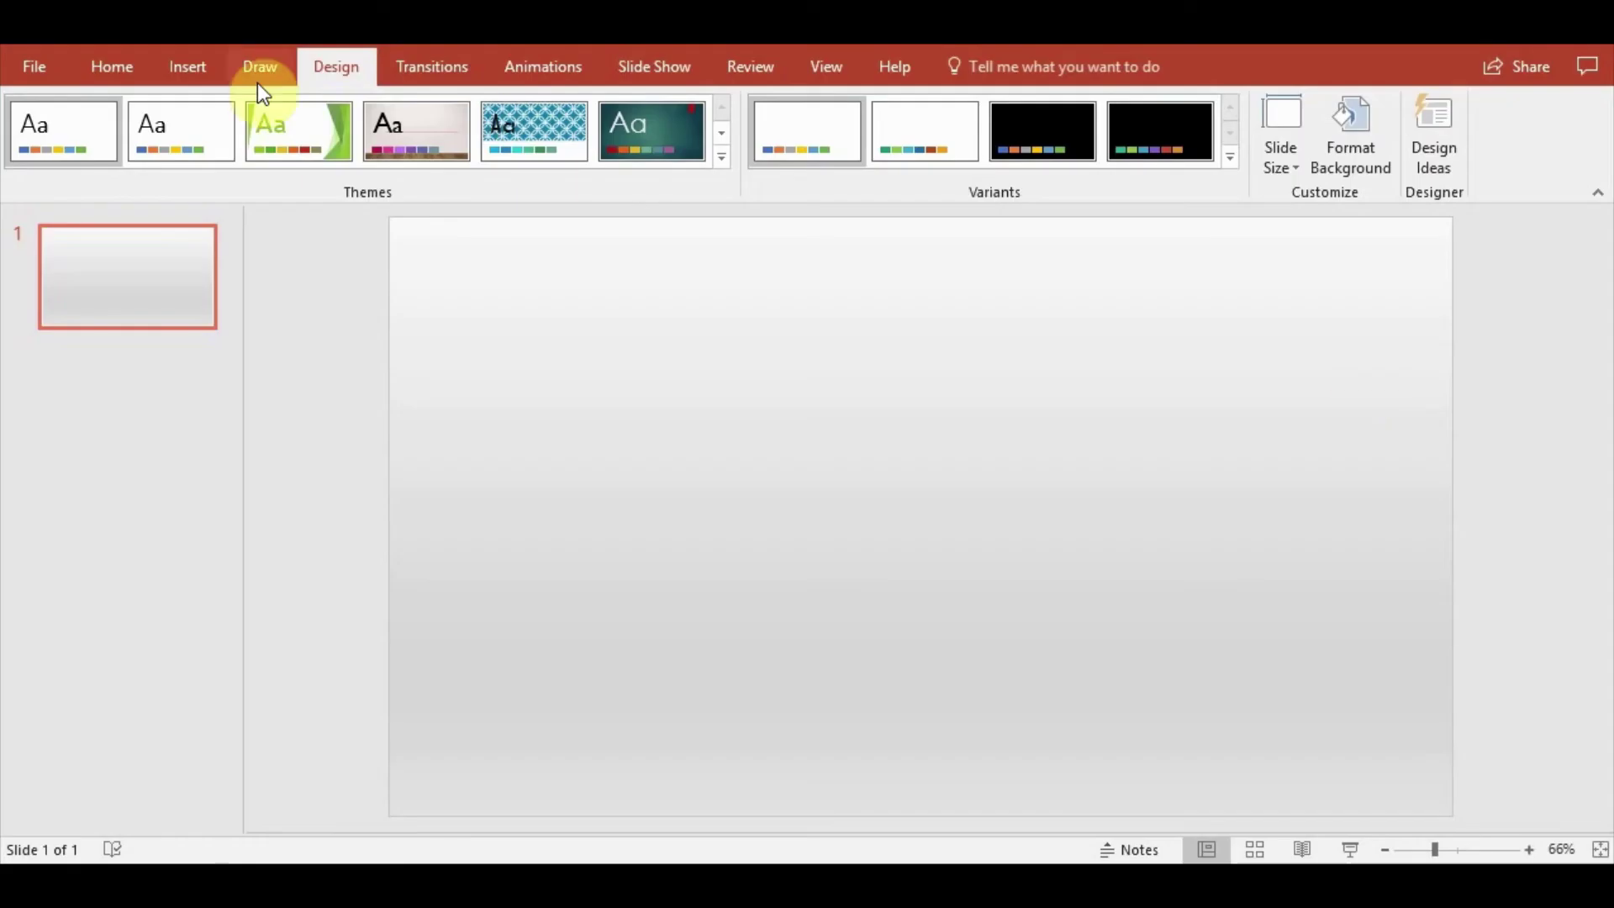
Draw a small isosceles triangle in the lower middle of the slide
left_click(204, 68)
left_click(377, 170)
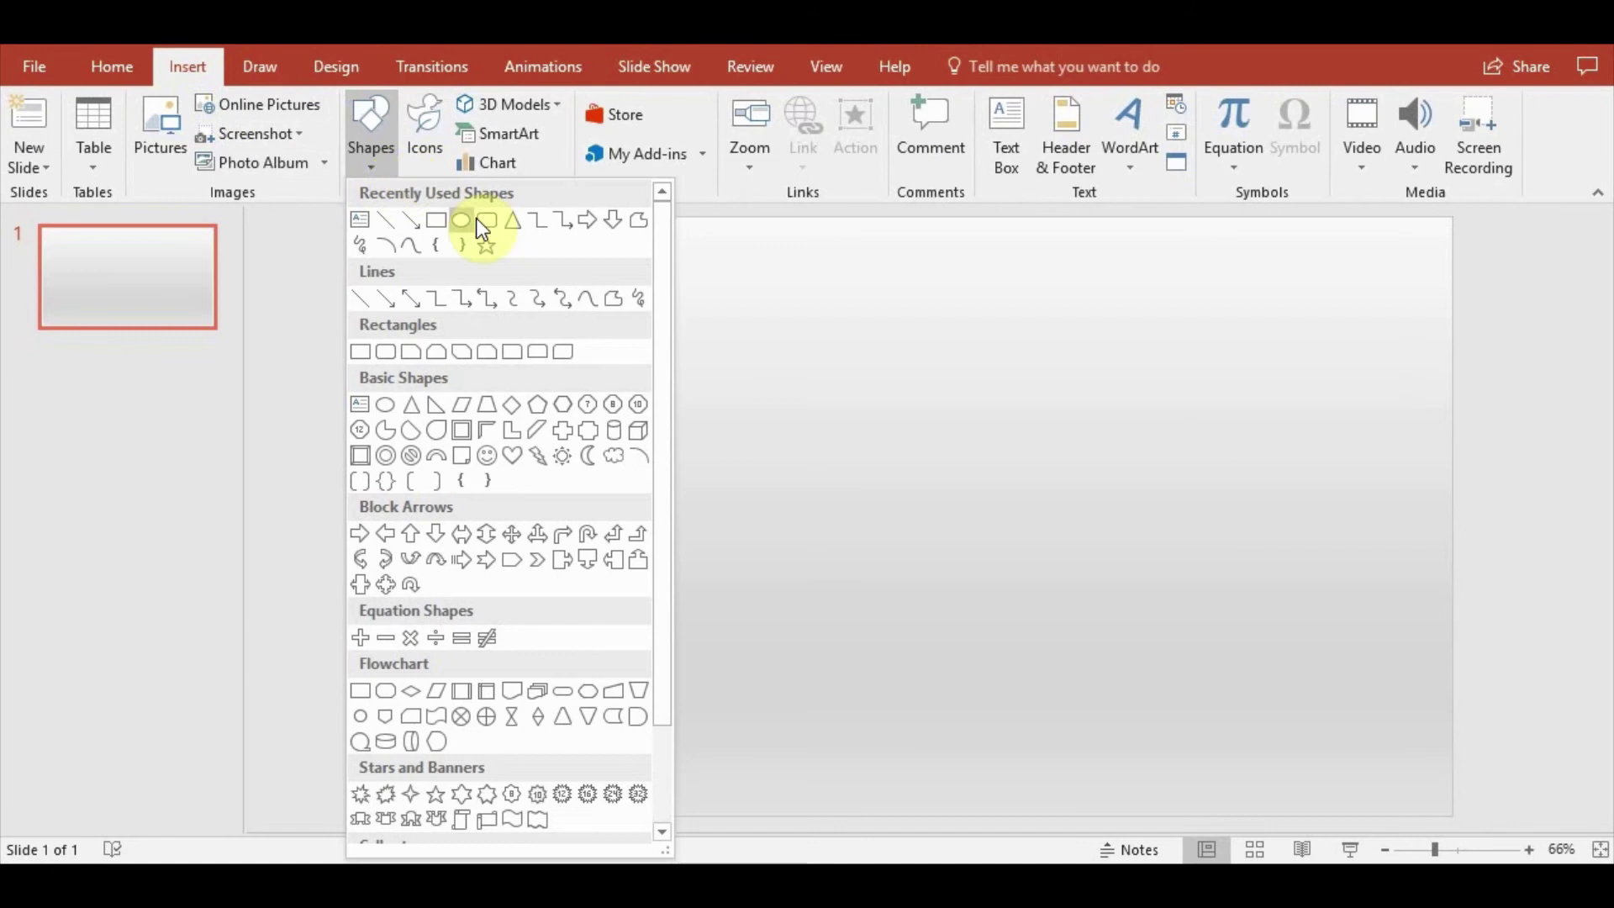
left_click(513, 219)
left_click_drag(841, 582, 885, 622)
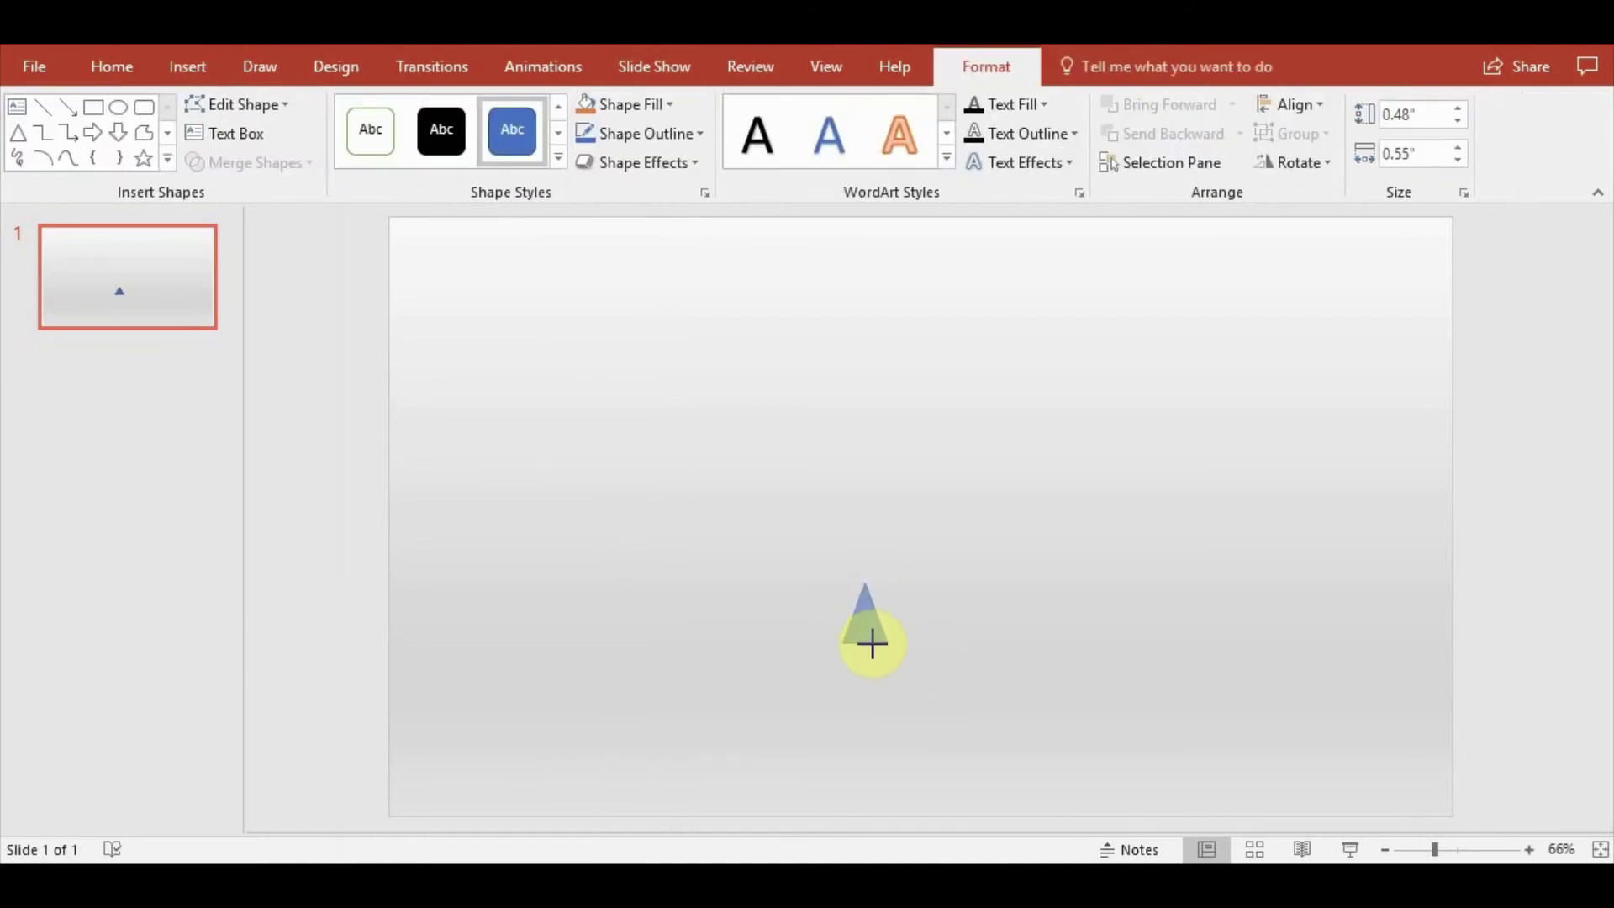
Make the triangle taller, rotate it 180° to point downward, and move it lower
left_click_drag(866, 631, 867, 644)
left_click_drag(861, 538, 865, 677)
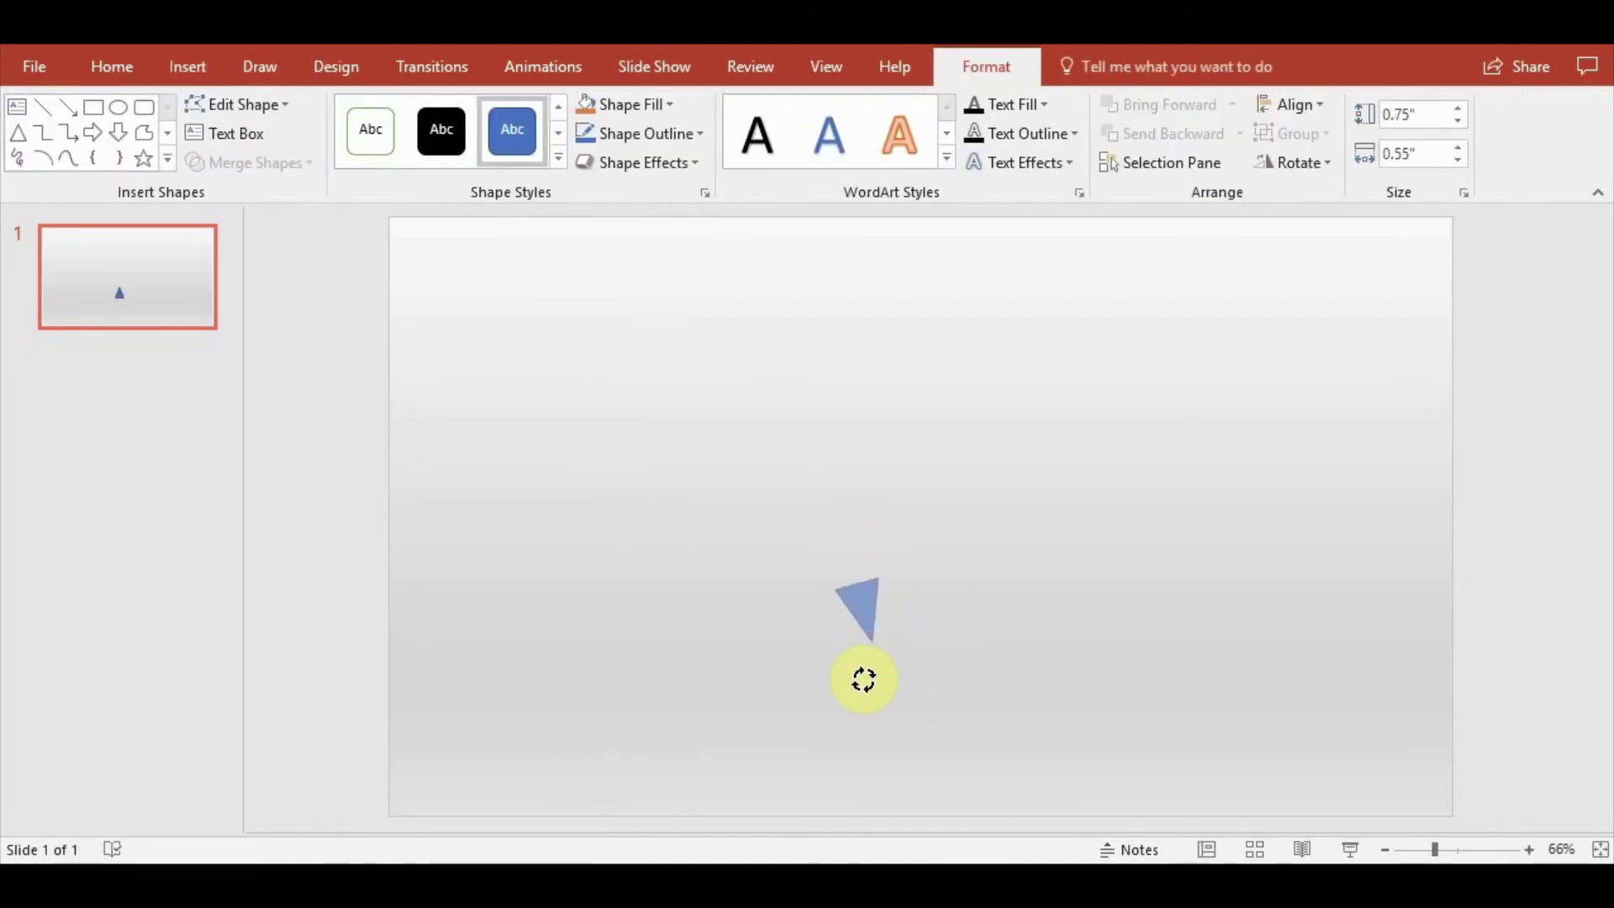
mouse_move(866, 613)
left_mouse_down()
mouse_move(943, 705)
mouse_move(921, 712)
left_mouse_up()
Enlarge the downward triangle to 2.05" by 1.51"
left_click(1024, 678)
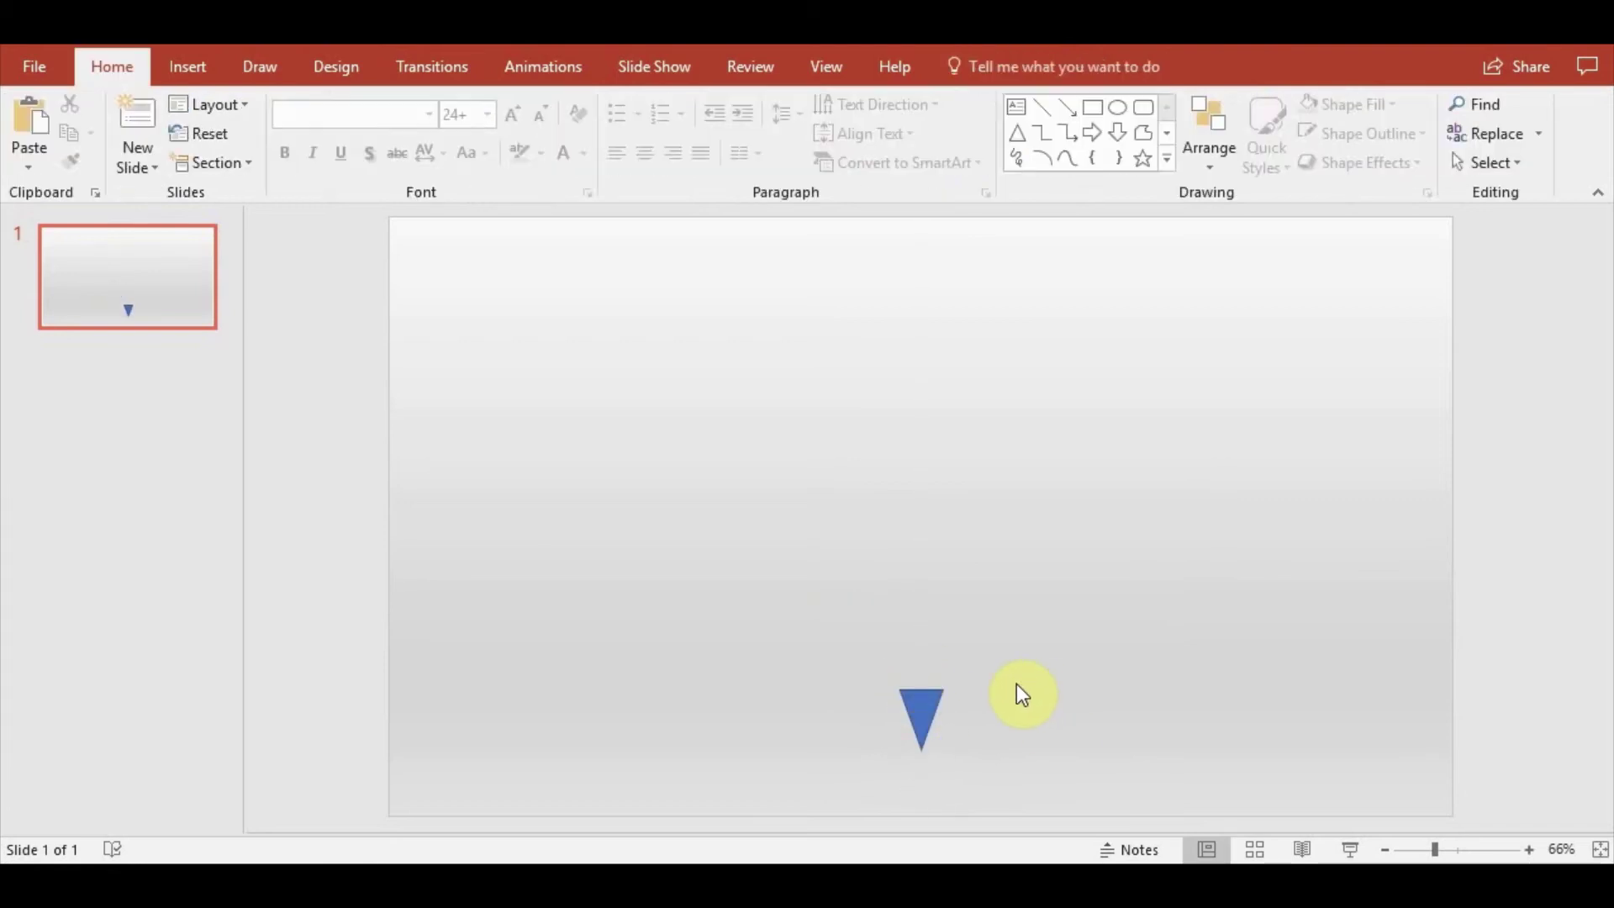
left_click(920, 713)
left_click_drag(943, 690, 1020, 648)
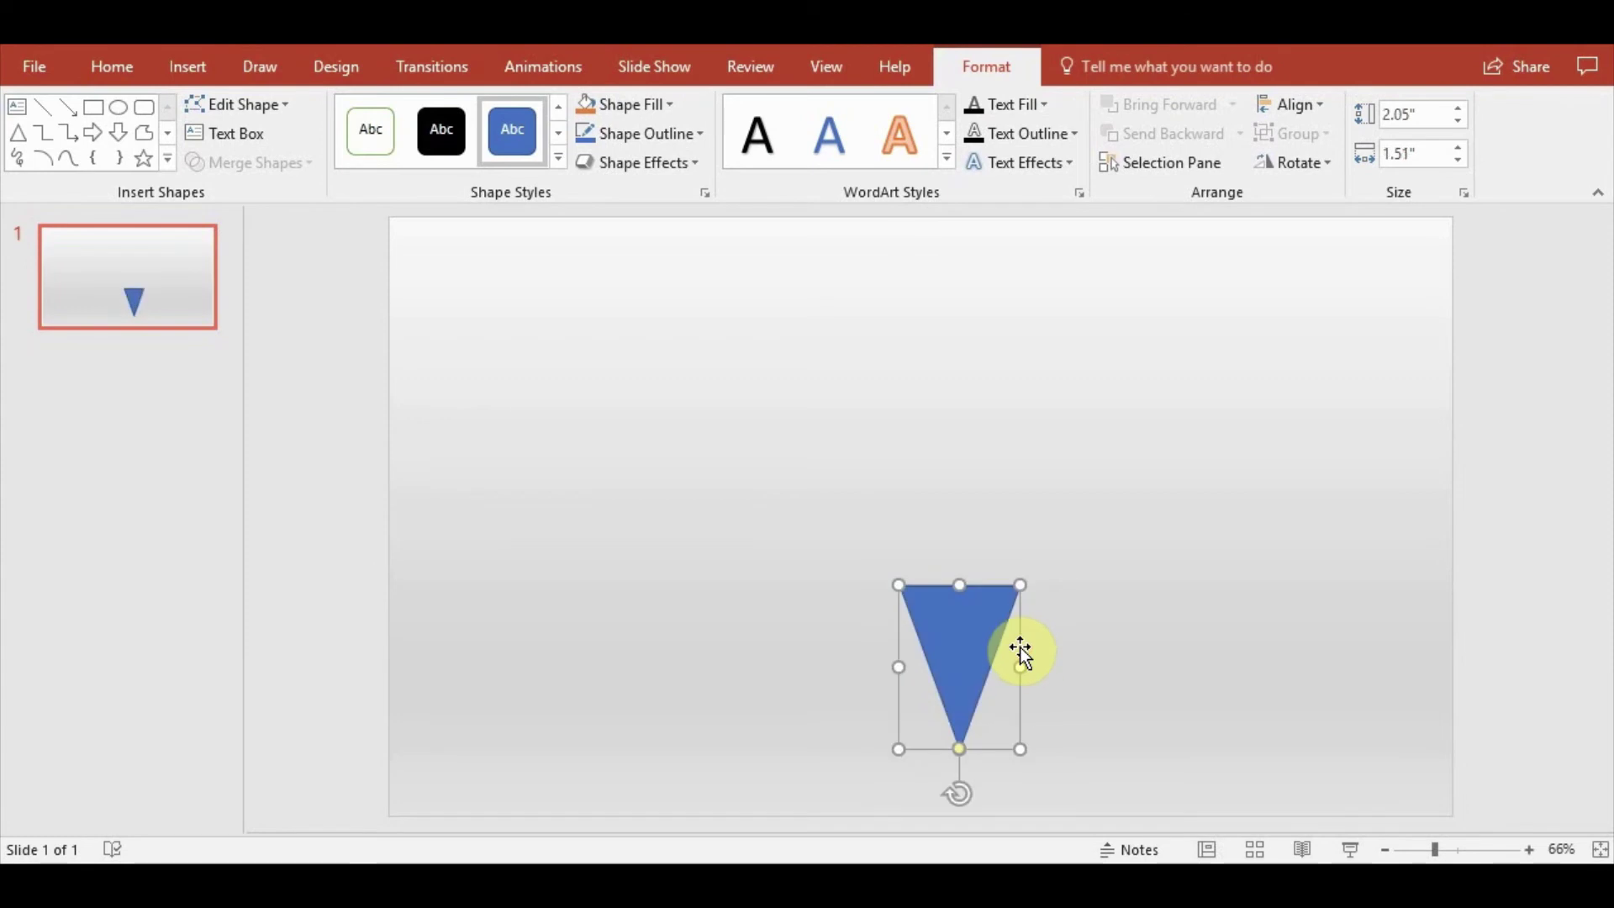
Turn on gridlines, then shift the triangle left and shrink it narrower and shorter
left_click(823, 72)
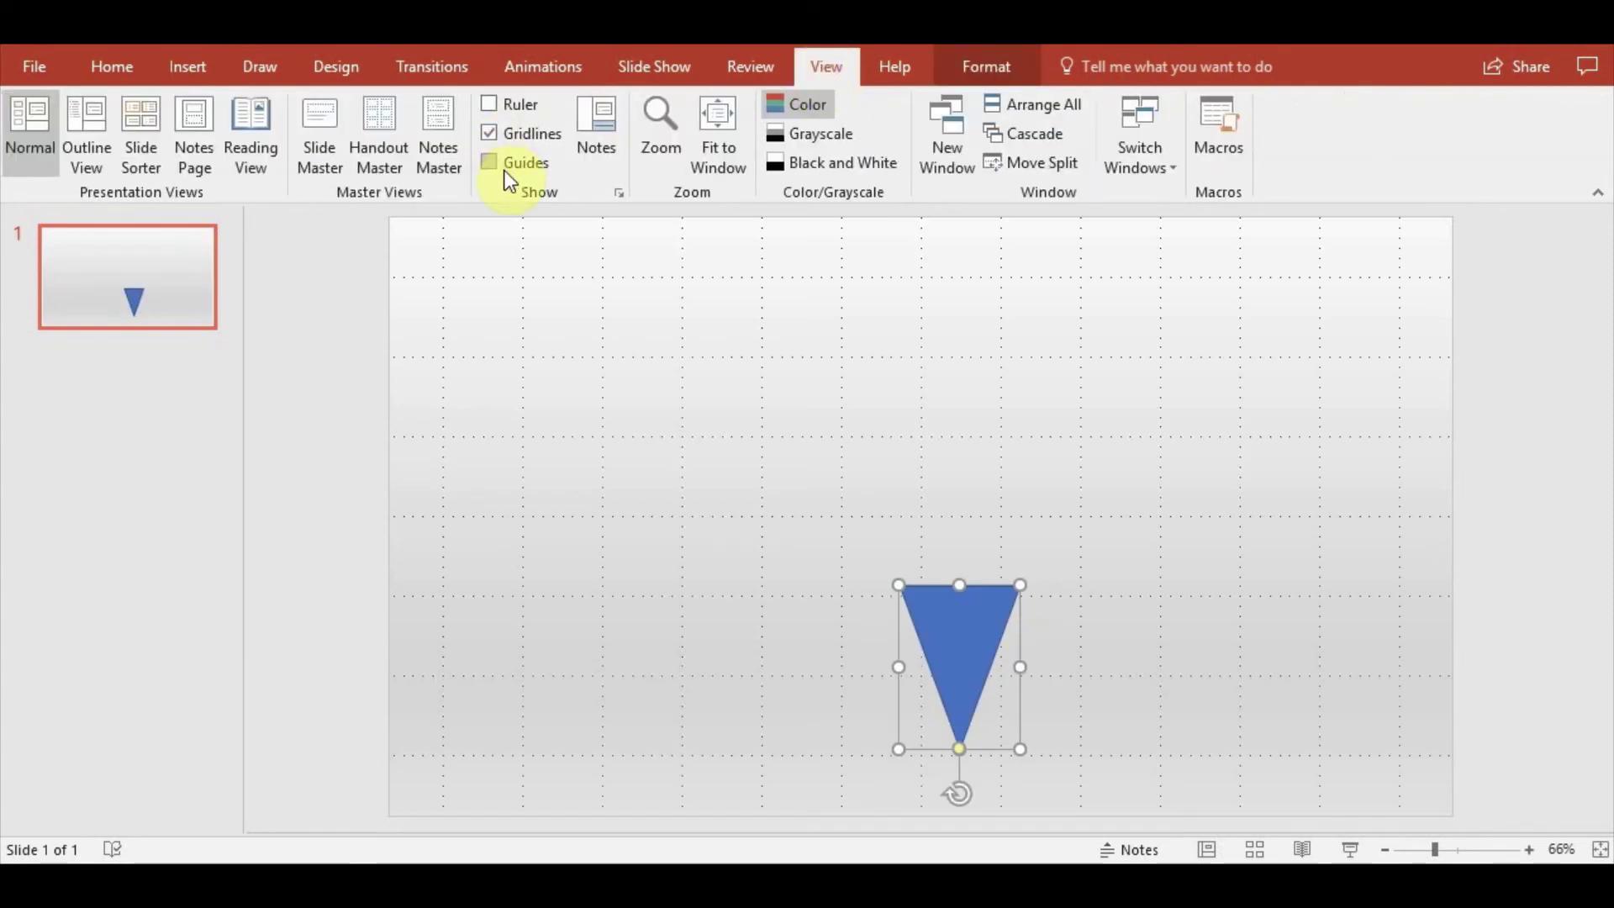
left_click_drag(959, 630, 894, 642)
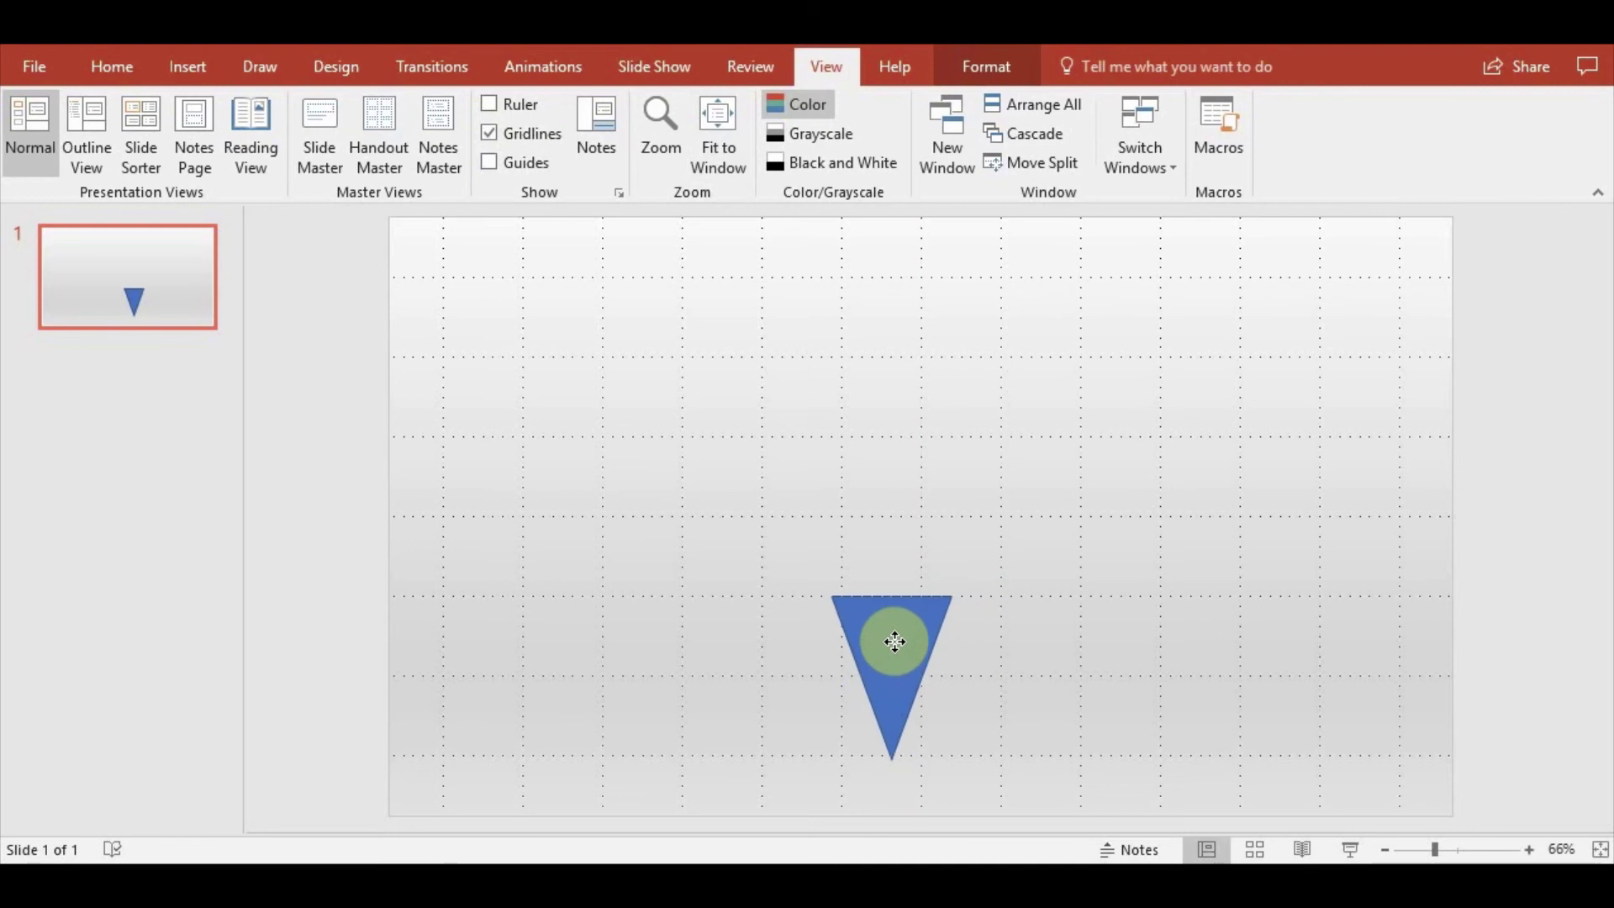
left_click_drag(954, 760, 907, 706)
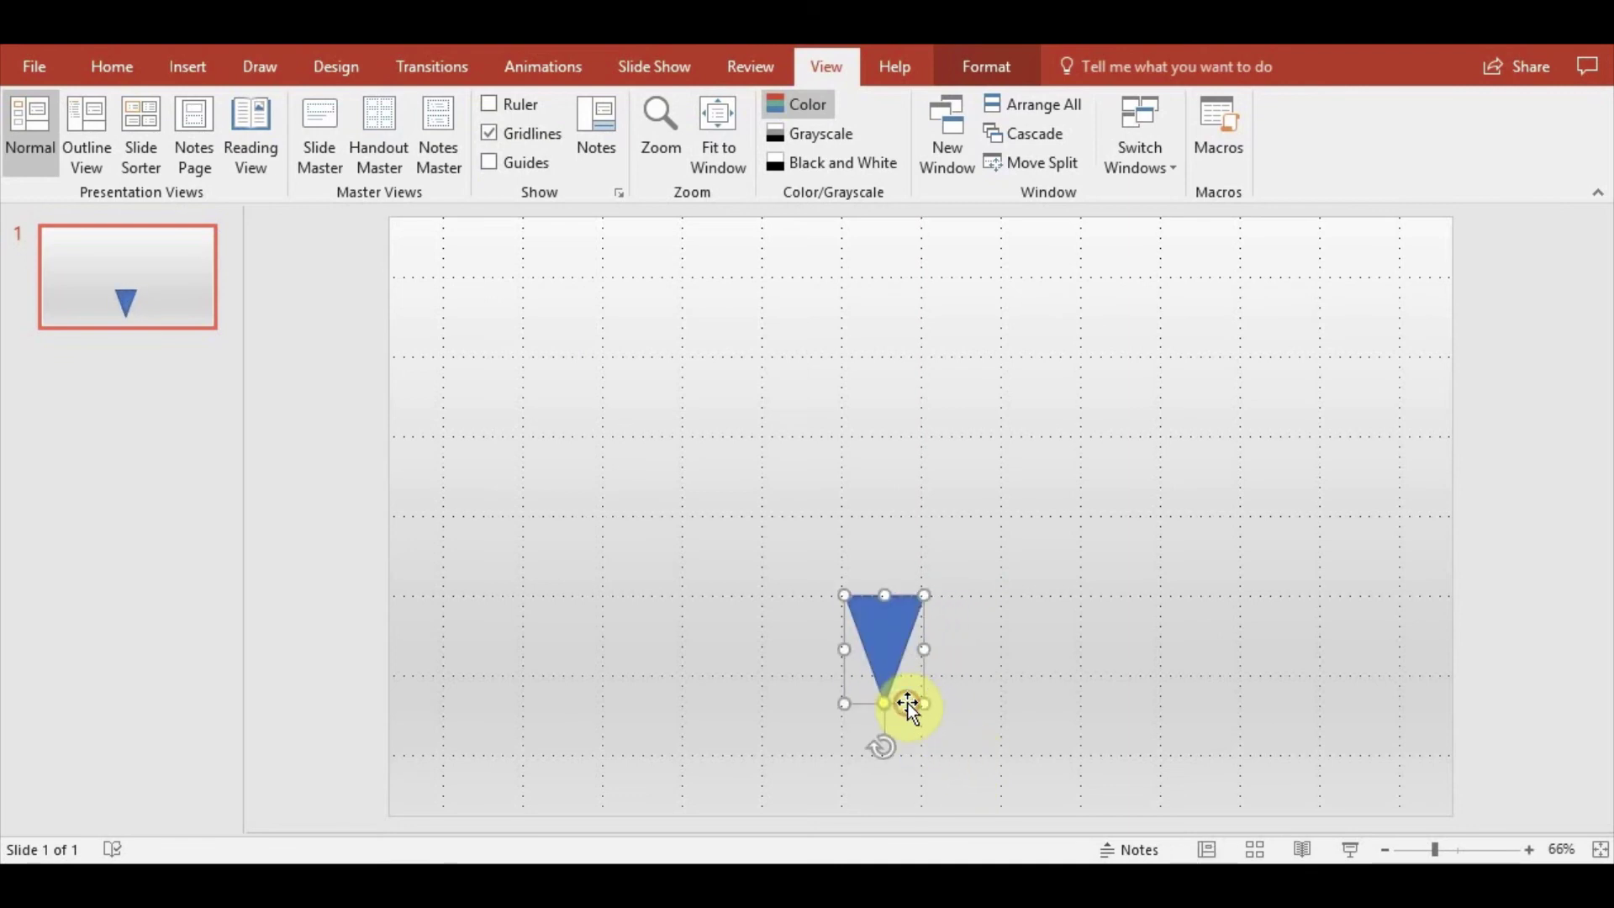
left_click(1007, 734)
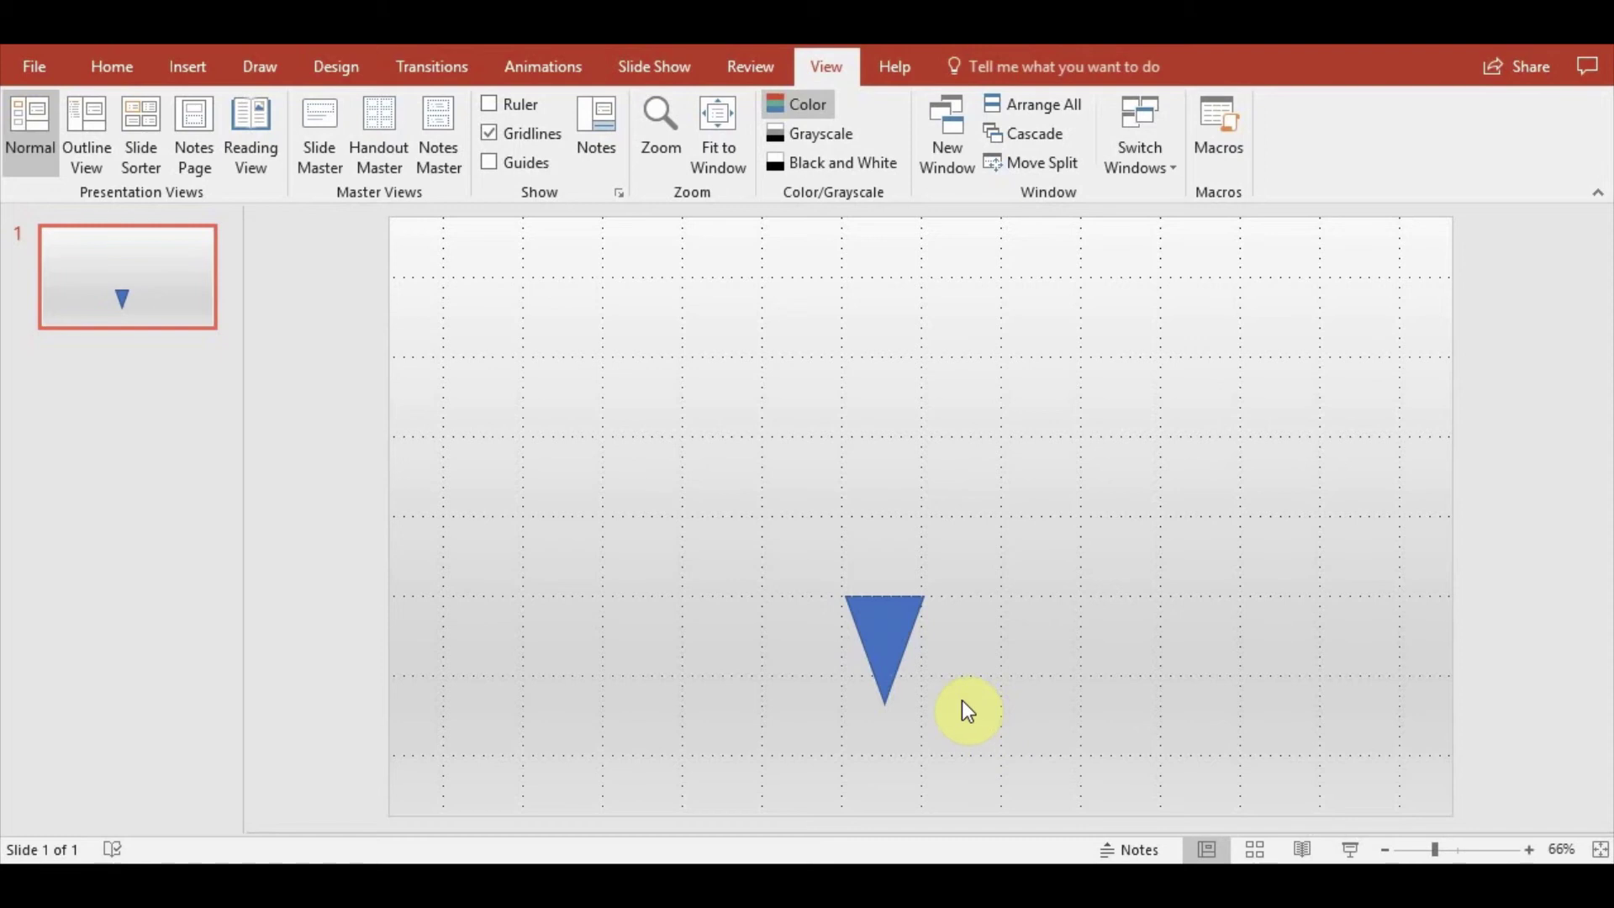
left_click(115, 68)
left_click(194, 72)
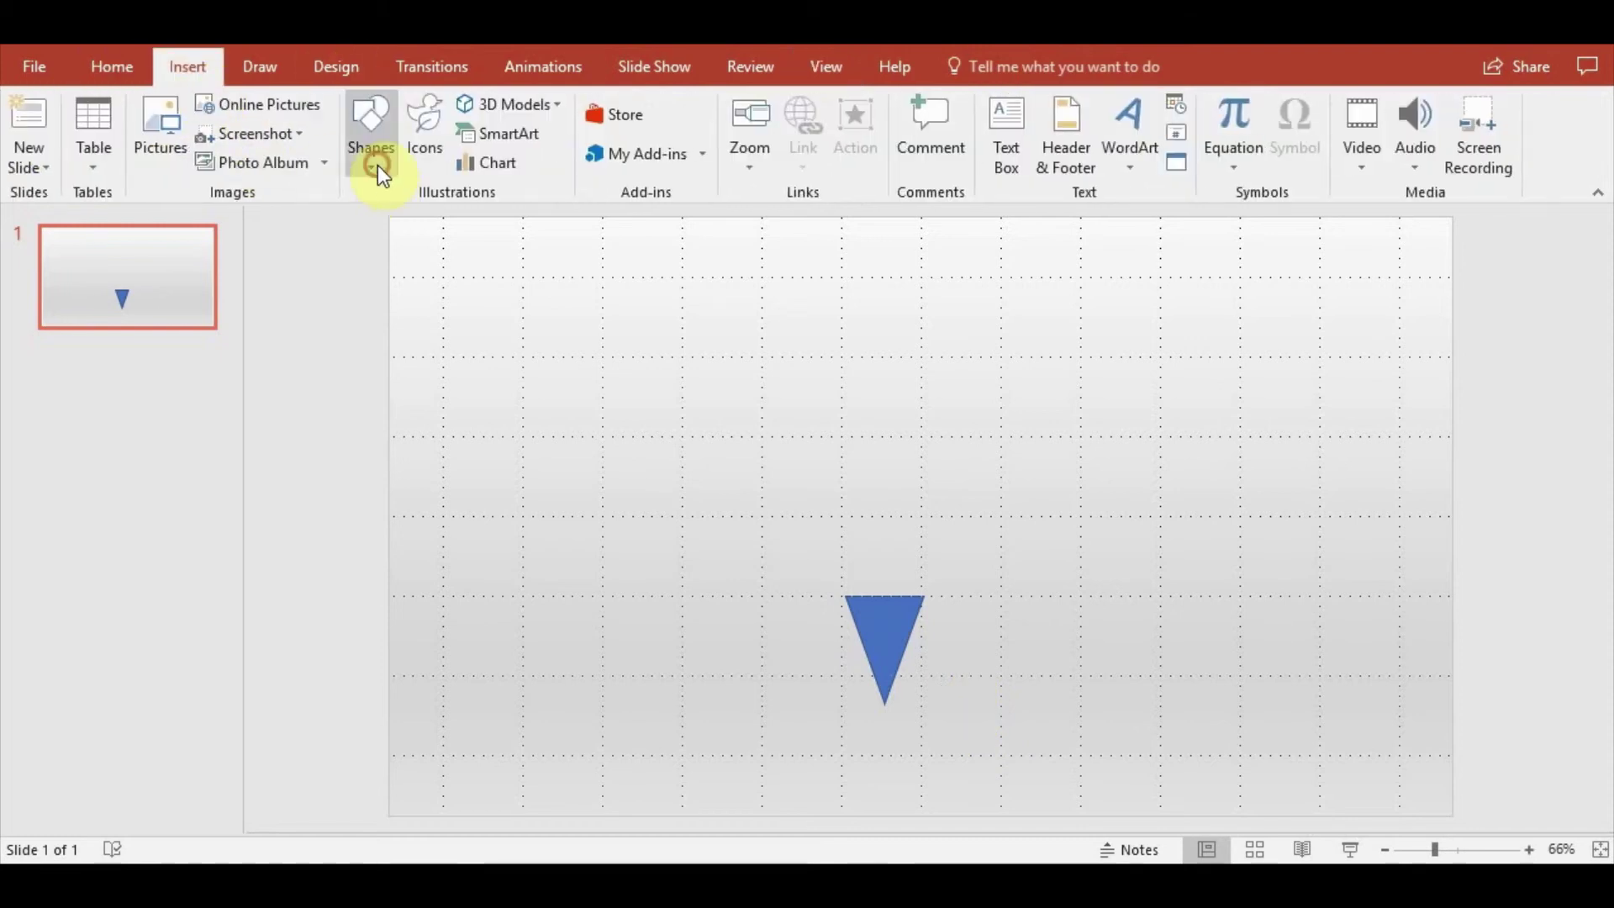
Draw a rectangle above the triangle and widen it leftward to 2.43" by 1.87"
left_click(377, 165)
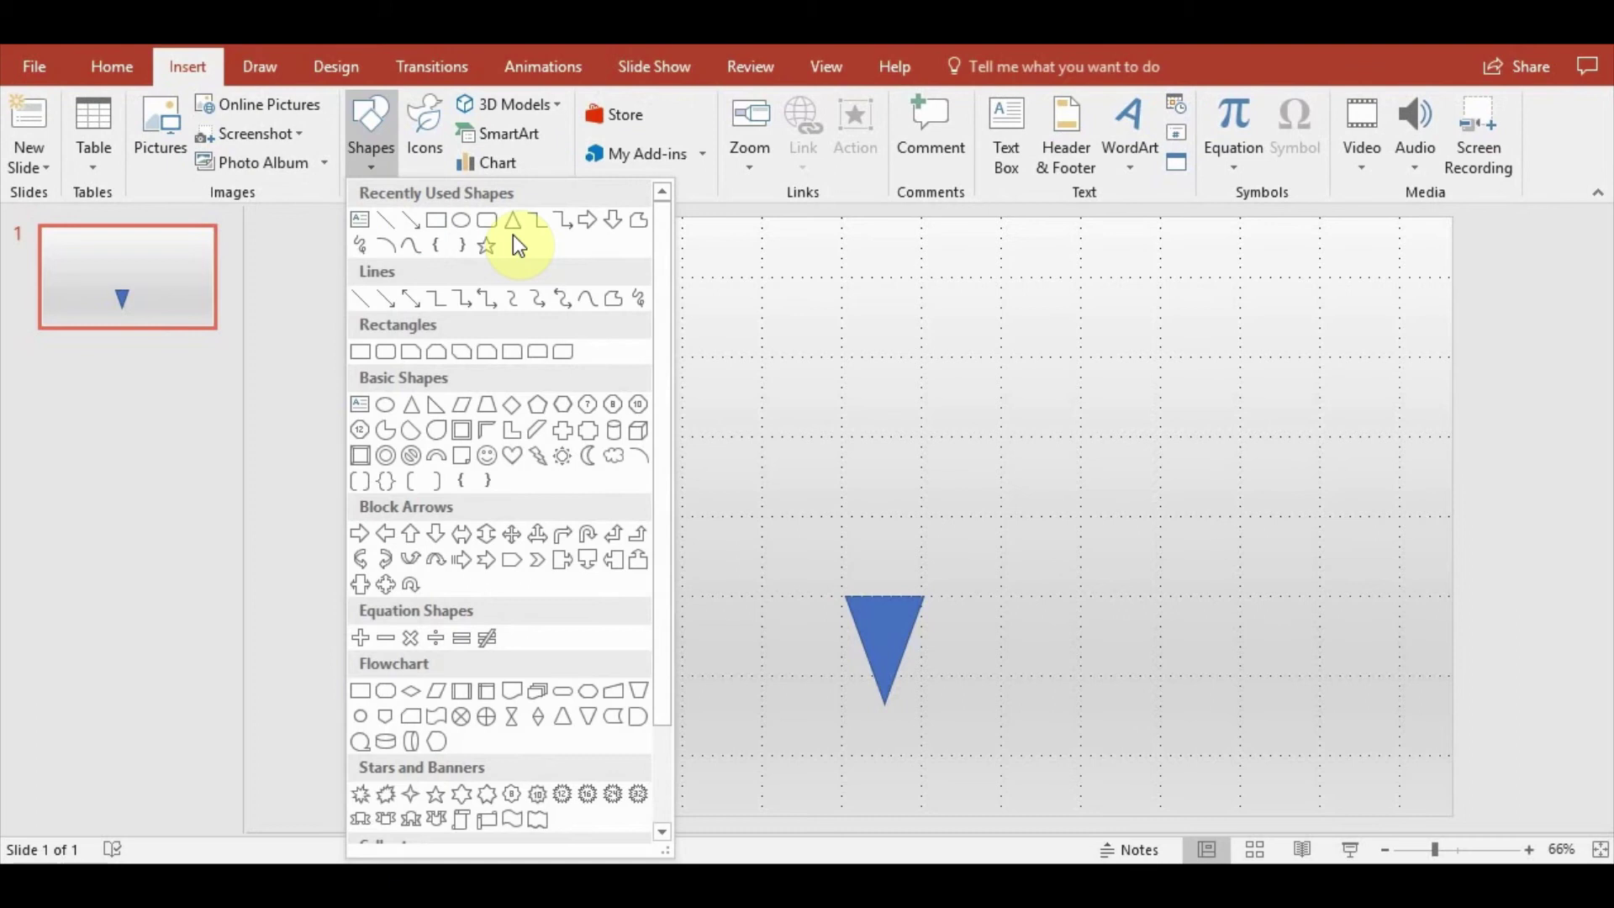
left_click(446, 222)
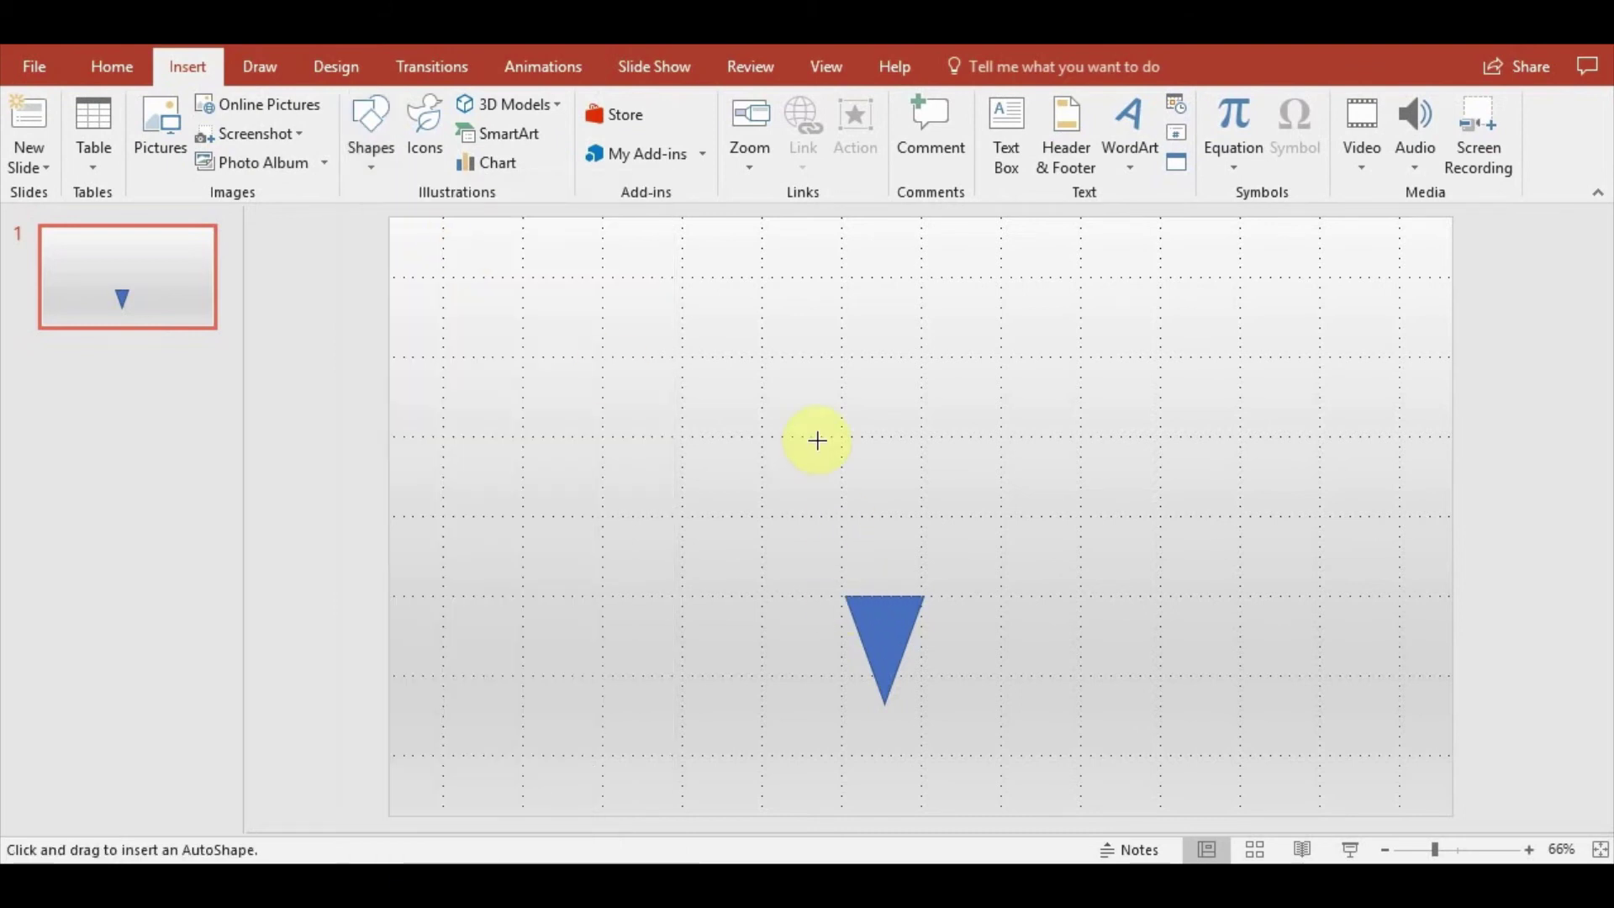
left_click_drag(809, 396, 955, 364)
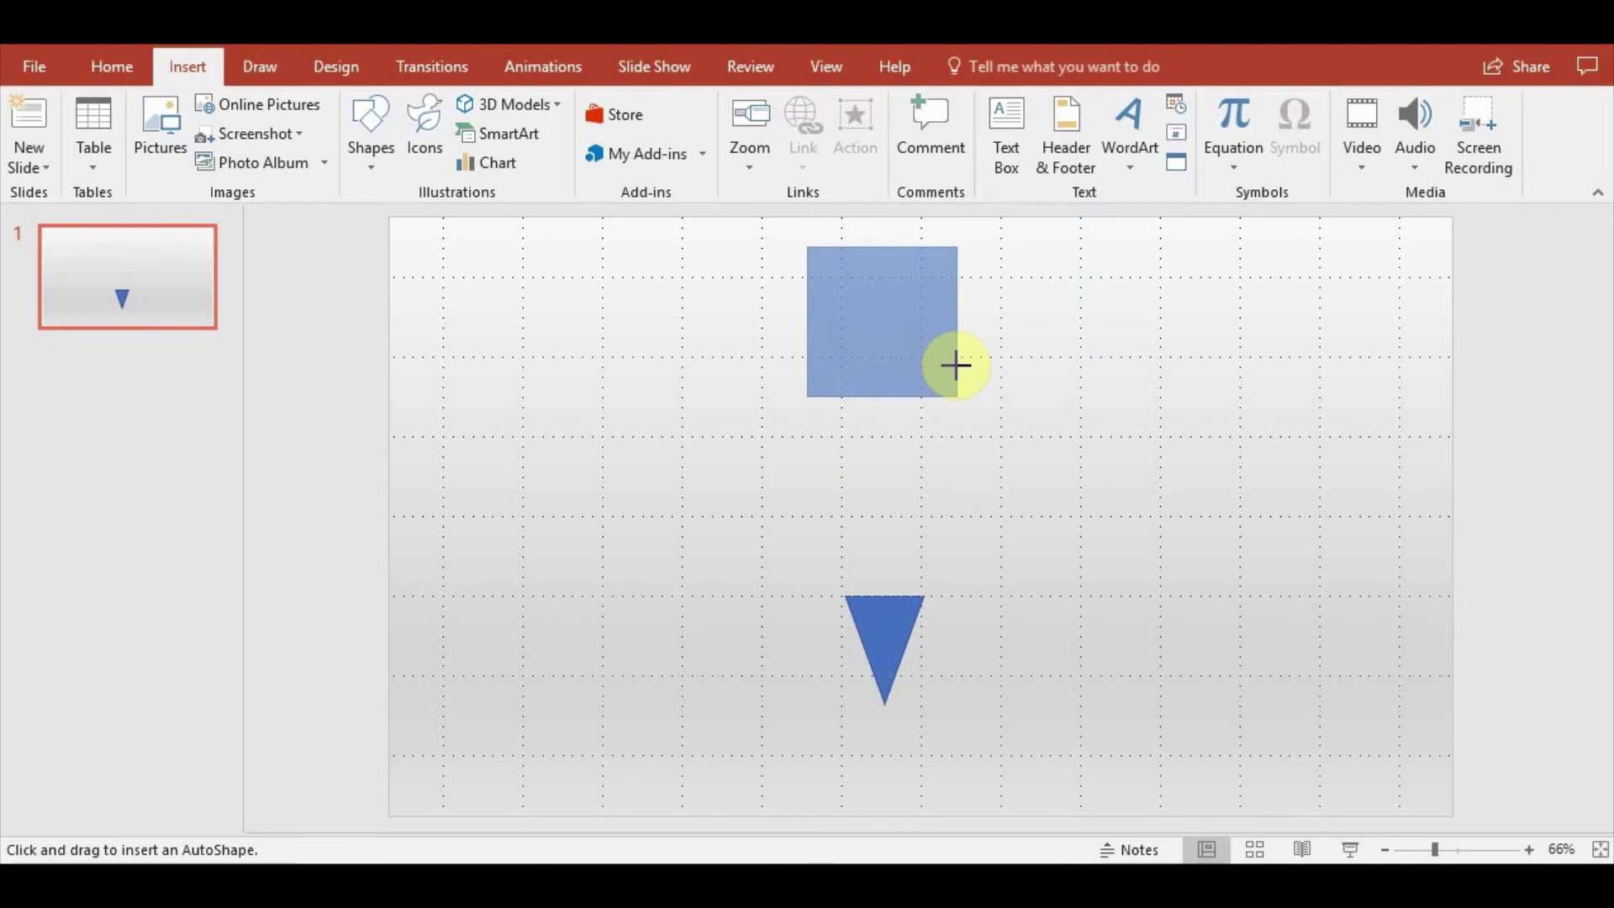
left_click_drag(956, 364, 1001, 322)
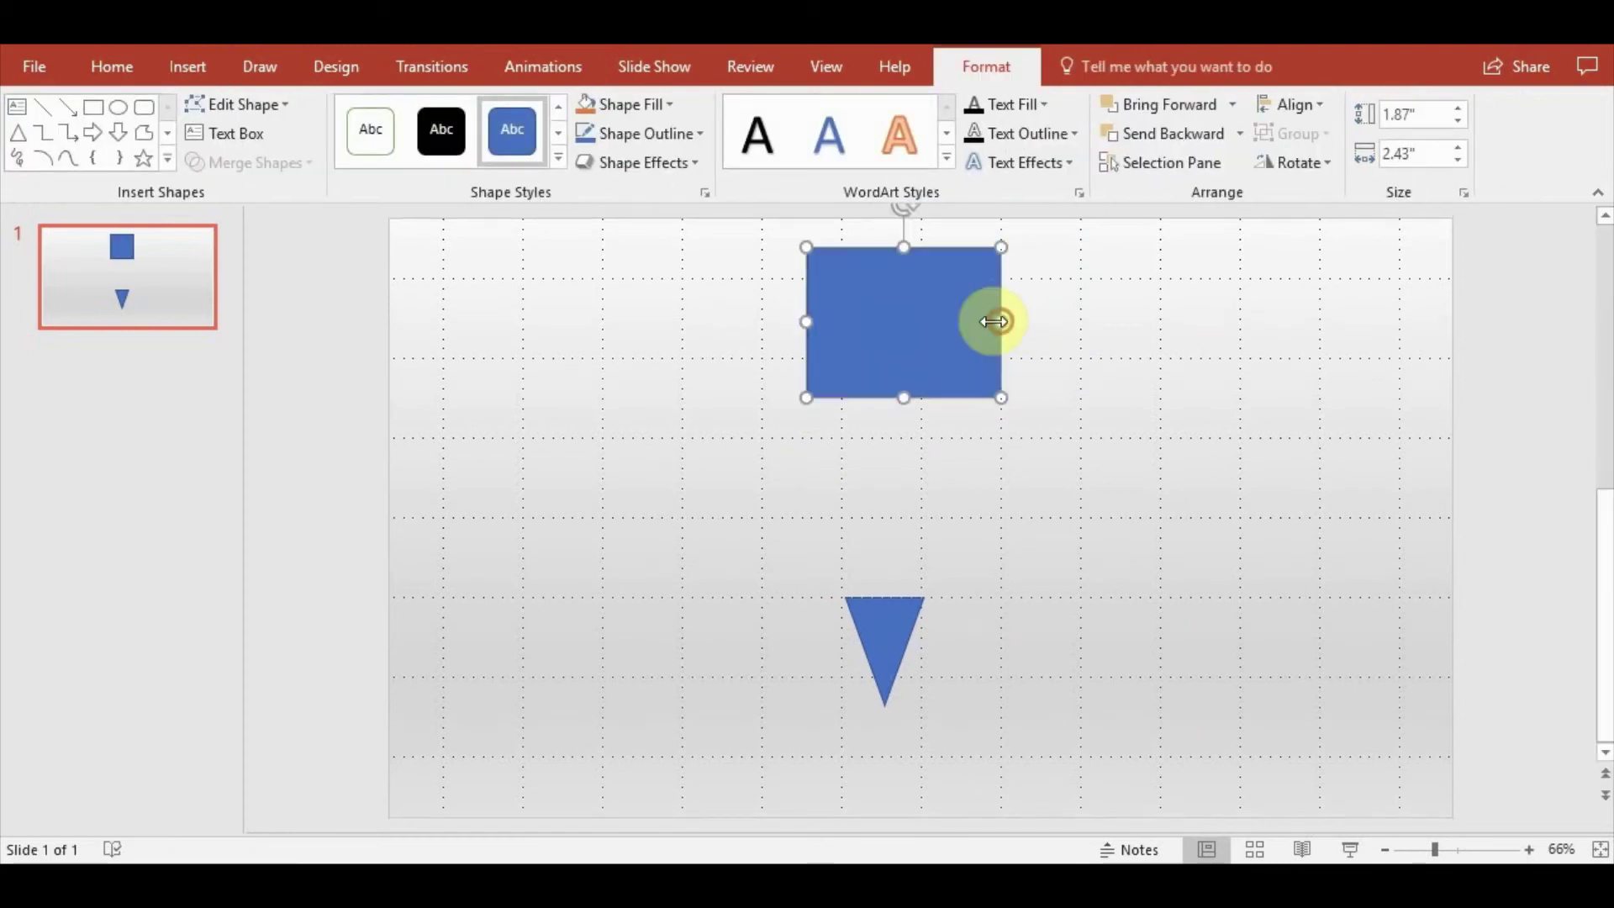
left_click_drag(809, 323, 760, 330)
left_click(1057, 574)
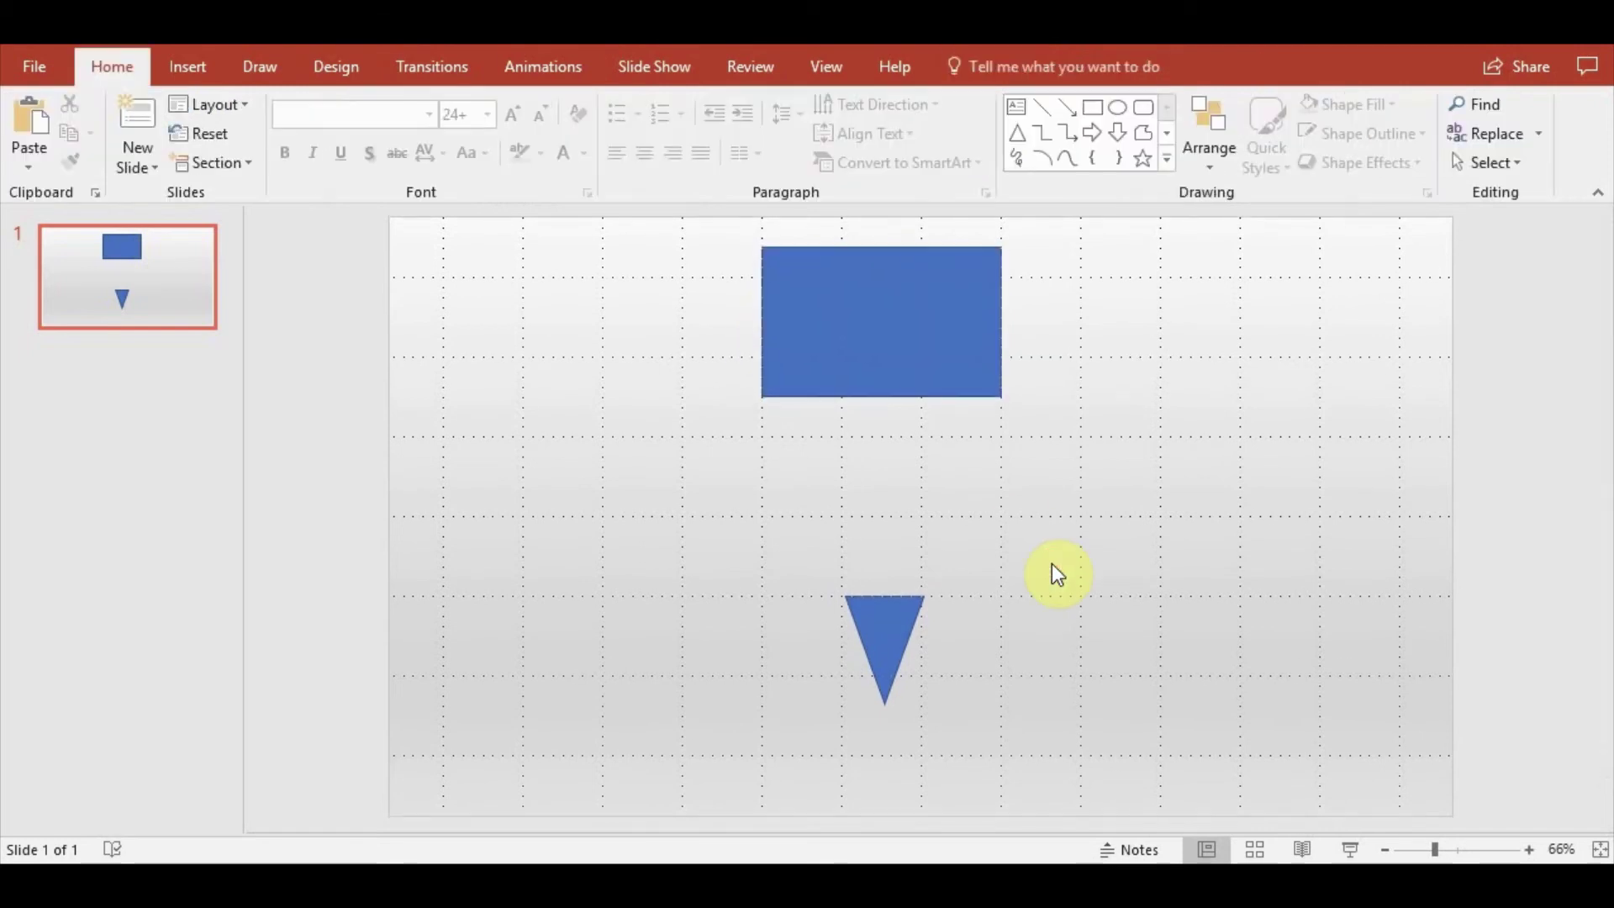
Close the Shapes gallery and zoom to 150% on the rectangle's bottom and triangle's top
left_click(194, 67)
left_click(374, 164)
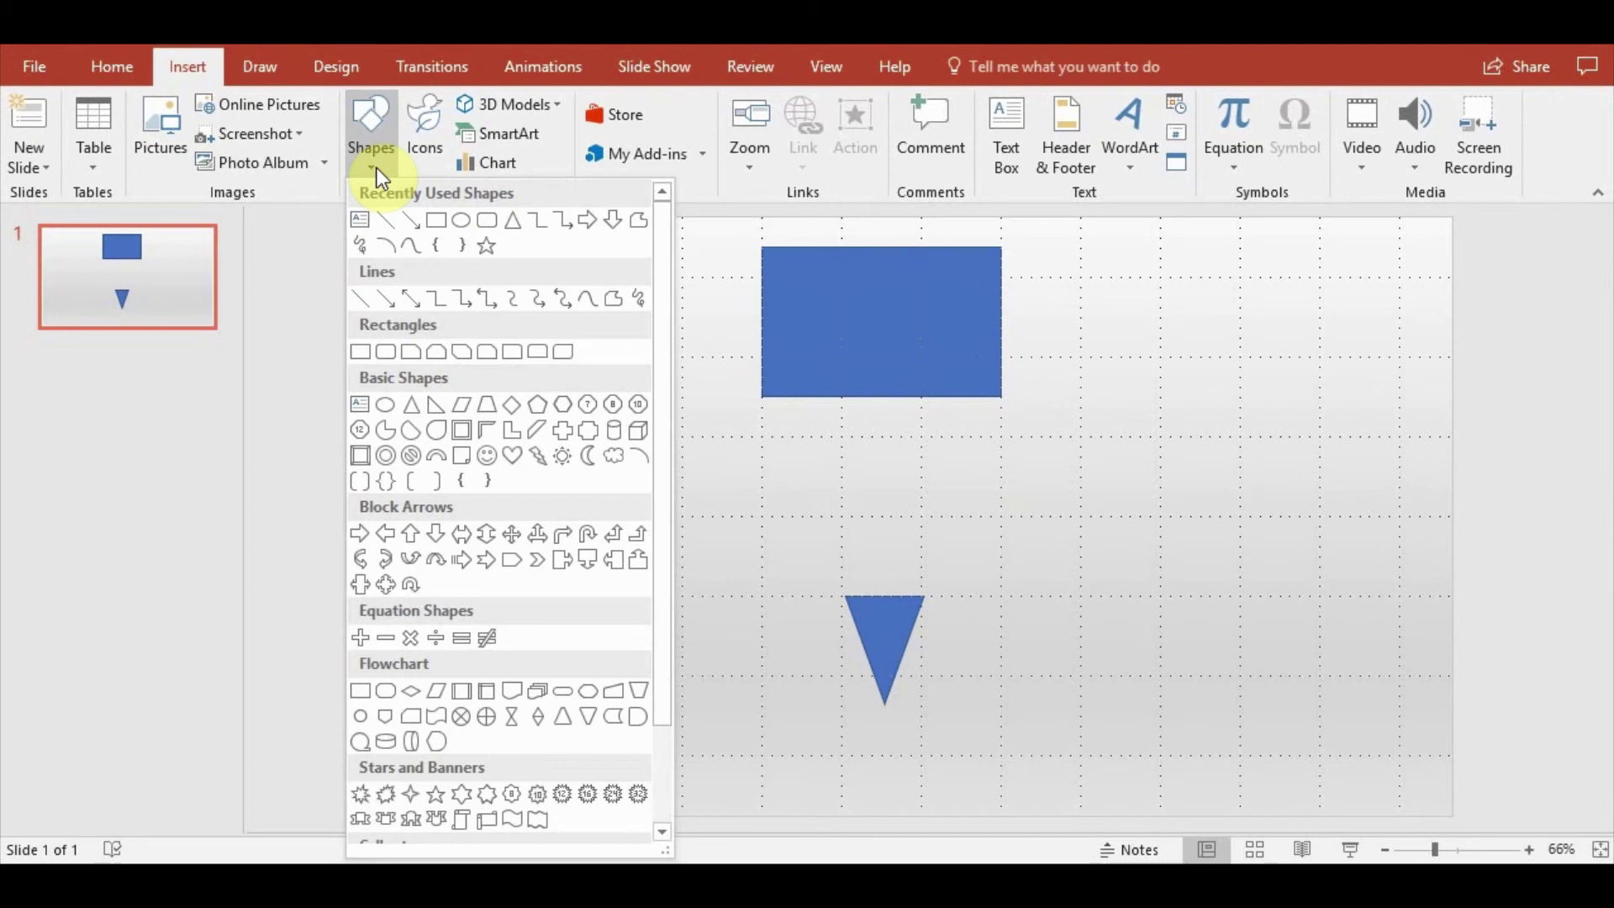
left_click(375, 168)
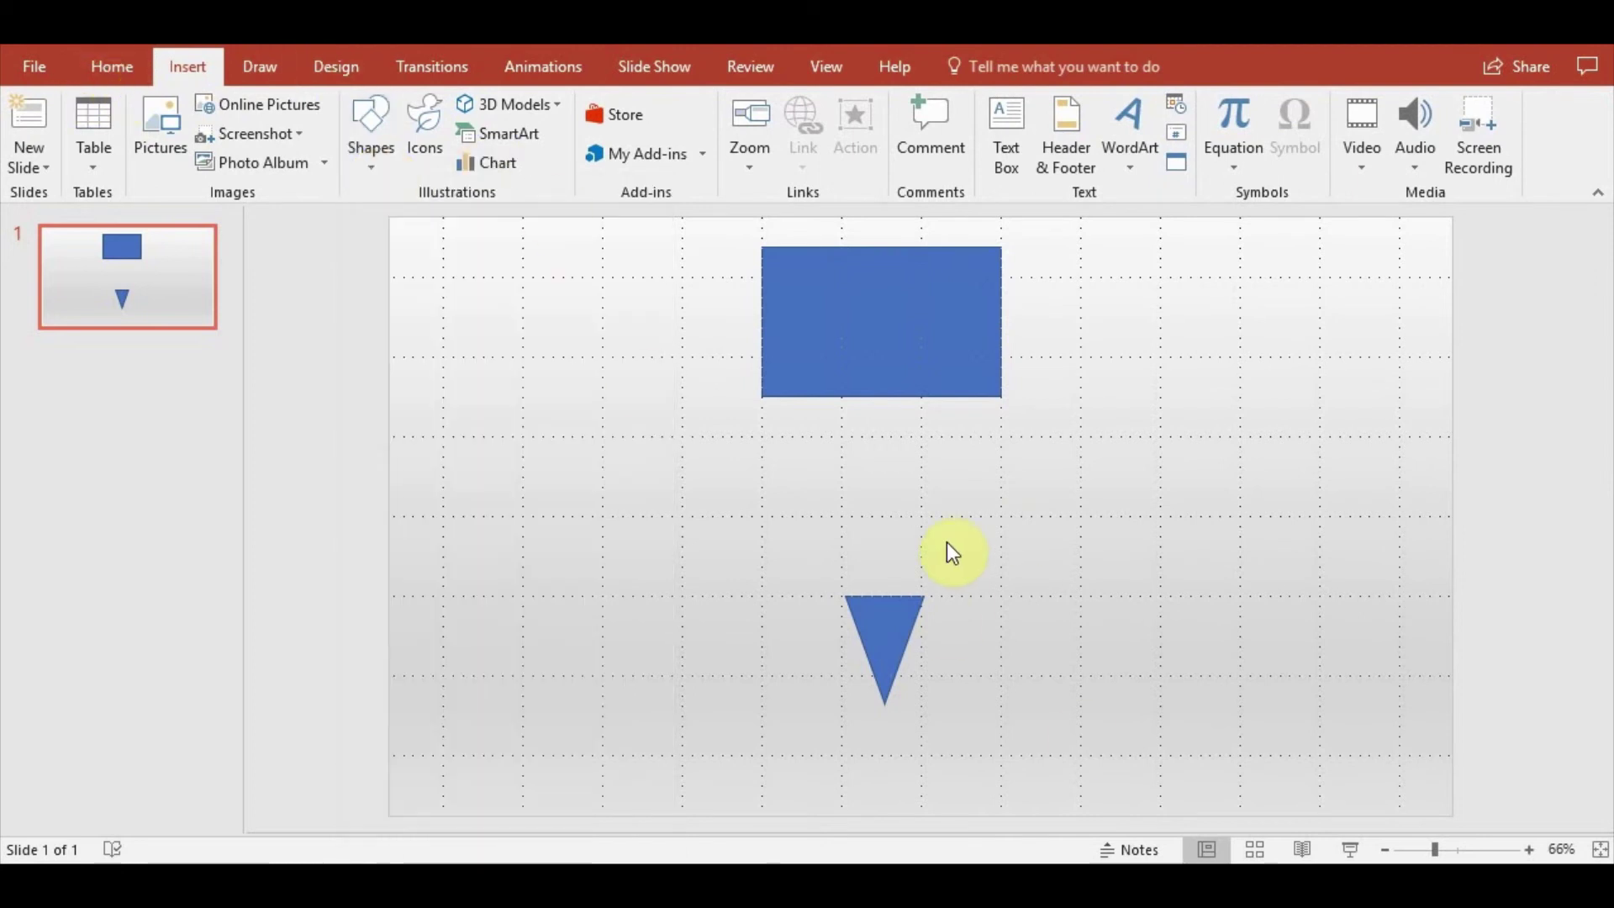
scroll(936, 597, "up", 4)
scroll(1014, 599, "up", 4)
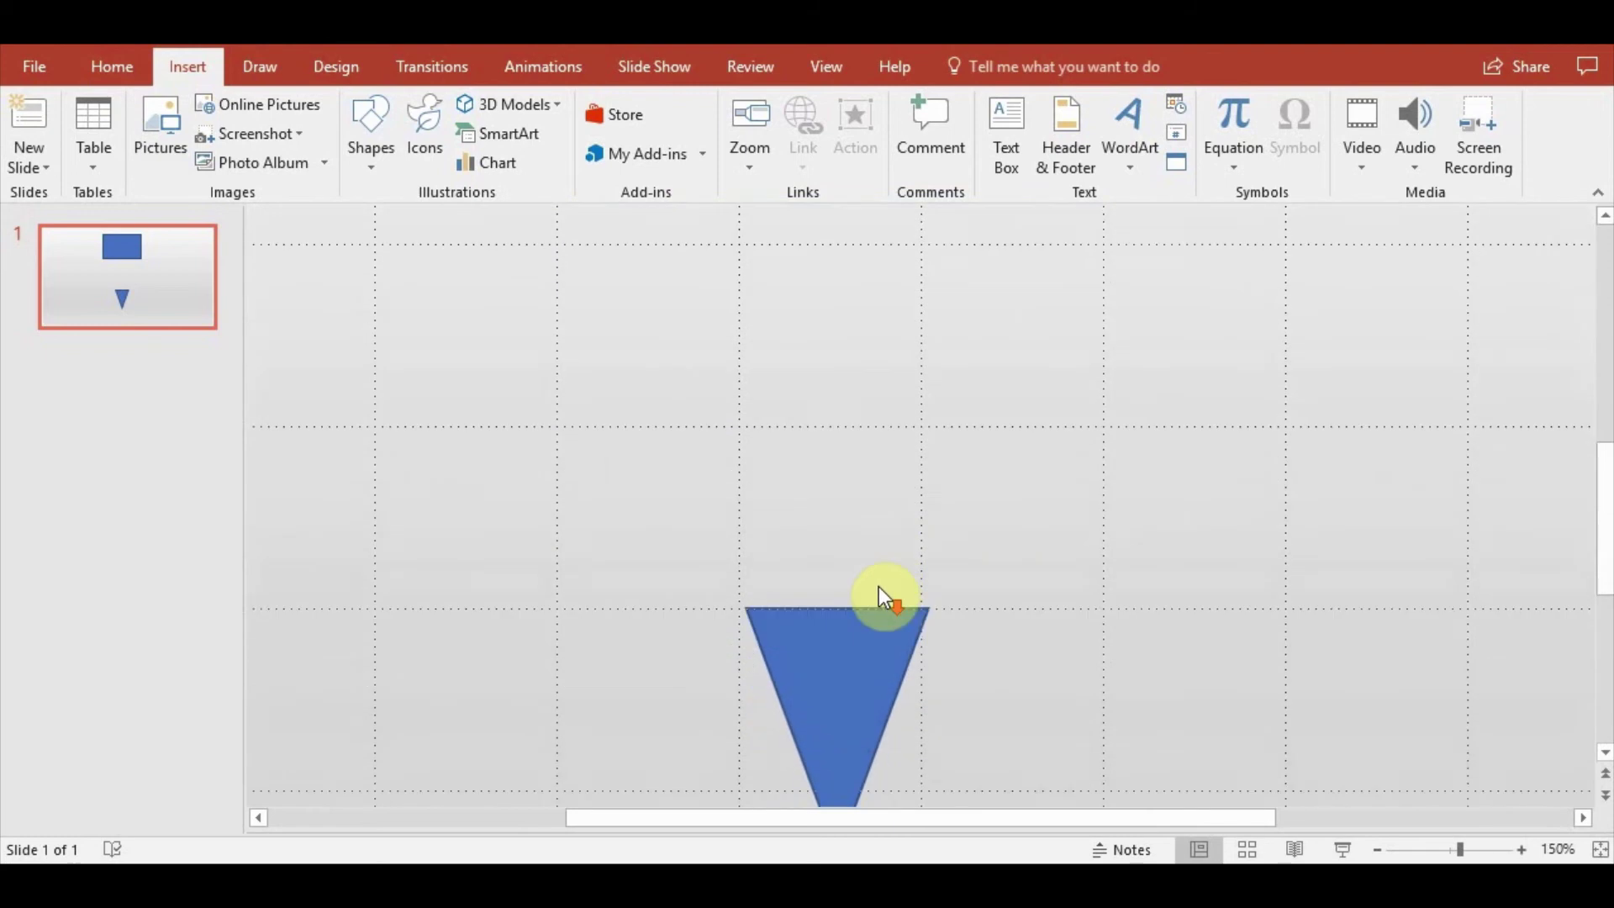
scroll(889, 596, "up", 1)
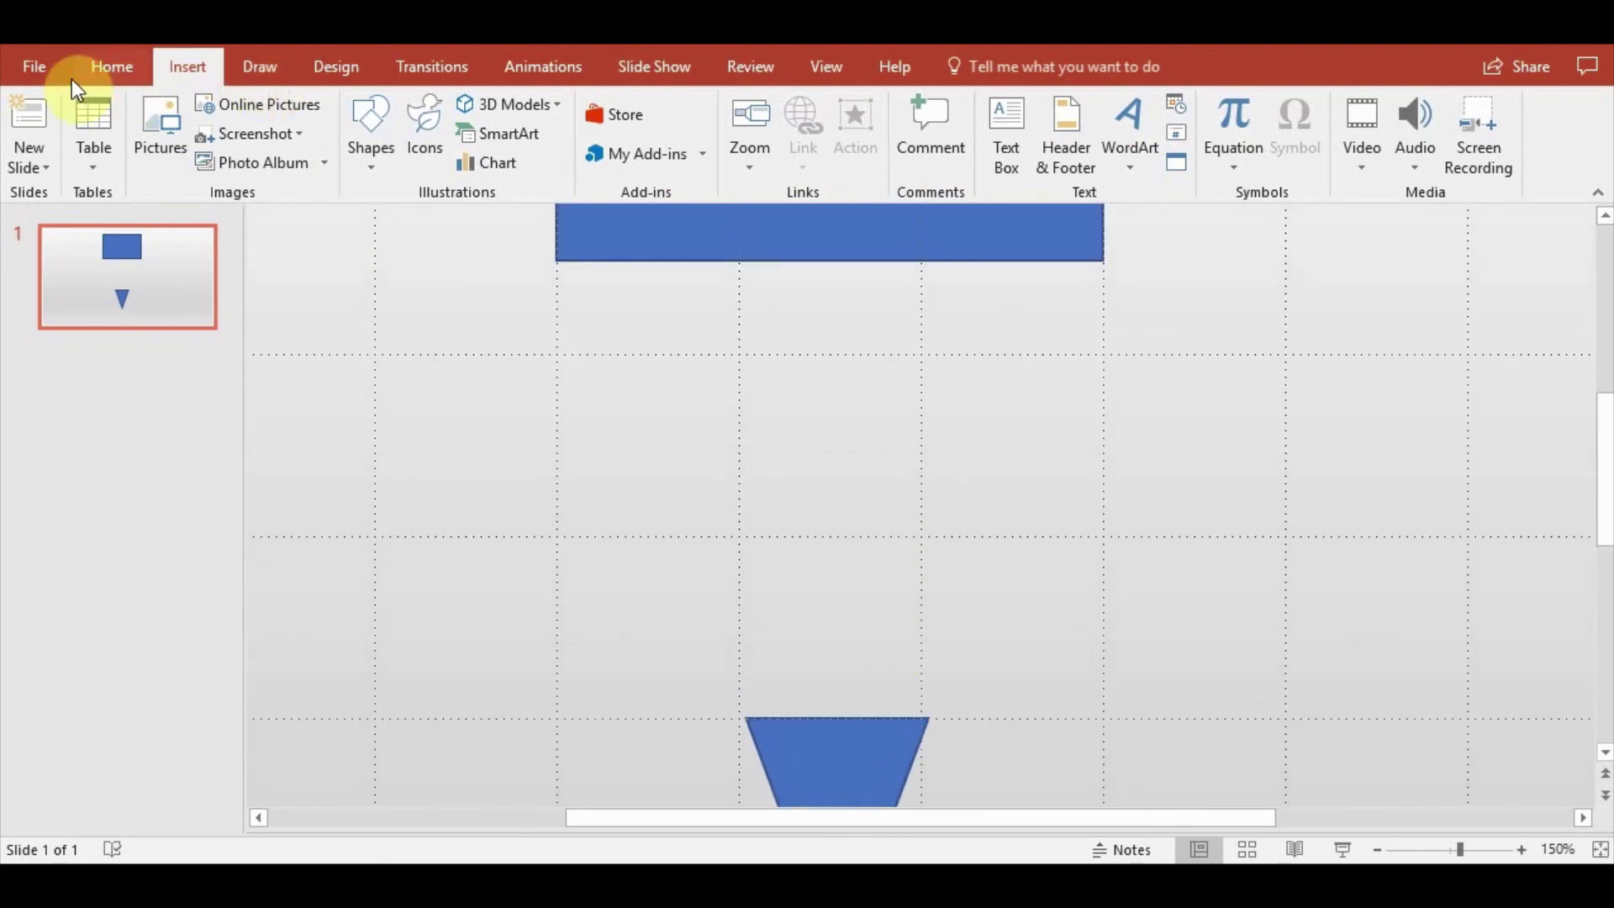
Draw a small rectangle on the triangle's top edge, duplicate it, and line the copies up side by side
left_click(375, 163)
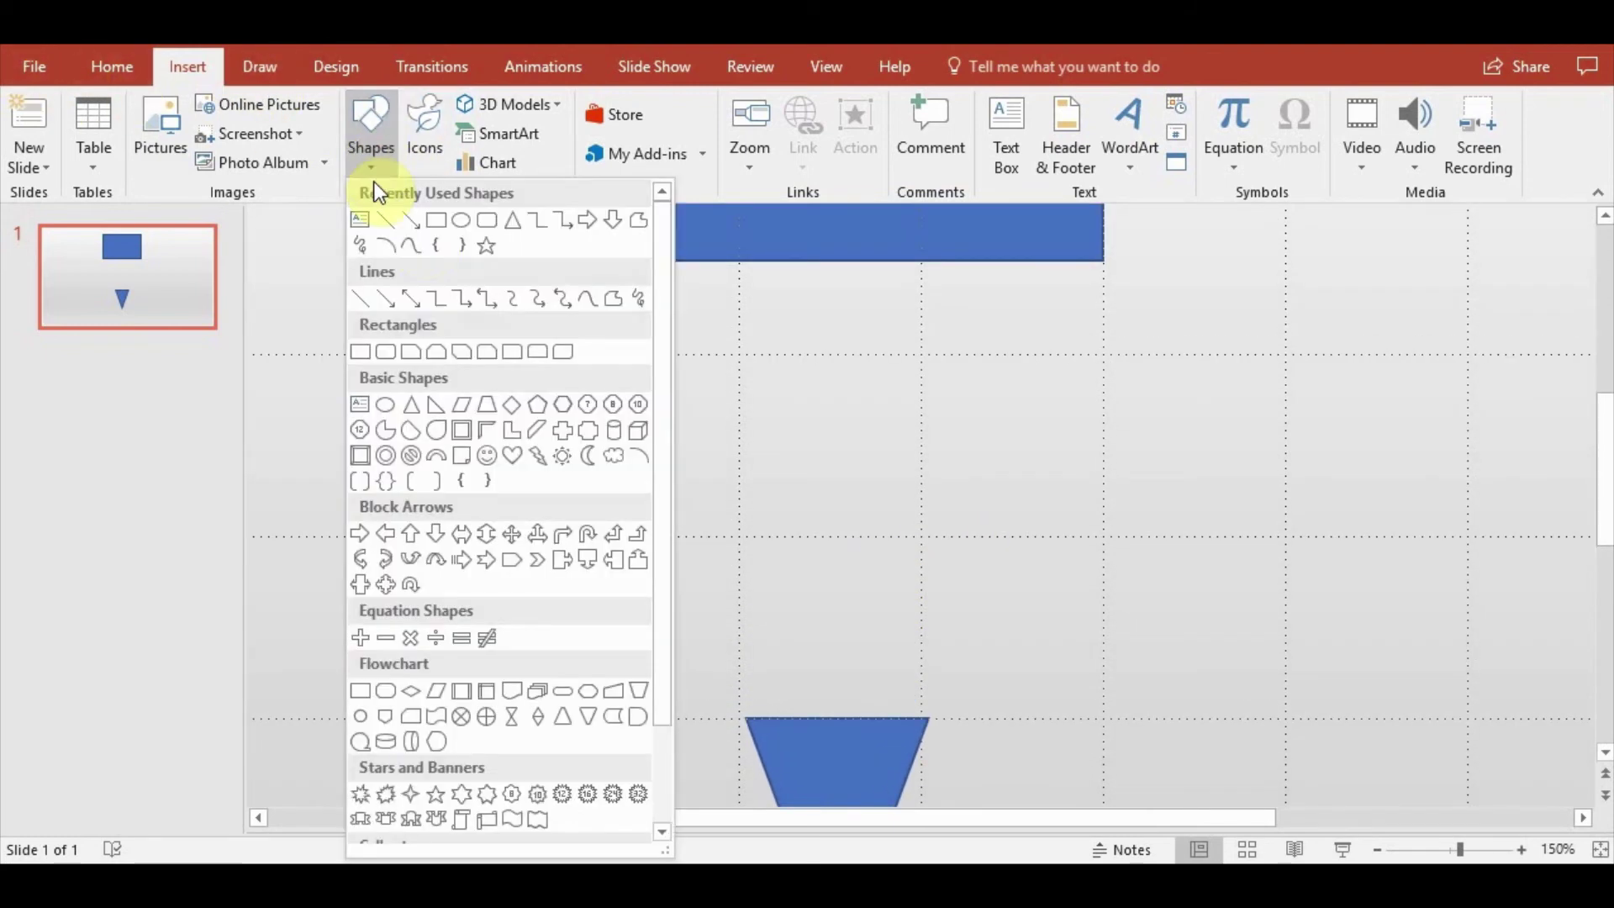
left_click(446, 217)
mouse_move(746, 766)
left_mouse_down()
mouse_move(791, 719)
mouse_move(903, 739)
left_mouse_up()
key("ctrl+d")
key("ctrl+d")
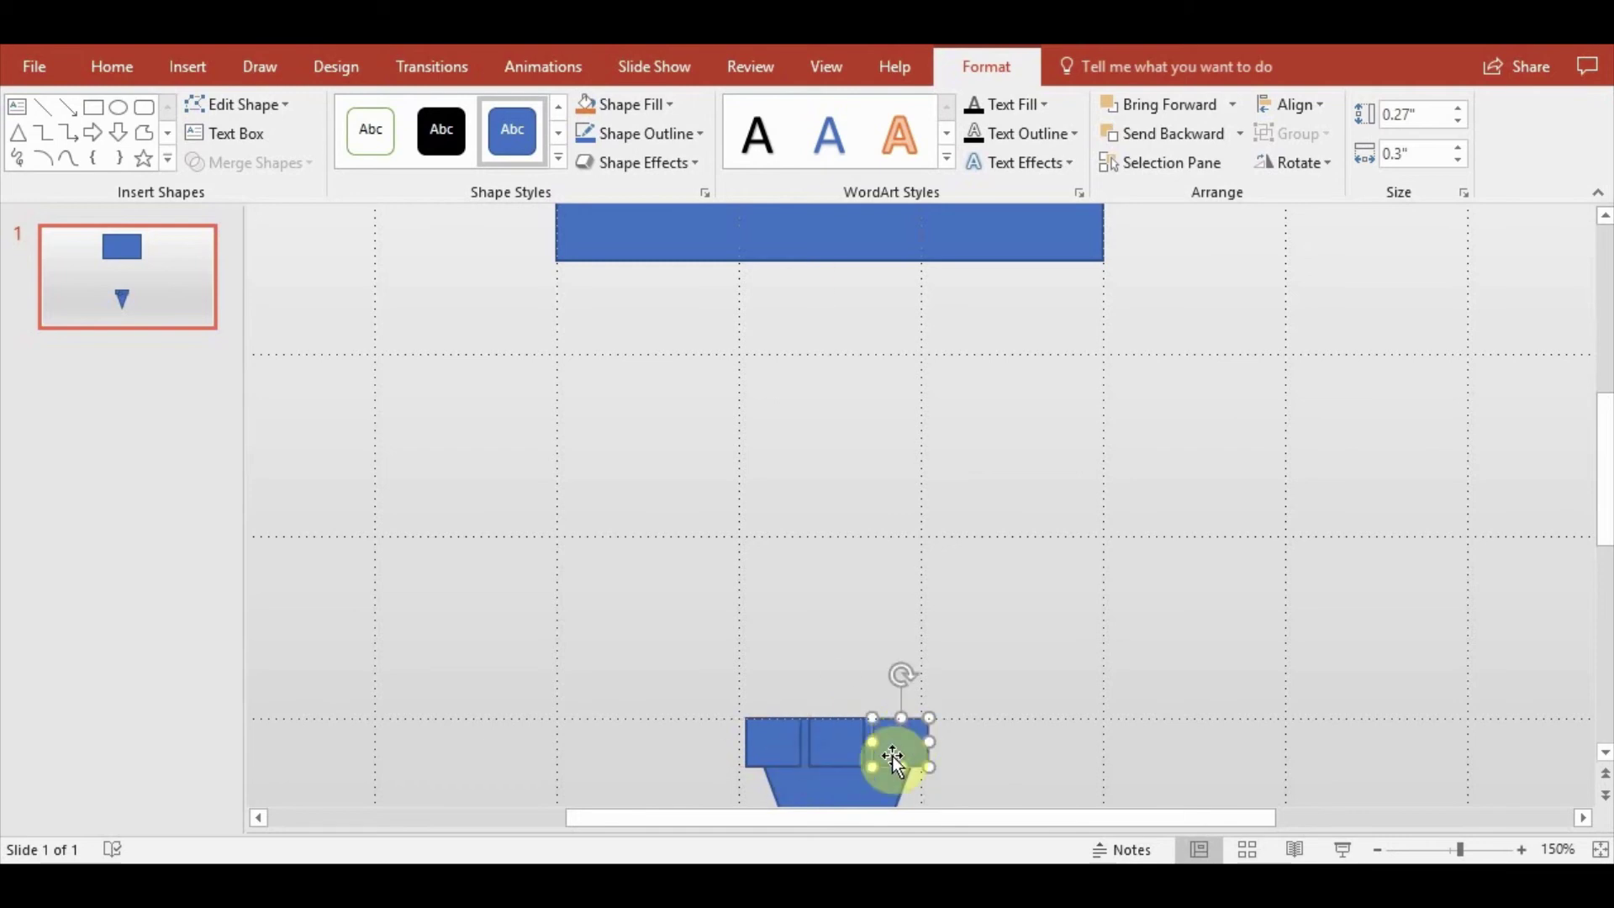
left_click(794, 744)
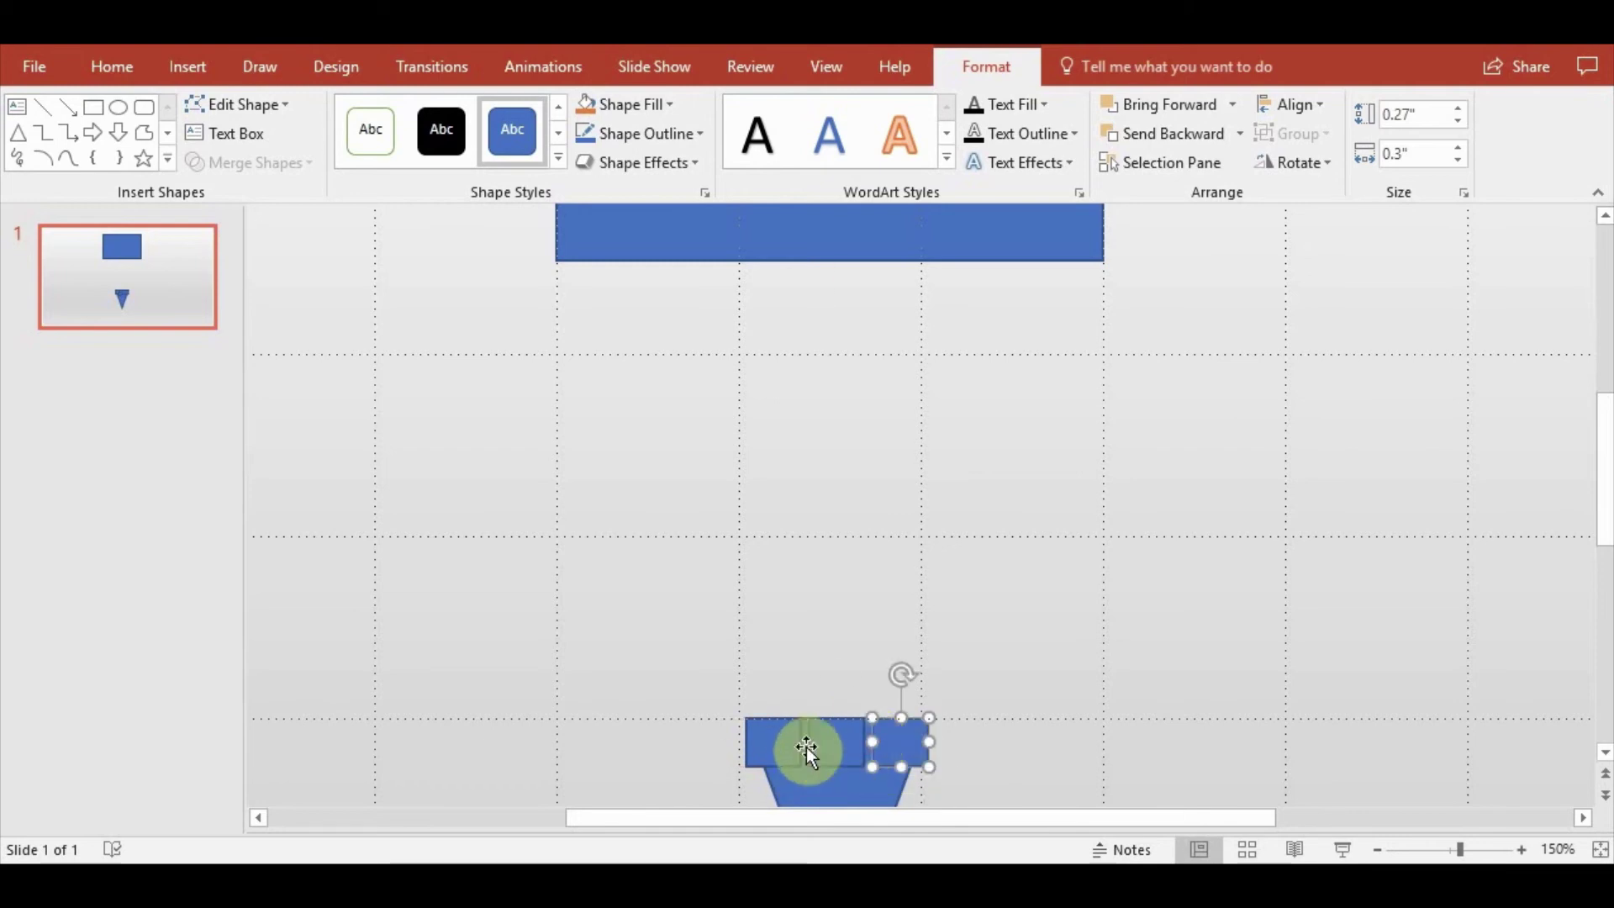
left_click_drag(773, 742, 866, 743)
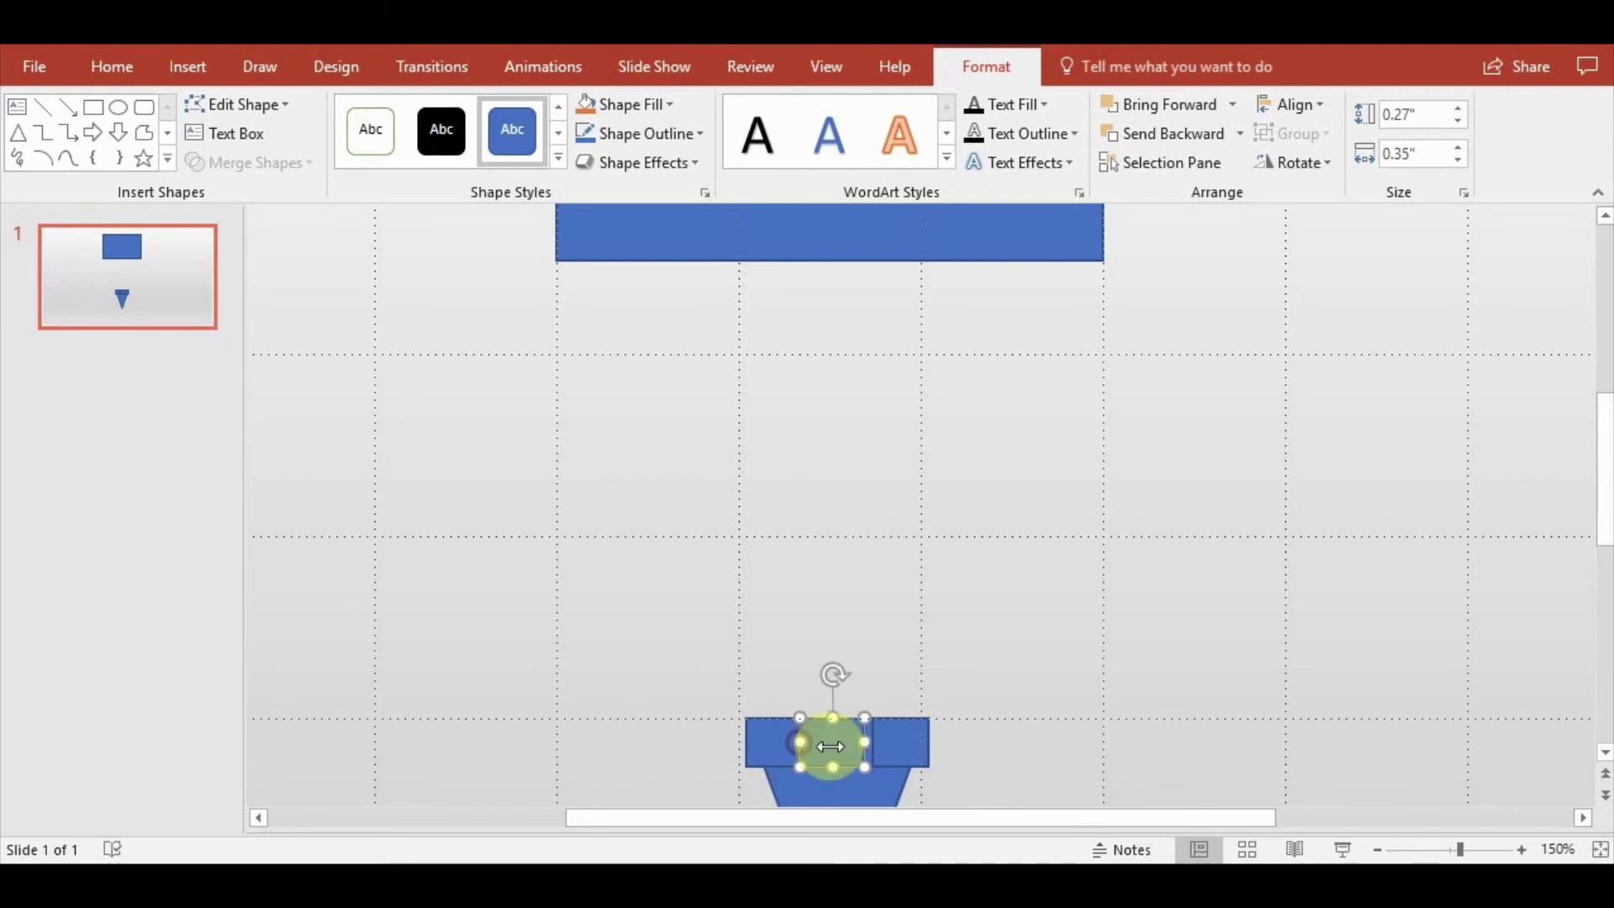
left_click(1056, 771)
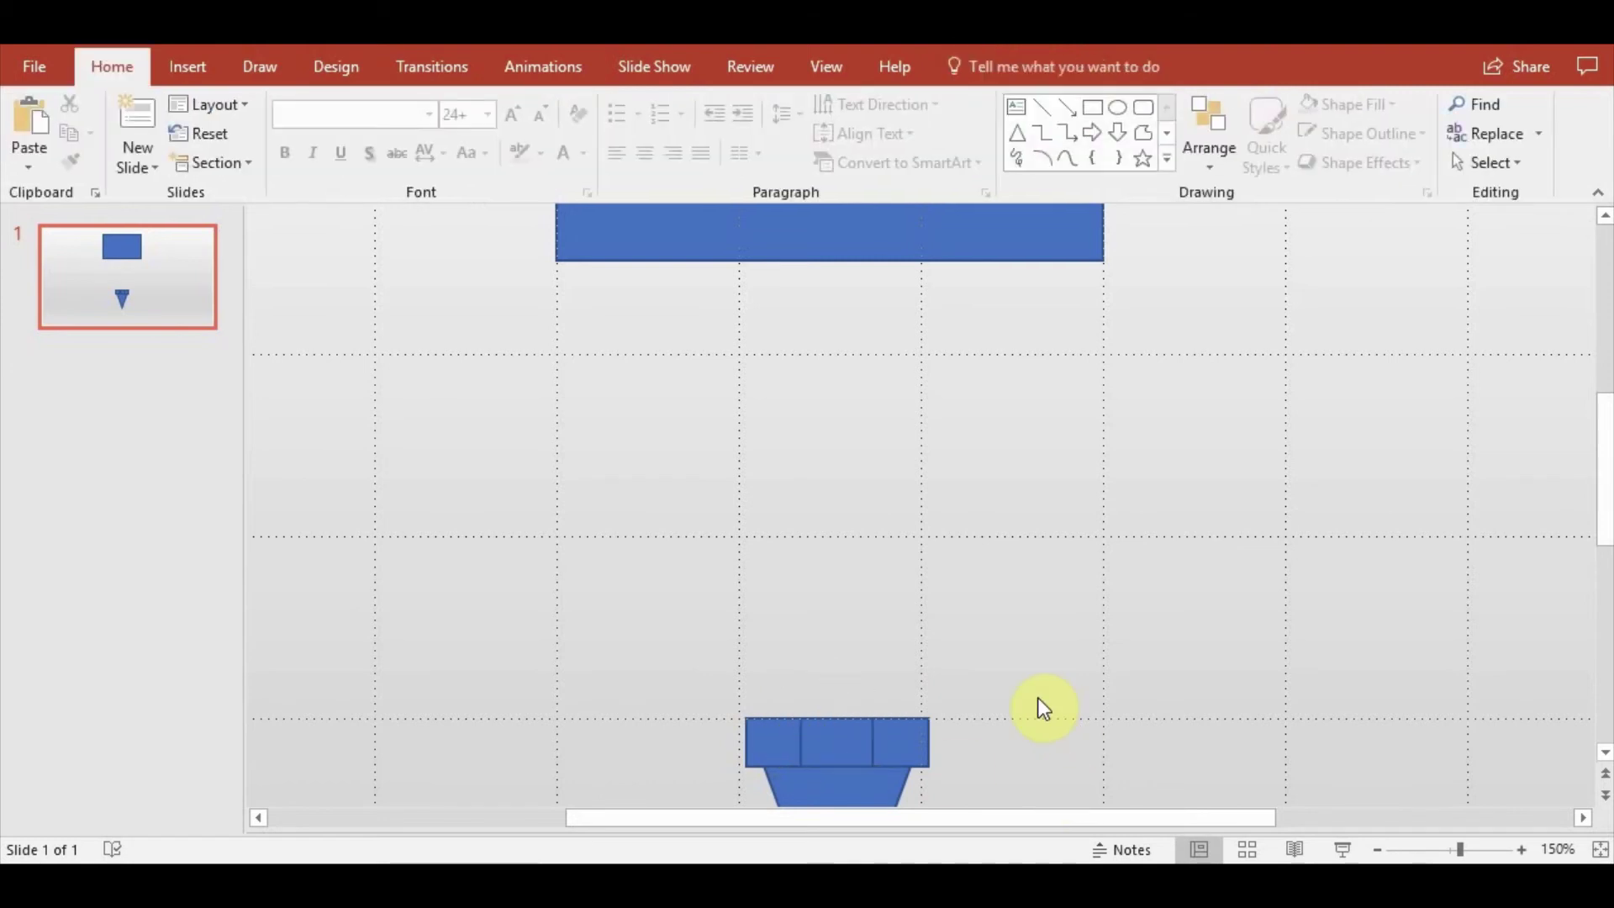
scroll(975, 655, "down", 2)
scroll(997, 618, "up", 3)
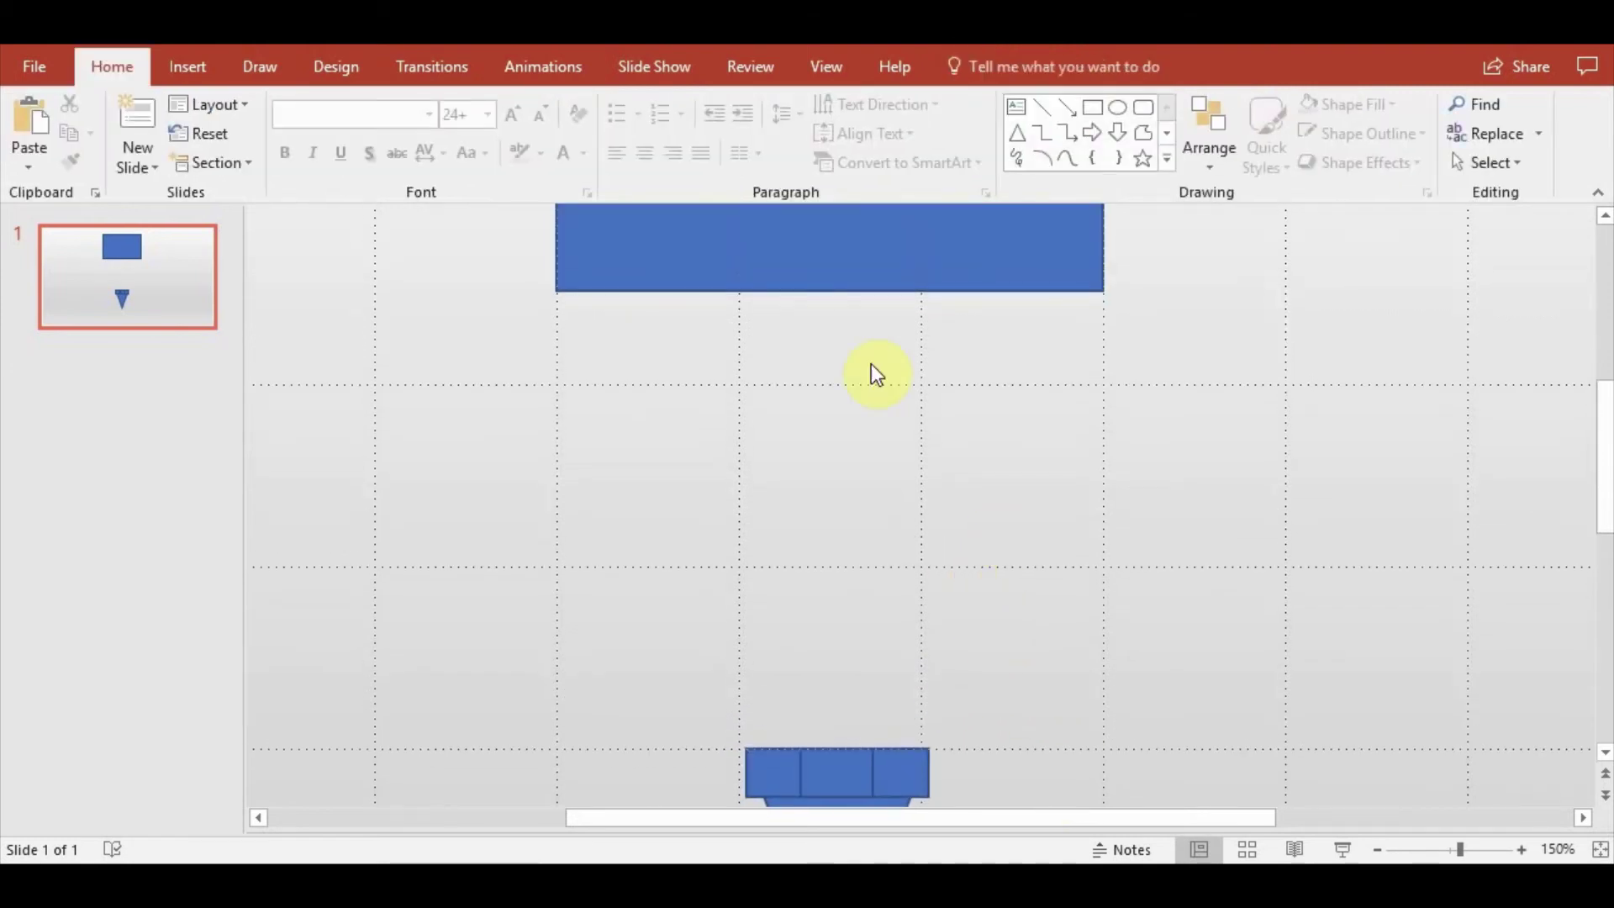
Show rulers around the slide
left_click(273, 68)
left_click(832, 67)
left_click(519, 105)
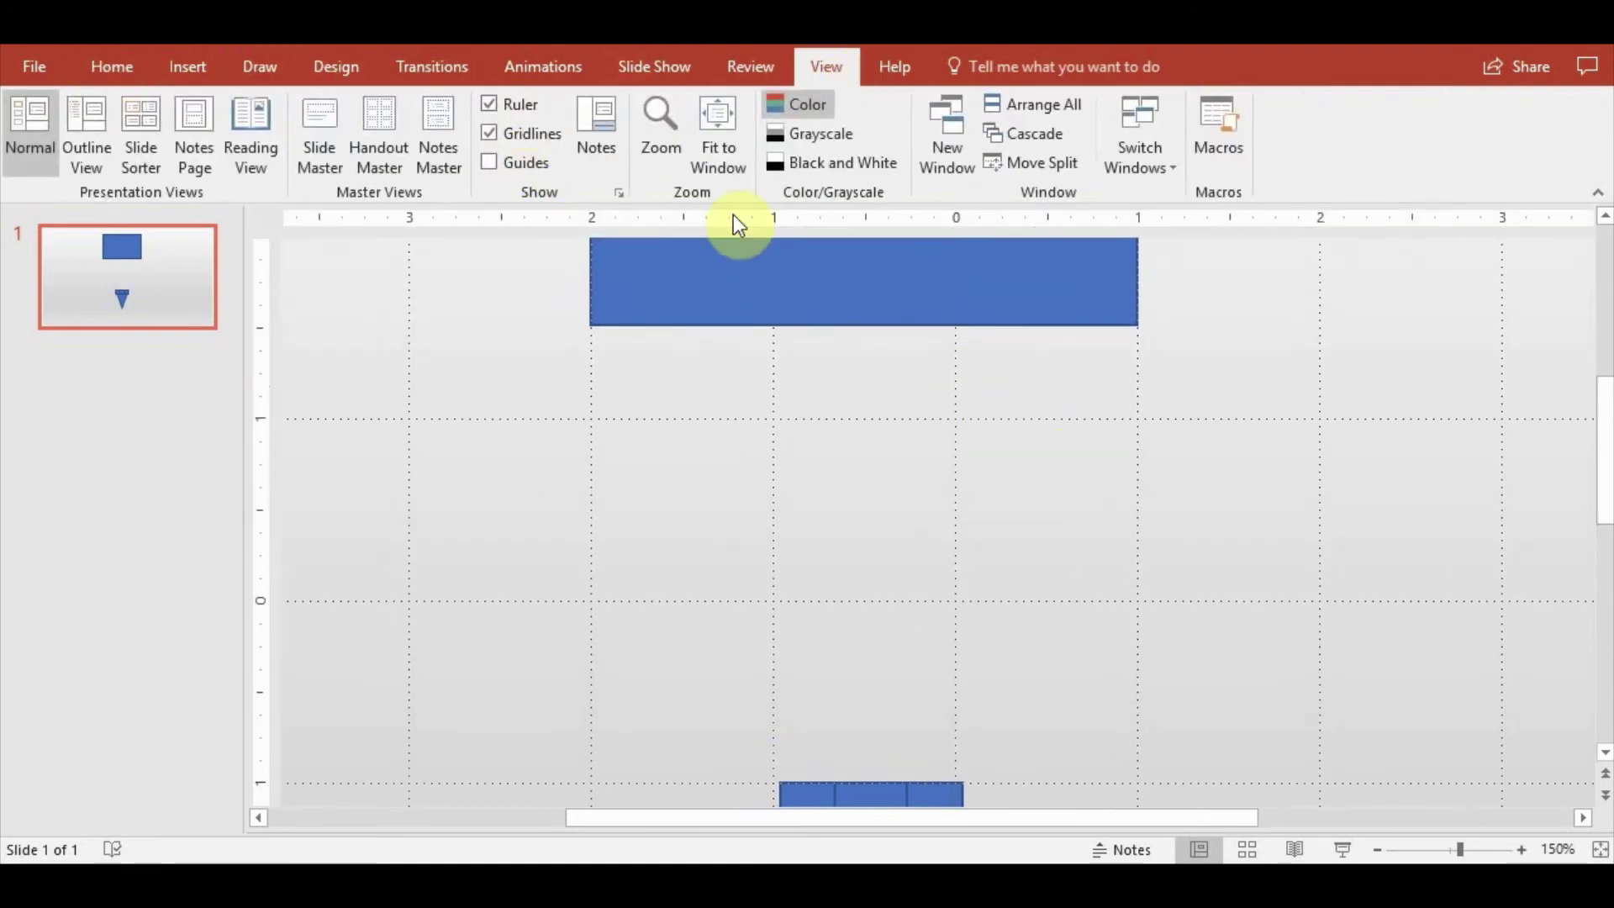
Draw a vertical line under the rectangle's left side and a duplicate under its right side
left_click(186, 67)
left_click(371, 138)
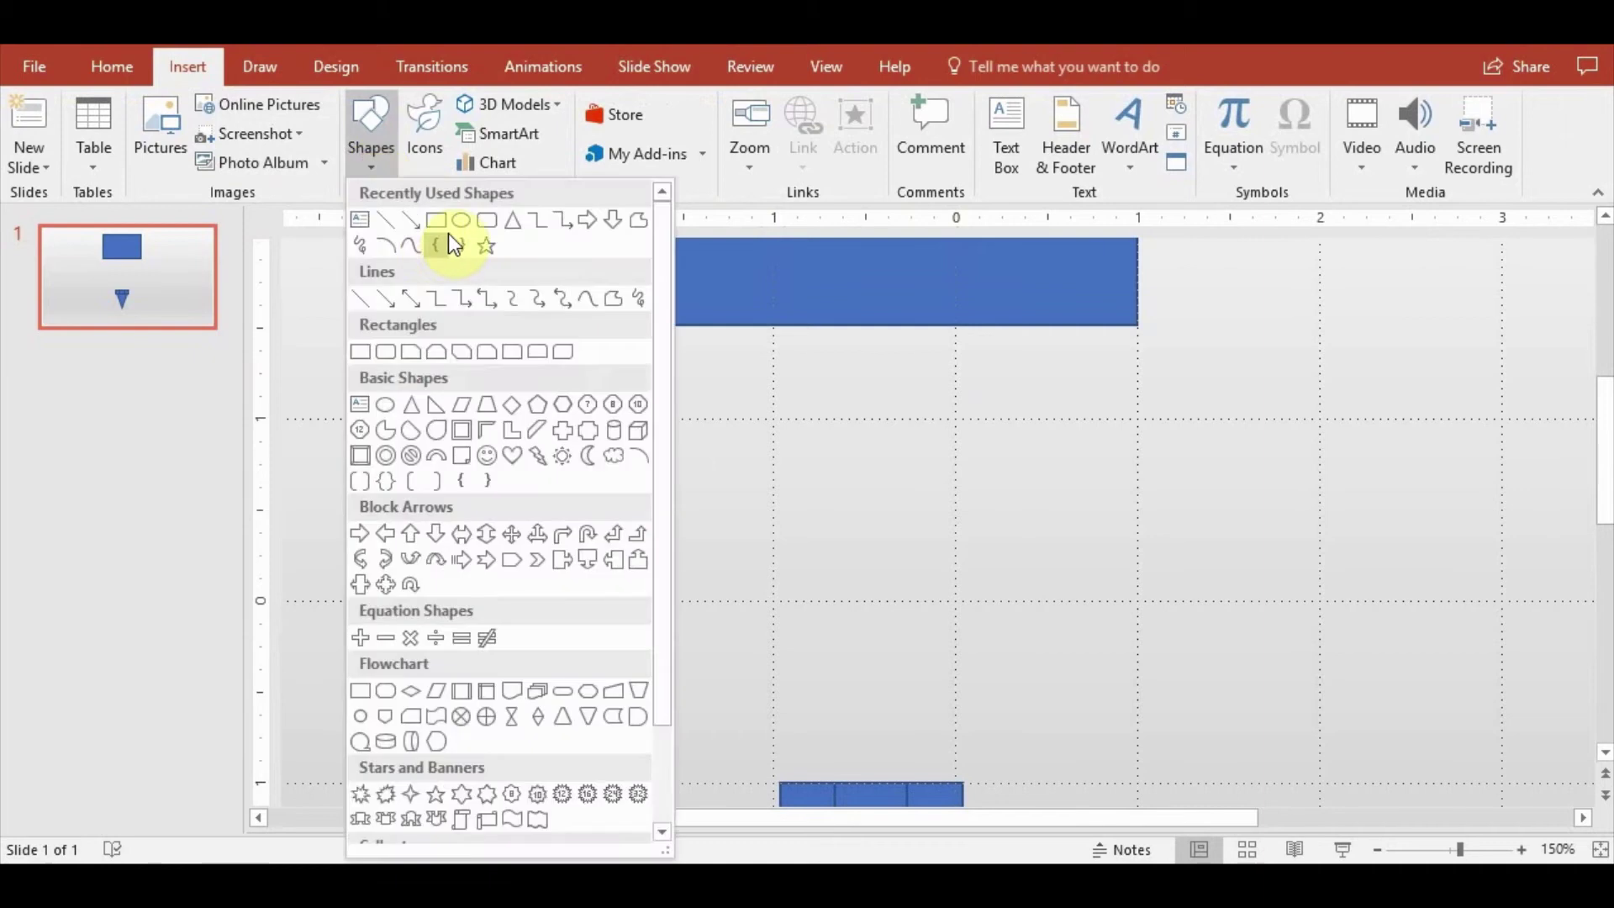
left_click(395, 222)
left_click_drag(729, 561, 722, 257)
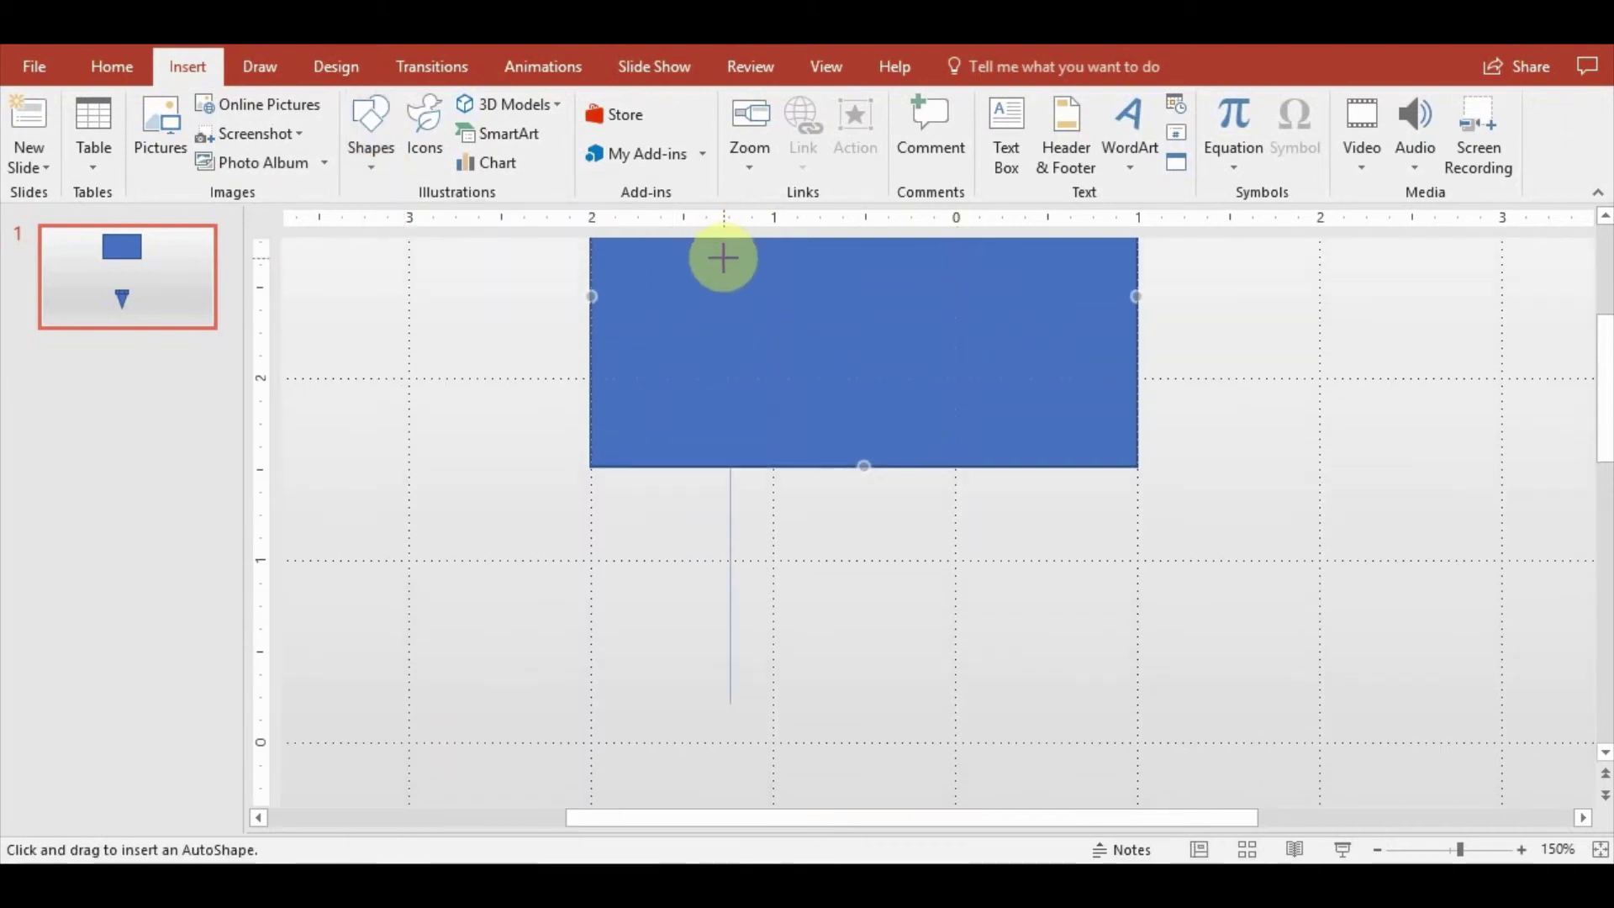
key("ctrl+d")
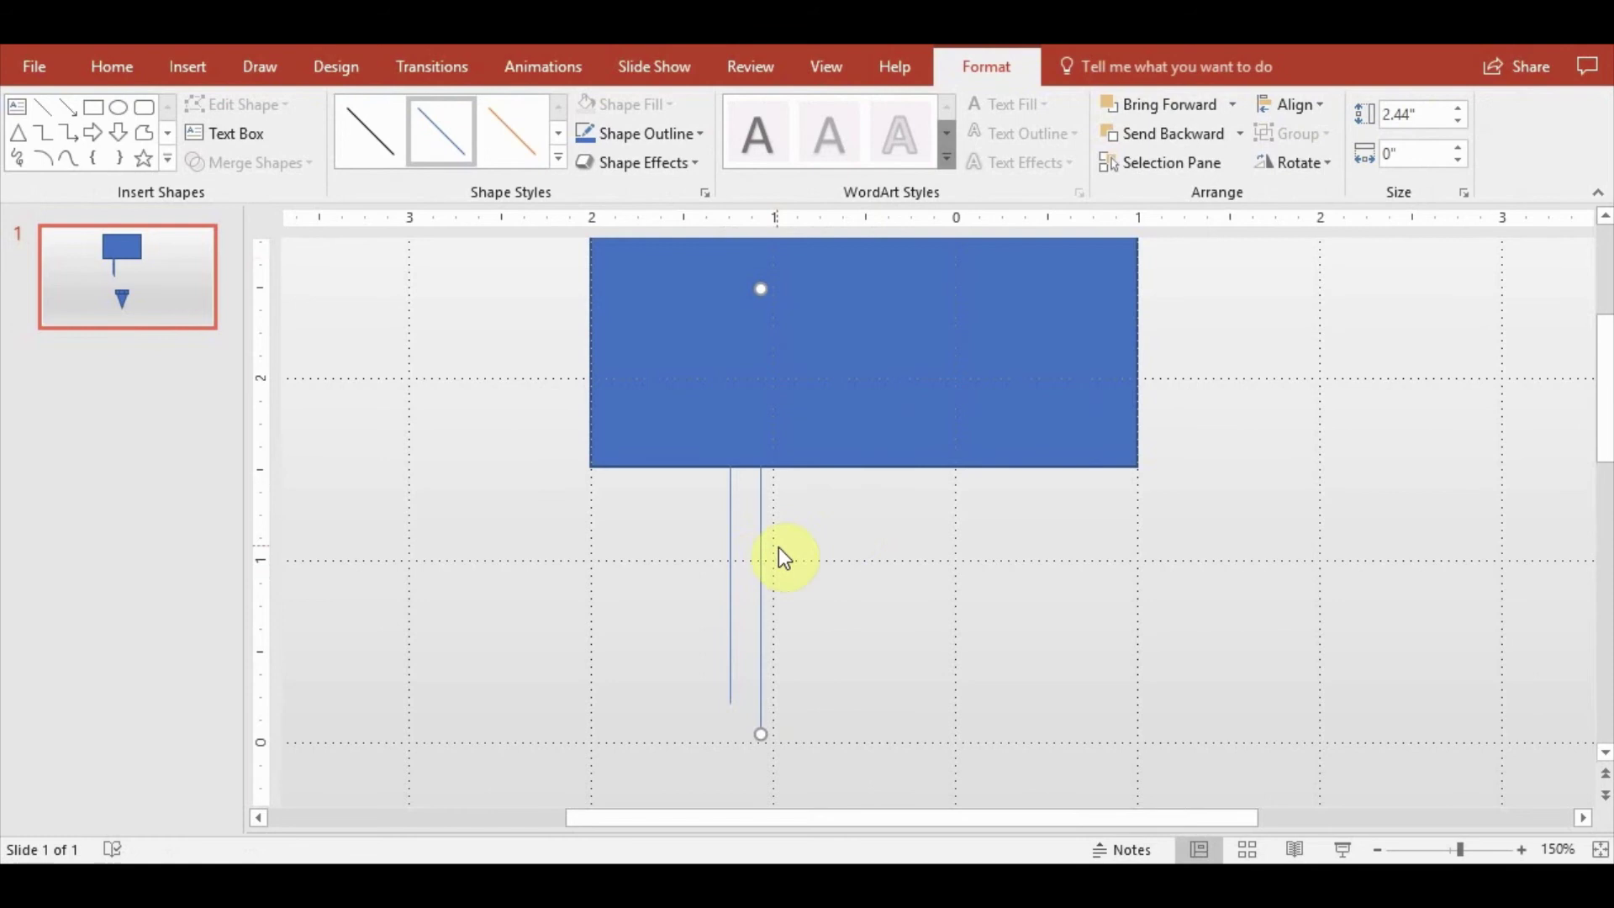
left_click(731, 555)
mouse_move(762, 576)
left_mouse_down()
mouse_move(1002, 580)
mouse_move(976, 575)
left_mouse_up()
left_click(1121, 641)
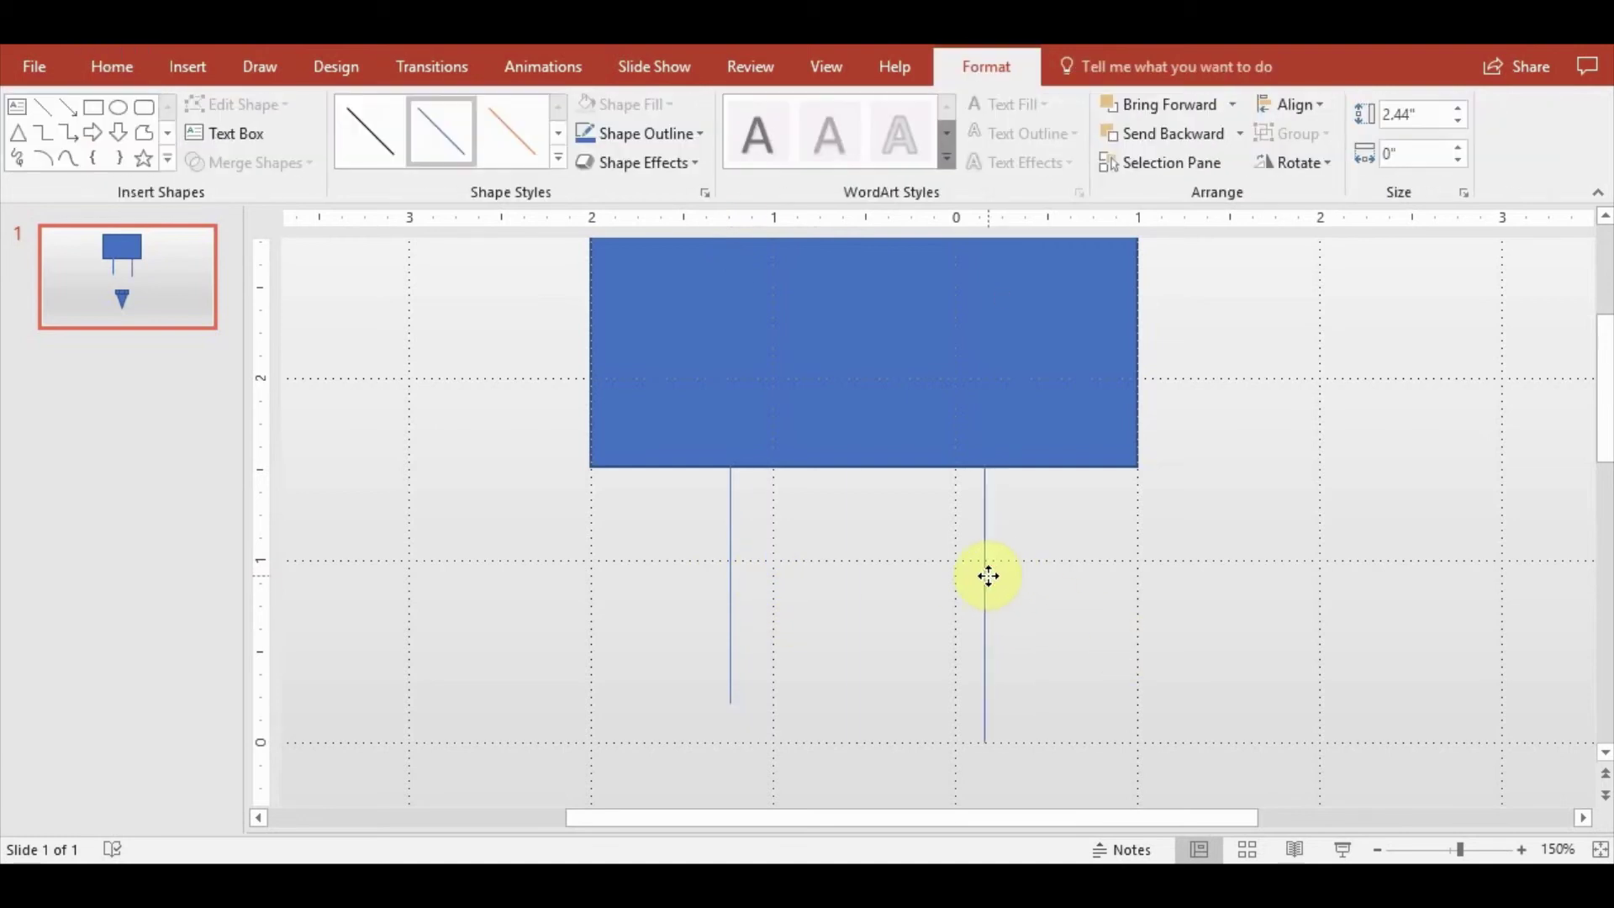
left_click_drag(734, 588, 752, 589)
left_click(1076, 660)
scroll(1208, 647, "down", 1)
scroll(1229, 603, "down", 1)
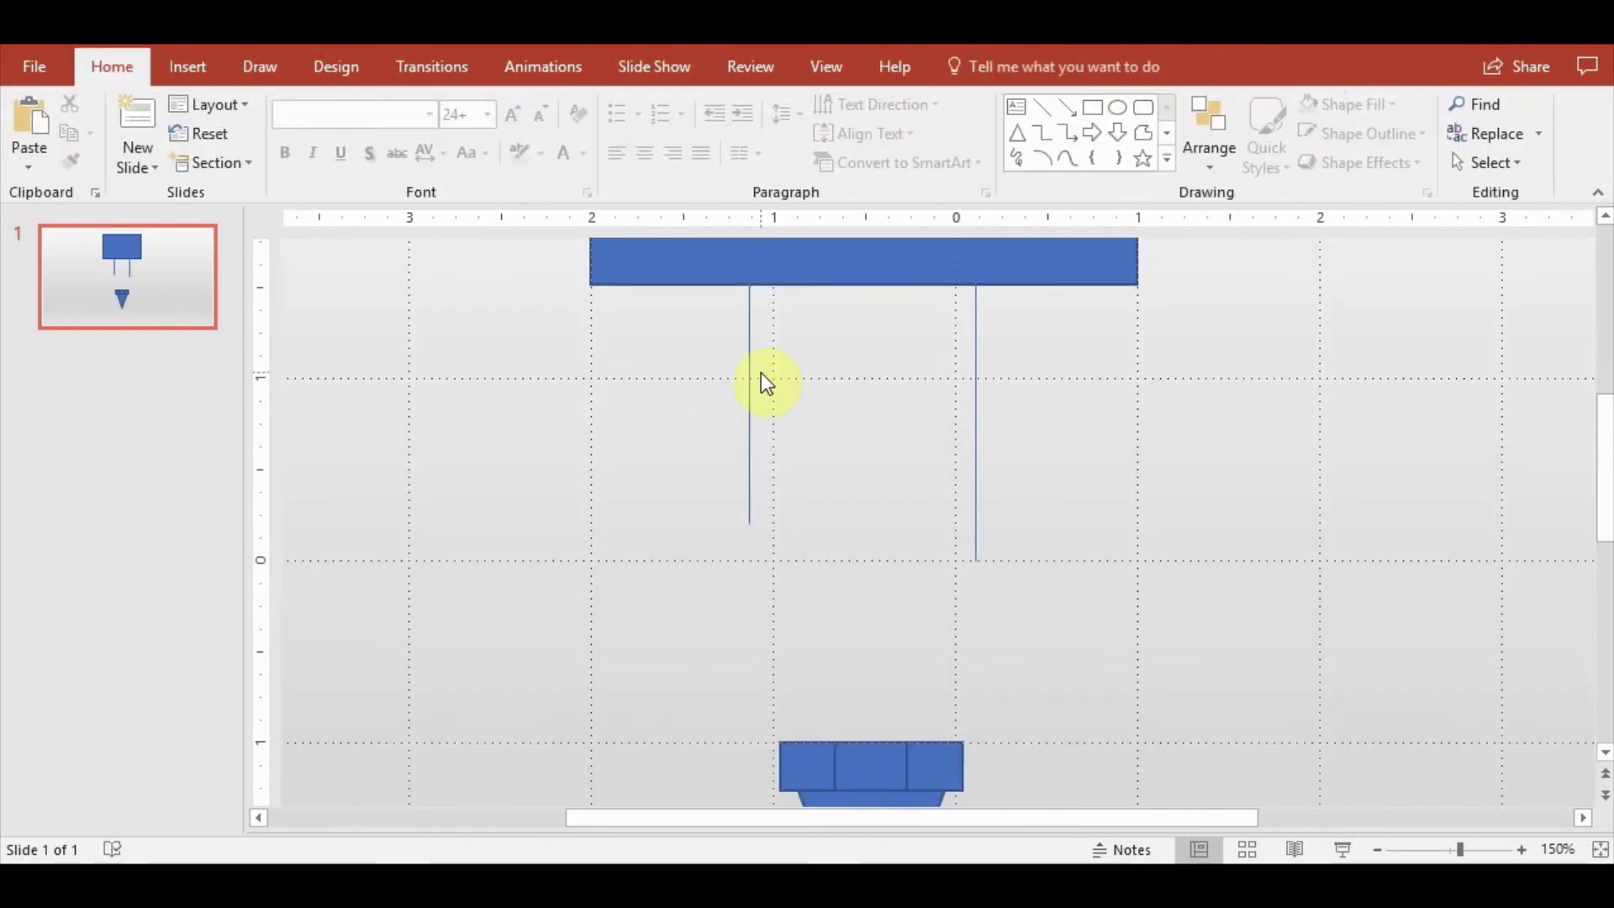
Start a freeform outline at the bar's left corner, then cancel the unfinished attempt
left_click(188, 67)
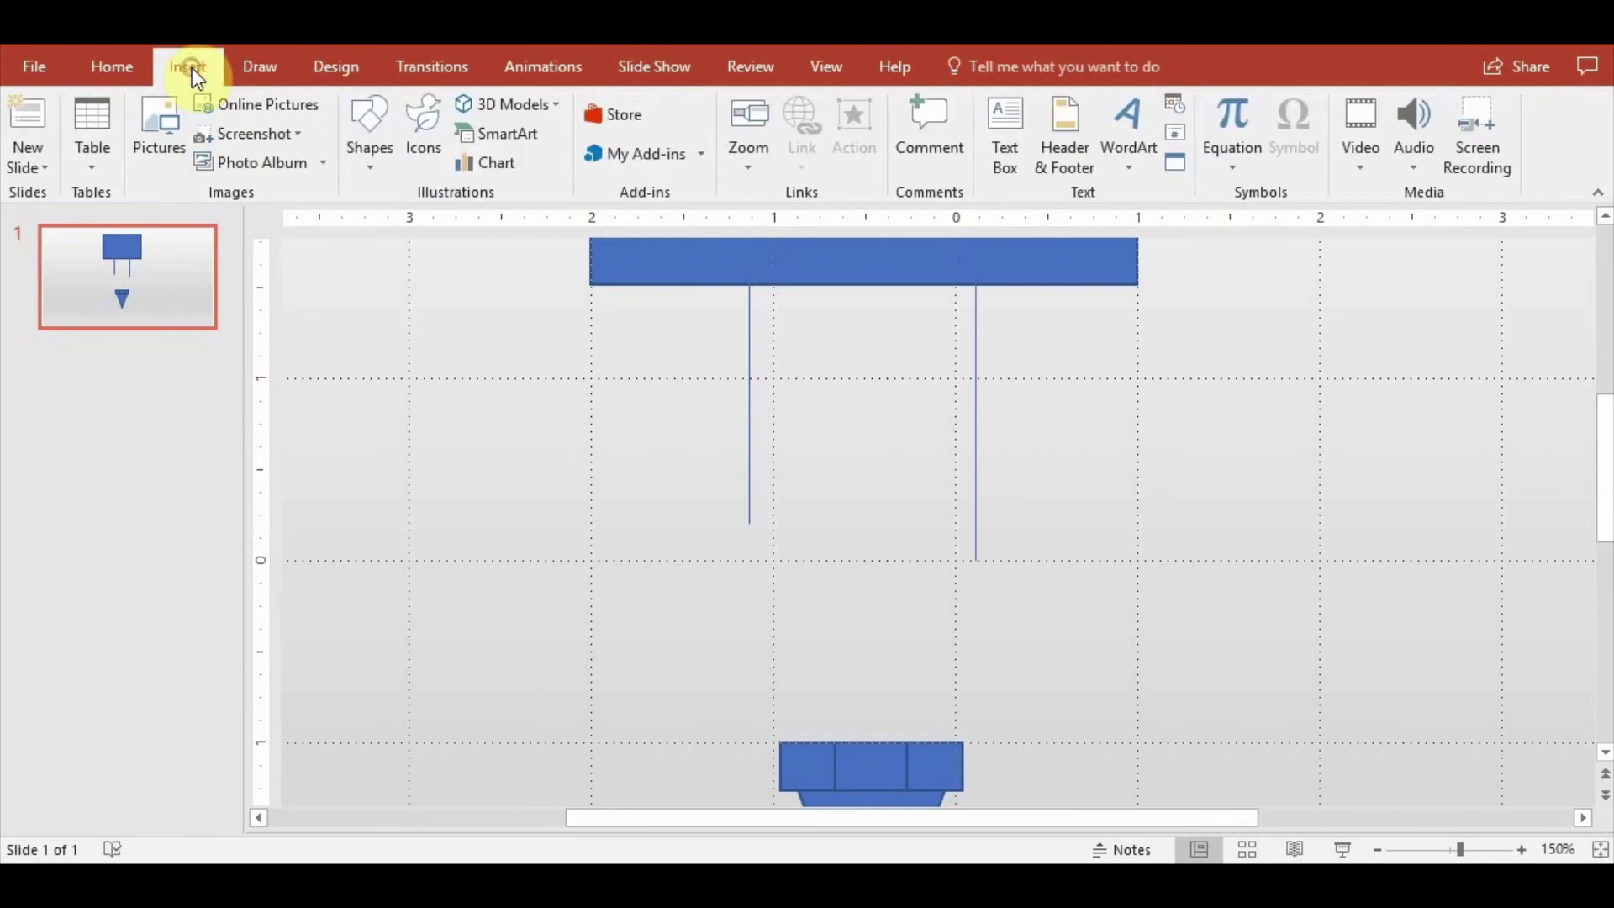
left_click(363, 156)
left_click(599, 229)
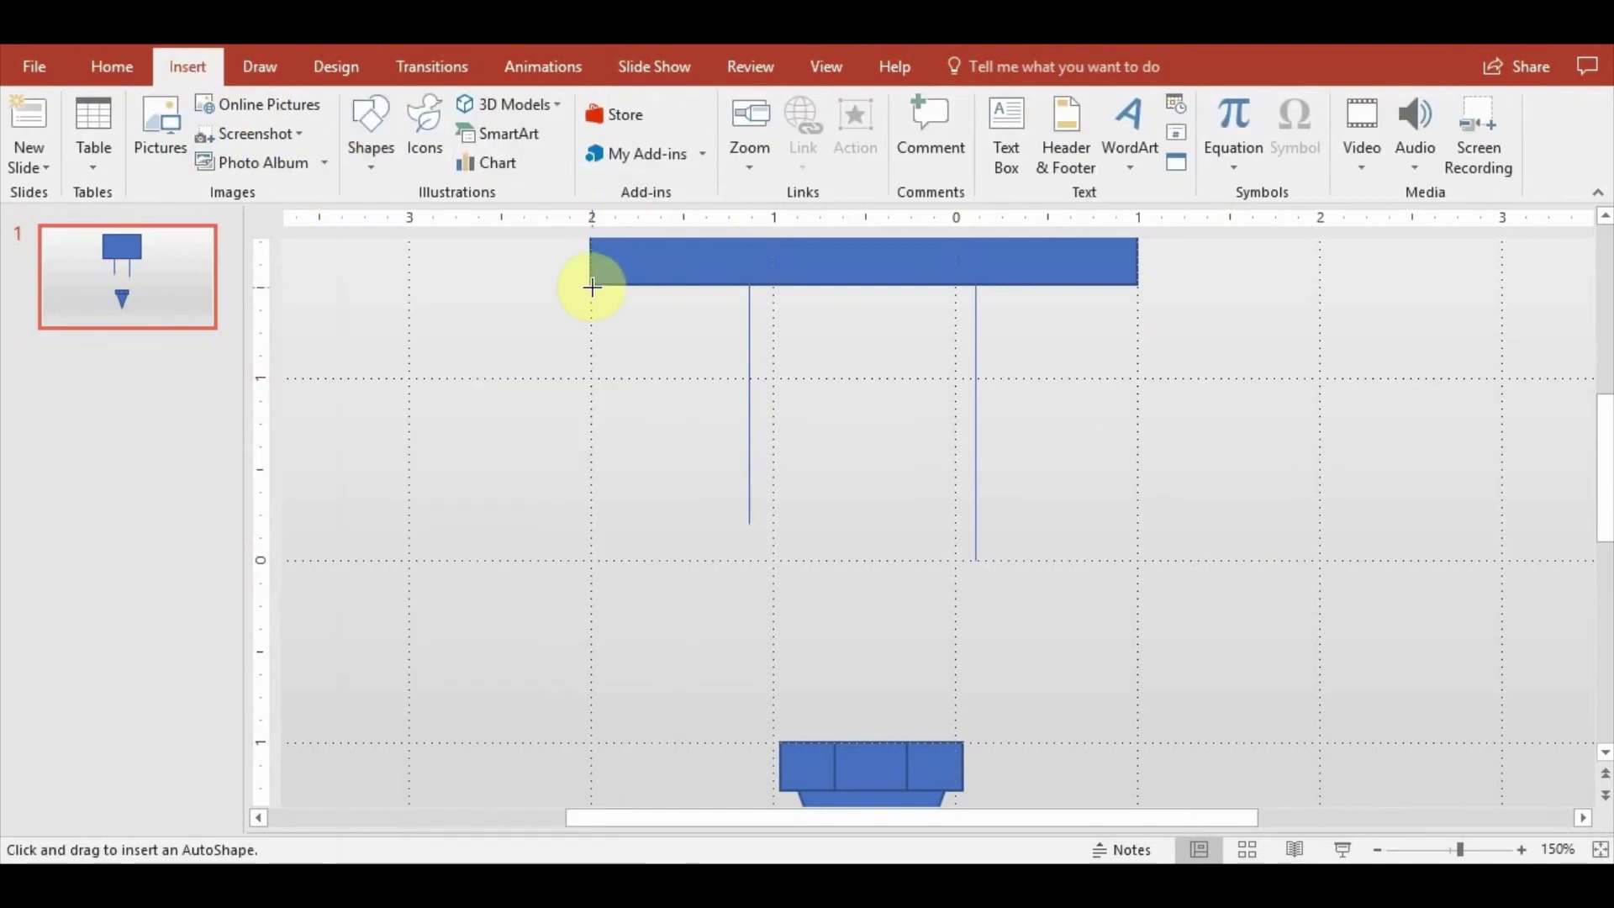
scroll(592, 287, "up", 1)
scroll(605, 378, "up", 1)
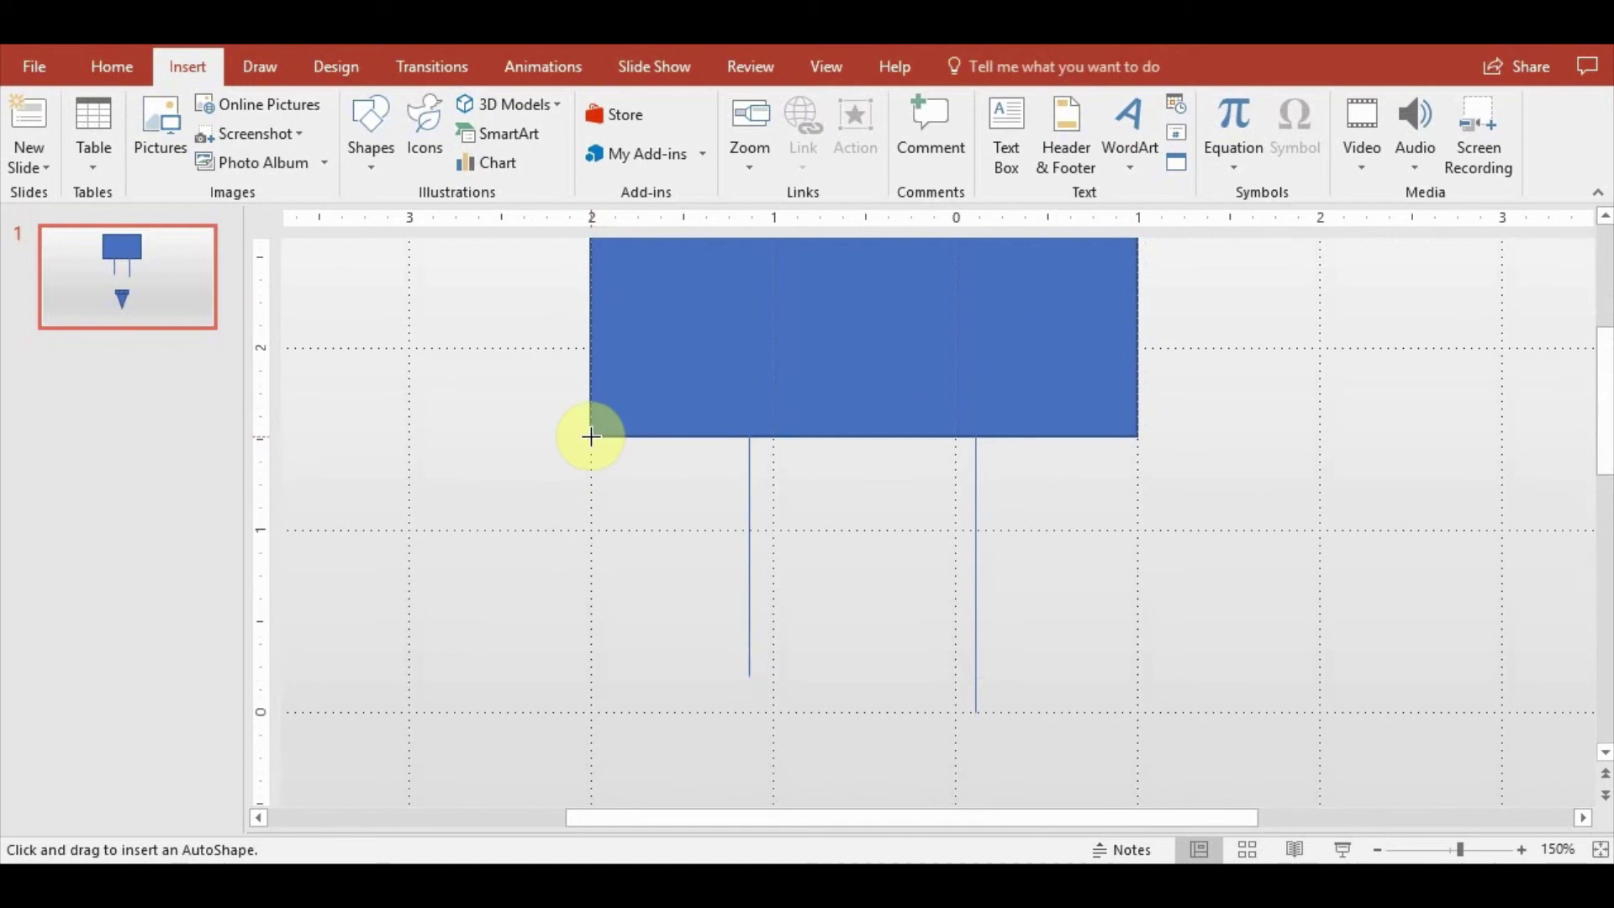
left_click_drag(590, 436, 707, 563)
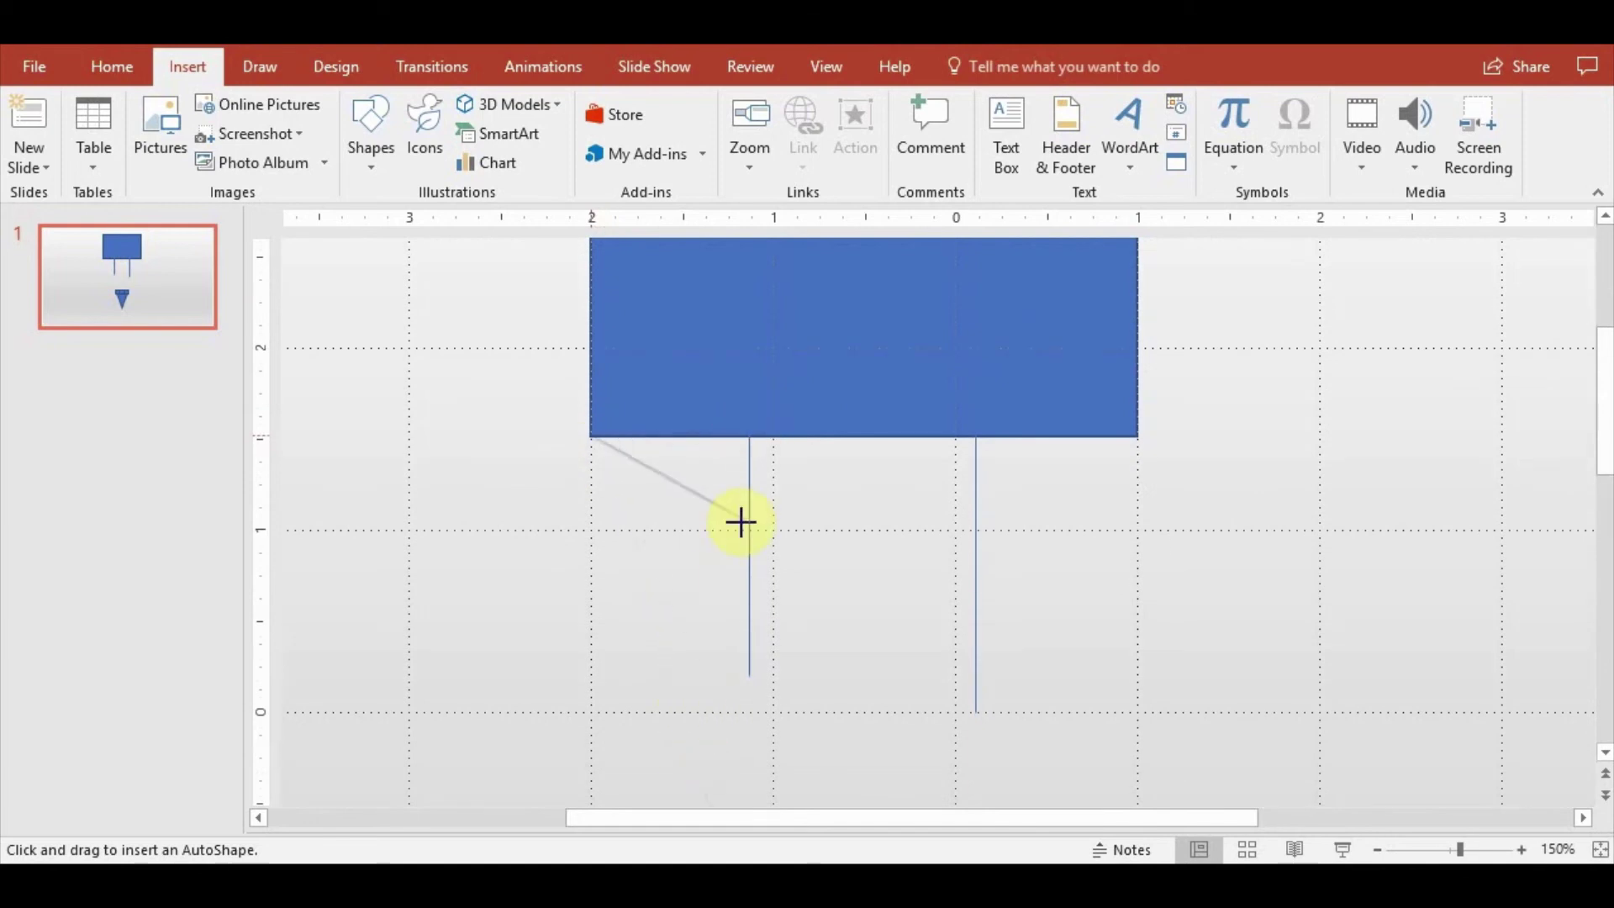
key("Escape")
scroll(701, 553, "down", 2)
Draw a freeform panel from the bar above the left line to the bottom block's left corner and back
left_click(371, 134)
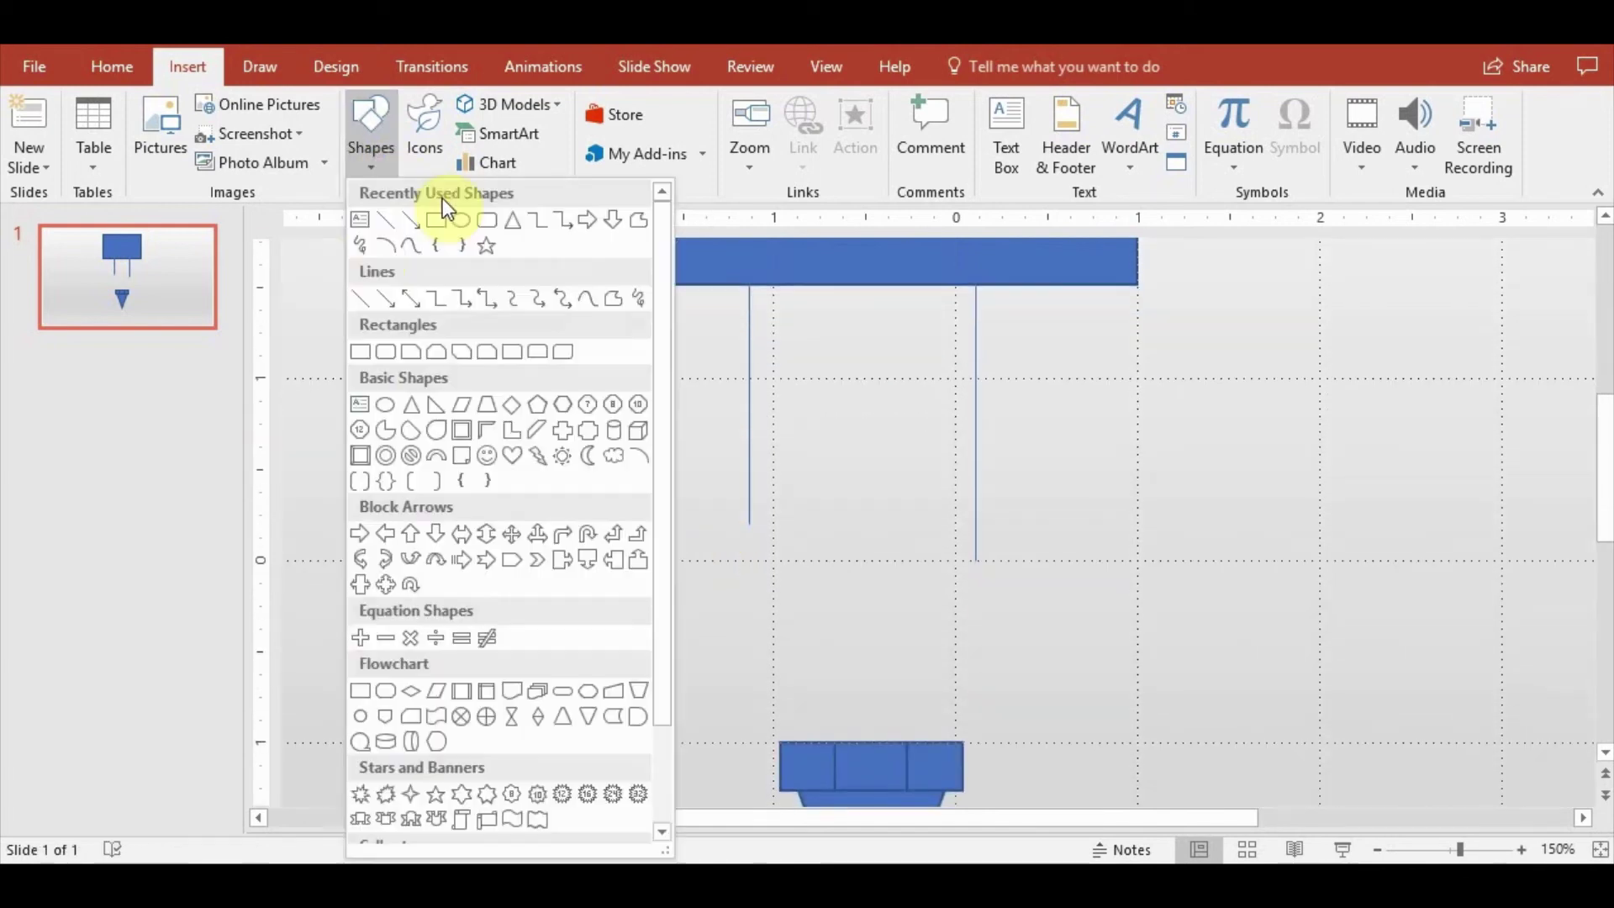
left_click(640, 221)
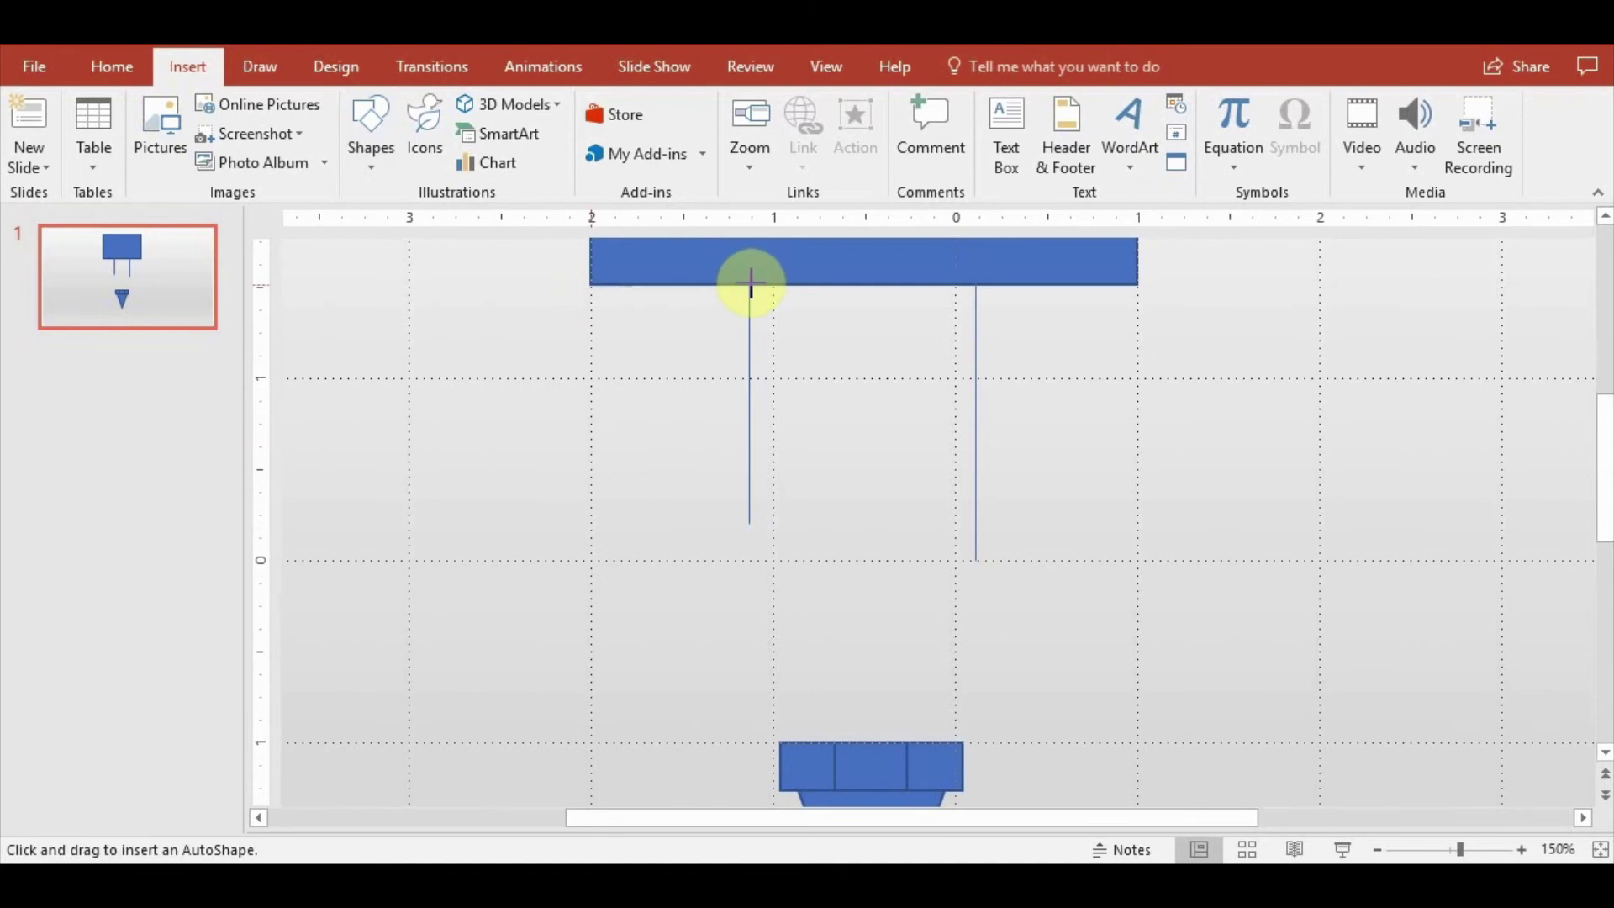
left_click_drag(749, 284, 835, 740)
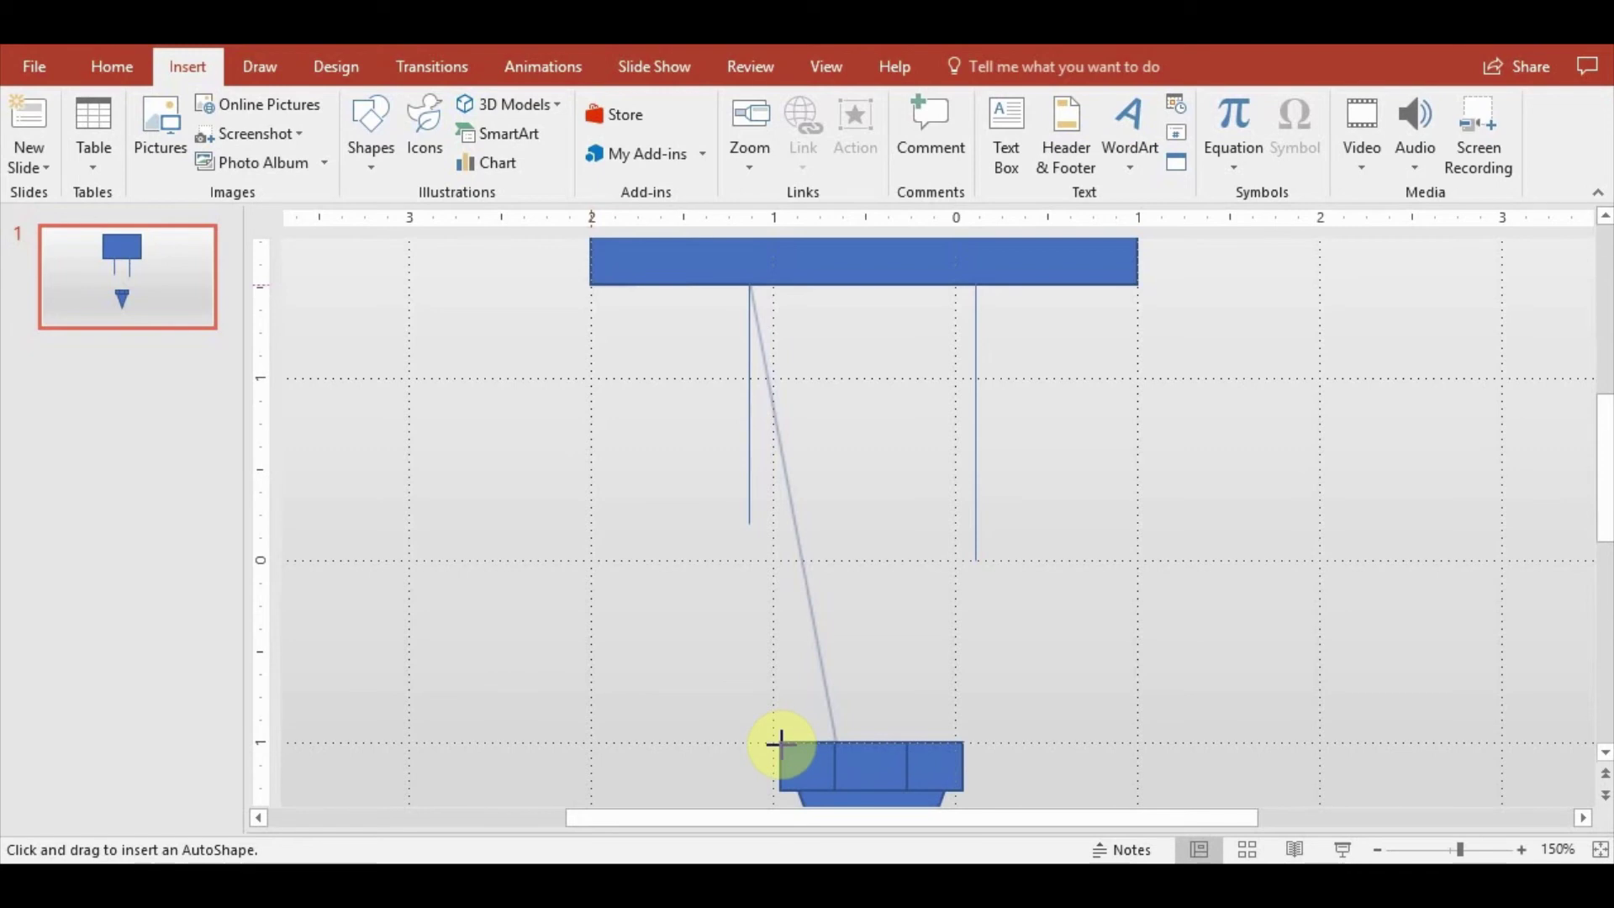
left_click(780, 743)
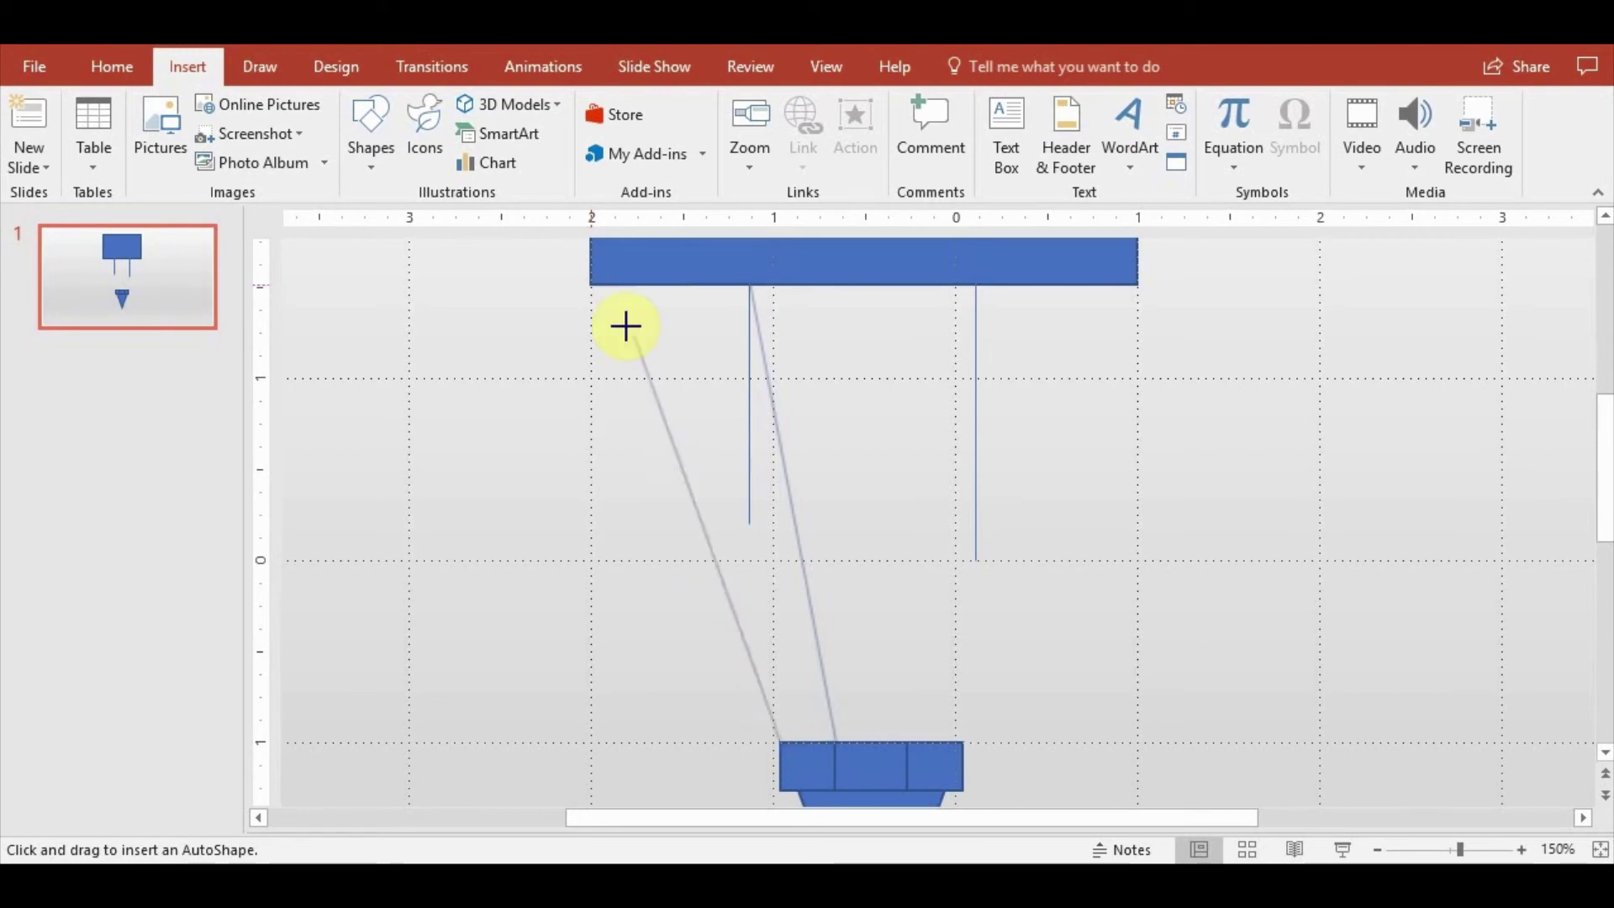
left_click(591, 287)
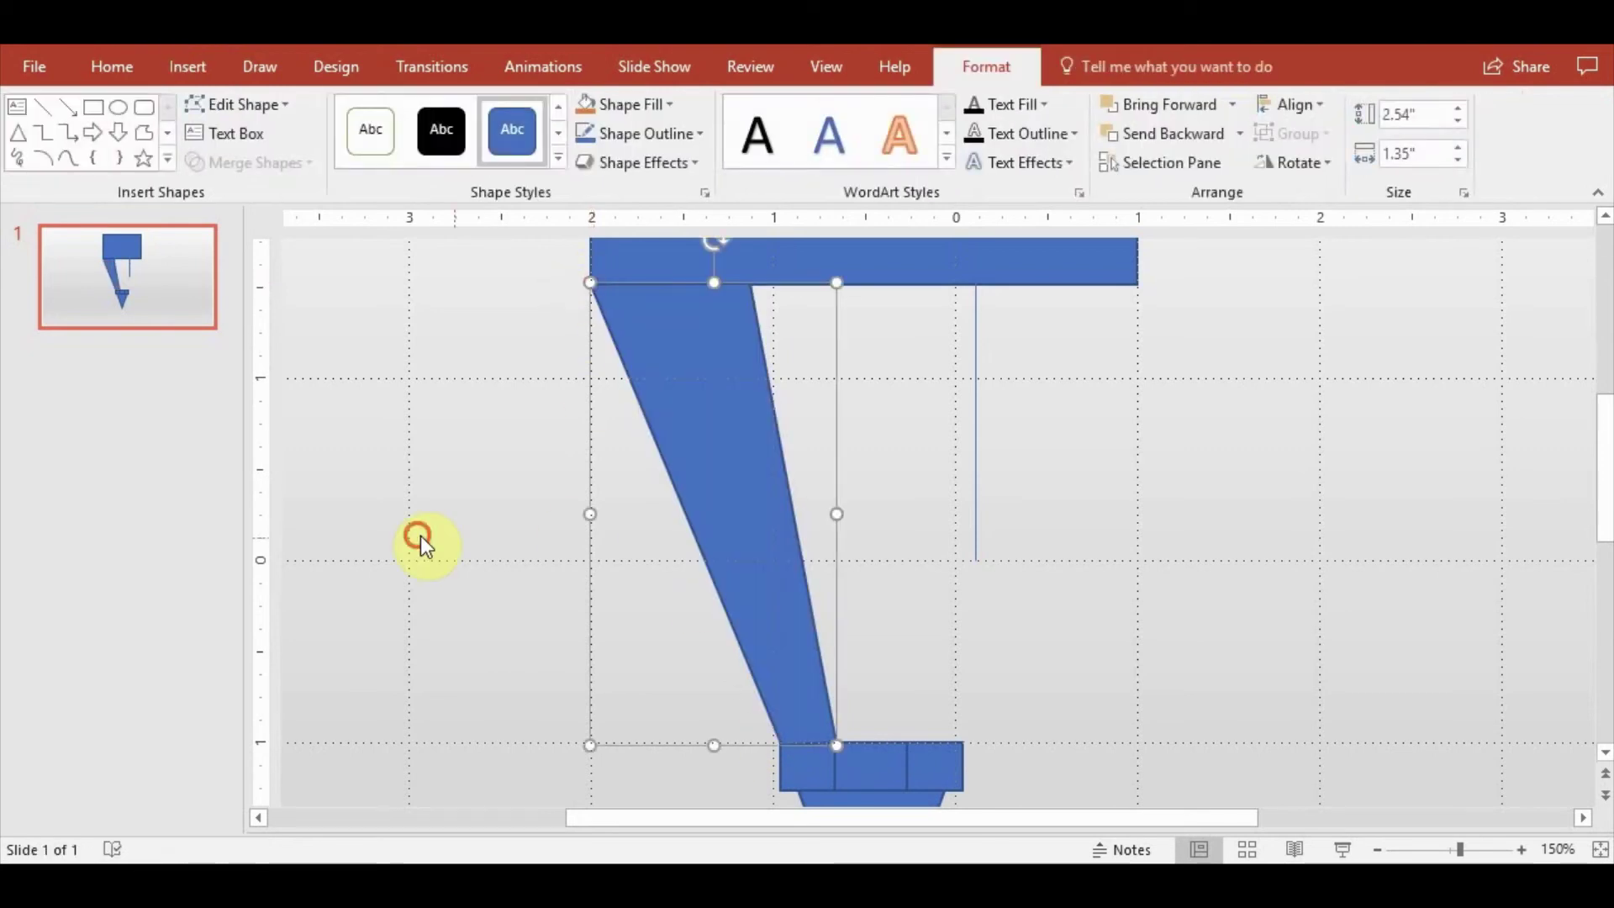
left_click(422, 538)
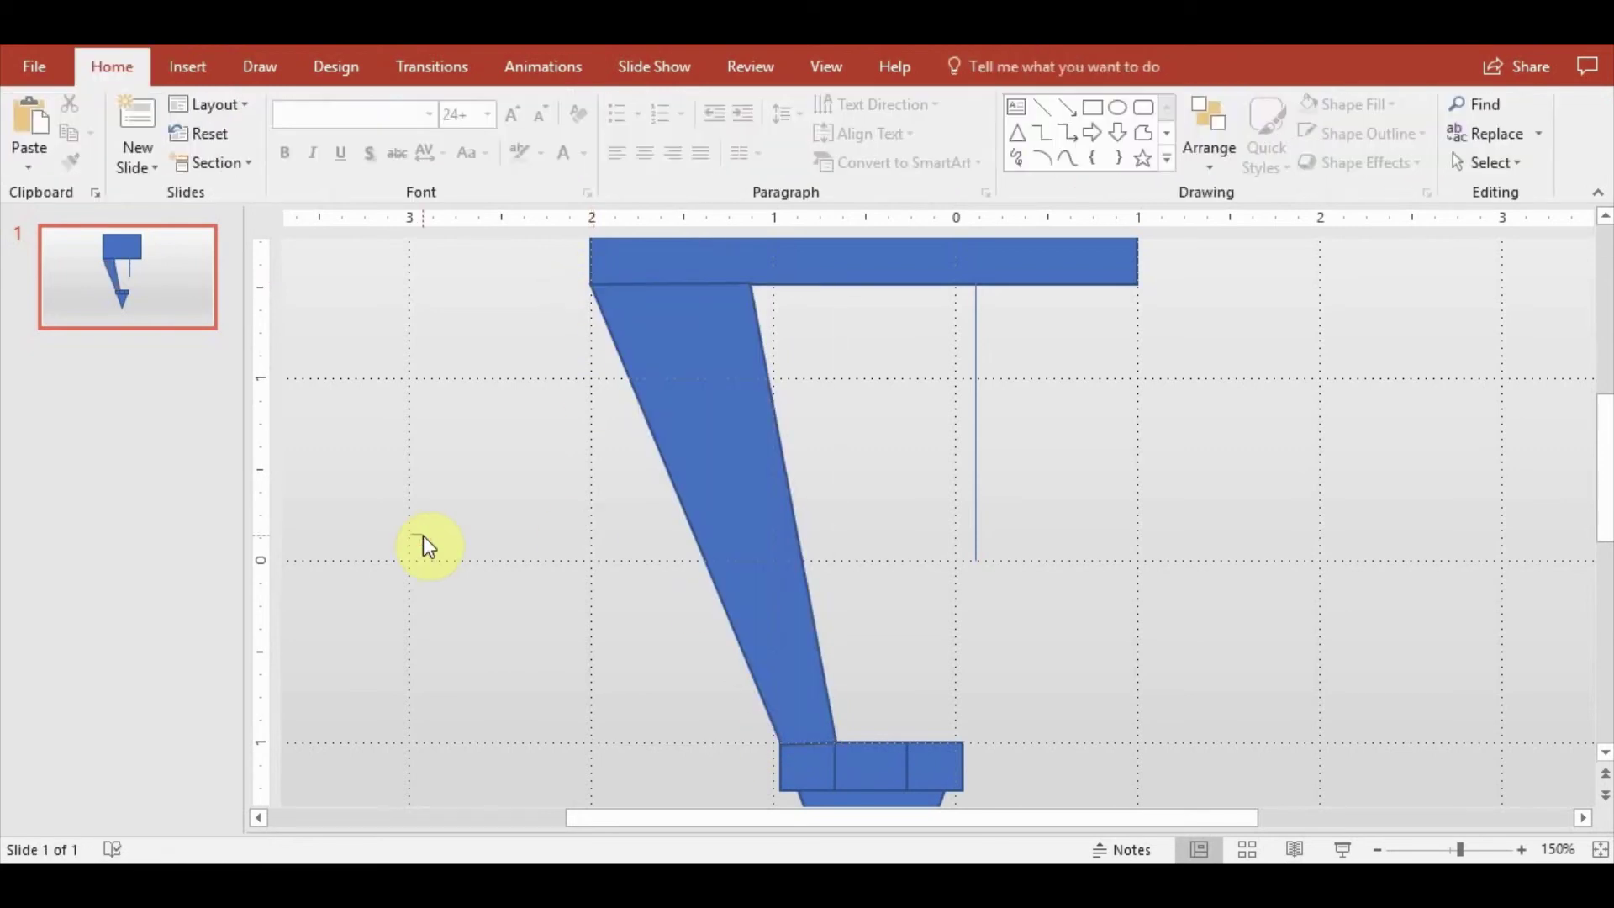
Draw a middle freeform panel from the right line down to the bottom block and up to the left panel
left_click(188, 65)
left_click(371, 126)
left_click(612, 222)
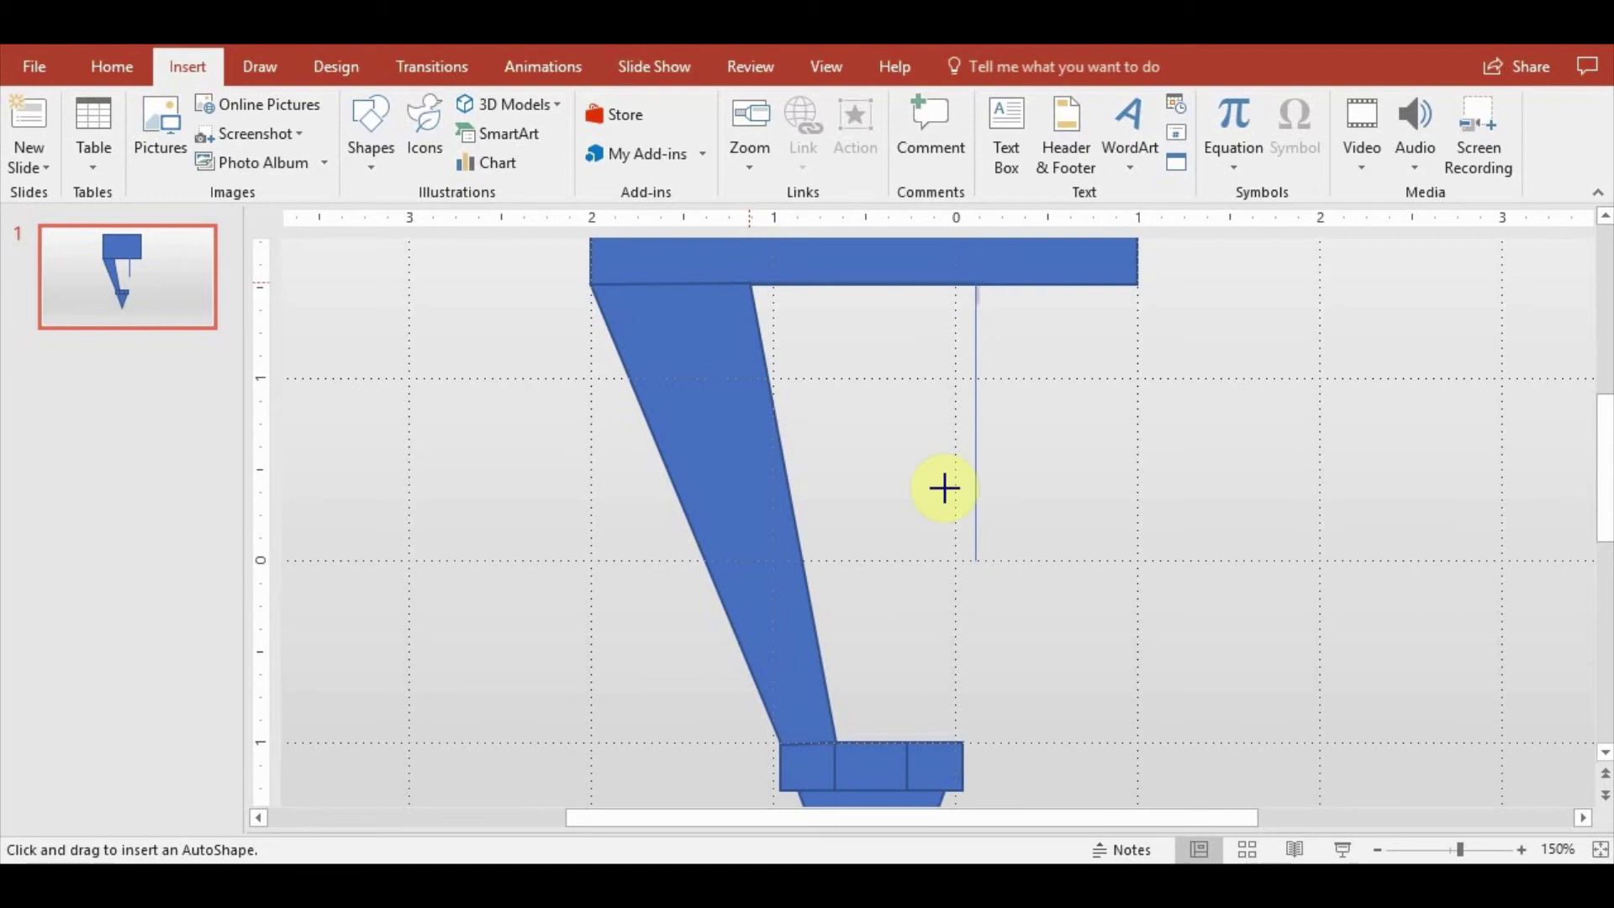
left_click(919, 746)
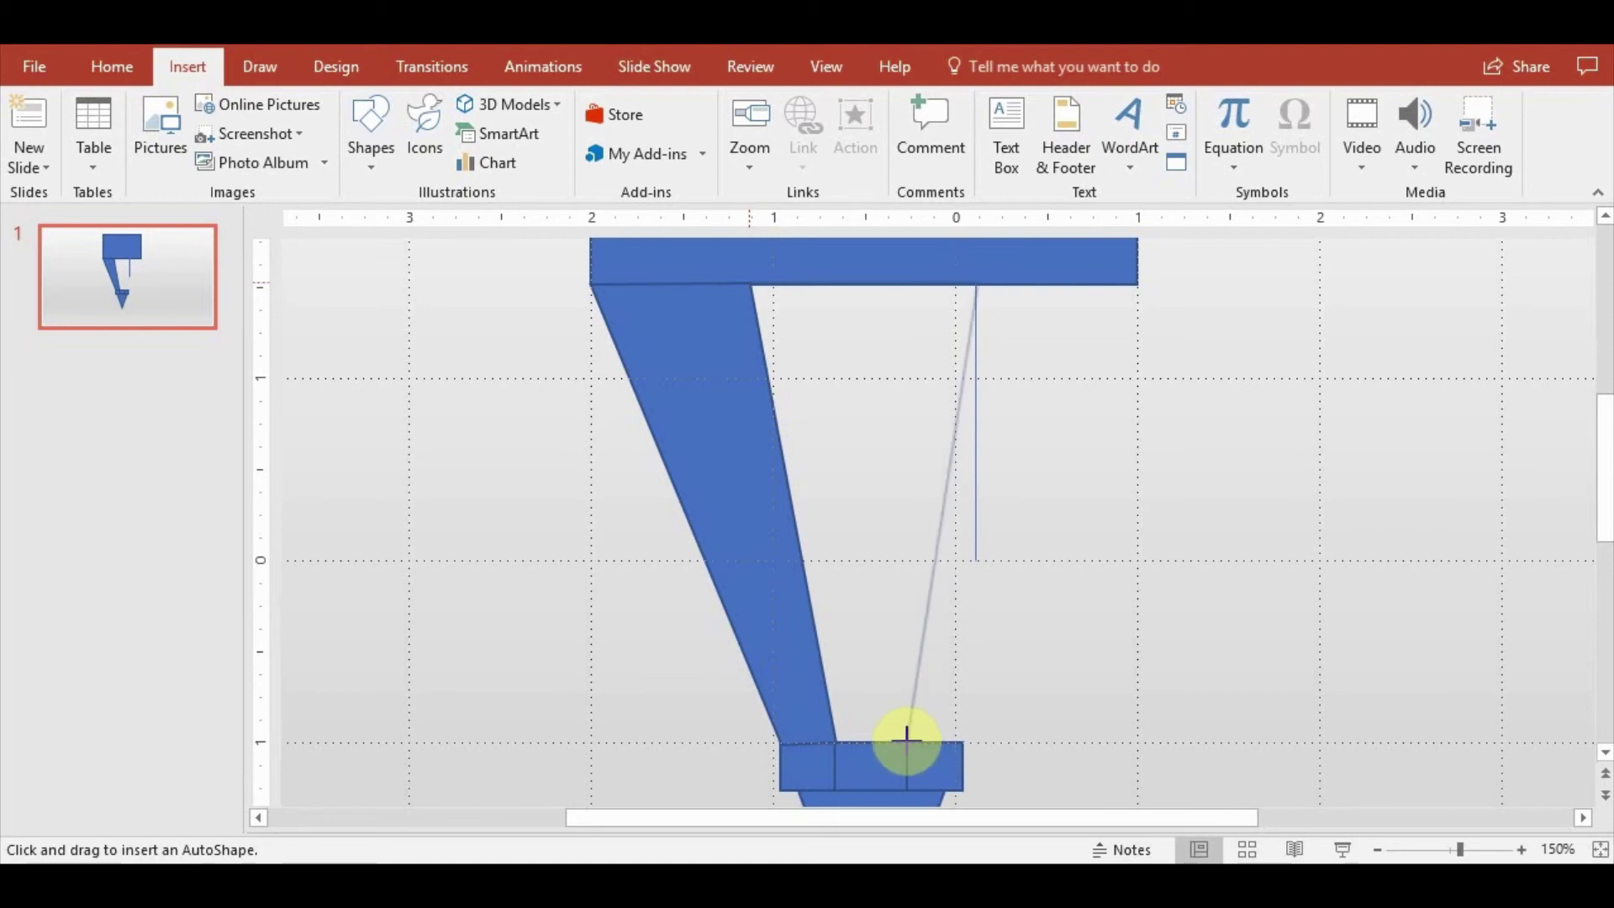
left_click(837, 741)
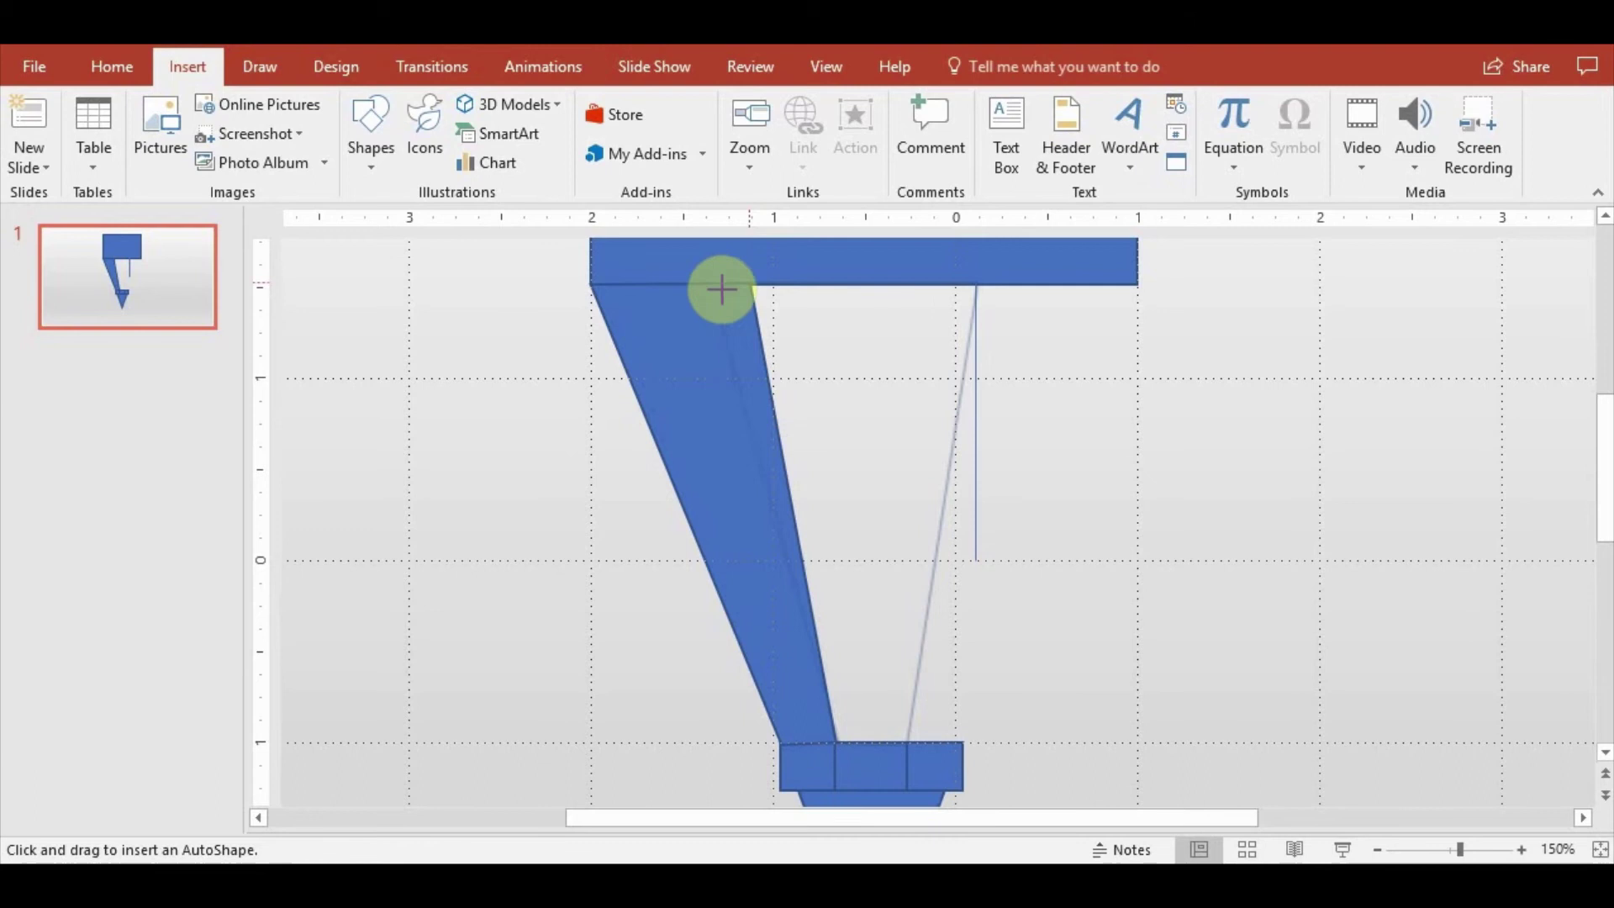
left_click(748, 285)
key("Escape")
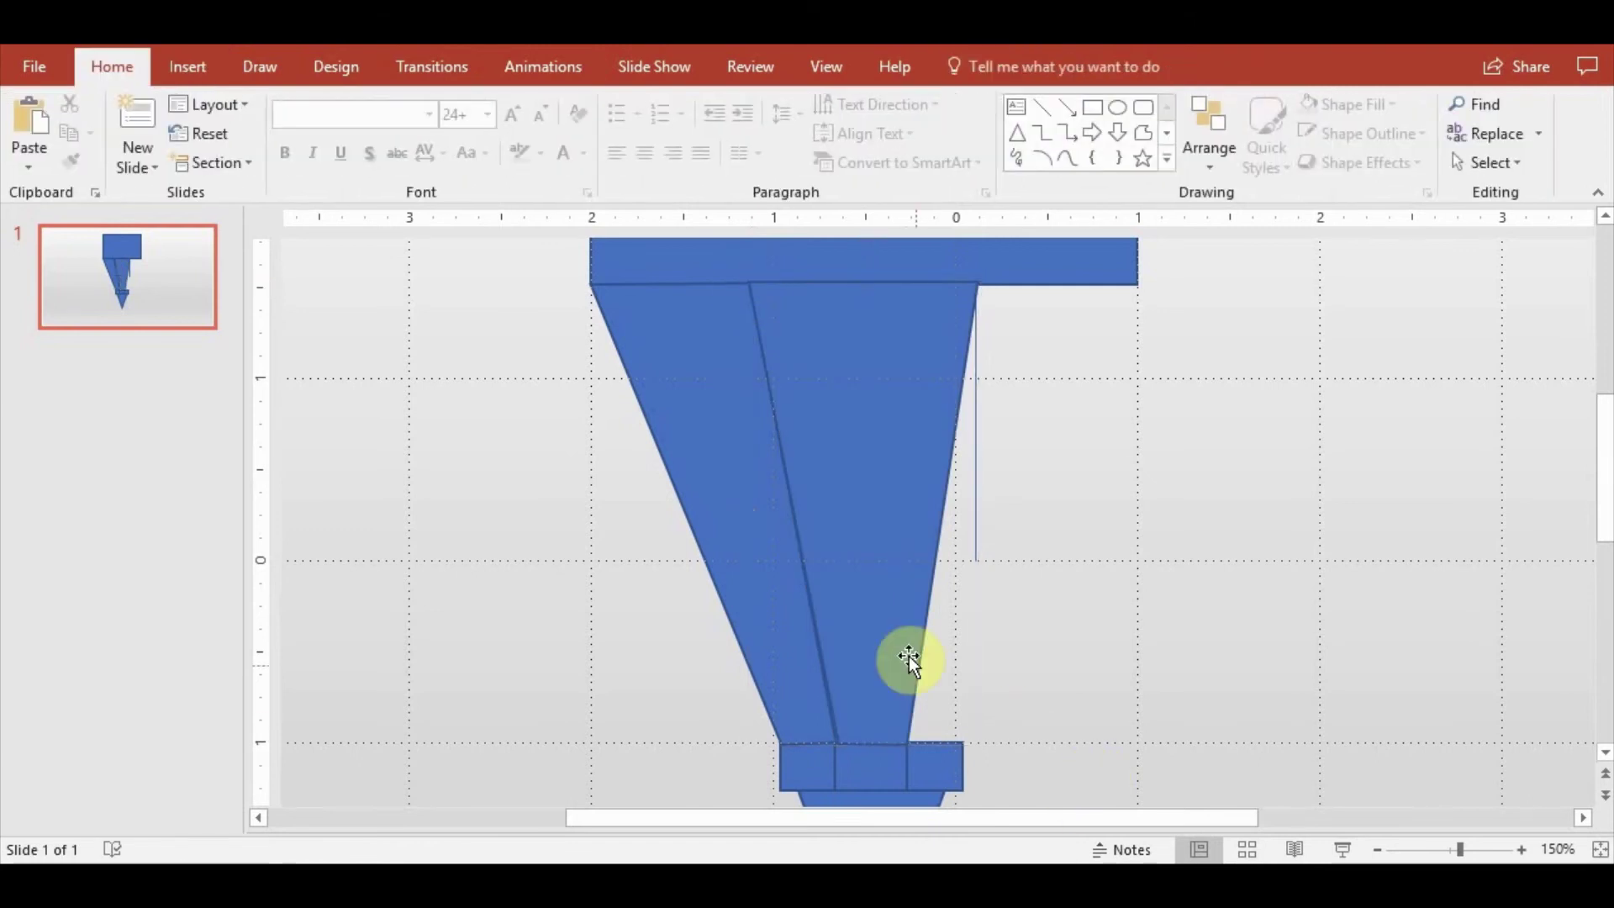
scroll(996, 725, "up", 10)
scroll(992, 673, "up", 5)
Use Edit Points to adjust the middle panel's bottom-left and bottom-right corners
left_click(811, 595)
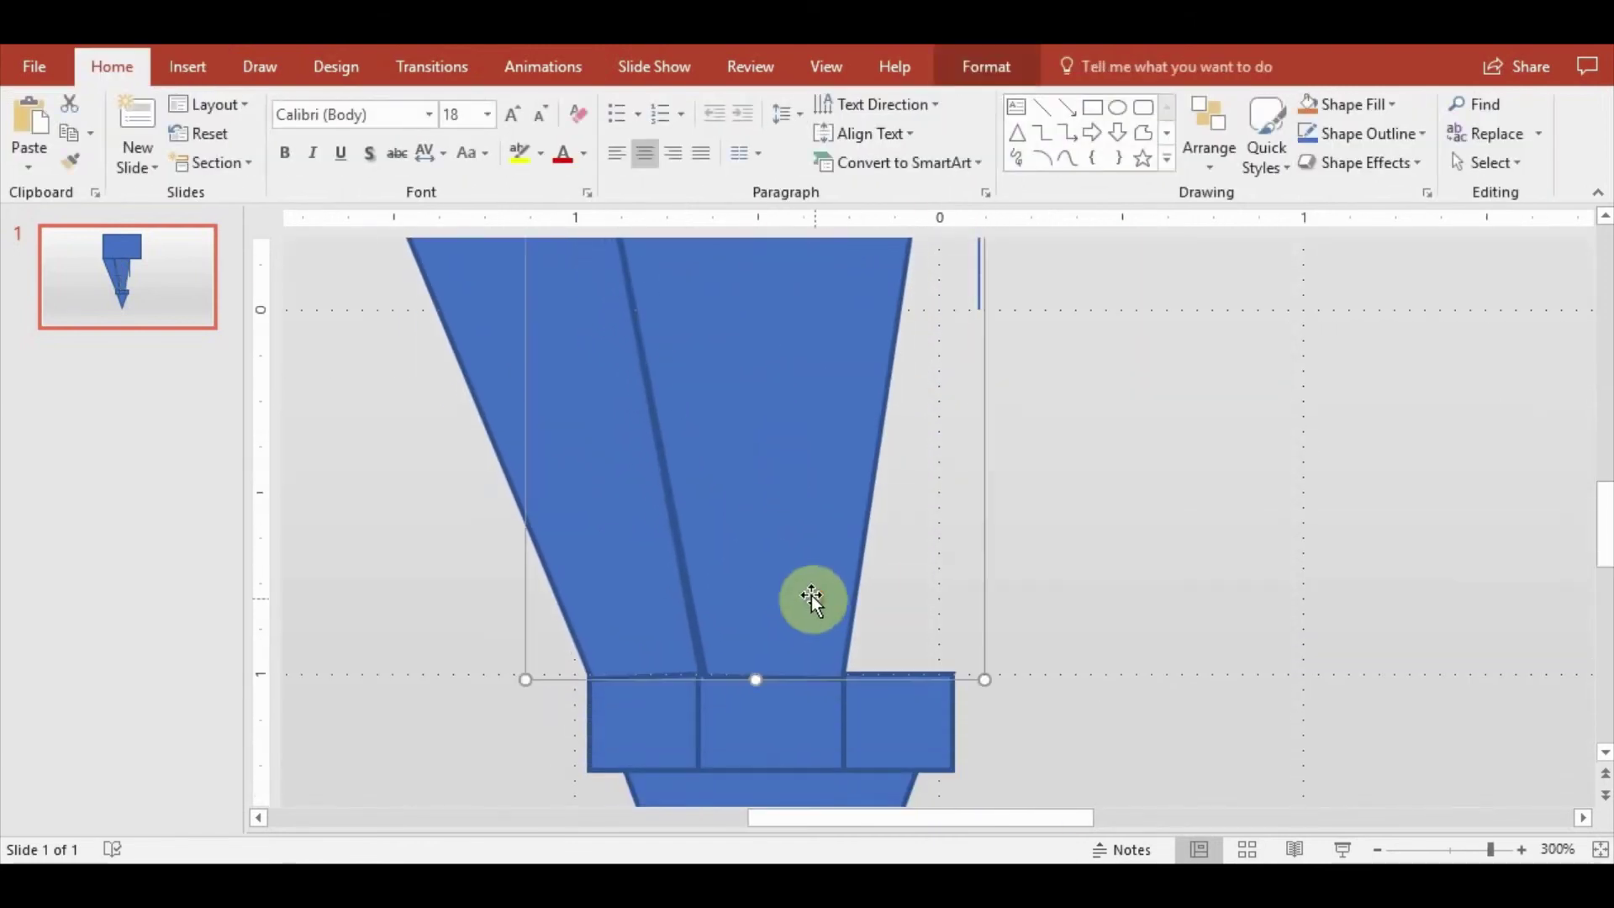
left_click(986, 67)
left_click(236, 104)
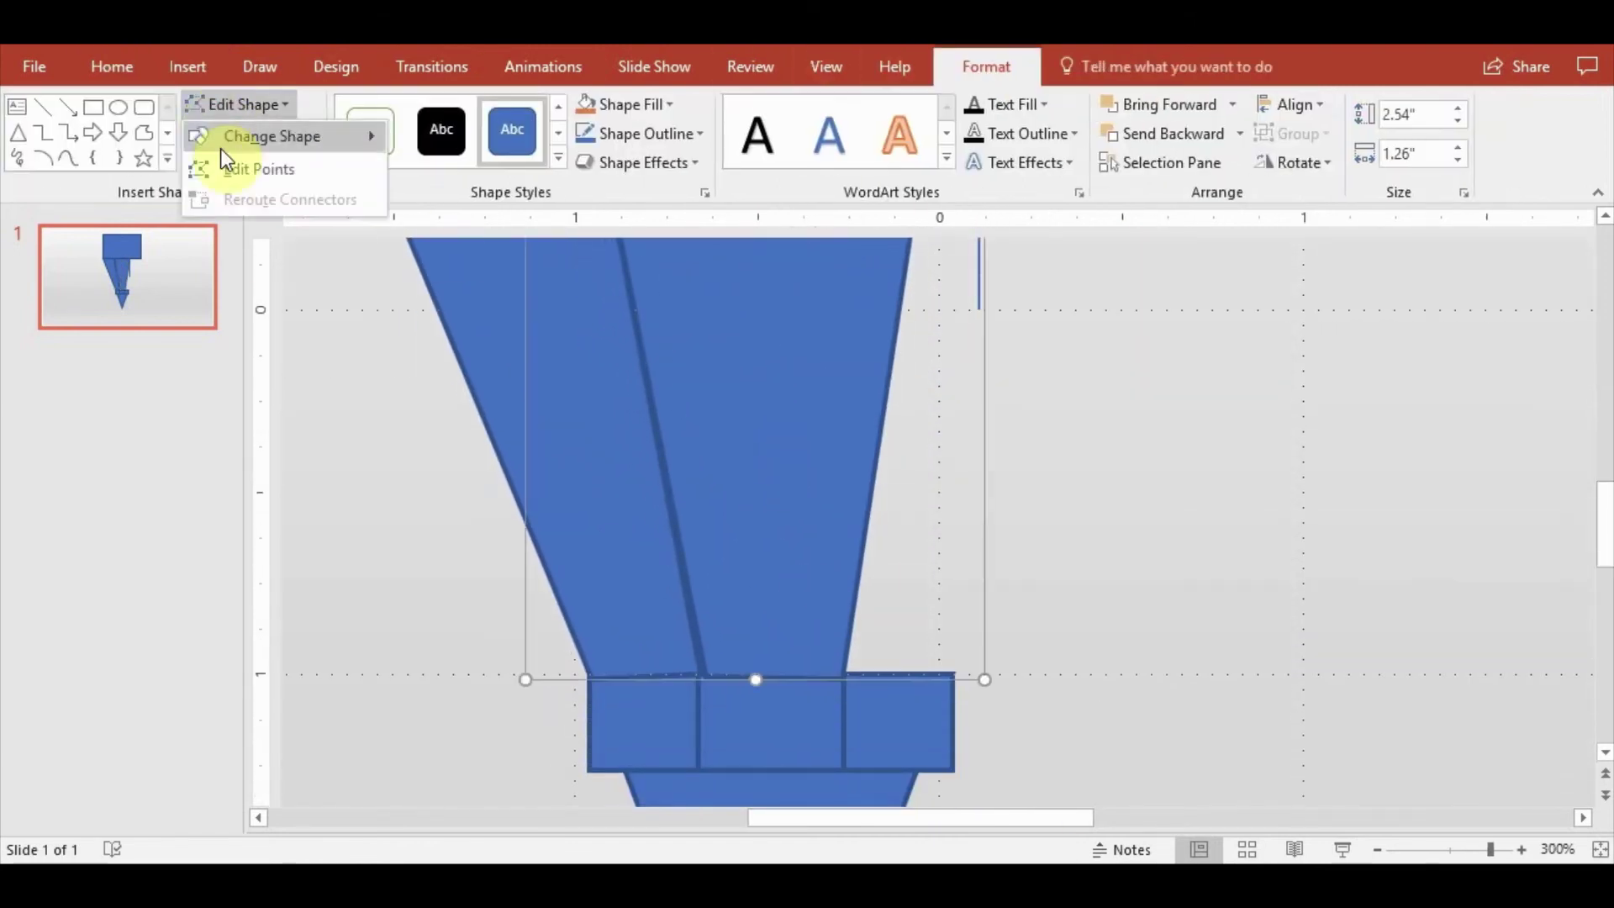
left_click(220, 165)
left_click_drag(842, 675, 847, 672)
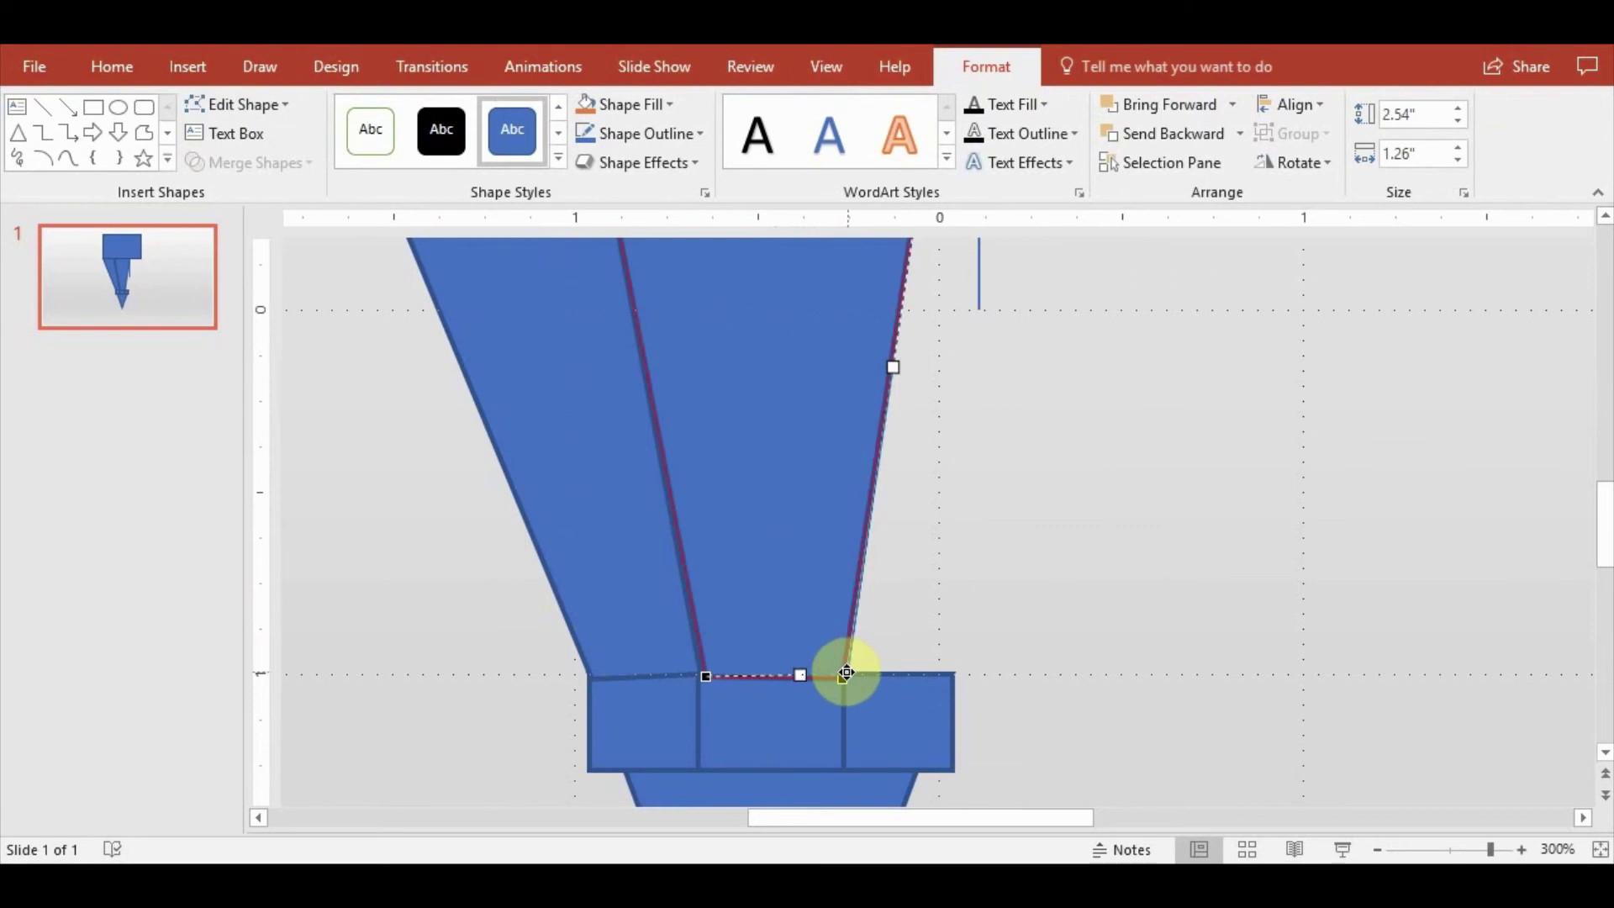
left_click(699, 673)
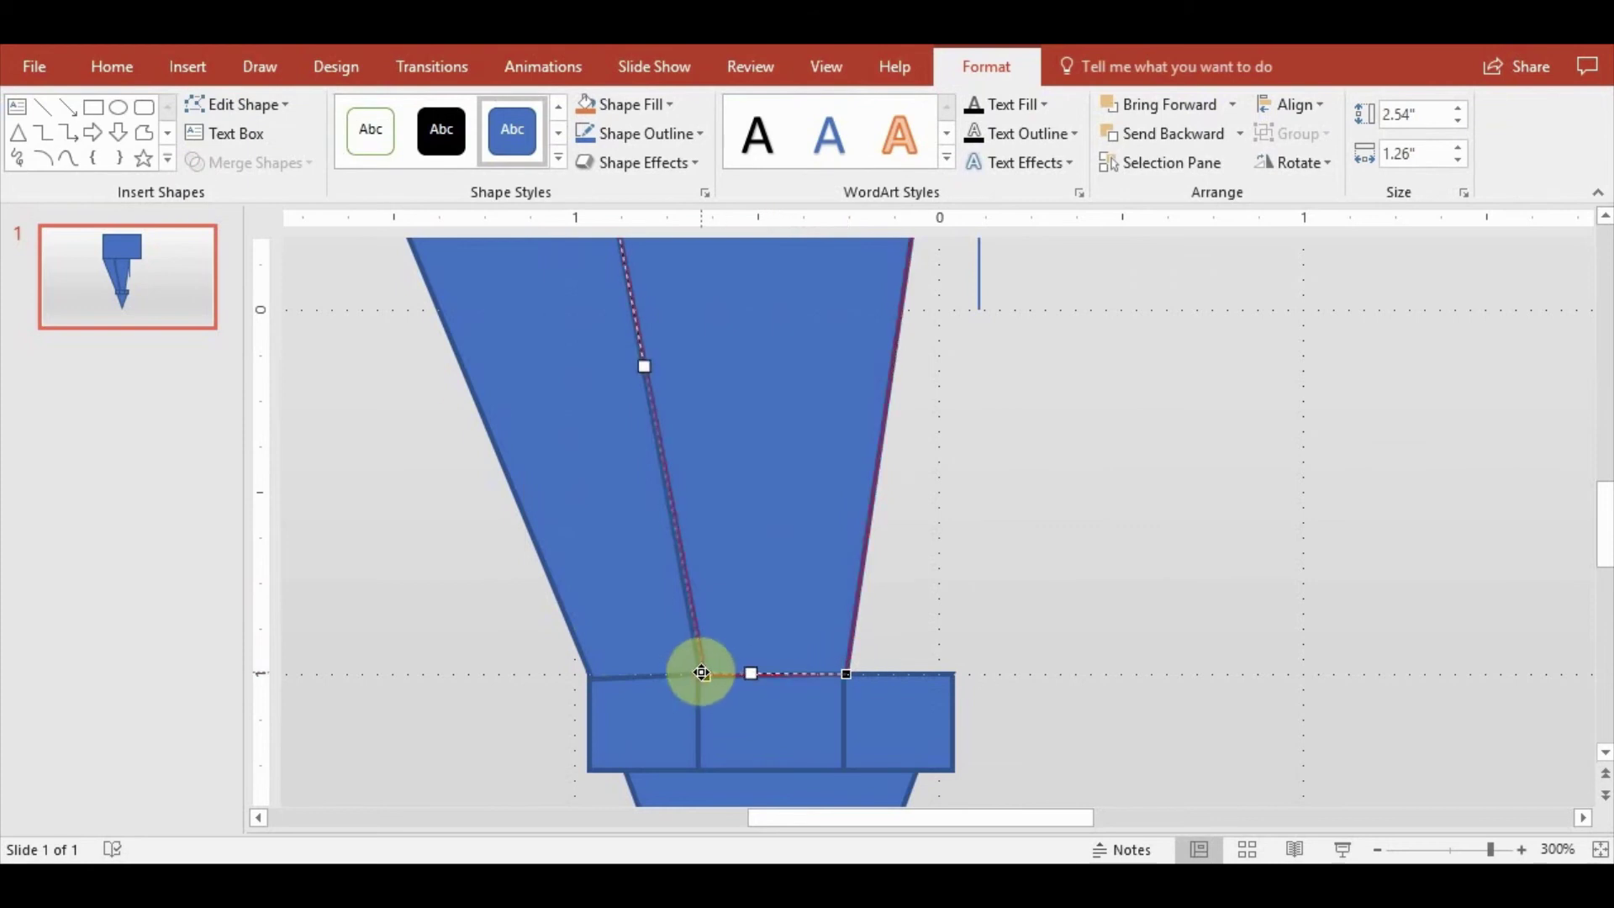
left_click(920, 595)
Draw a freeform right panel from the bar's right section down to the bottom block's right end
scroll(966, 612, "down", 5)
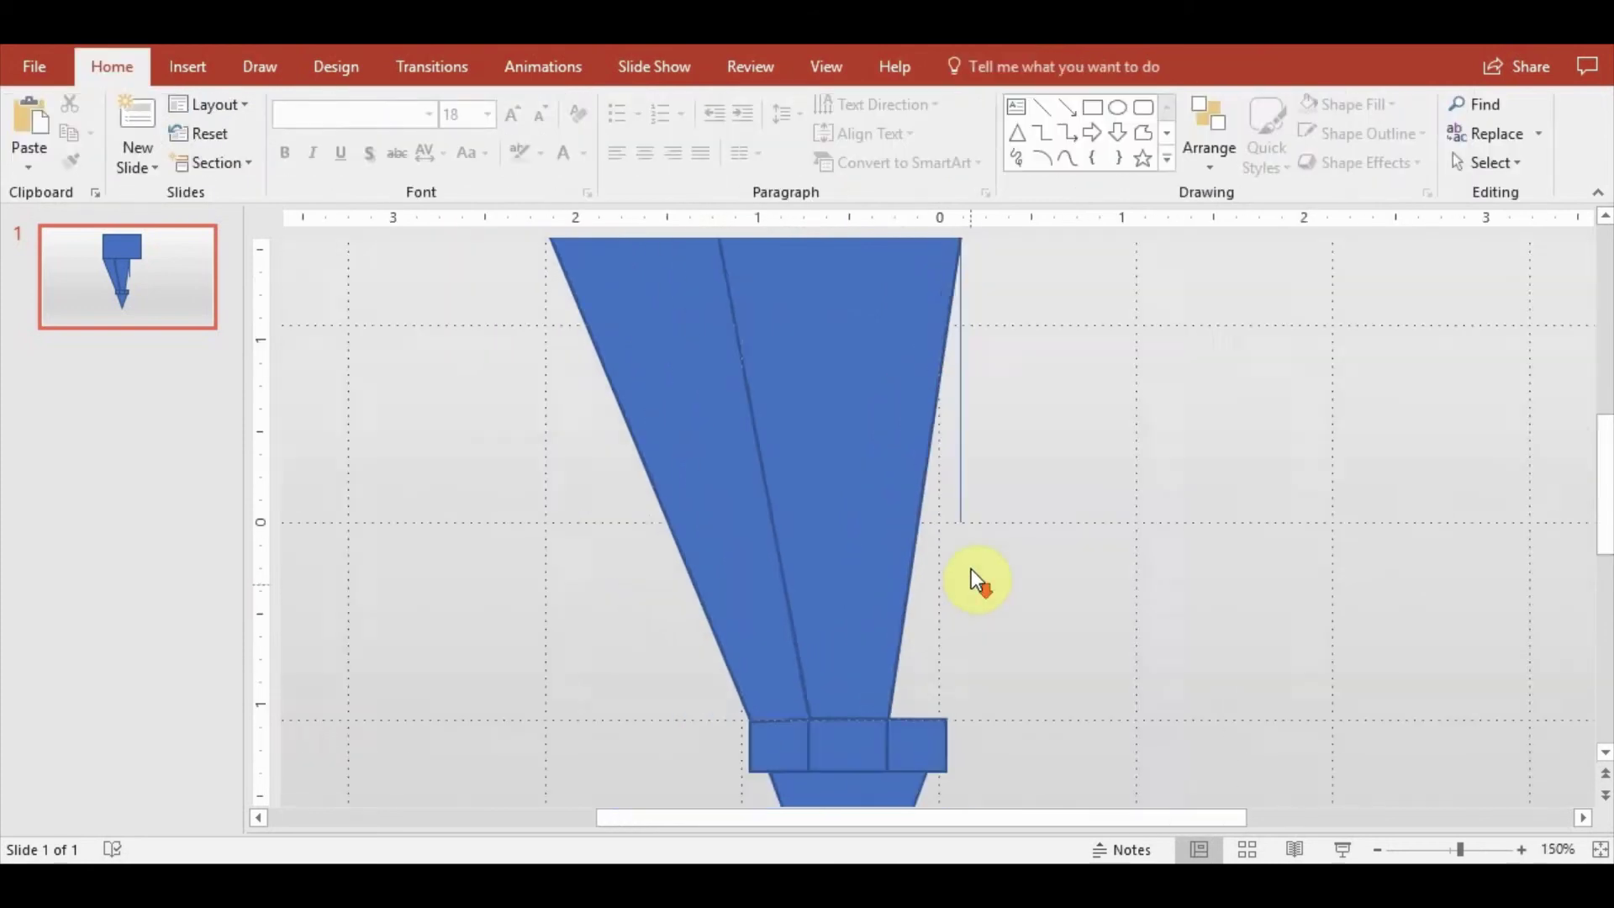
scroll(1082, 458, "up", 1)
scroll(1082, 458, "up", 1)
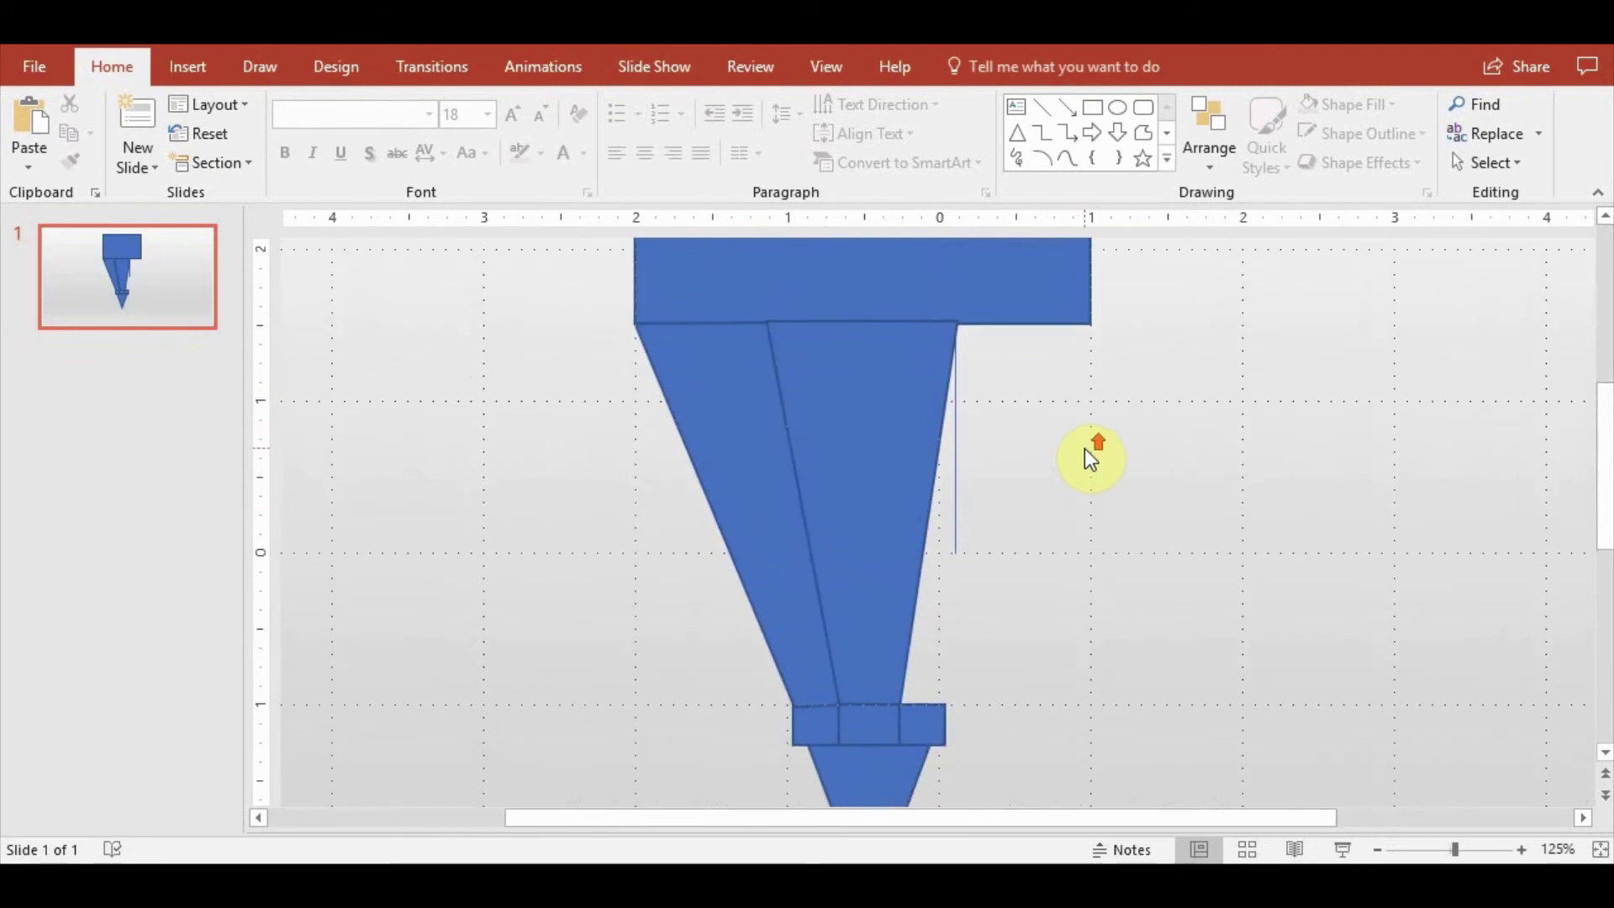
left_click(187, 66)
left_click(371, 135)
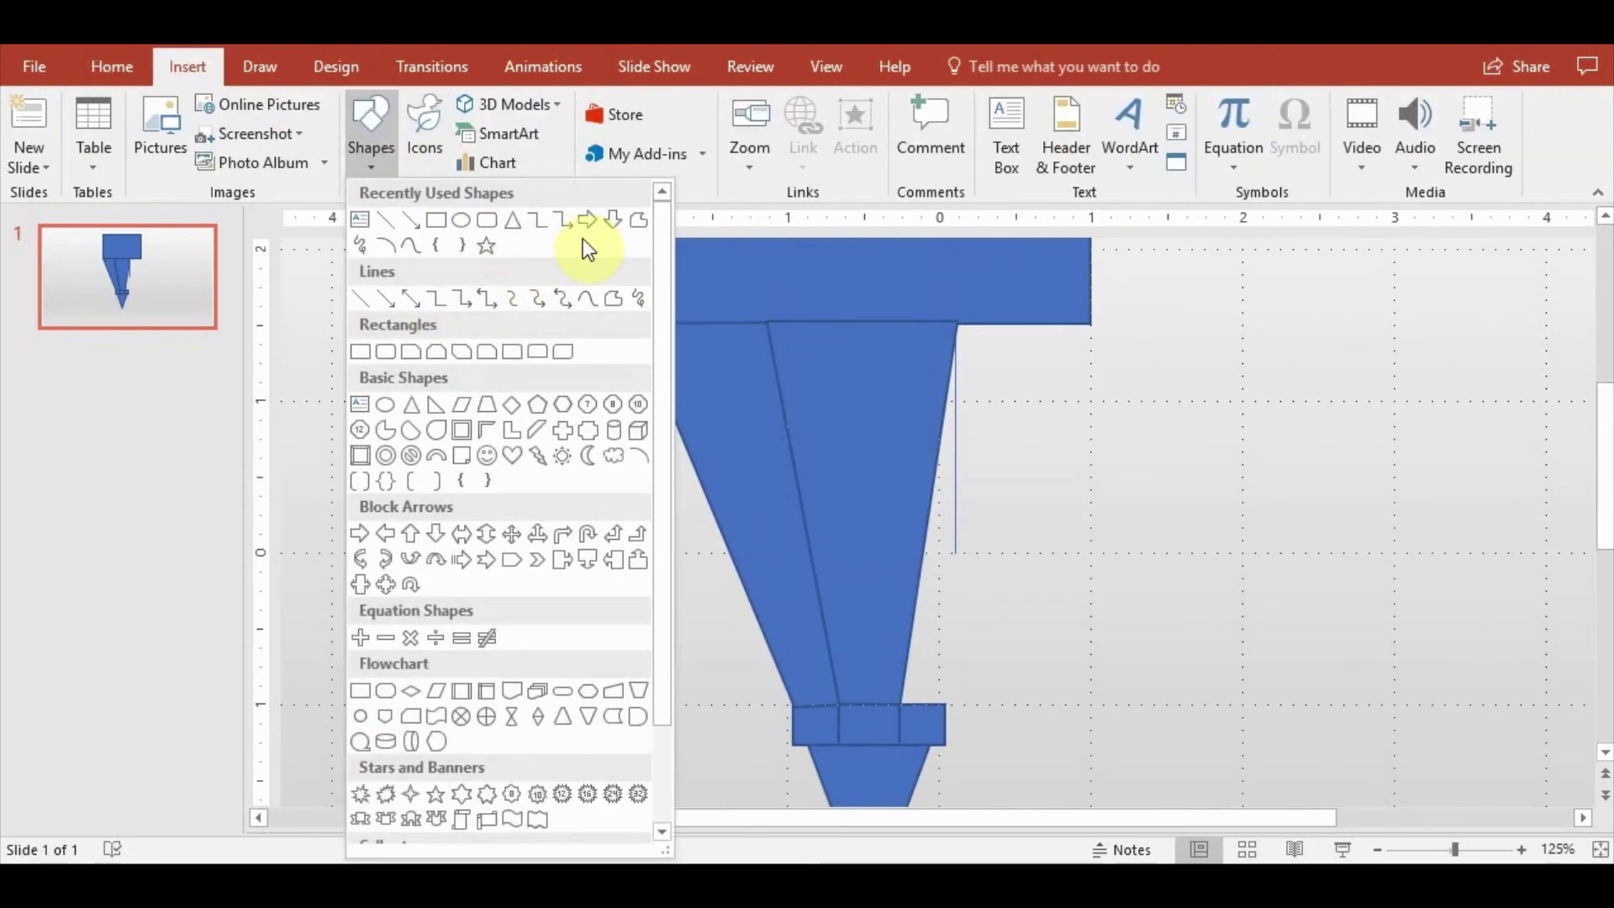
left_click(639, 220)
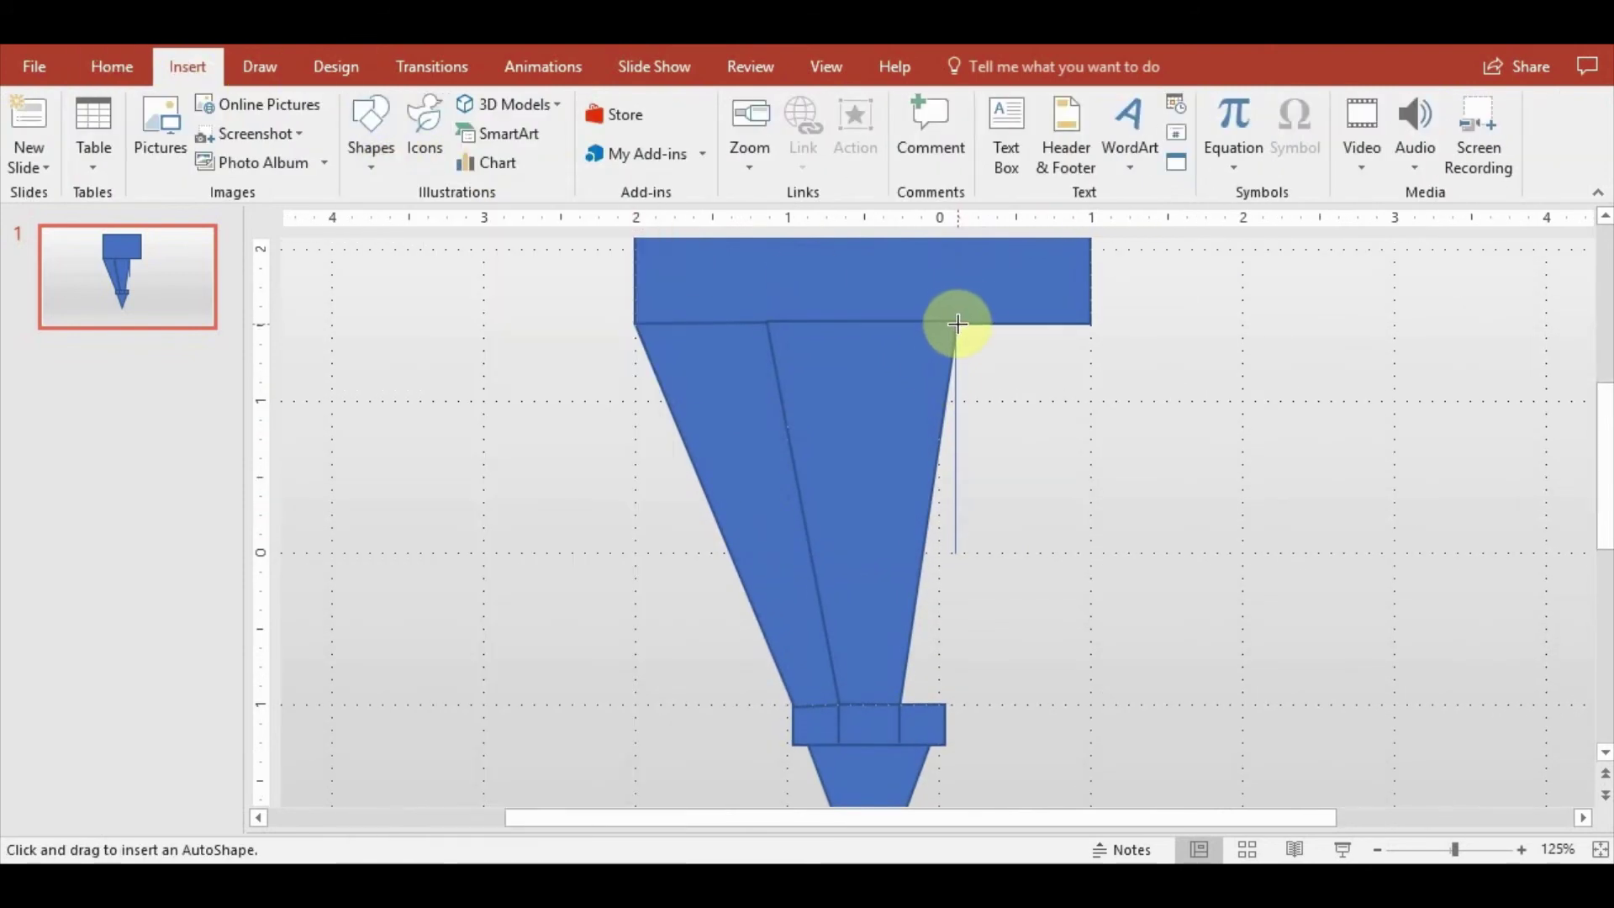
left_click(957, 324)
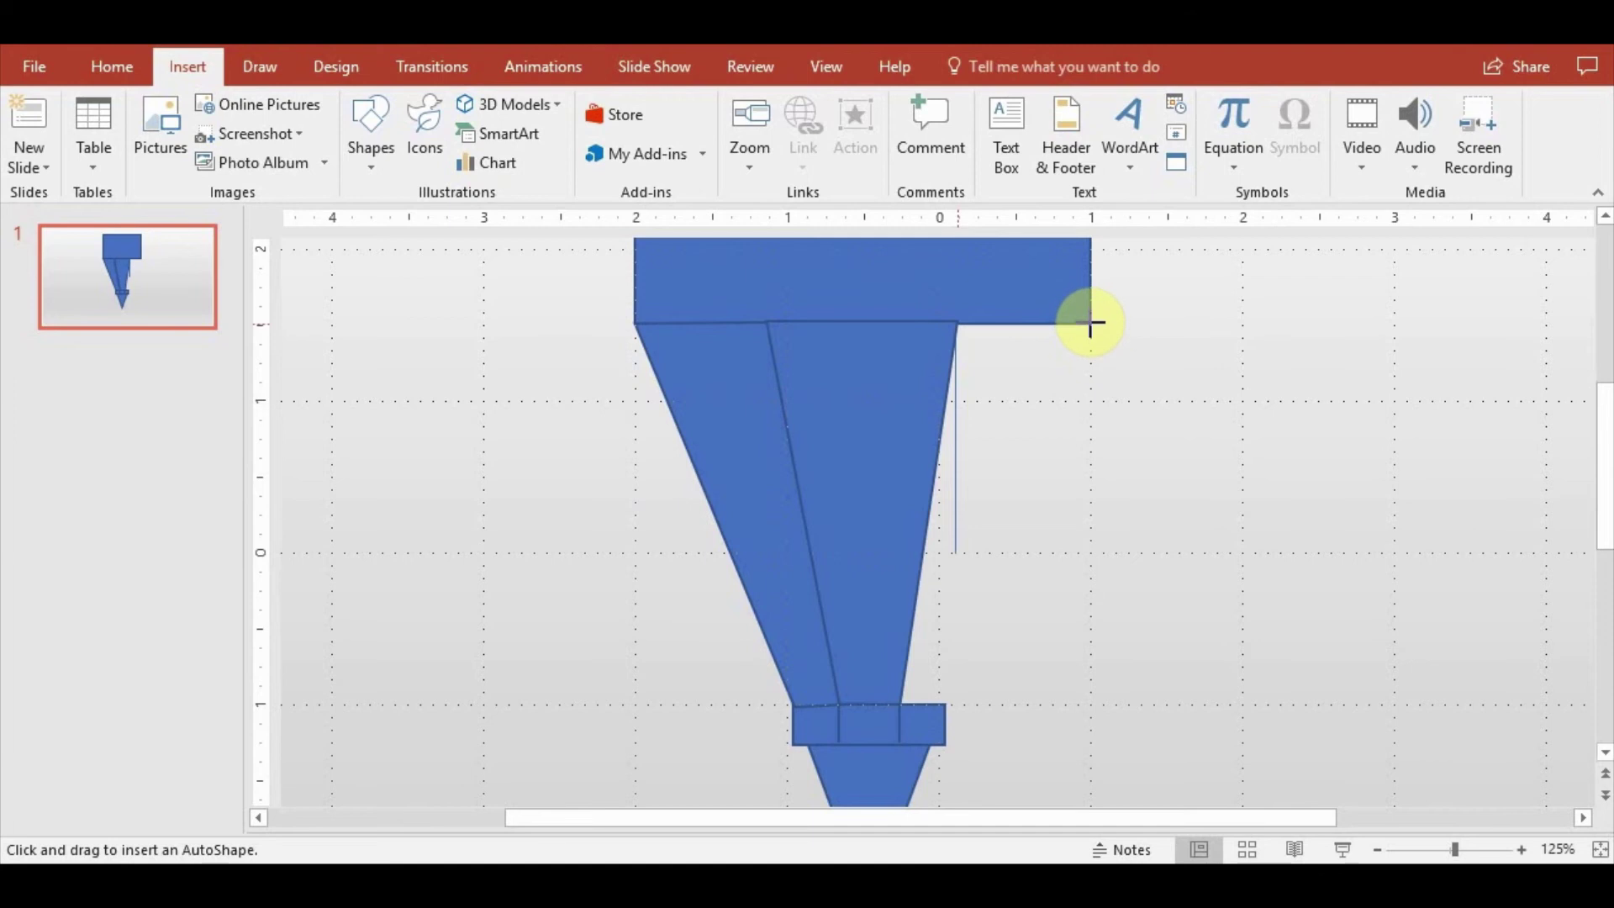
left_click(1091, 323)
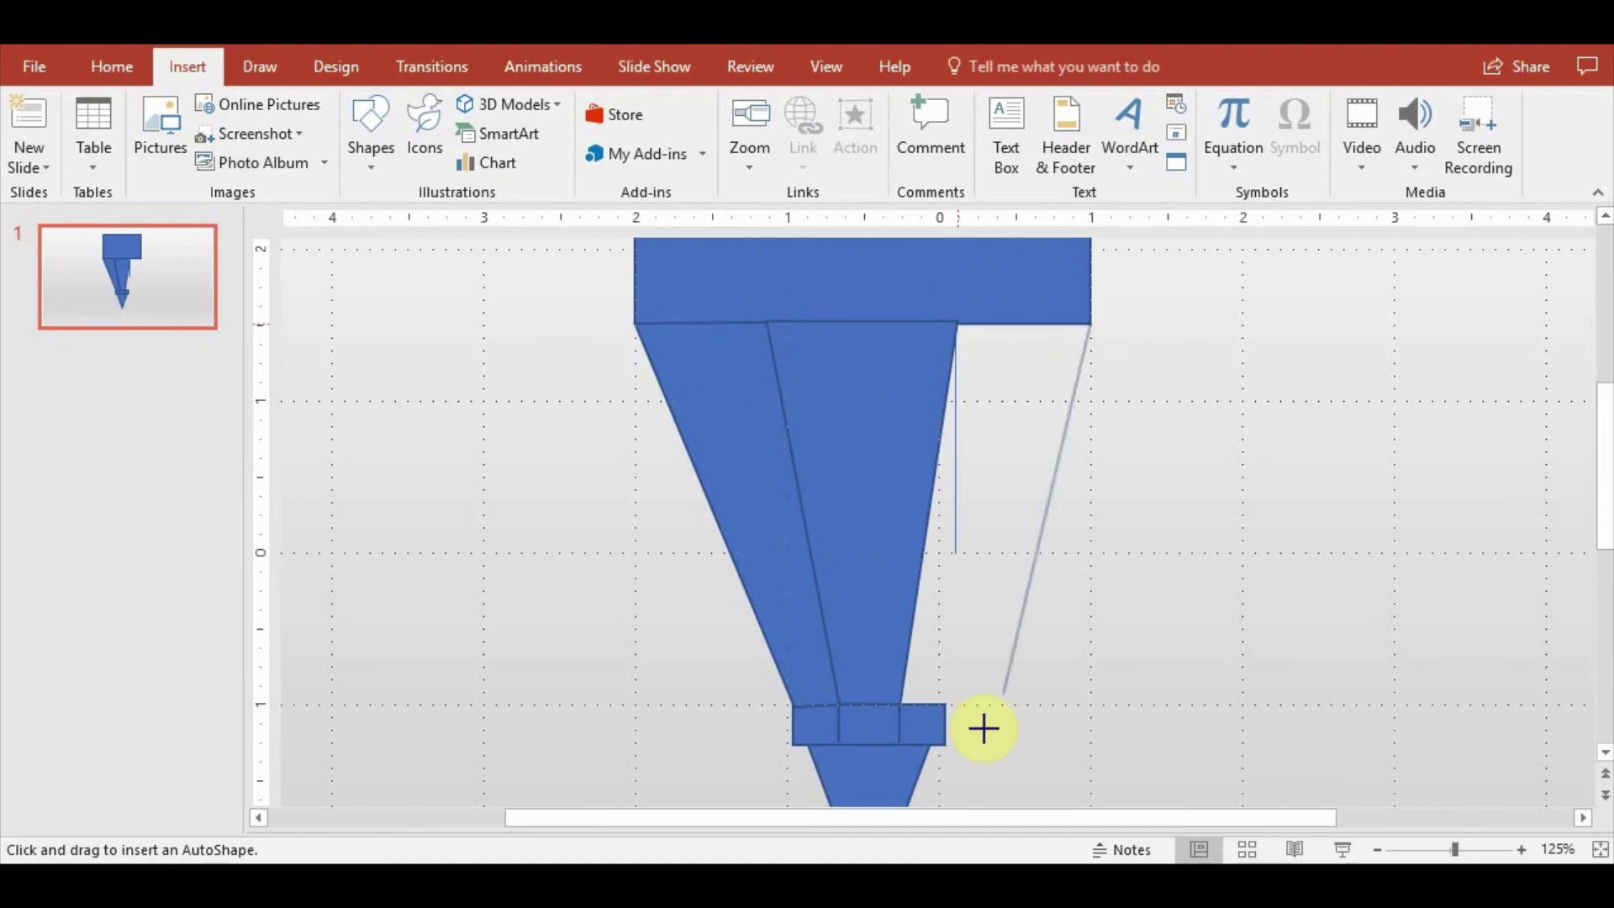
left_click(944, 704)
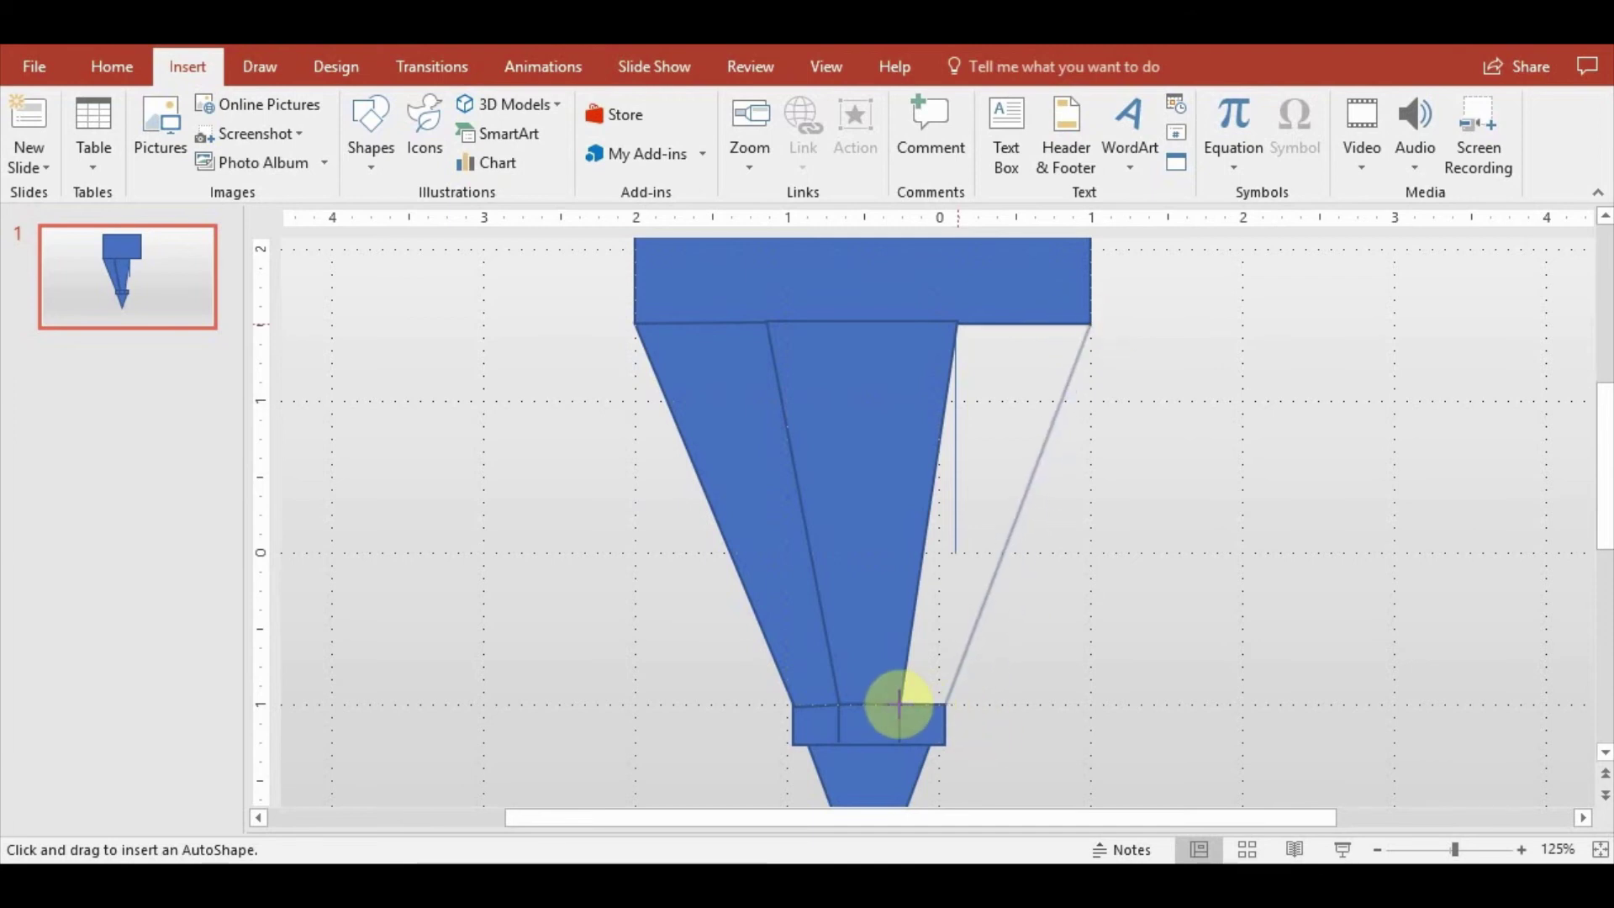
left_click(900, 705)
left_click(956, 323)
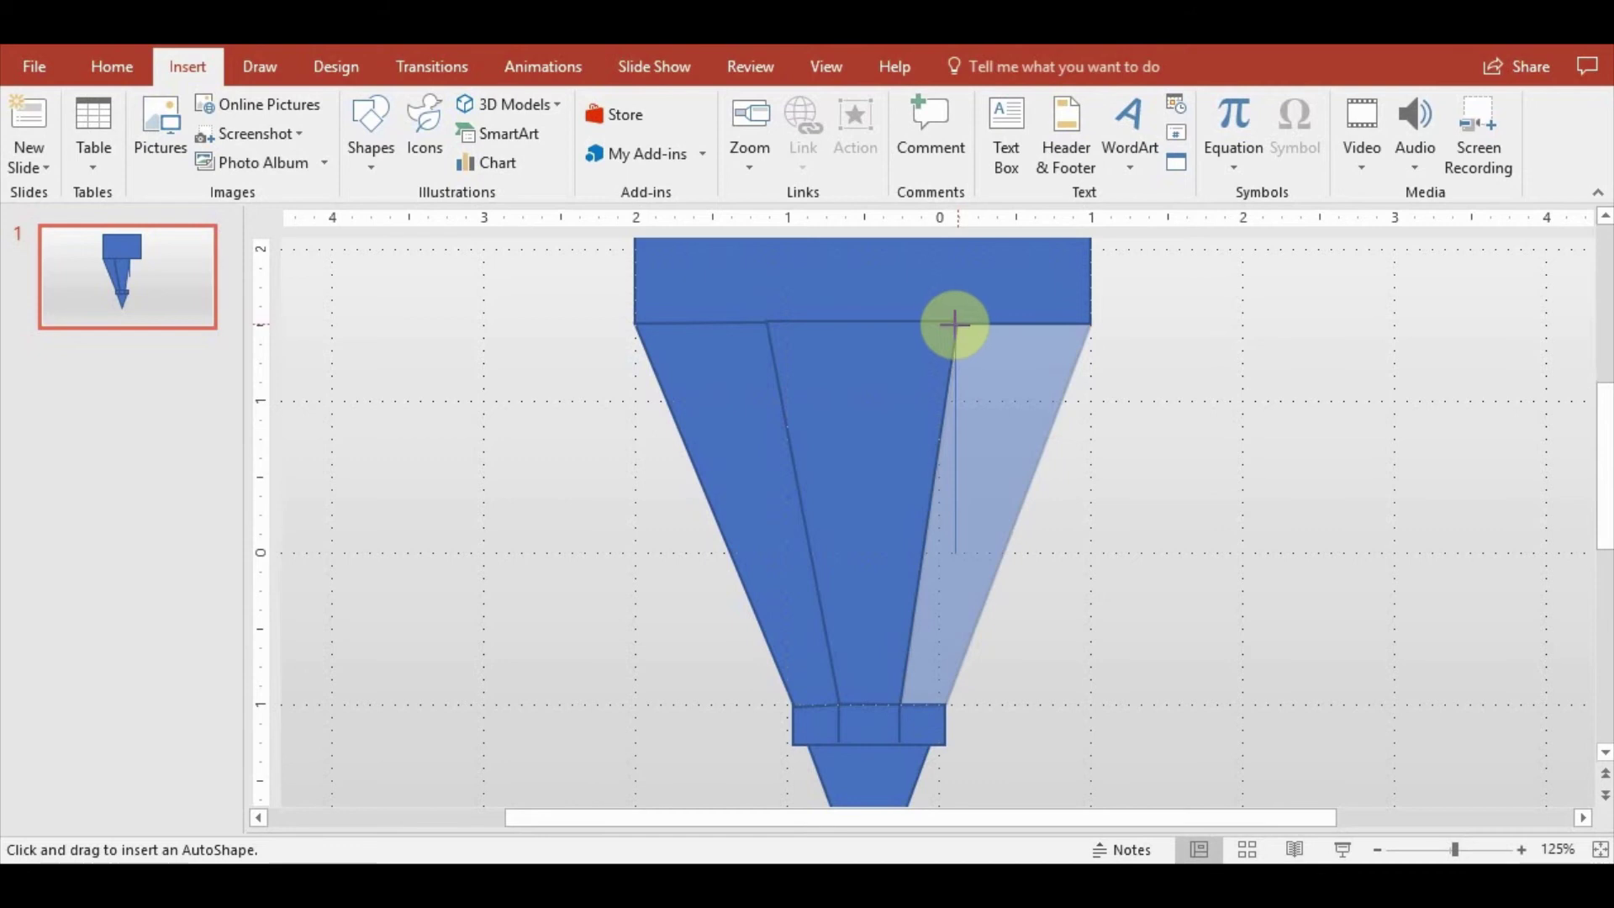
Select the small rectangles at the funnel's base
left_click(1161, 593)
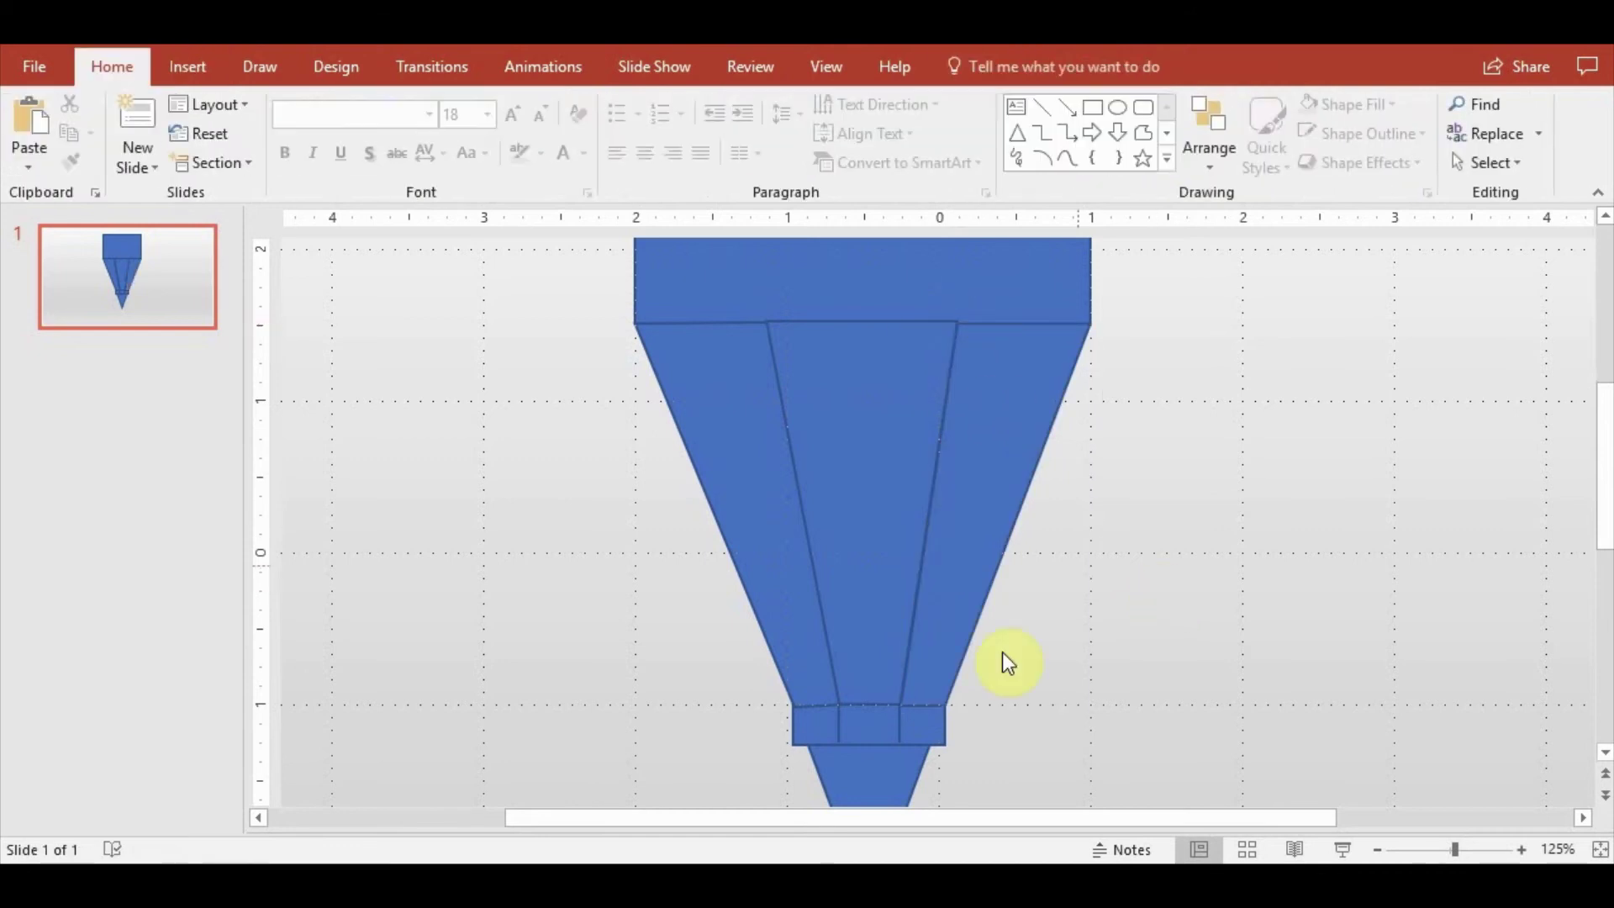
left_click(818, 719)
left_click(869, 732, "shift")
Delete the small rectangles at the funnel's base and check the middle panel
key("Delete")
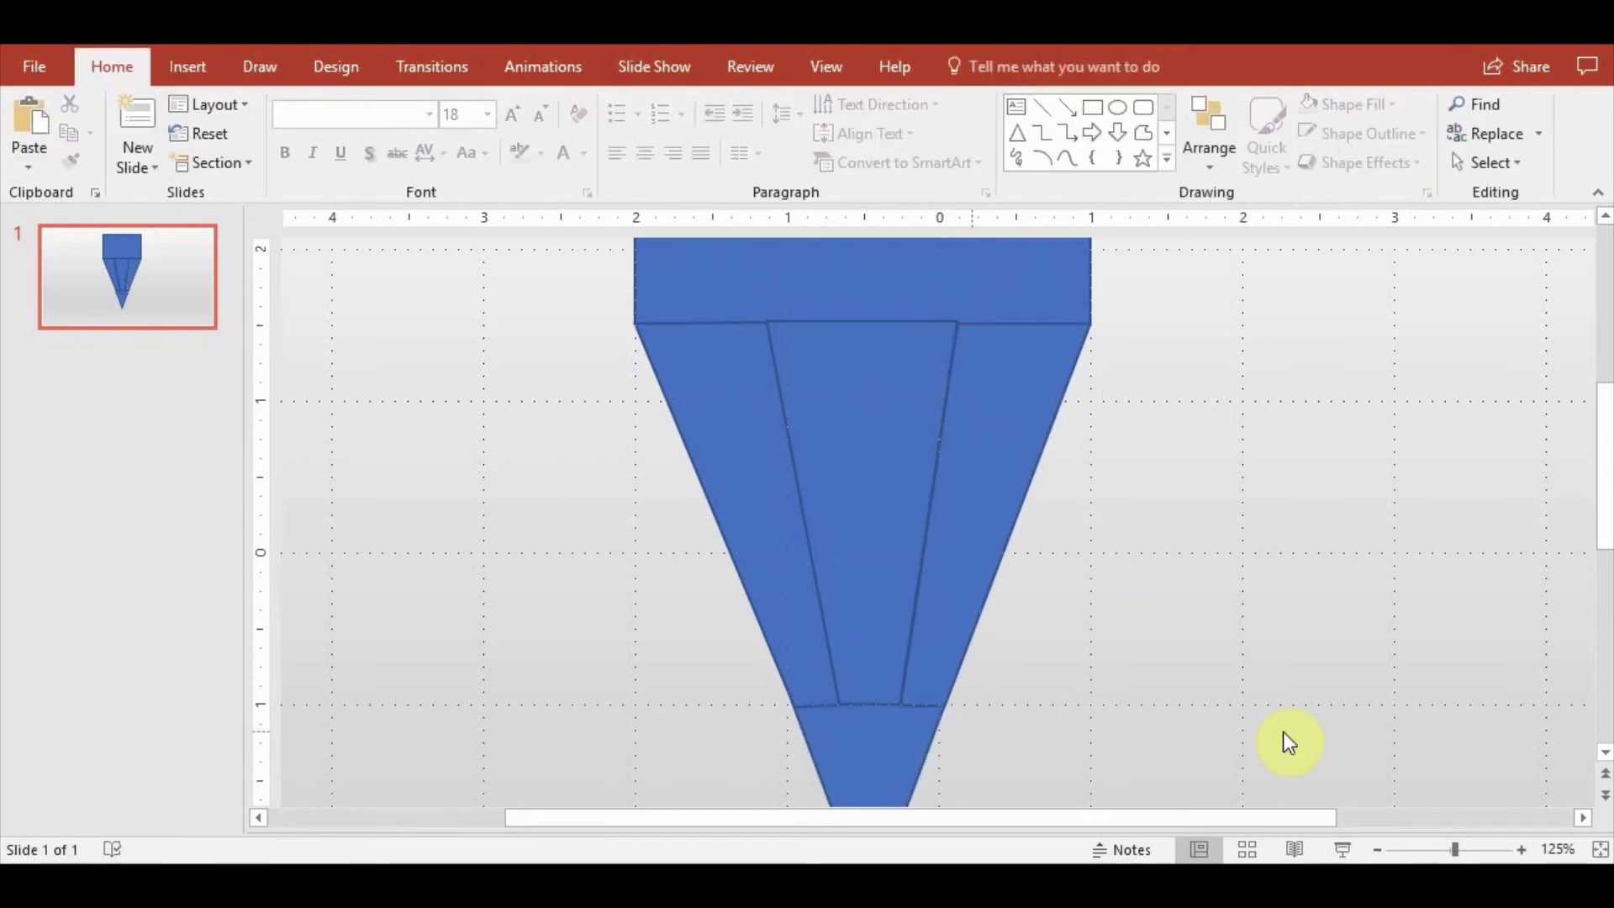
scroll(985, 505, "down", 1)
scroll(977, 509, "up", 1)
scroll(959, 492, "up", 2)
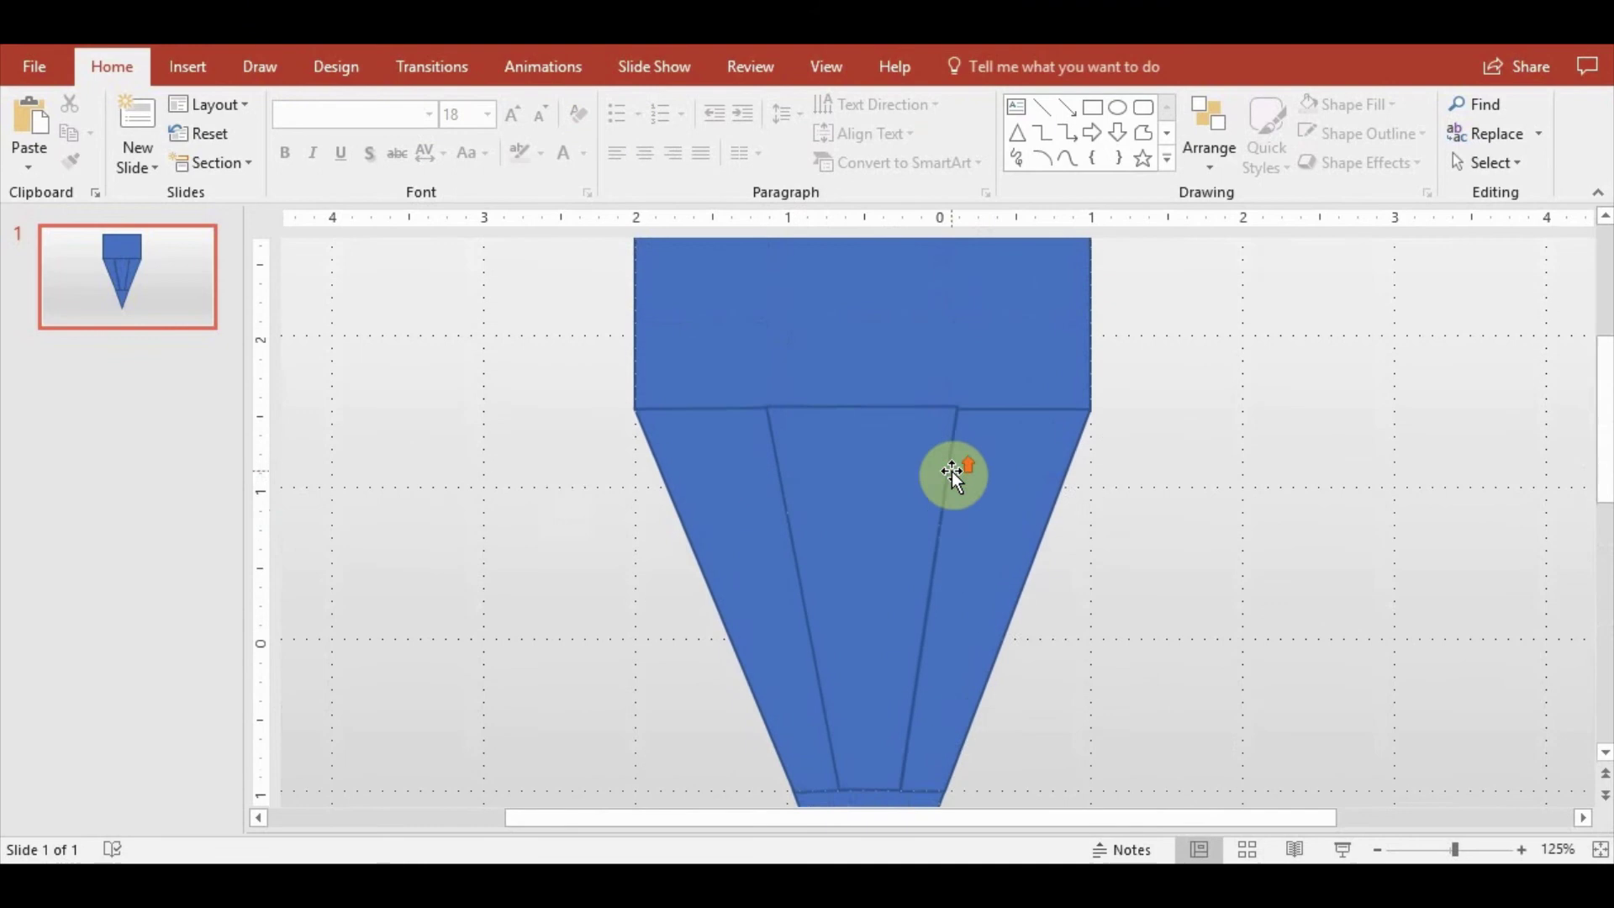
left_click(819, 516)
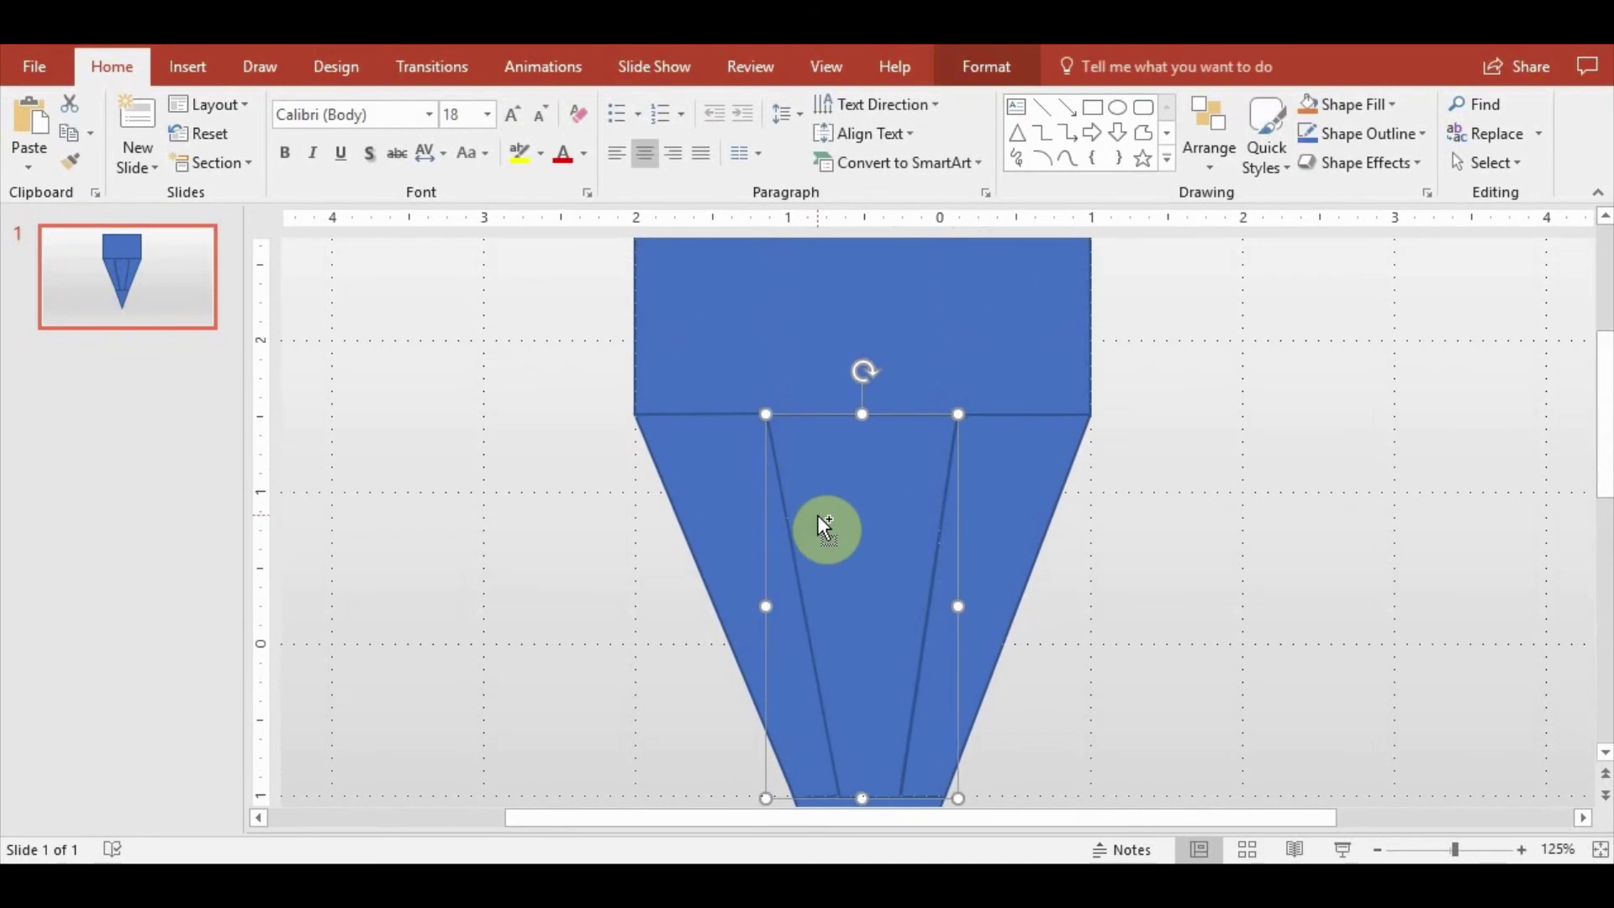
left_click(1102, 471)
scroll(910, 529, "down", 1)
left_click(835, 572)
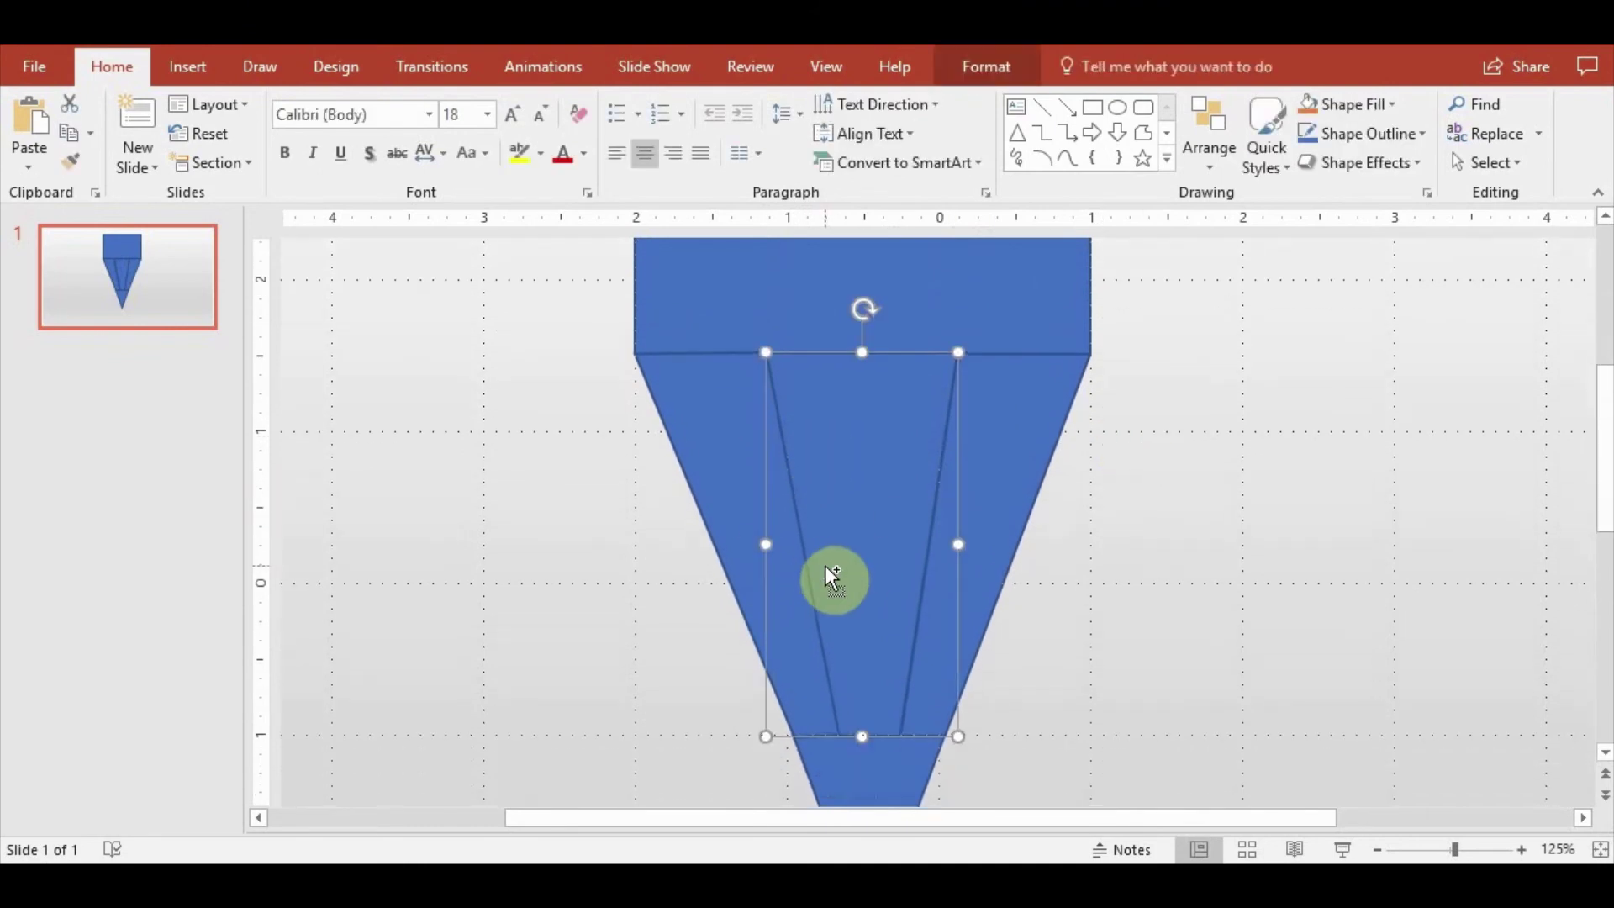
left_click(1109, 674)
scroll(1224, 588, "down", 2)
scroll(1224, 583, "down", 3, "ctrl")
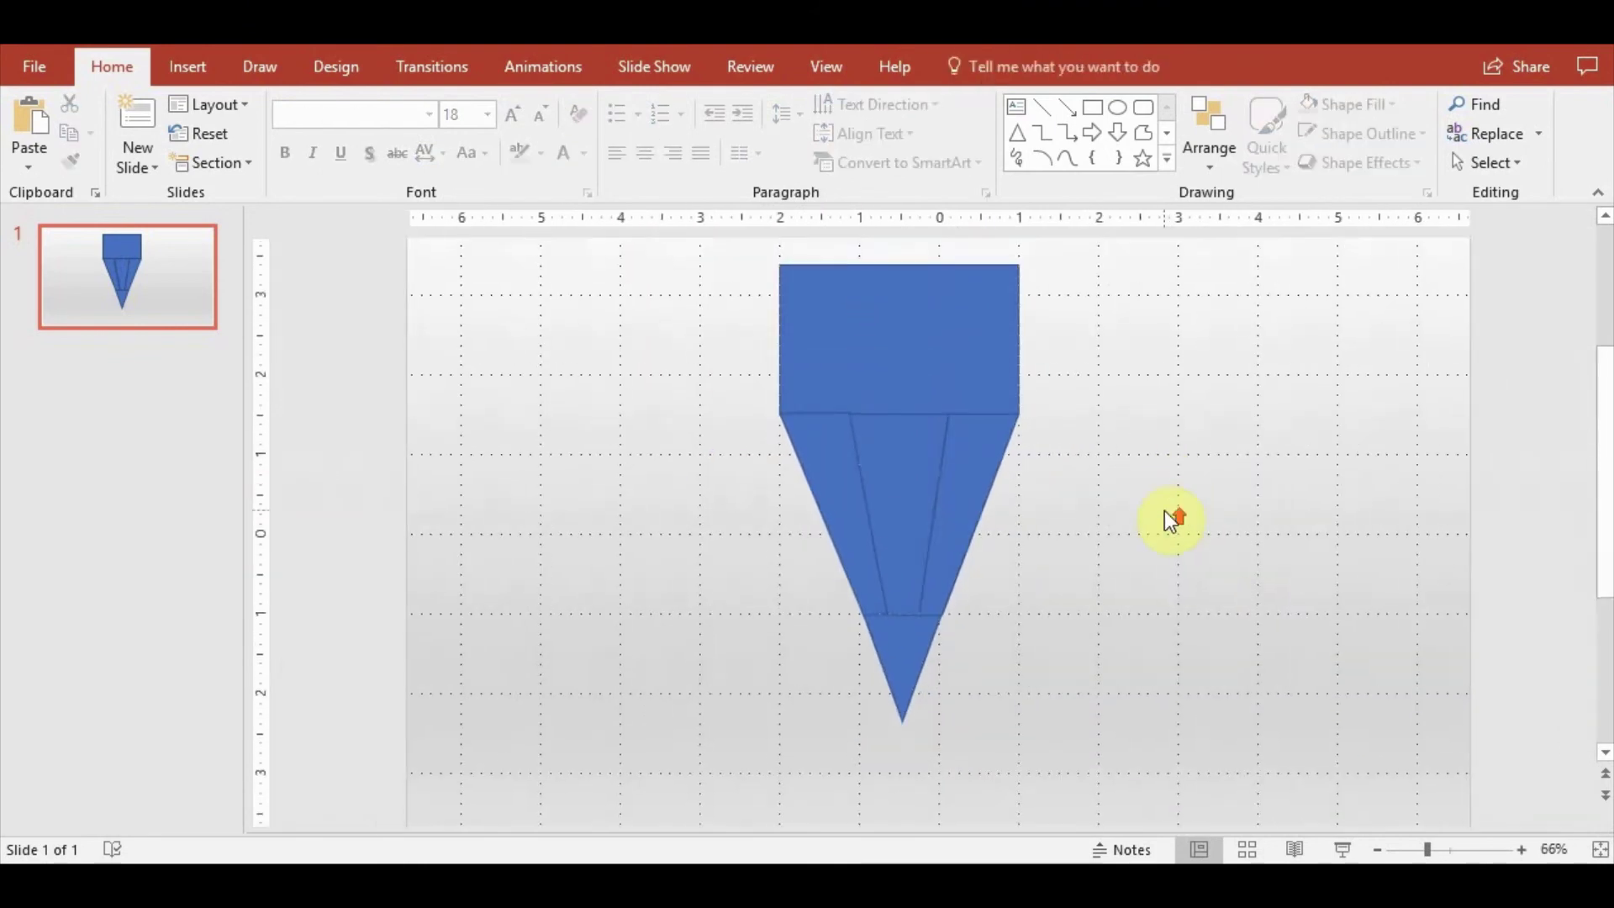
Delete the top rectangle and both leftover vertical lines
left_click(872, 538)
left_click(917, 342)
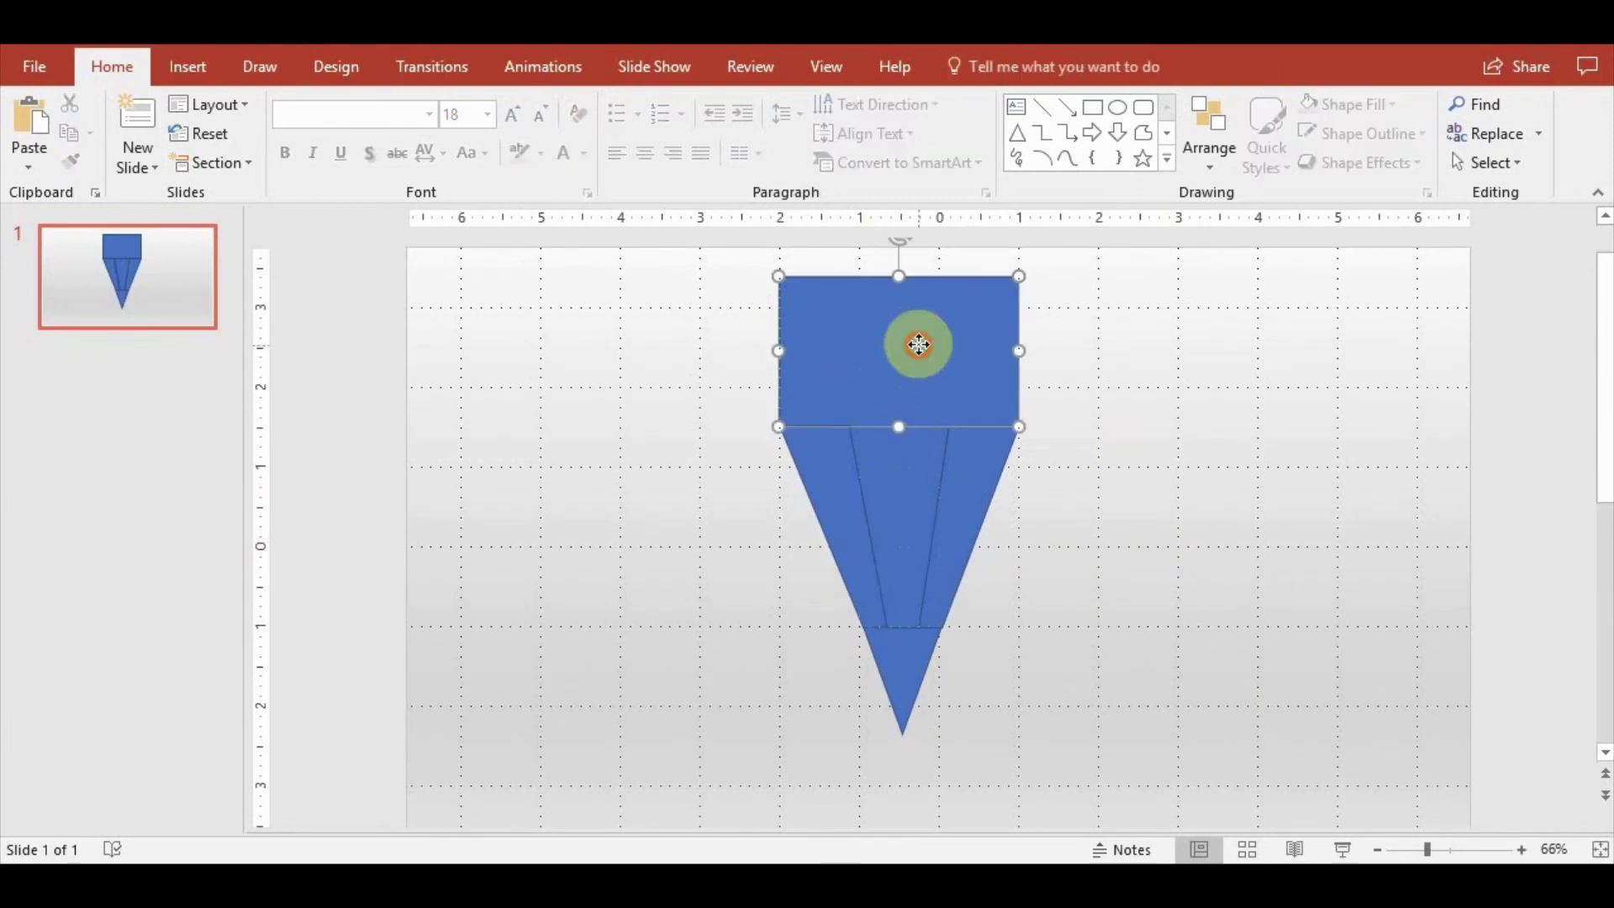
key("Delete")
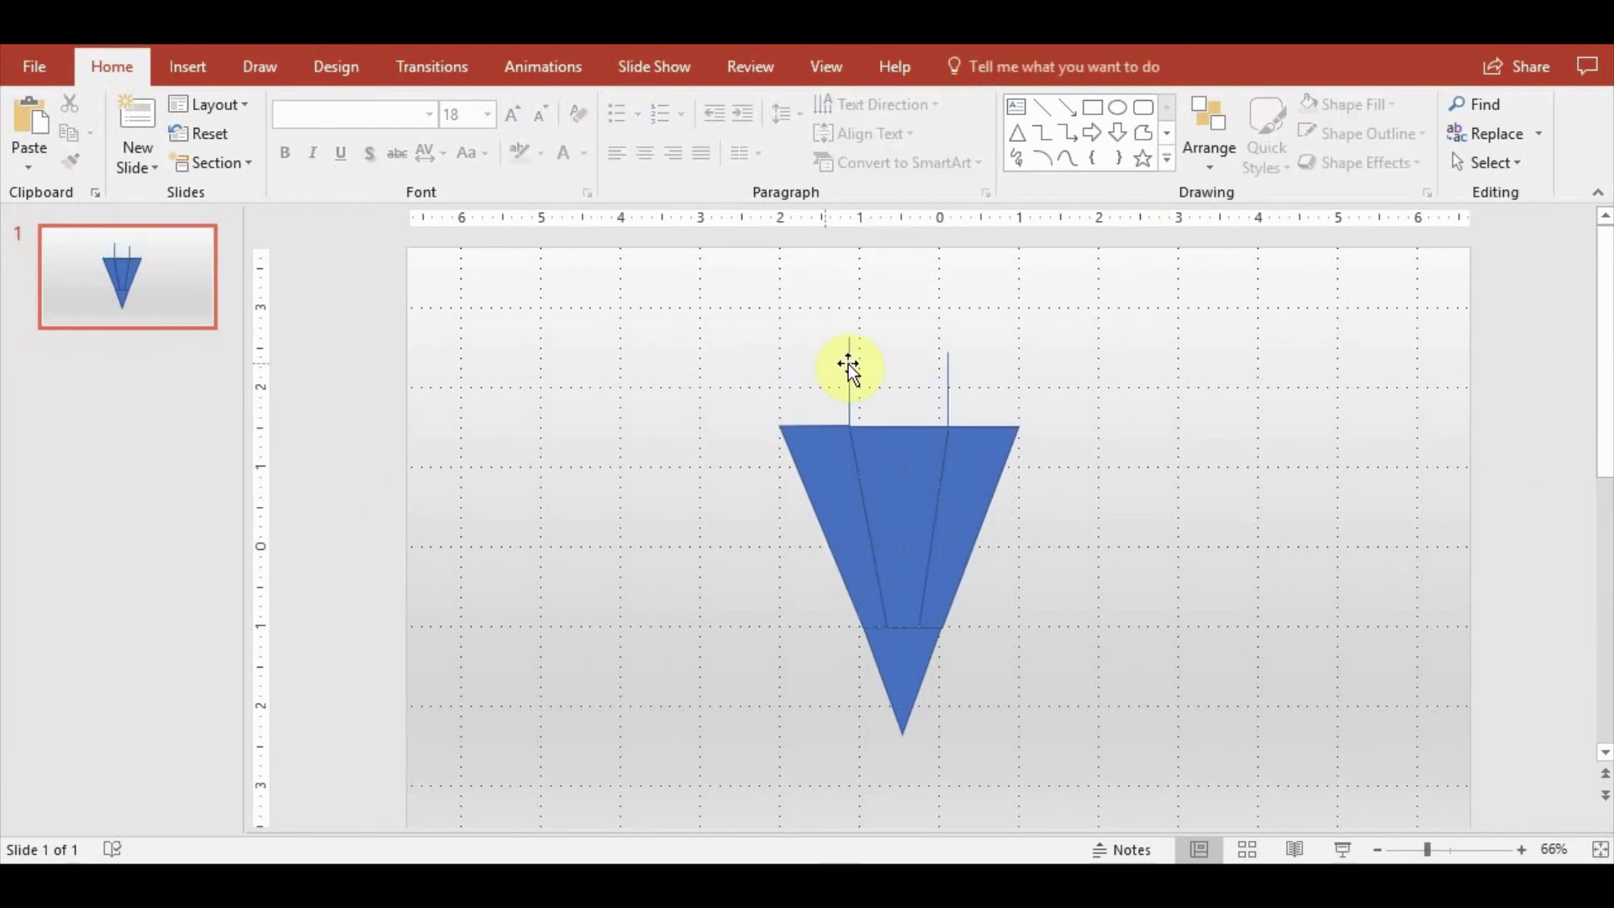
left_click(849, 362)
left_click(955, 393, "shift")
key("Delete")
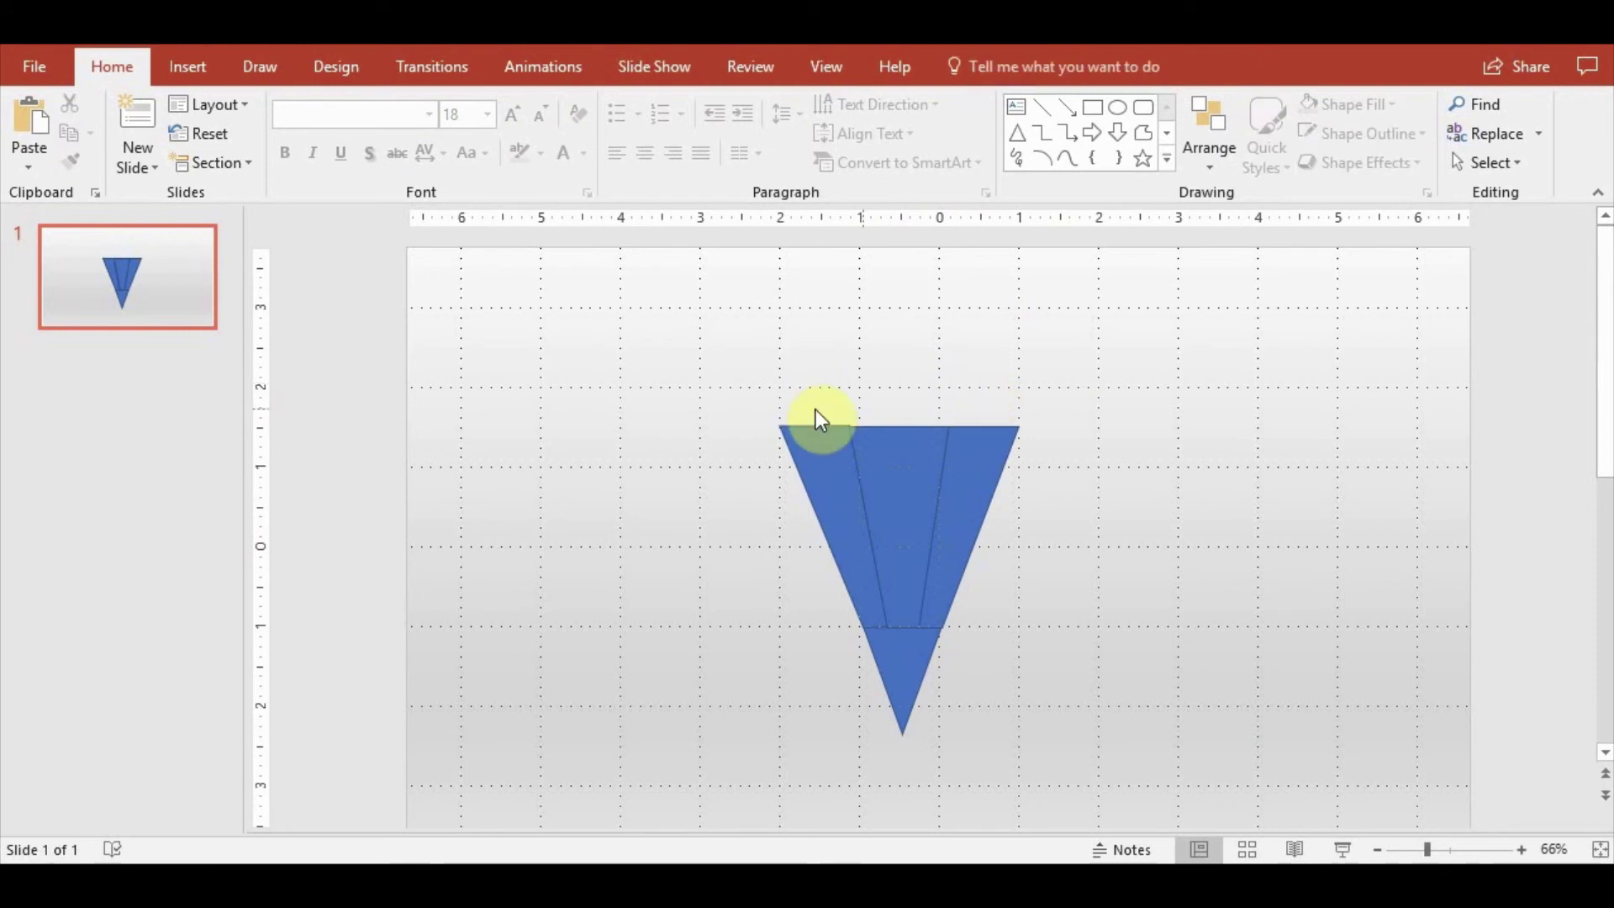
Select all the cone pieces, move them lower, and group them
left_click_drag(646, 345, 1153, 743)
left_click_drag(900, 654, 951, 741)
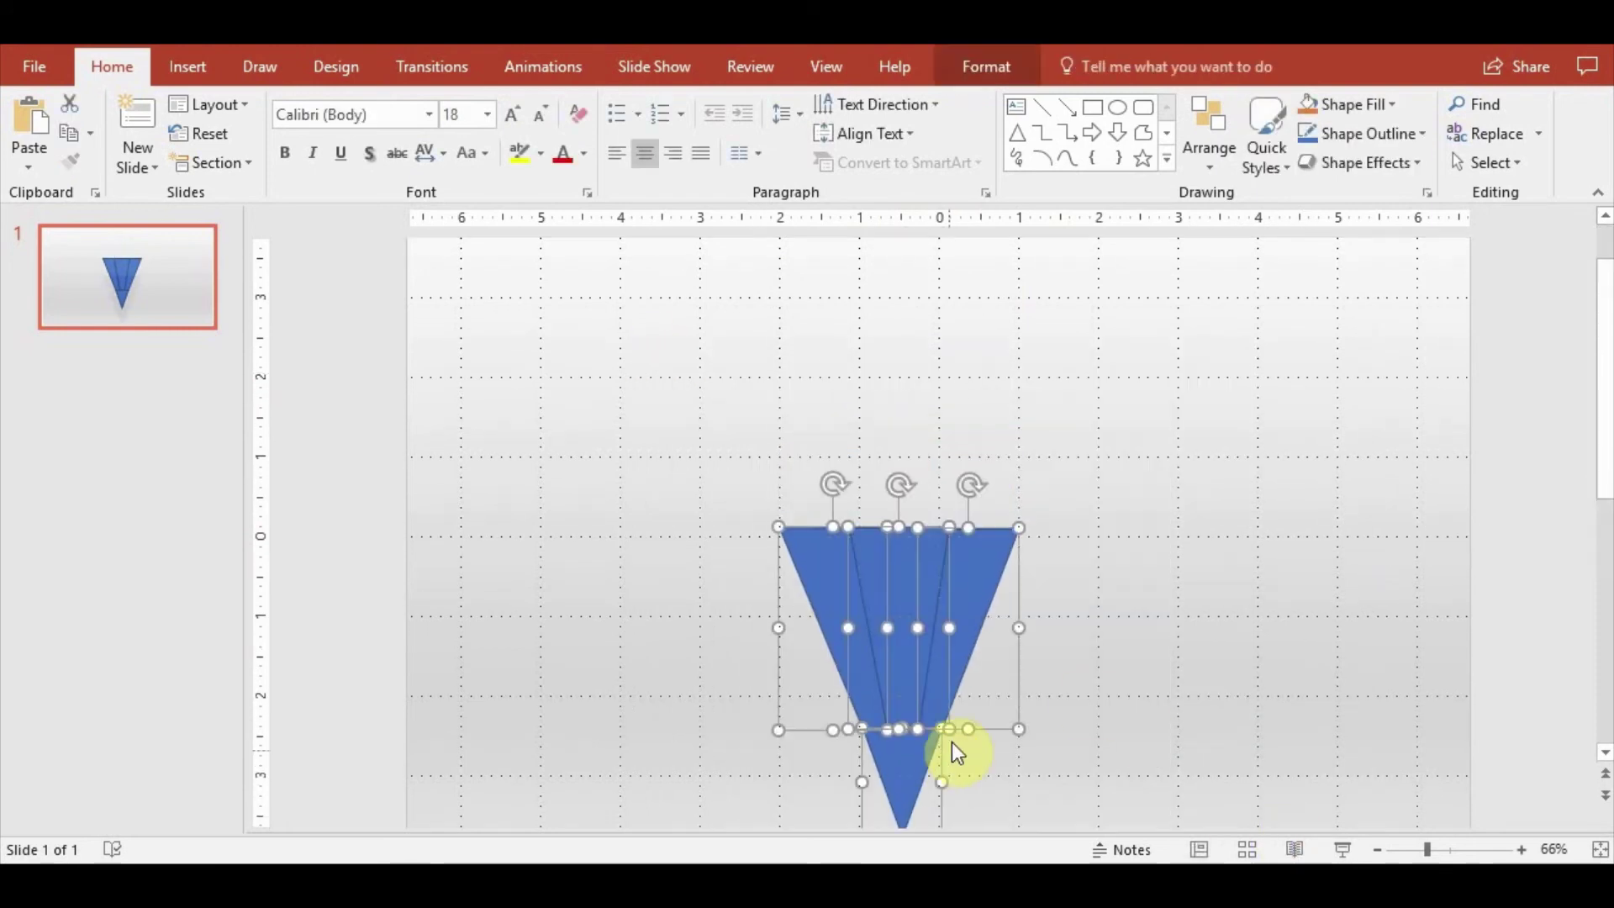
left_click(1211, 139)
Shrink the grouped cone into a small tip just right of centre, then enlarge it slightly
left_click(1252, 376)
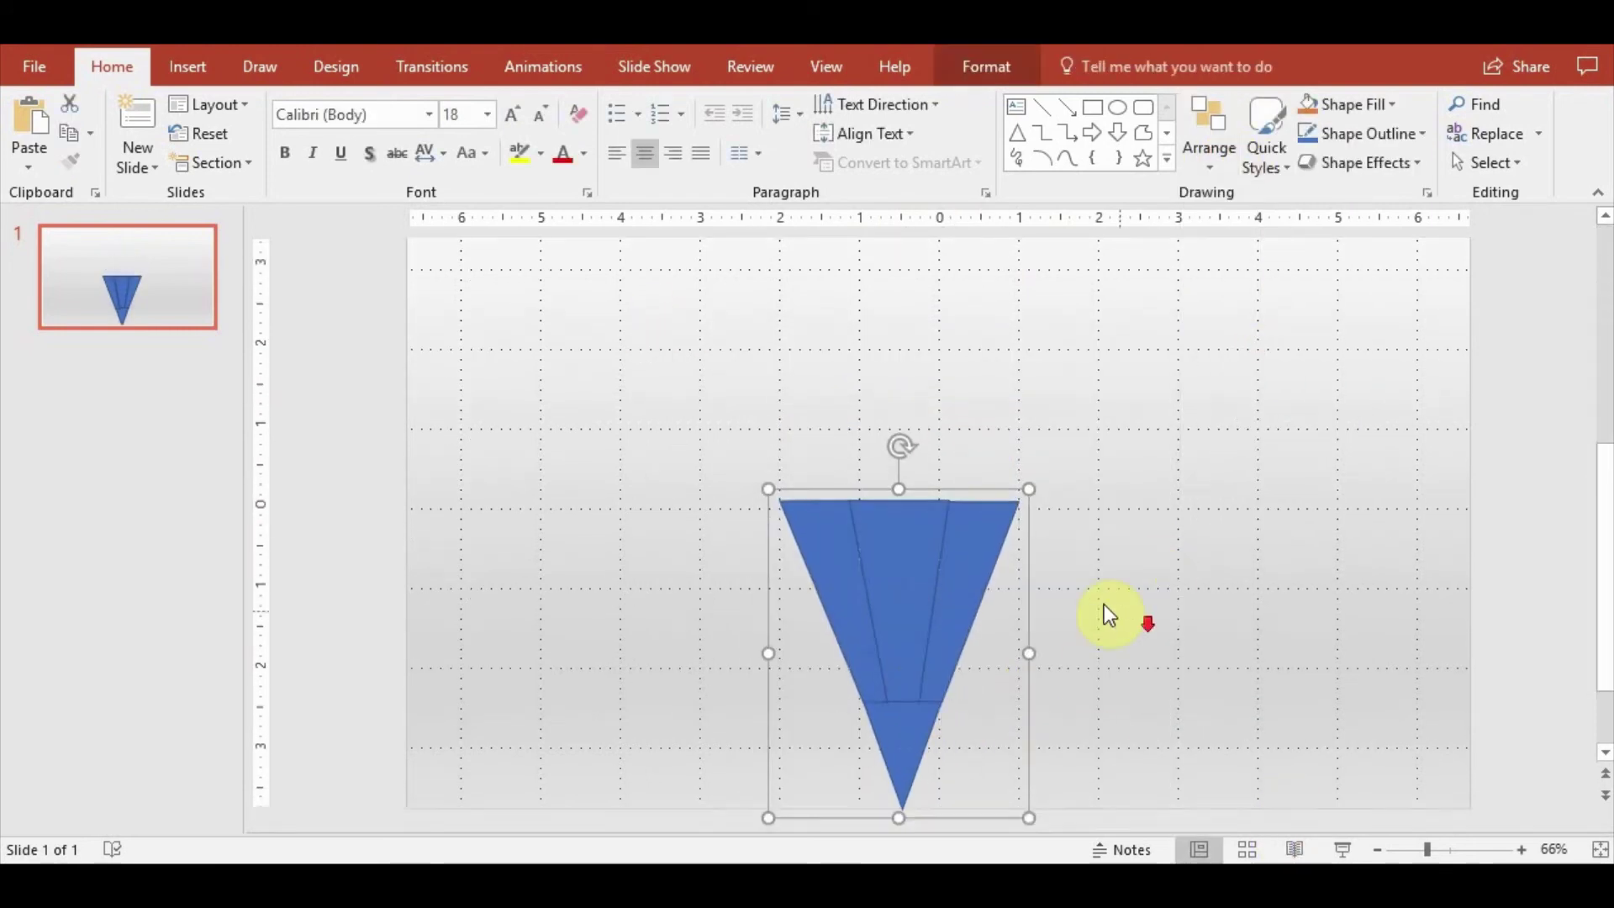
mouse_move(1029, 809)
left_mouse_down()
mouse_move(866, 616)
mouse_move(976, 741)
mouse_move(943, 754)
mouse_move(968, 761)
mouse_move(947, 720)
left_mouse_up()
left_click(1051, 711)
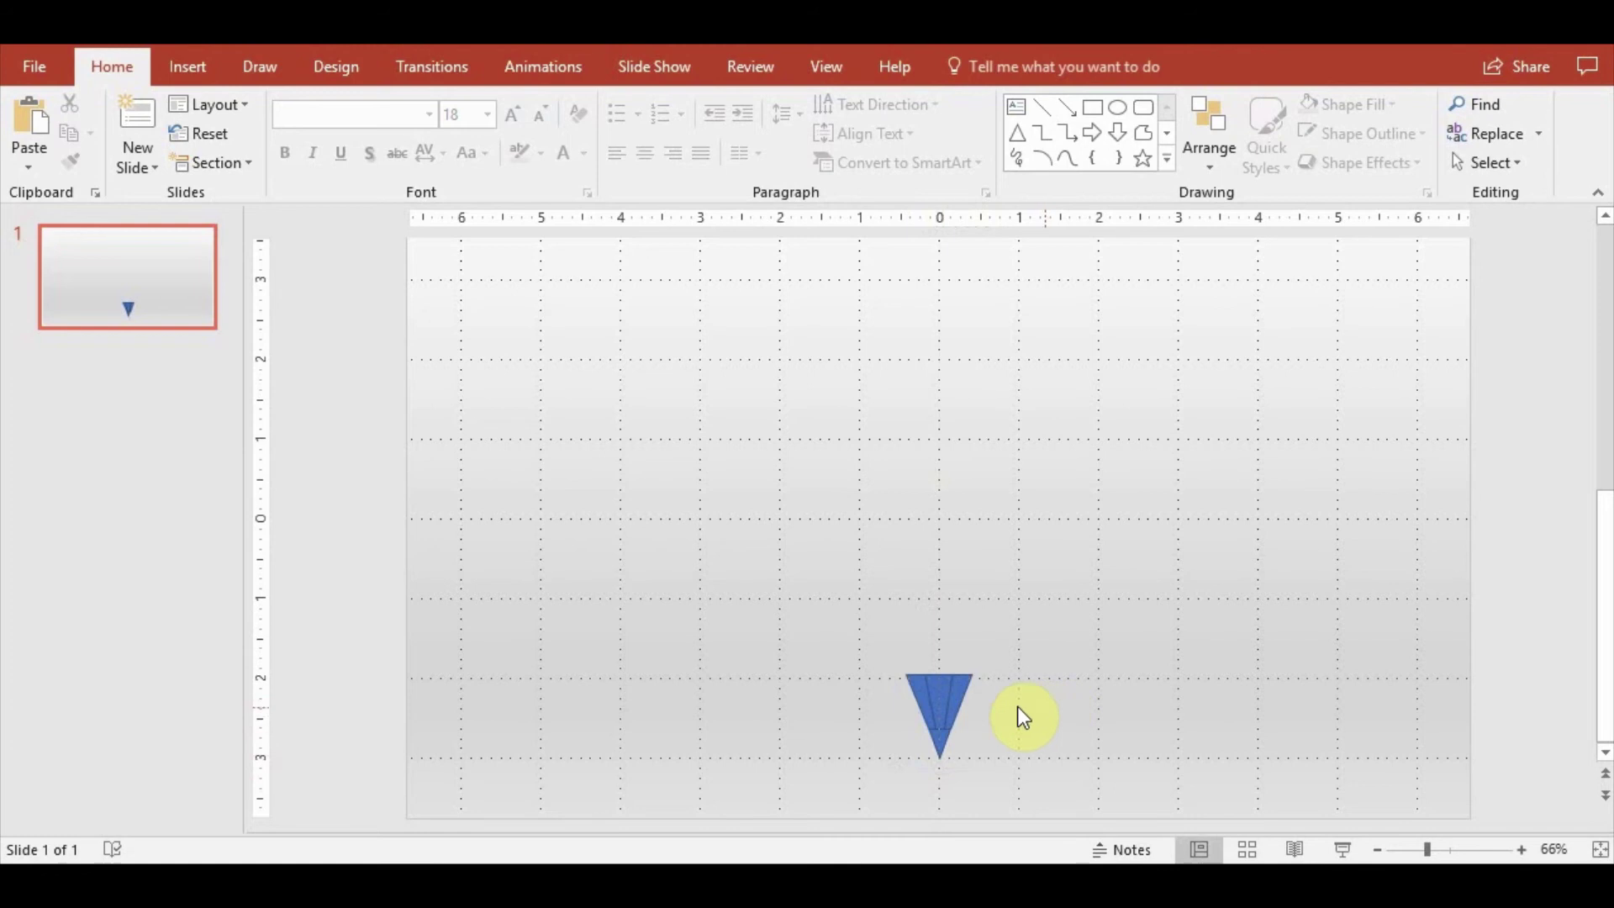
left_click(967, 678)
mouse_move(981, 663)
left_mouse_down()
mouse_move(1074, 581)
mouse_move(1057, 594)
left_mouse_up()
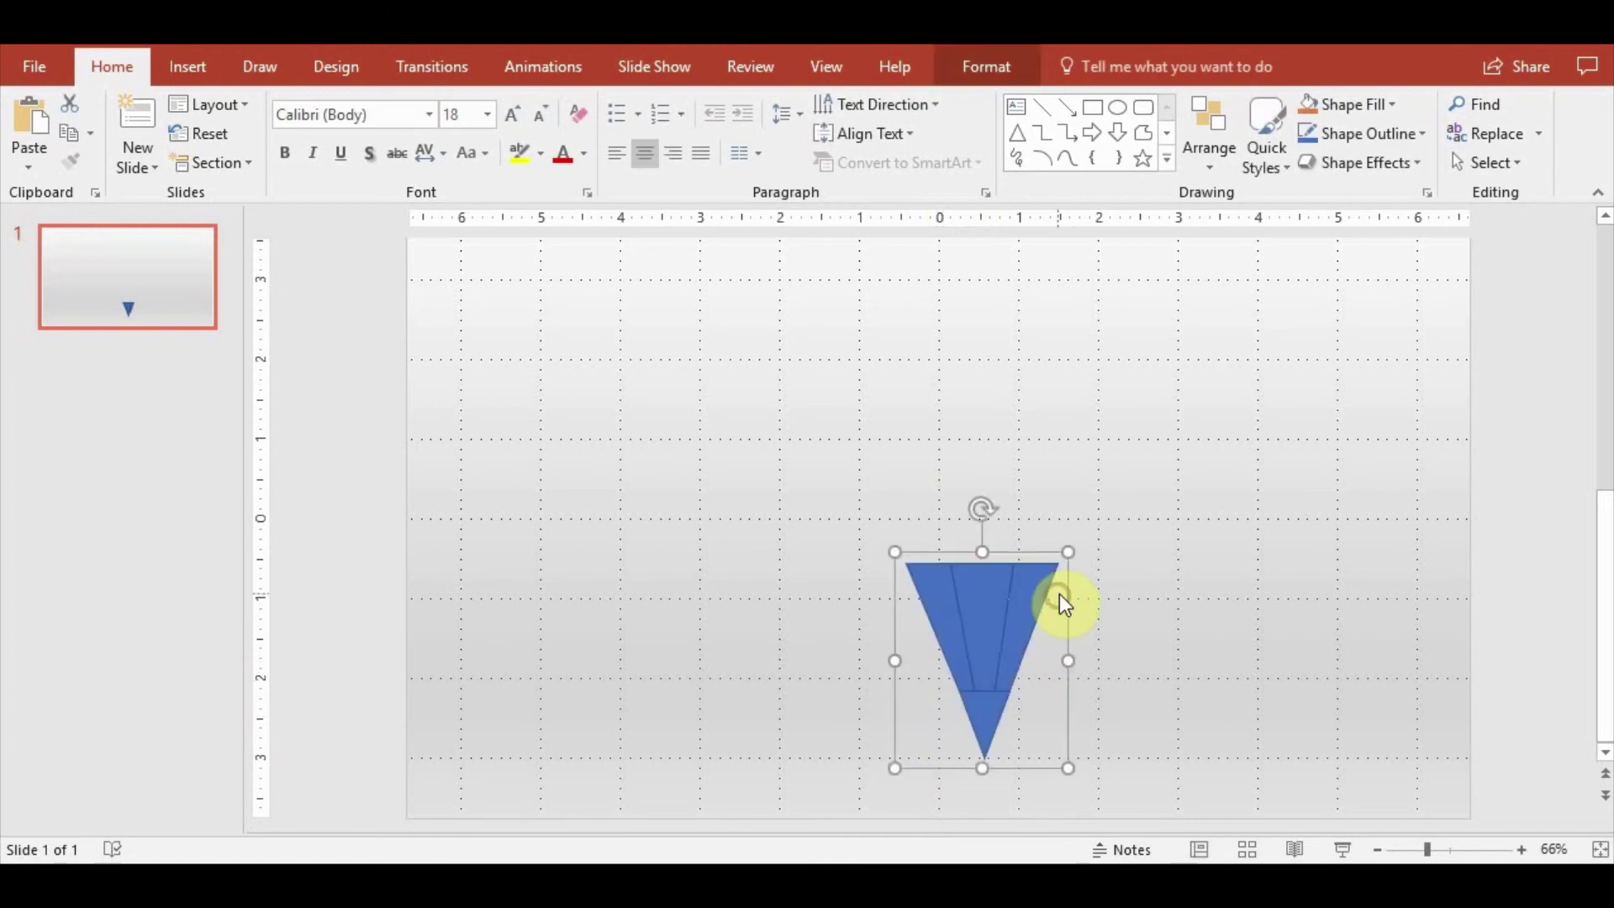
left_click(1129, 594)
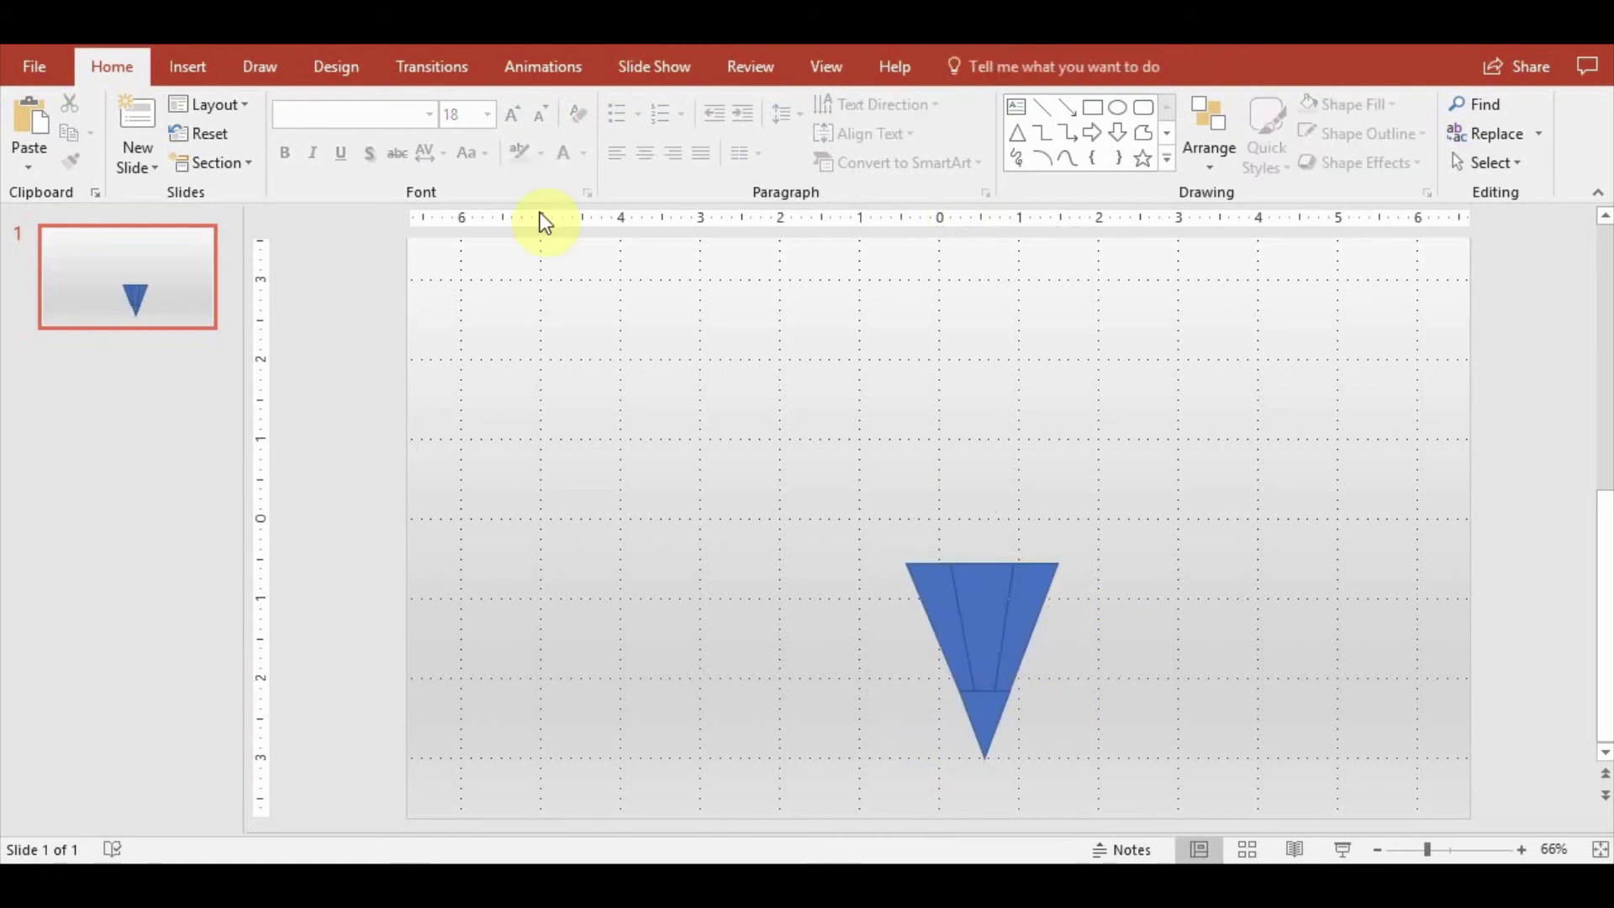
Draw a rounded rectangle bar 3.91" tall above the cone and duplicate it beside the original
left_click(181, 67)
left_click(417, 143)
left_click(1426, 108)
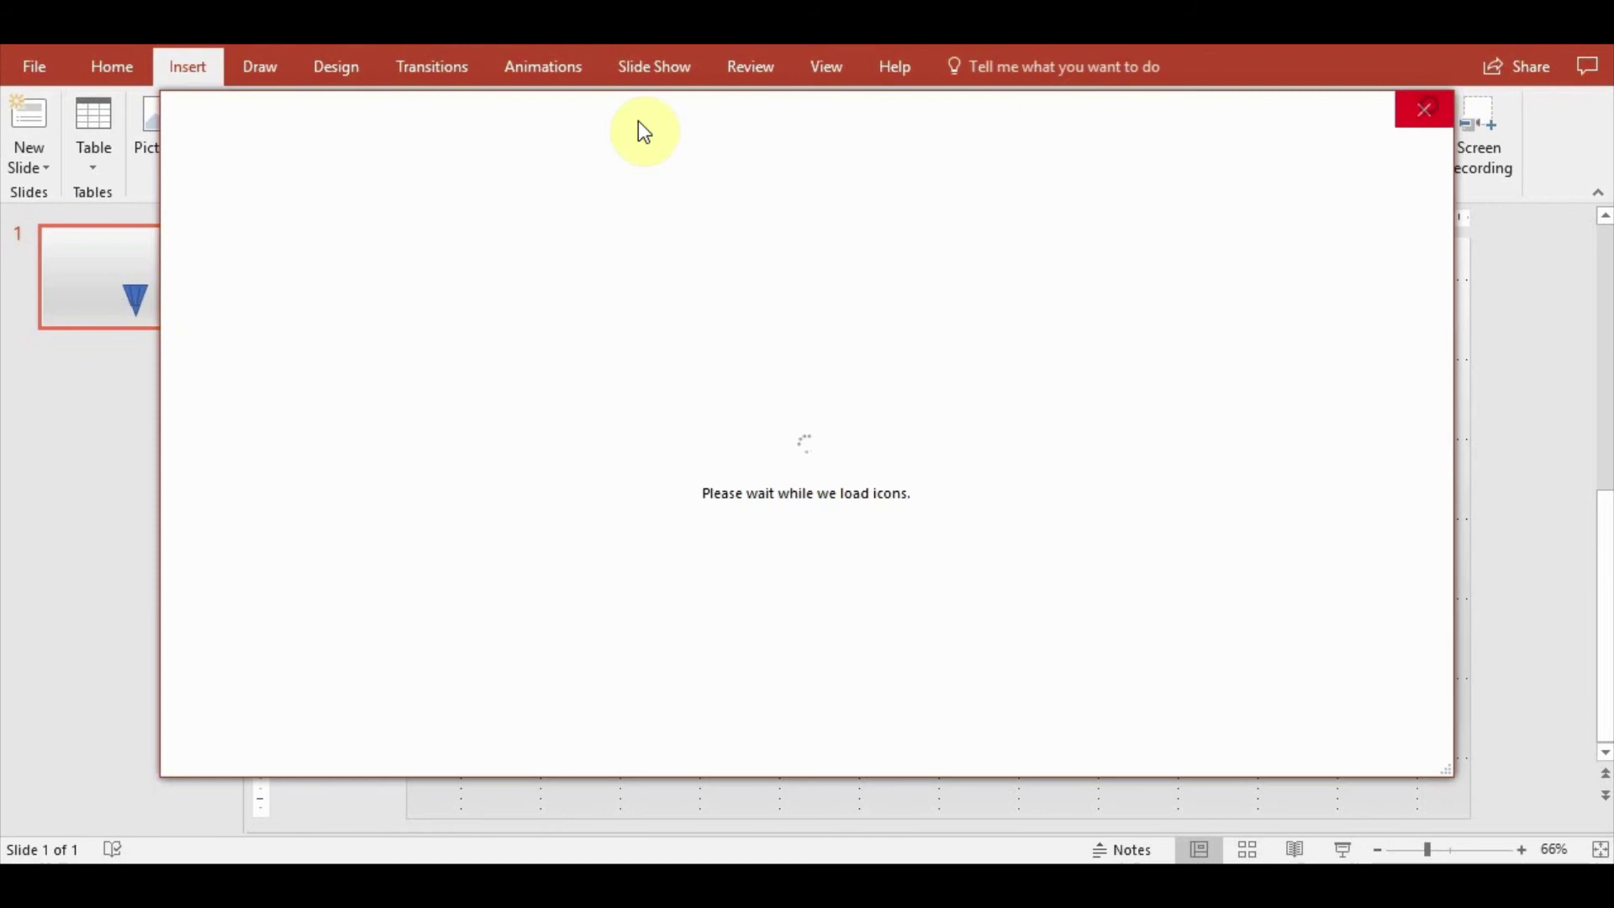
left_click(373, 150)
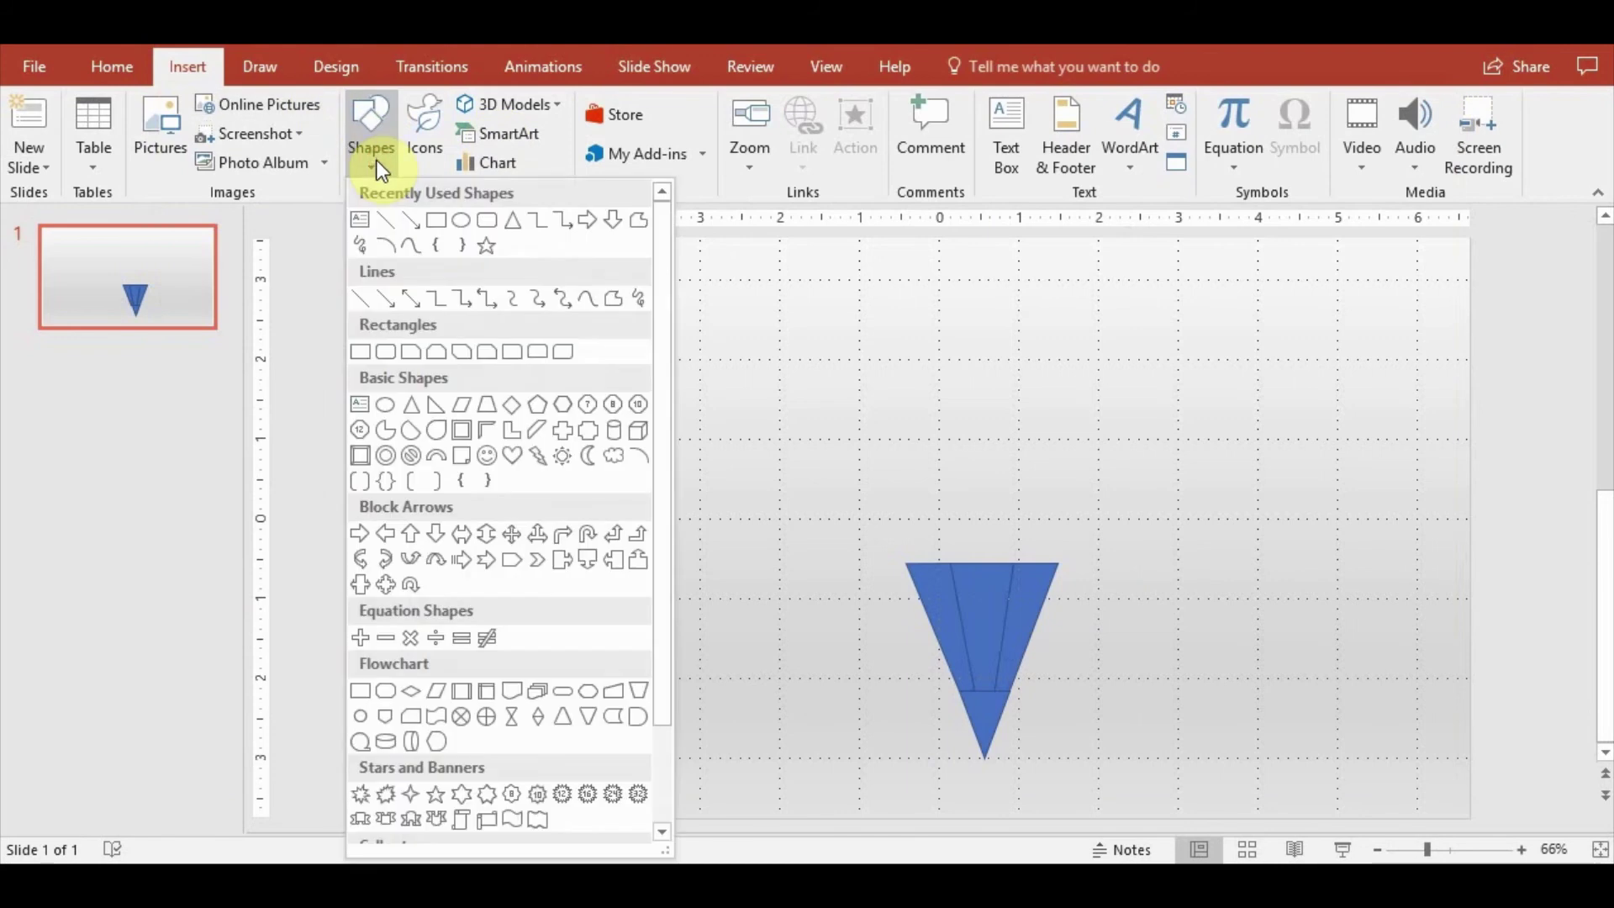
left_click(486, 220)
mouse_move(986, 357)
left_mouse_down()
mouse_move(916, 483)
mouse_move(946, 539)
mouse_move(966, 461)
mouse_move(935, 495)
left_mouse_up()
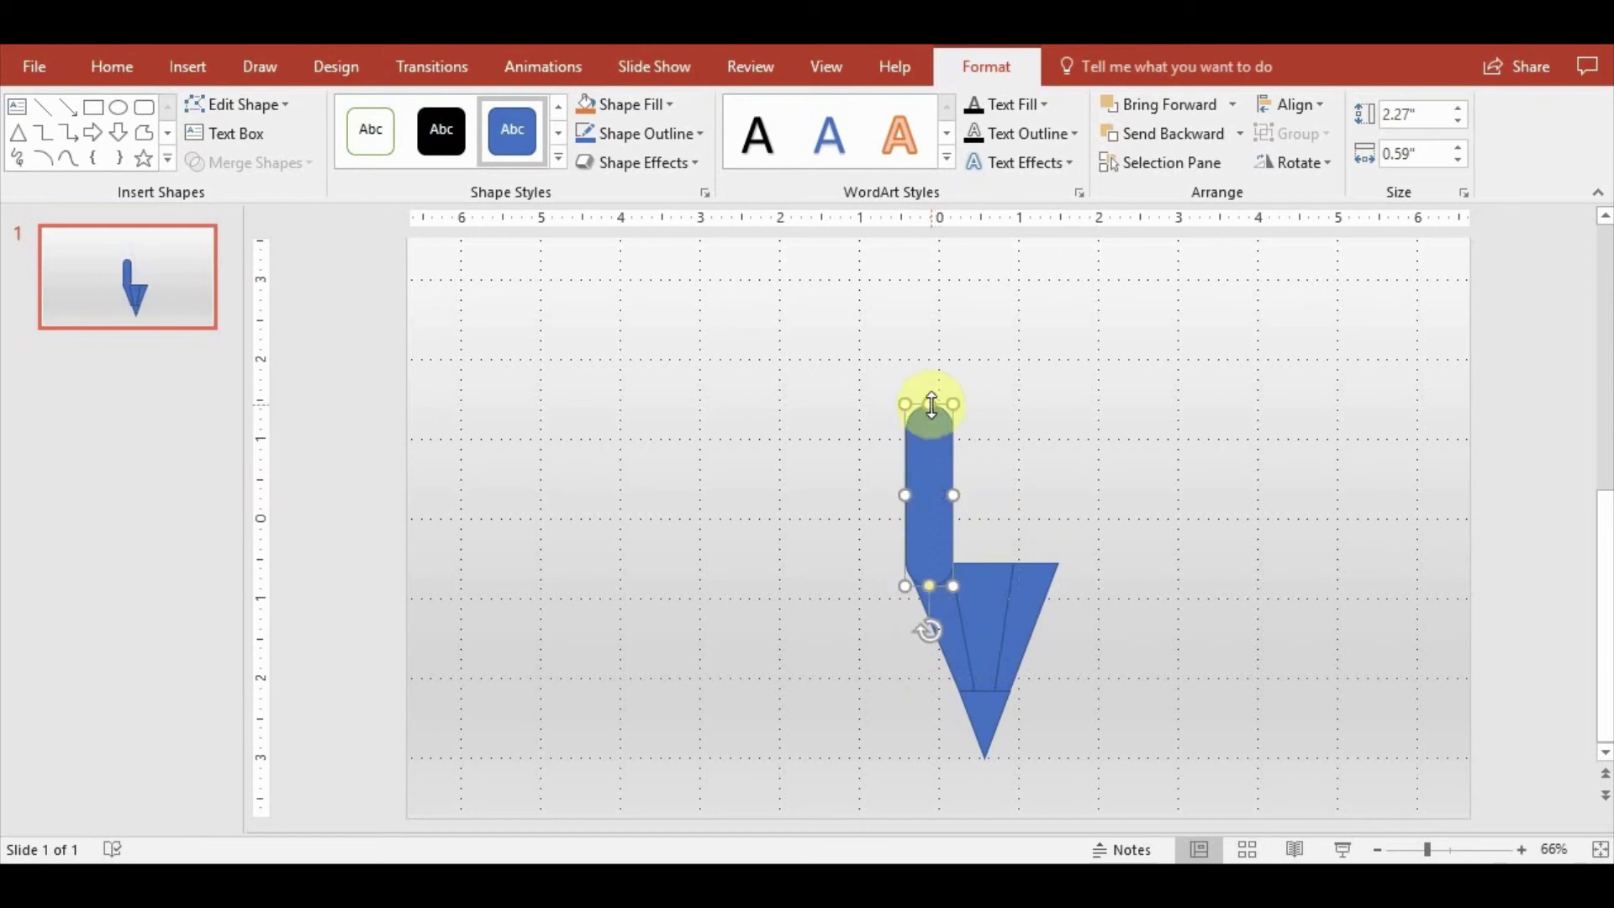
left_click_drag(929, 405, 929, 274)
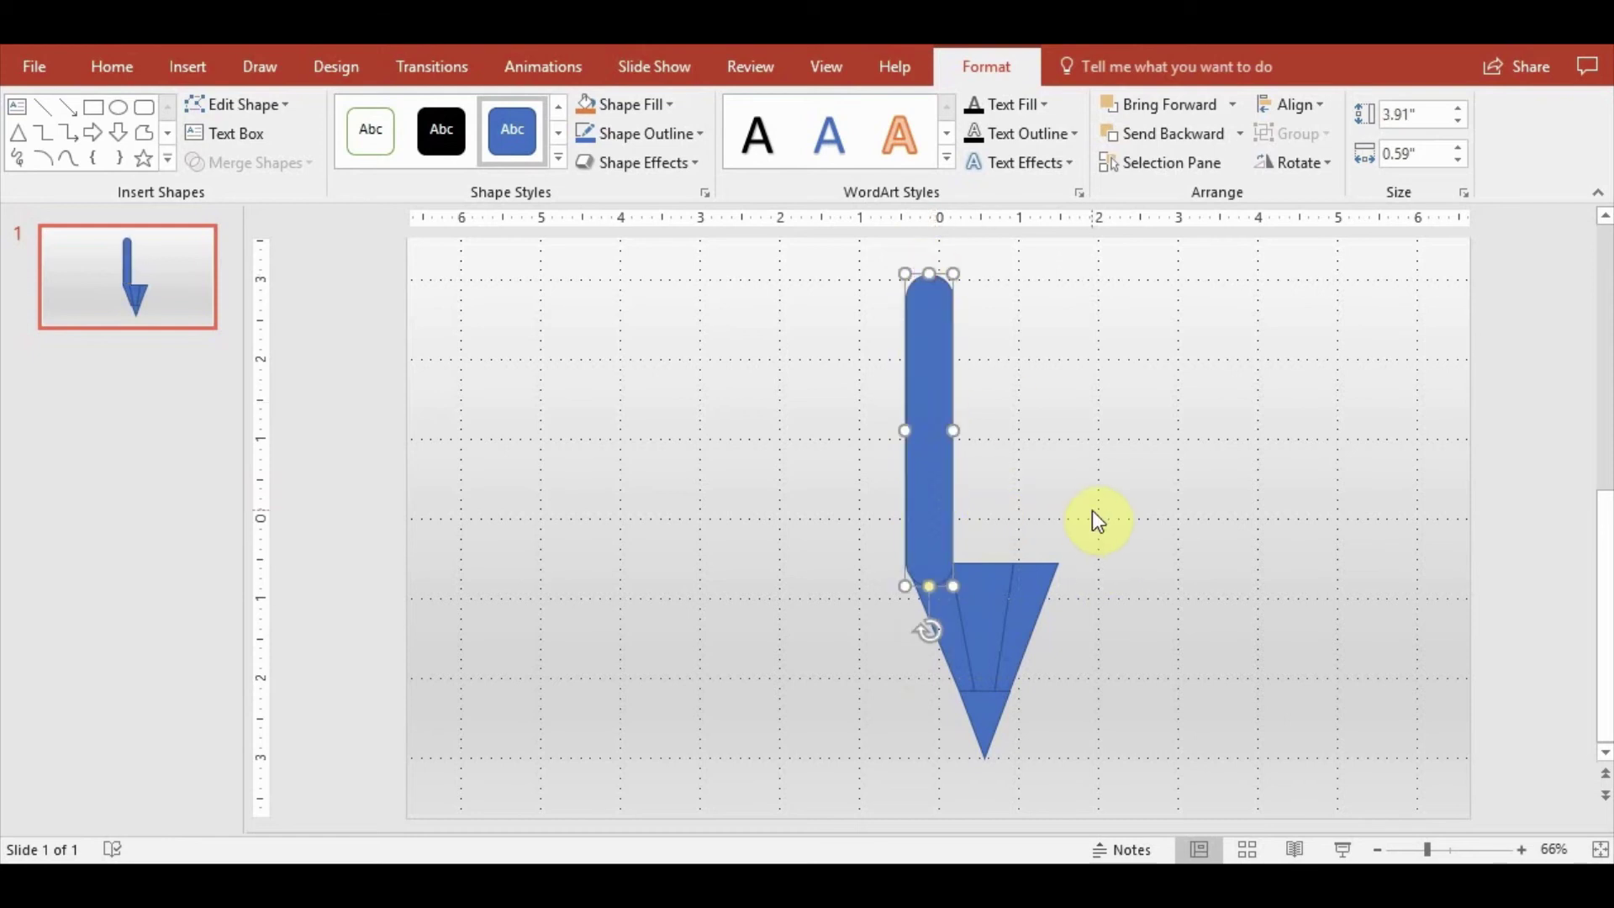
mouse_move(925, 443)
left_mouse_down()
mouse_move(968, 446)
mouse_move(950, 502)
left_mouse_up()
Widen the right-hand rounded bar to about 0.79"
scroll(1047, 623, "up", 3)
scroll(1046, 623, "up", 4)
scroll(1043, 605, "down", 3)
scroll(1009, 538, "down", 1)
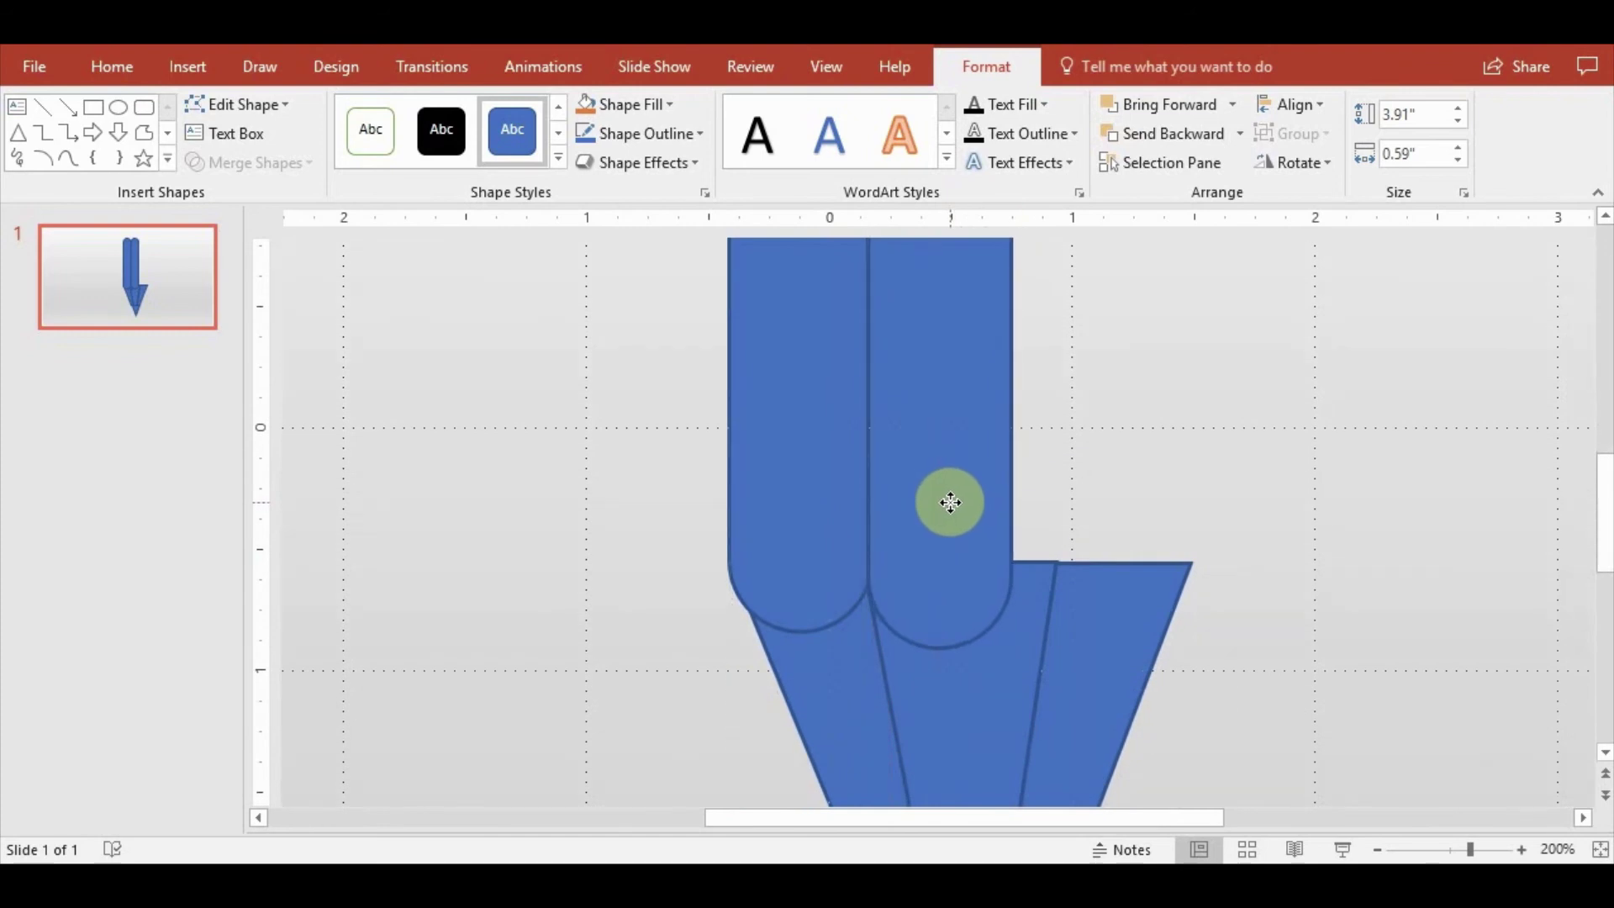
mouse_move(1007, 645)
left_mouse_down()
mouse_move(1061, 640)
mouse_move(1009, 614)
left_mouse_up()
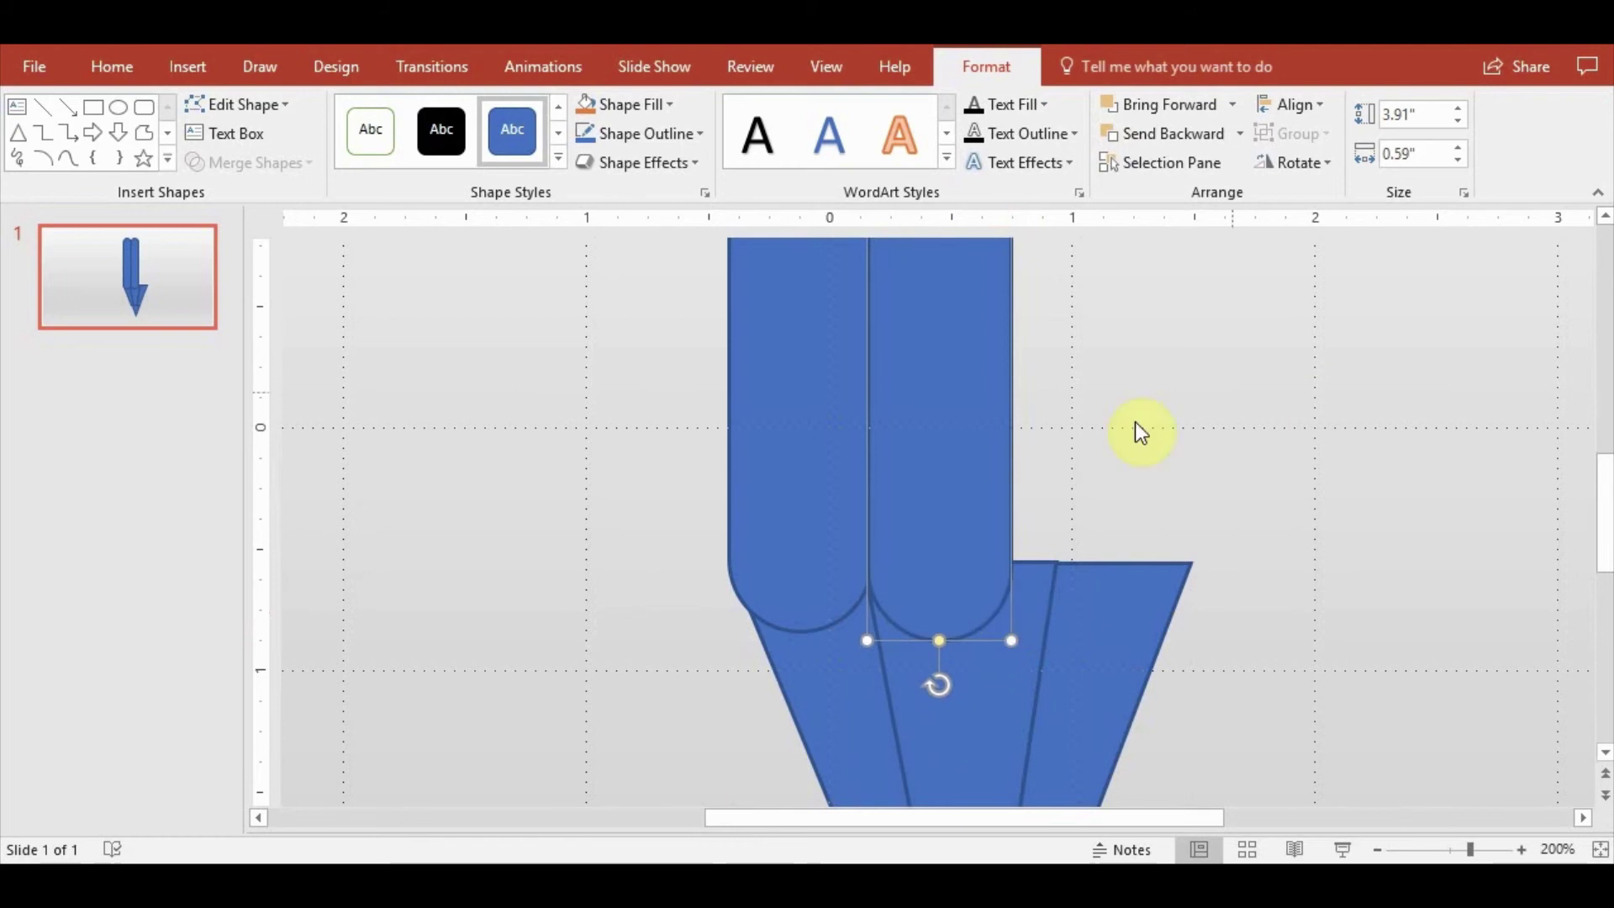
scroll(938, 527, "up", 2)
left_click_drag(1008, 256, 1064, 264)
left_click(1071, 286)
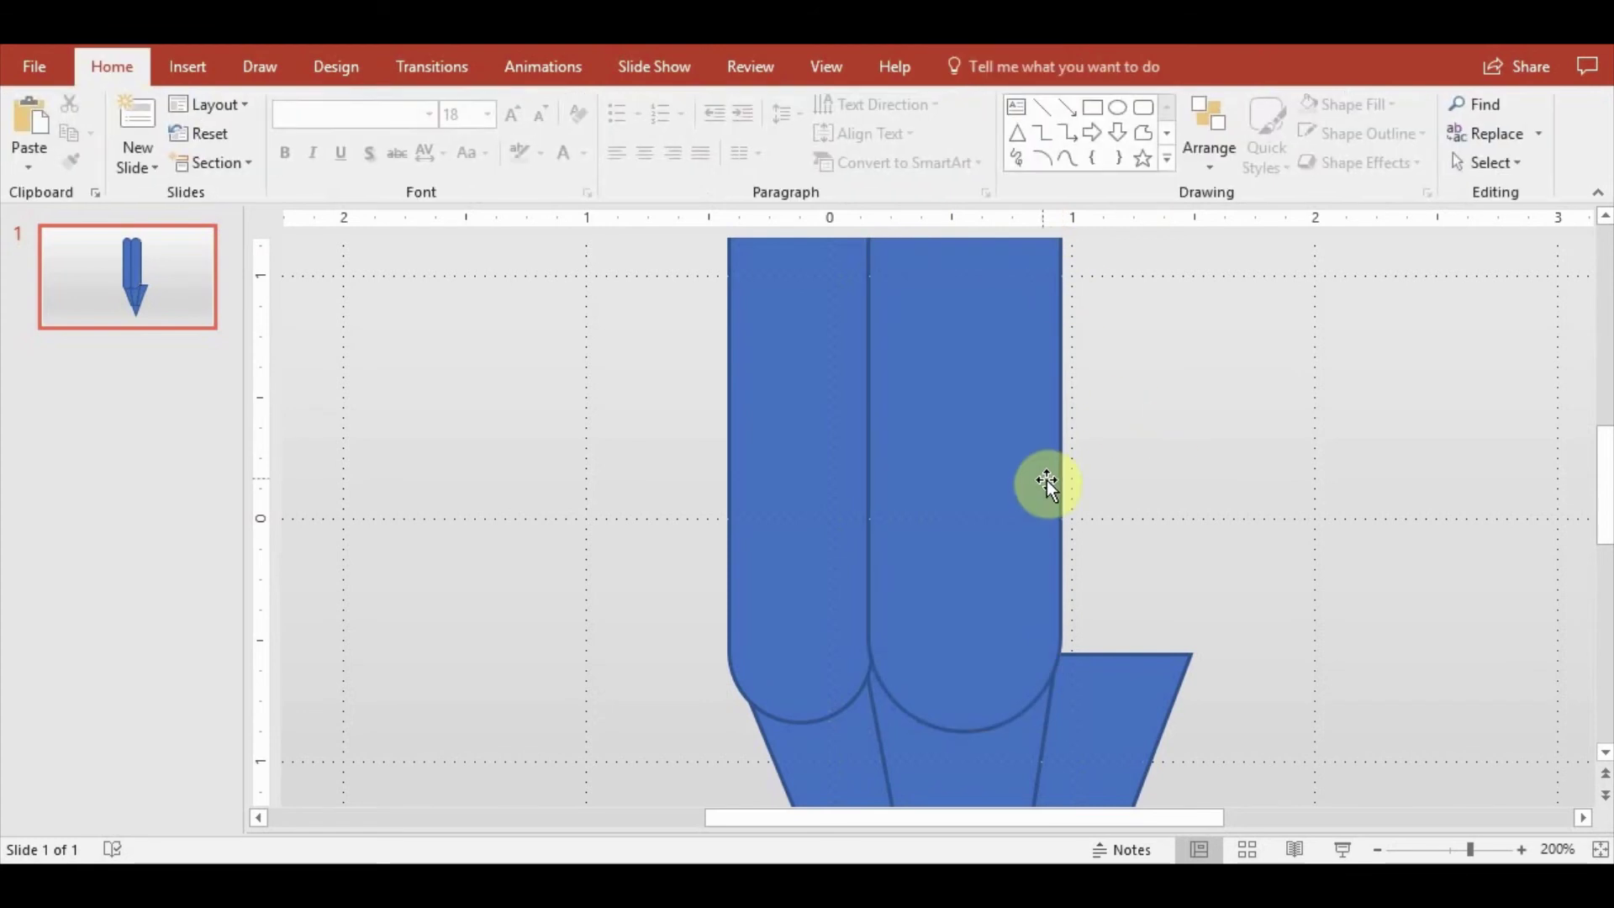
Nudge the widened right bar slightly down so it lines up over the cone
left_click_drag(997, 628, 996, 592)
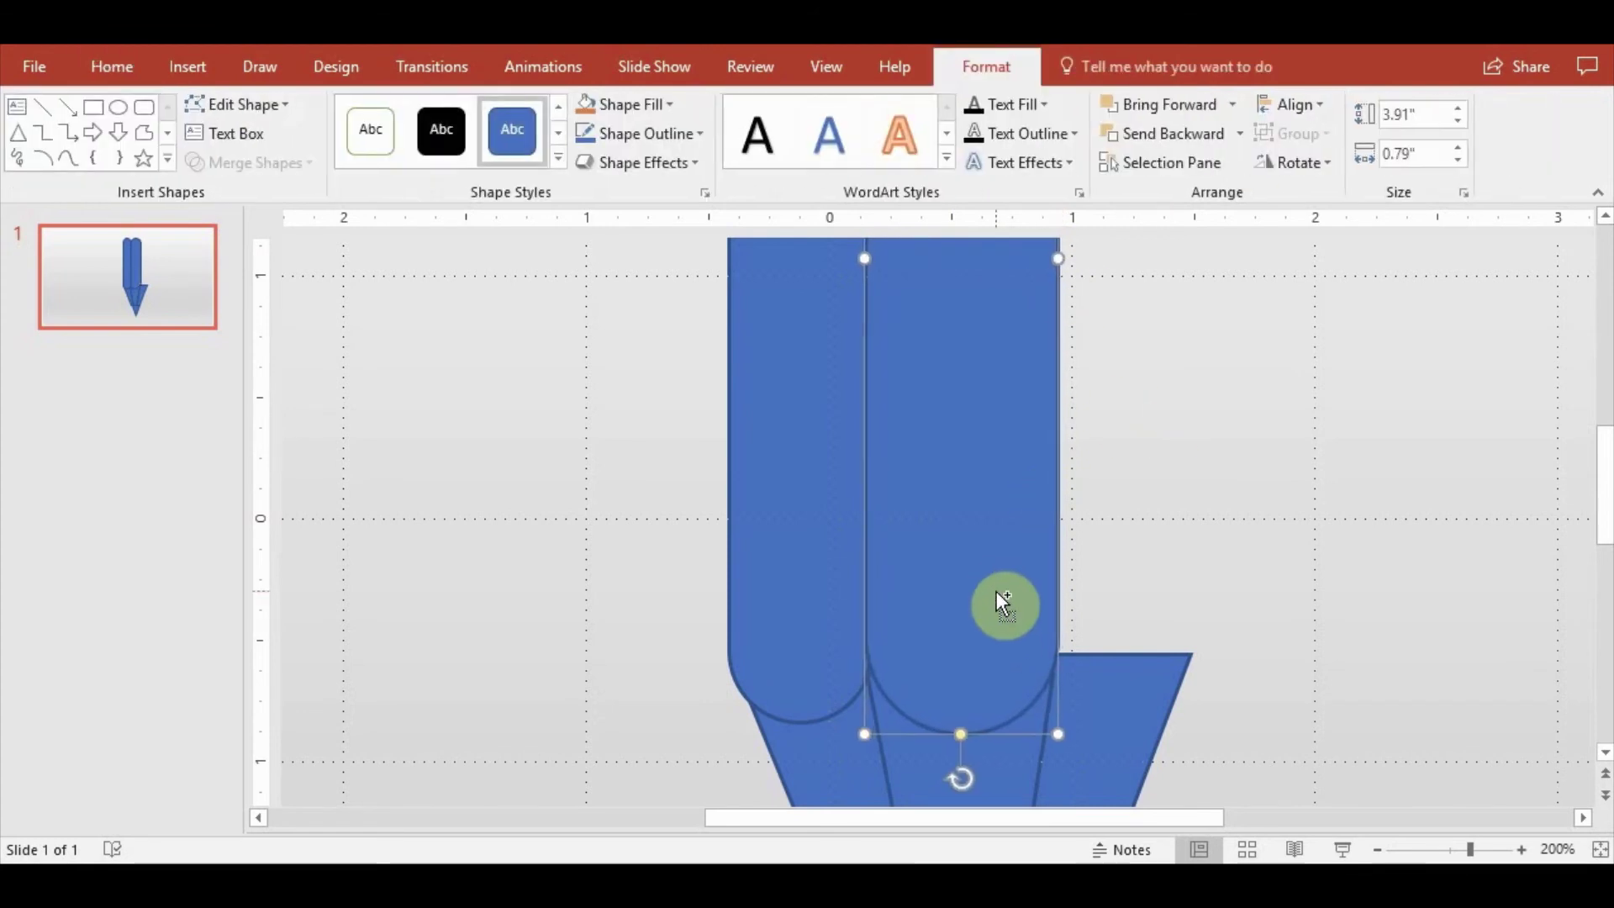
key("ctrl+Down")
key("ctrl+Down")
key("ctrl+Down")
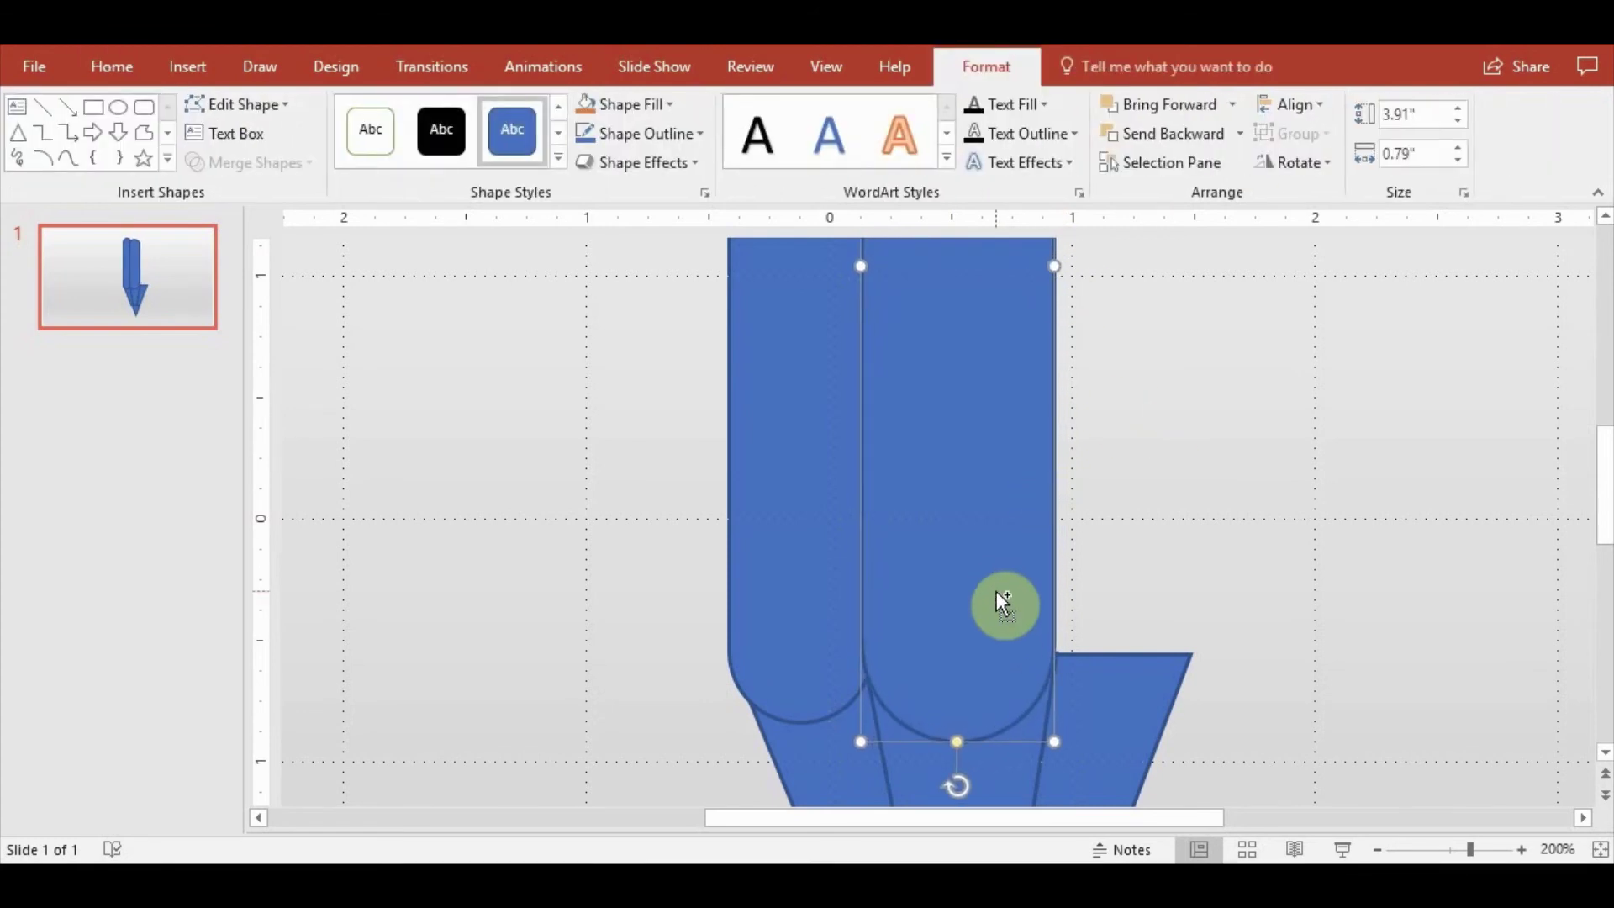
key("Escape")
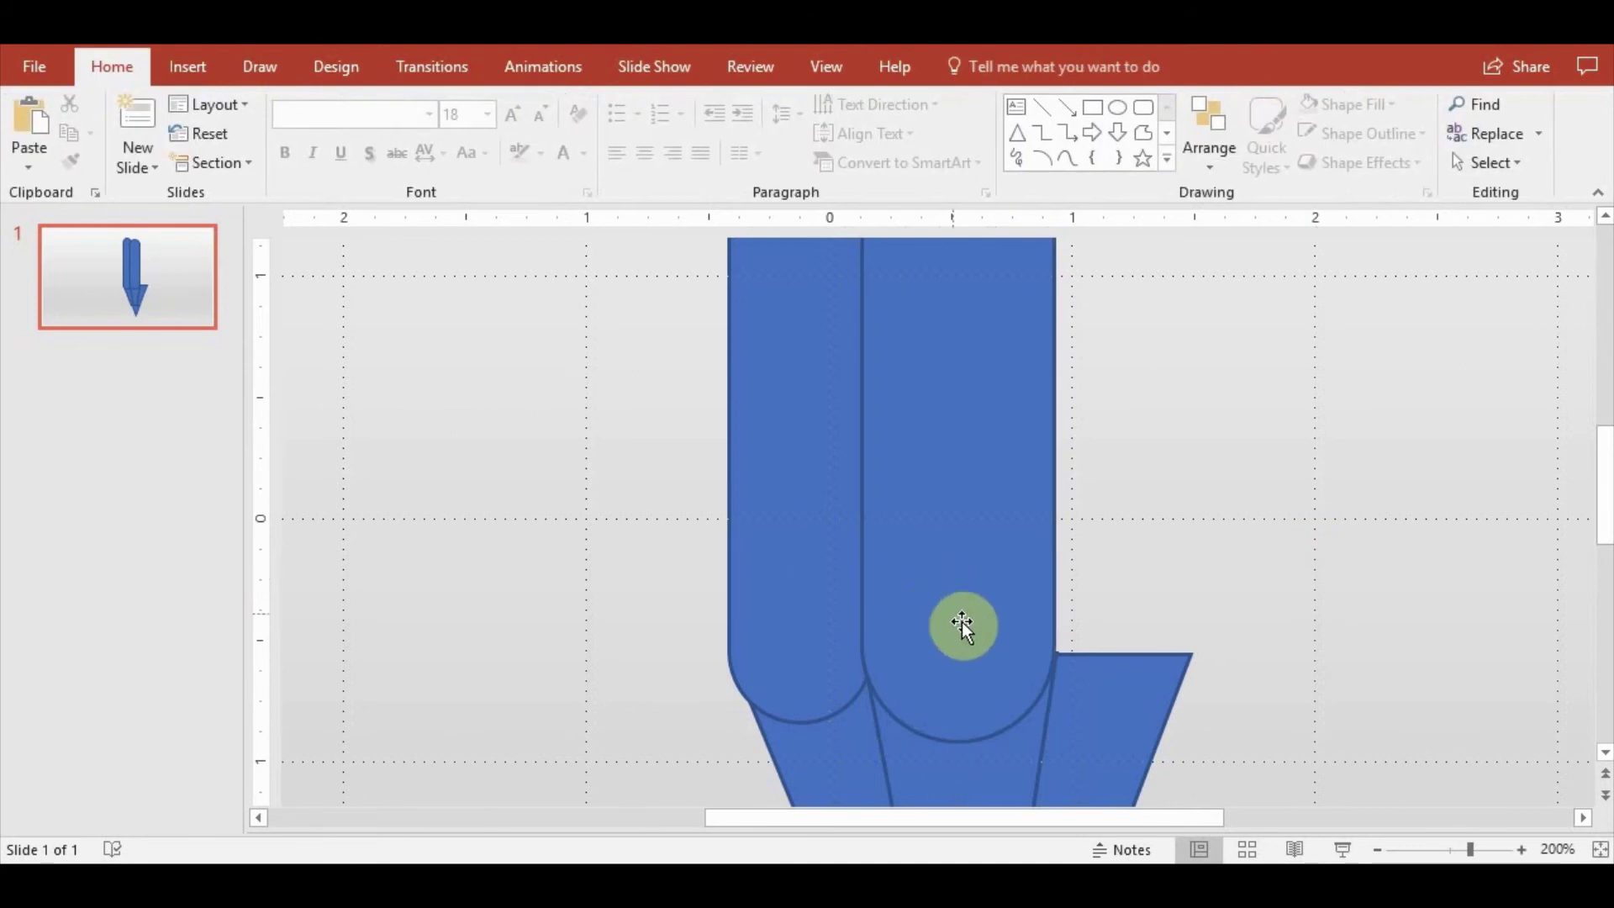
left_click(985, 585)
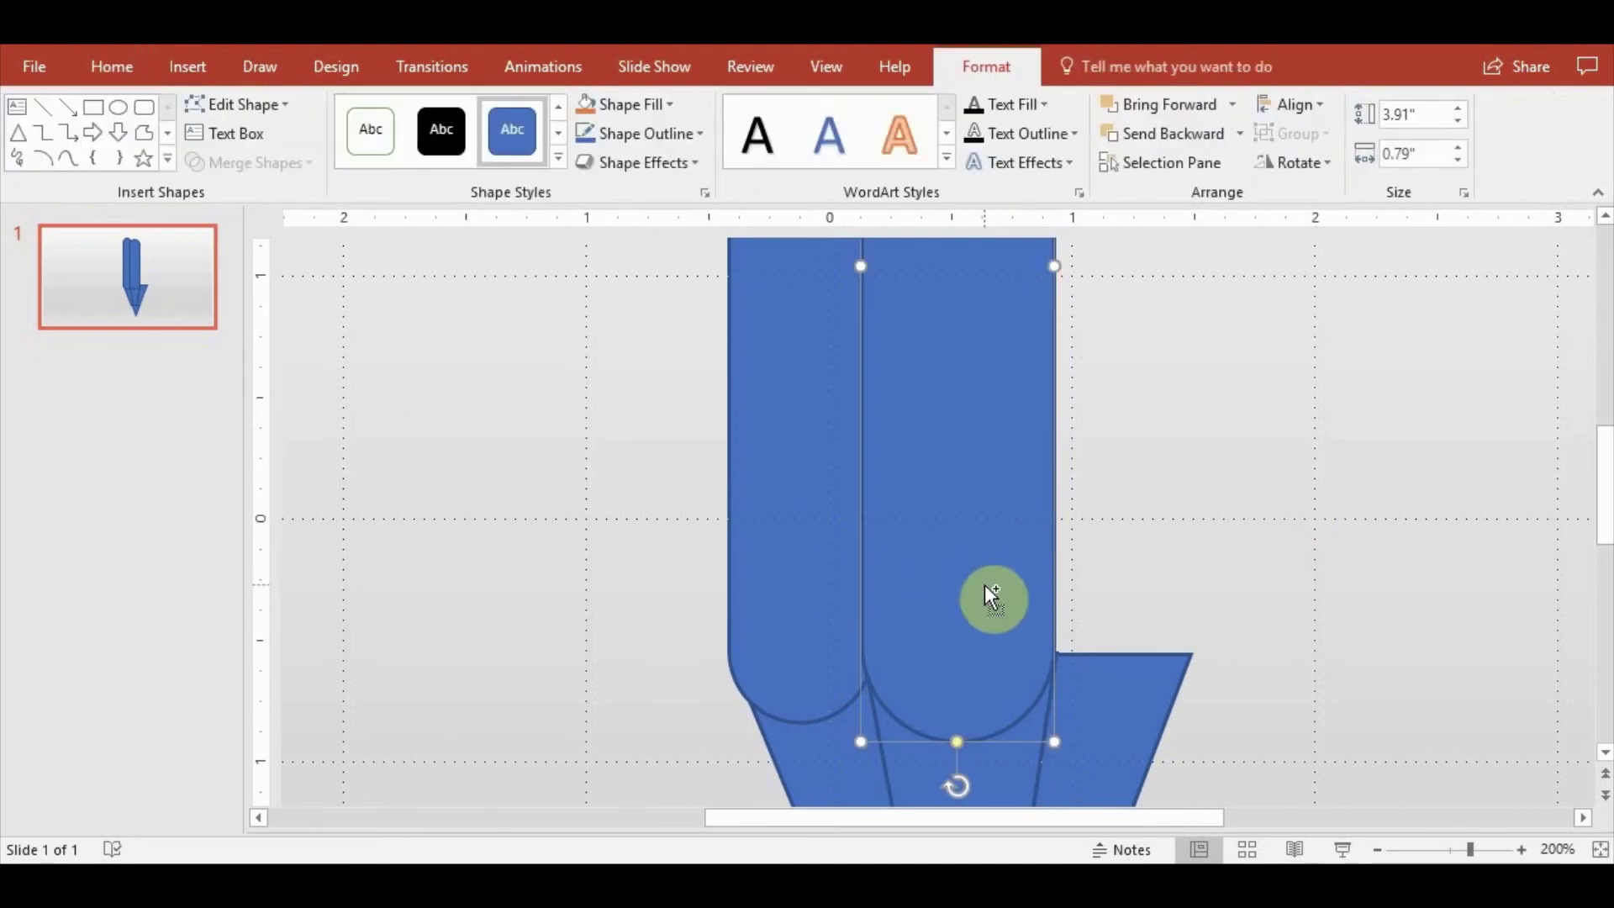
Copy the middle bar and place the copy flush against its right side
left_click(1352, 468)
scroll(1294, 483, "down", 3)
scroll(1265, 447, "down", 3)
scroll(1267, 440, "up", 3)
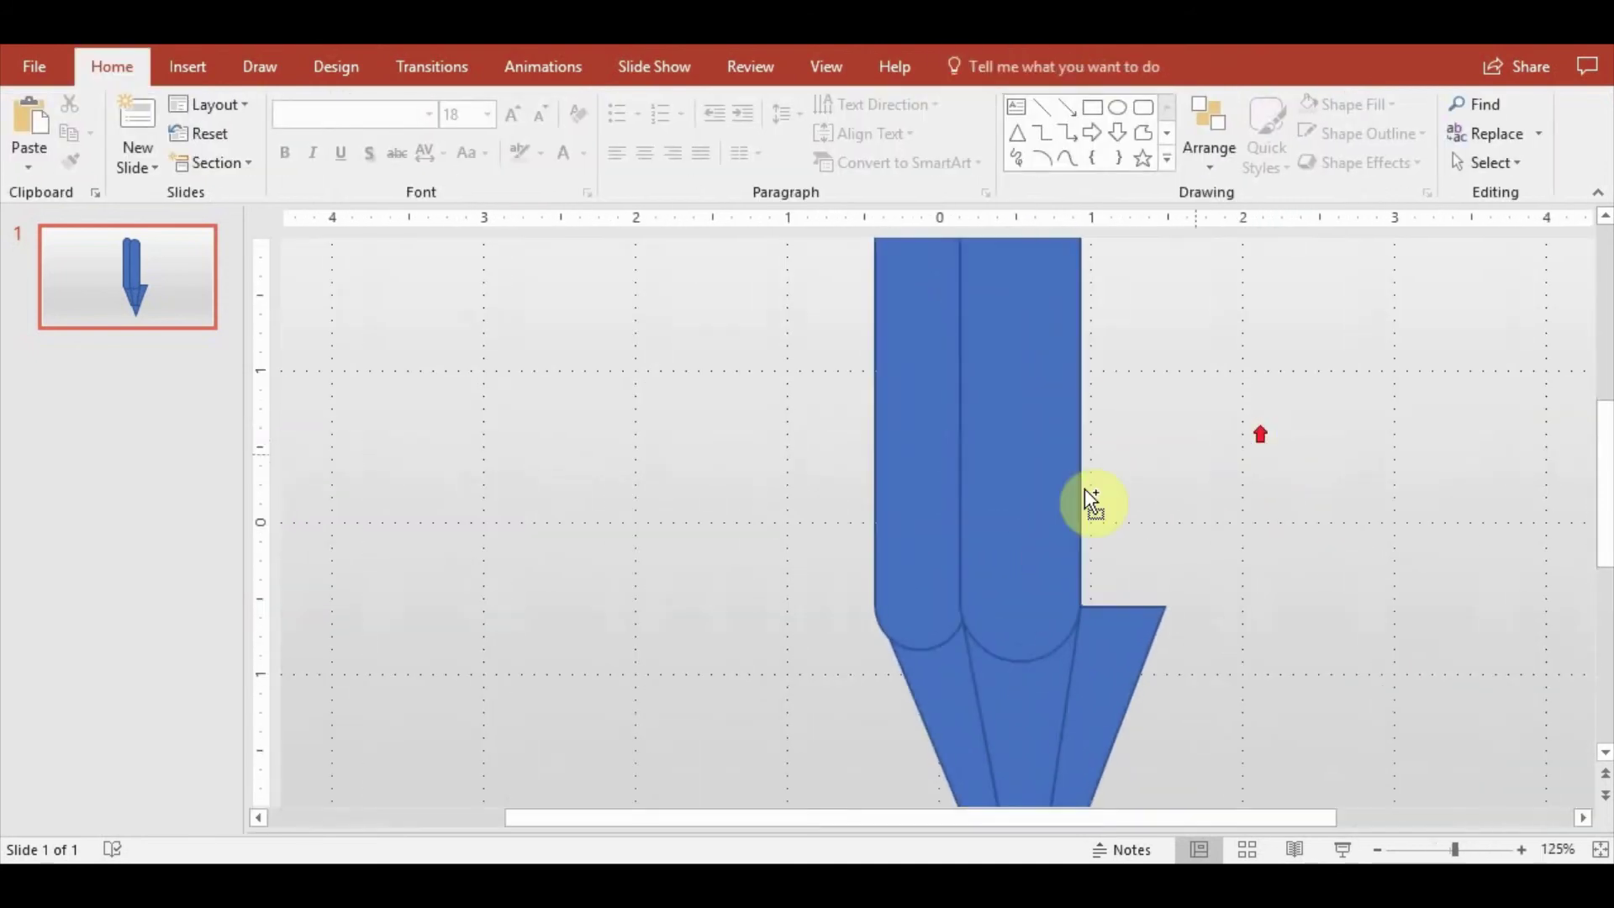
left_click(919, 533)
key("ctrl+c")
key("ctrl+v")
left_click_drag(930, 512, 1115, 496)
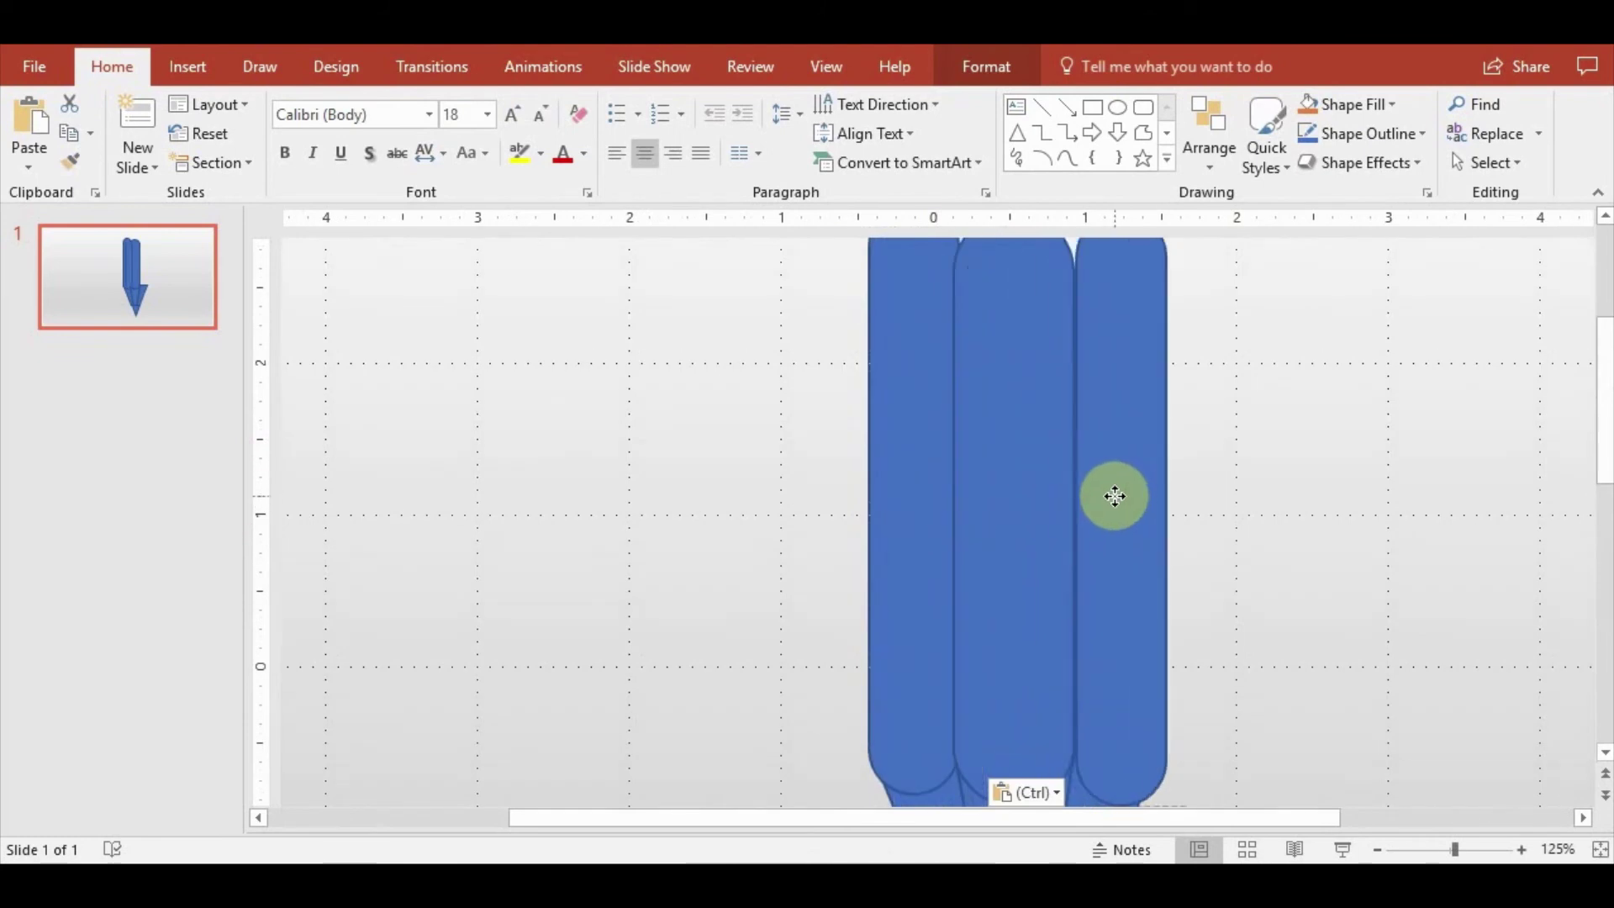
scroll(1229, 613, "down", 2)
left_click_drag(1116, 617, 1105, 614)
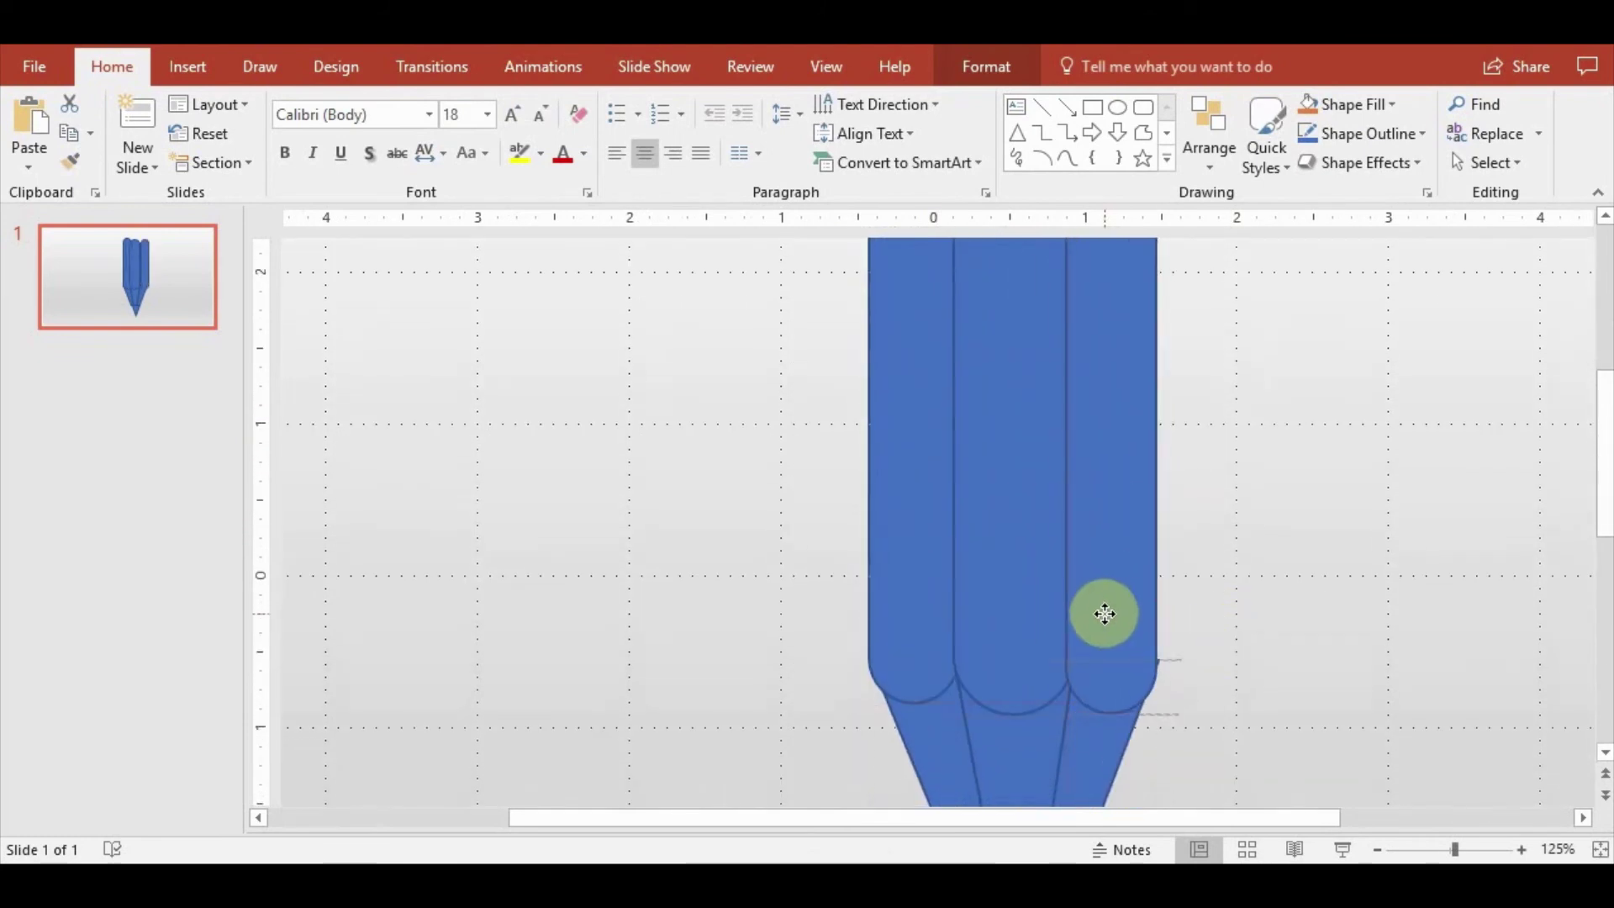
left_click_drag(1104, 614, 1109, 604)
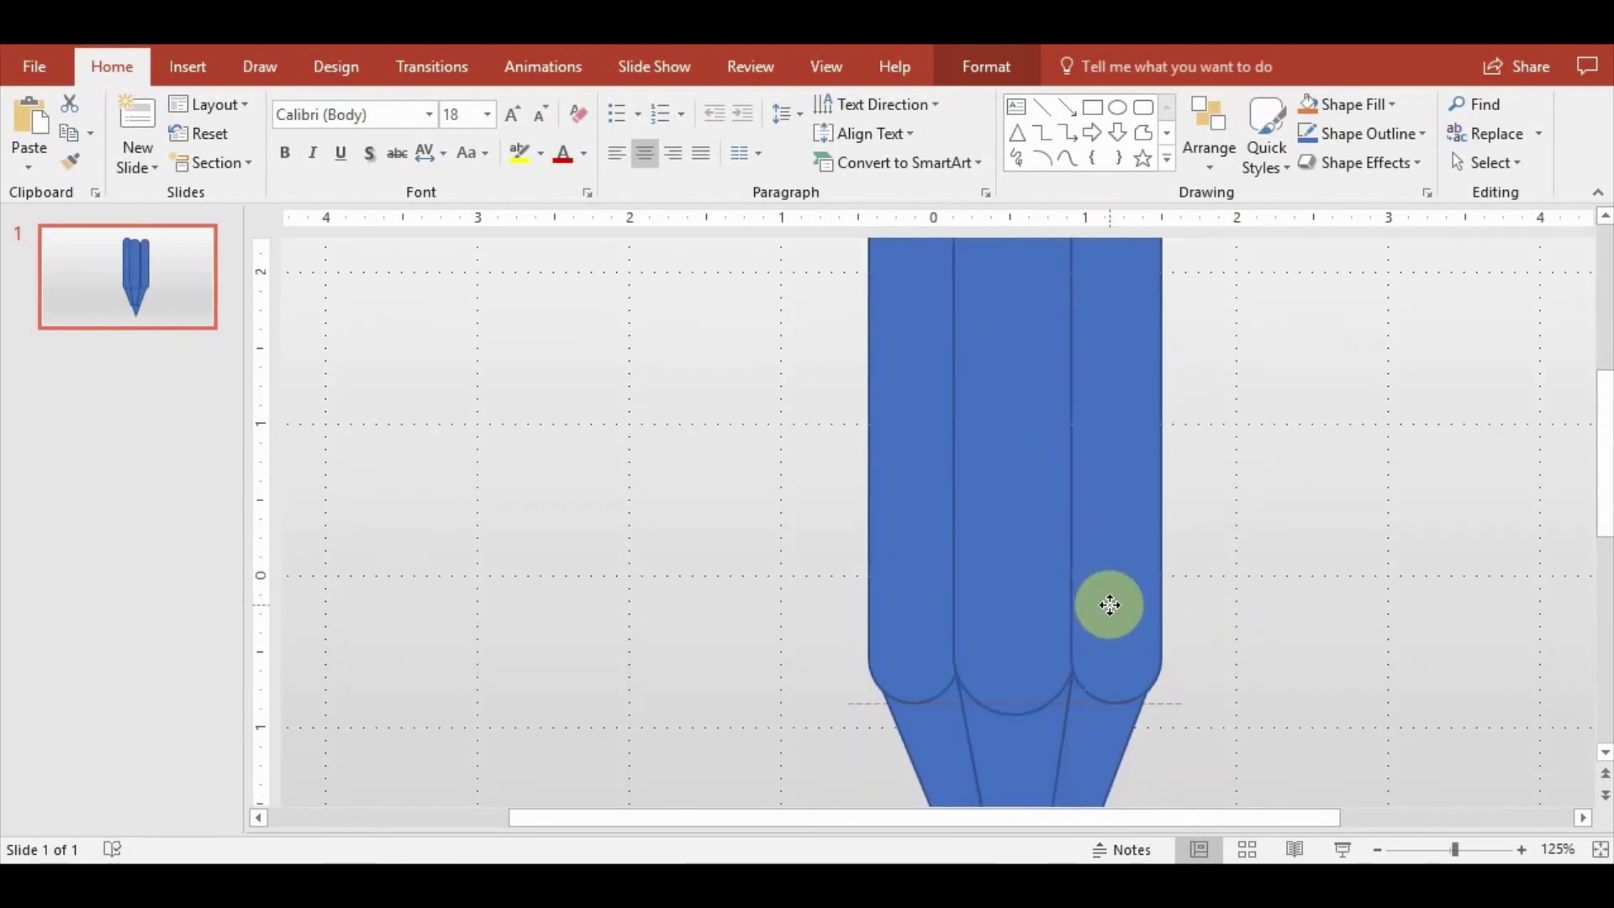
Layer the new right bar with Send to Back, then Bring Forward one level
left_click(1209, 164)
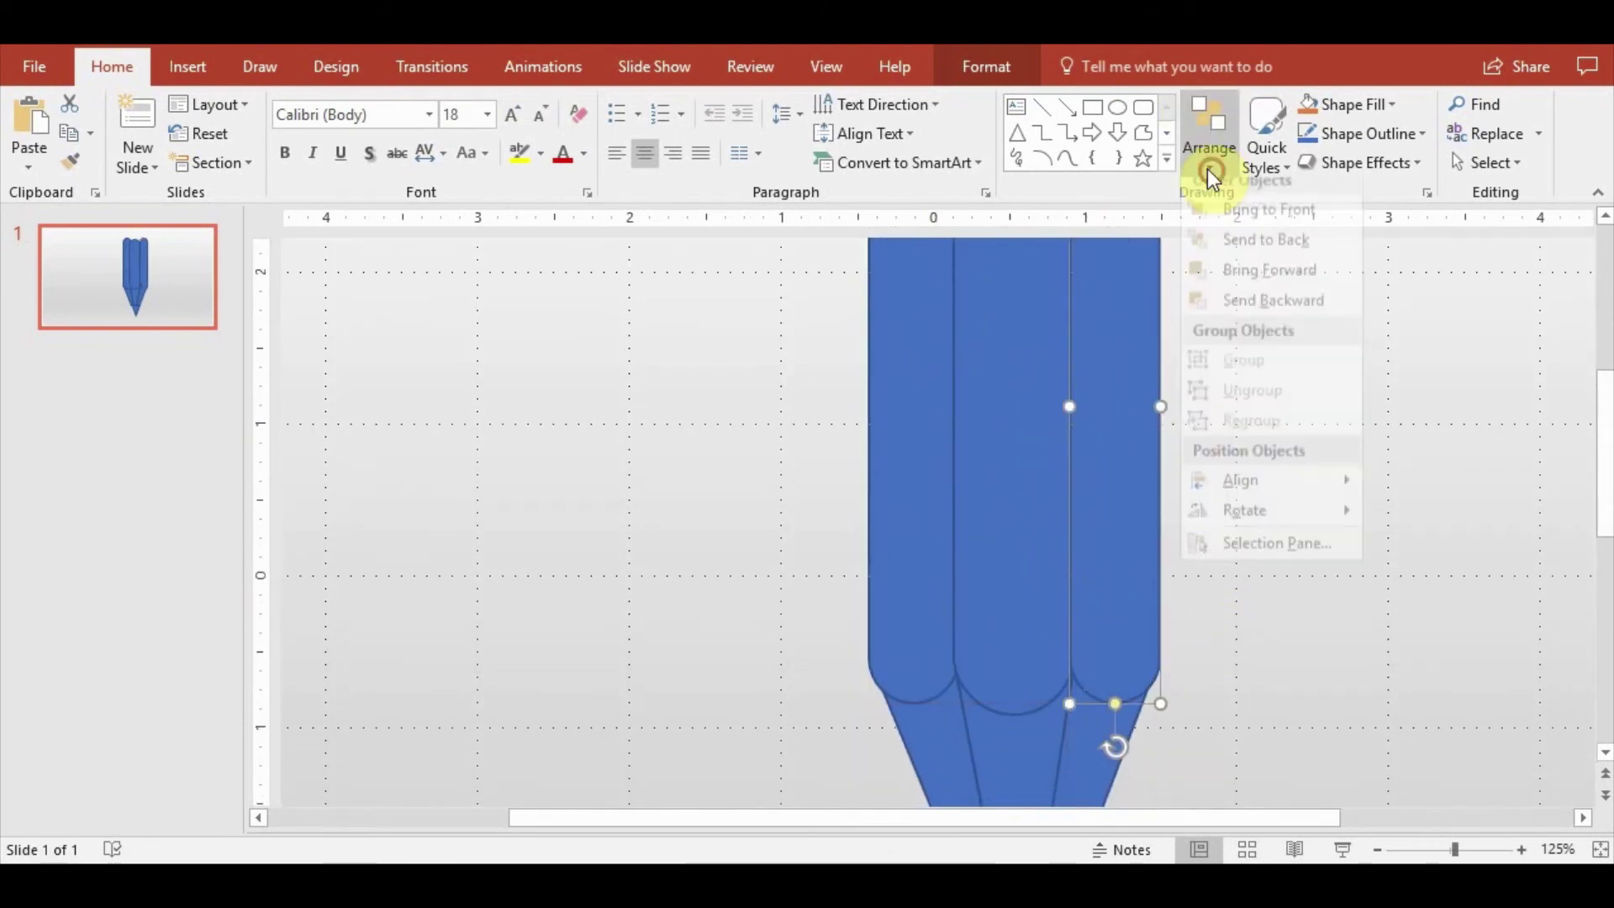
left_click(1248, 254)
left_click(967, 61)
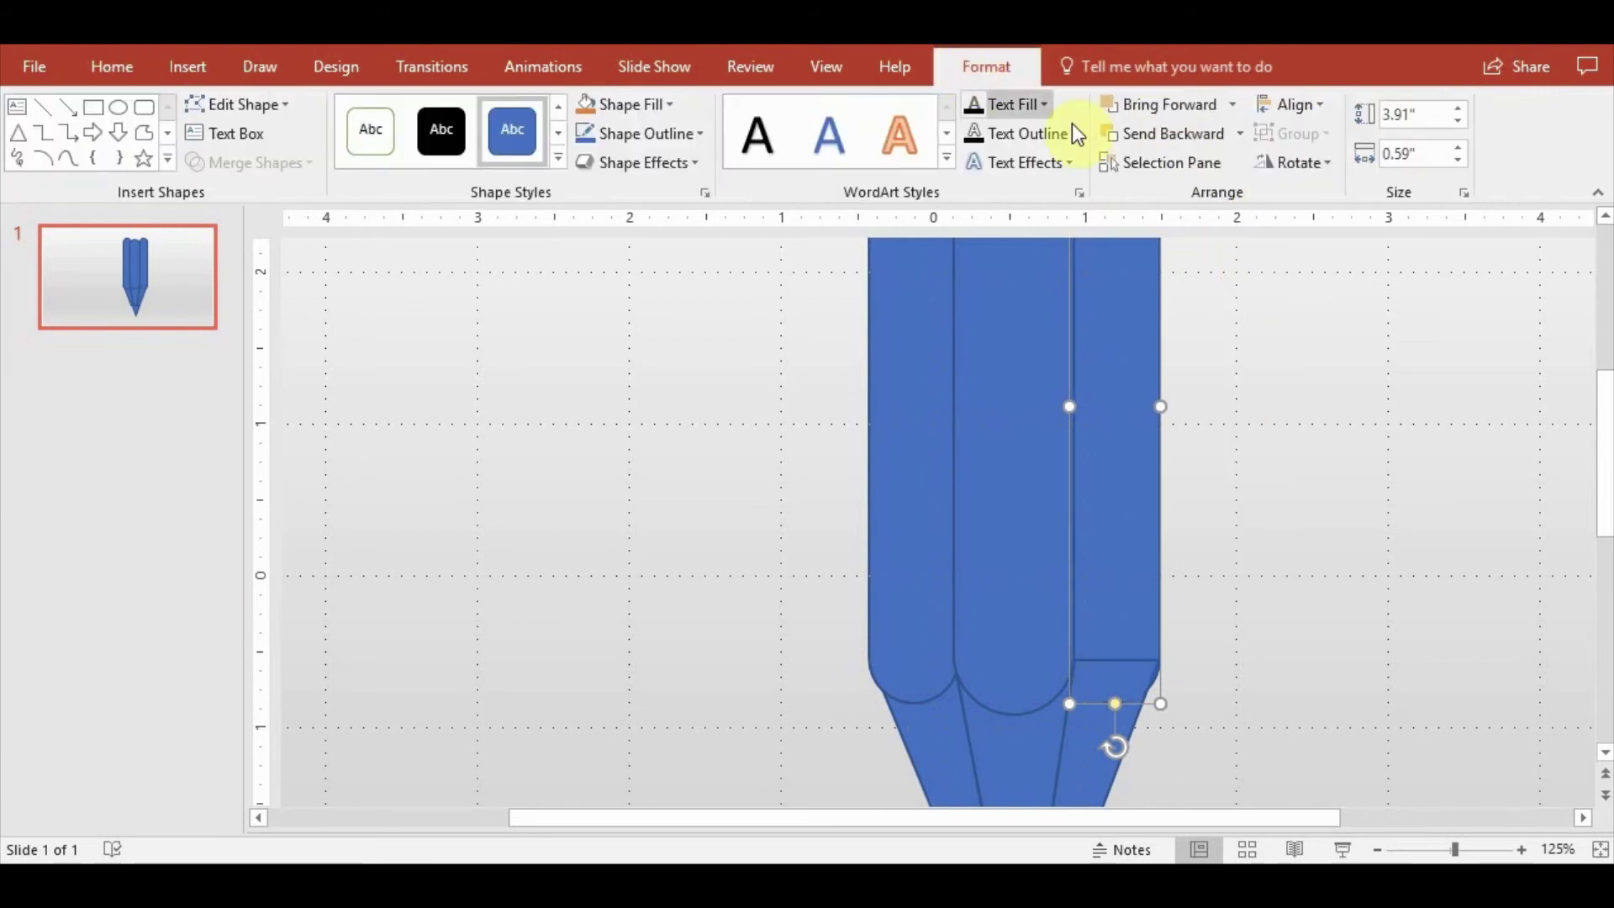
left_click(1167, 108)
left_click(1343, 625)
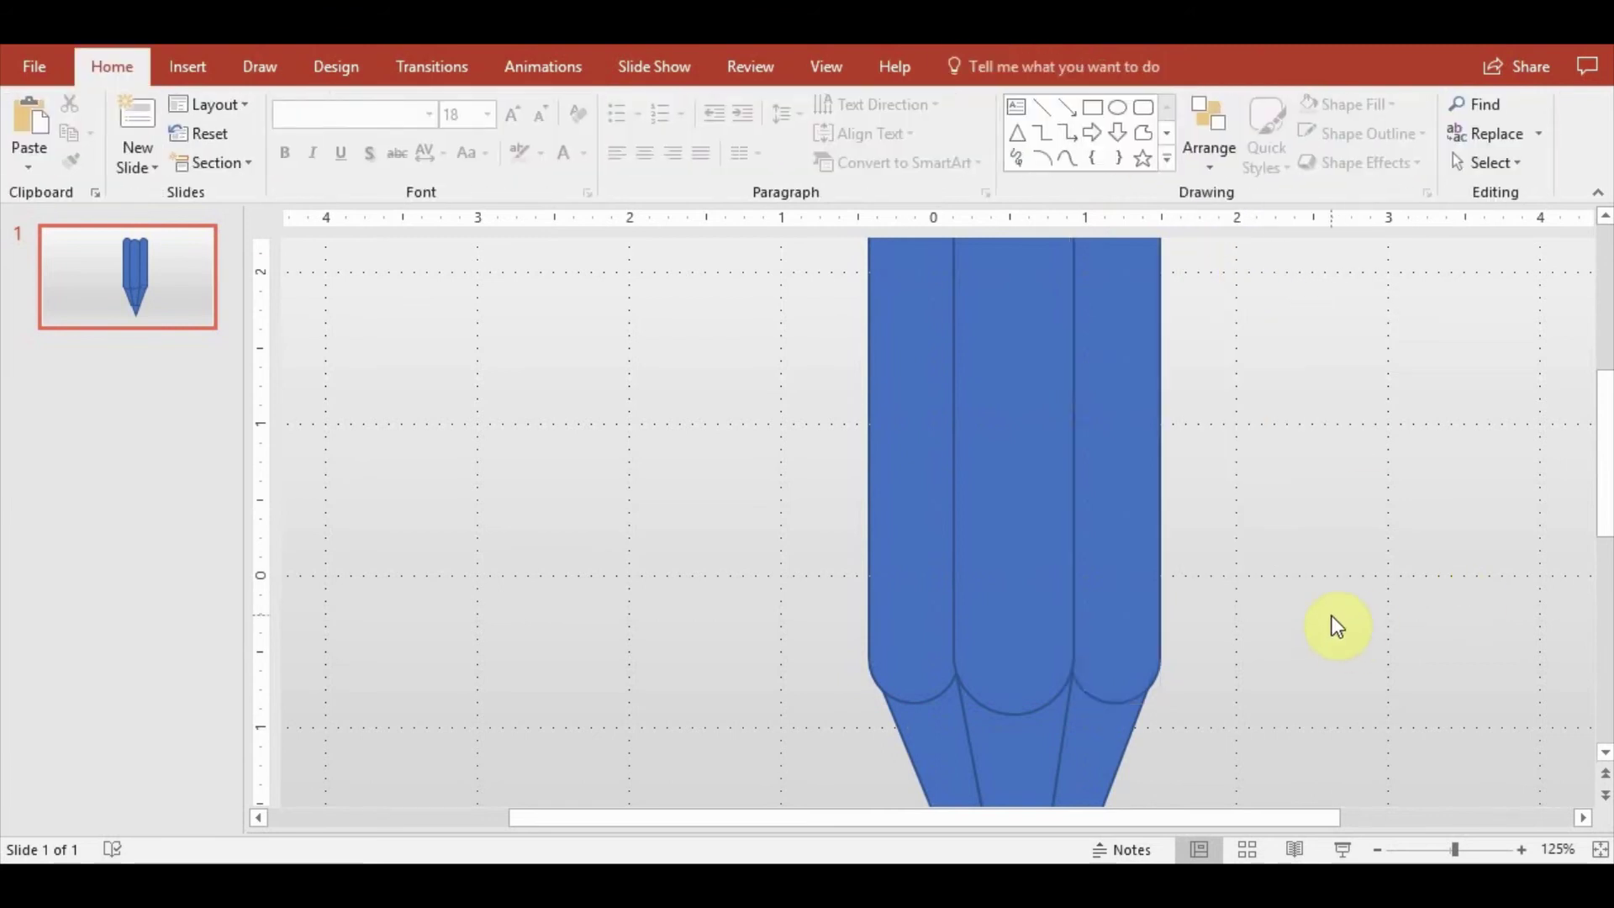
scroll(1337, 626, "down", 5)
Select the three tip pieces together and nudge them up twice to sit under the body
scroll(1056, 556, "up", 5)
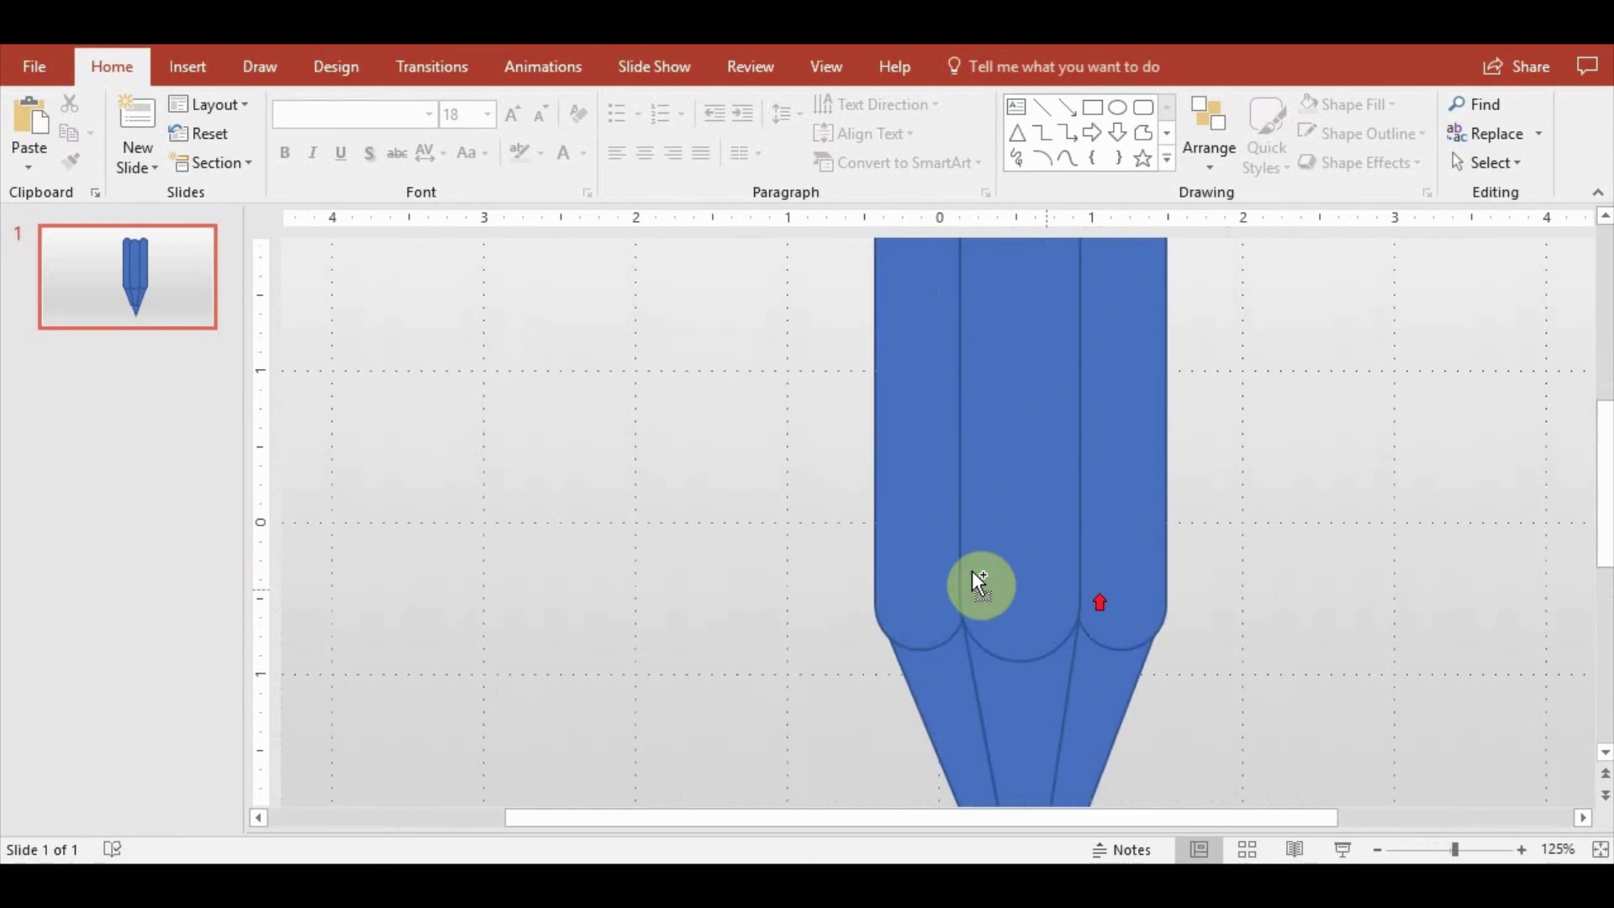
left_click(909, 535)
left_click_drag(906, 531, 908, 531)
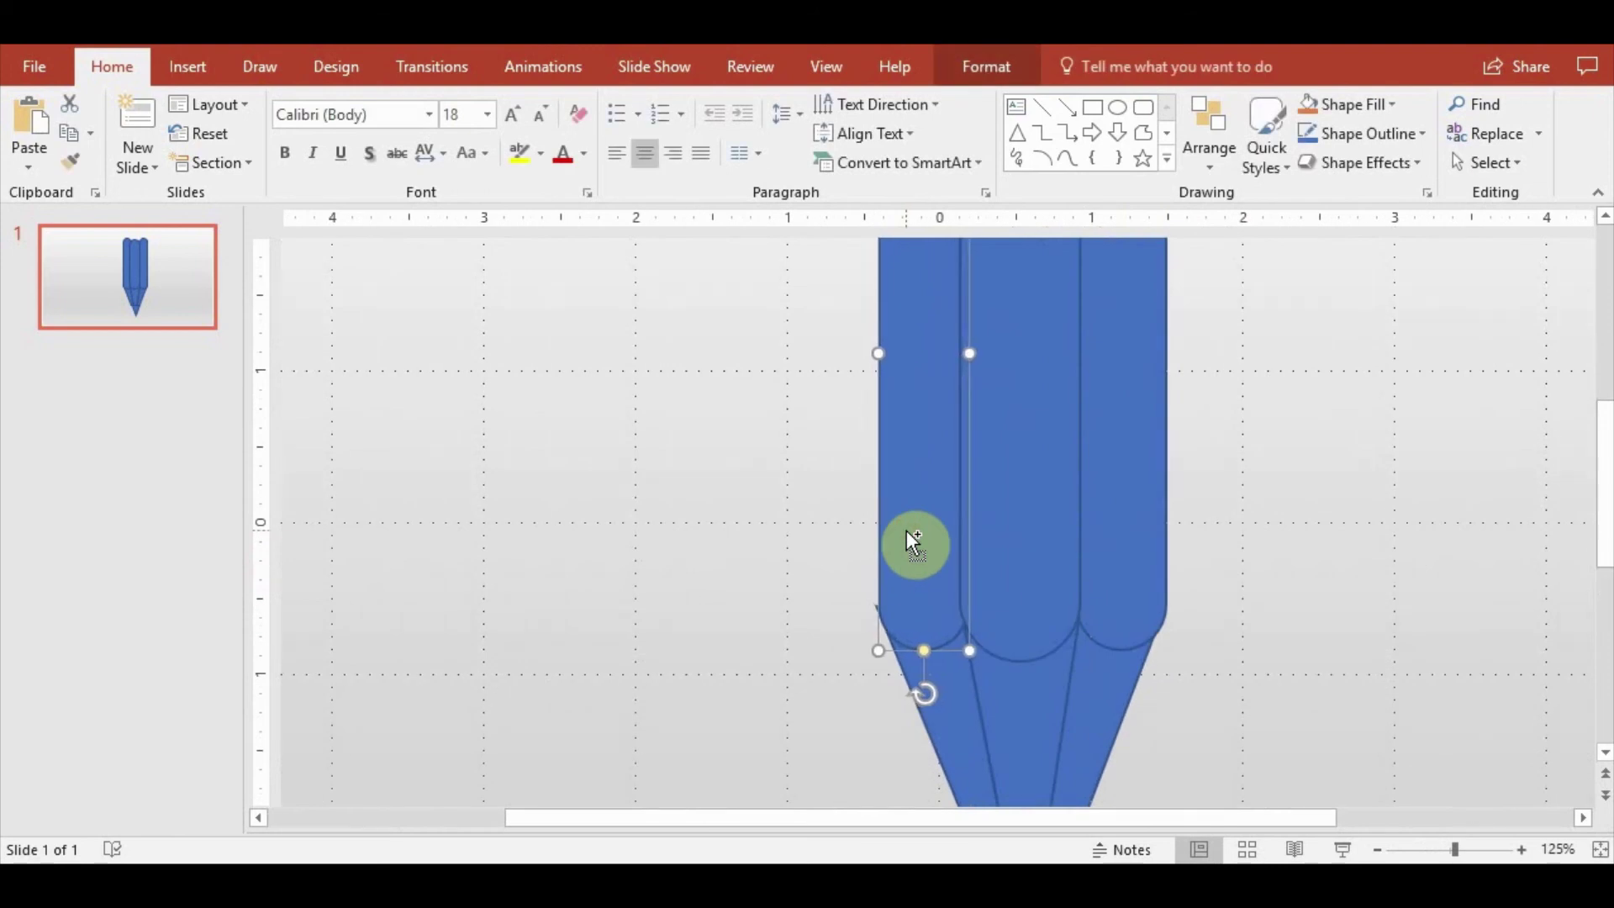
left_click(1121, 563)
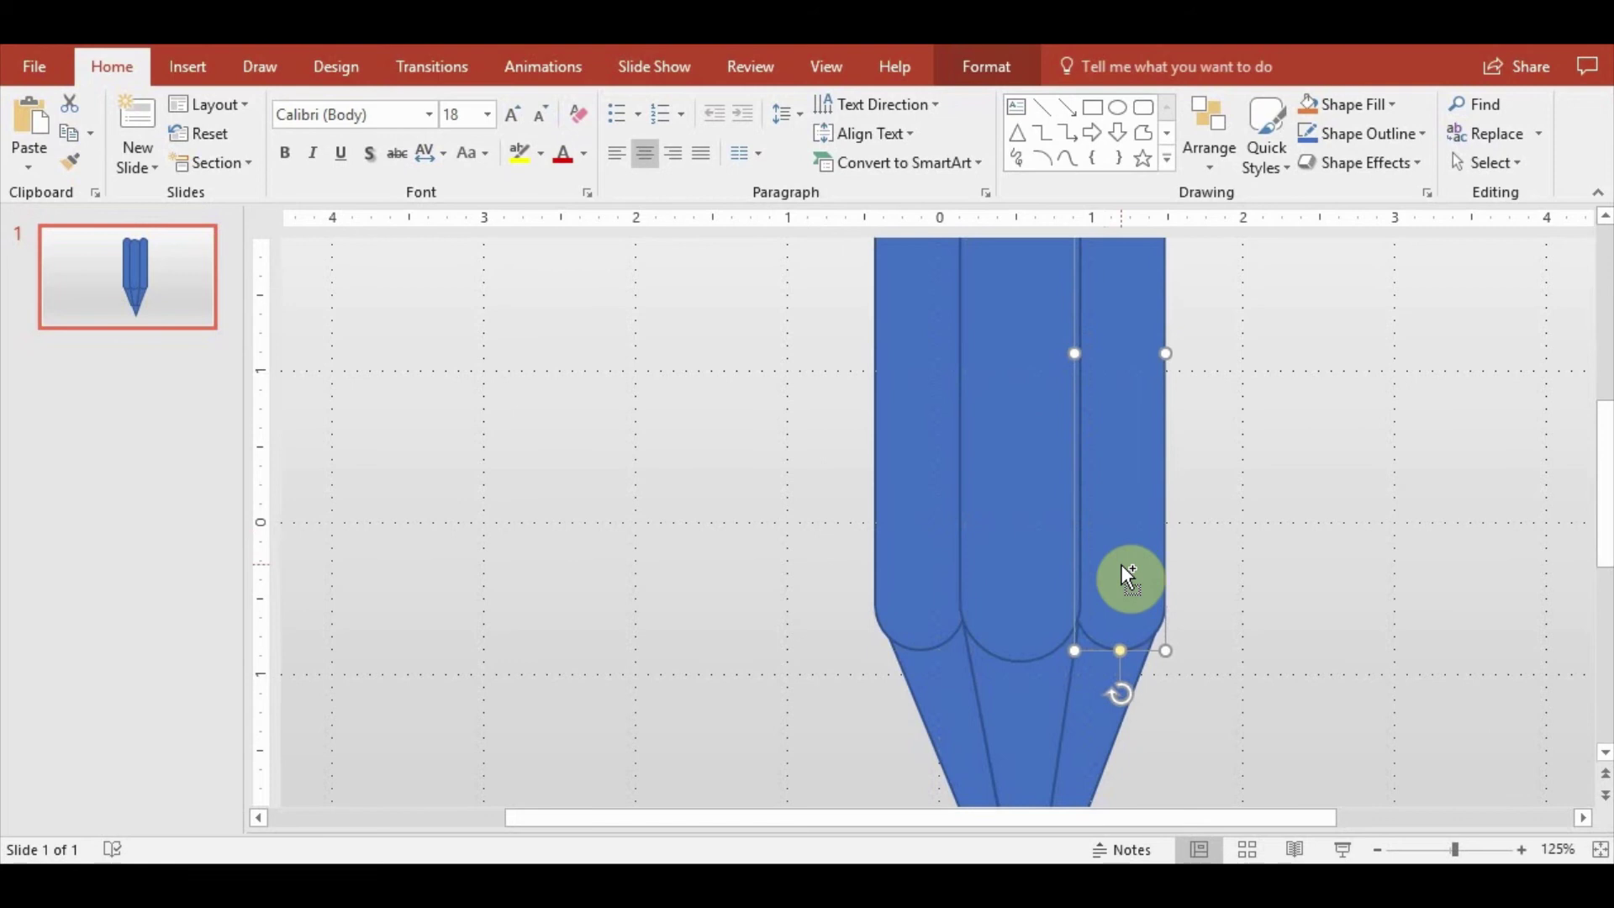
left_click(910, 555, "shift")
left_click(1043, 535, "shift")
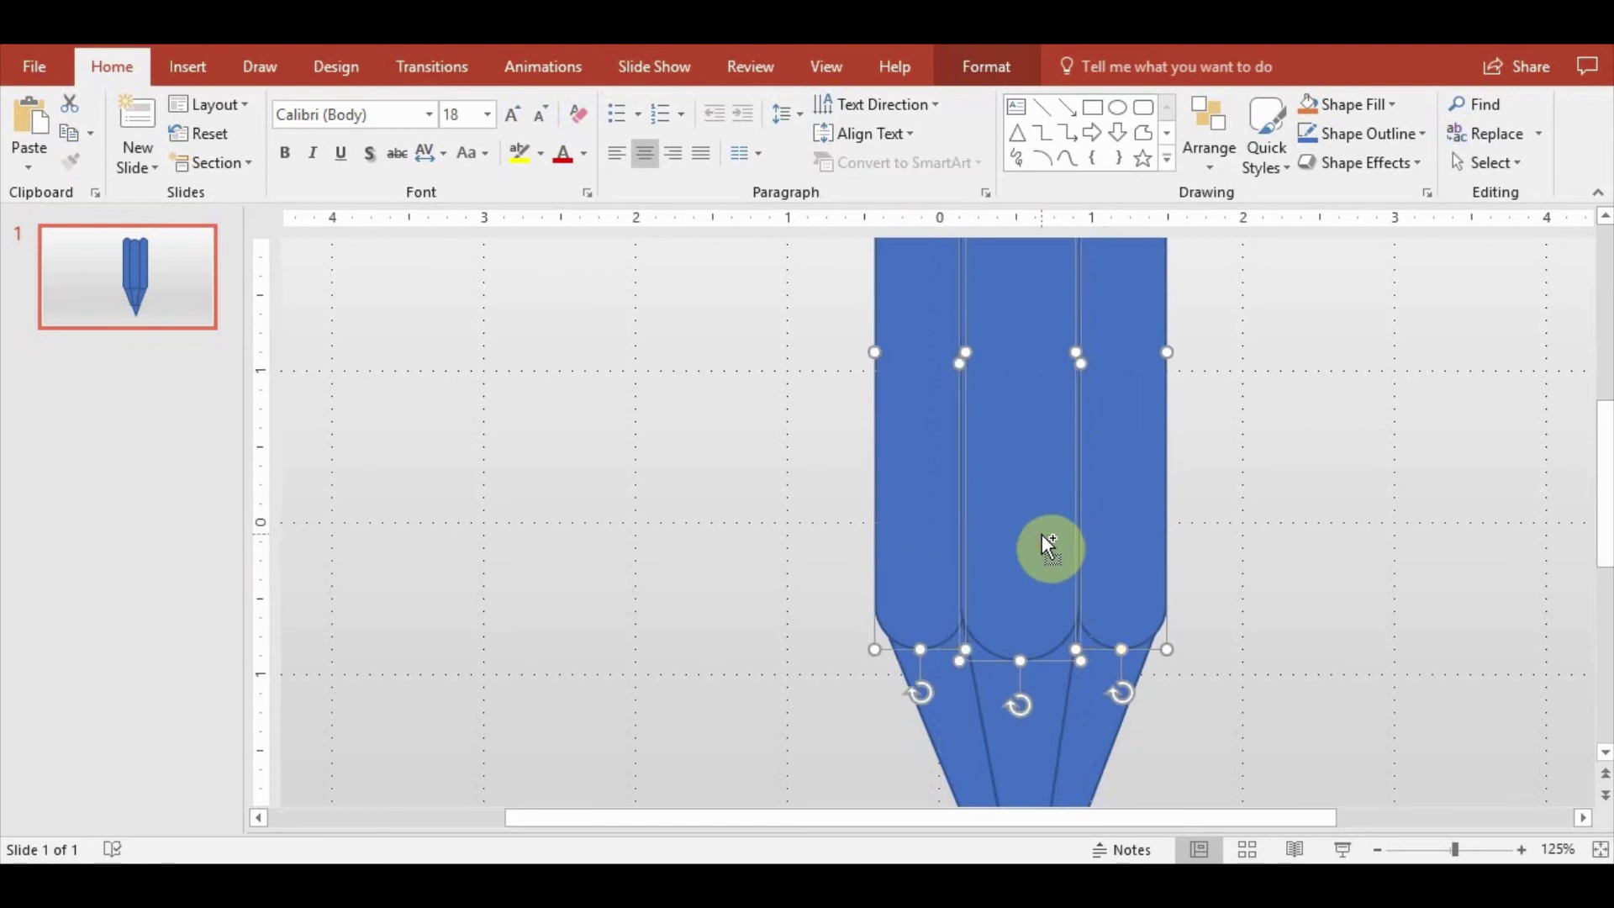
key("ctrl+Up")
key("ctrl+Up")
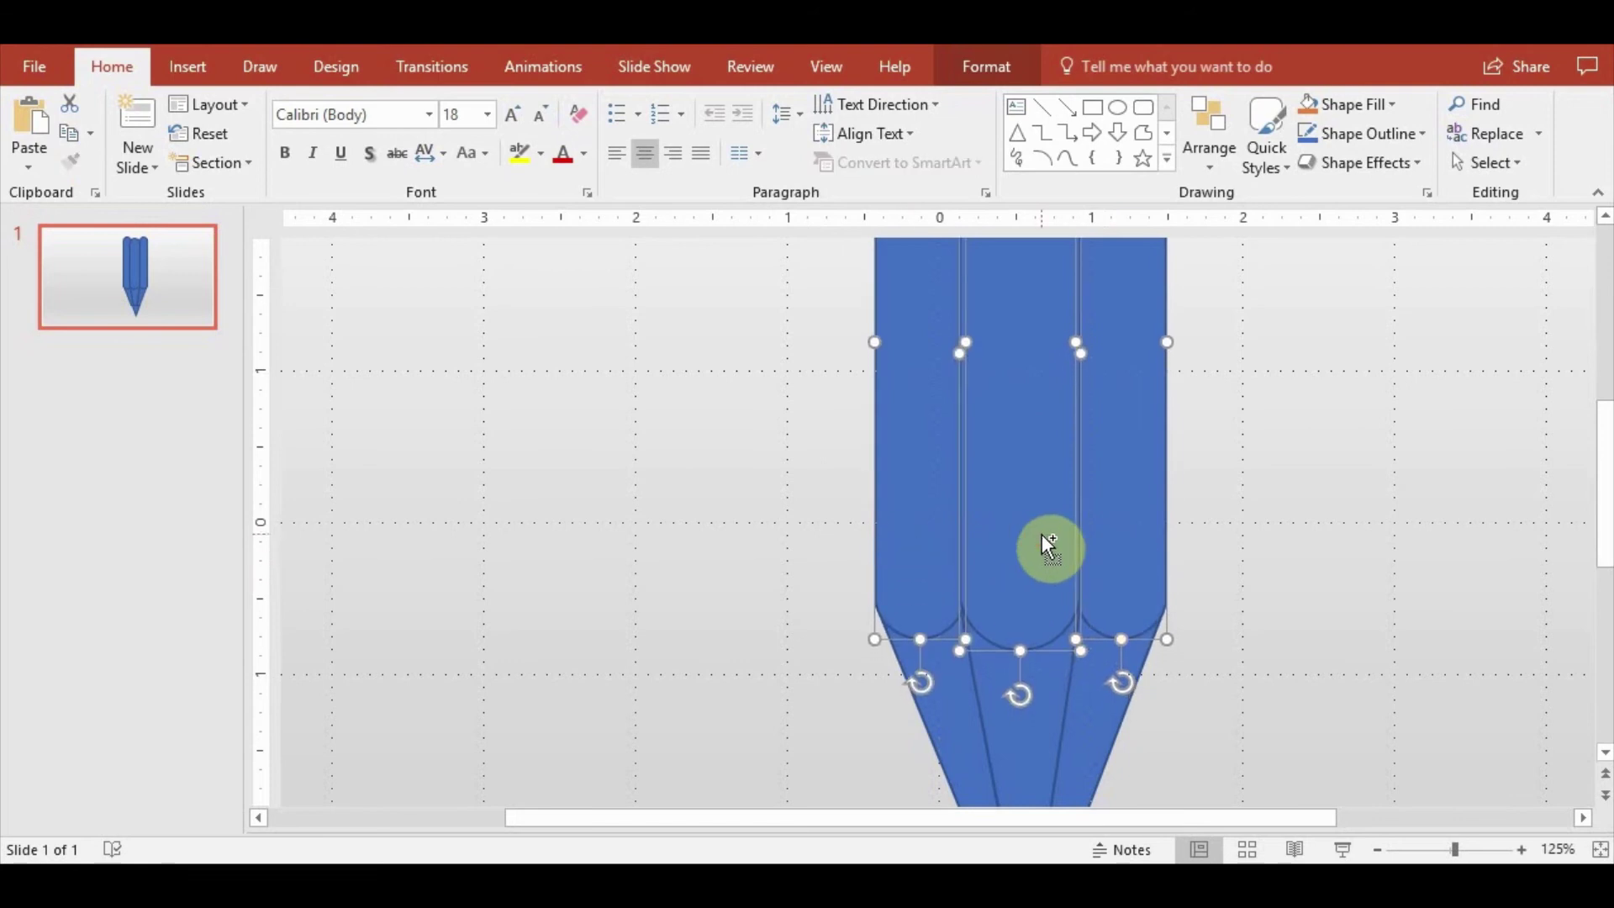
key("ctrl+Up")
key("ctrl+Up")
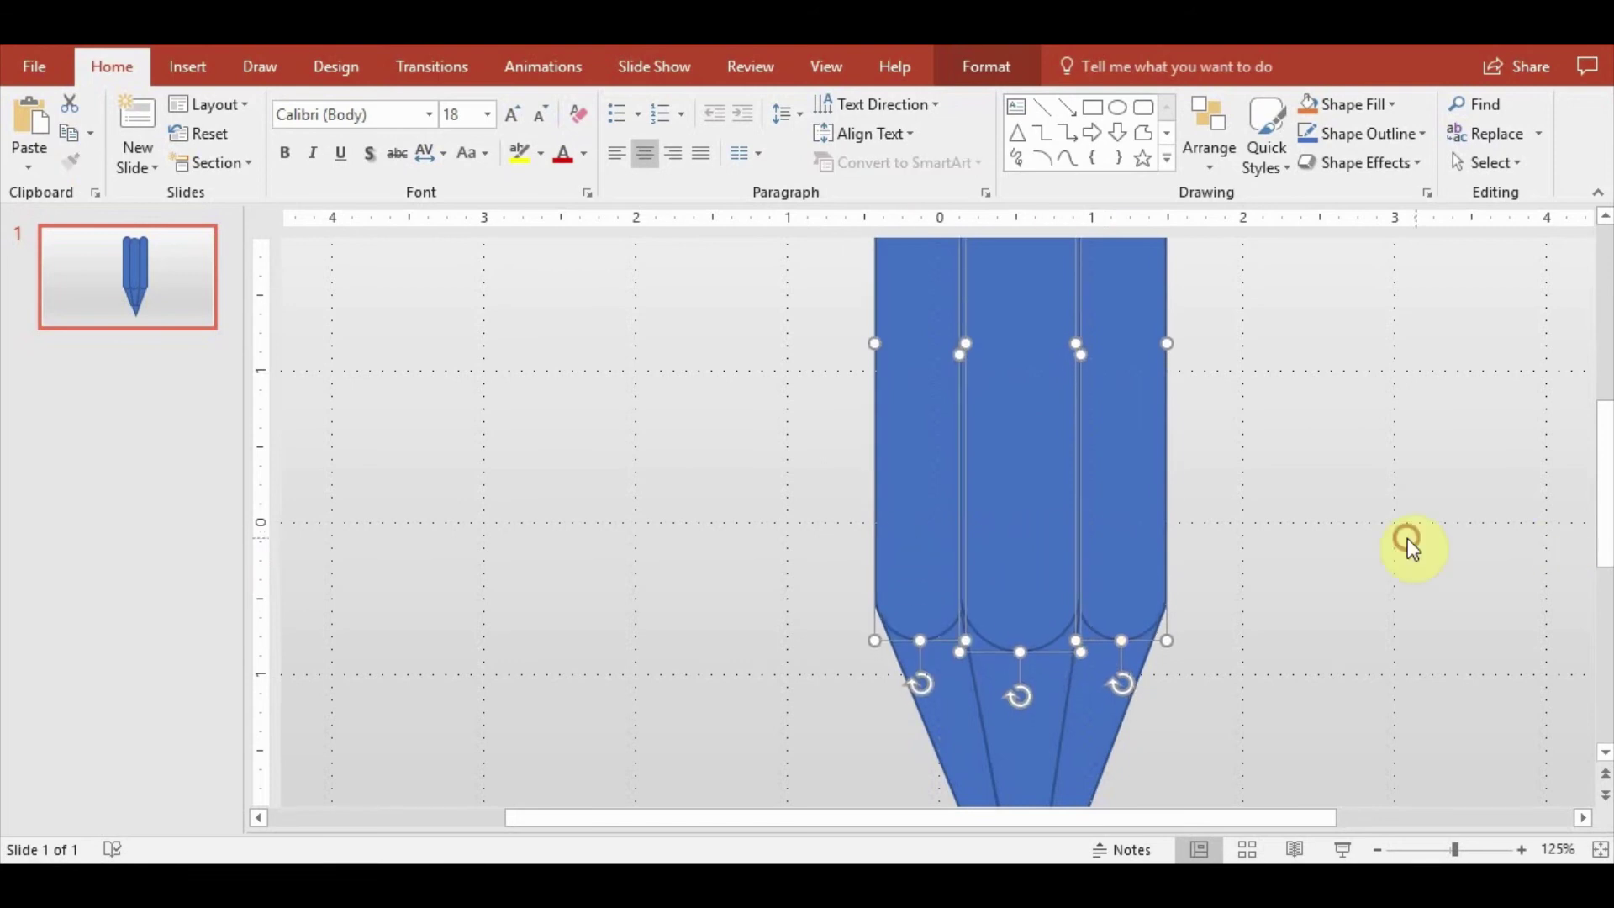
left_click(1405, 539)
scroll(1272, 481, "down", 5)
scroll(1273, 482, "down", 1)
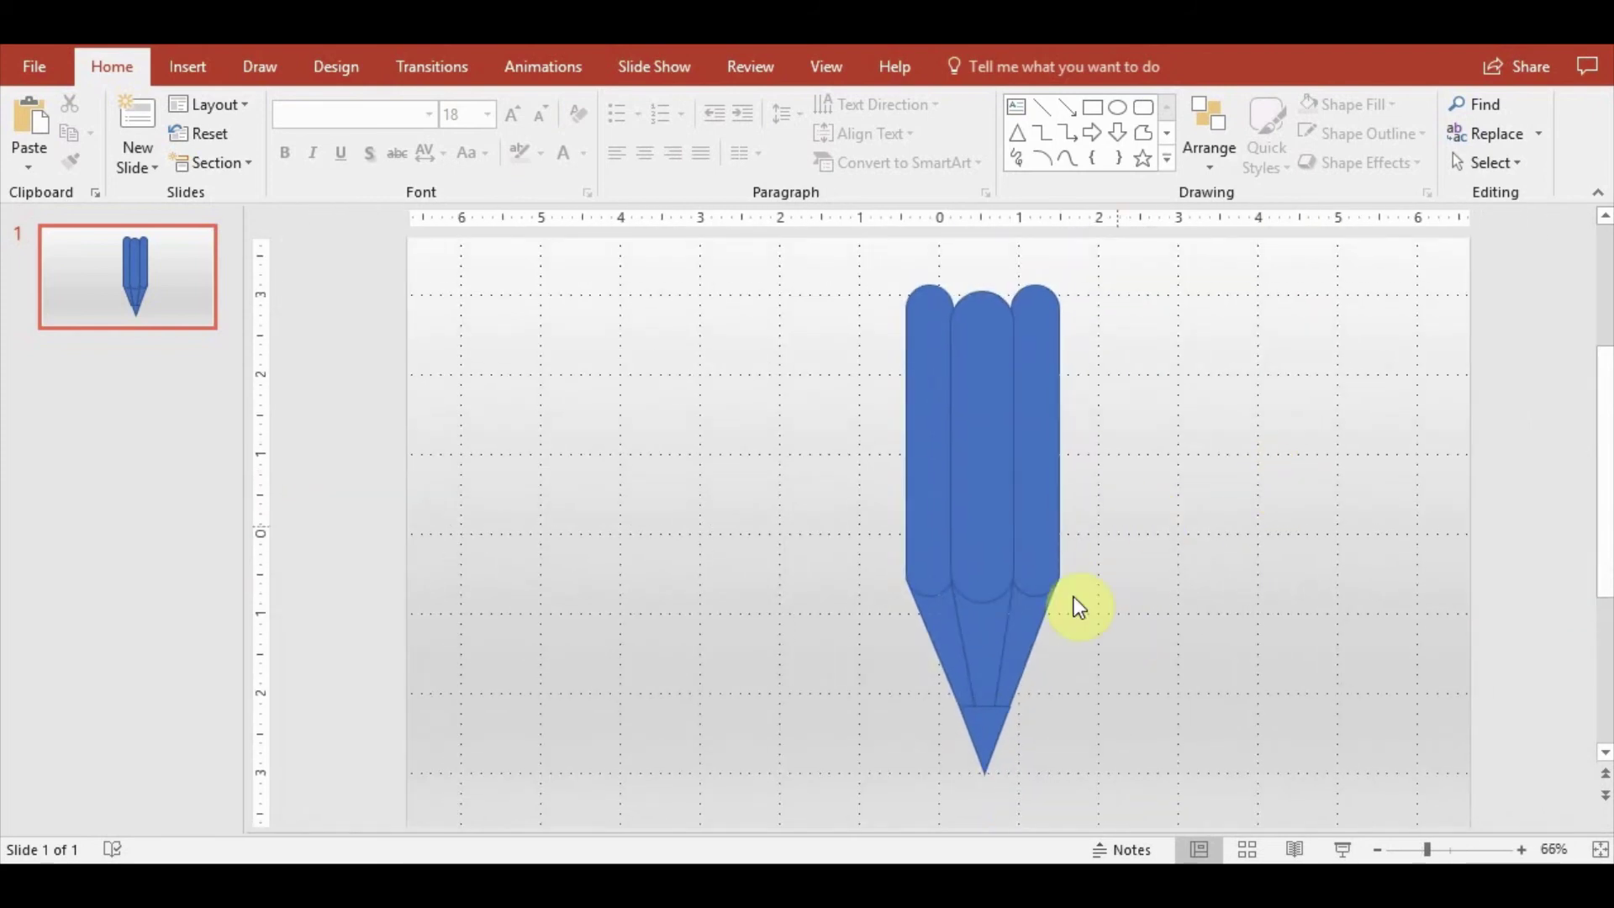
Select every shape on the slide and set Shape Outline to No Outline
left_click_drag(1122, 648, 711, 305)
key("ctrl+a")
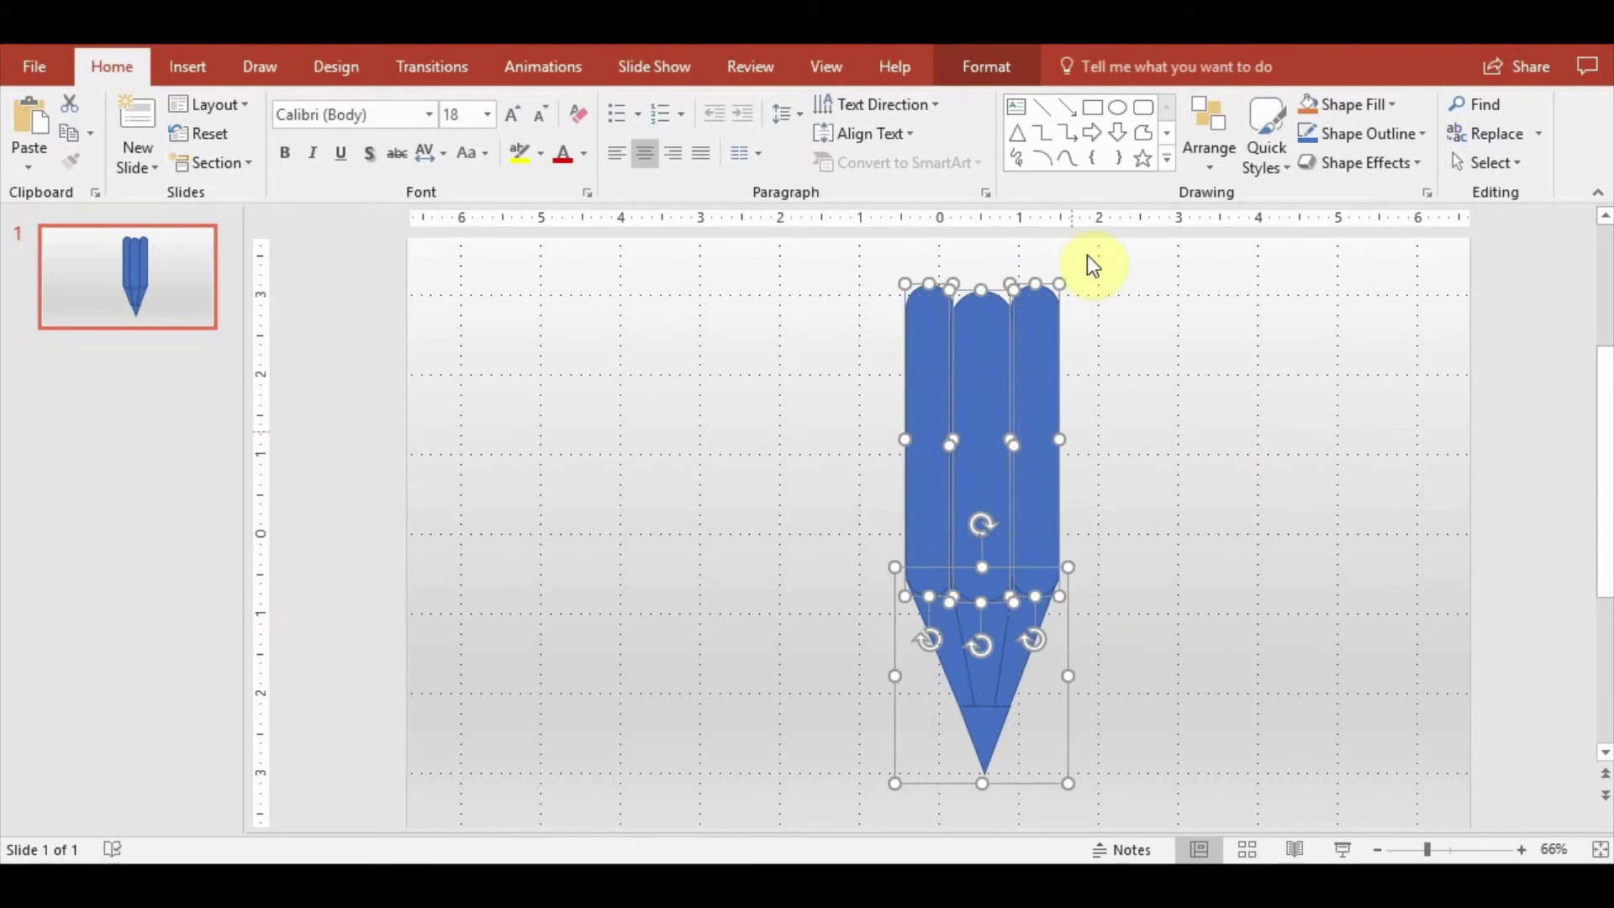
left_click(1209, 138)
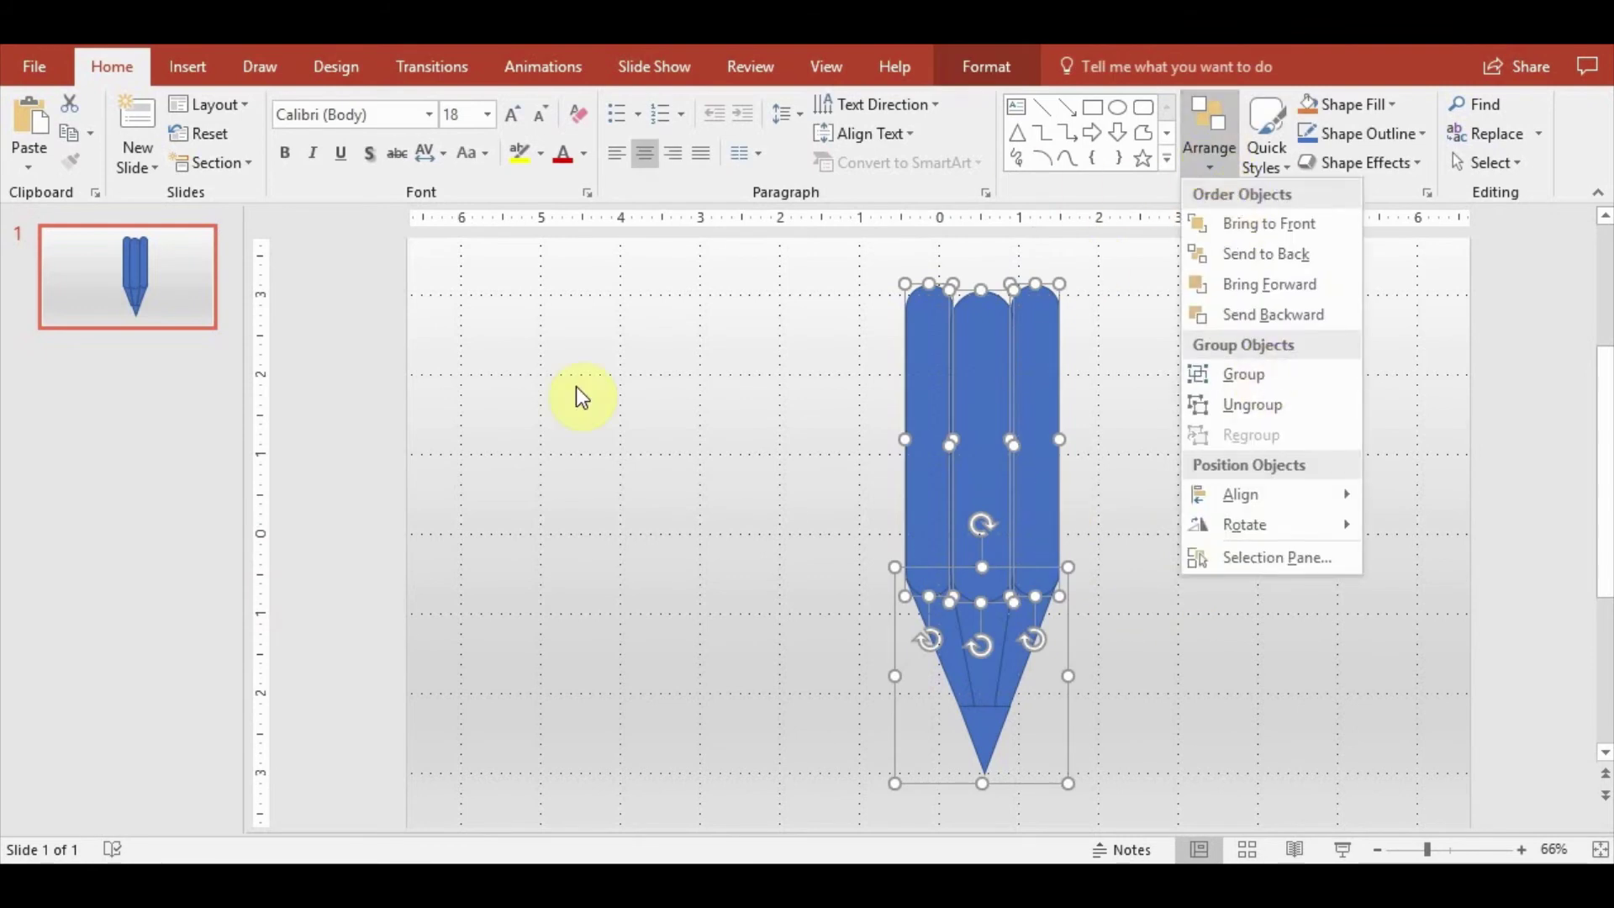
left_click(563, 361)
left_click(986, 67)
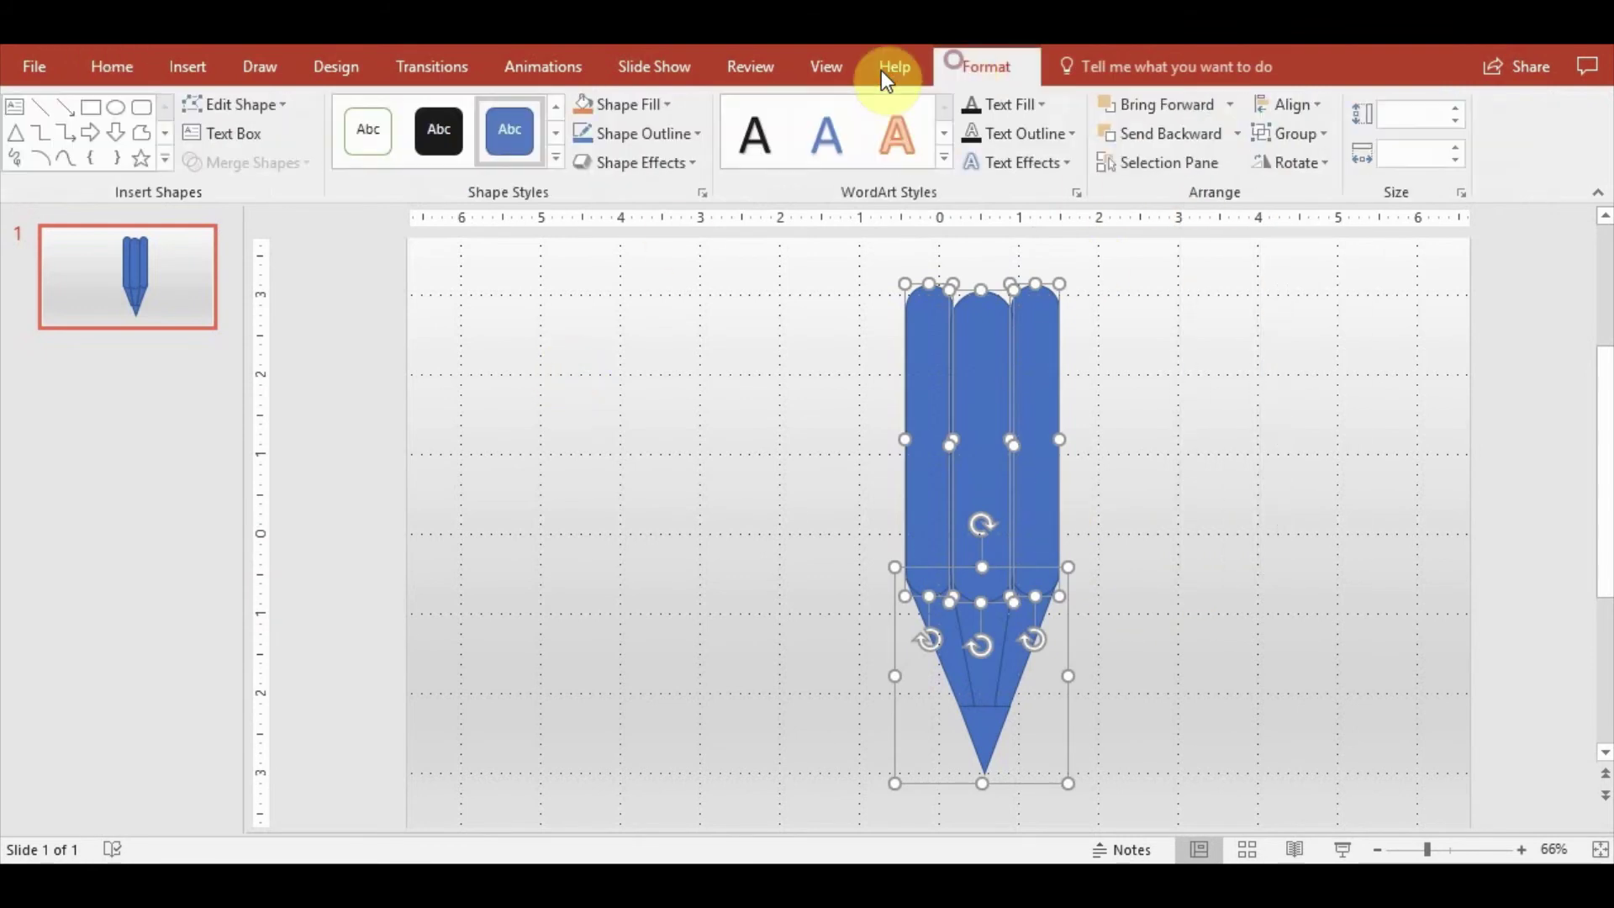
left_click(678, 133)
left_click(654, 353)
left_click(1287, 726)
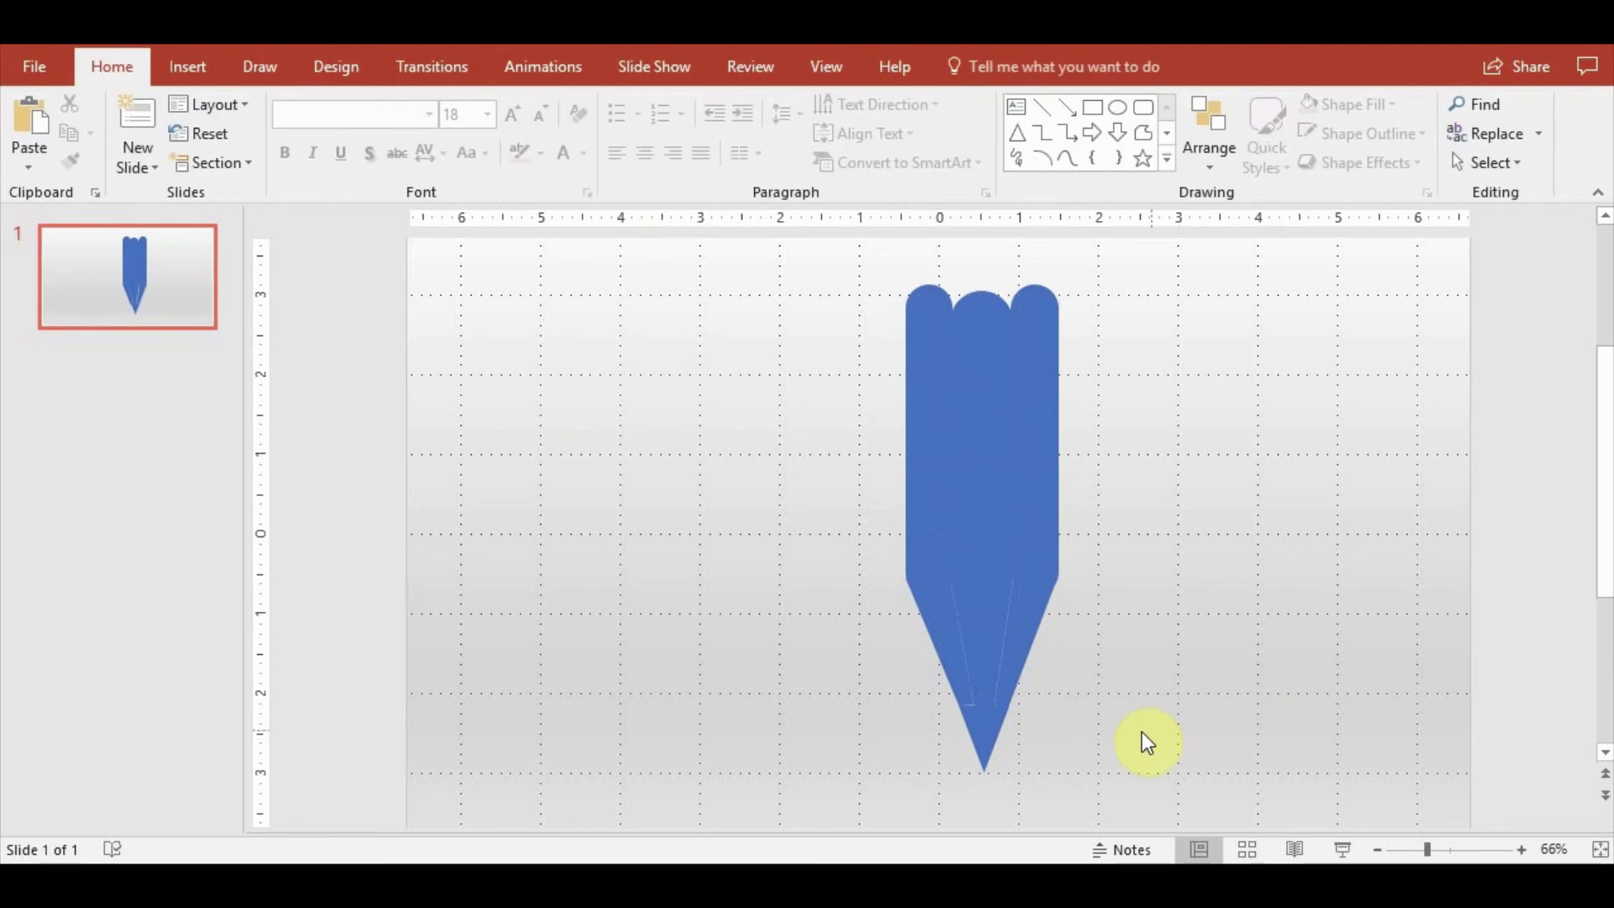
Click through the individual pencil pieces to pick them for grouping
scroll(1080, 724, "up", 3, "ctrl")
scroll(1052, 714, "up", 5, "ctrl")
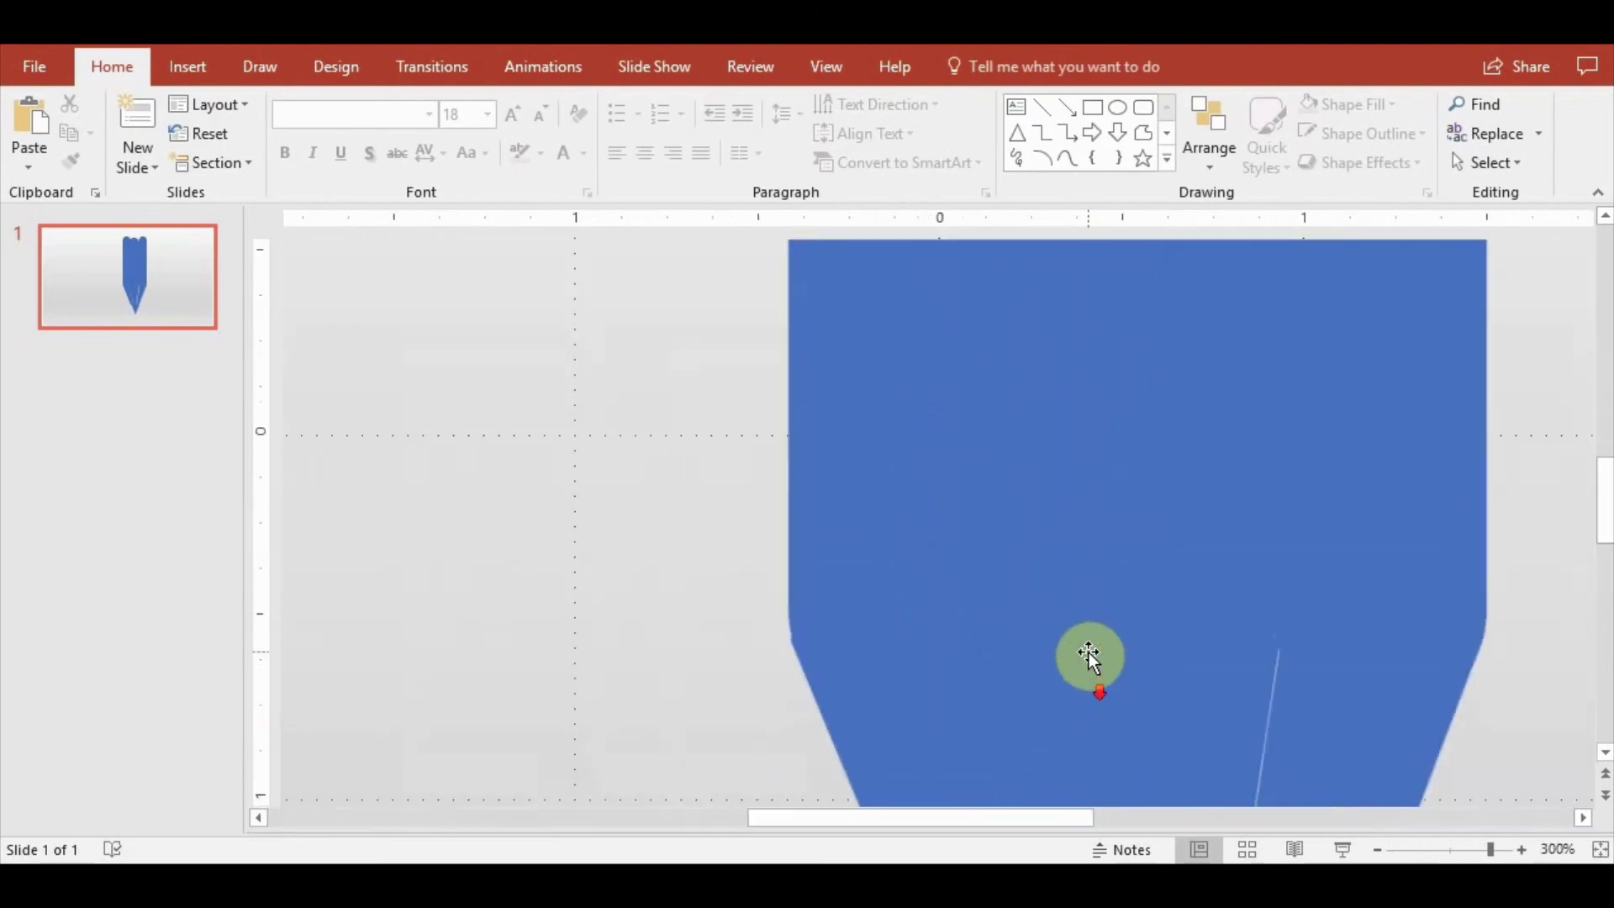
scroll(1088, 653, "down", 2)
scroll(1298, 703, "down", 3)
scroll(1298, 702, "down", 3)
left_click(1289, 633)
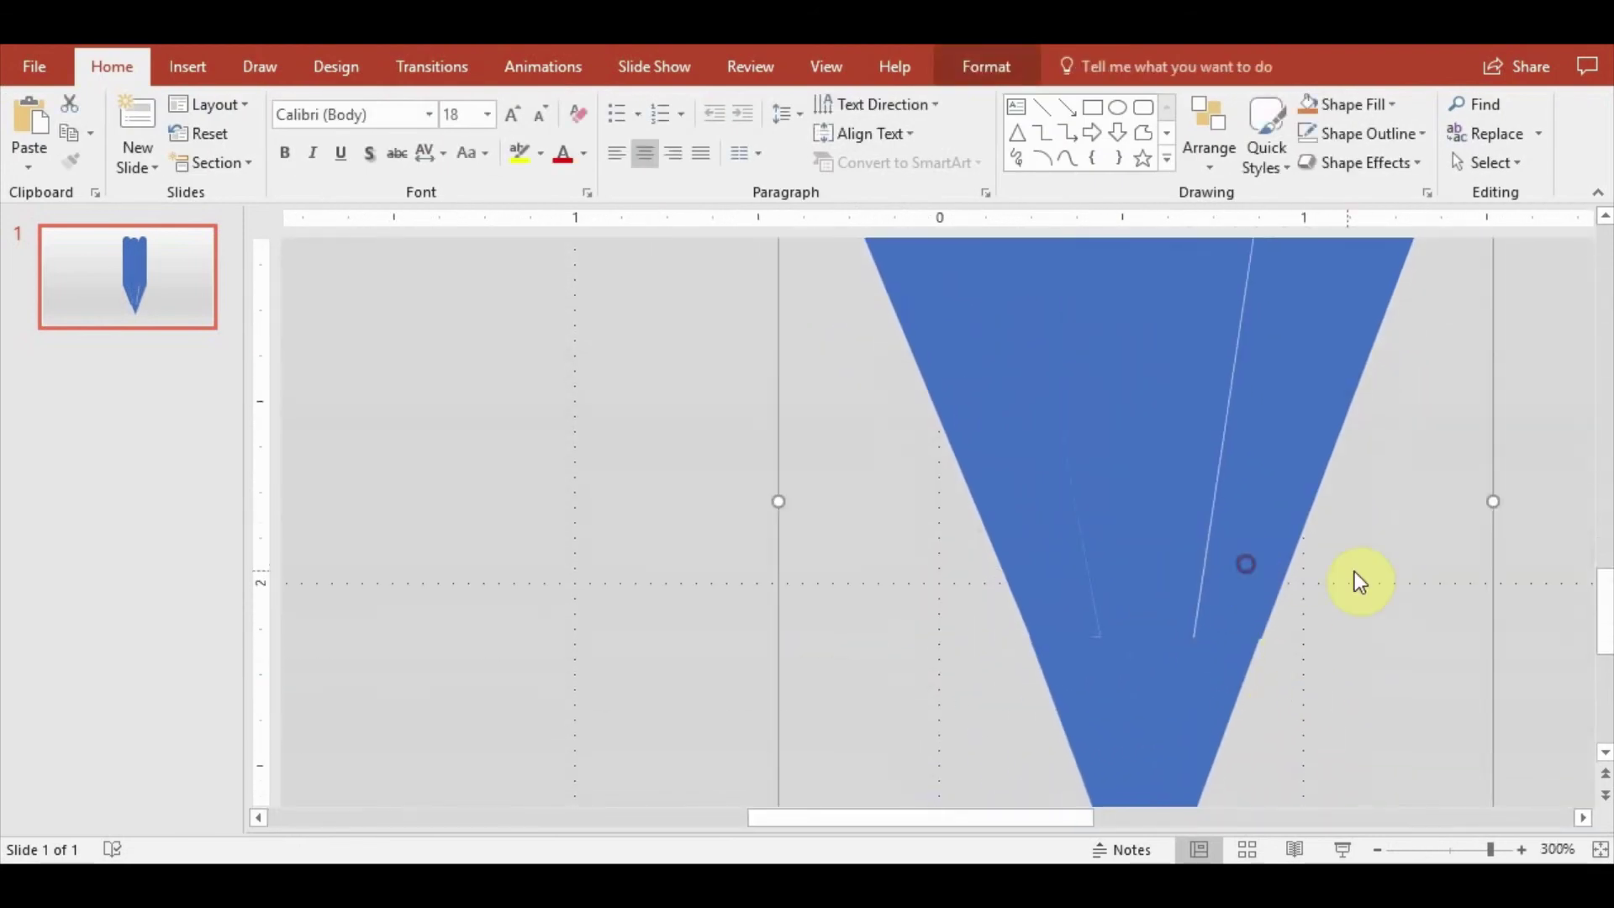
left_click(1278, 551, "shift")
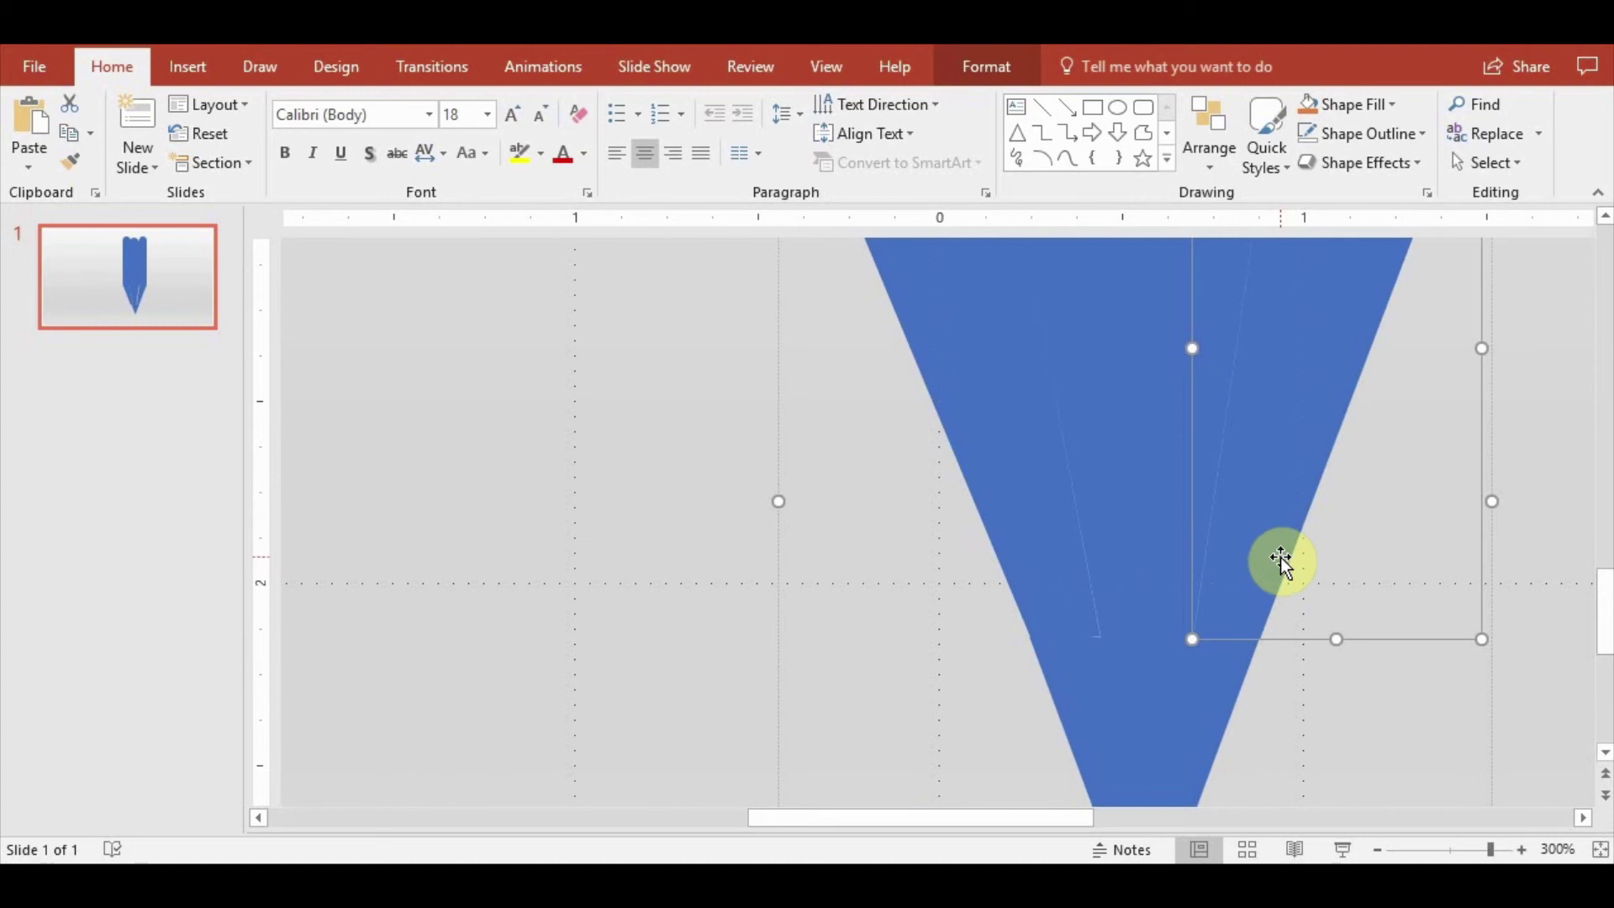
left_click(870, 658)
scroll(869, 659, "down", 5, "ctrl")
scroll(936, 685, "down", 3, "ctrl")
left_click(990, 469)
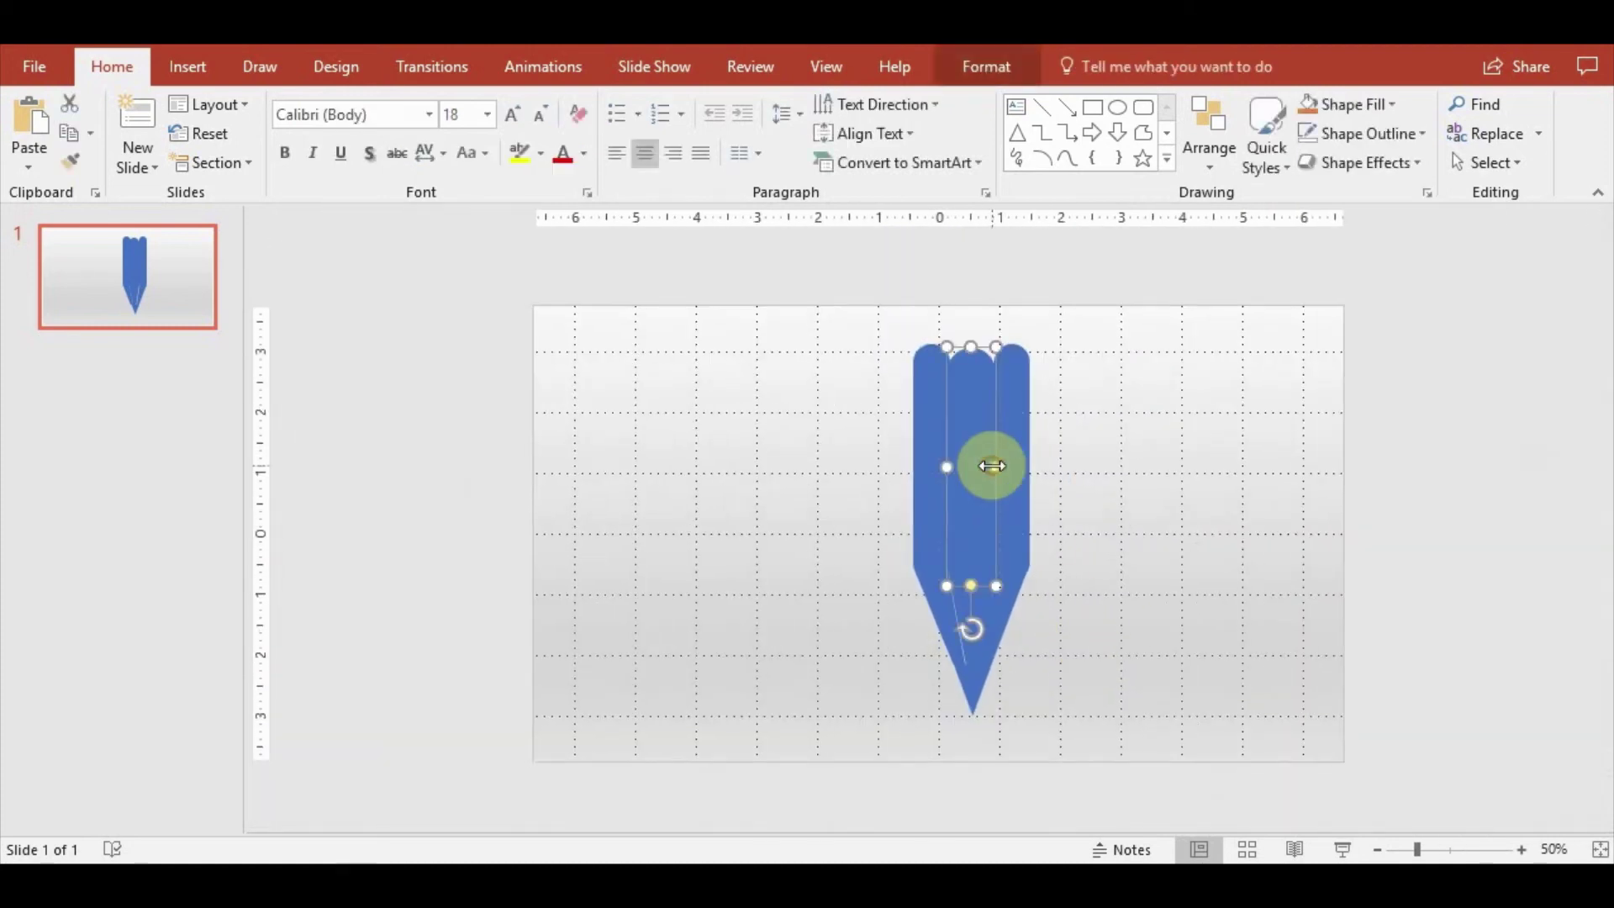
left_click(1105, 506)
left_click(915, 361)
left_click(884, 375)
Group all pencil pieces and shrink the group to a small pencil near the centre
key("ctrl+a")
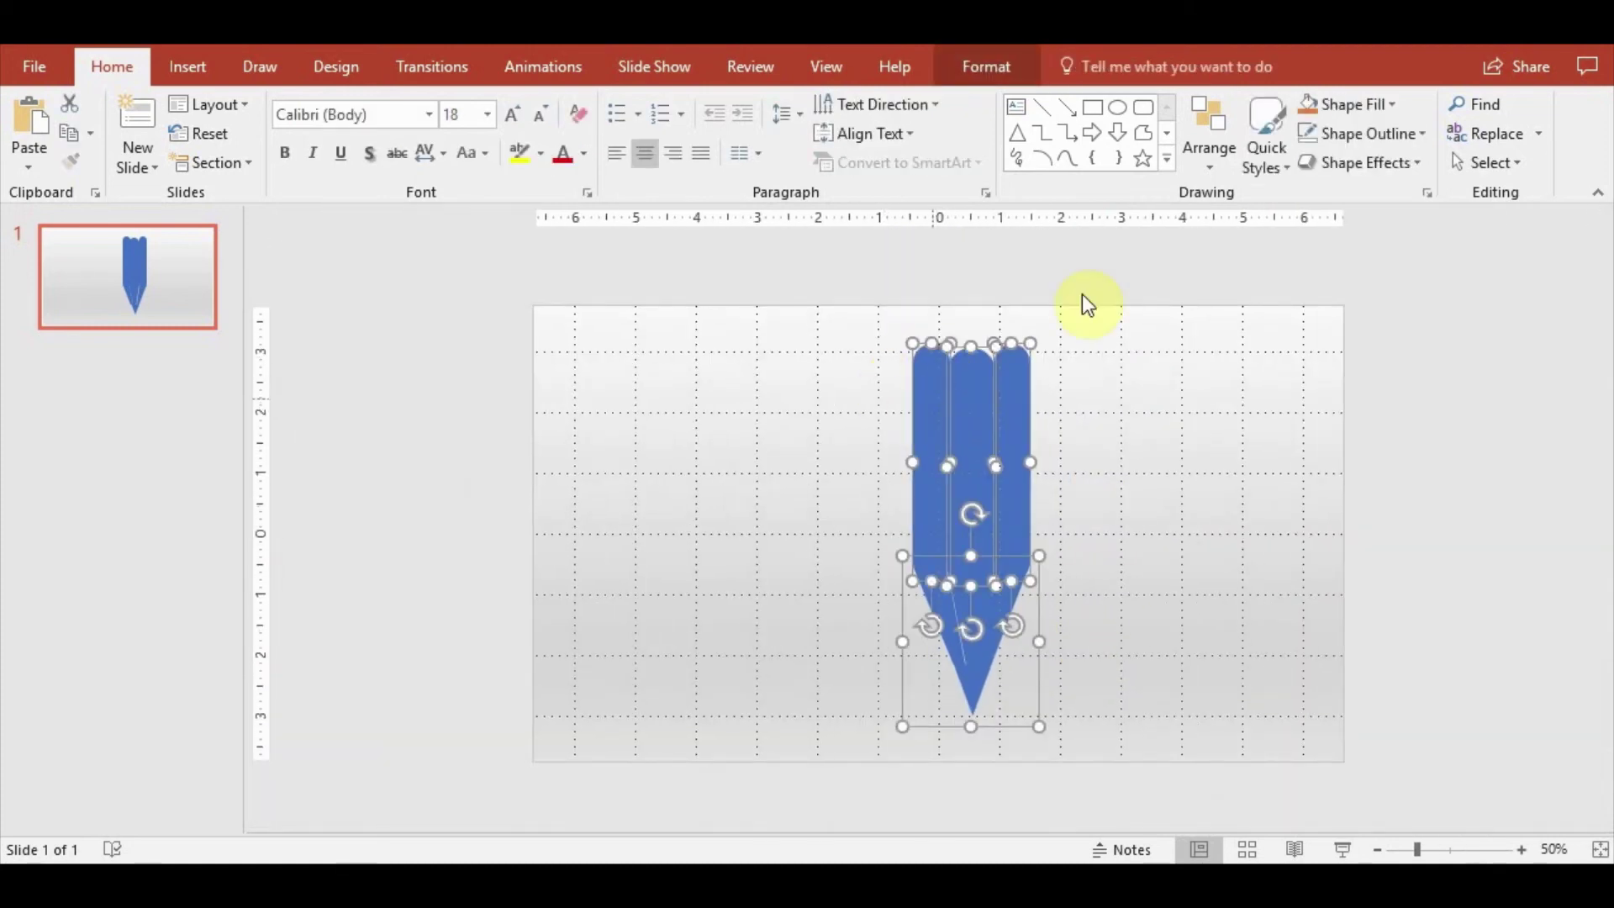
left_click(1217, 138)
left_click(1278, 374)
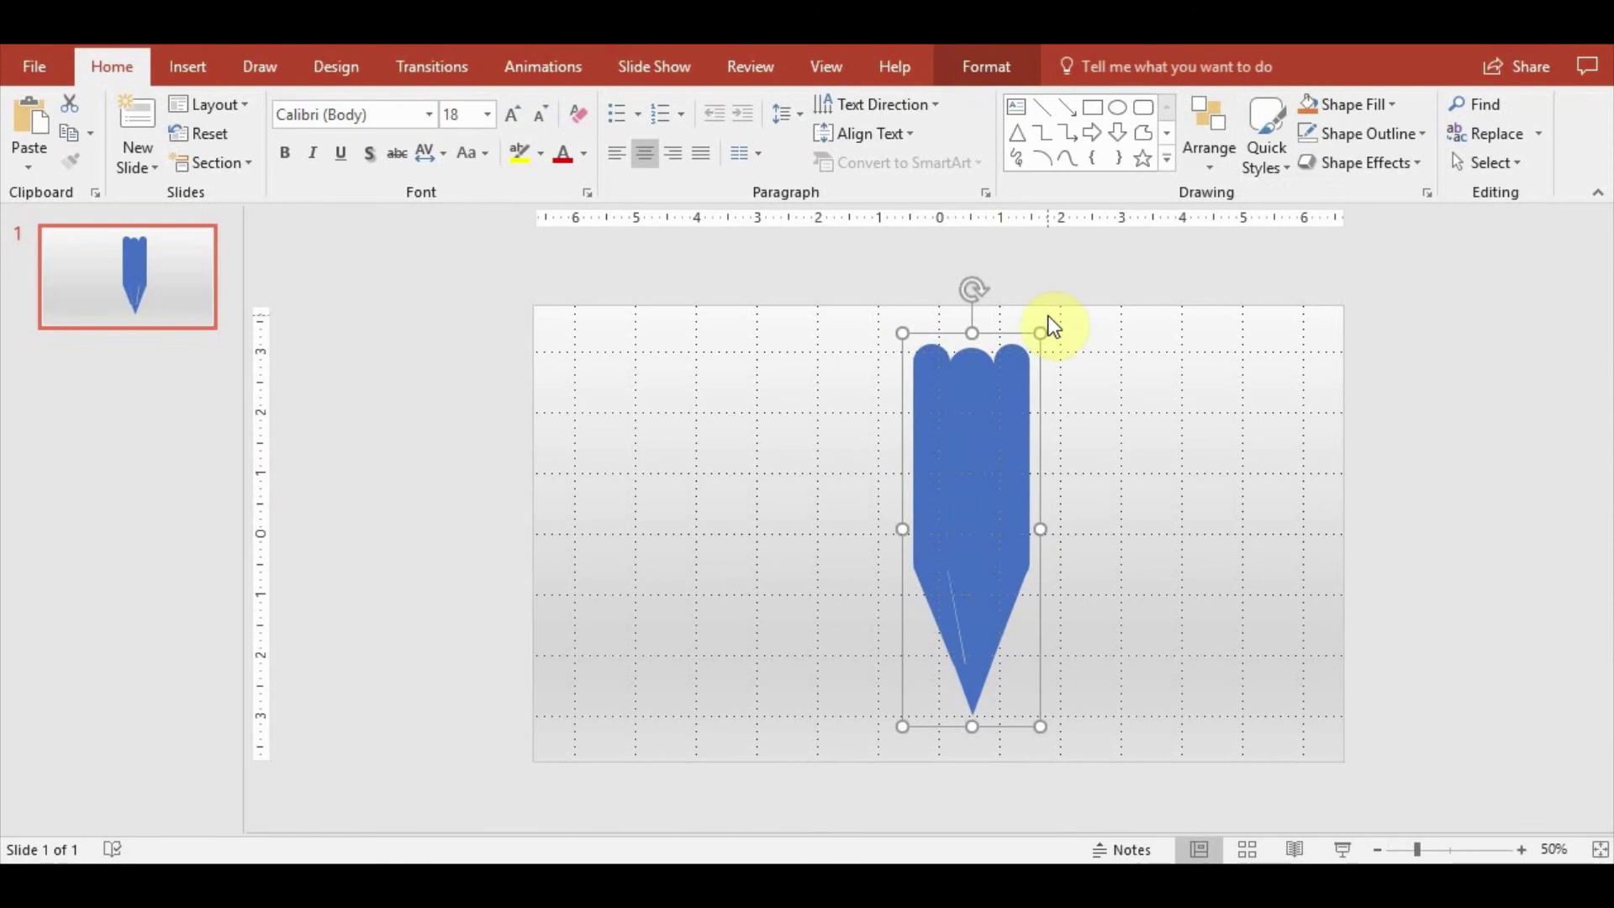
mouse_move(1012, 343)
left_mouse_down()
mouse_move(935, 586)
mouse_move(960, 598)
mouse_move(939, 599)
left_mouse_up()
Ungroup the small pencil back into separate pieces
left_click(1038, 622)
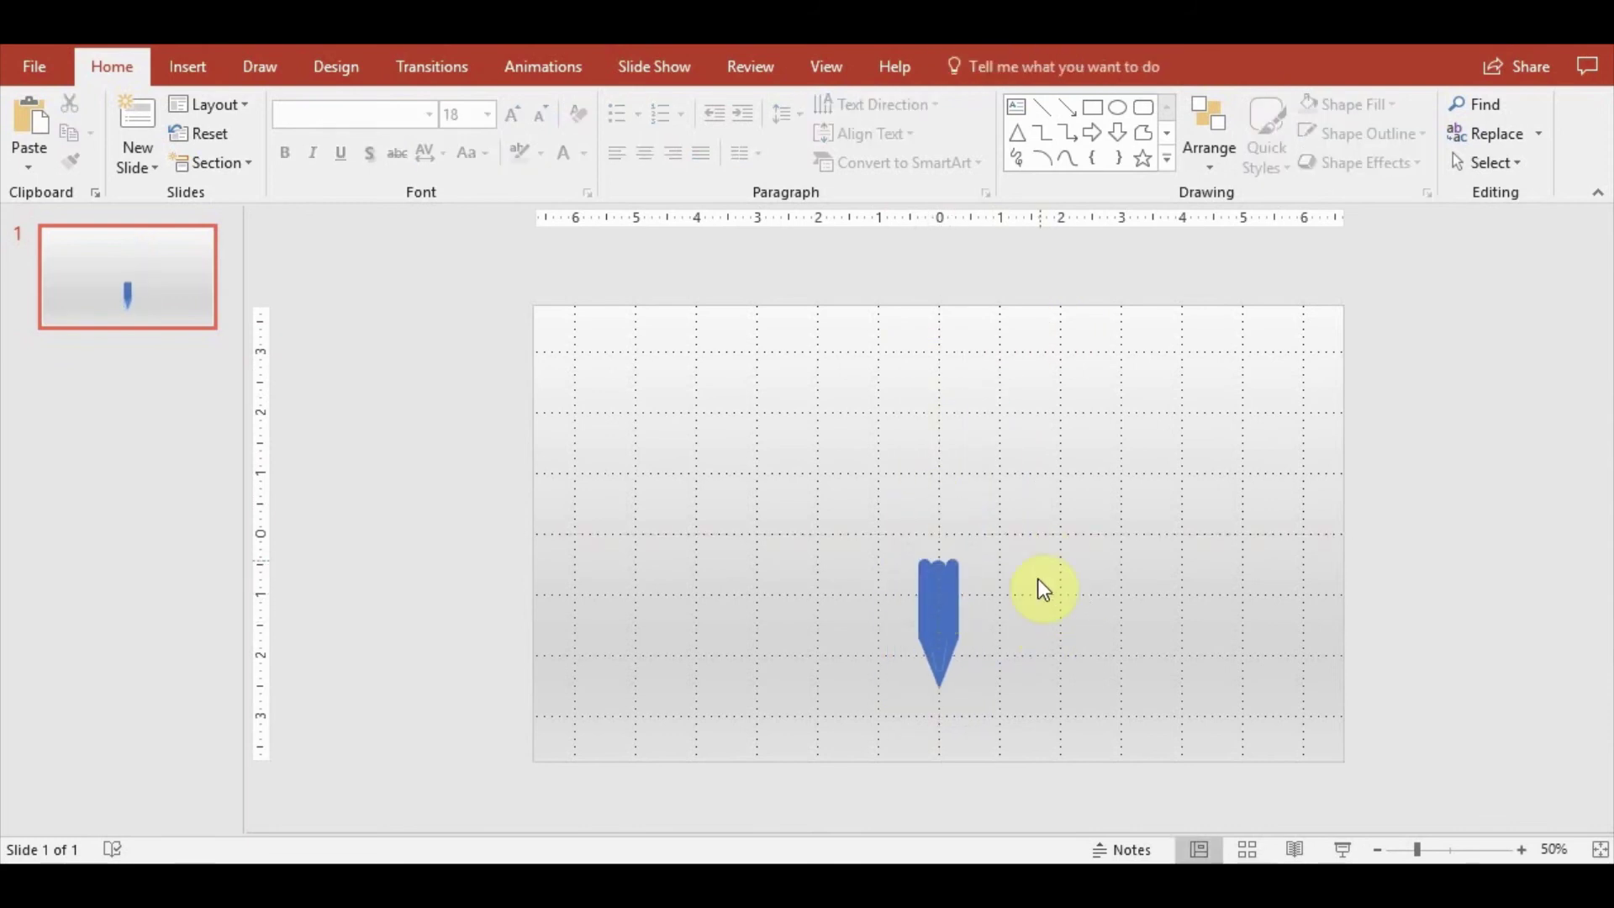
scroll(1037, 588, "up", 3)
scroll(1027, 602, "up", 2)
left_click(910, 643)
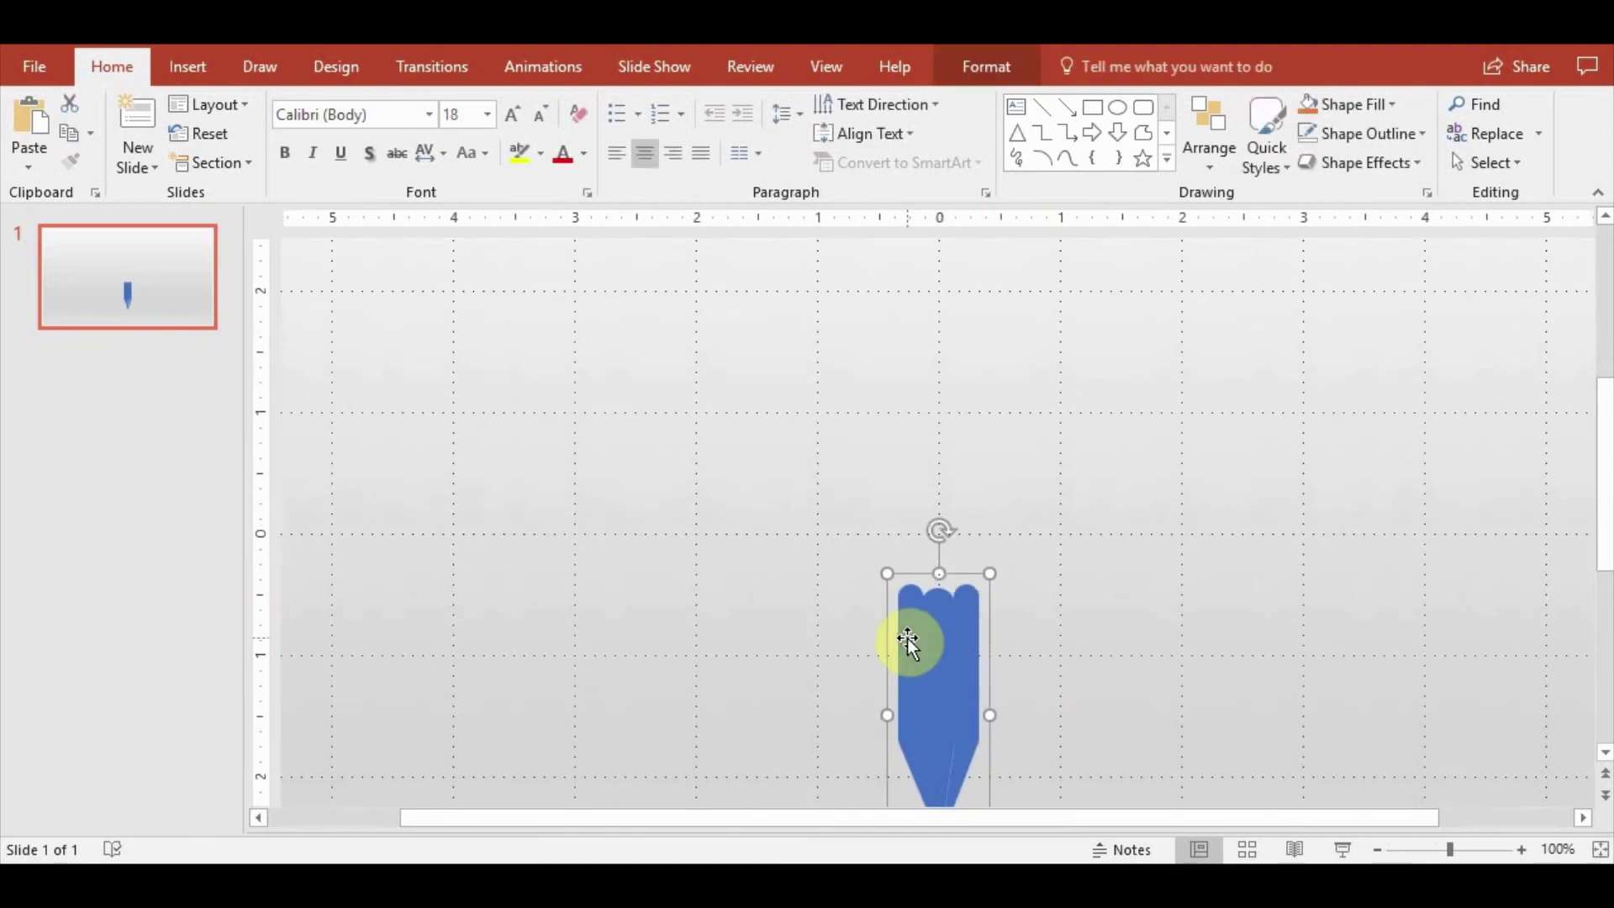
left_click(1204, 145)
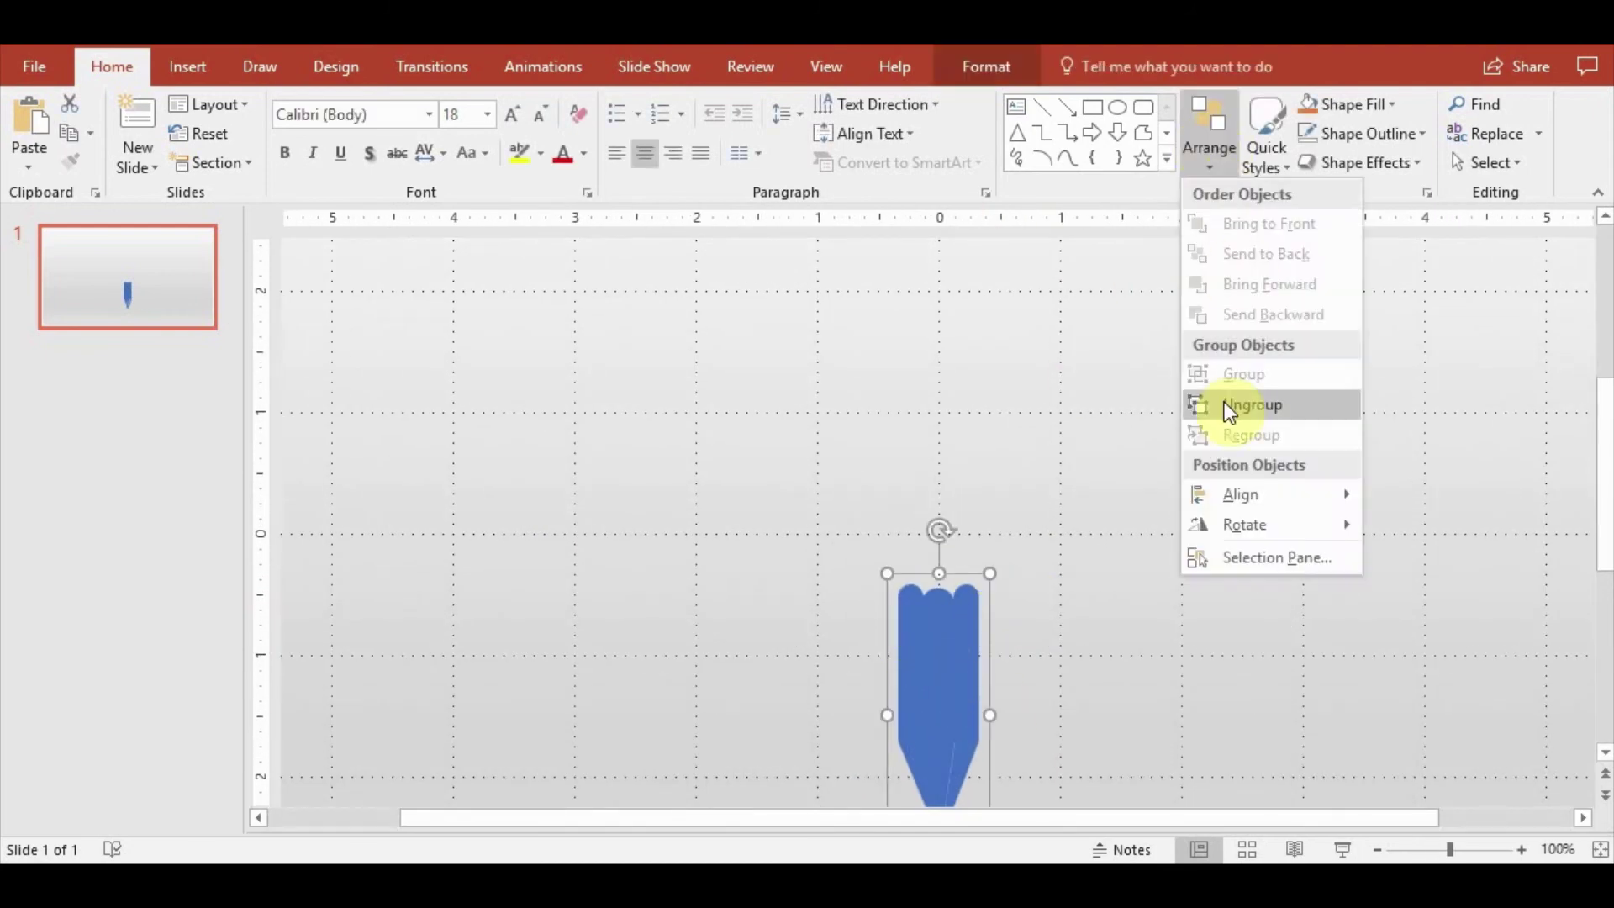
left_click(1224, 403)
Stretch the three wide body columns upward to make the pencil much longer
left_click(905, 615)
left_click(921, 646)
left_click(962, 641)
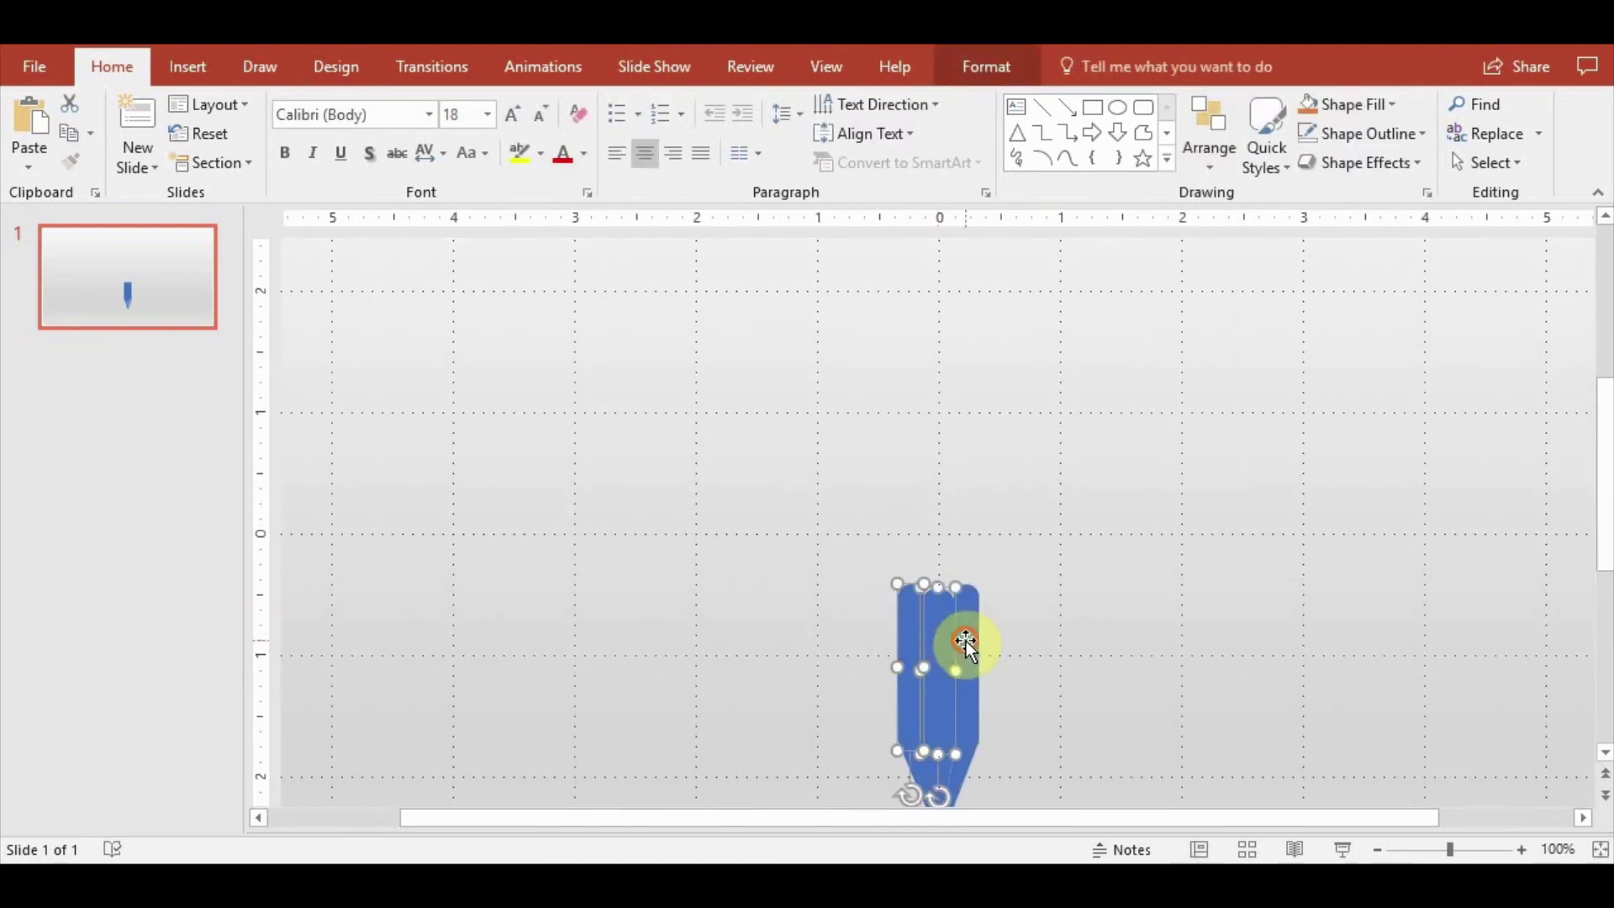
left_click_drag(938, 578, 950, 332)
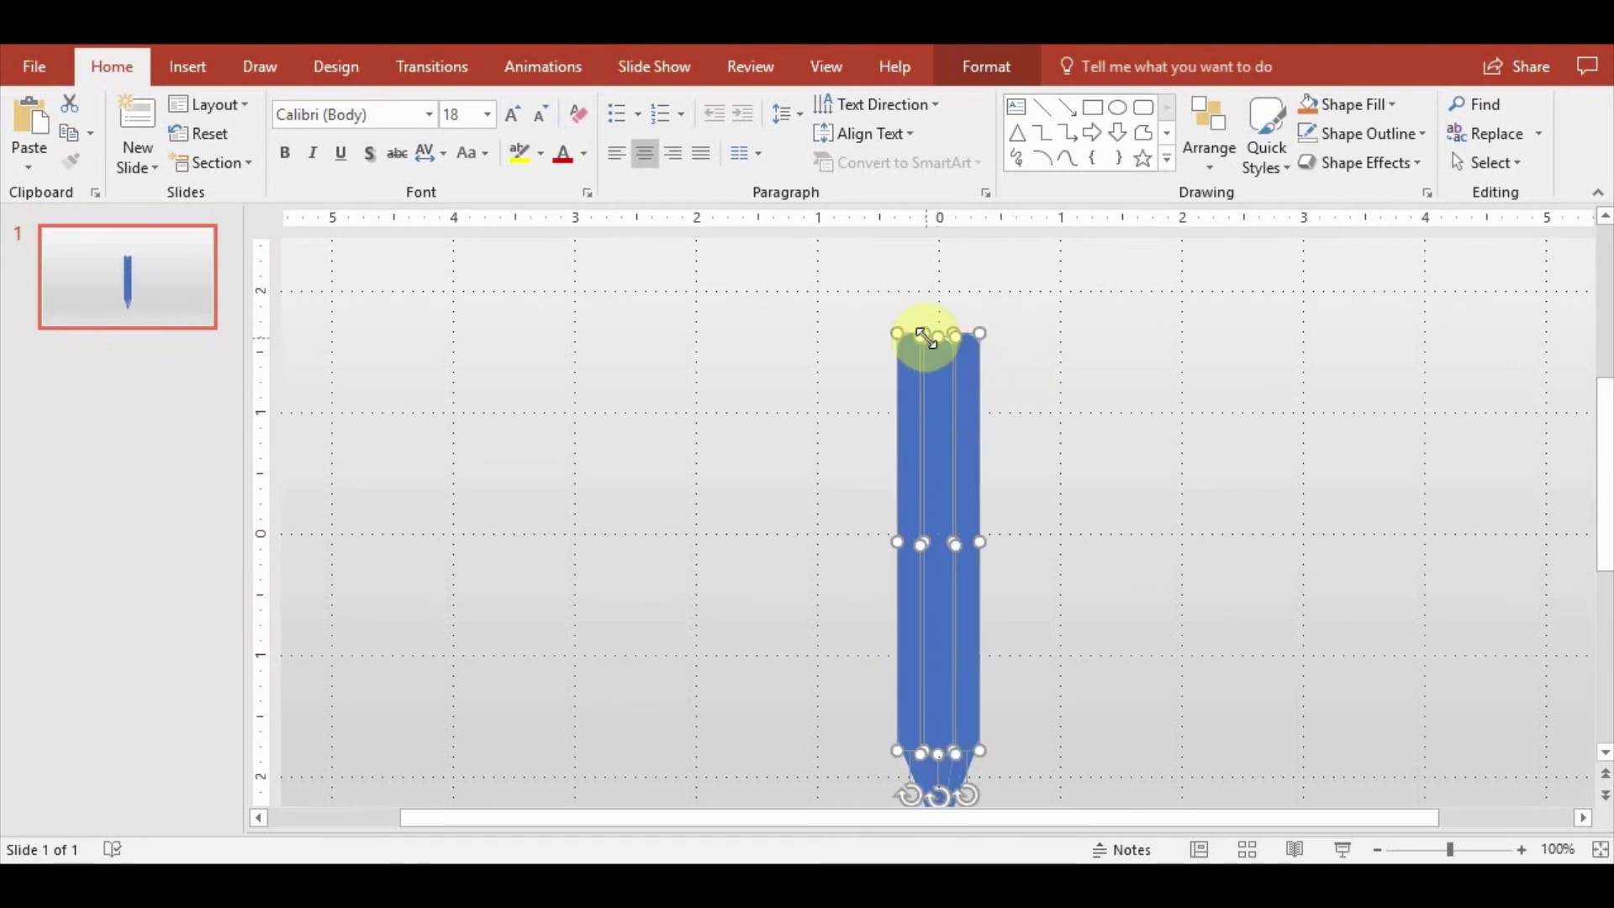
left_click_drag(925, 333, 925, 378)
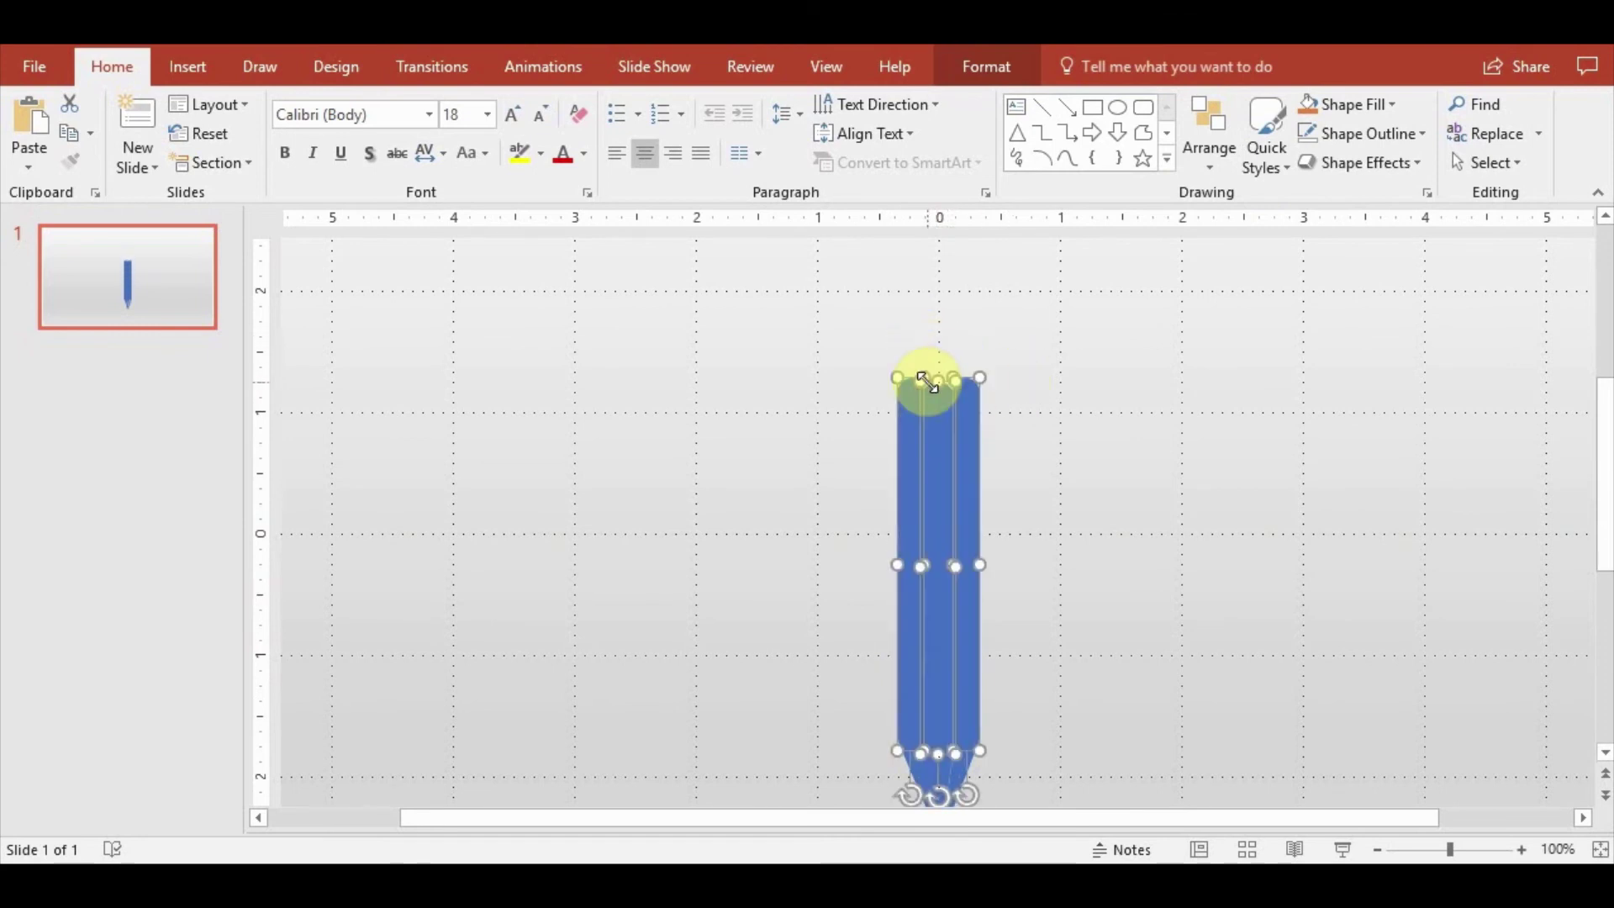
scroll(925, 381, "down", 2, "ctrl")
Extend the middle column's top well above the two outer columns
left_click(935, 446)
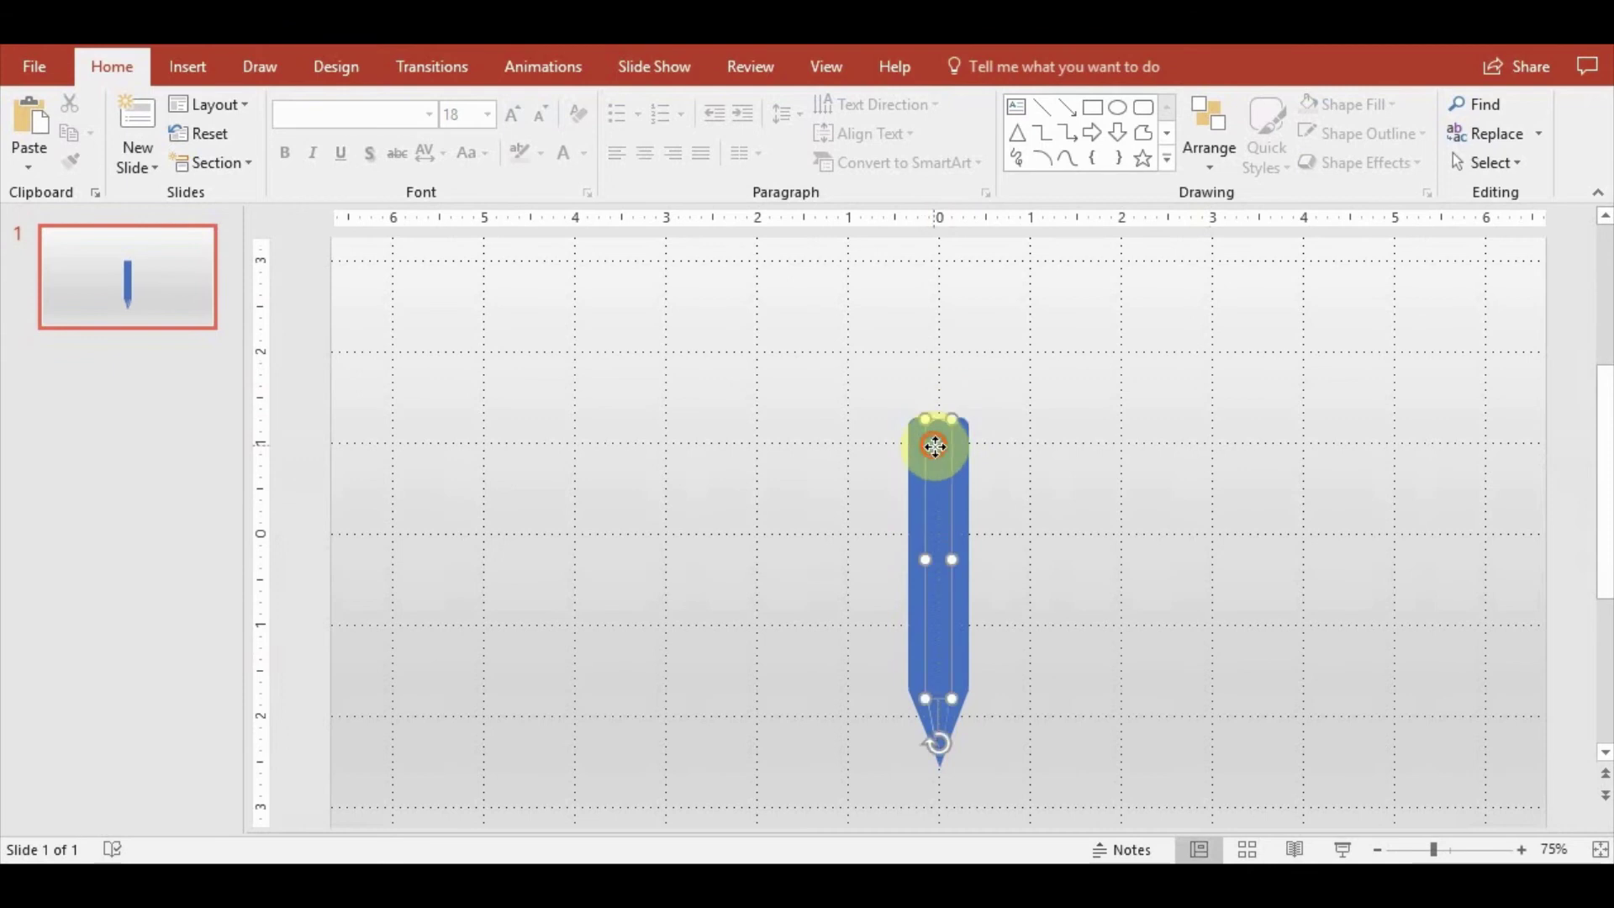
scroll(935, 447, "up", 2, "ctrl")
scroll(1000, 471, "up", 1, "ctrl")
scroll(941, 353, "up", 2, "ctrl")
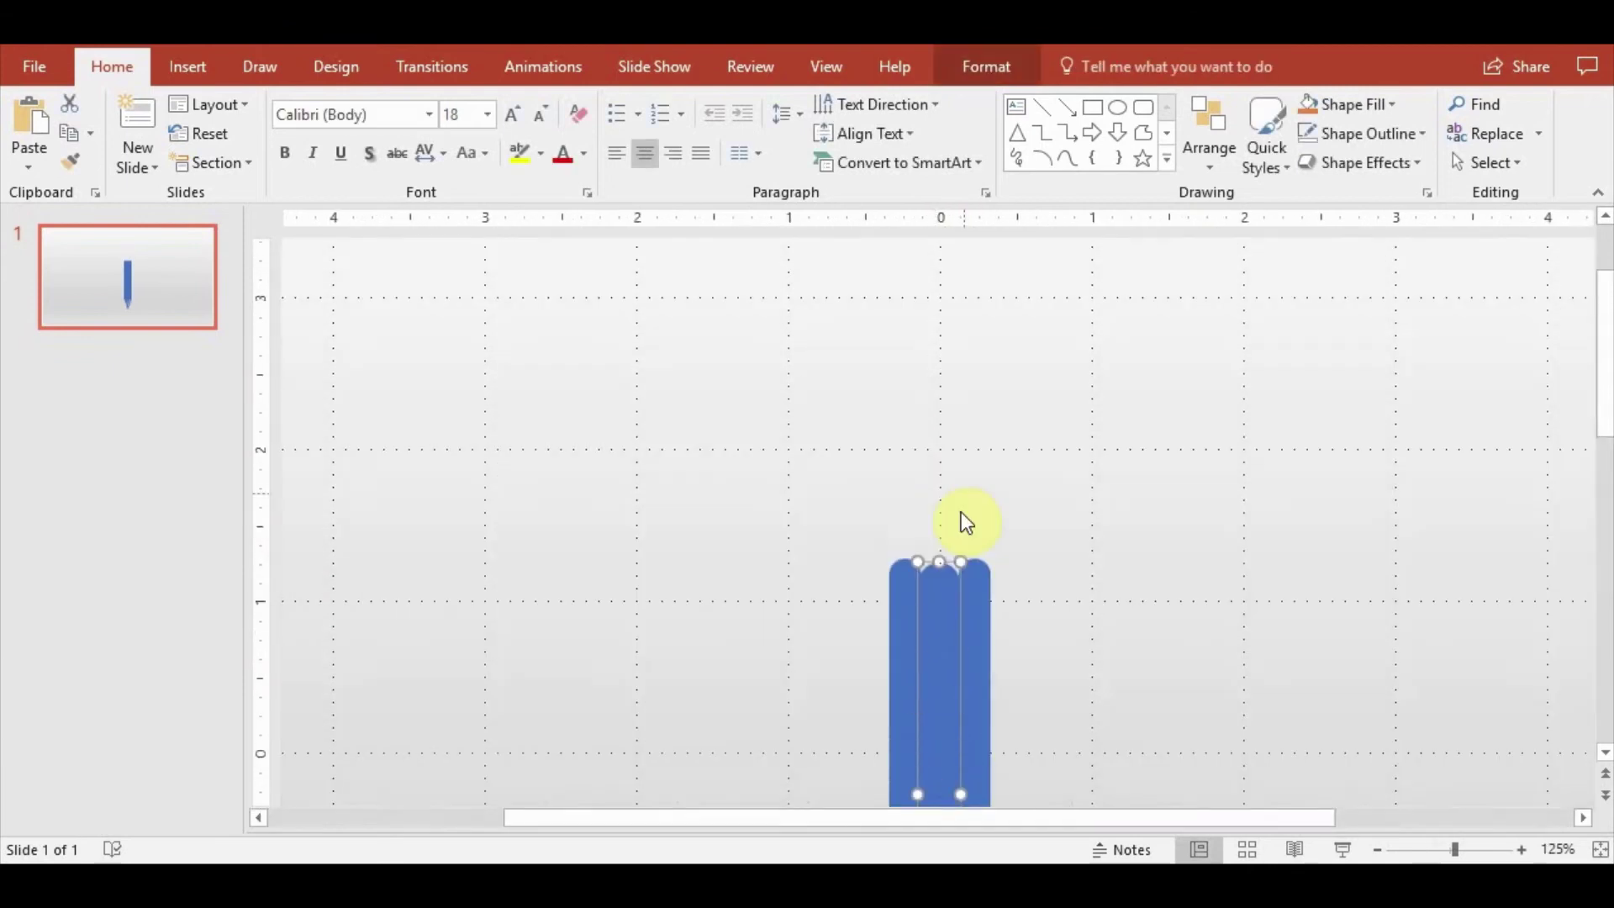
left_click_drag(939, 562, 933, 408)
left_click(1063, 525)
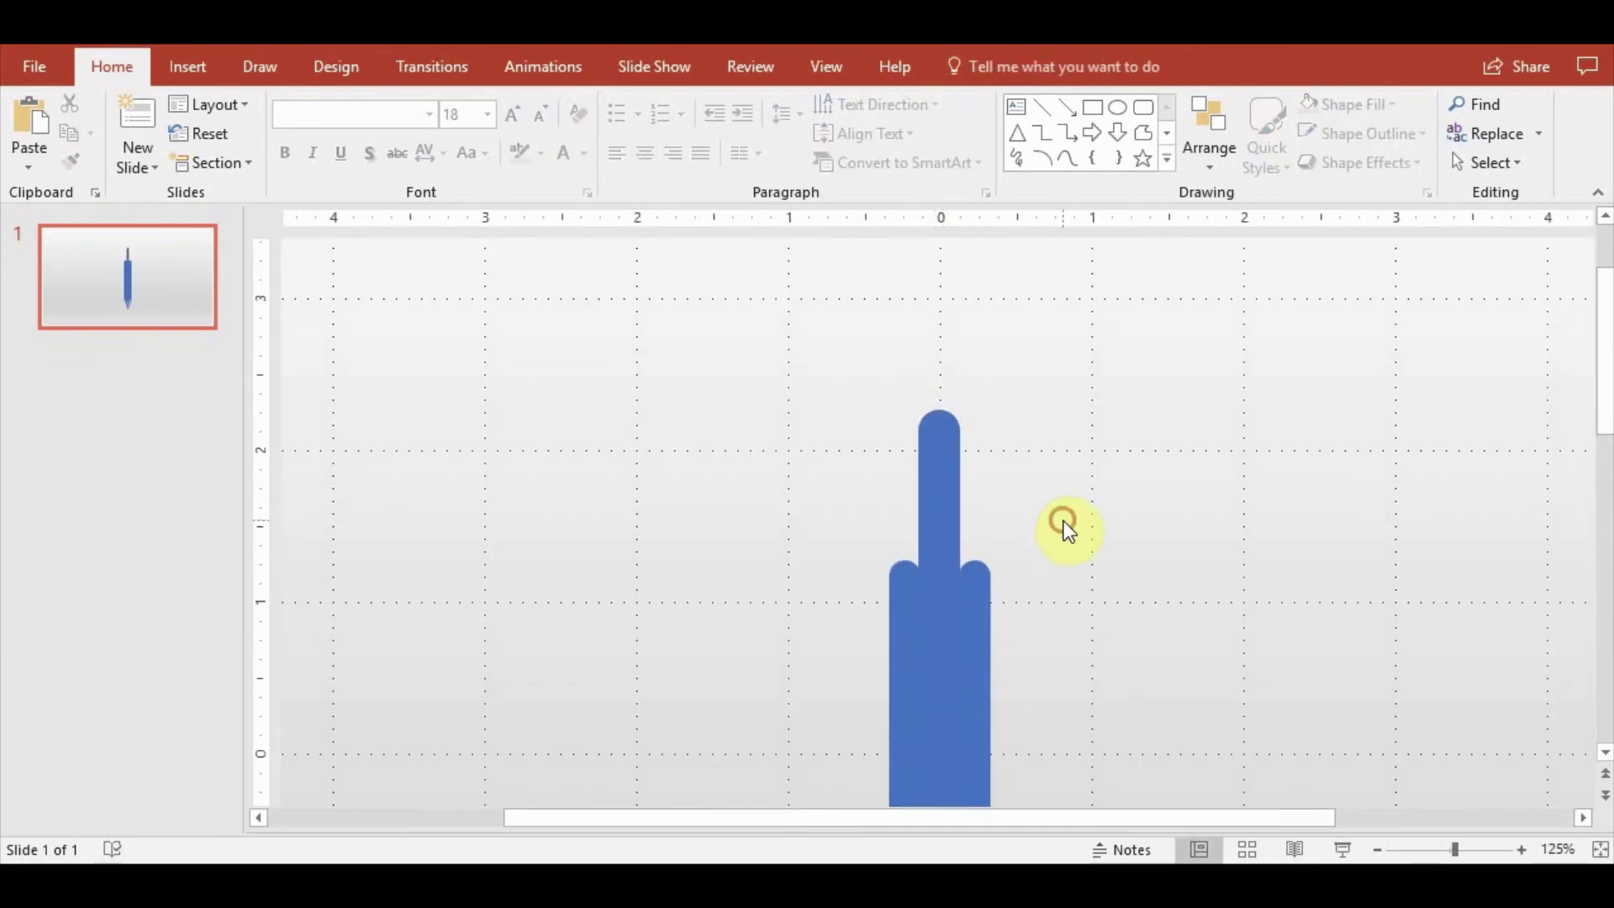
Scroll back down the slide and switch to the Insert ribbon to add a rectangle
scroll(1099, 488, "down", 2)
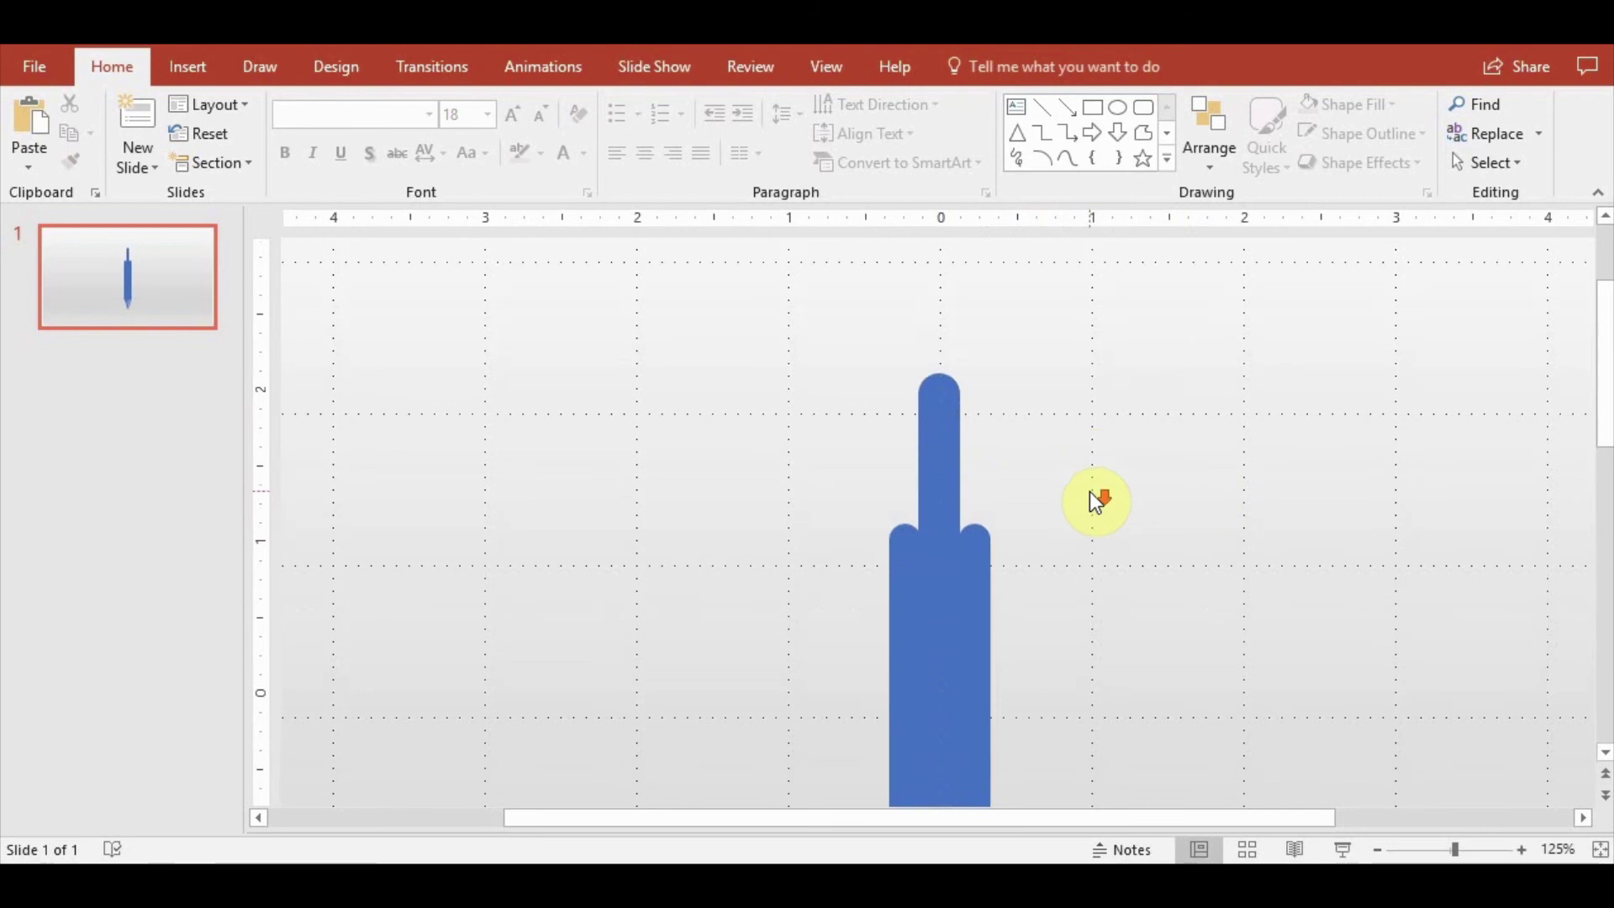
scroll(1090, 491, "down", 1)
scroll(1084, 481, "down", 2)
scroll(1076, 486, "down", 4, "ctrl")
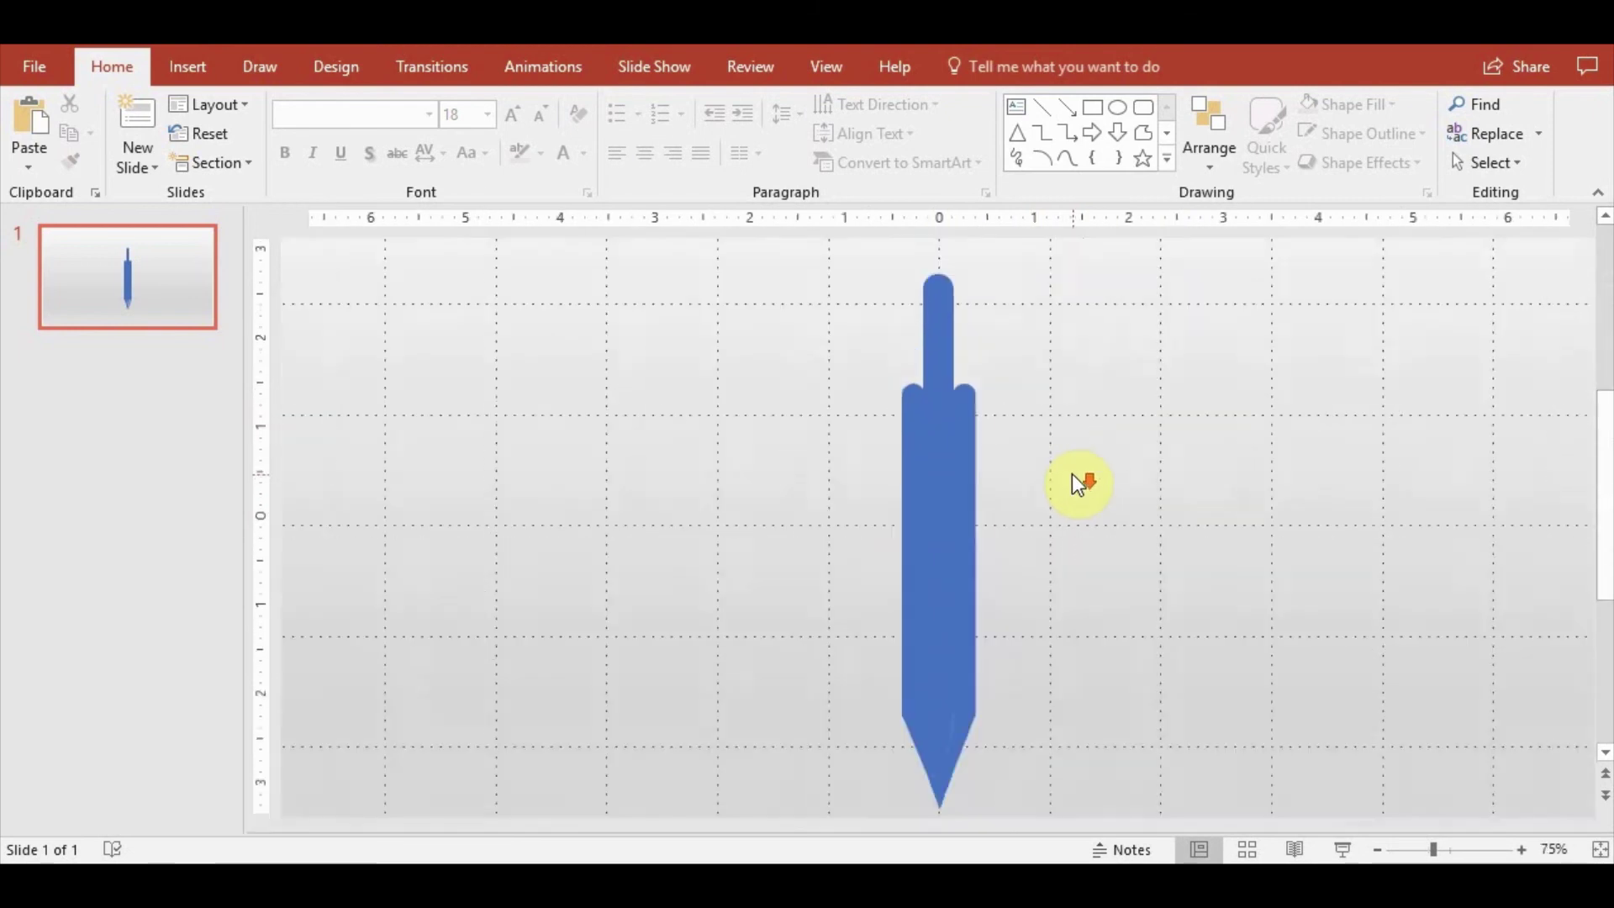
scroll(1082, 479, "down", 1, "ctrl")
scroll(1057, 639, "up", 3, "ctrl")
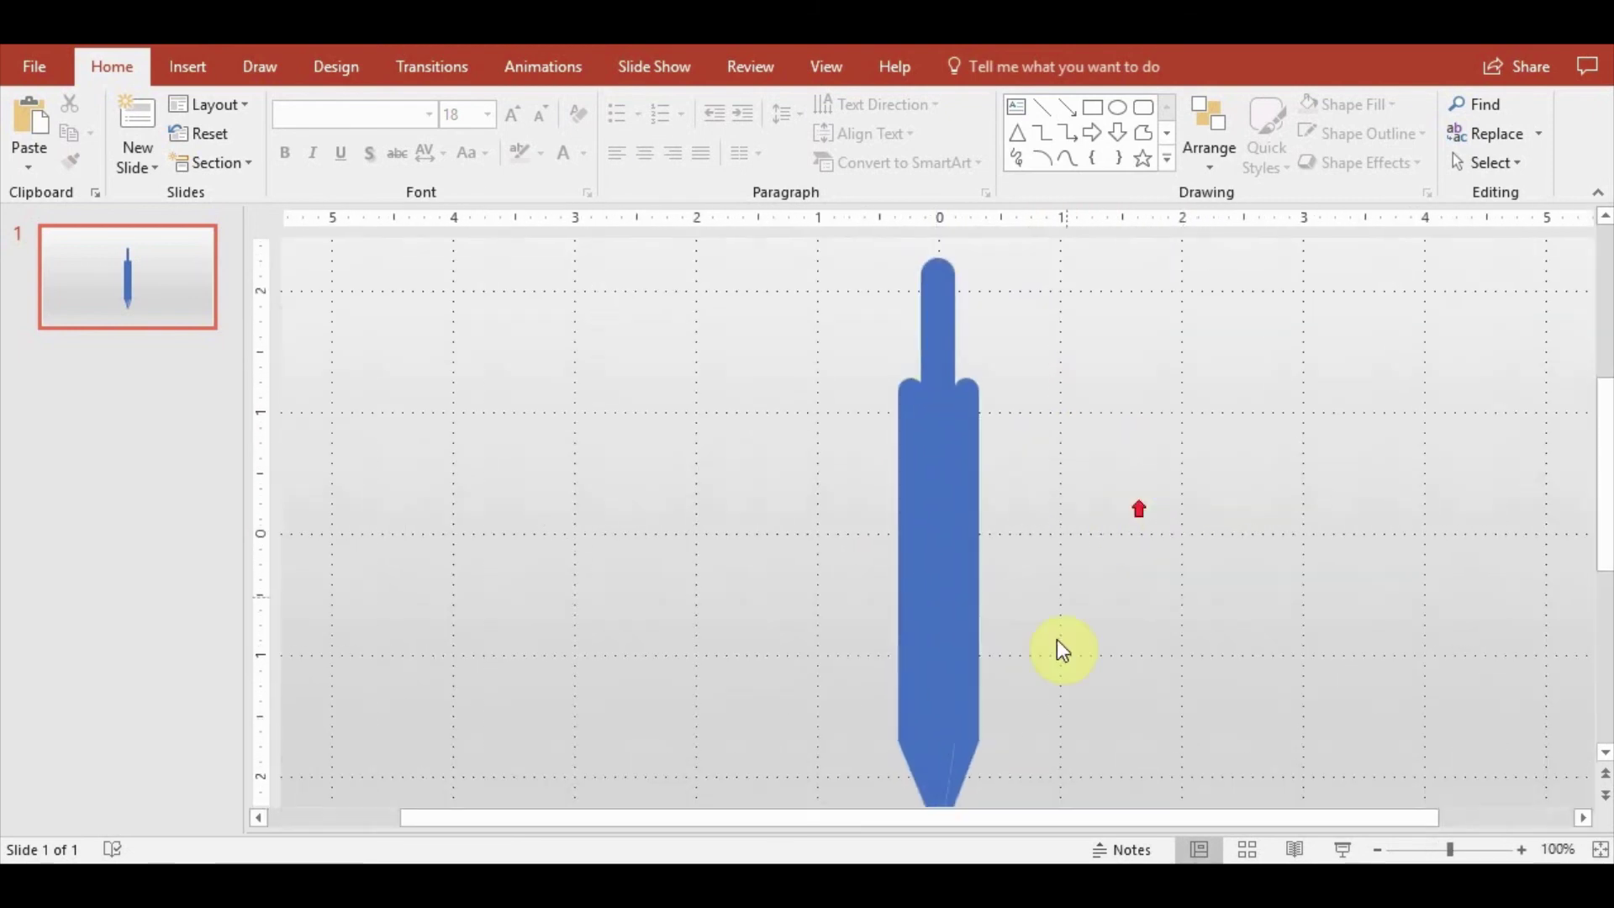
left_click(187, 66)
Draw a rectangle over the middle column's top and subtract it from the column
left_click(380, 168)
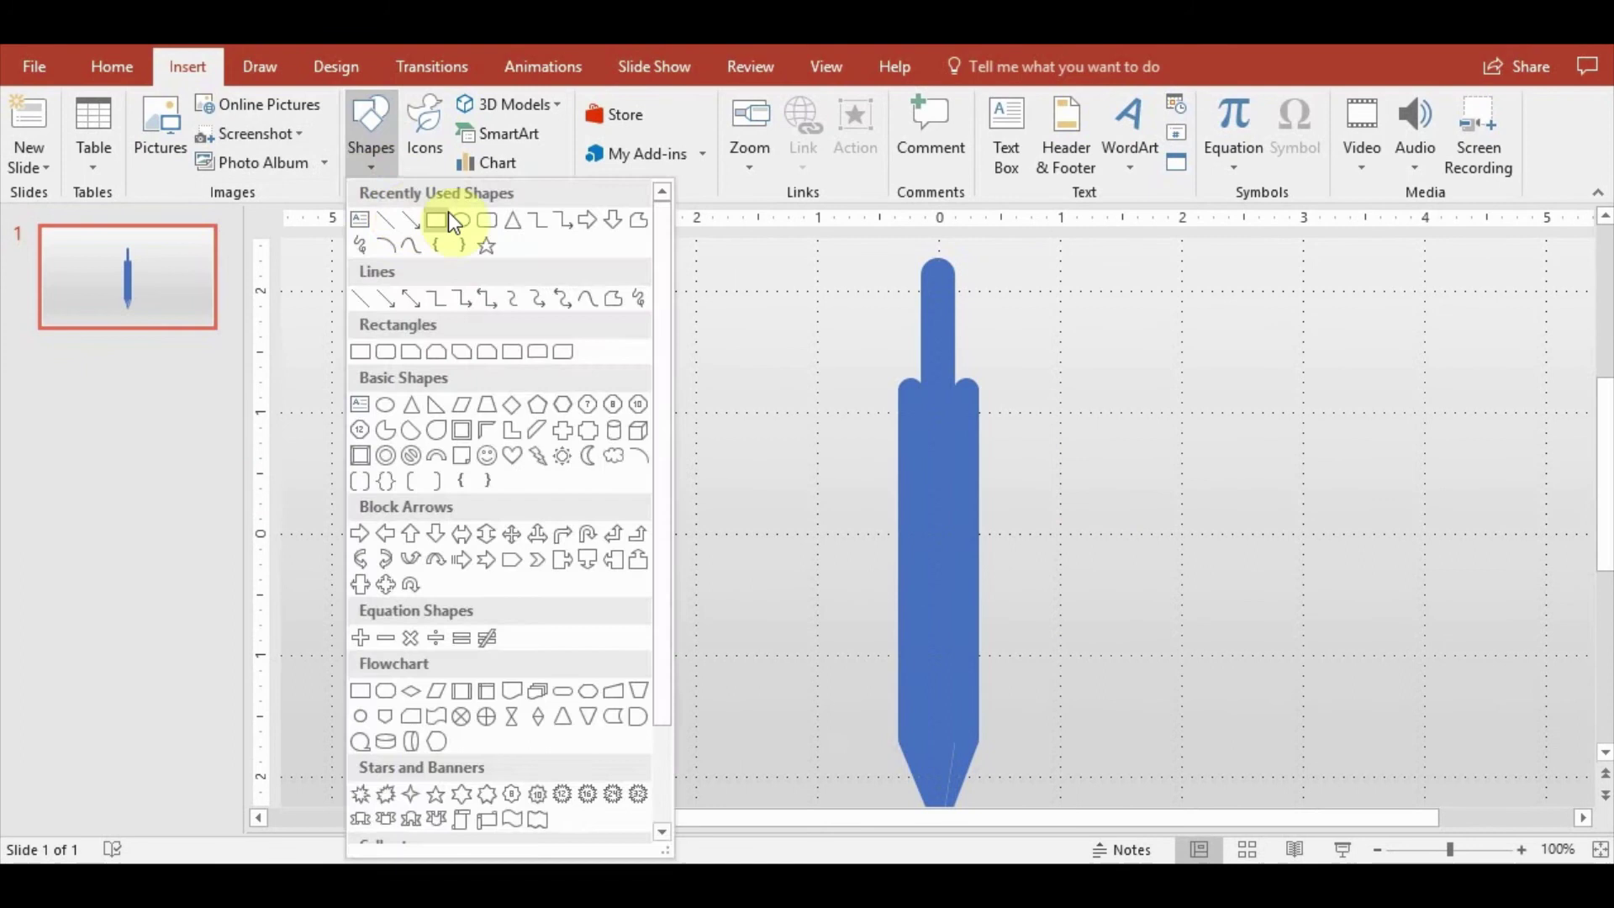
left_click(447, 212)
scroll(840, 302, "up", 2)
left_click_drag(846, 345, 1026, 401)
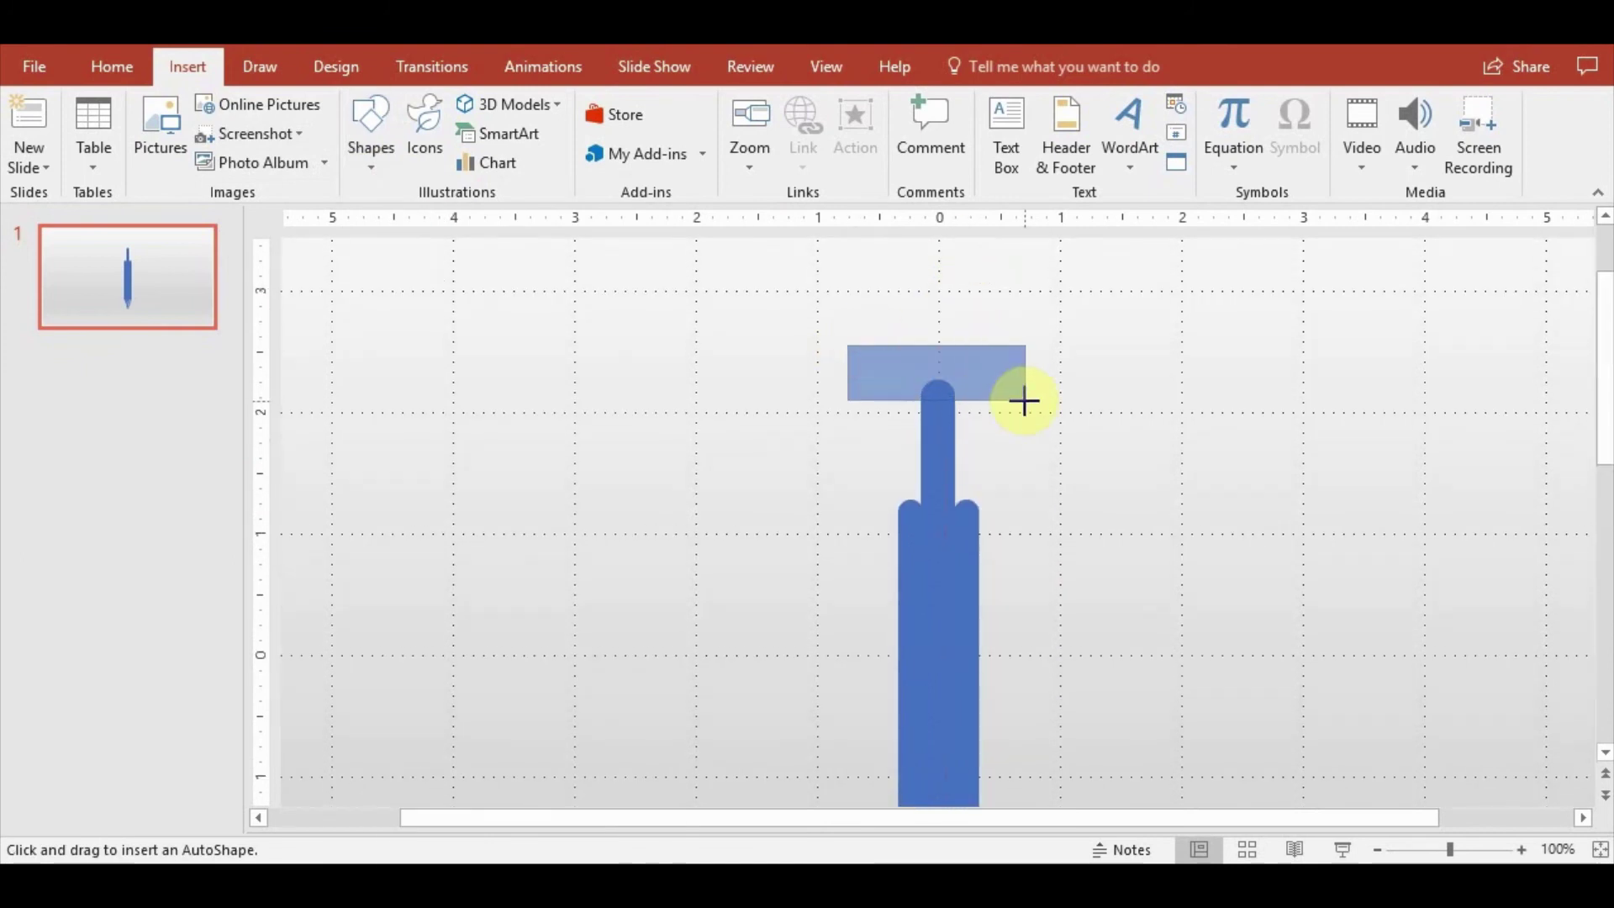
left_click(945, 451, "shift")
left_click(294, 163)
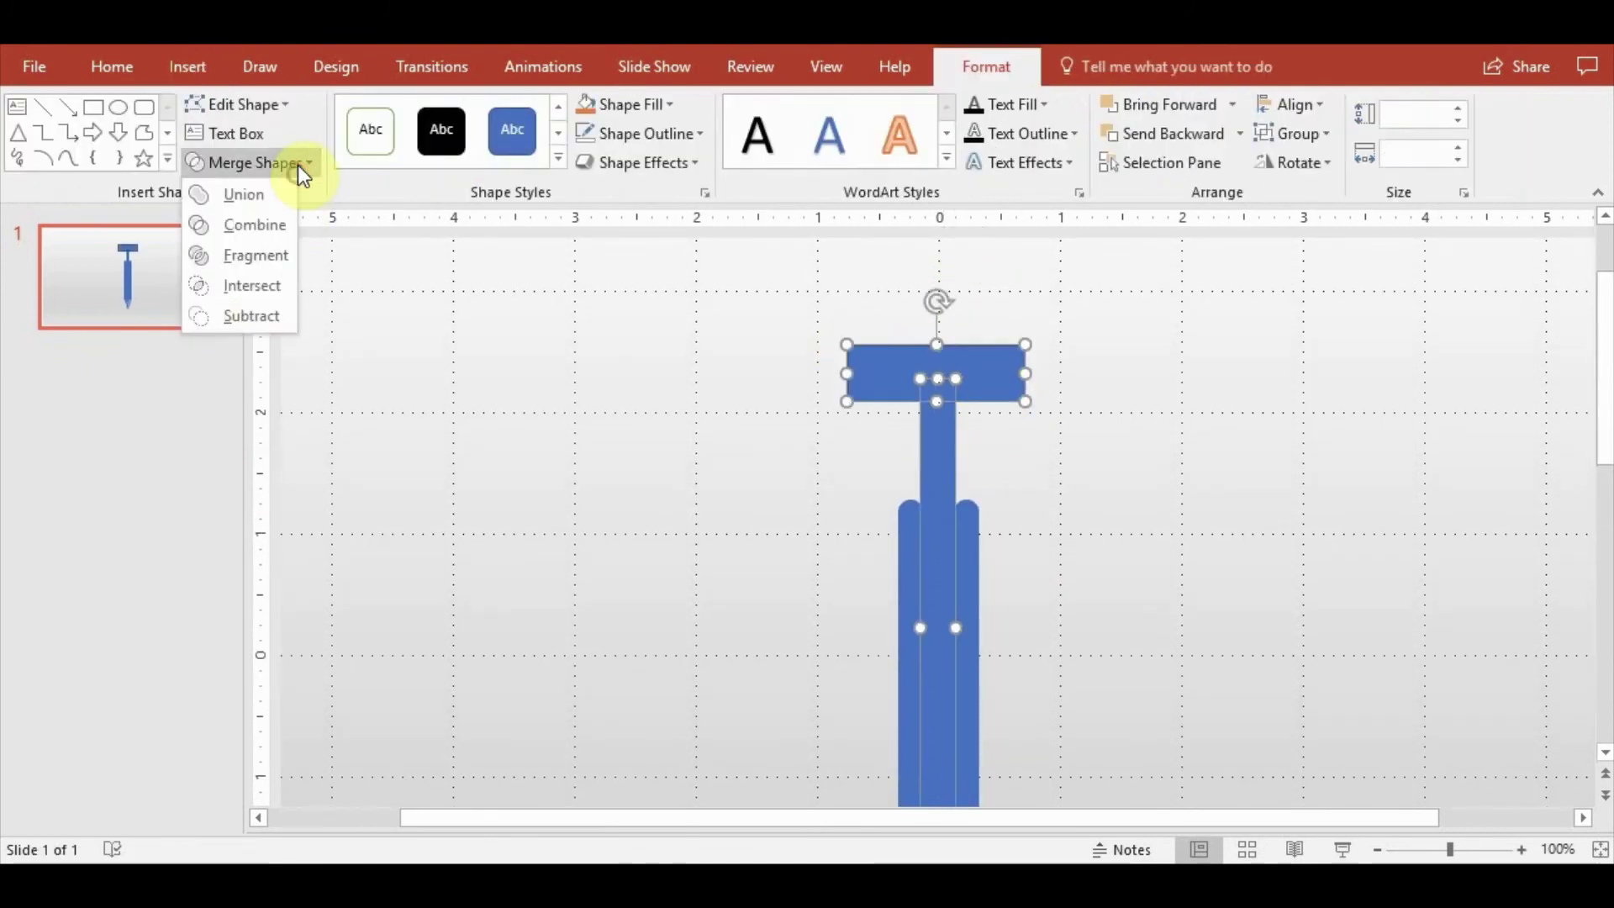
left_click(255, 316)
left_click(1021, 410)
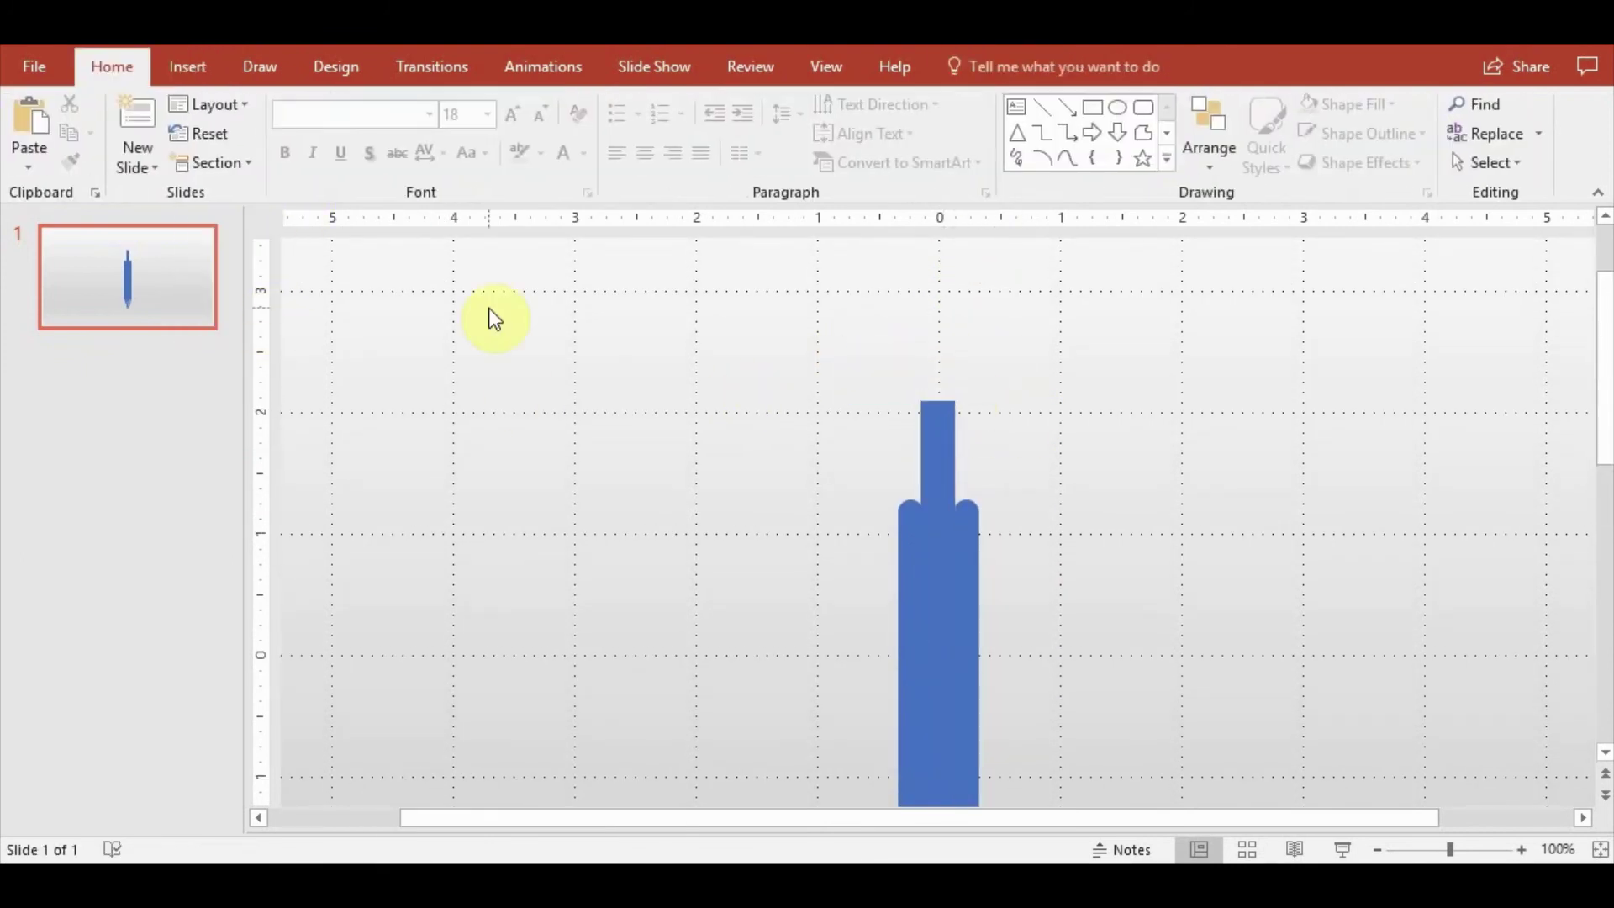
Draw a rectangle across the pencil's upper part and Fragment it with the pencil
left_click(187, 68)
left_click(371, 135)
left_click(468, 277)
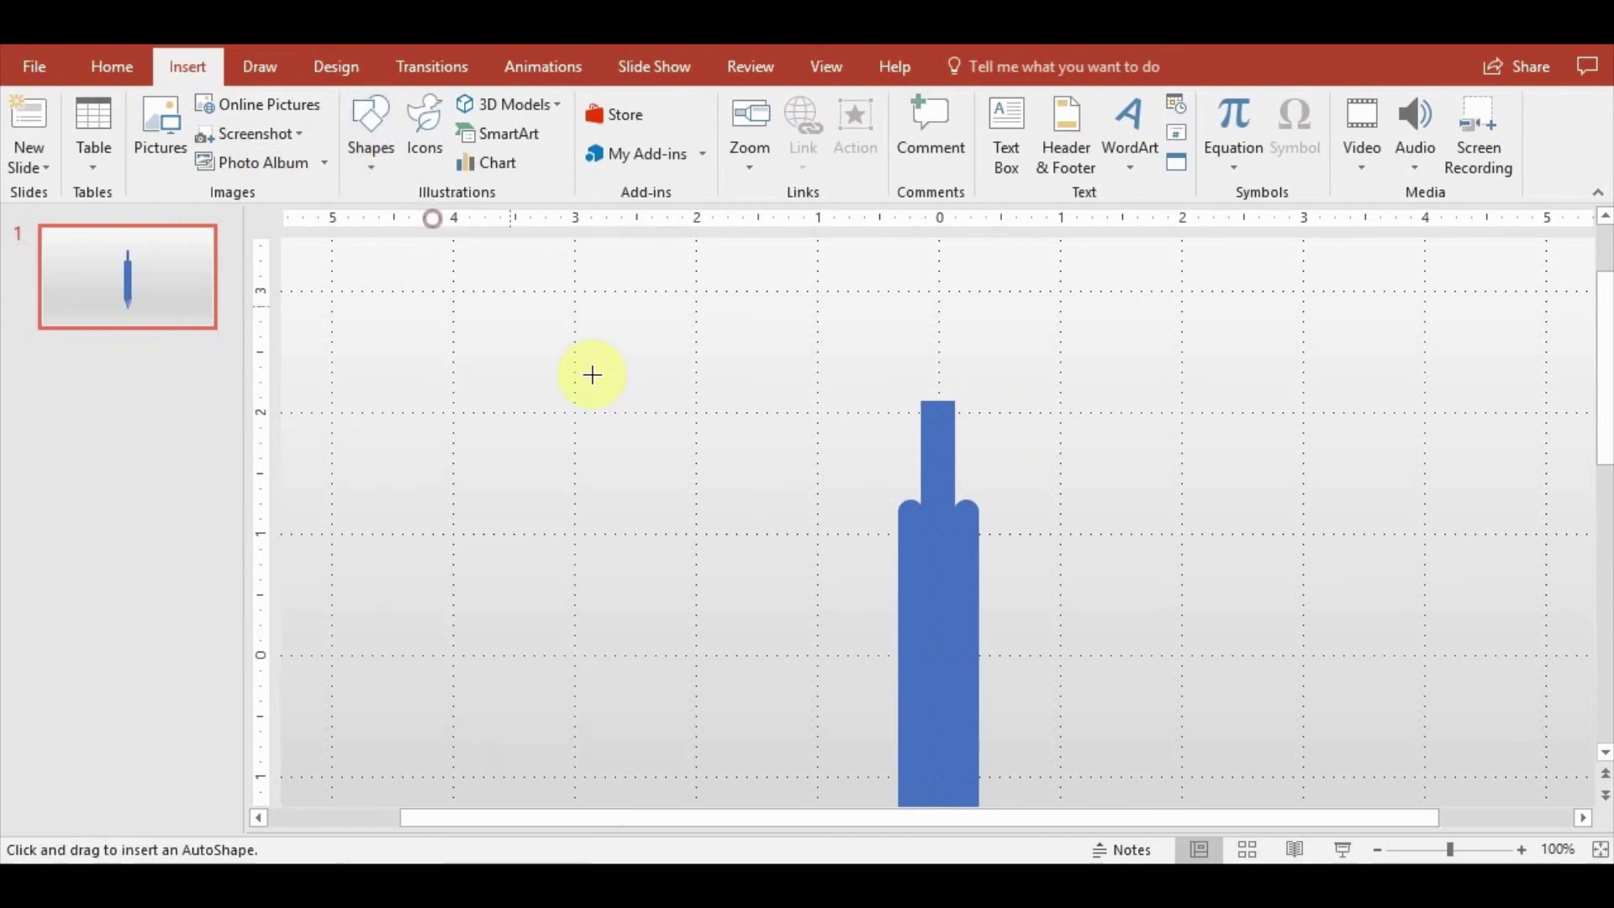
left_click_drag(752, 353, 1126, 514)
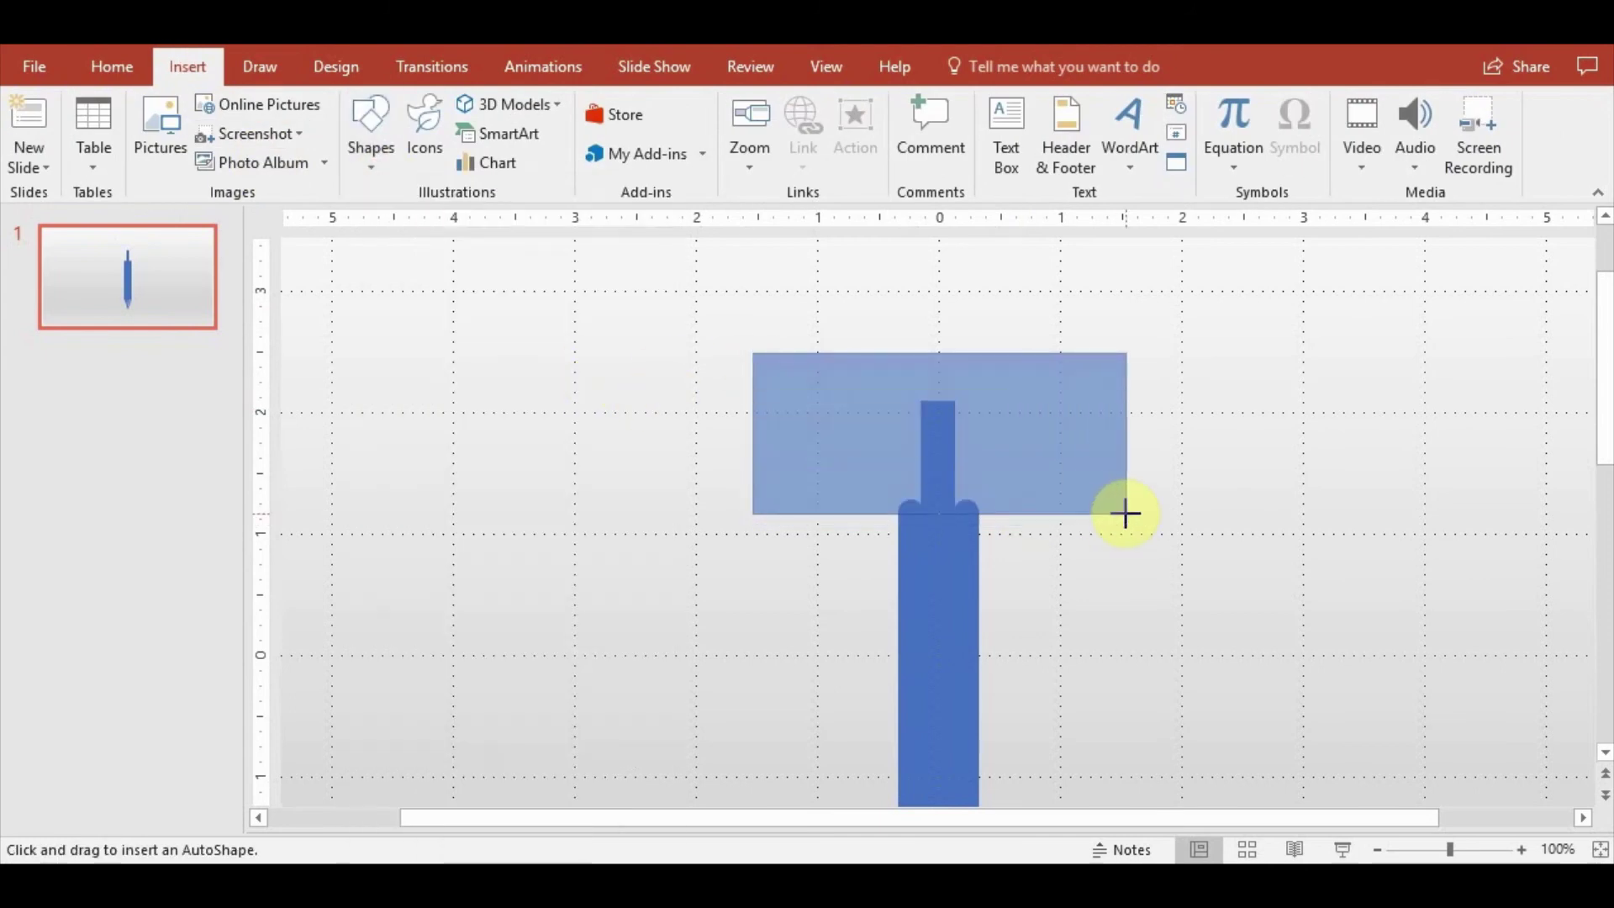
left_click(925, 551)
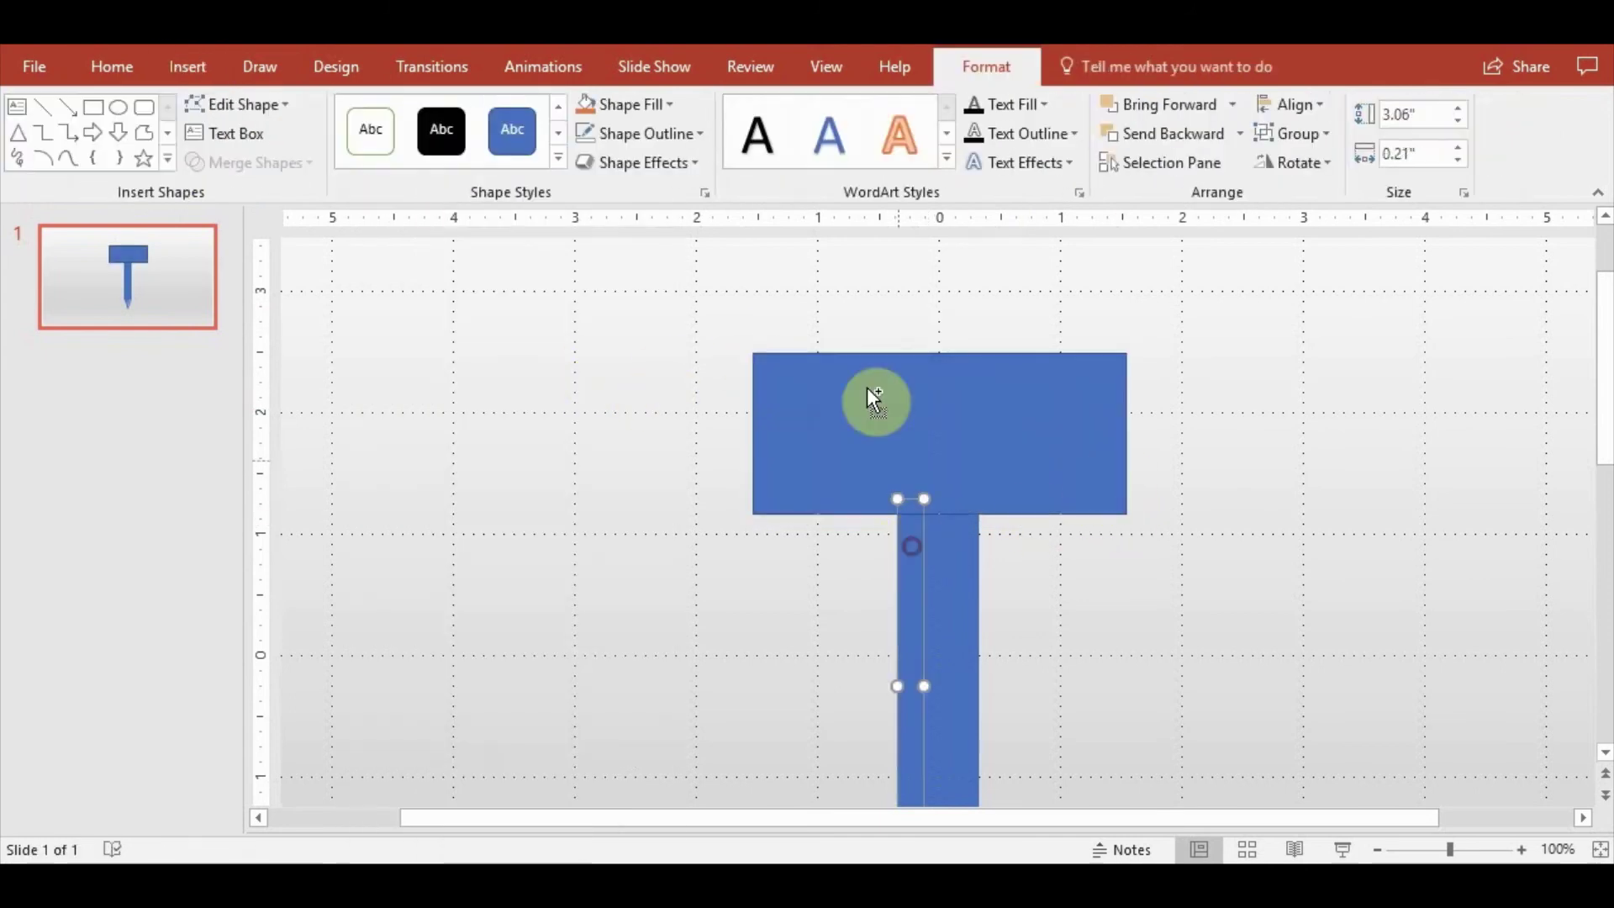
left_click(871, 396, "shift")
left_click(252, 163)
left_click(275, 314)
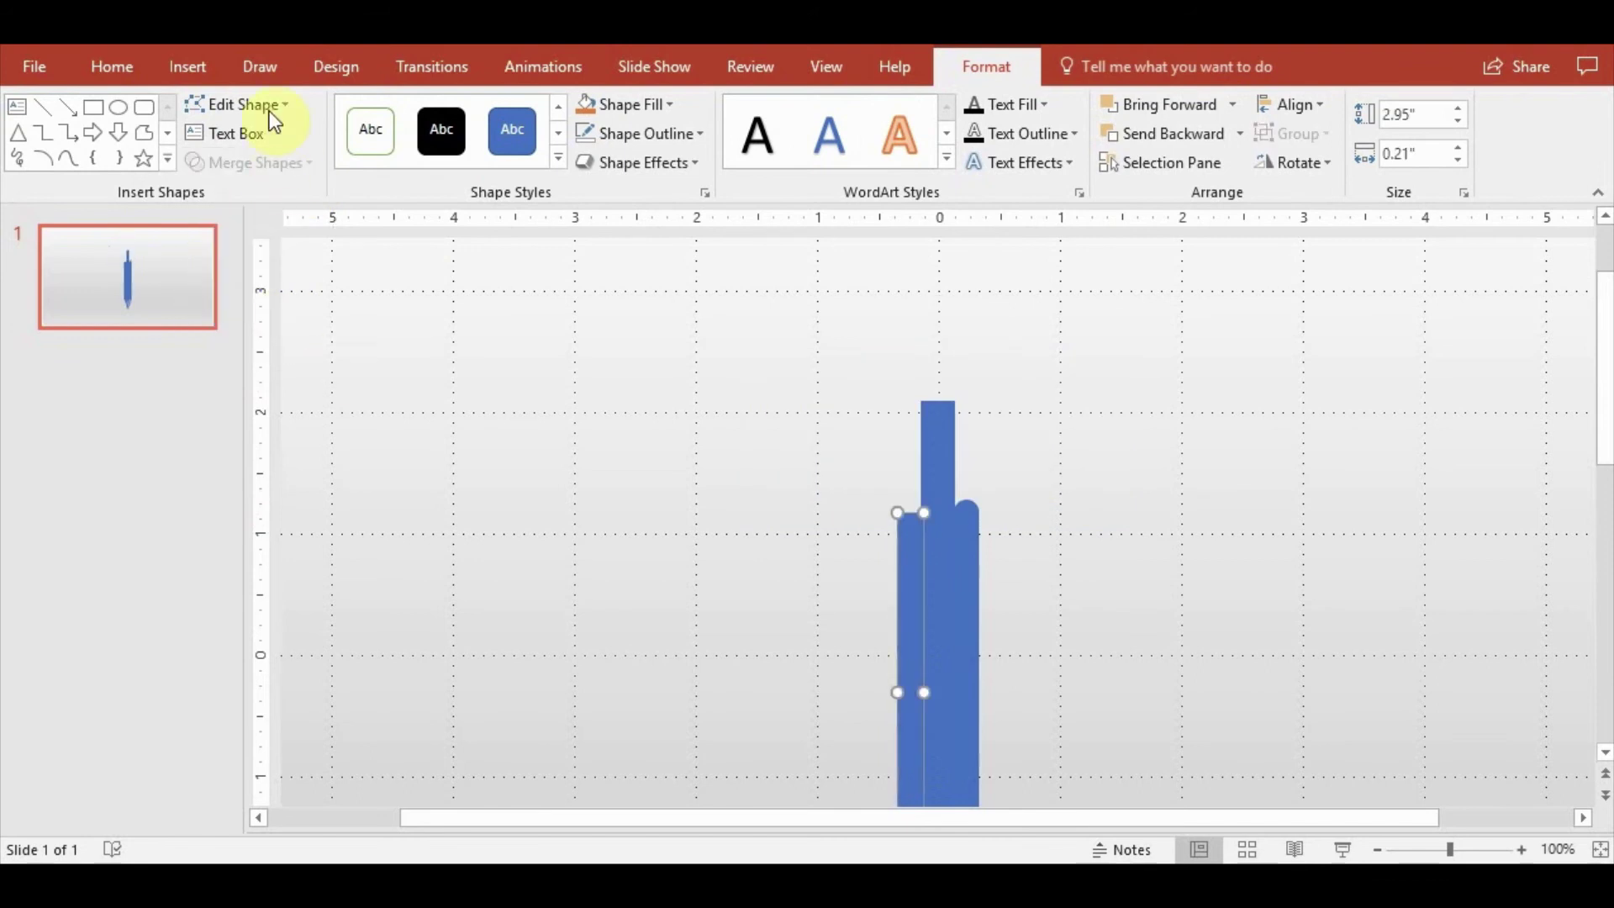
Draw another rectangle over the leftover top pieces and subtract it to square off the side bars
left_click(199, 73)
left_click(370, 155)
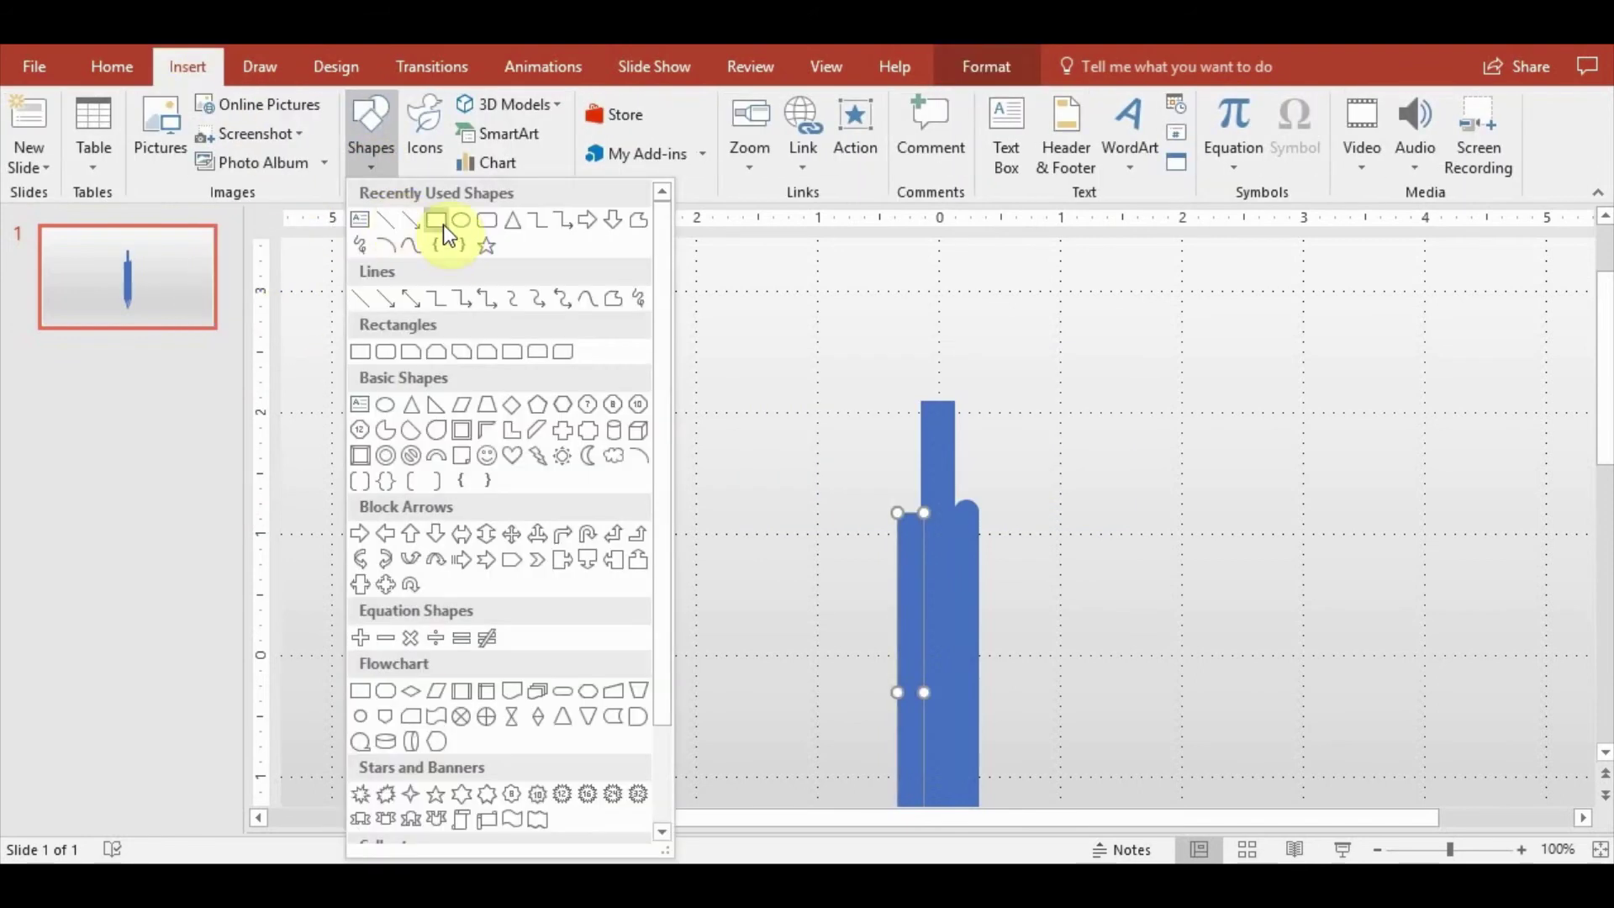
left_click(435, 224)
left_click_drag(708, 379, 1154, 514)
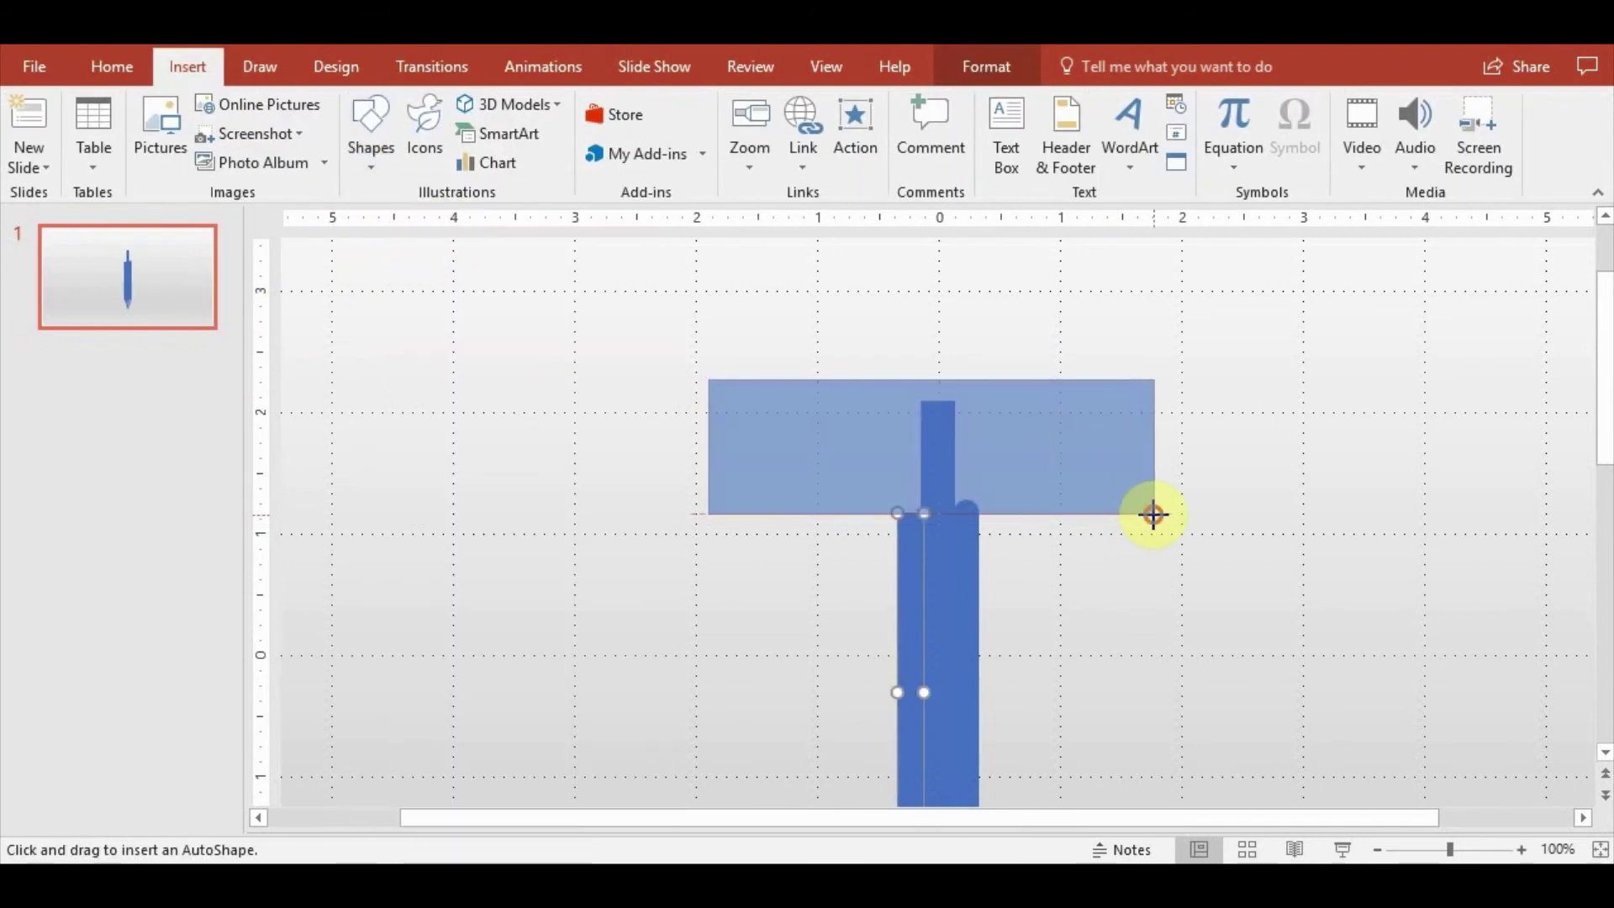
left_click(970, 561, "shift")
left_click(253, 162)
left_click(240, 316)
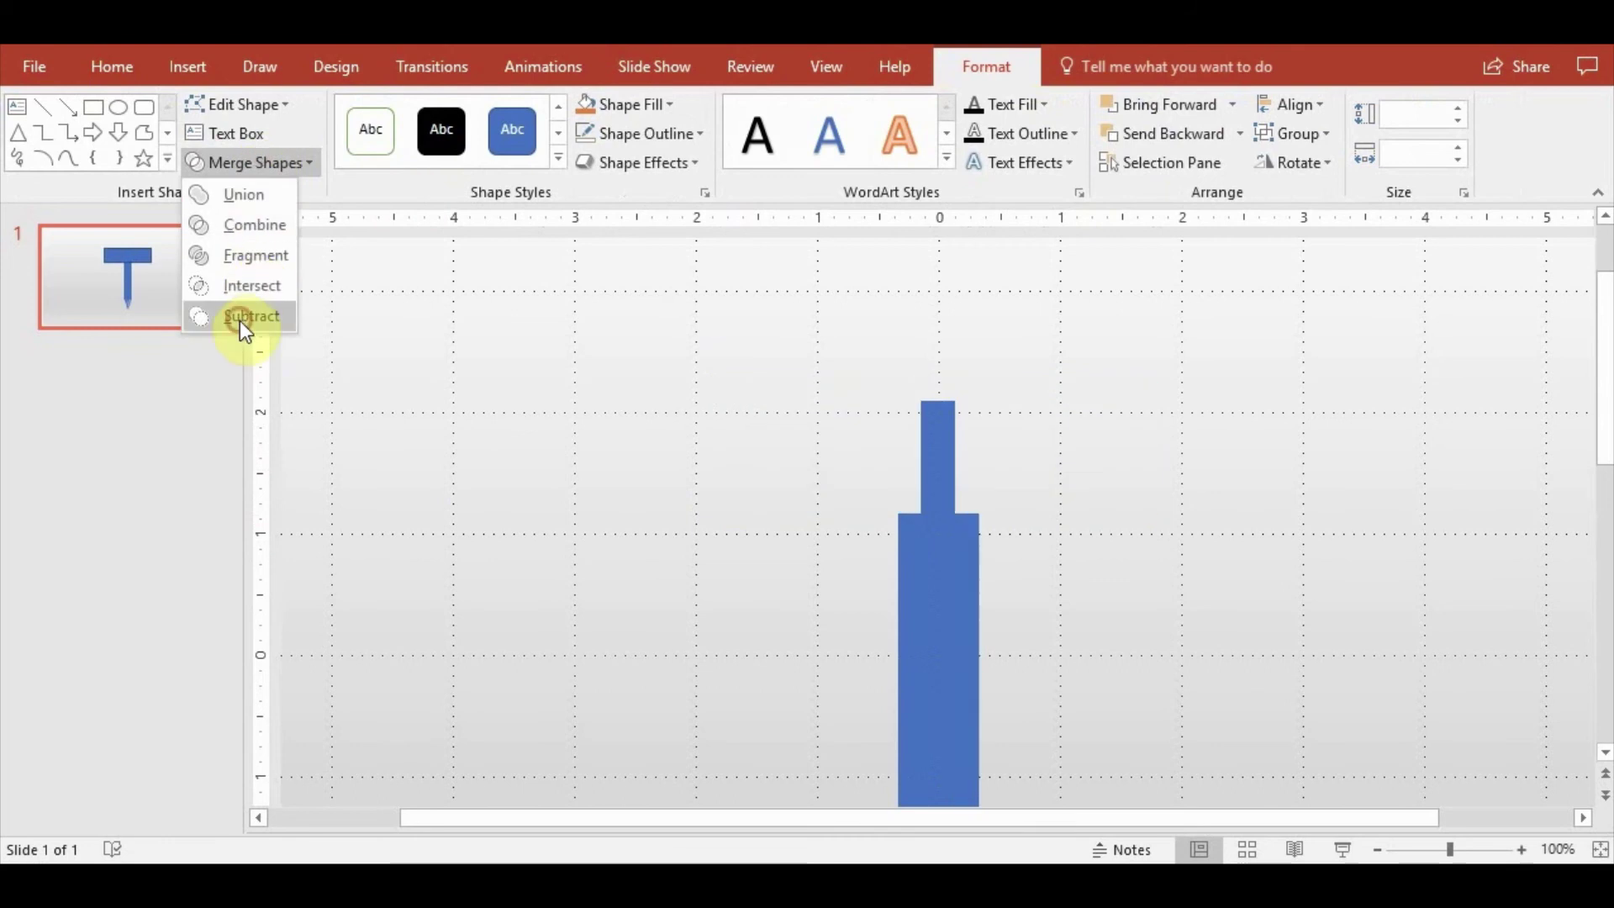
left_click(477, 480)
Fill the pencil's left strip with the colour bar's yellow using the eyedropper
scroll(1158, 597, "down", 2)
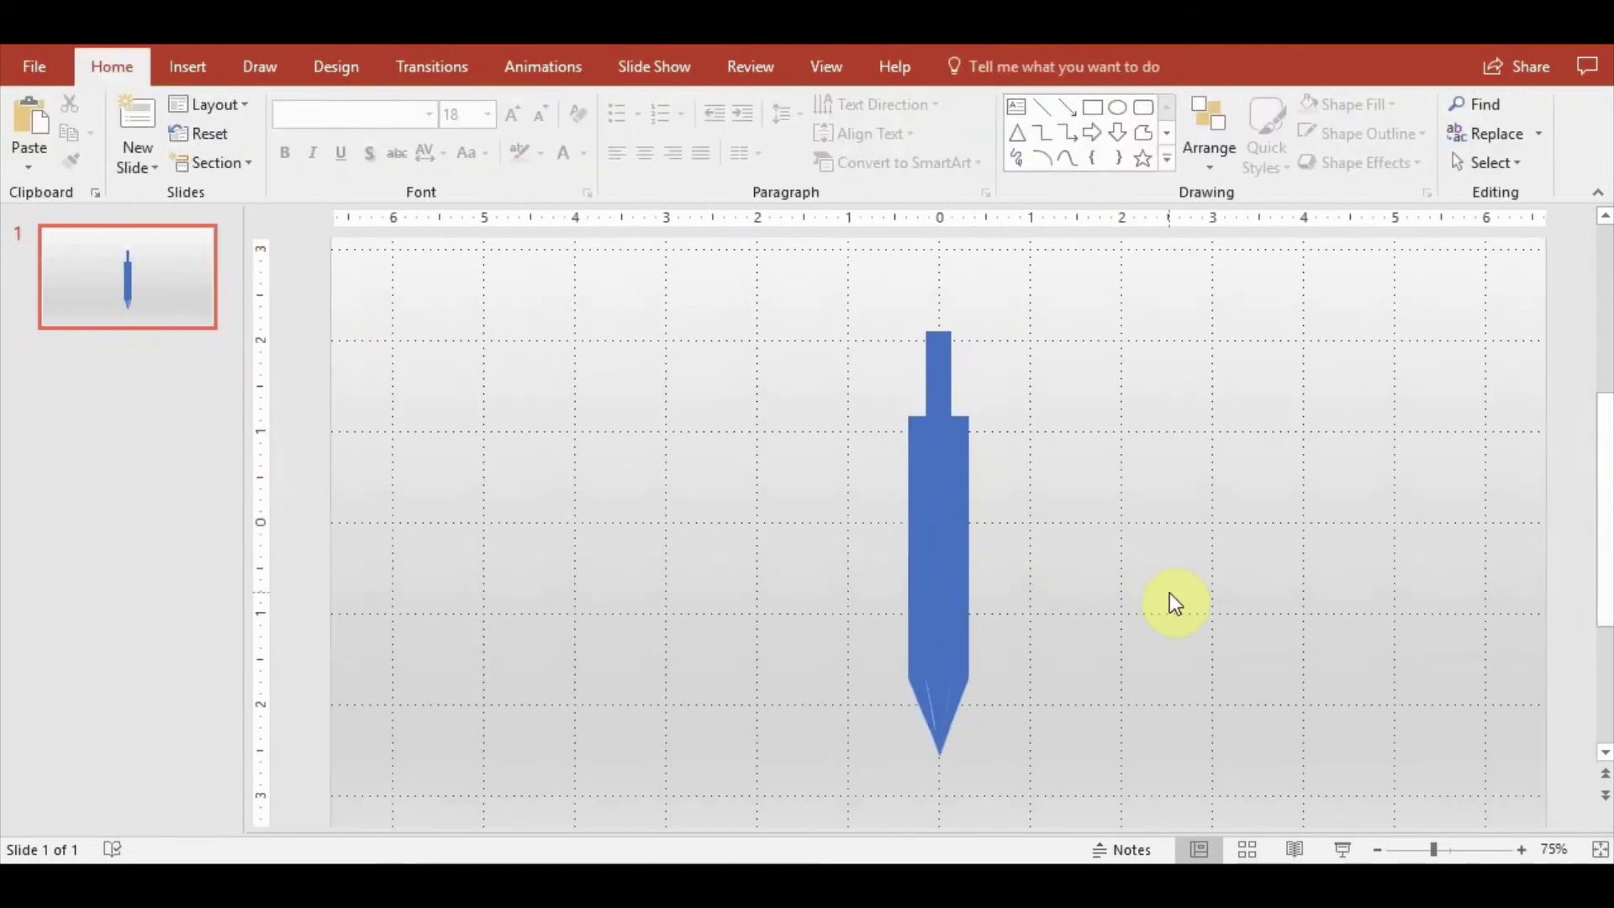
scroll(1168, 593, "up", 5, "ctrl")
key("Tab")
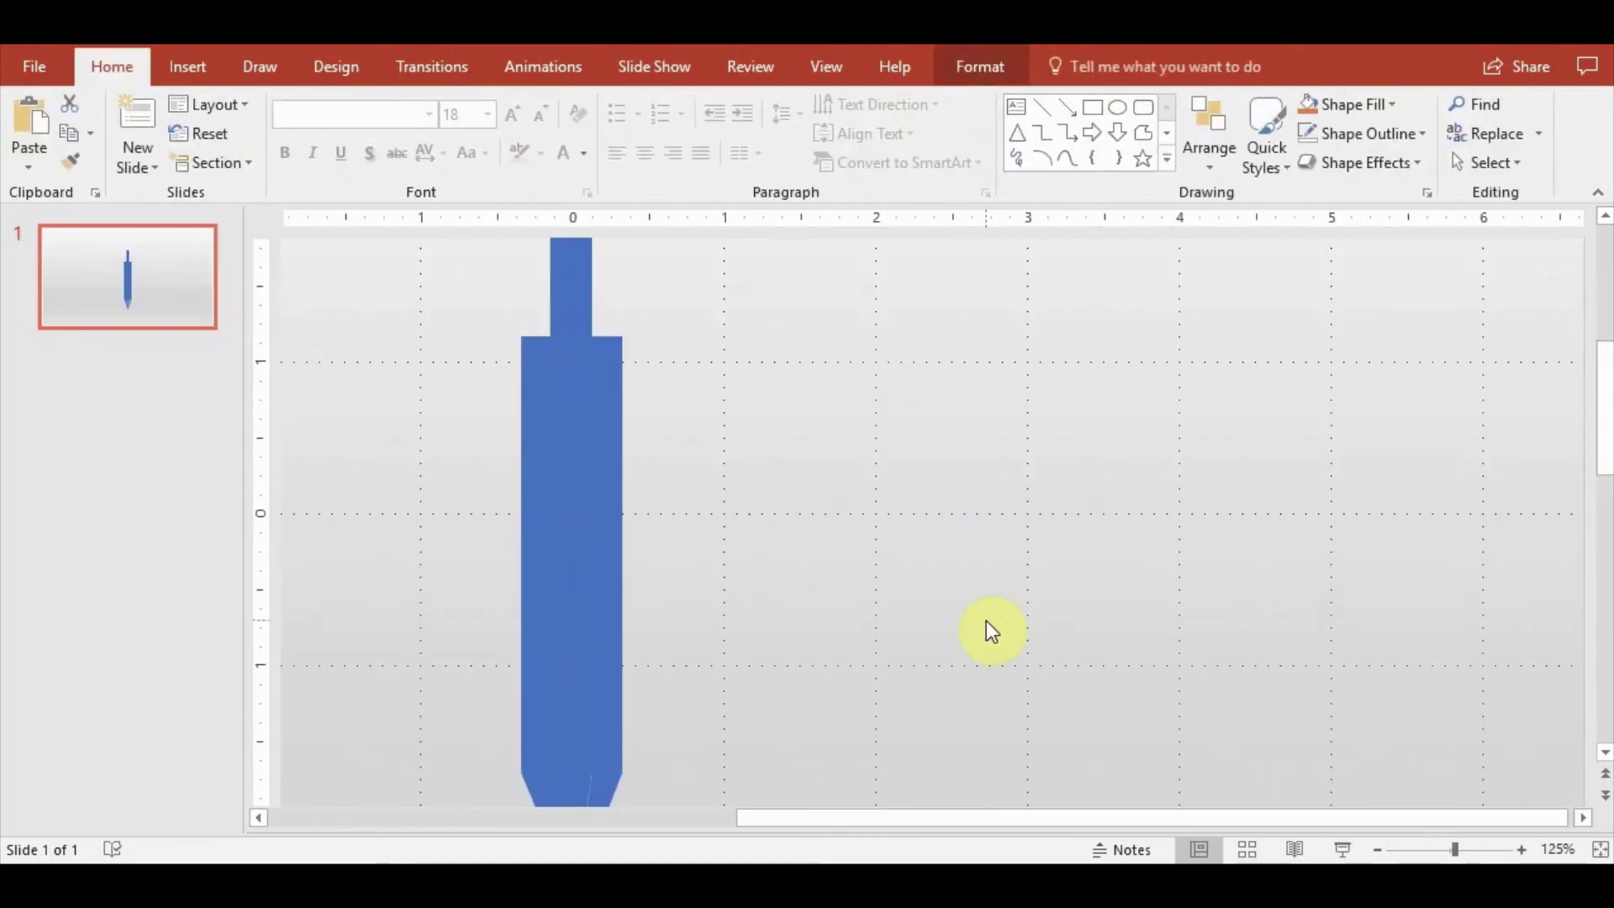
scroll(986, 620, "down", 5, "ctrl")
left_click(1083, 568)
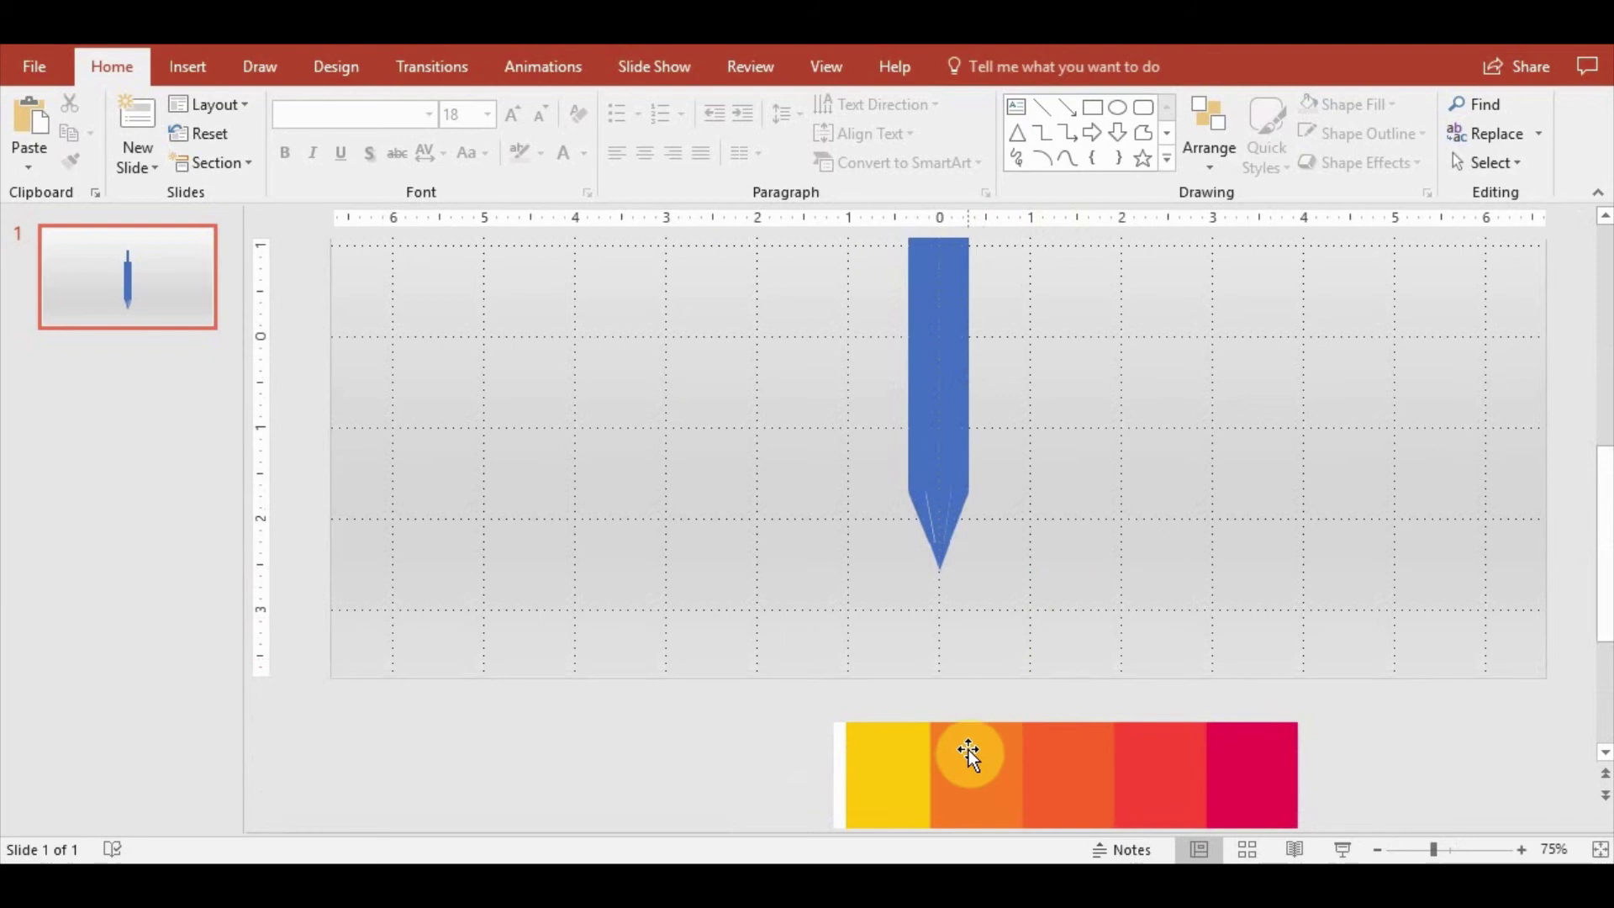
scroll(992, 723, "up", 3)
left_click(902, 296)
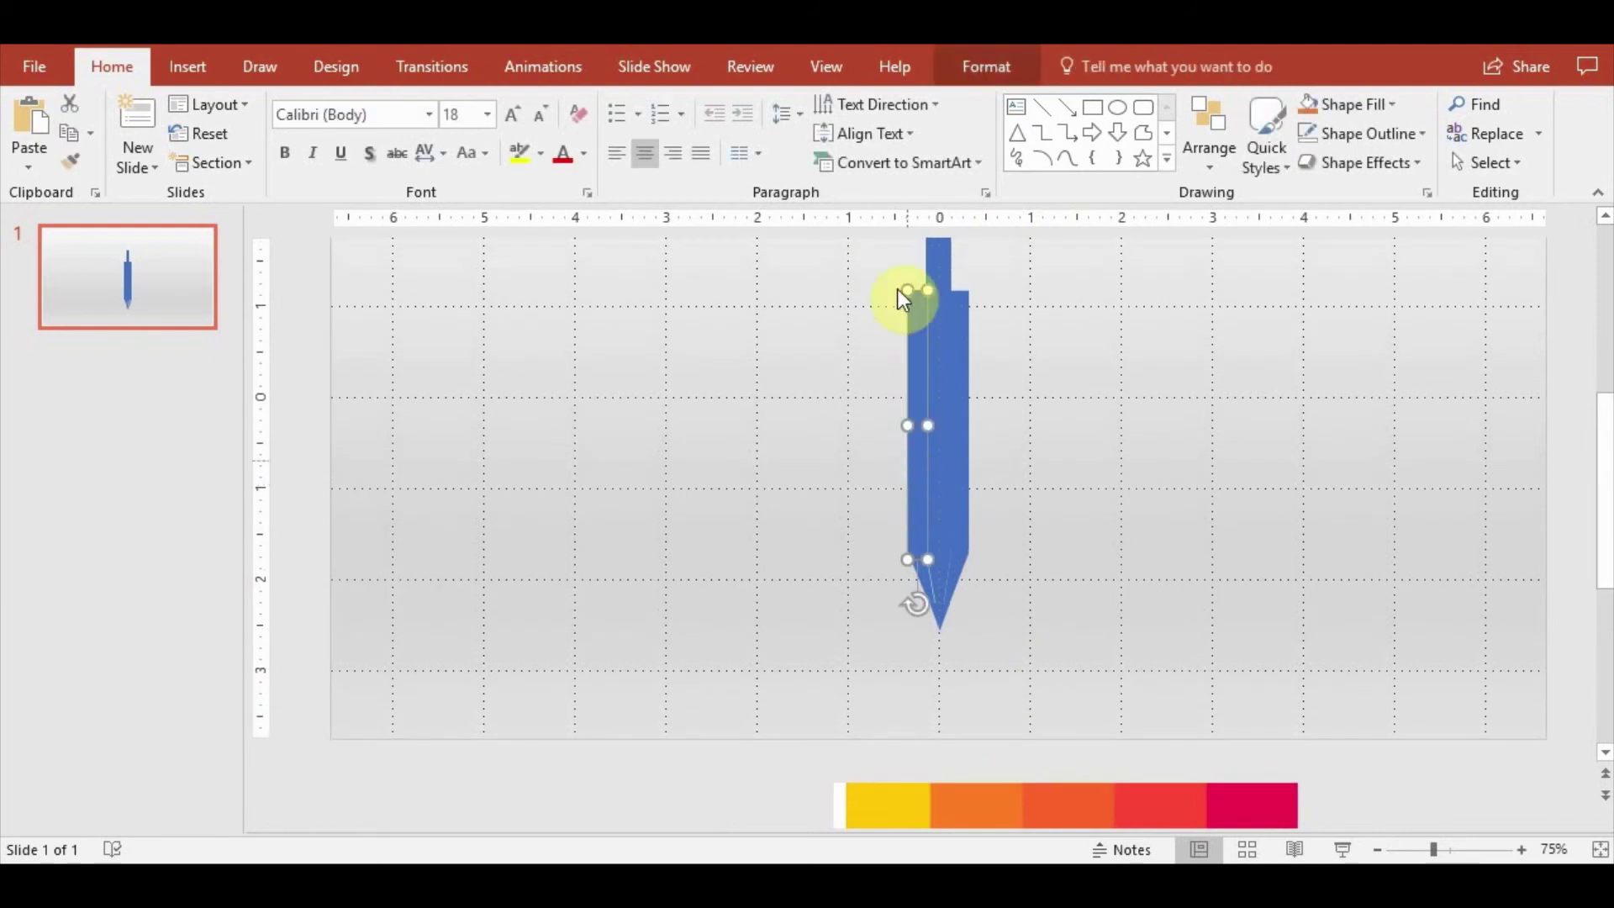
left_click(986, 71)
left_click(664, 106)
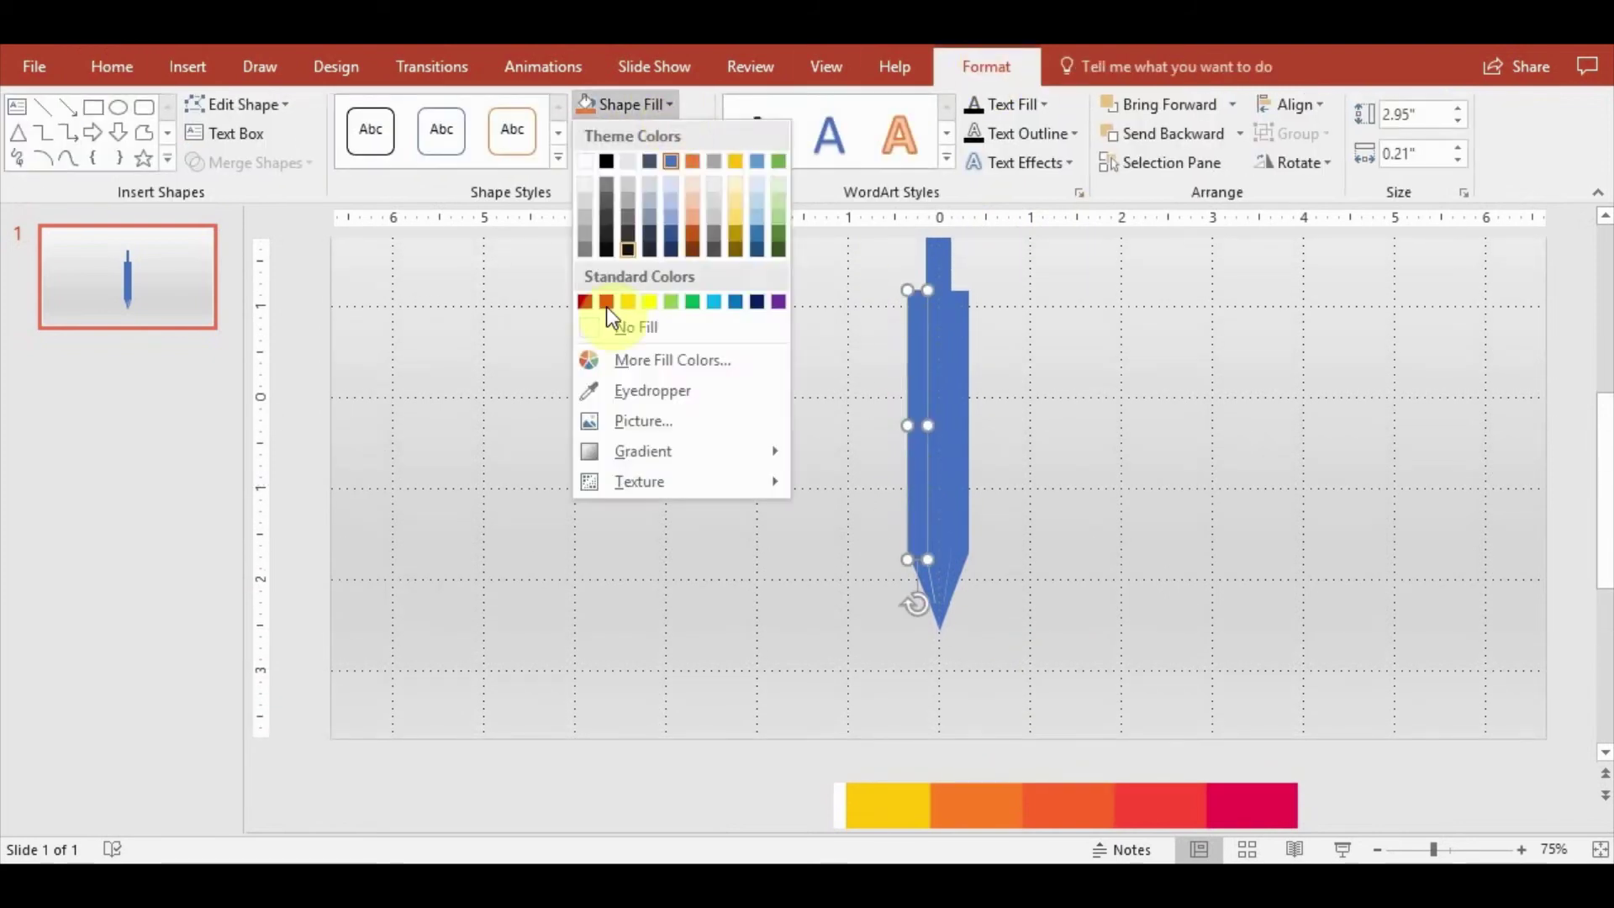
left_click(619, 385)
left_click(888, 801)
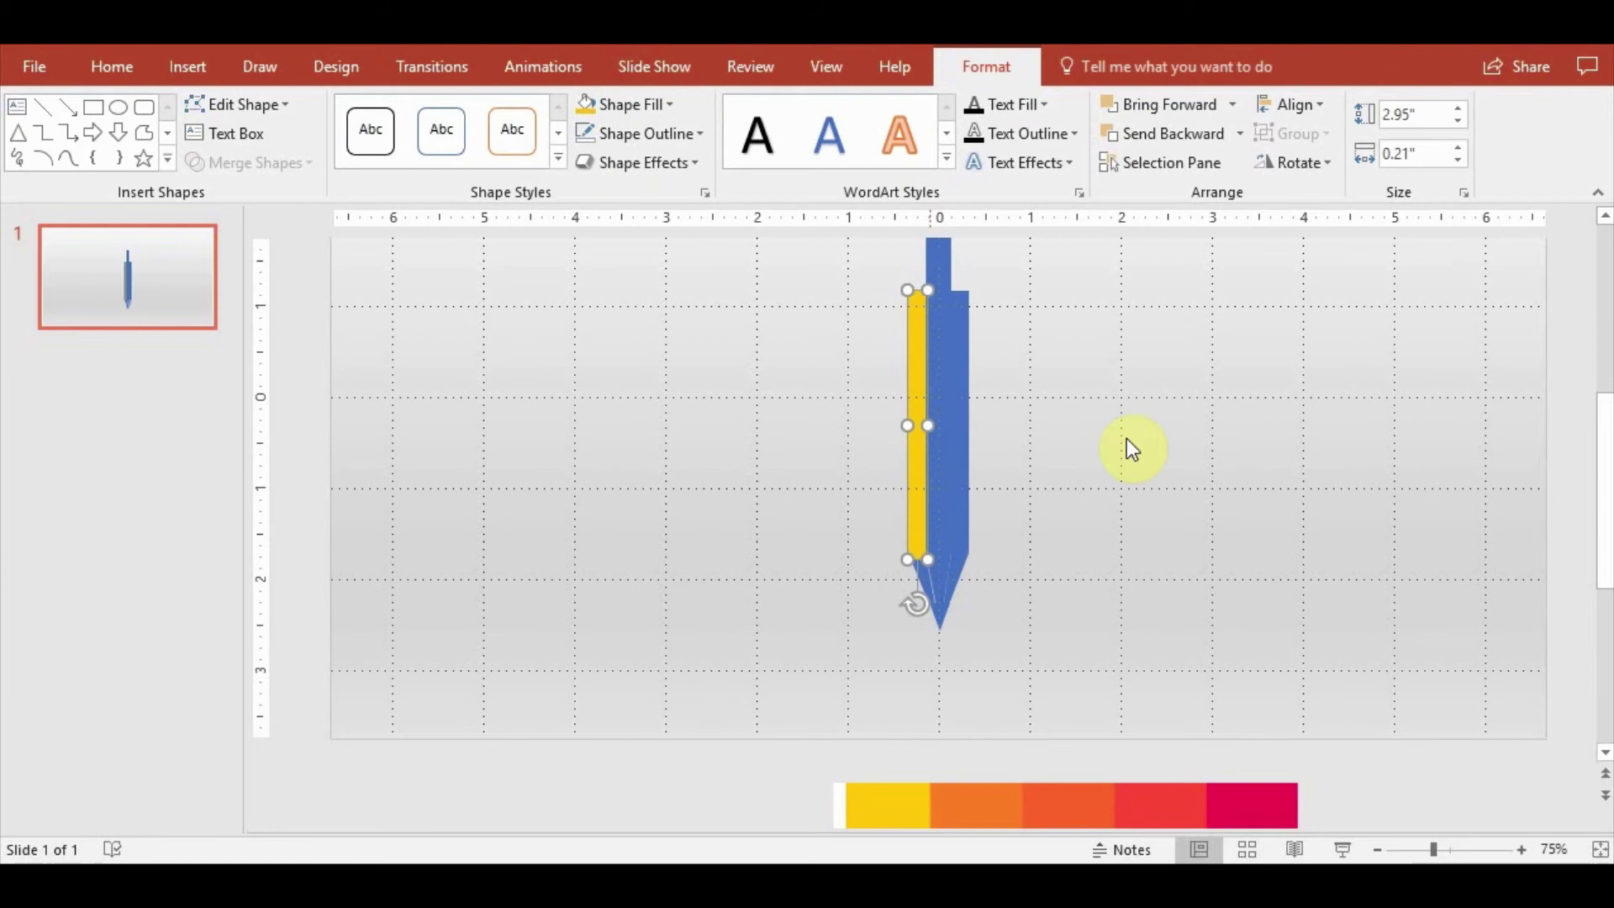
Eyedrop the bar's orange-red into the pencil's middle strip
left_click(940, 341)
left_click(663, 107)
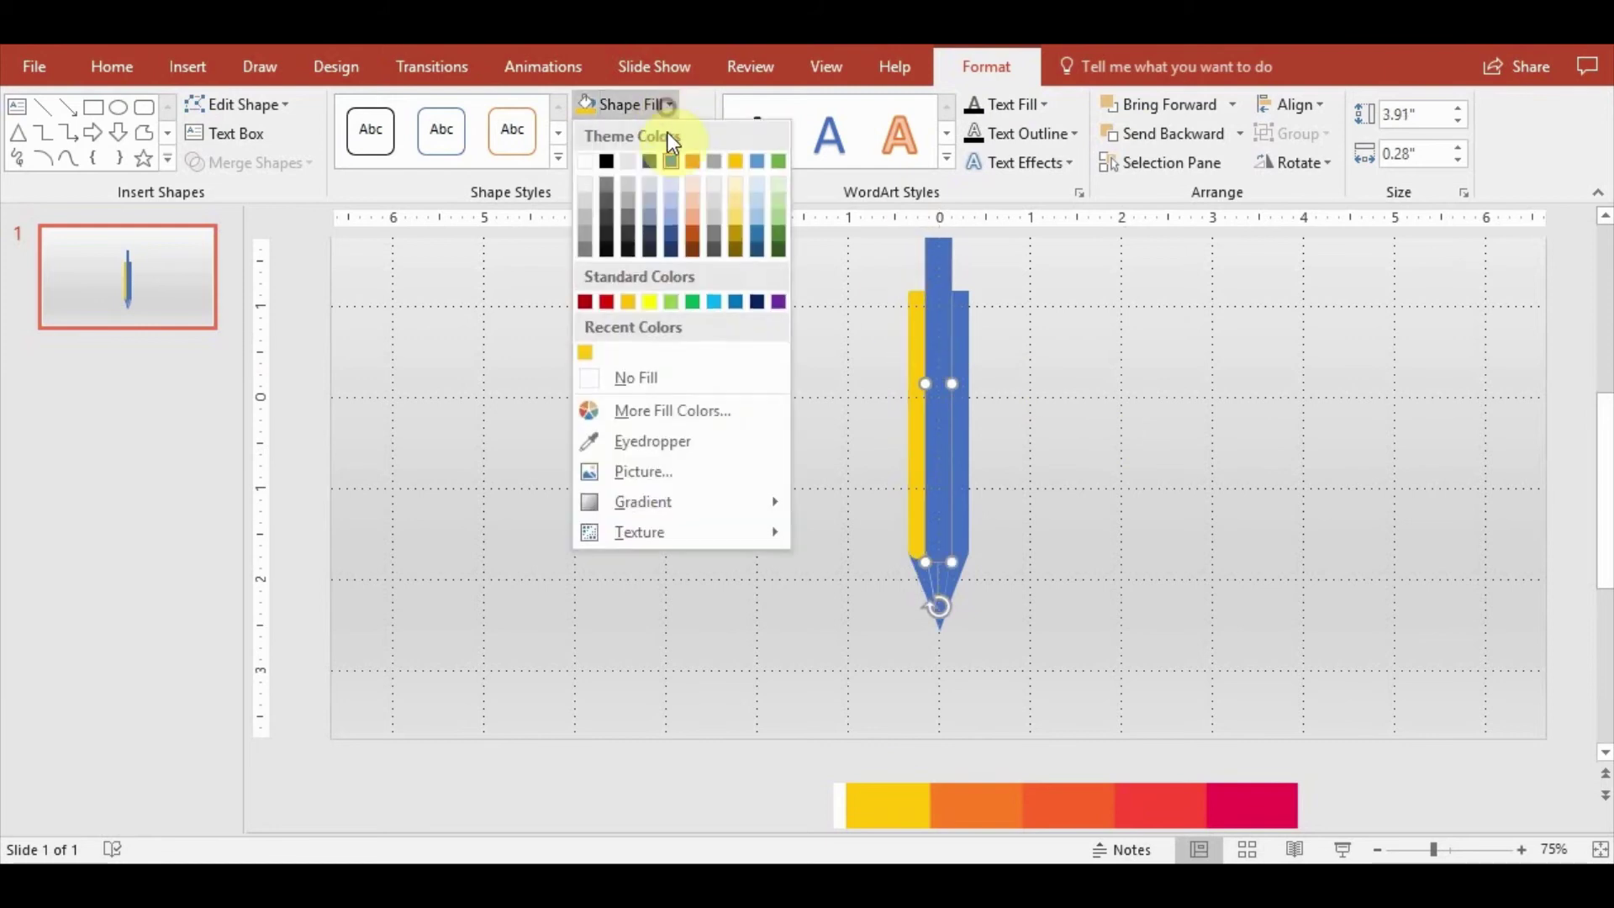
left_click(653, 444)
left_click(1071, 803)
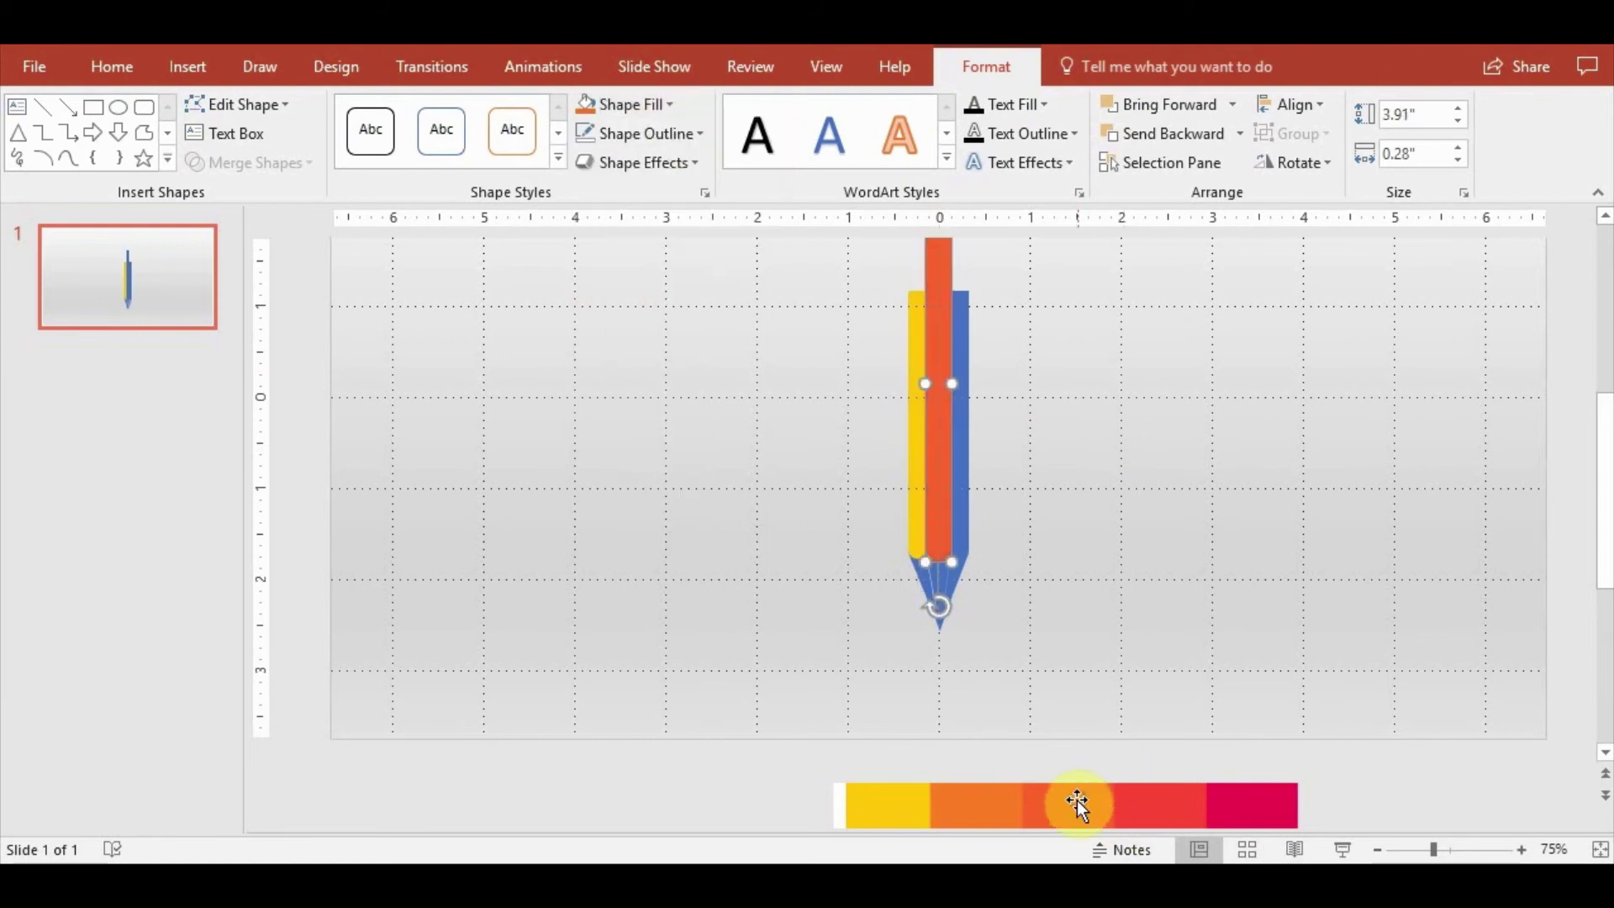
Colour the right strip from the bar, settling on crimson instead of red
left_click(957, 507)
left_click(663, 104)
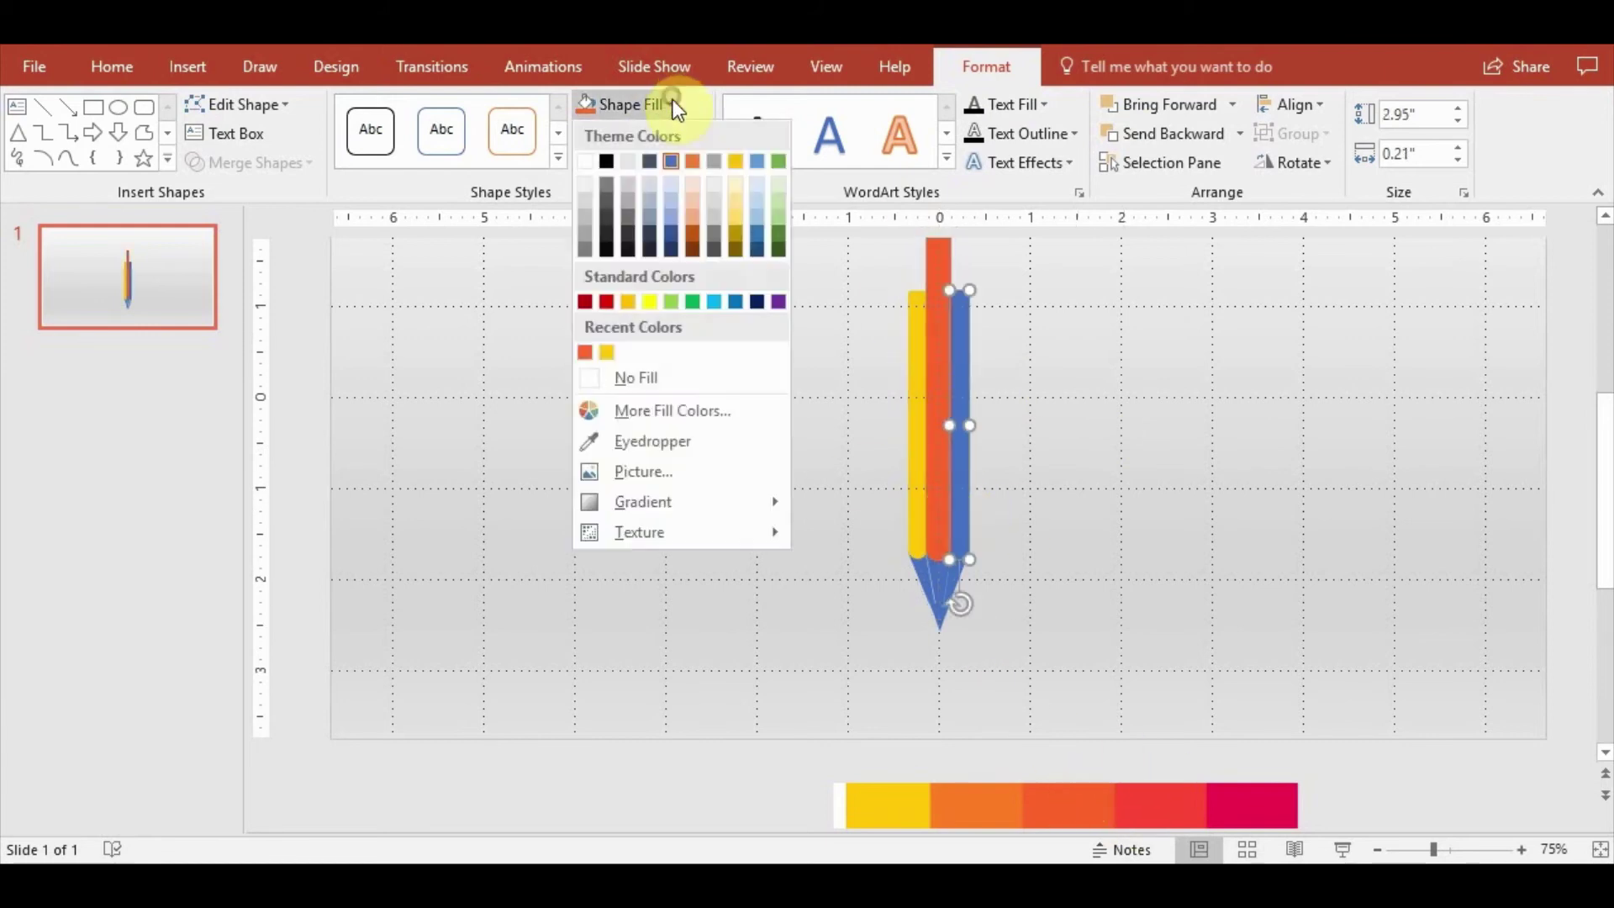
left_click(654, 441)
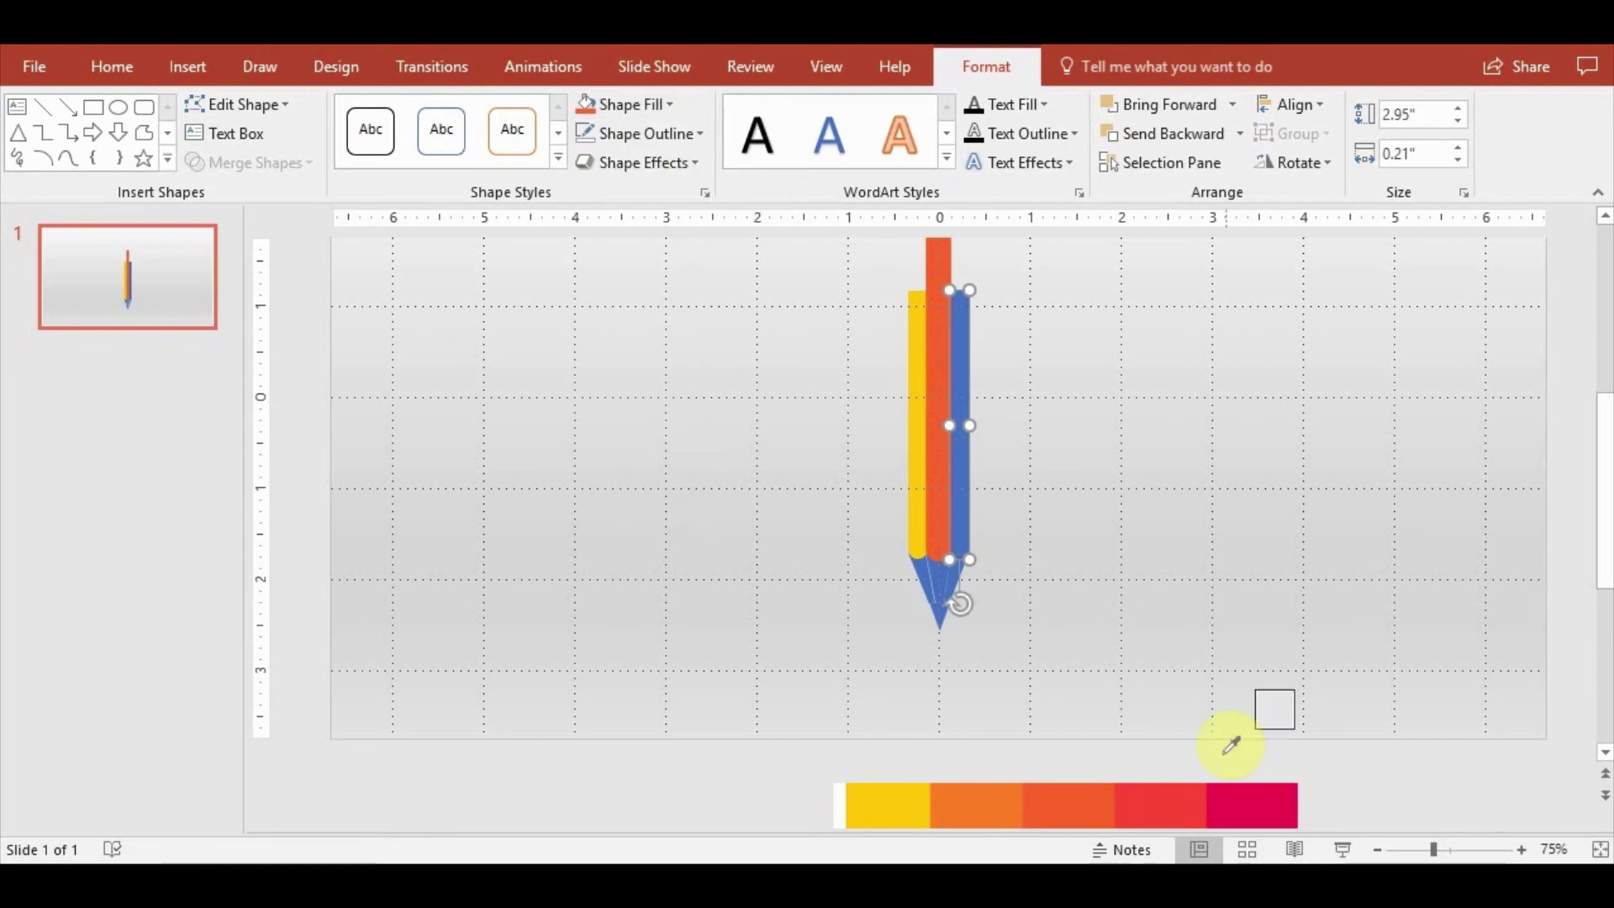
left_click(1172, 807)
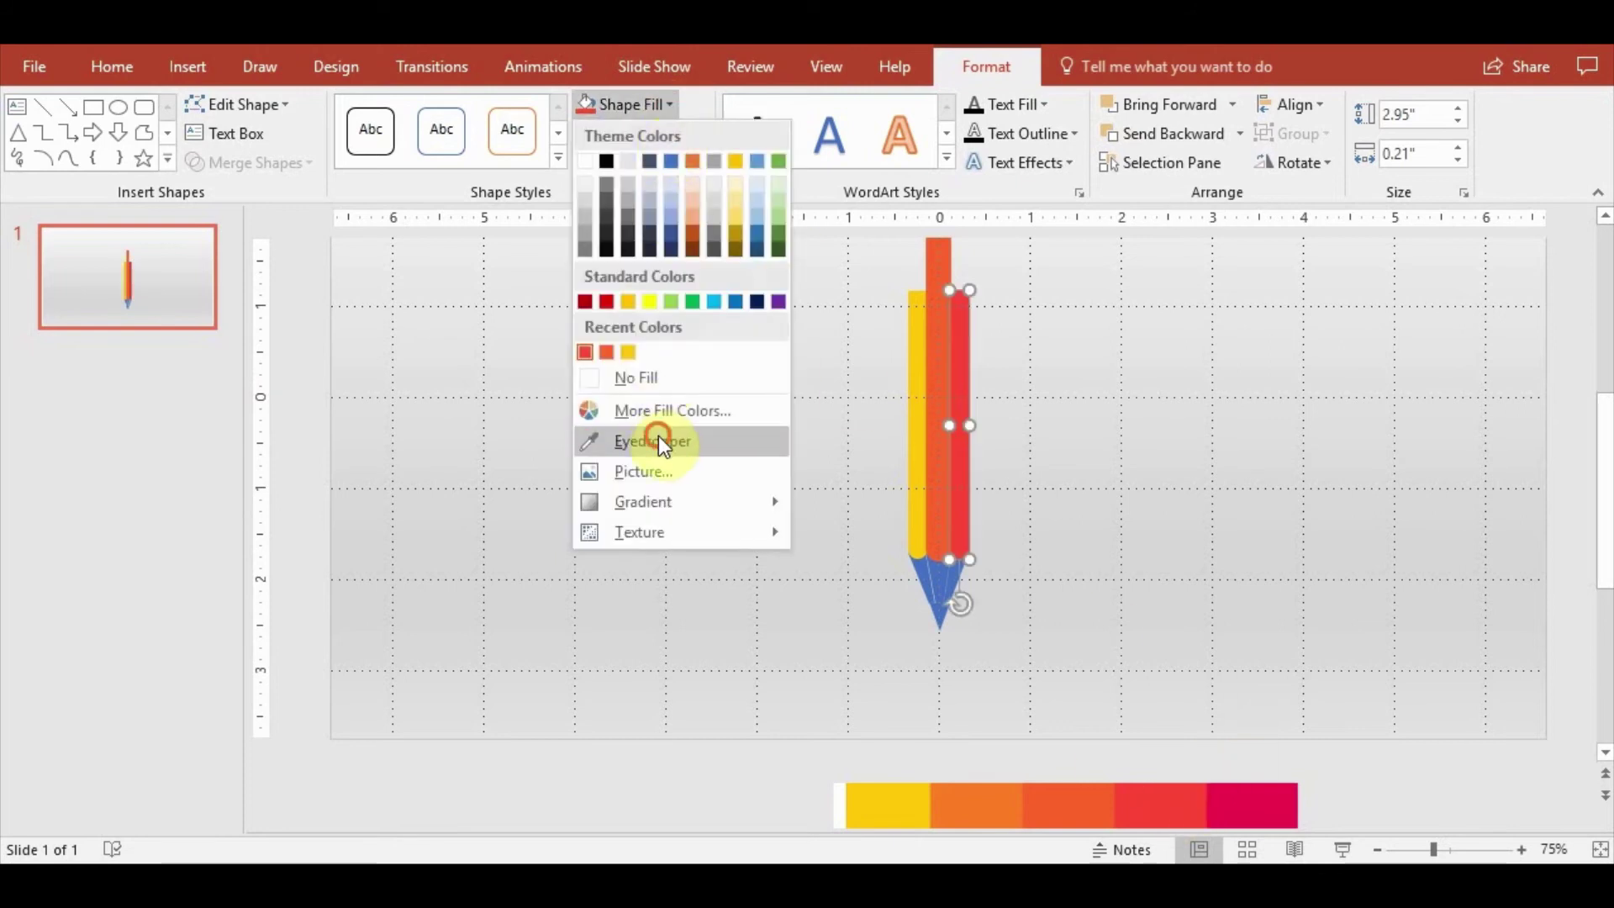
left_click(652, 441)
left_click(1253, 806)
left_click(1261, 698)
Fill the small point inside the pencil tip dark grey
scroll(1093, 505, "up", 3)
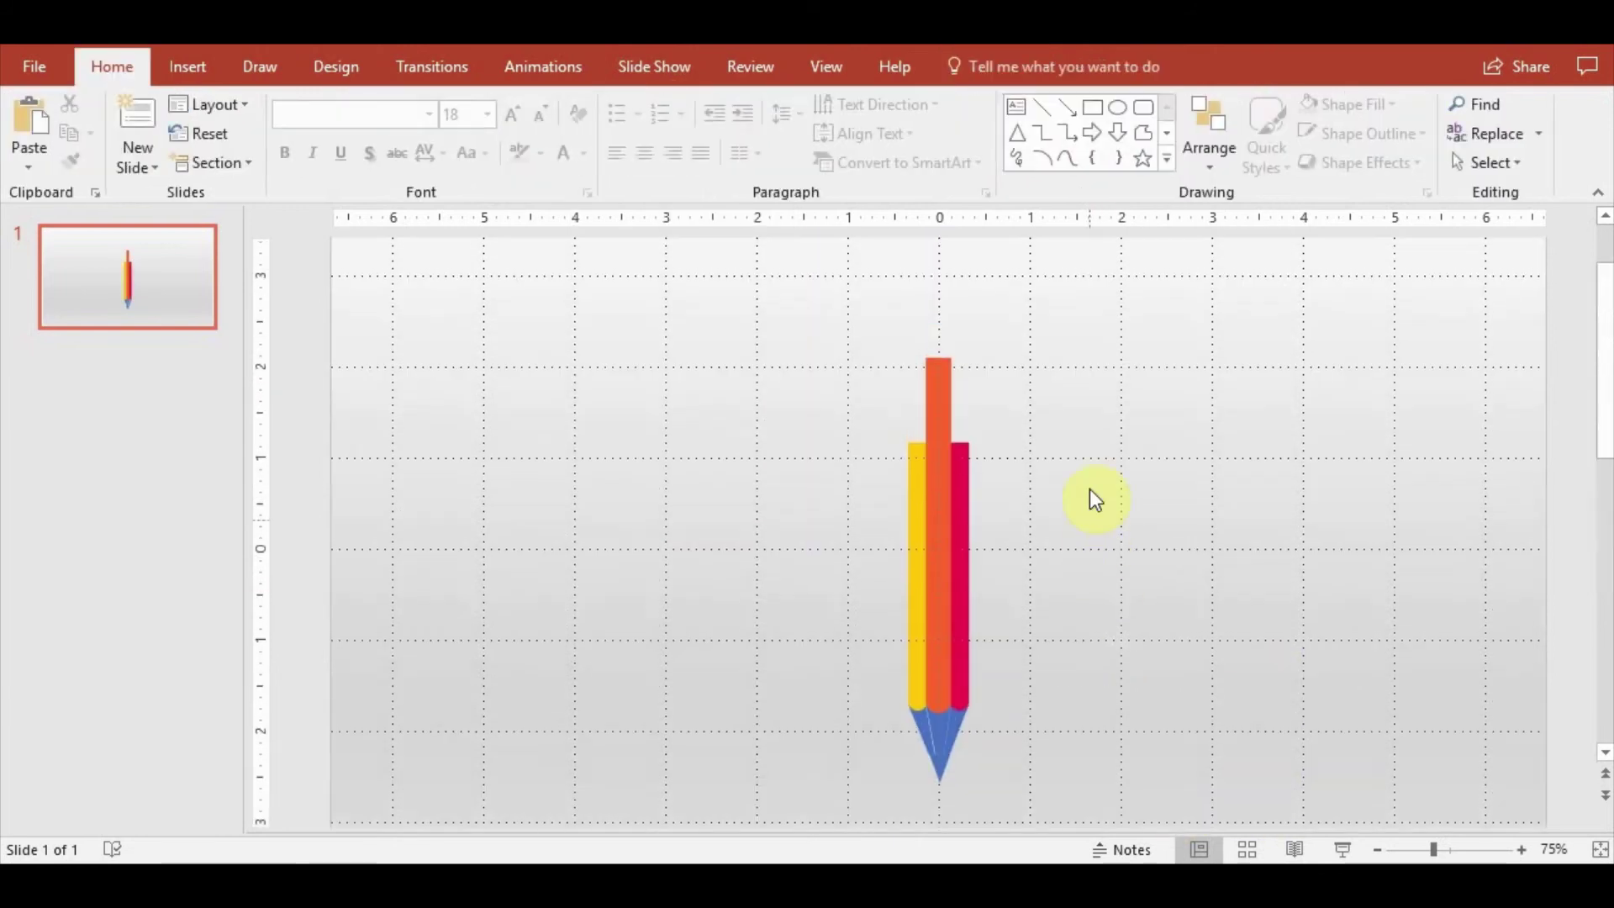
scroll(967, 706, "down", 2)
scroll(994, 727, "up", 5, "ctrl")
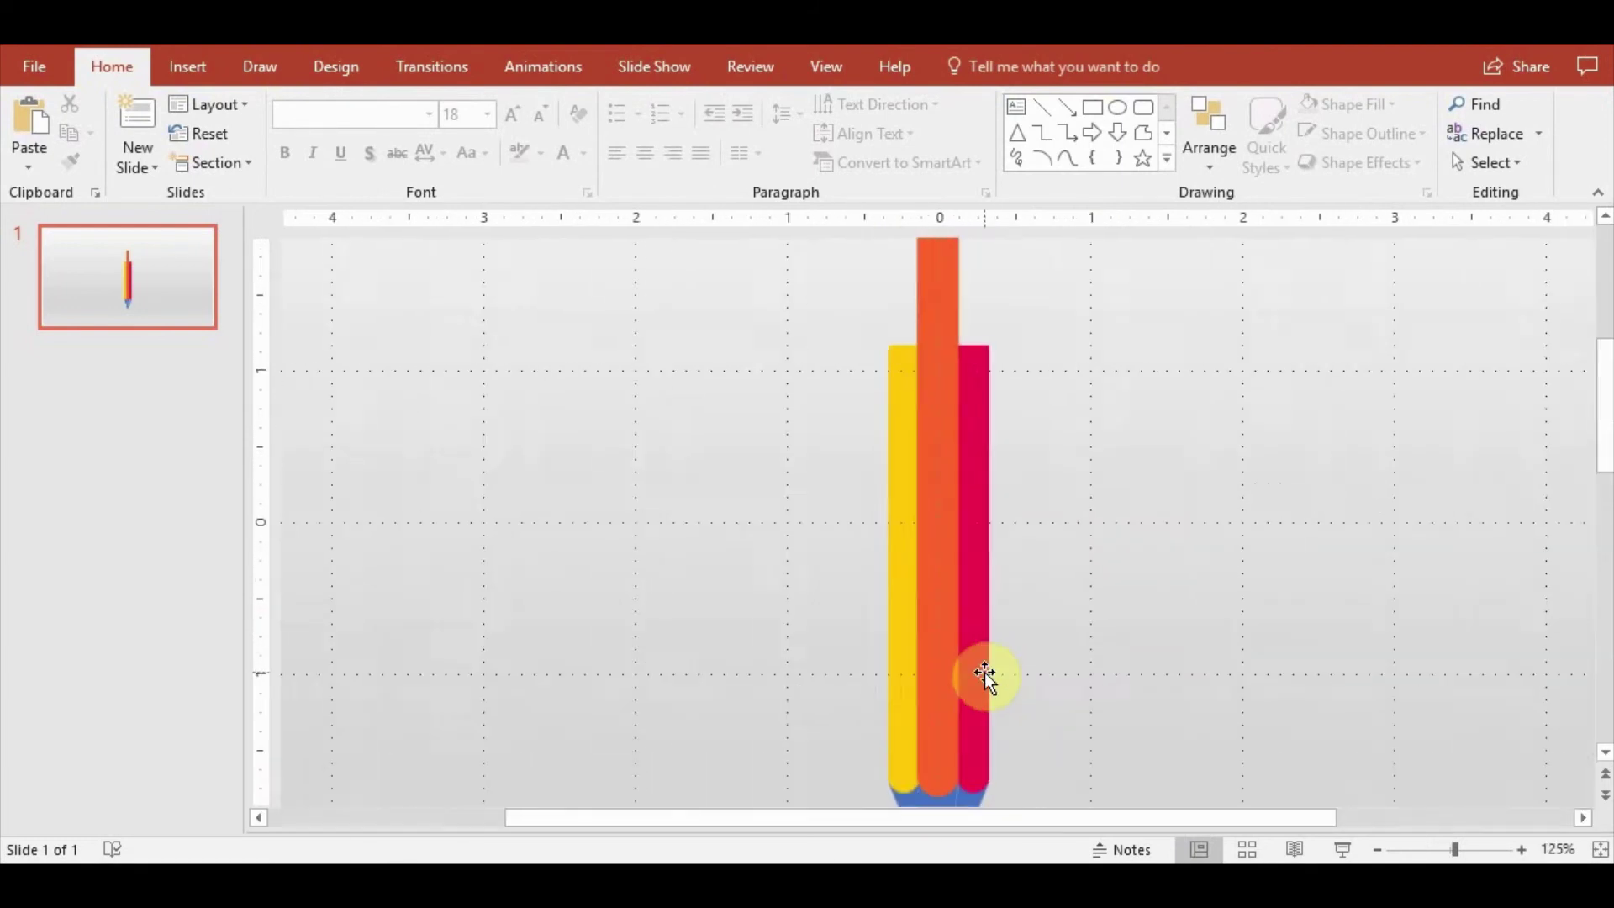
scroll(967, 674, "down", 3)
left_click(925, 580)
left_click(924, 580)
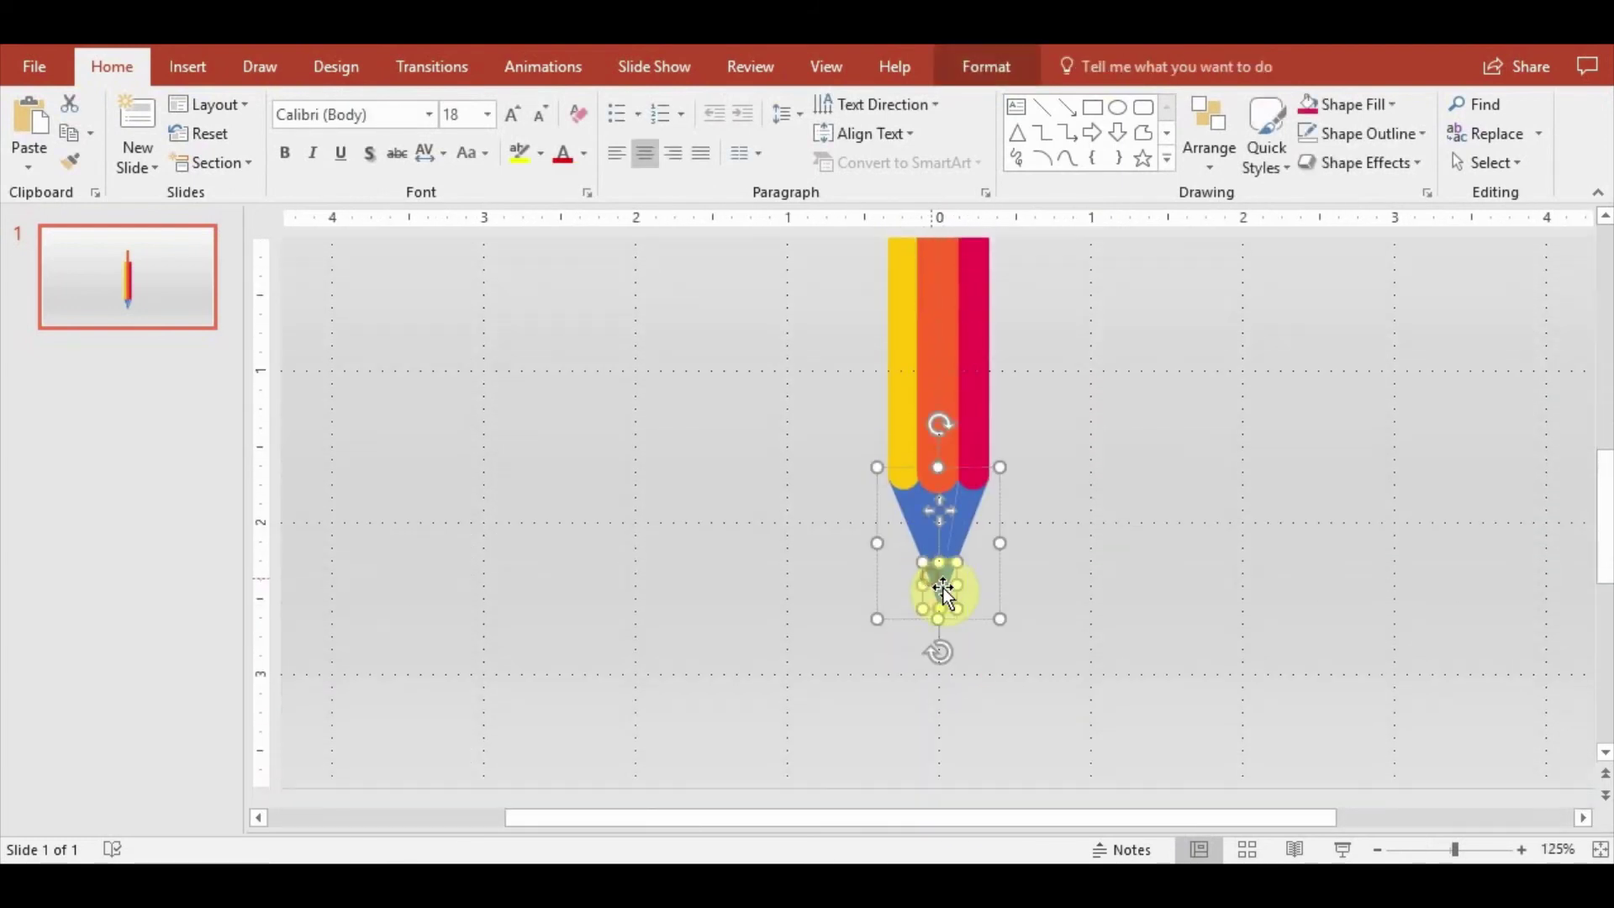
left_click(986, 67)
left_click(670, 104)
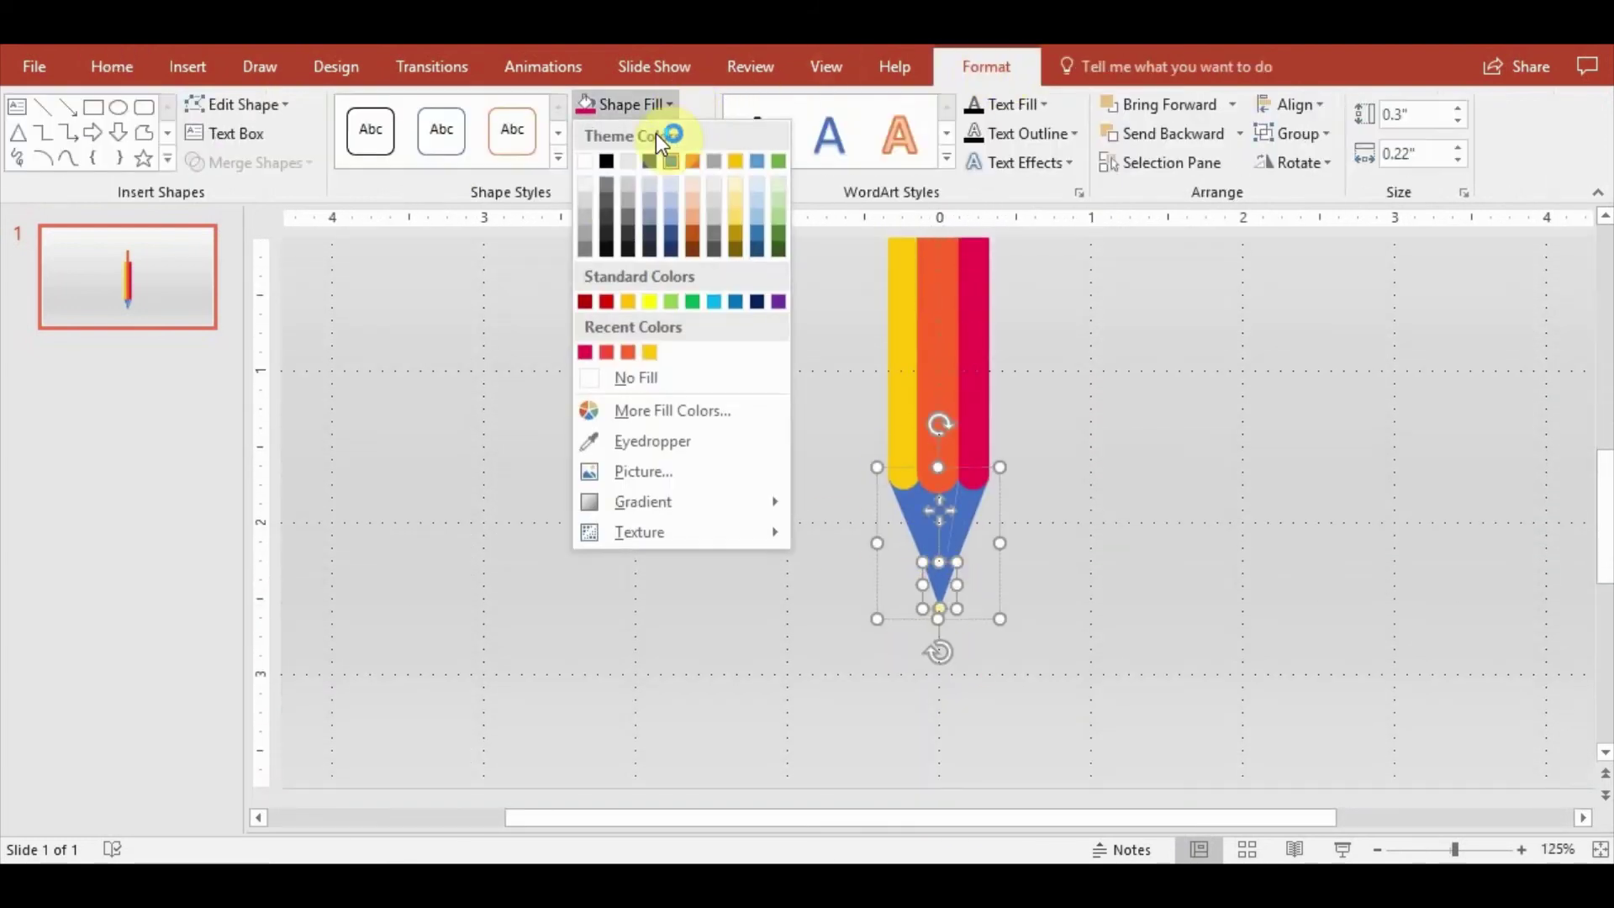
left_click(612, 216)
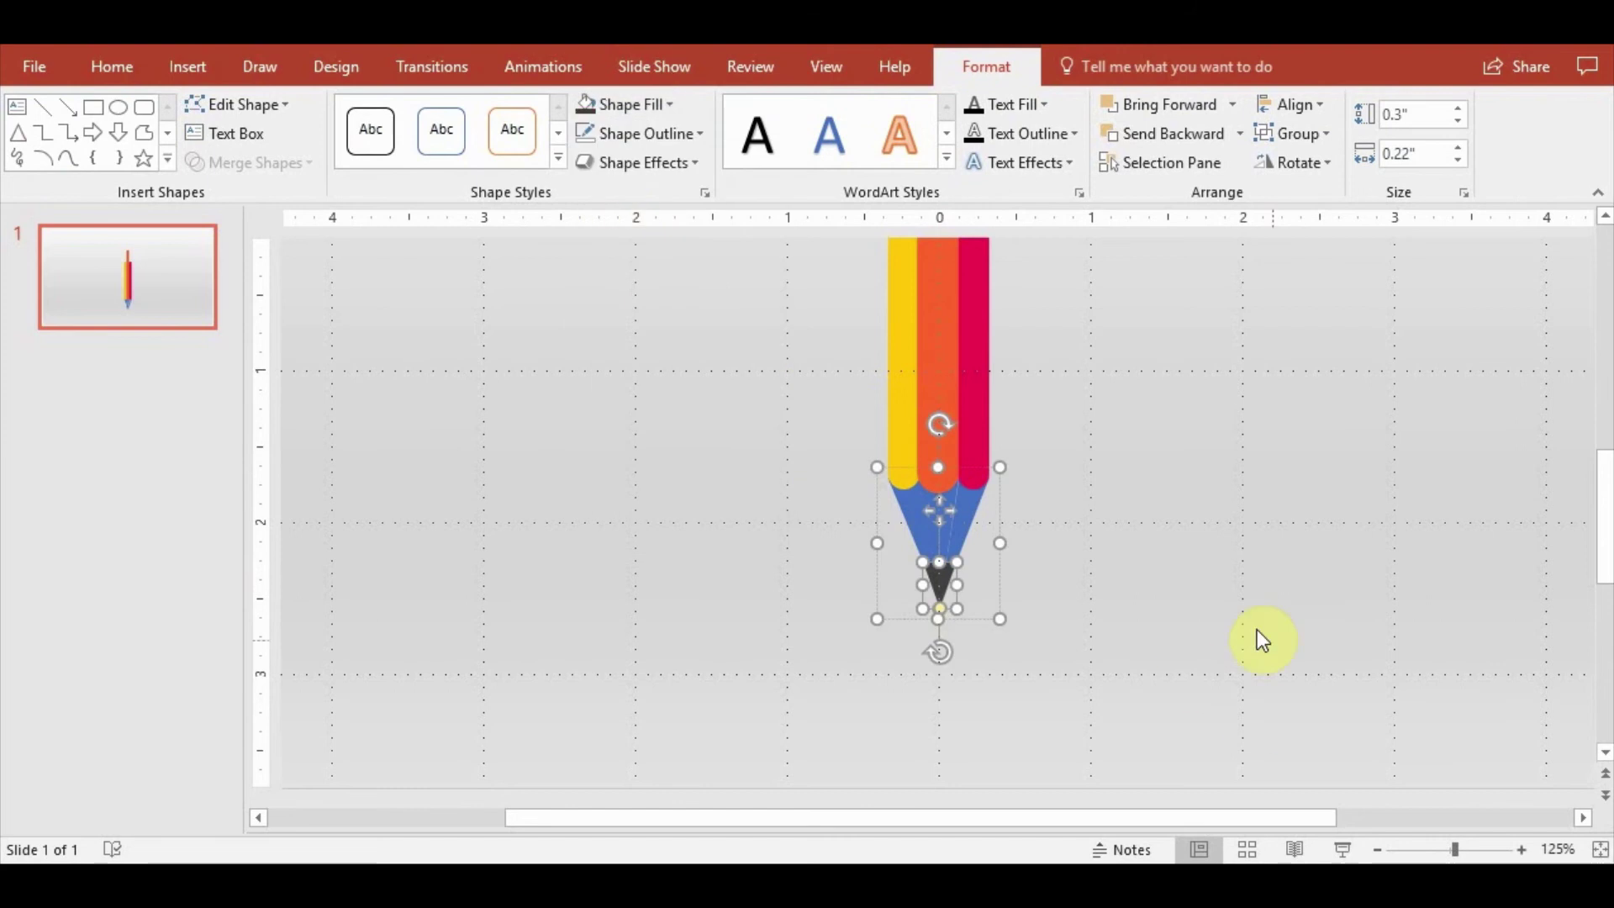
left_click(1257, 631)
Colour the left facet of the pencil tip light cream
scroll(1093, 626, "down", 2)
scroll(1093, 628, "up", 1)
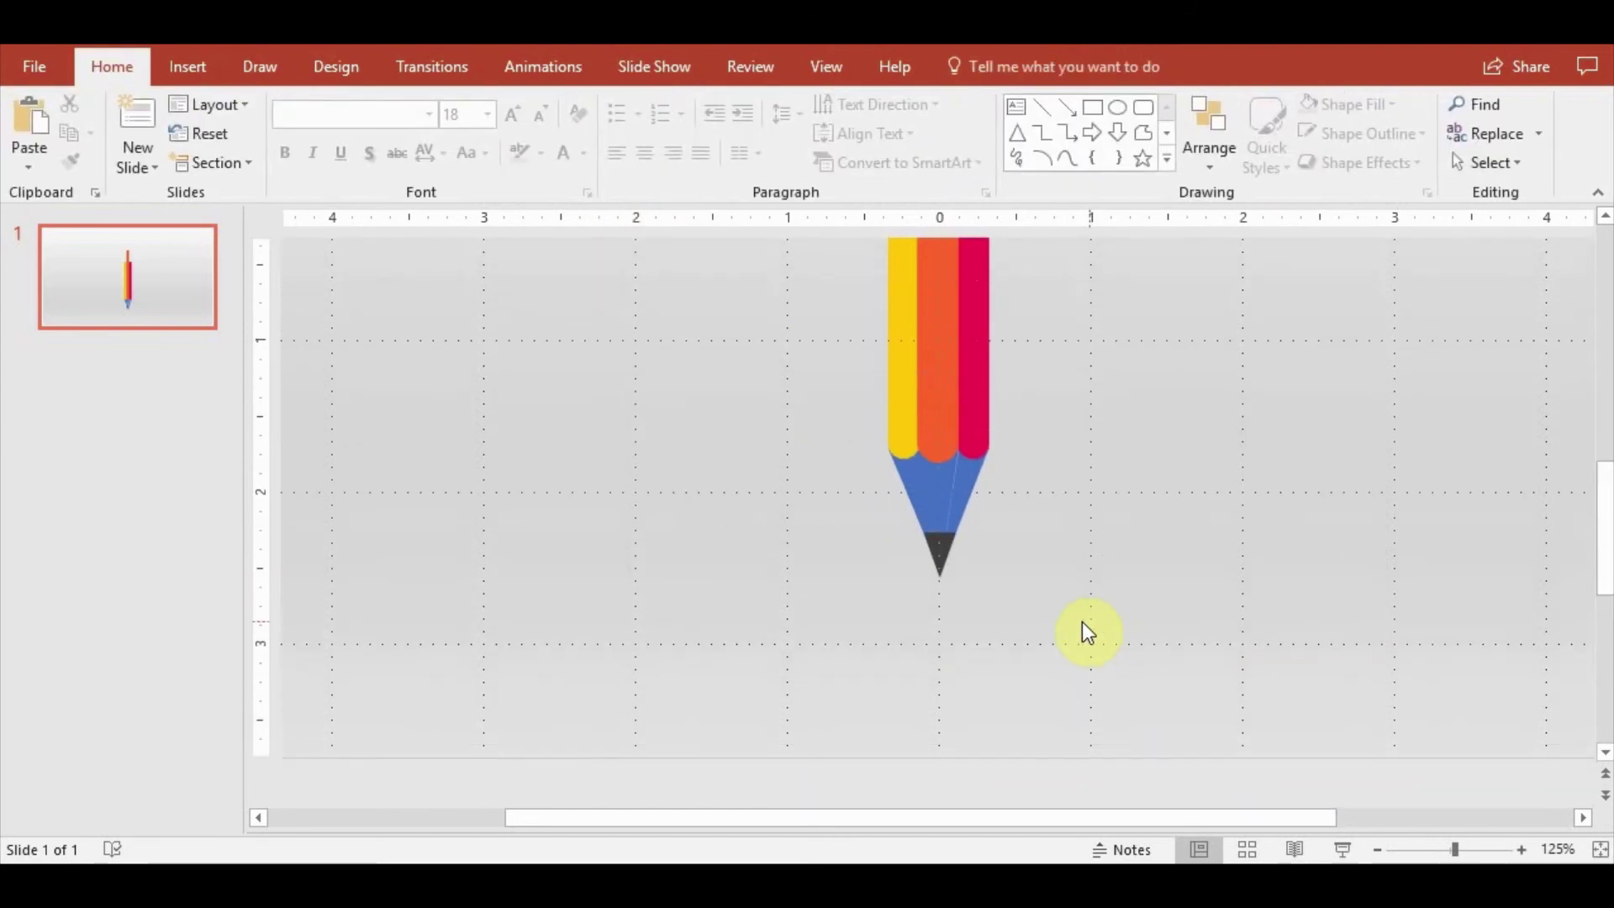
left_click(933, 492)
left_click(916, 483)
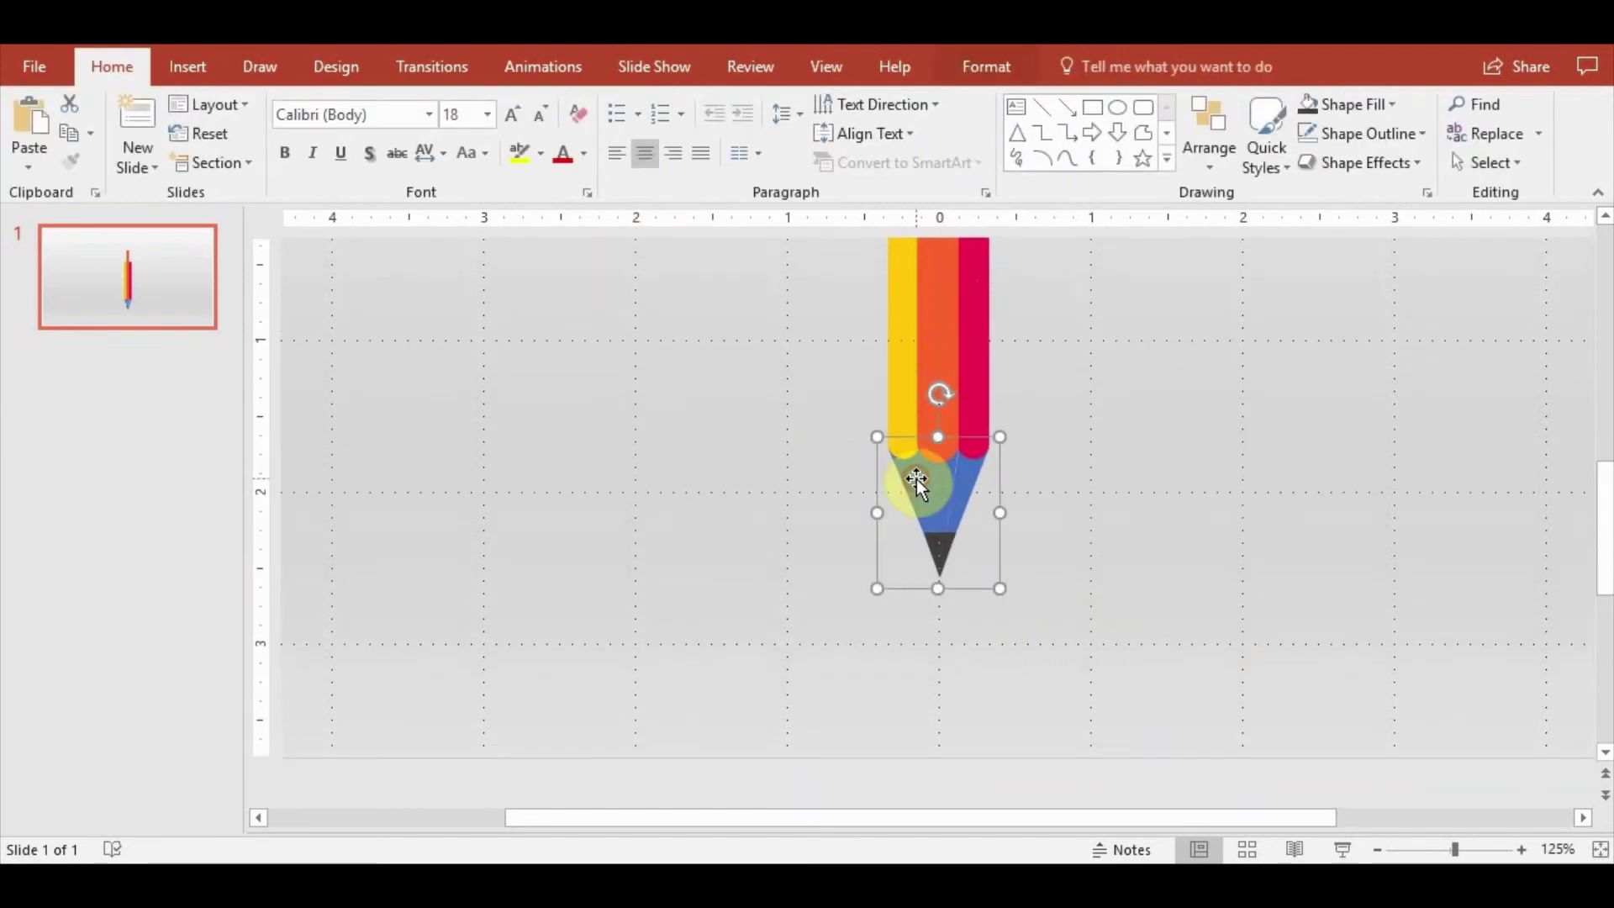
left_click(980, 52)
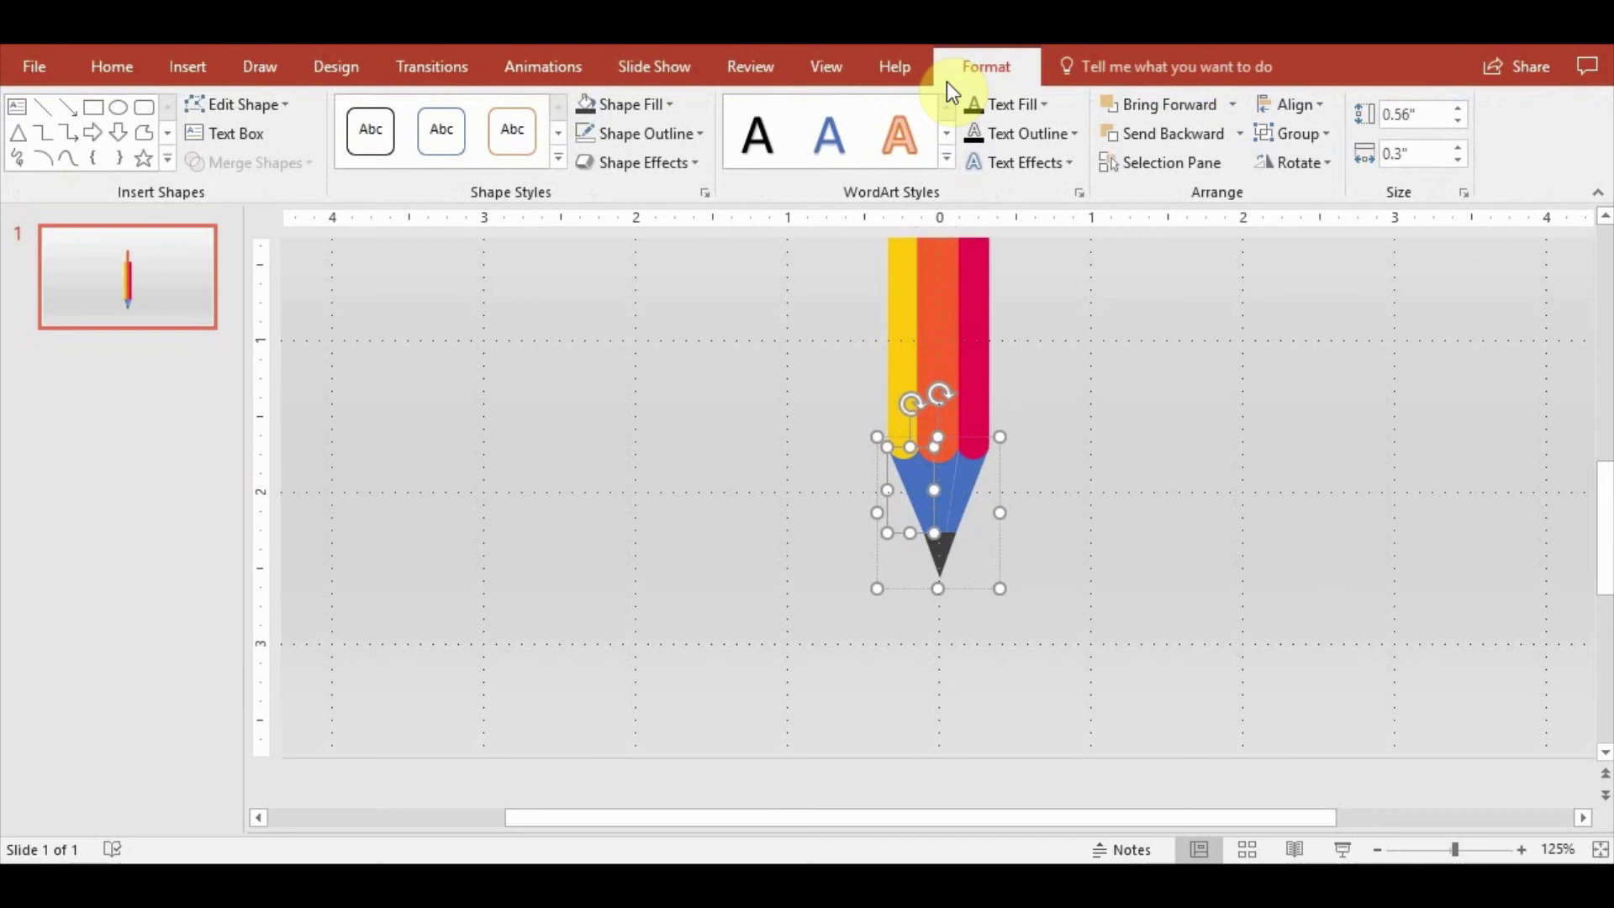
left_click(663, 104)
left_click(1057, 652)
left_click(1057, 653)
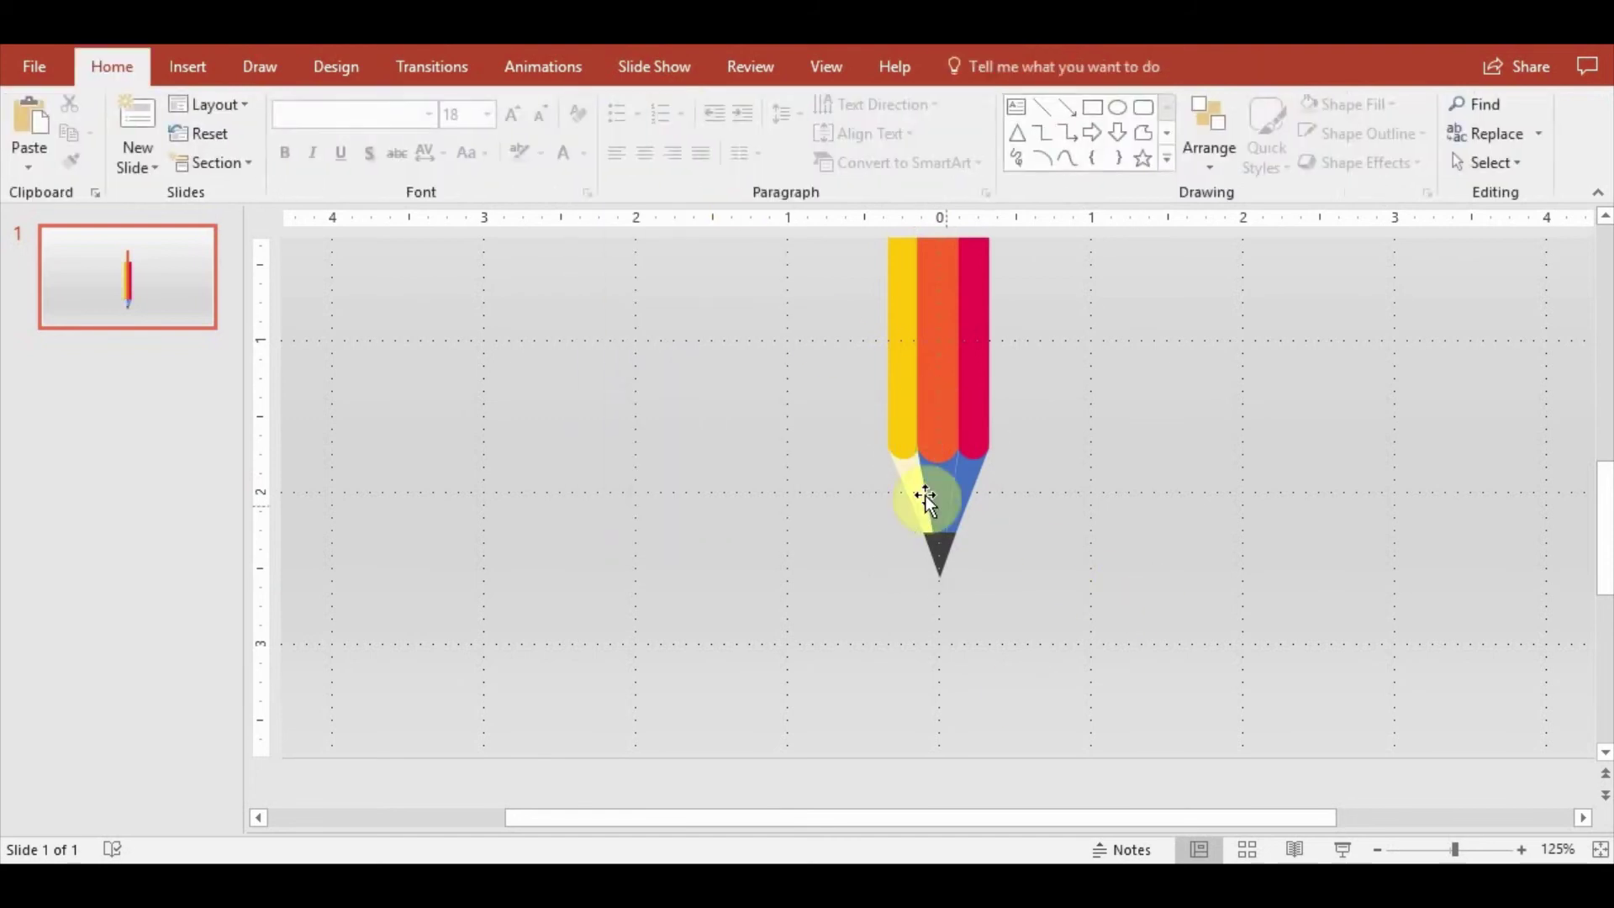
double_click(933, 489)
left_click(663, 100)
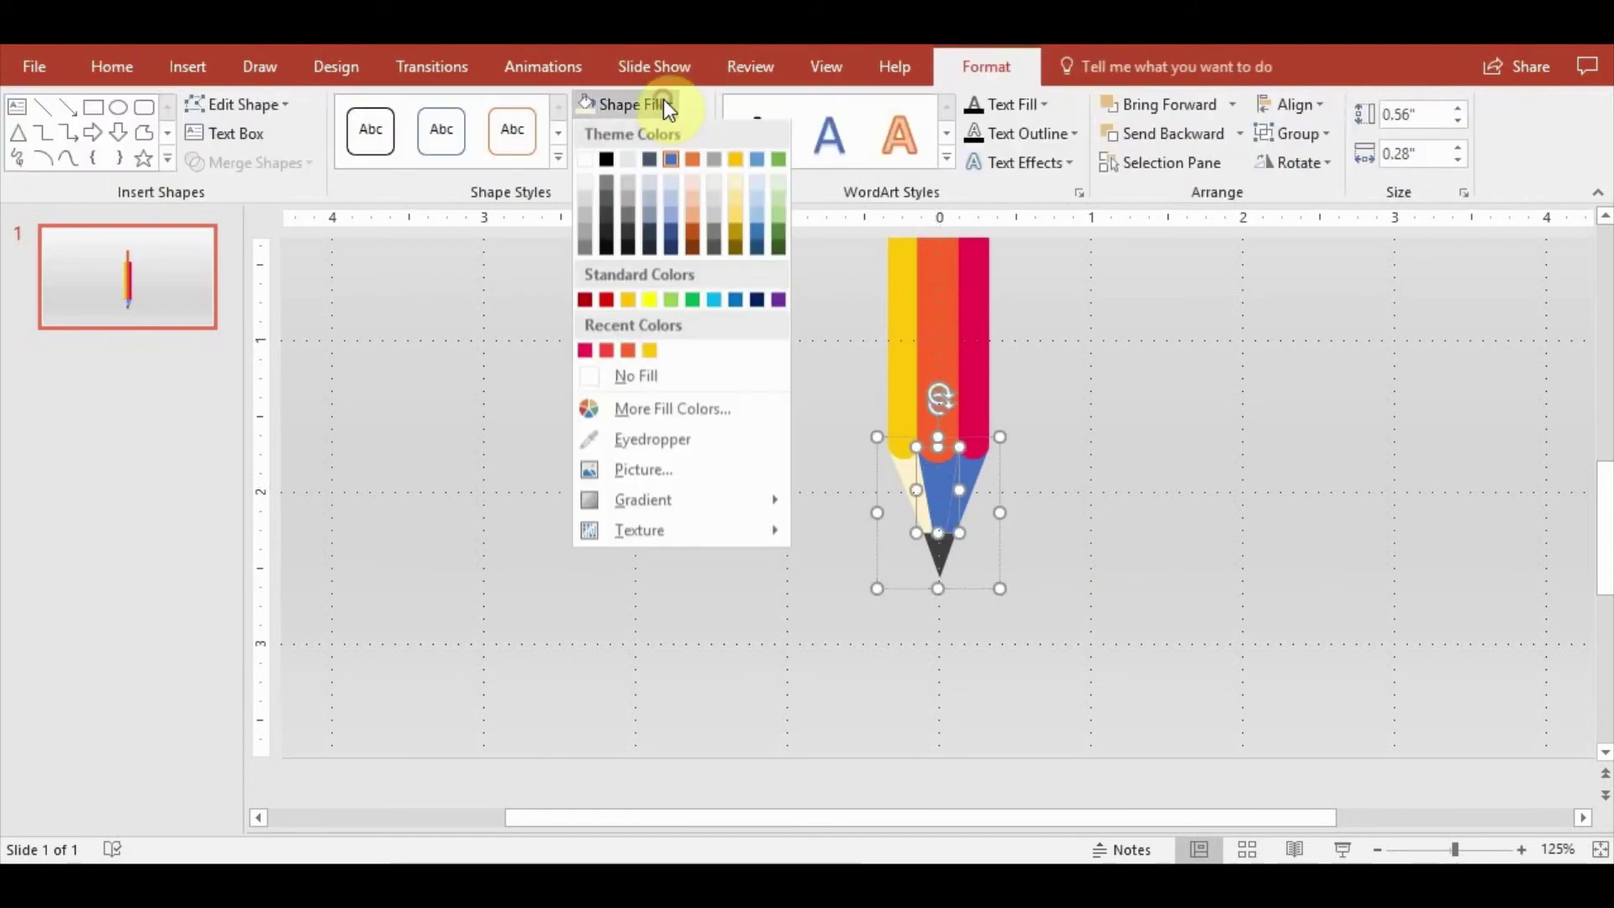
left_click(743, 198)
Colour the right facet of the tip gold
left_click(991, 510)
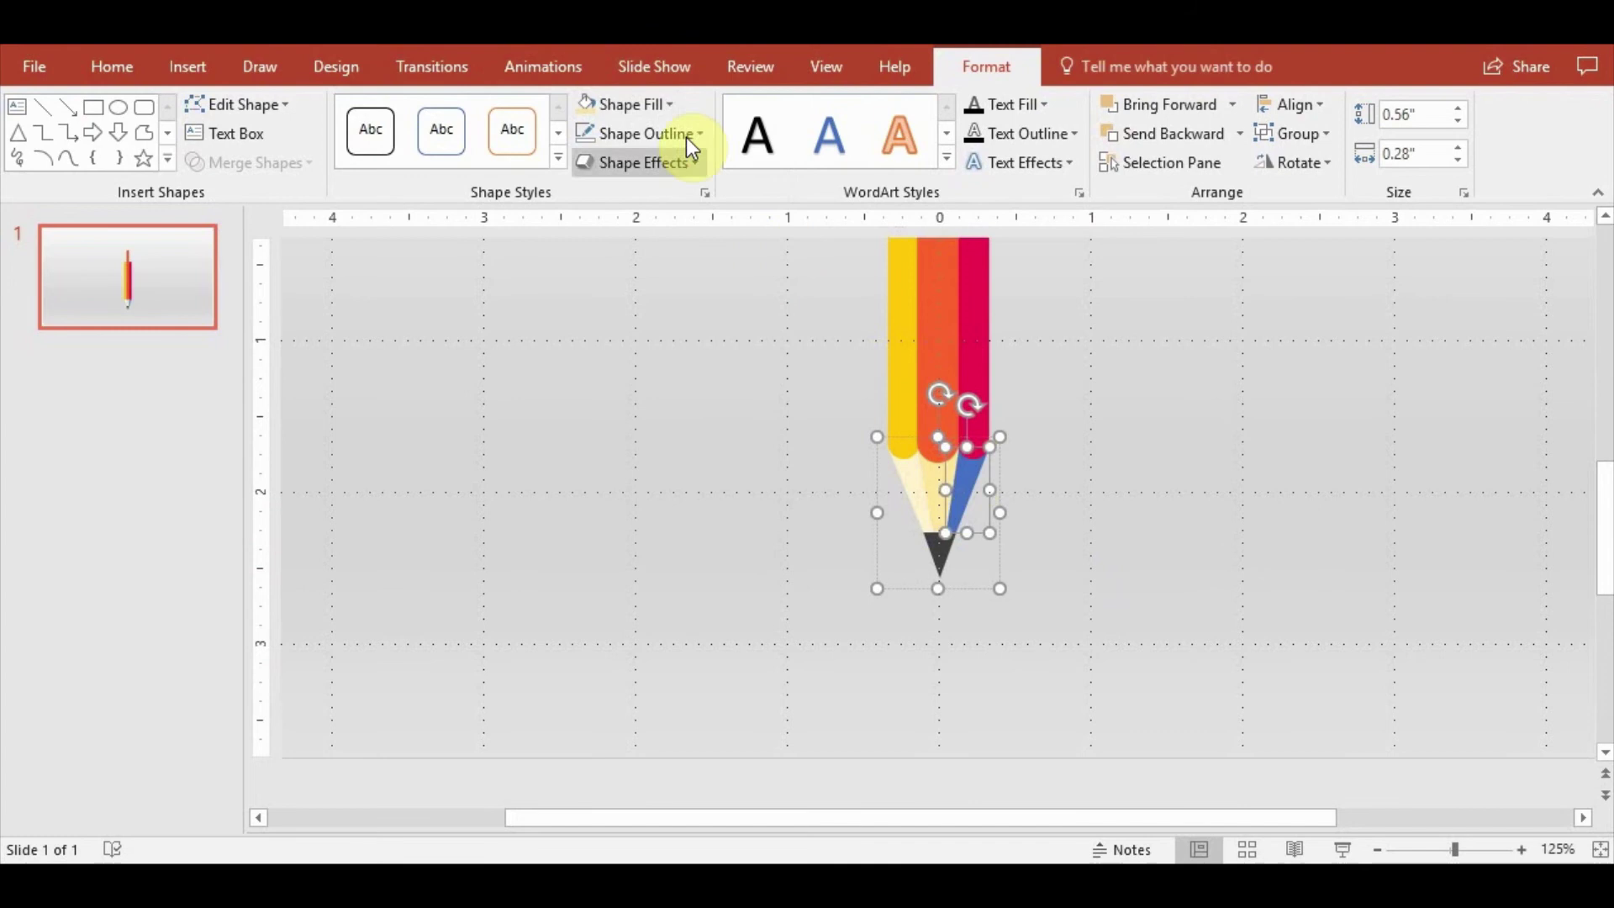
left_click(674, 101)
left_click(743, 216)
left_click(1202, 618)
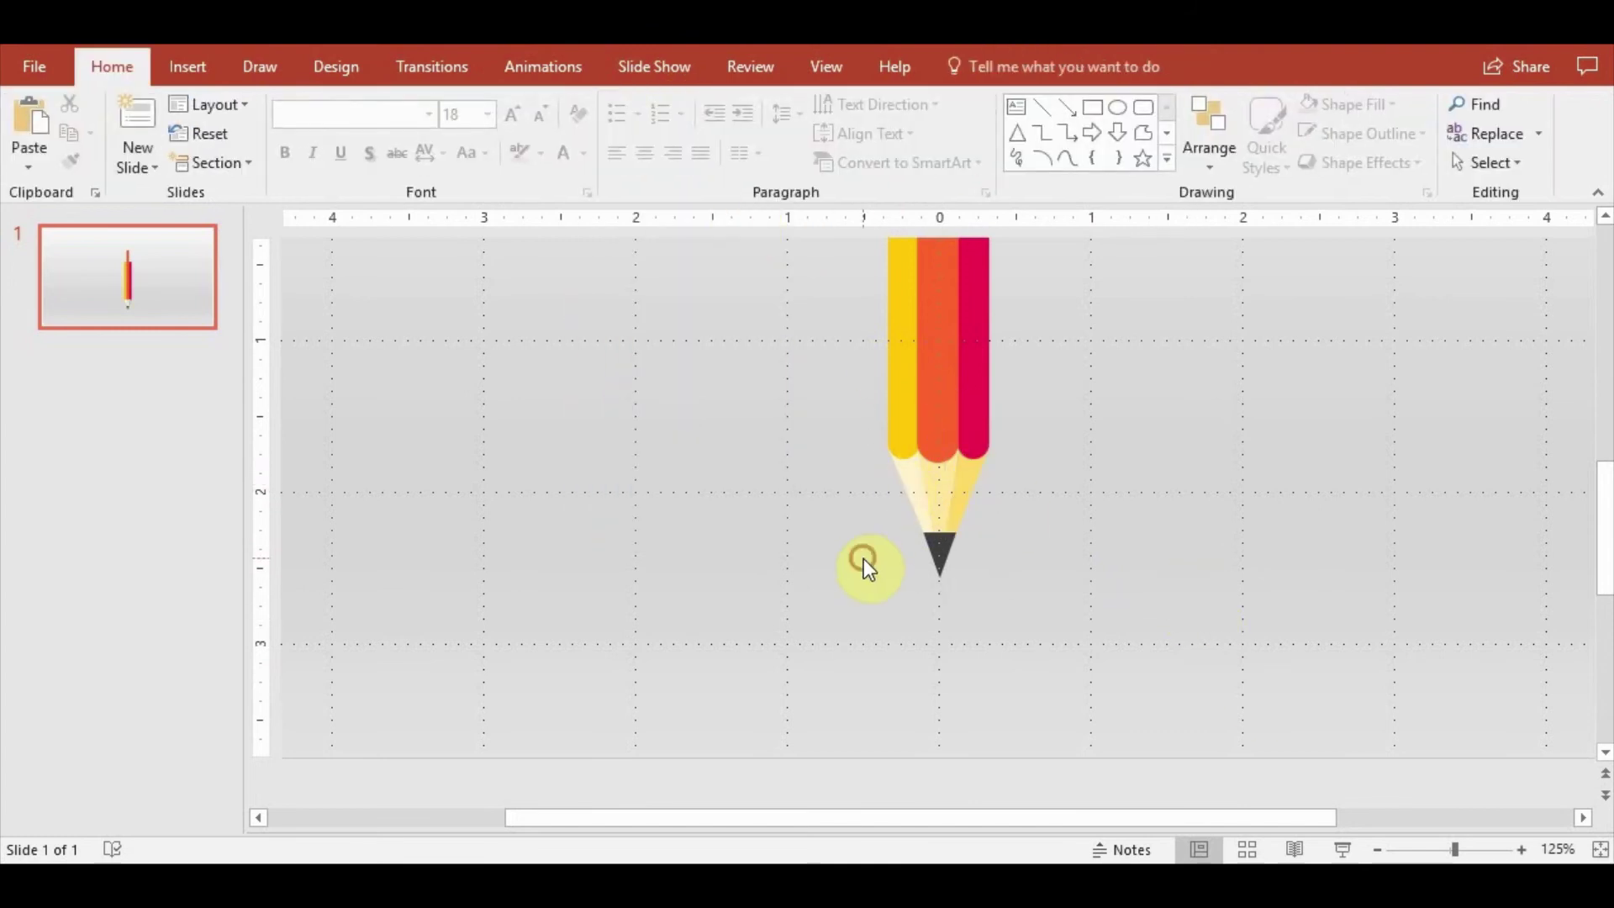
Select a facet within the pencil tip to format it
scroll(865, 566, "down", 5, "ctrl")
scroll(1106, 623, "up", 3, "ctrl")
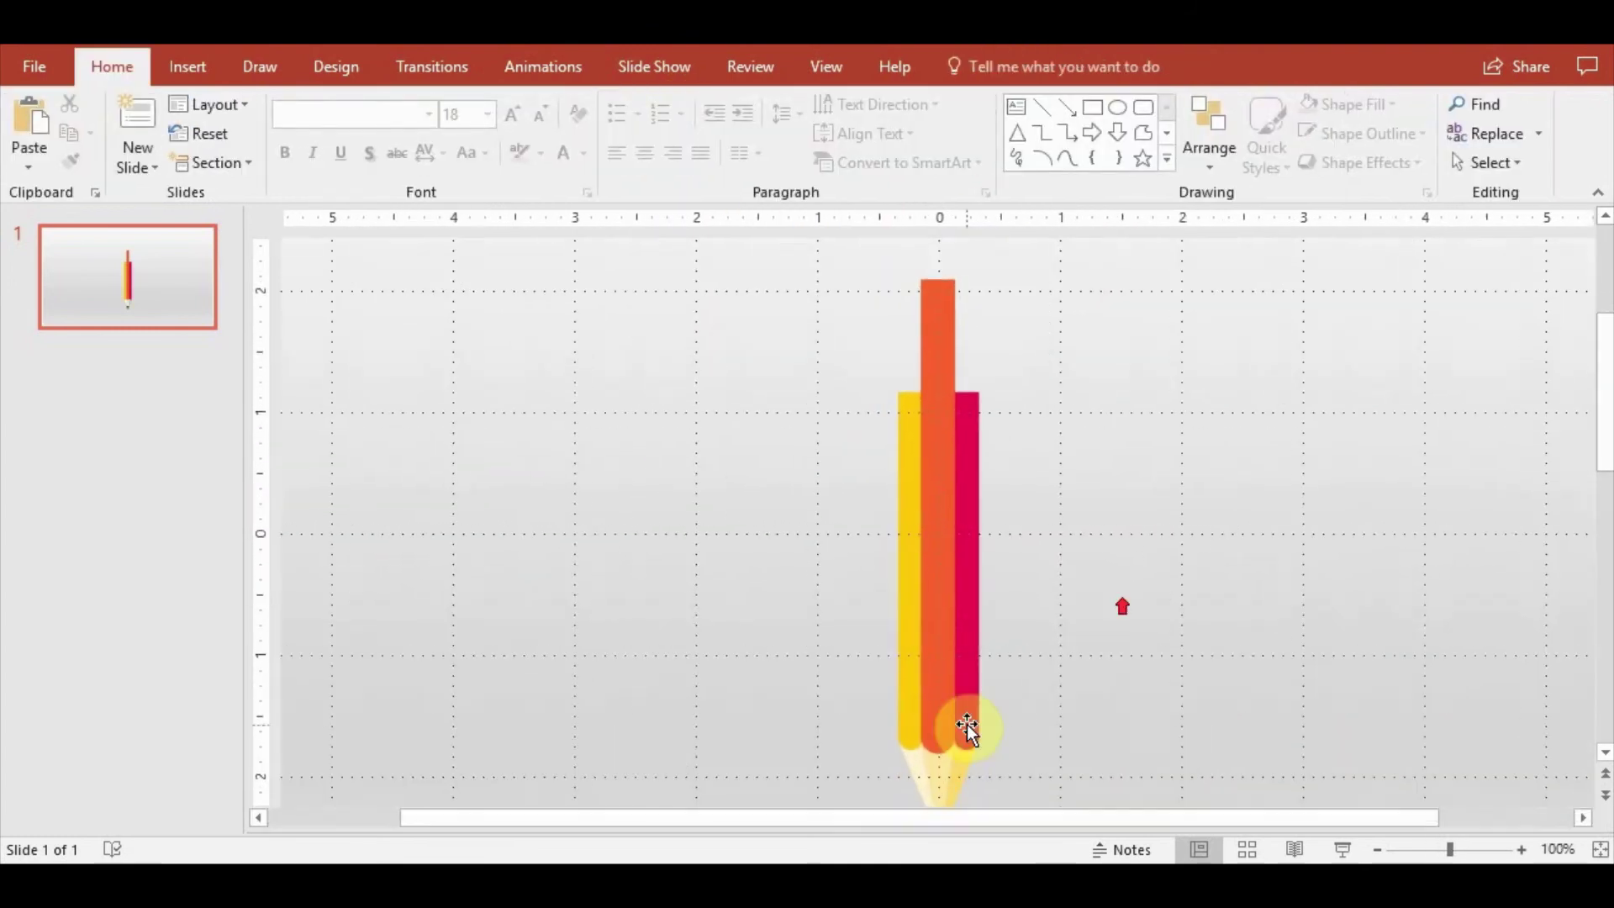
scroll(1068, 702, "up", 2, "ctrl")
scroll(1068, 702, "down", 1)
left_click(893, 668)
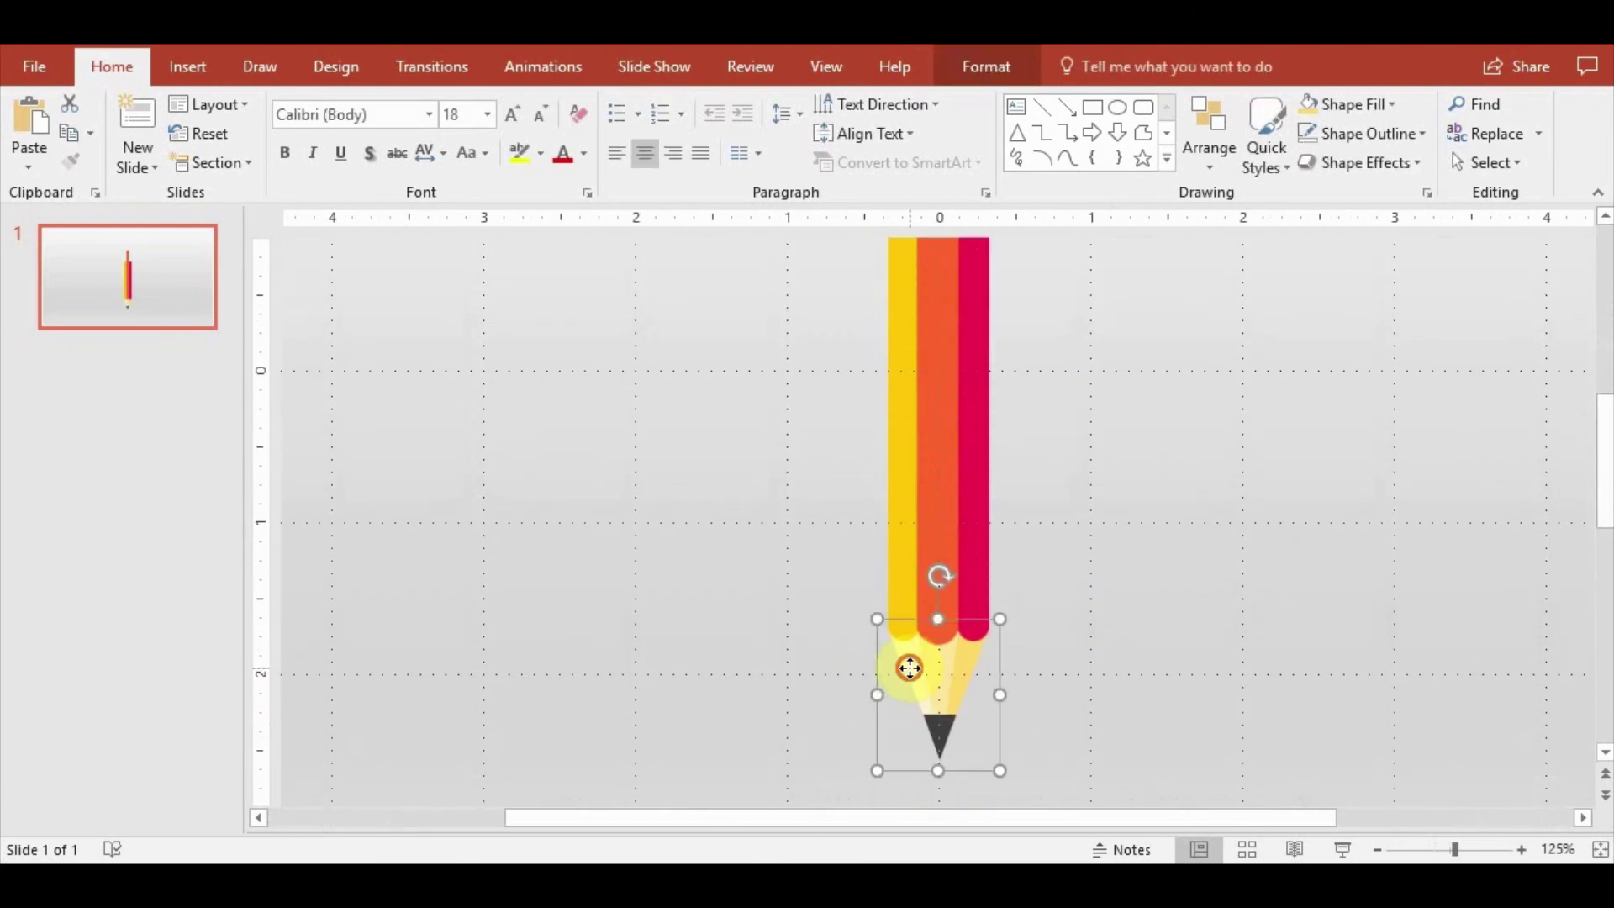
left_click(904, 673, "shift")
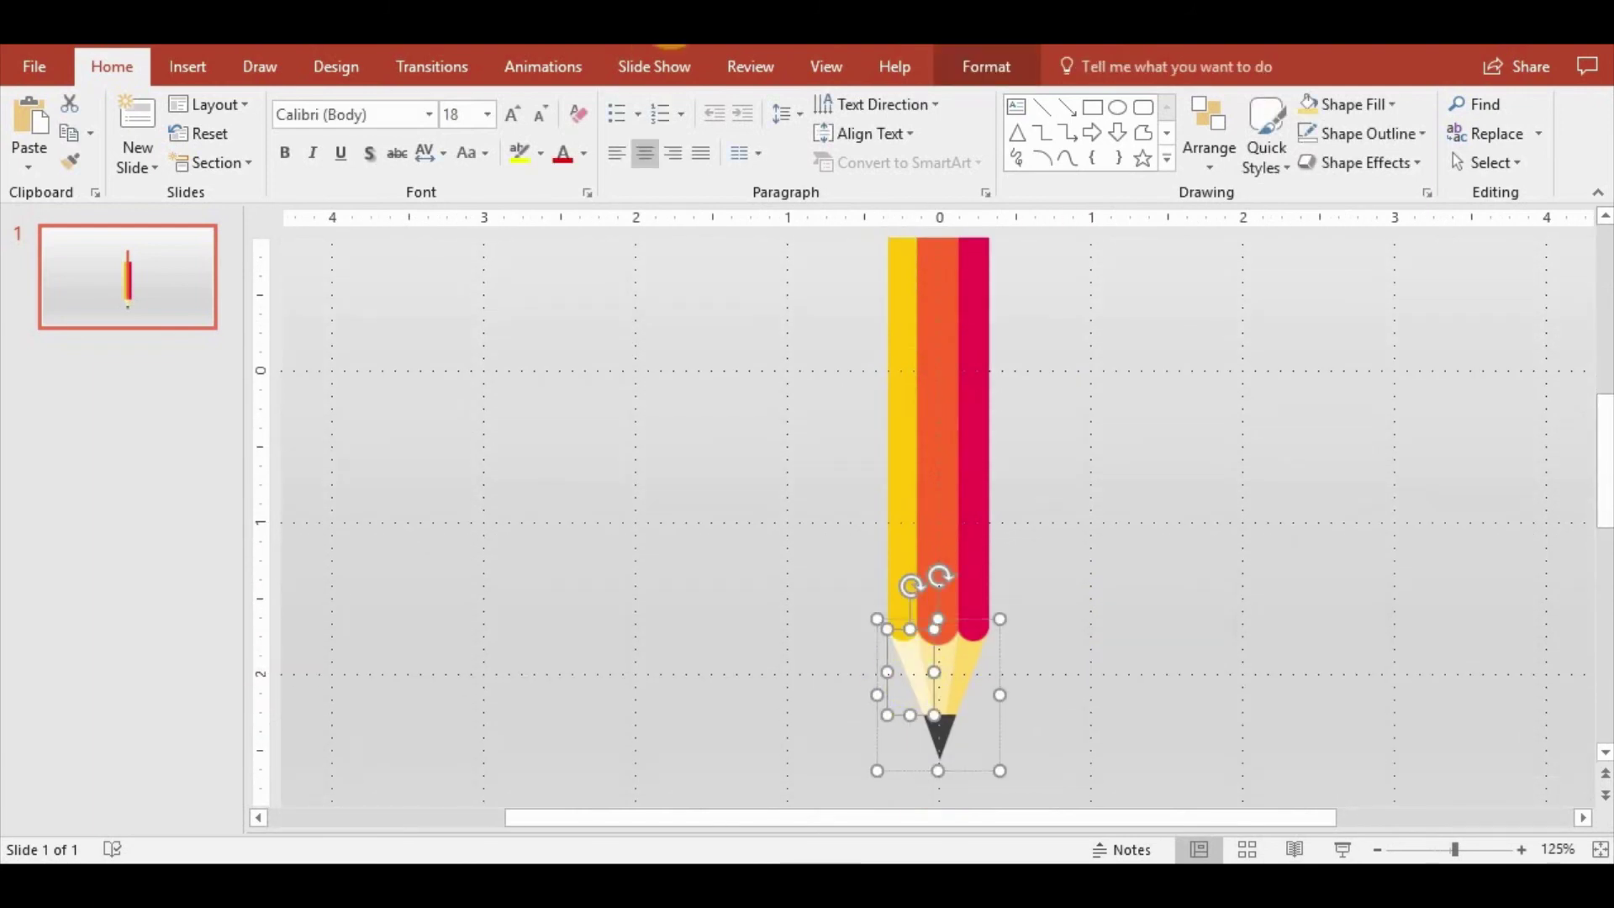
left_click(982, 74)
Apply a light linear gradient to the left half of the pencil tip
left_click(665, 103)
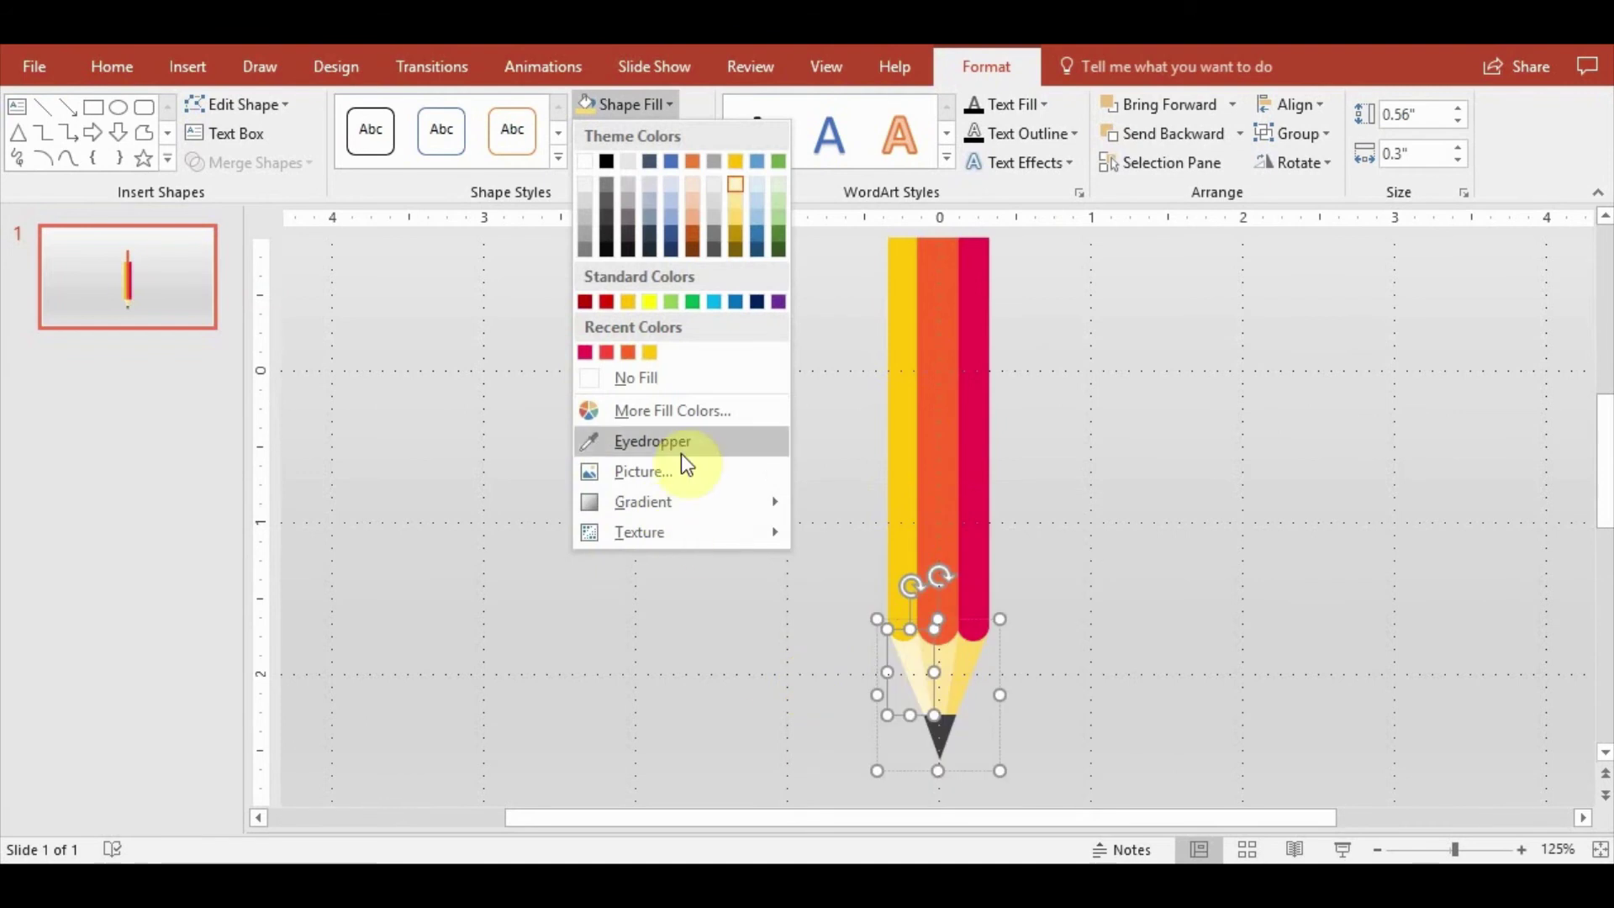
mouse_move(643, 502)
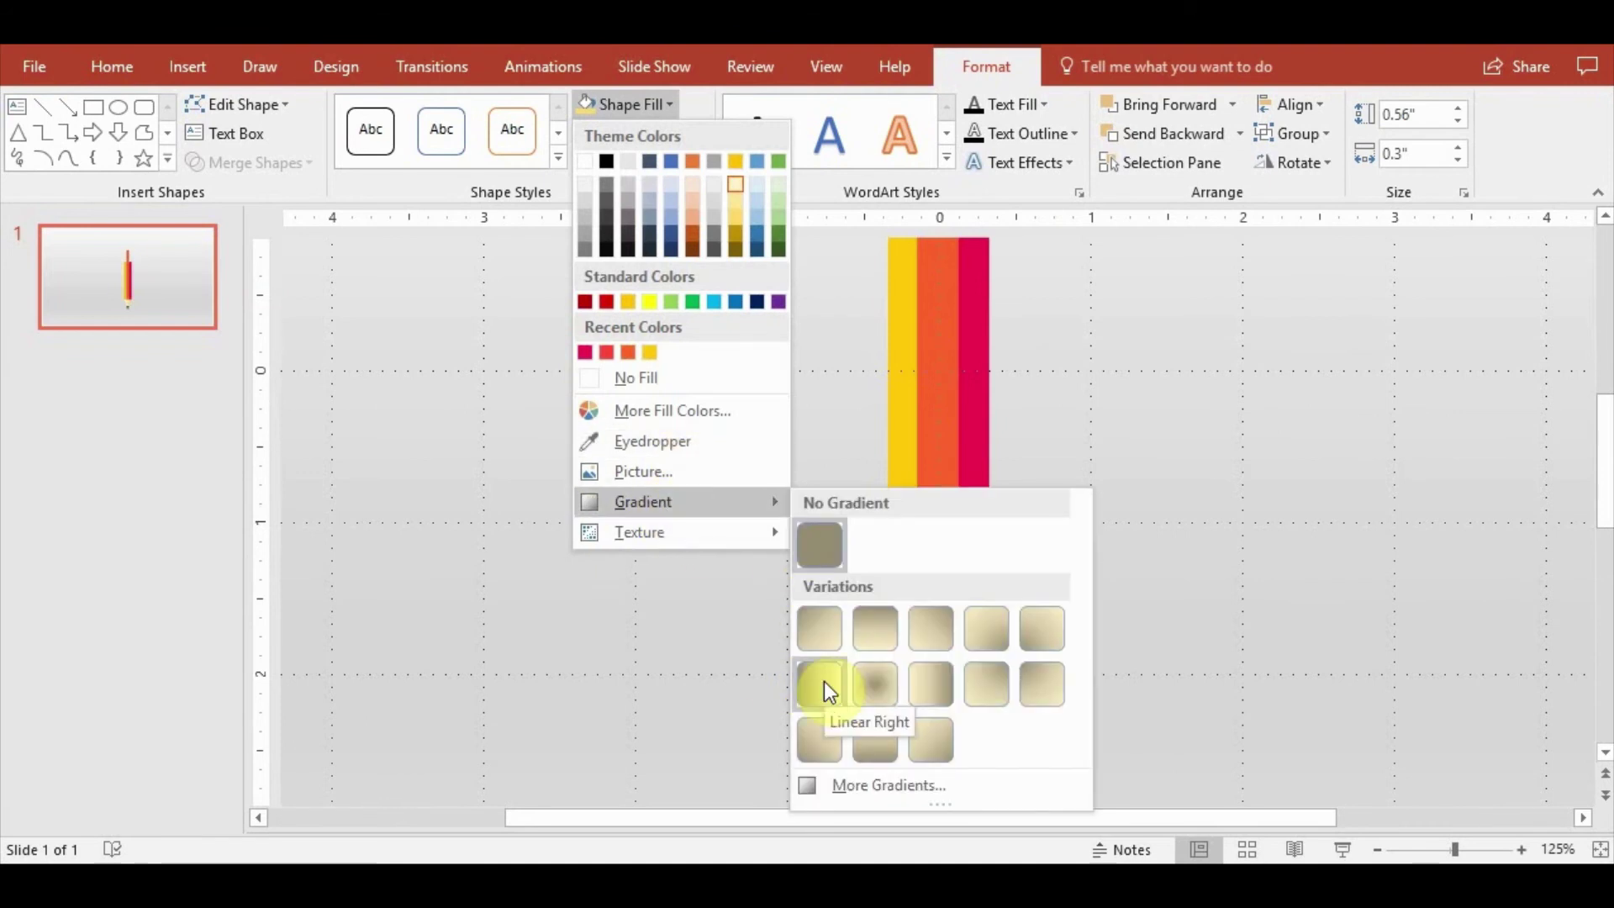
left_click(823, 689)
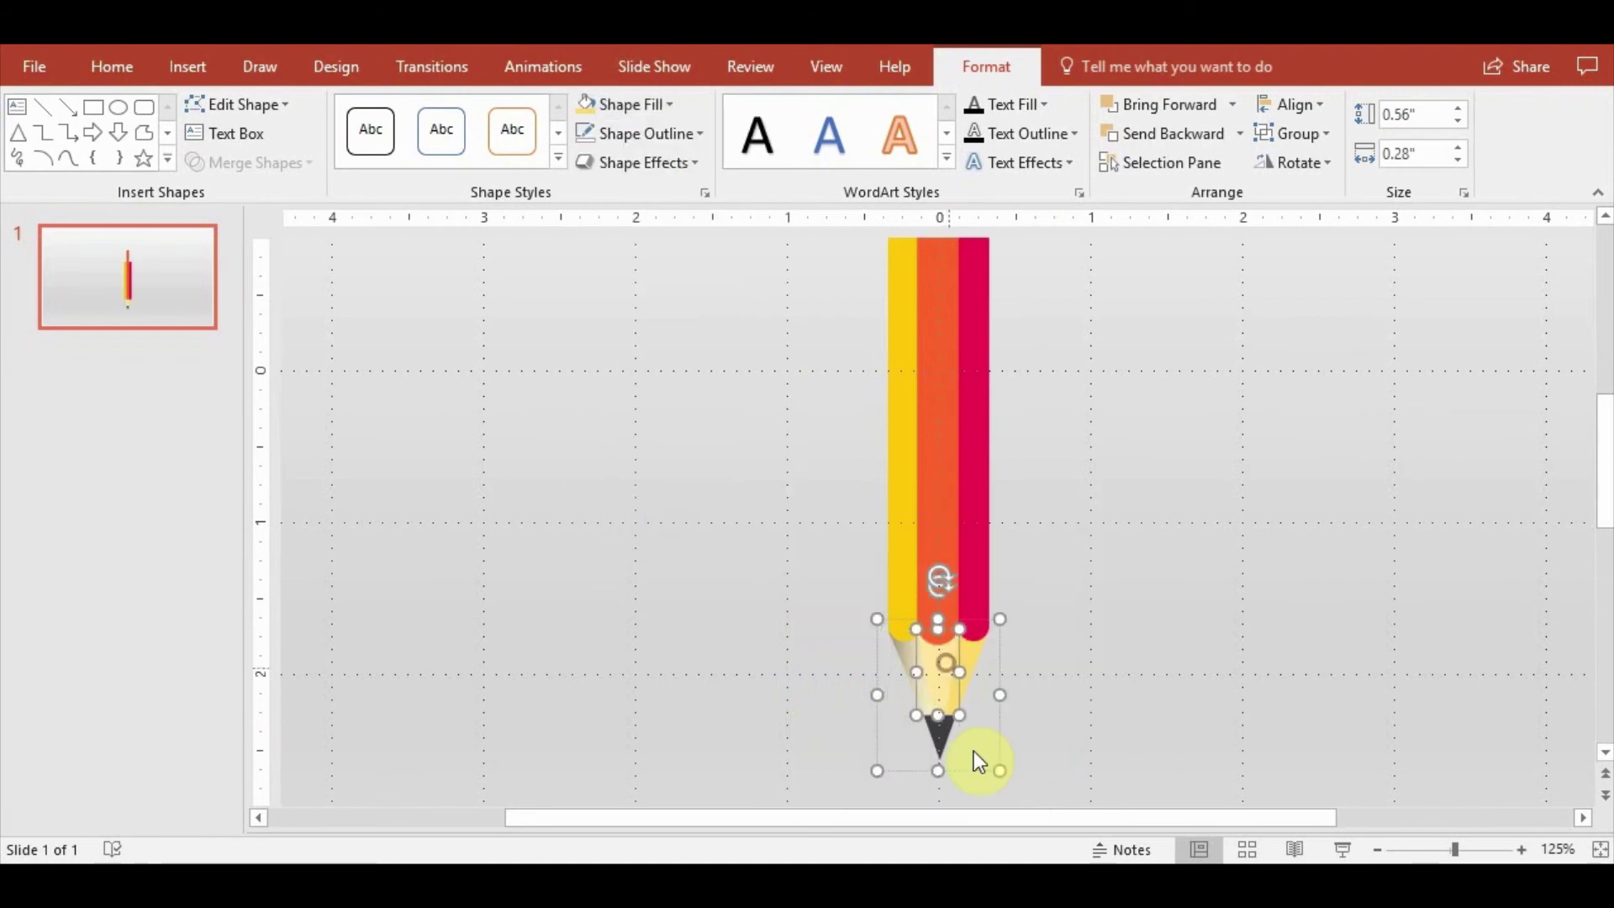
left_click(1081, 718)
left_click(891, 655)
left_click(911, 673, "shift")
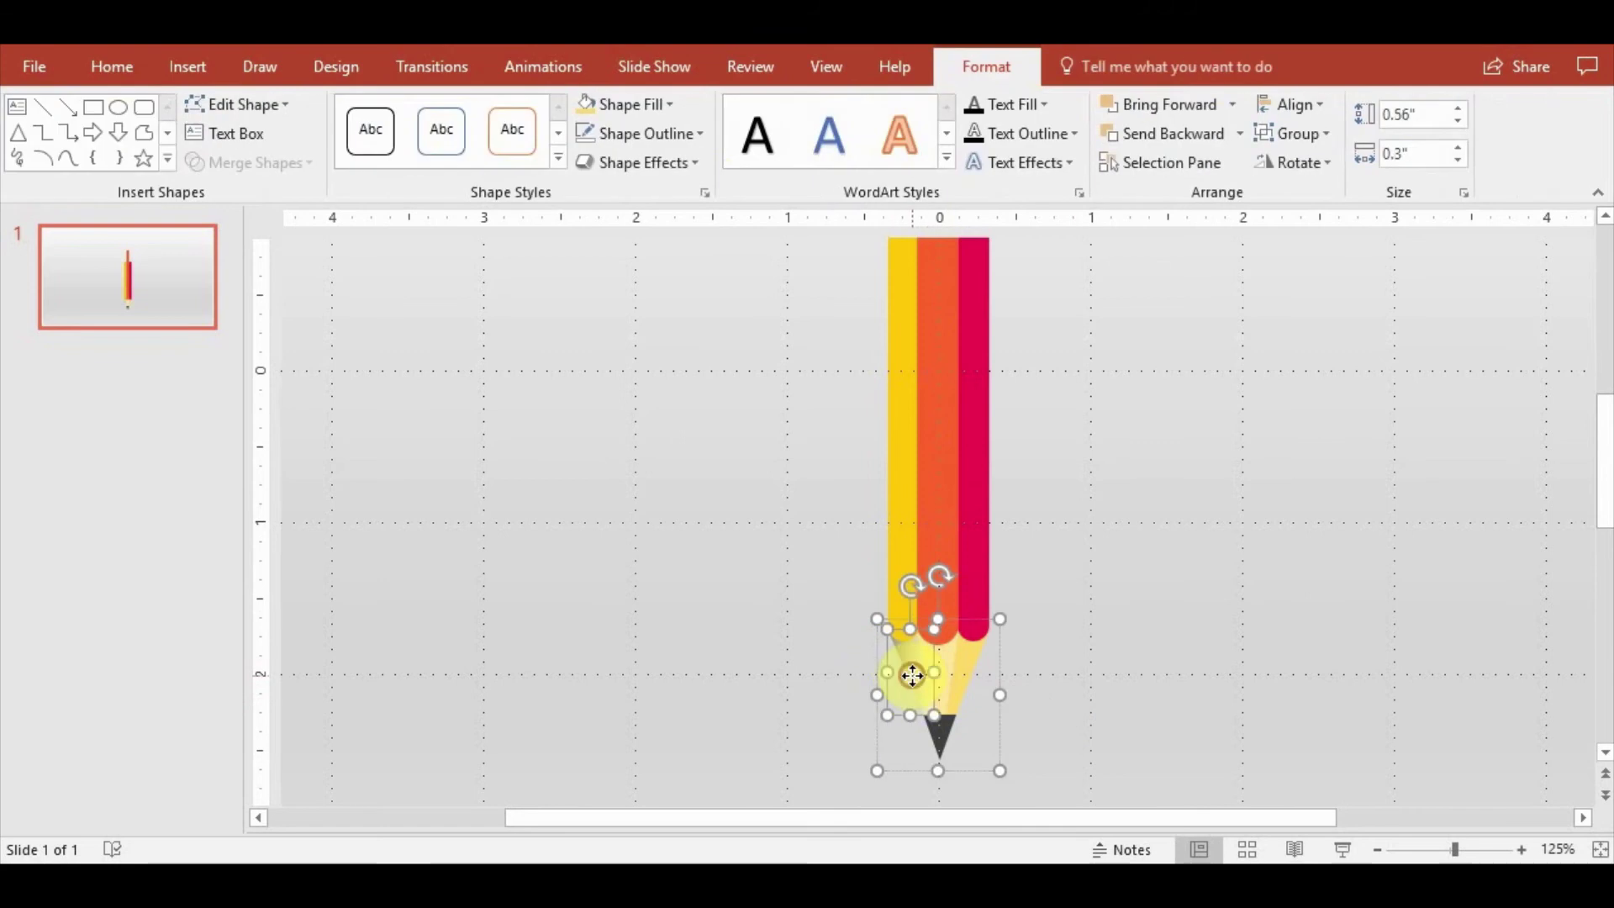
Set the left tip gradient angle to 330° with stops moved to 37% and 75%
left_click(706, 188)
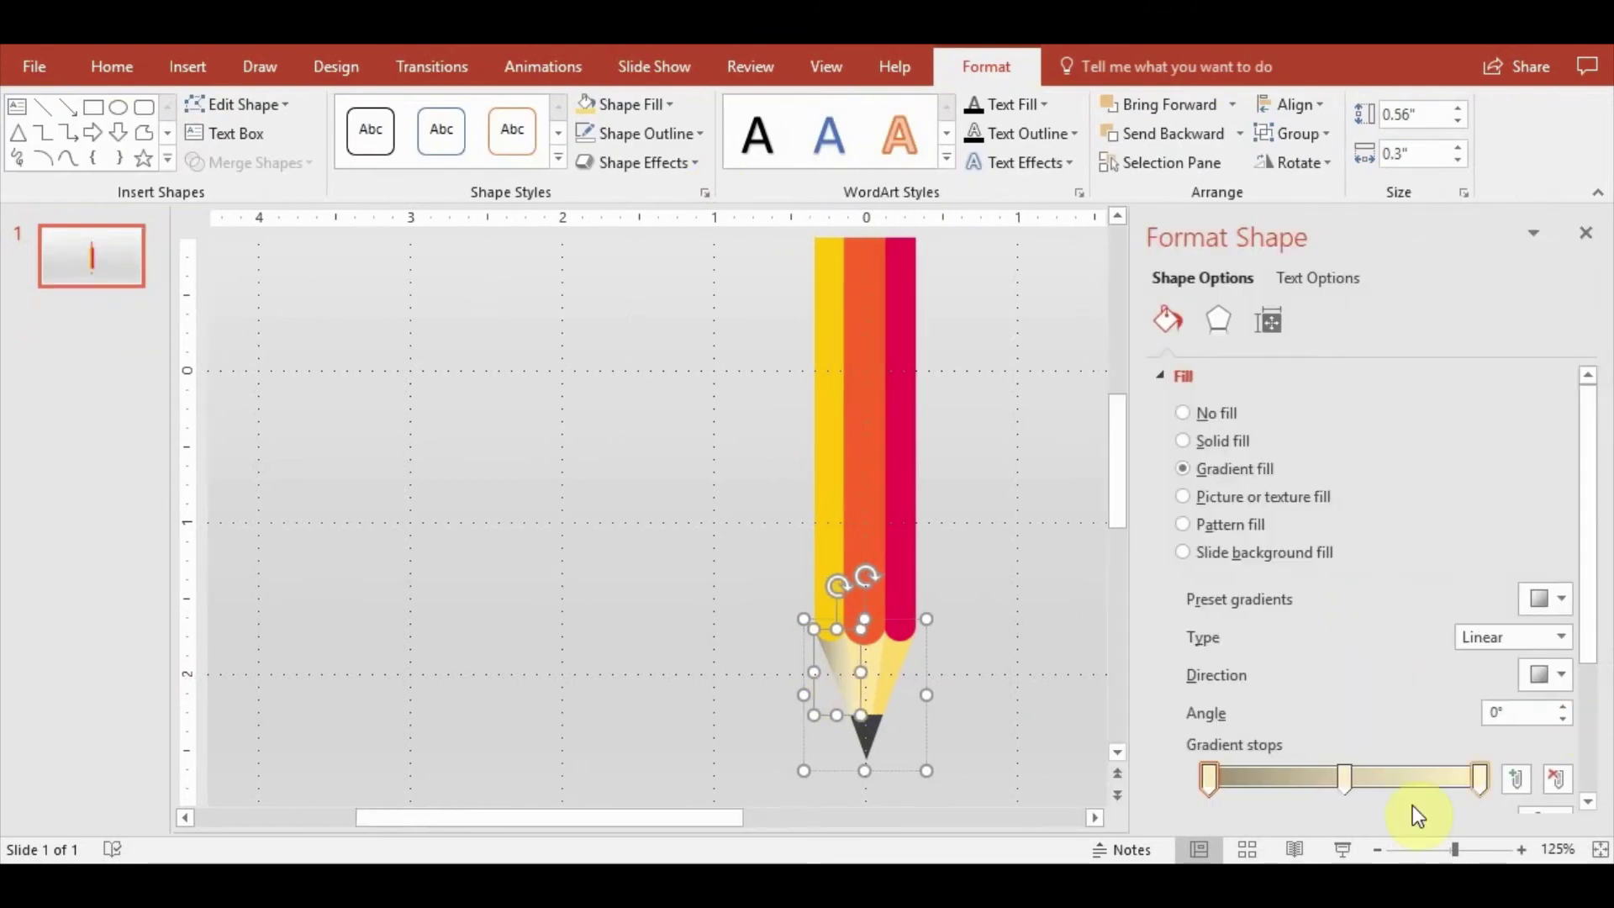
left_click_drag(1589, 601, 1589, 731)
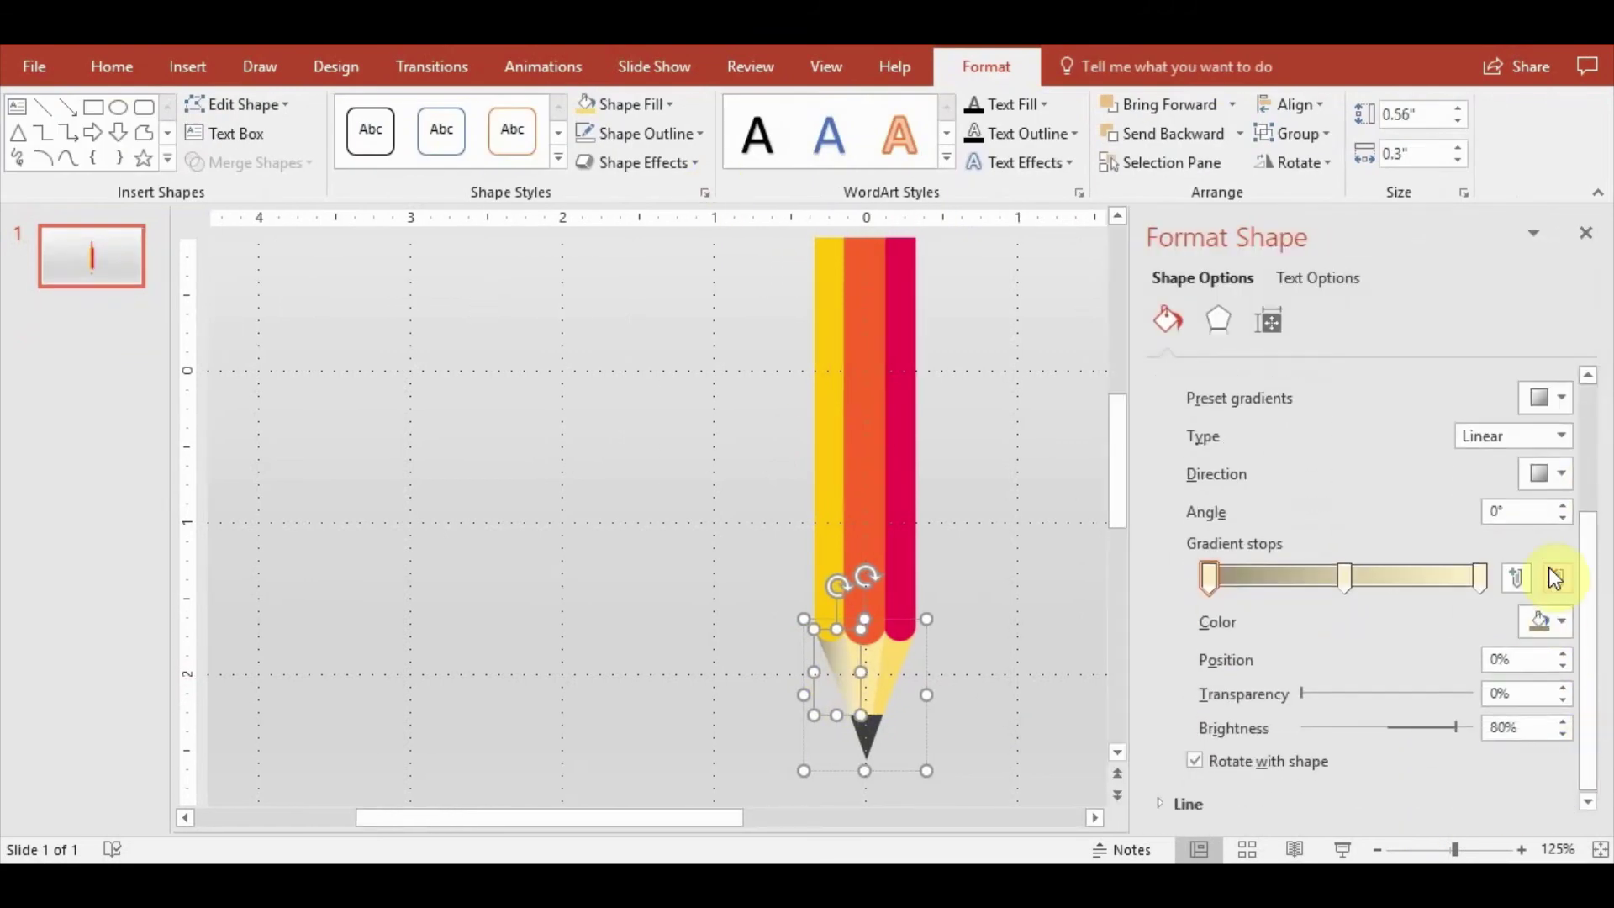
left_click(1562, 504)
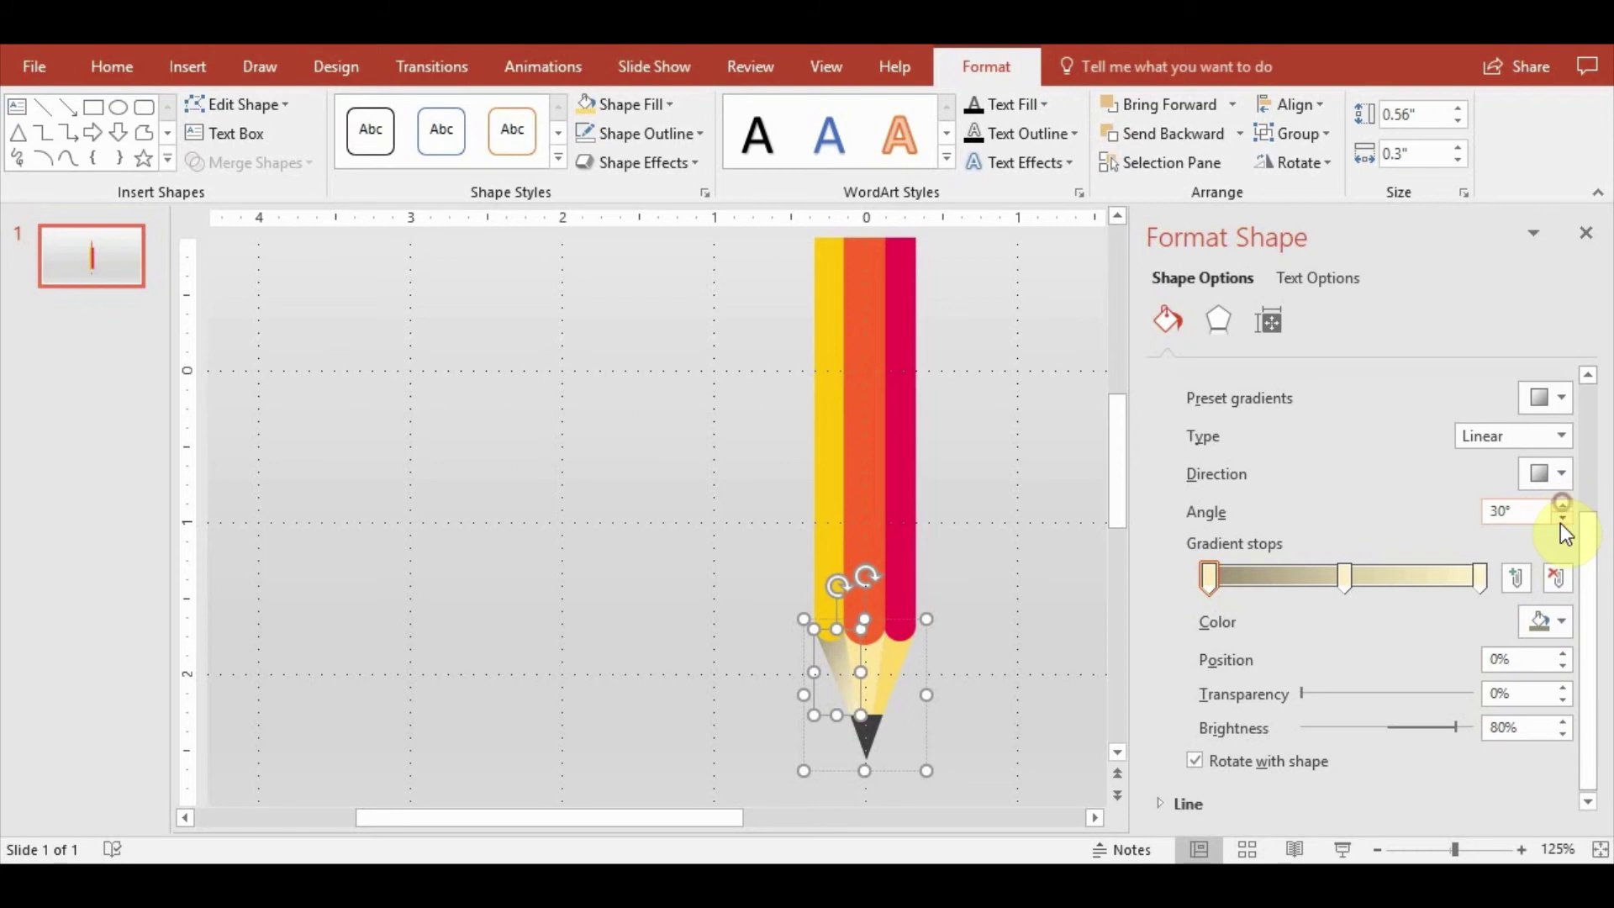
left_click(1560, 520)
left_click(1557, 506)
left_click(1557, 507)
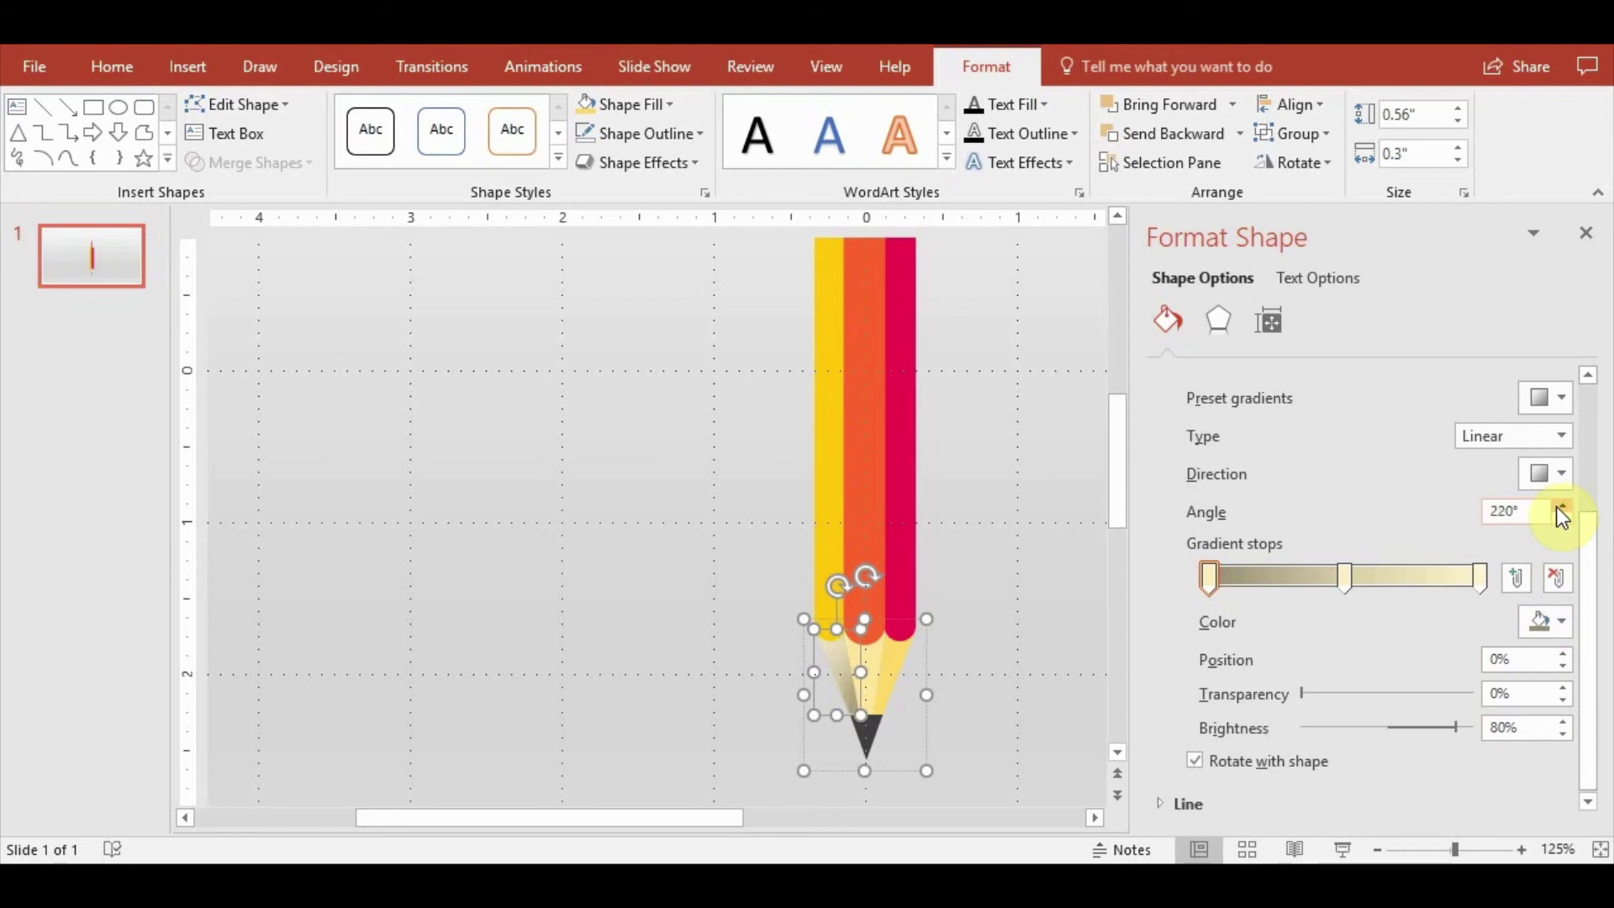
left_click(1555, 506)
mouse_move(1345, 578)
left_mouse_down()
mouse_move(1270, 578)
mouse_move(1305, 578)
left_mouse_up()
left_click_drag(1462, 575, 1310, 573)
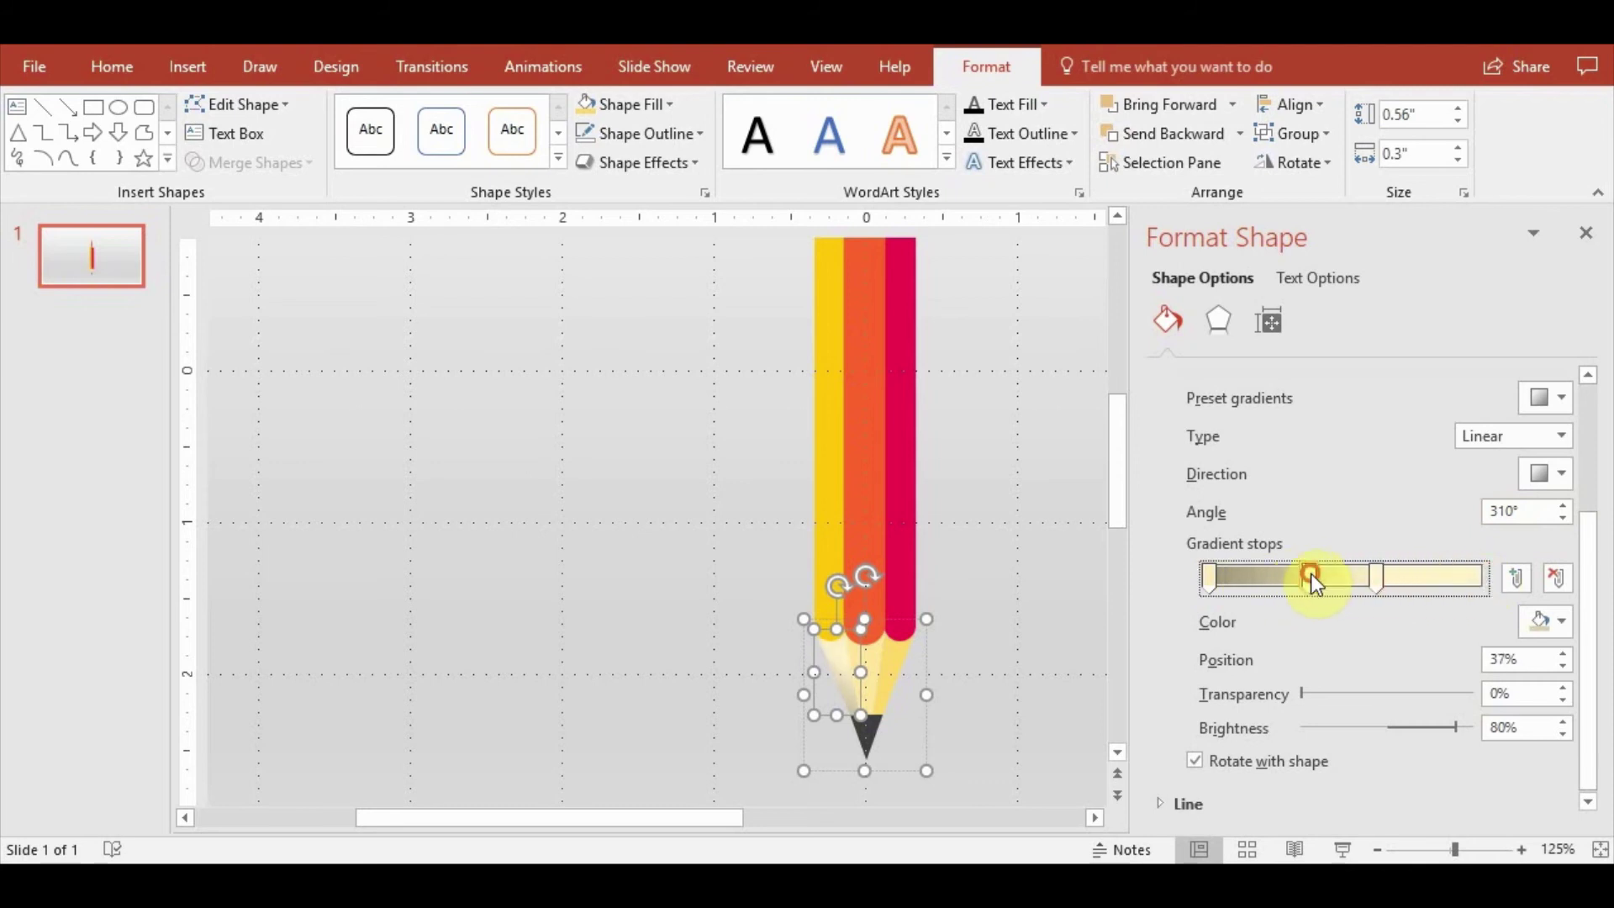
double_click(1557, 507)
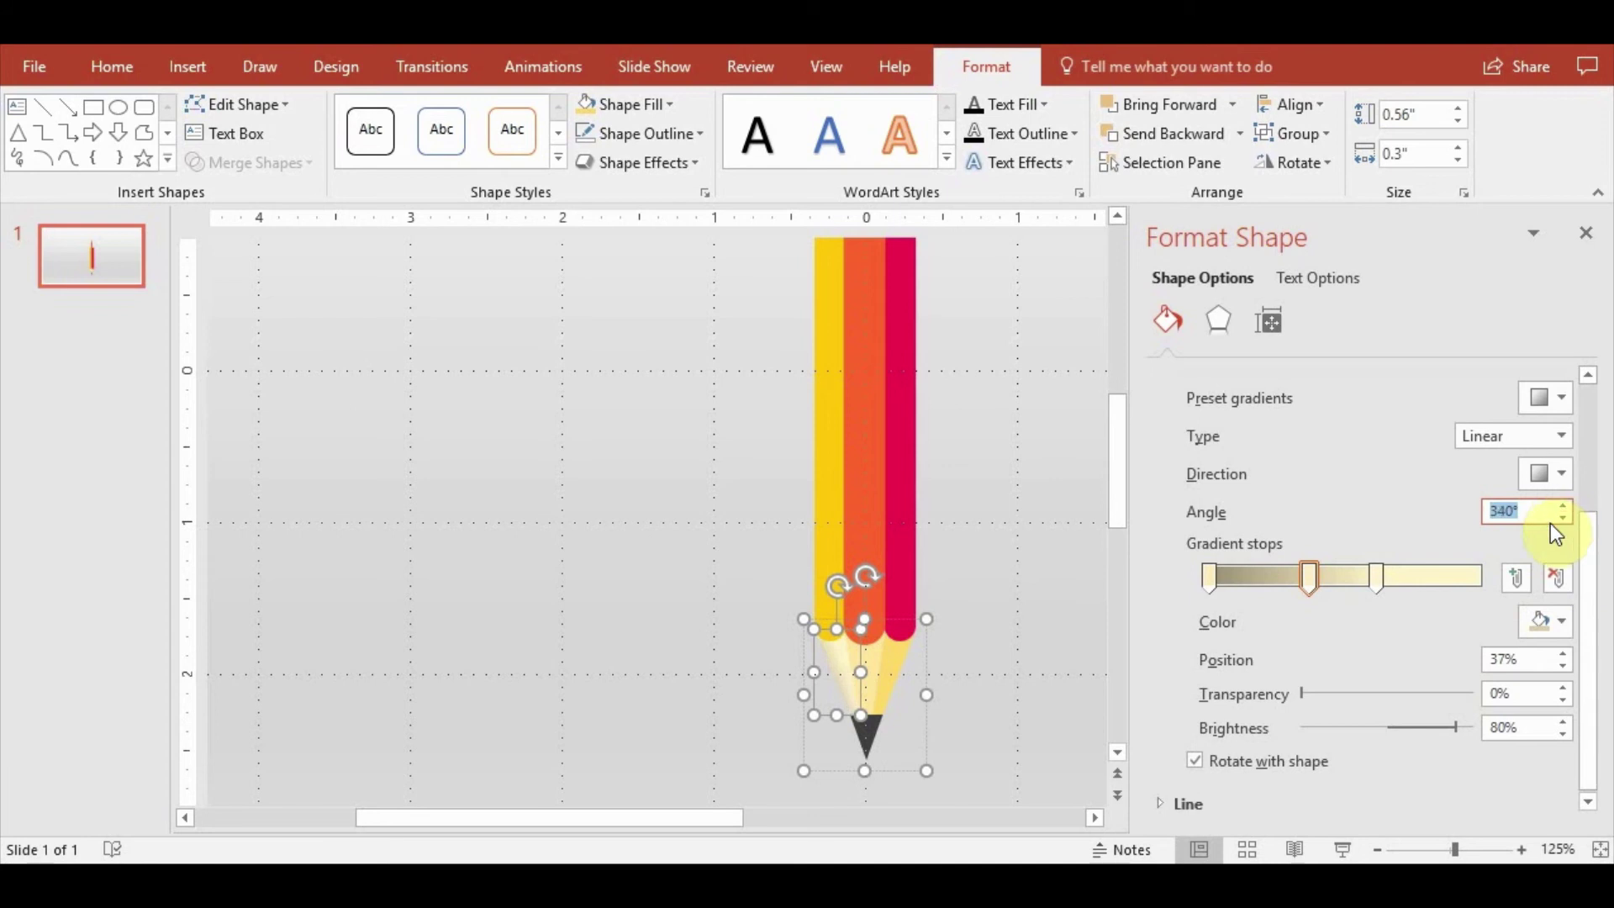
type("330")
left_click(1313, 578)
left_click_drag(1315, 580, 1283, 578)
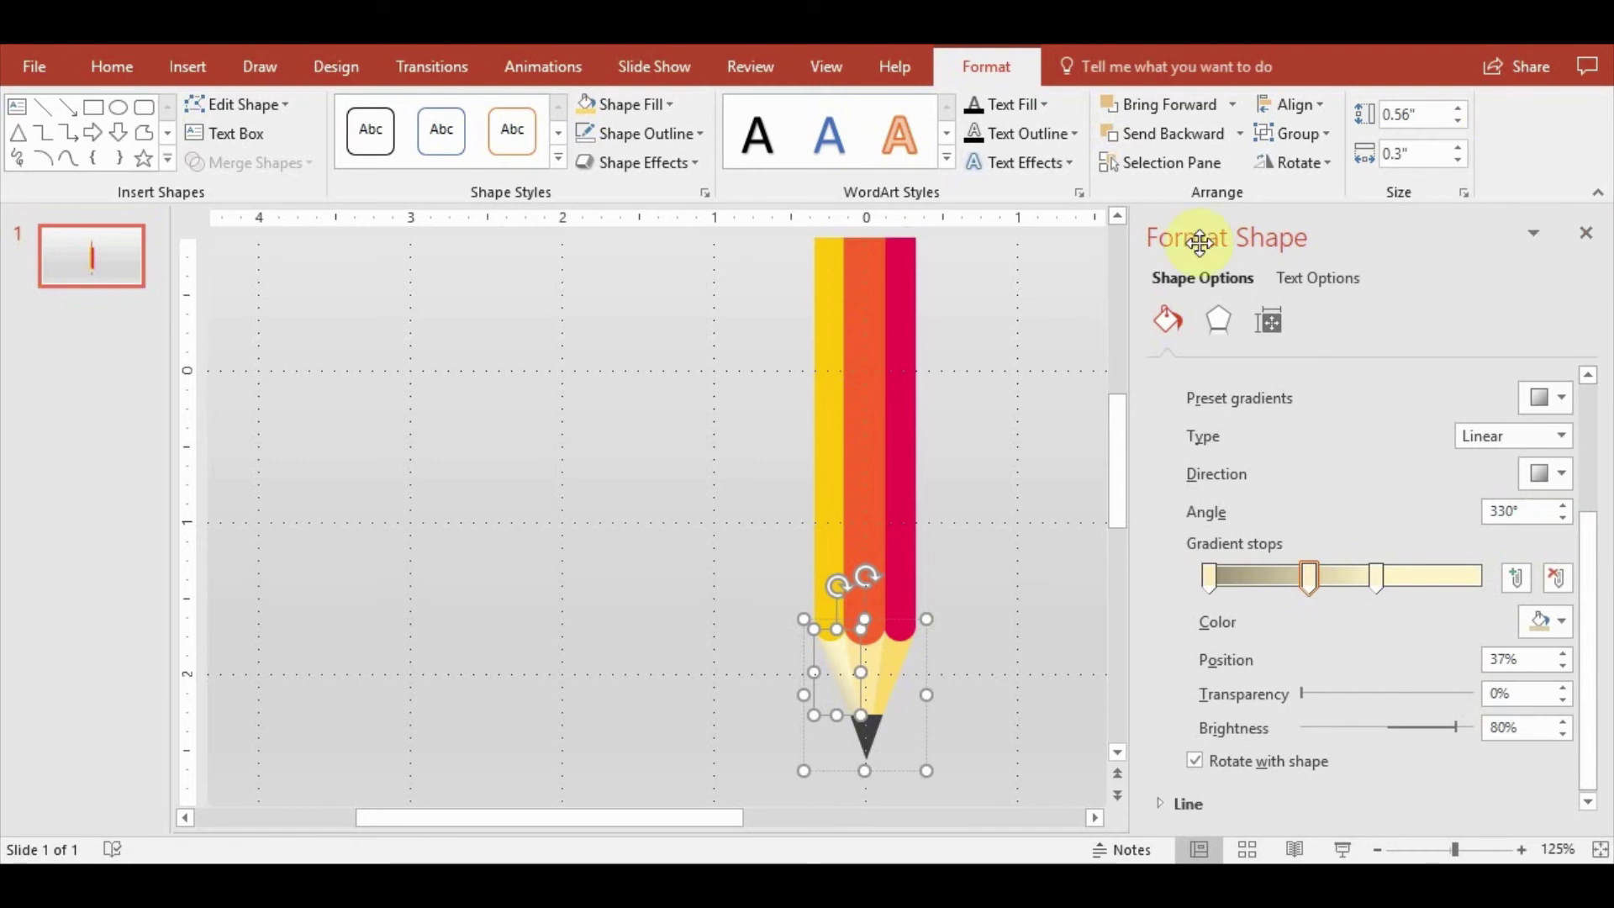
Fill the right tip half light gold, then apply a dark gold linear gradient
left_click(892, 677)
left_click(1236, 470)
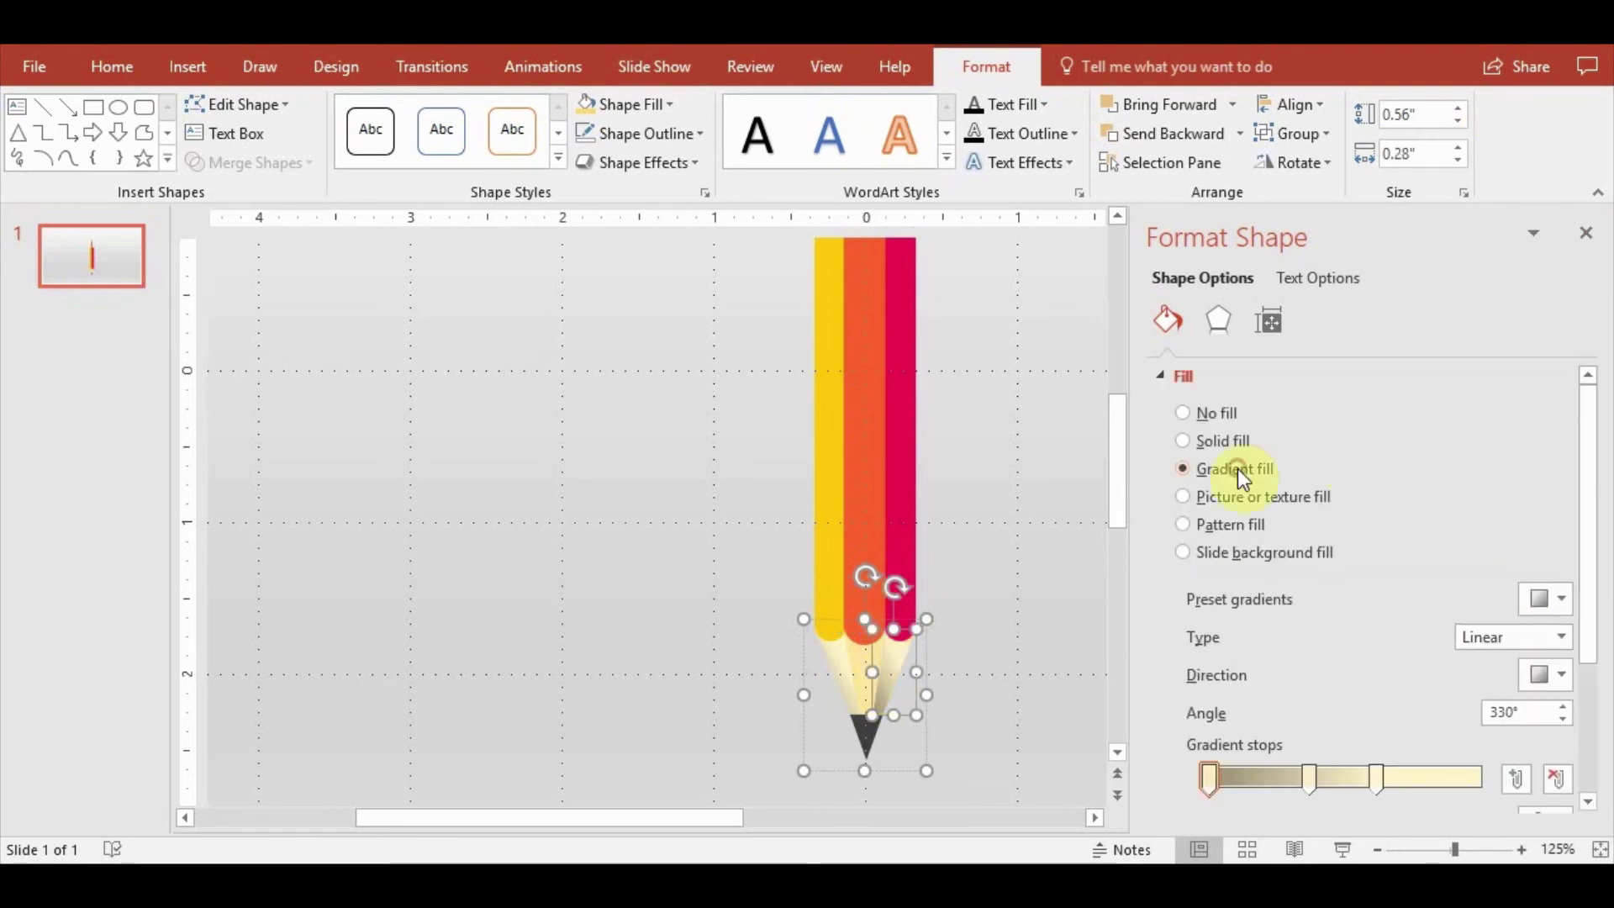
key("ctrl+z")
left_click(664, 104)
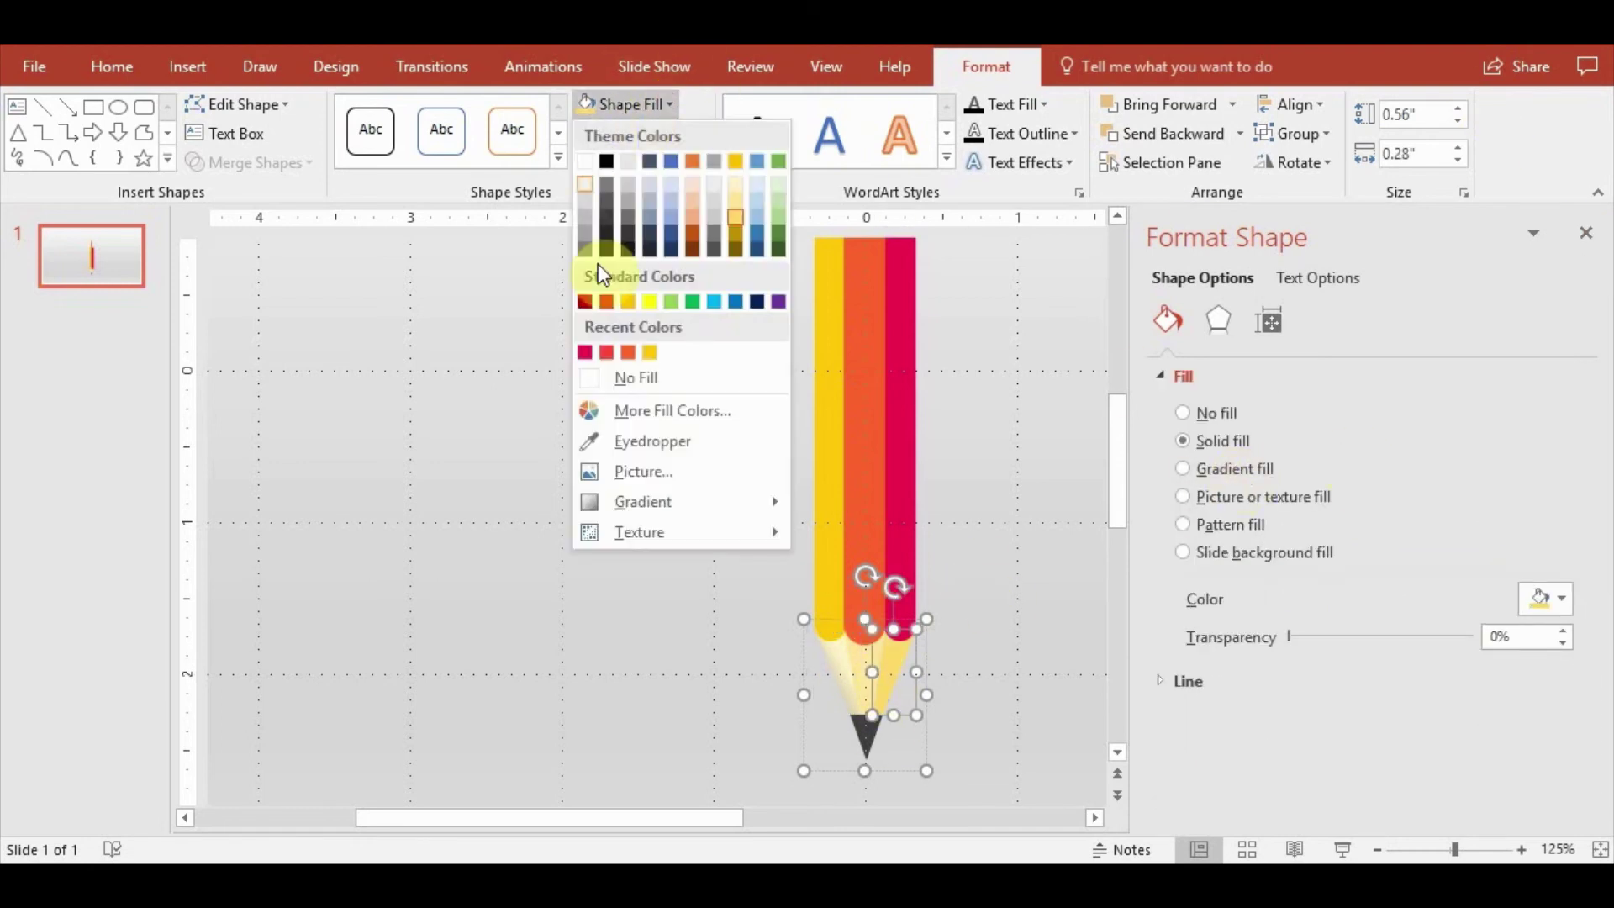
left_click(736, 217)
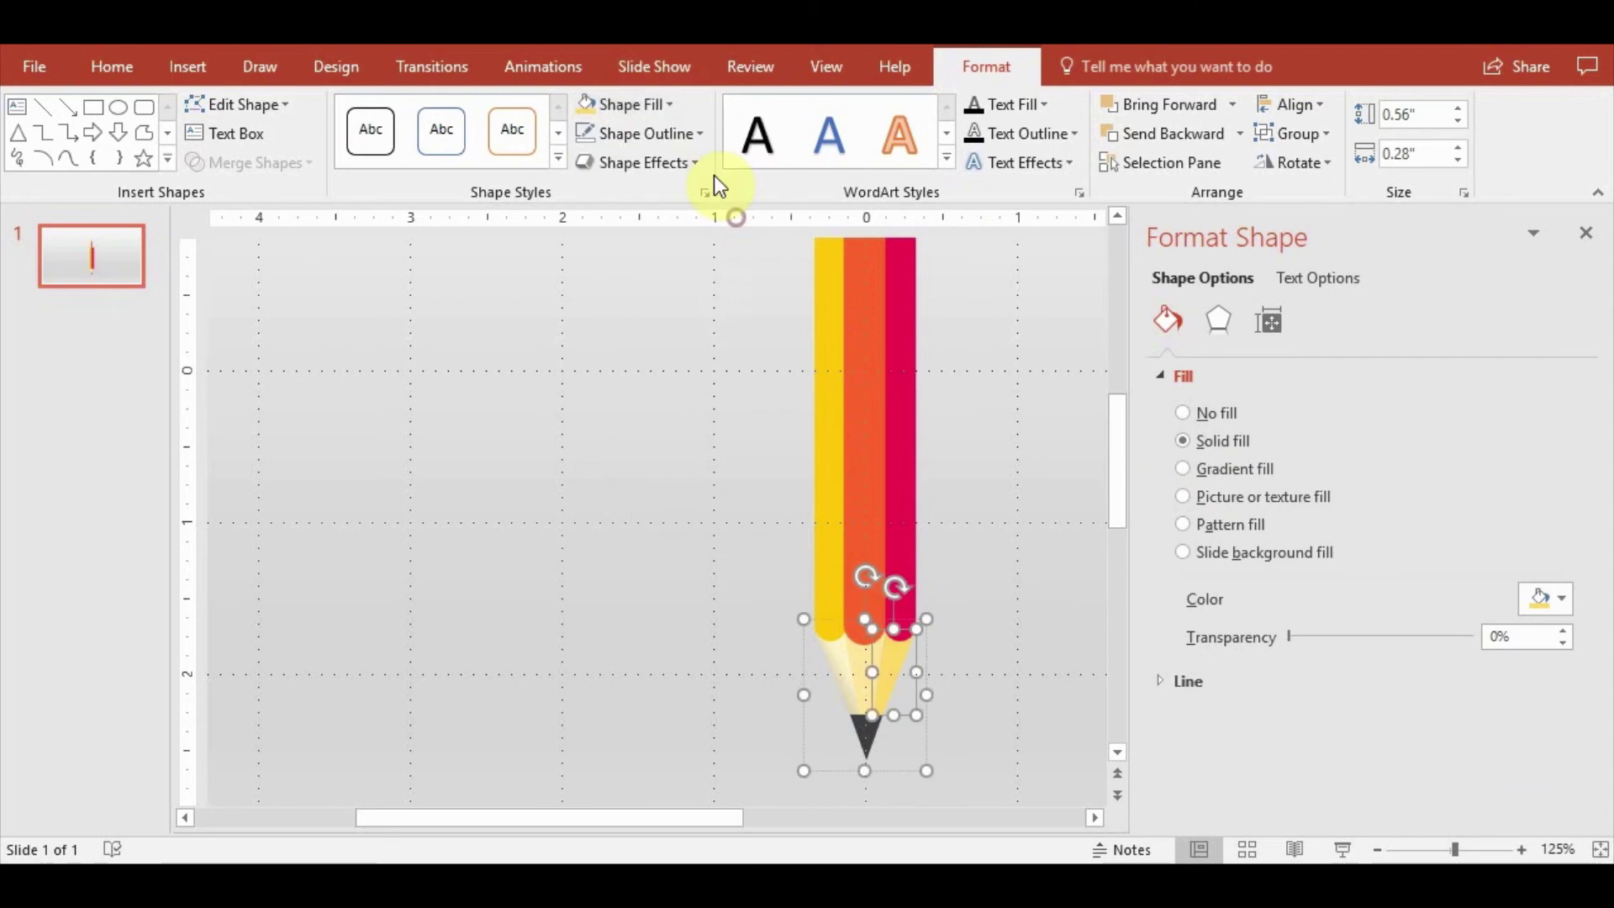
left_click(653, 82)
left_click(986, 66)
left_click(664, 104)
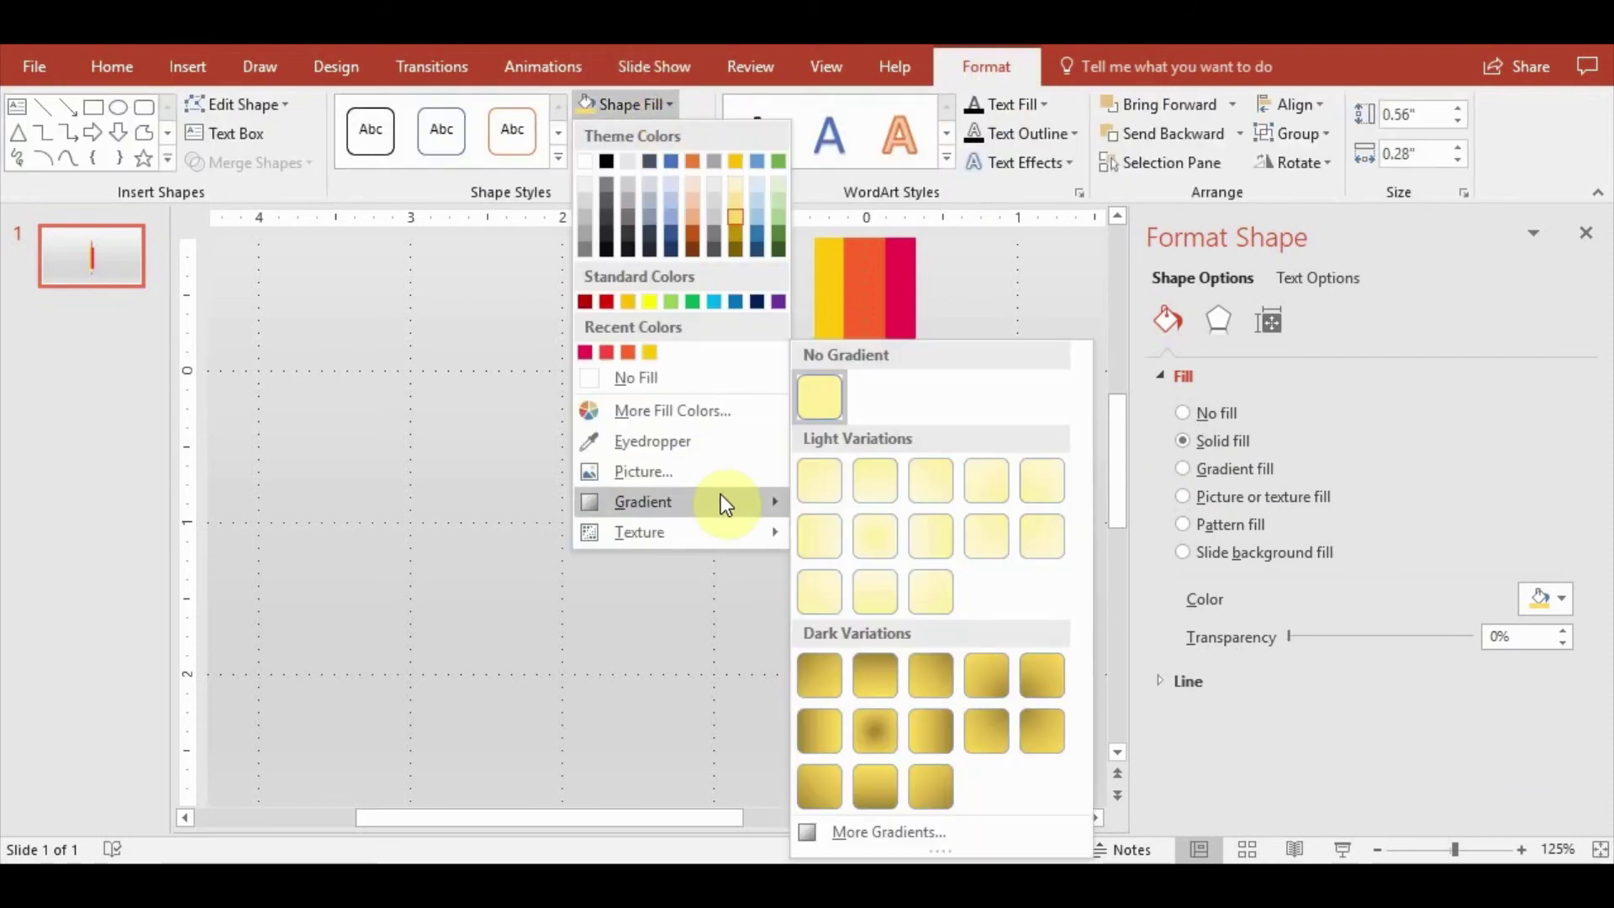
left_click(824, 740)
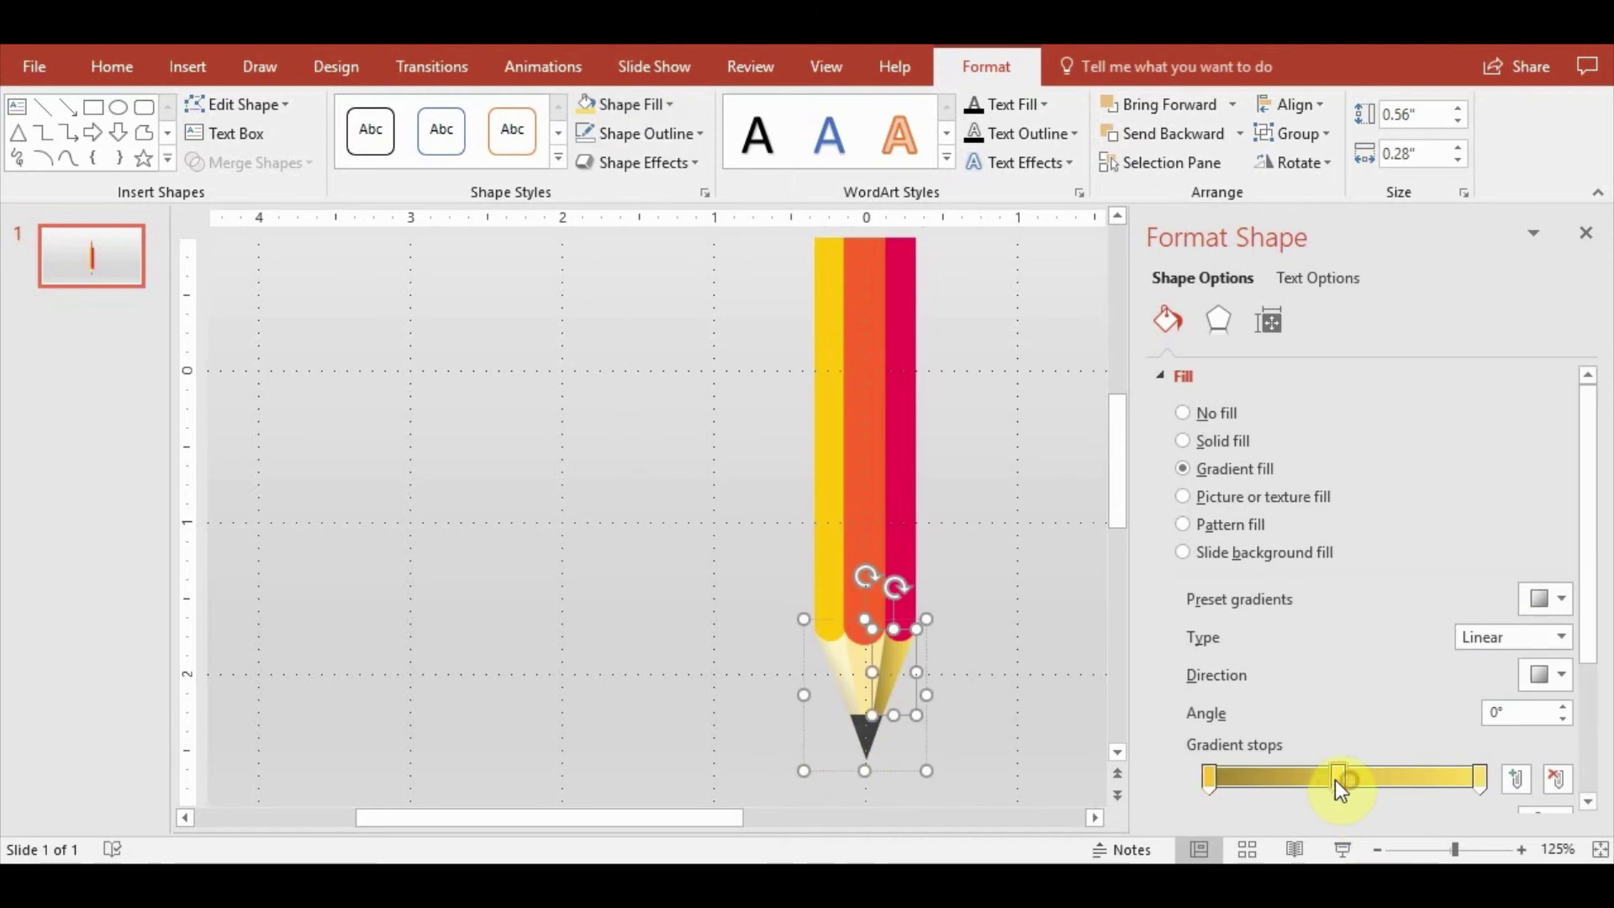
Shift the right-half gradient's middle stop left and set the angle to 10°
left_click_drag(1344, 778, 1283, 775)
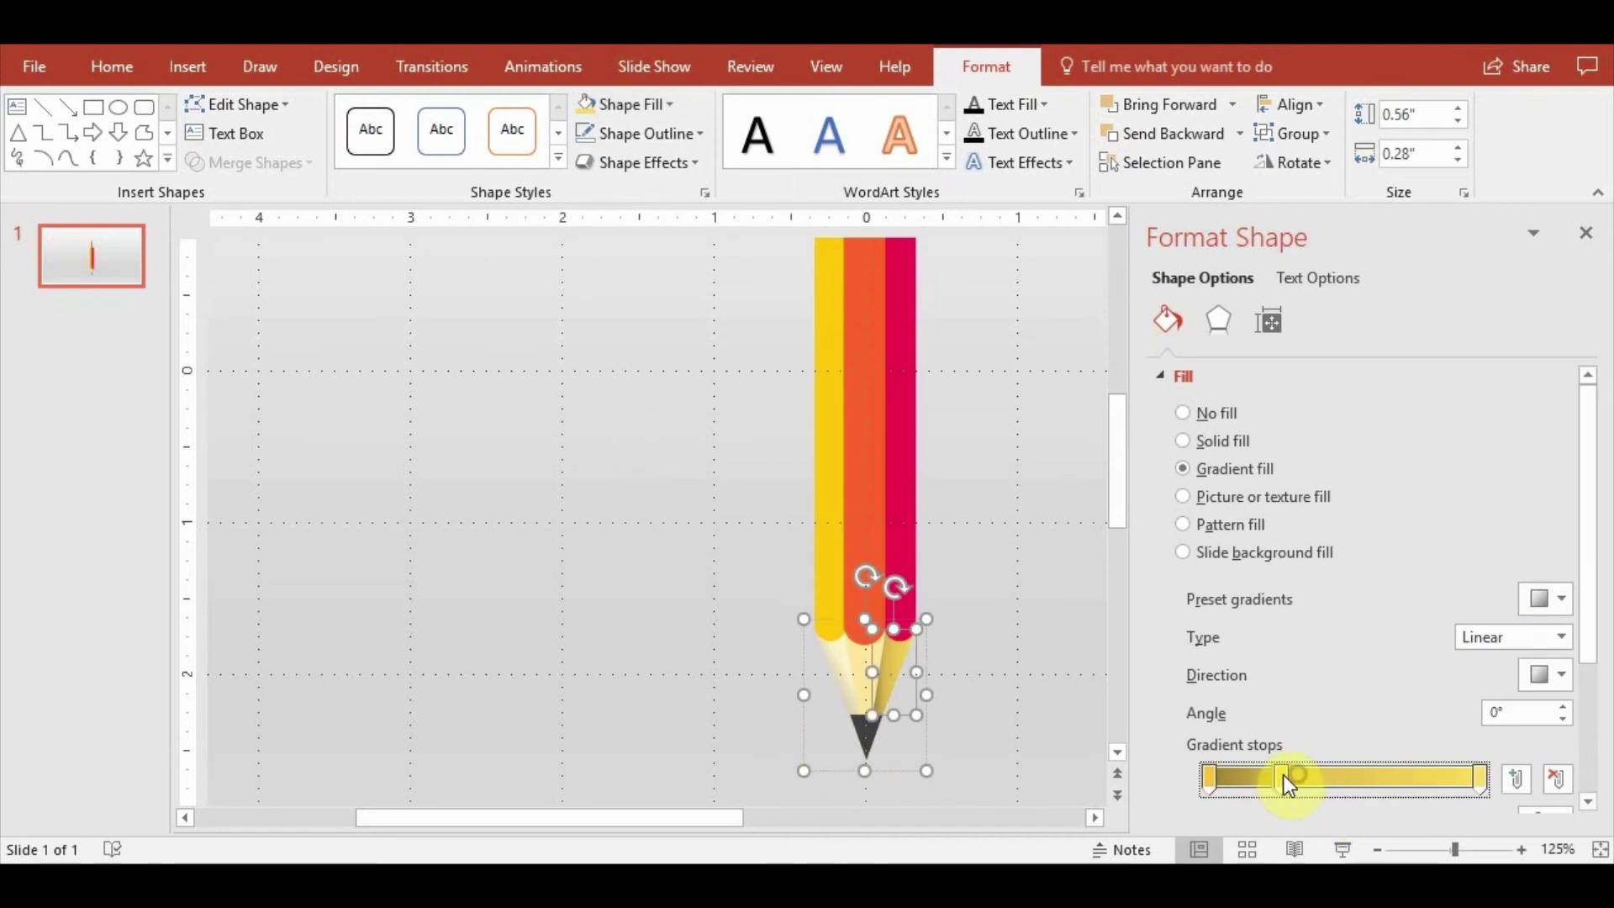
left_click(1562, 708)
left_click(1562, 707)
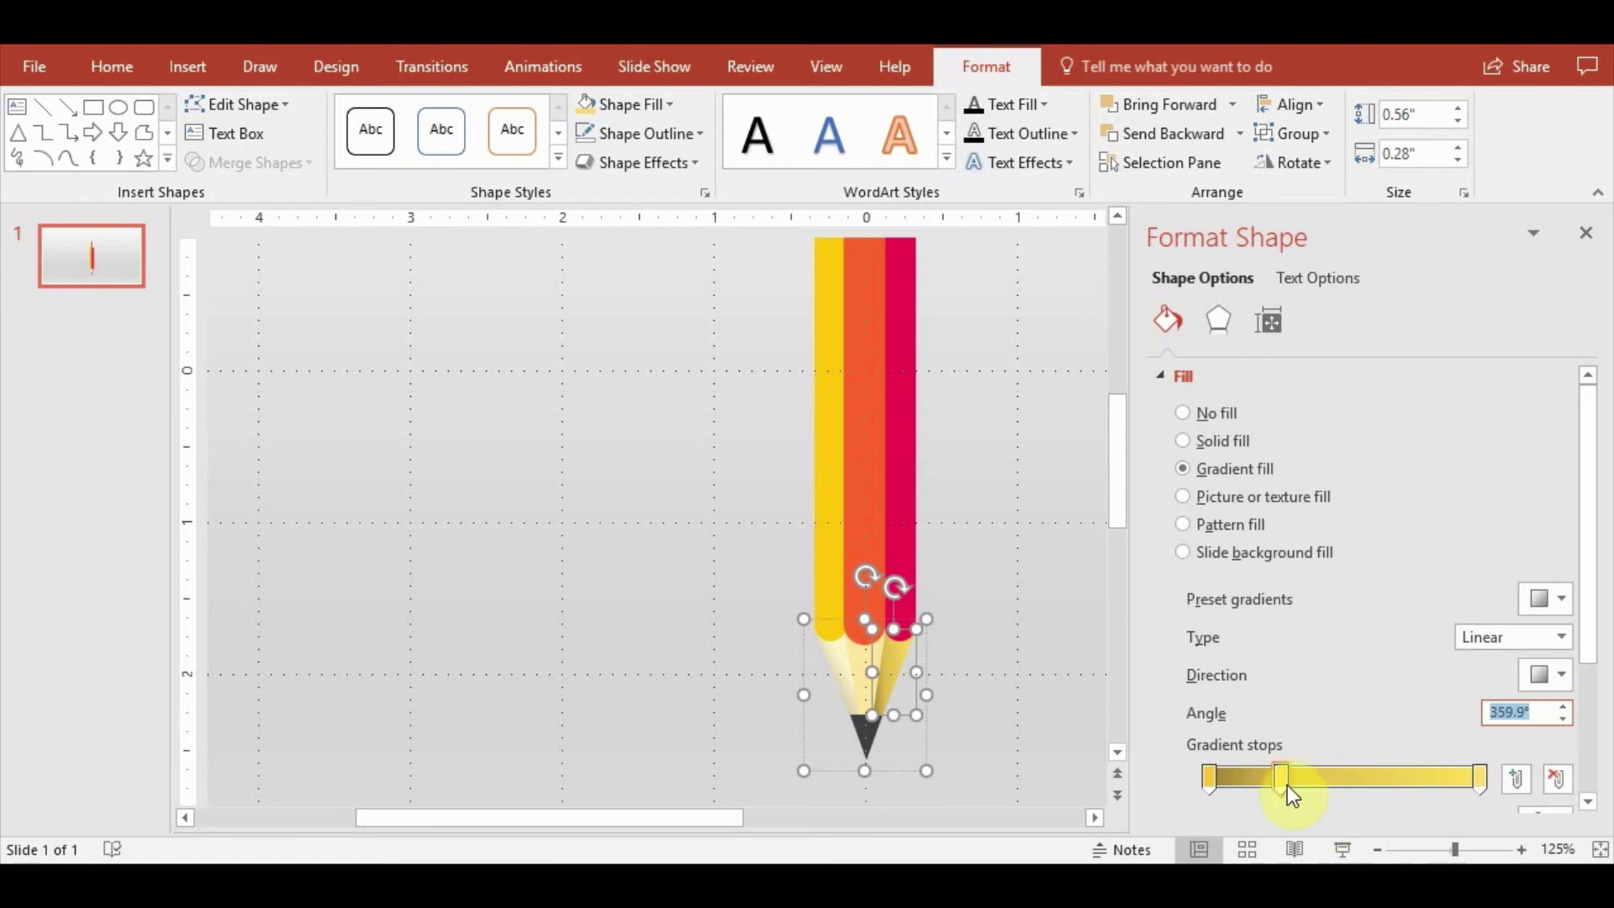
left_click_drag(1284, 780, 1286, 777)
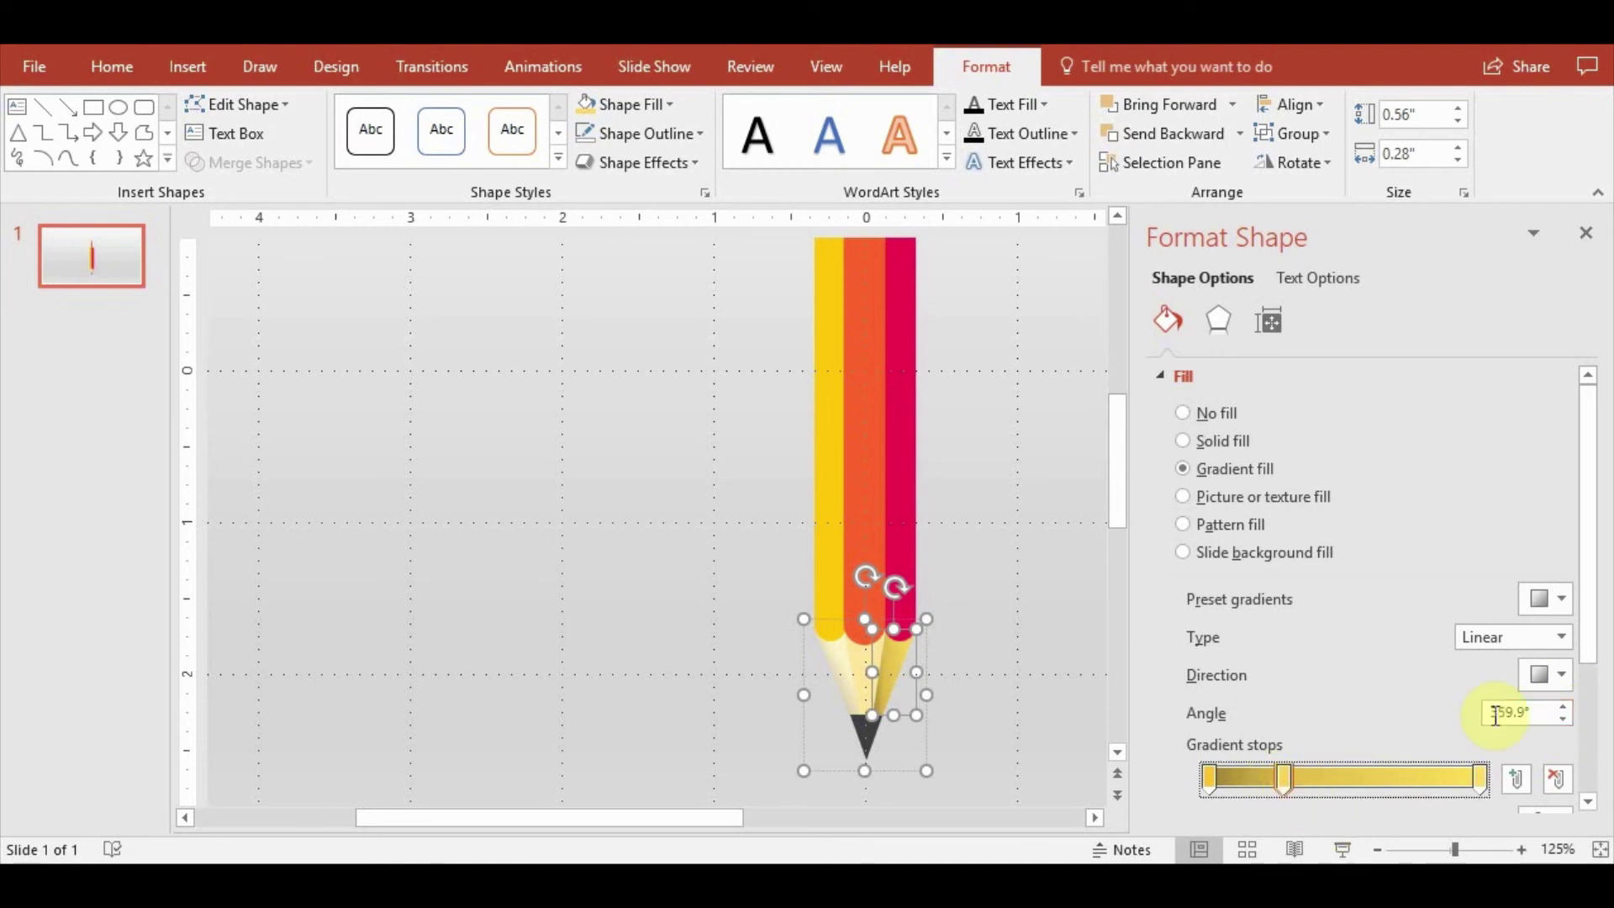
left_click(1566, 708)
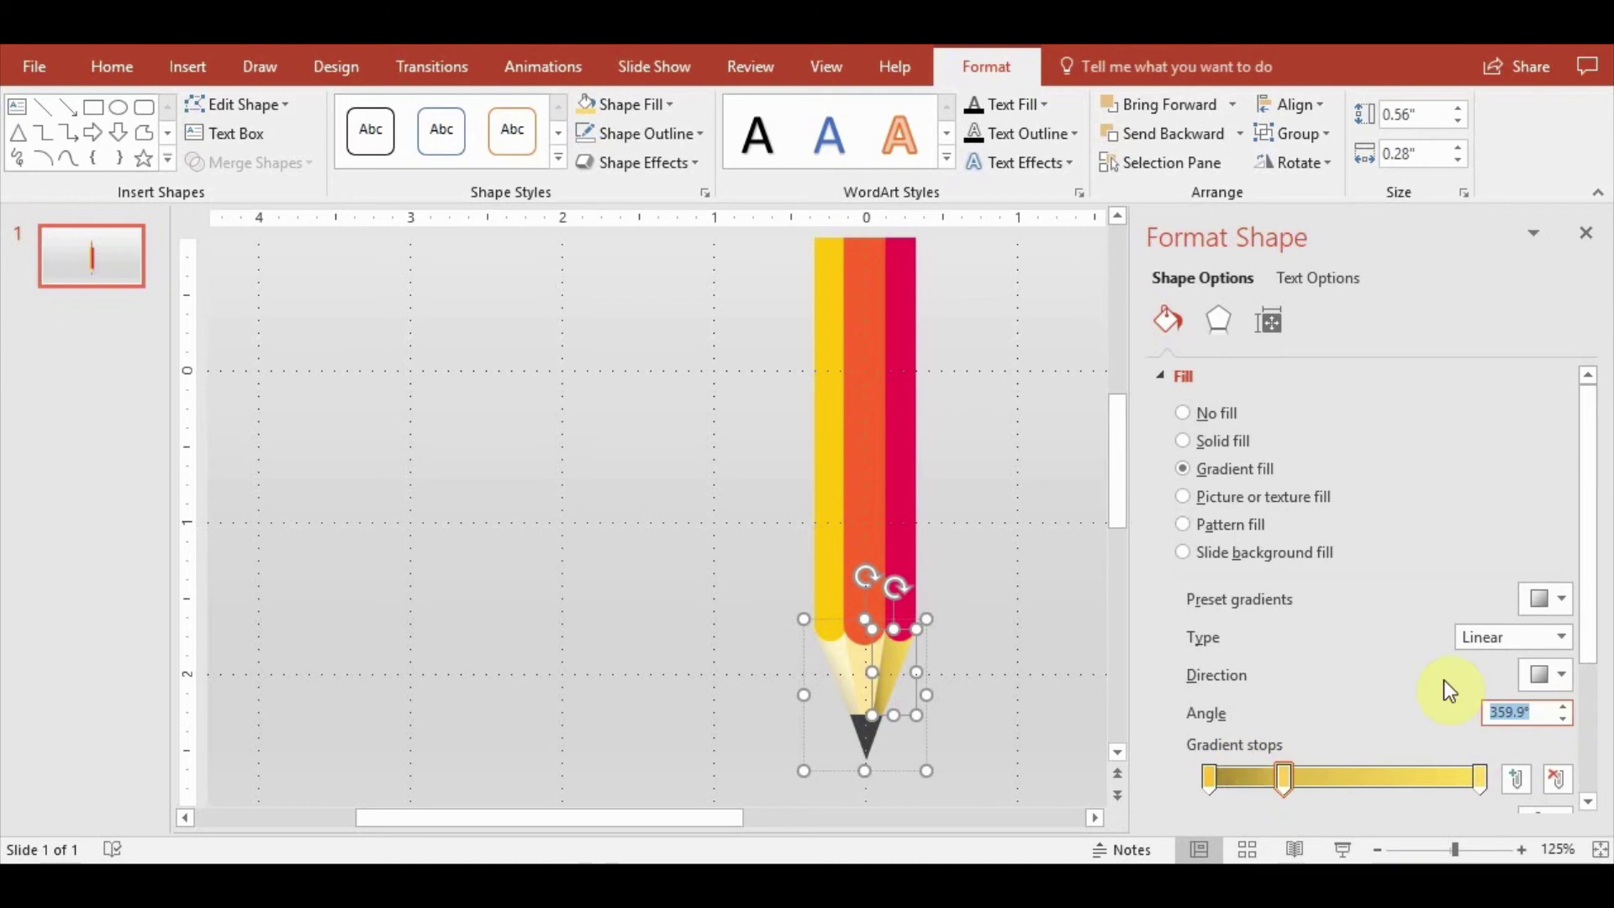
left_click_drag(1285, 778, 1298, 774)
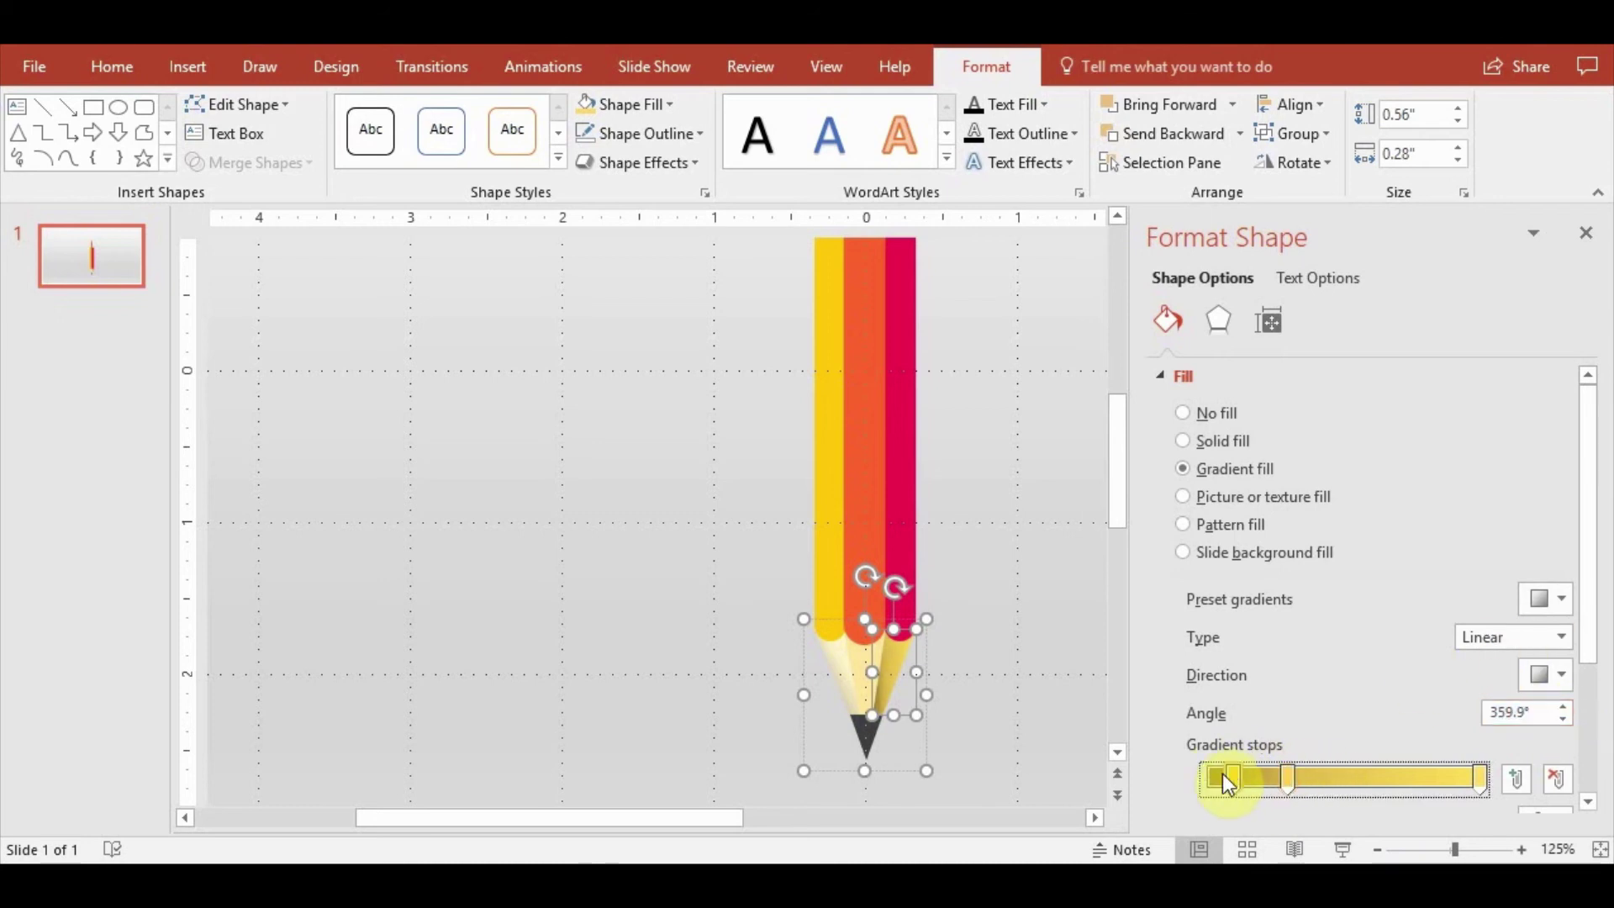
left_click(1565, 708)
left_click(1564, 718)
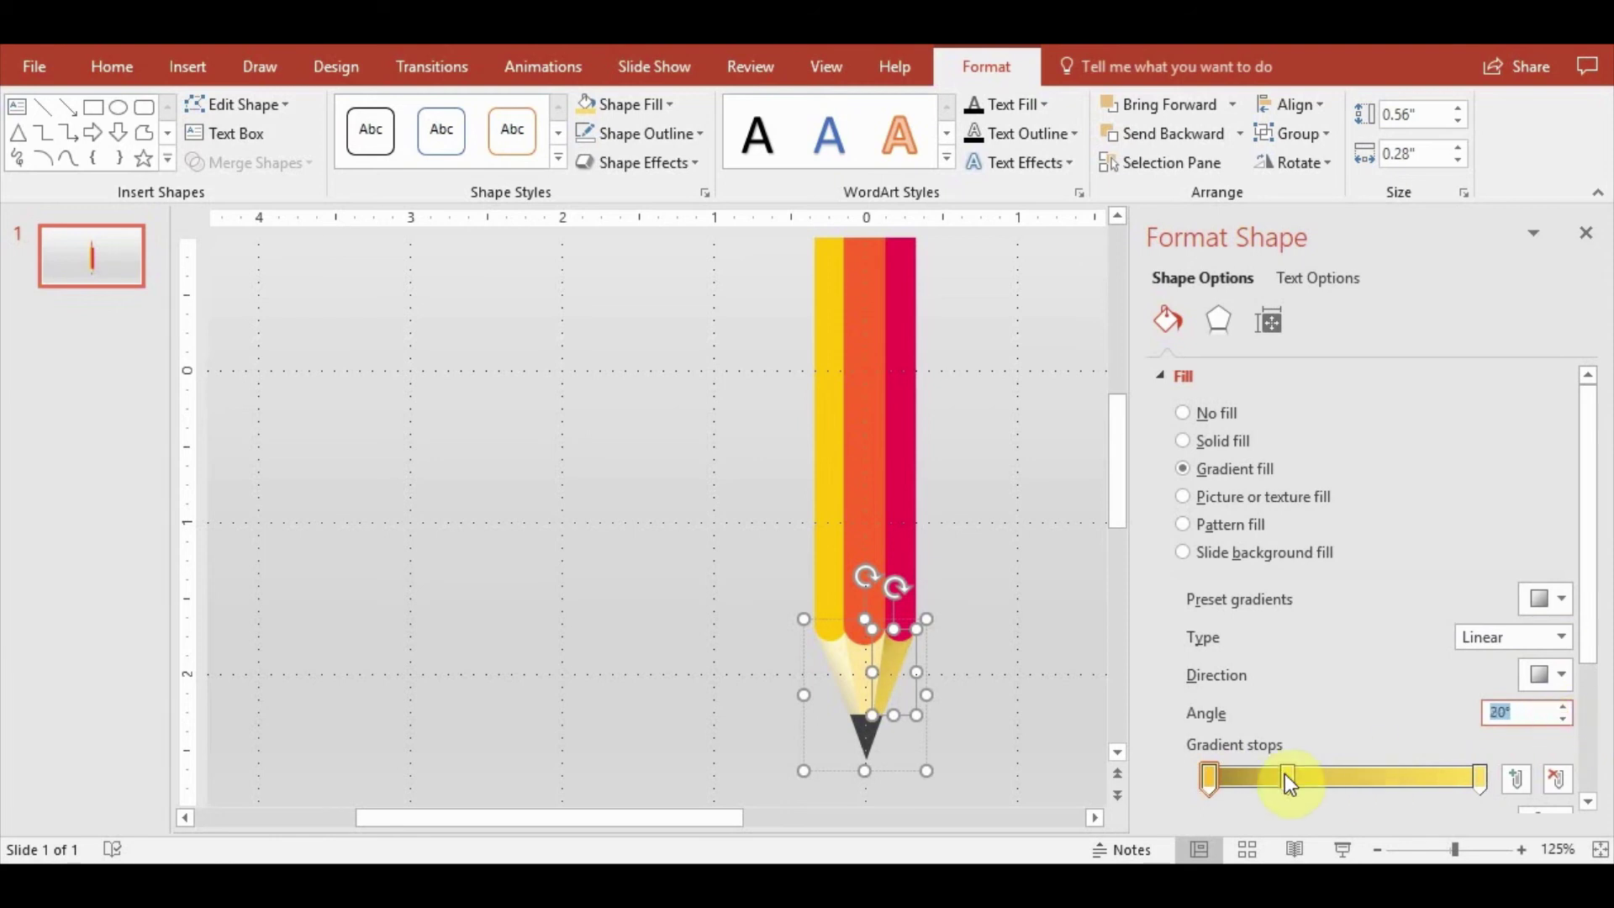
left_click_drag(1287, 775, 1294, 775)
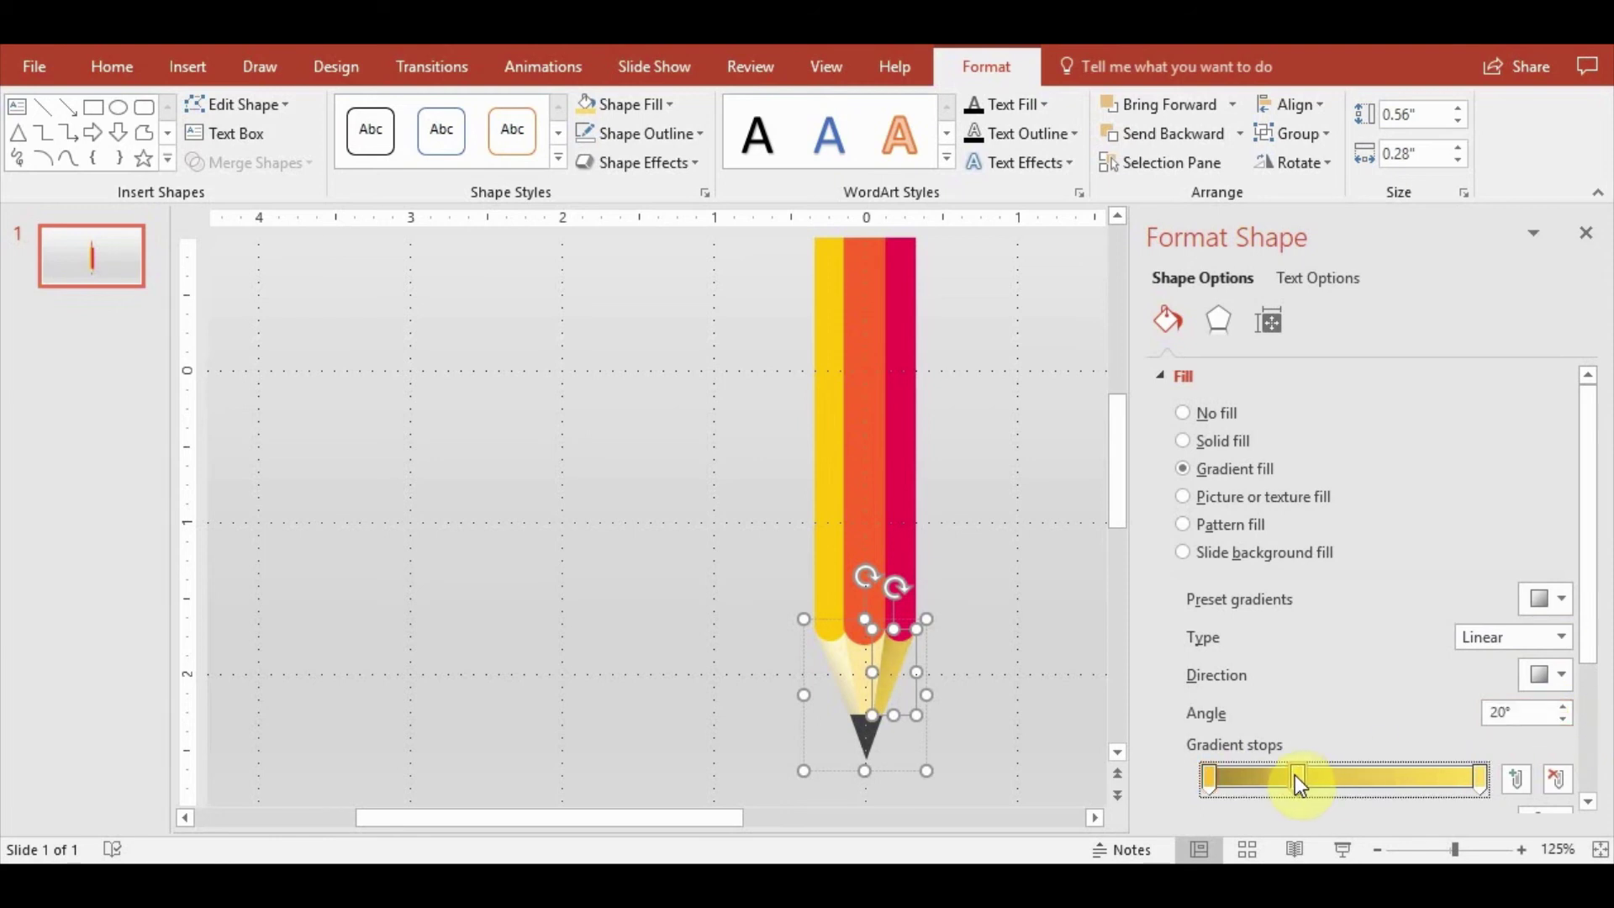
left_click(1562, 718)
left_click(1561, 718)
left_click(1561, 706)
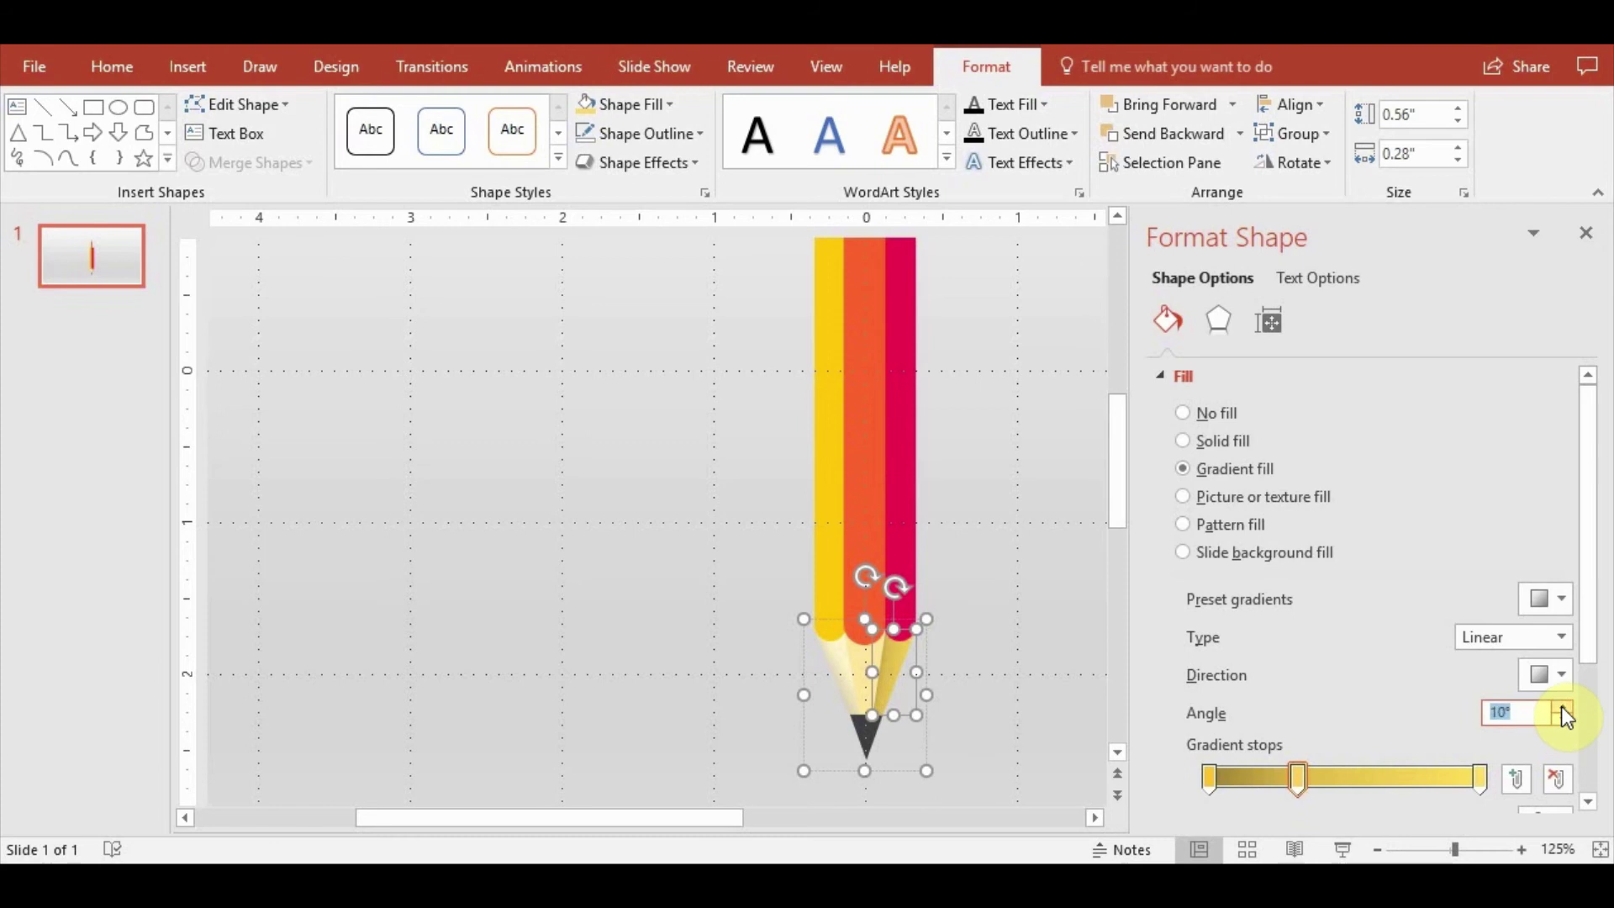
left_click(965, 732)
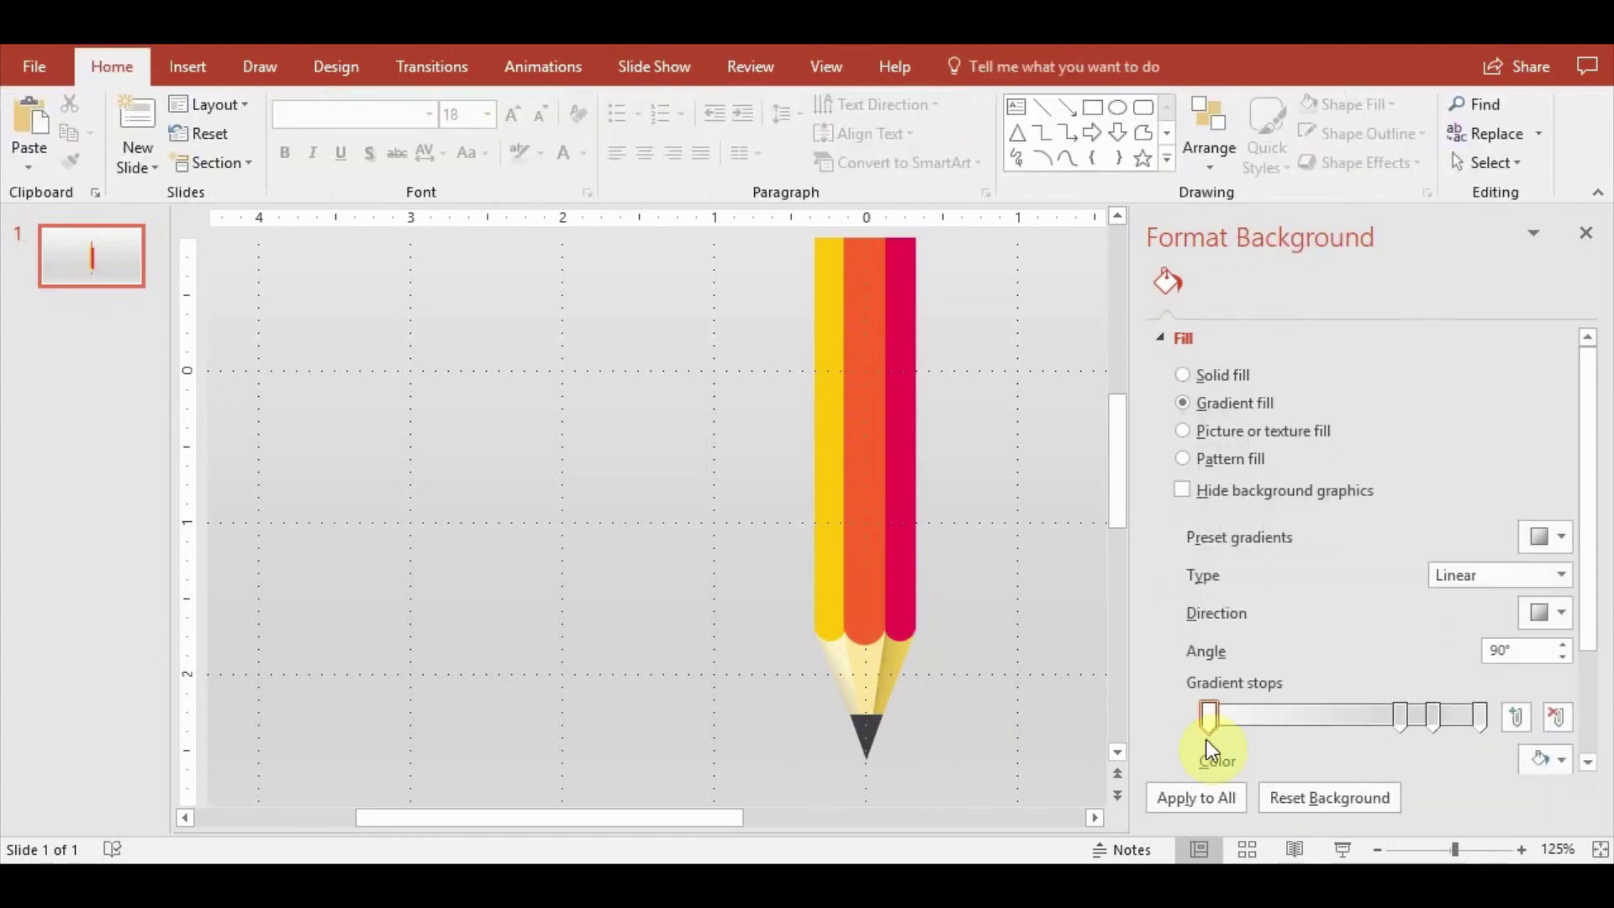
Fill the pencil's black point dark, then apply a dark linear gradient
left_click(891, 753)
left_click(866, 744)
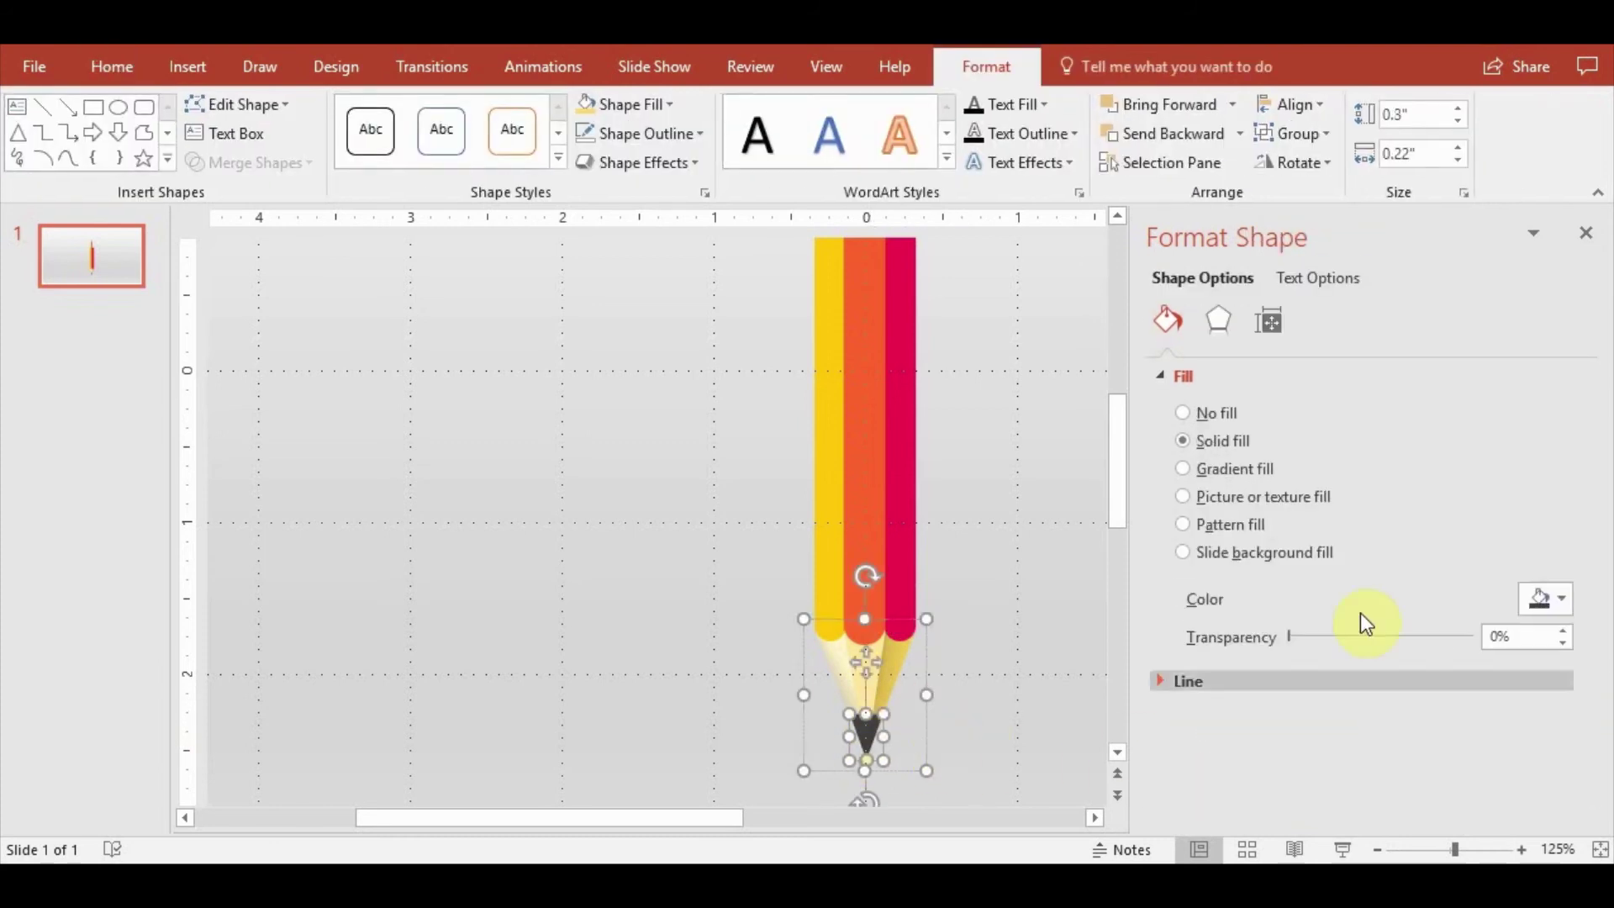
left_click(1274, 472)
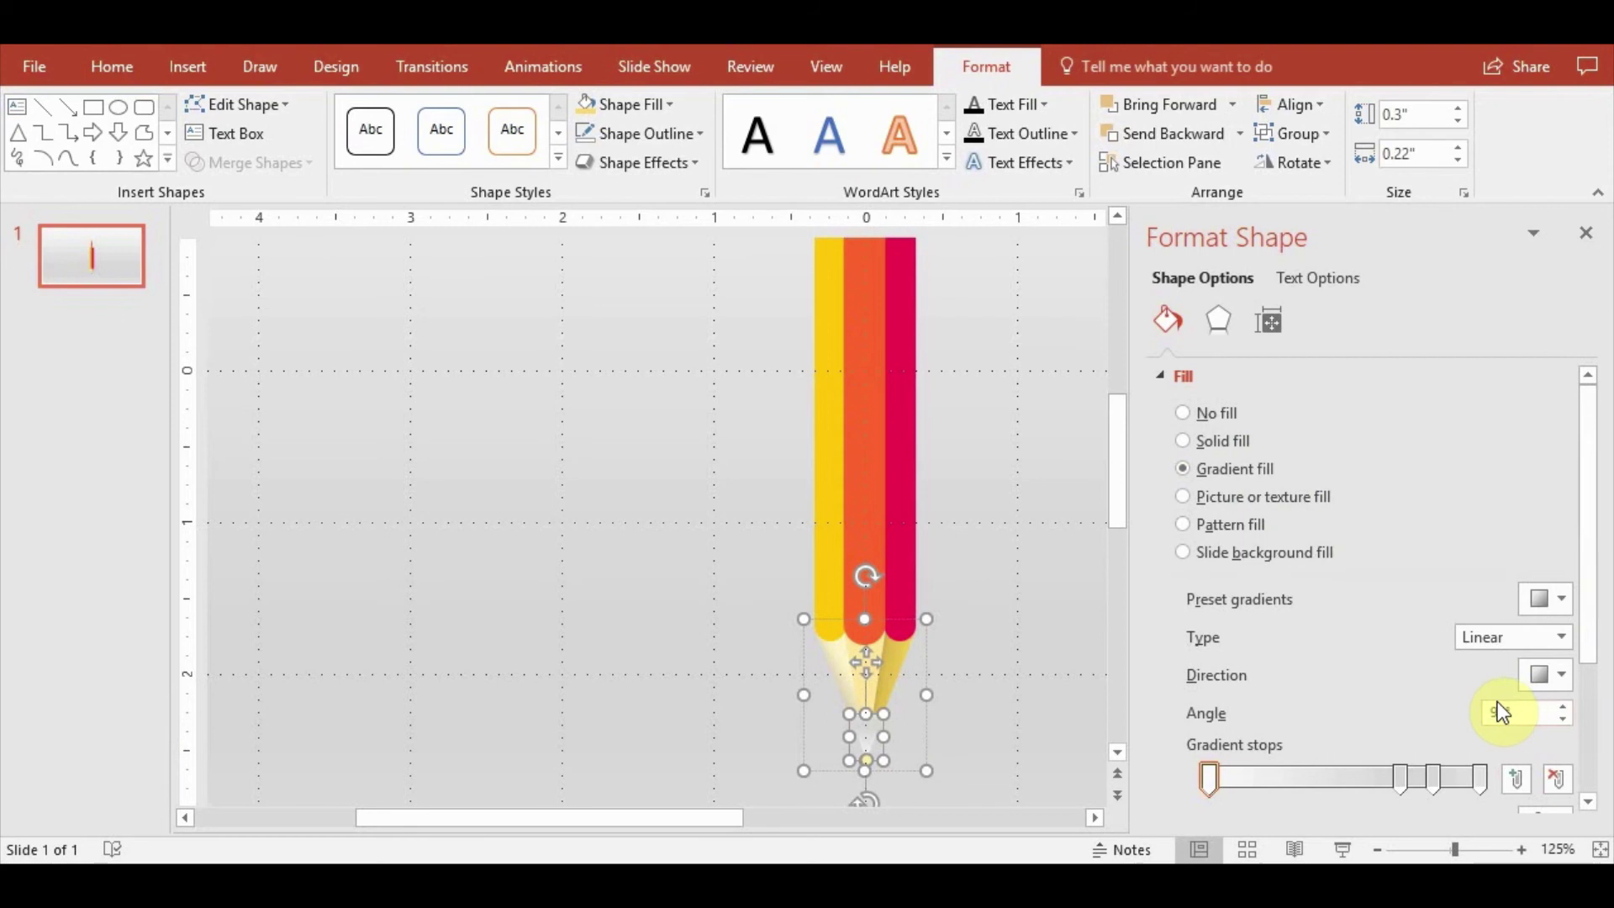
key("ctrl+z")
left_click(639, 108)
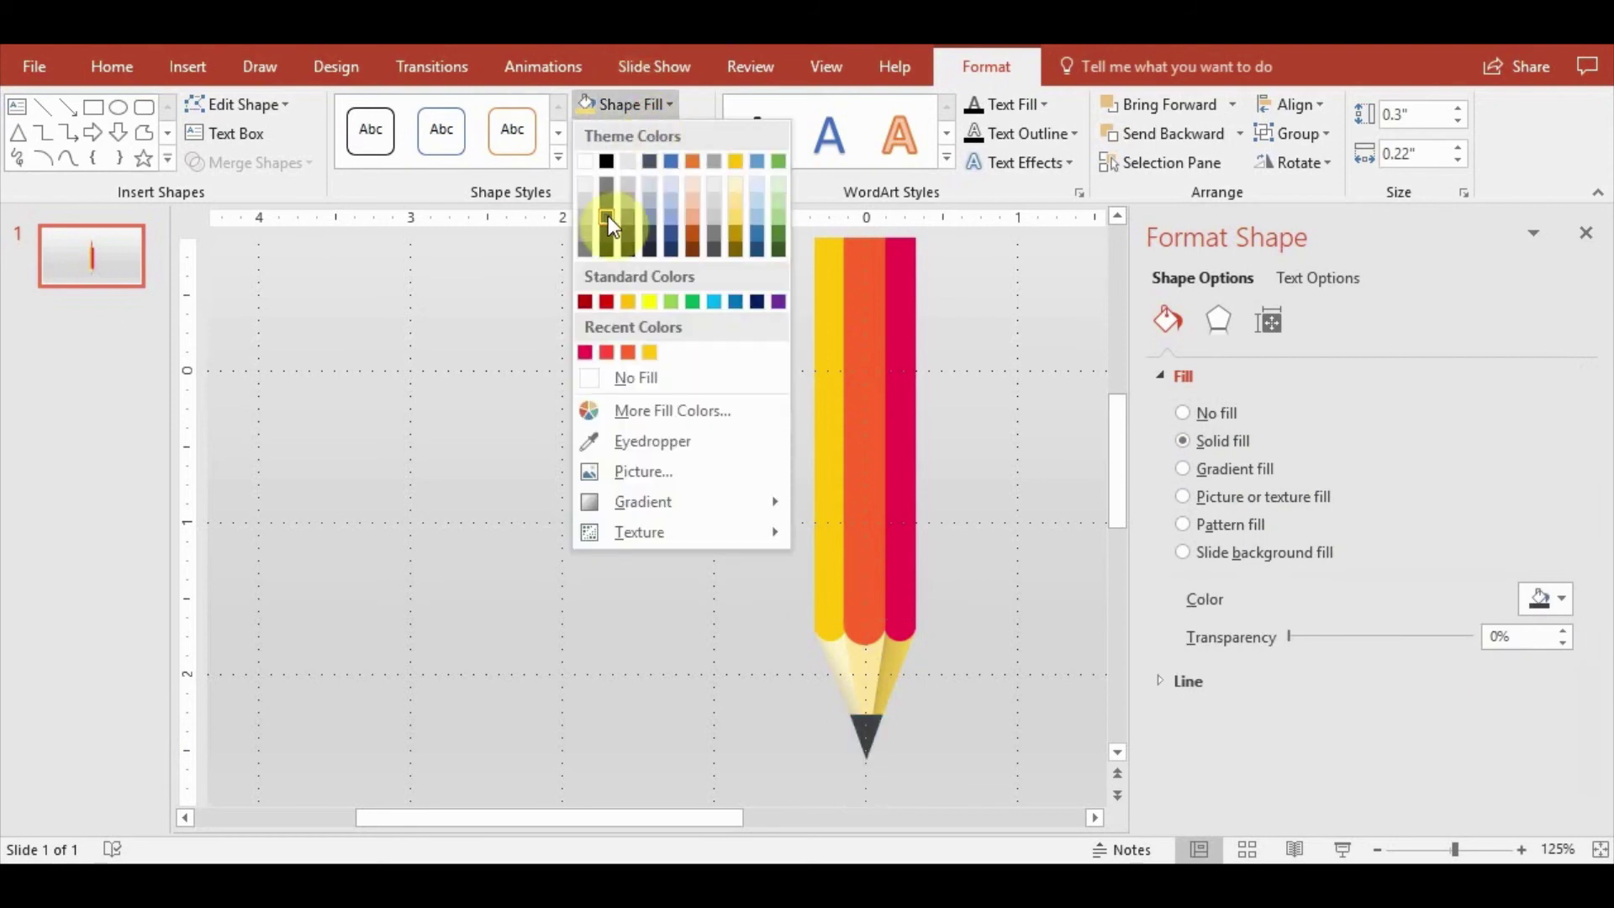
left_click(608, 215)
left_click(656, 104)
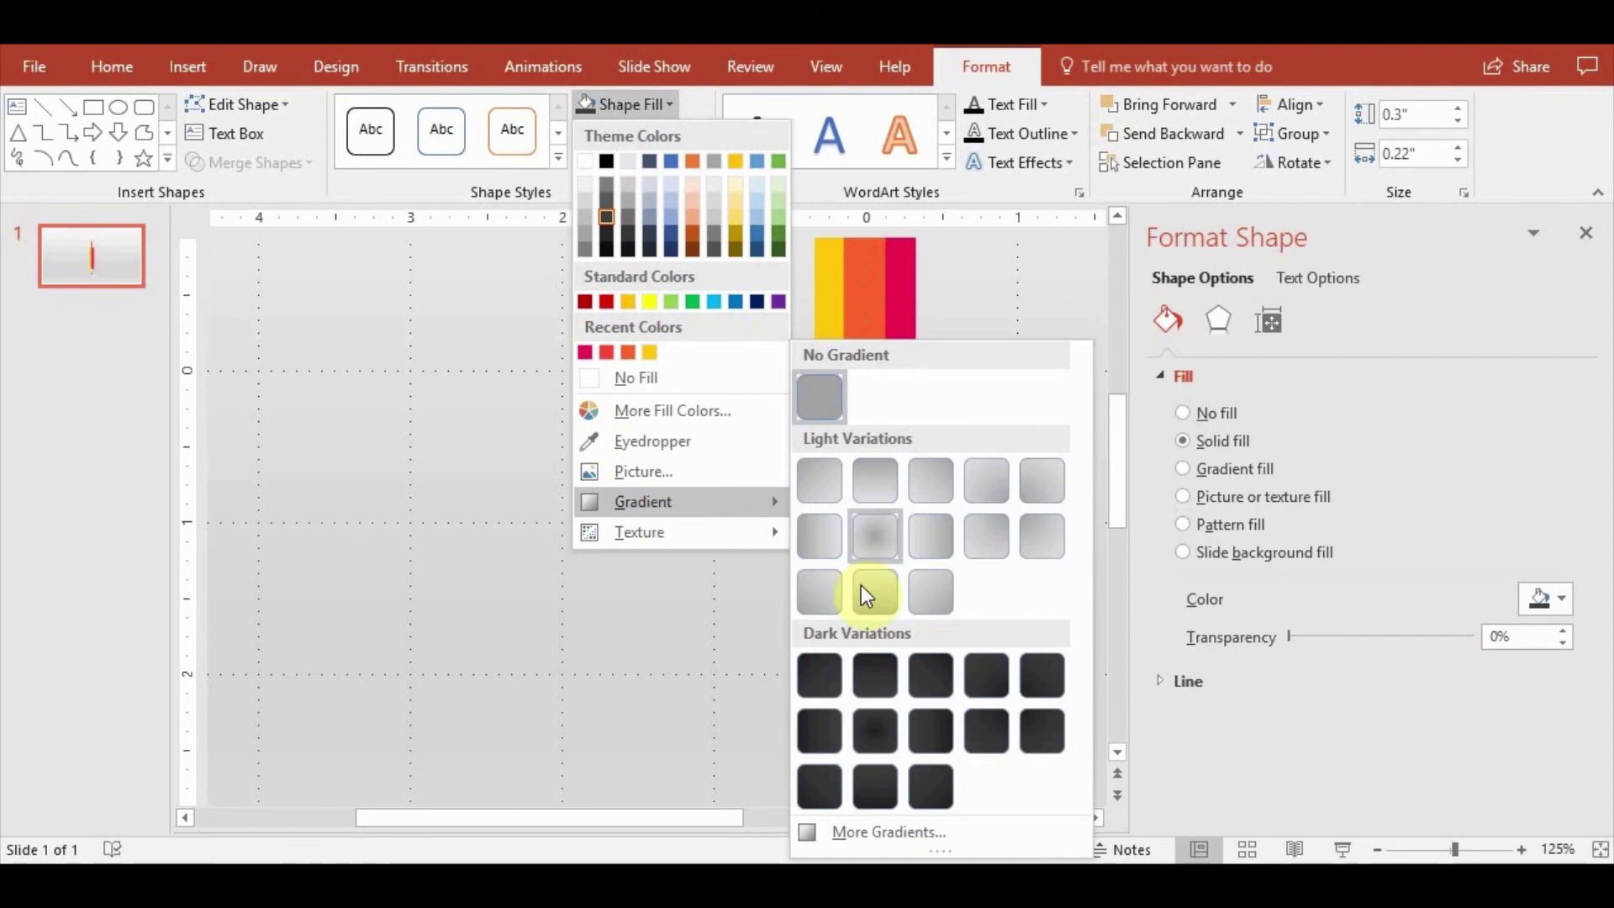
left_click(822, 731)
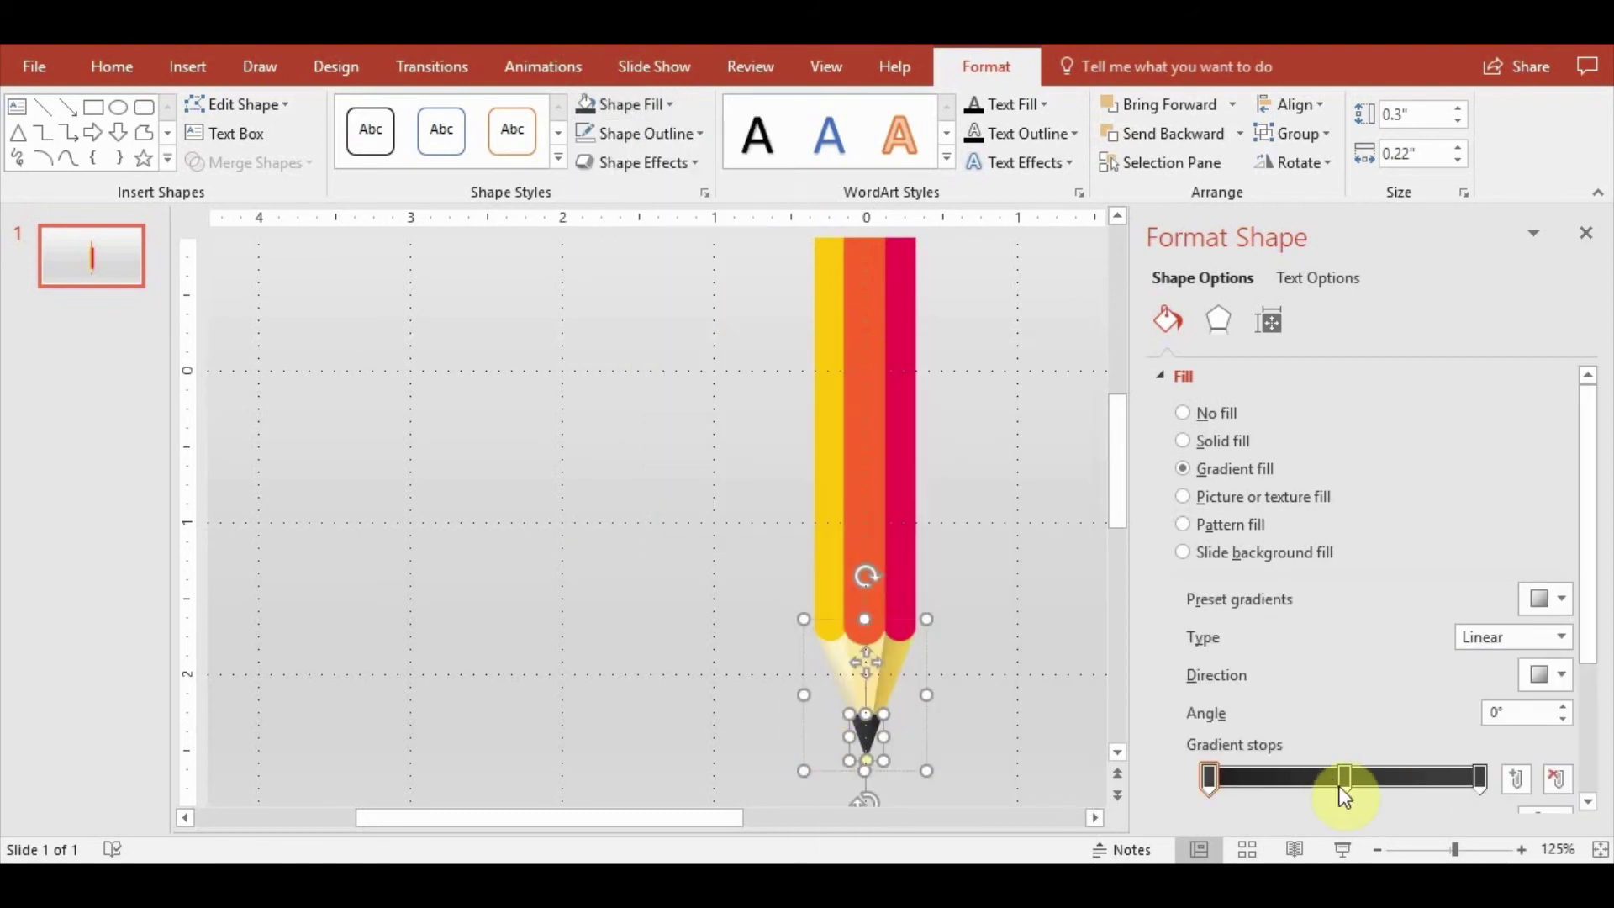
Move the point gradient's middle and first stops inward and darken the first stop
mouse_move(1586, 604)
left_mouse_down()
mouse_move(1587, 639)
mouse_move(1519, 709)
left_mouse_up()
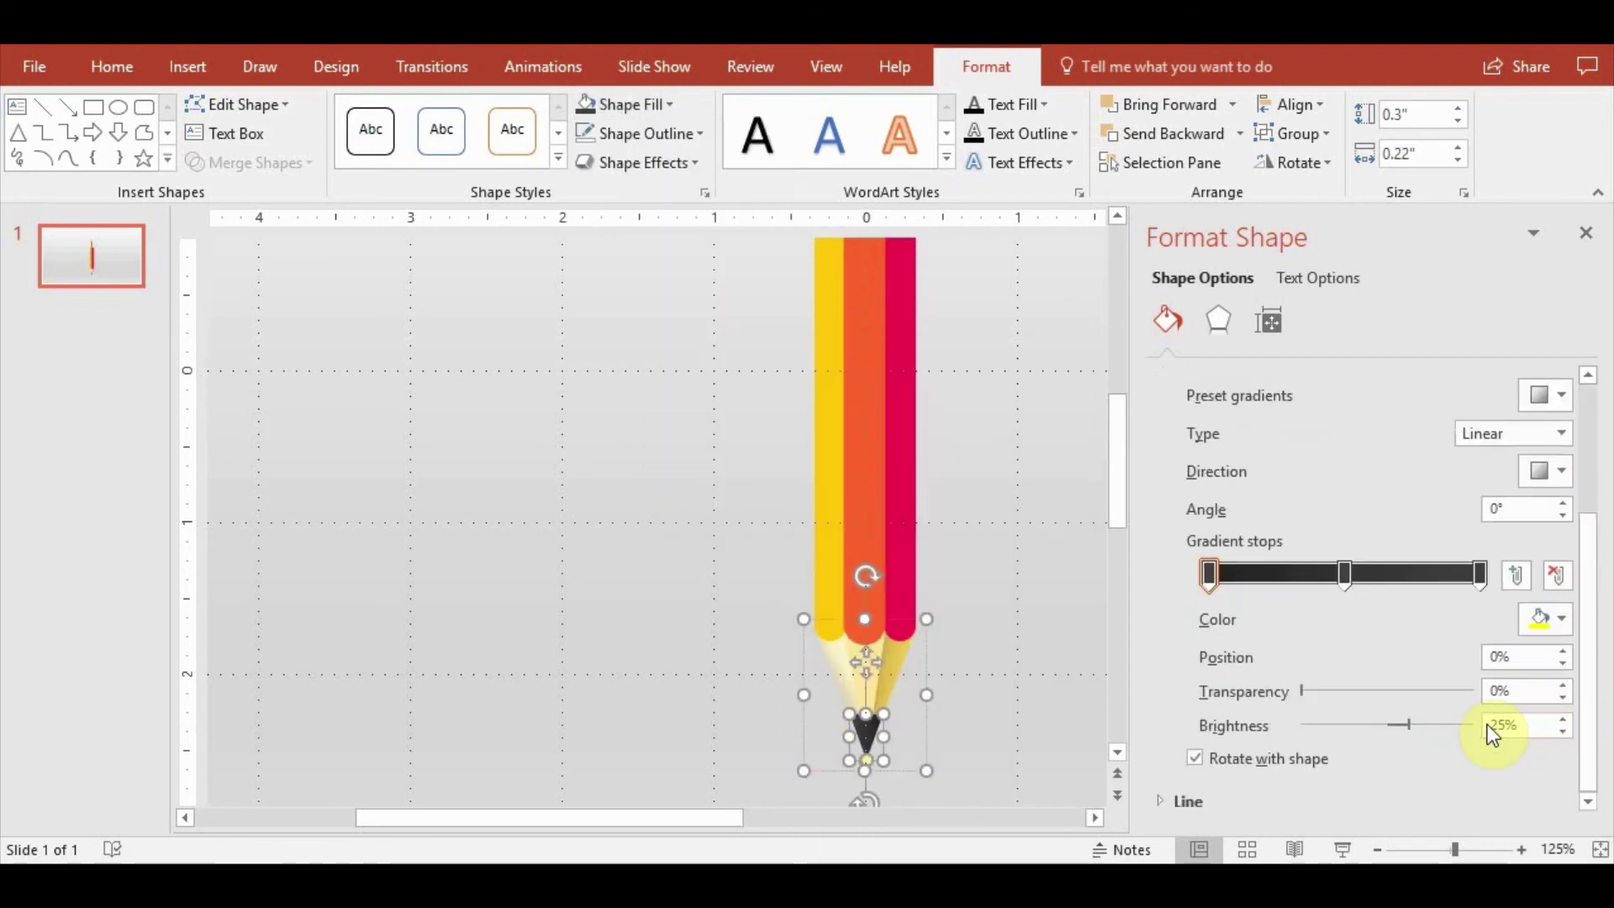
left_click_drag(1409, 725, 1460, 723)
left_click(1478, 575)
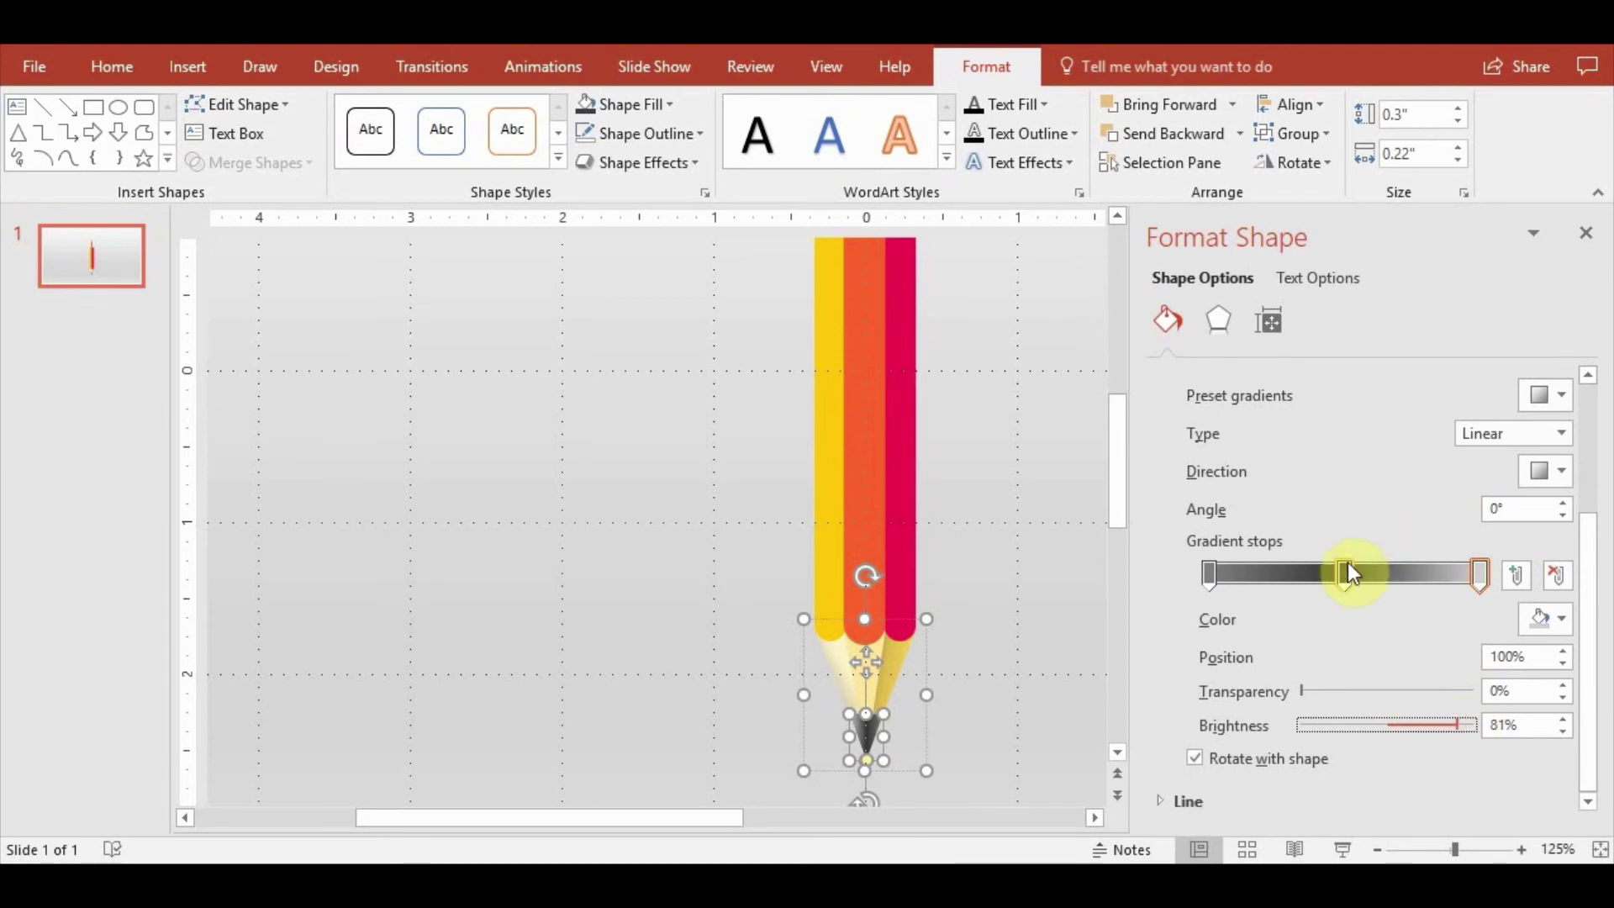
left_click_drag(1347, 573, 1325, 573)
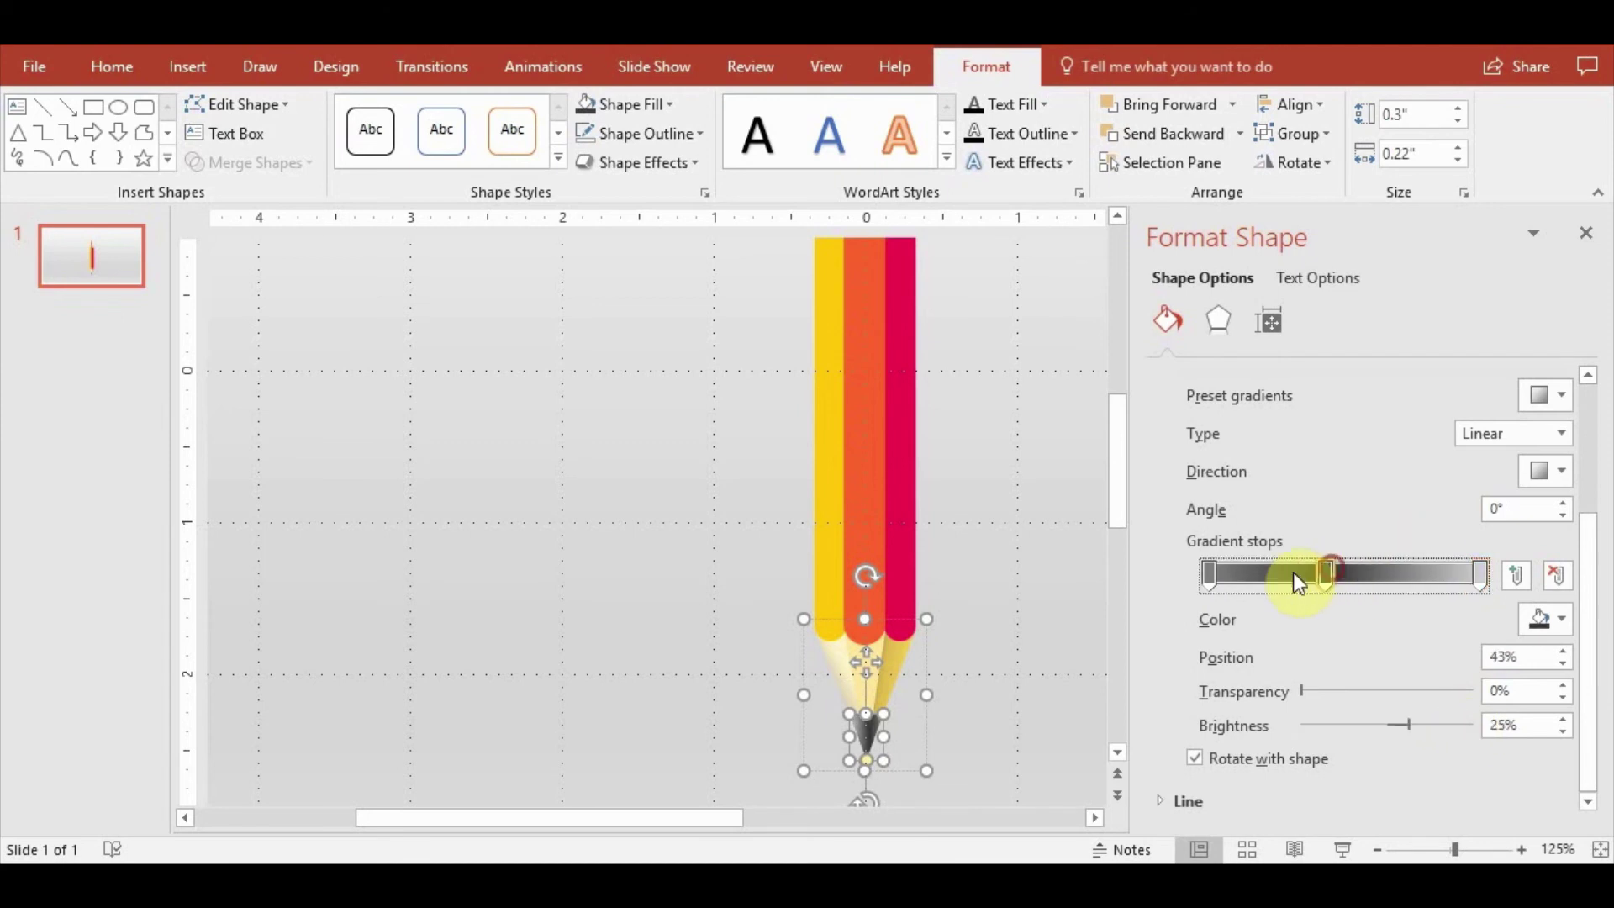
mouse_move(1211, 576)
left_mouse_down()
mouse_move(1252, 578)
mouse_move(1233, 582)
left_mouse_up()
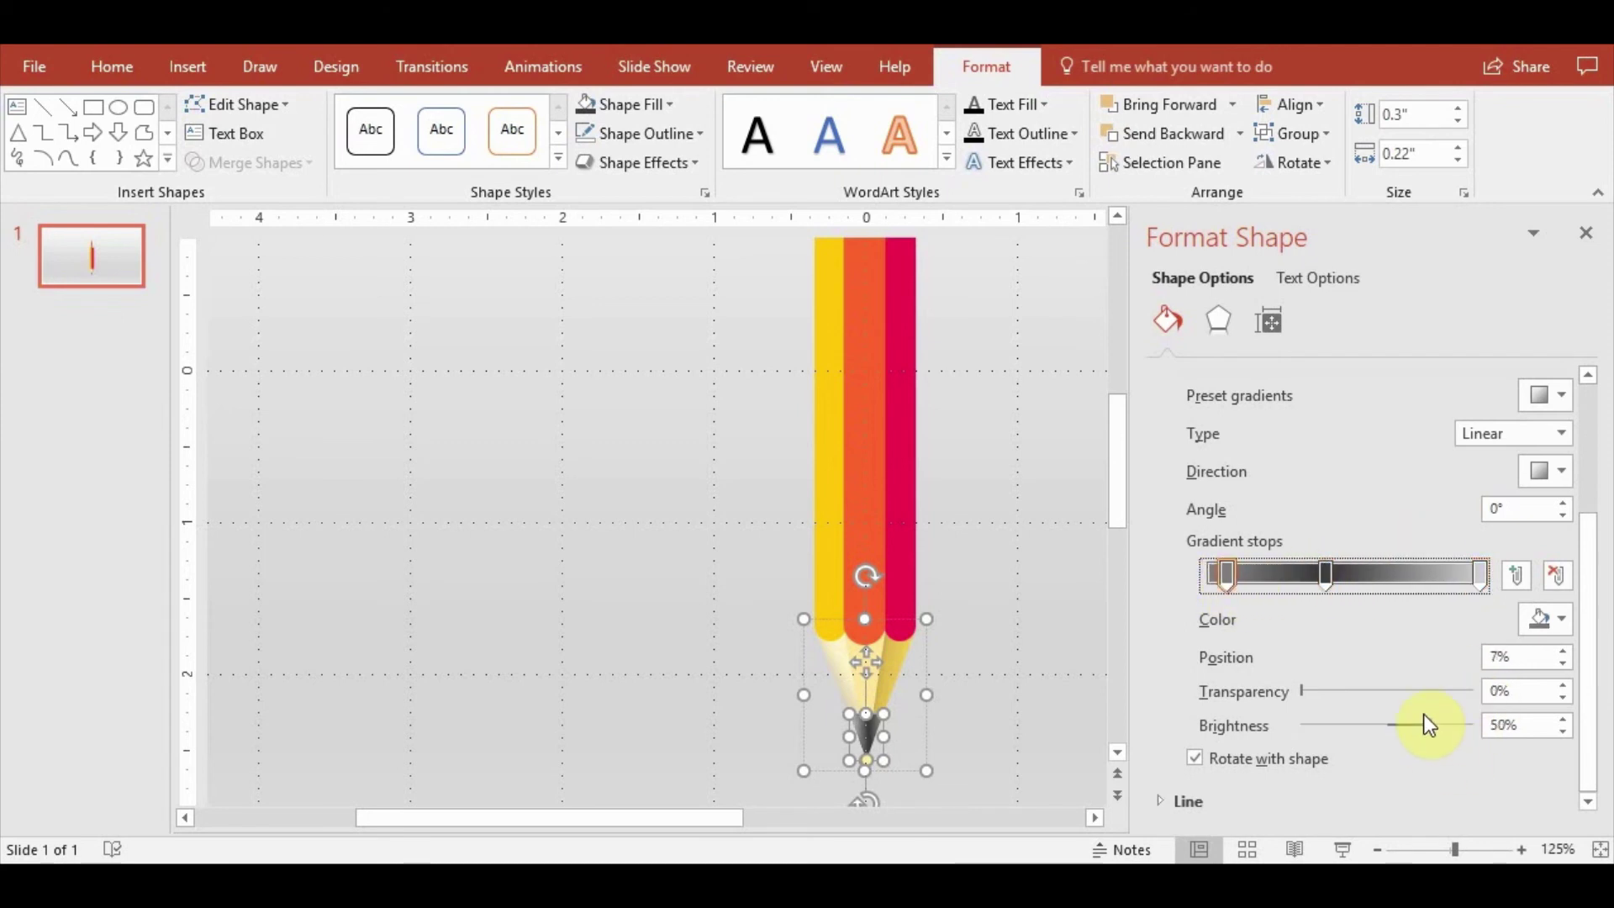
left_click_drag(1427, 723, 1410, 728)
Deselect the pencil tip and close the Format Shape panel
left_click(1021, 664)
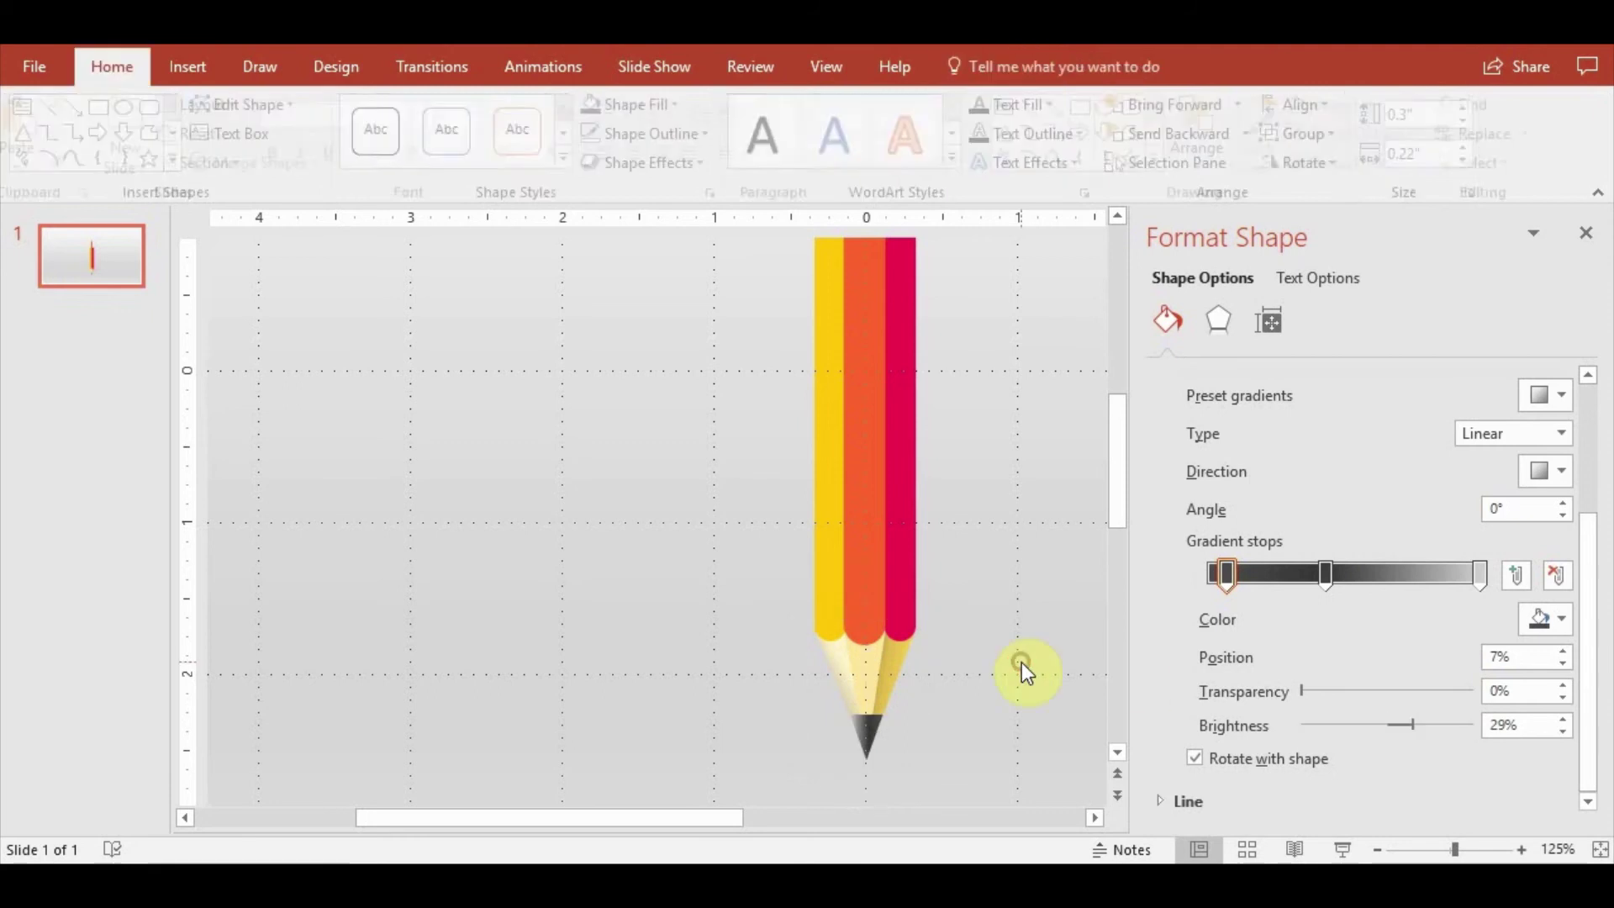
left_click(1587, 232)
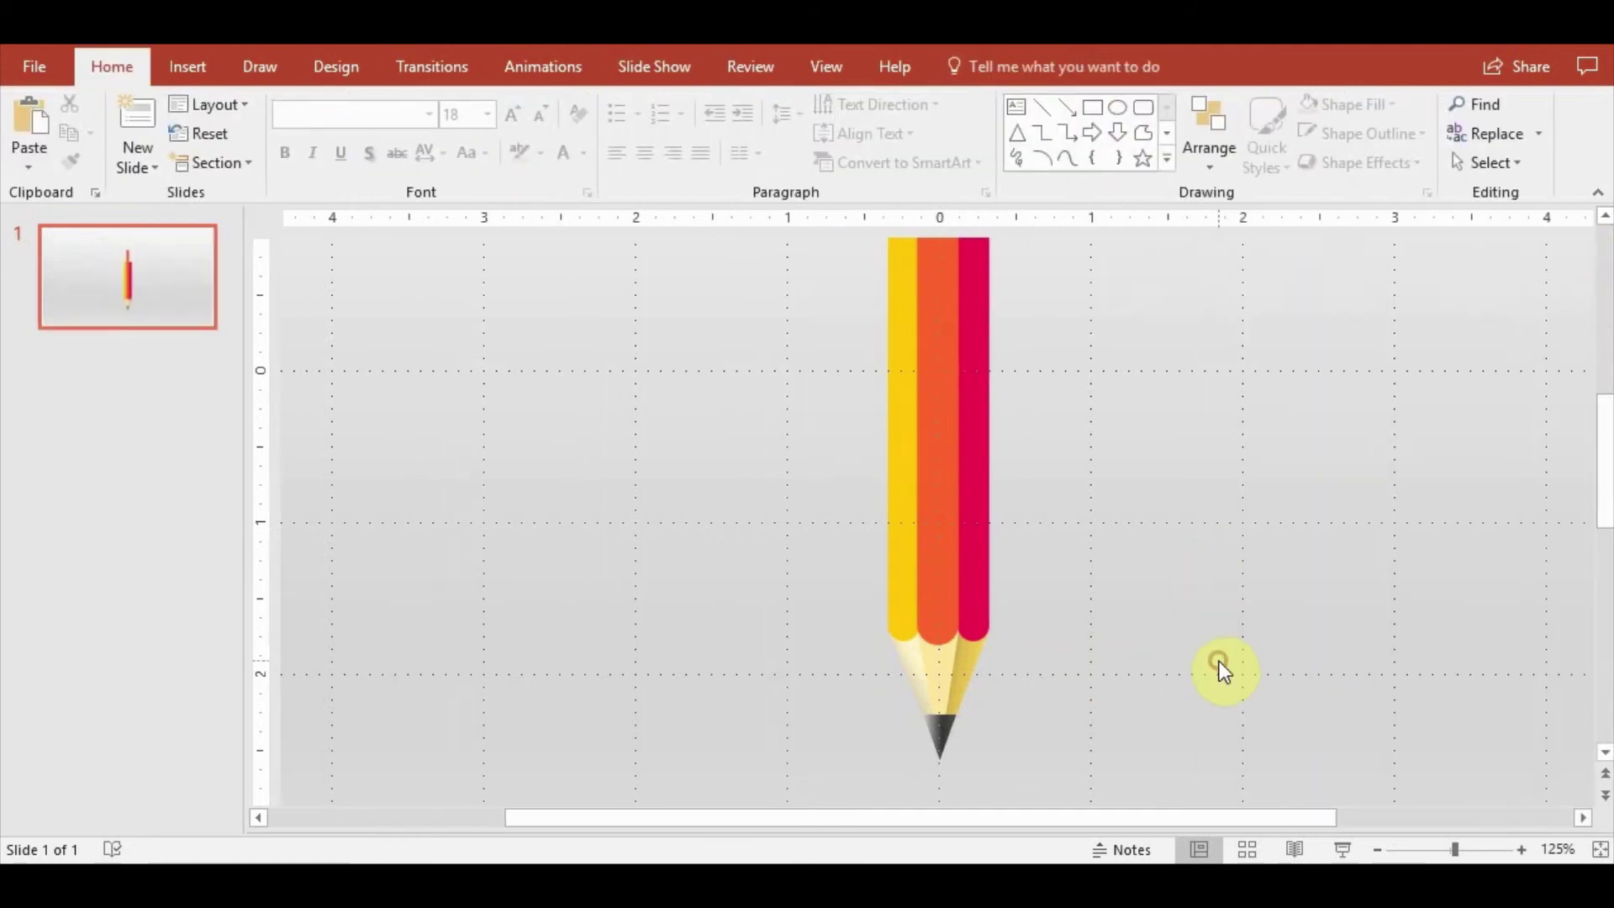
scroll(1219, 661, "down", 5, "ctrl")
scroll(1165, 651, "up", 2, "ctrl")
scroll(1017, 589, "up", 1, "ctrl")
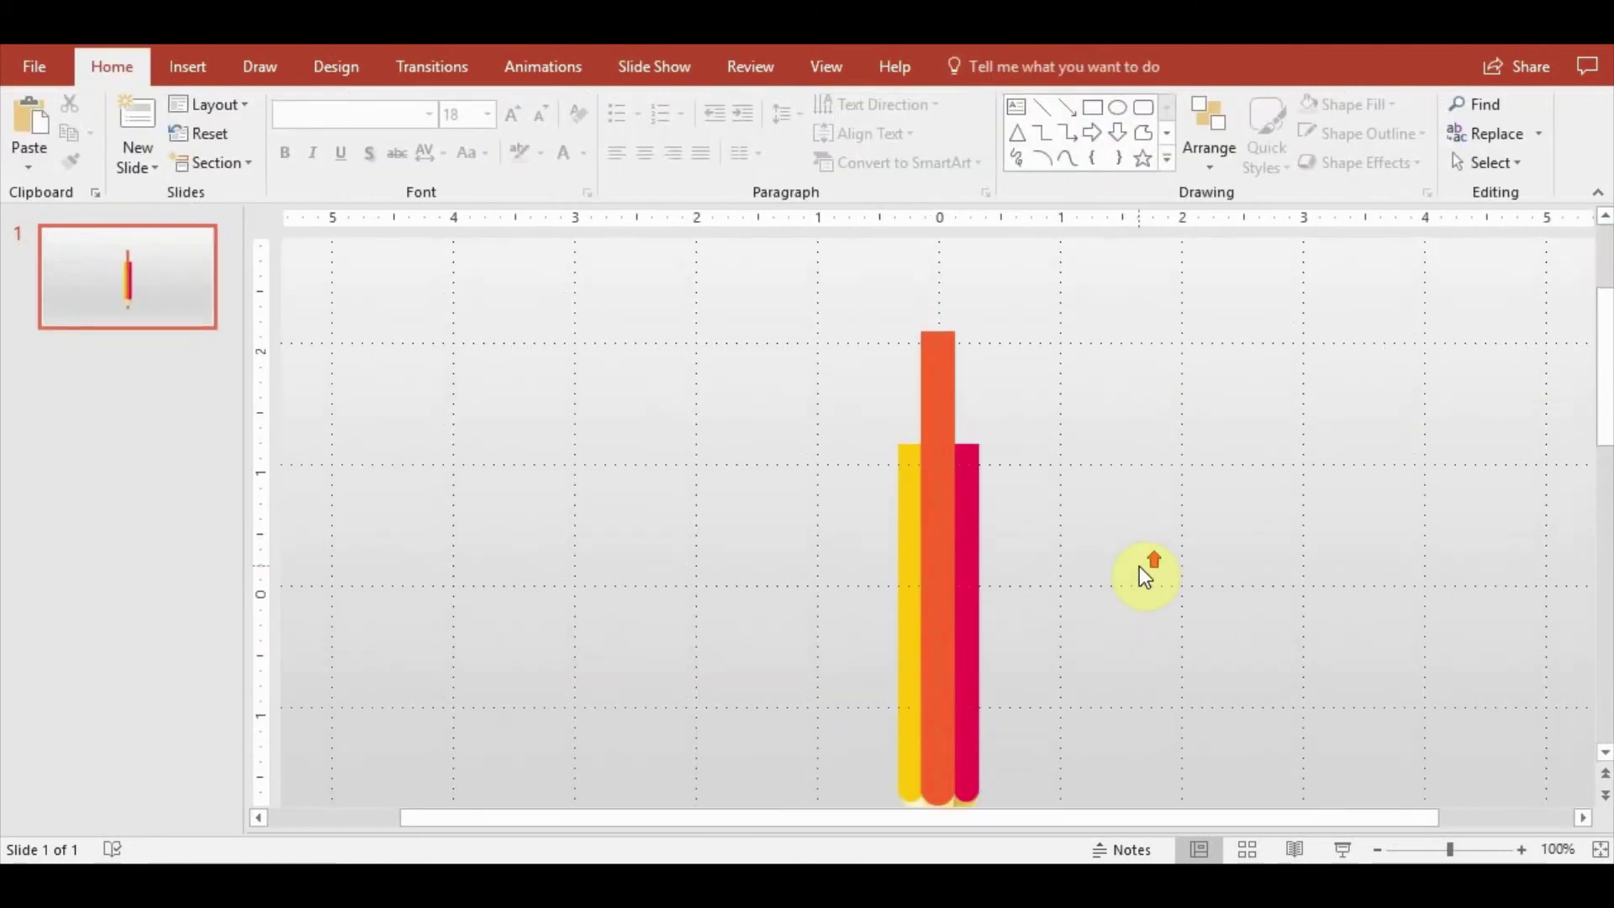
scroll(1138, 566, "up", 1, "ctrl")
scroll(1139, 569, "down", 2)
scroll(1085, 562, "down", 2)
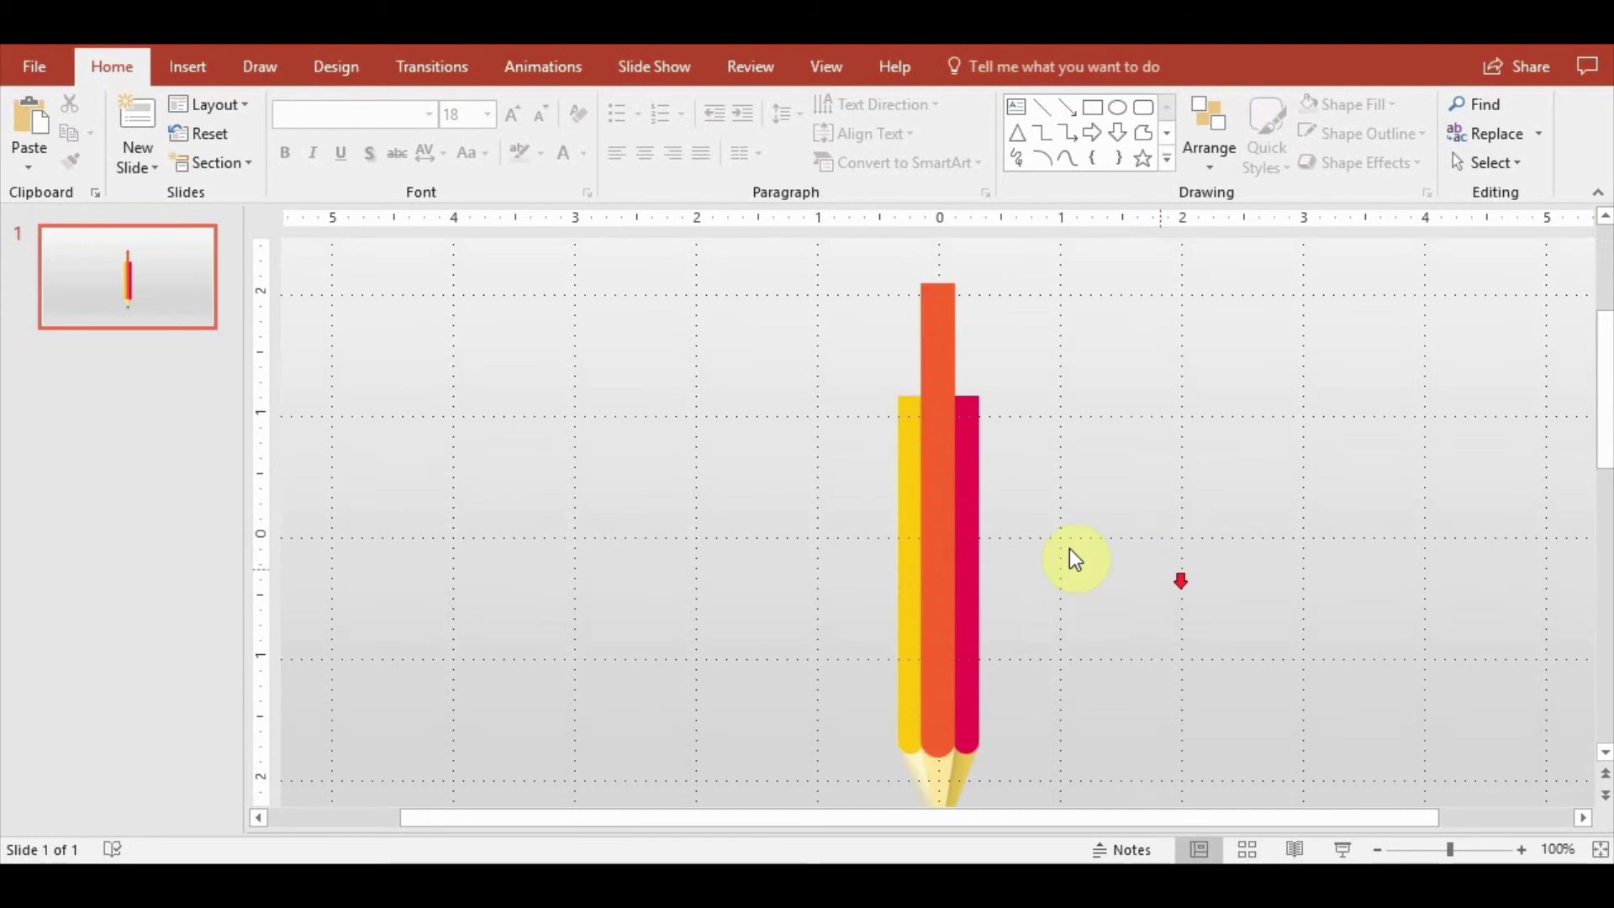
Fill the yellow strip with the recent yellow, then a dark yellow gradient
left_click(906, 542)
left_click(985, 66)
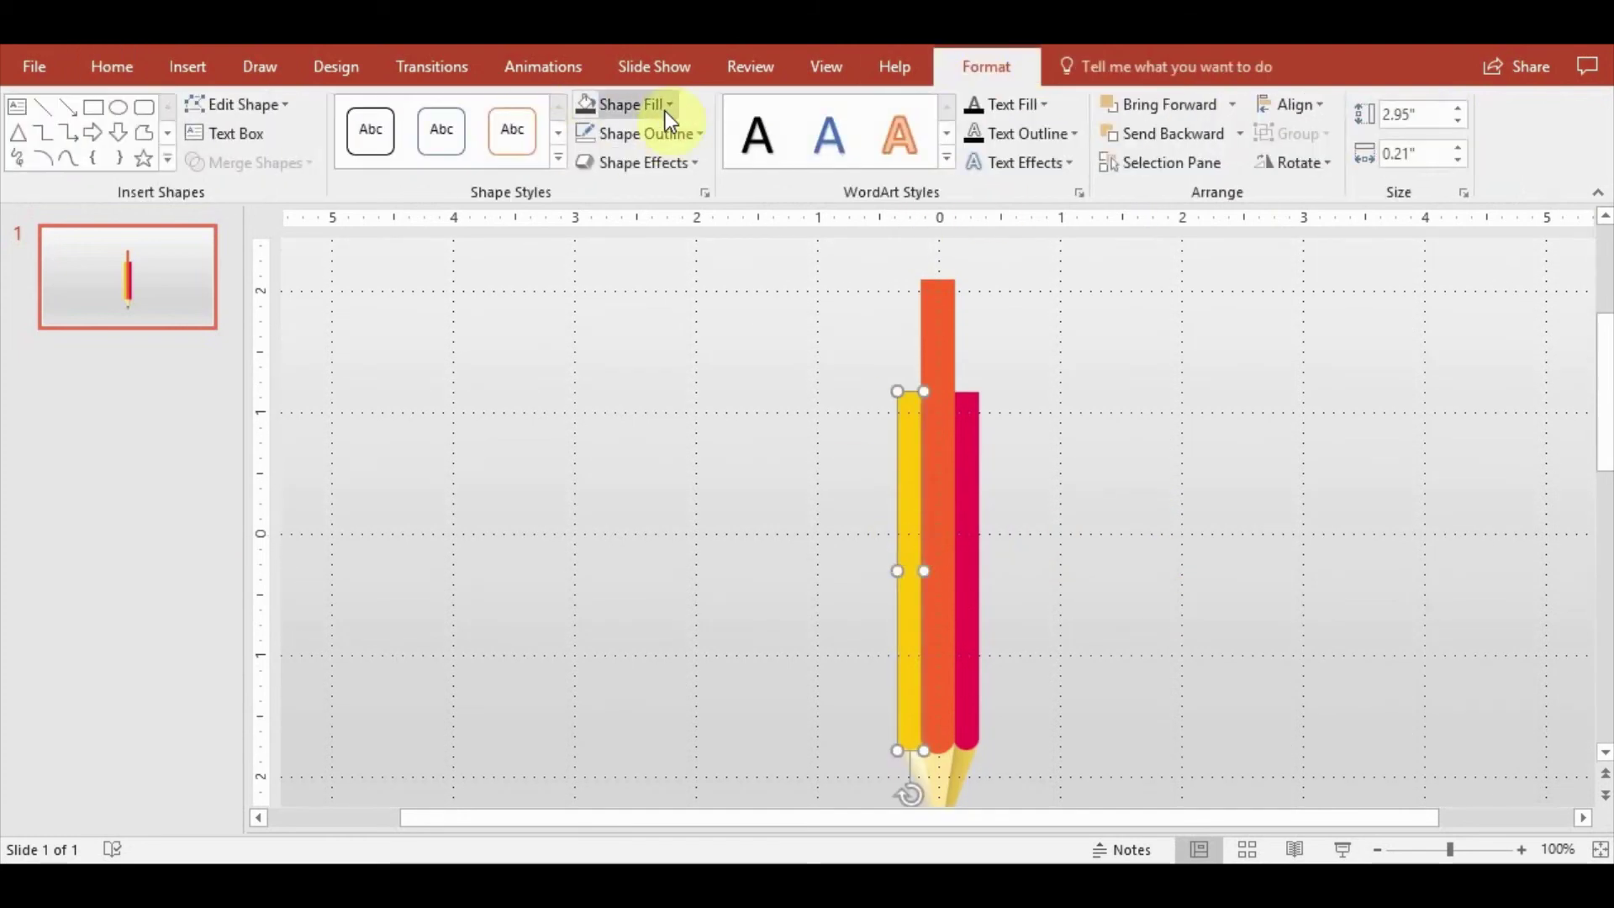
left_click(656, 106)
left_click(656, 351)
left_click(639, 104)
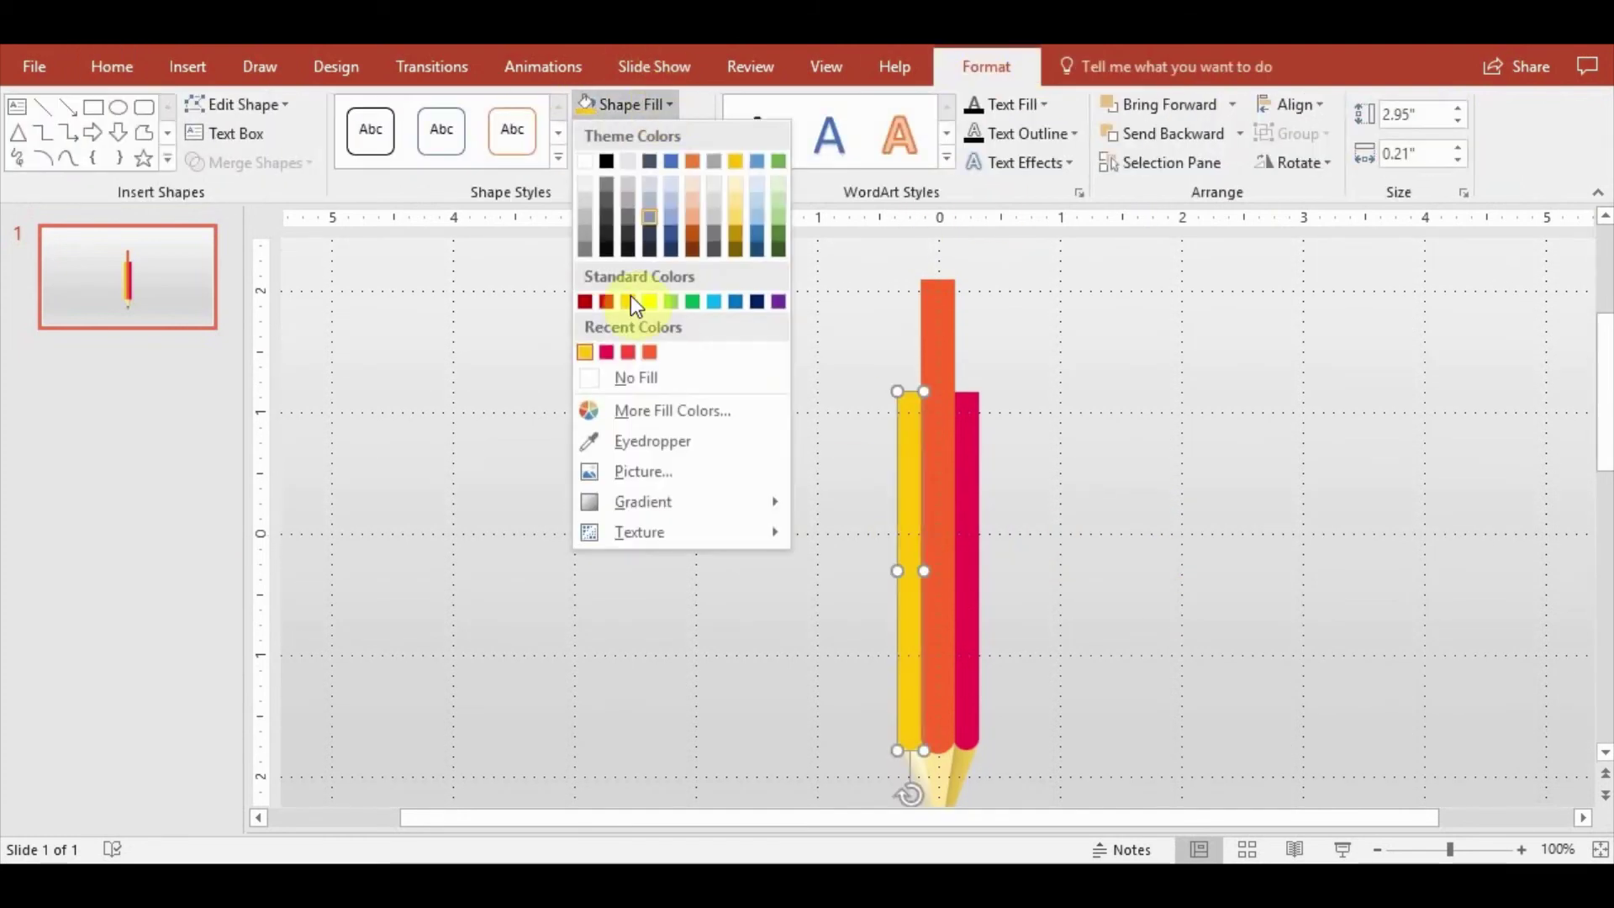
left_click(818, 733)
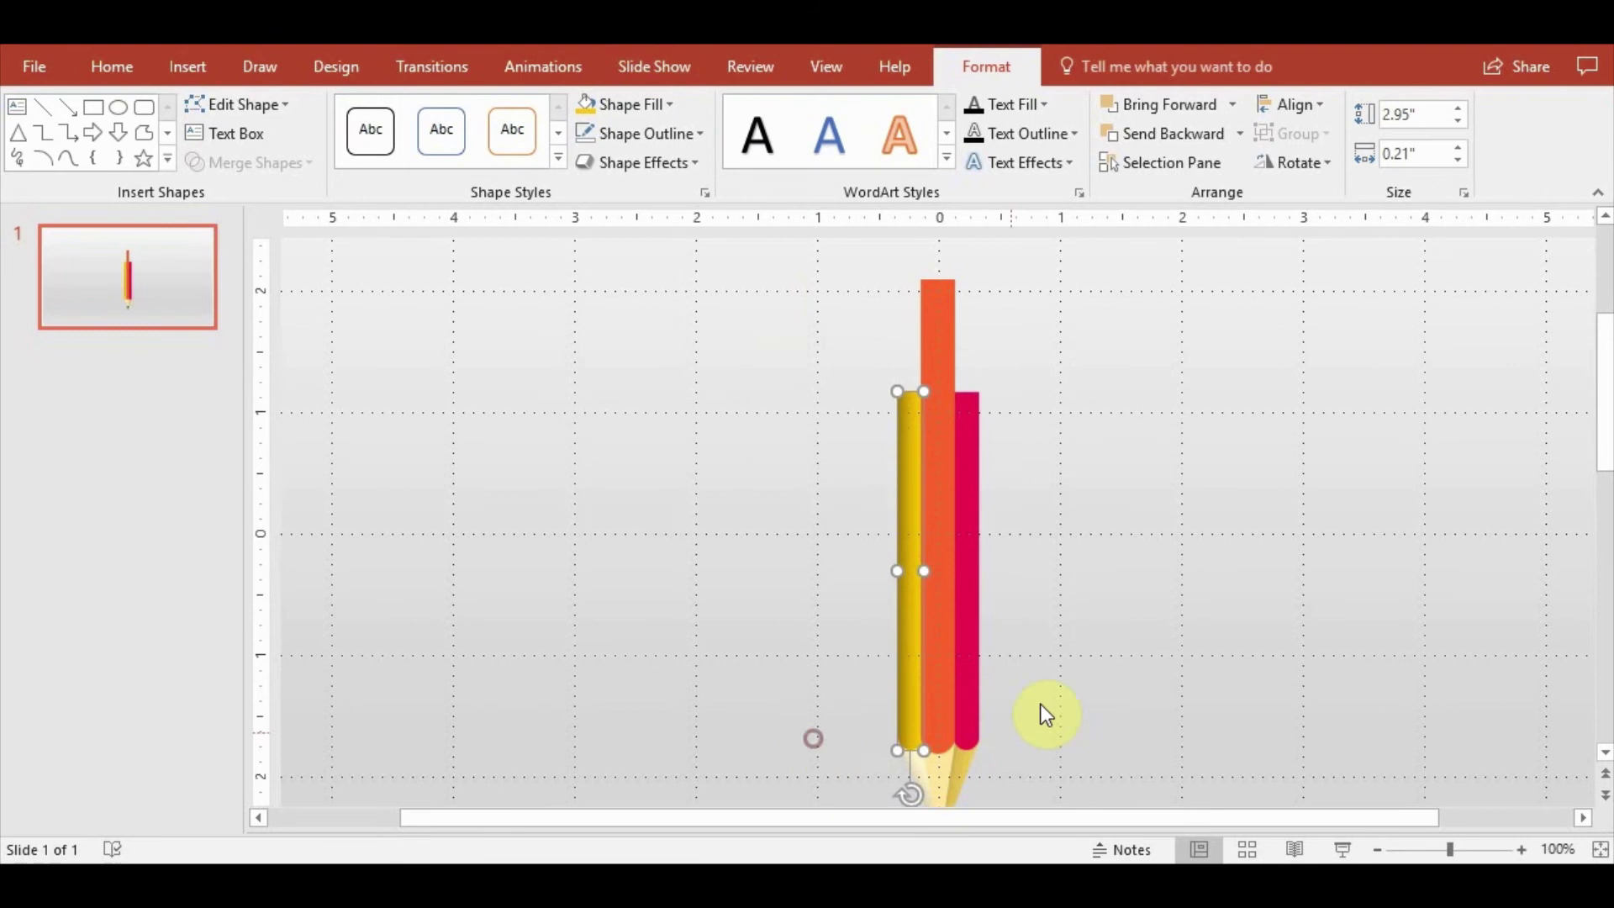
Shift the strip gradient's middle stop left and brighten its first stop to 16%
scroll(1068, 672, "down", 1)
left_click(704, 192)
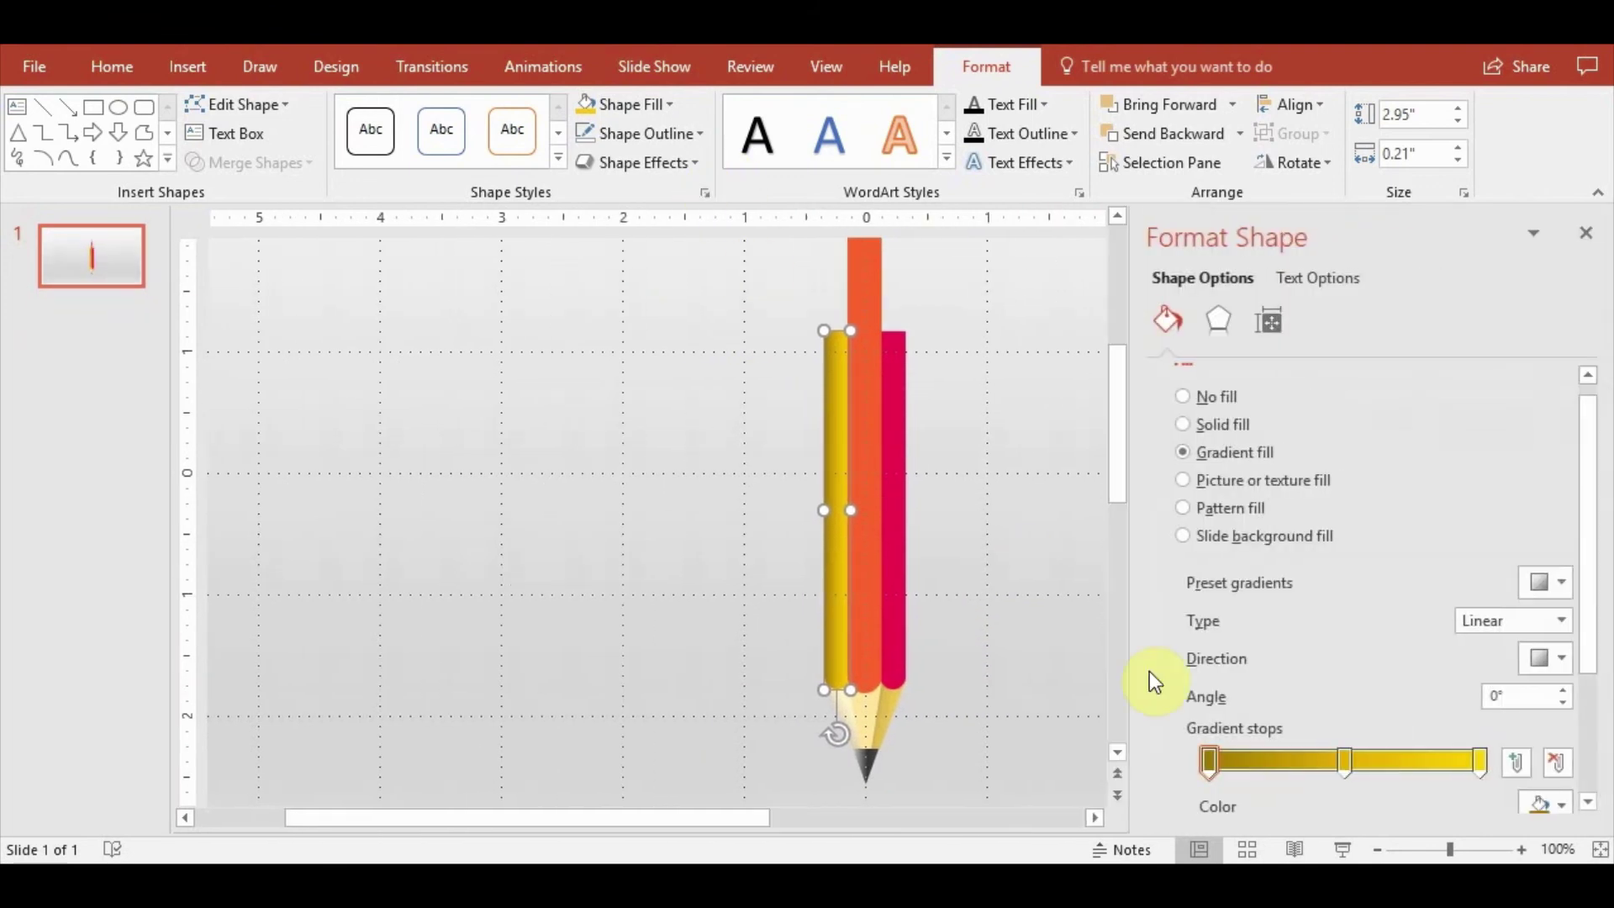
mouse_move(1346, 764)
left_mouse_down()
mouse_move(1285, 757)
mouse_move(1298, 761)
left_mouse_up()
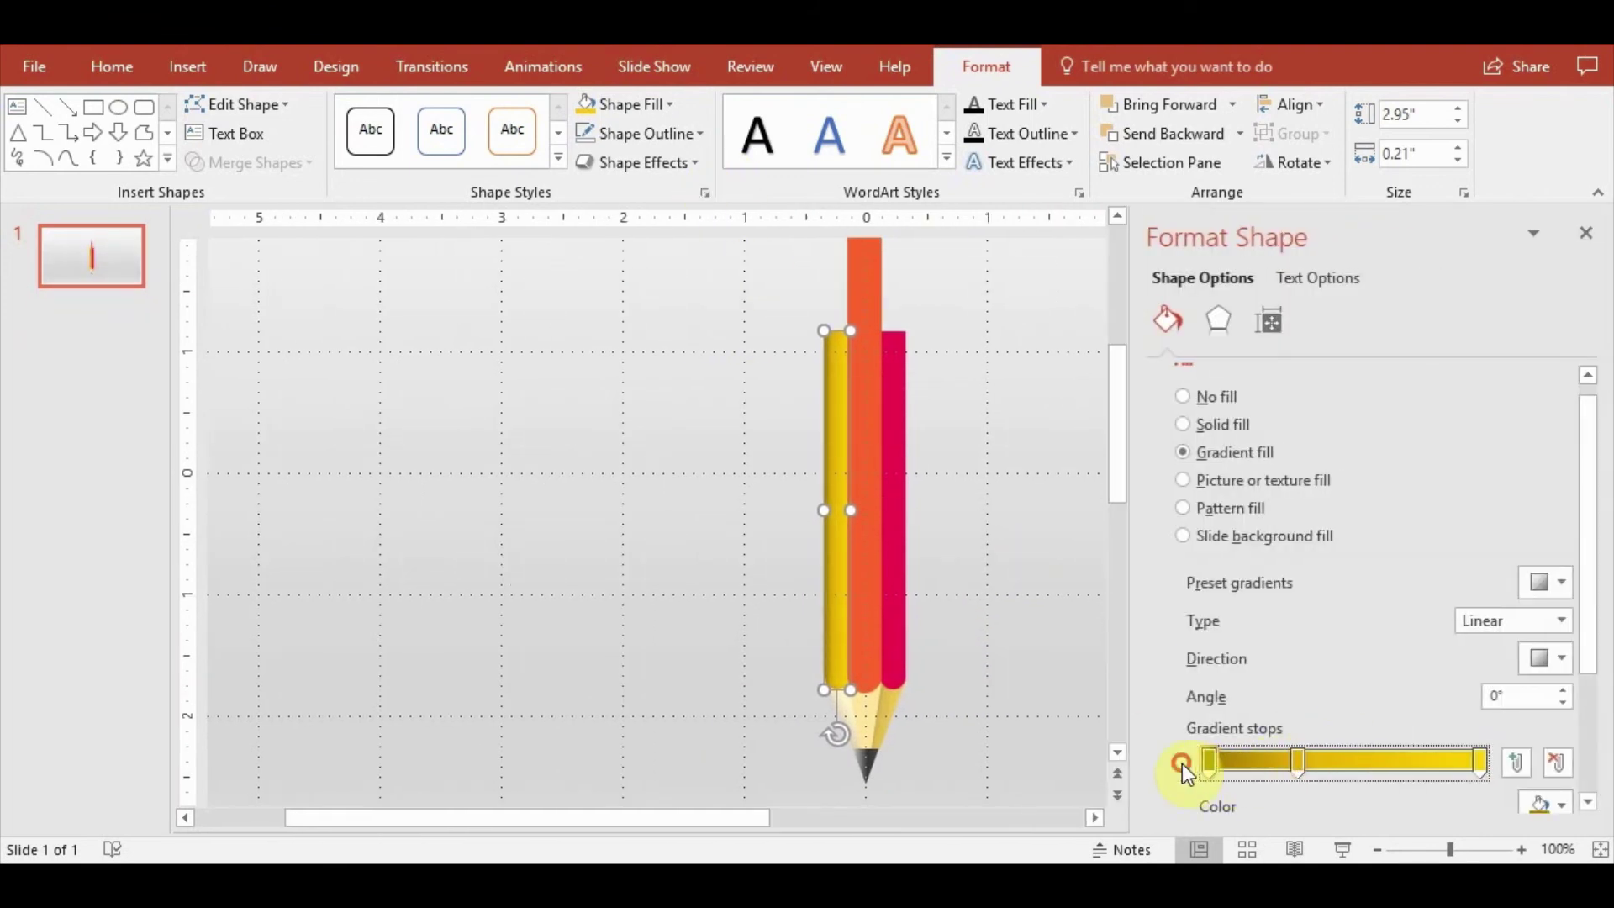
left_click_drag(1580, 634, 1556, 714)
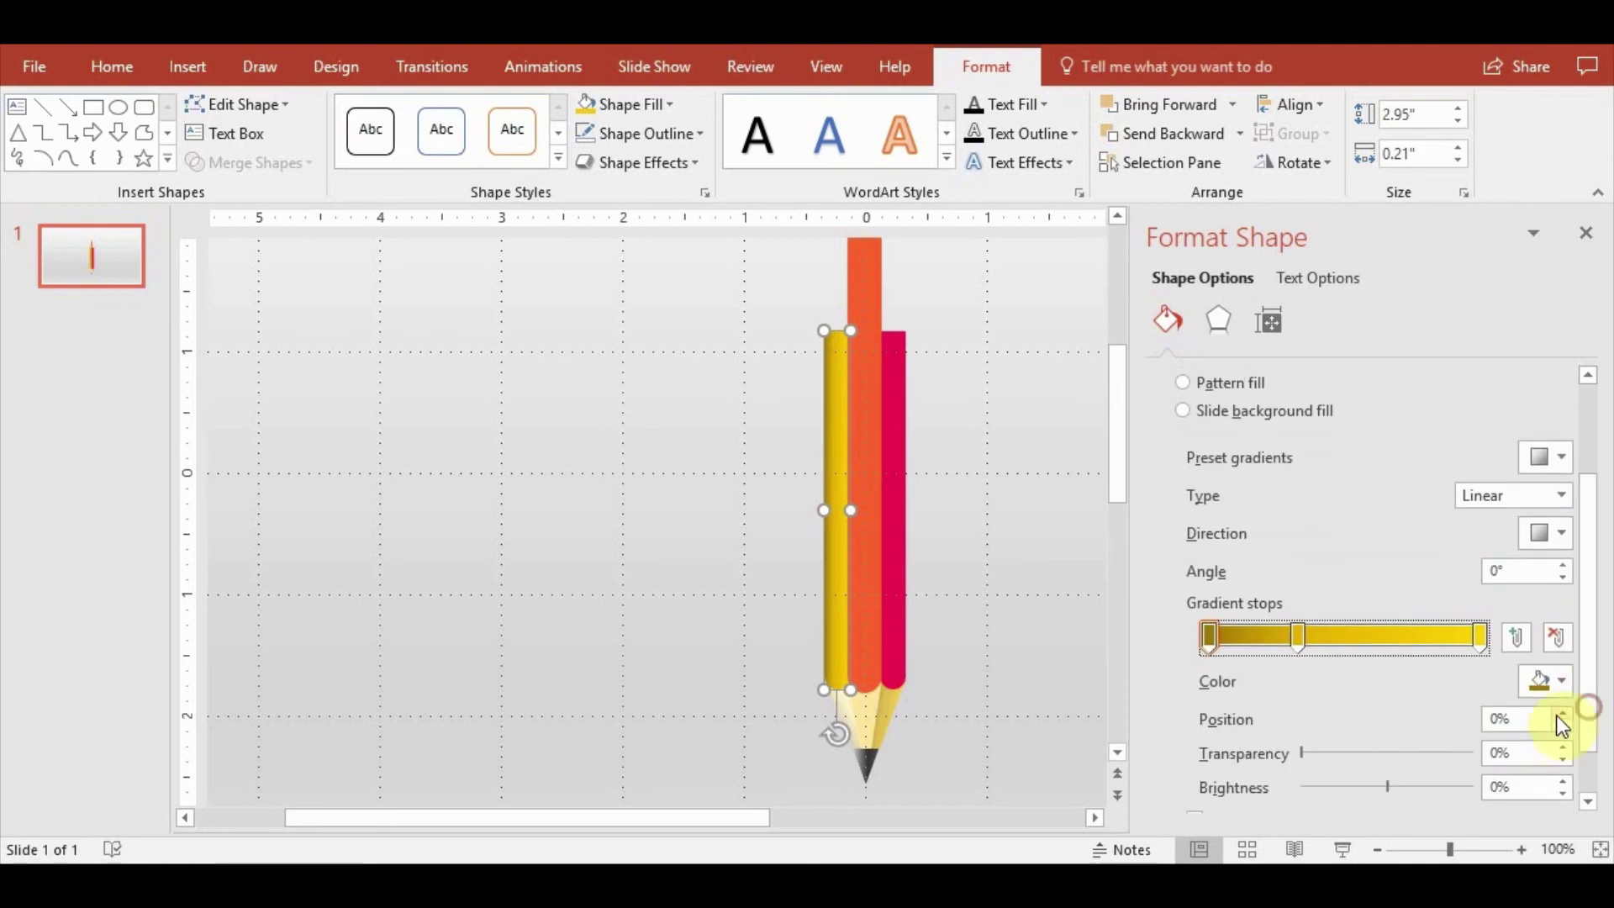
left_click(1557, 780)
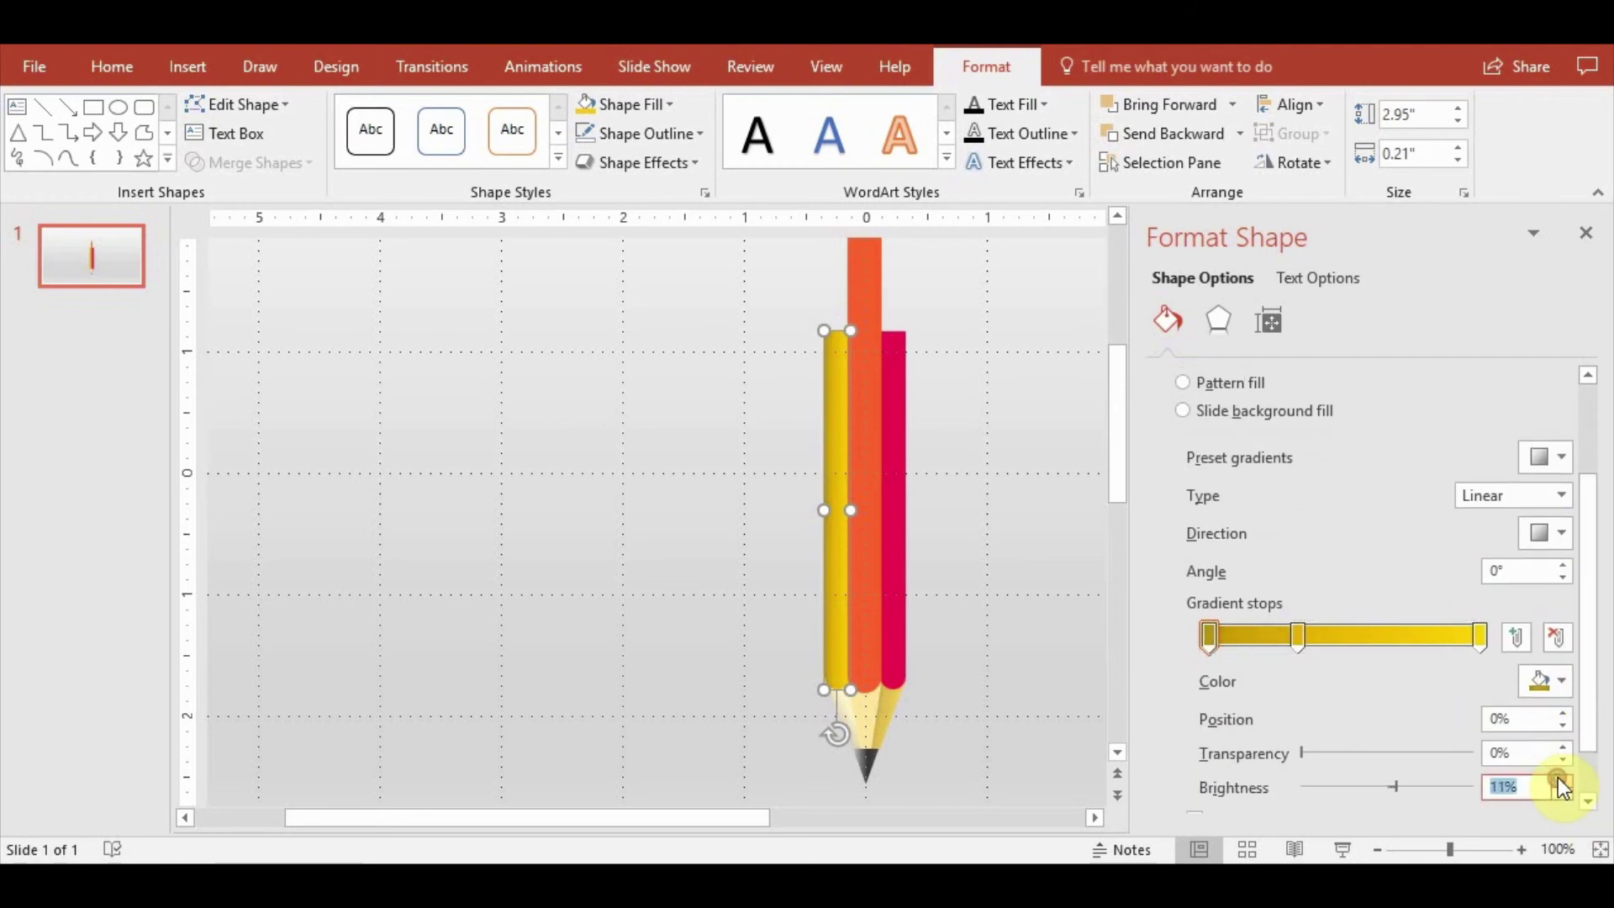
left_click(1560, 781)
left_click(1560, 782)
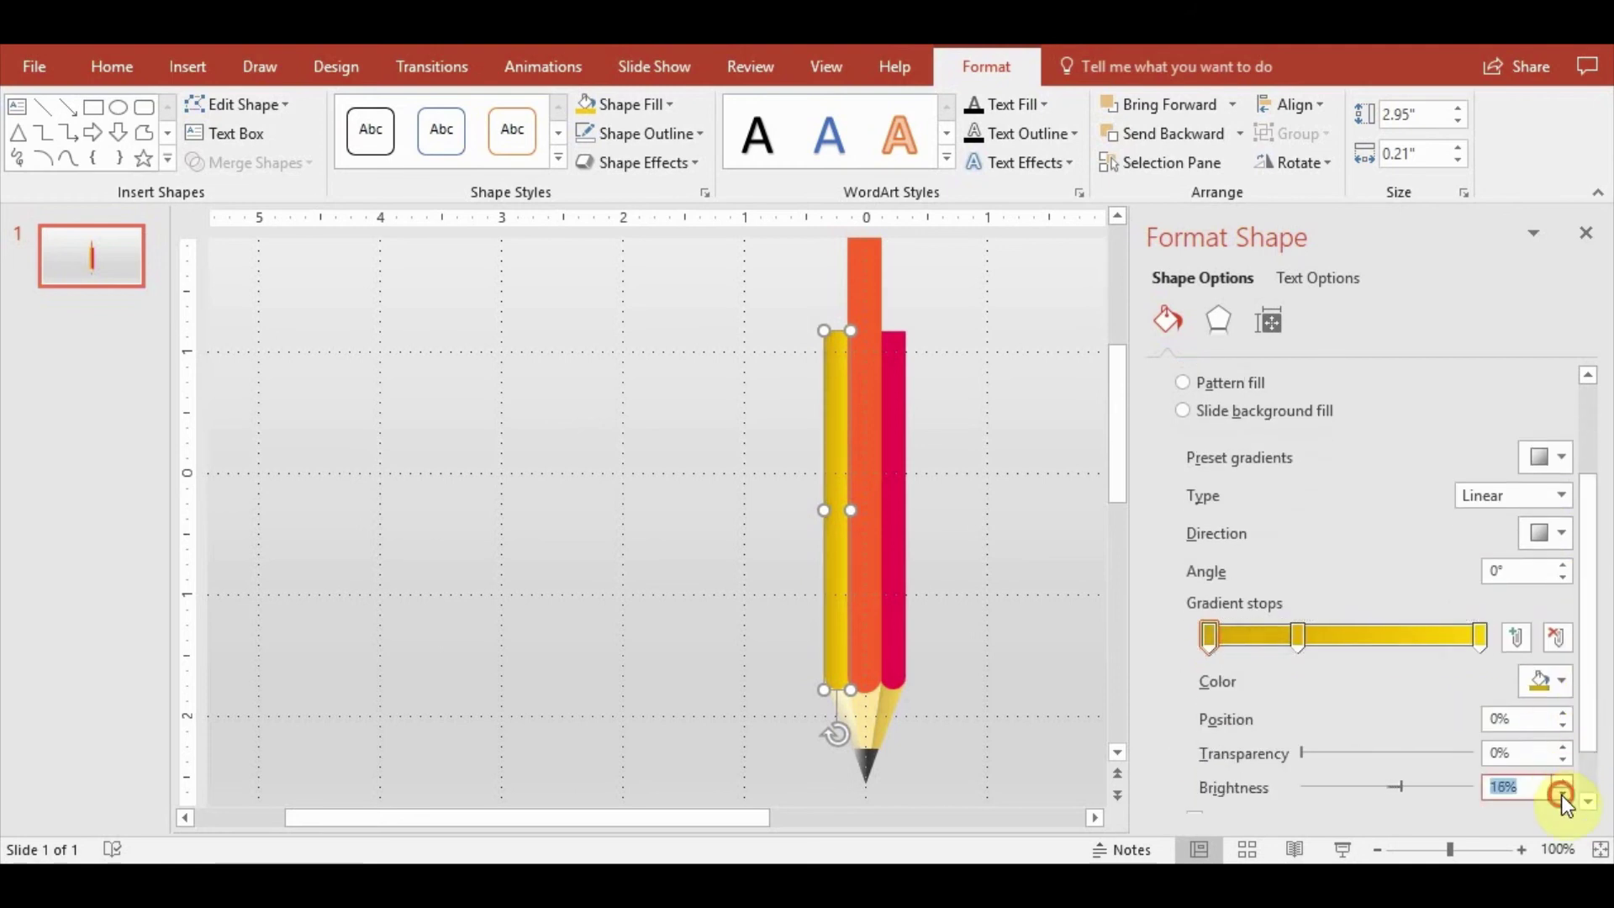
left_click(940, 506)
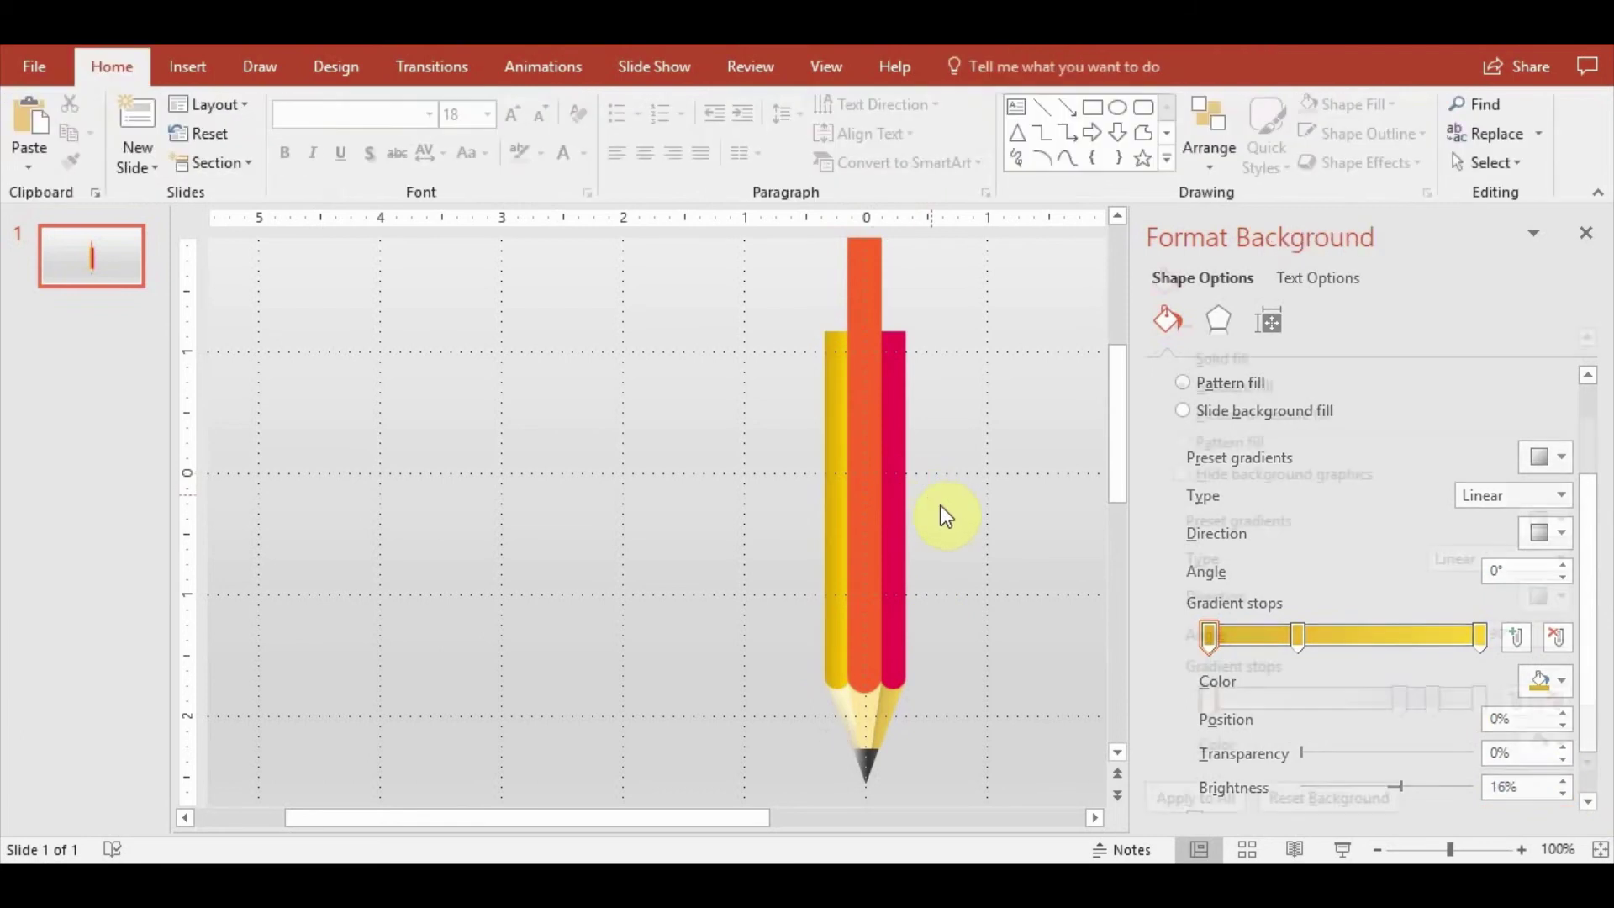
left_click(898, 592)
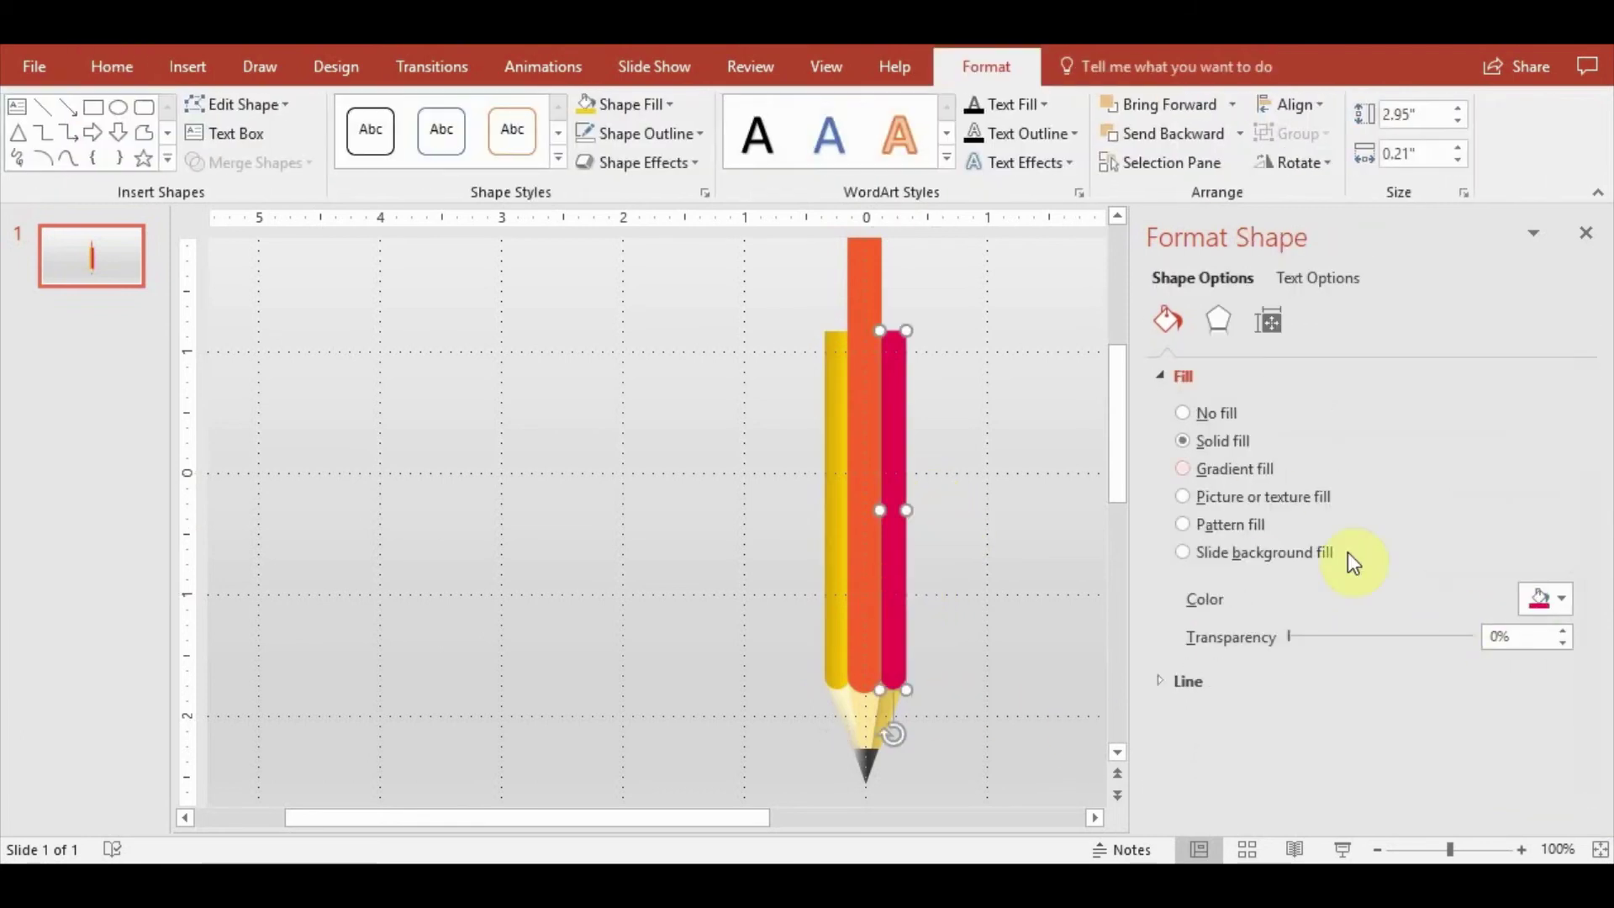
Apply a dark magenta gradient to the strip and shift its middle stop left
left_click(675, 105)
left_click(607, 348)
left_click(666, 104)
mouse_move(644, 501)
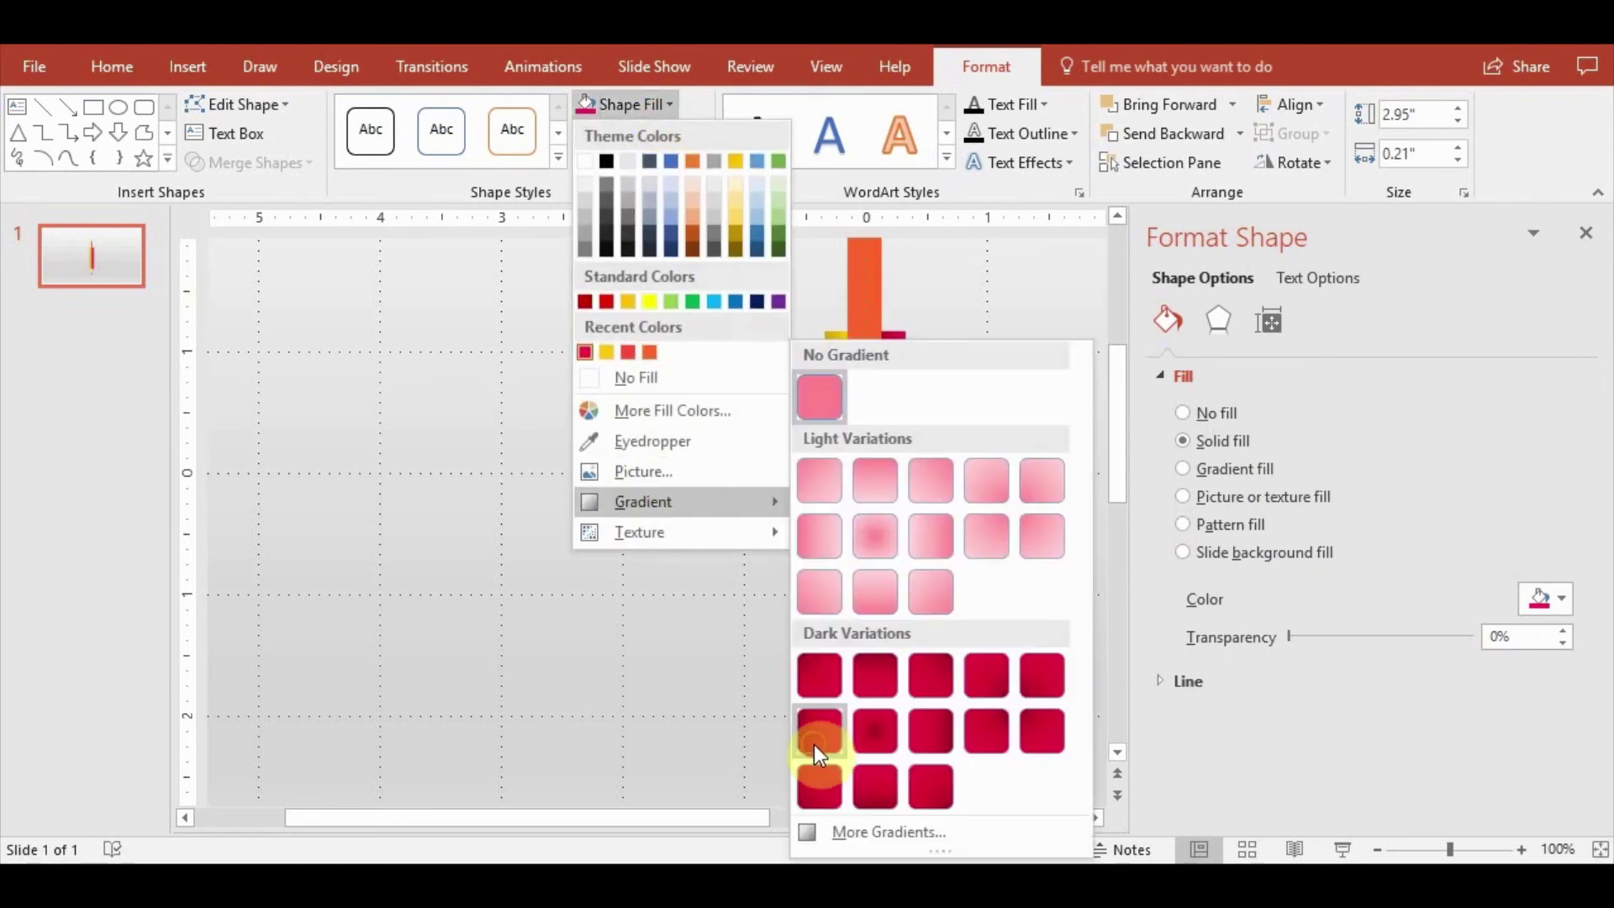
left_click(816, 740)
mouse_move(1331, 776)
left_mouse_down()
mouse_move(1286, 773)
mouse_move(1316, 774)
left_mouse_up()
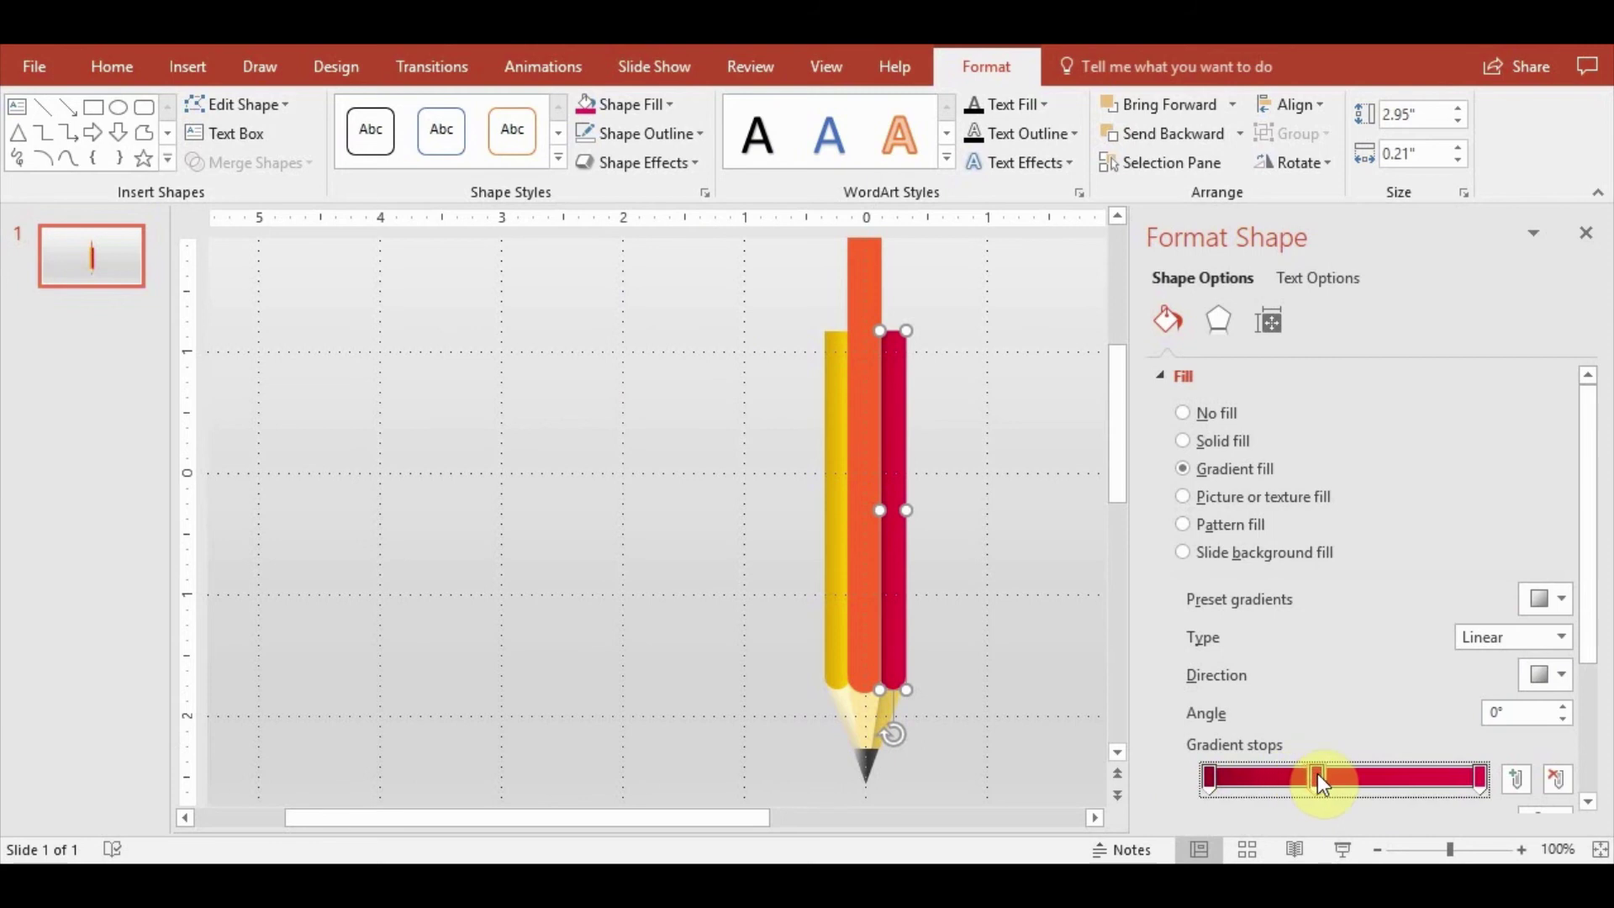
left_click(1045, 676)
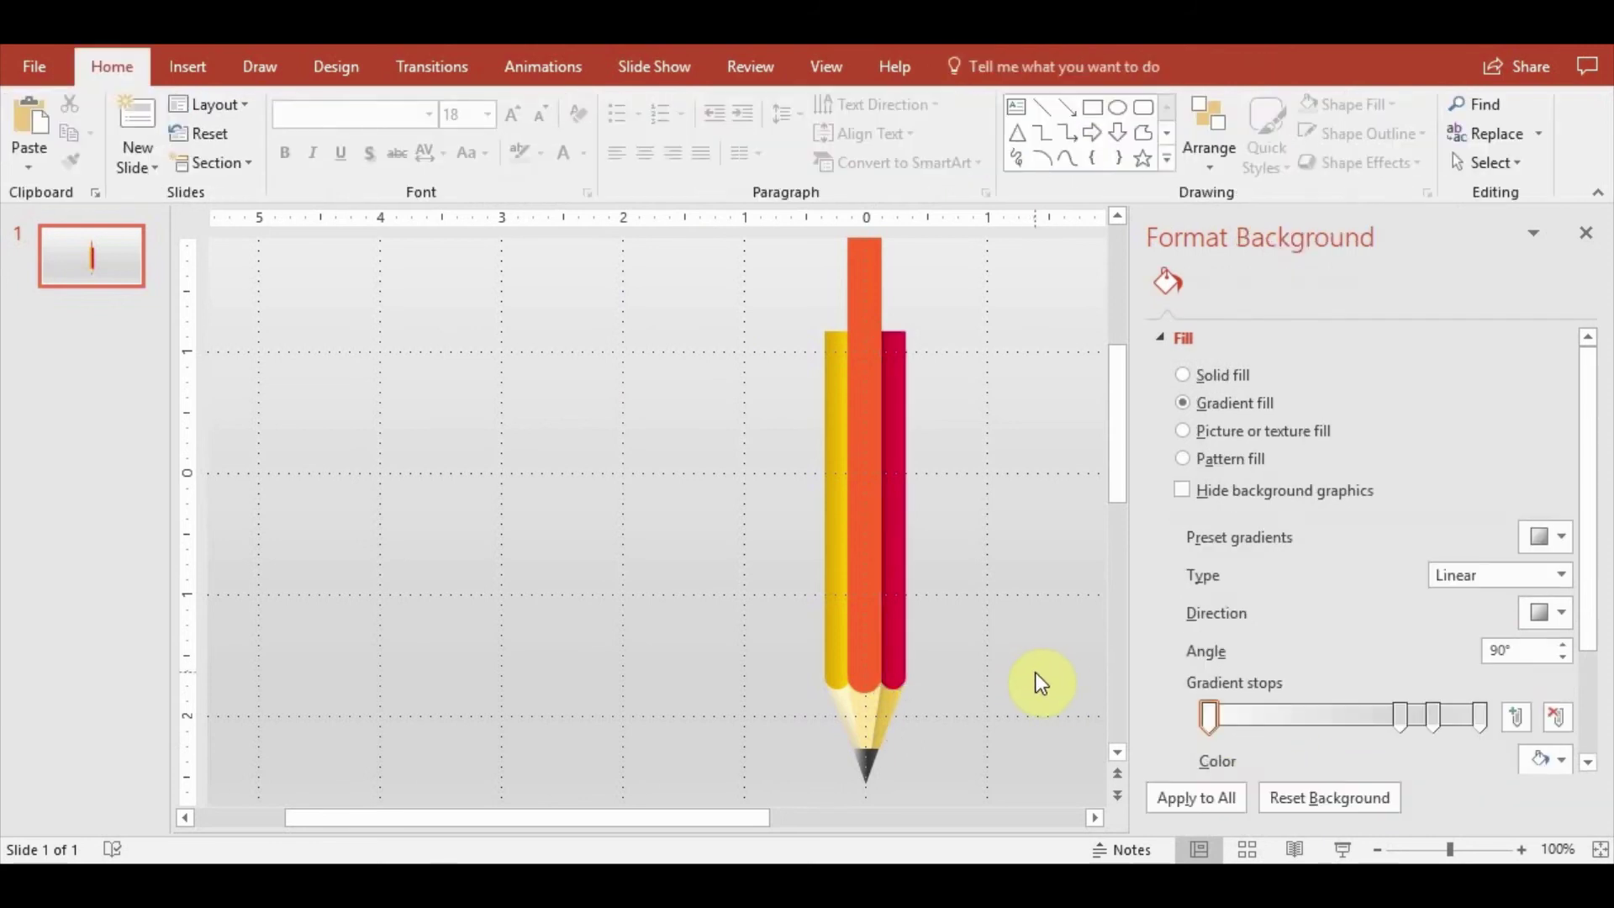
Nudge the middle gradient stop slightly right and brighten the first stop a little
key("Tab")
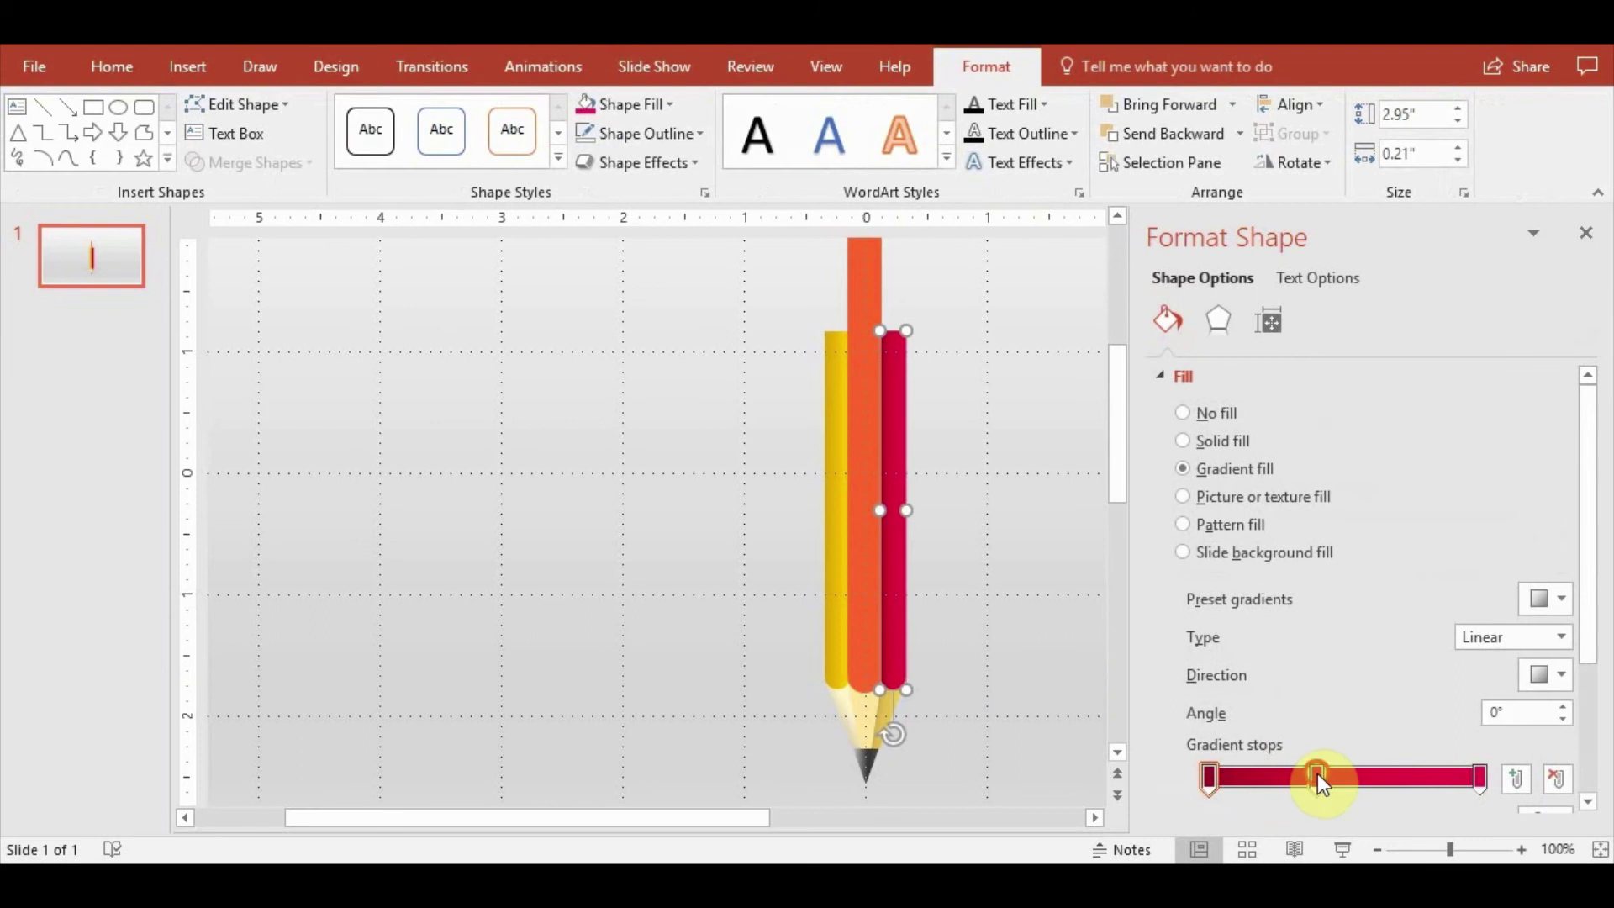
left_click(1291, 775)
left_click_drag(1275, 773, 1279, 773)
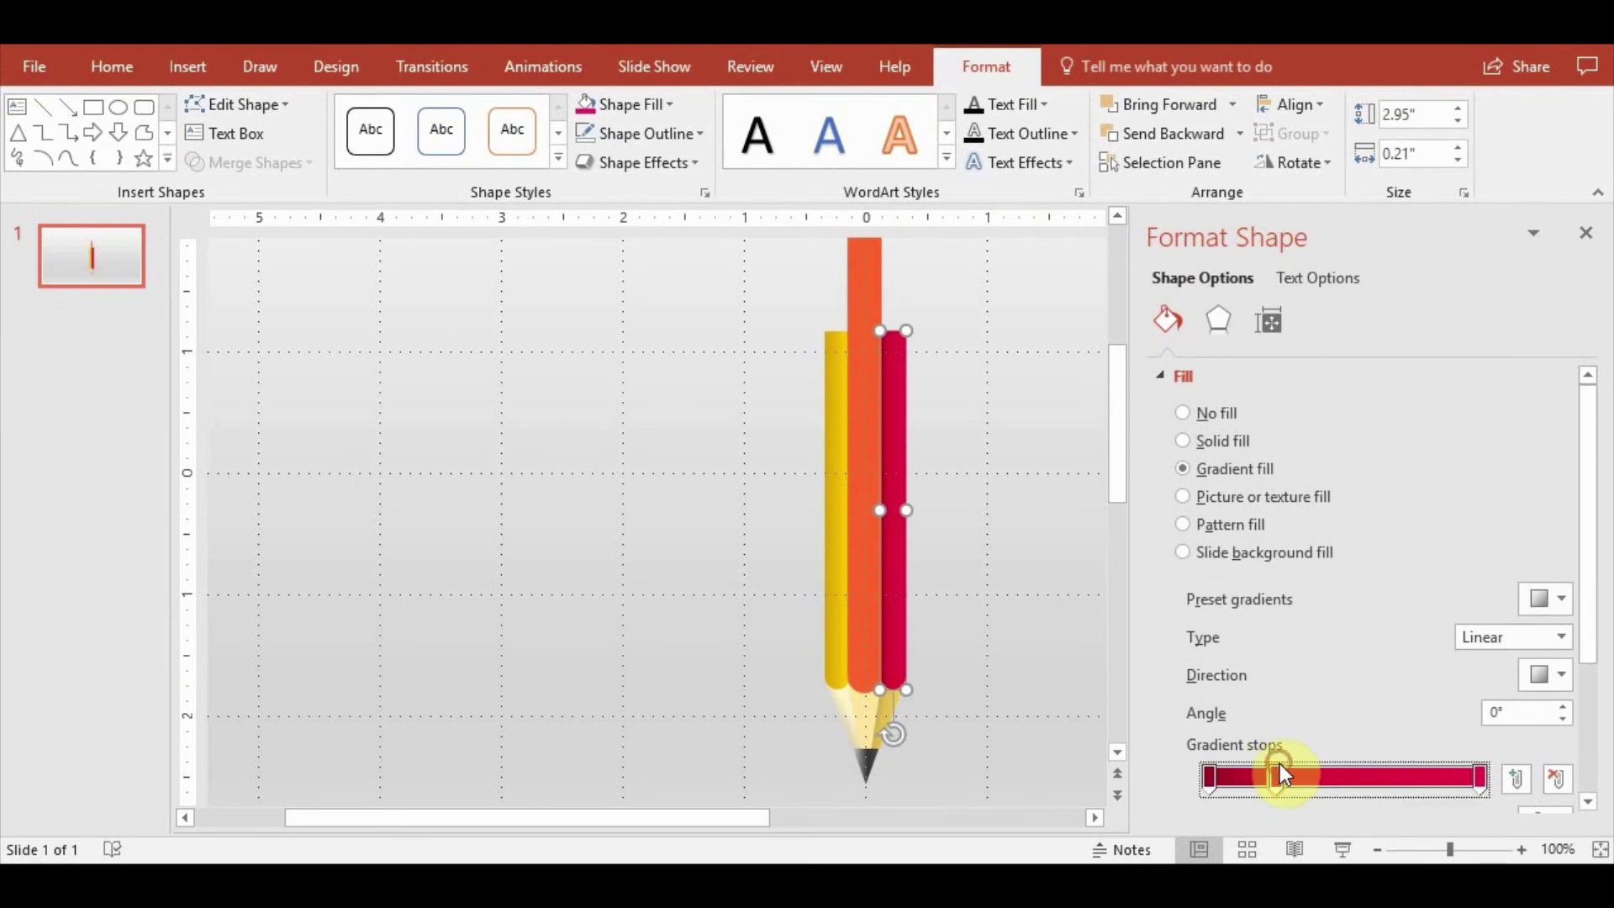
left_click(1208, 777)
left_click_drag(1591, 576, 1590, 673)
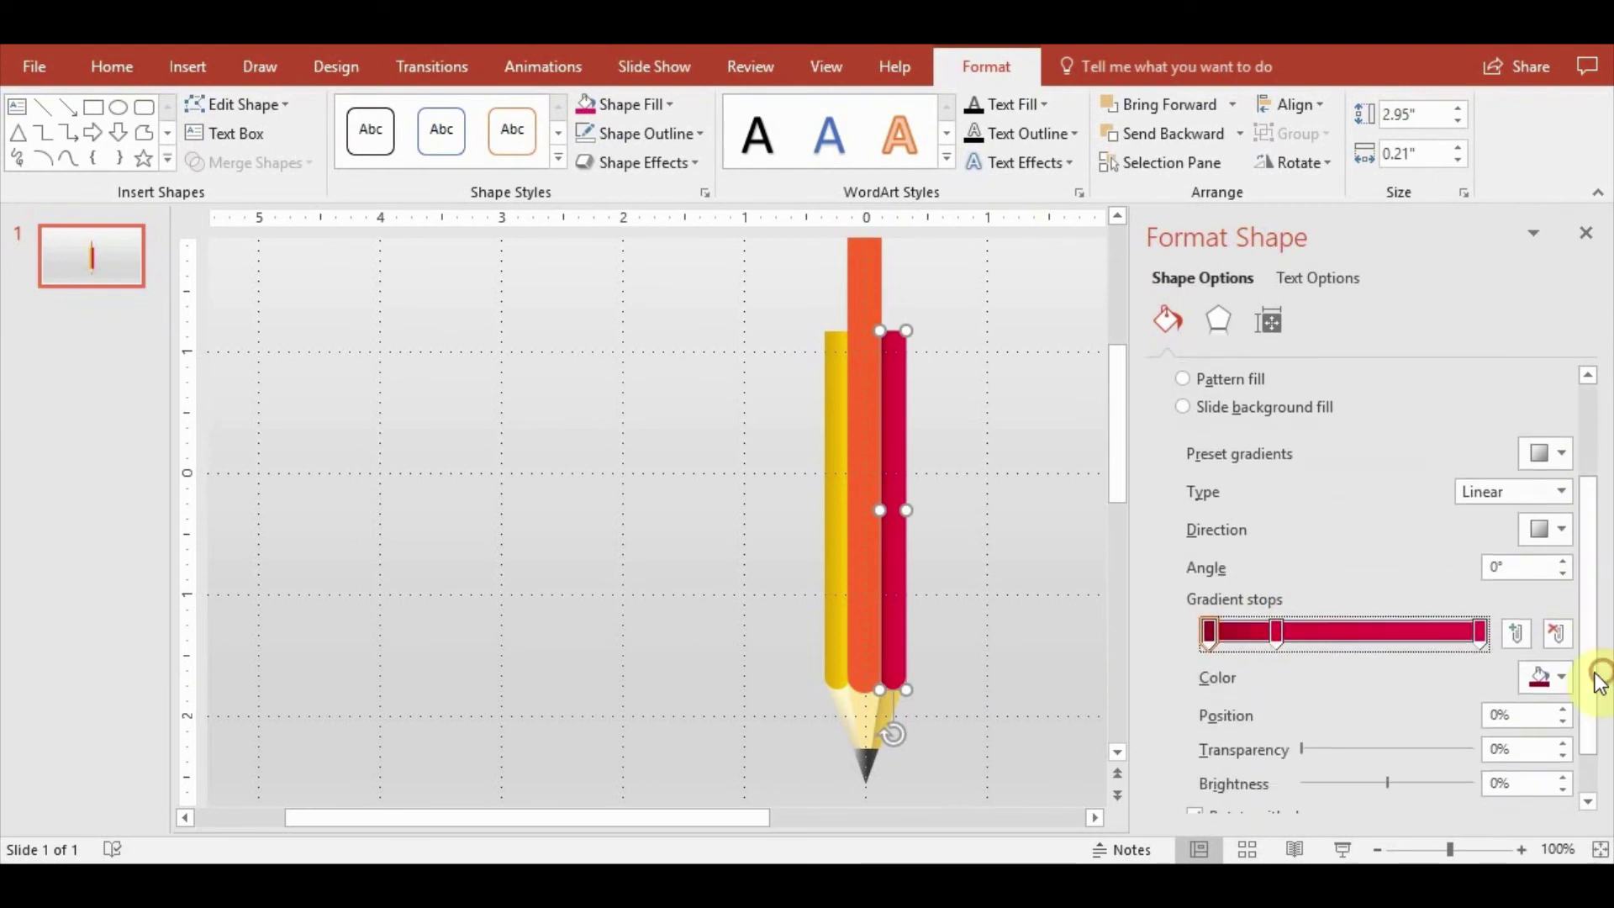
left_click(1275, 632)
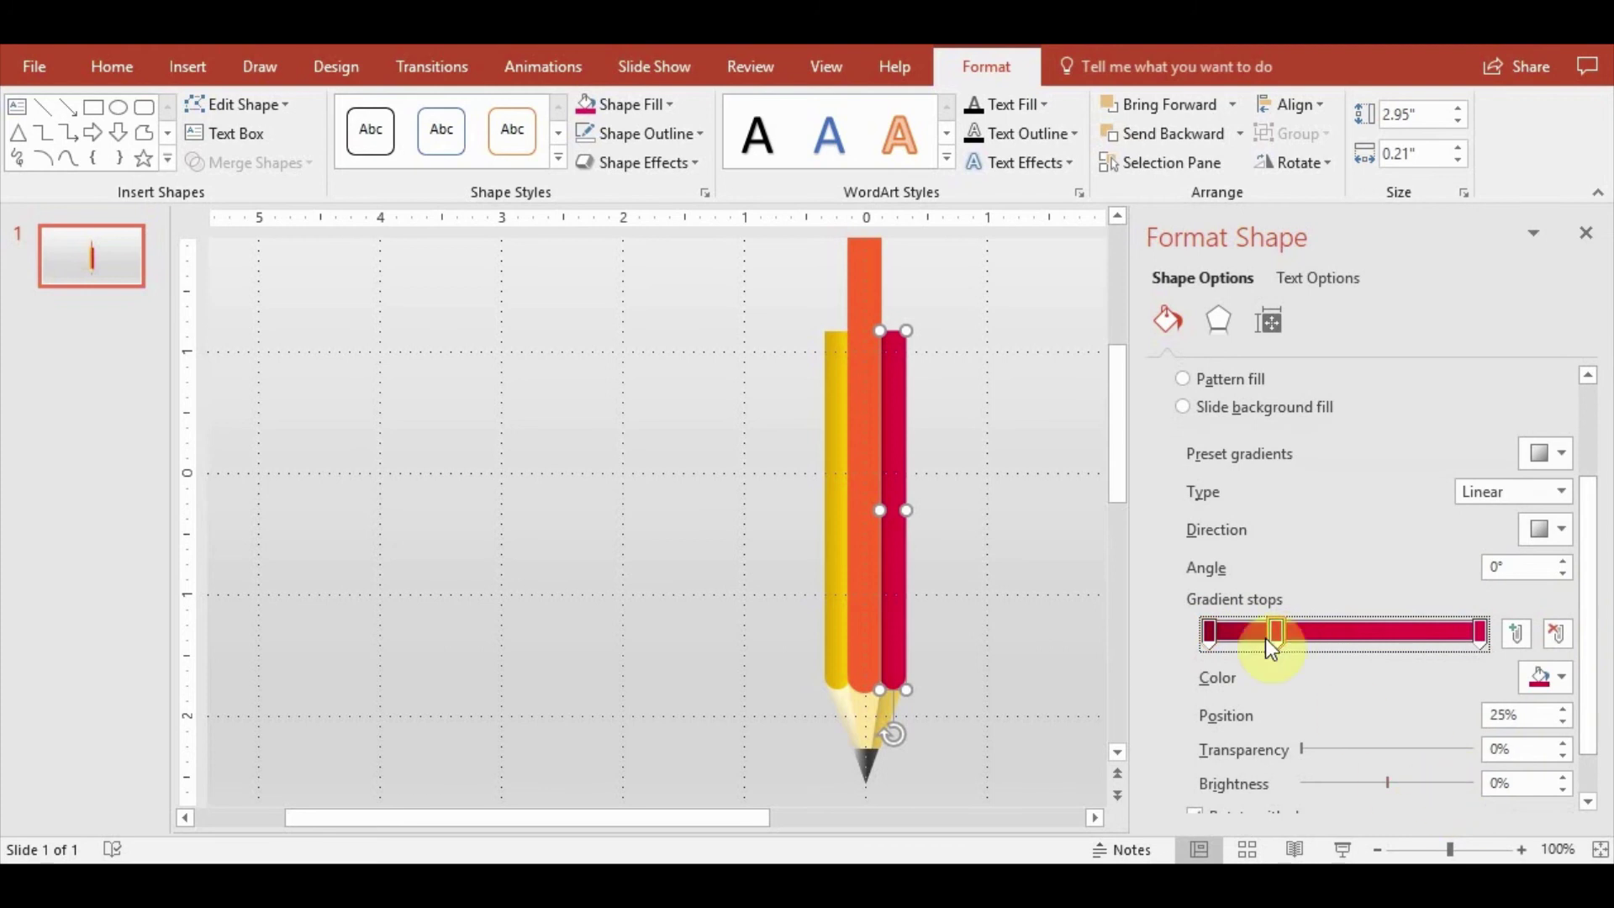
left_click(1208, 627)
left_click(1564, 777)
left_click(1563, 777)
left_click(1564, 776)
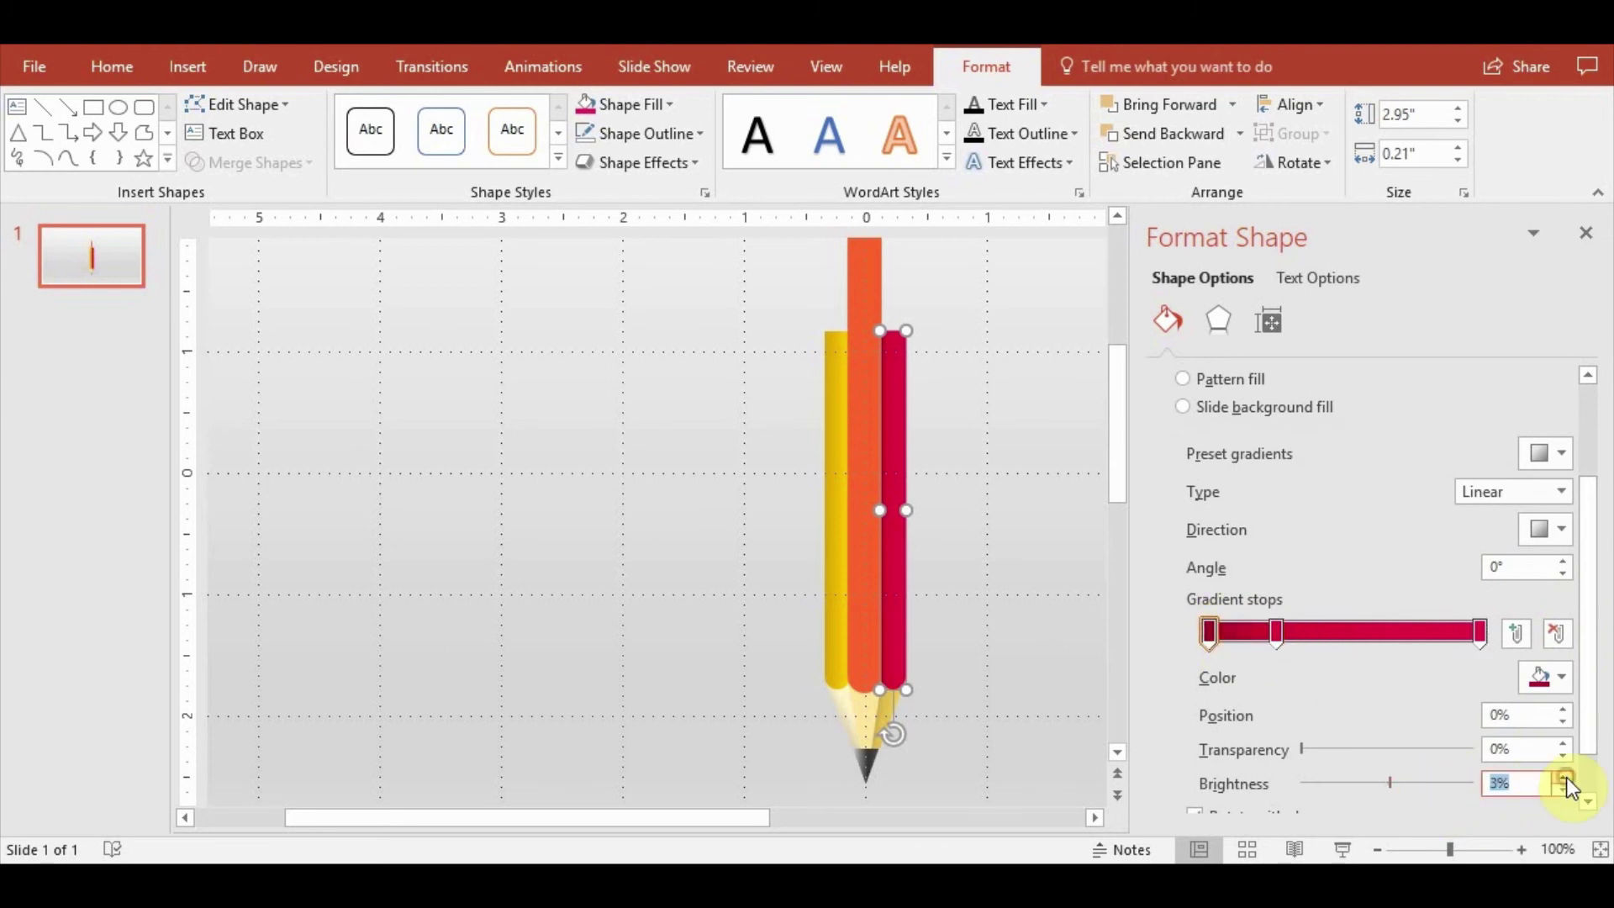
left_click(1078, 656)
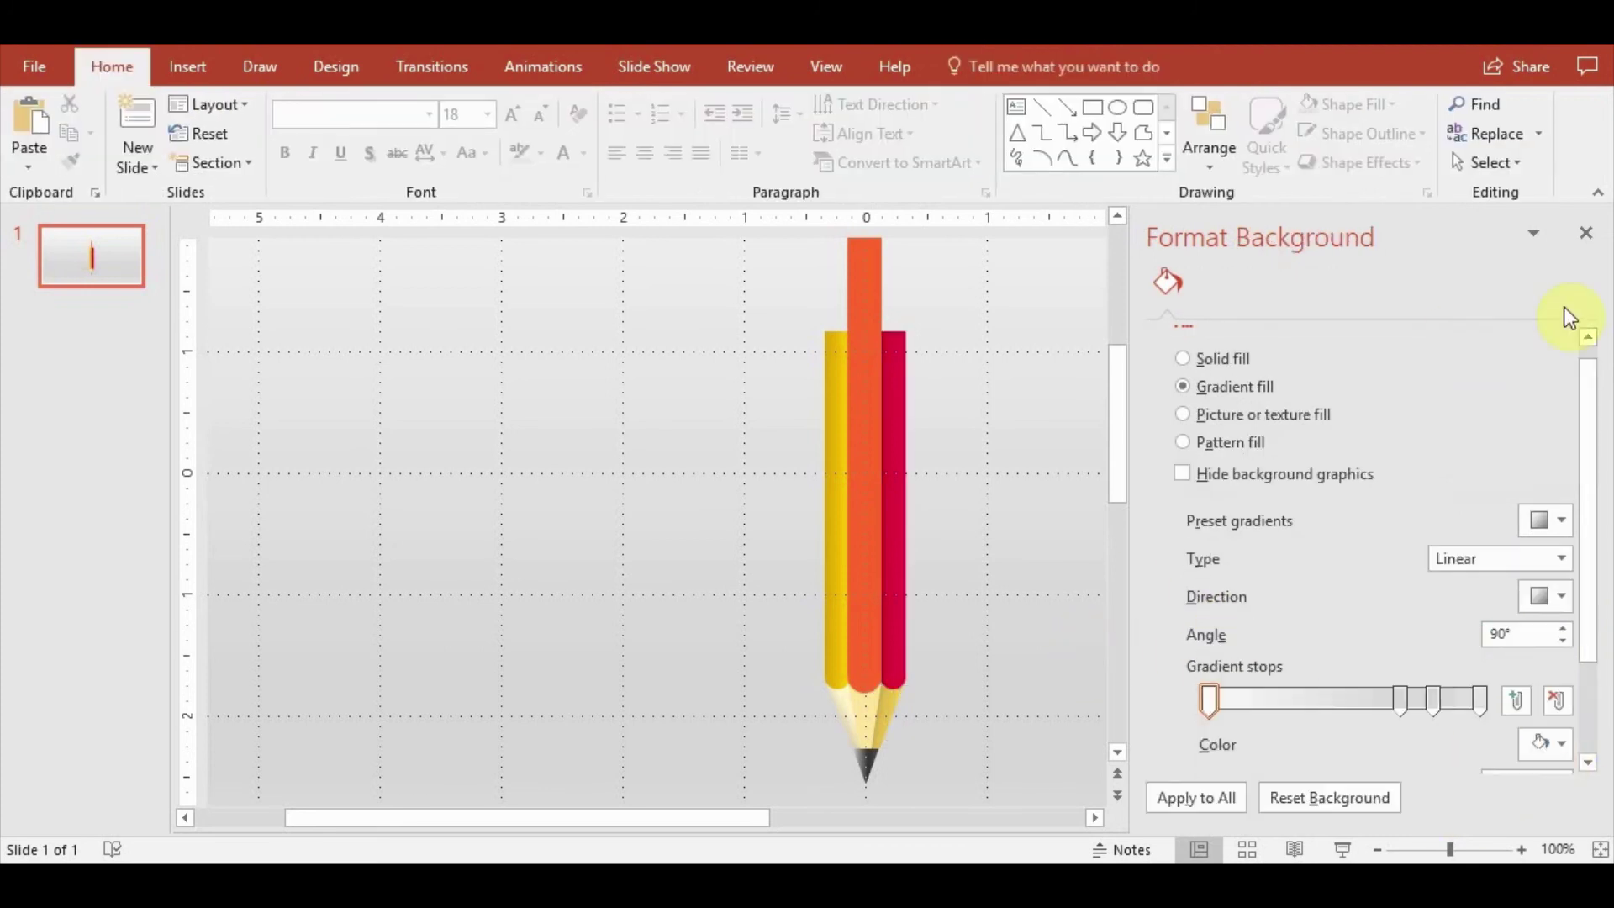
left_click(1591, 233)
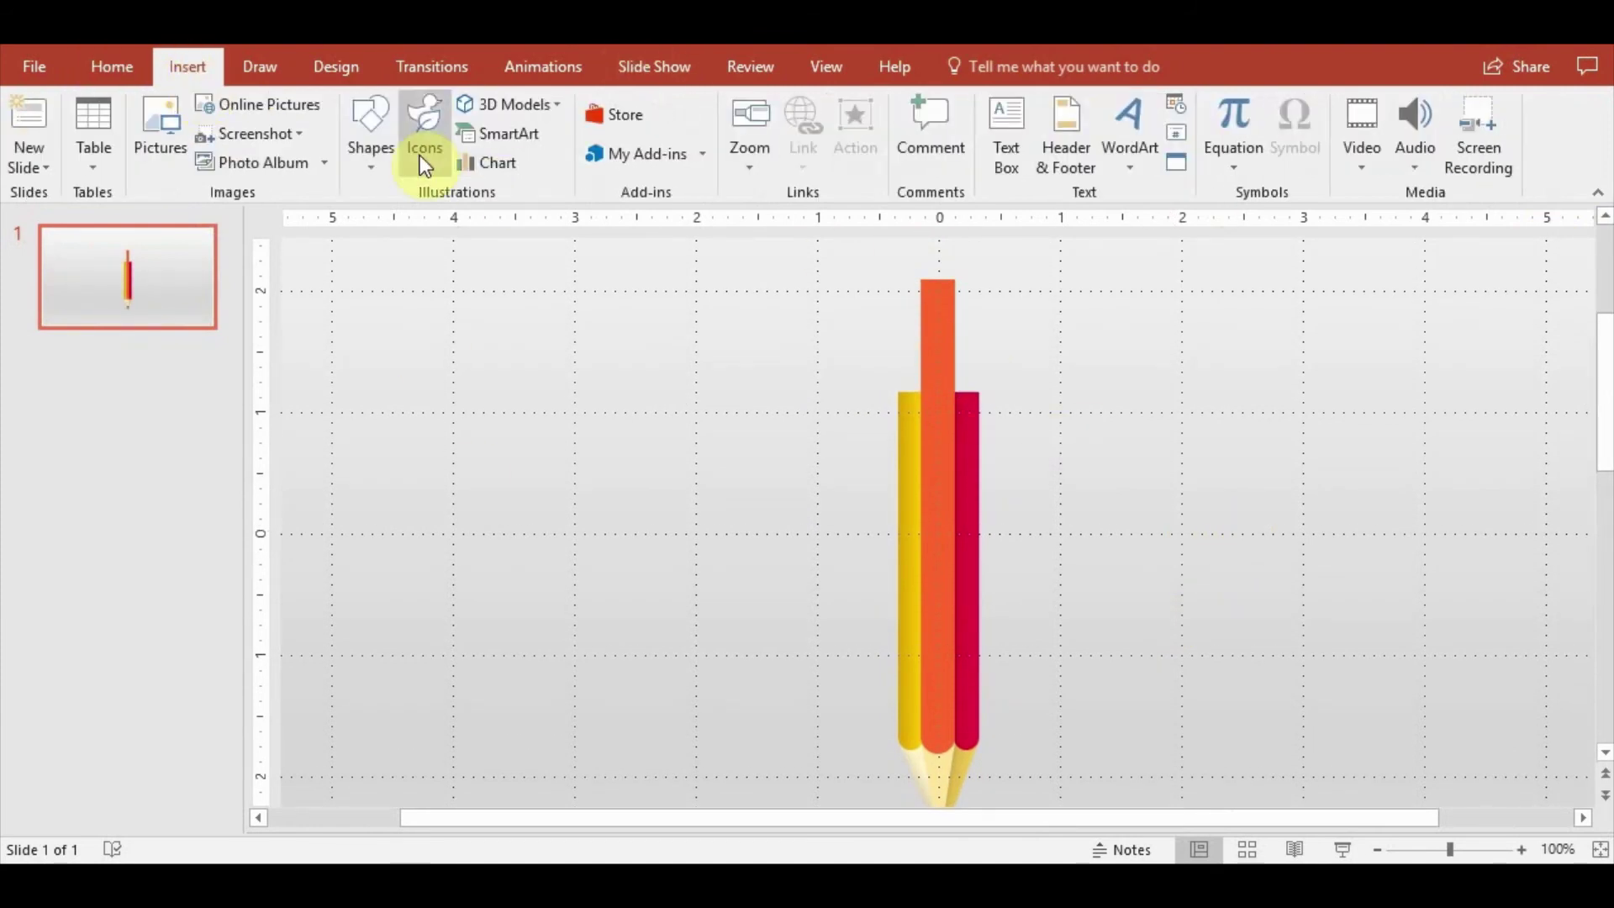
left_click(421, 155)
left_click(1423, 110)
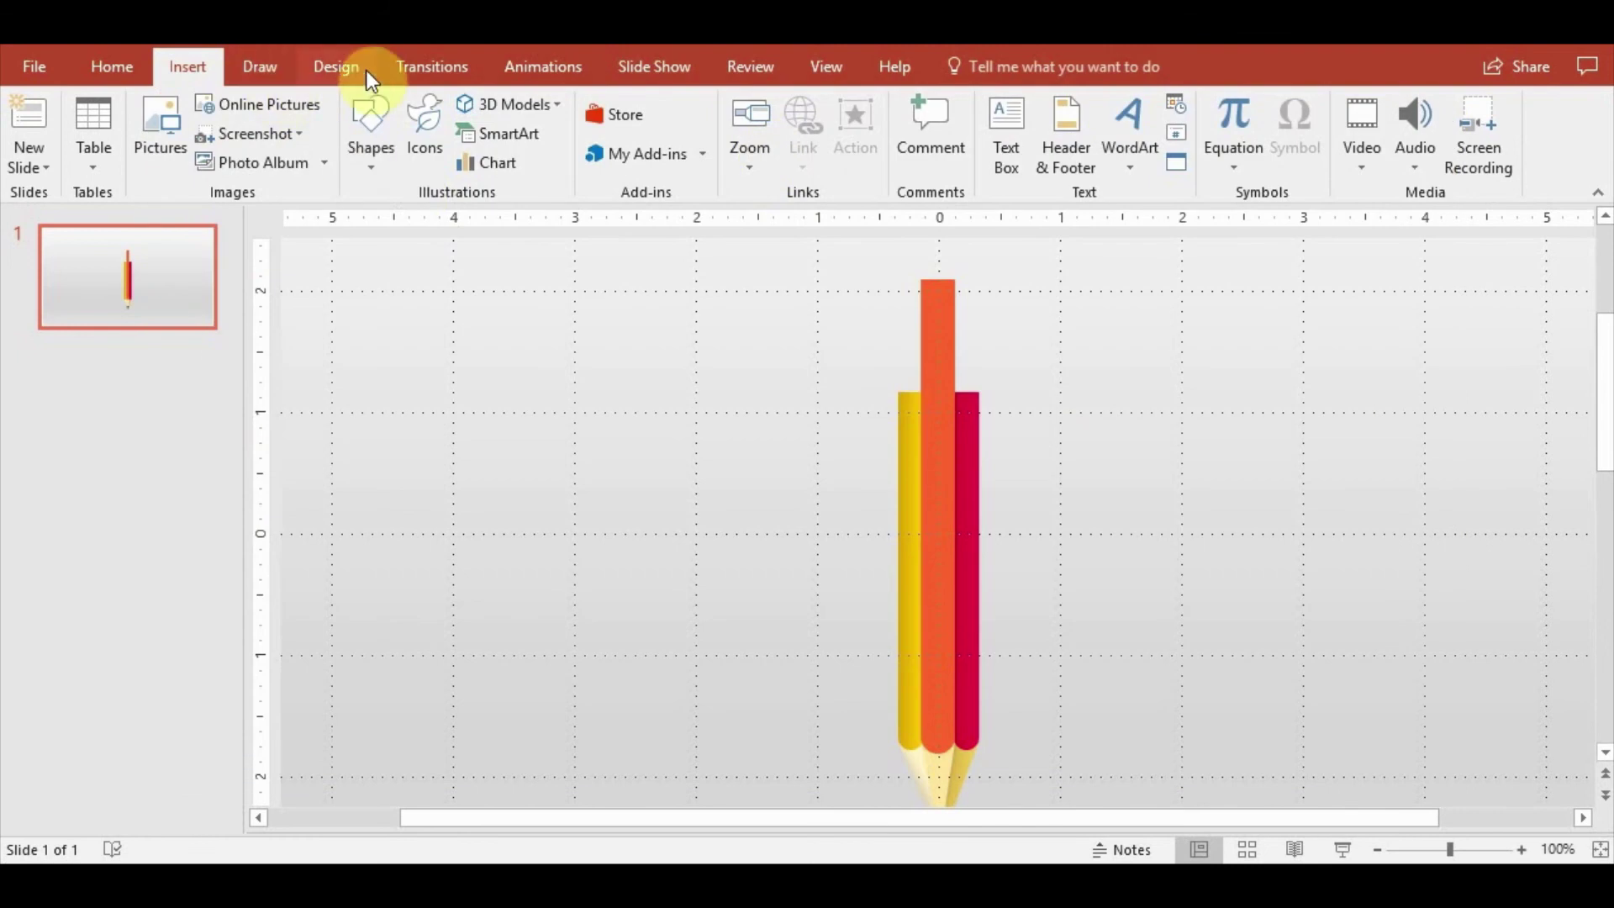
left_click(370, 155)
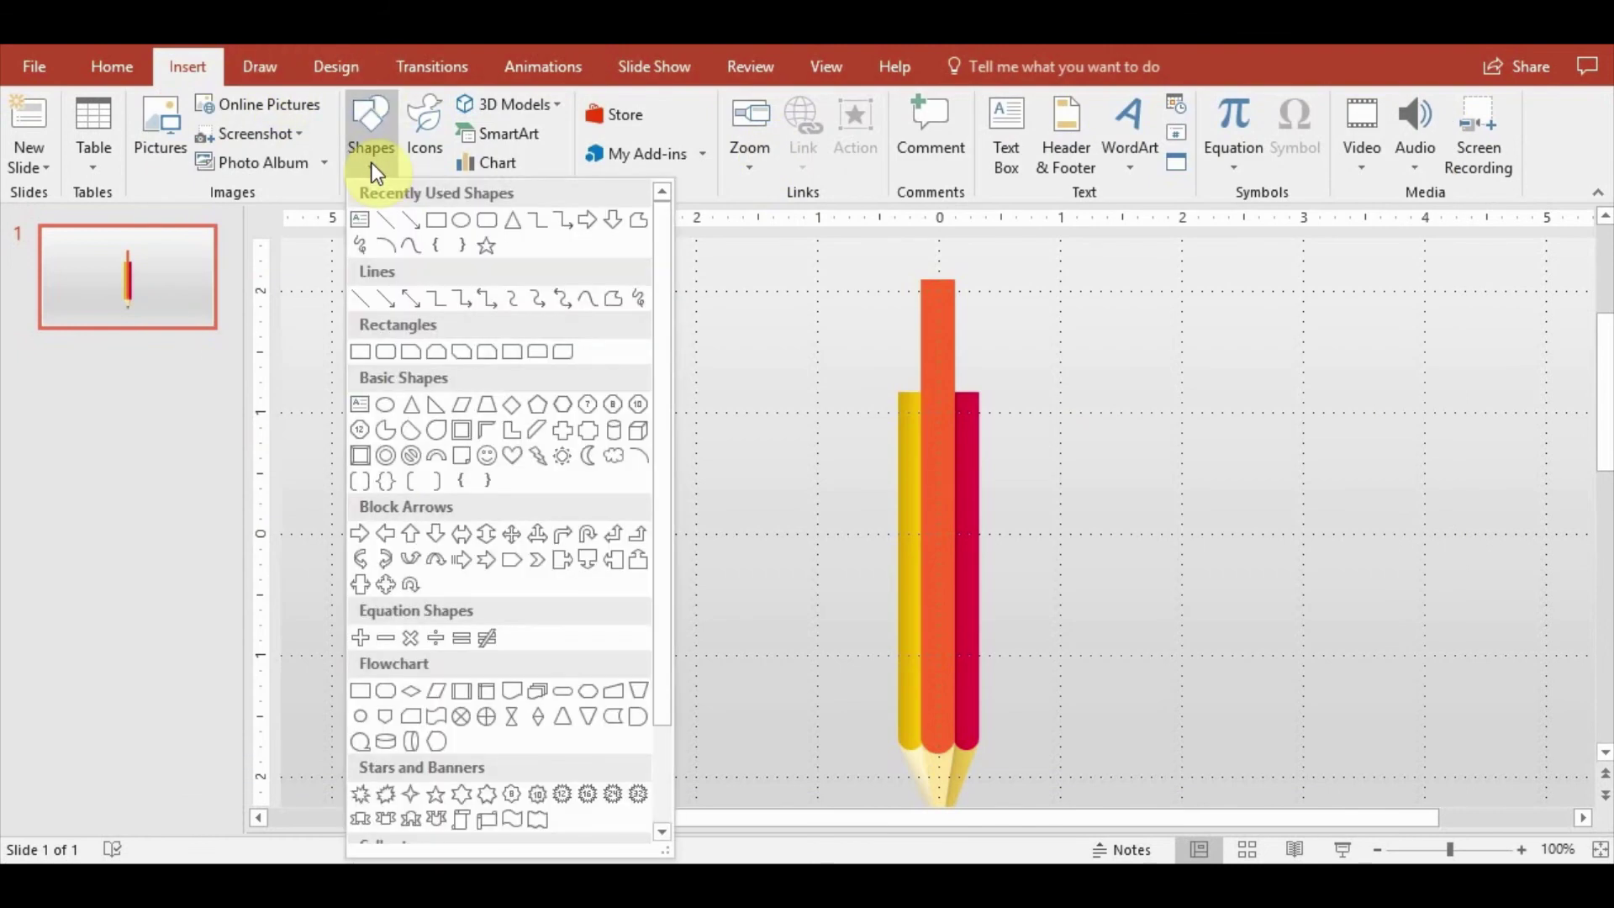
left_click(533, 431)
left_click_drag(621, 336, 667, 481)
key("Delete")
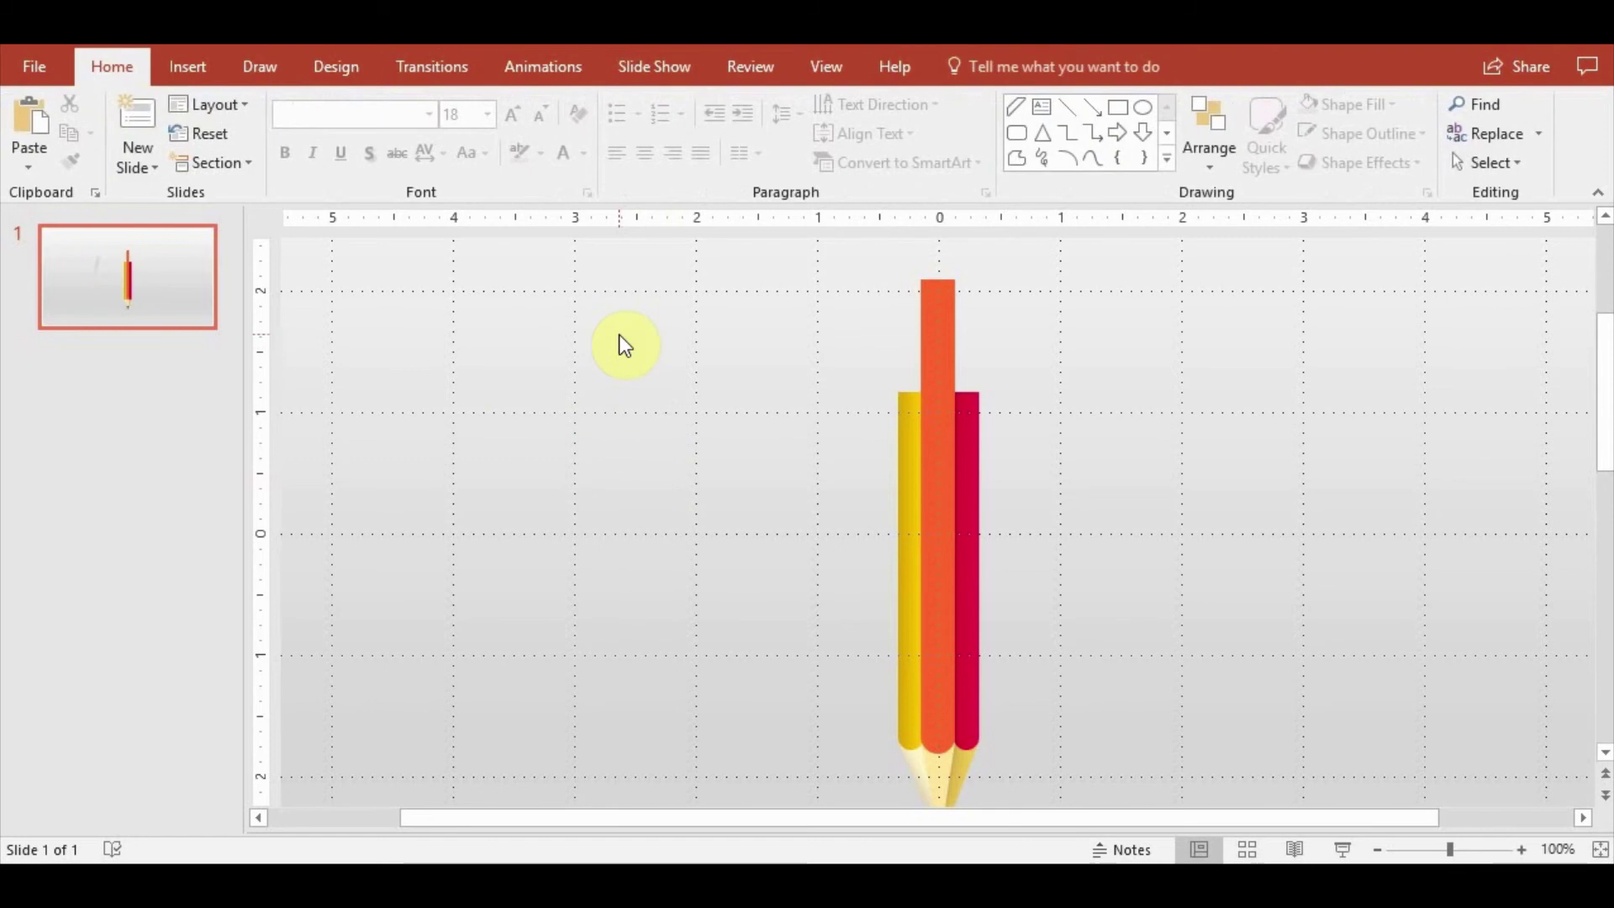
left_click(182, 75)
left_click(378, 168)
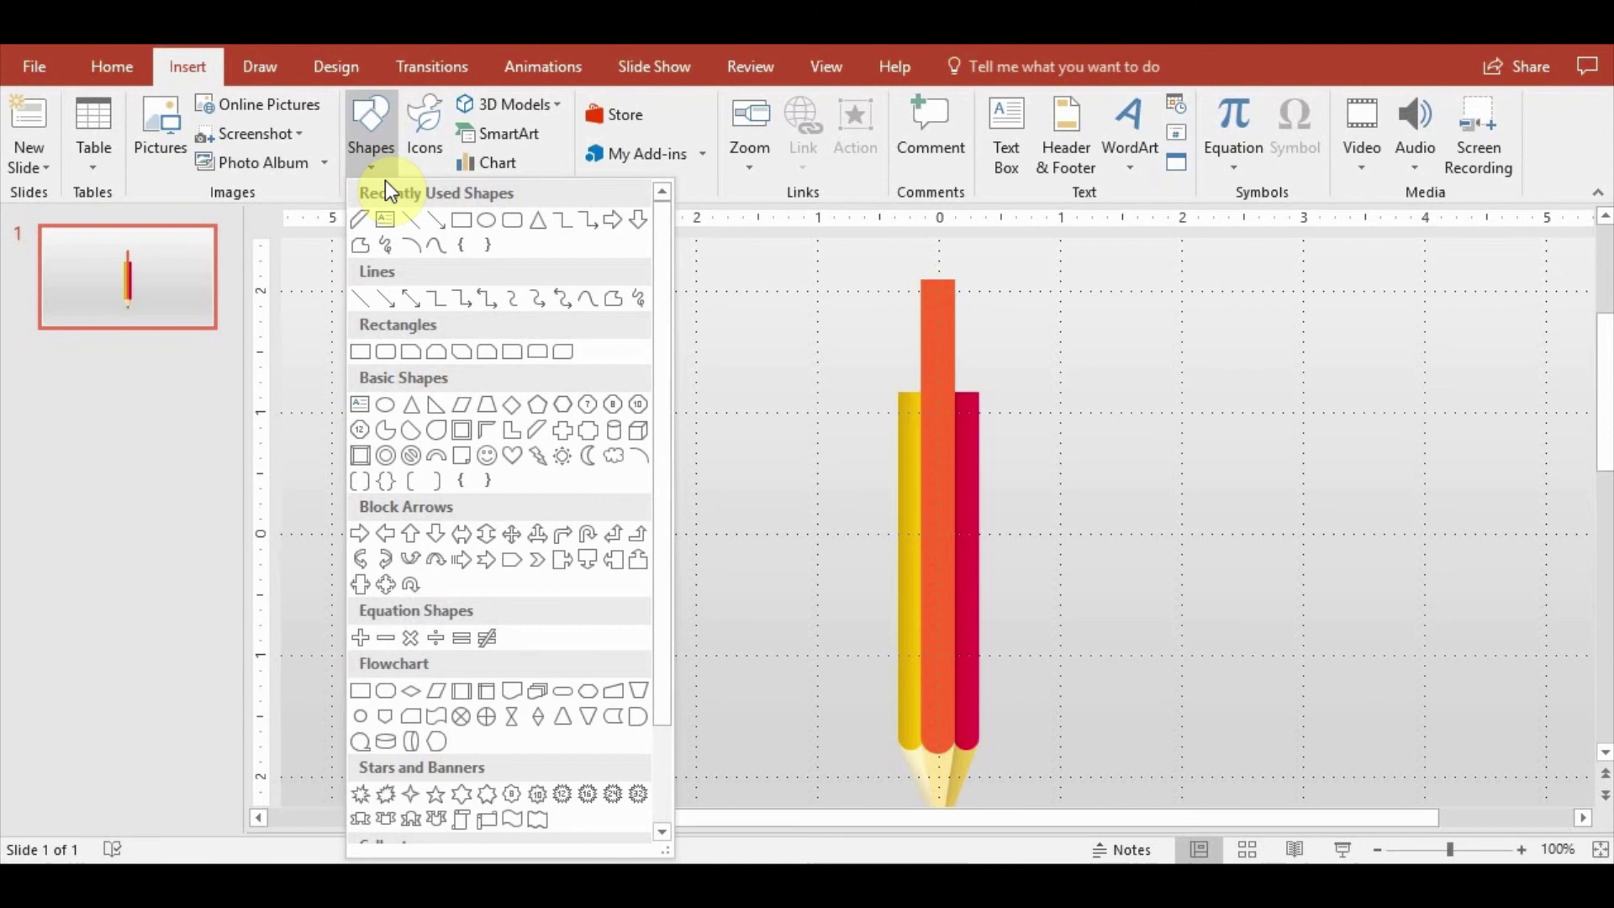
left_click(467, 407)
left_click_drag(568, 394, 732, 516)
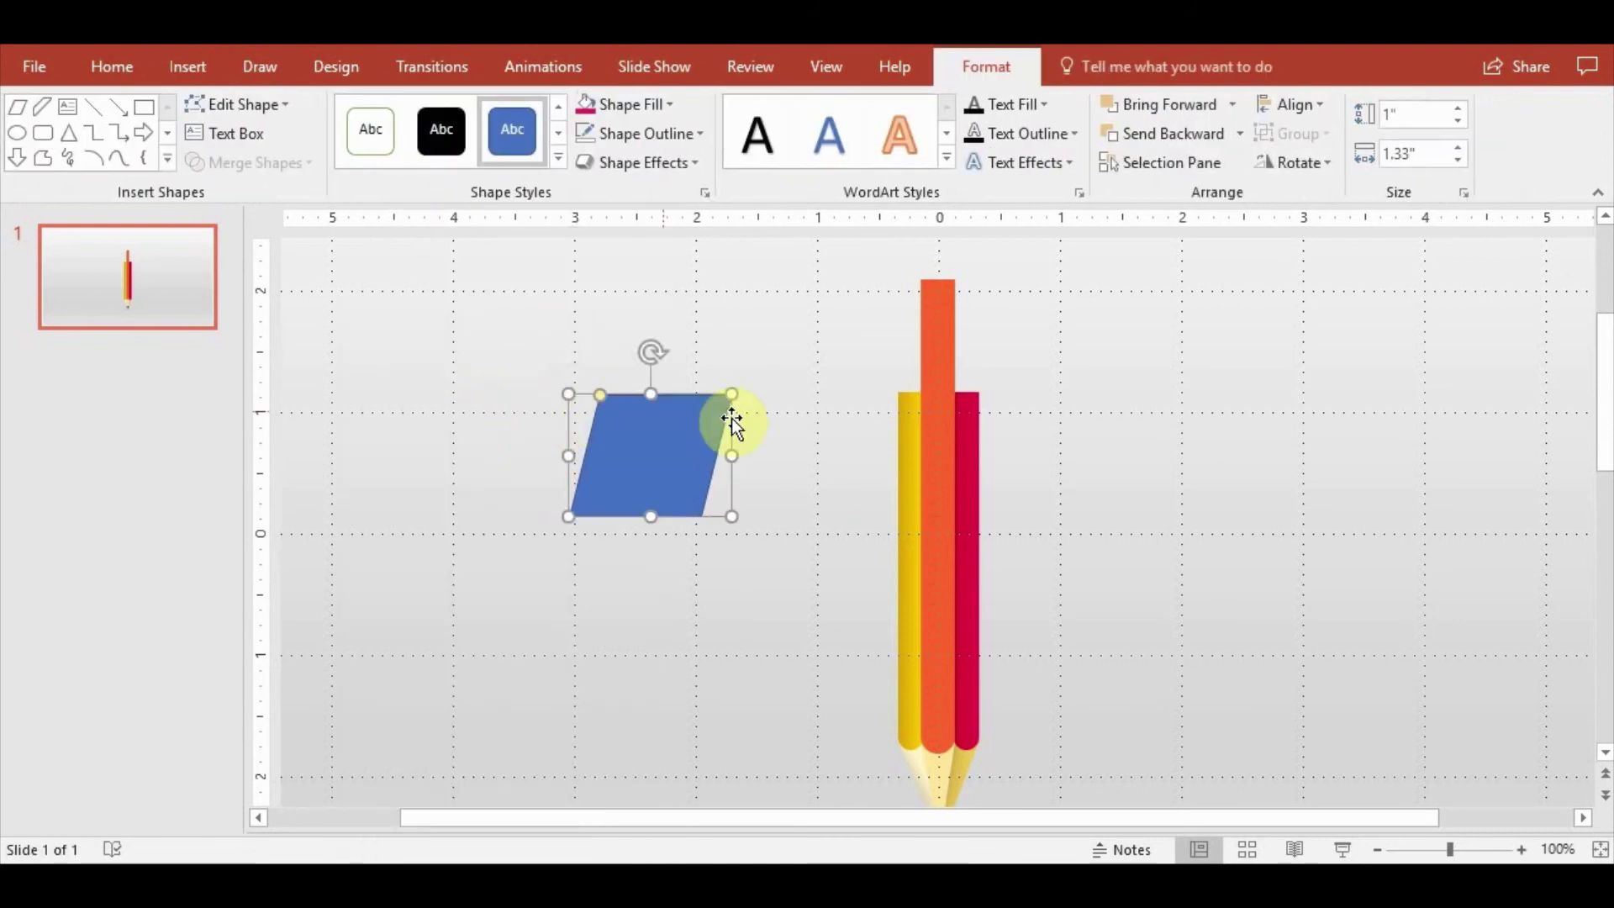
left_click_drag(731, 461, 592, 444)
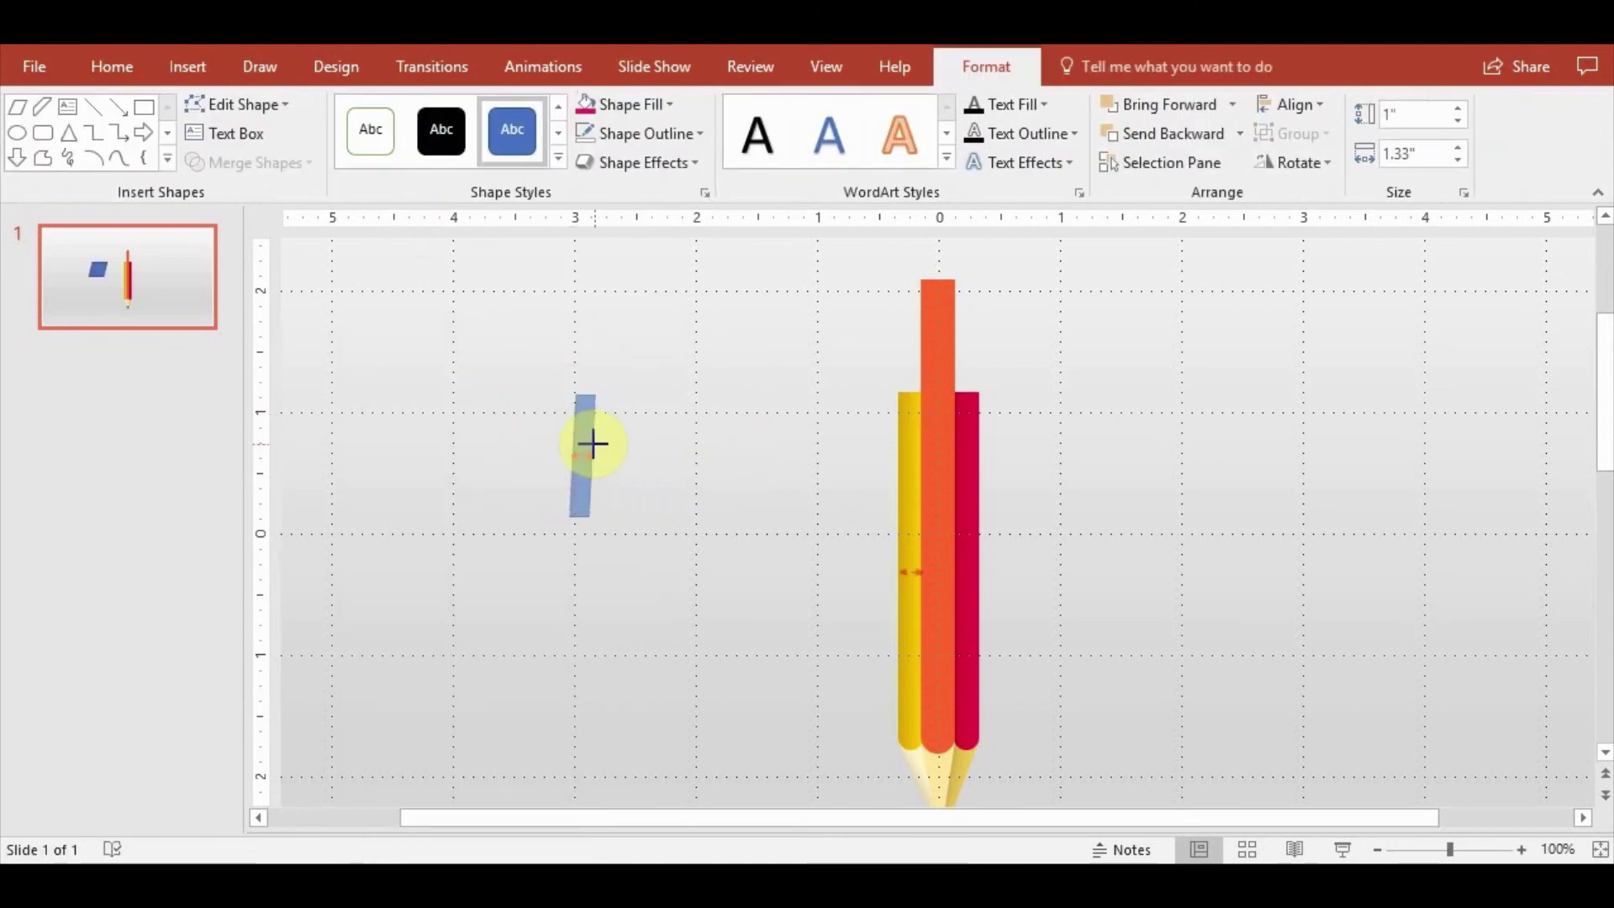
key("Delete")
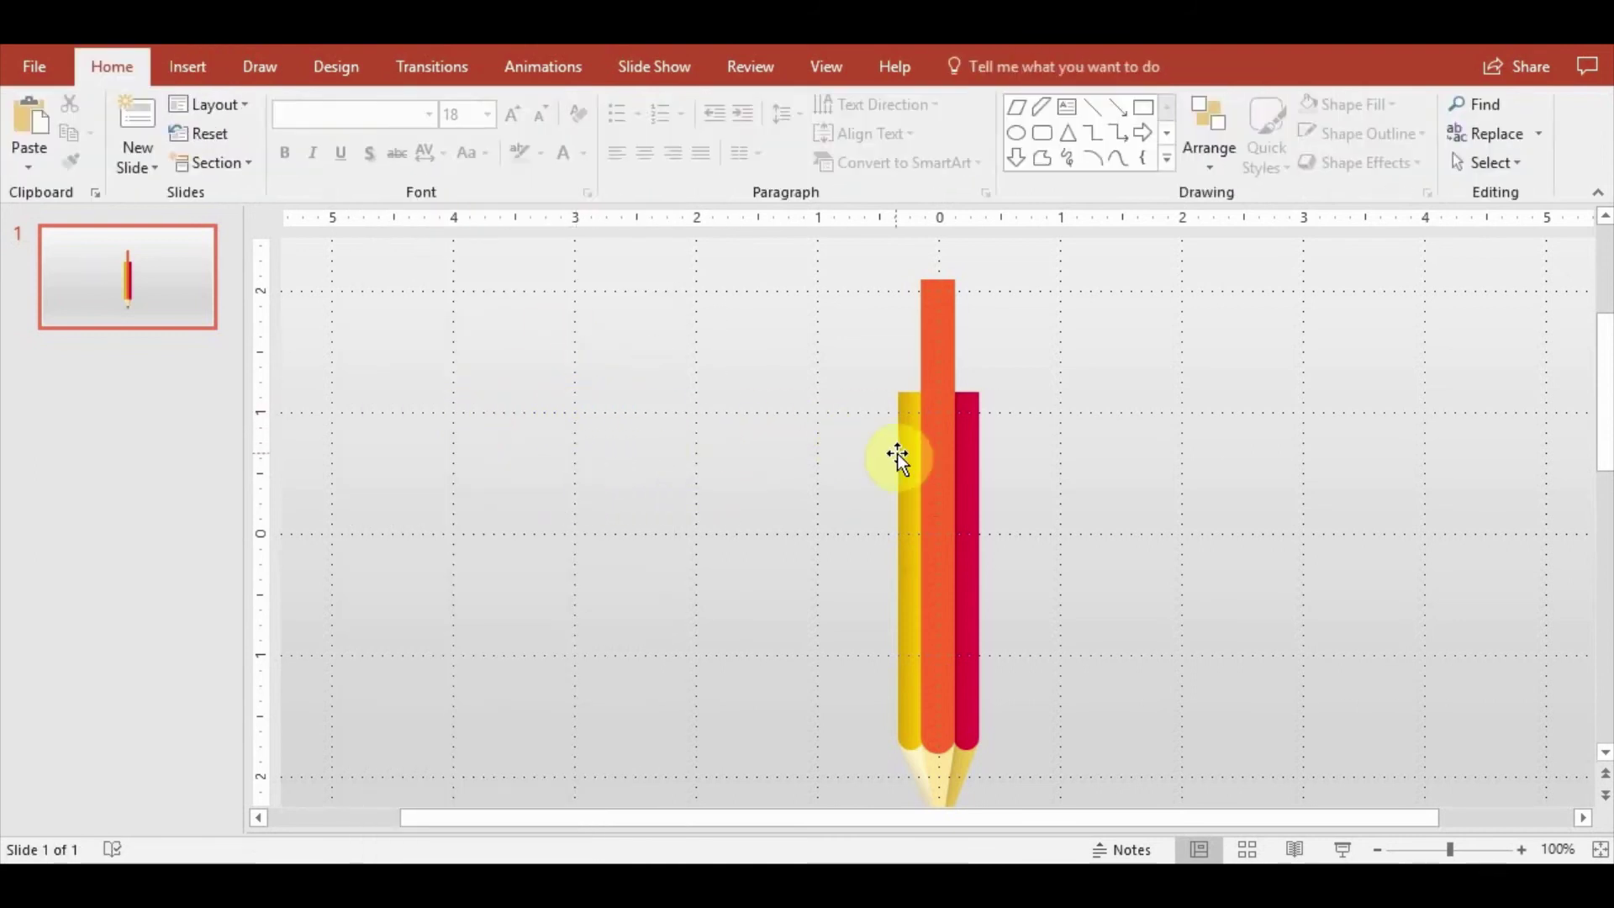
Duplicate the yellow strip, turn the copy horizontal and align it with the pencil's top
left_click(909, 472)
left_click_drag(909, 473, 774, 405)
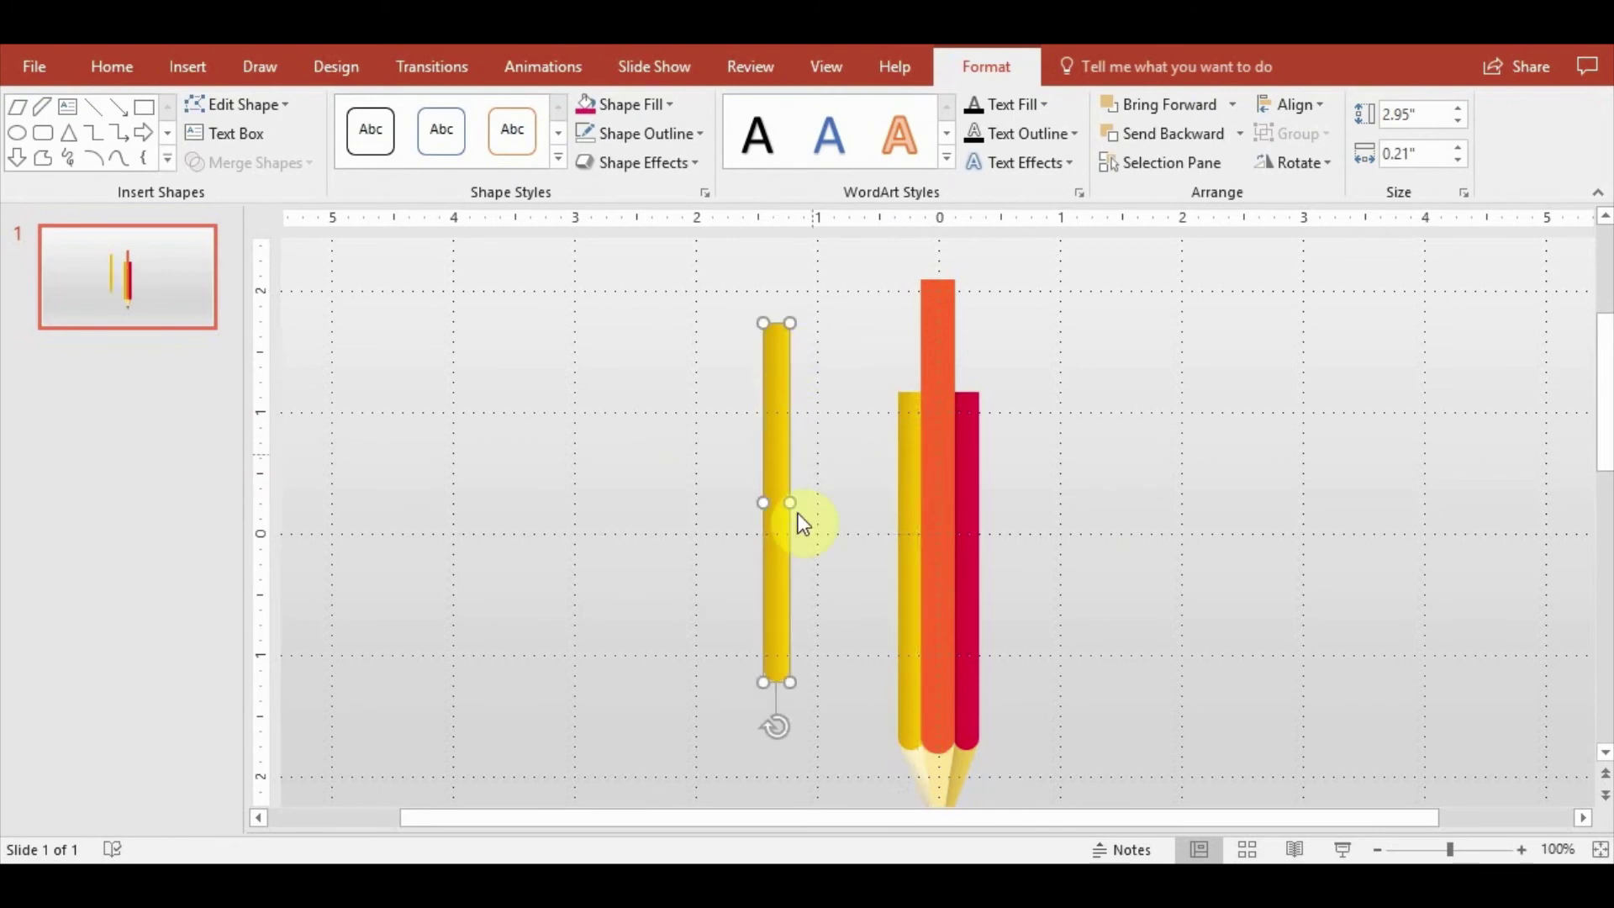
left_click_drag(781, 732, 670, 476)
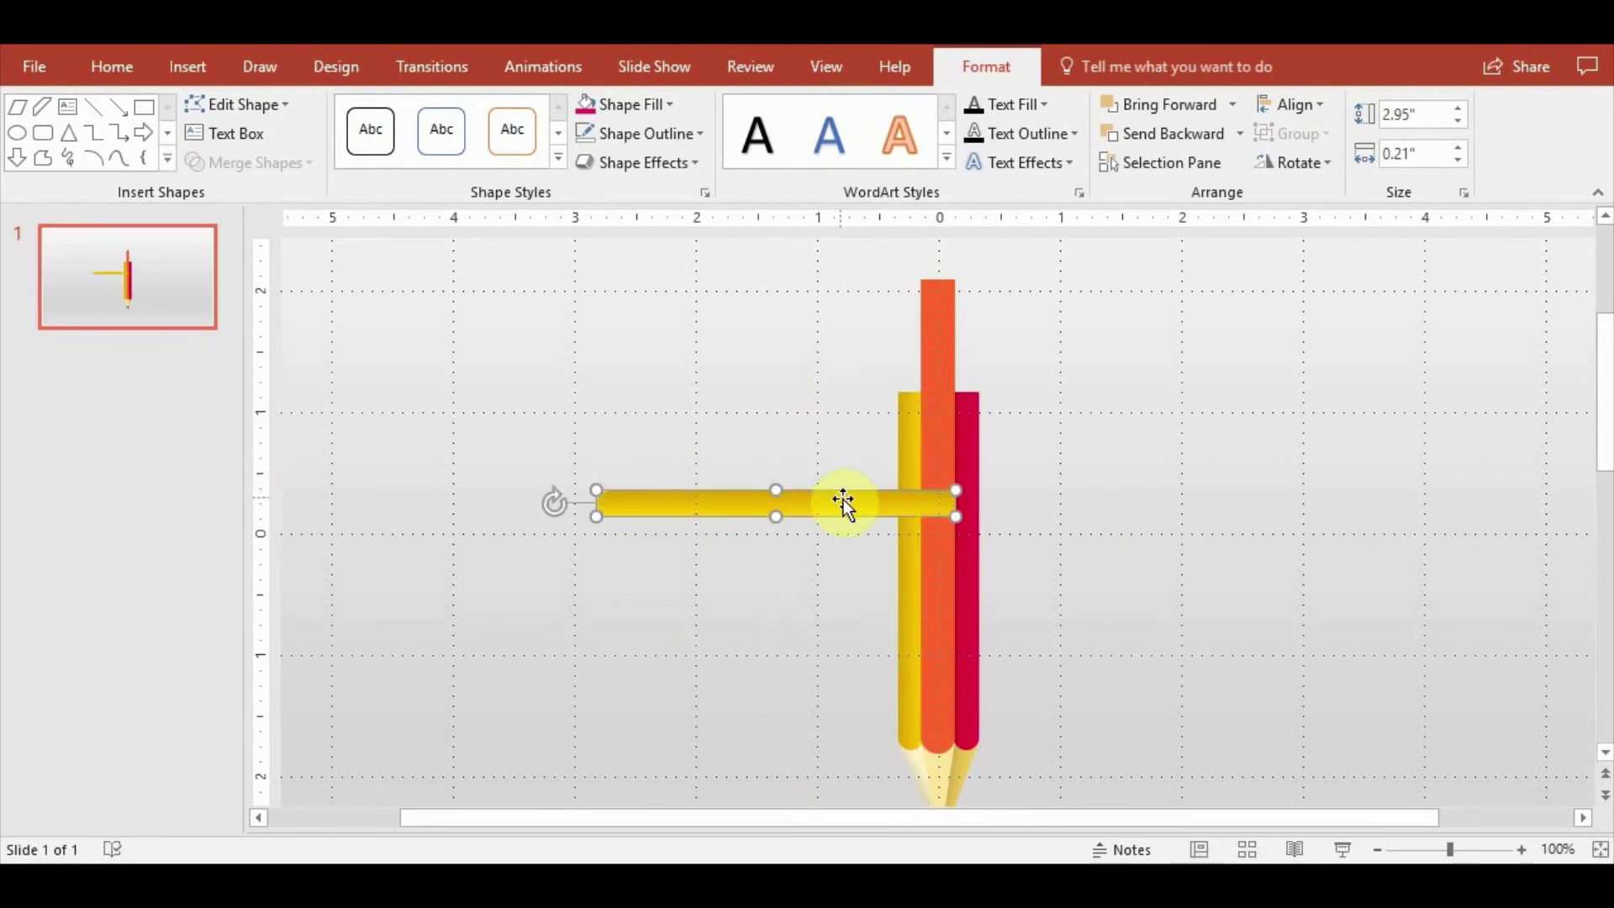
mouse_move(839, 501)
left_mouse_down()
mouse_move(806, 428)
mouse_move(808, 384)
left_mouse_up()
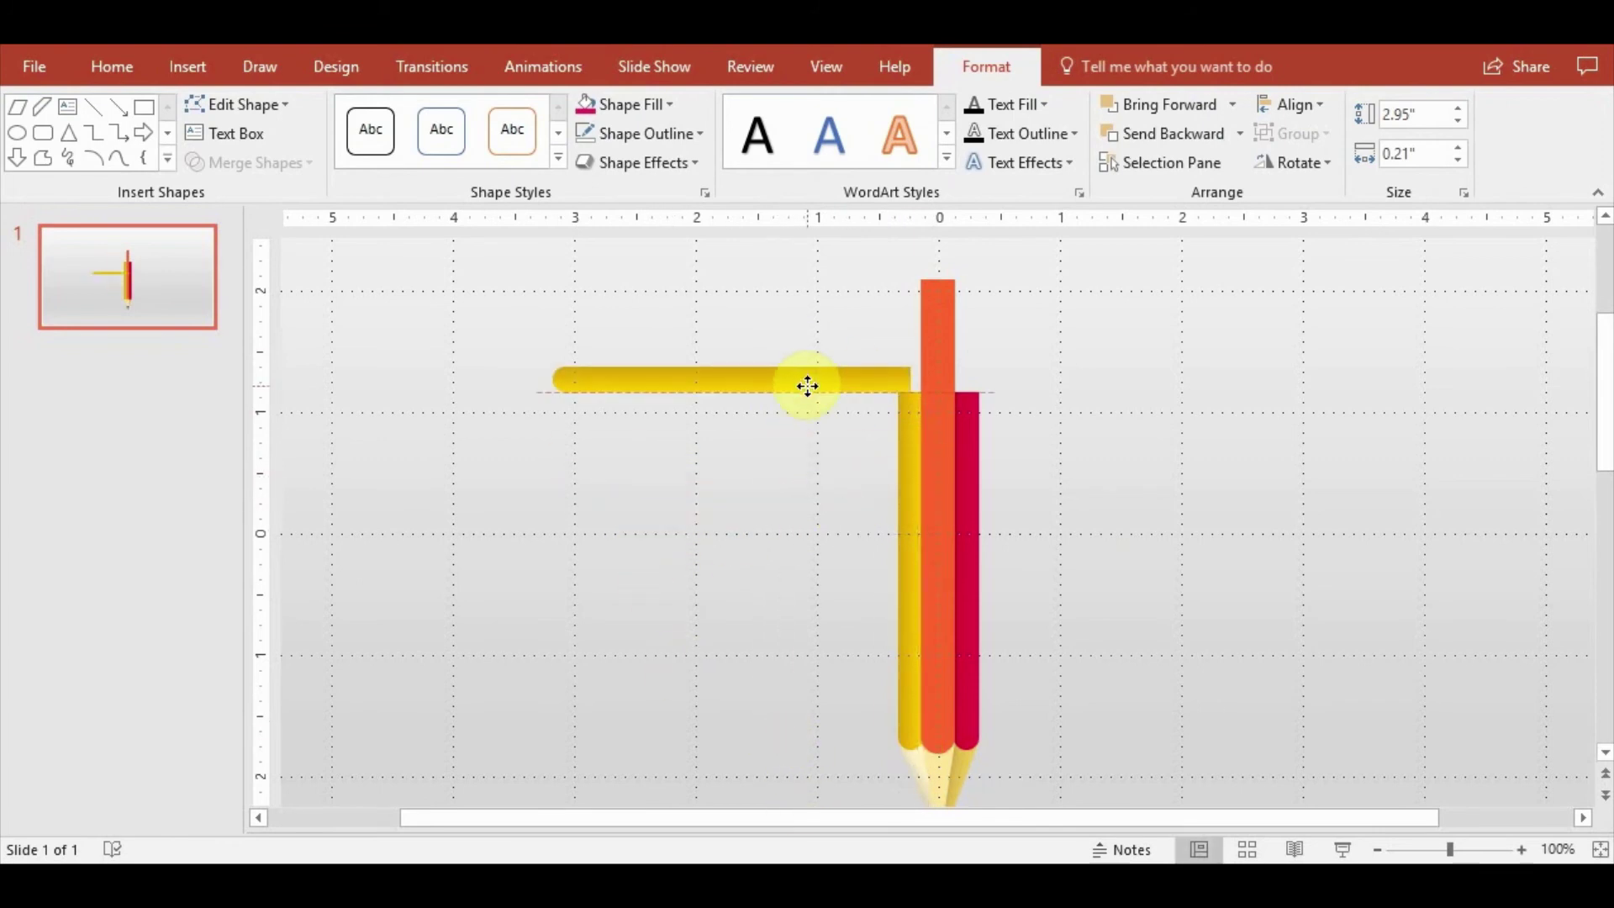
left_click_drag(821, 390, 818, 404)
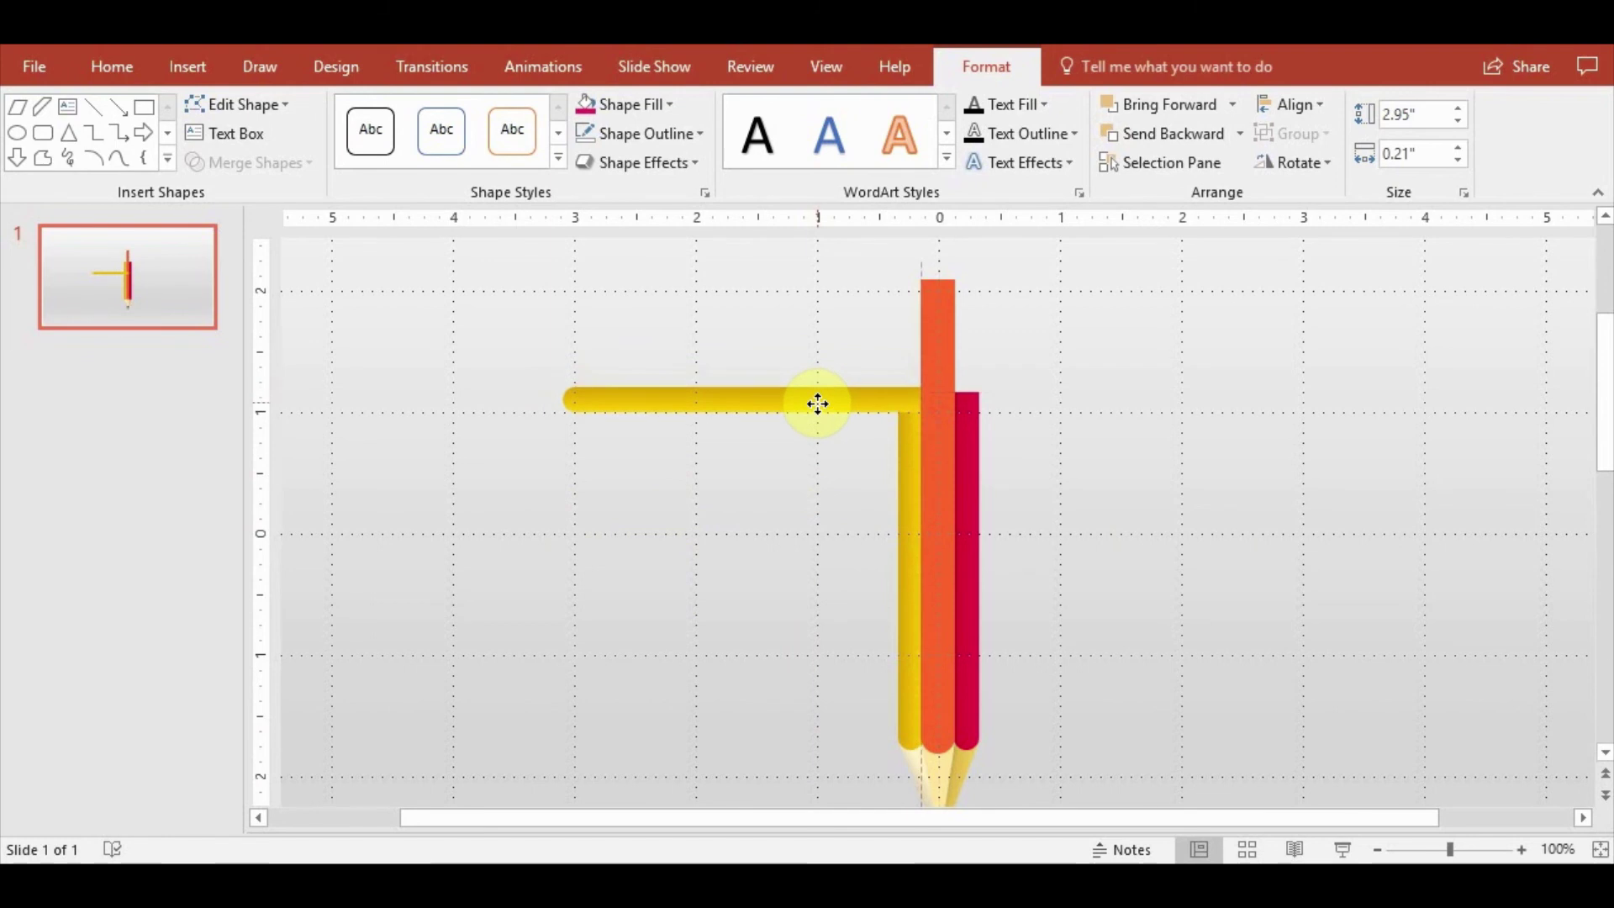
left_click(787, 526)
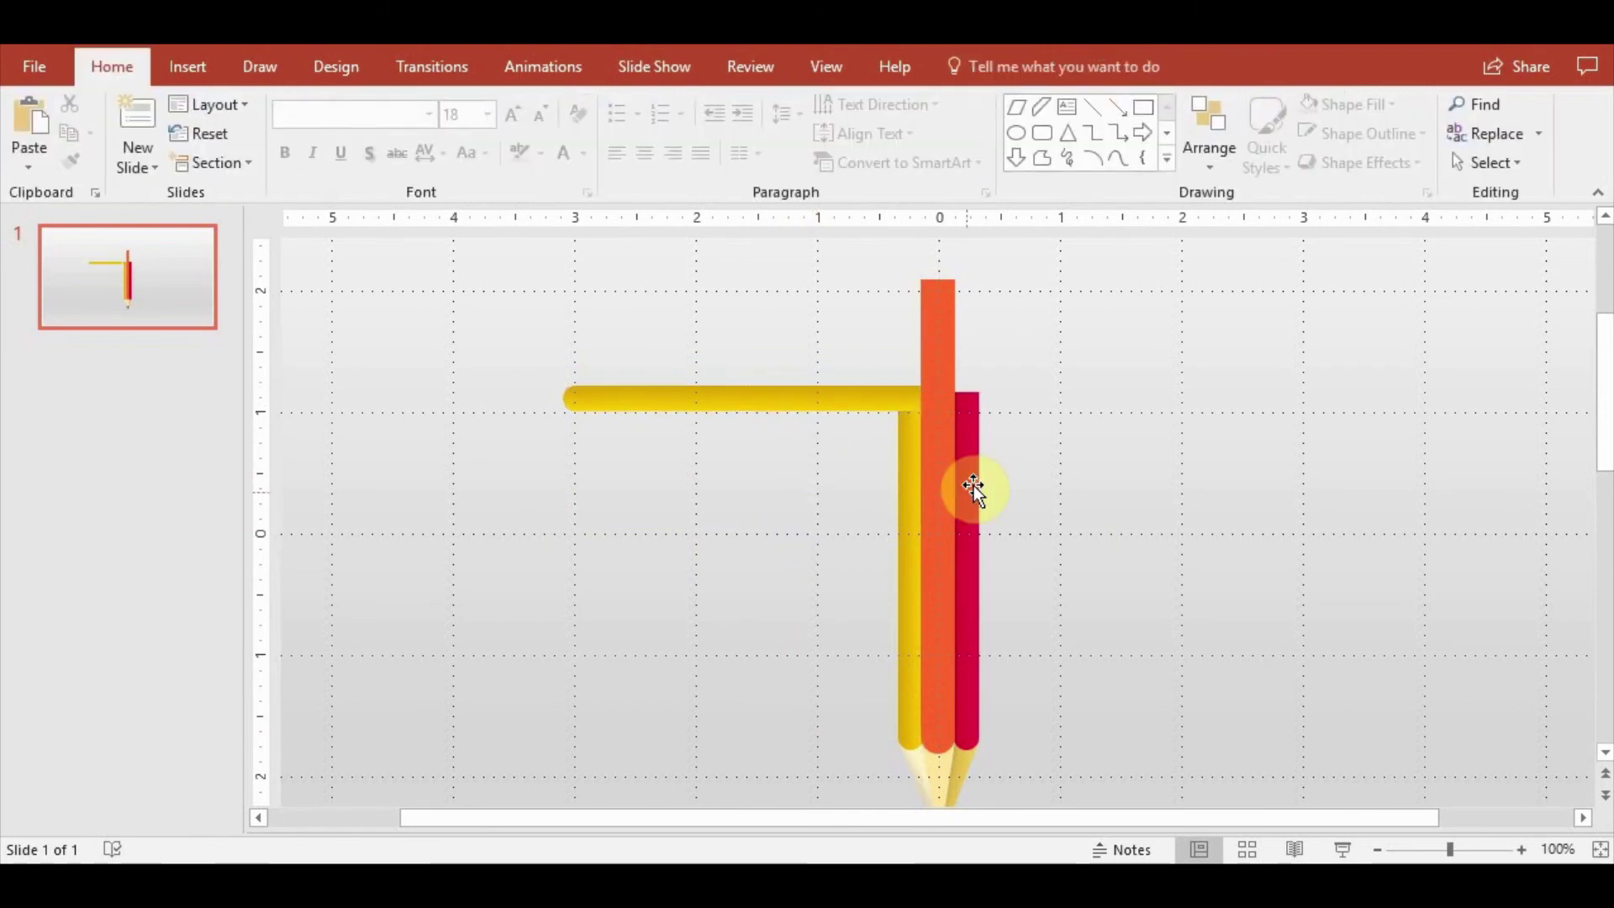
Make the horizontal yellow strip slightly thicker
scroll(1018, 496, "up", 5)
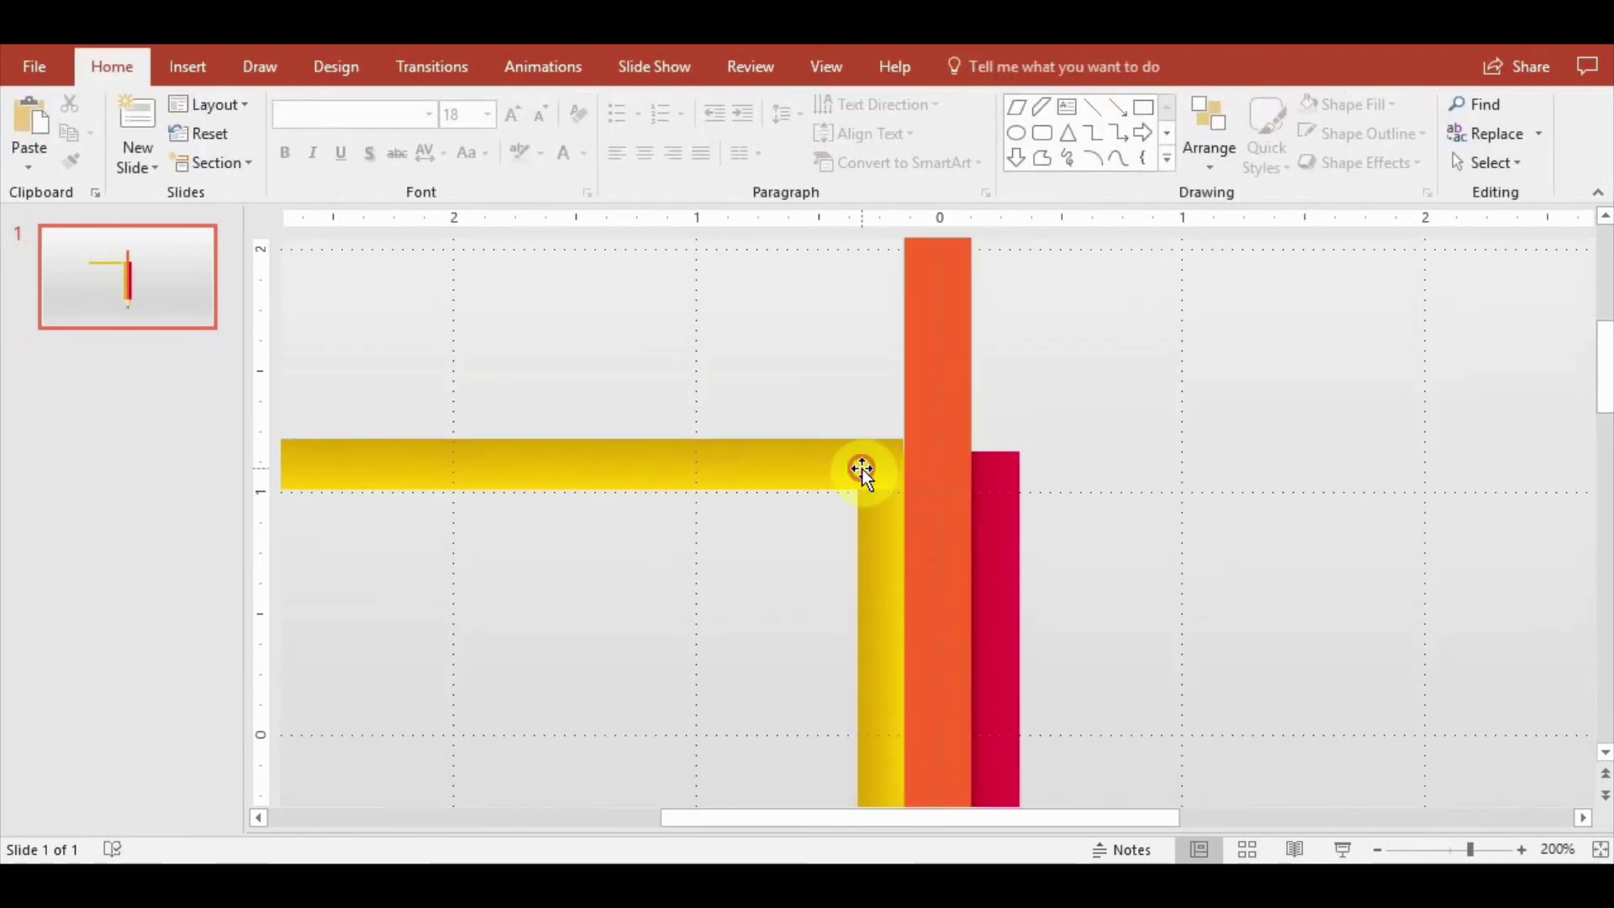
left_click(862, 452)
left_click(1163, 494)
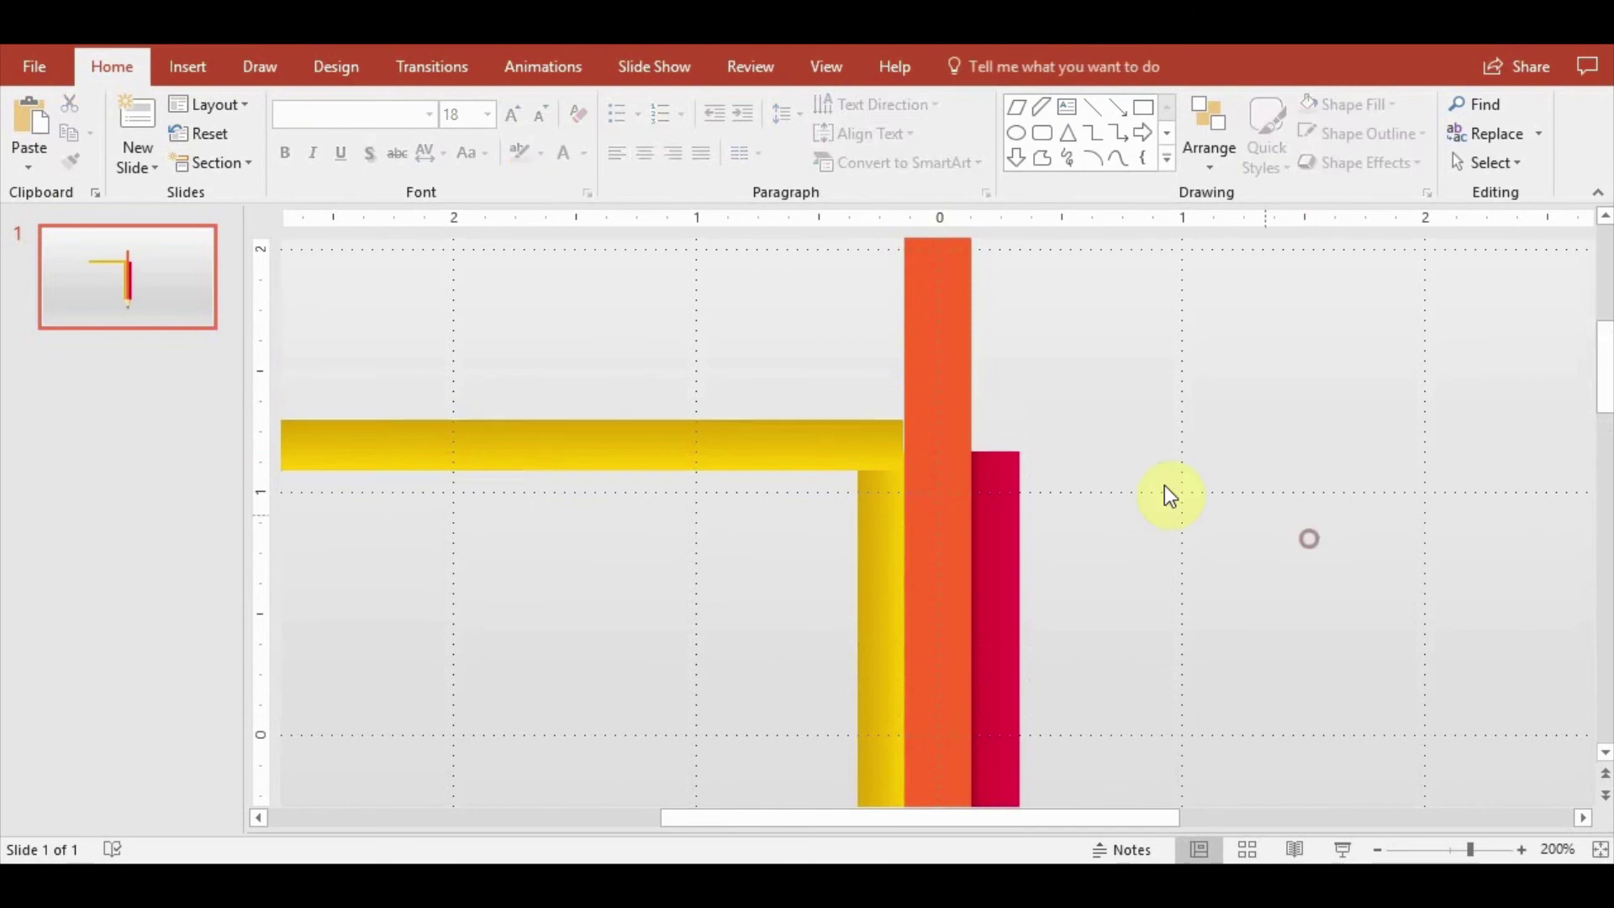
left_click(838, 454)
left_click(1289, 599)
left_click(689, 446)
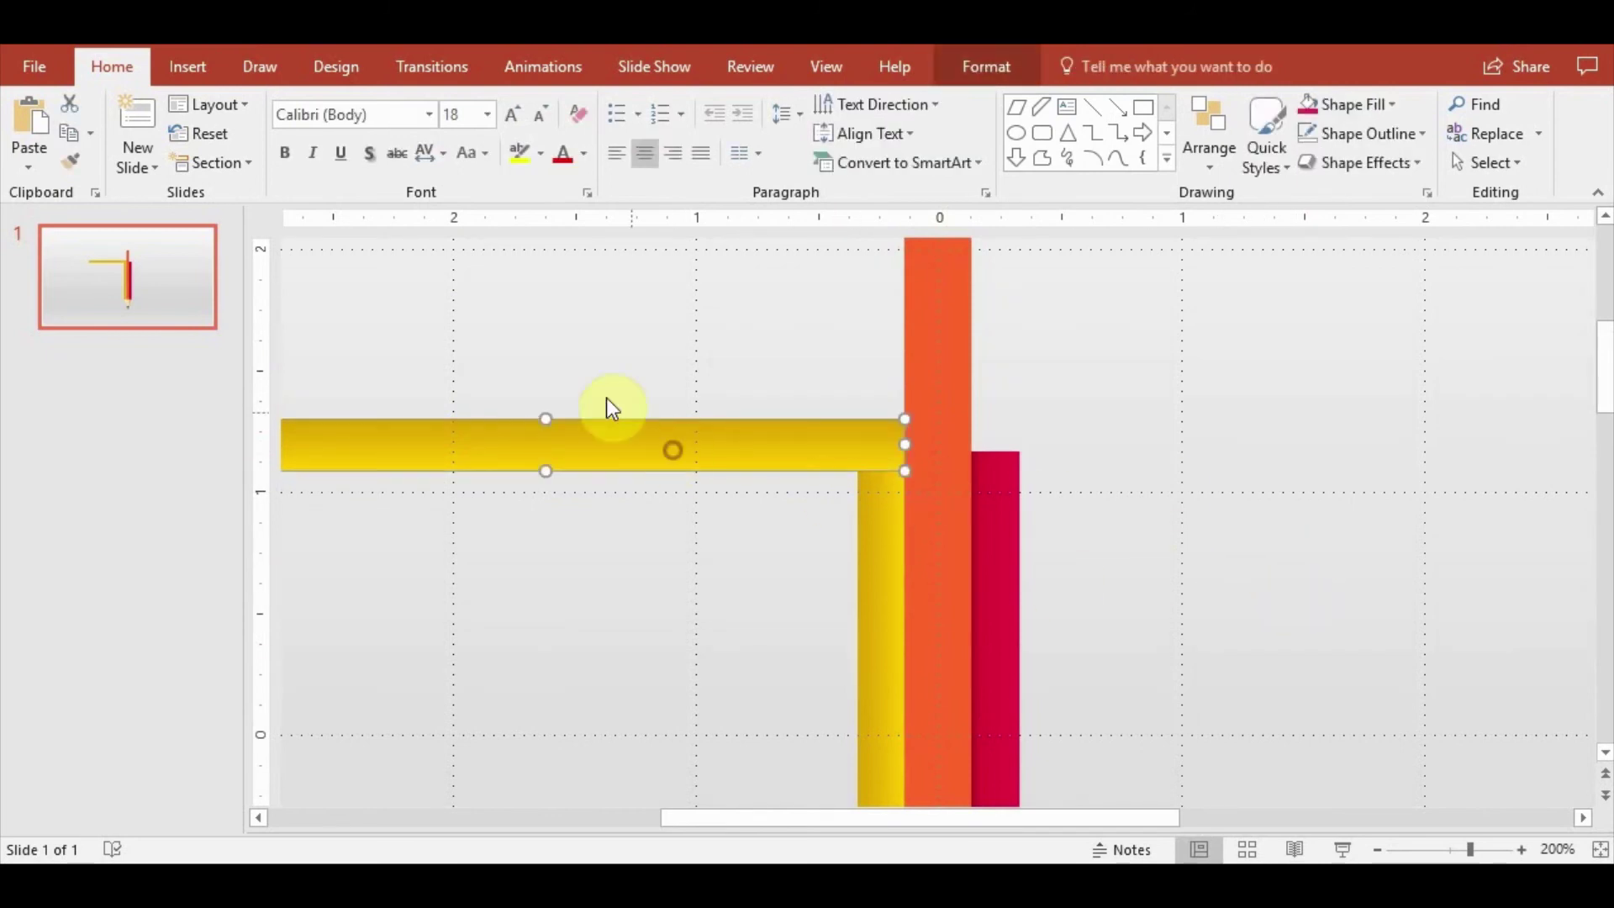
left_click_drag(546, 419, 554, 406)
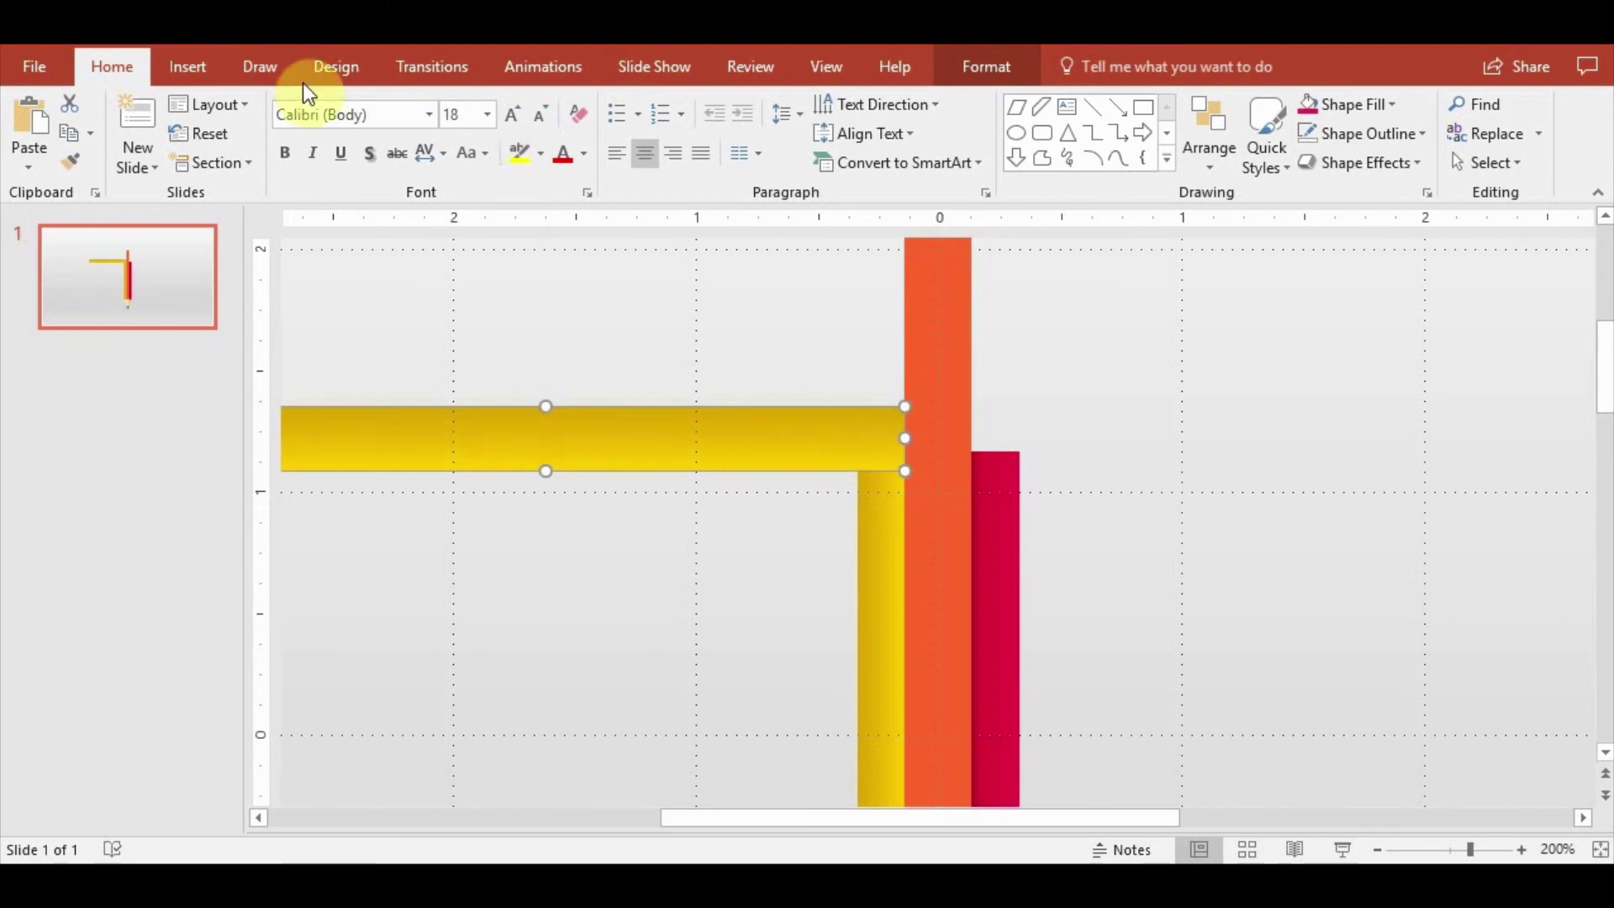
Round the horizontal bar's outer corner using Edit Shape
left_click(986, 67)
left_click(238, 101)
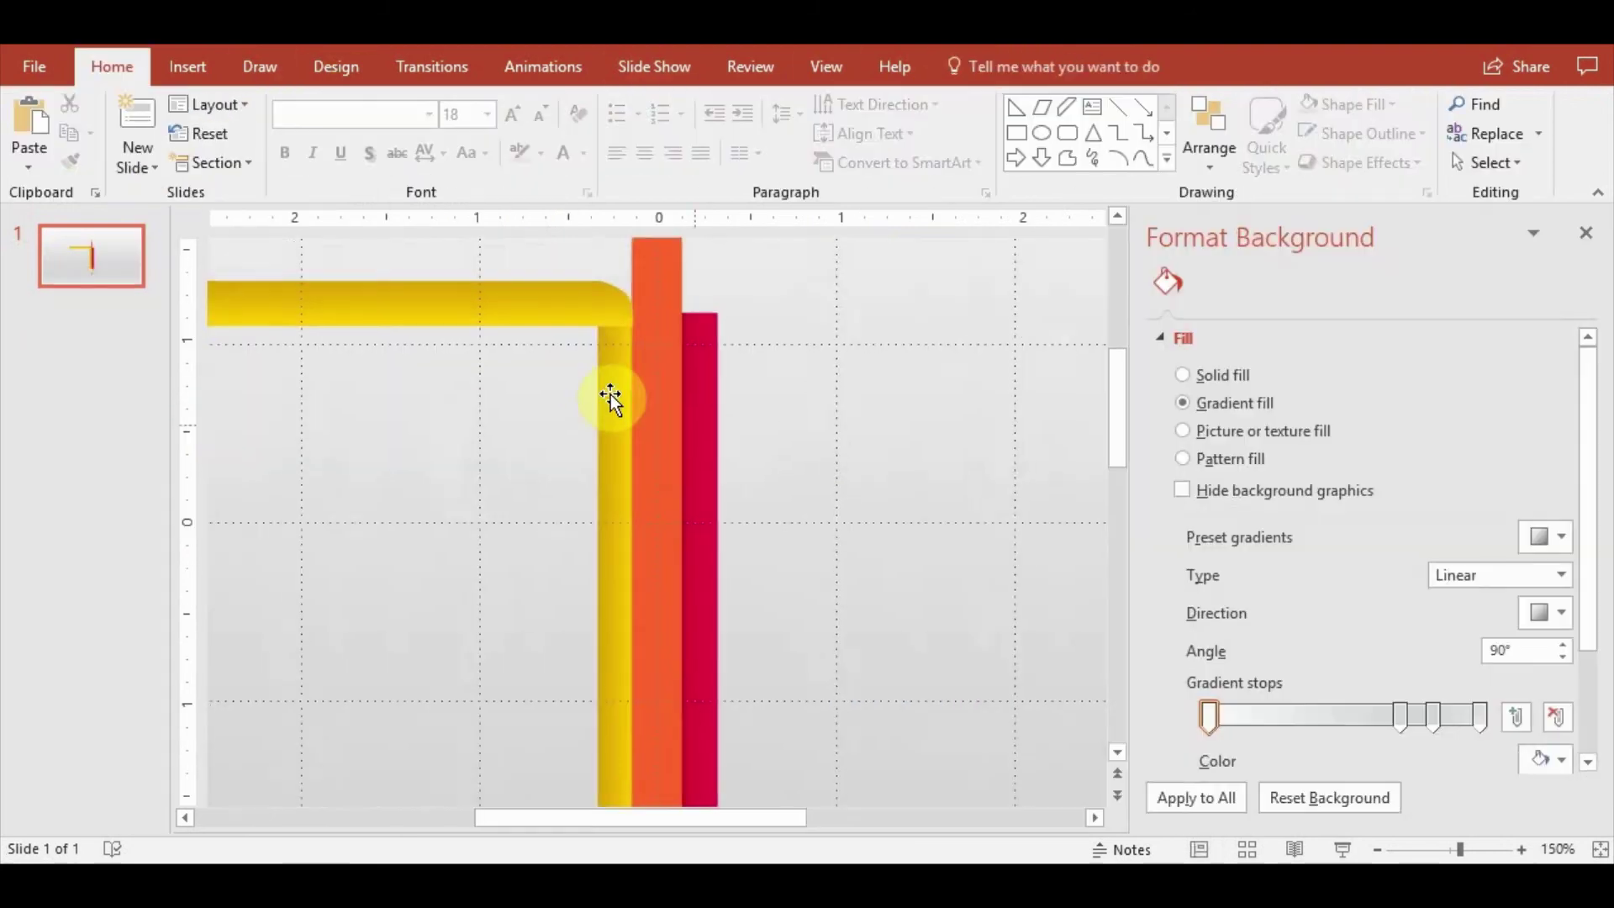
left_click(611, 399)
left_click(839, 432)
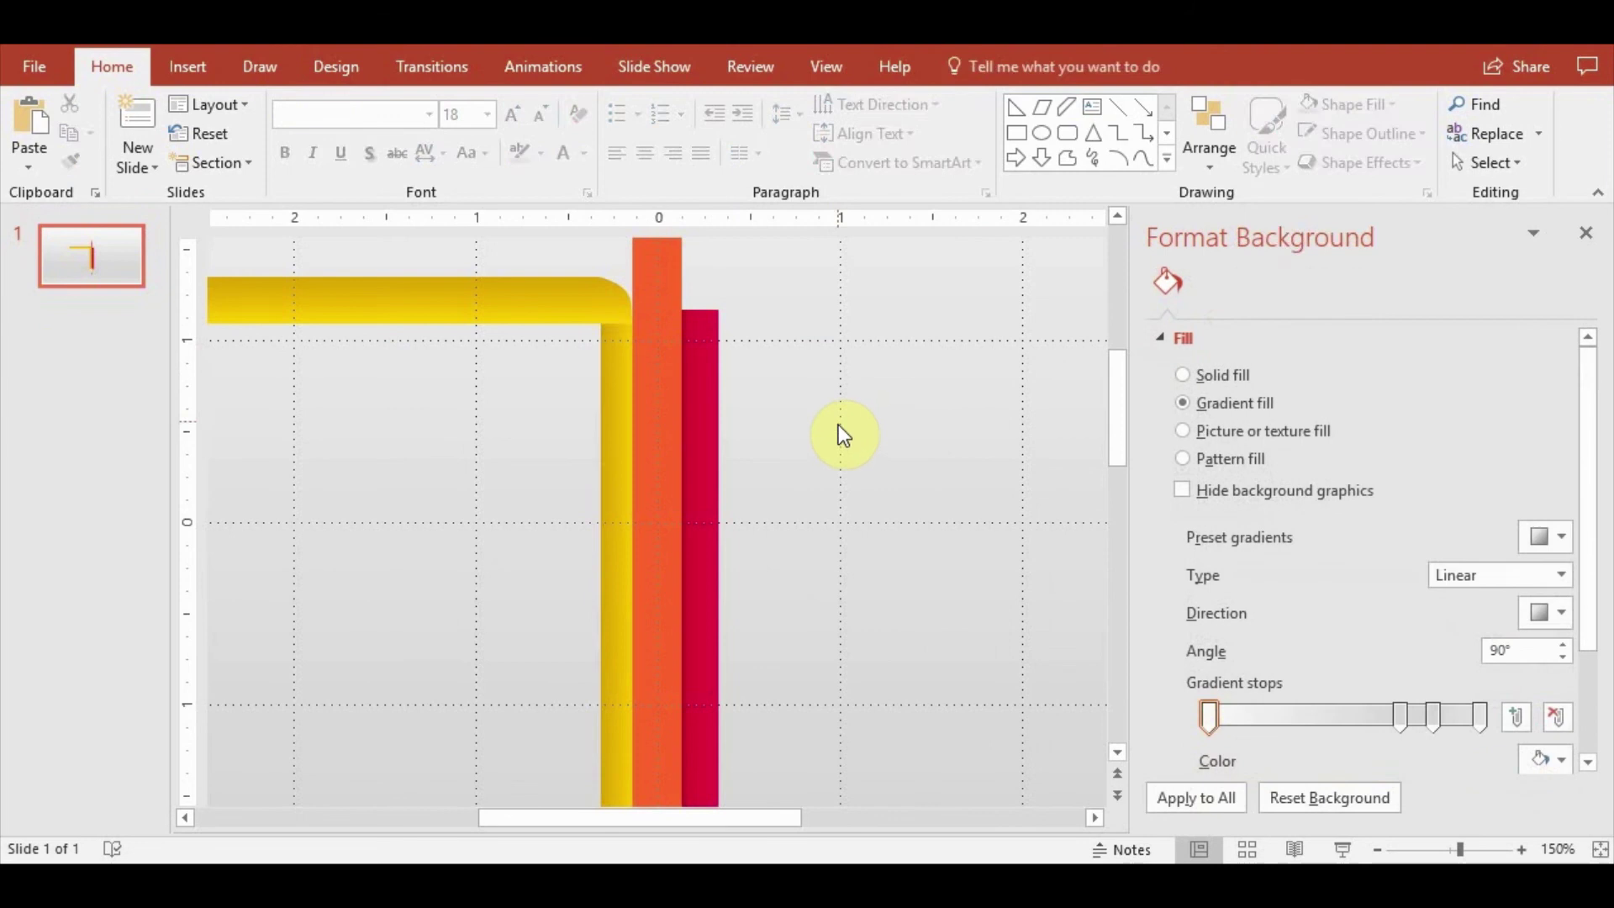
scroll(647, 380, "up", 5, "ctrl")
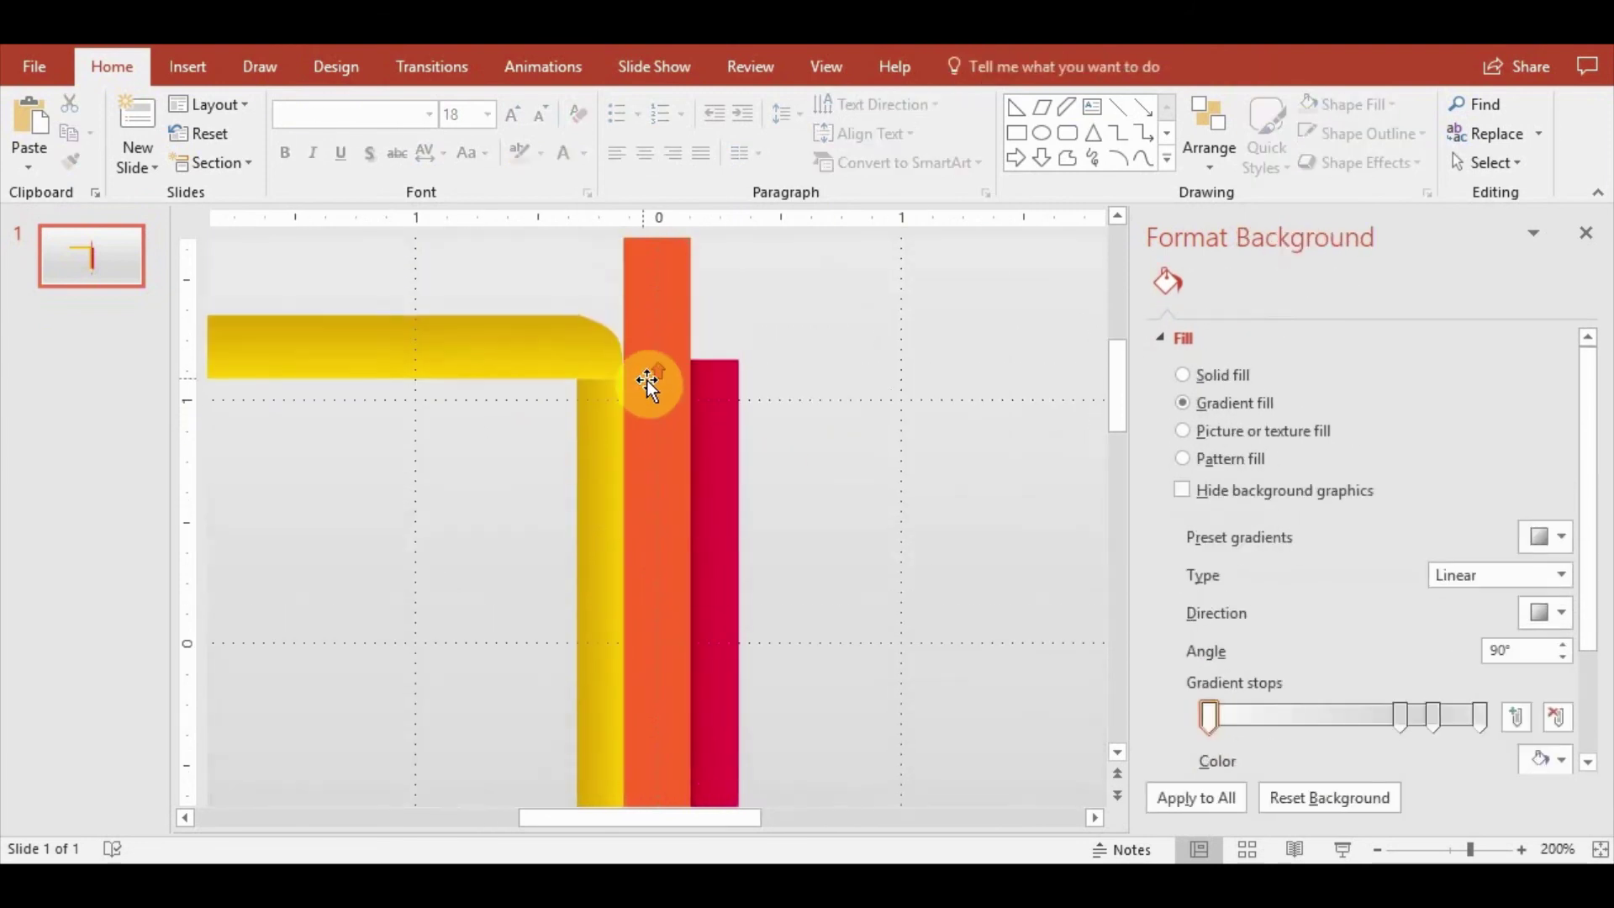
left_click(187, 66)
left_click(382, 166)
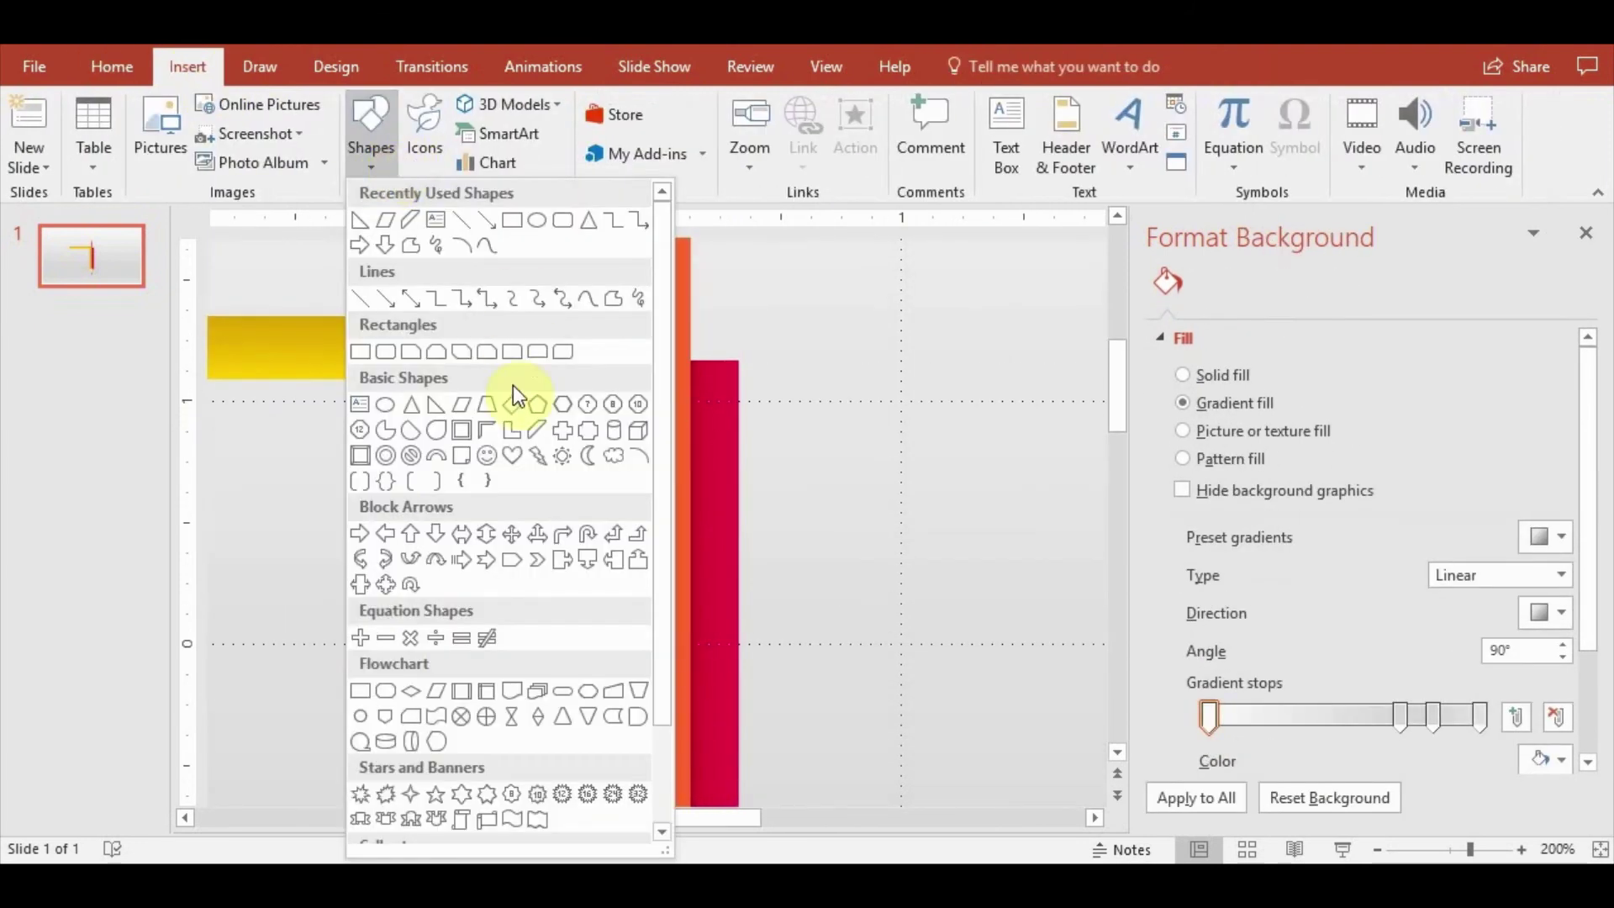
Draw a small right triangle, rotate it to fit the corner, and remove its outline
left_click(437, 406)
left_click_drag(485, 437, 598, 354)
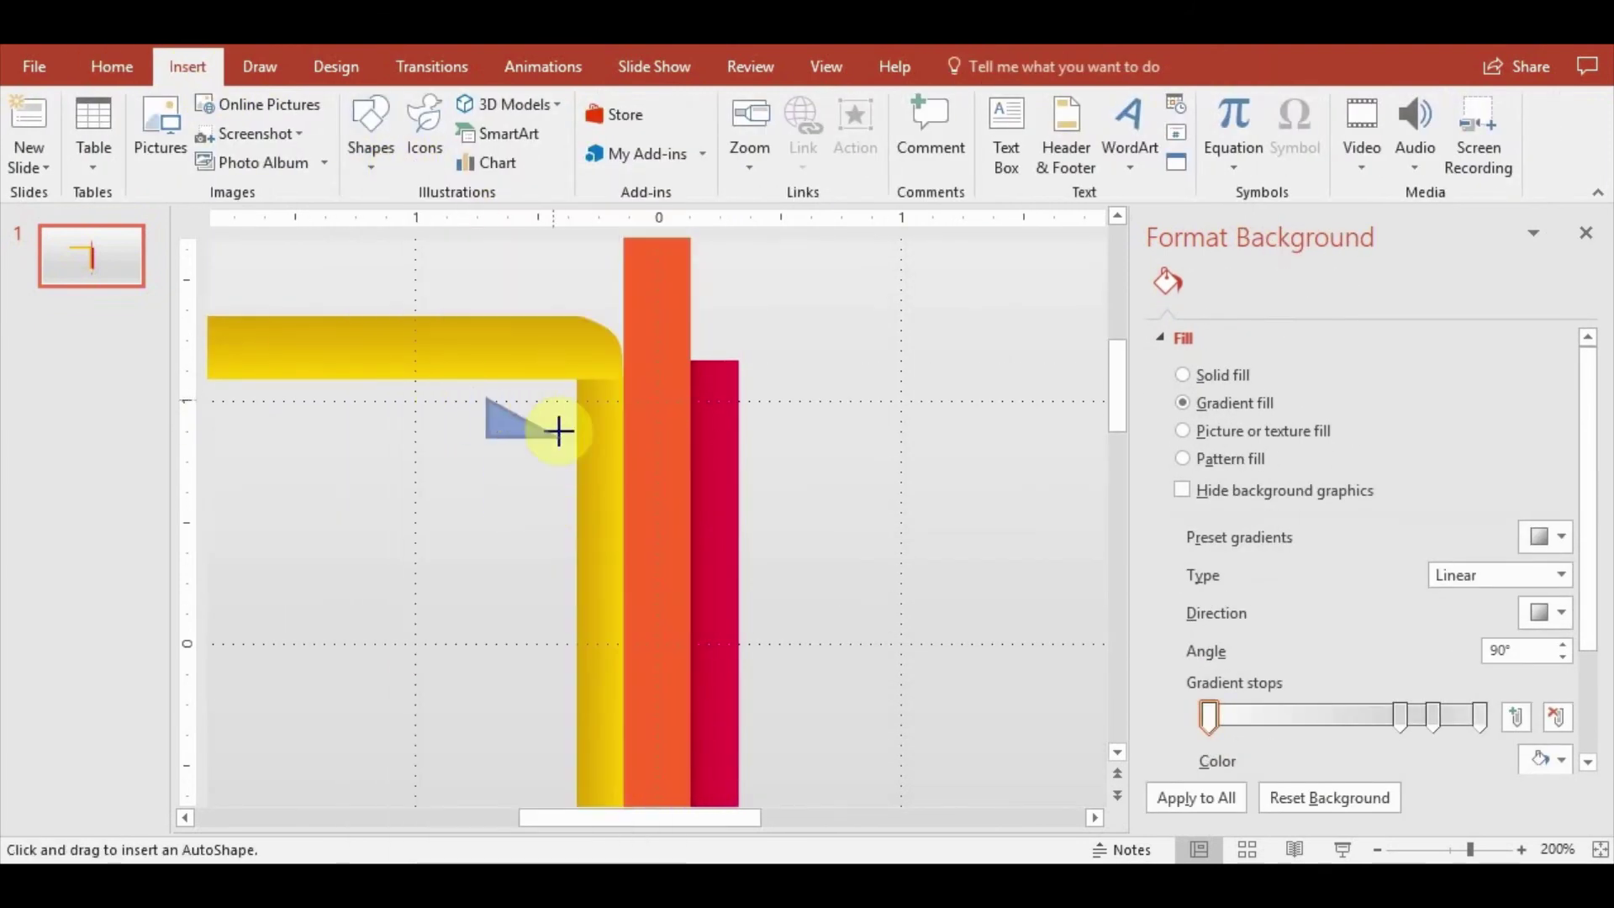
left_click_drag(533, 318, 540, 430)
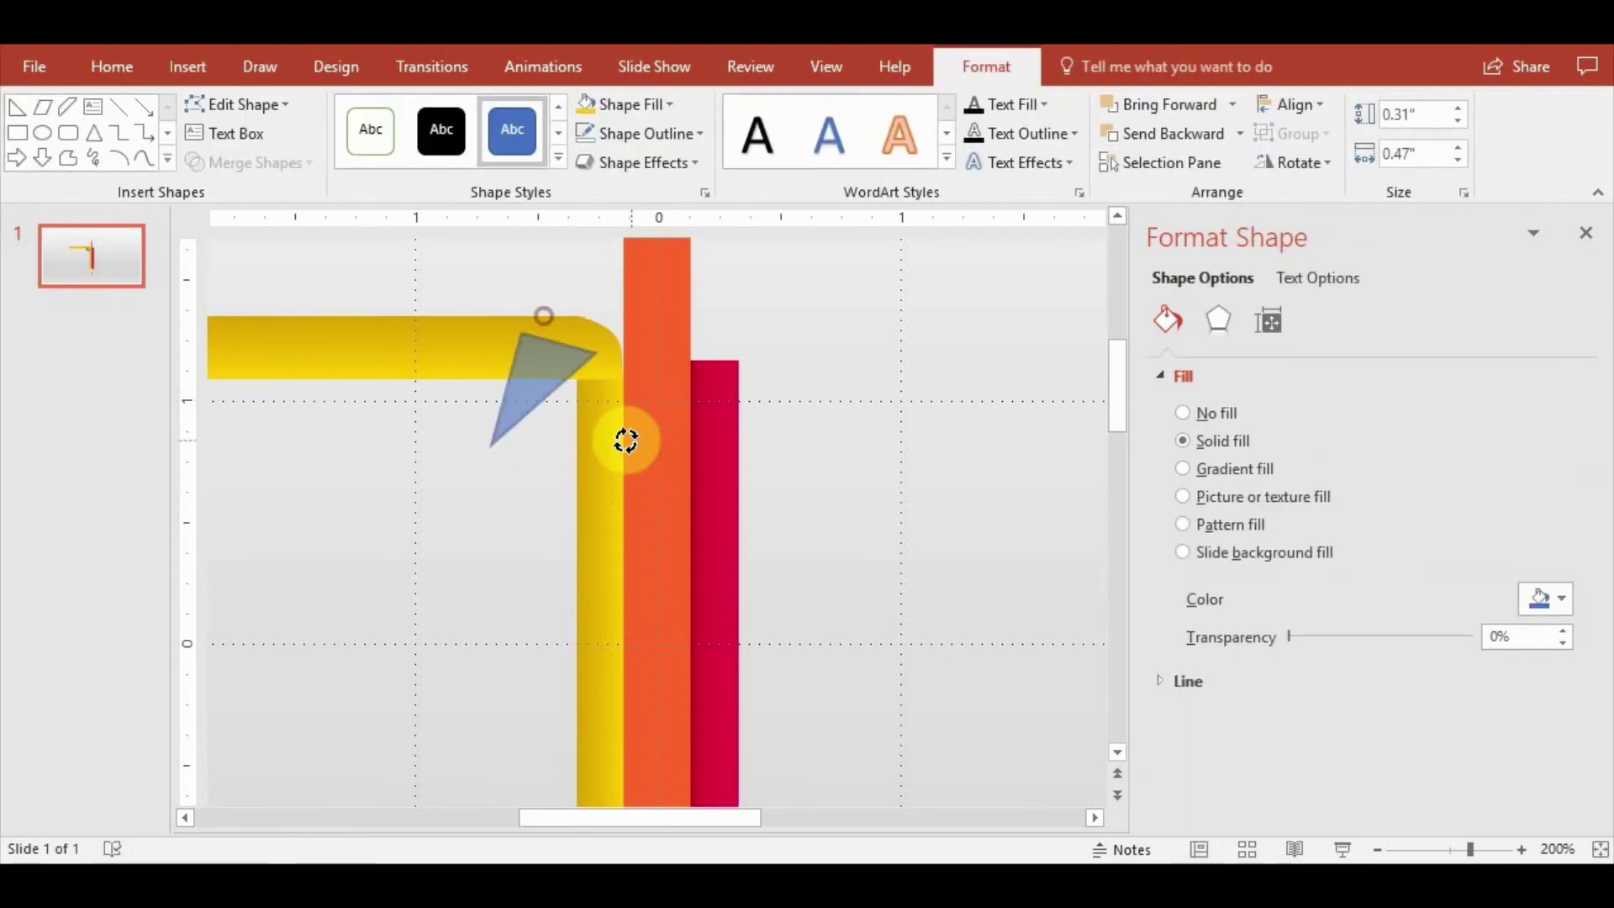
left_click(695, 132)
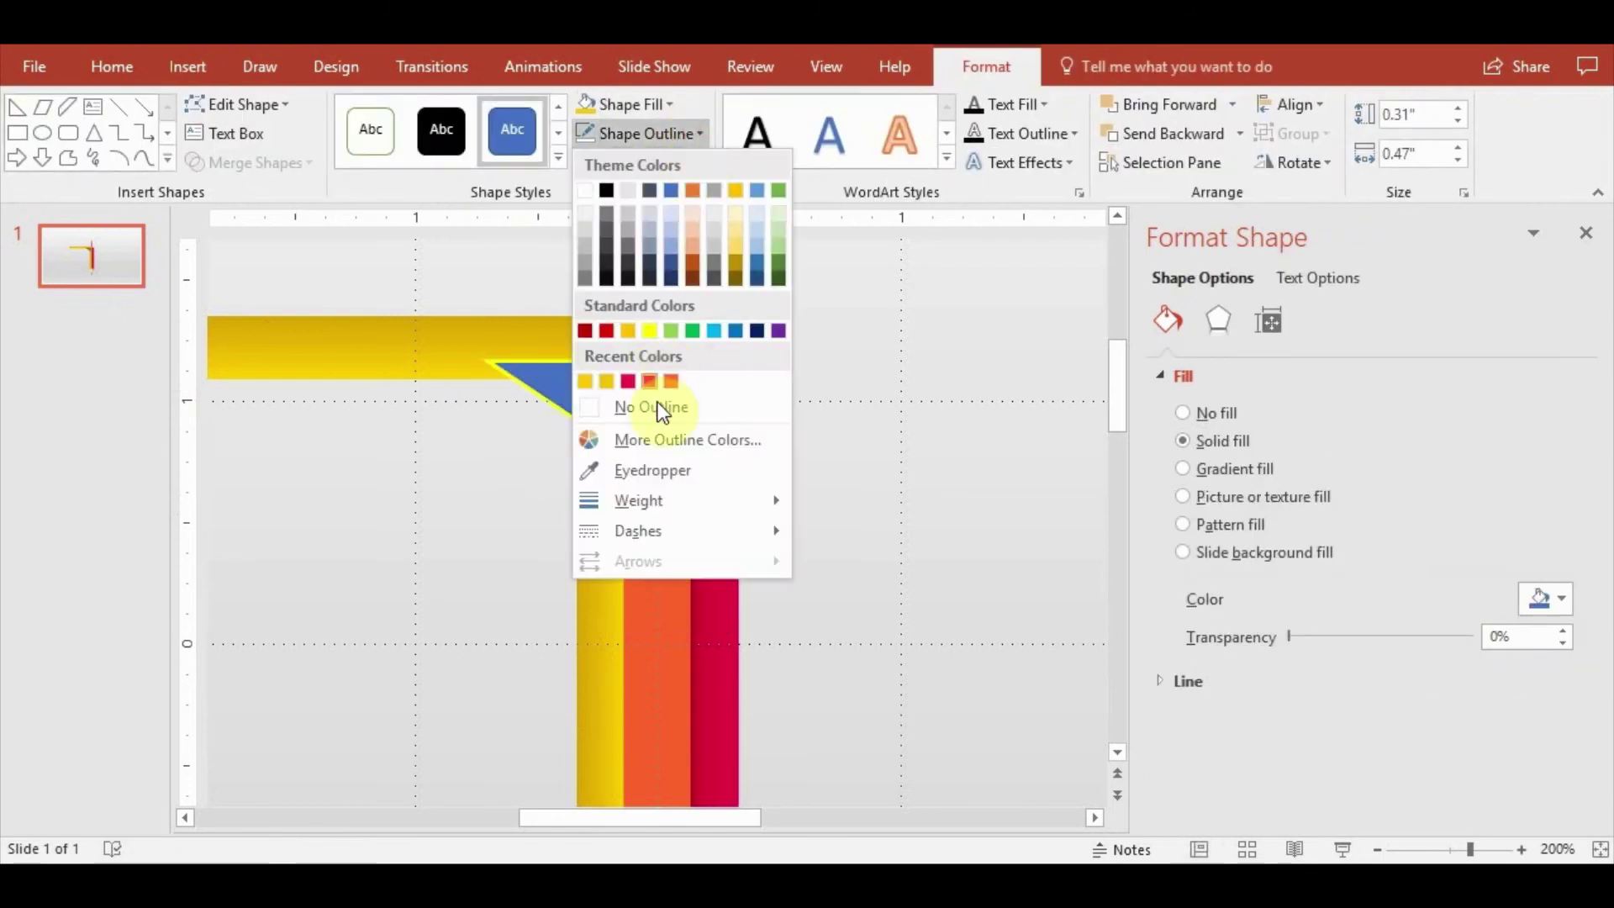
left_click(658, 409)
Position the blue triangle in the inner corner between the yellow bar and strip
left_click_drag(586, 394, 607, 410)
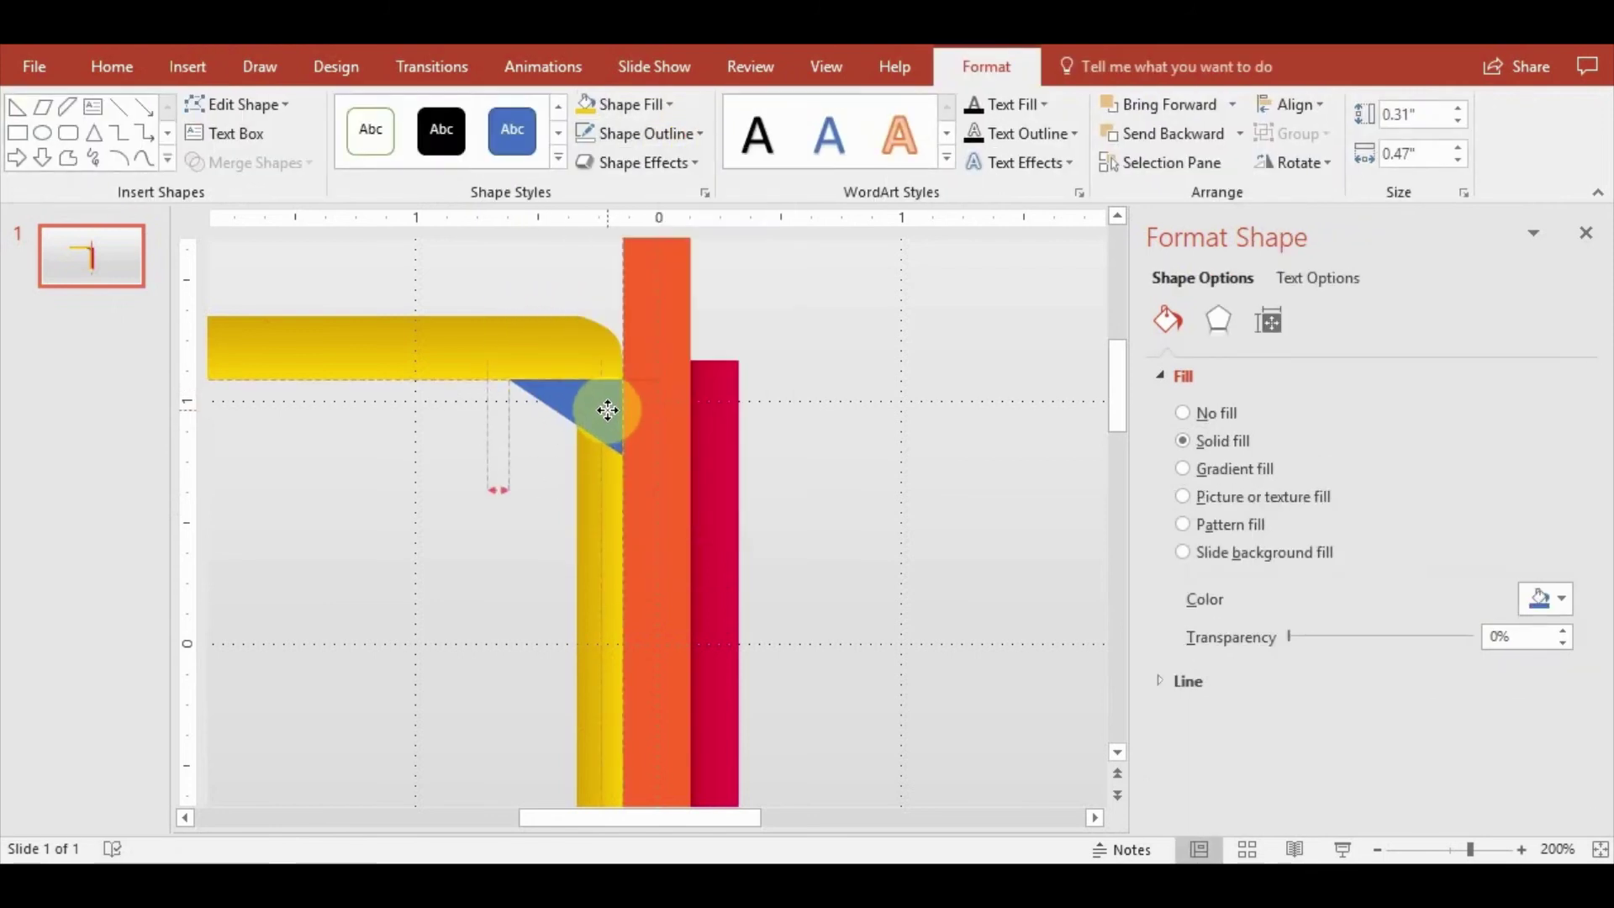
left_click_drag(607, 411, 606, 410)
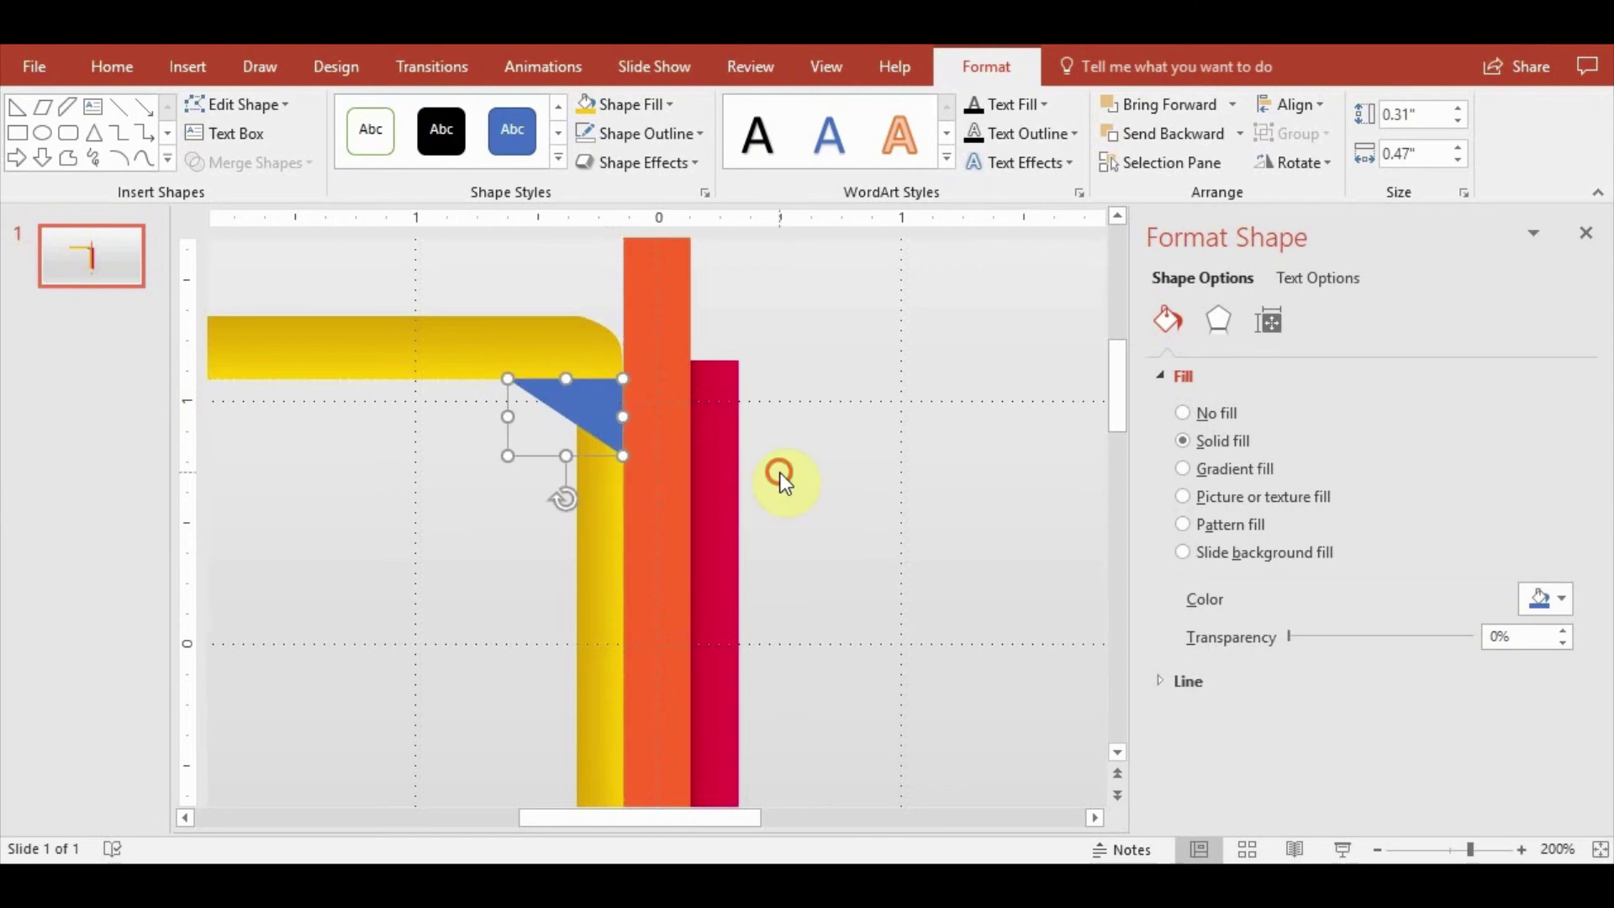
left_click(778, 476)
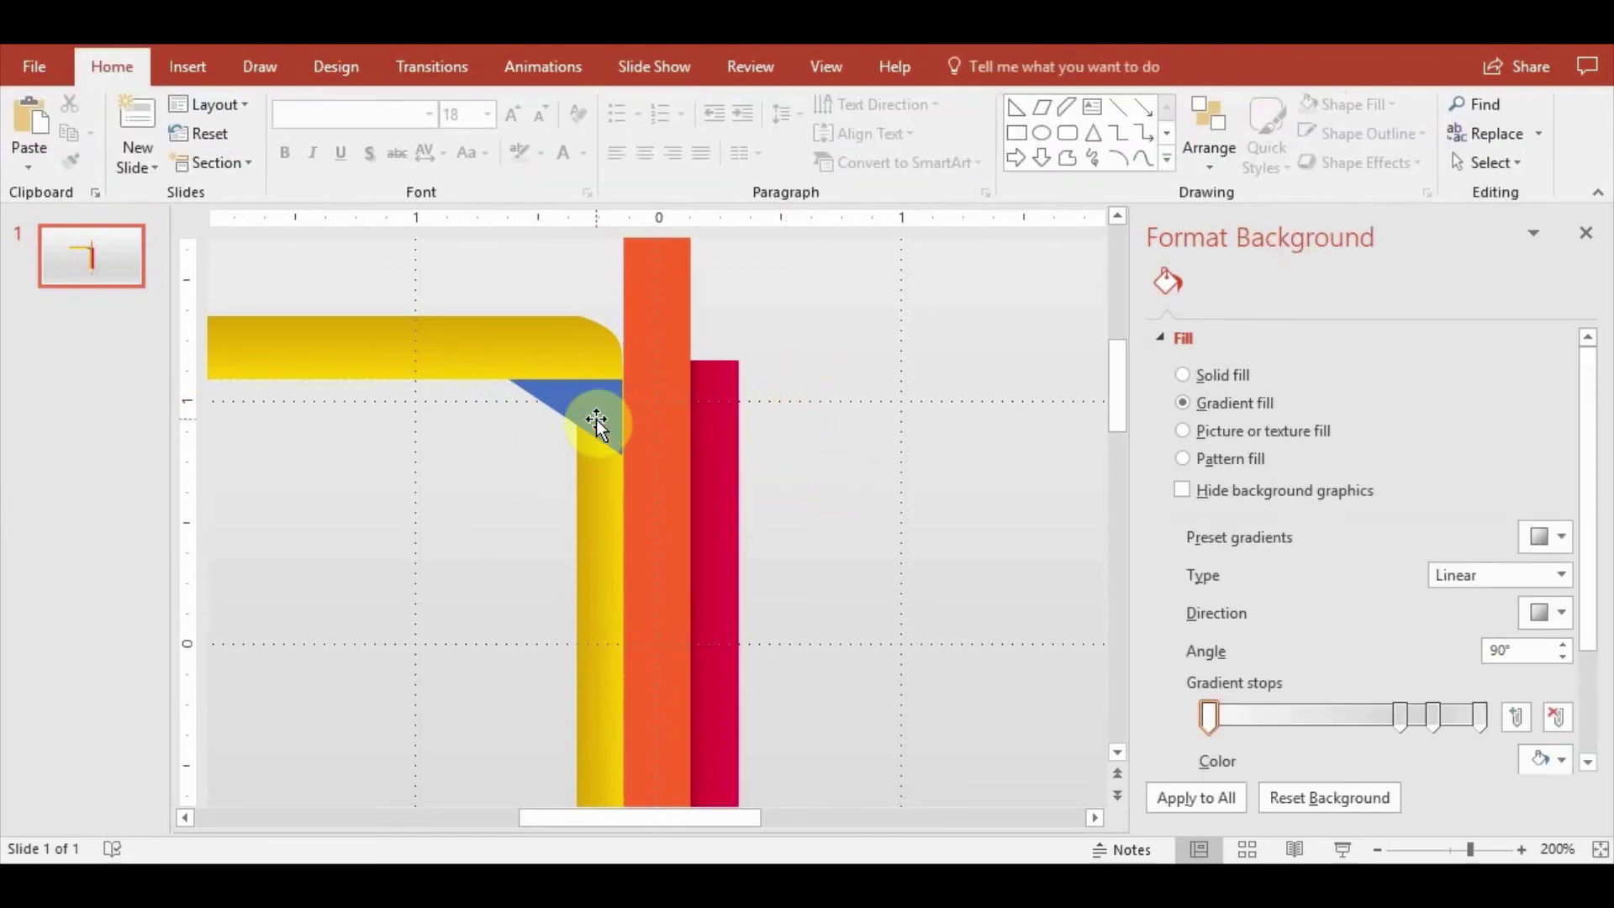
scroll(595, 418, "up", 1)
scroll(620, 523, "up", 3, "ctrl")
scroll(613, 516, "up", 2)
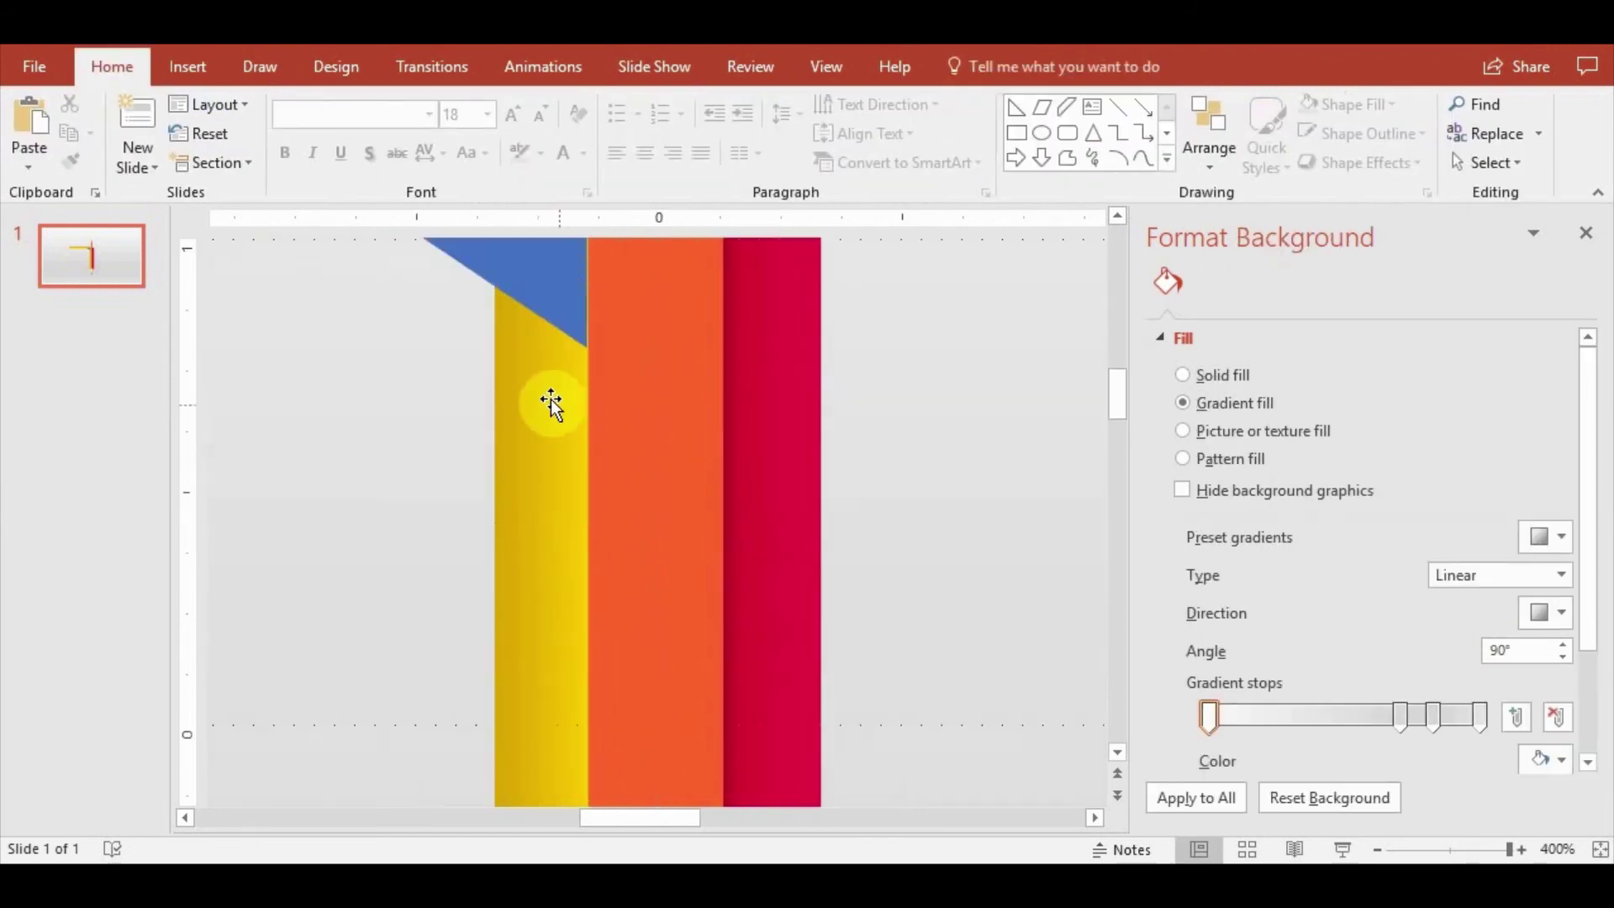
scroll(548, 403, "up", 2)
left_click(547, 383)
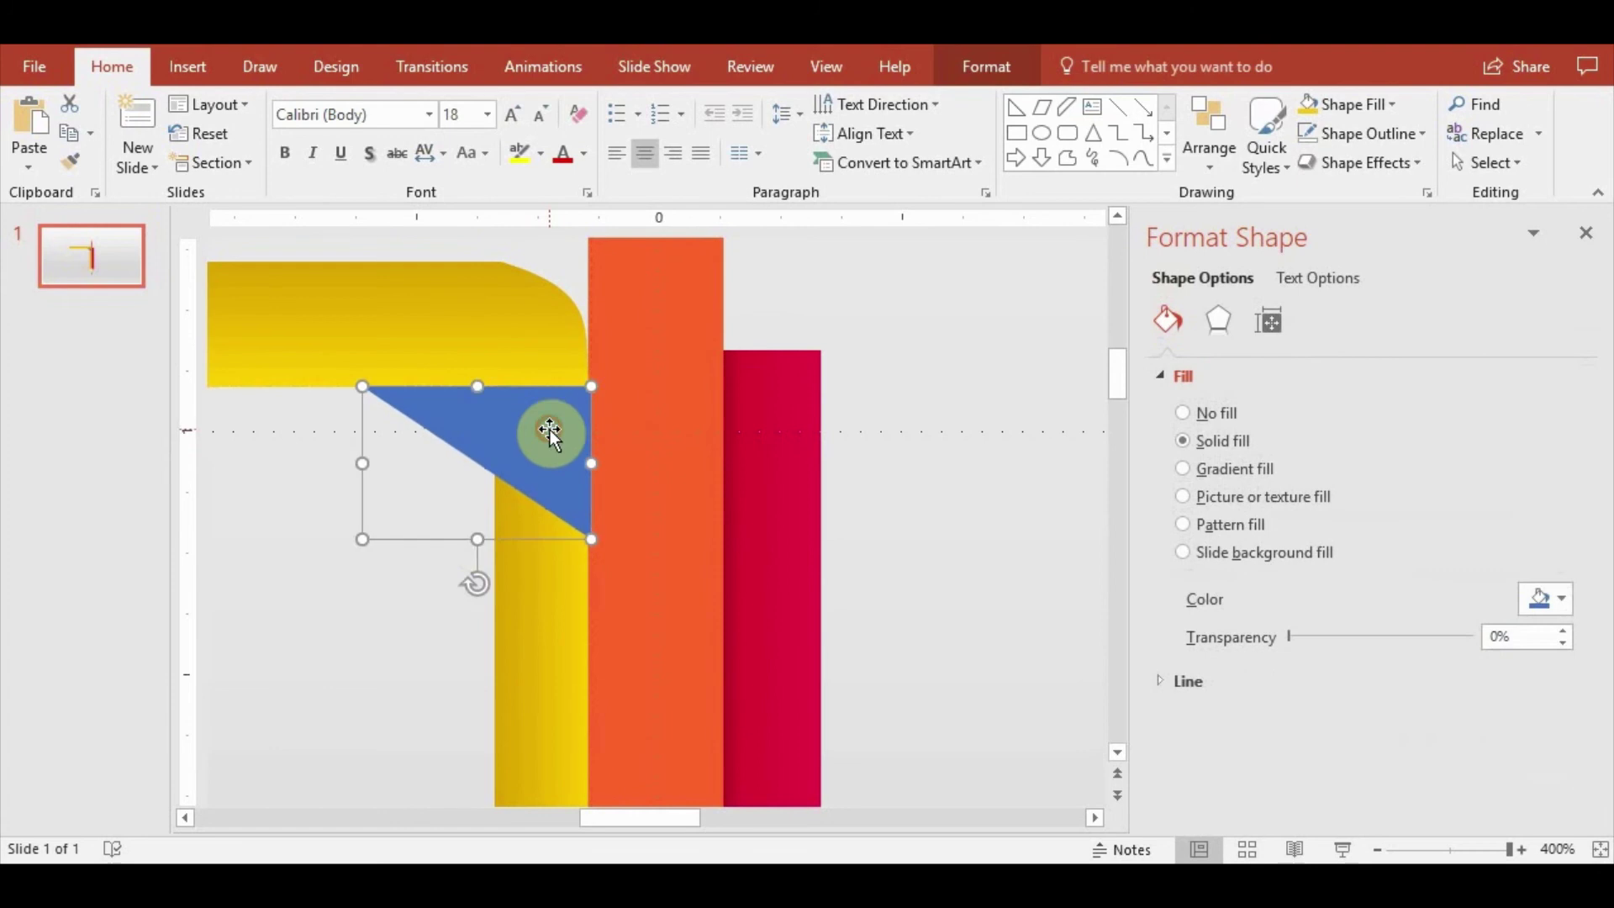
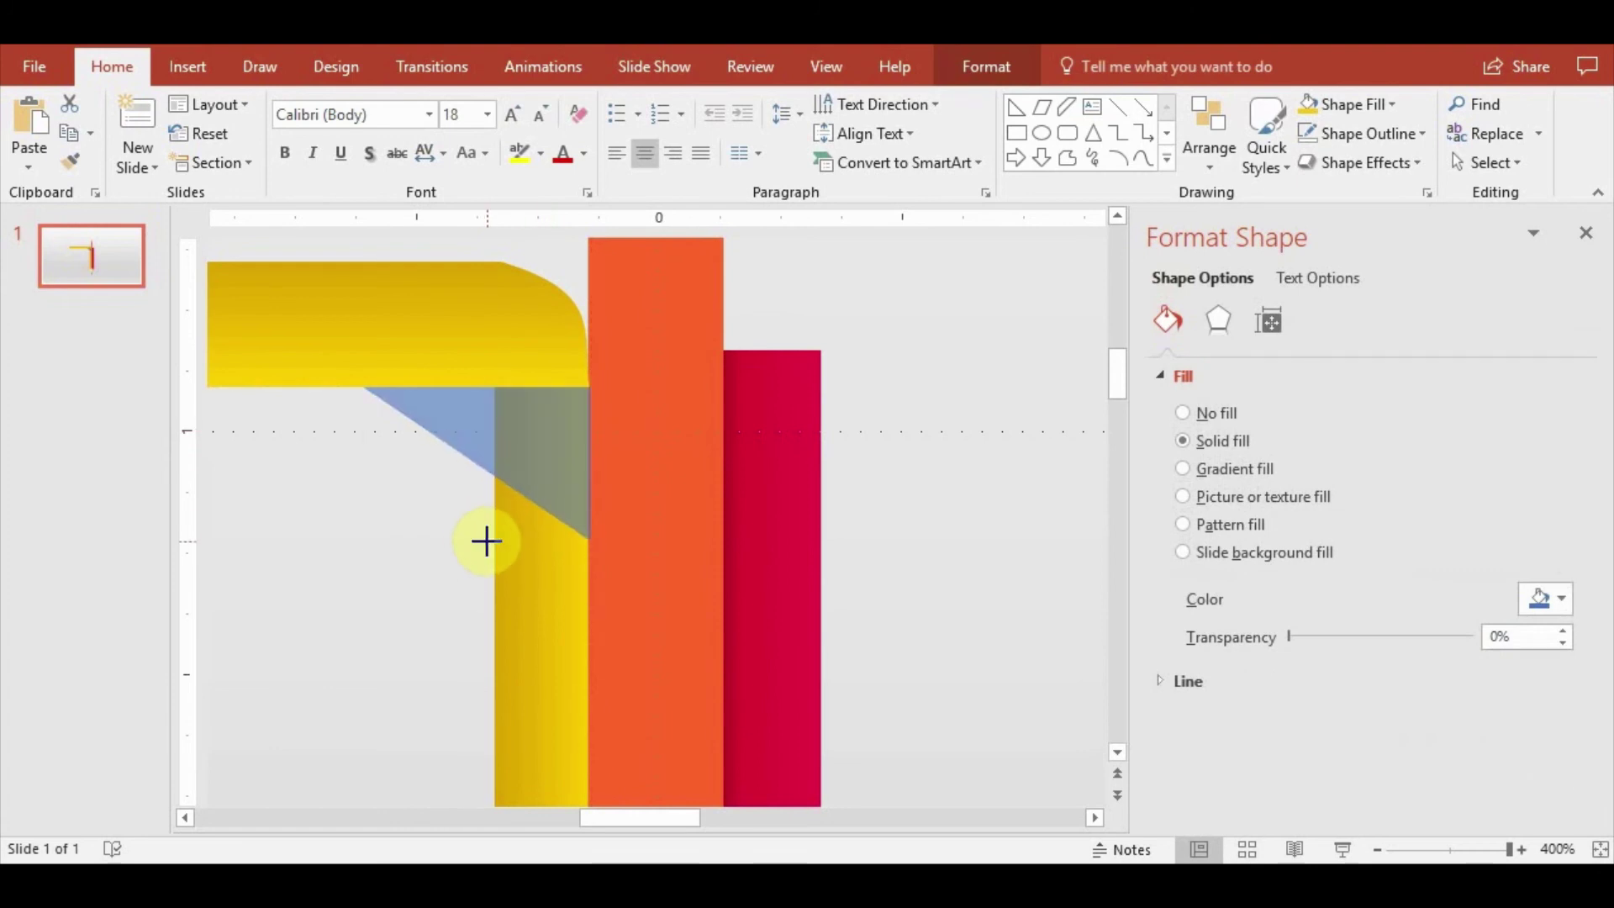
Resize the blue triangle, adjusting its height and narrowing it from the left
left_click_drag(480, 534, 487, 540)
scroll(544, 505, "down", 4, "ctrl")
scroll(631, 468, "down", 4, "ctrl")
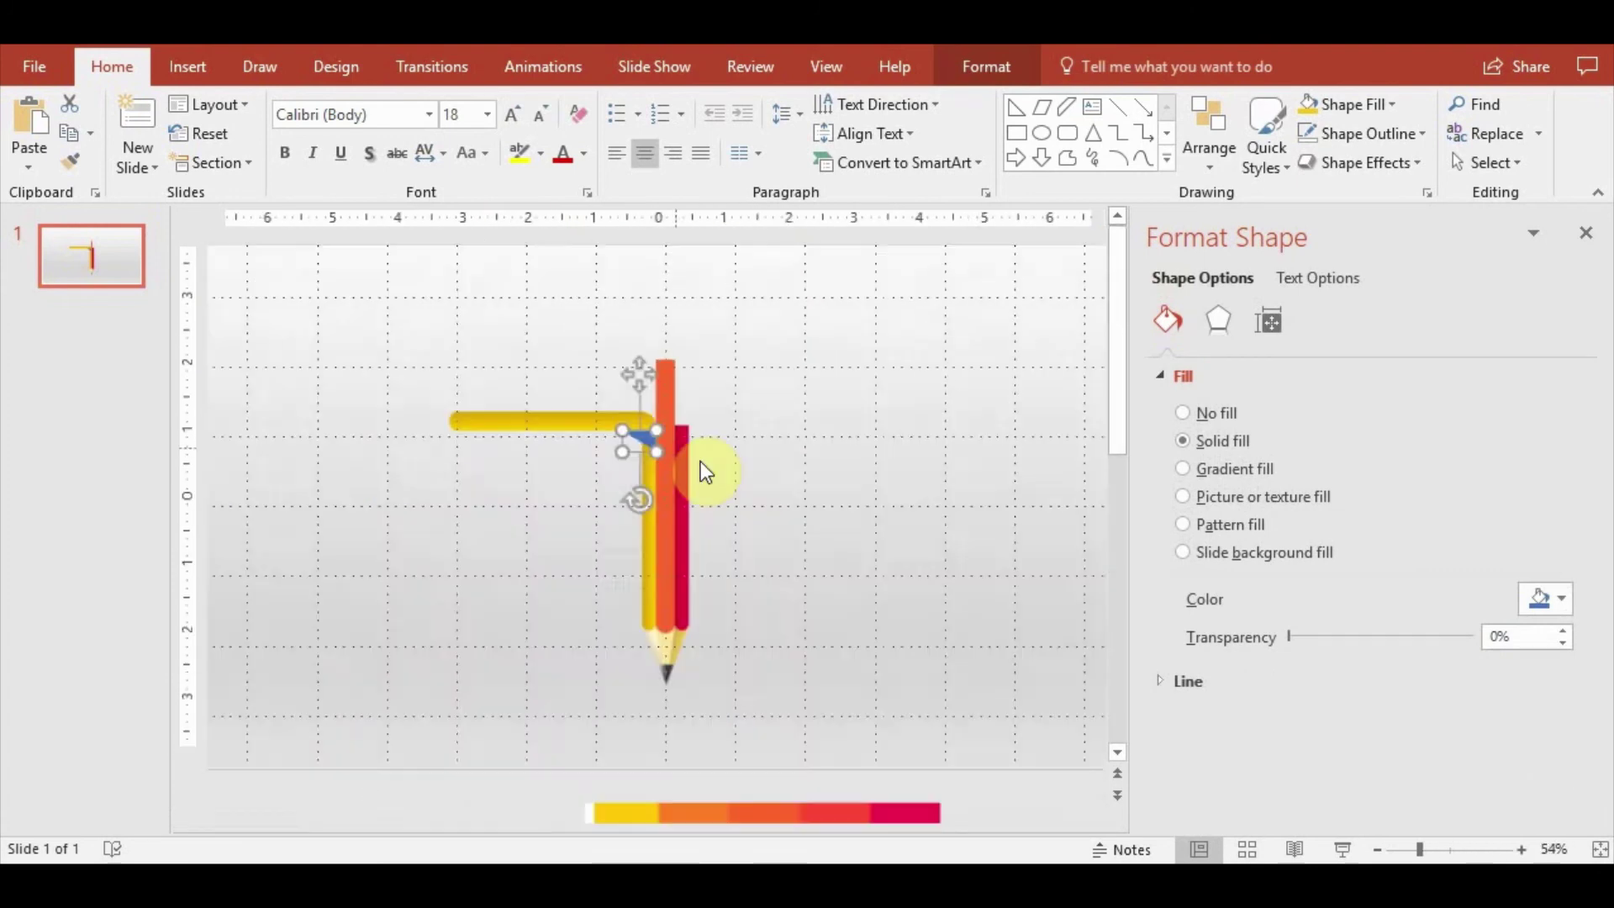
scroll(710, 469, "down", 2, "ctrl")
scroll(698, 476, "up", 10, "ctrl")
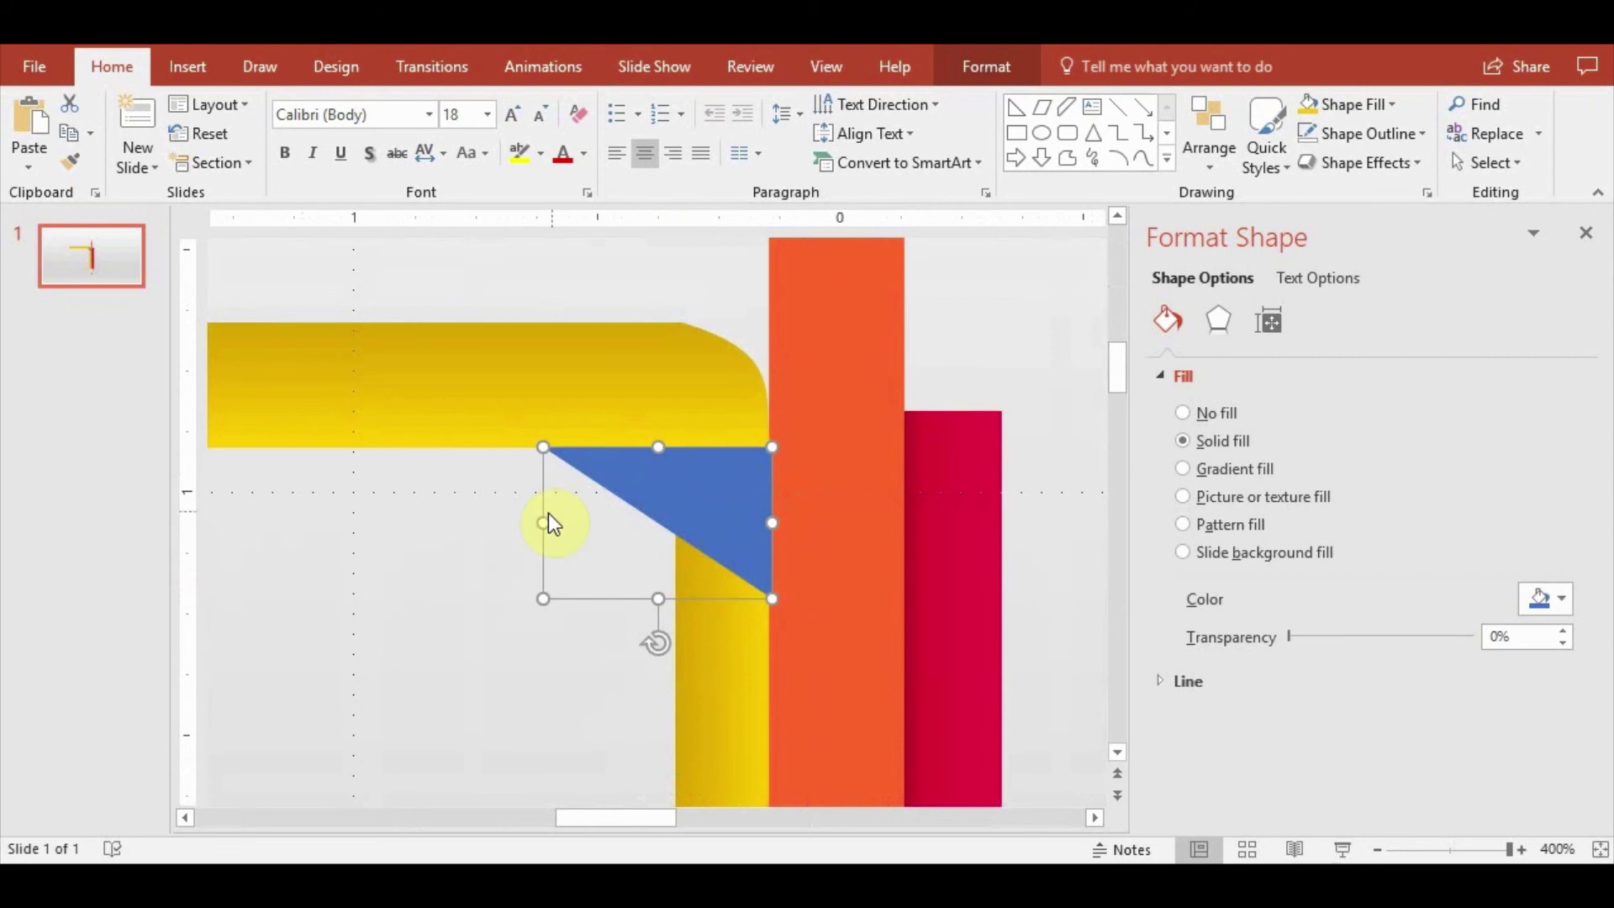
left_click_drag(542, 522, 598, 522)
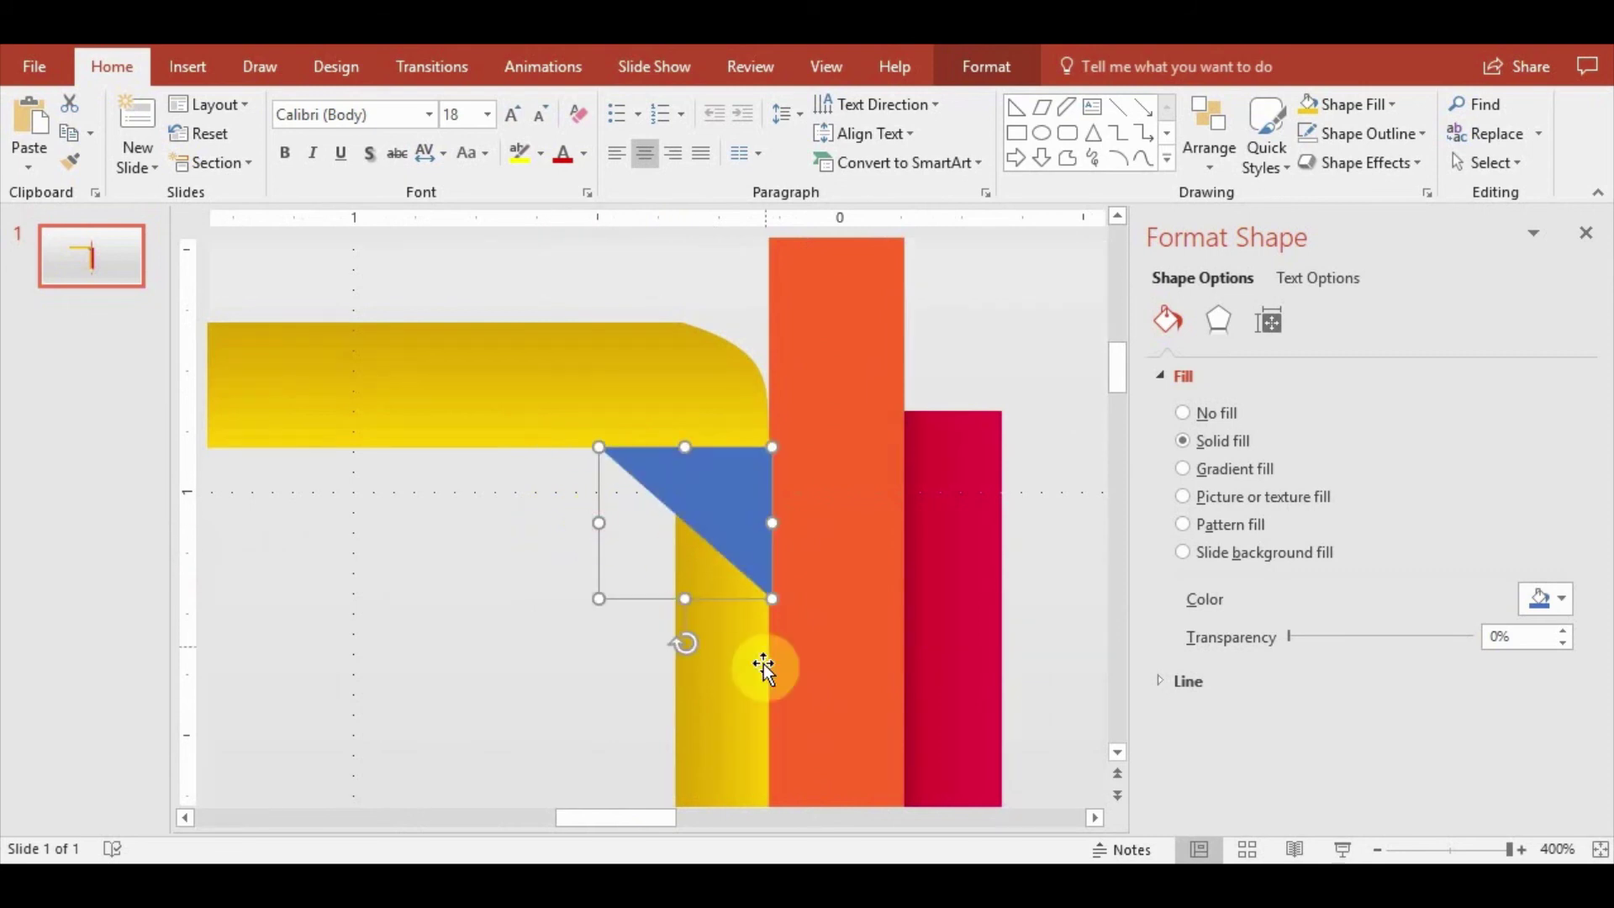
Union the blue triangle with the yellow vertical pencil strip into one shape
left_click(704, 672)
left_click(670, 496, "shift")
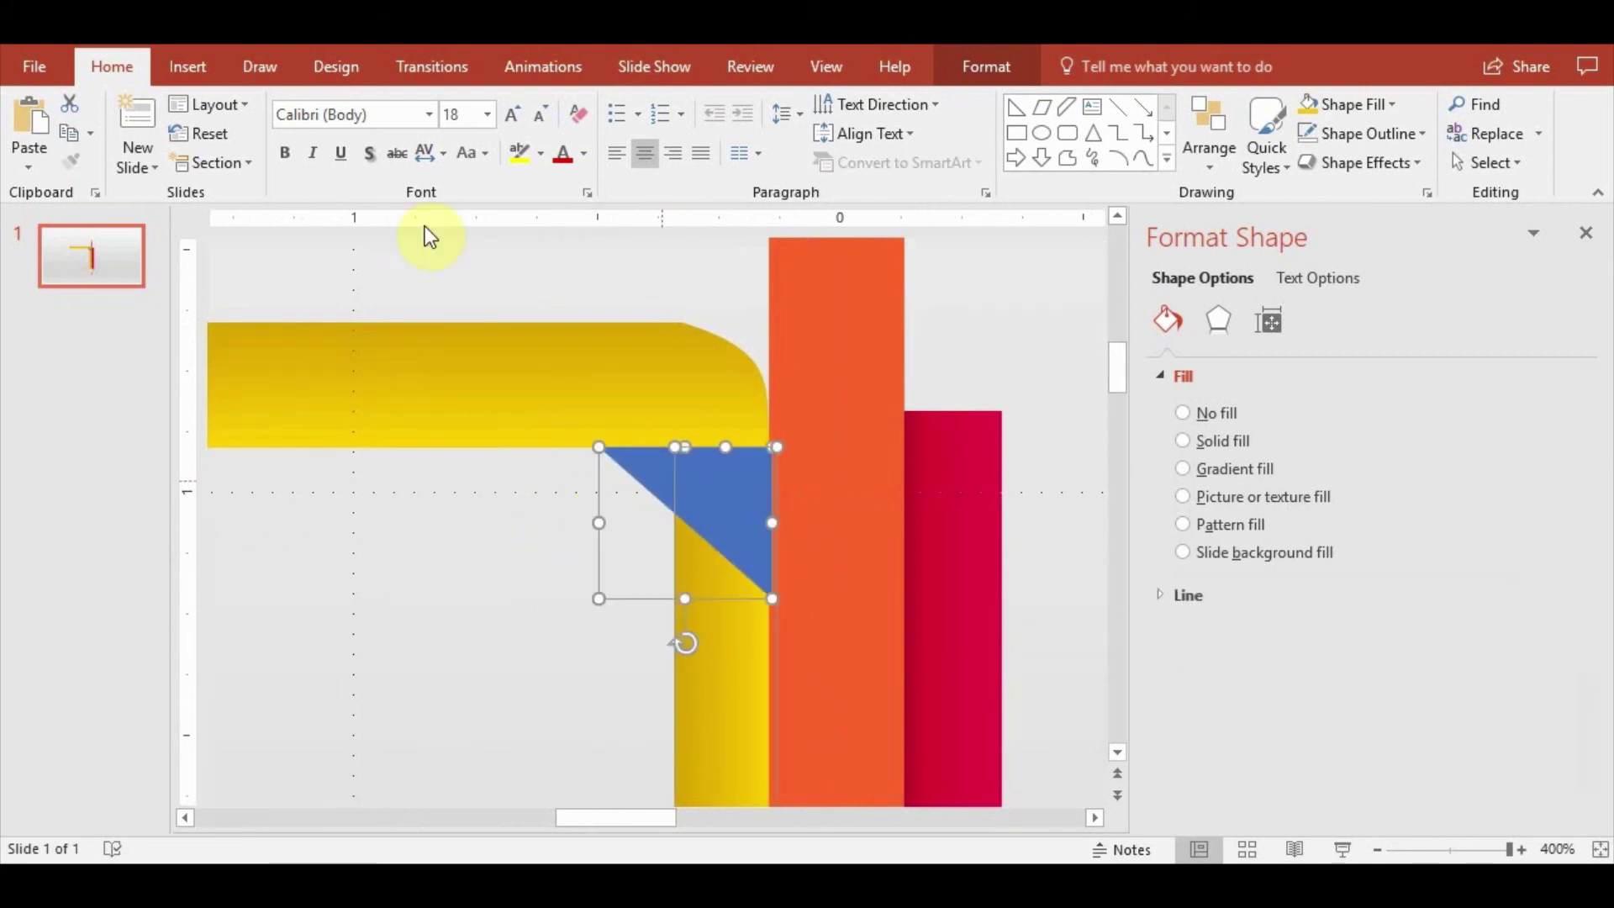
left_click(985, 67)
left_click(256, 162)
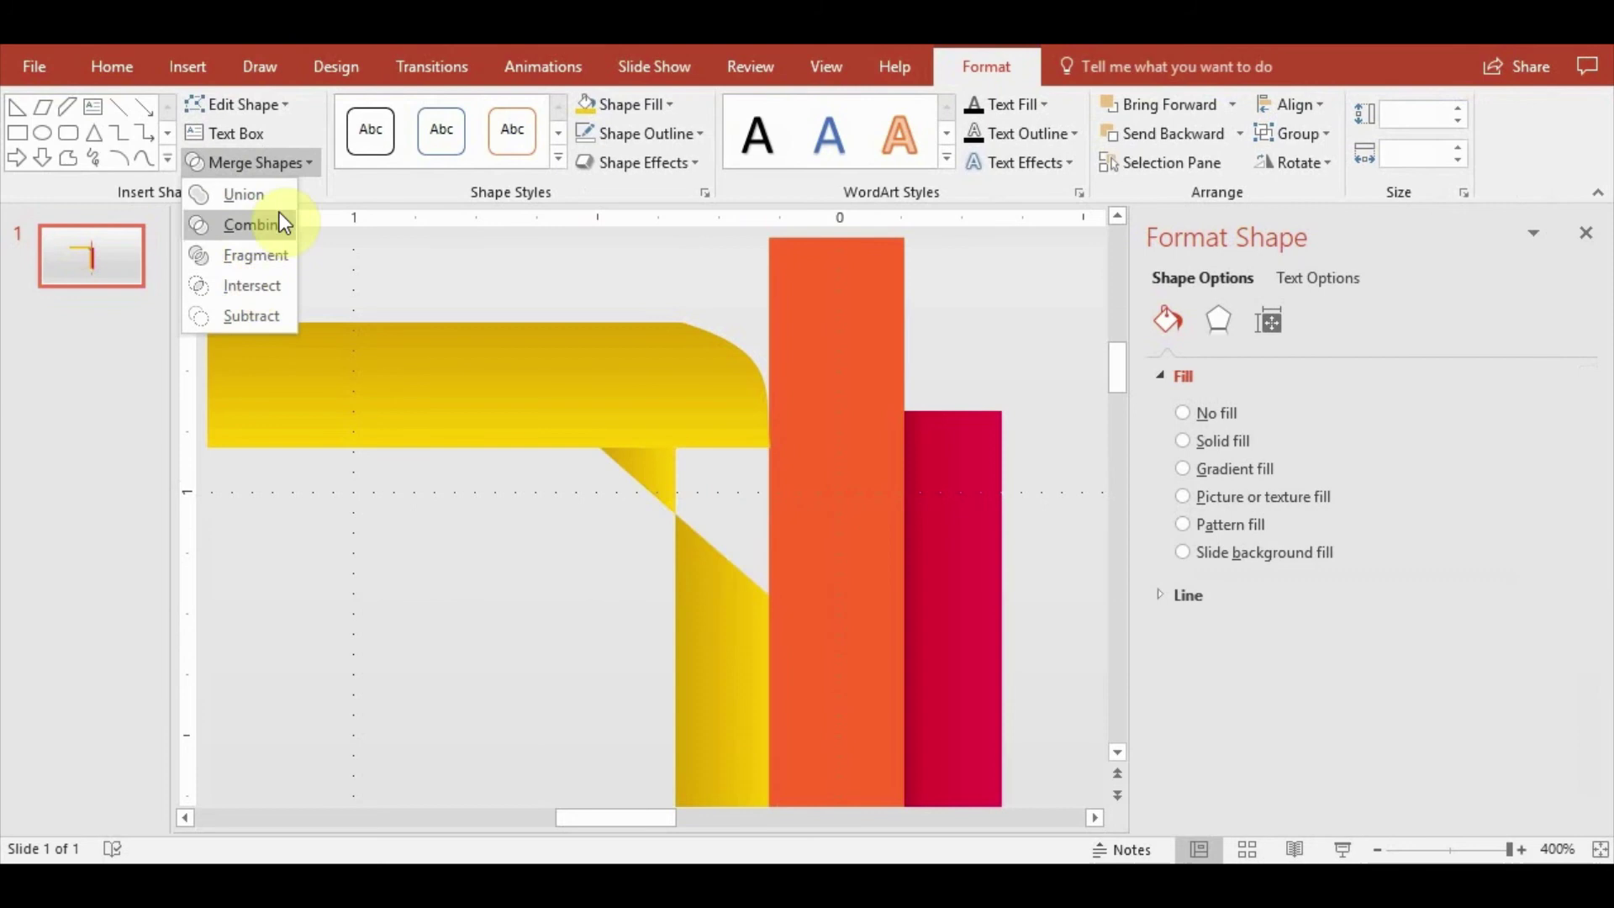
left_click(277, 199)
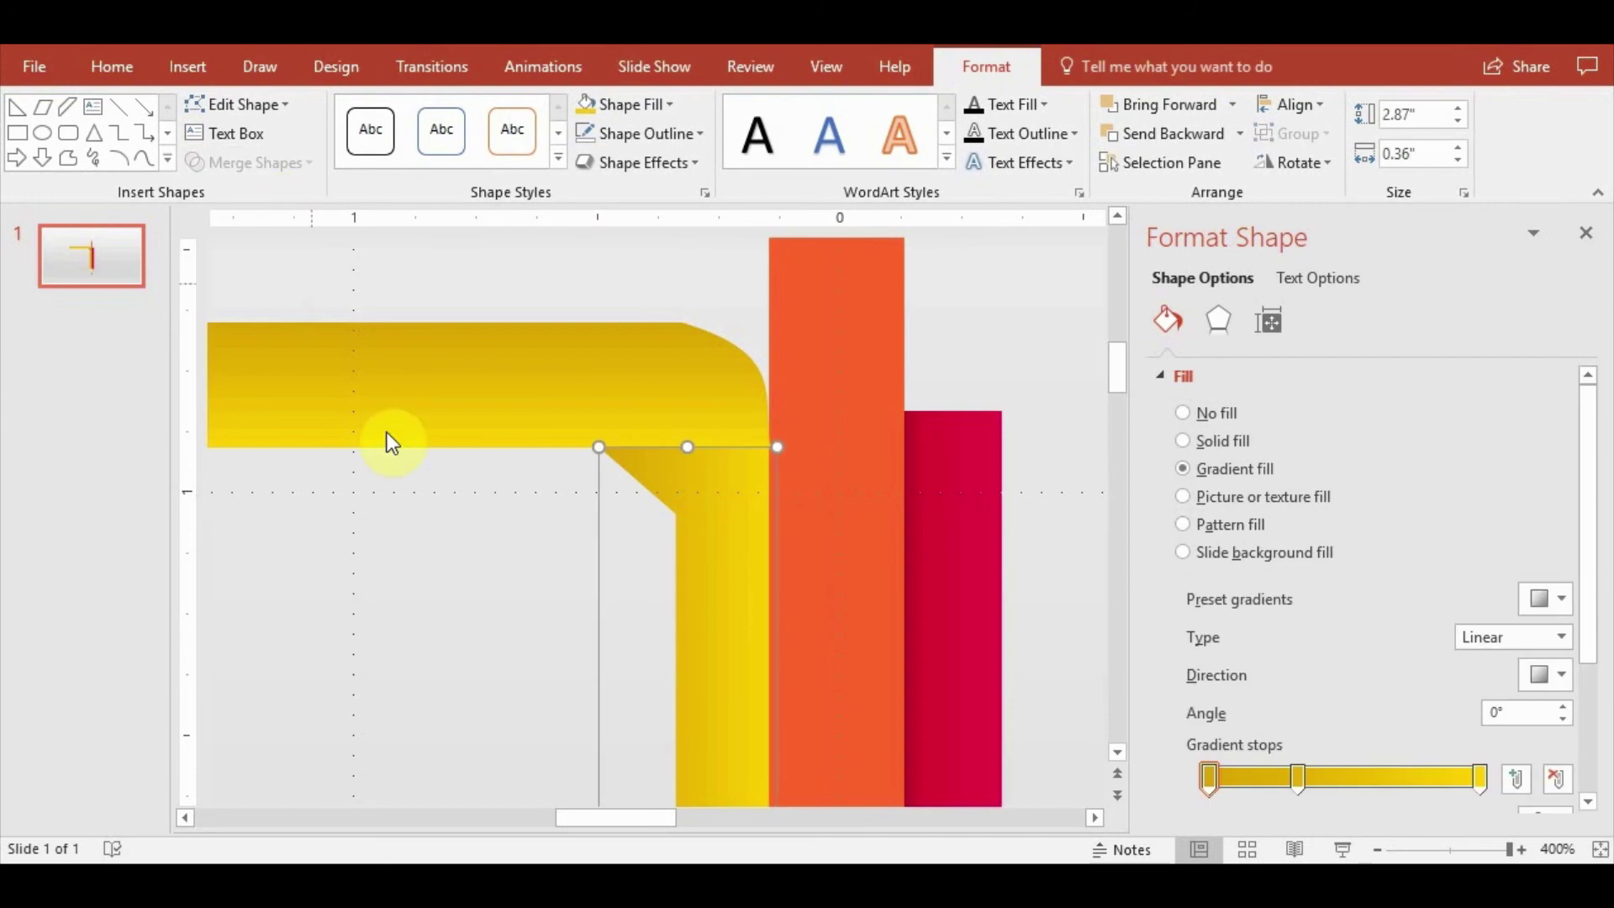
Edit the merged shape's points, moving the bevel's lower point up and curving its edge
left_click(289, 106)
left_click(277, 168)
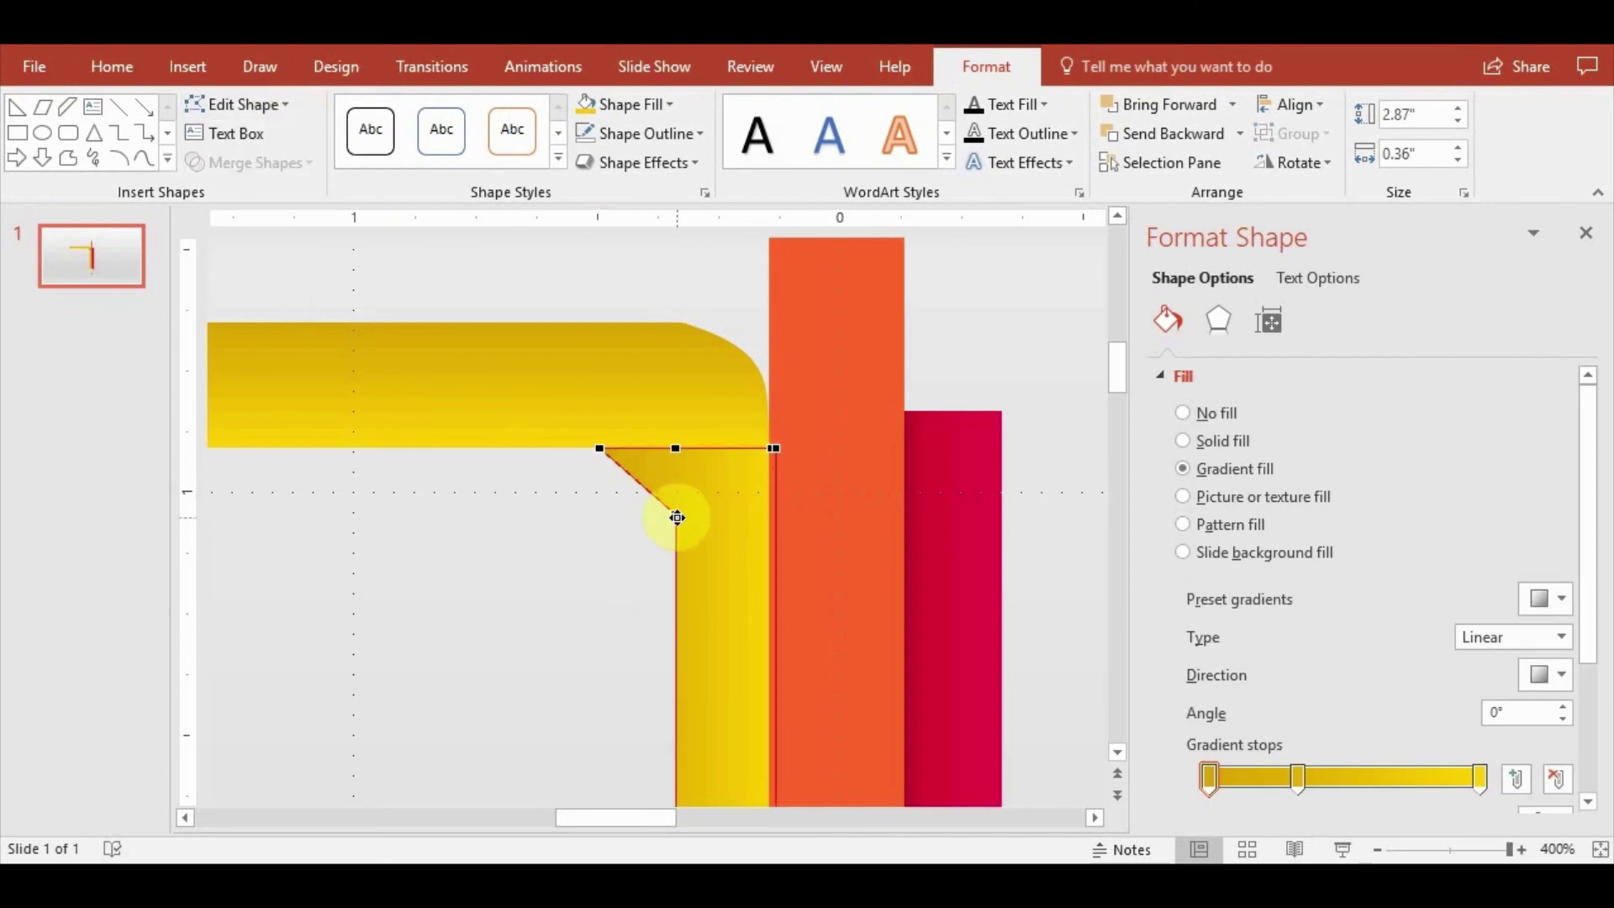
left_click_drag(677, 517, 679, 513)
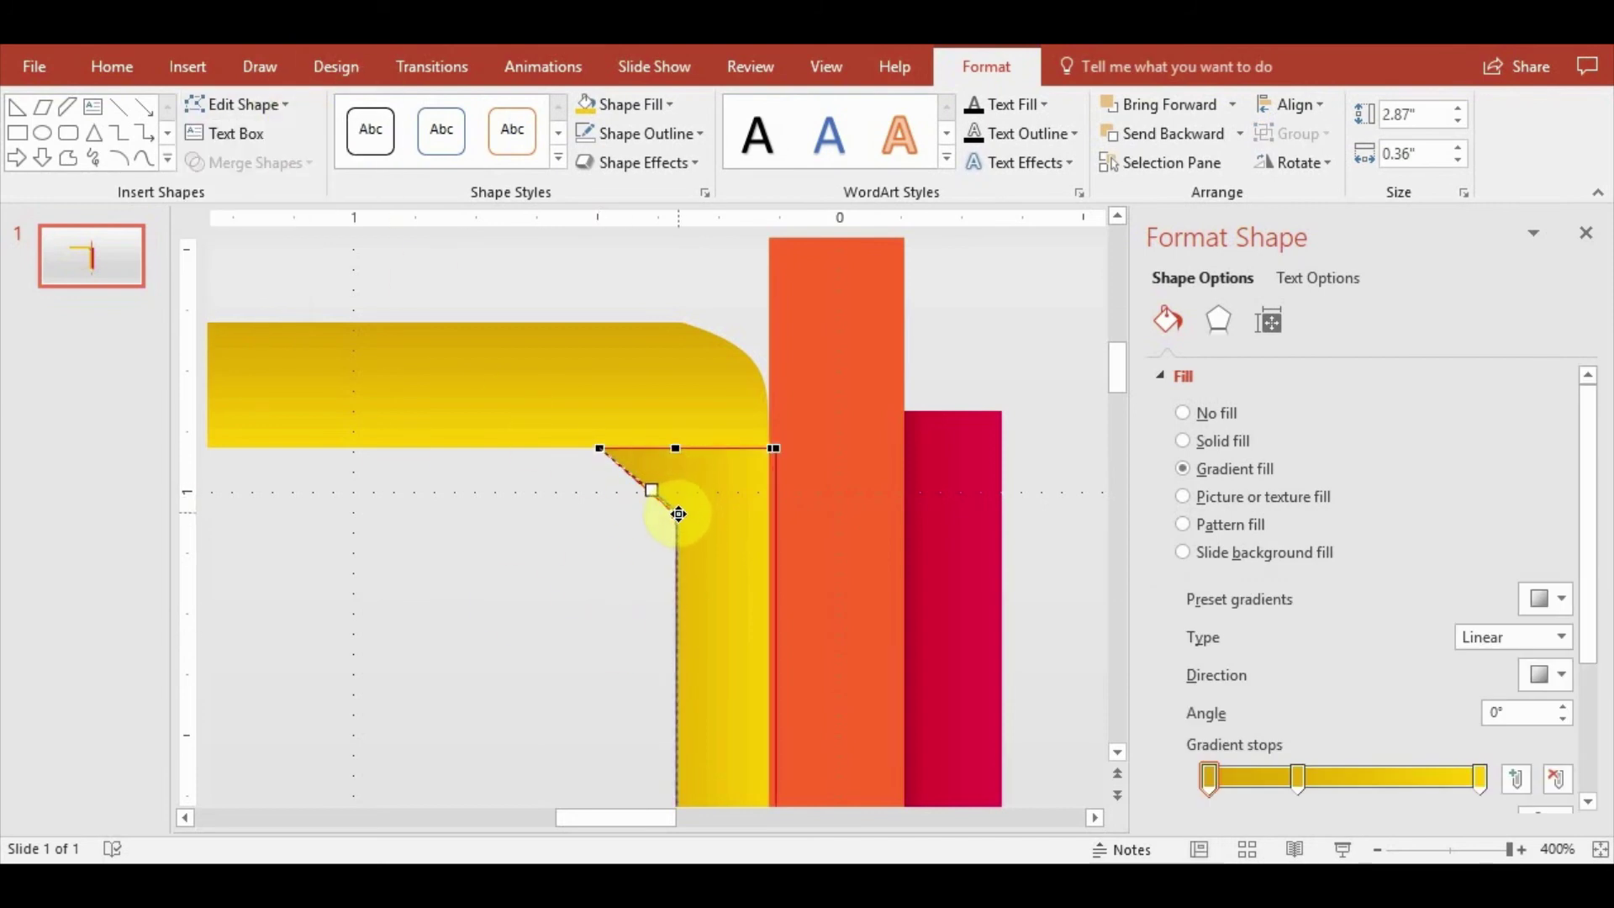
left_click_drag(678, 513, 666, 473)
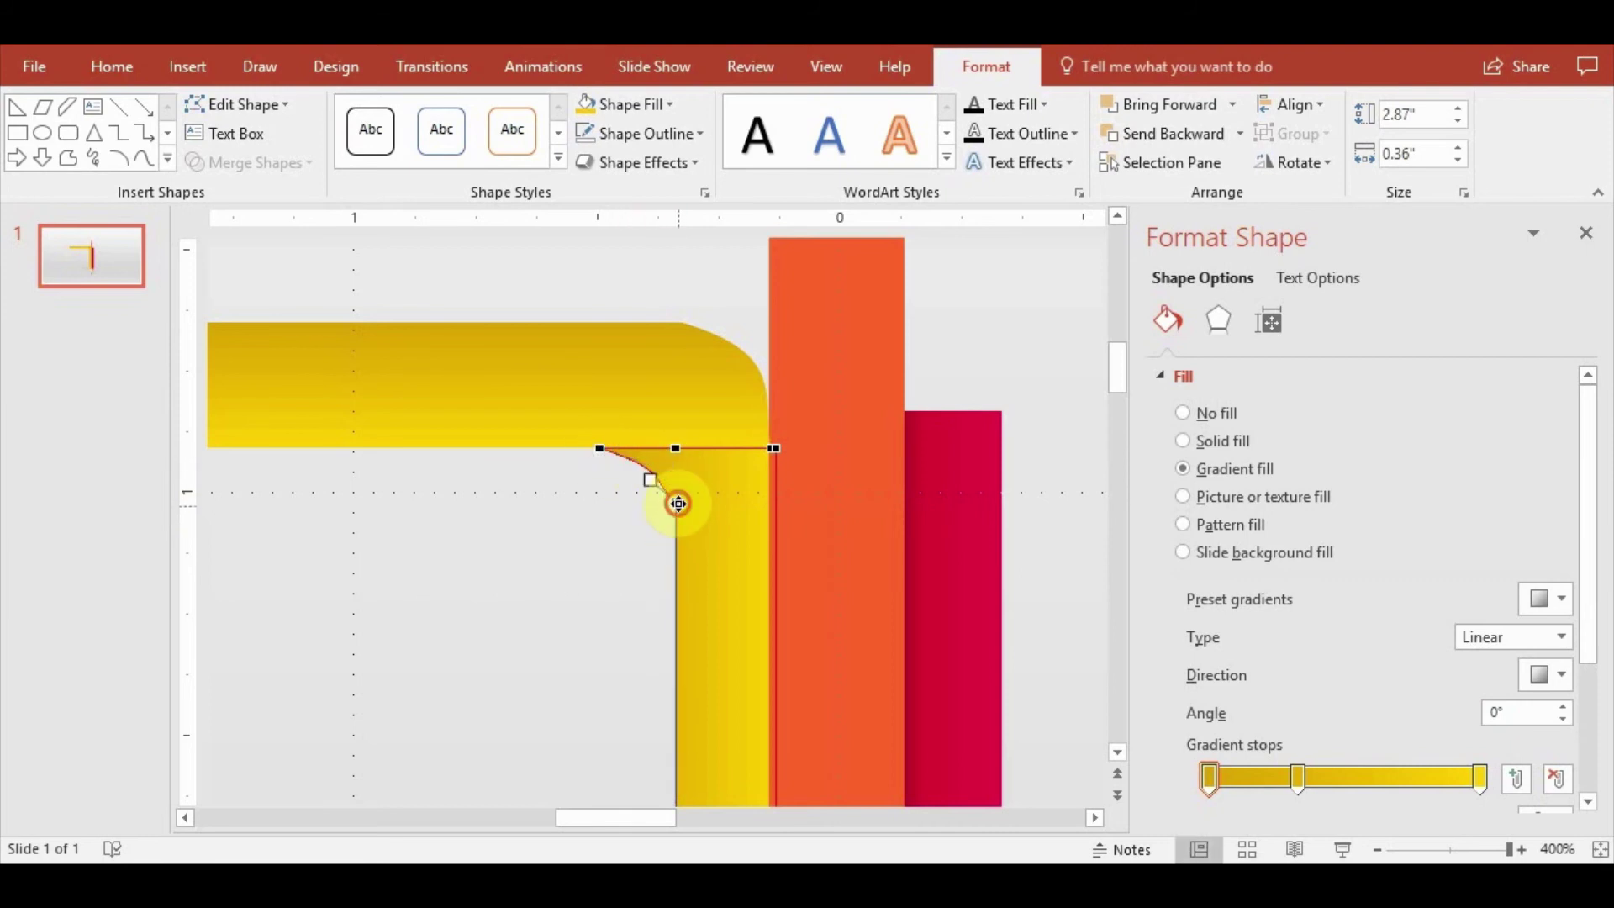
left_click_drag(669, 473, 664, 474)
Paste a copy of the curved yellow bend and move it left of the original
left_click(598, 527)
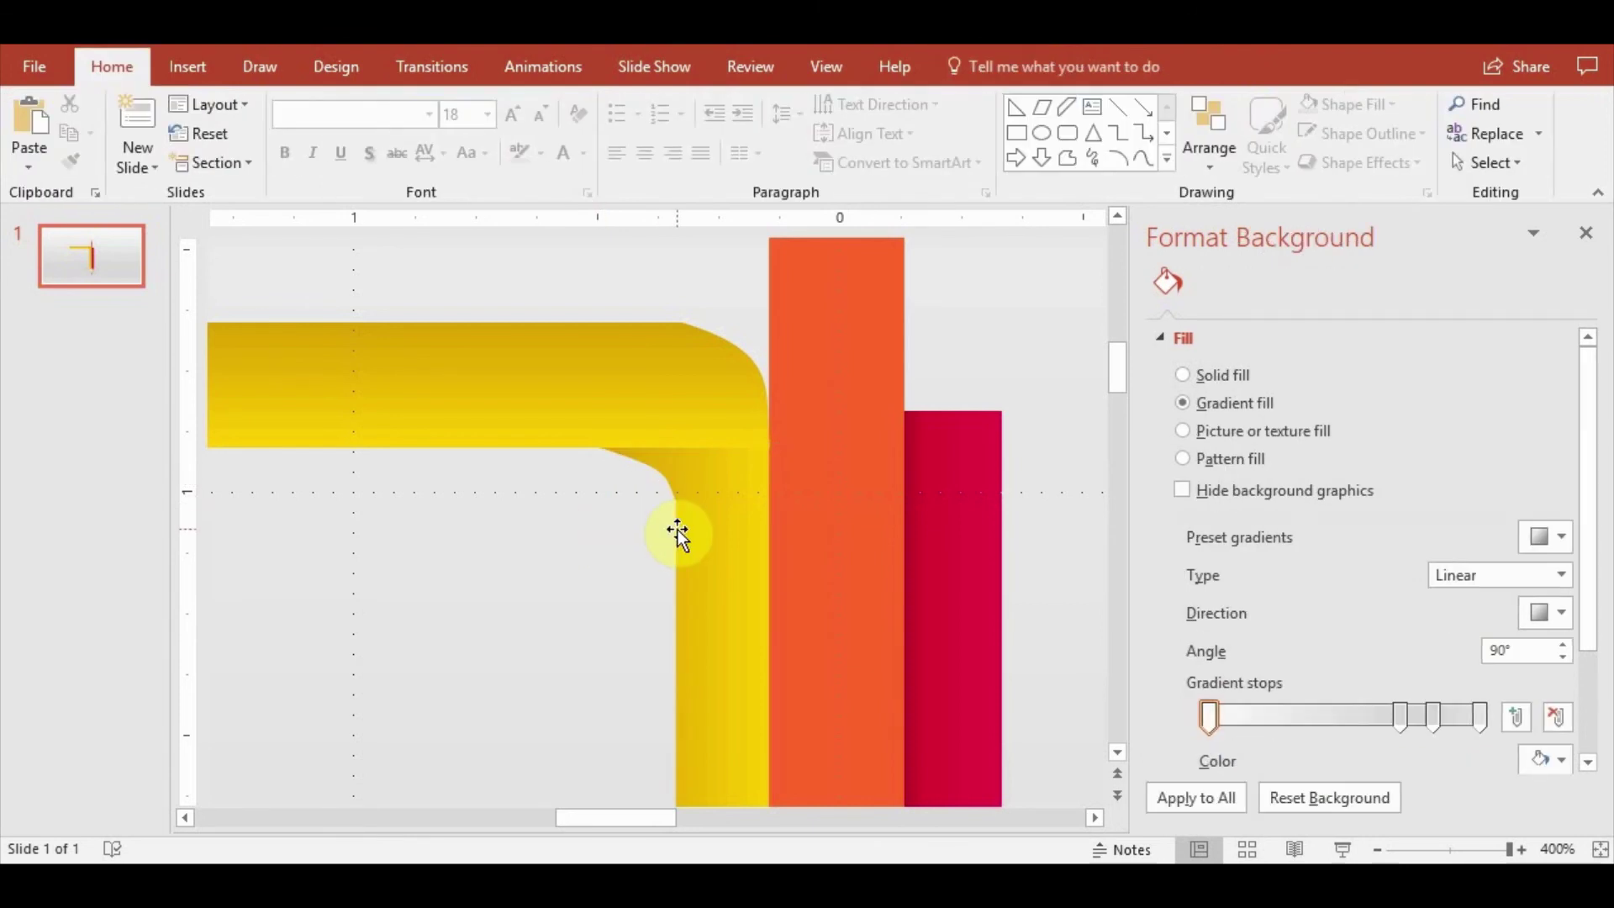
scroll(677, 529, "down", 3, "ctrl")
scroll(853, 533, "down", 3, "ctrl")
scroll(731, 468, "down", 3, "ctrl")
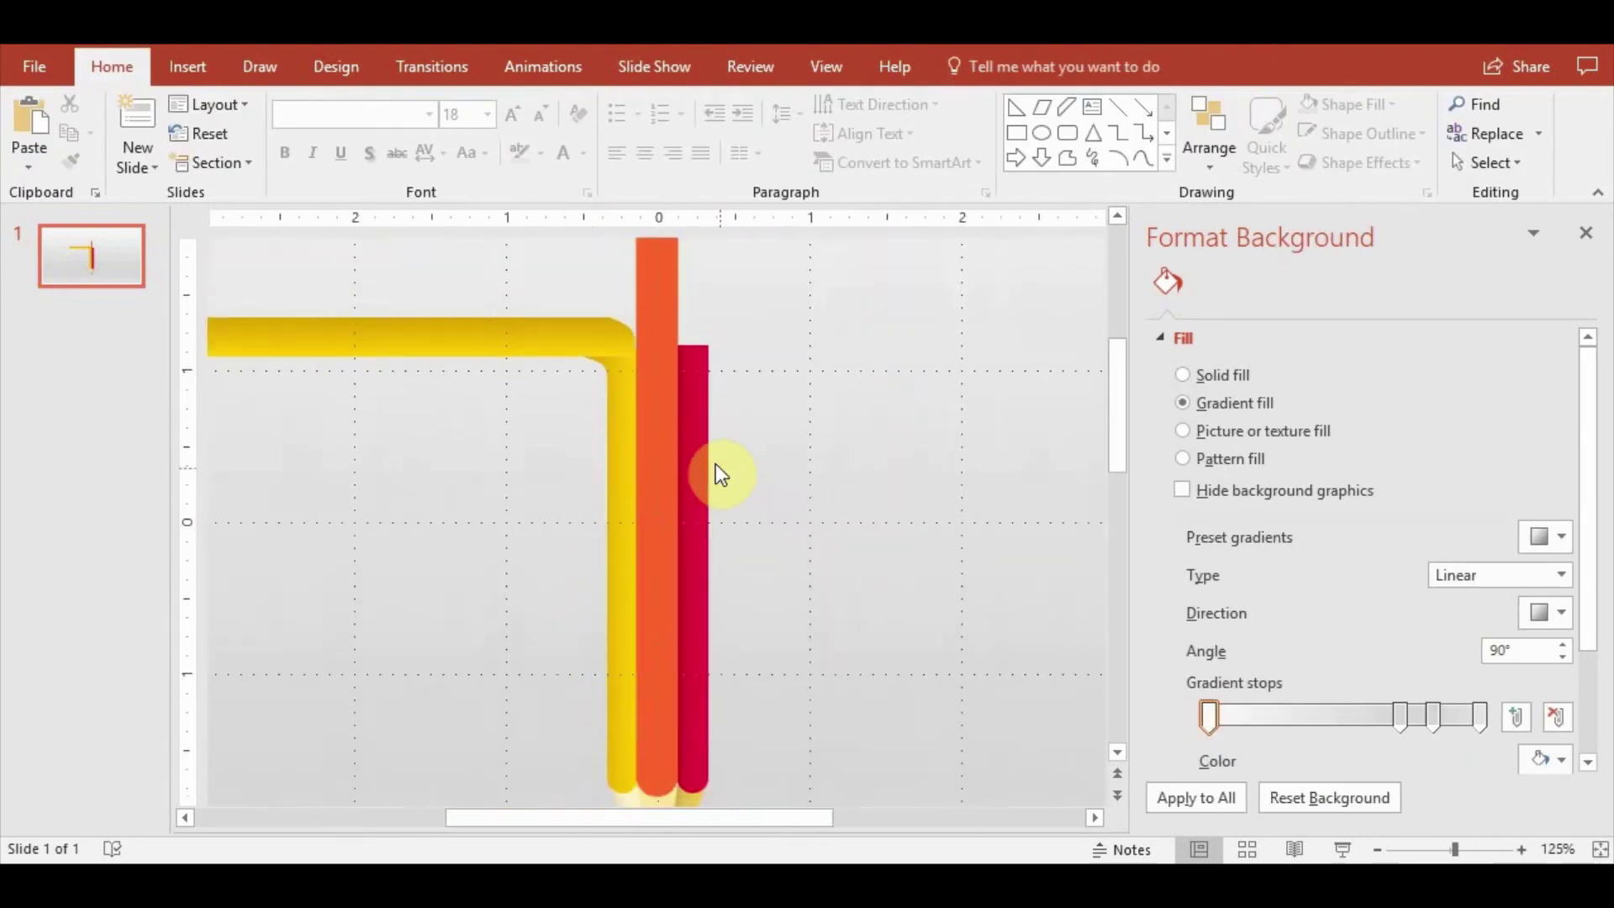
scroll(432, 396, "up", 5, "ctrl")
scroll(576, 457, "up", 5, "ctrl")
left_click(453, 379)
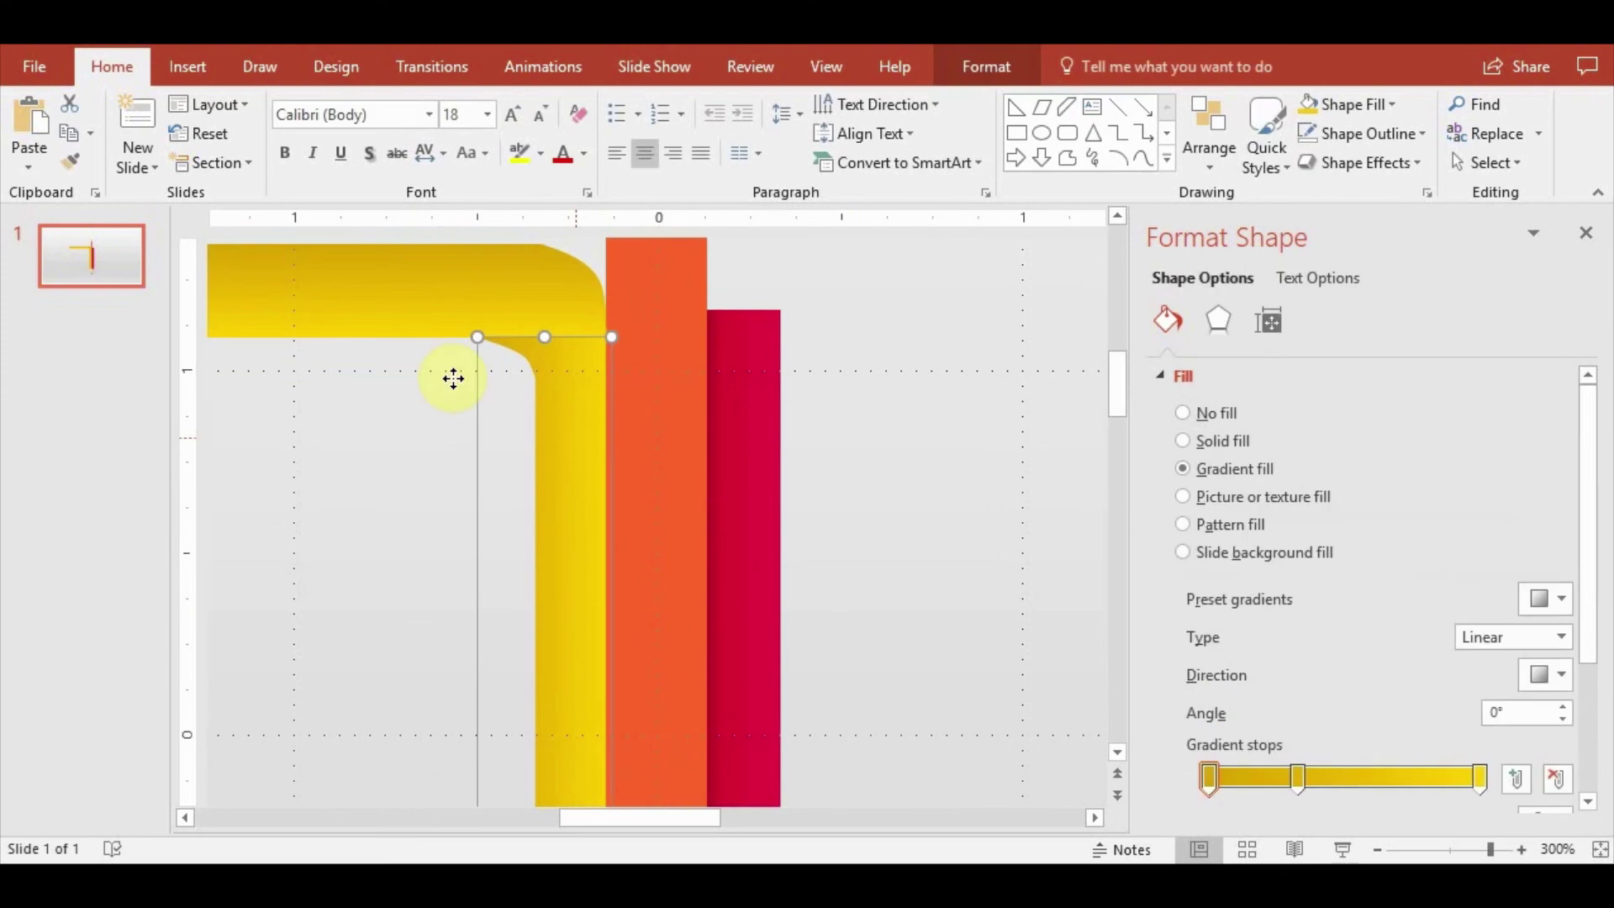
key("ctrl+v")
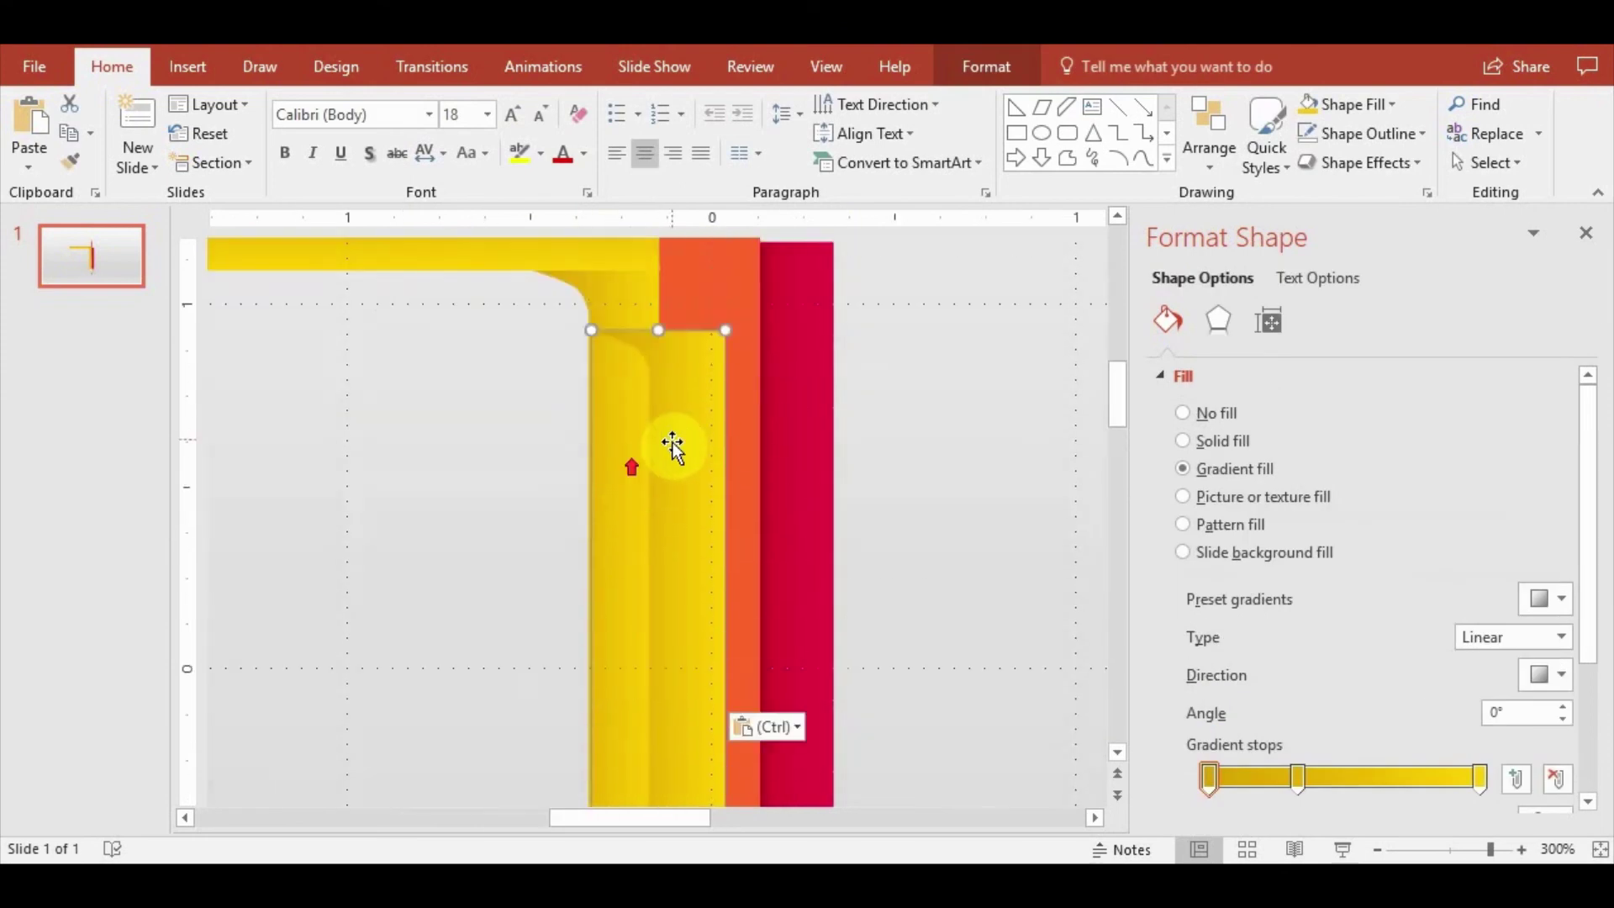
left_click_drag(673, 445, 462, 427)
left_click(311, 461)
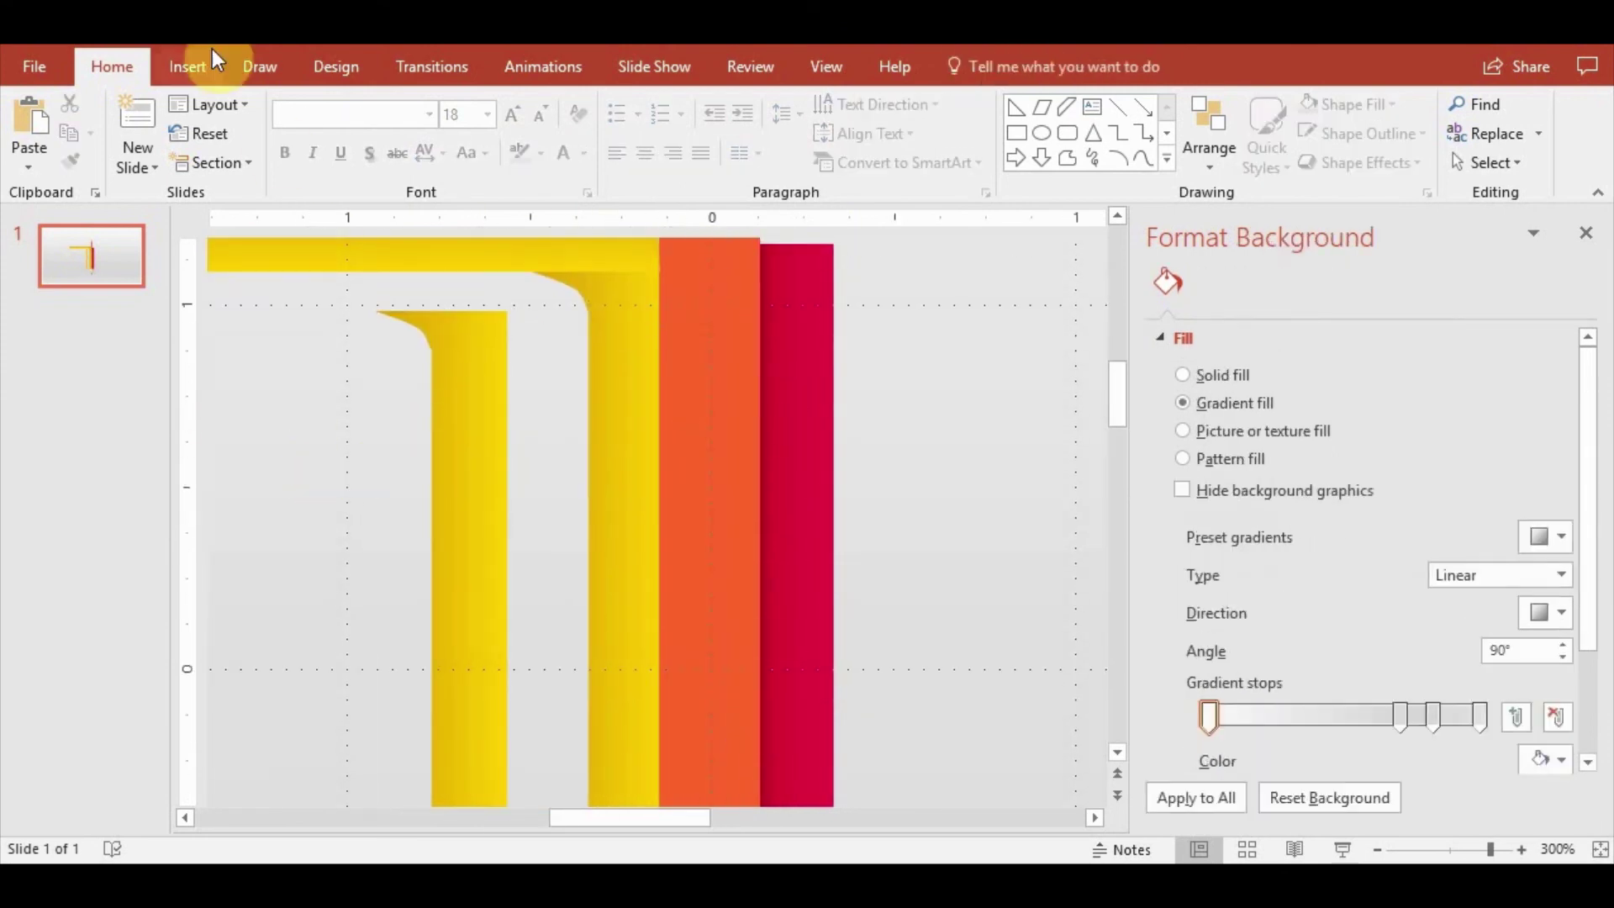
left_click(188, 66)
left_click(370, 139)
Draw a rectangle over the copied bend and subtract it, leaving a small corner piece
left_click(523, 226)
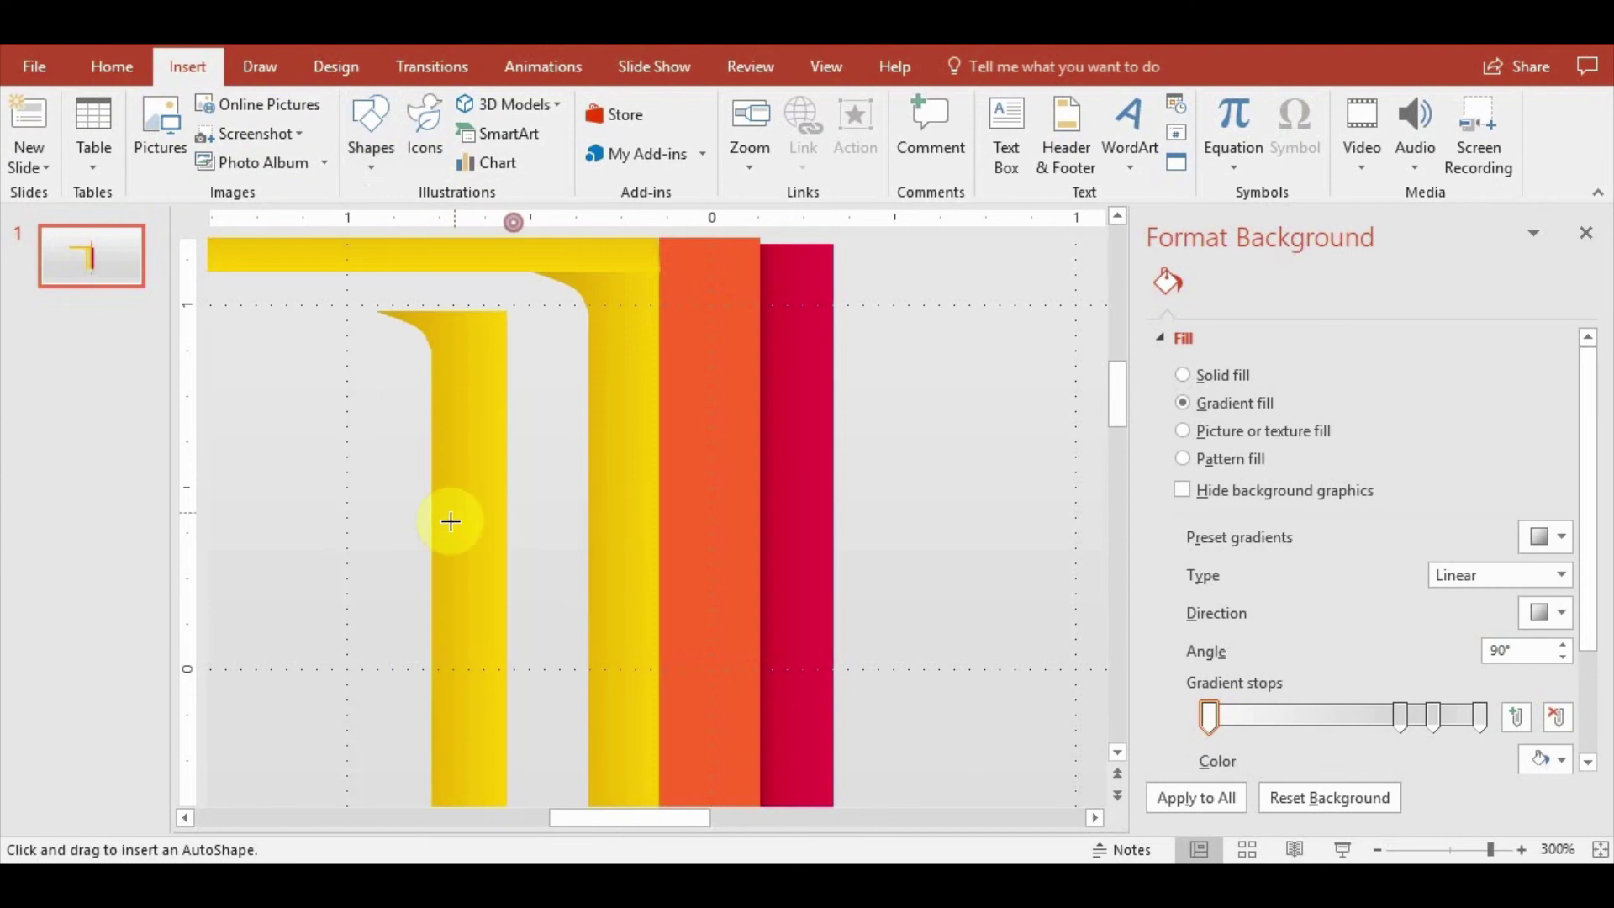
scroll(389, 537, "down", 5, "ctrl")
scroll(513, 454, "down", 1)
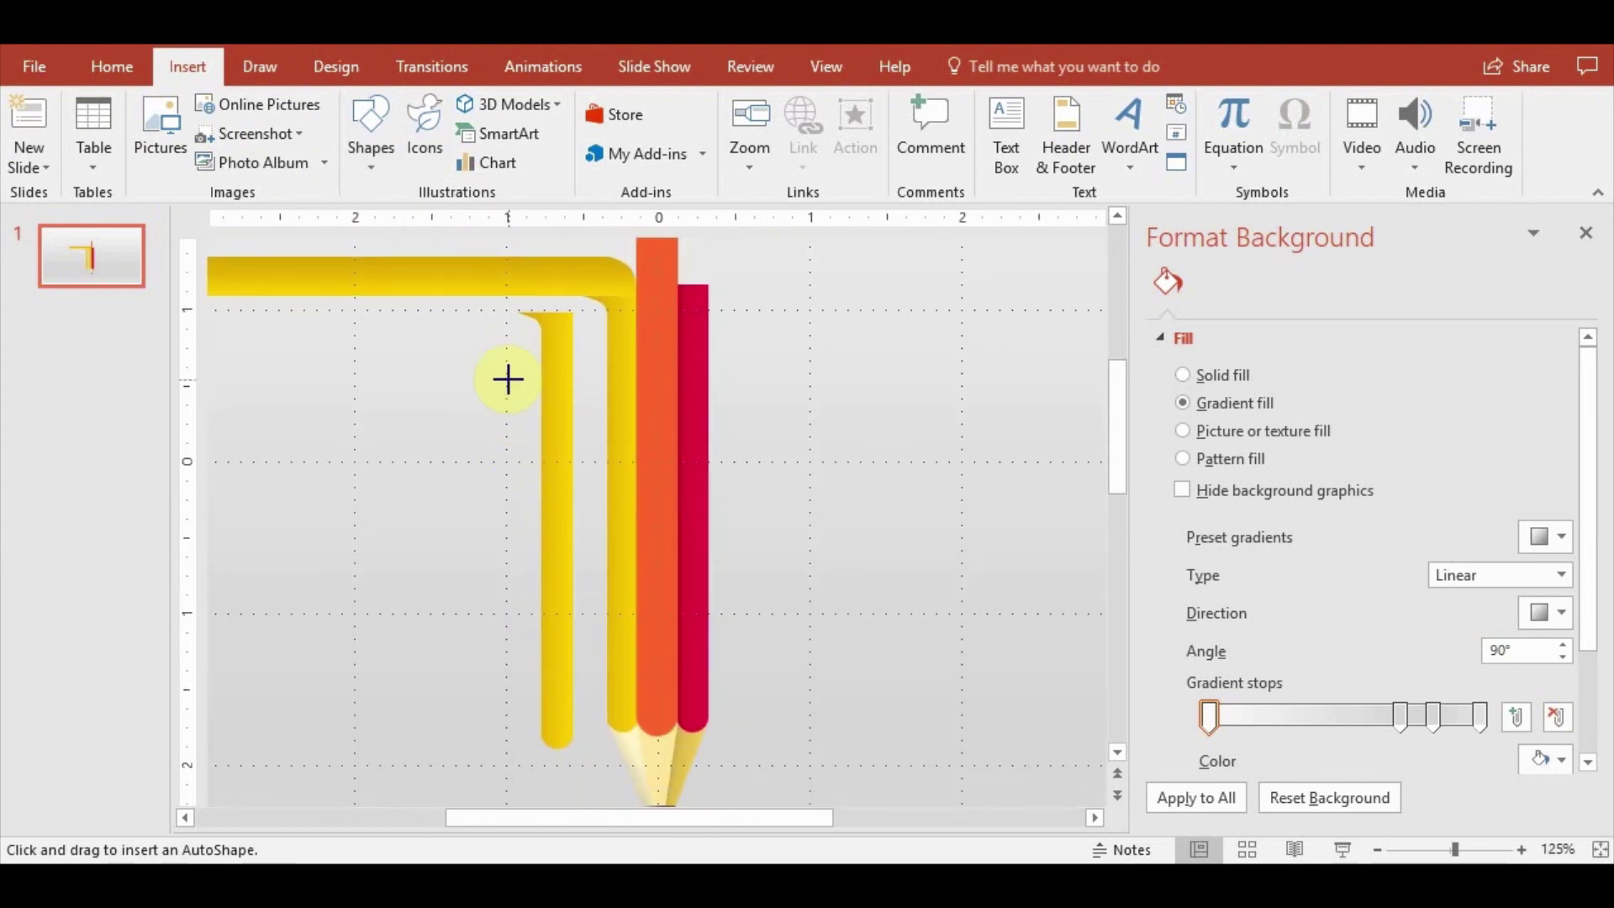
mouse_move(508, 379)
left_mouse_down()
mouse_move(667, 526)
mouse_move(576, 345)
left_mouse_up()
key("ctrl+z")
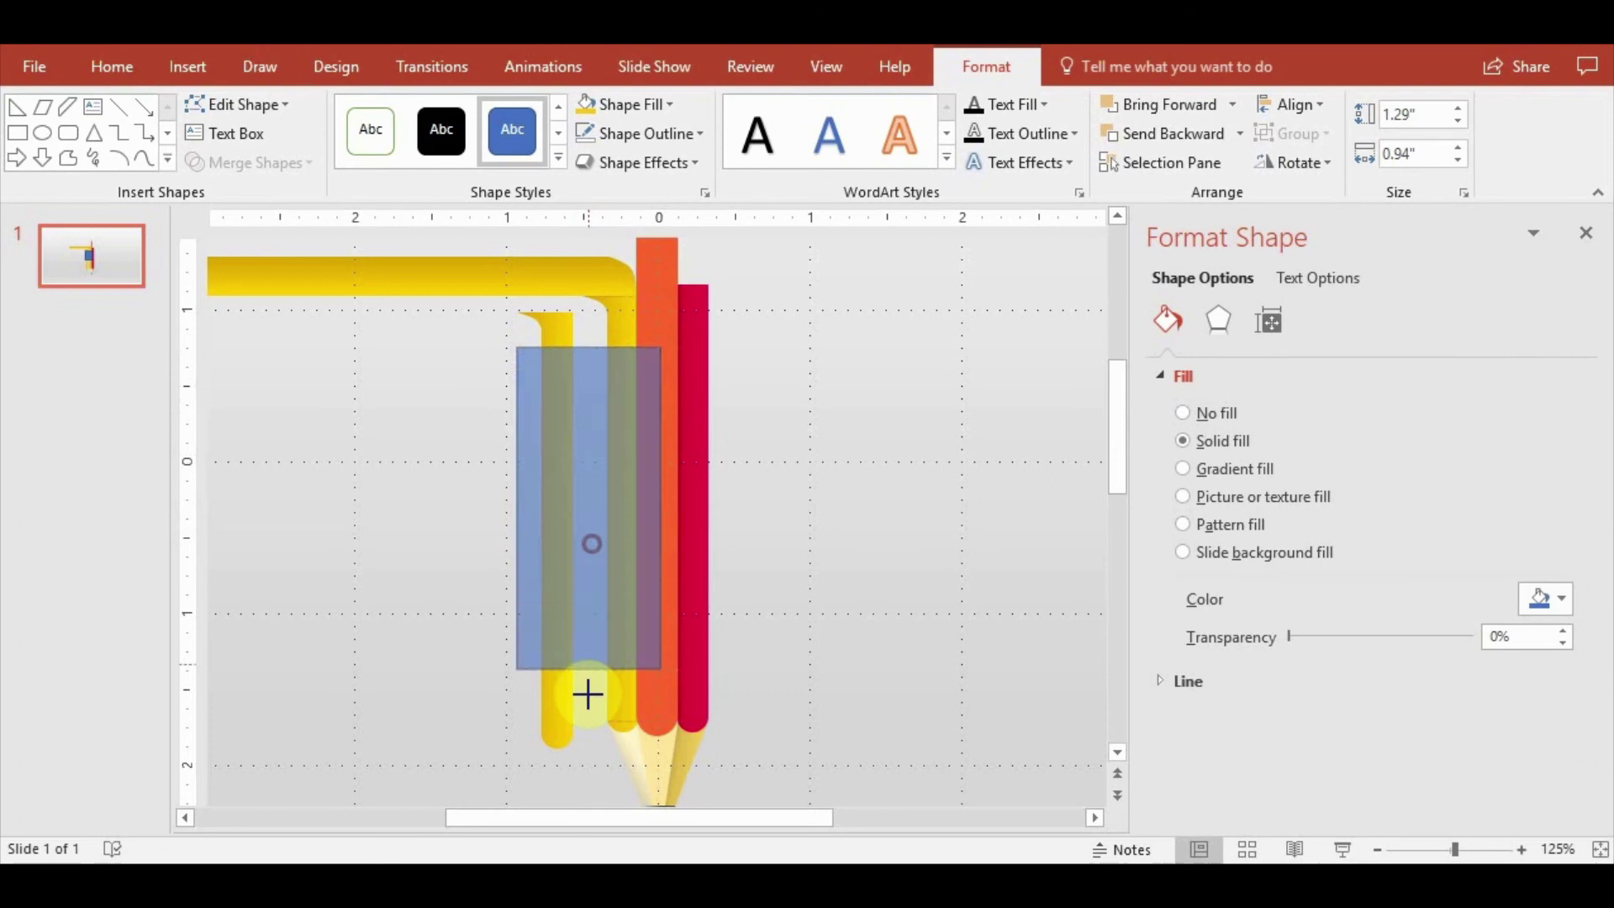
left_click_drag(603, 553, 583, 710)
left_click(563, 300)
left_click(566, 374, "shift")
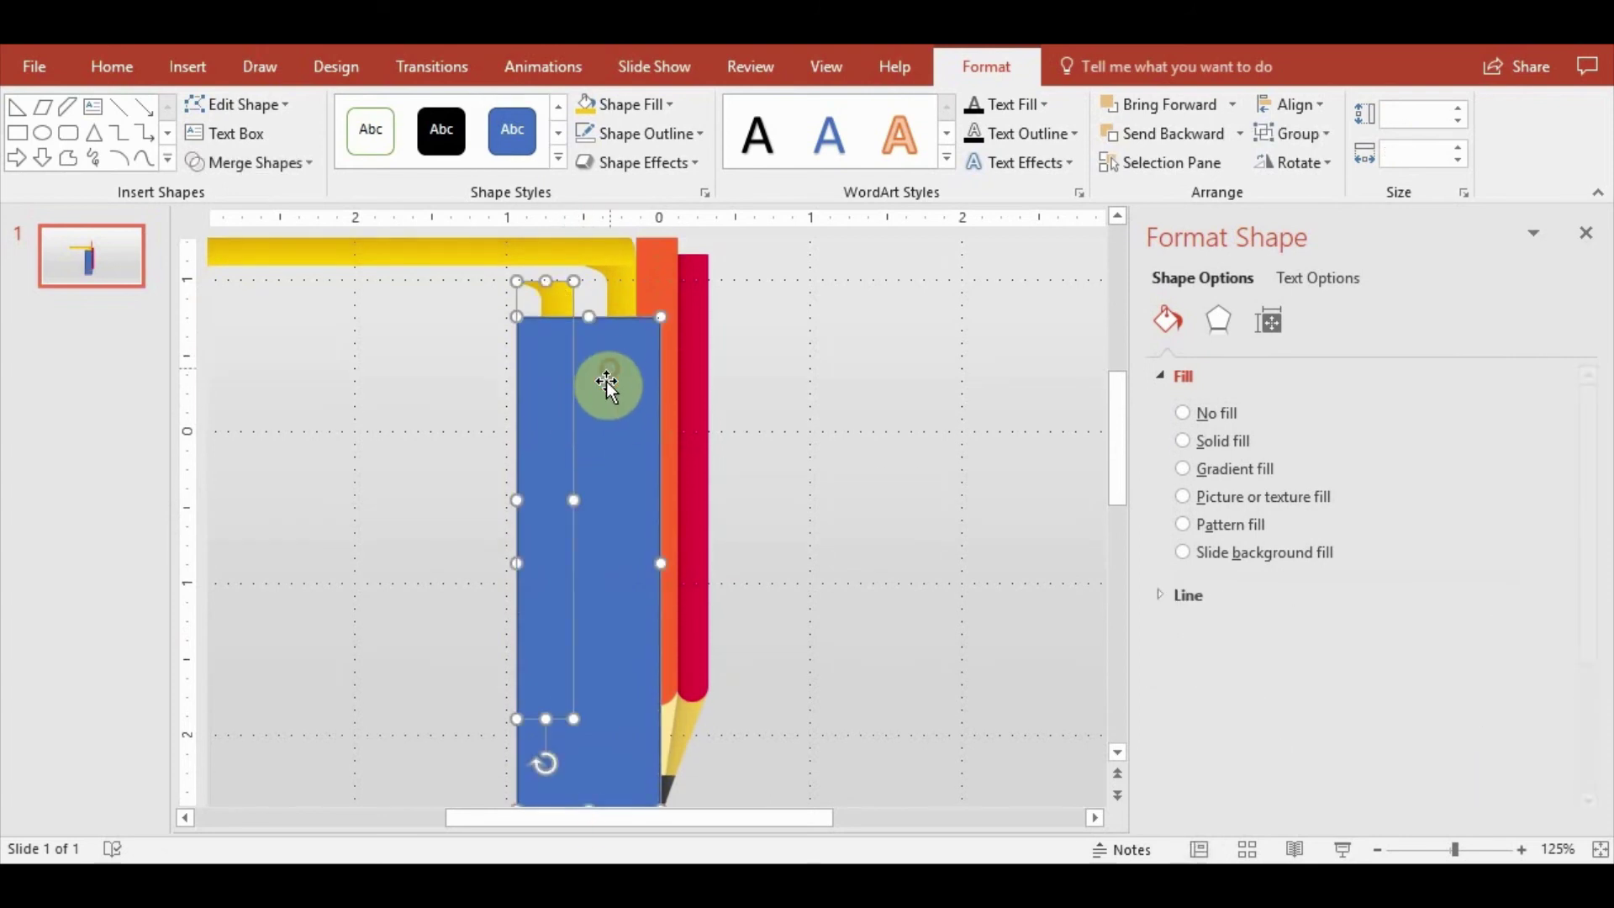
left_click(244, 162)
left_click(251, 317)
Fill the small corner piece with a grey linear gradient
scroll(565, 437, "up", 5)
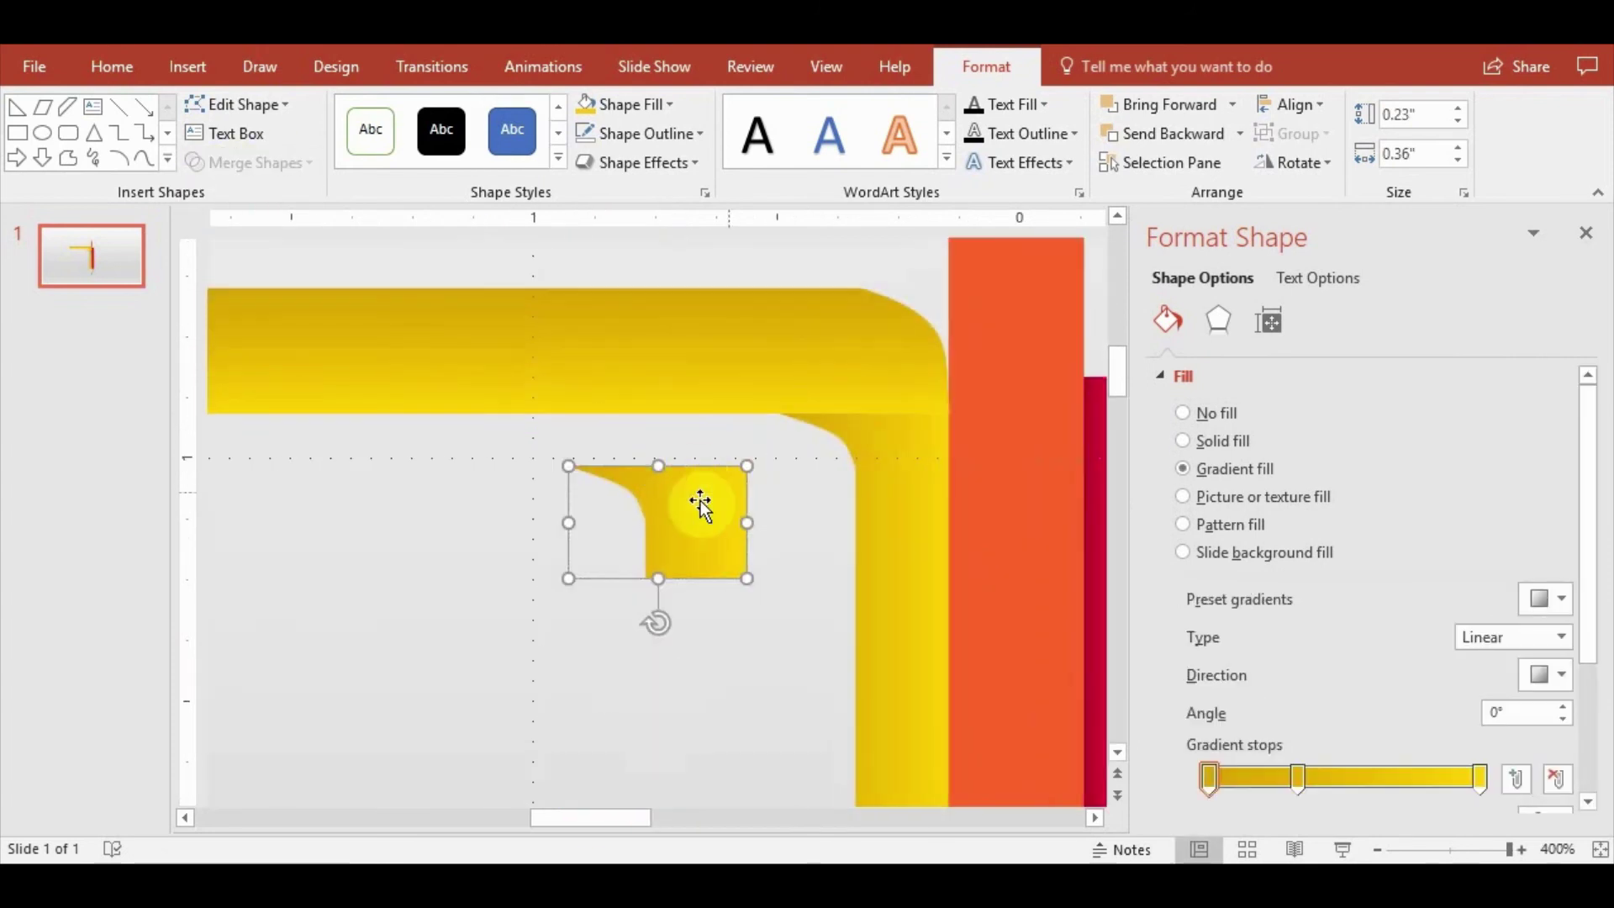
left_click(829, 468)
left_click(642, 545)
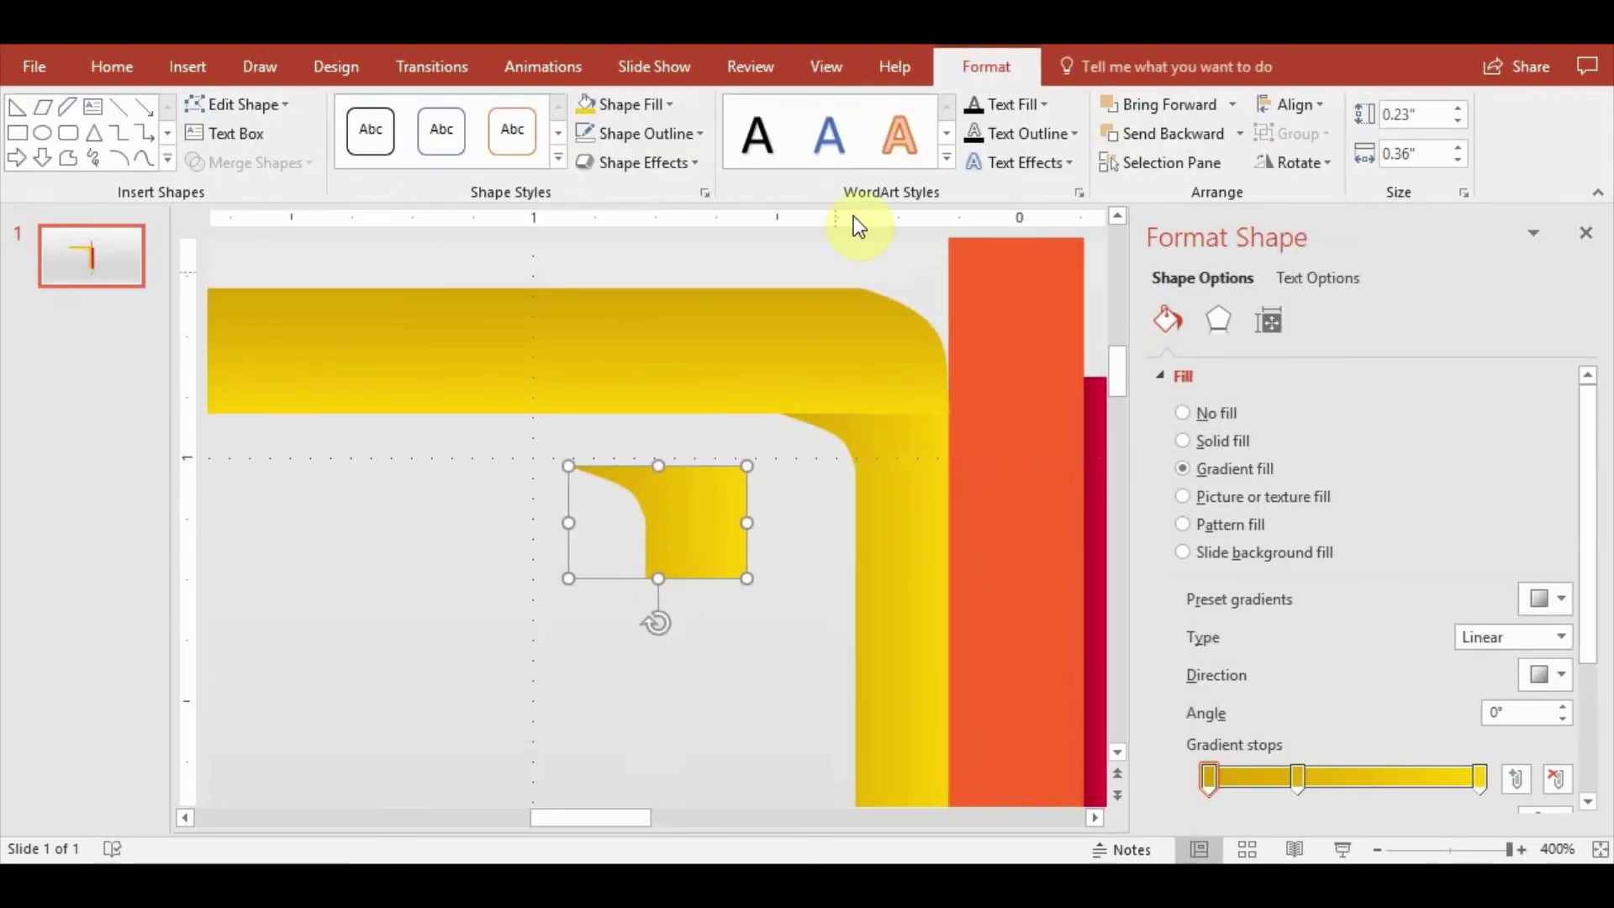
left_click(667, 104)
left_click(609, 159)
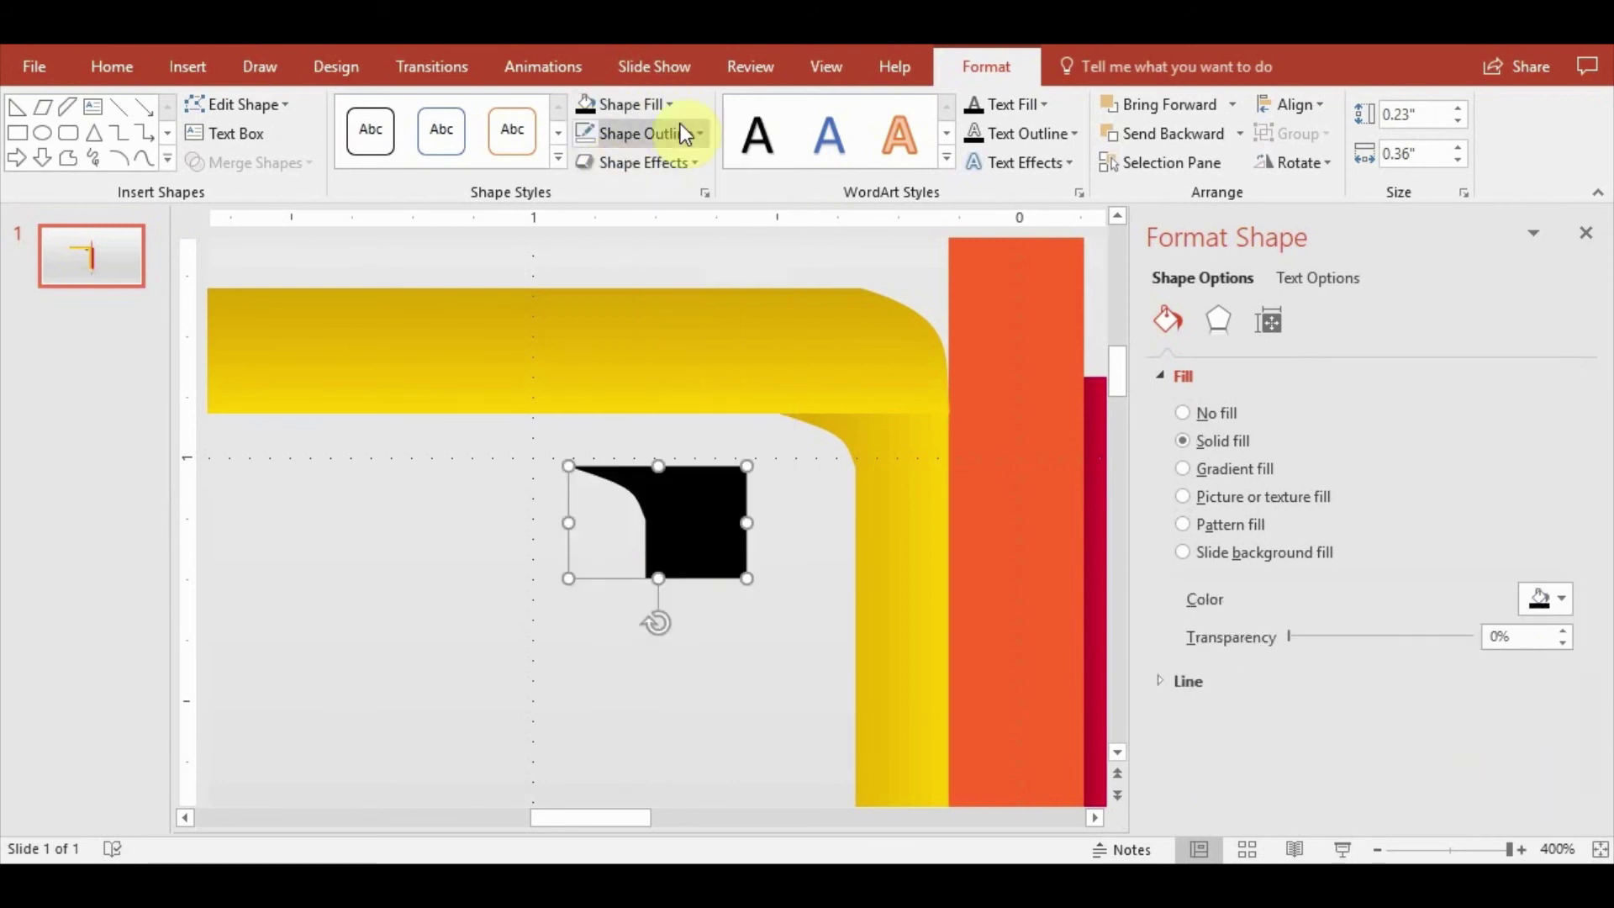
left_click(668, 103)
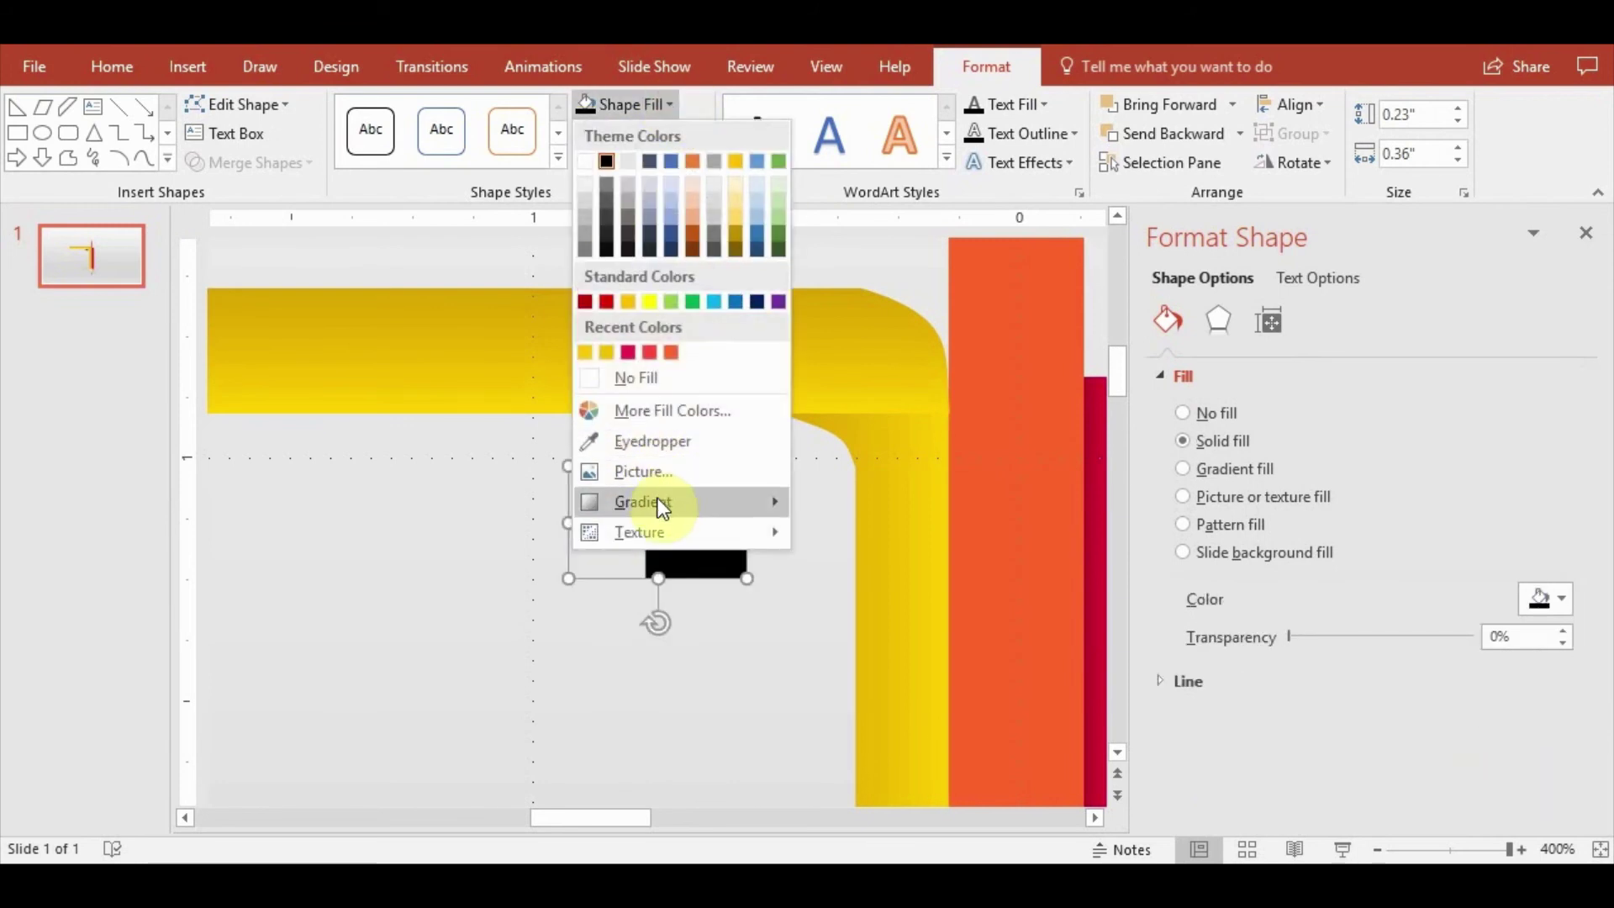
mouse_move(643, 501)
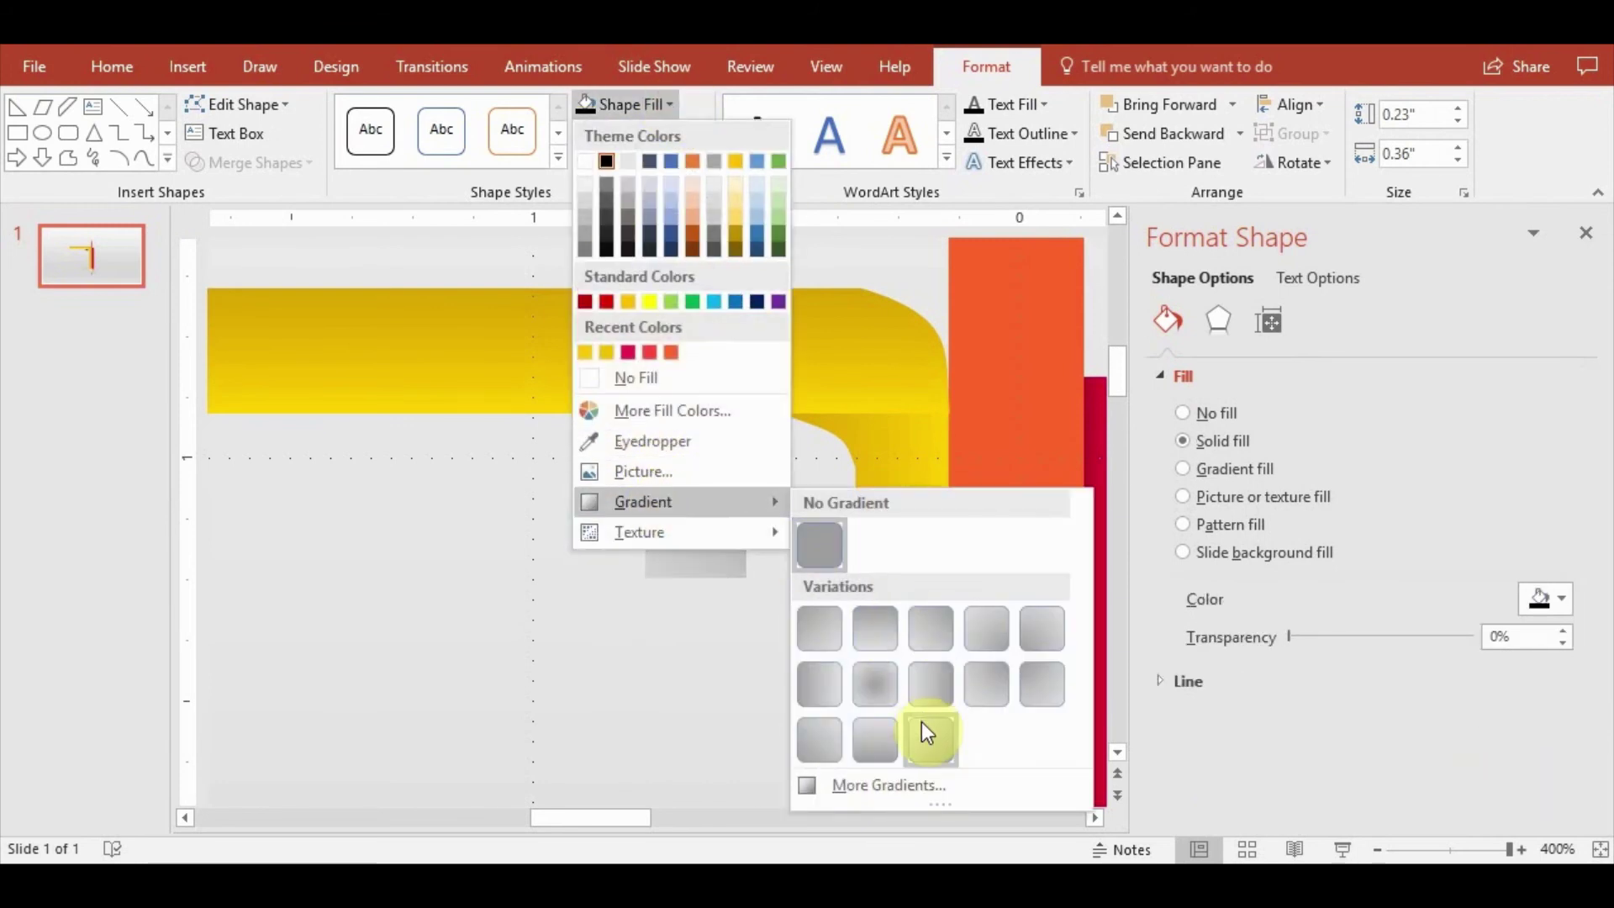
left_click(881, 628)
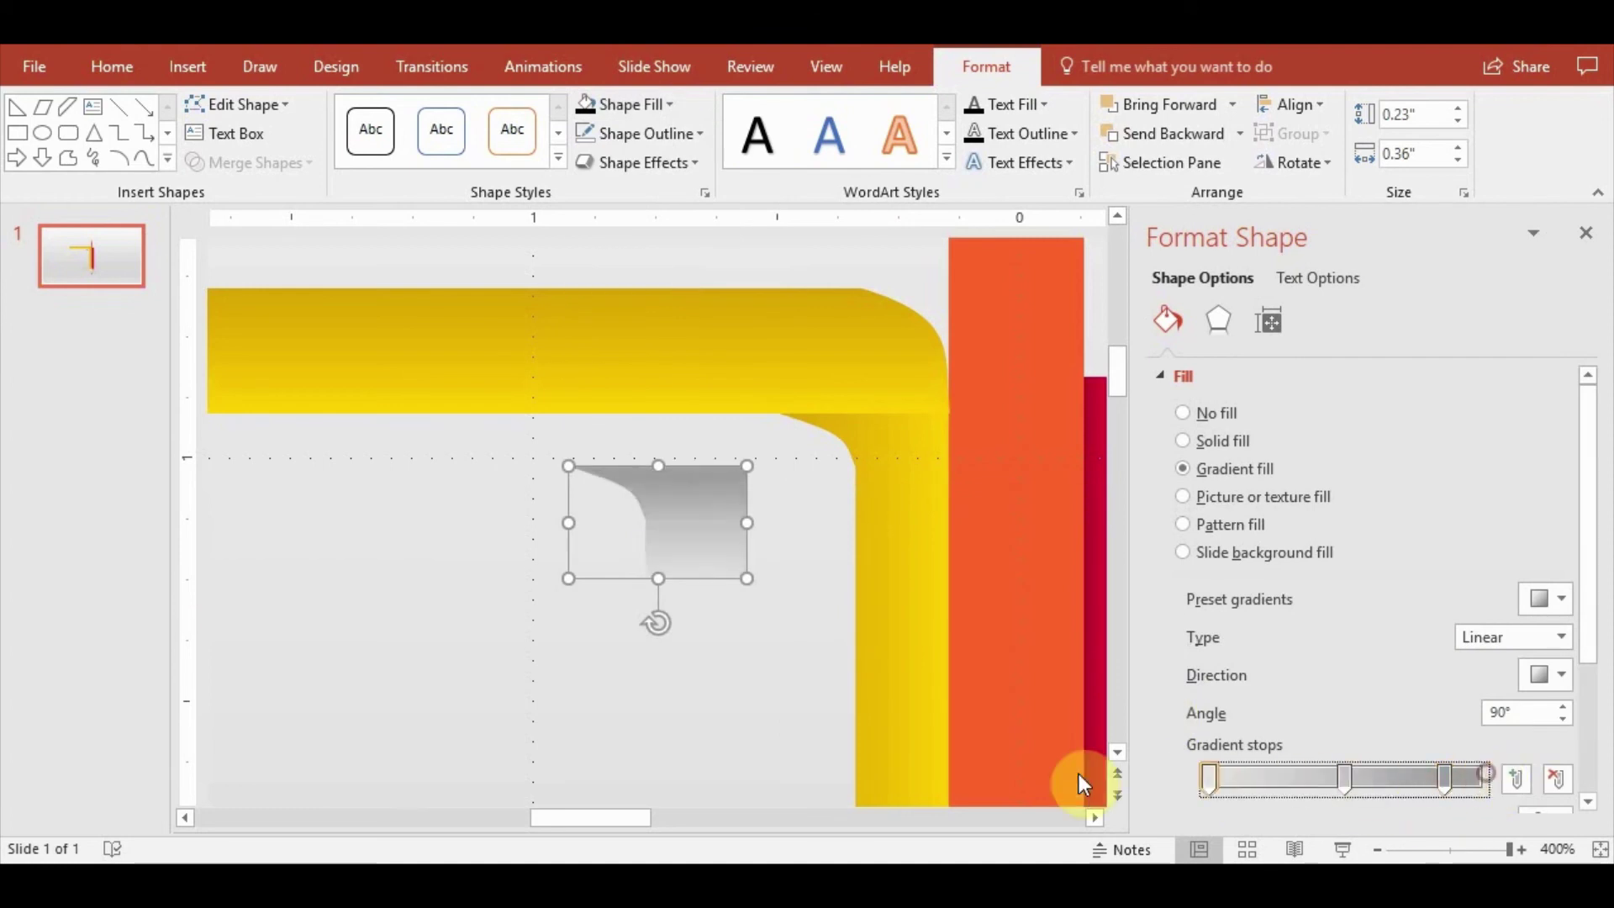
Set the gradient stops: black end stop, grey middle stop at 65%, fully transparent left stop
left_click_drag(1479, 778, 1442, 777)
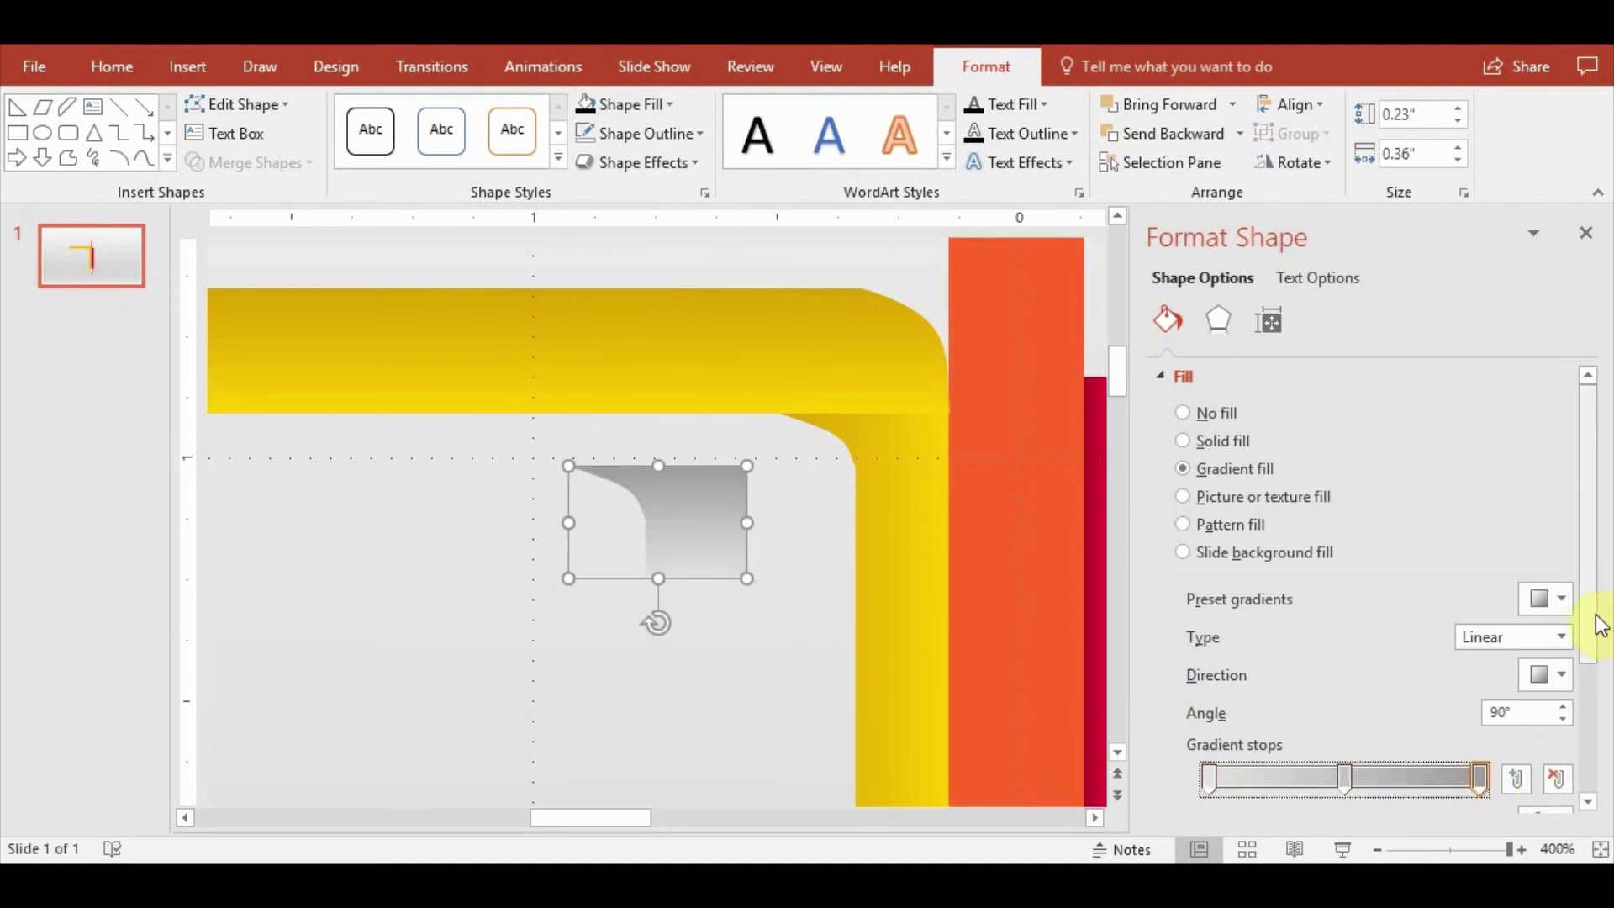
left_click_drag(1588, 618, 1589, 706)
left_click(1561, 688)
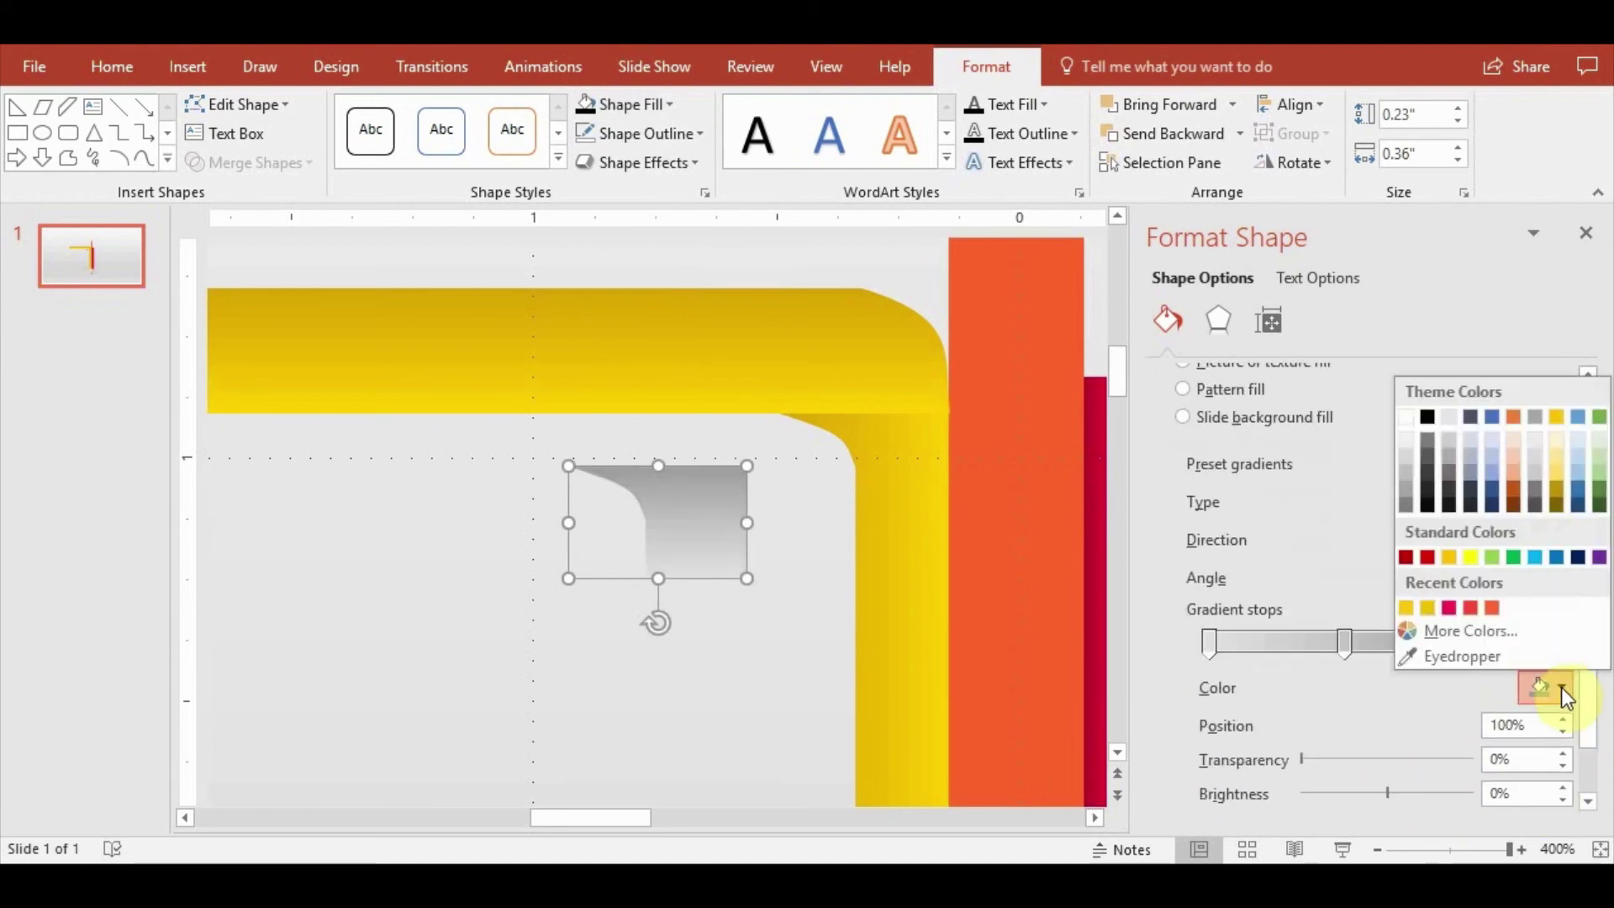
left_click(1425, 417)
left_click(1342, 642)
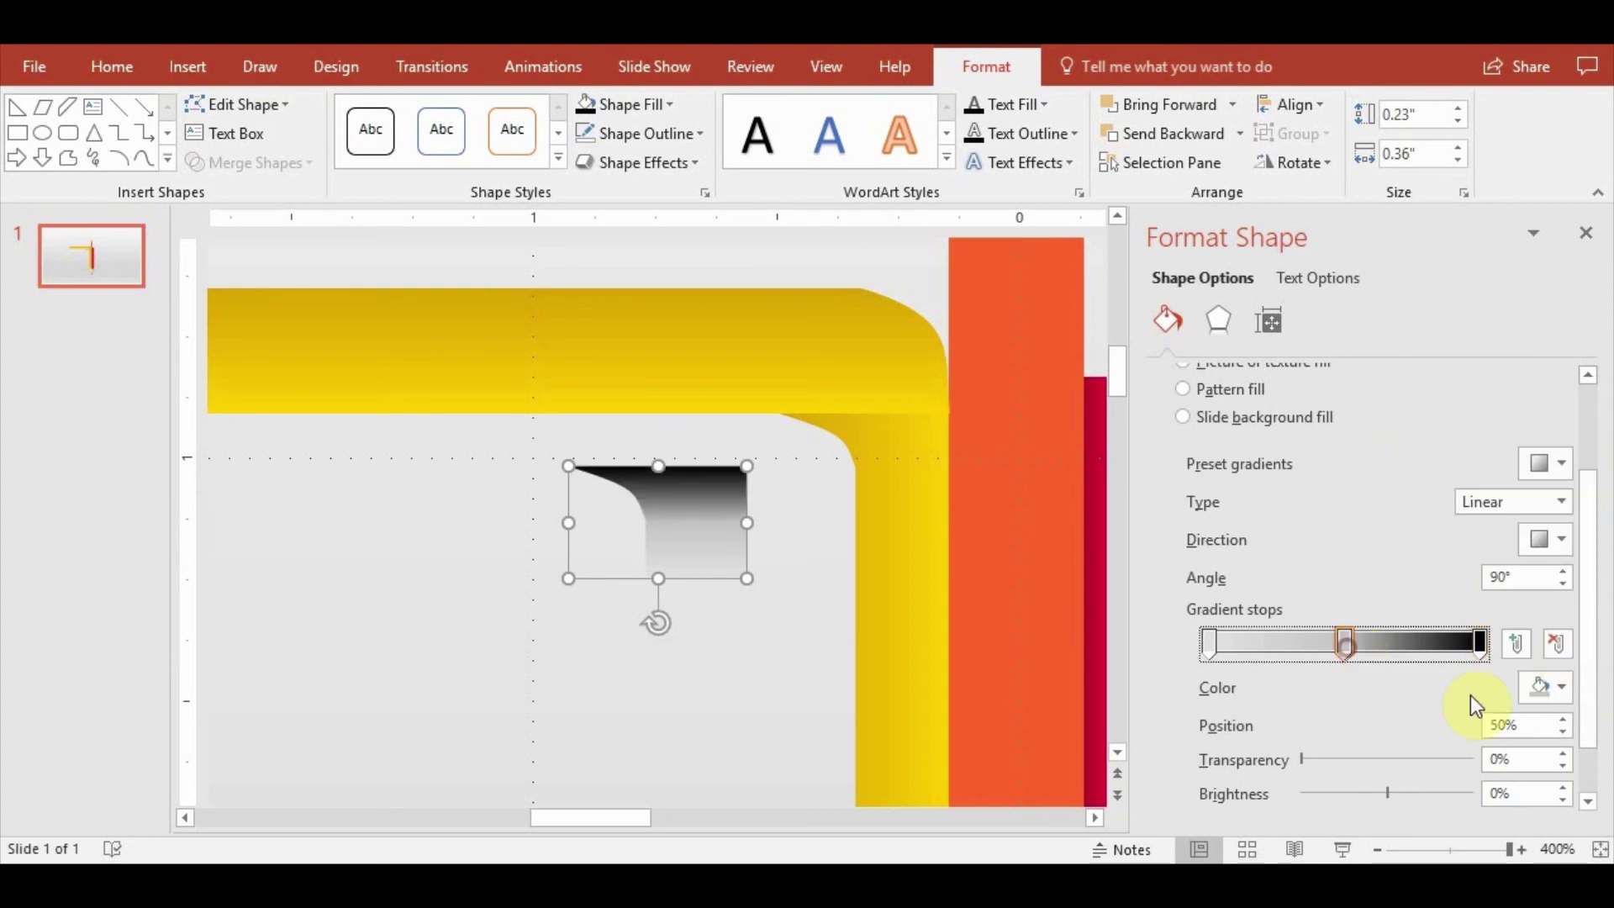
left_click(1557, 688)
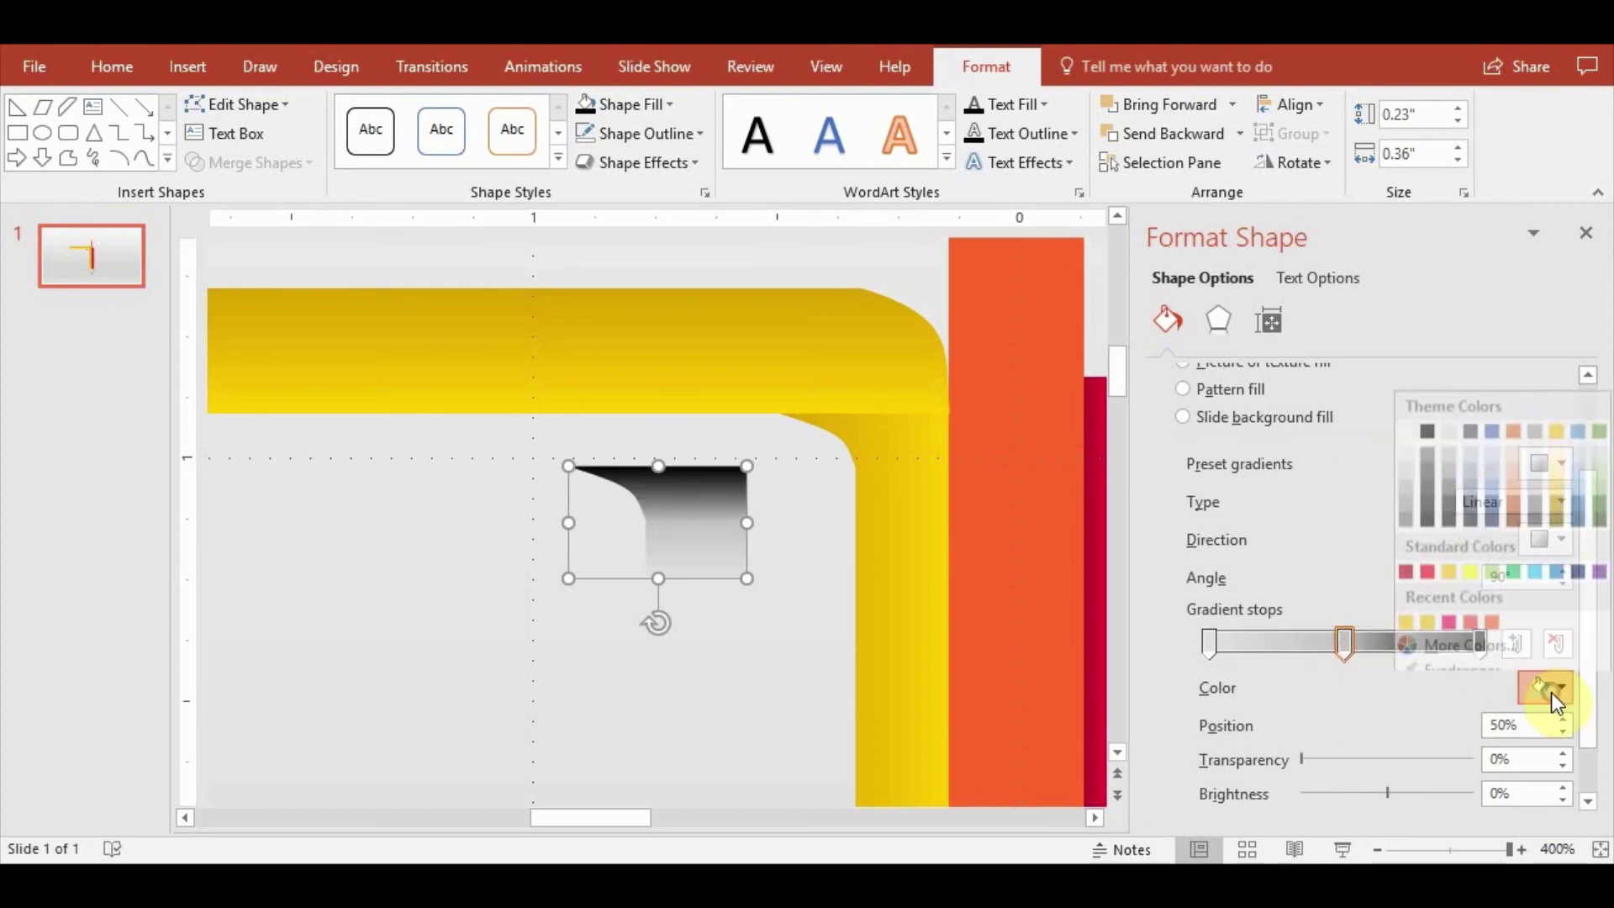
left_click(1428, 441)
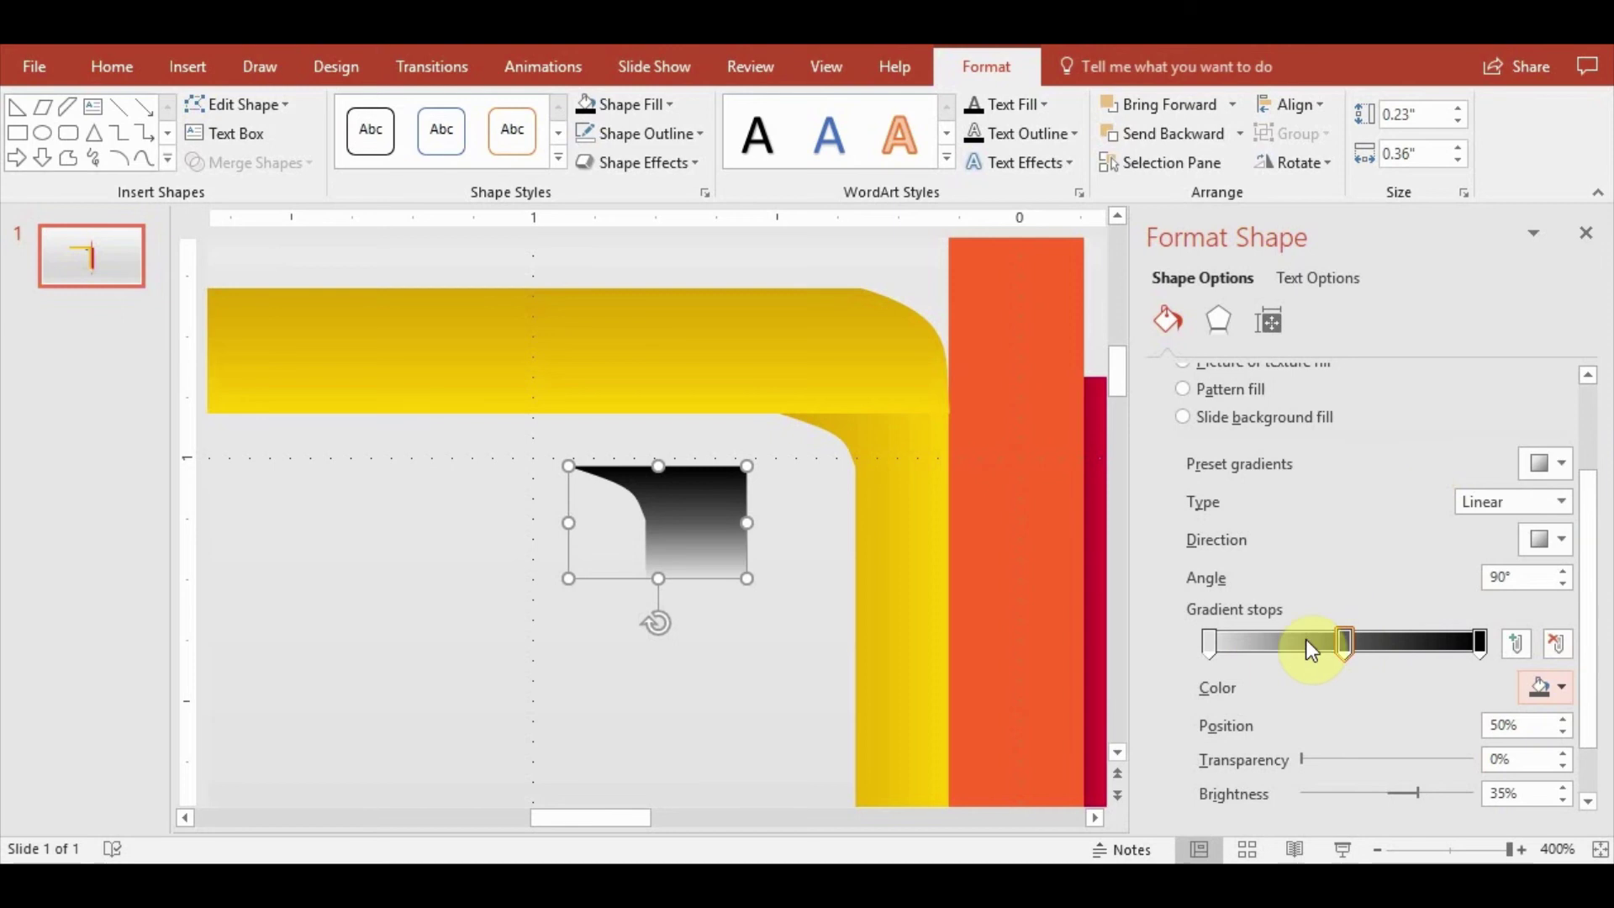
left_click_drag(1347, 642, 1387, 642)
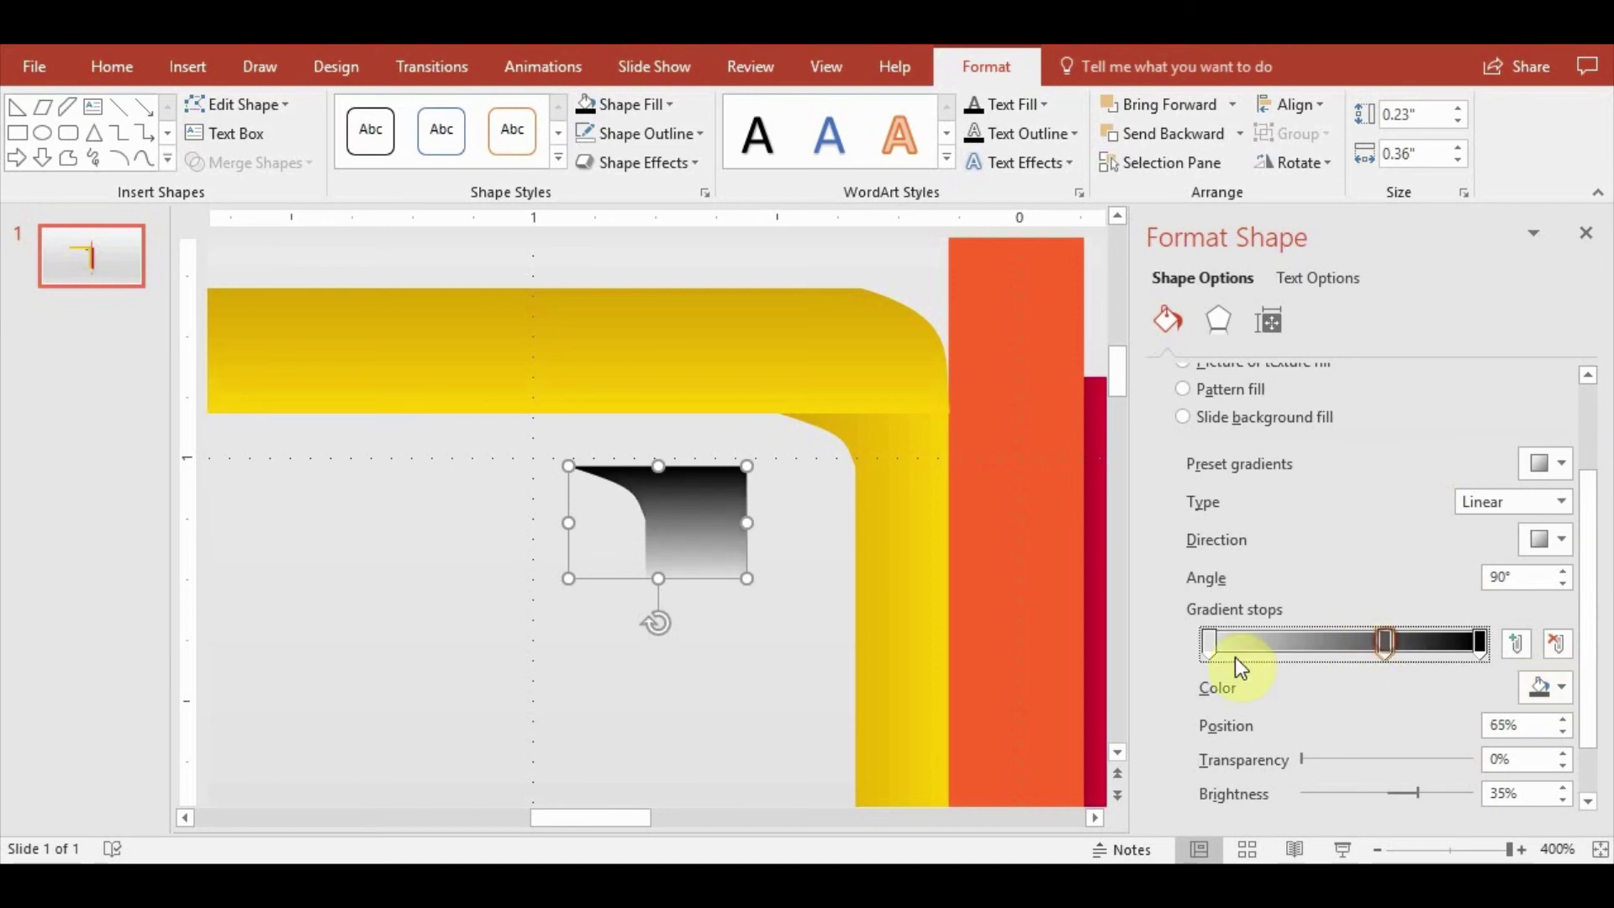
left_click(1210, 642)
left_click_drag(1302, 759, 1571, 761)
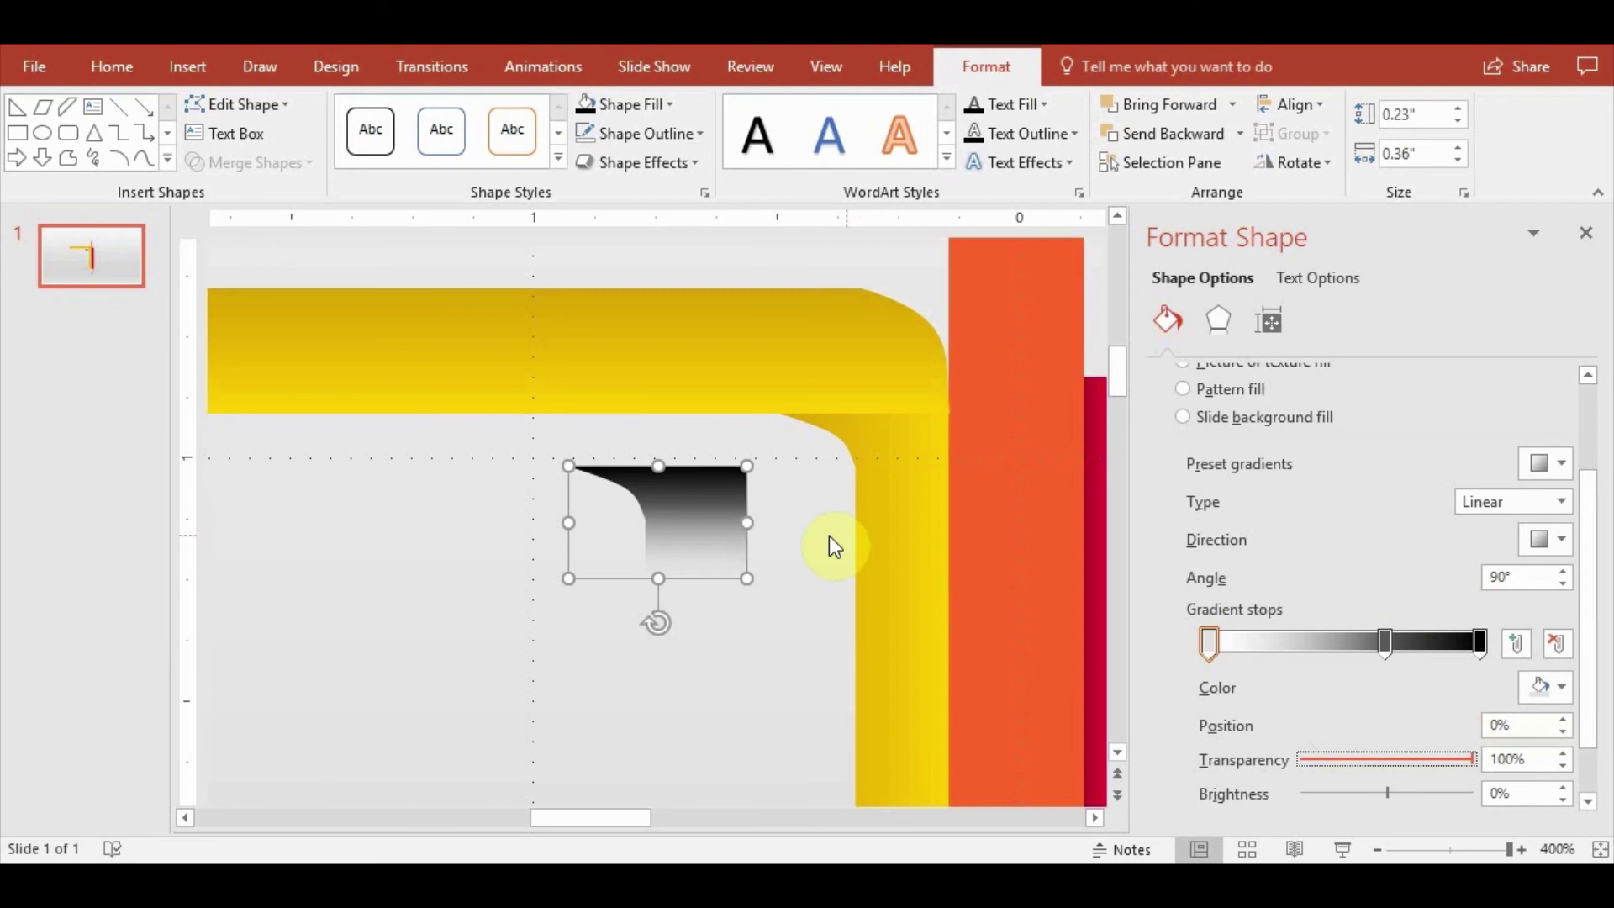
Tuck the shadow into the yellow corner behind the bar, shifting stops to 10% and 35%
left_click_drag(708, 506, 904, 442)
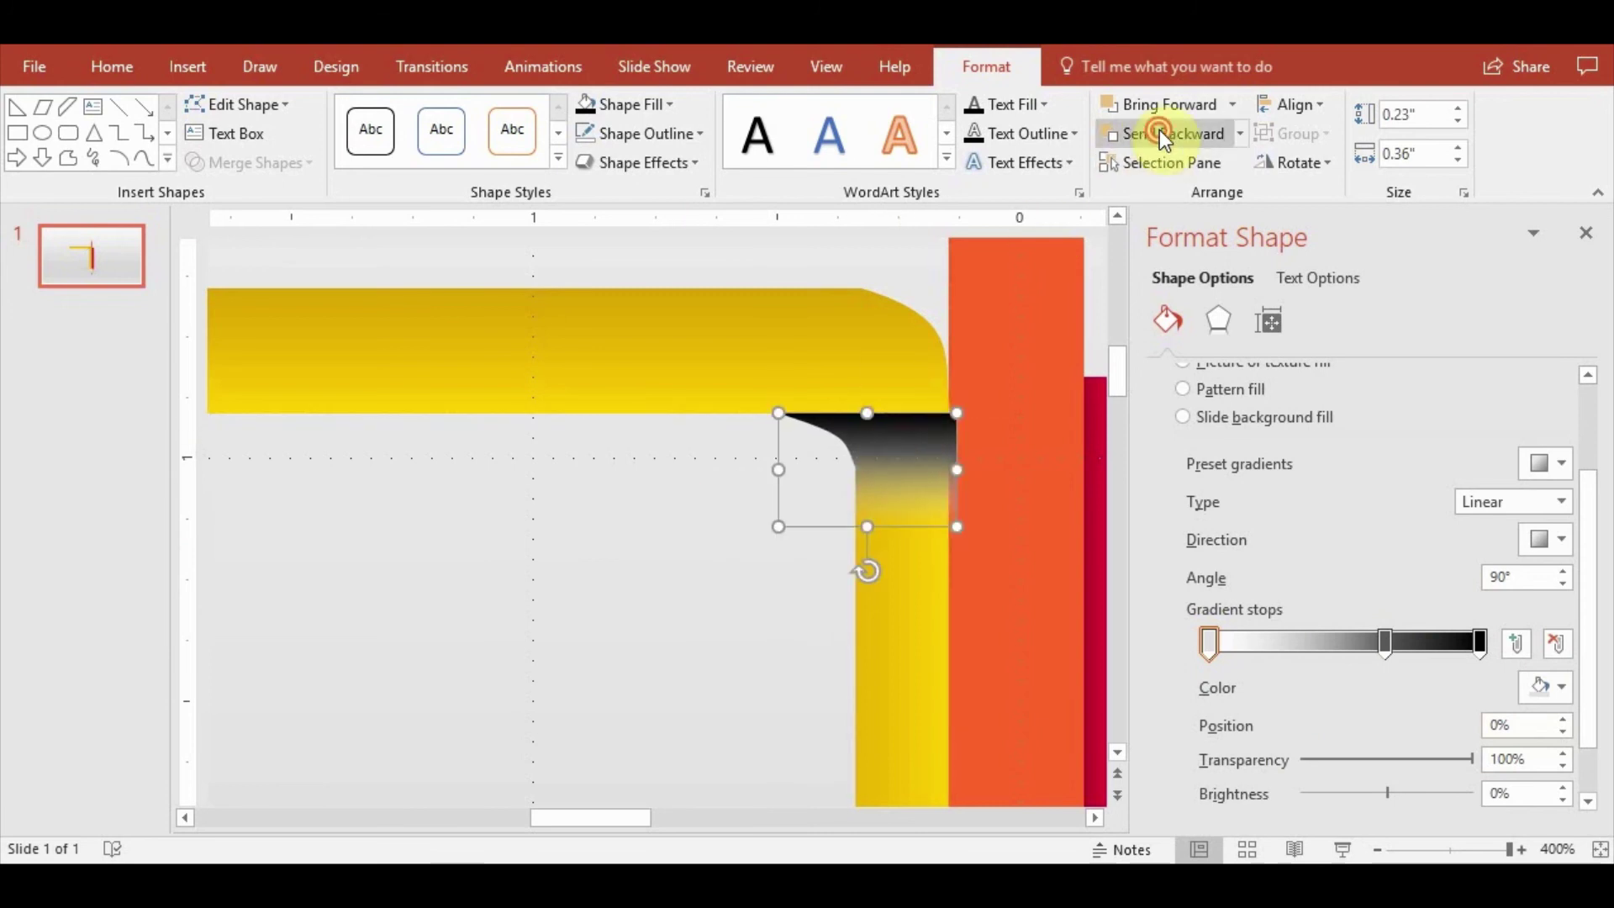
left_click(887, 447)
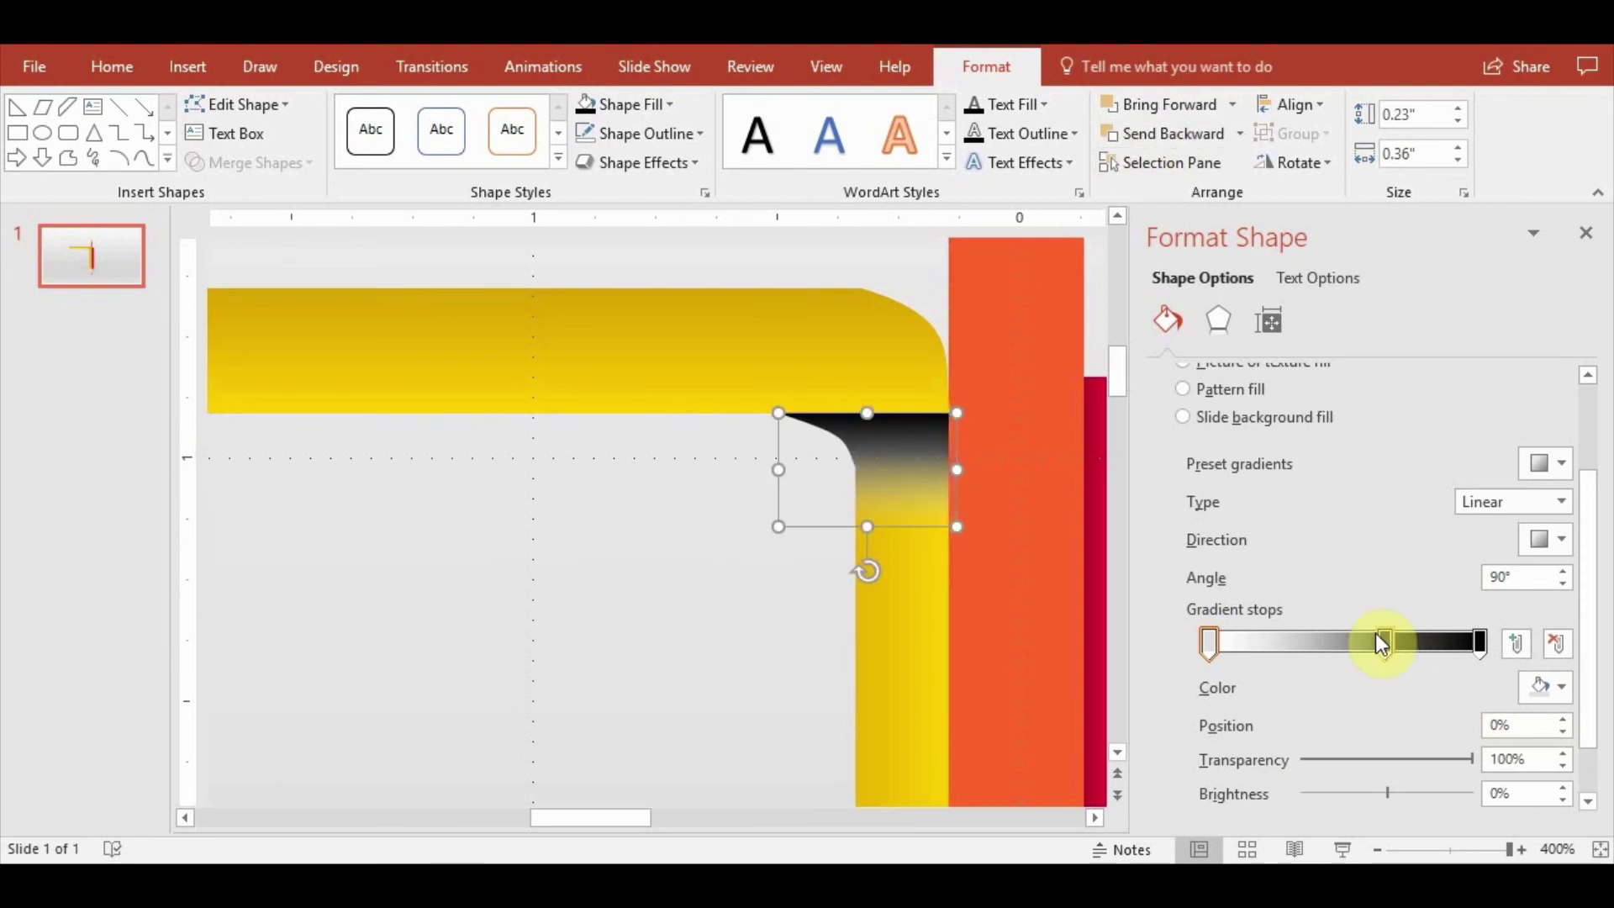
left_click_drag(1207, 646, 1248, 654)
left_click_drag(1385, 642, 1445, 643)
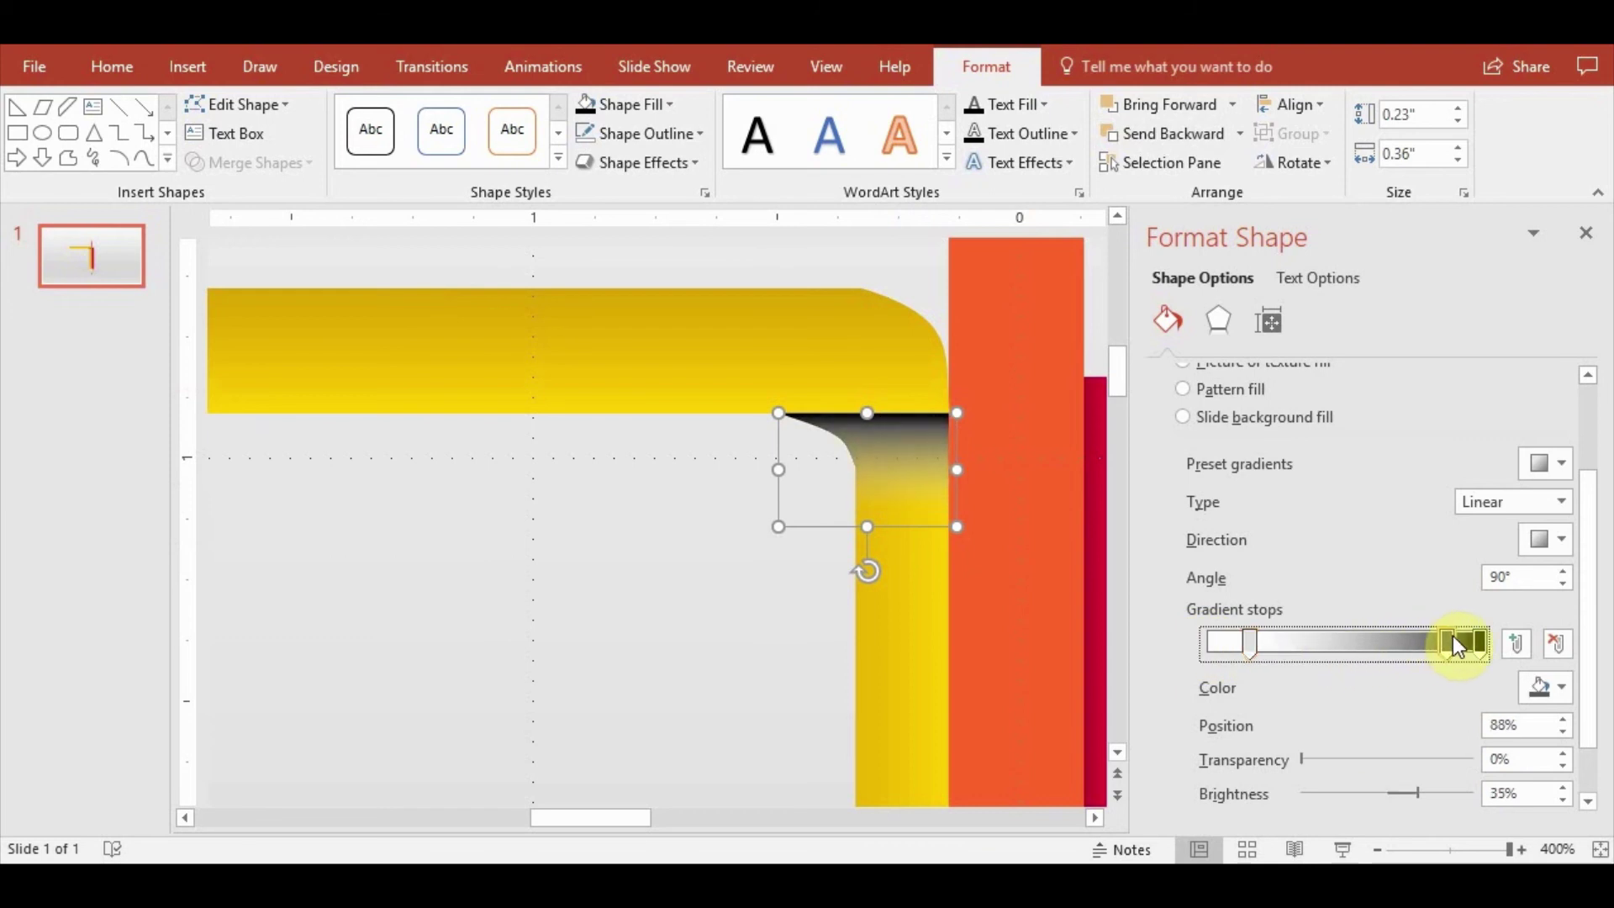
left_click_drag(1250, 642, 1315, 644)
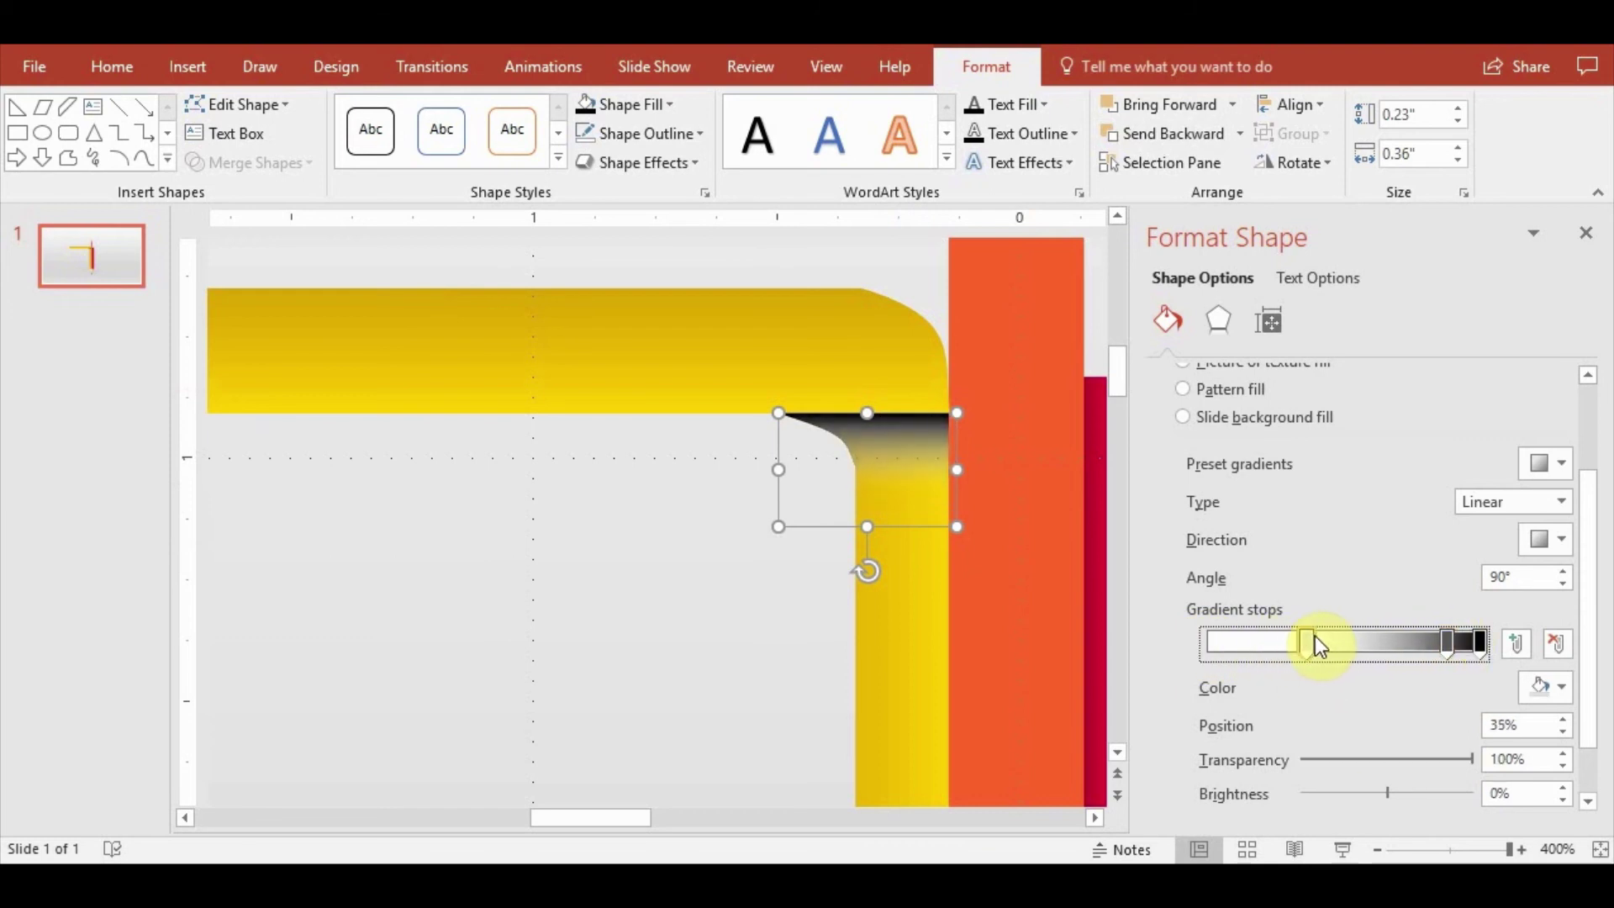
left_click(663, 654)
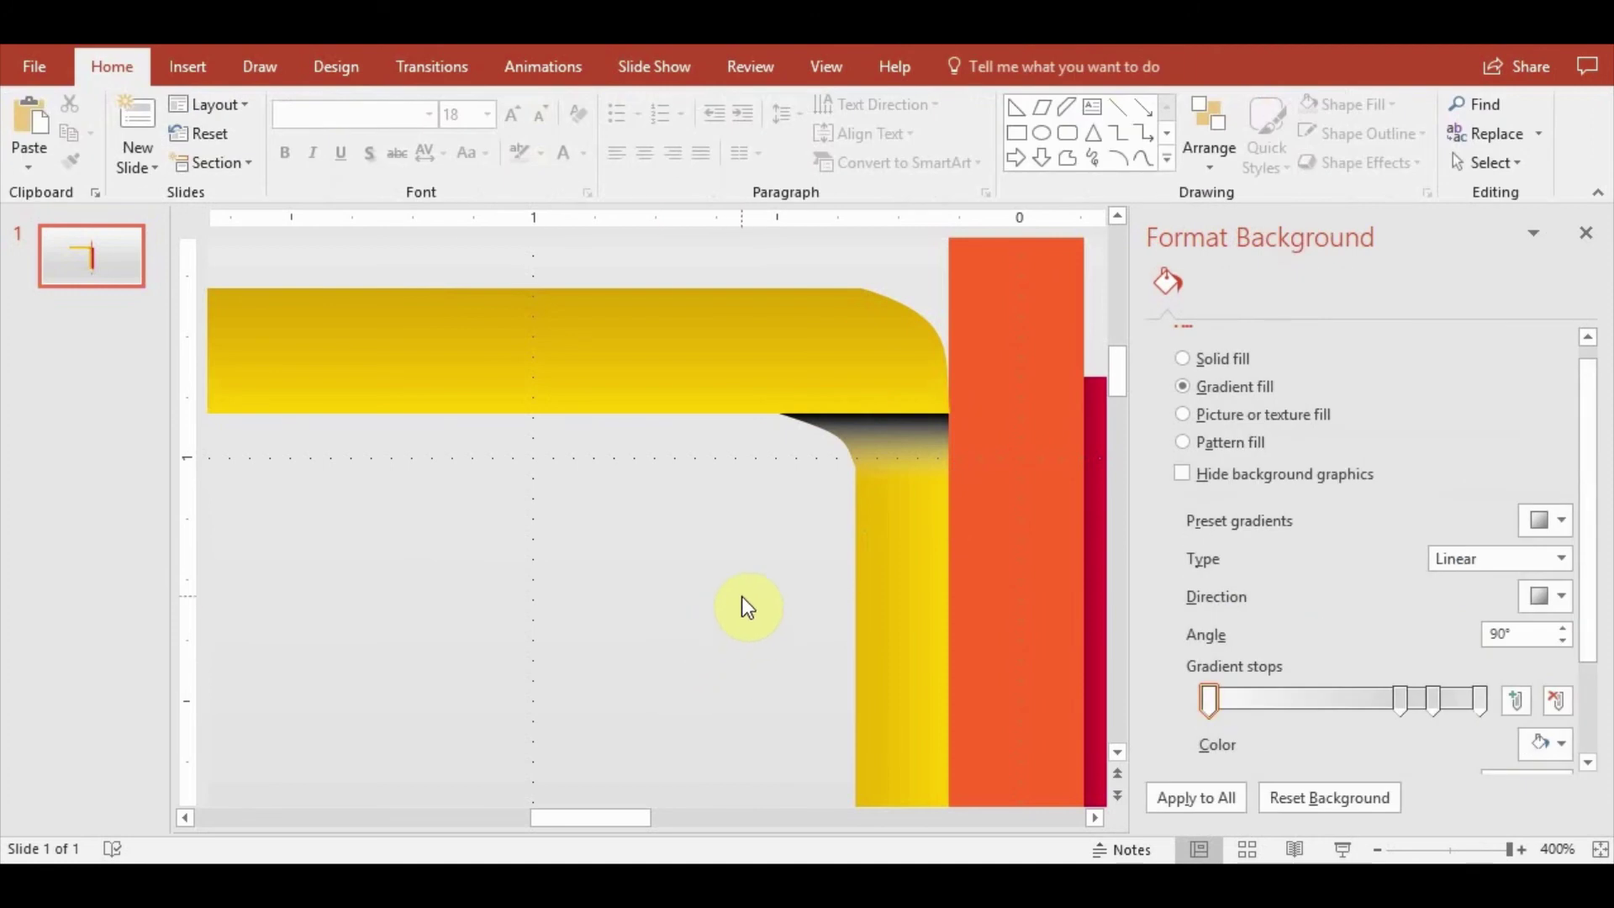
Edit the horizontal yellow bar's points, reshaping its top end curve and bottom-right corner
scroll(747, 601, "down", 5)
scroll(749, 575, "down", 2)
scroll(744, 568, "down", 2)
scroll(589, 367, "up", 3)
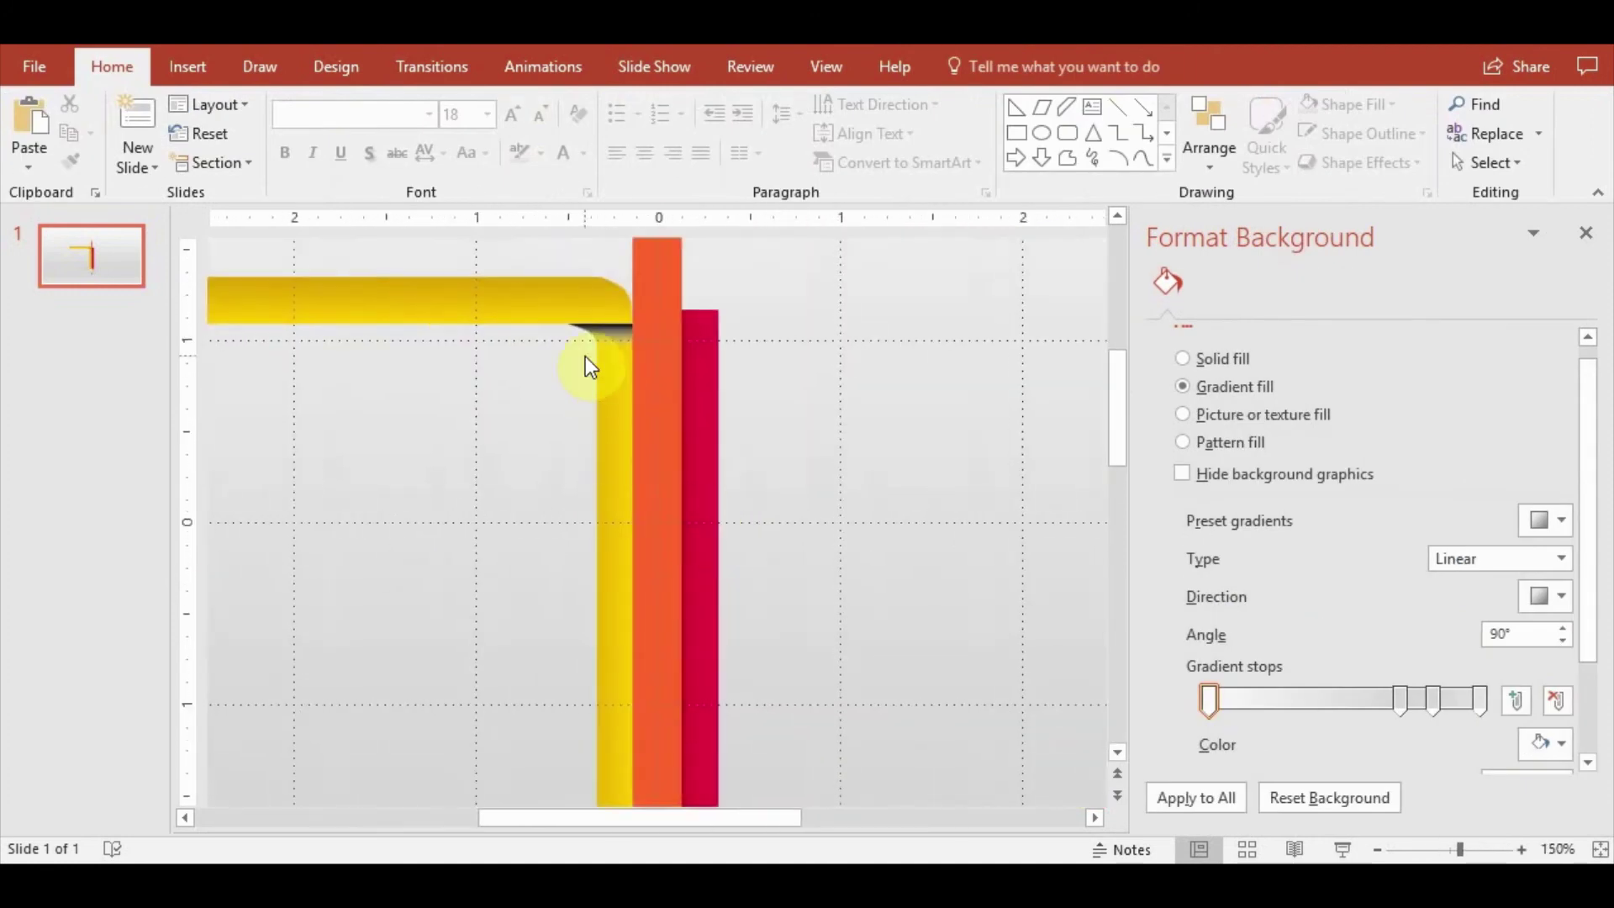
scroll(589, 367, "up", 5)
left_click(526, 407)
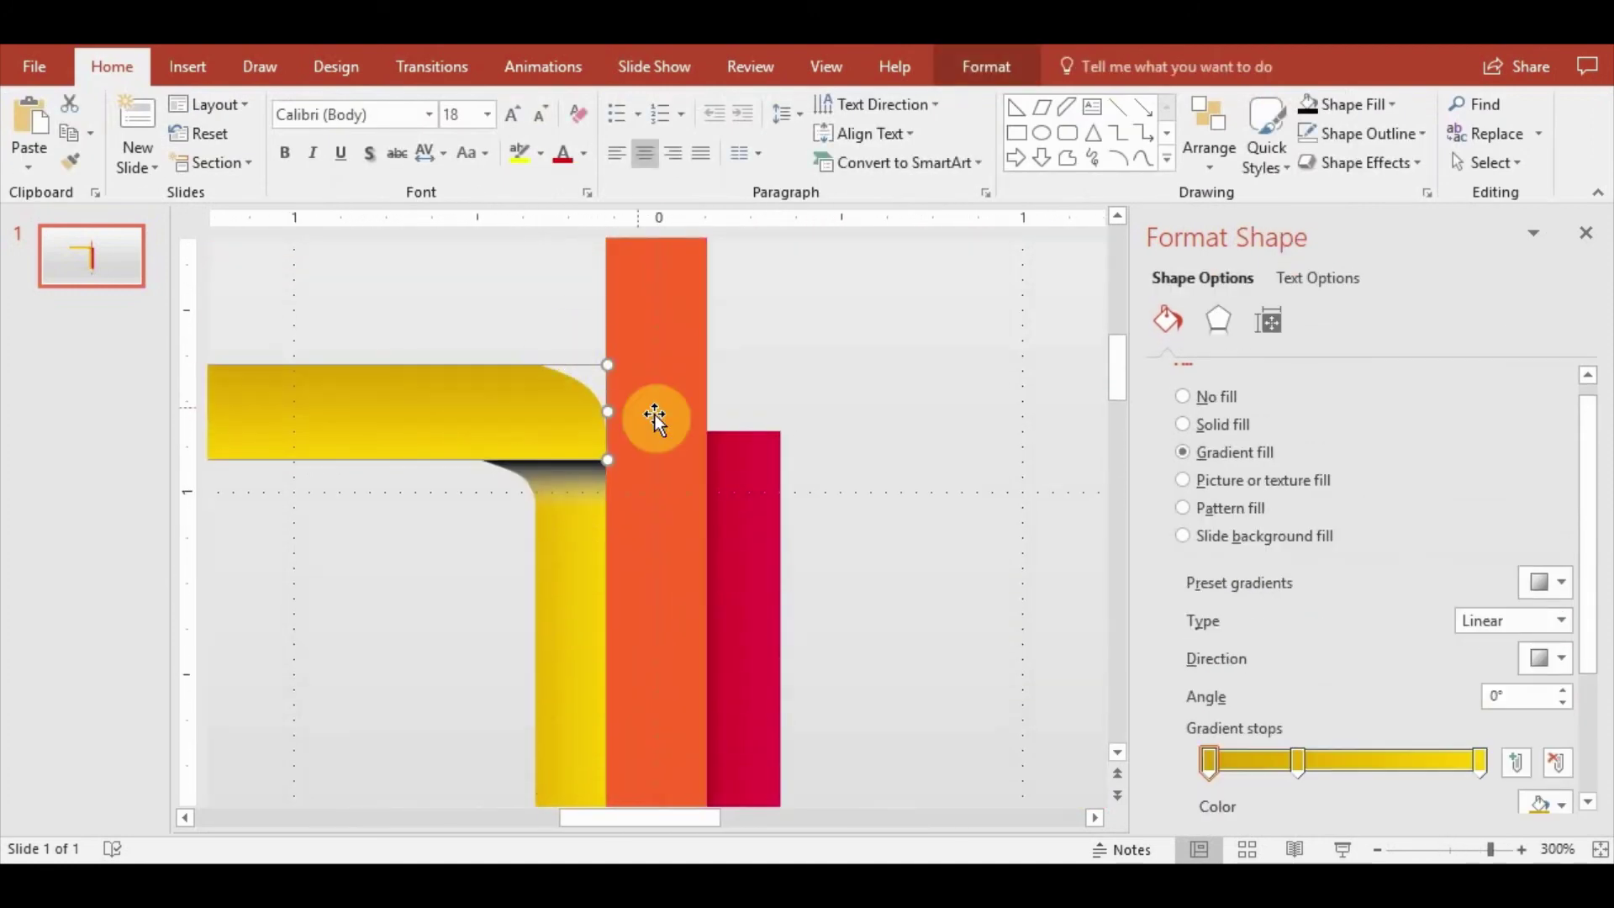
left_click(986, 67)
left_click(205, 102)
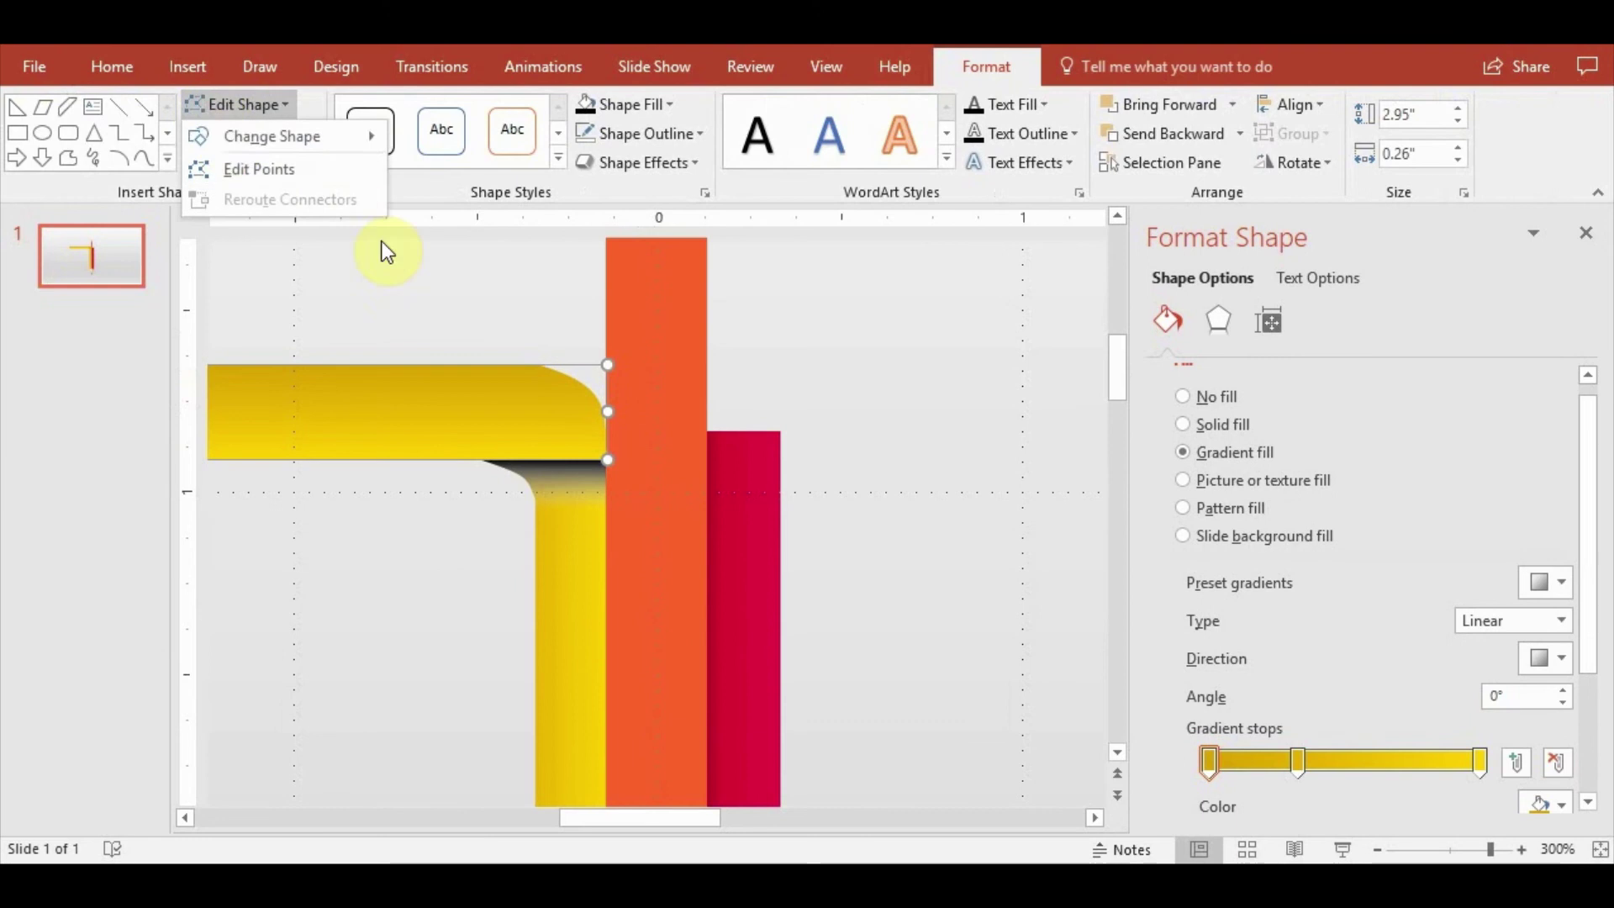
left_click(208, 172)
mouse_move(543, 366)
left_mouse_down()
mouse_move(501, 365)
mouse_move(575, 395)
left_mouse_up()
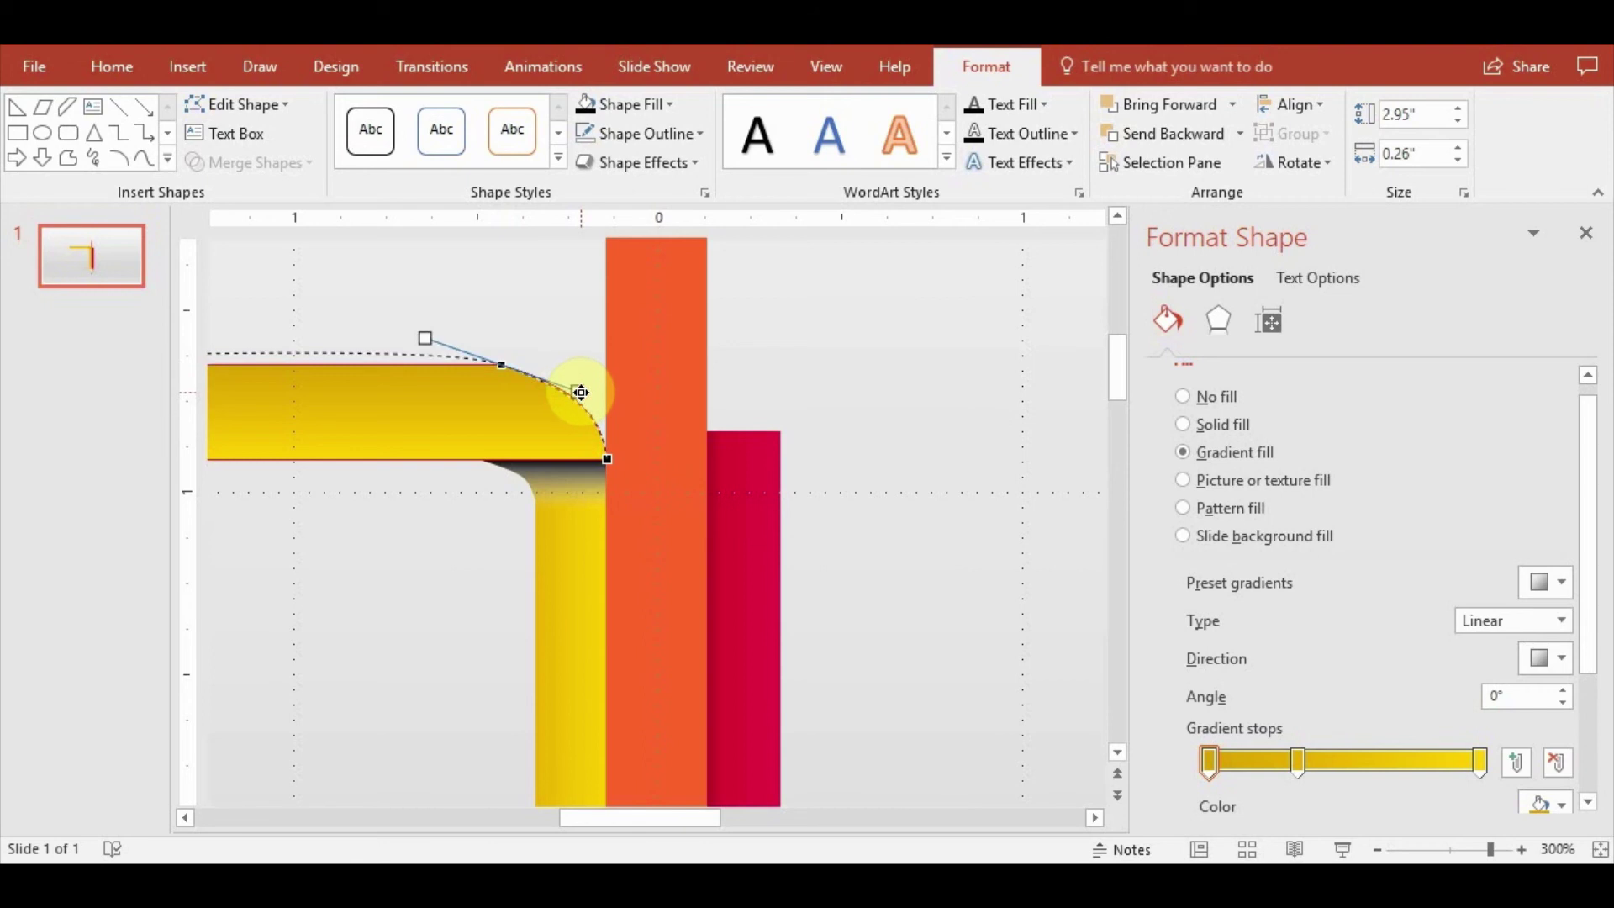
left_click(599, 459)
left_click_drag(595, 423, 598, 418)
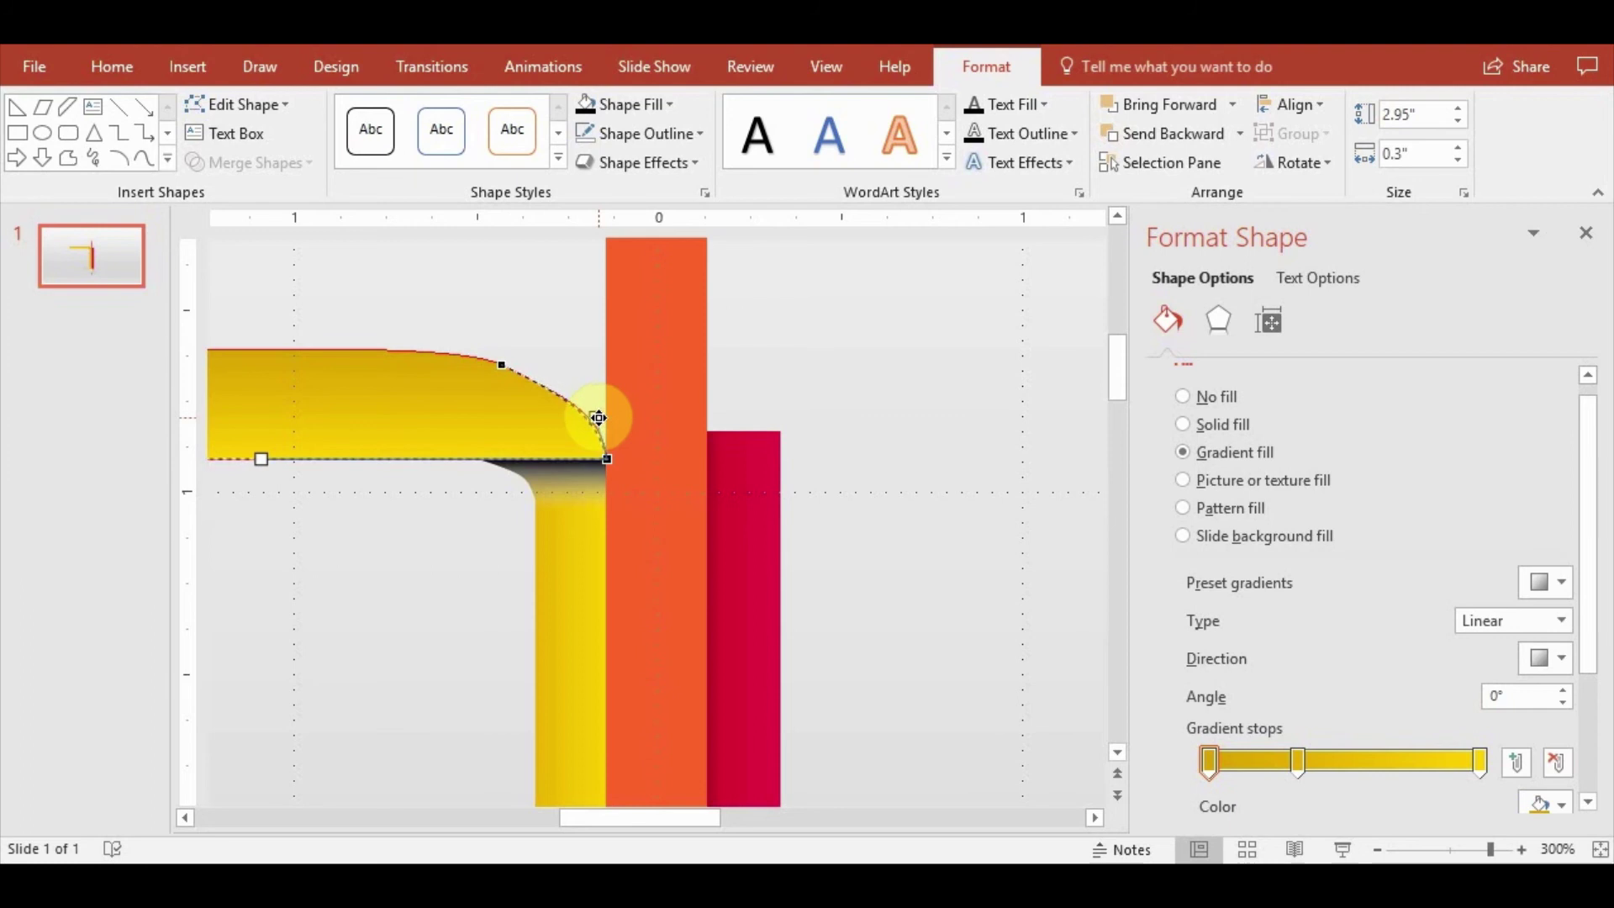
left_click(803, 407)
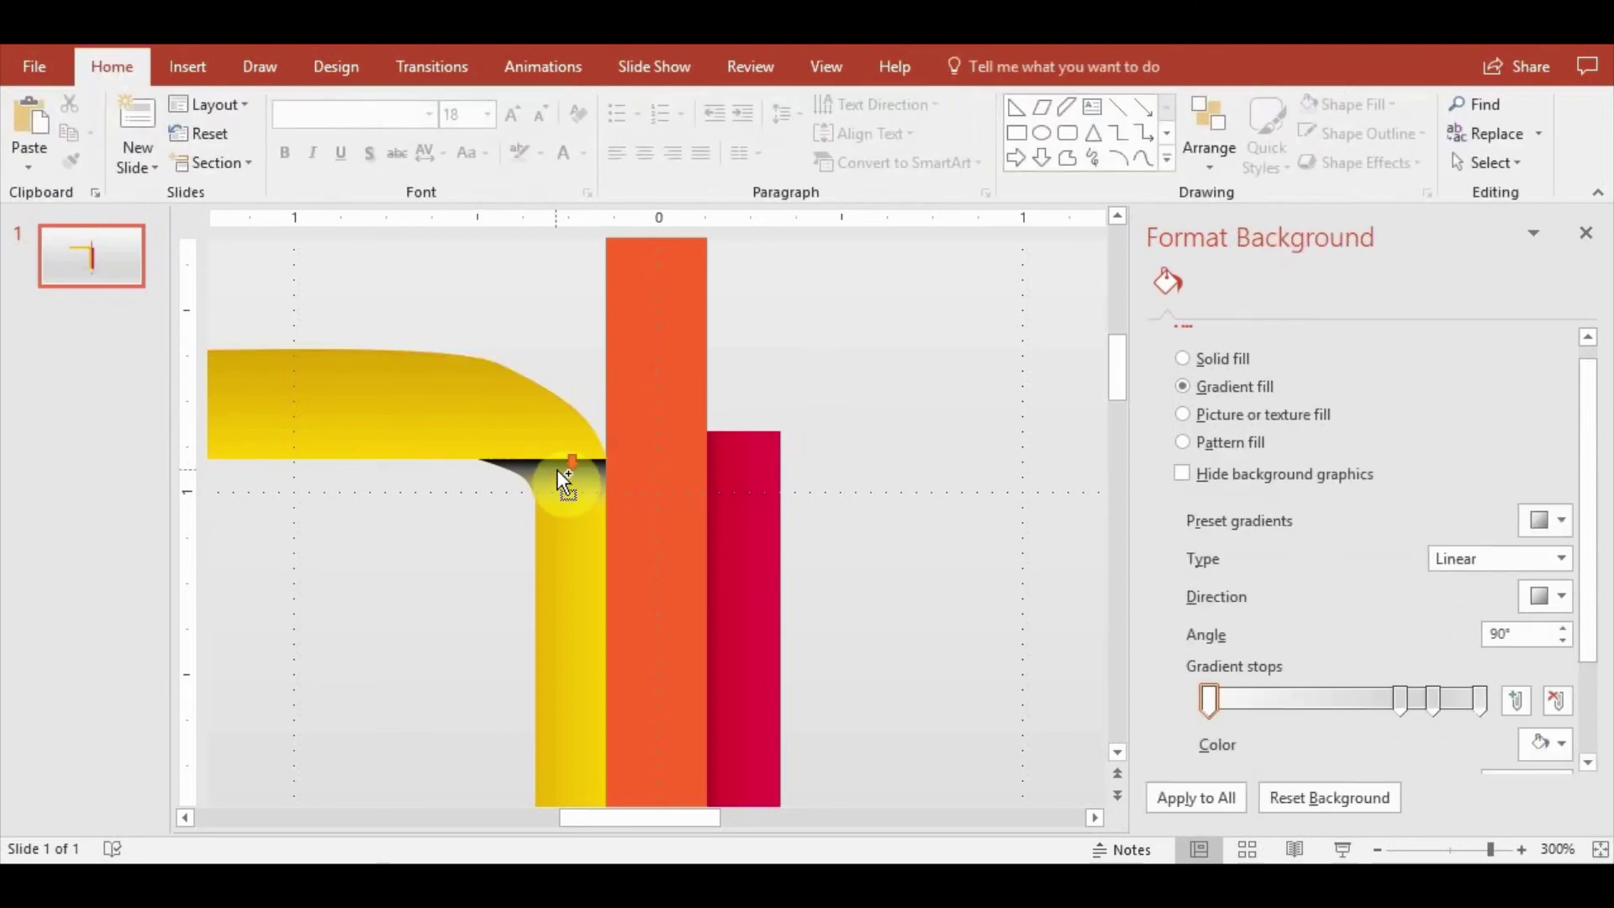
Reselect and inspect the horizontal yellow bar after the first point edits
scroll(556, 469, "down", 3)
left_click(577, 451)
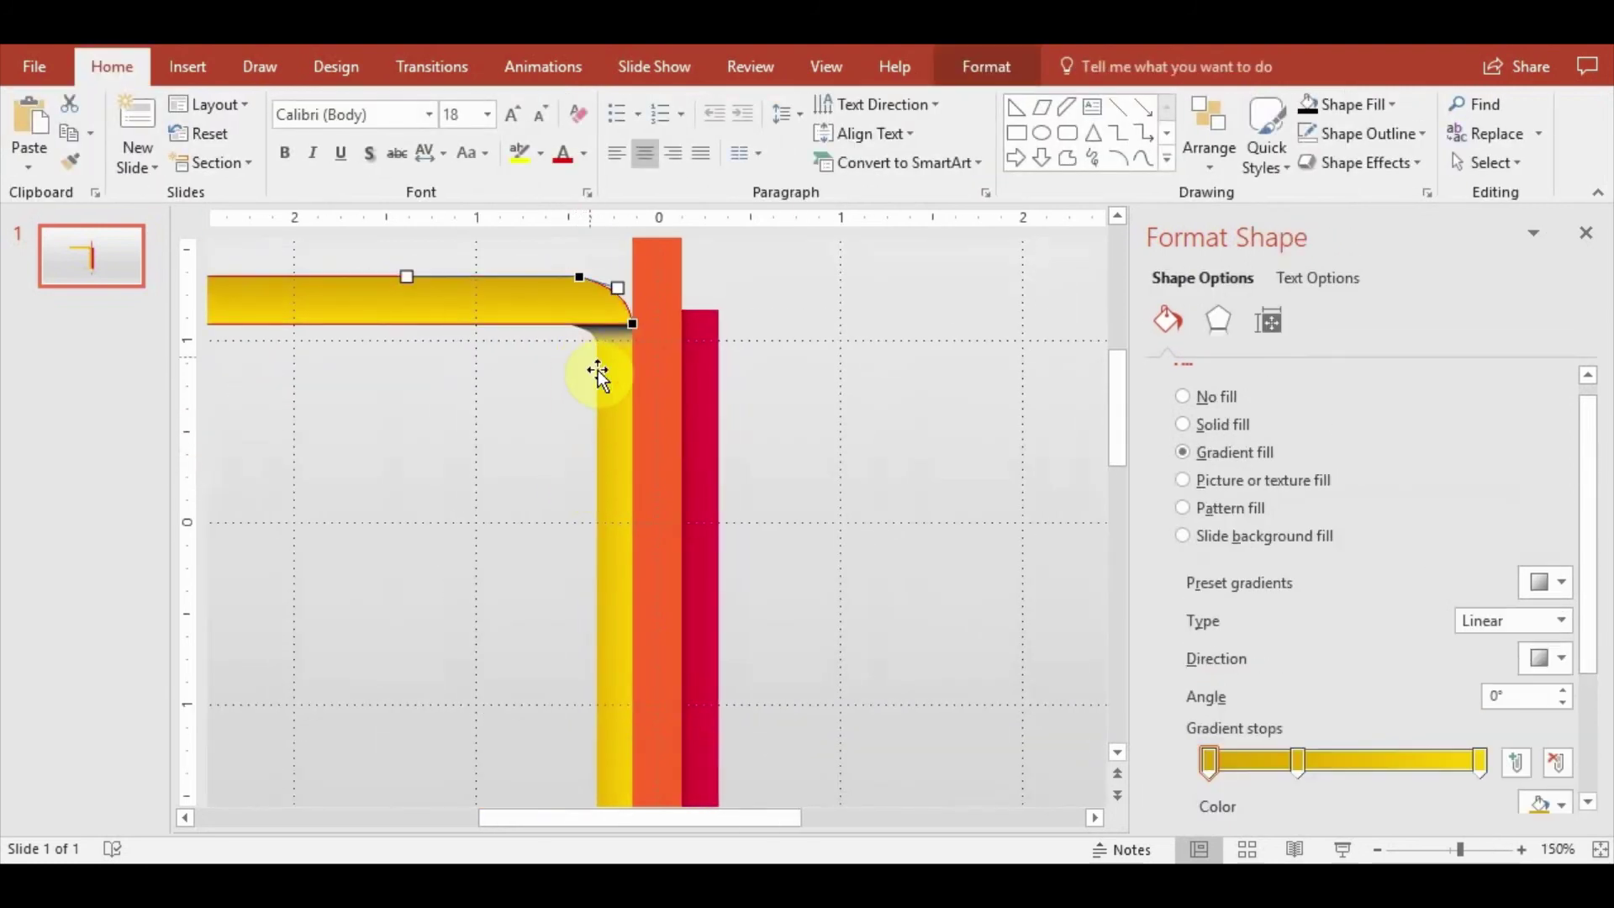
scroll(614, 403, "up", 1)
scroll(628, 426, "up", 5, "ctrl")
left_click_drag(559, 816, 603, 816)
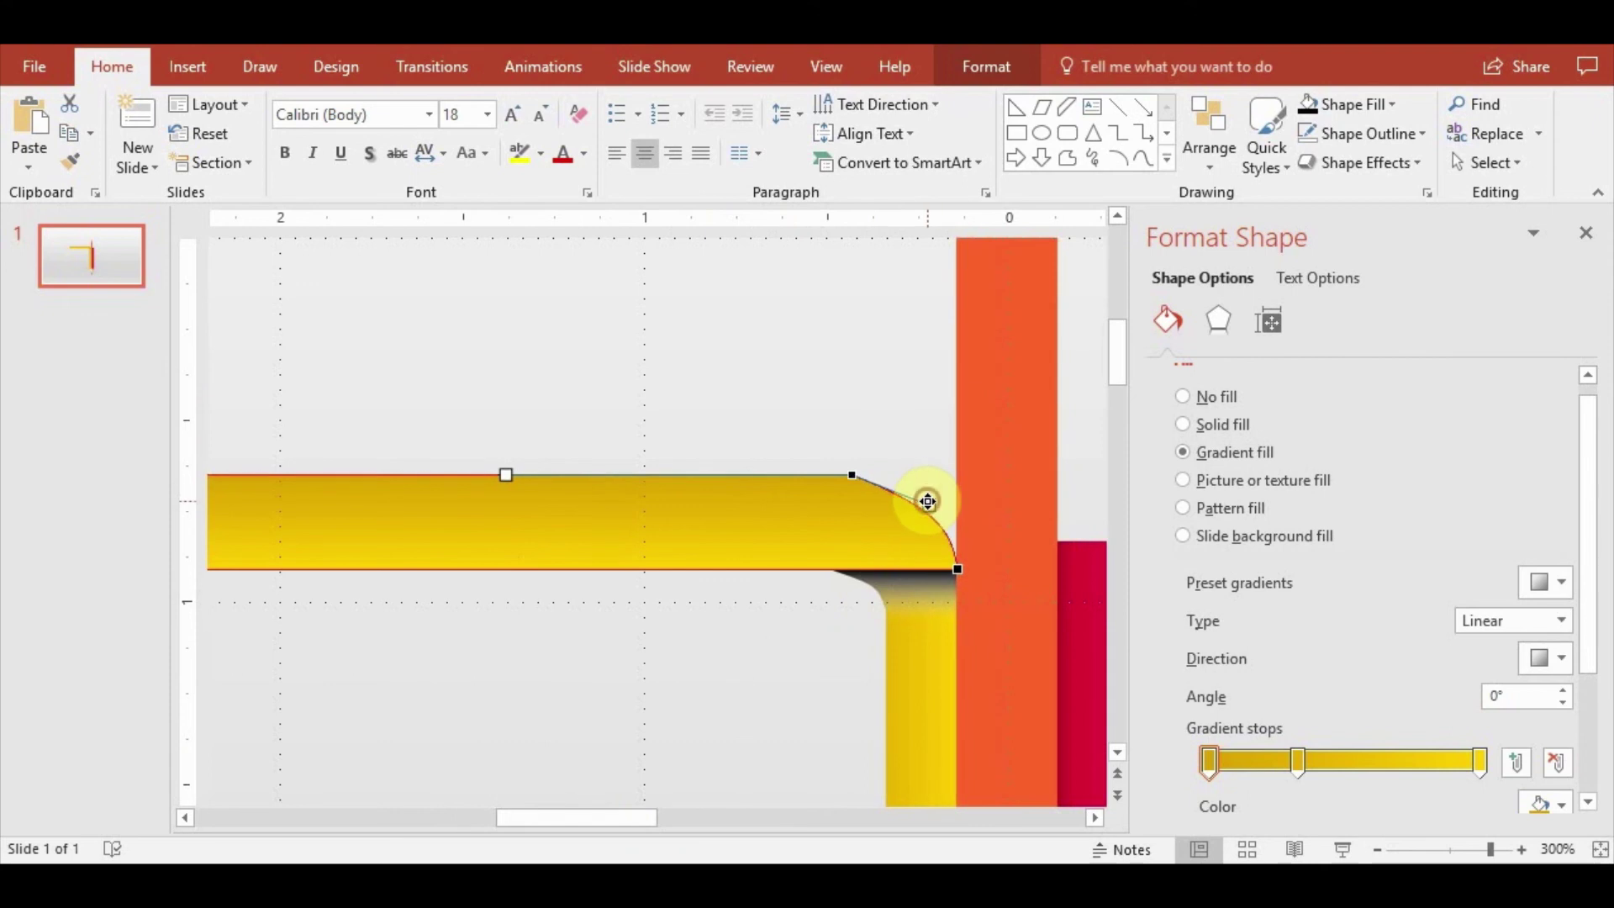
left_click(800, 407)
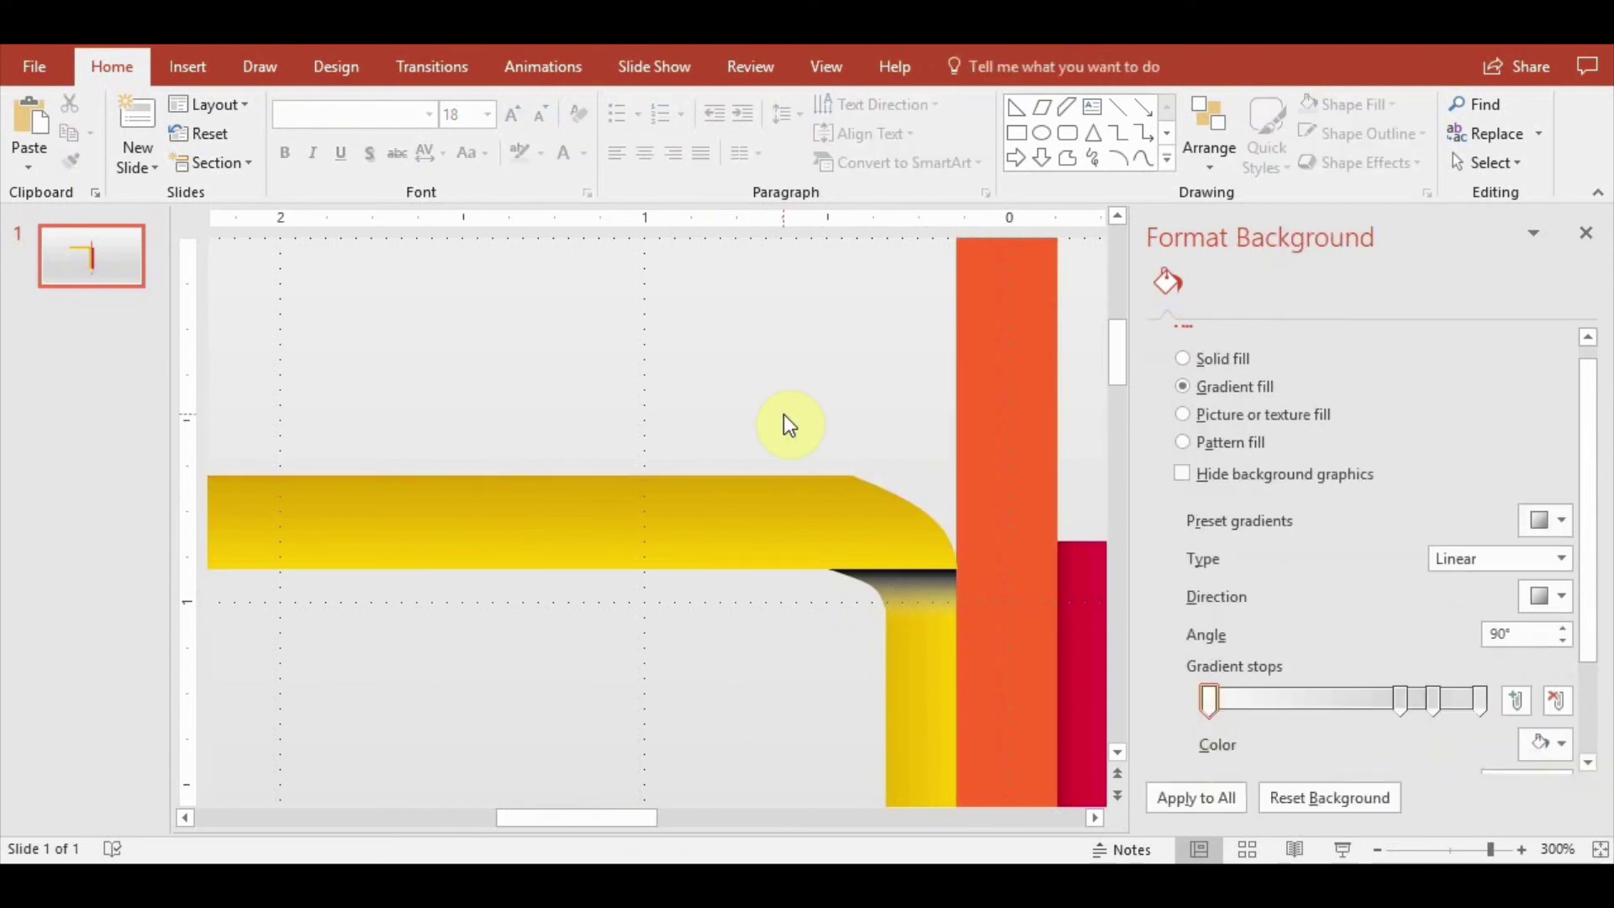
left_click(832, 522)
left_click(880, 439)
scroll(798, 441, "down", 5, "ctrl")
scroll(462, 388, "up", 2, "ctrl")
scroll(462, 402, "up", 3, "ctrl")
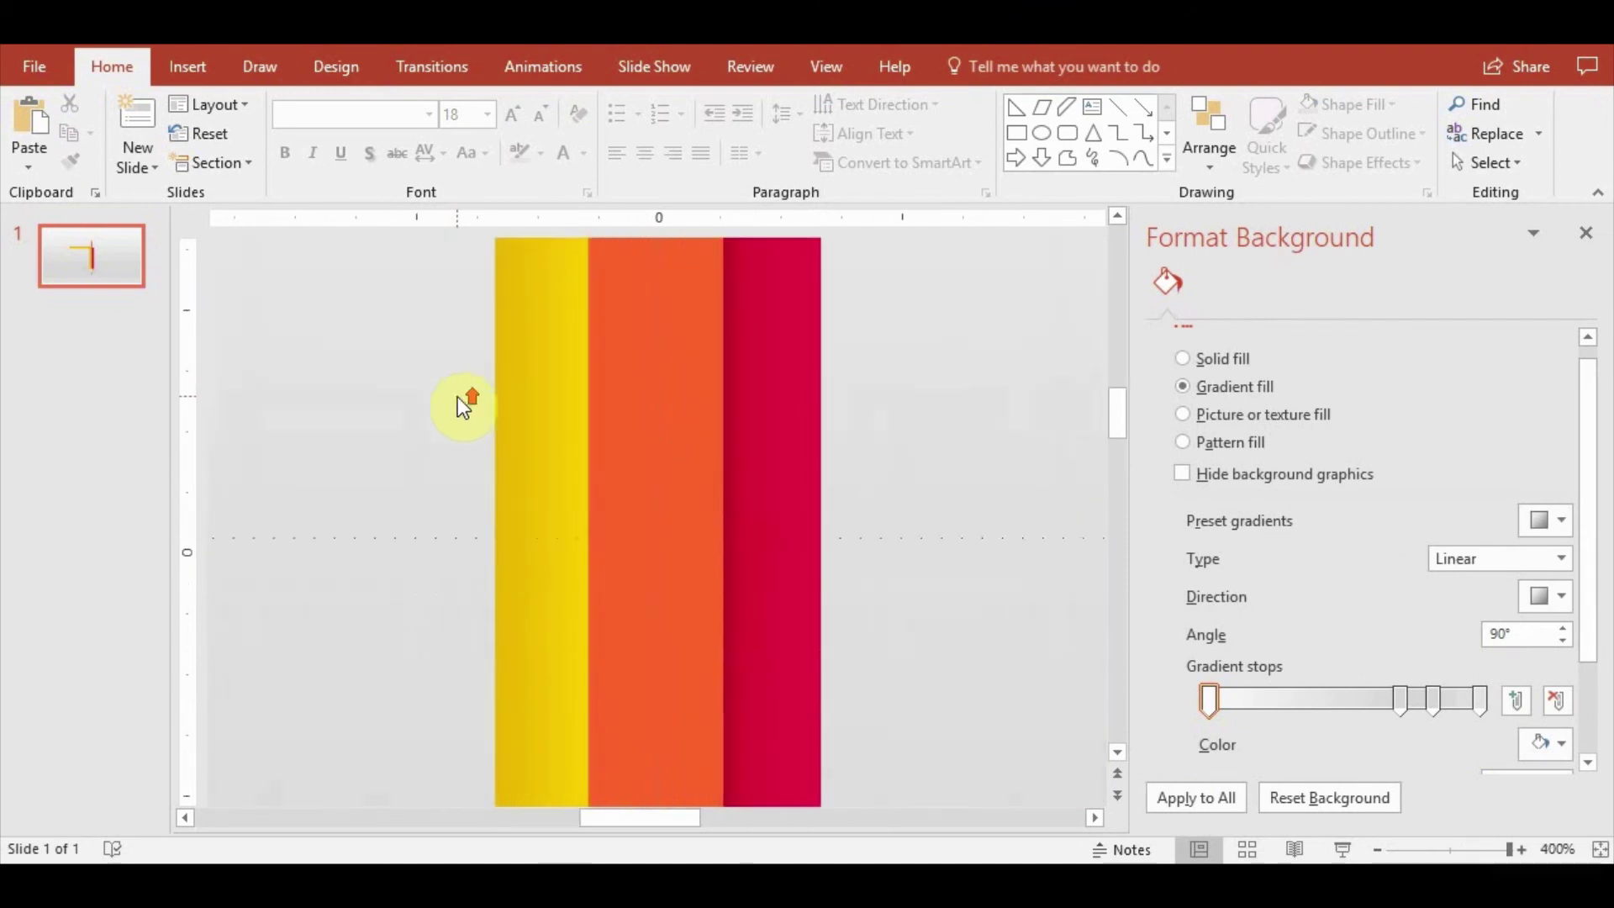
scroll(483, 405, "up", 3, "ctrl")
Re-enter Edit Points on the yellow bar and round out its right-end curve
left_click(481, 406)
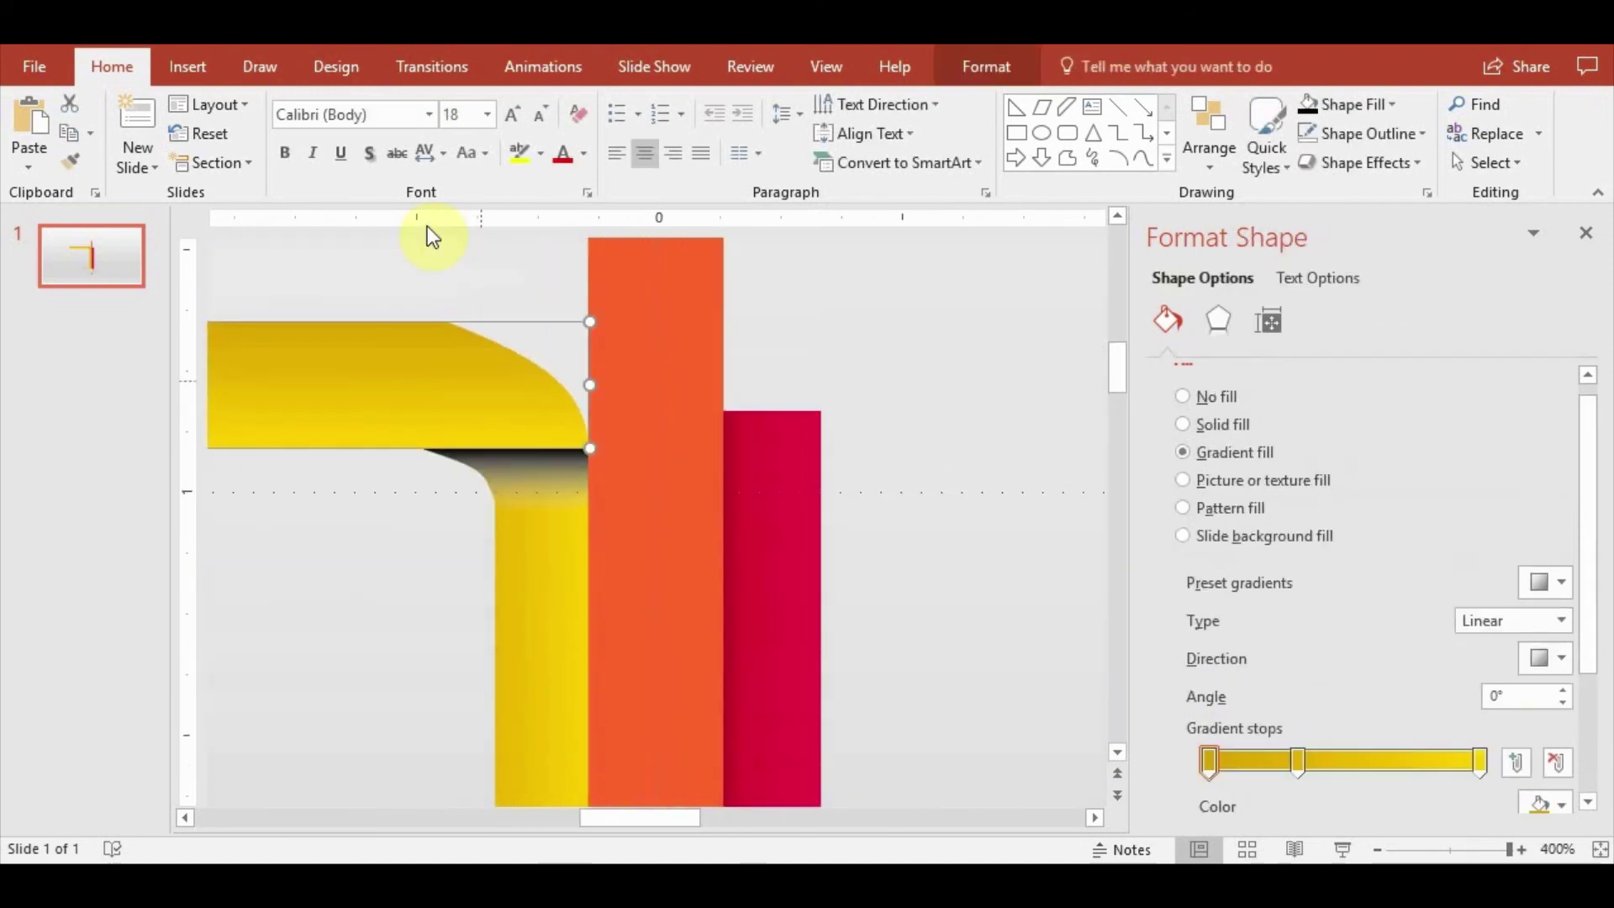
left_click(975, 66)
left_click(240, 105)
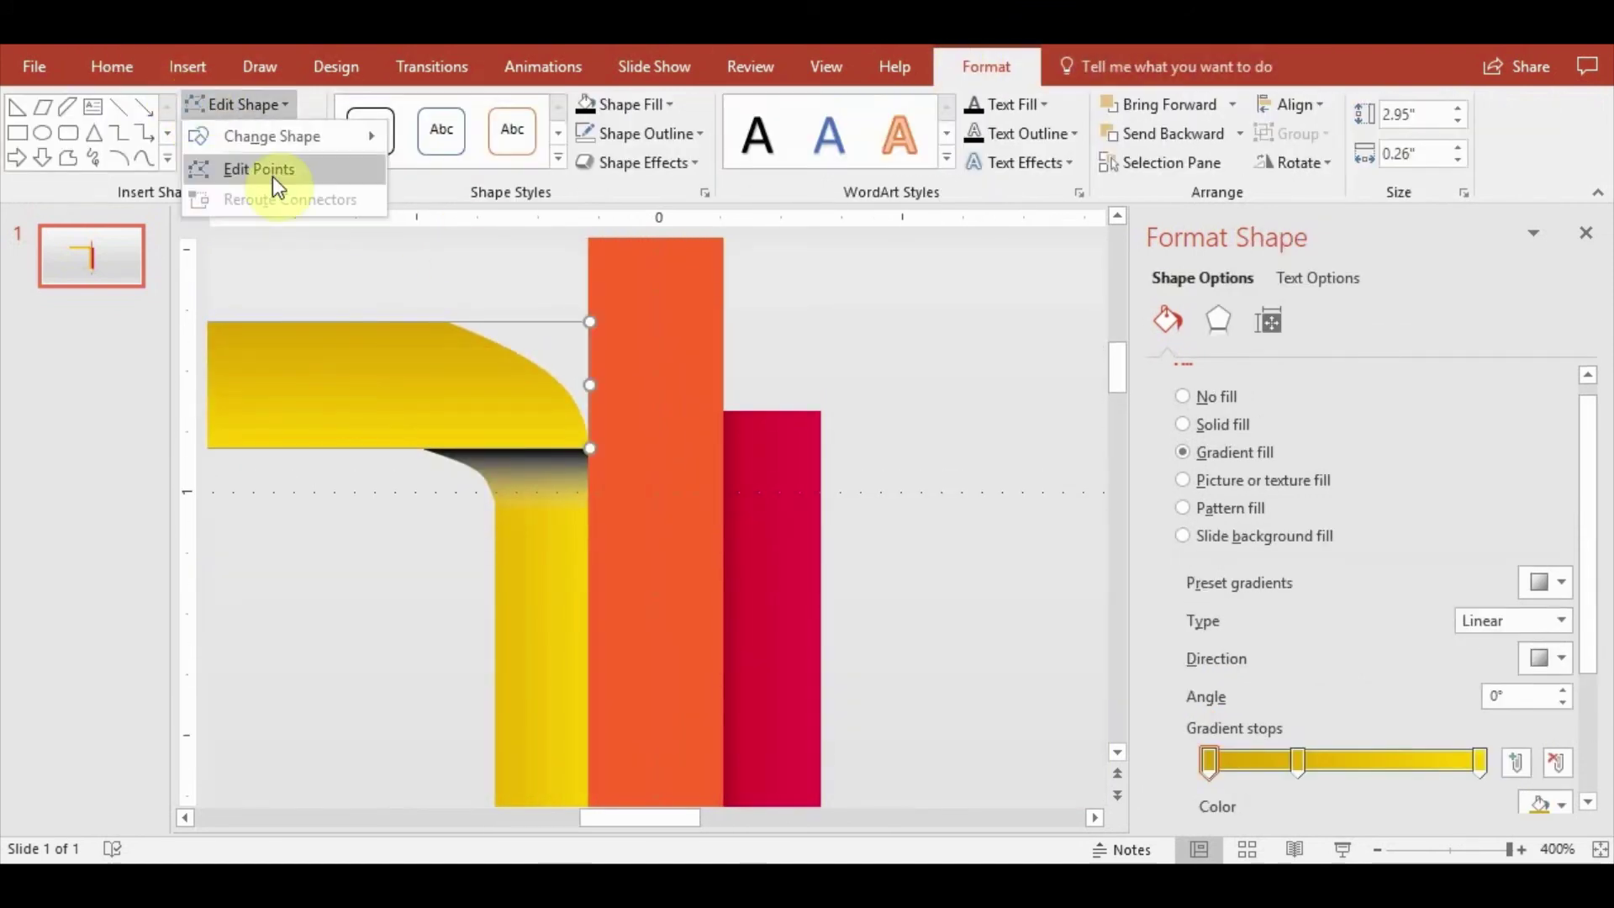
left_click(210, 172)
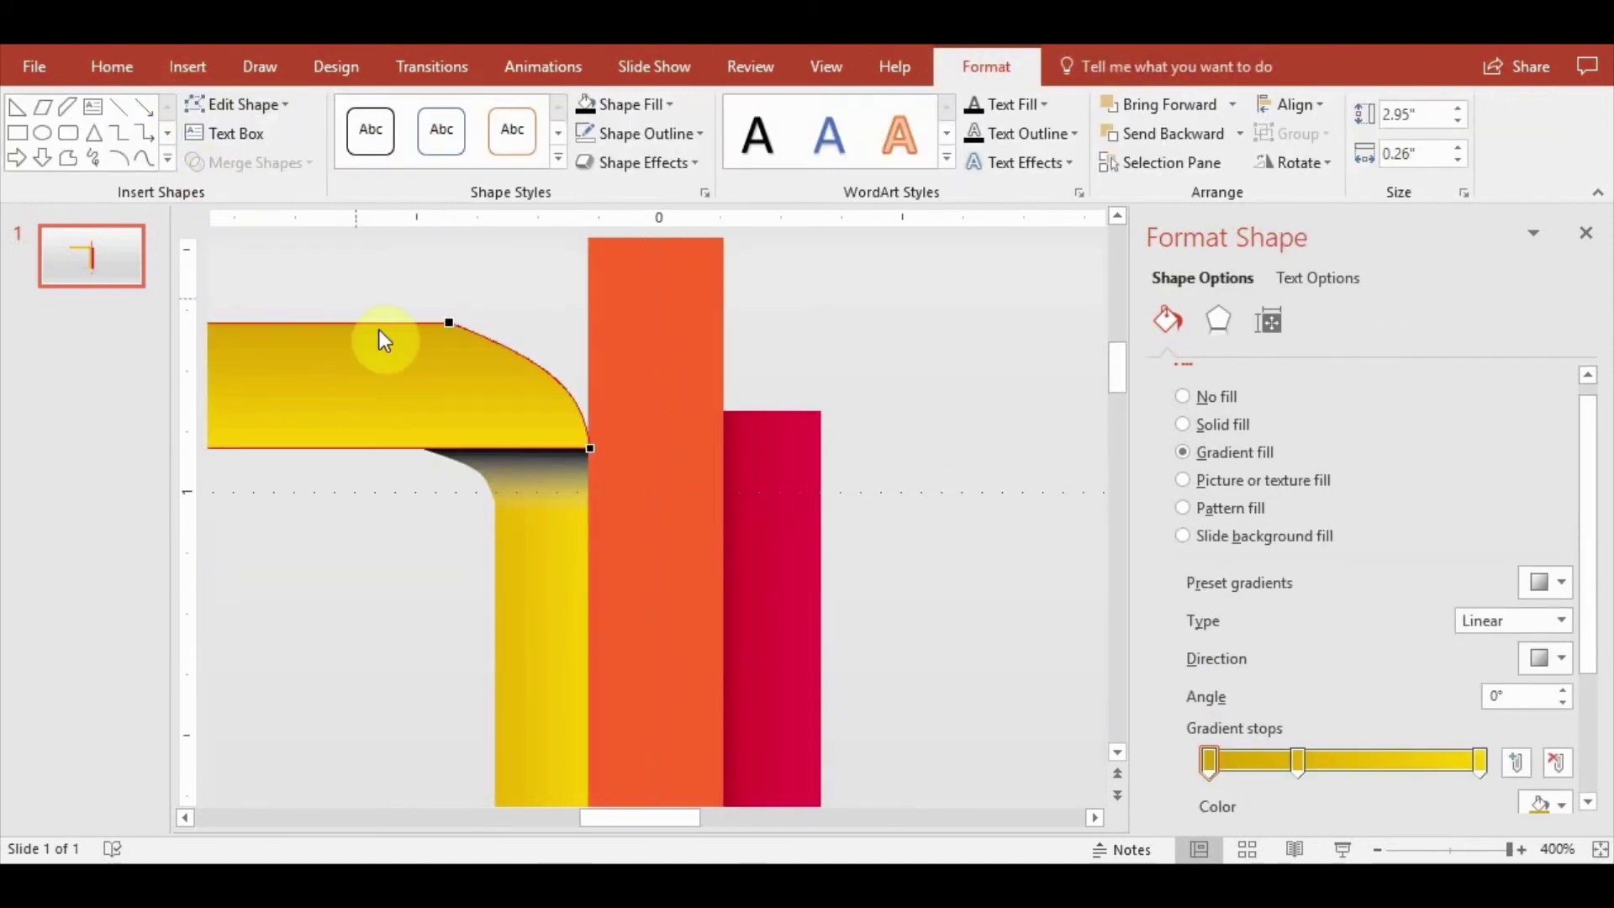
left_click(464, 303)
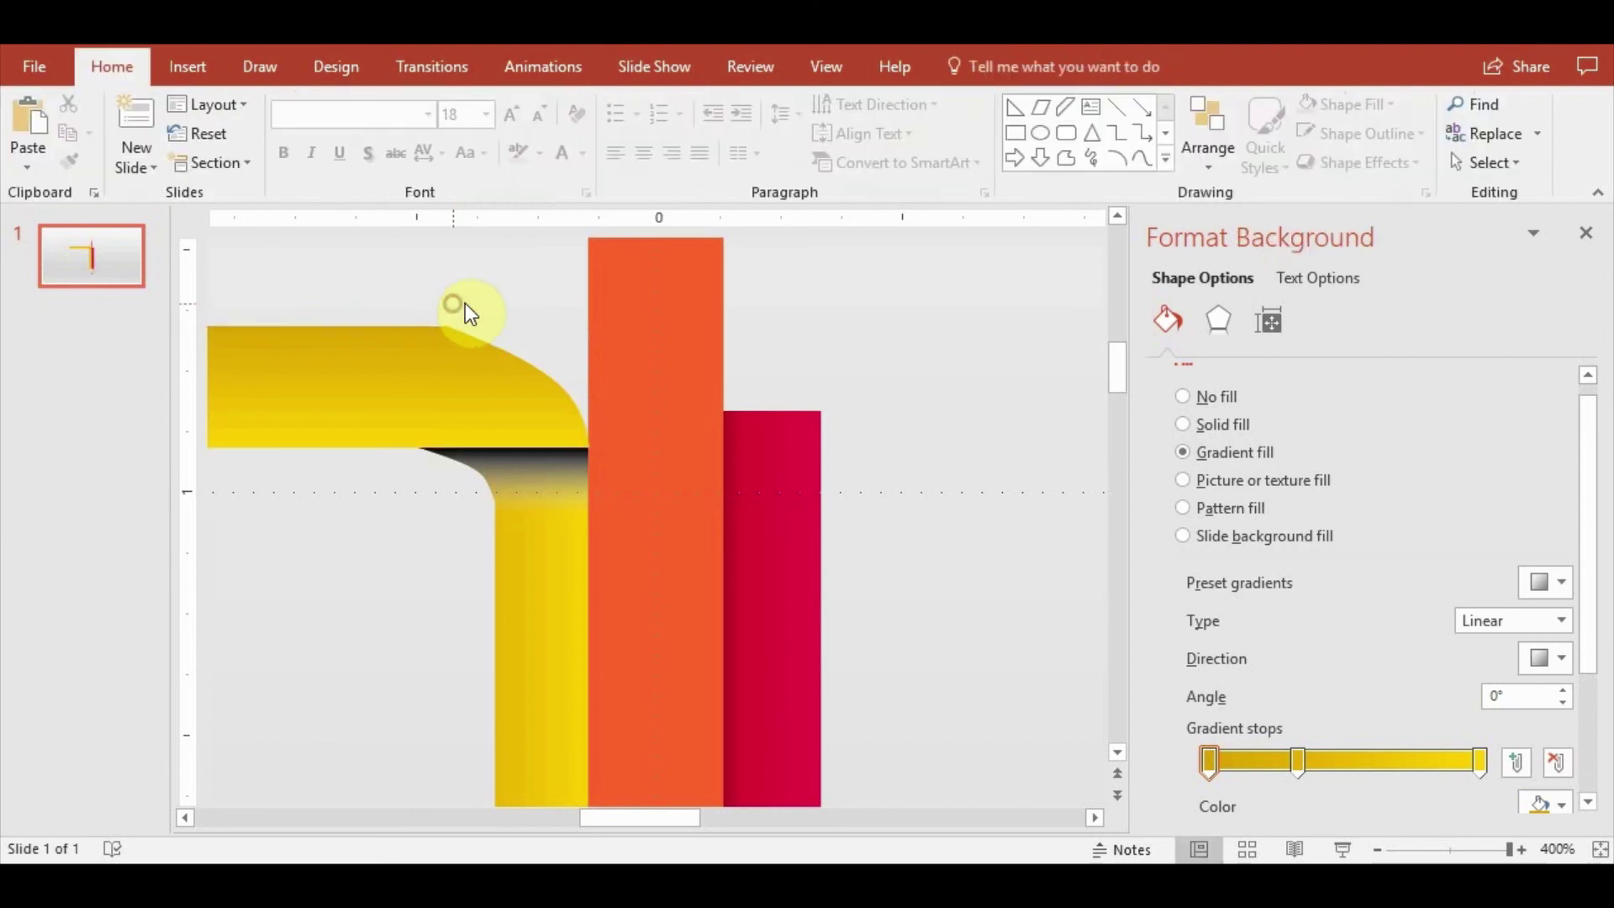
left_click(422, 346)
left_click(235, 106)
left_click(210, 172)
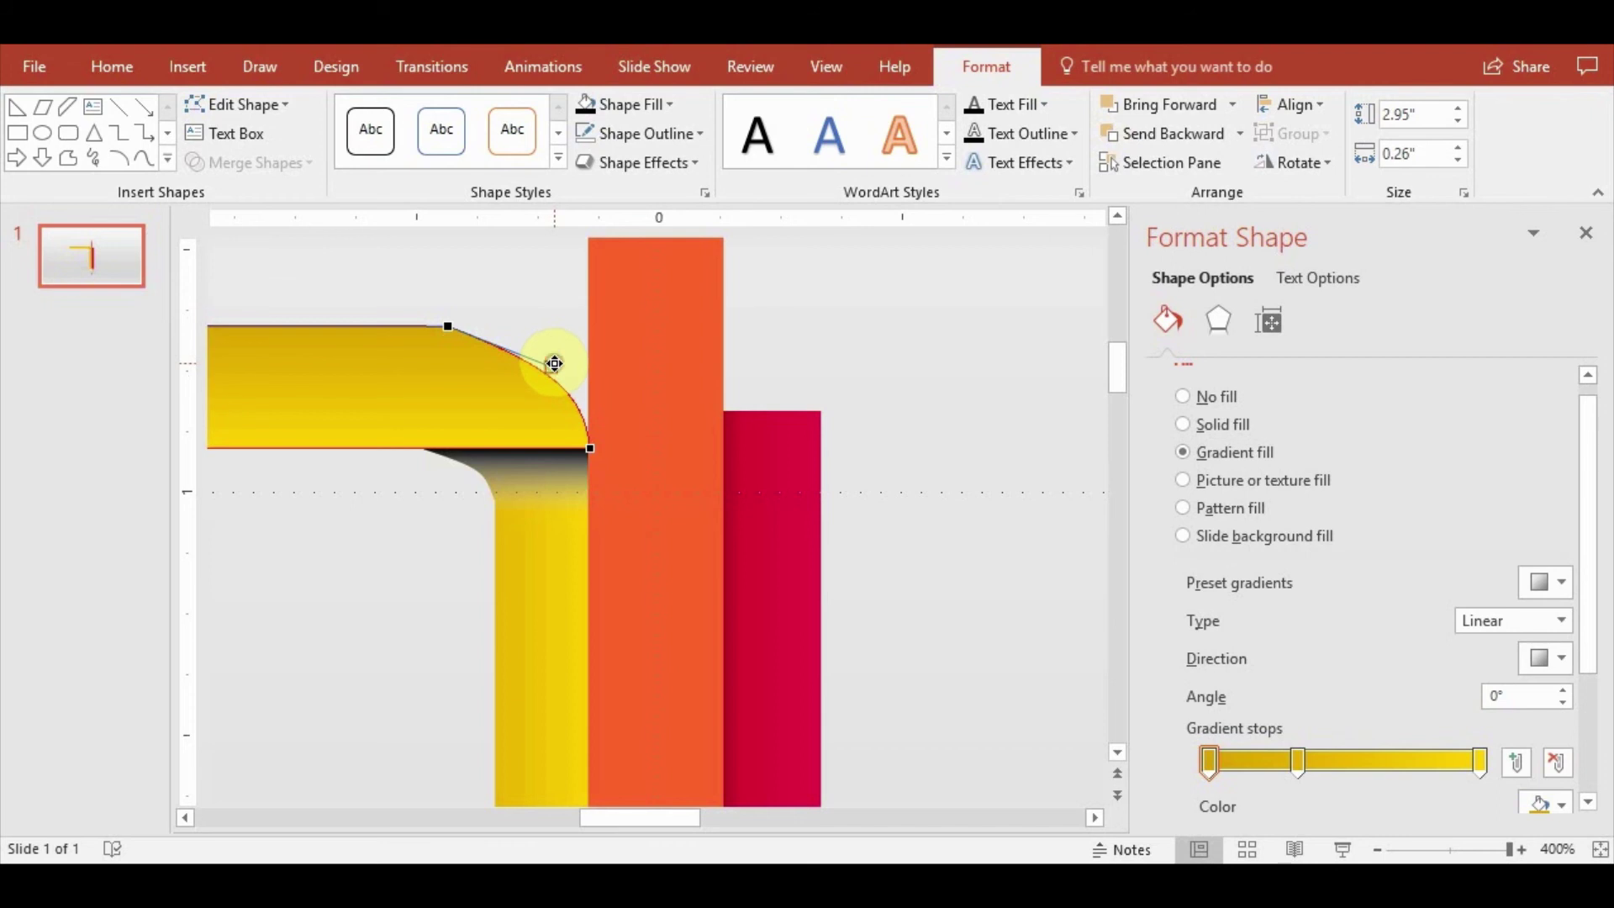
left_click_drag(552, 360, 538, 344)
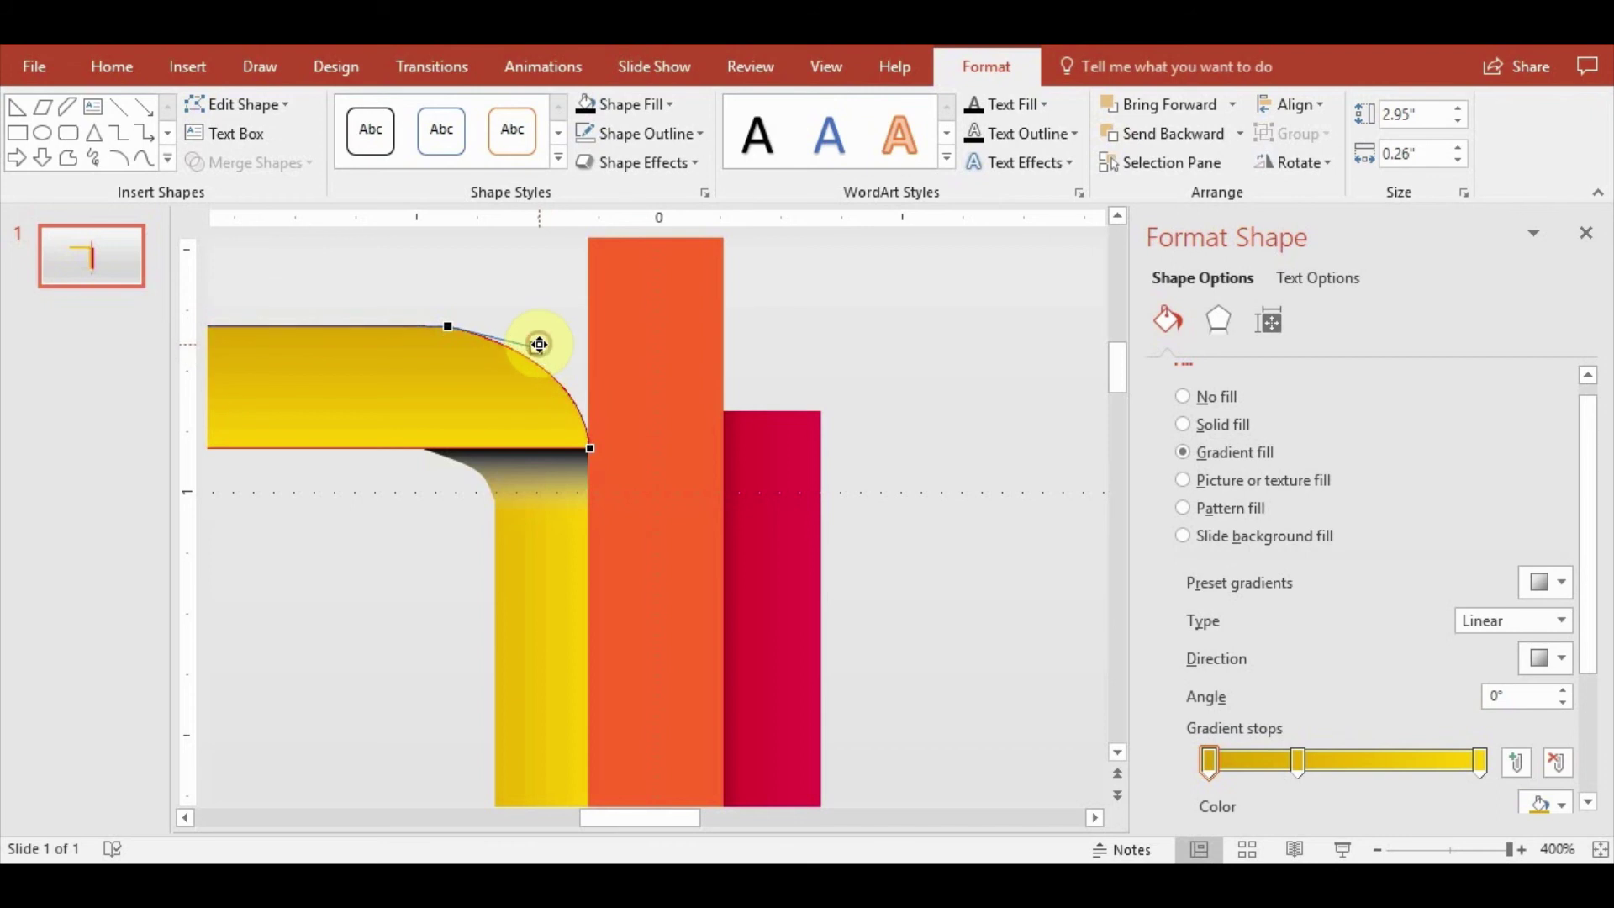
left_click(526, 257)
scroll(546, 286, "down", 3)
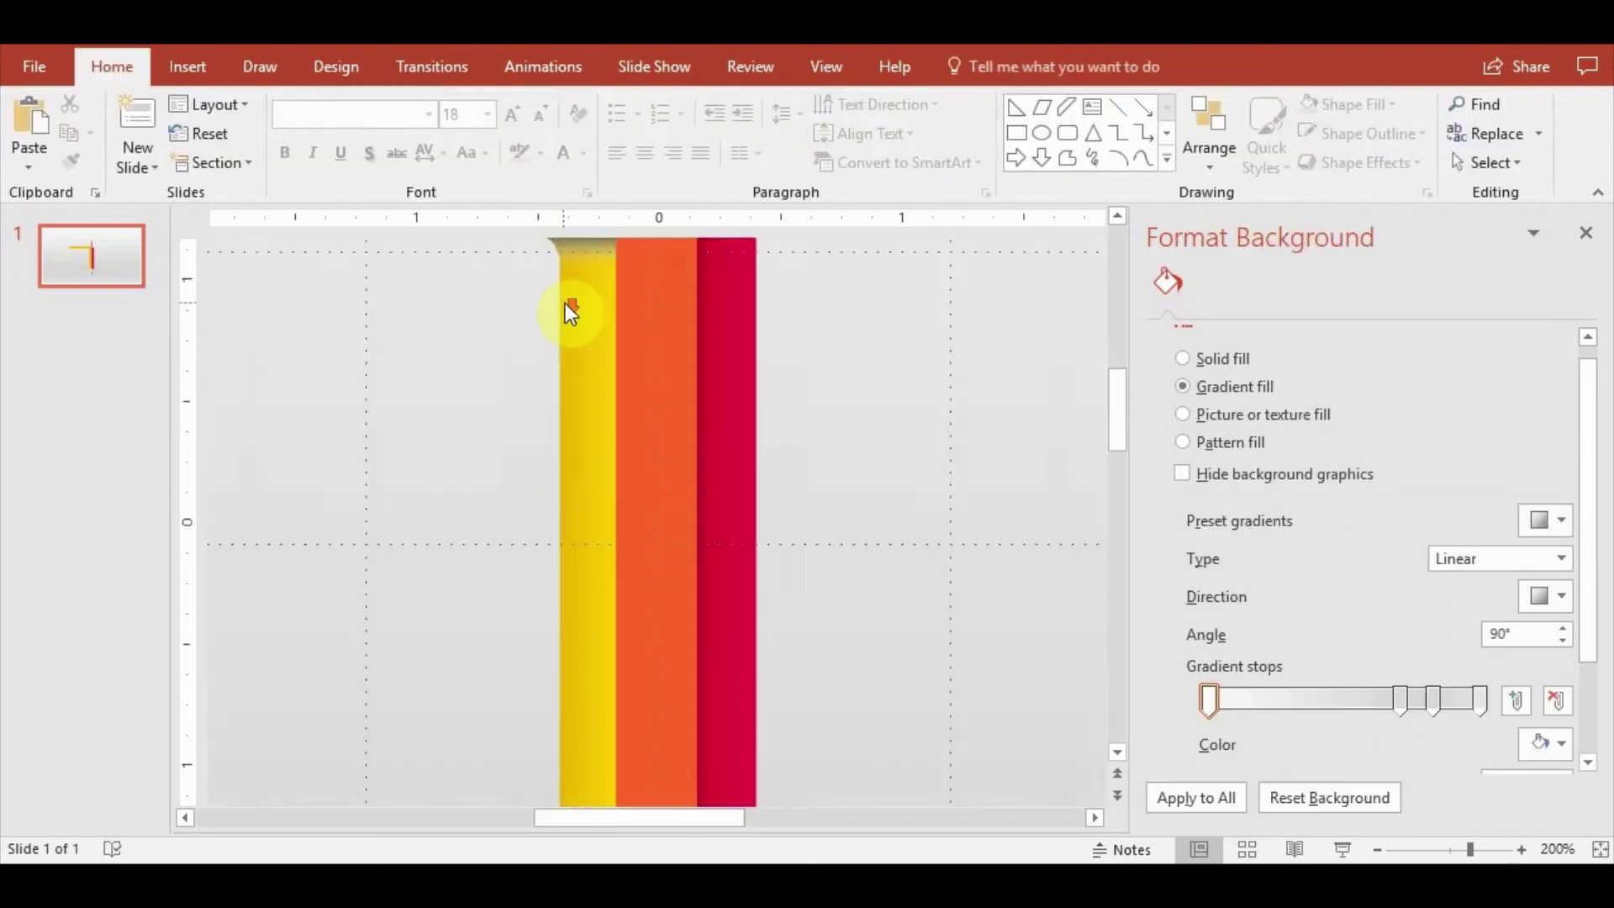
scroll(565, 319, "up", 2)
Give the horizontal bar a solid yellow fill
left_click(506, 337)
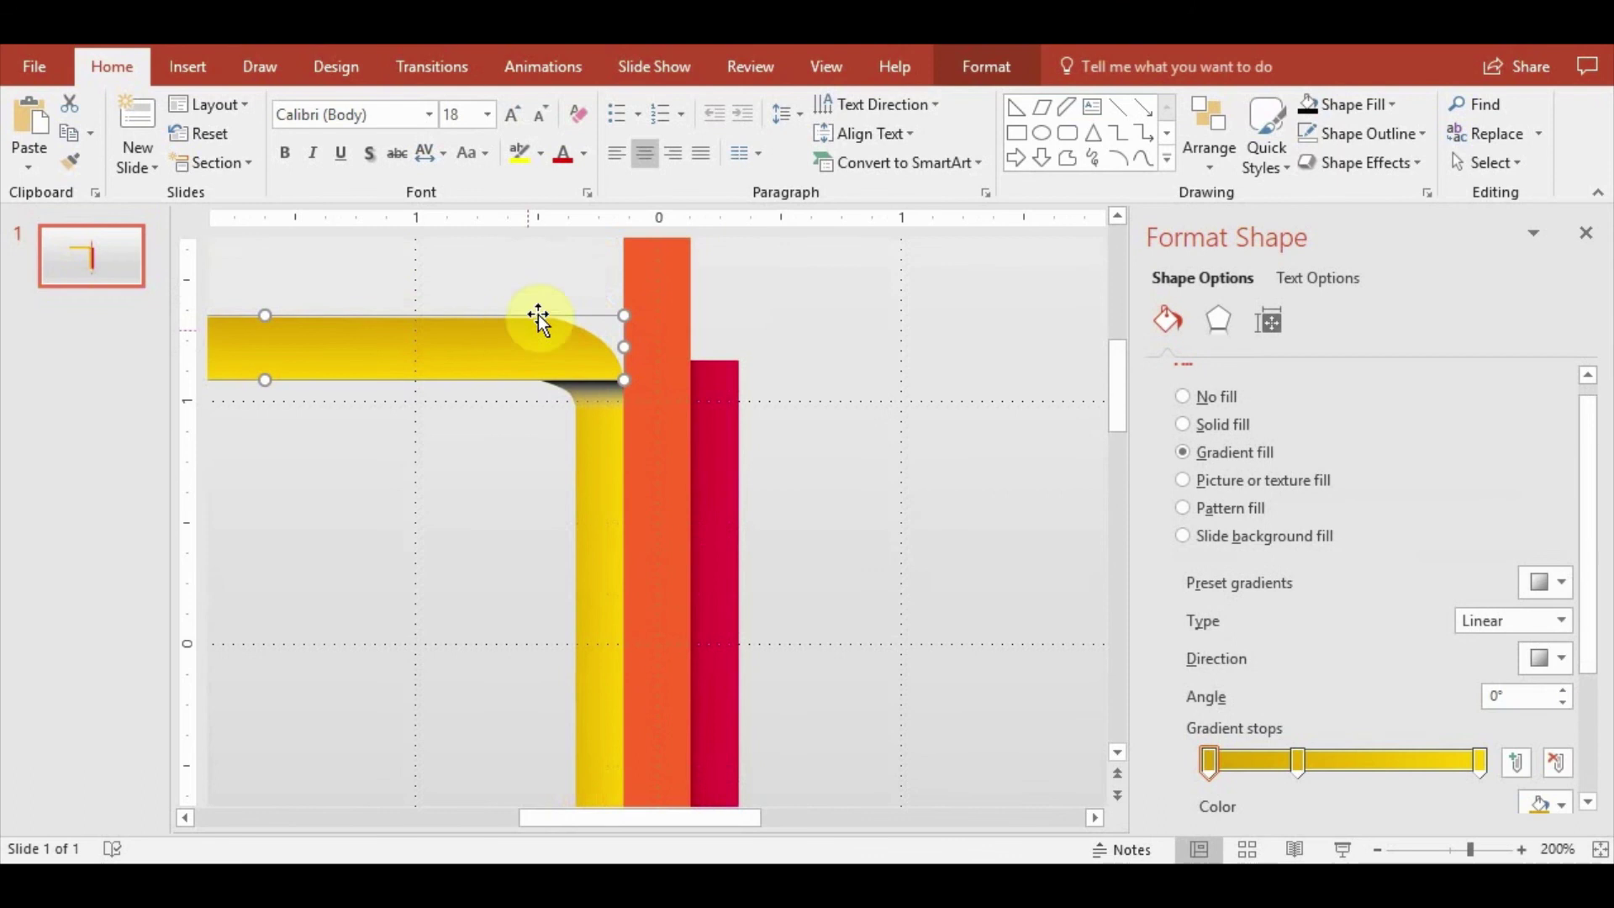
left_click(1001, 69)
left_click(670, 103)
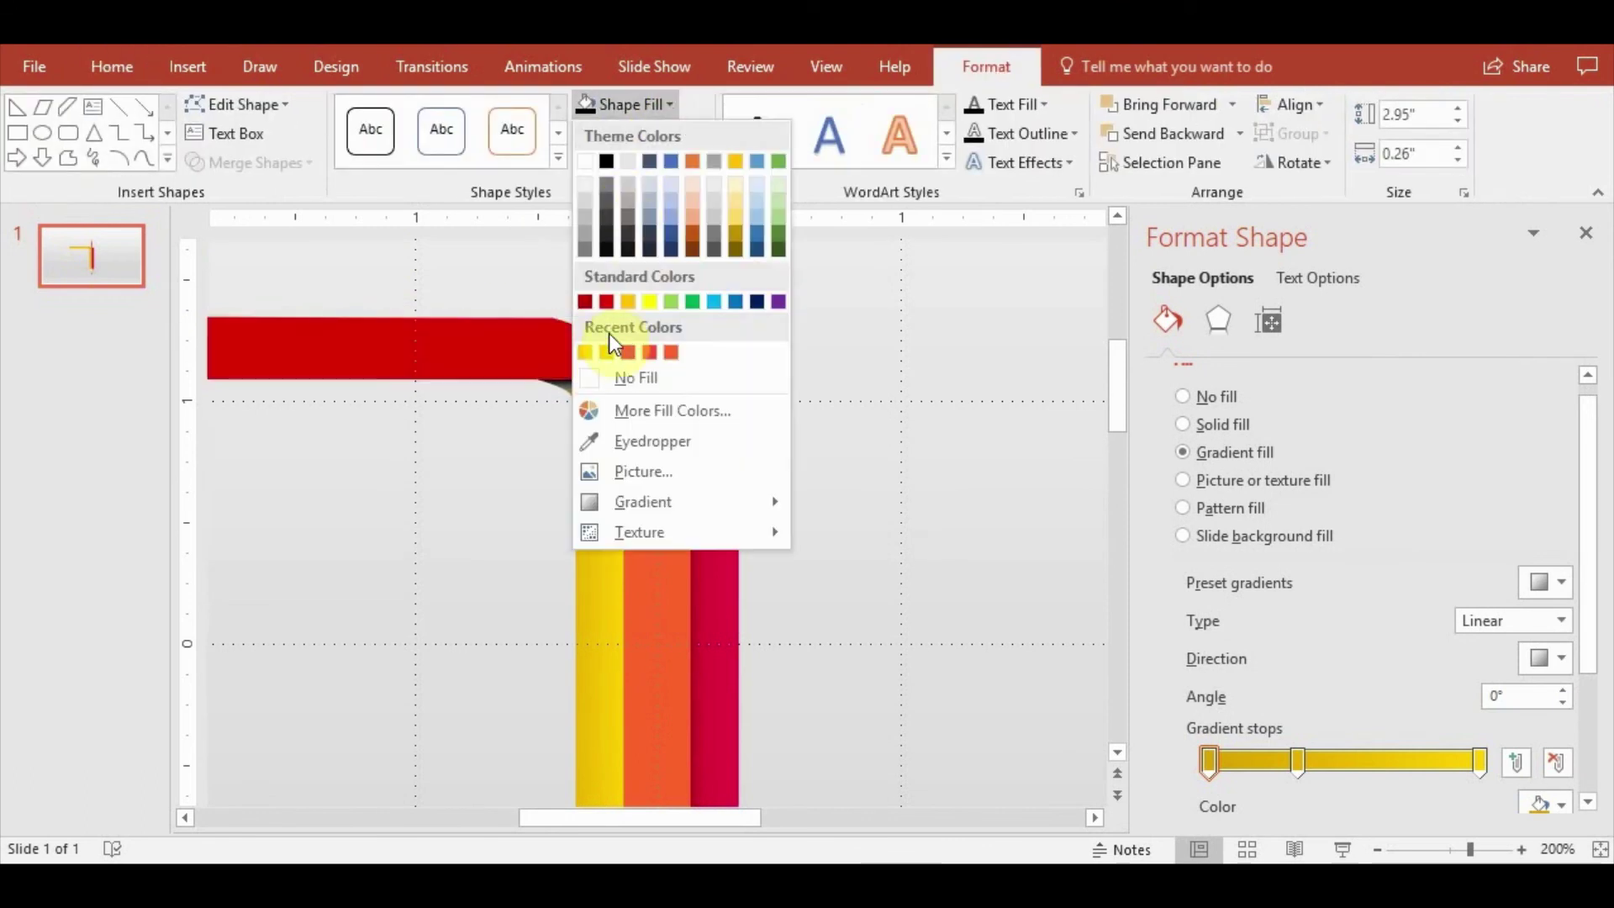
left_click(608, 354)
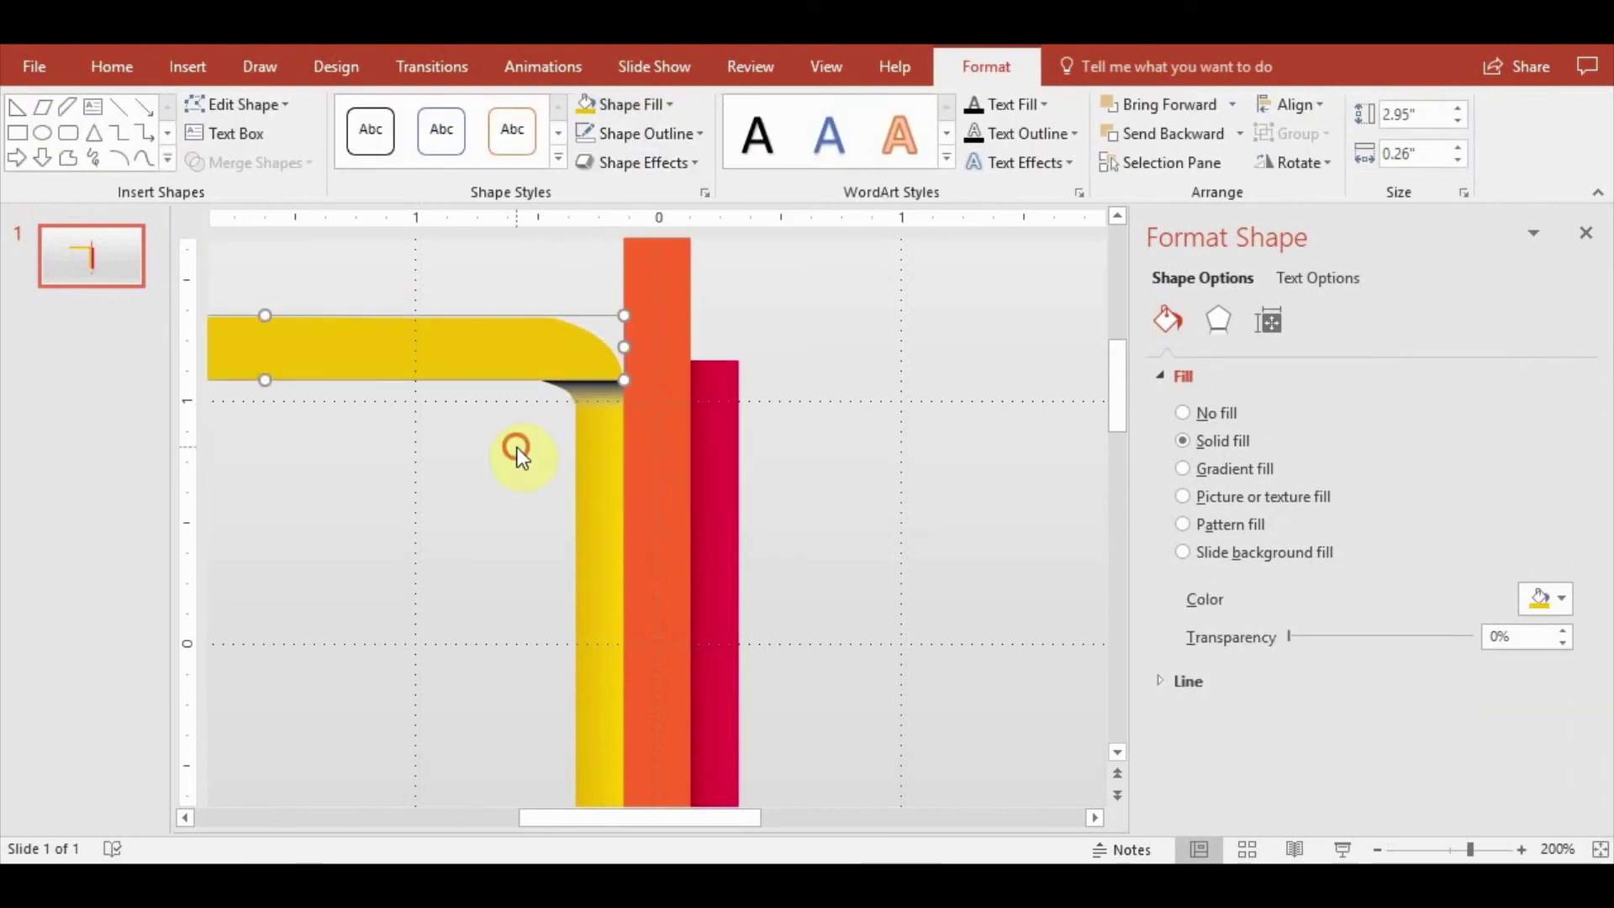
left_click(517, 447)
Duplicate the yellow bar and place the copy below the original
left_click_drag(435, 347, 446, 370)
scroll(445, 370, "down", 2)
left_click_drag(749, 527, 630, 619)
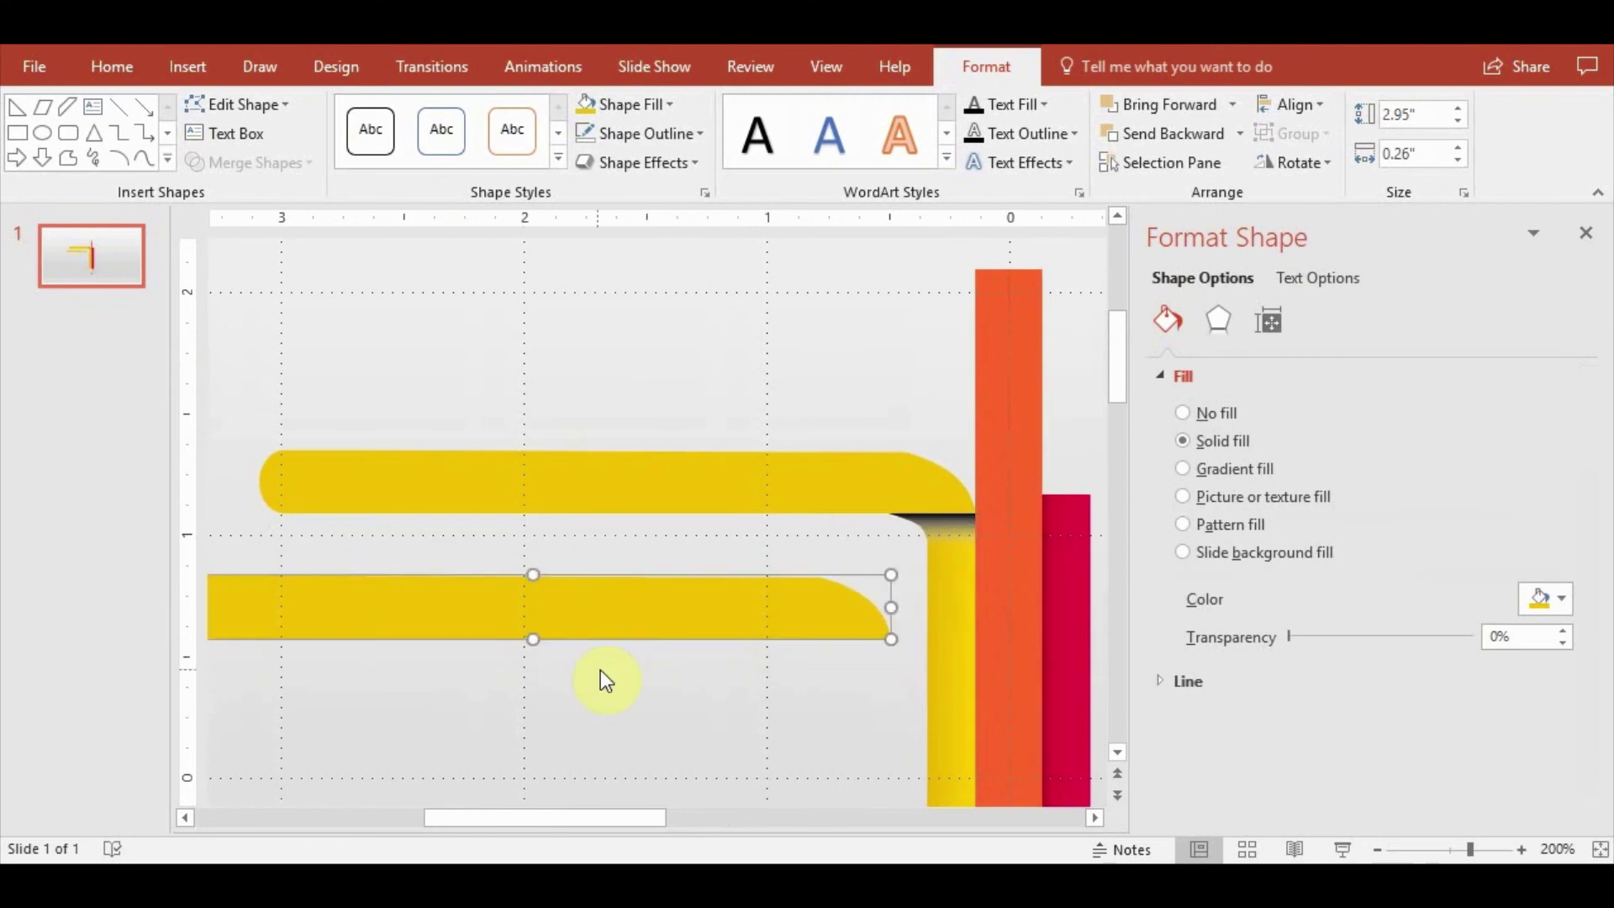
scroll(420, 657, "down", 3)
left_click(420, 658)
Subtract a rectangle from the copy to leave a quarter-circle, then move it above the bar
left_click(186, 66)
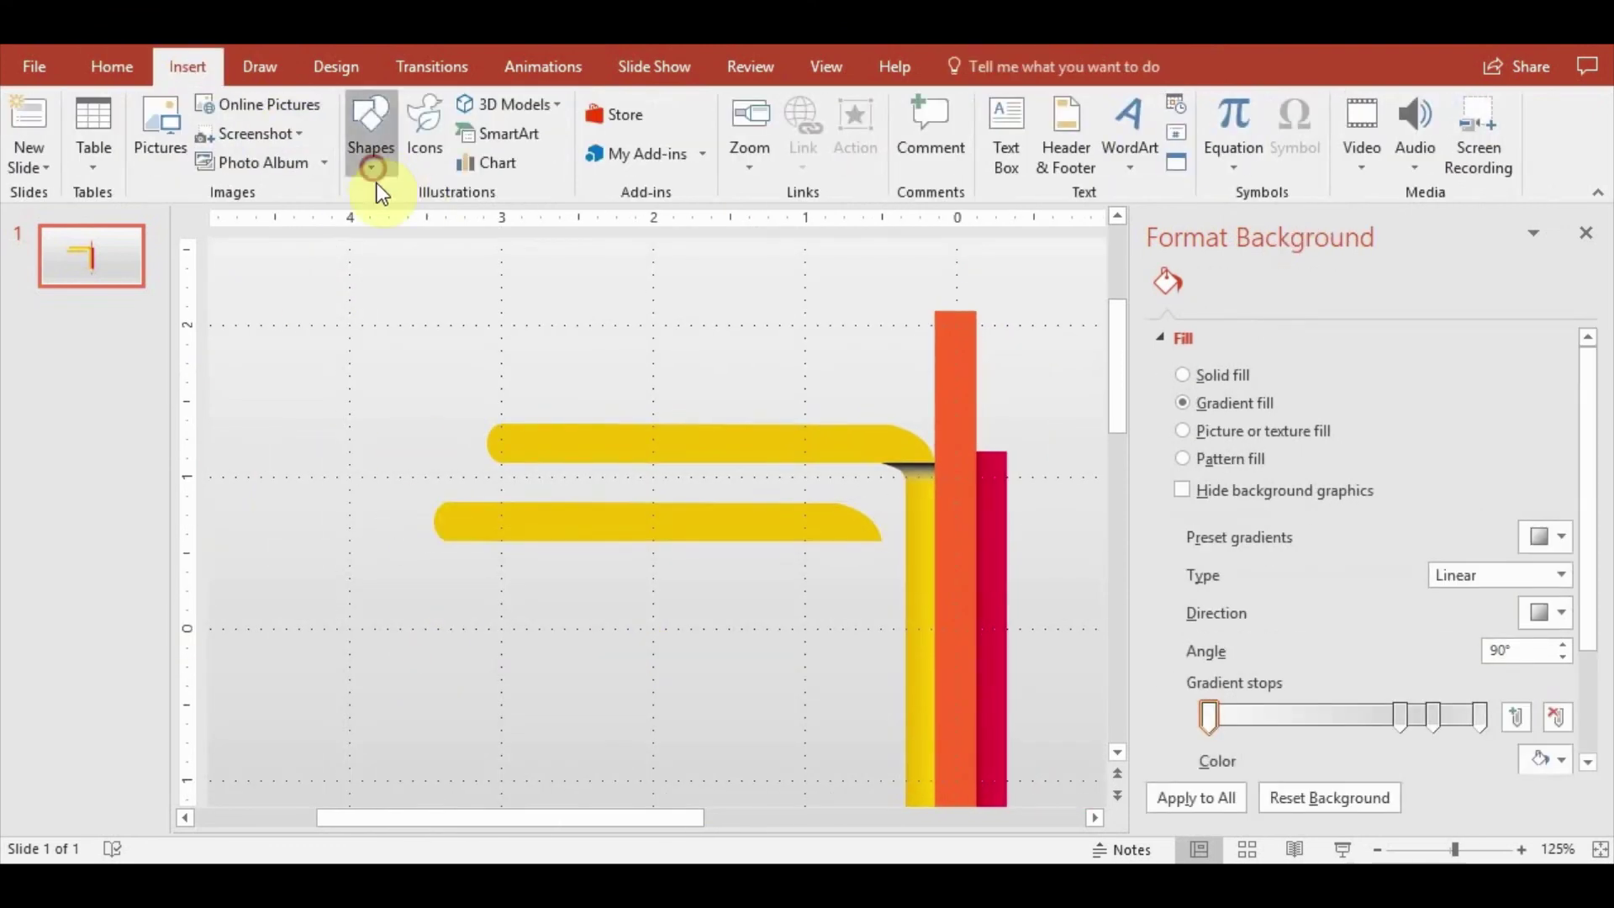
left_click(371, 135)
left_click(553, 232)
left_click_drag(401, 479, 821, 627)
left_click(849, 521)
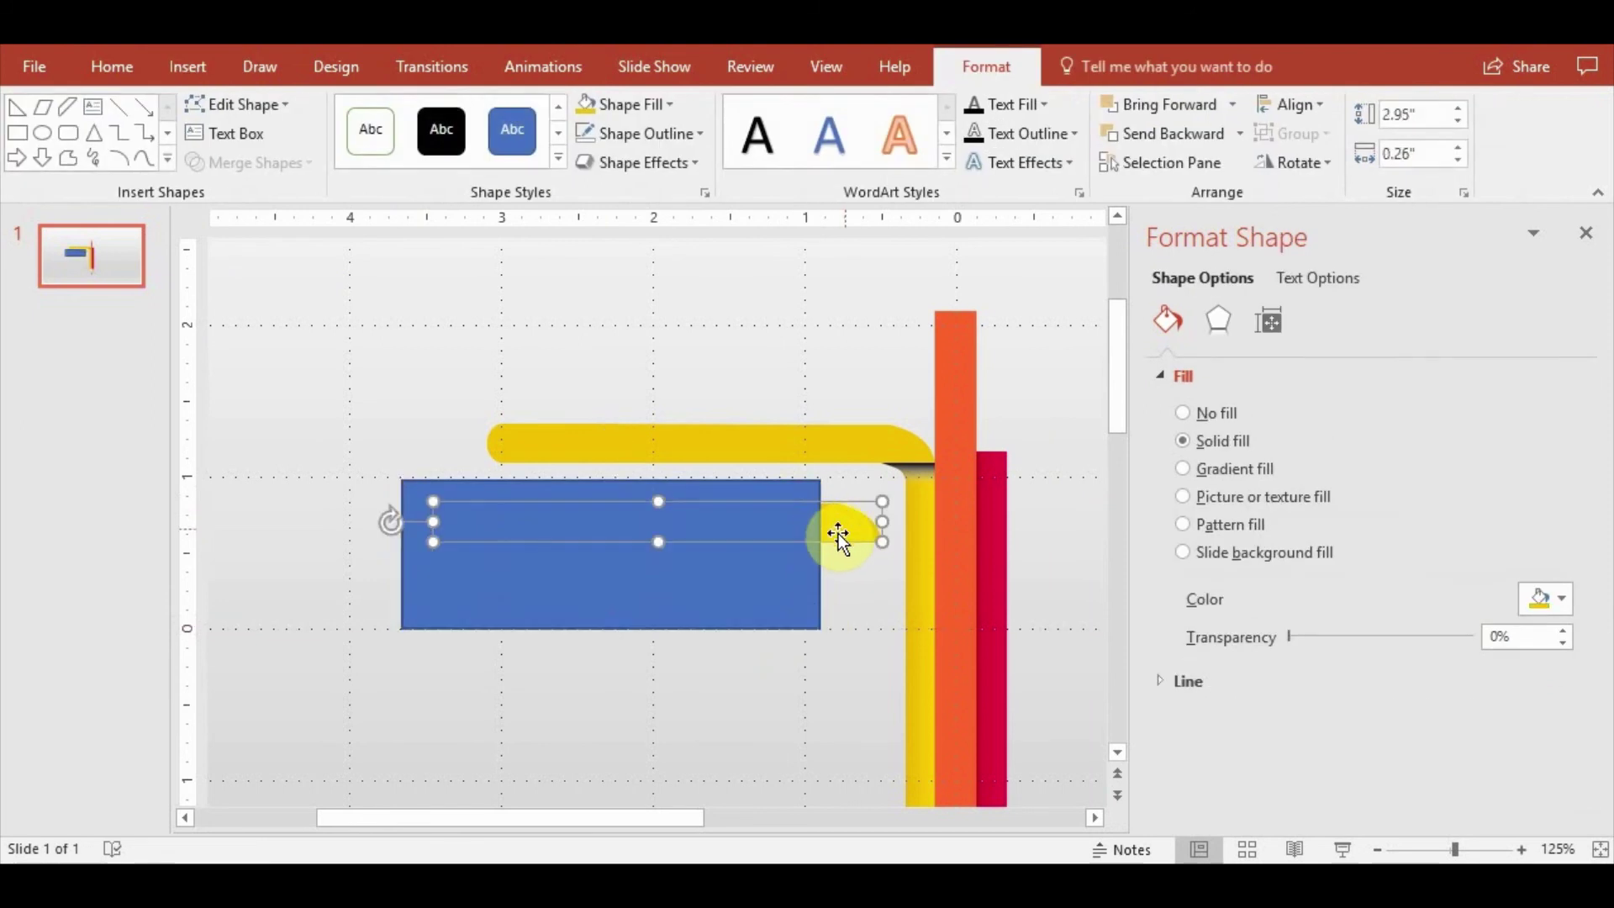
left_click(258, 165)
left_click(260, 320)
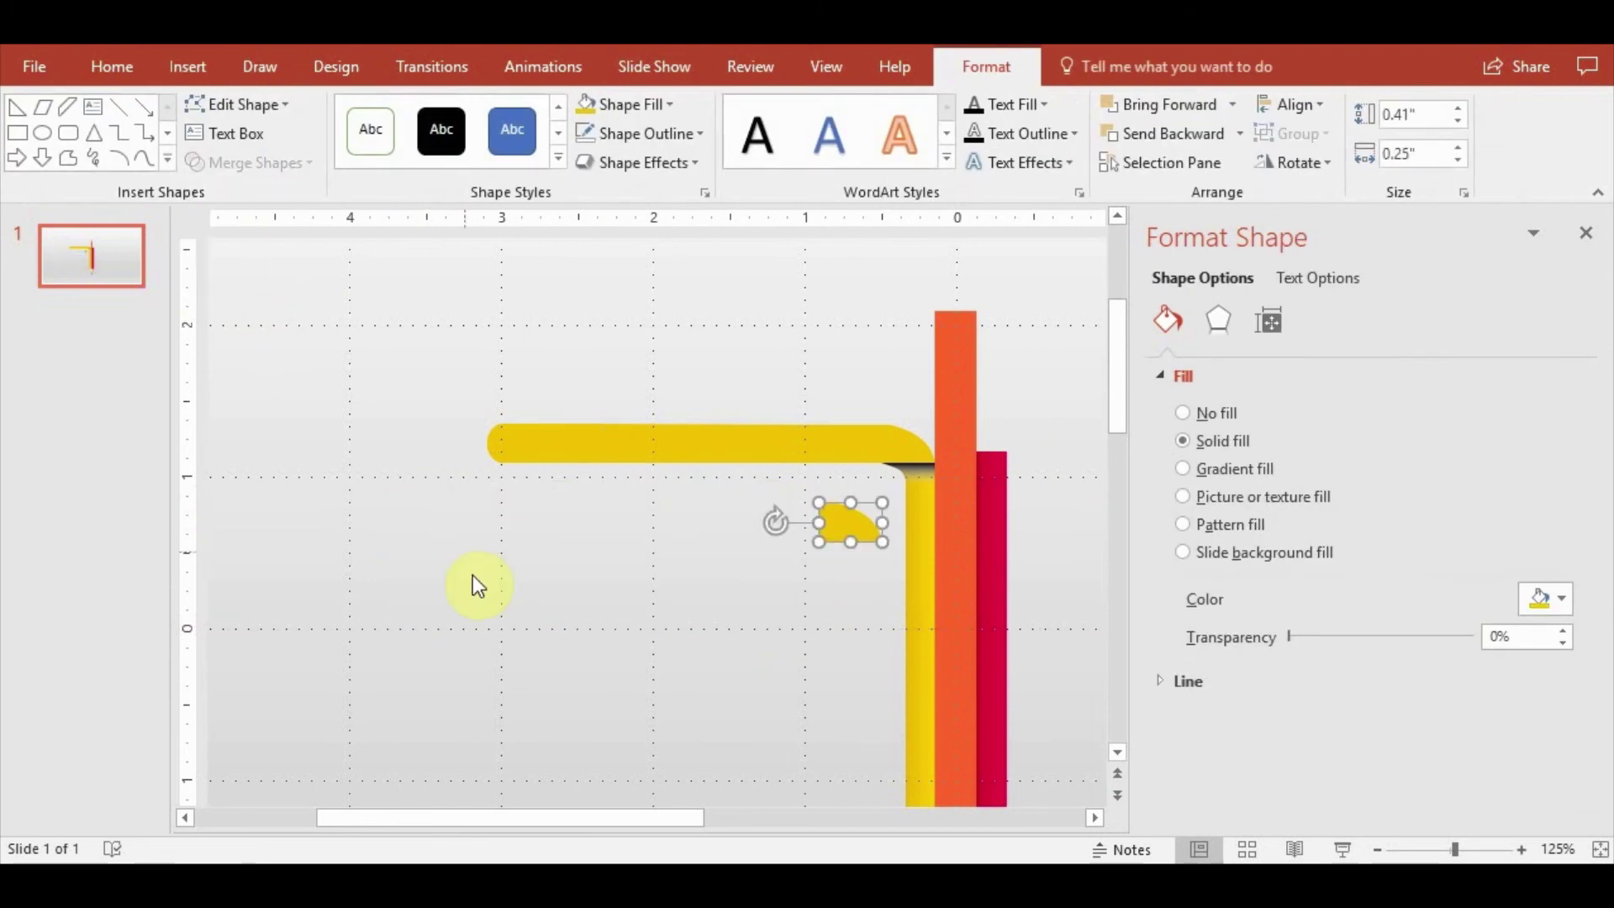
left_click(751, 612)
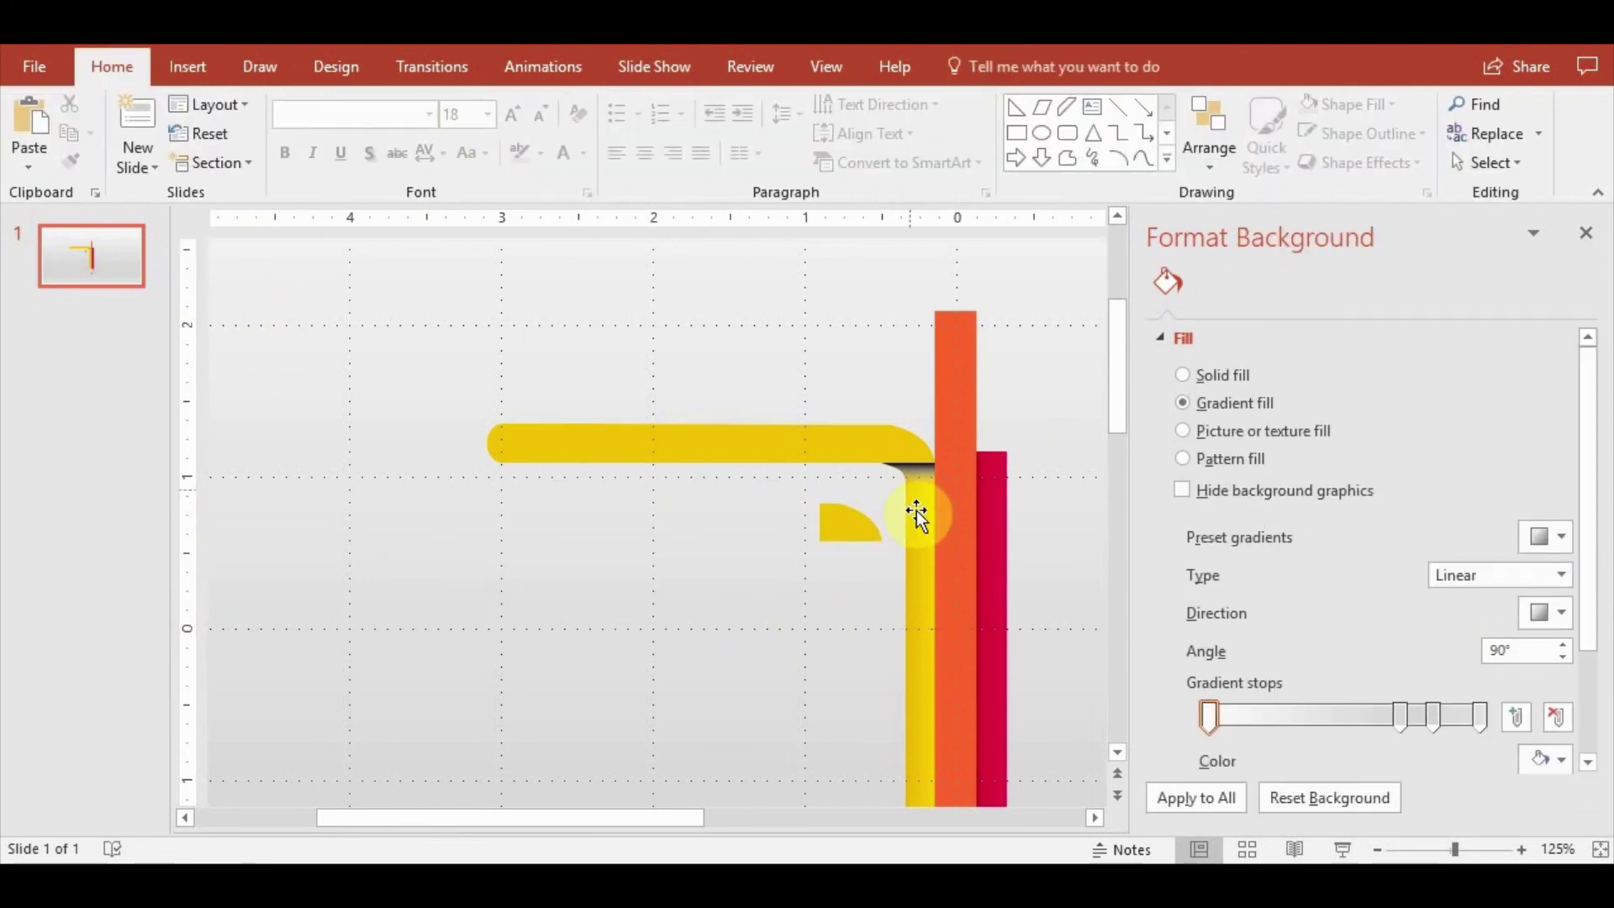
left_click(858, 528)
left_click_drag(858, 528, 869, 369)
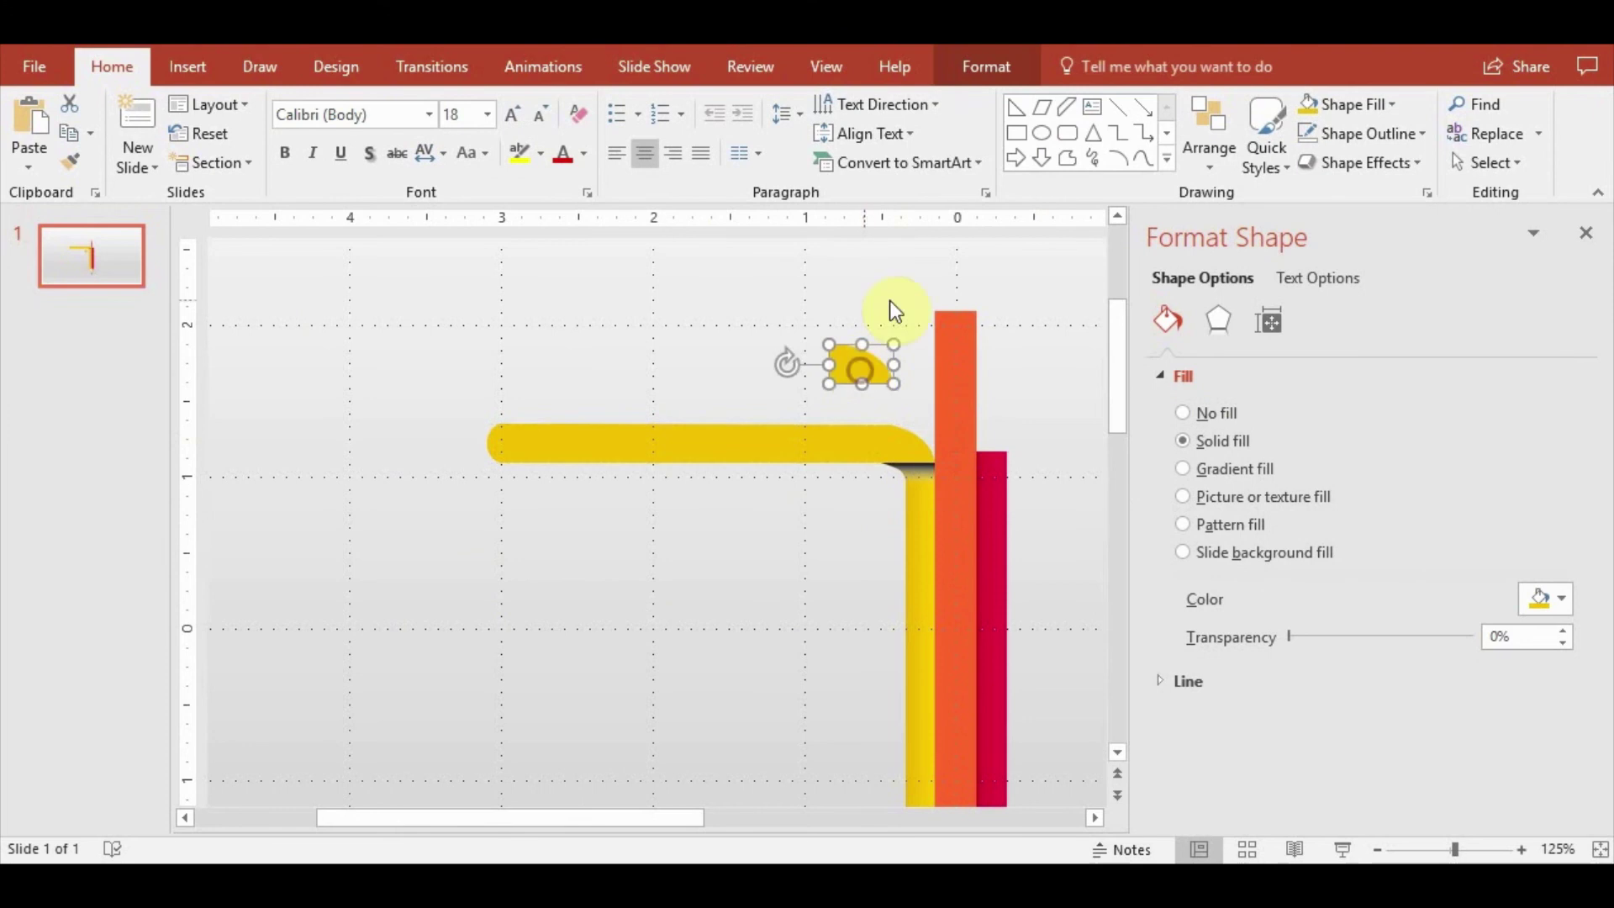
Fill the quarter-circle dark grey
left_click(984, 67)
left_click(670, 105)
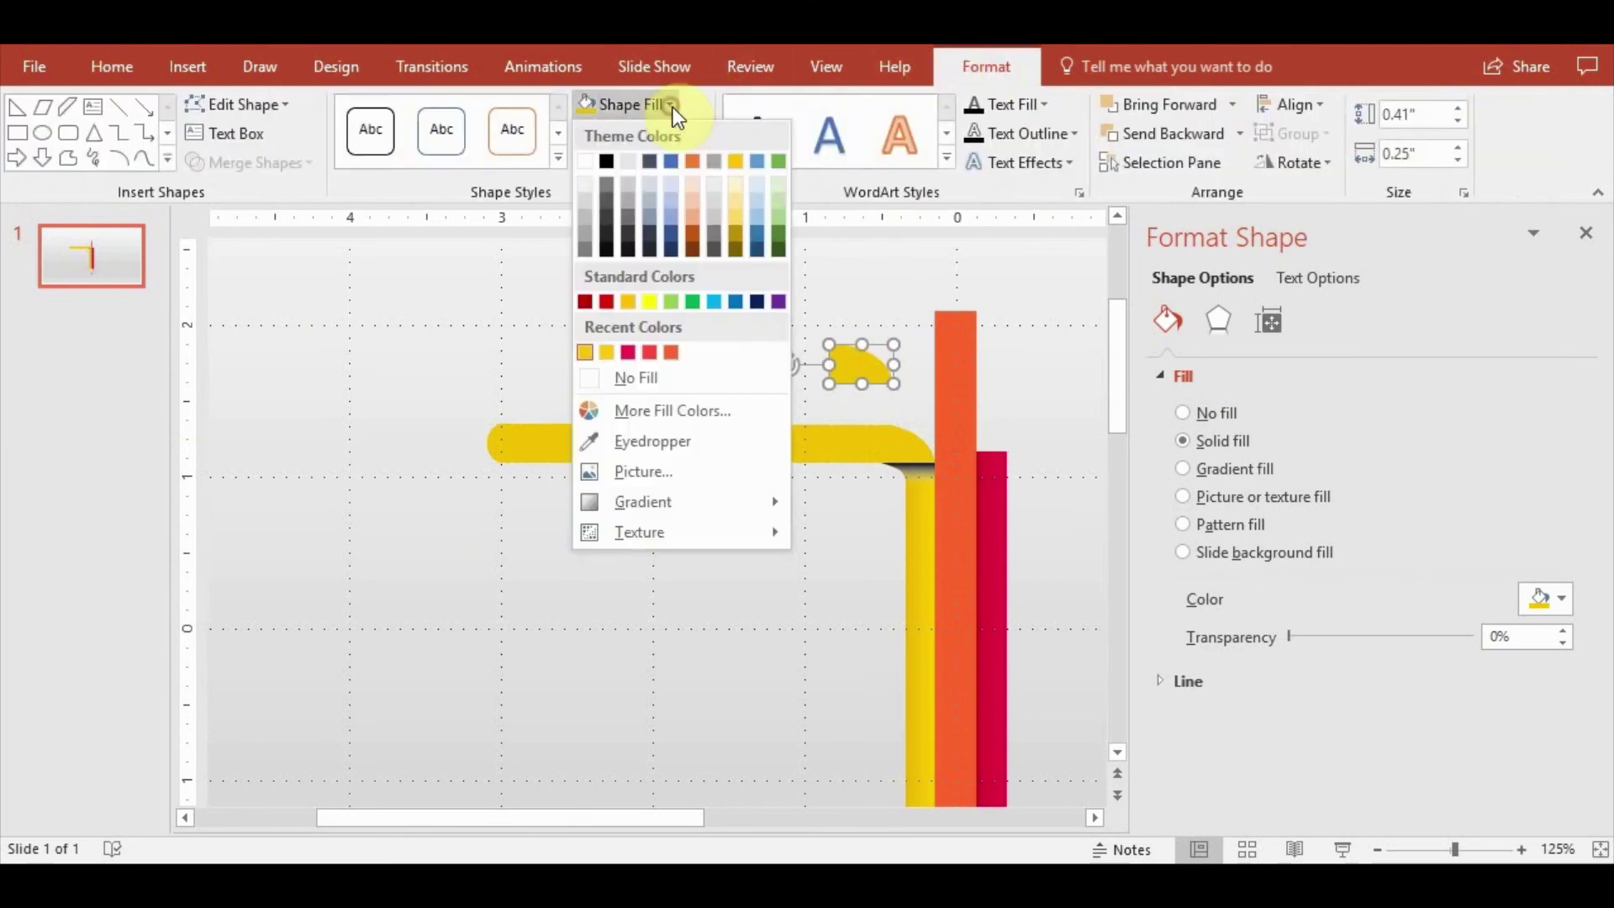
left_click(607, 215)
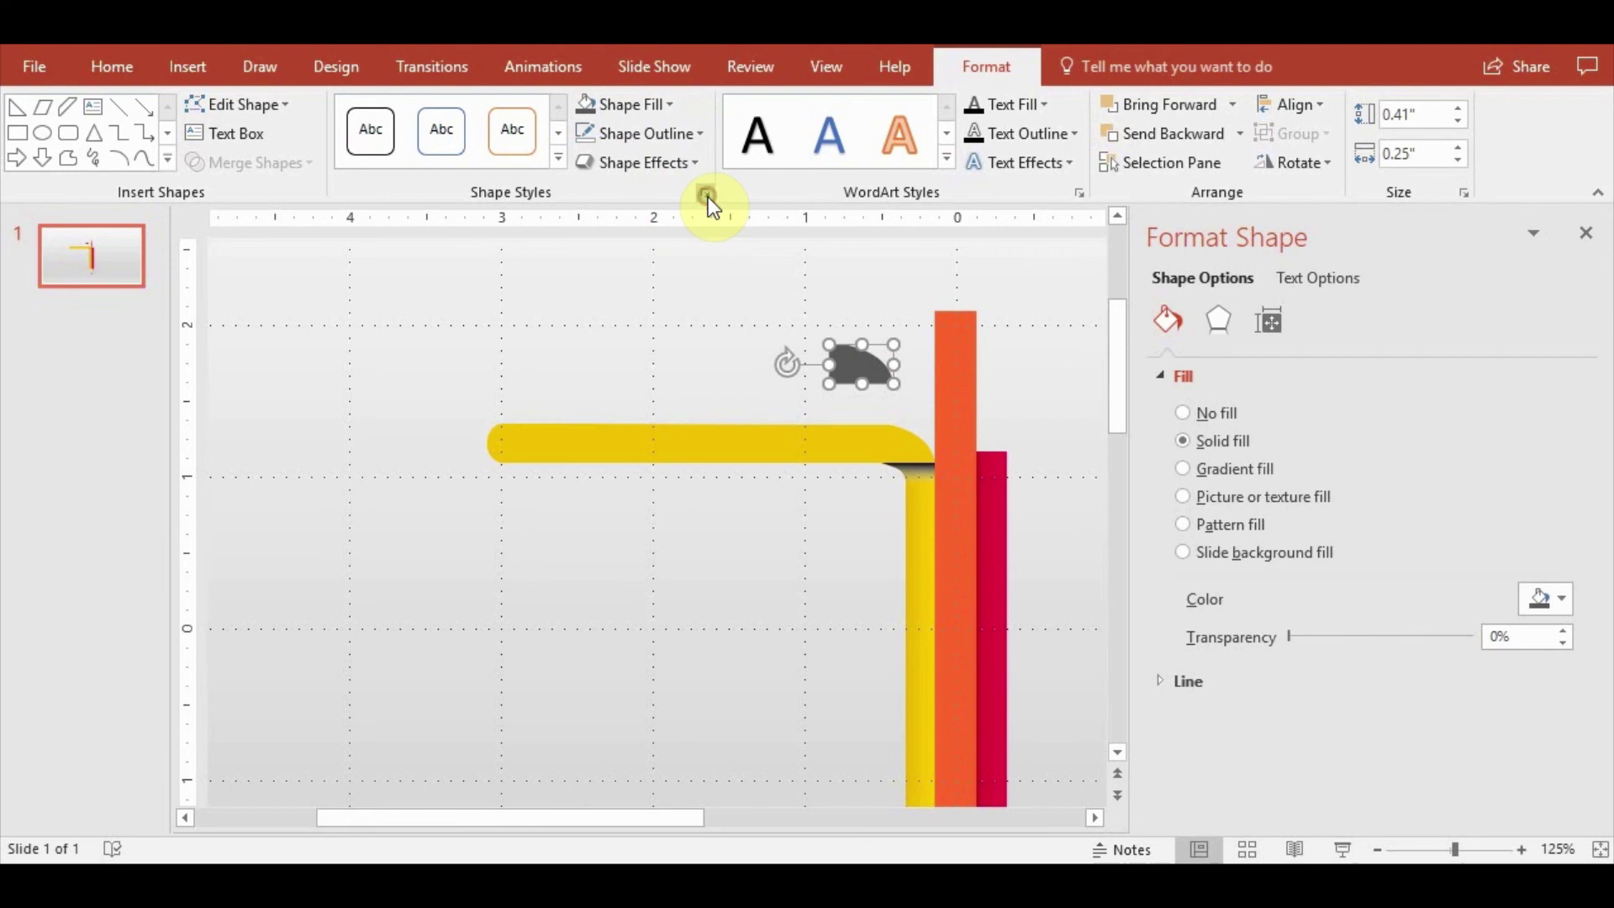
left_click(668, 106)
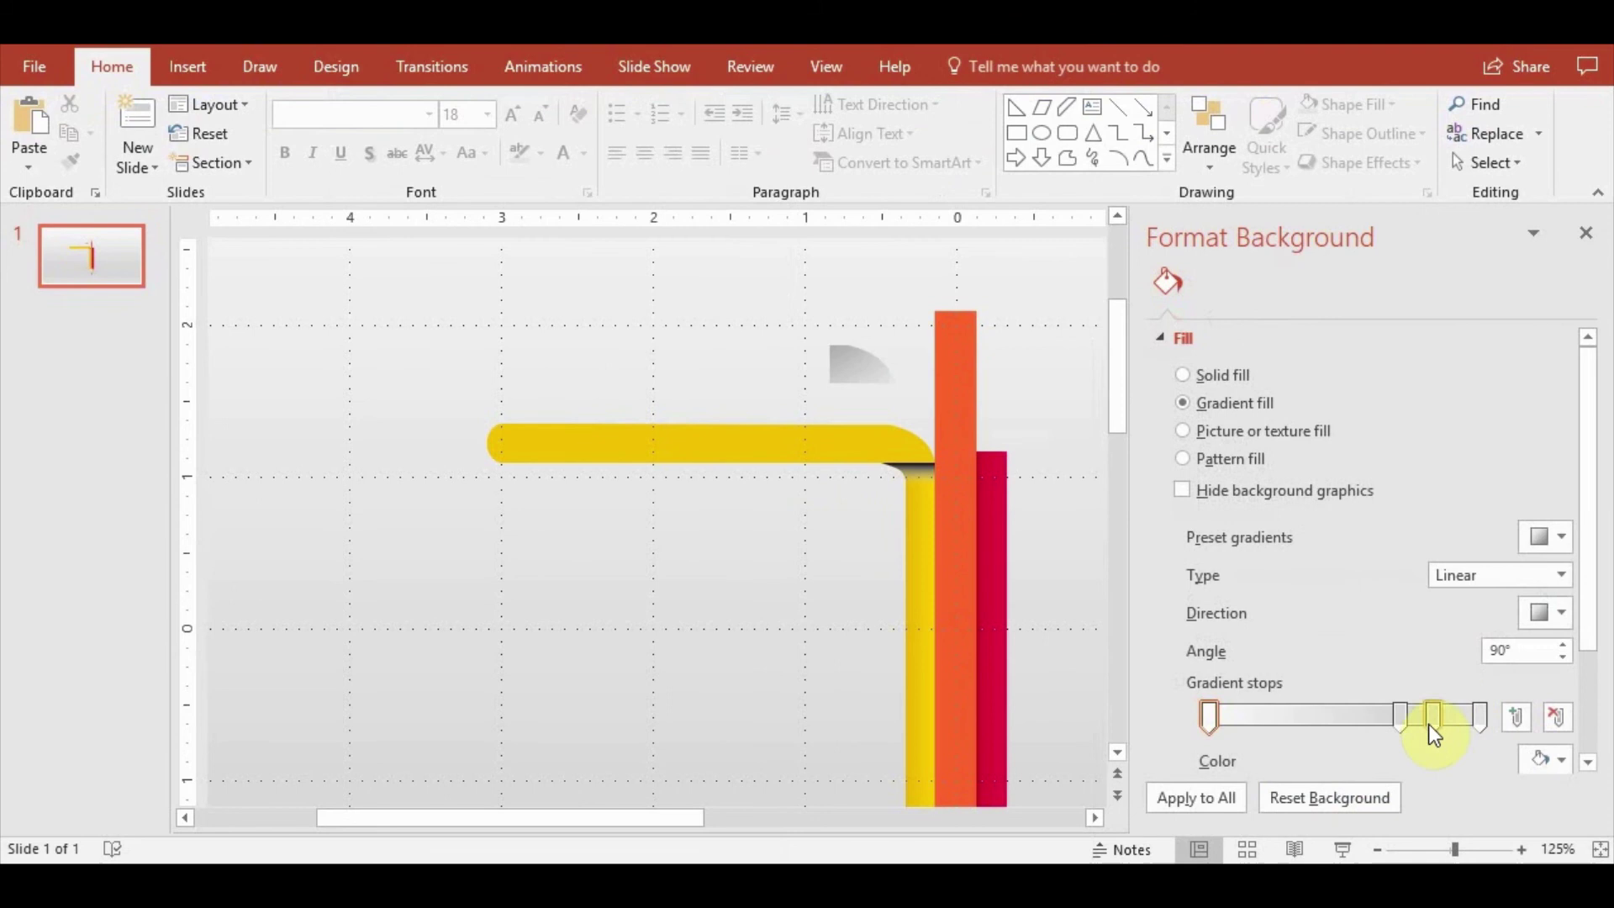
Shift the background gradient stops to rebalance the background's brightness
left_click_drag(1433, 716, 1286, 716)
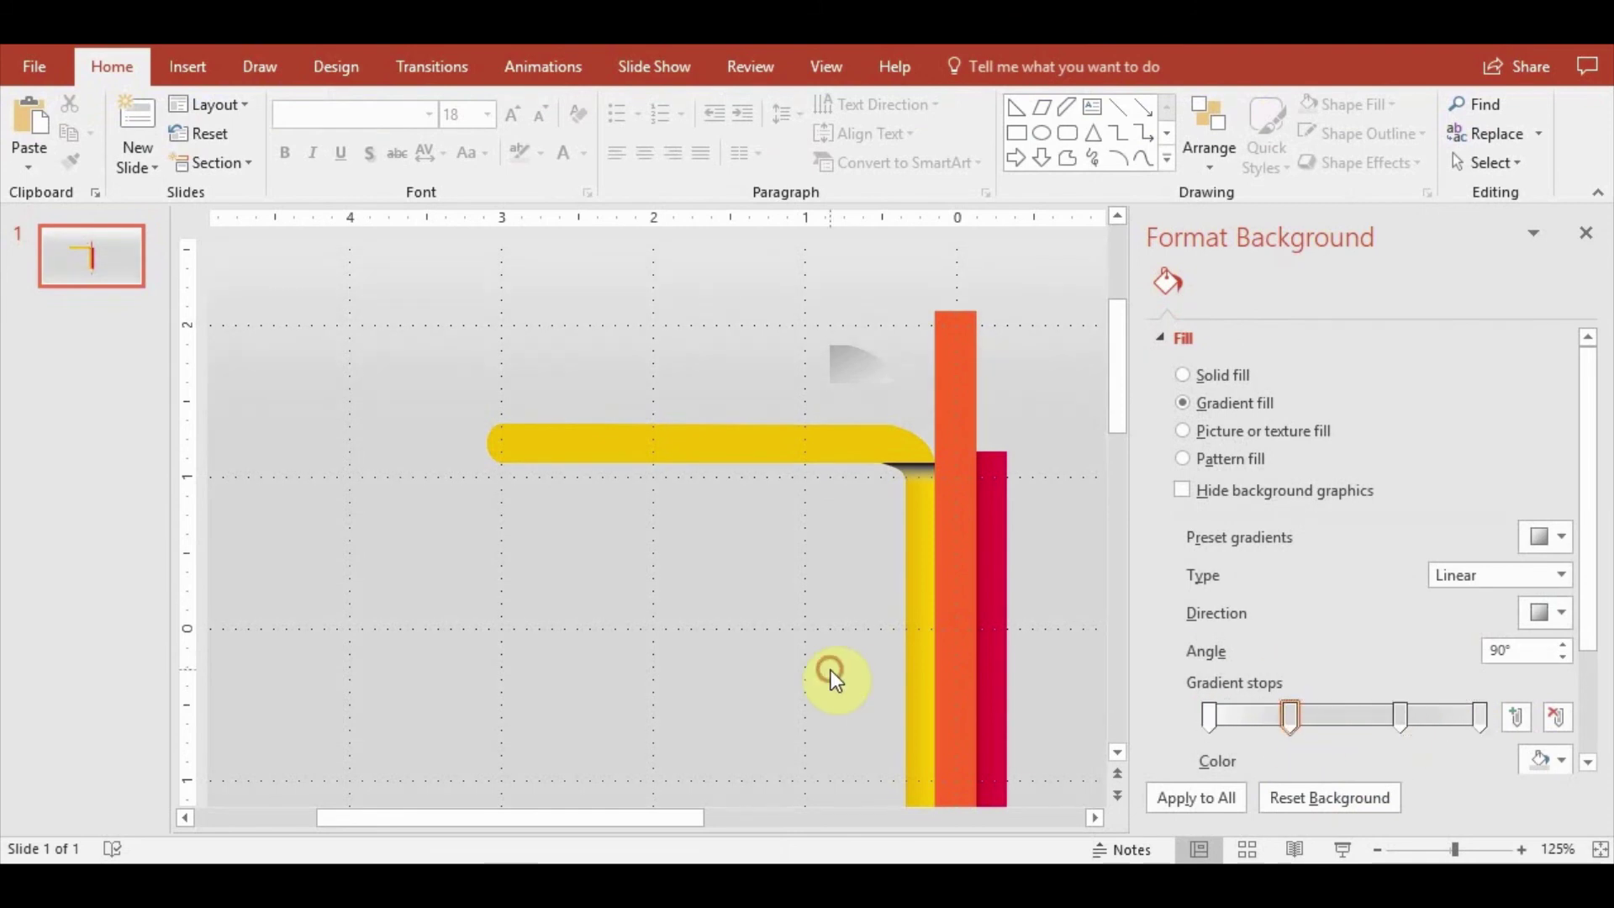
left_click(1288, 716)
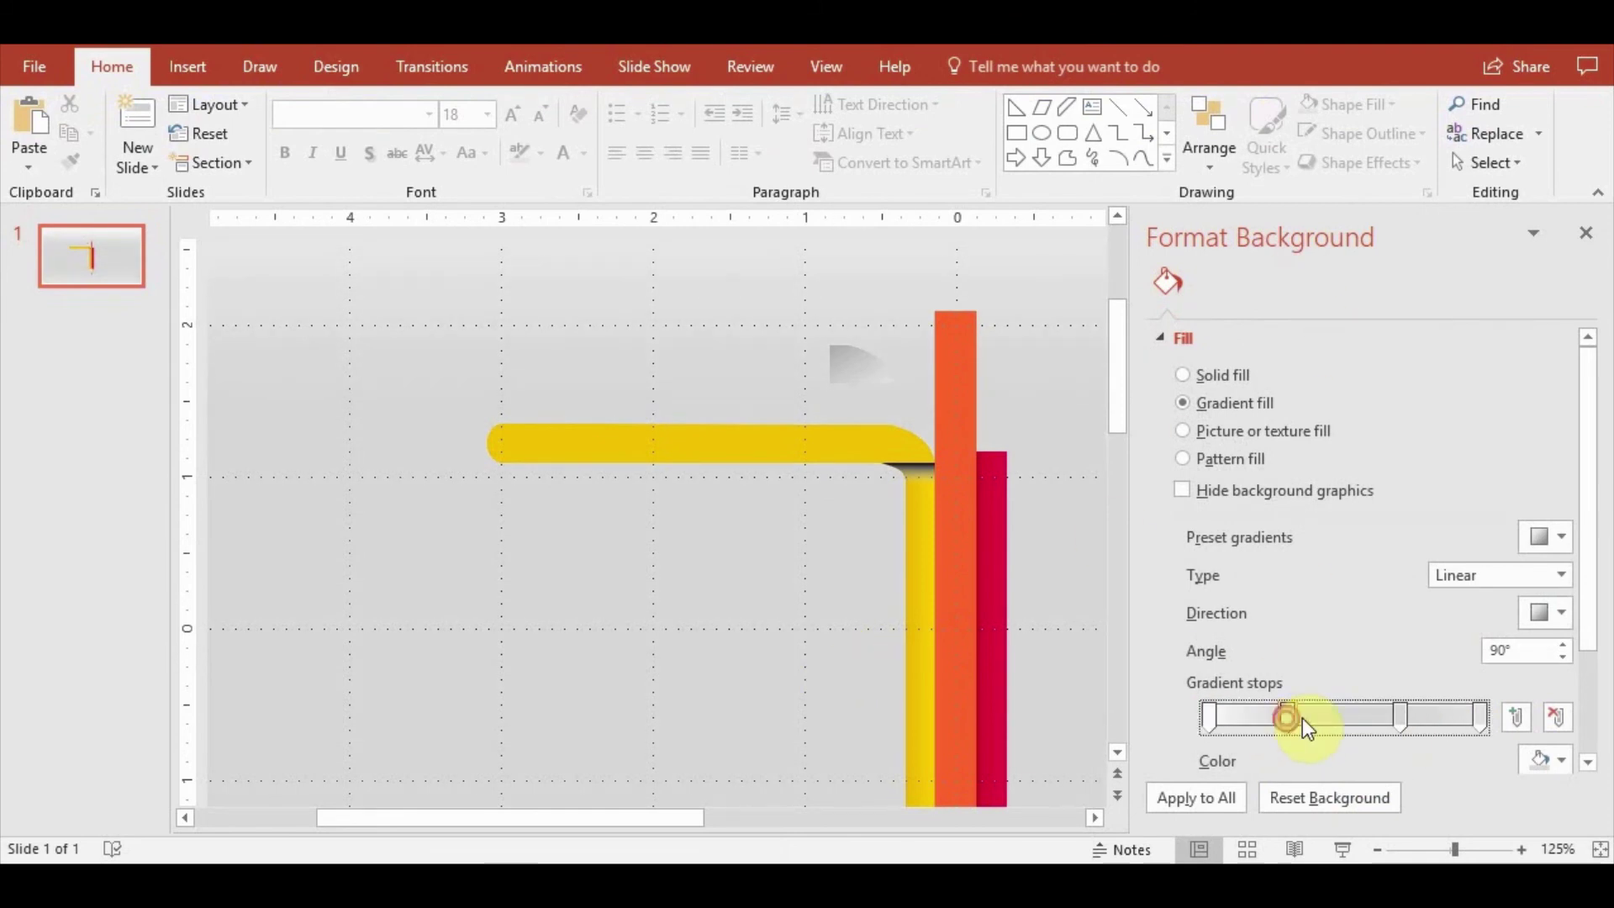
left_click_drag(1303, 718, 1425, 718)
Reposition the quarter-circle's gradient end stops and make the right stop dark grey and transparent
left_click(859, 363)
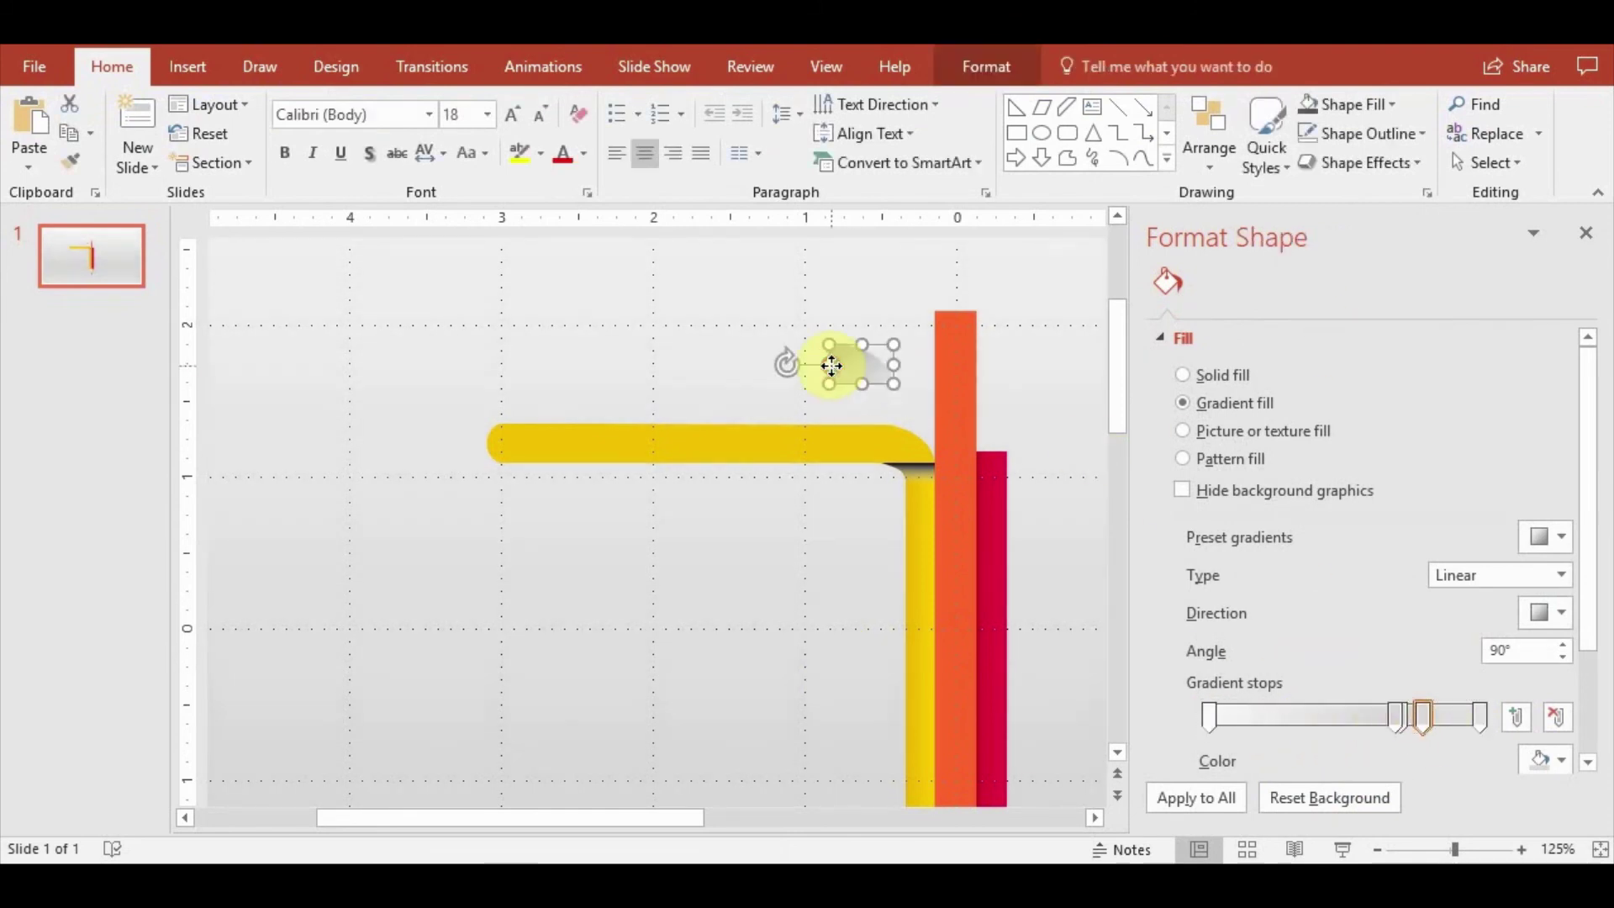
mouse_move(1214, 776)
left_mouse_down()
mouse_move(1252, 777)
mouse_move(1216, 777)
left_mouse_up()
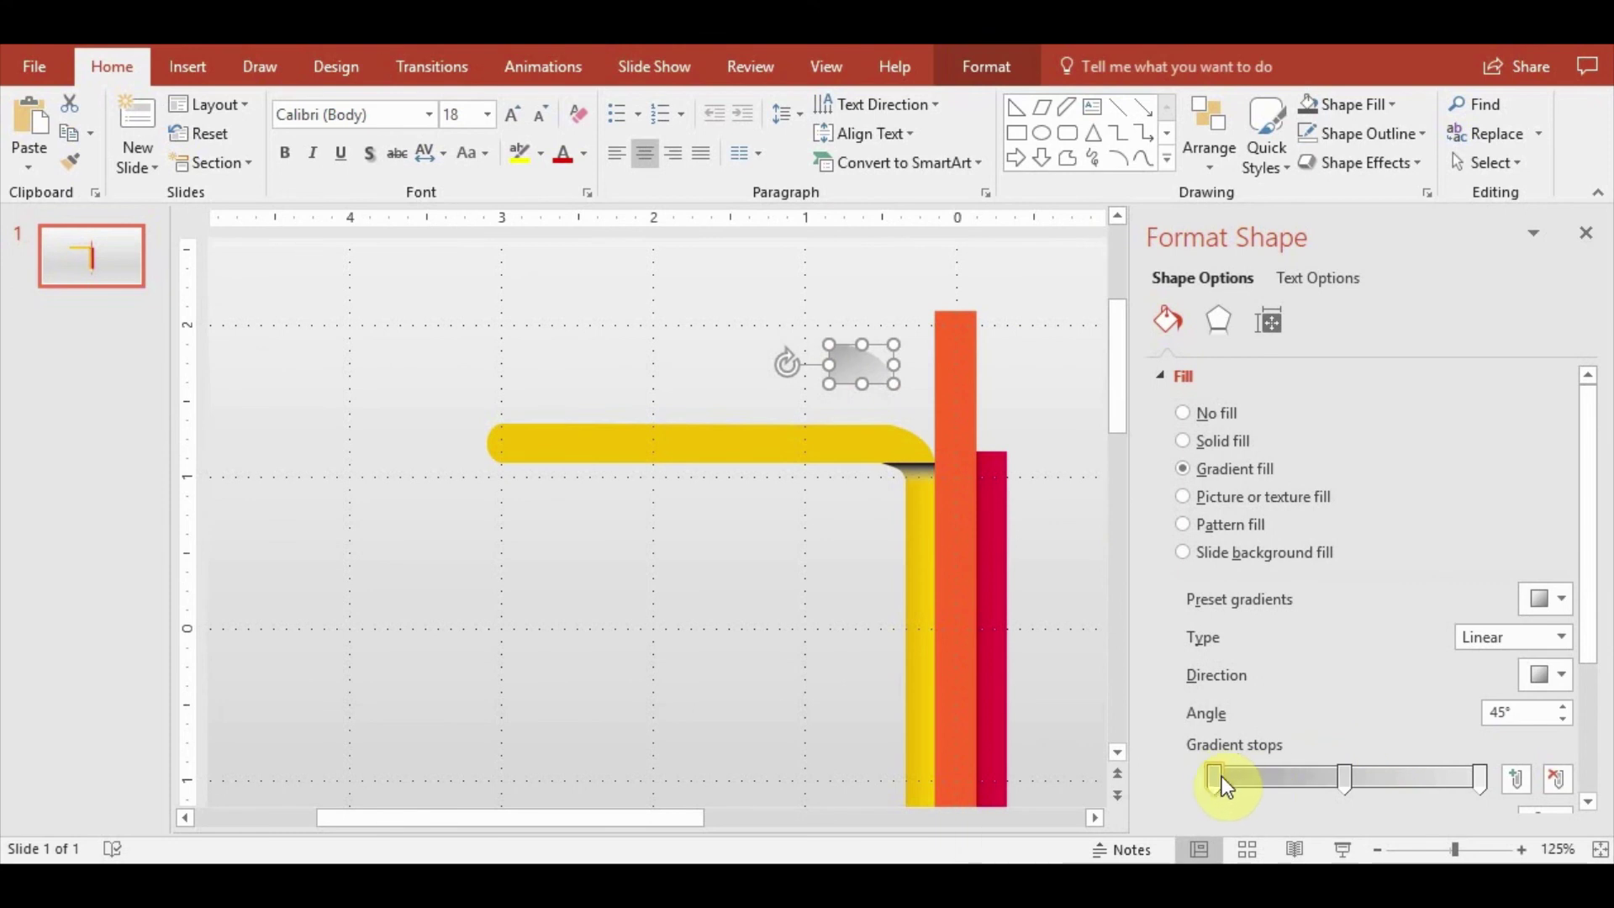
mouse_move(1480, 777)
left_mouse_down()
mouse_move(1405, 777)
mouse_move(1481, 776)
left_mouse_up()
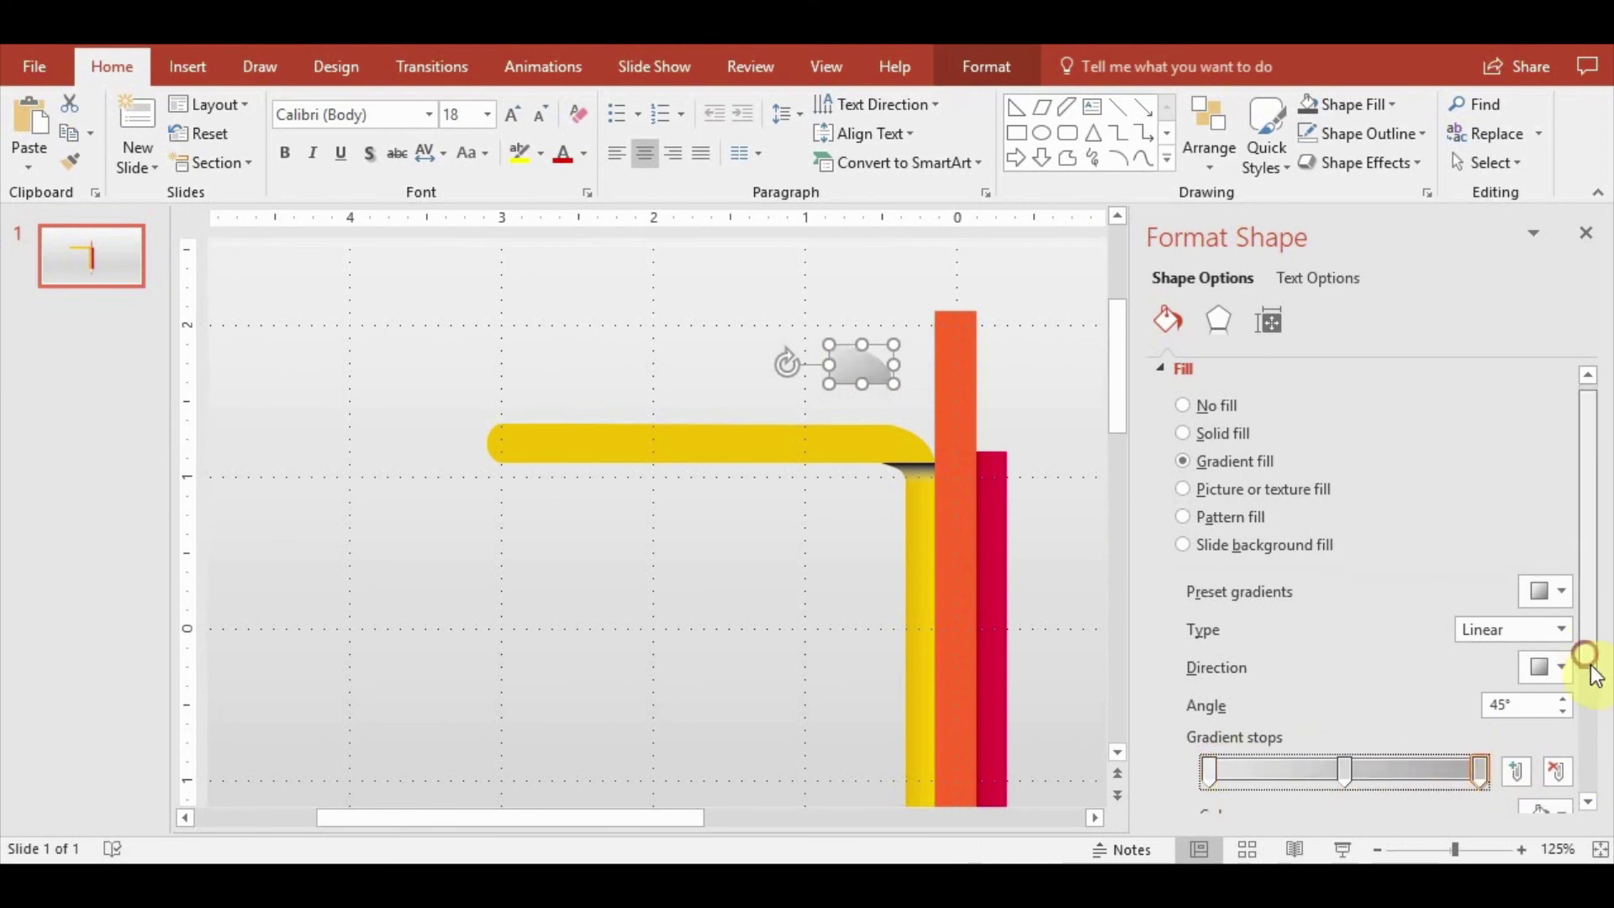
scroll(1581, 672, "down", 2)
left_click(1557, 735)
left_click(1427, 536)
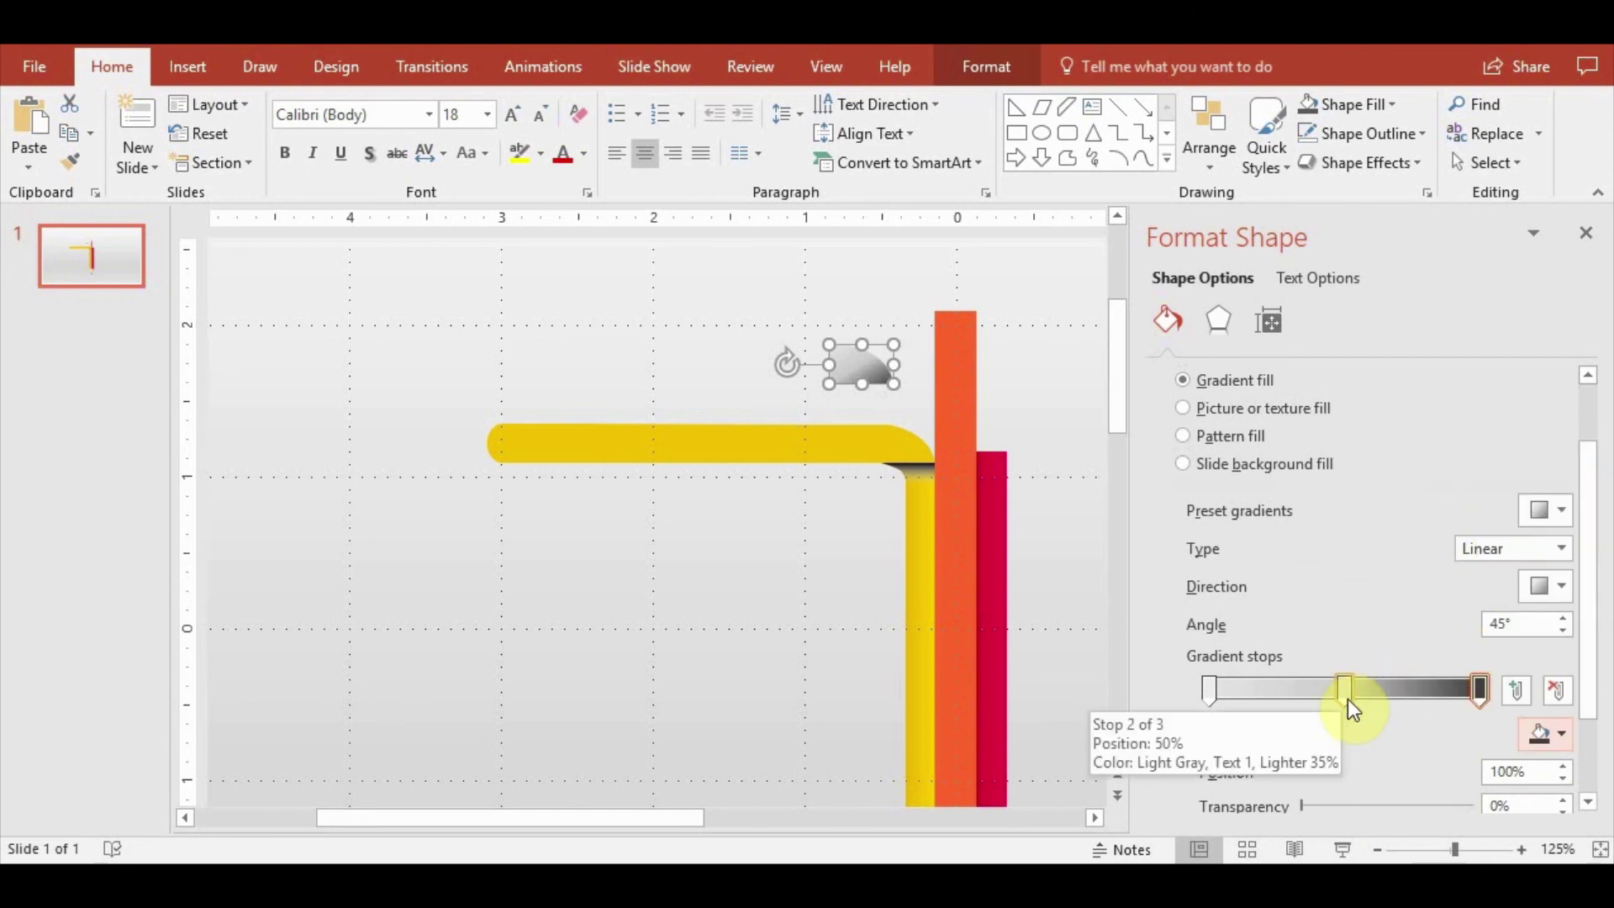
scroll(1348, 698, "down", 2)
left_click_drag(1303, 691, 1473, 691)
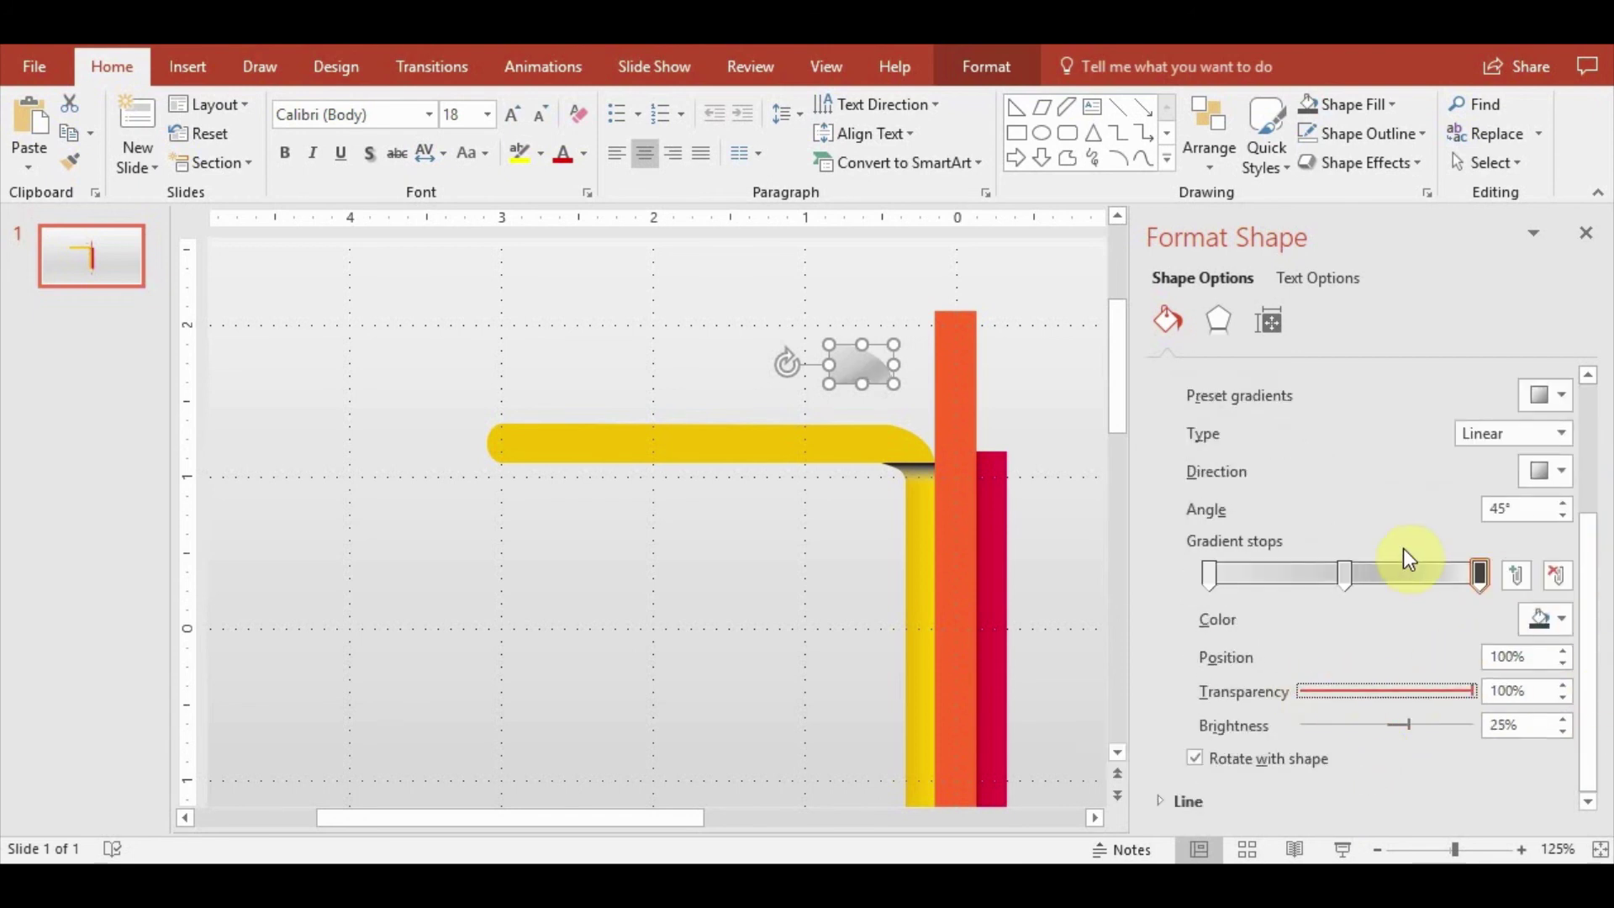
Make the left gradient stop fully transparent and the right stop fully opaque
left_click(1210, 574)
left_click_drag(1301, 691, 1500, 693)
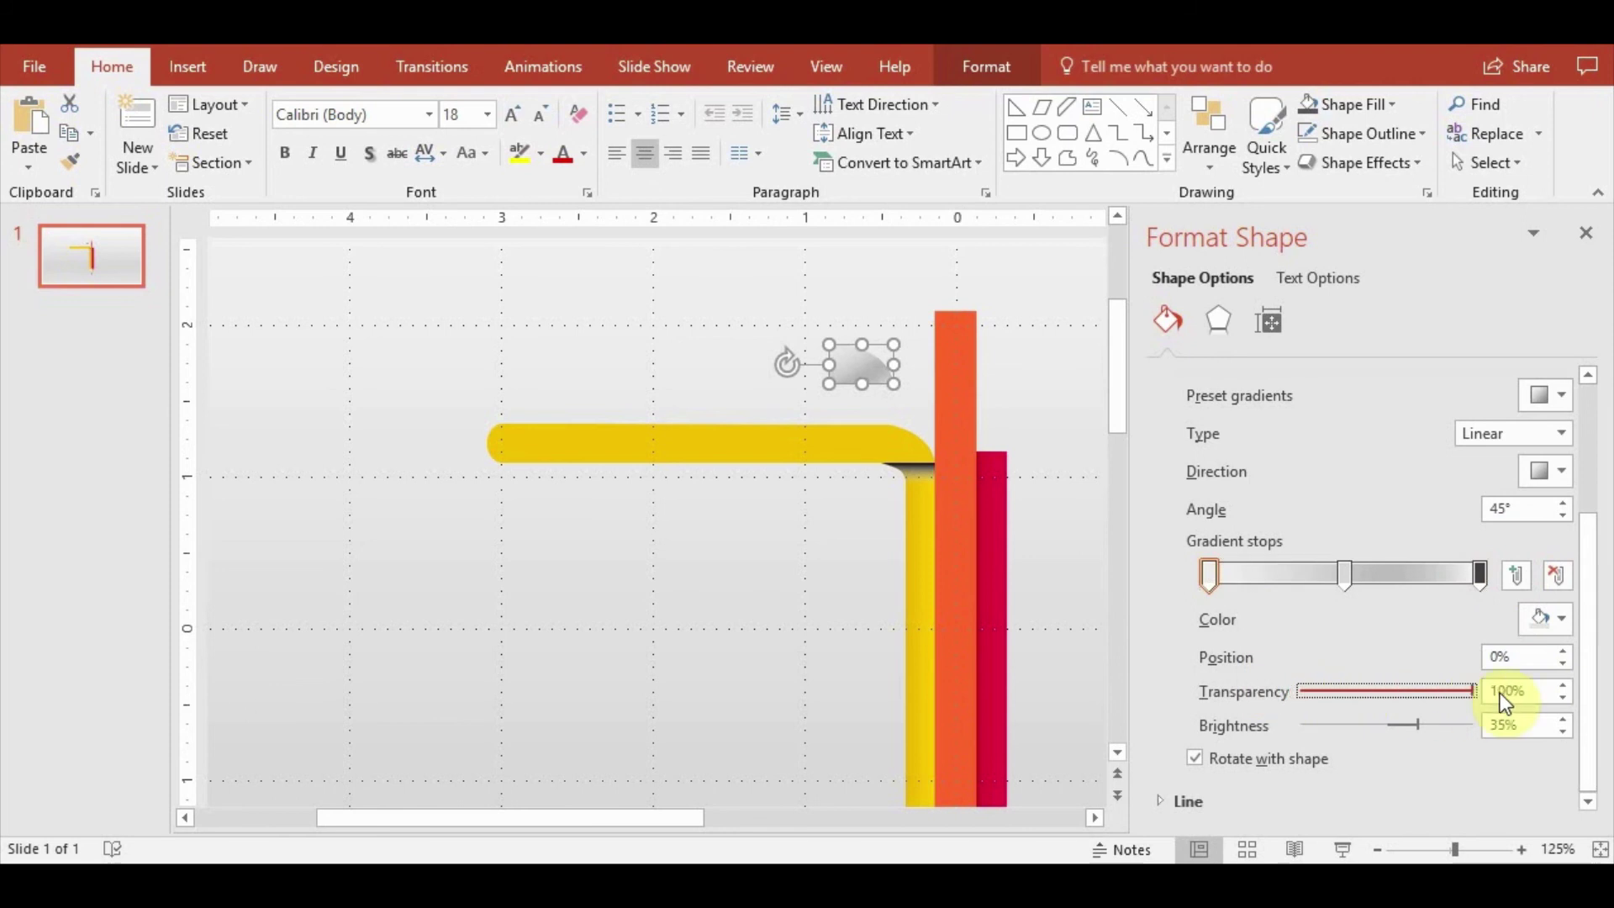
left_click(1480, 575)
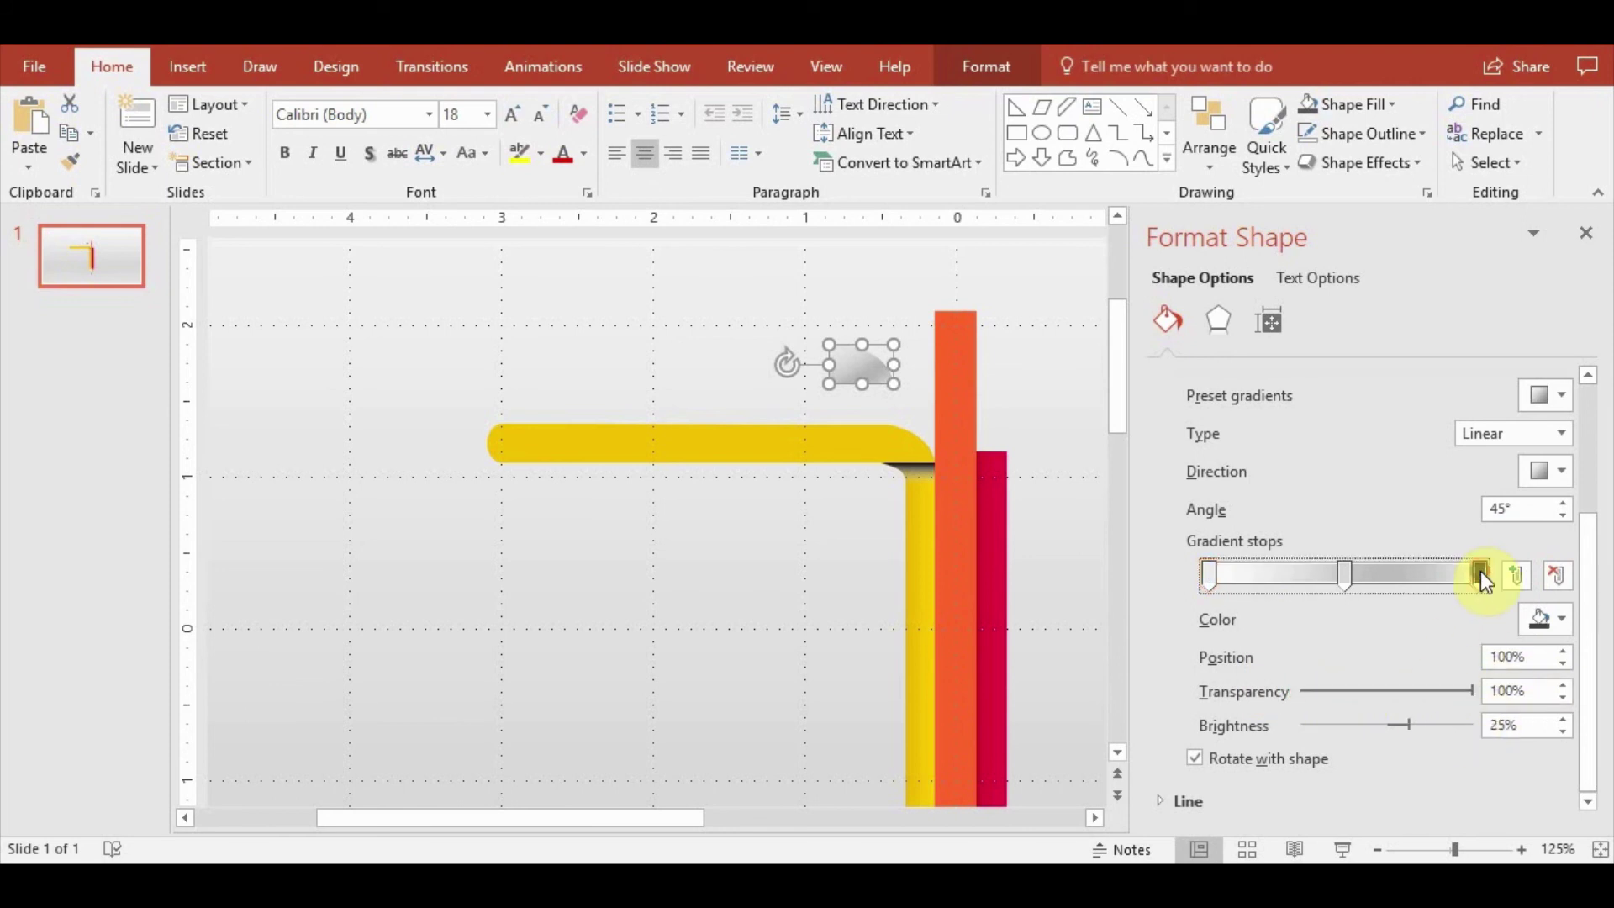
left_click(1475, 689)
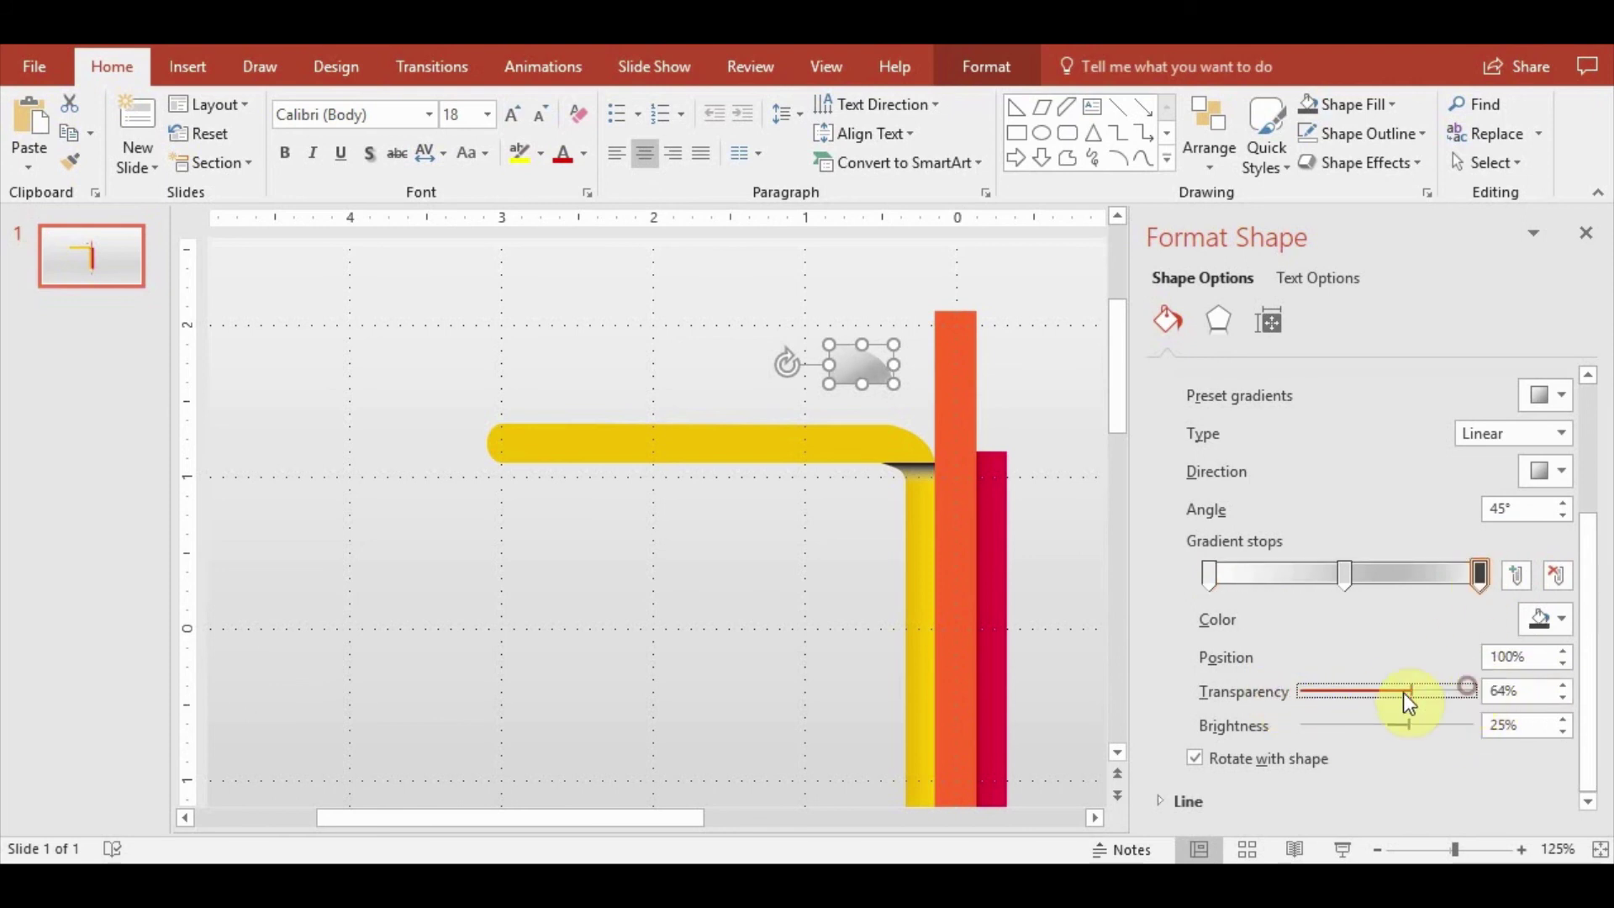
left_click_drag(1448, 695, 1299, 691)
Move the shadow piece onto the yellow bar's corner and remove its middle 49% gradient stop
left_click_drag(858, 375, 900, 454)
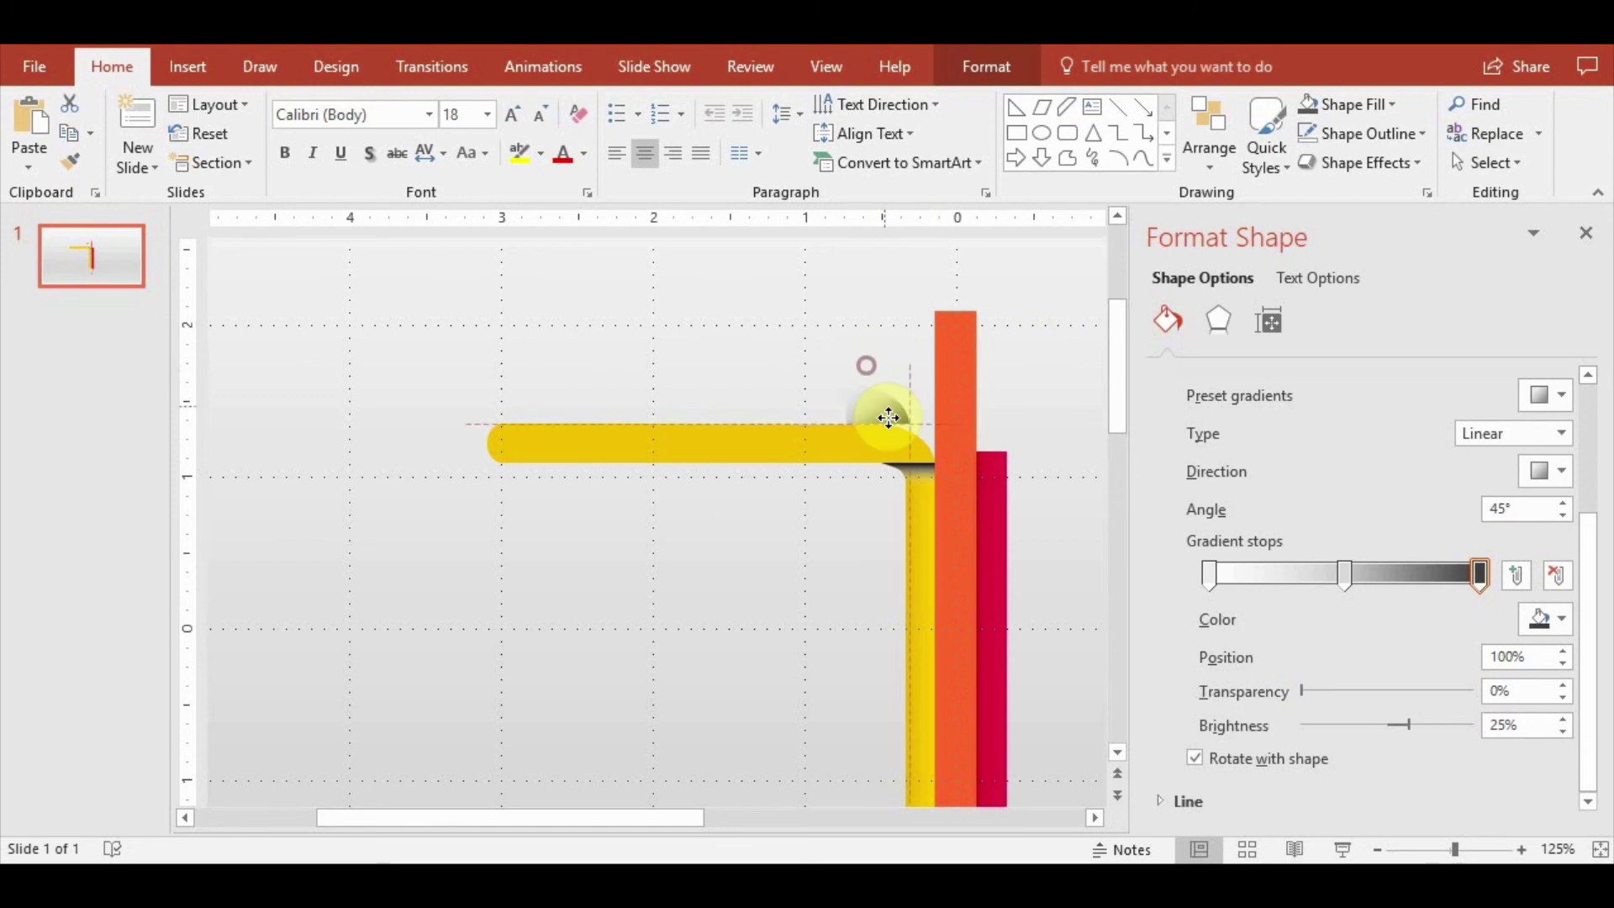
left_click(1346, 574)
left_click(1555, 575)
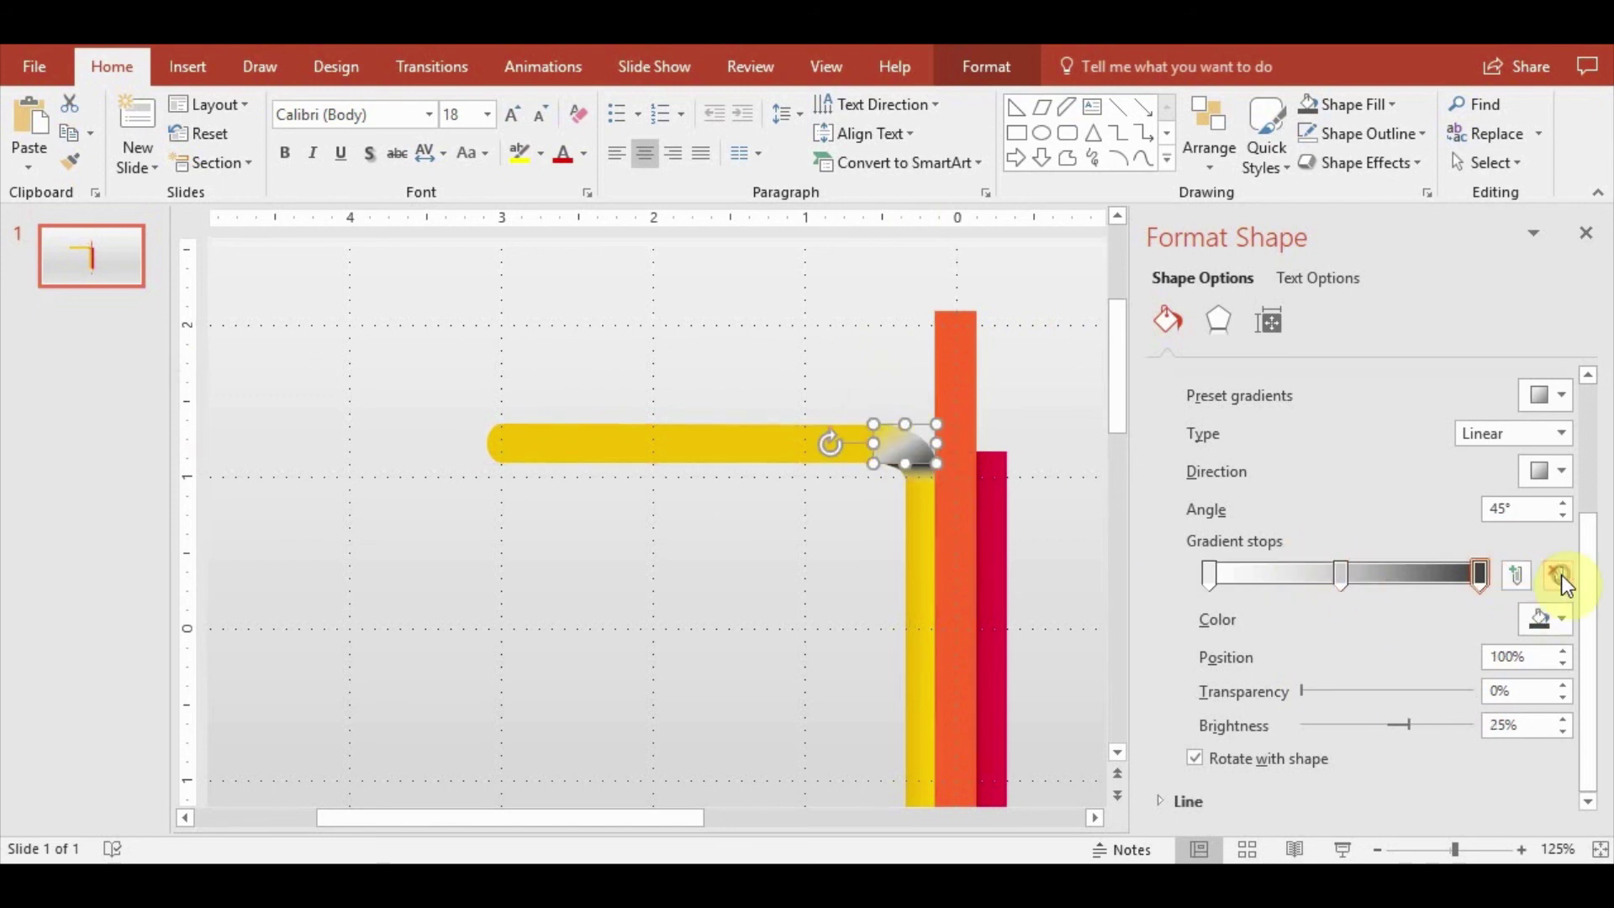
left_click(1343, 575)
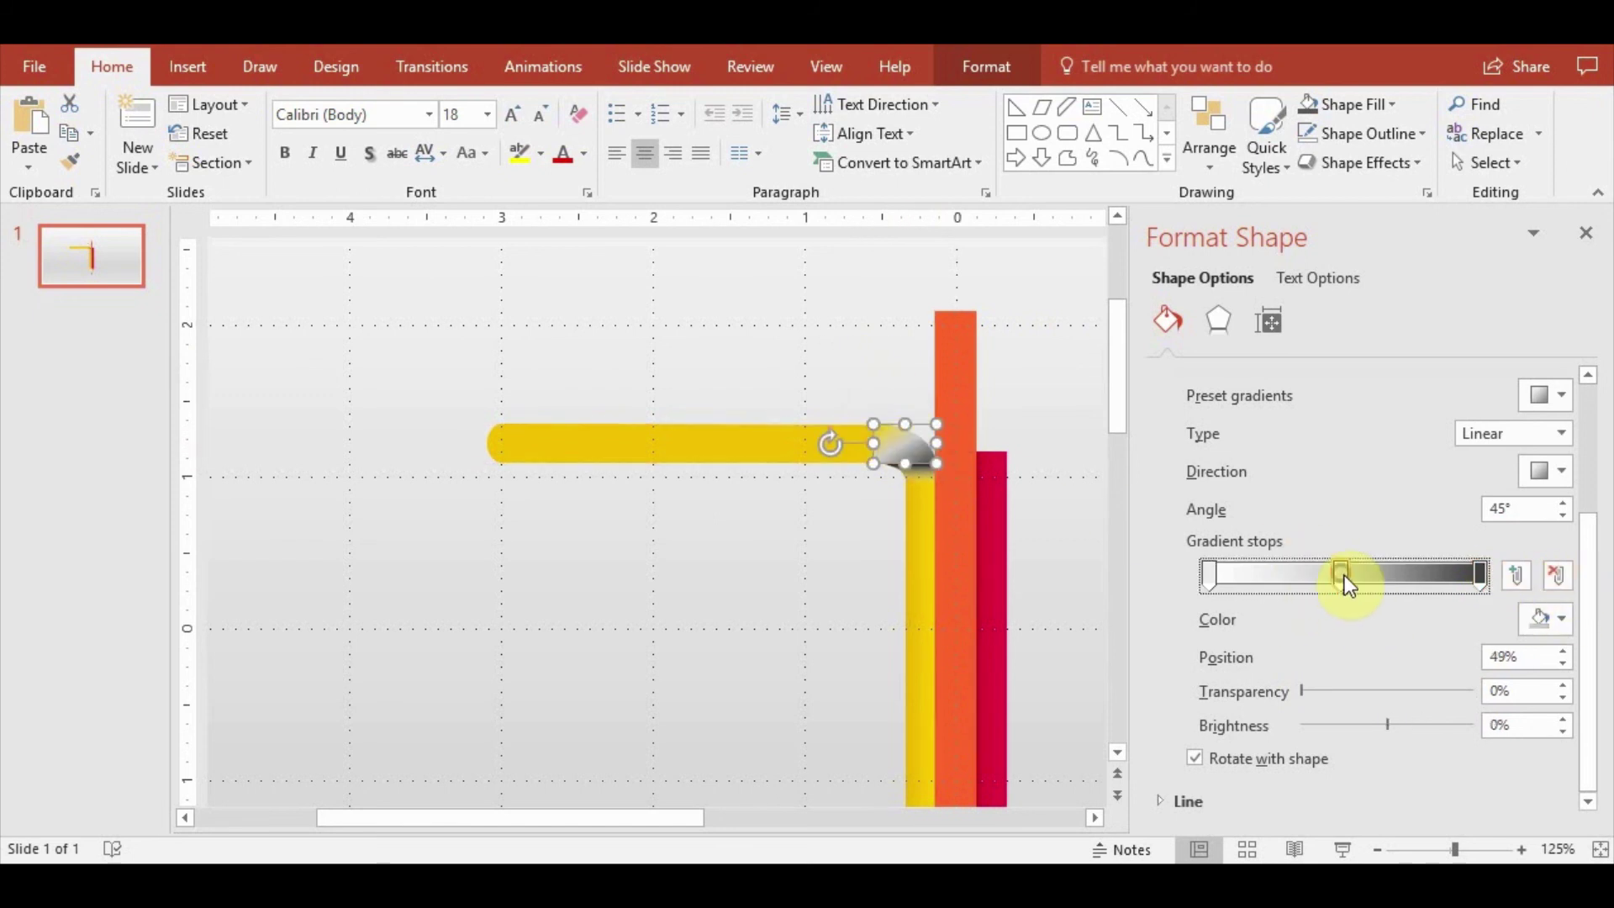
left_click(1561, 582)
Shift the left gradient stop to about 32% and set the gradient angle to 80°
left_click(1210, 575)
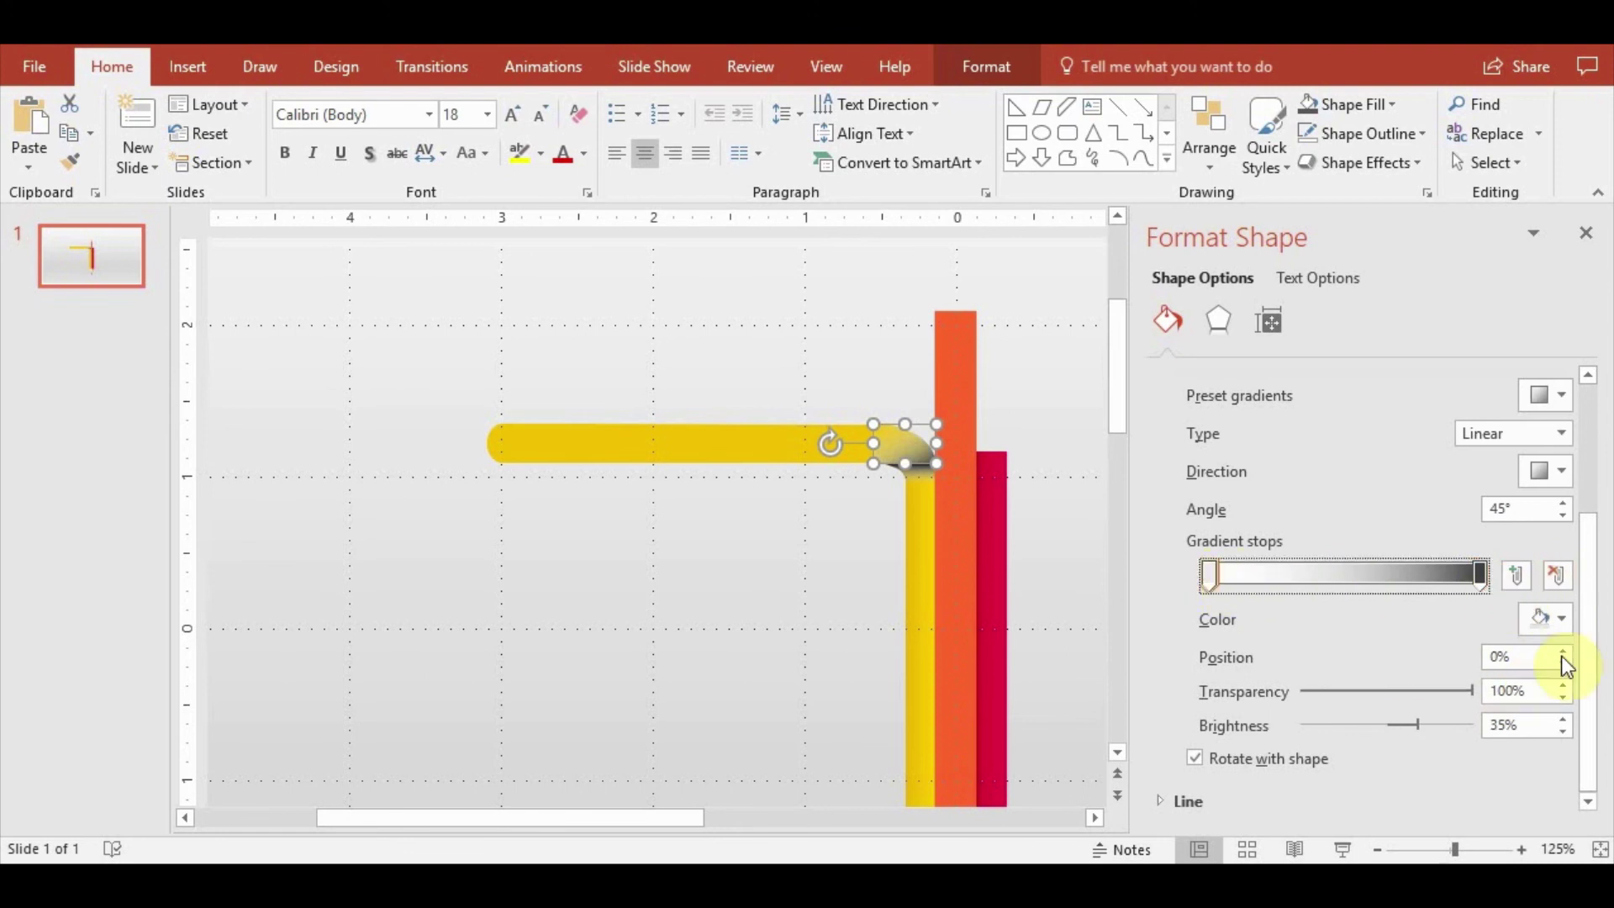
left_click(1561, 619)
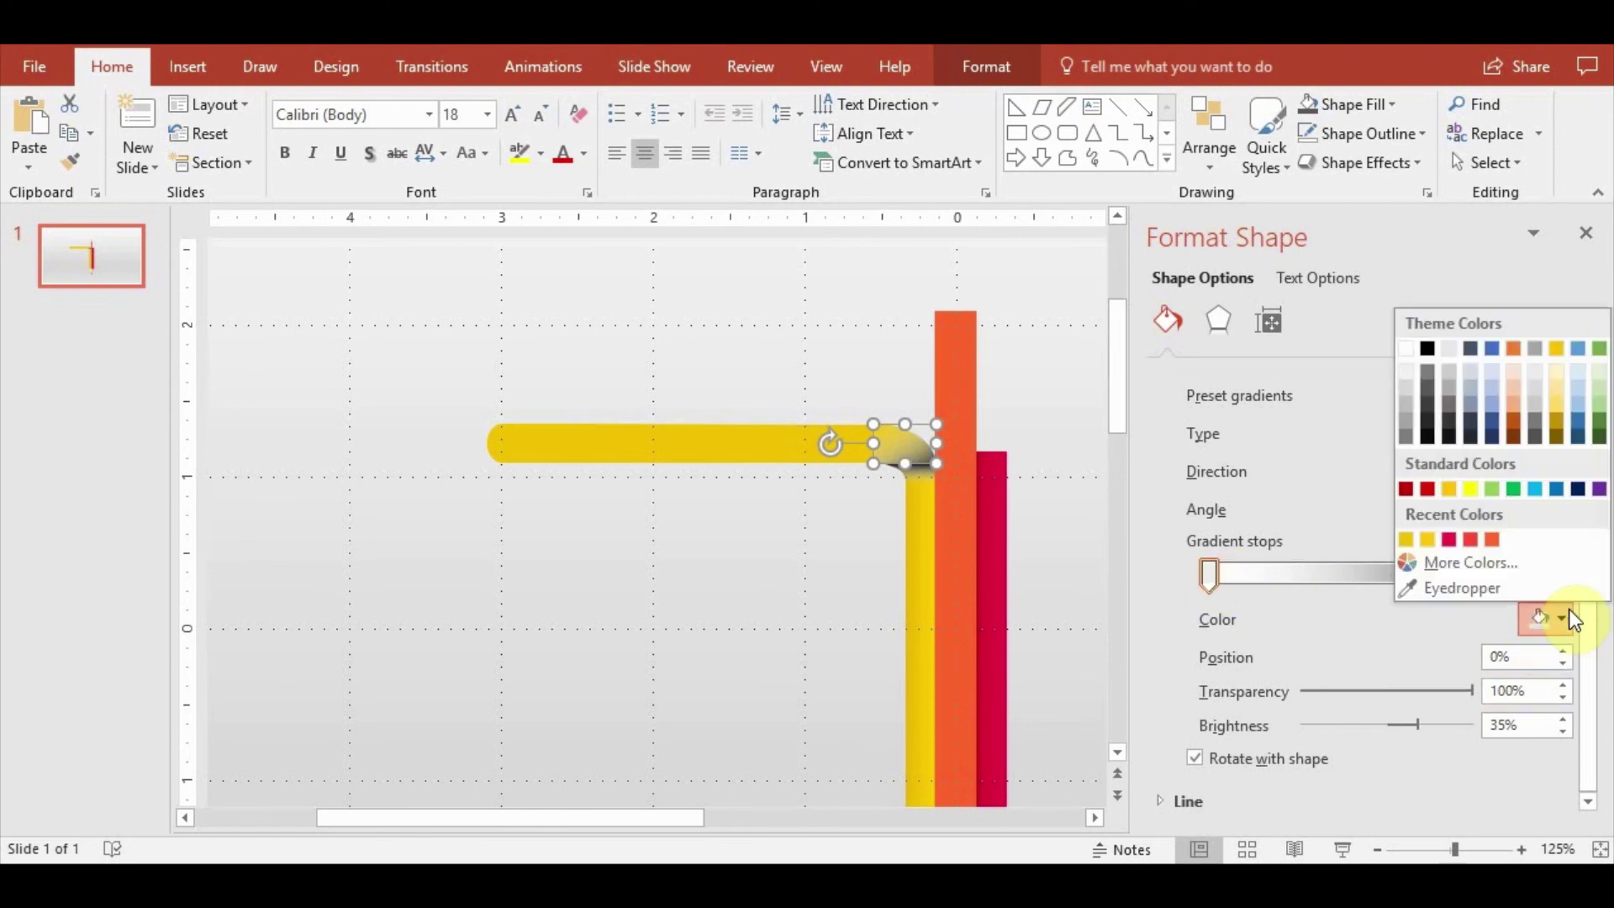
left_click(1565, 622)
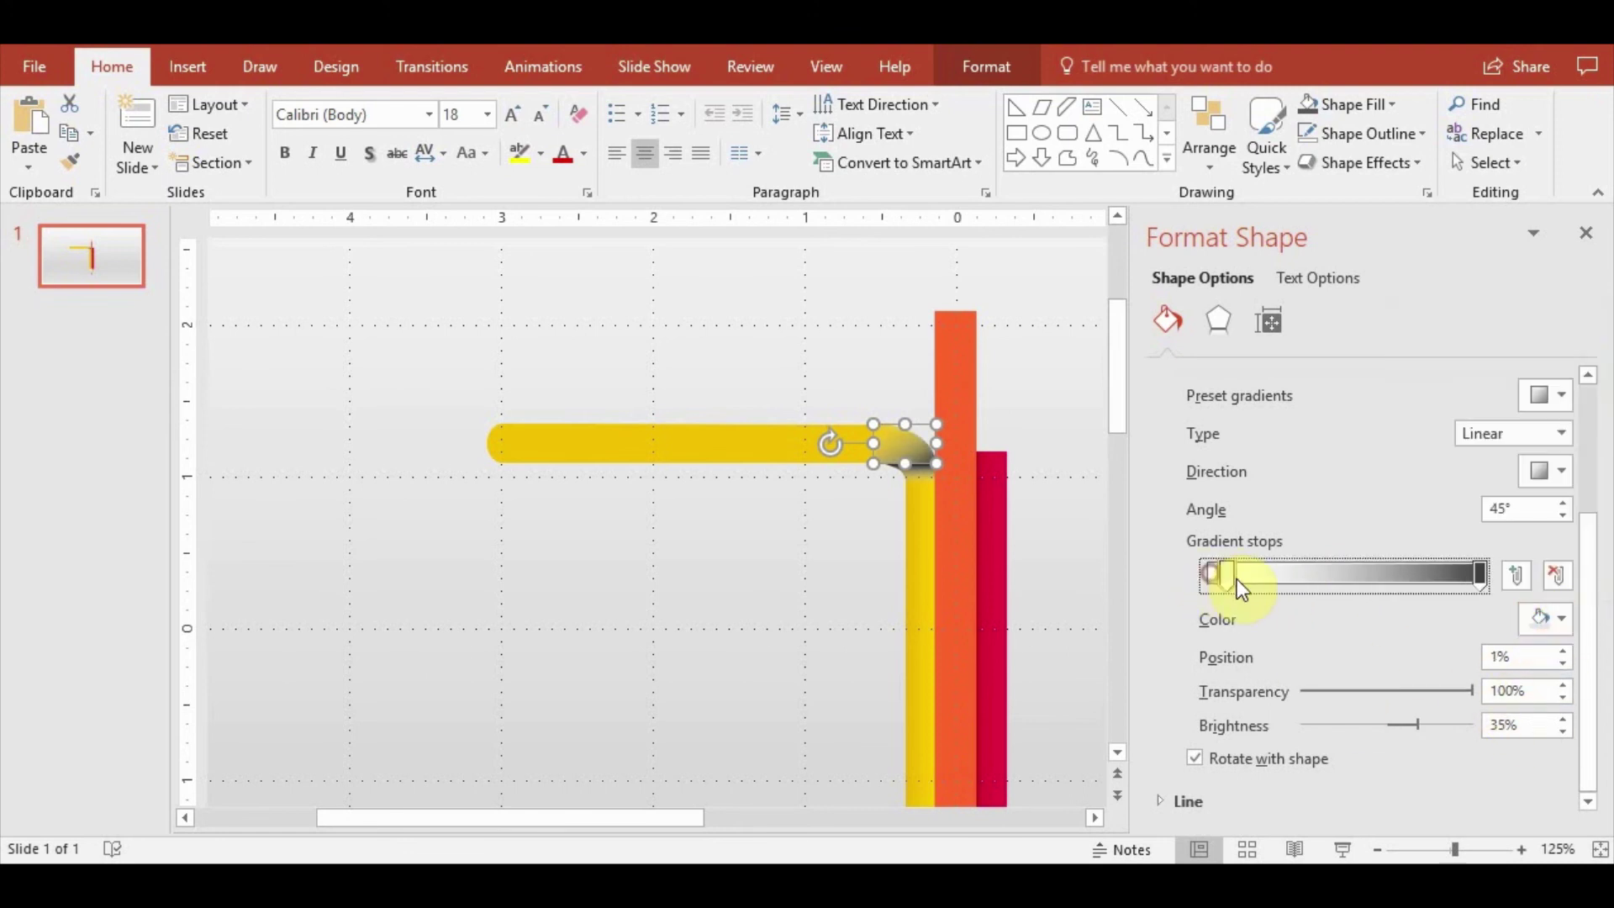
left_click_drag(1212, 576, 1296, 578)
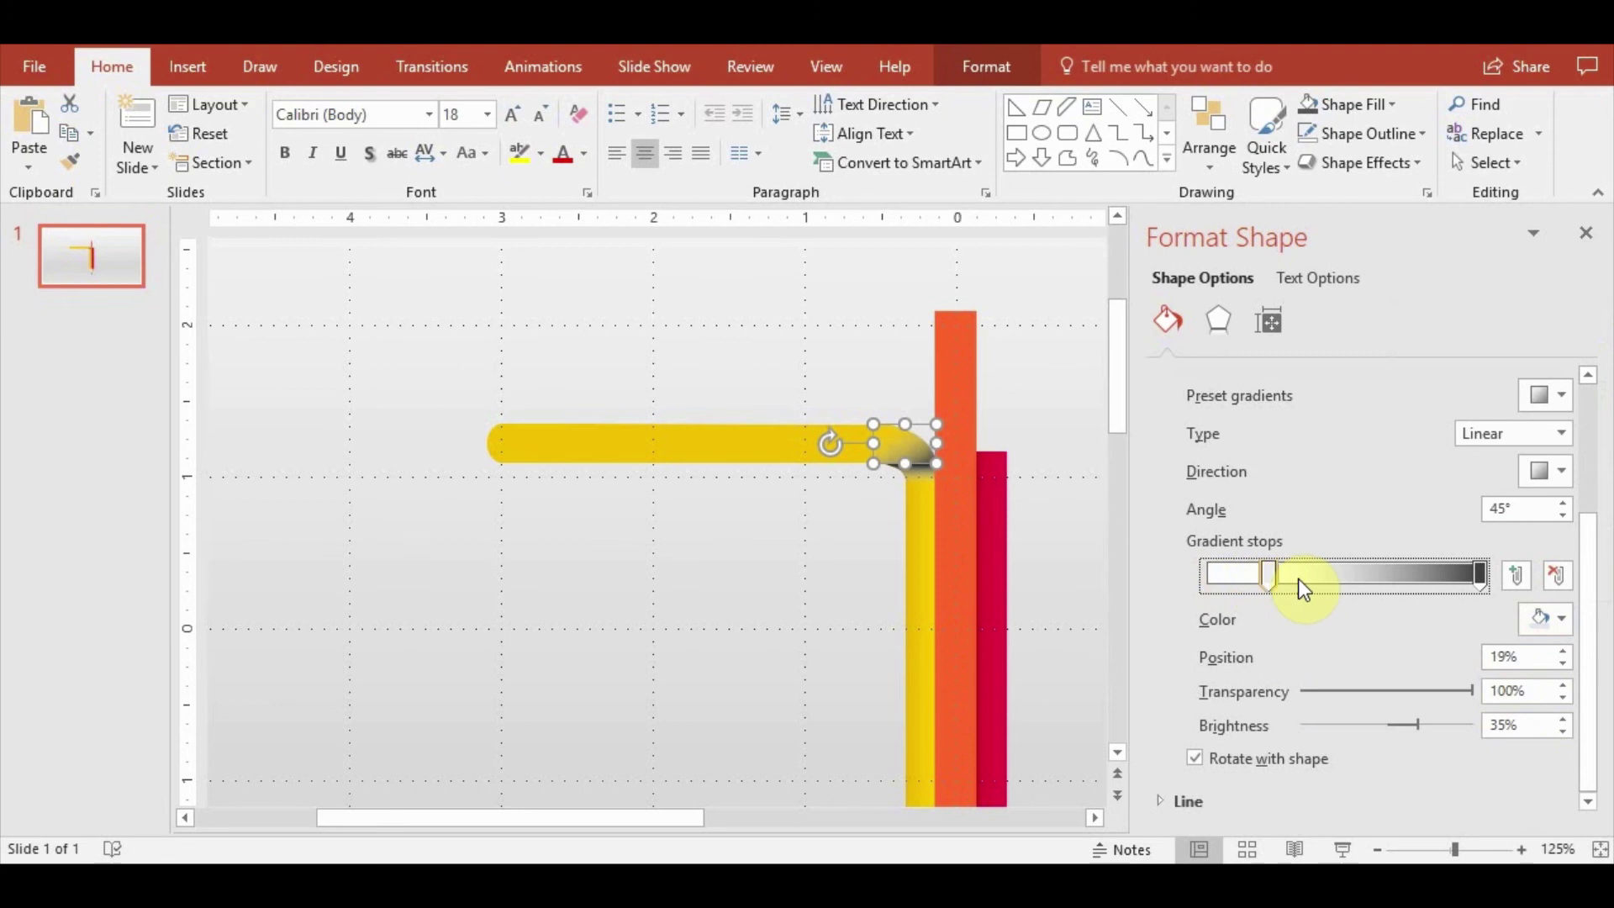
left_click(1556, 506)
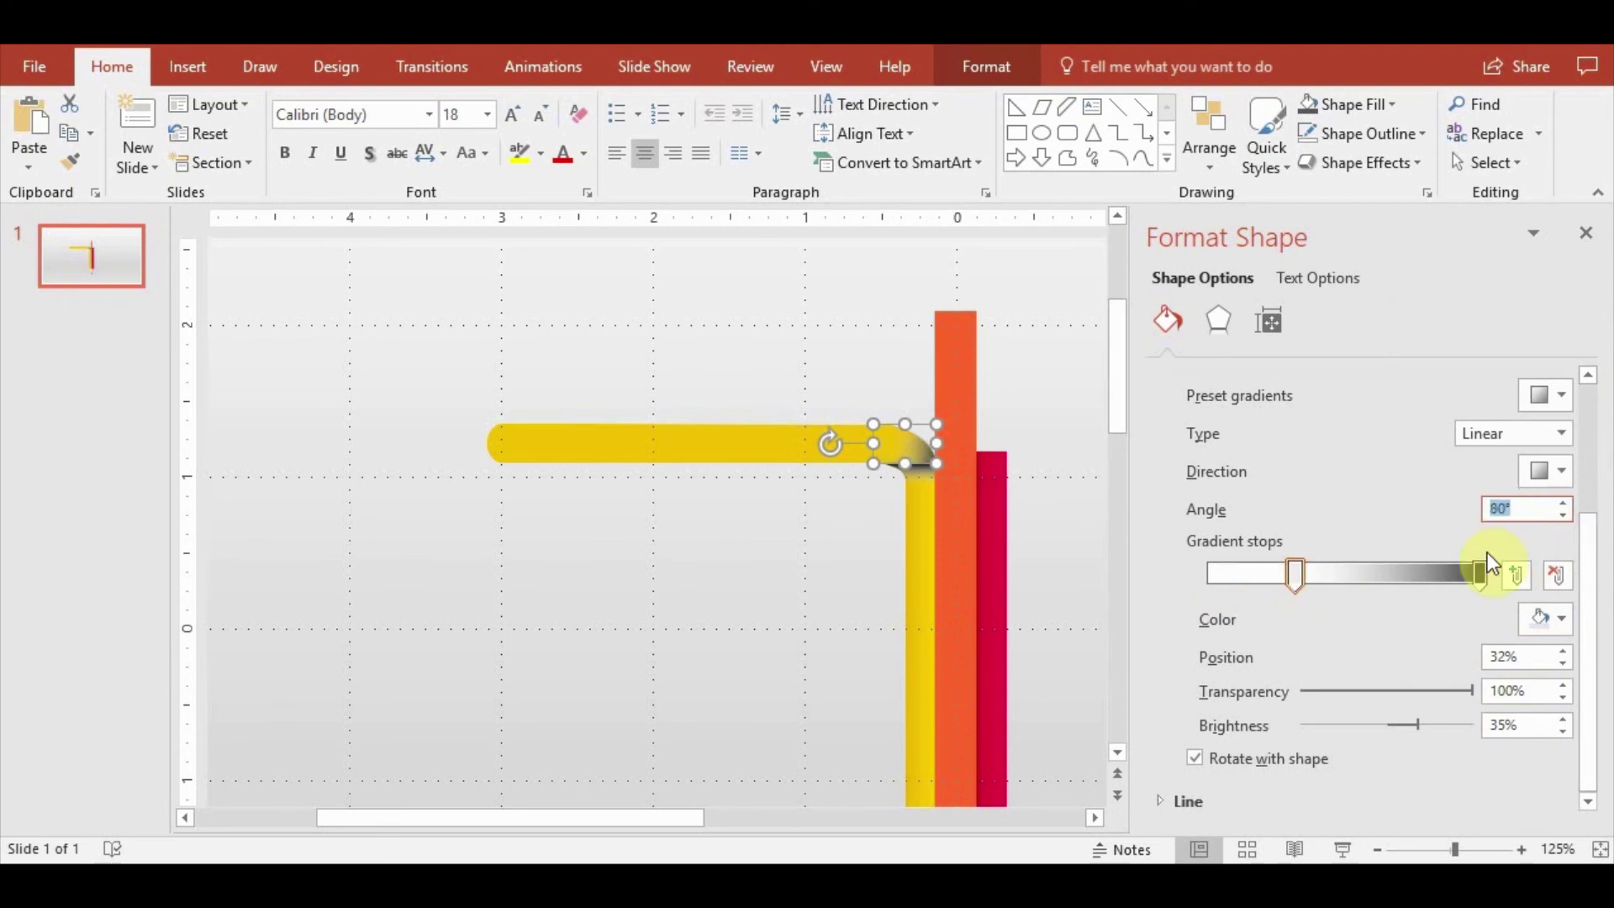
mouse_move(1479, 575)
left_mouse_down()
mouse_move(1455, 575)
mouse_move(1486, 573)
left_mouse_up()
Recolour the corner shadow's right gradient stop and make it 18% transparent
left_click(918, 639)
left_click(839, 637)
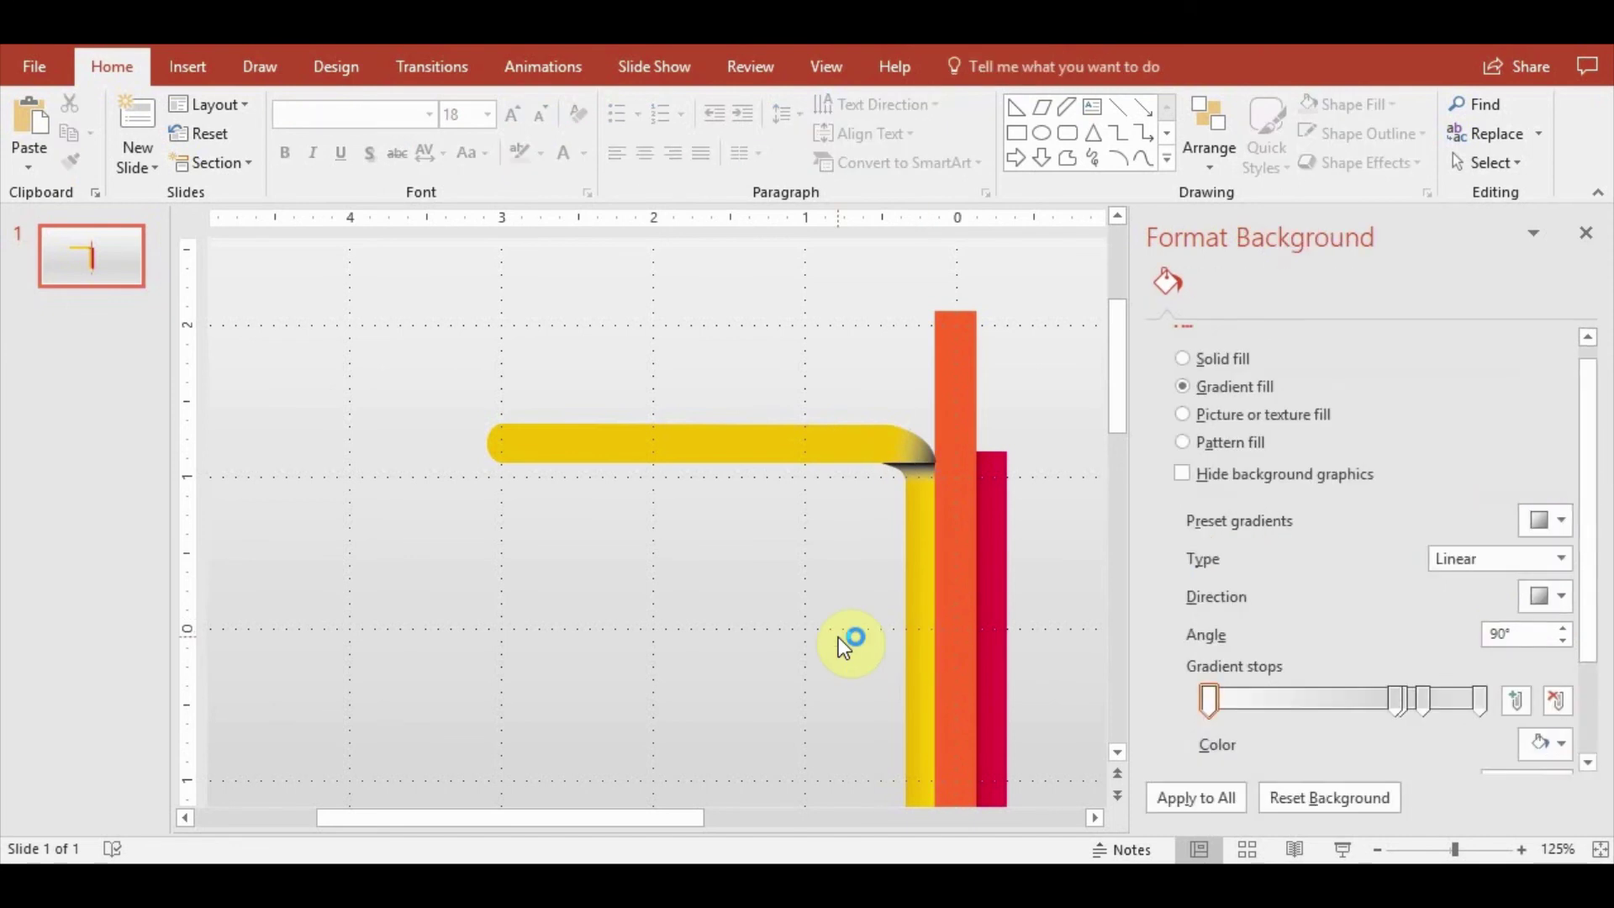
left_click(879, 447)
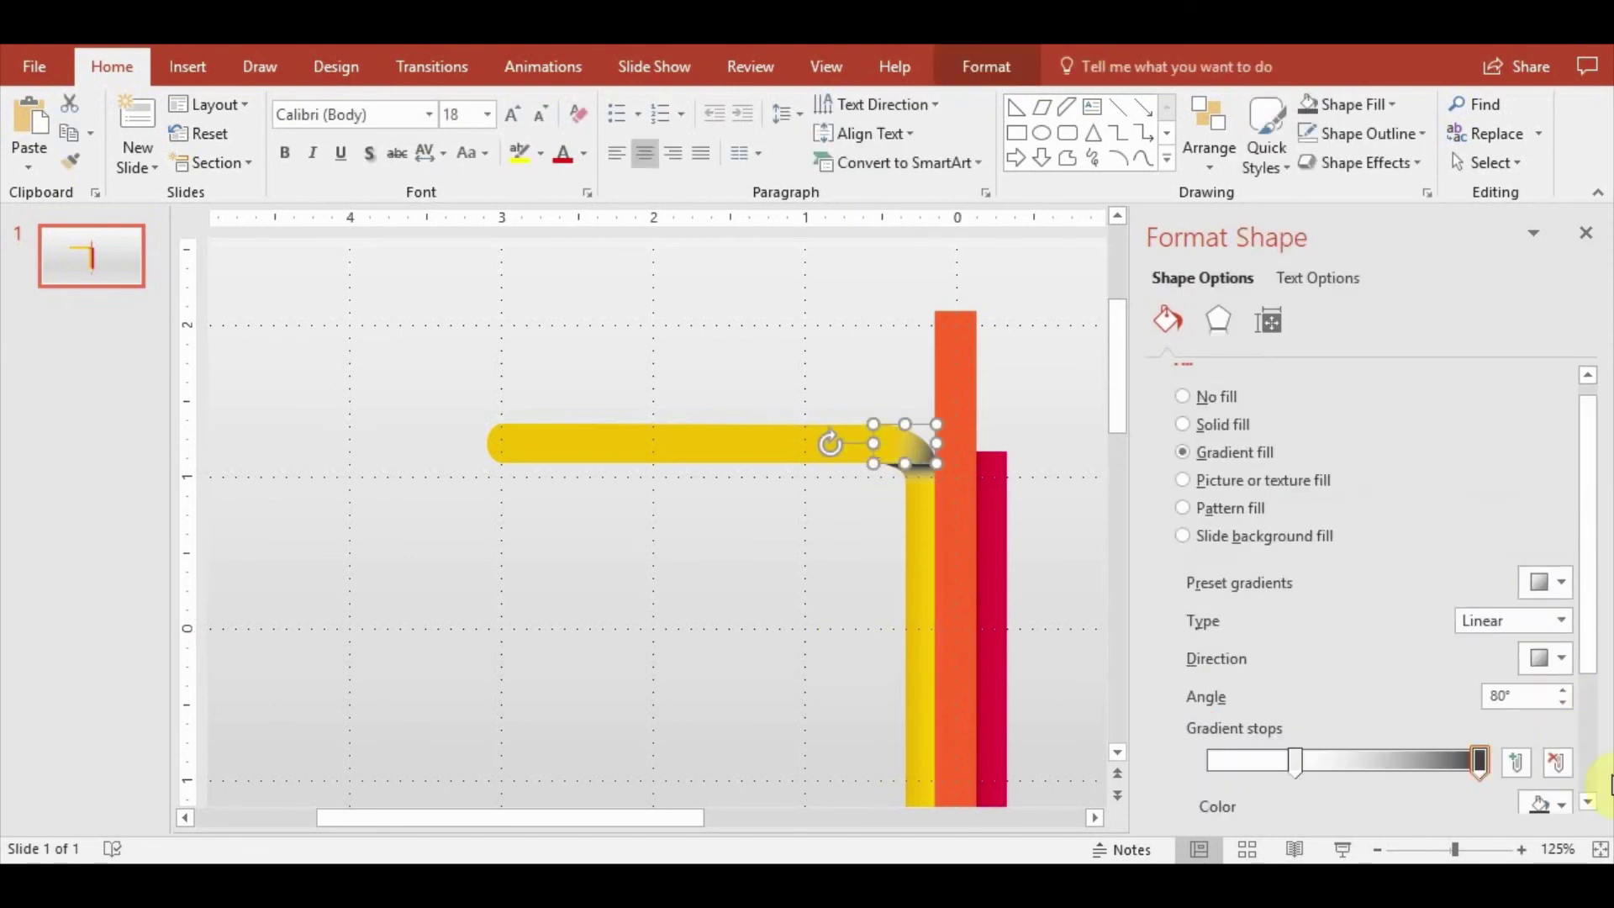
left_click(1560, 812)
left_click(1434, 552)
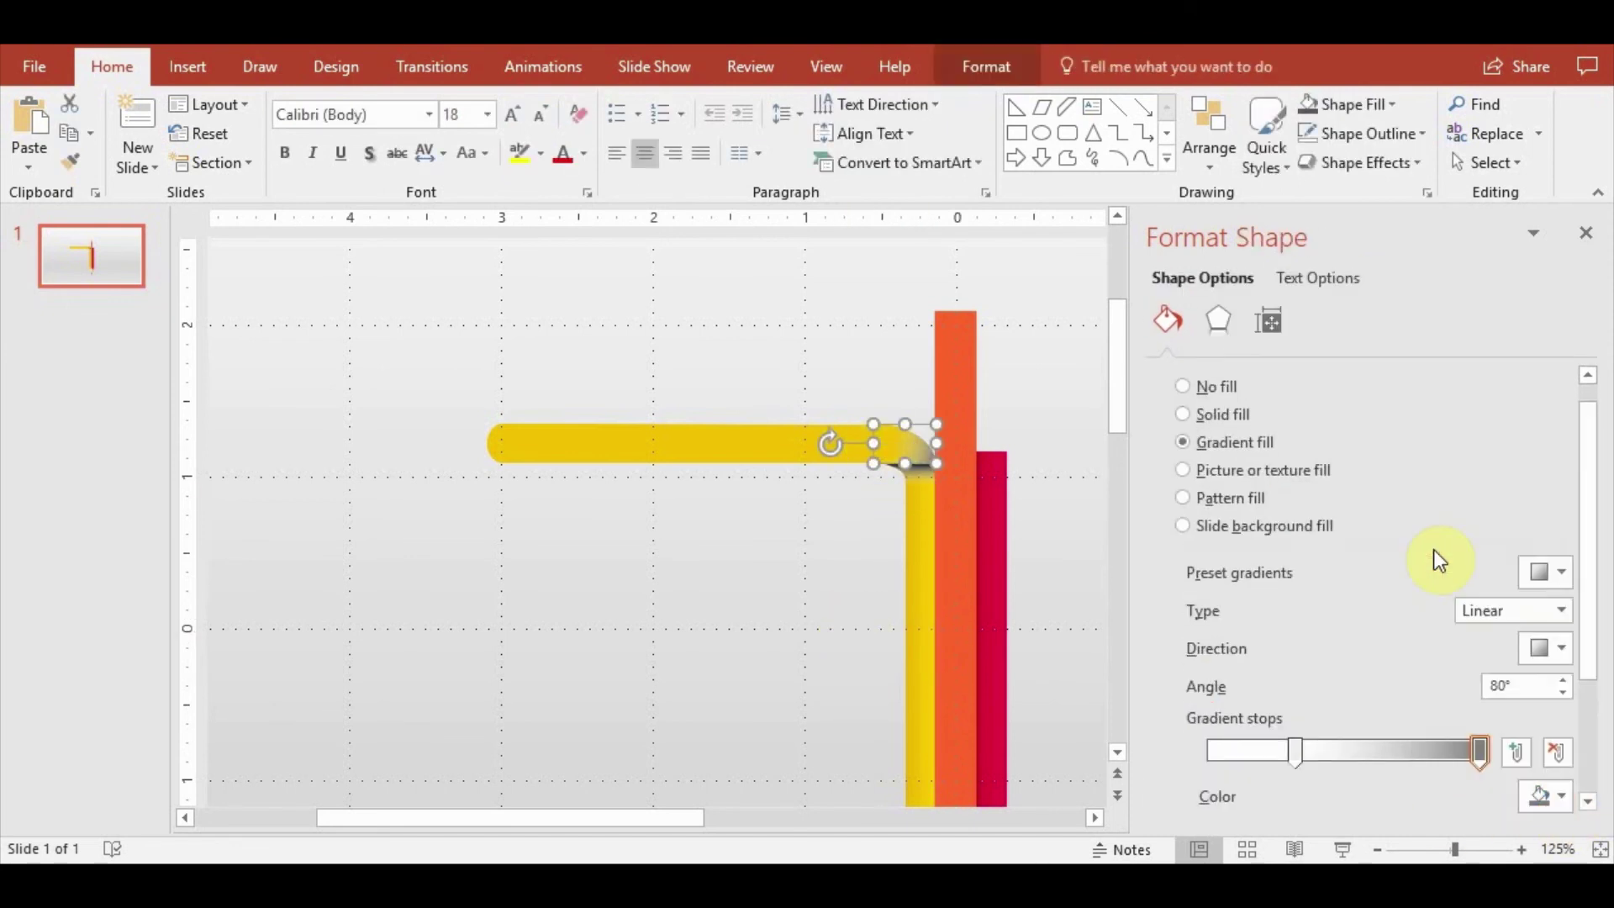
scroll(1589, 589, "down", 3)
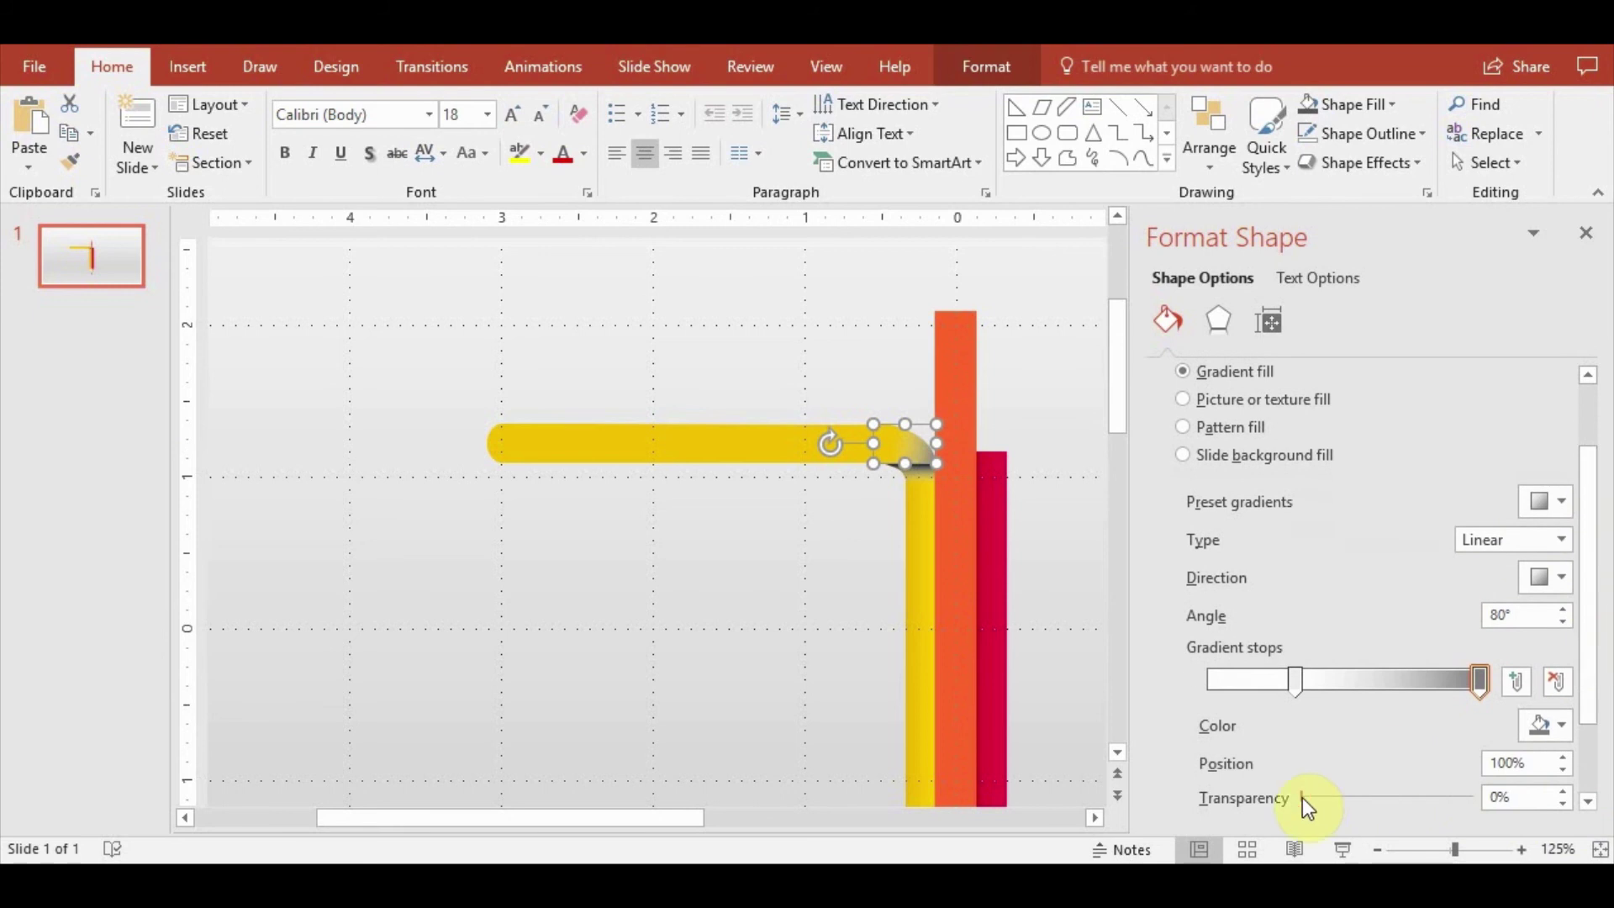
mouse_move(1303, 799)
left_mouse_down()
mouse_move(1344, 803)
mouse_move(1328, 799)
left_mouse_up()
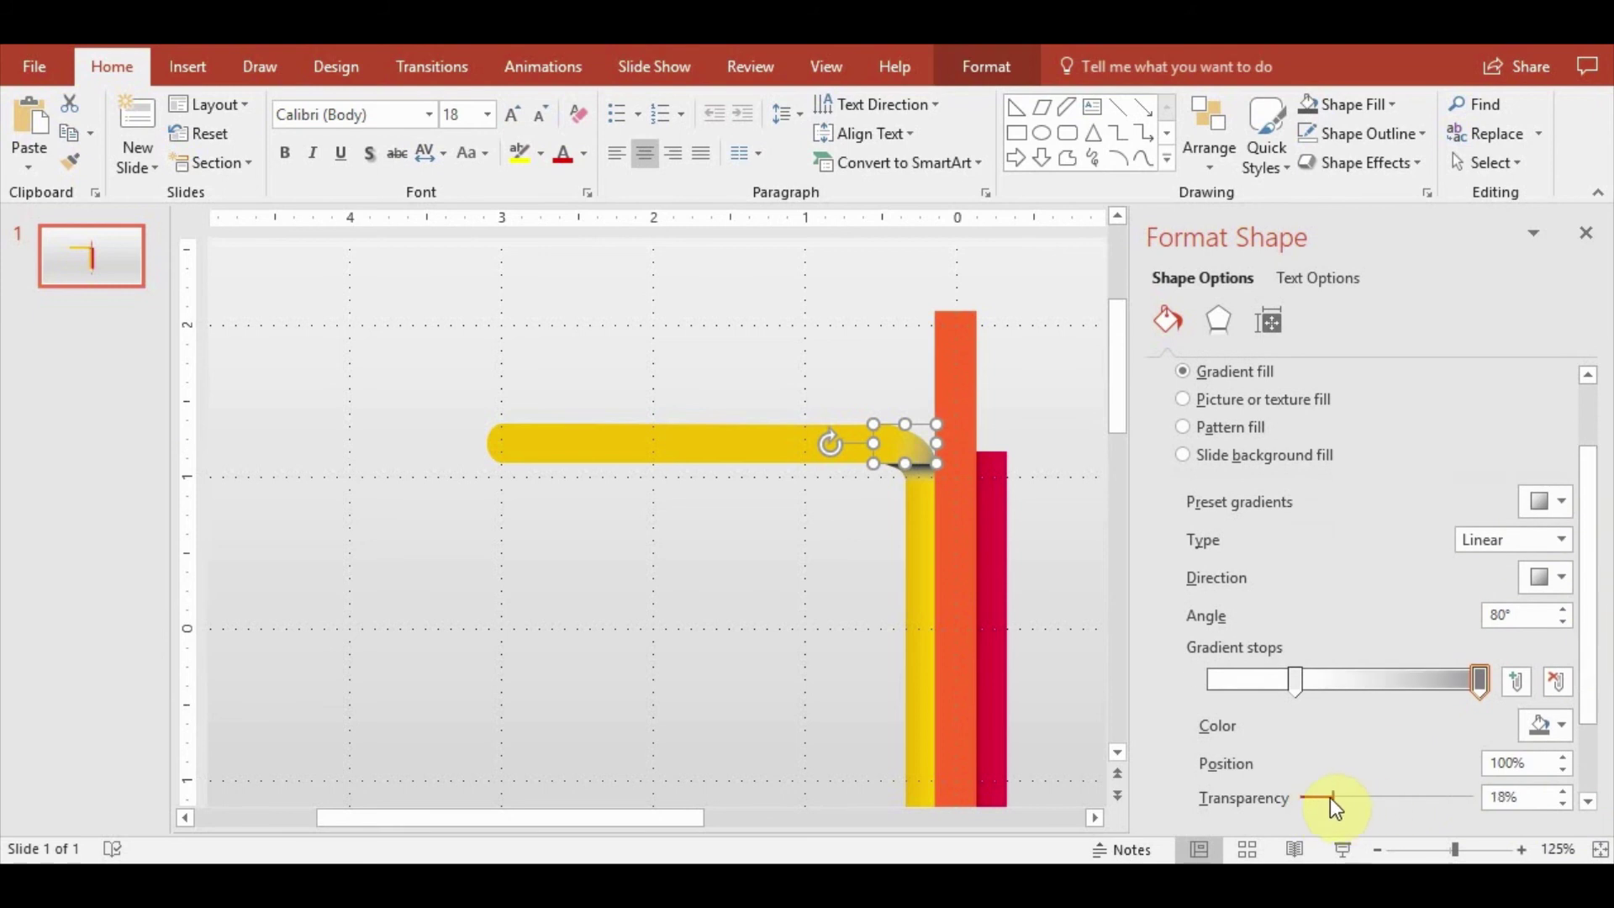
Inspect the shaded bend of the yellow corner shape, then close the Format Background pane
left_click(720, 643)
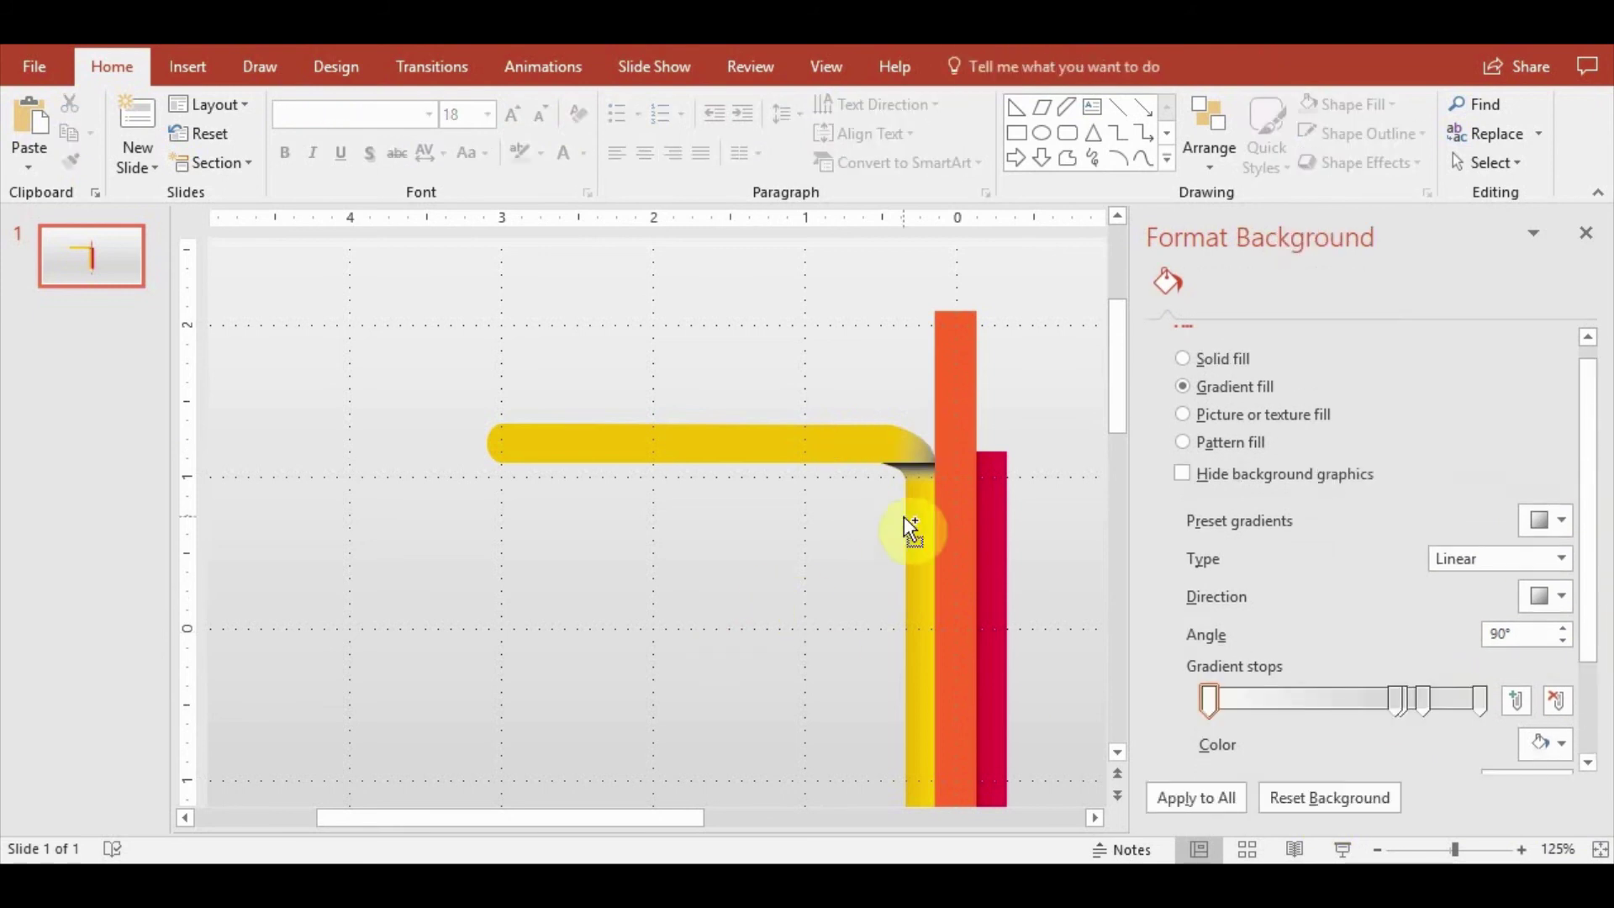
scroll(904, 516, "up", 5, "ctrl")
scroll(470, 466, "up", 3, "ctrl")
left_click(544, 313)
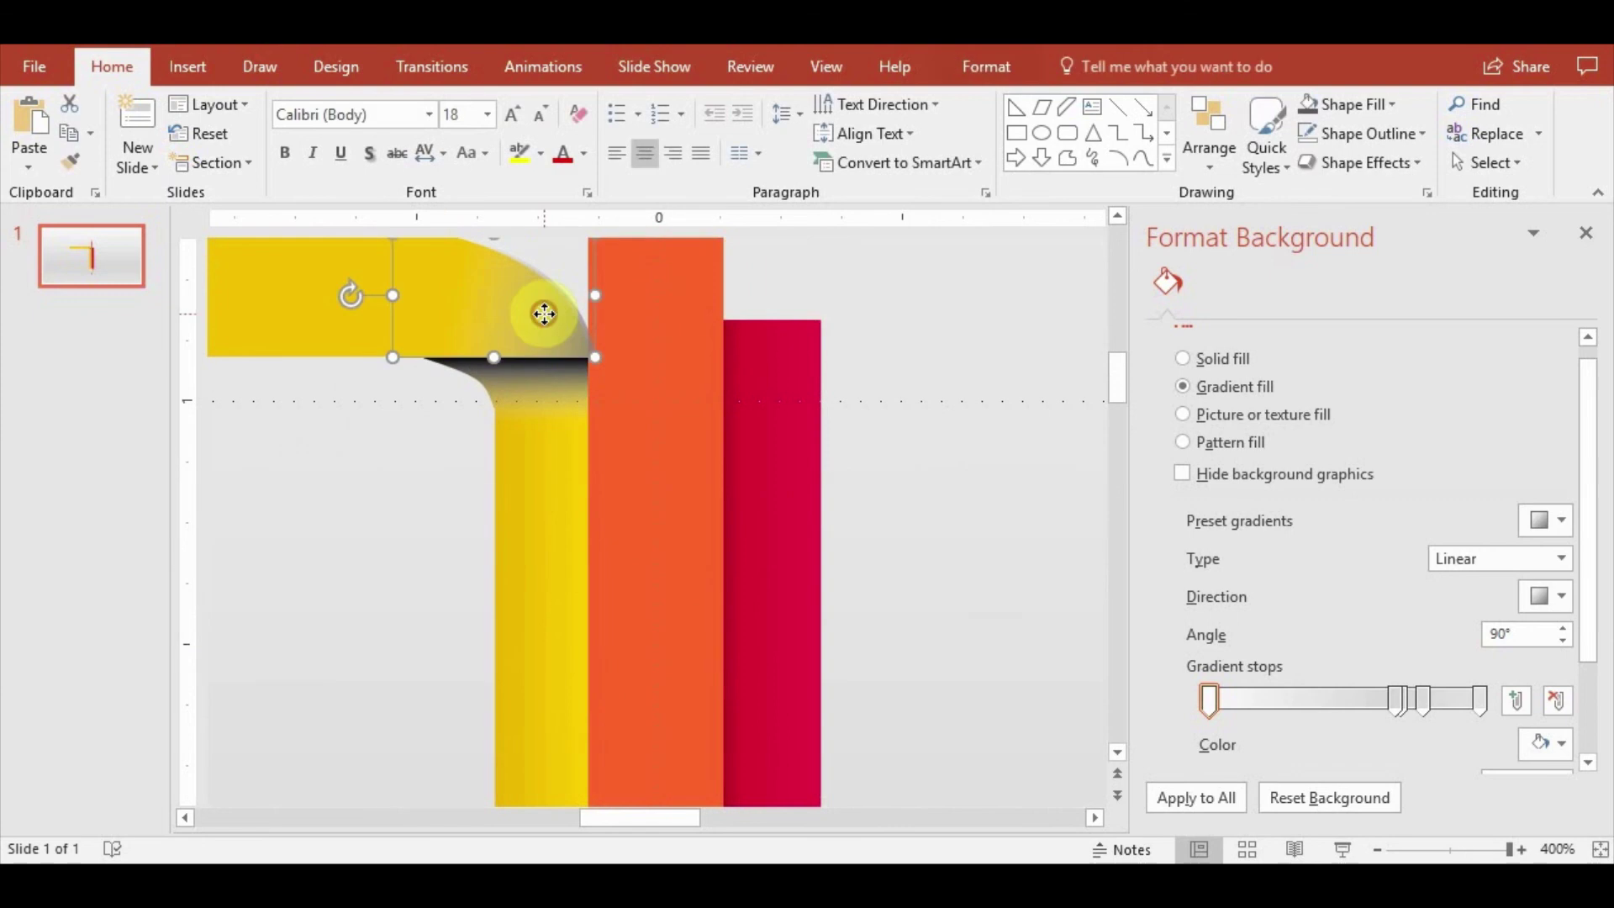
left_click(904, 322)
scroll(443, 580, "down", 3, "ctrl")
scroll(597, 532, "down", 4, "ctrl")
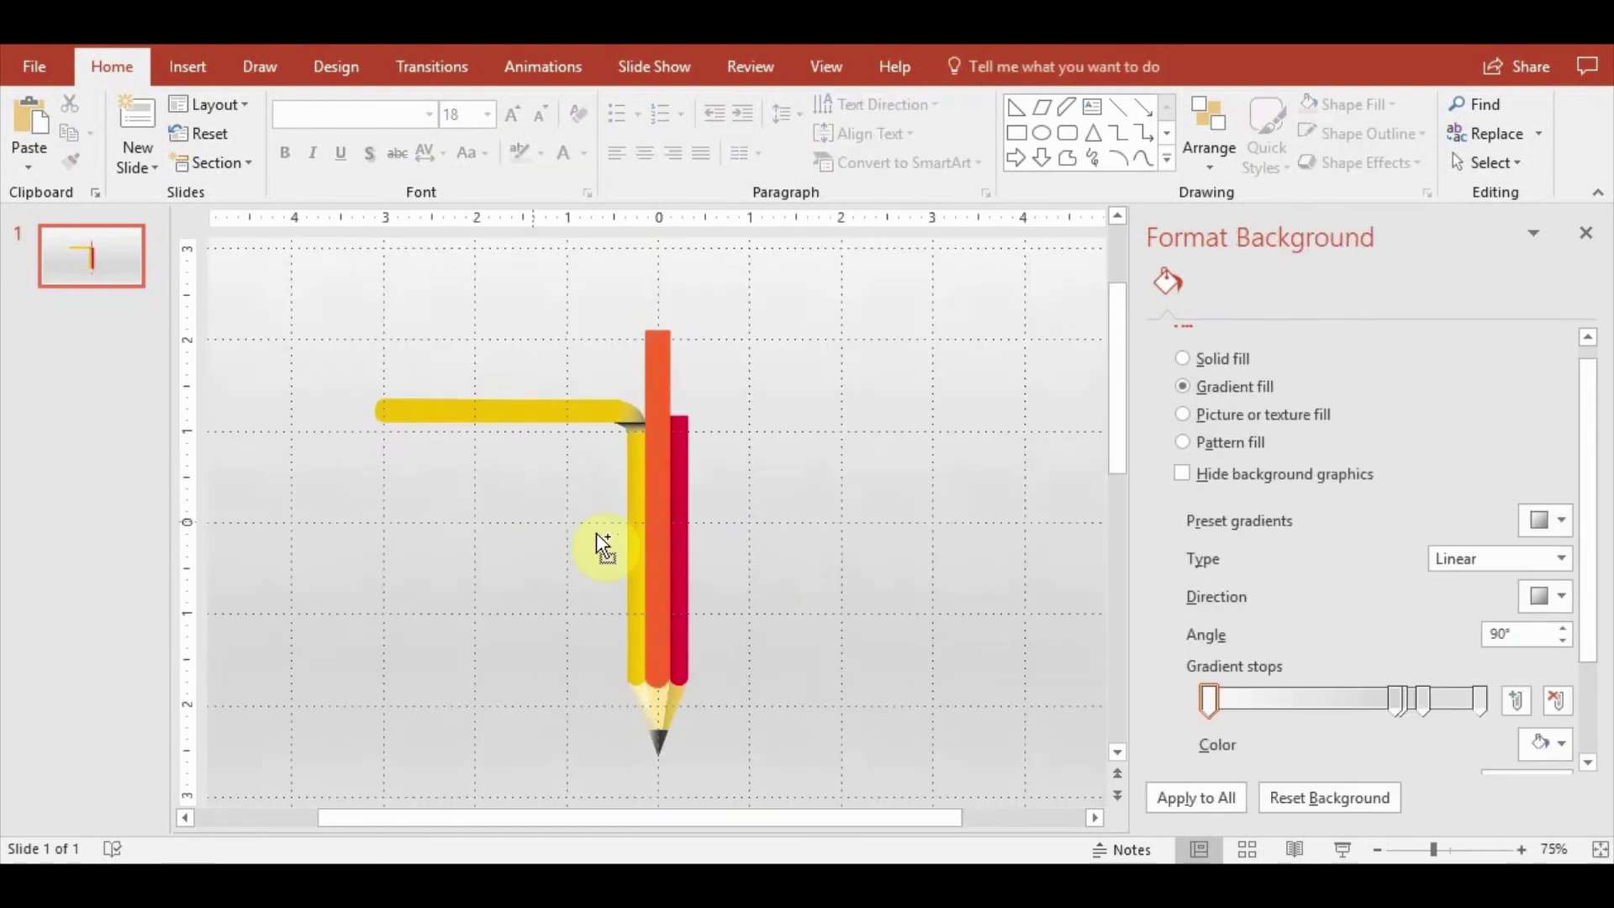
scroll(832, 597, "up", 2)
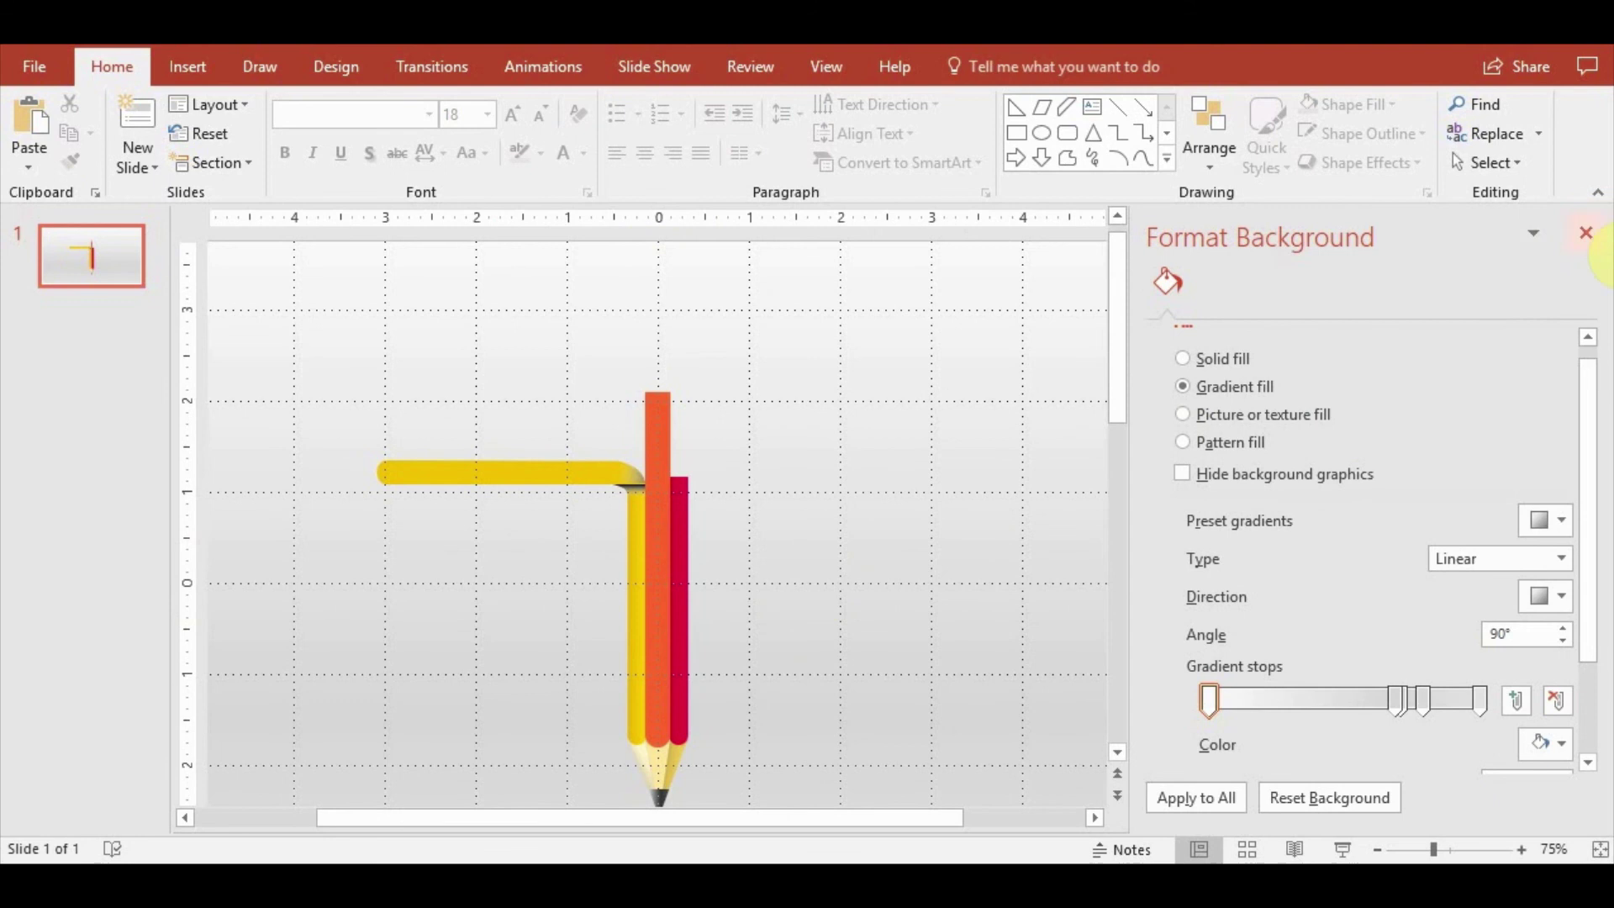
left_click(1586, 233)
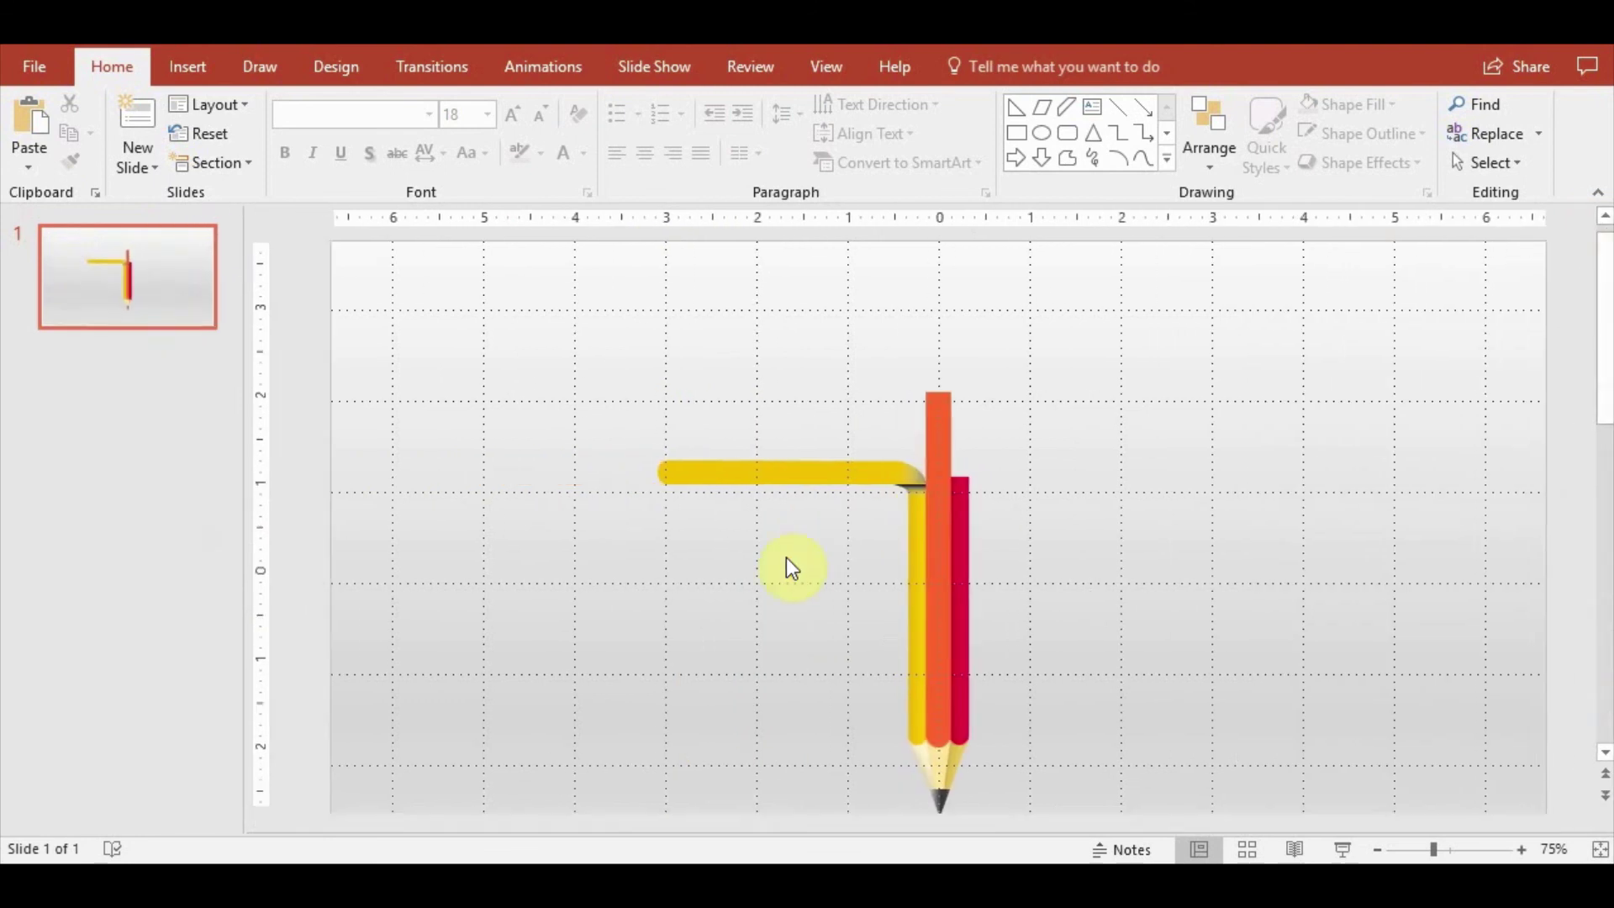
Draw a rectangle over the yellow arm's left part and subtract it, leaving a short stub
left_click(177, 65)
left_click(372, 159)
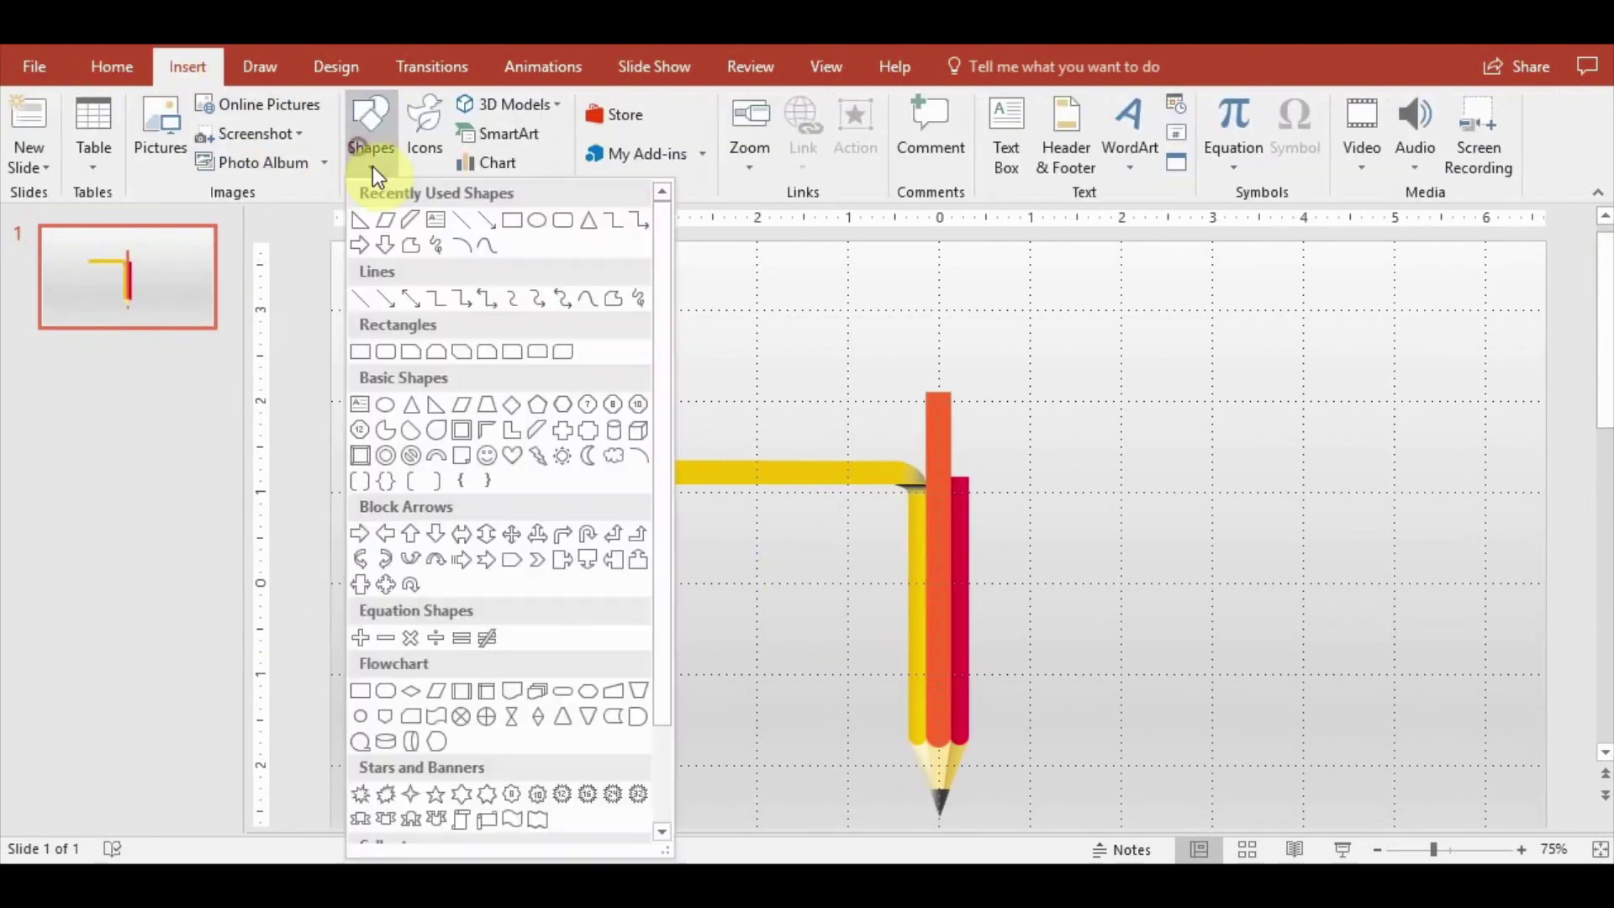
left_click(515, 223)
left_click_drag(497, 353, 849, 595)
left_click(866, 475)
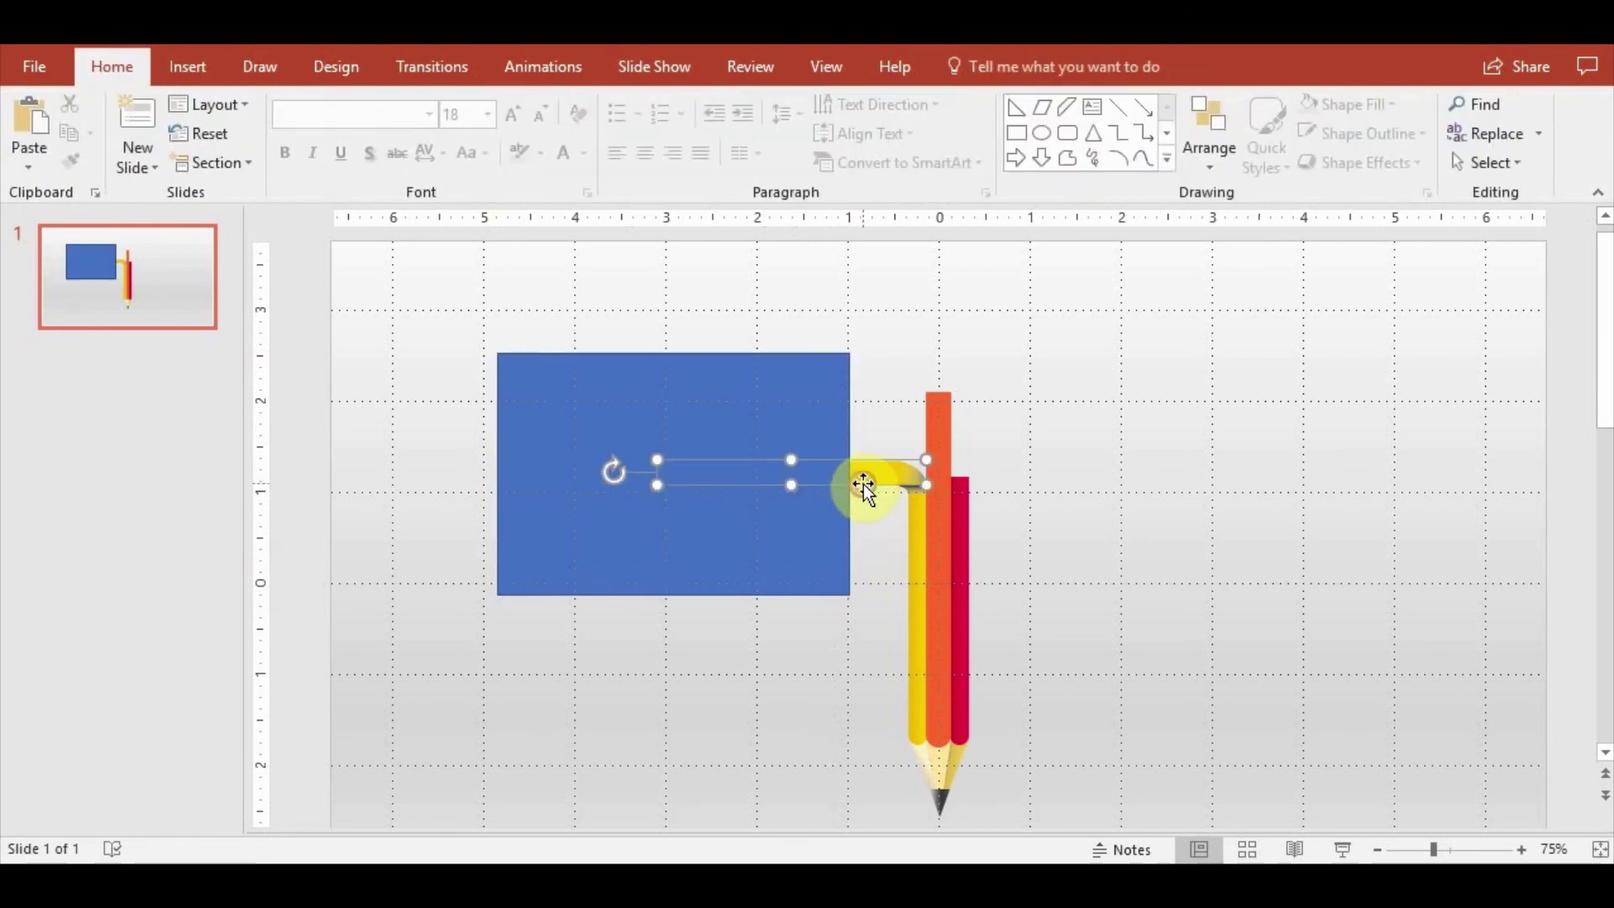
left_click(727, 383, "shift")
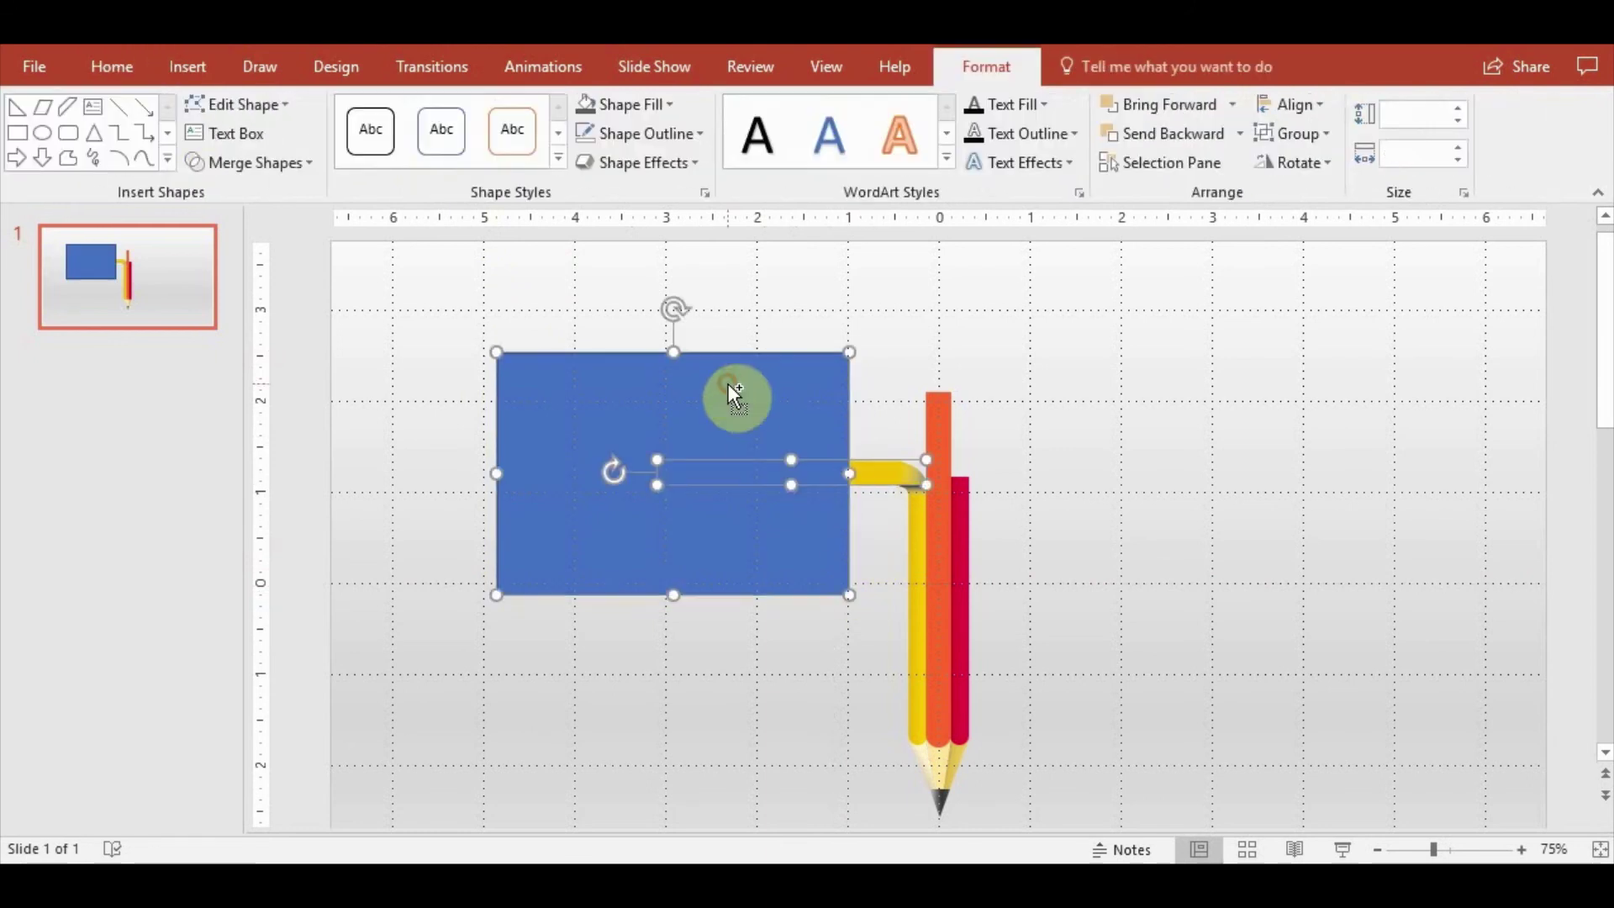
left_click(252, 164)
left_click(259, 325)
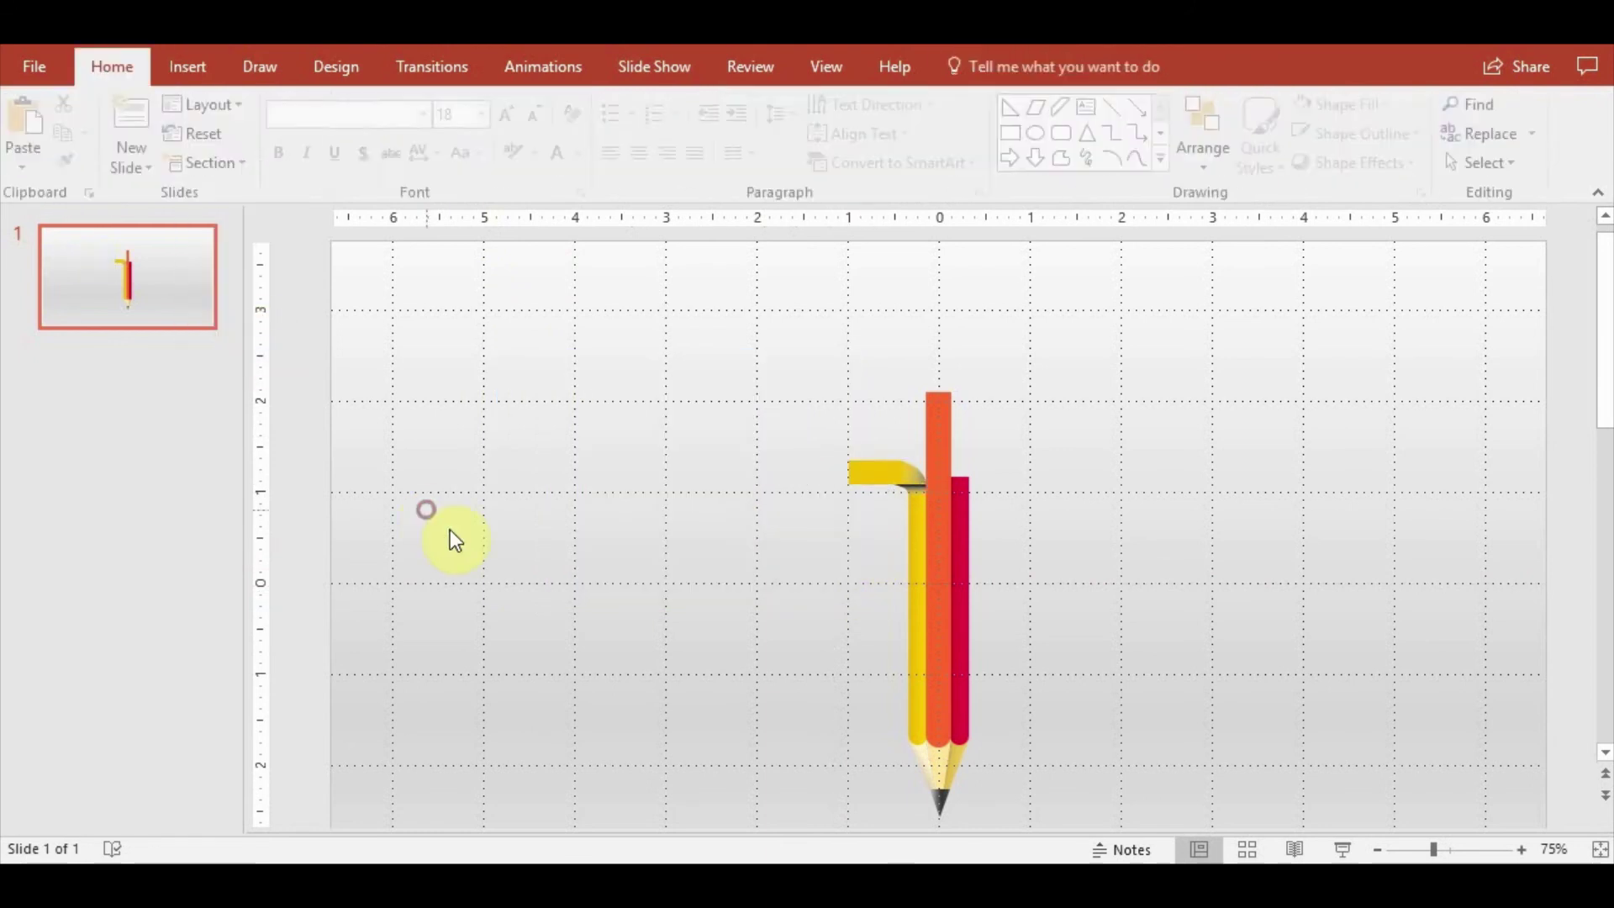
scroll(1049, 588, "up", 3)
scroll(818, 466, "up", 2)
Move the red bar aside and bring the yellow hook and its shadow in front of the orange bar
scroll(819, 465, "up", 1)
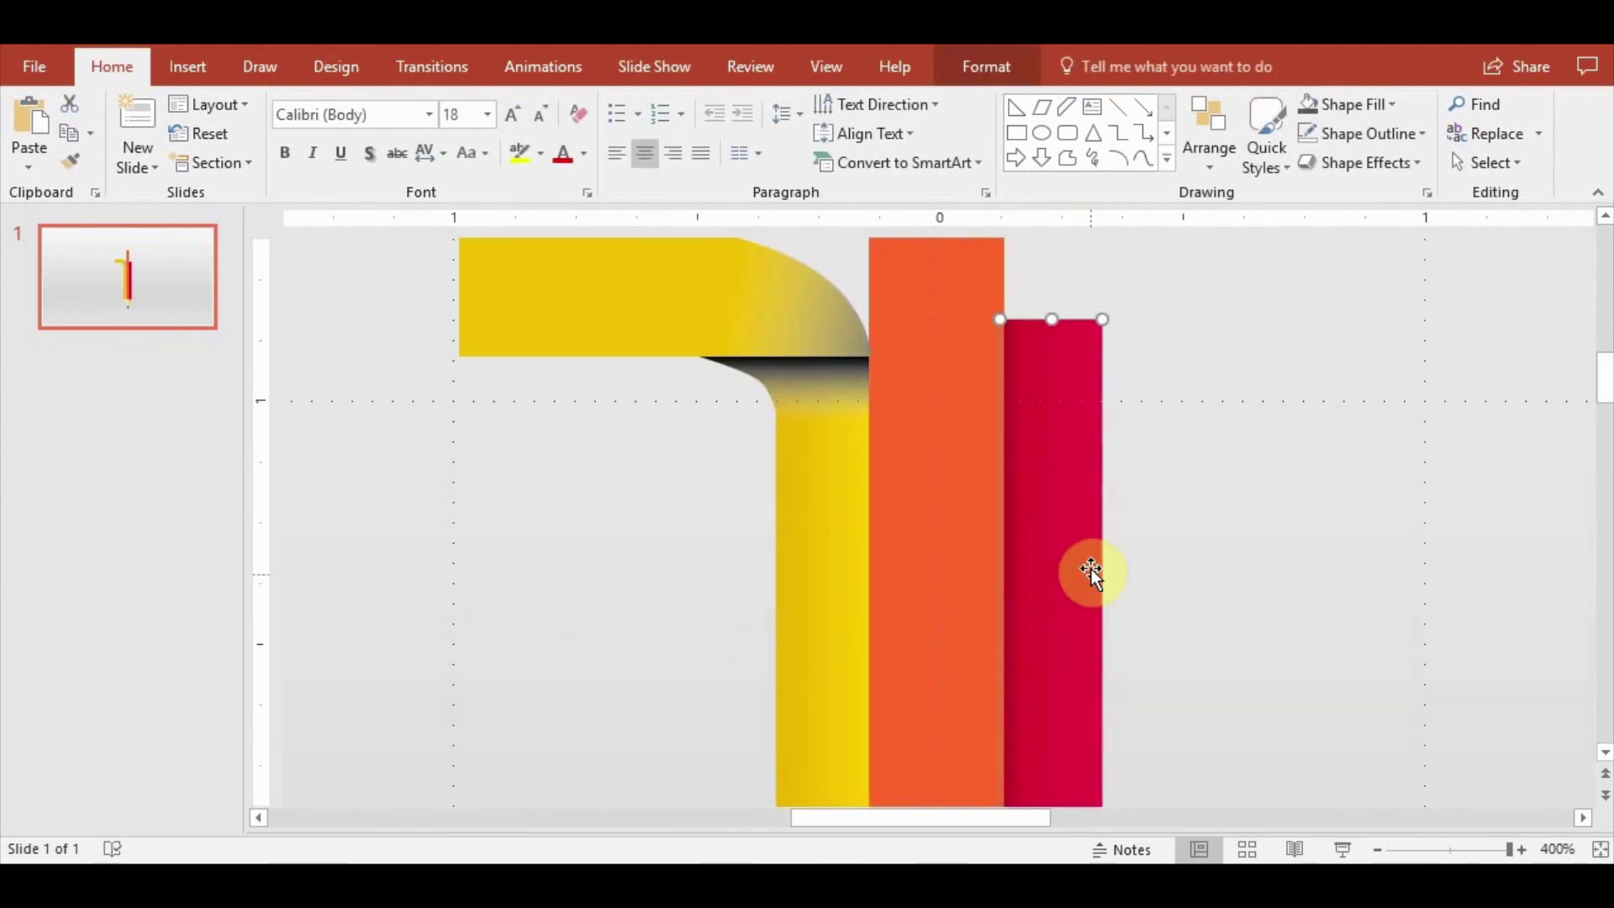
left_click_drag(1093, 570, 1433, 599)
left_click(802, 413)
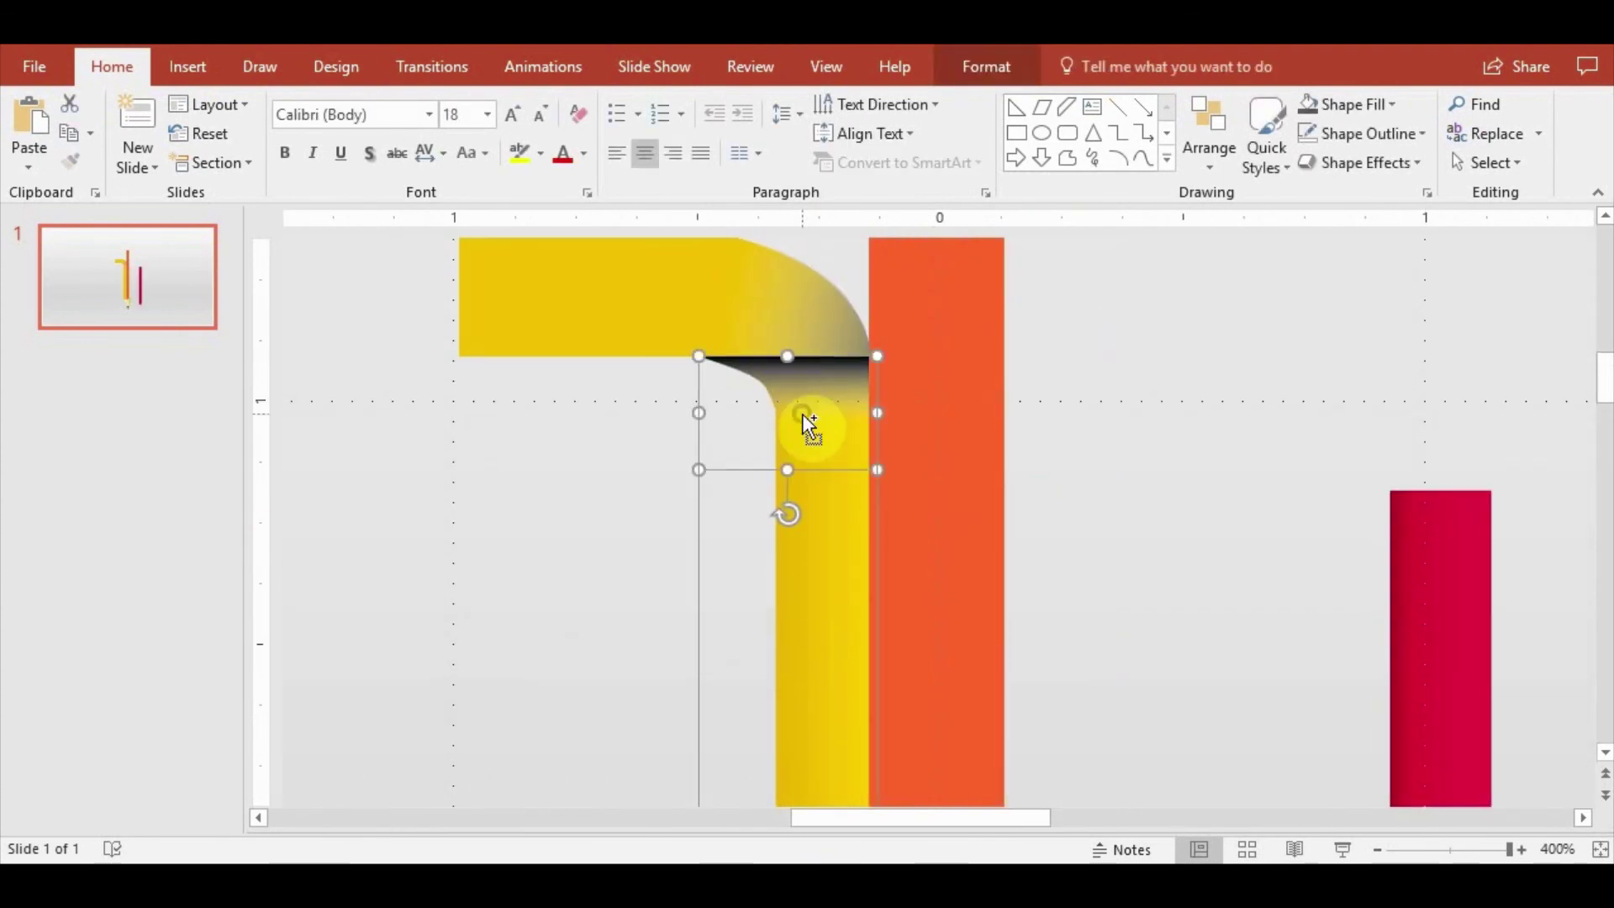
left_click(511, 291, "shift")
left_click(1209, 134)
left_click(1244, 286)
left_click(1074, 386)
Paste a horizontally flipped copy of the hook against the orange bar's right side, level with the left hook
key("ctrl+v")
scroll(1051, 428, "down", 5)
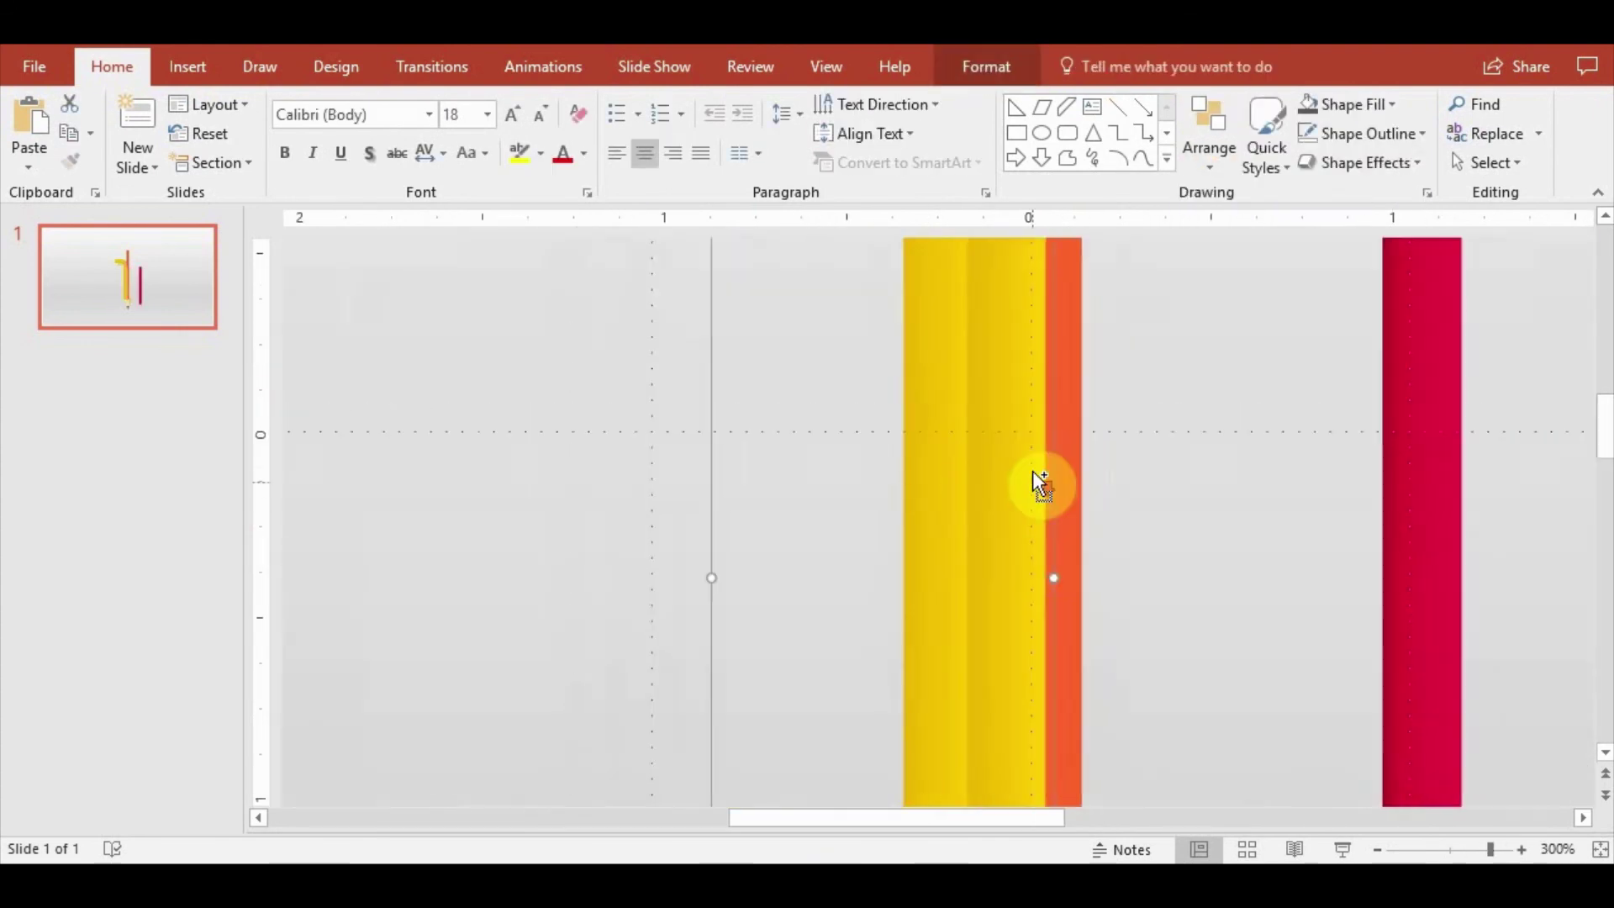
left_click(1209, 134)
left_click(1420, 584)
left_click_drag(1047, 341, 1026, 365)
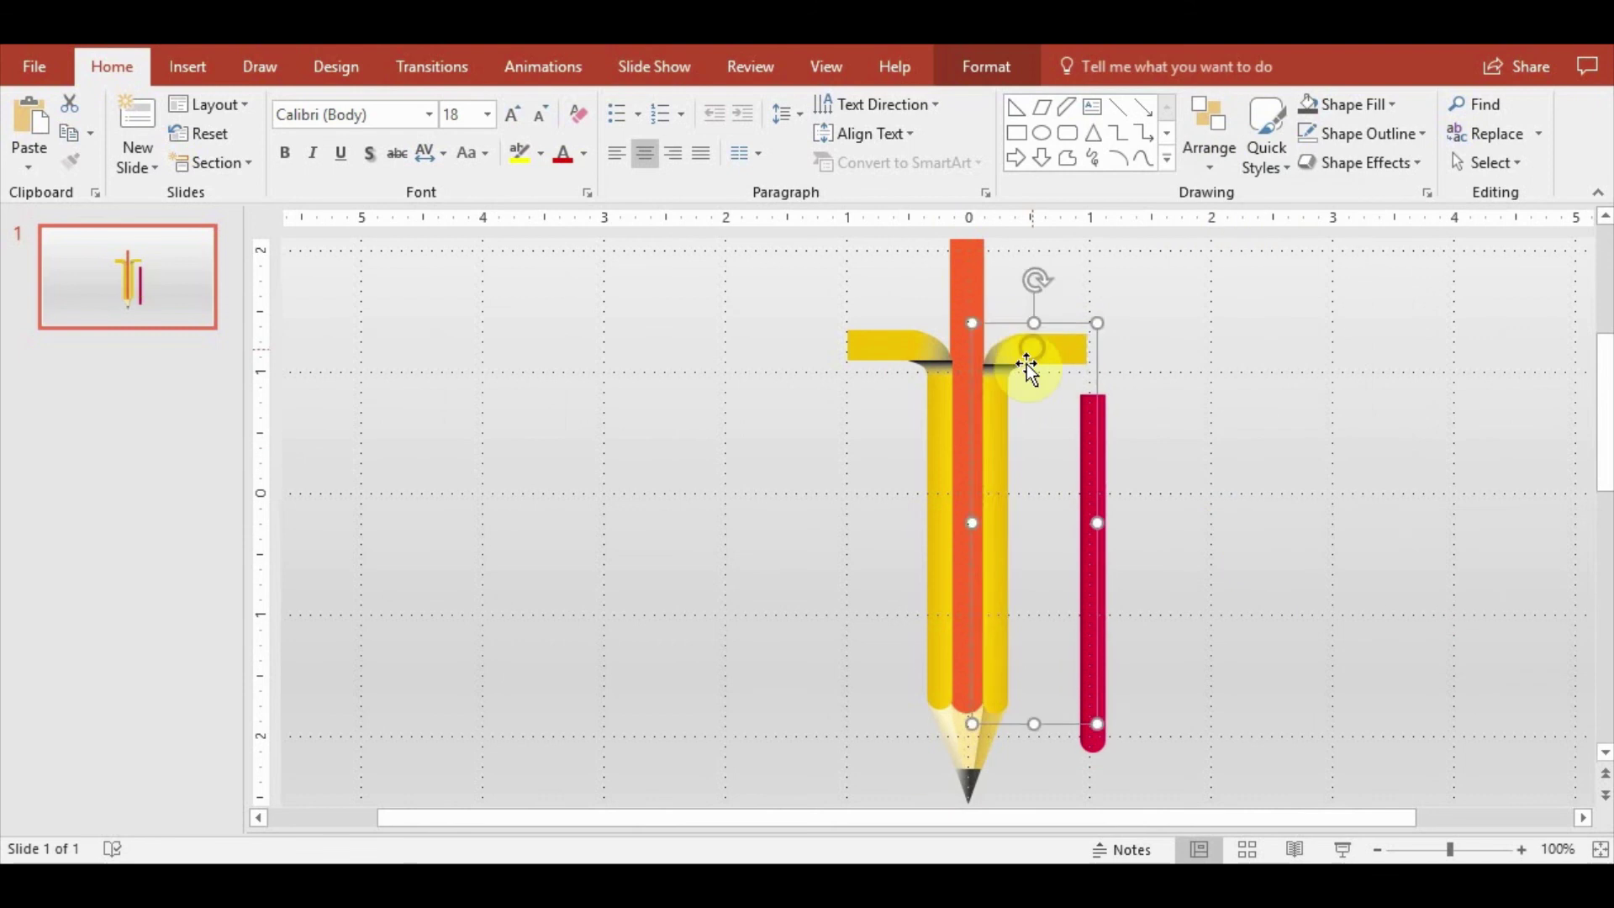
scroll(967, 673, "up", 4, "ctrl")
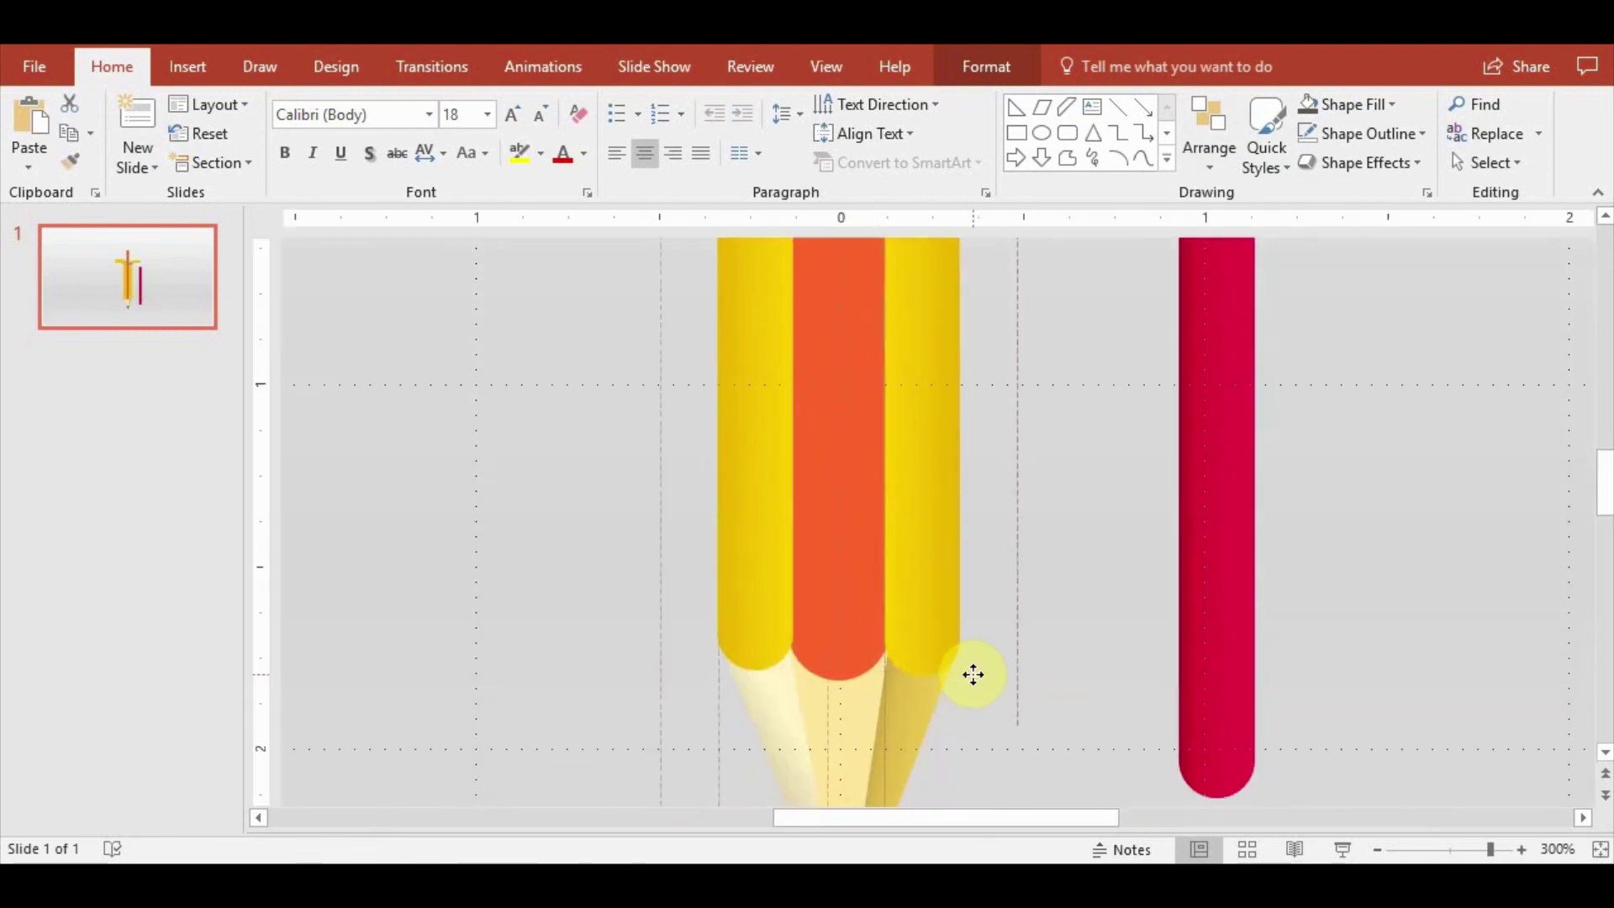
scroll(983, 676, "up", 3)
scroll(1009, 547, "up", 3)
left_click_drag(1064, 351, 1065, 341)
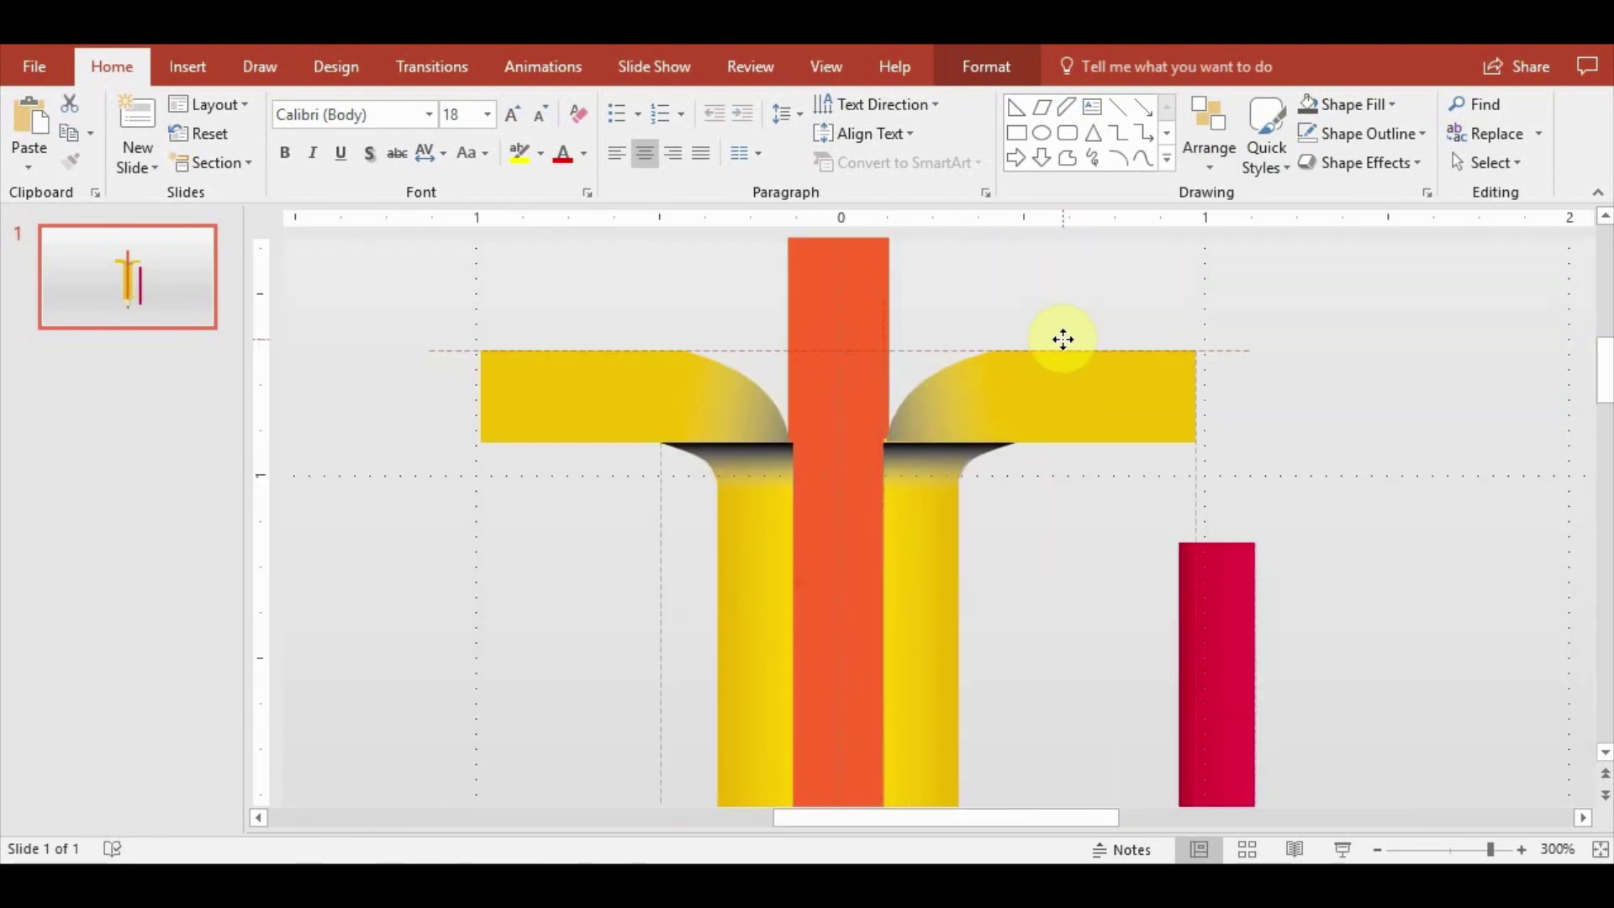
left_click(1066, 339)
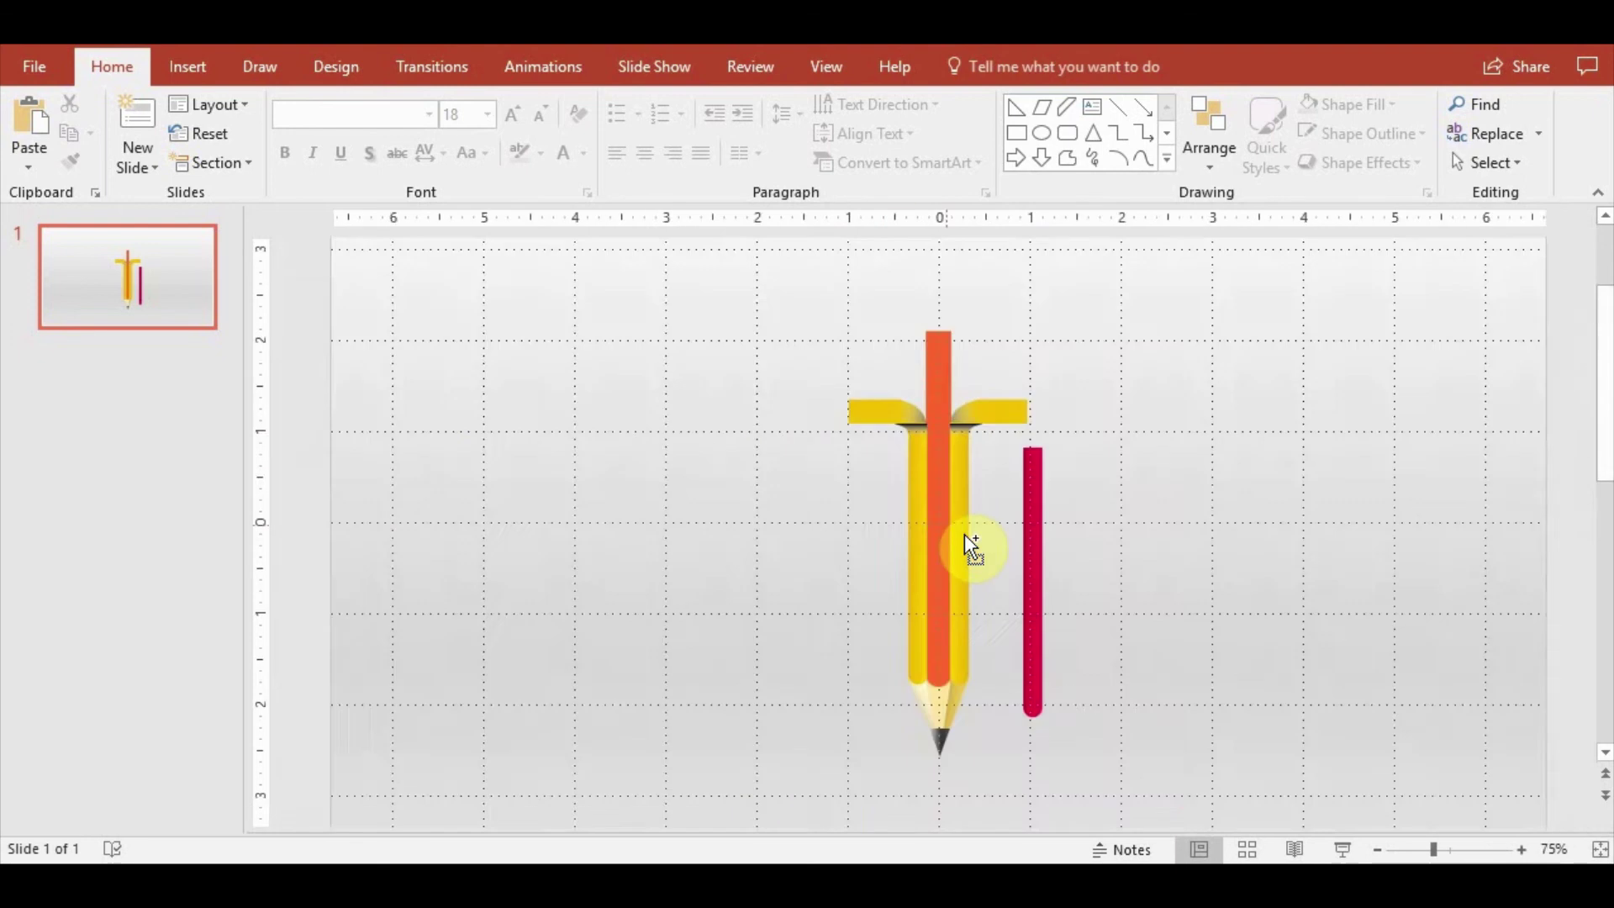
Send the left hook's shadow piece and the tall yellow strip back behind the red bar
left_click(881, 447)
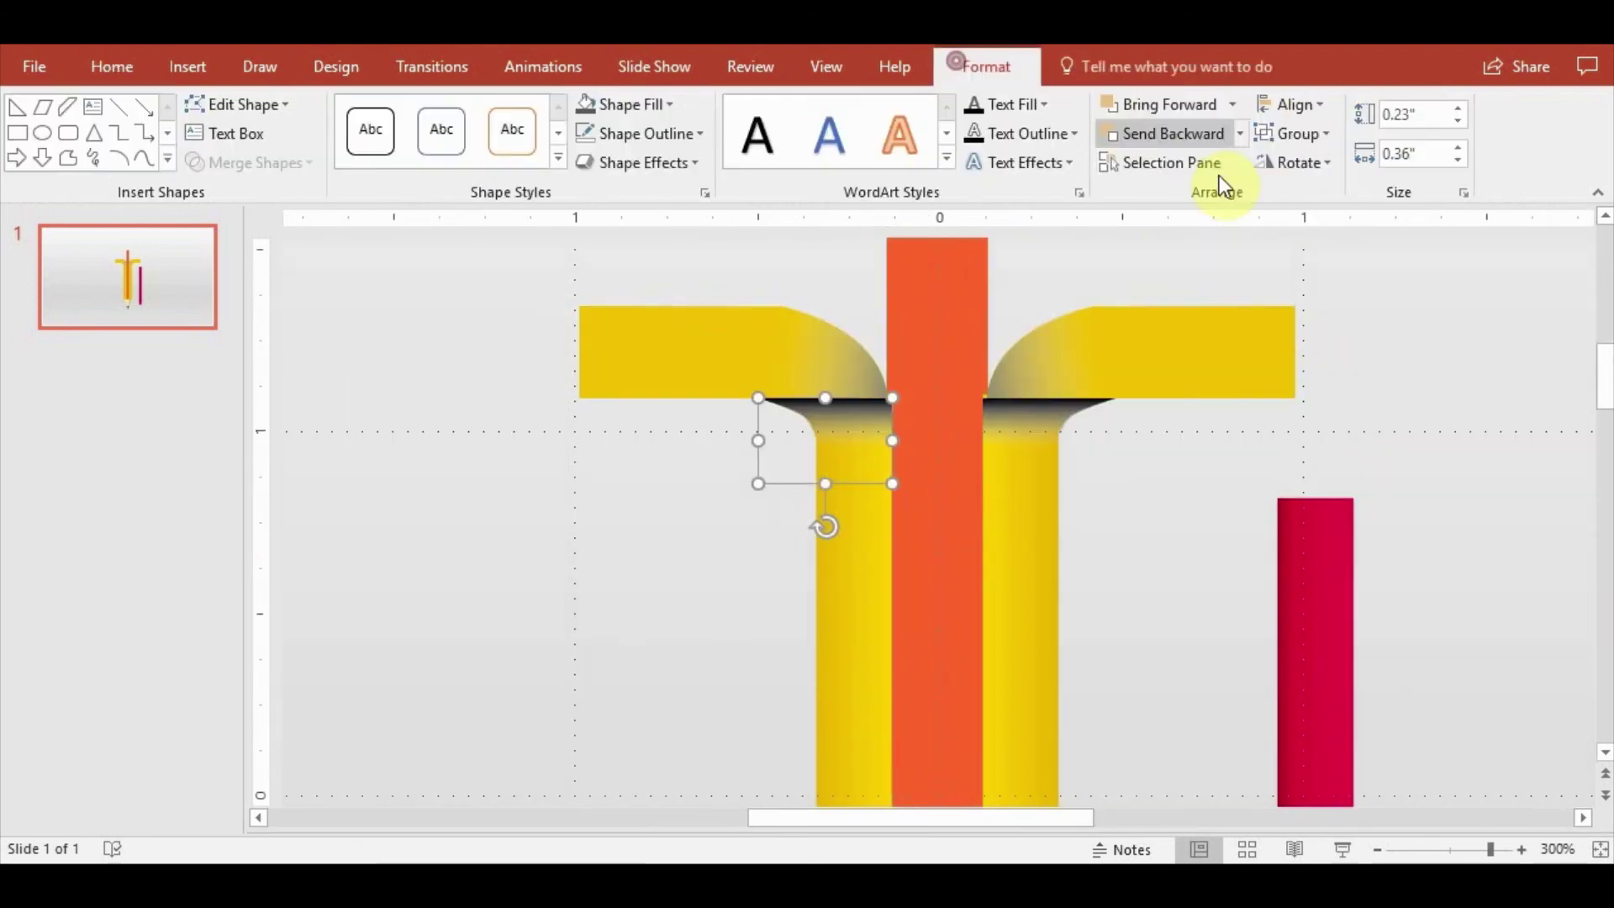
left_click(1177, 133)
left_click(804, 656)
left_click(1177, 133)
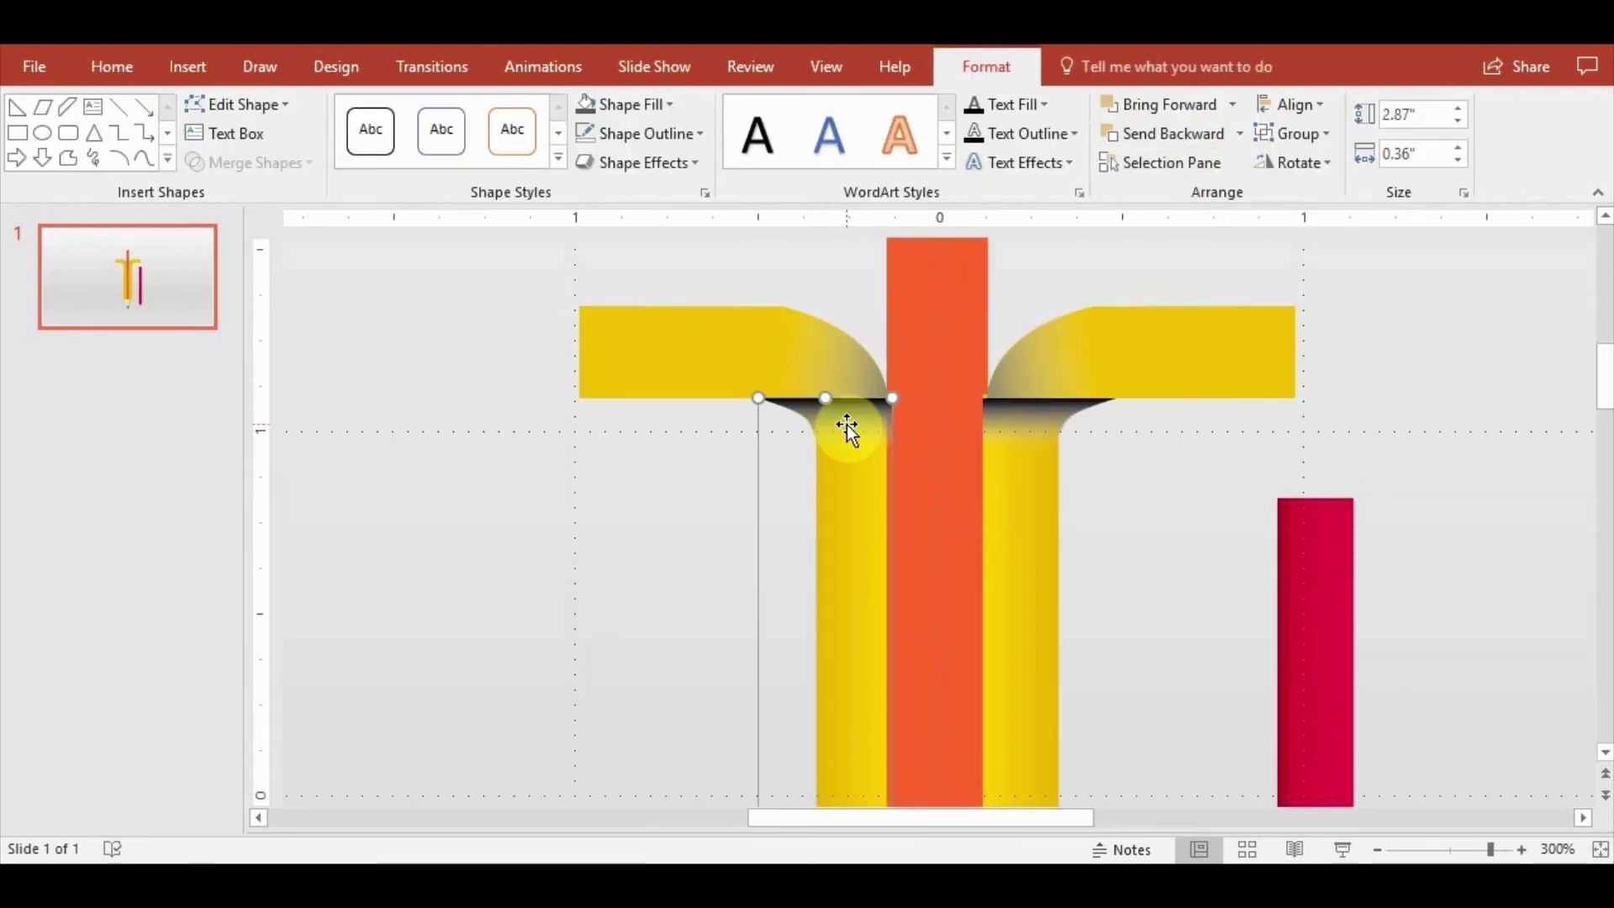
left_click(1176, 133)
Send the right-side tall shadow strip backward and select the strip right of the orange bar
left_click(1013, 482)
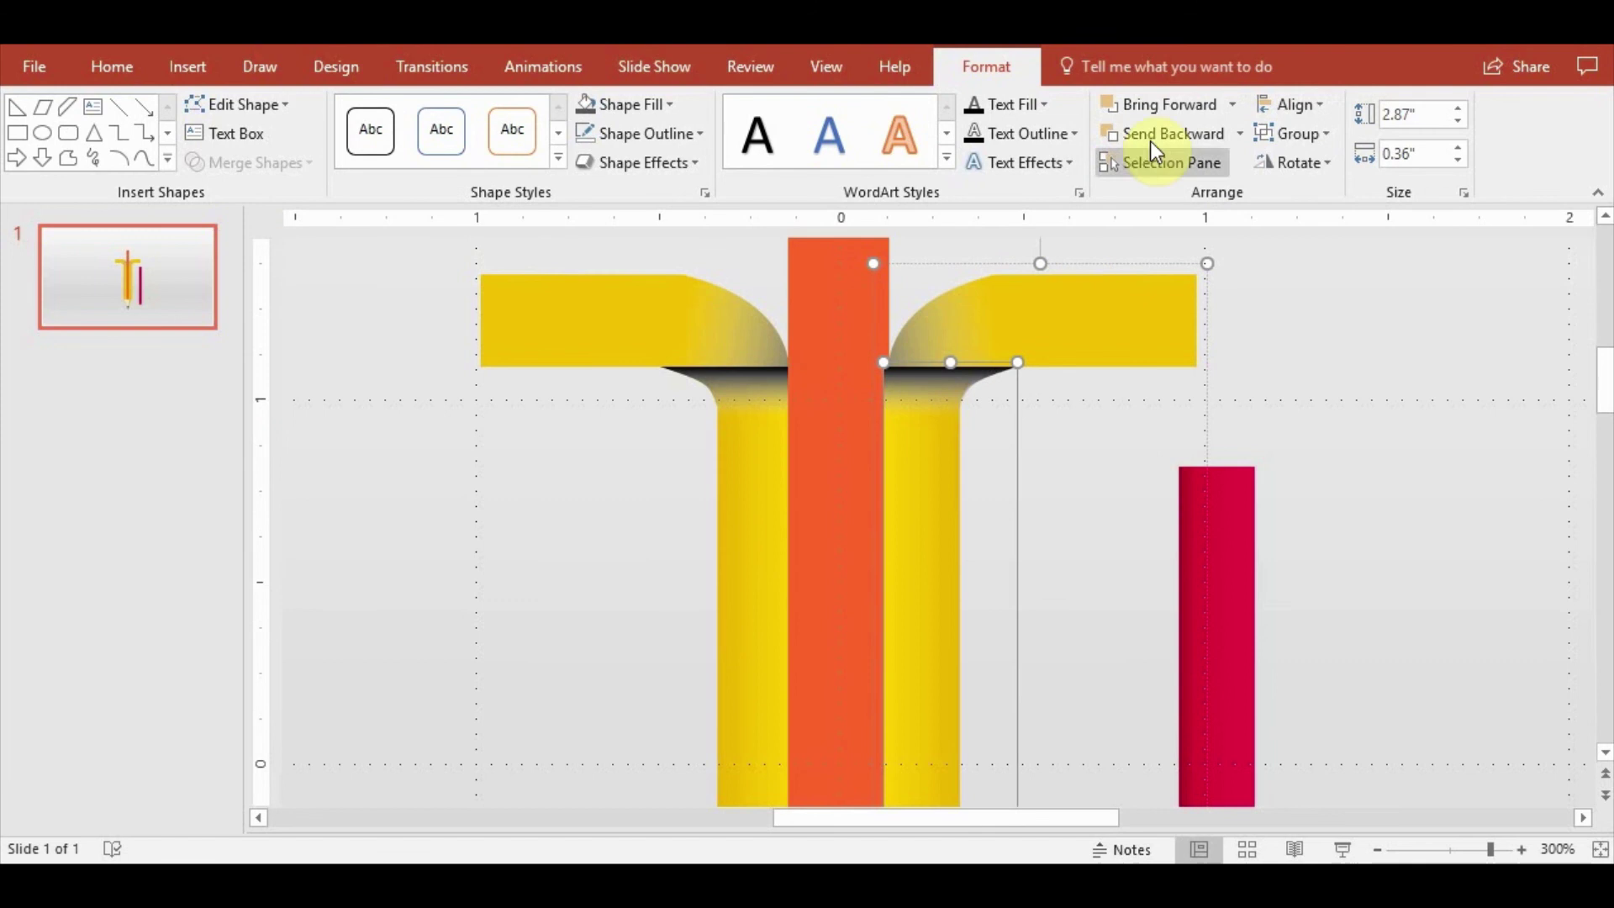
left_click(1064, 319)
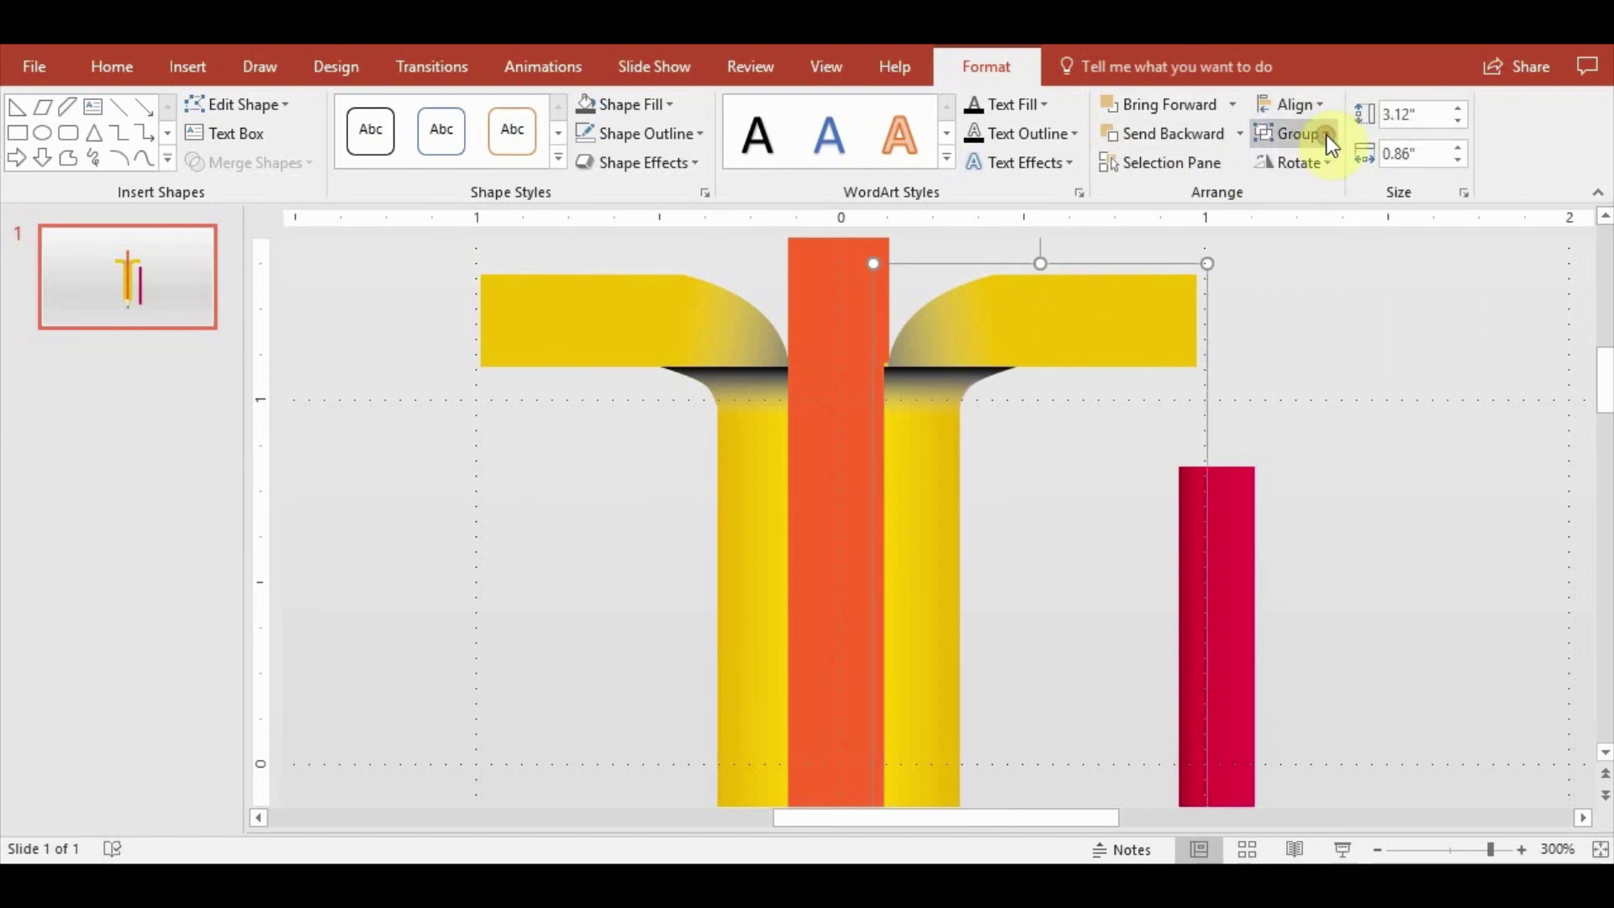
left_click(1087, 530)
left_click(975, 504)
left_click(1177, 133)
left_click(943, 391)
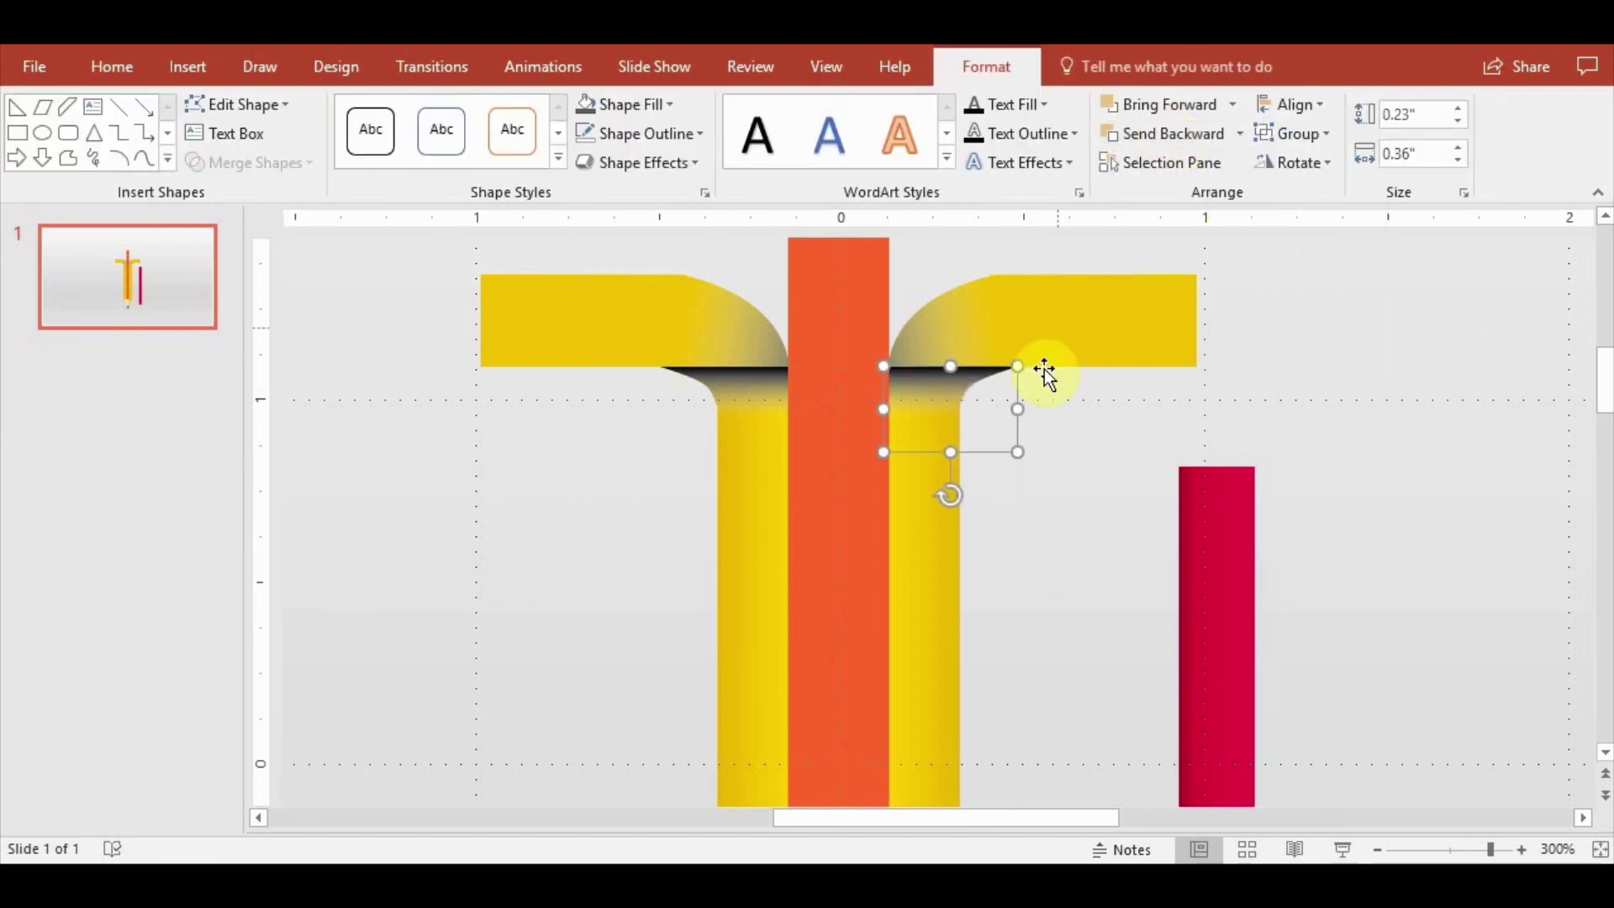
left_click(1009, 504)
scroll(1008, 504, "down", 1)
left_click(965, 541)
scroll(975, 216, "down", 3, "ctrl")
Fill the strip beside the orange bar red, then give it a gradient fill
left_click(986, 67)
left_click(639, 104)
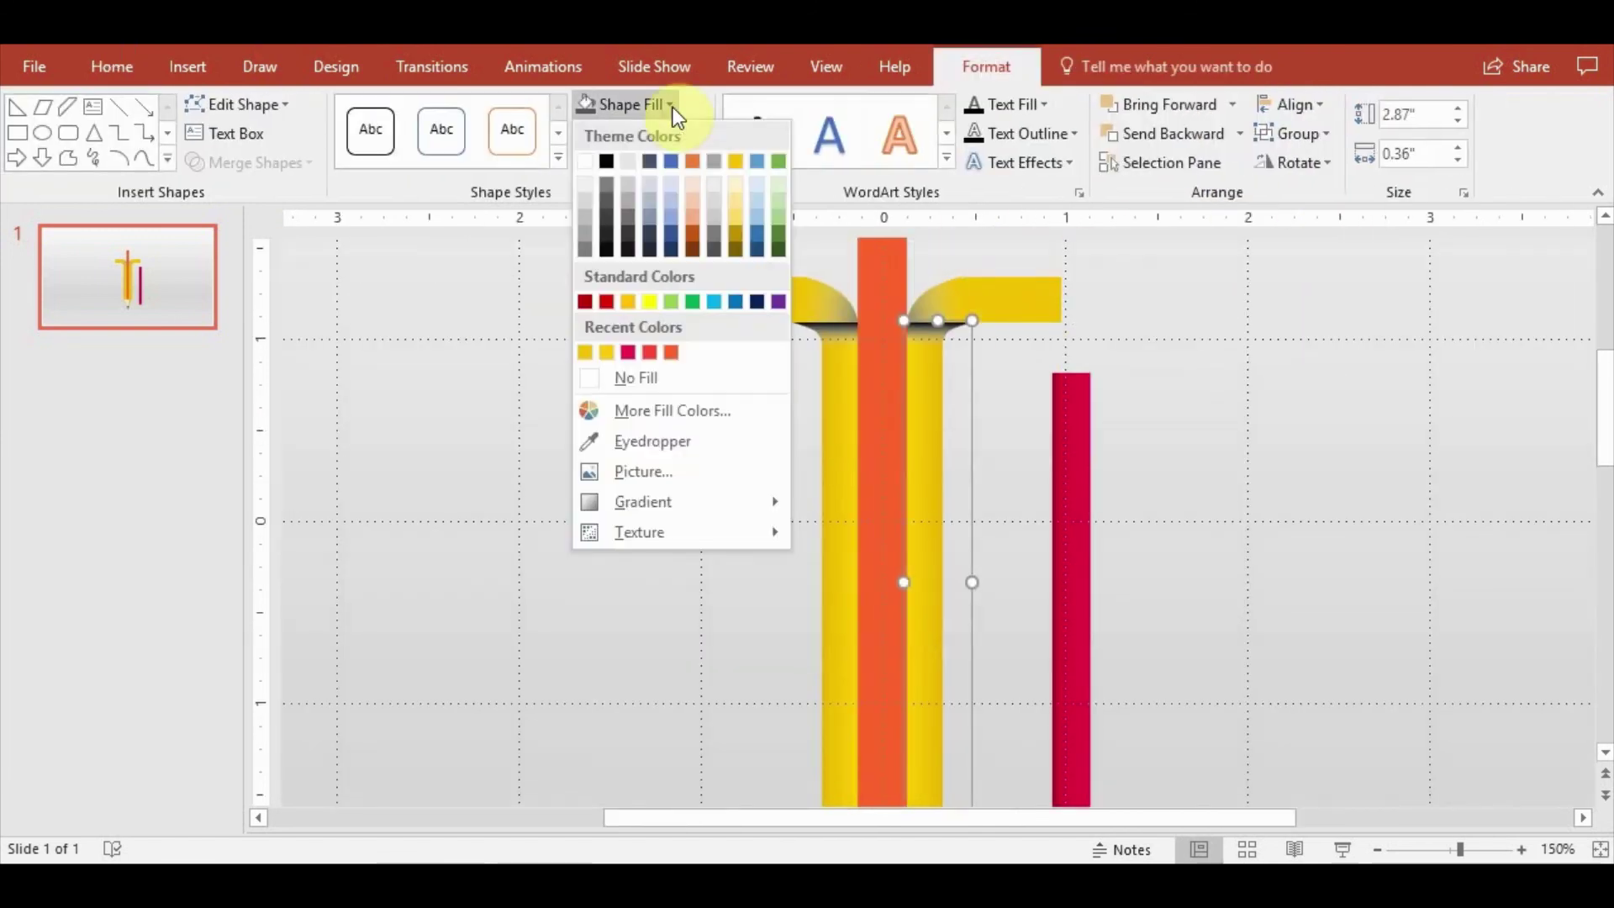
left_click(630, 355)
left_click(705, 199)
left_click(1182, 465)
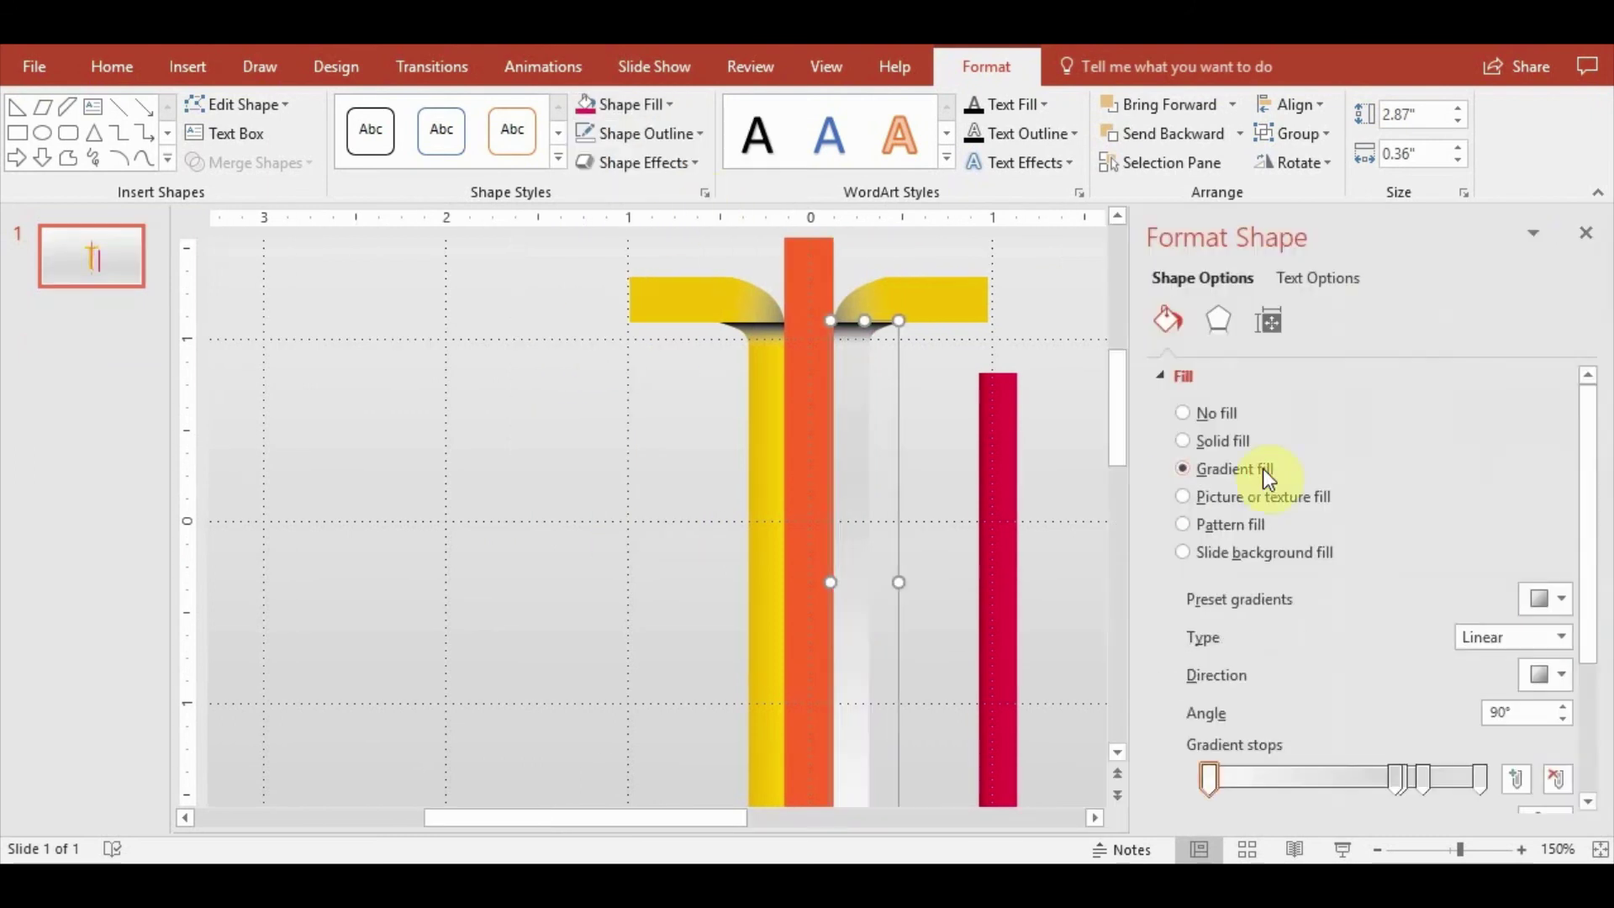
left_click(1182, 439)
left_click(1575, 234)
left_click(629, 104)
left_click(857, 736)
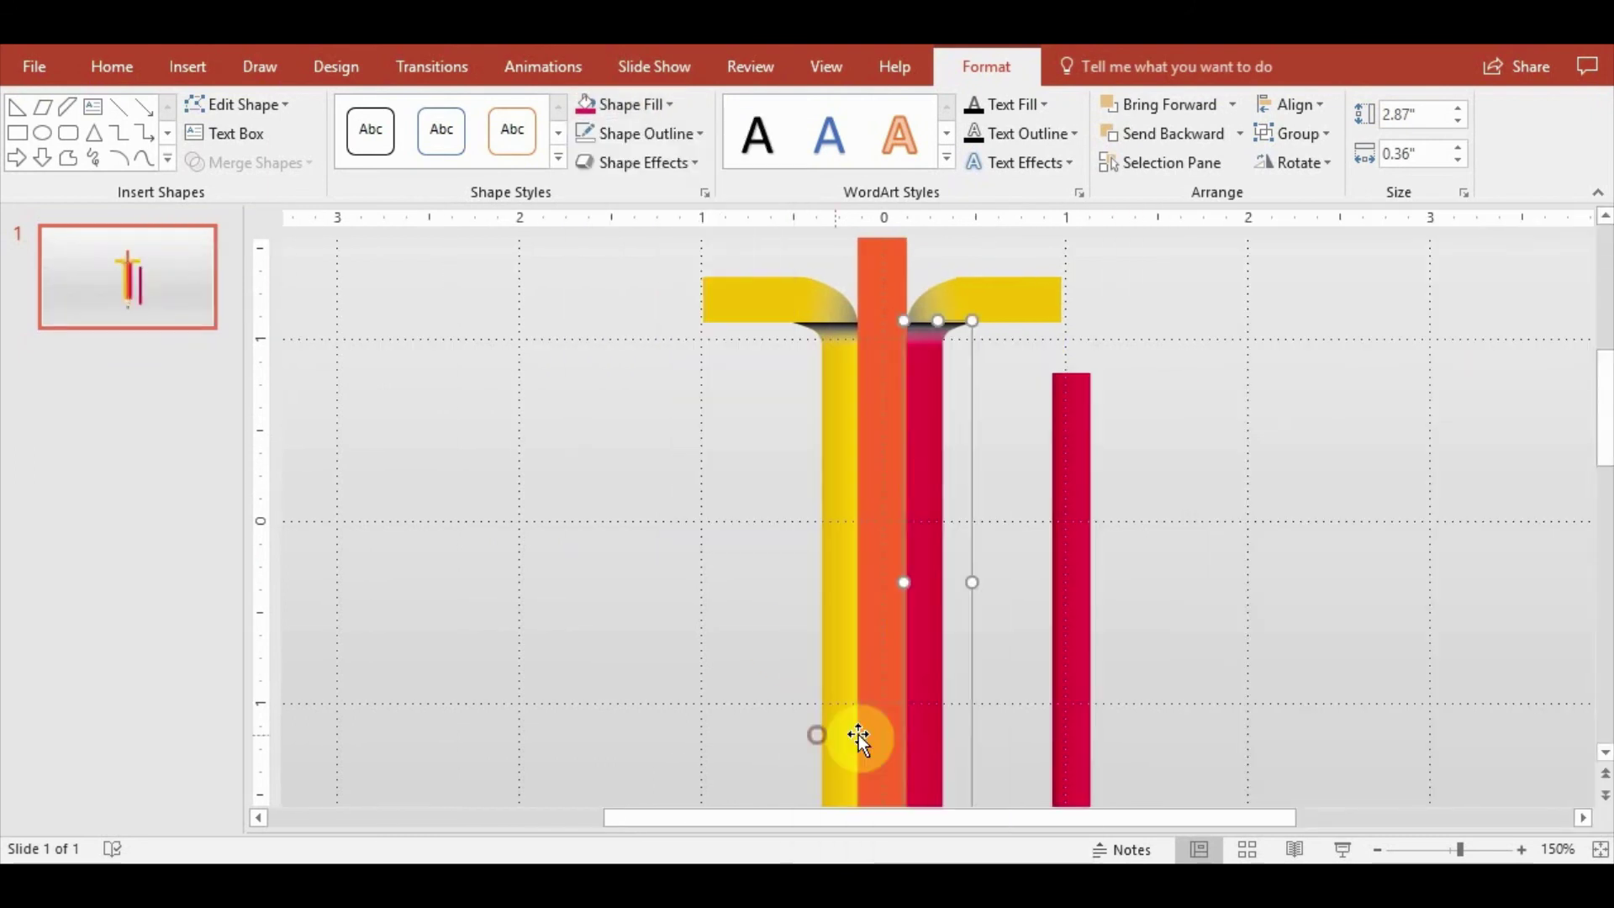
Set the red strip's gradient direction to 180°
left_click(1561, 674)
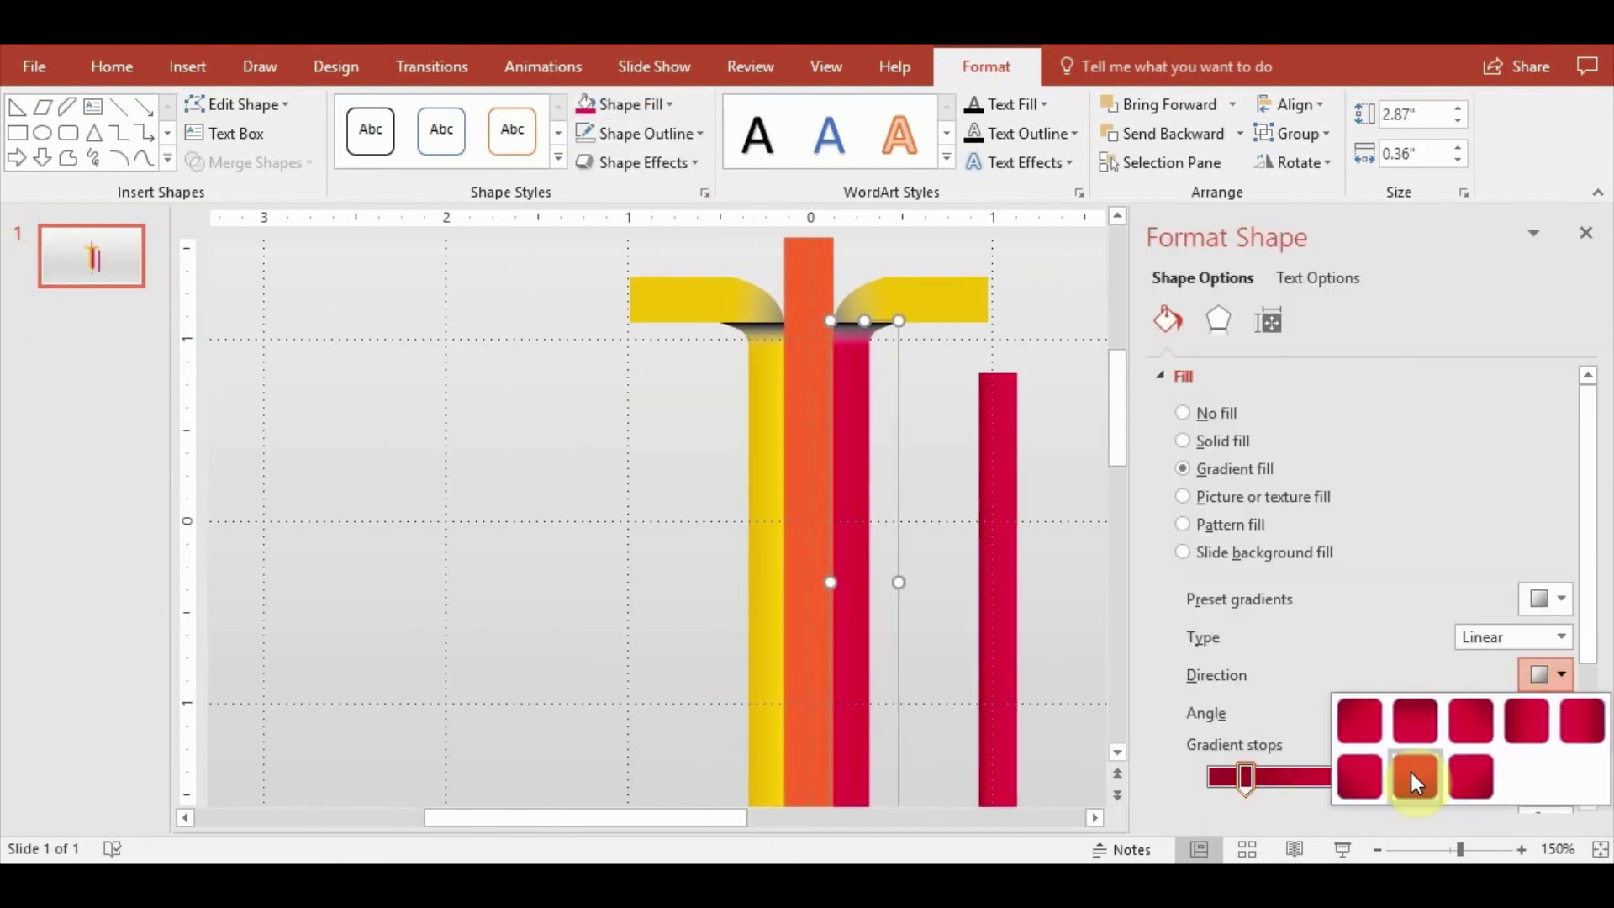
left_click(1413, 775)
left_click(1565, 716)
left_click(1564, 720)
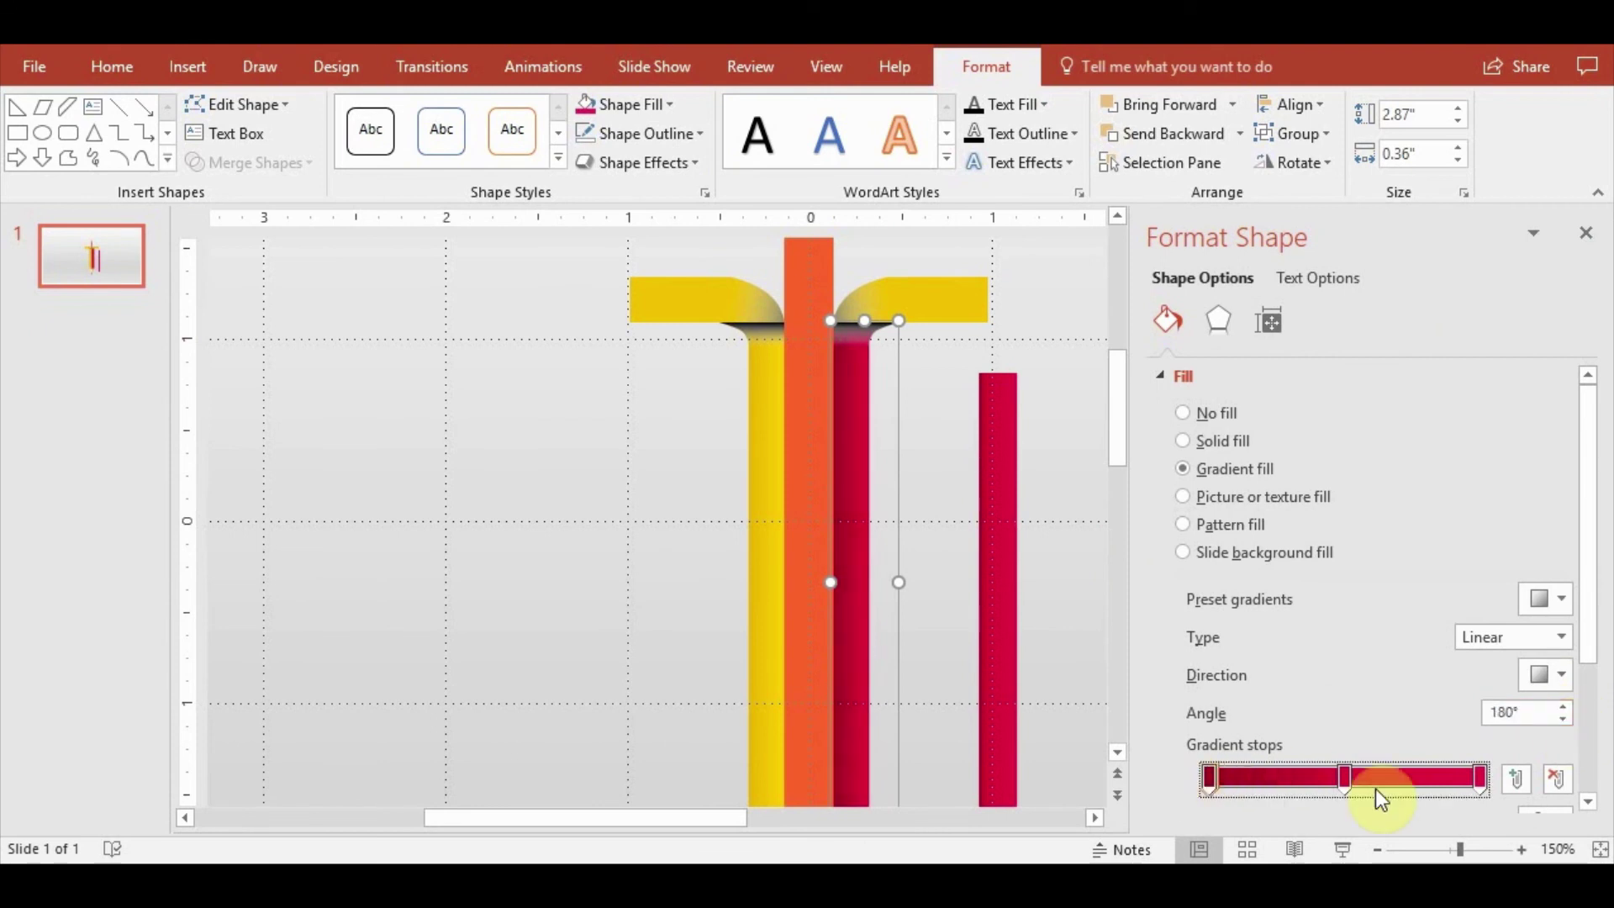
left_click(1033, 411)
Paste the red strip's gradient onto the top-right arc and darken a stop on its shadow piece
left_click(904, 307)
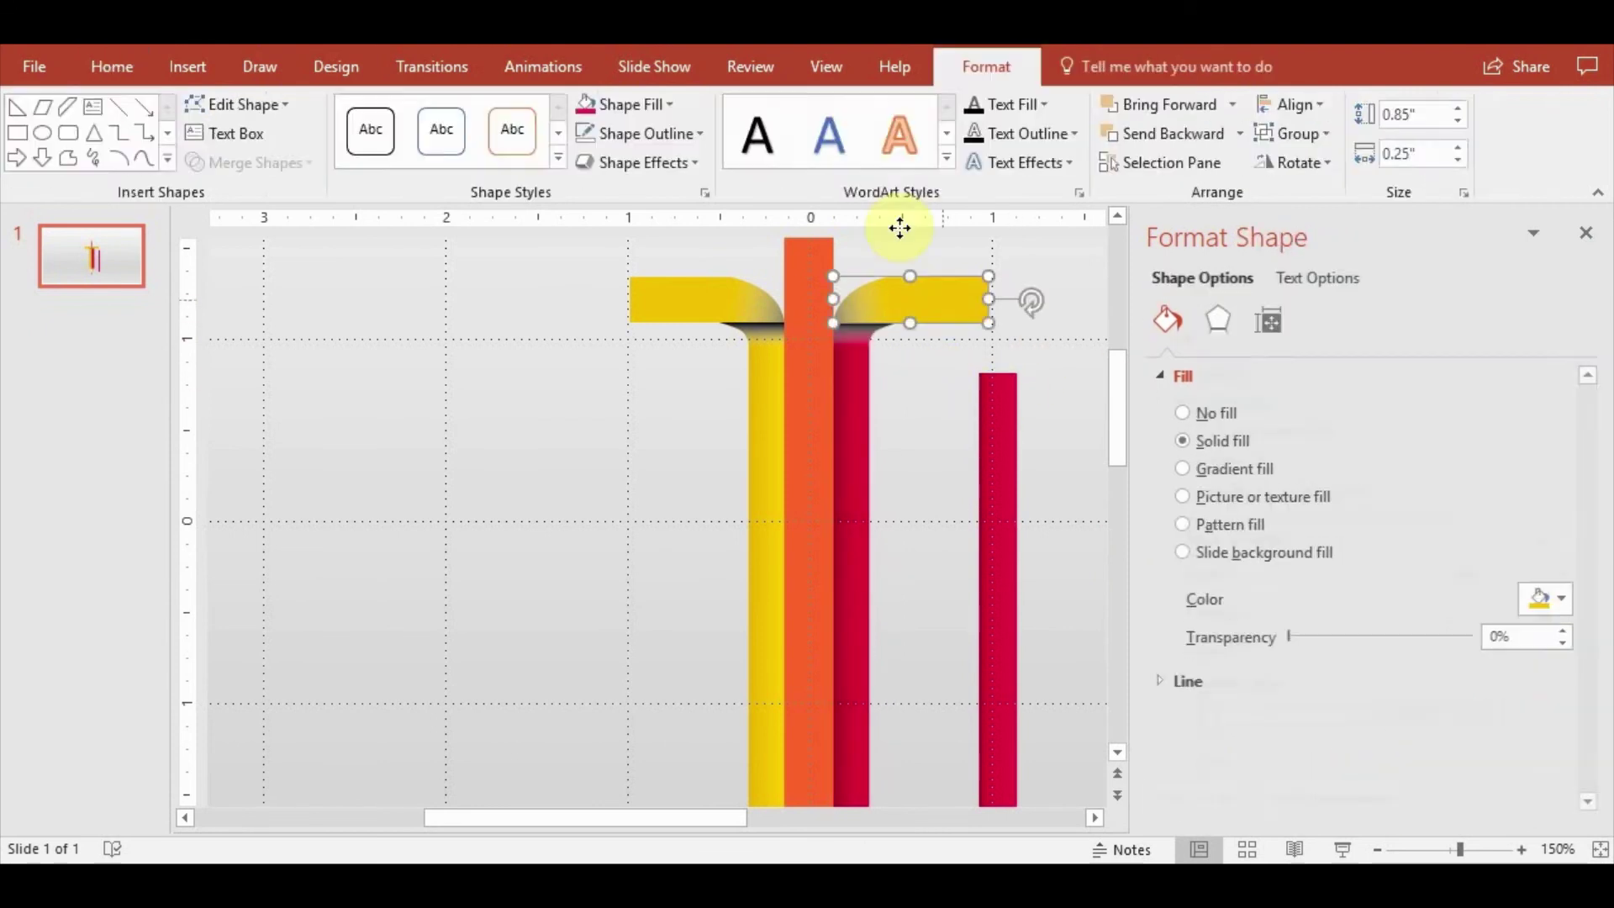
key("ctrl+shift+v")
left_click(912, 387)
left_click(873, 321)
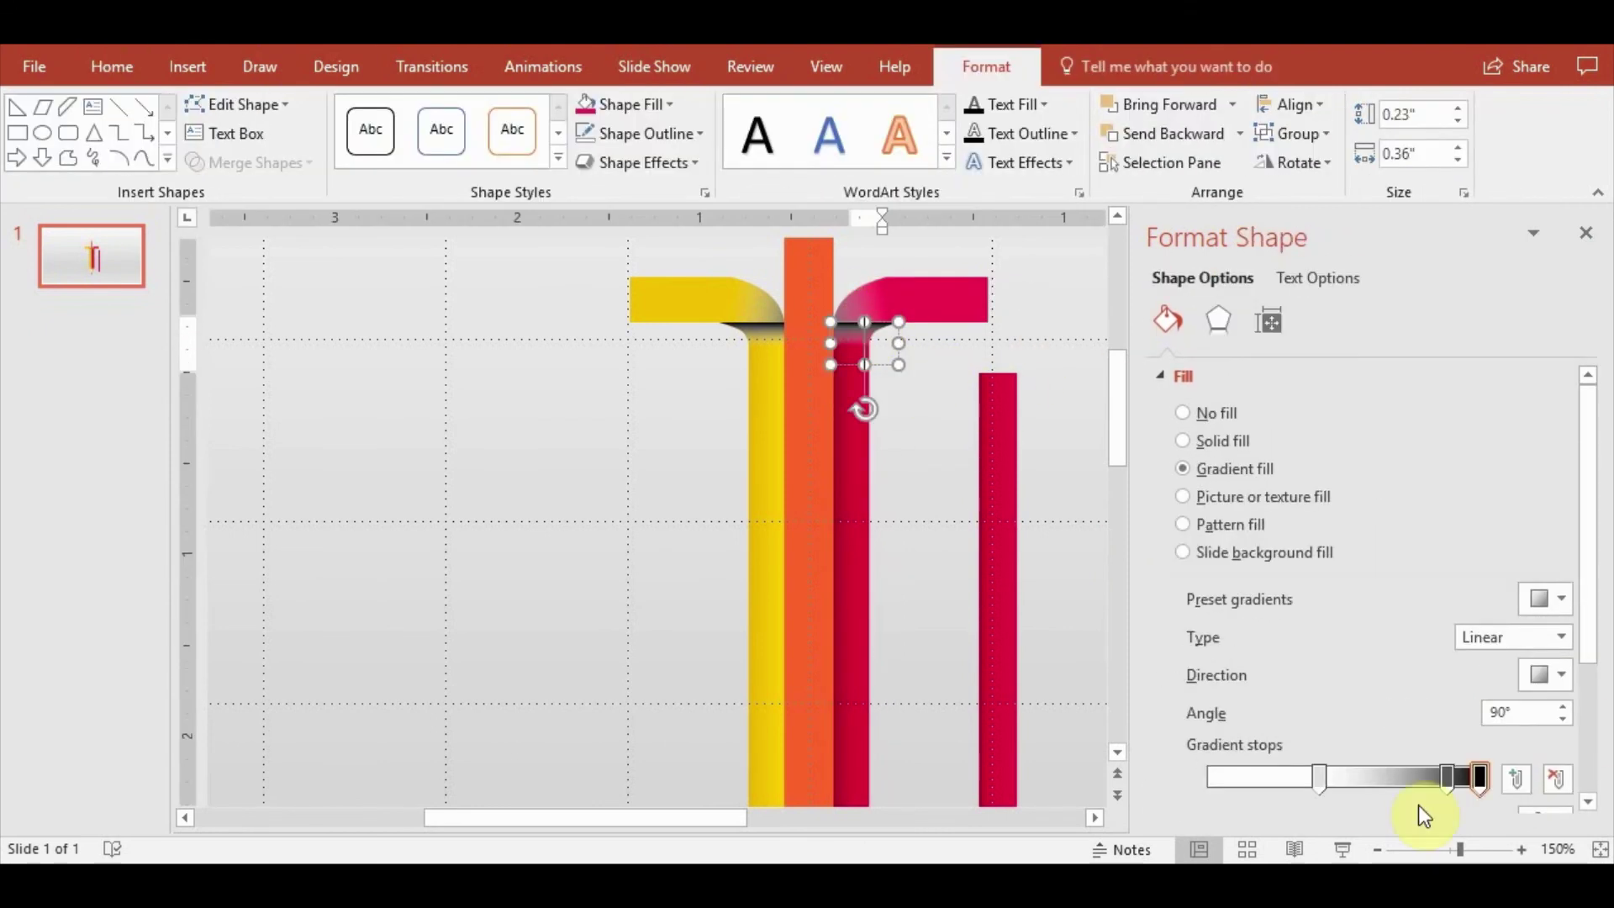
scroll(1423, 756, "down", 3)
mouse_move(1394, 751)
left_mouse_down()
mouse_move(1337, 748)
mouse_move(1409, 749)
left_mouse_up()
left_click(1461, 611)
left_click(829, 308)
Darken the arc shadow's gradient stop toward black, shift it along, and lower the right stop's brightness
left_click(829, 308)
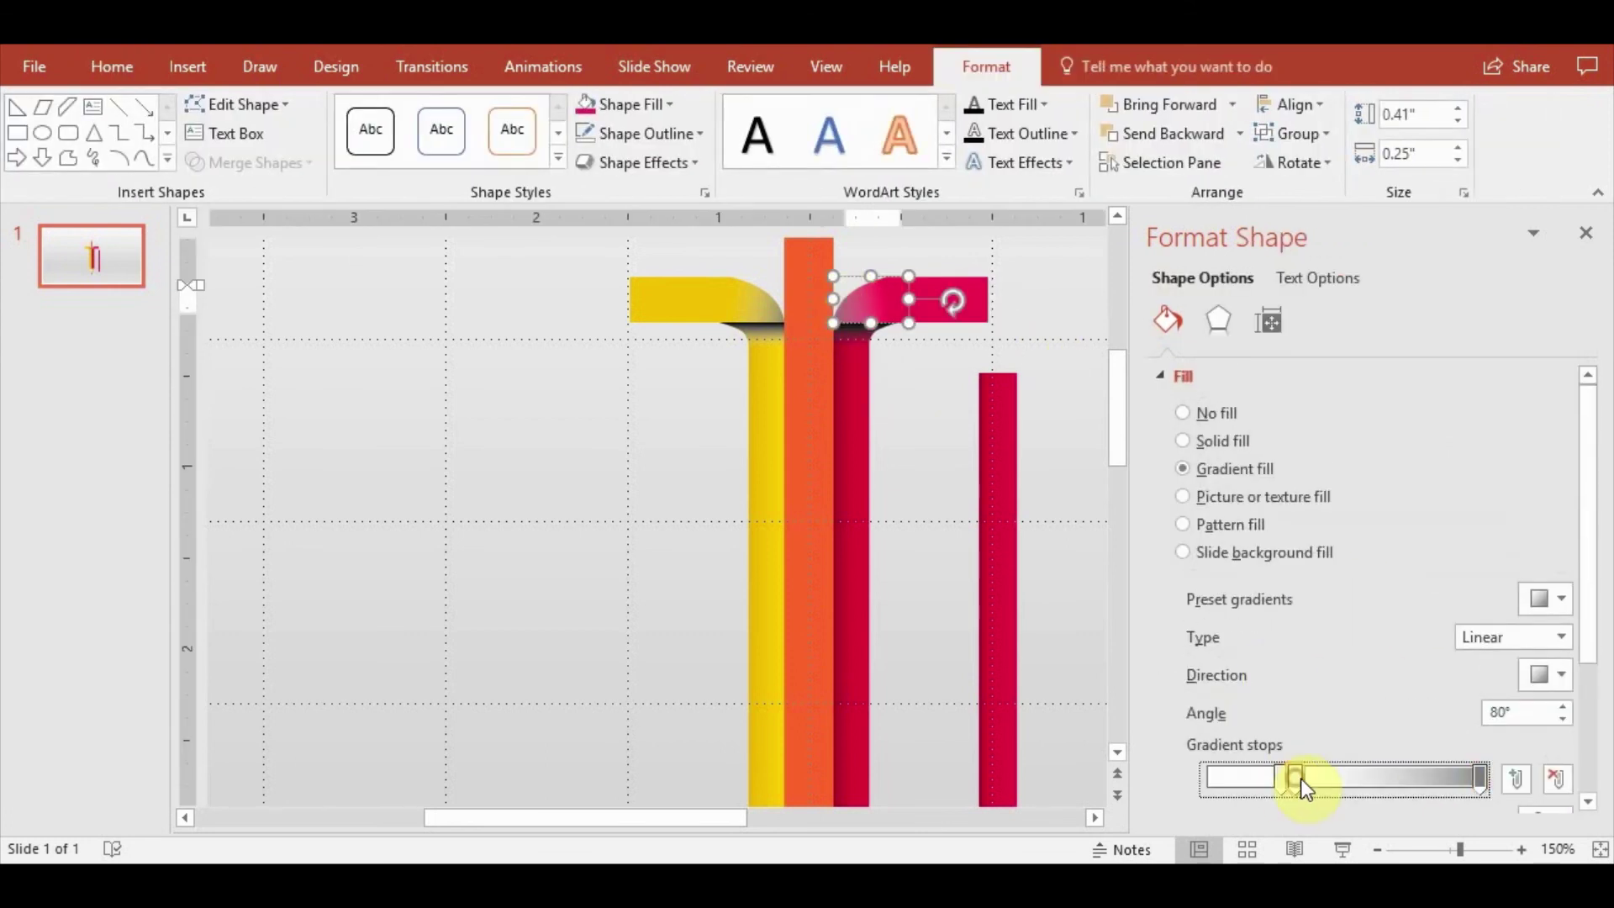
left_click_drag(1300, 779, 1278, 774)
scroll(1429, 672, "down", 3)
left_click(1397, 803)
left_click_drag(1397, 804, 1336, 799)
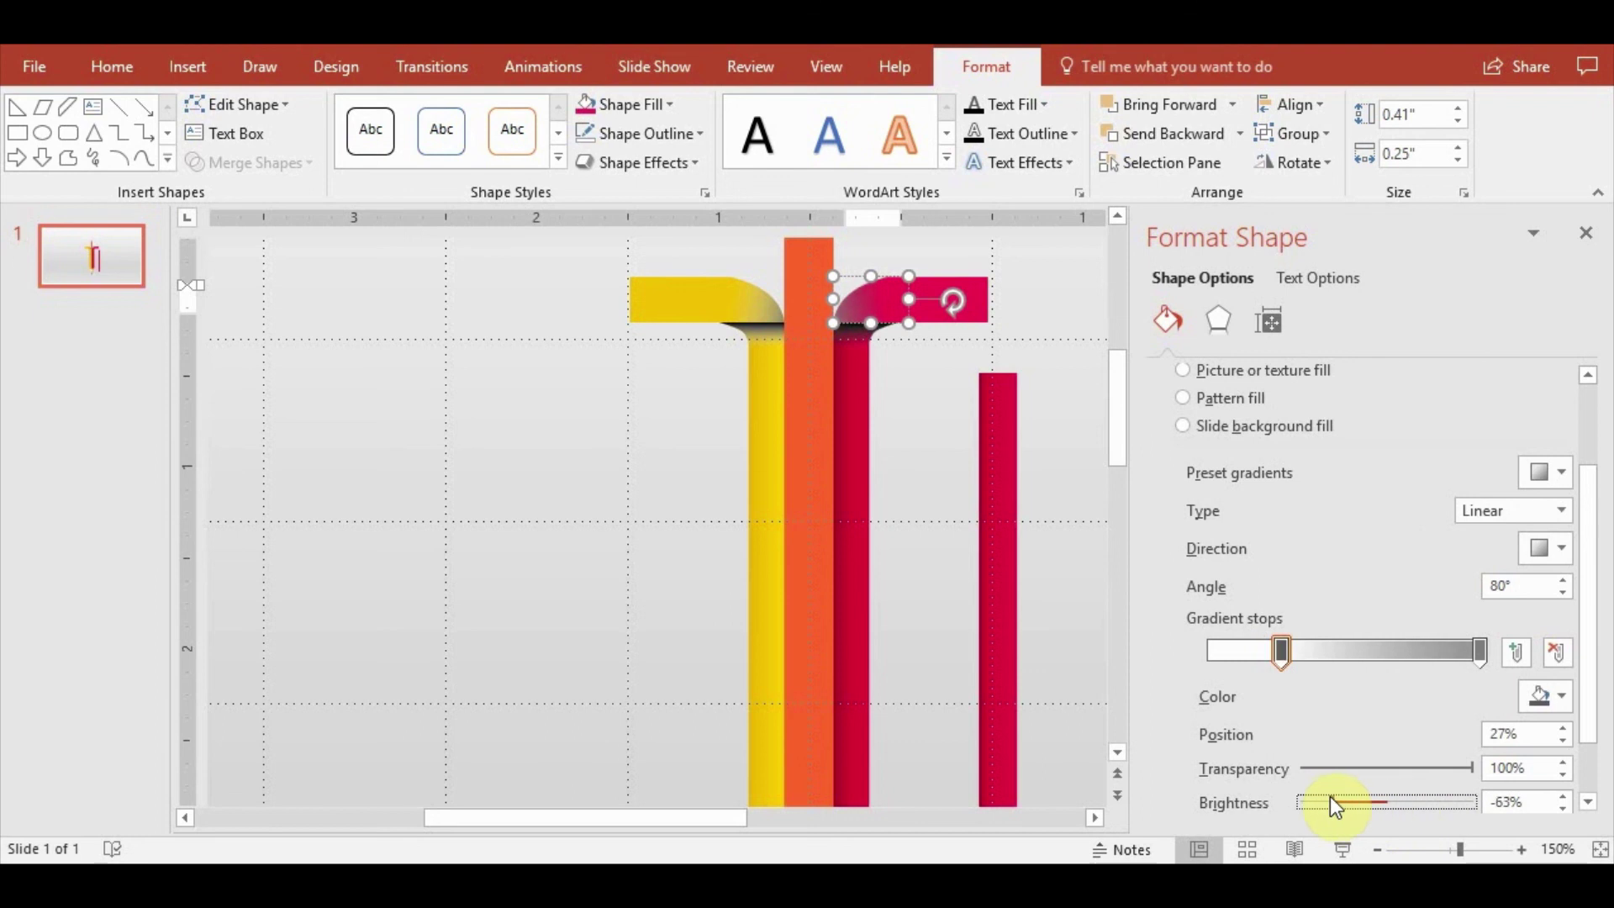
left_click_drag(1278, 651, 1316, 651)
left_click(1480, 652)
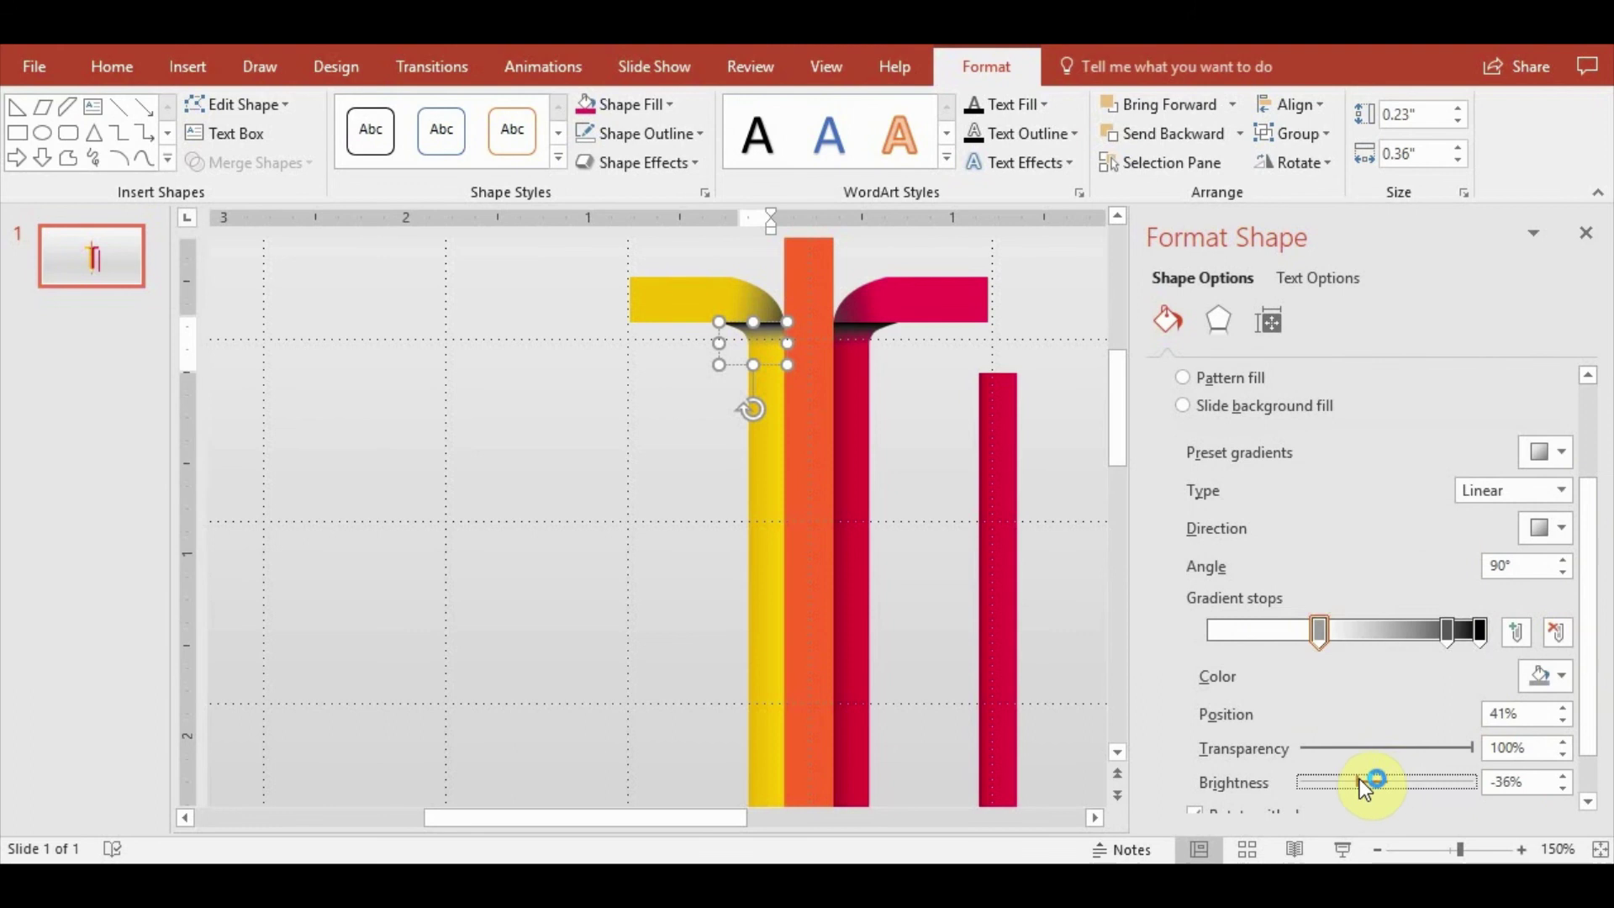
left_click_drag(1419, 779, 1404, 779)
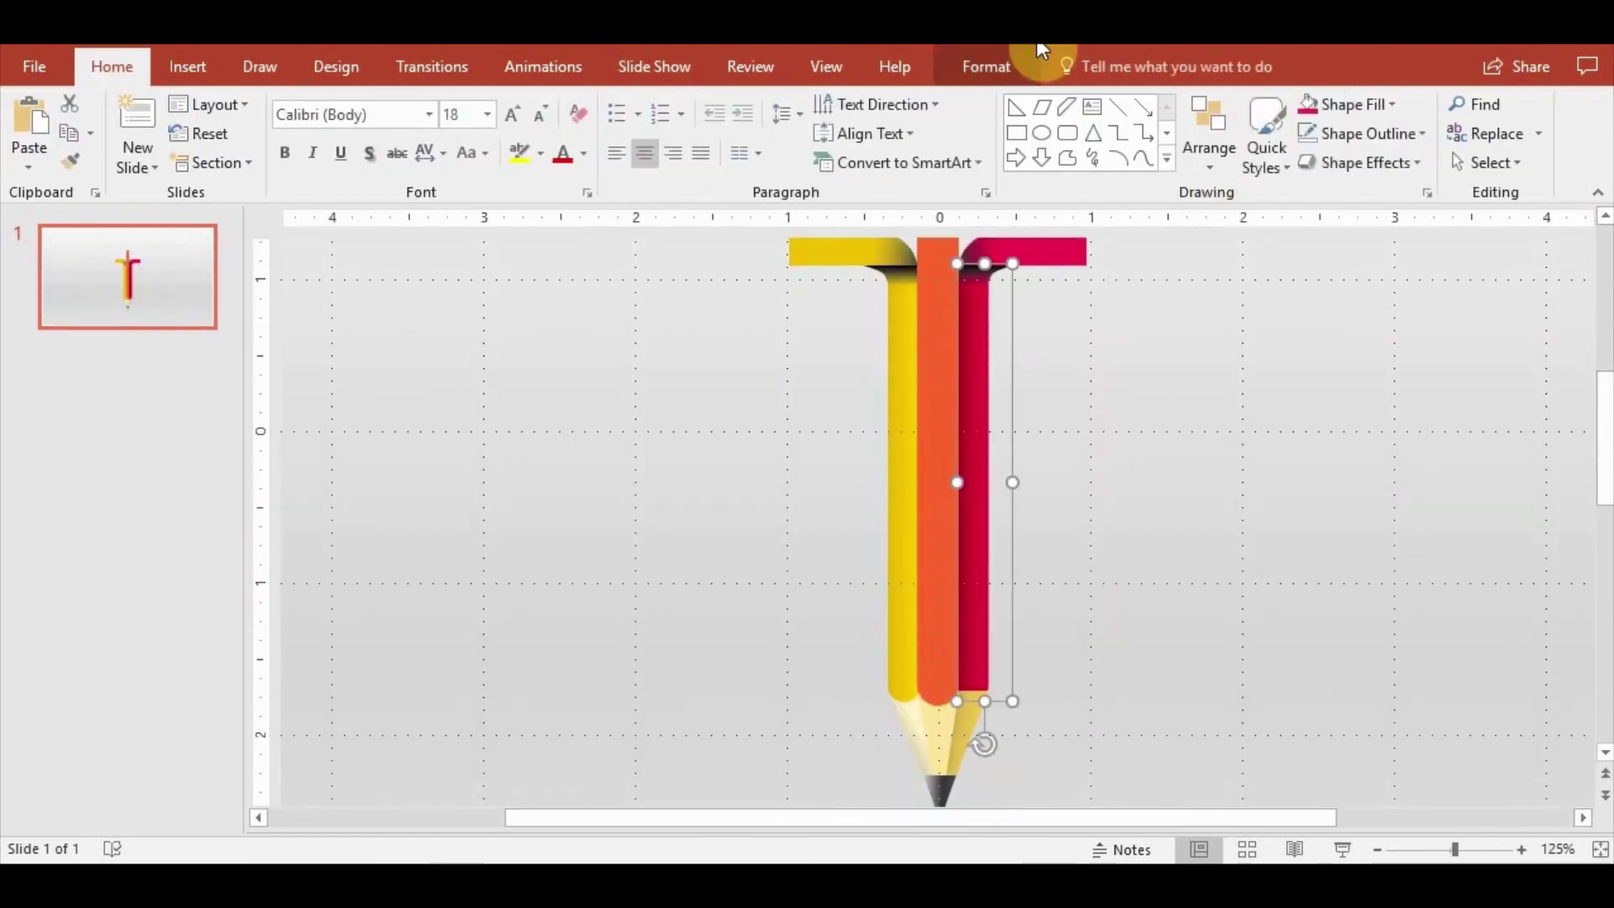
Draw a blue circle with the Oval tool onto the end of the left arm
scroll(1160, 564, "up", 2)
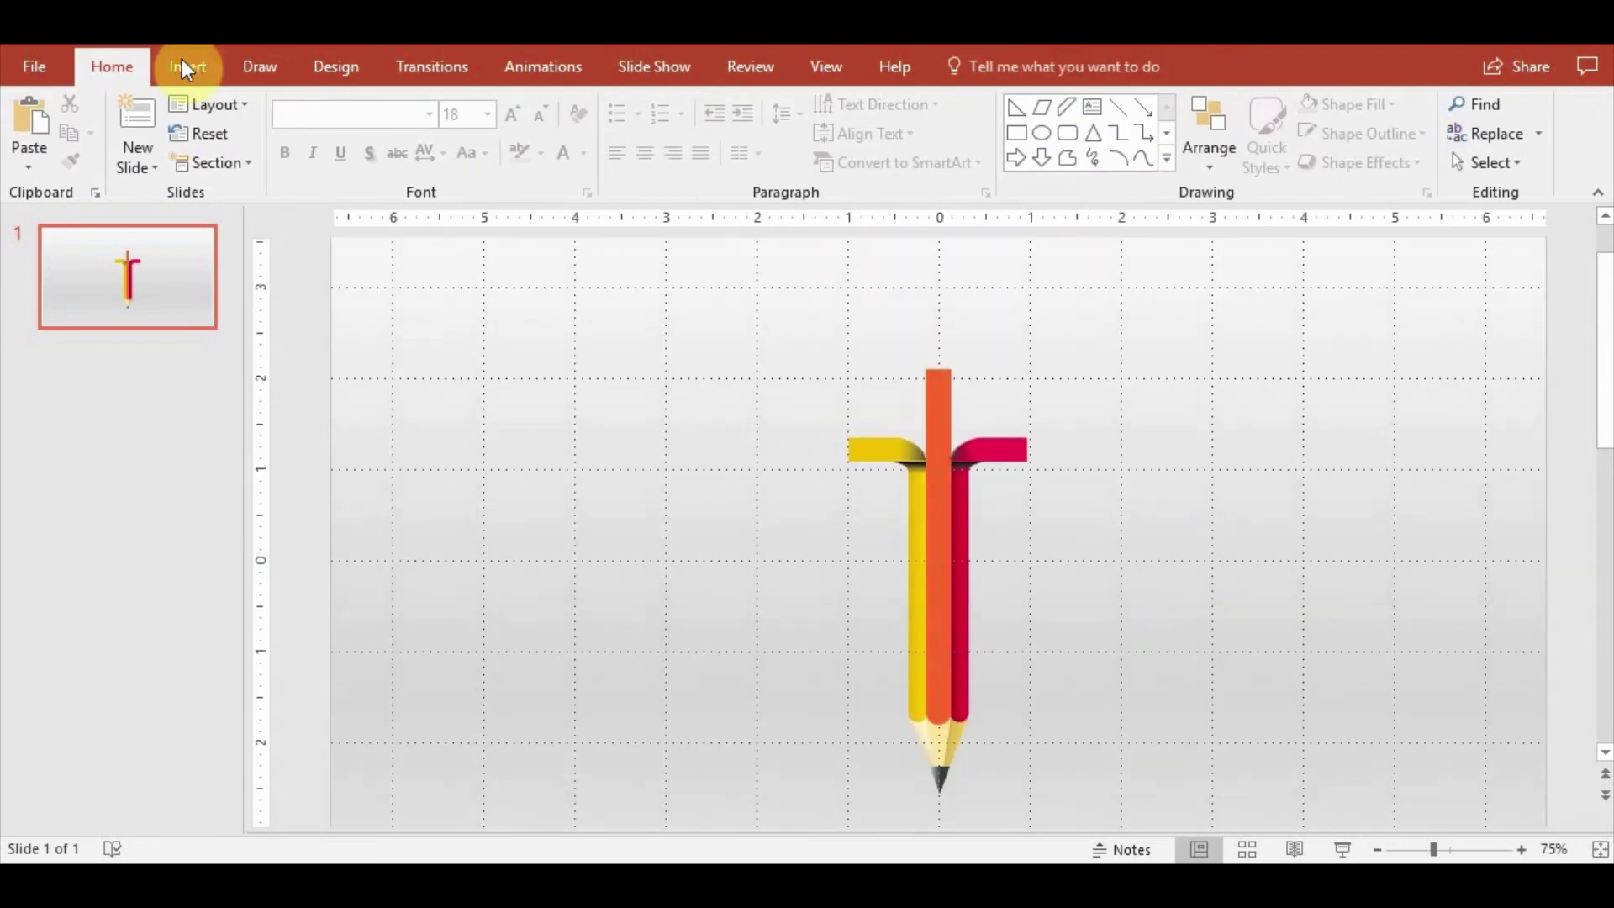
left_click(187, 66)
left_click(370, 134)
left_click(559, 227)
left_click_drag(677, 430, 706, 438)
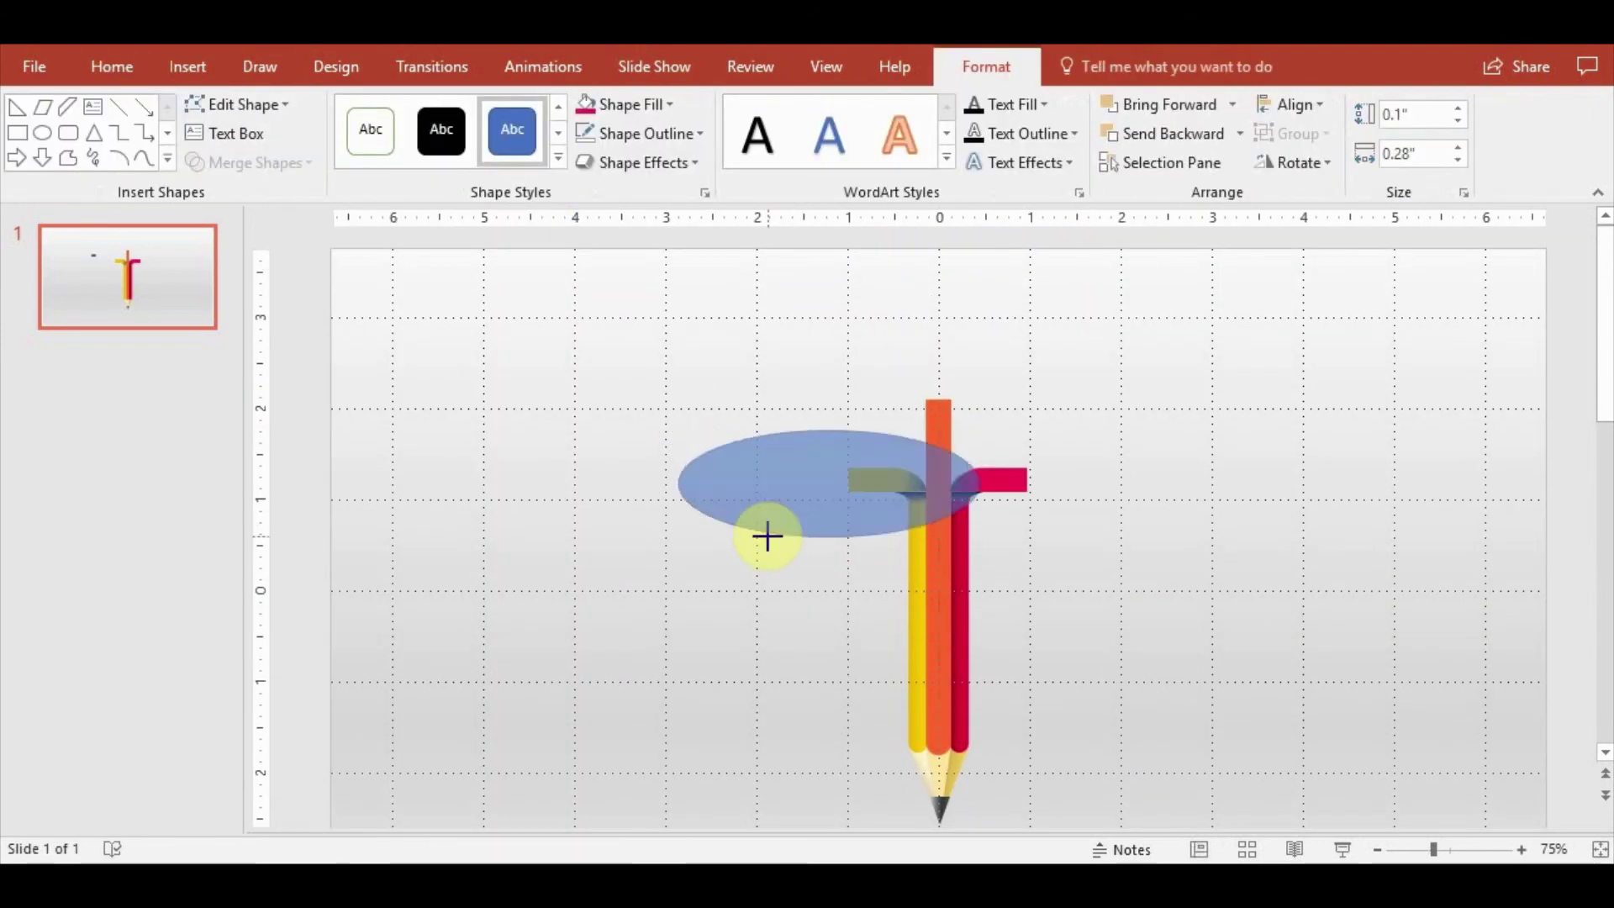
left_click(187, 66)
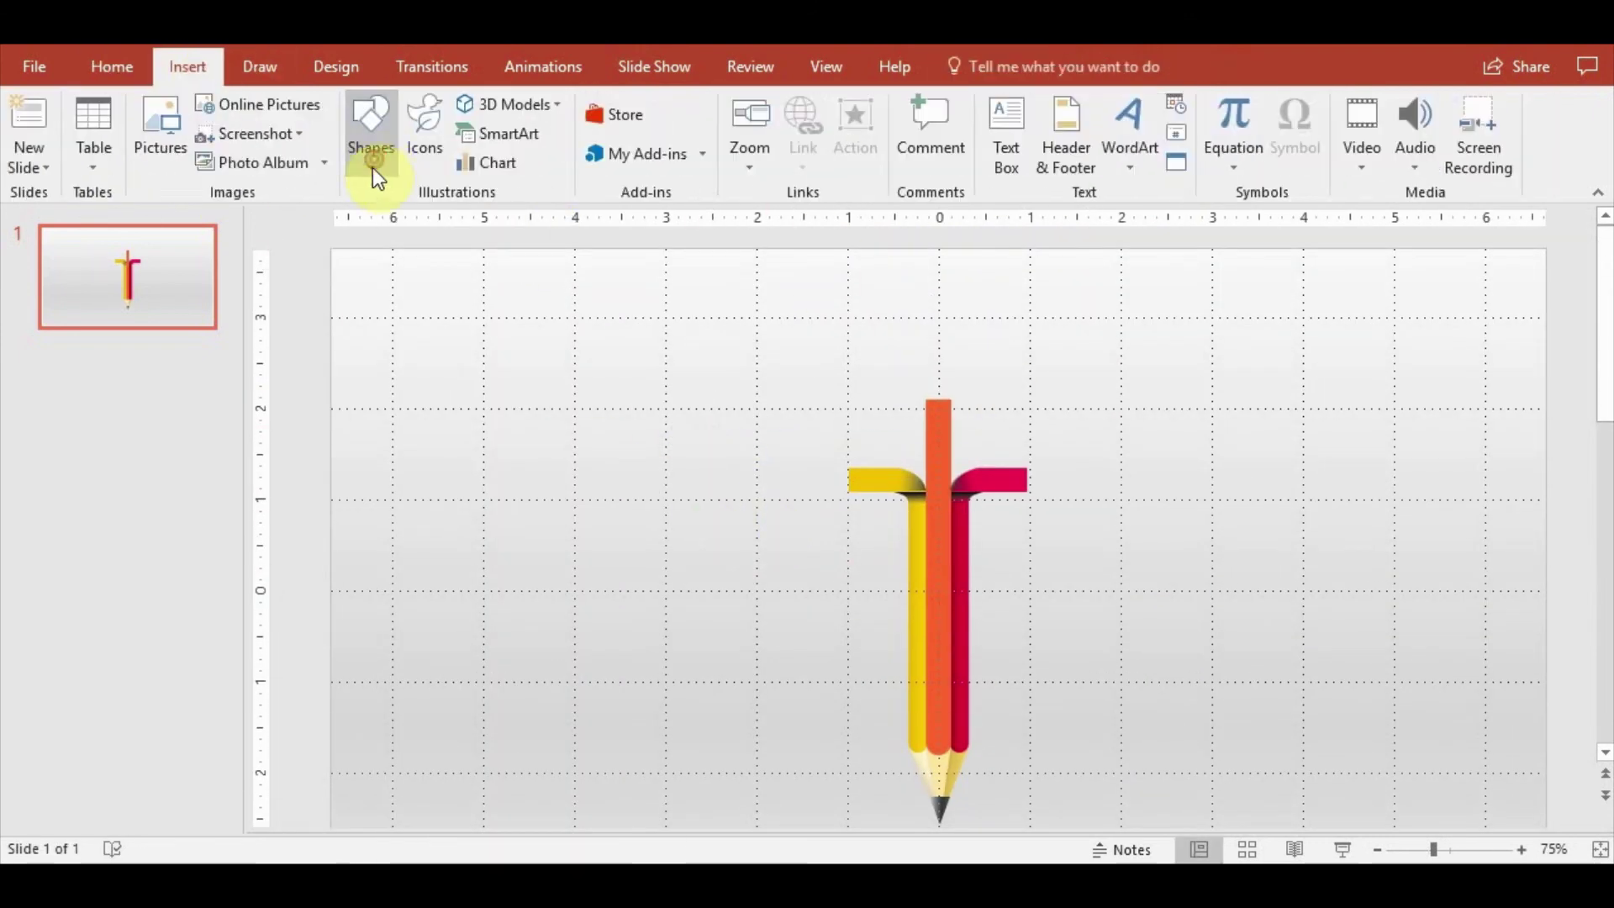
left_click(372, 163)
left_click(537, 228)
mouse_move(588, 381)
left_mouse_down()
mouse_move(450, 295)
mouse_move(812, 496)
mouse_move(777, 489)
mouse_move(1122, 497)
left_mouse_up()
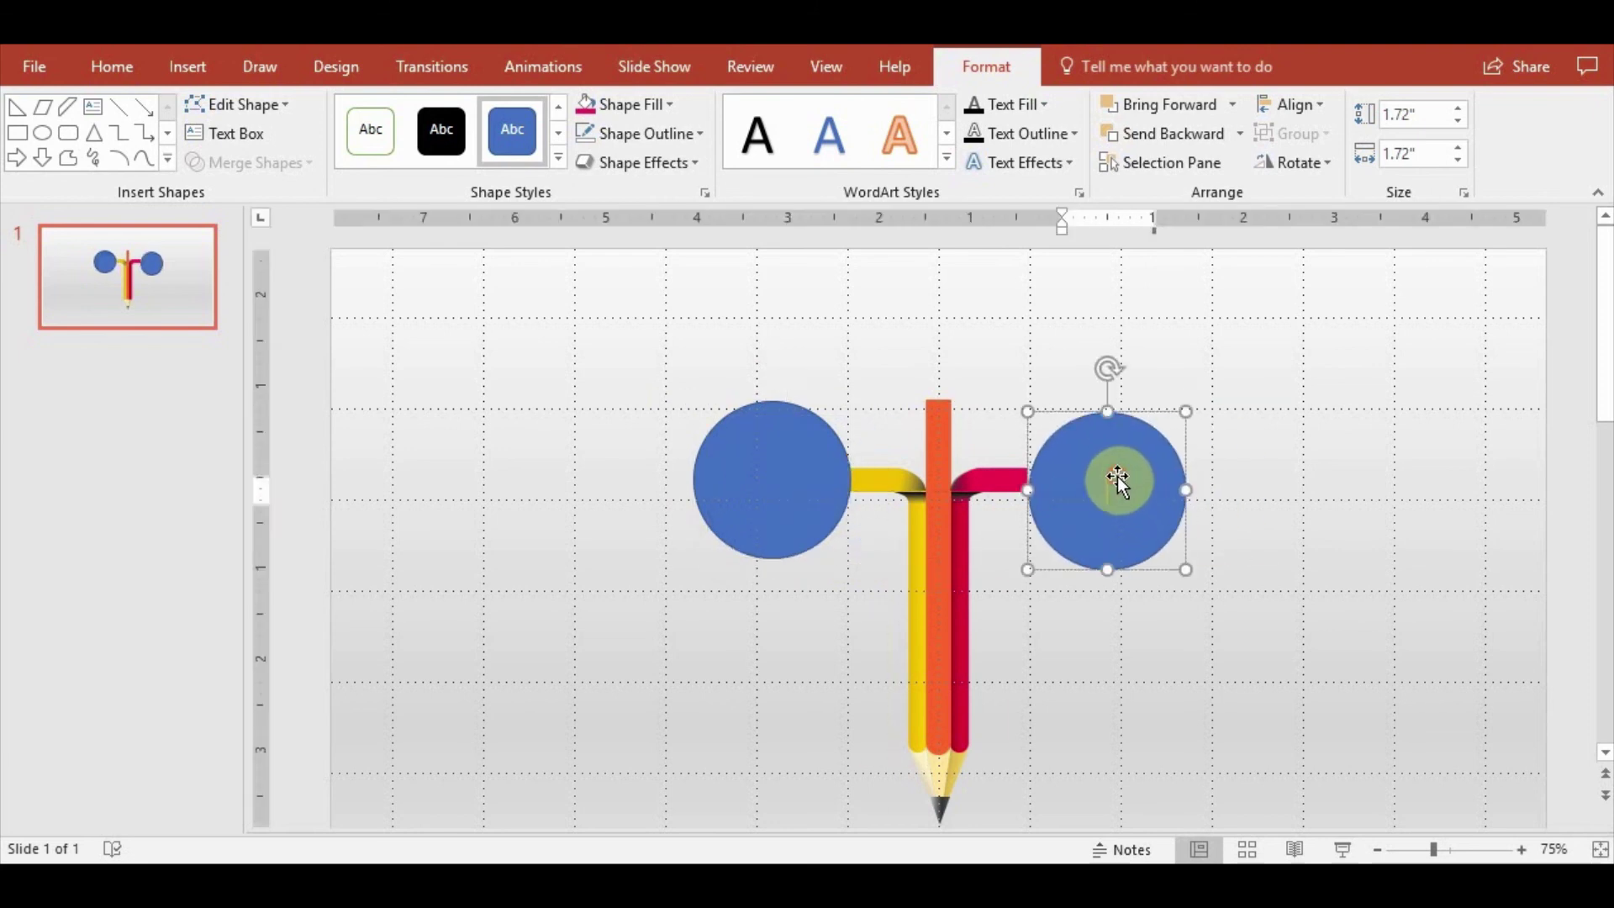
Line up the right-hand circle with the end of its arm
left_click(1107, 480)
mouse_move(1108, 481)
left_mouse_down()
mouse_move(1104, 509)
mouse_move(1088, 502)
left_mouse_up()
left_click(1340, 573)
left_click(1155, 521)
left_click(1244, 523)
left_click(1091, 502)
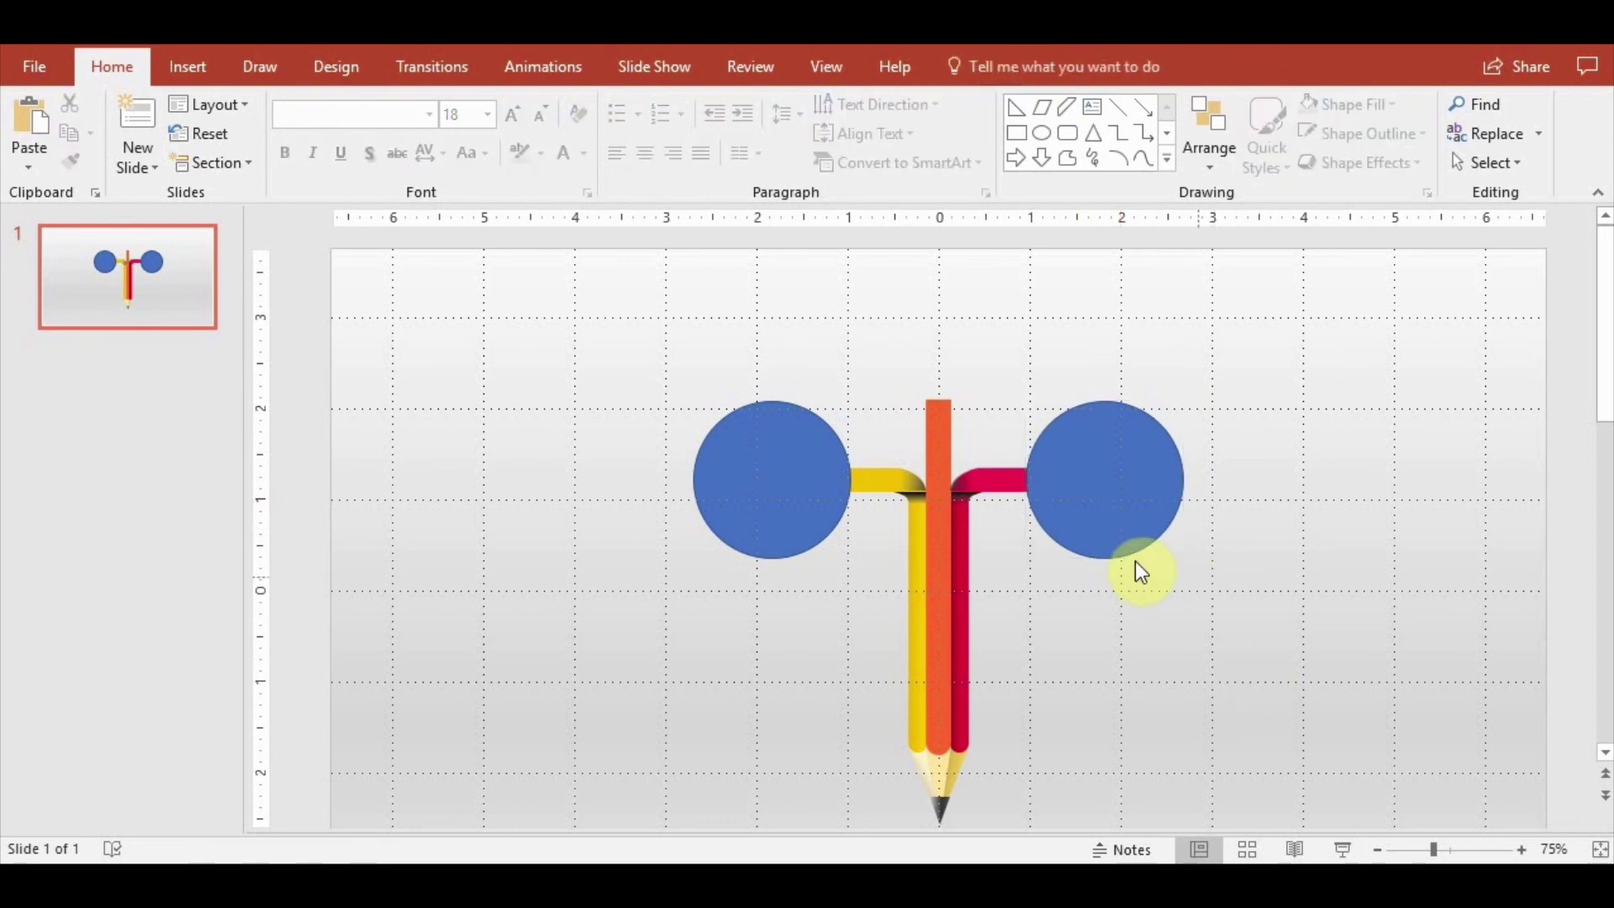
Duplicate the right circle and place the copy on top of the pencil
left_click(1145, 533)
key("ctrl+c")
key("ctrl+v")
mouse_move(1148, 537)
left_mouse_down()
mouse_move(990, 301)
mouse_move(963, 332)
left_mouse_up()
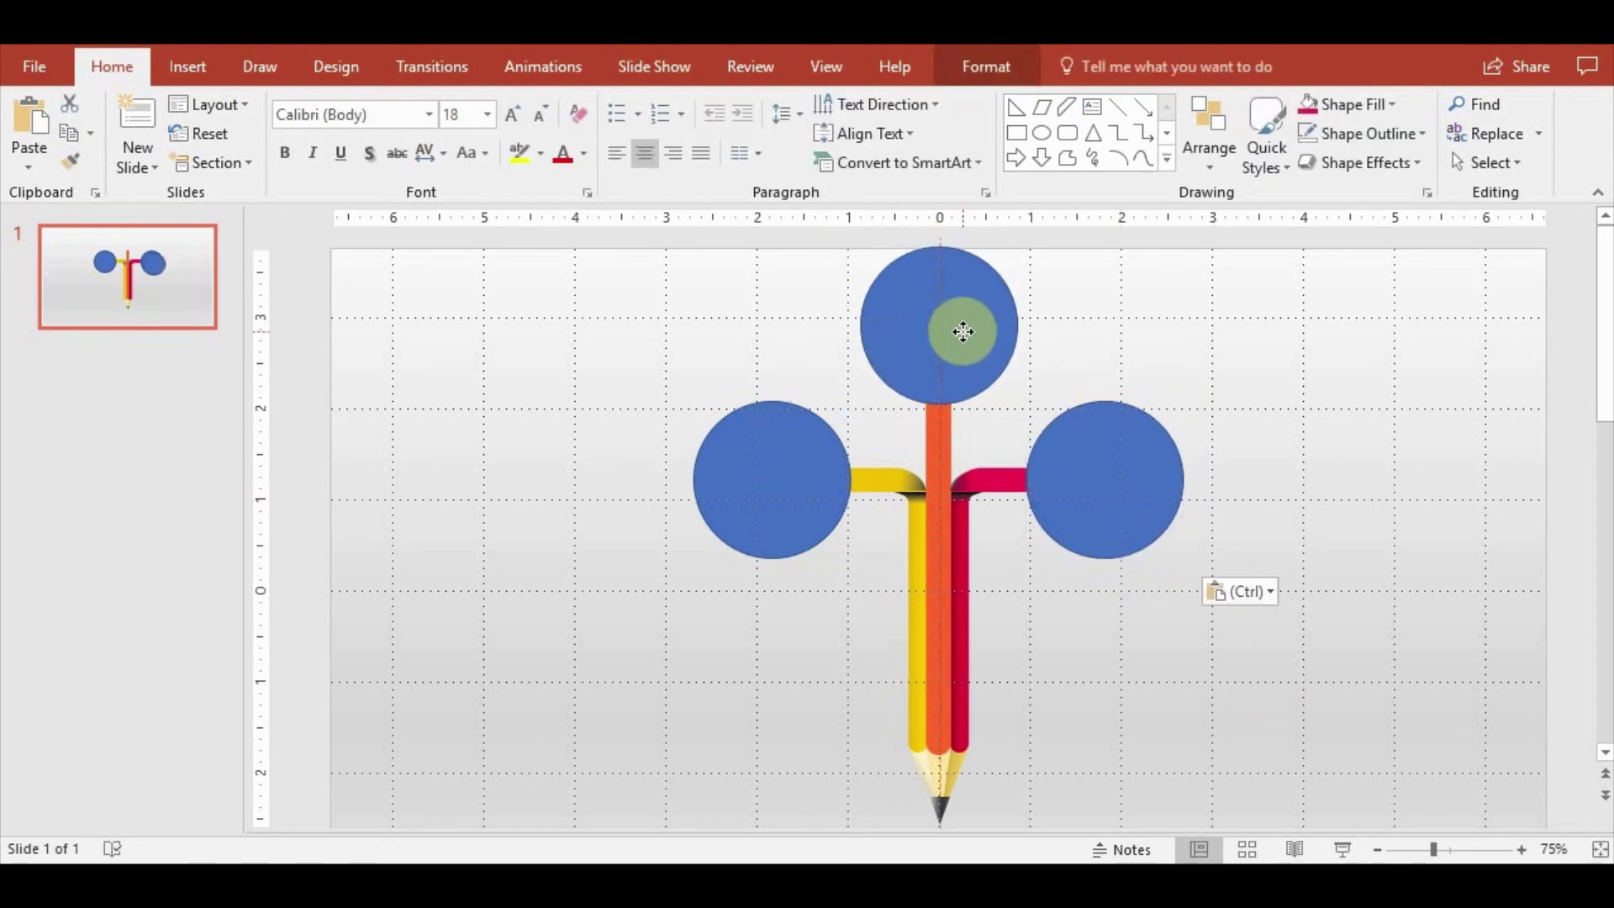
left_click(1308, 678)
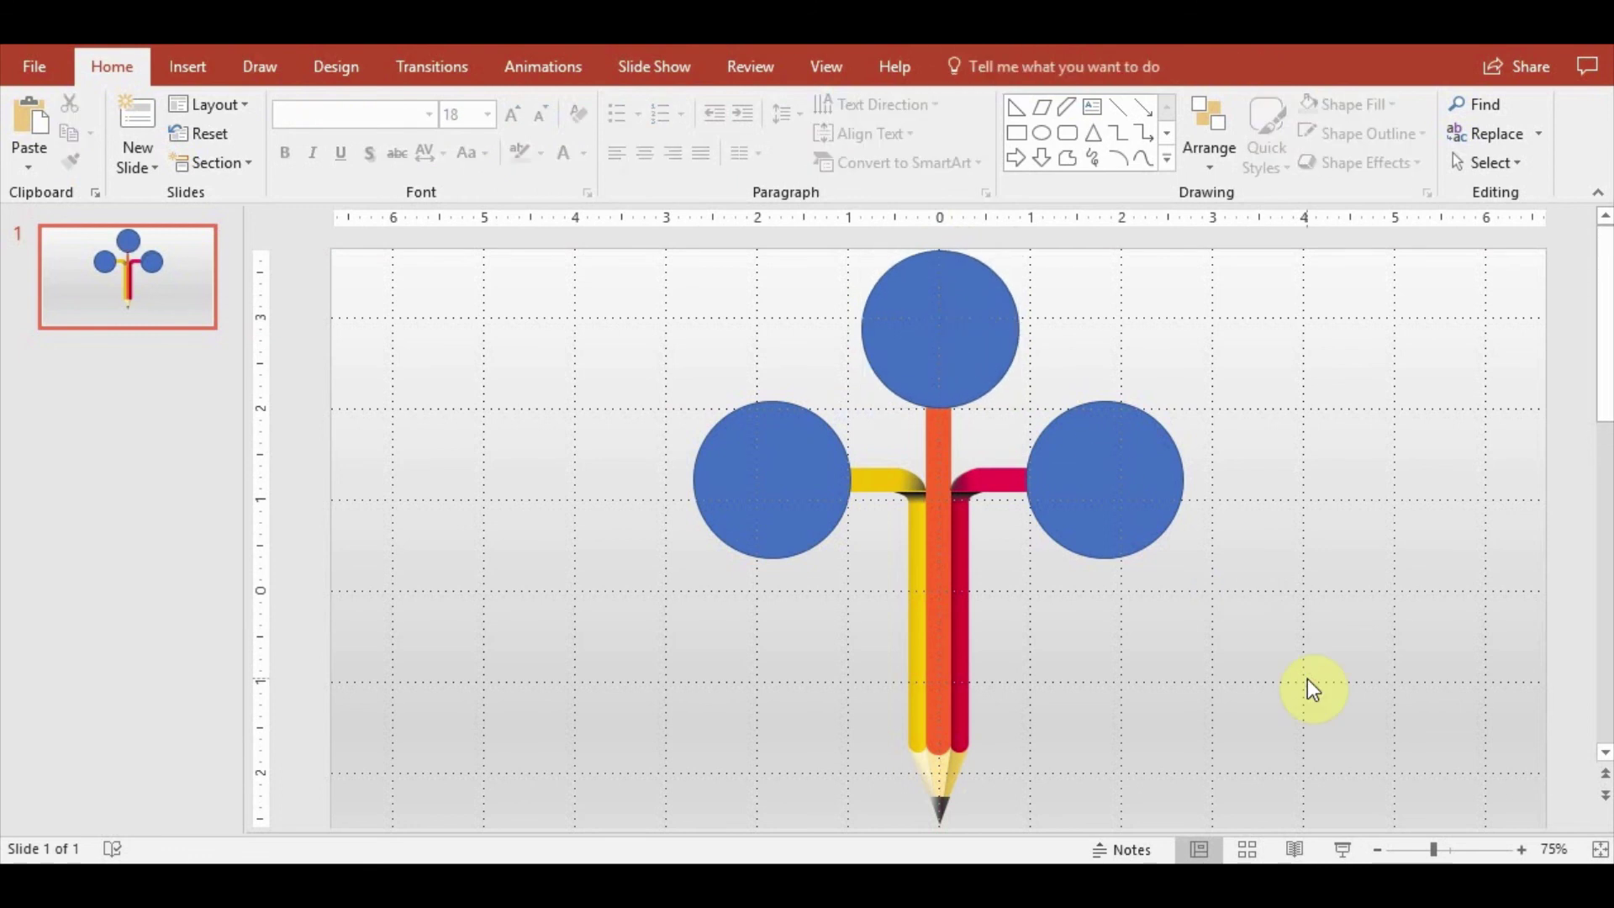
scroll(1308, 679, "down", 4)
scroll(1283, 686, "up", 2)
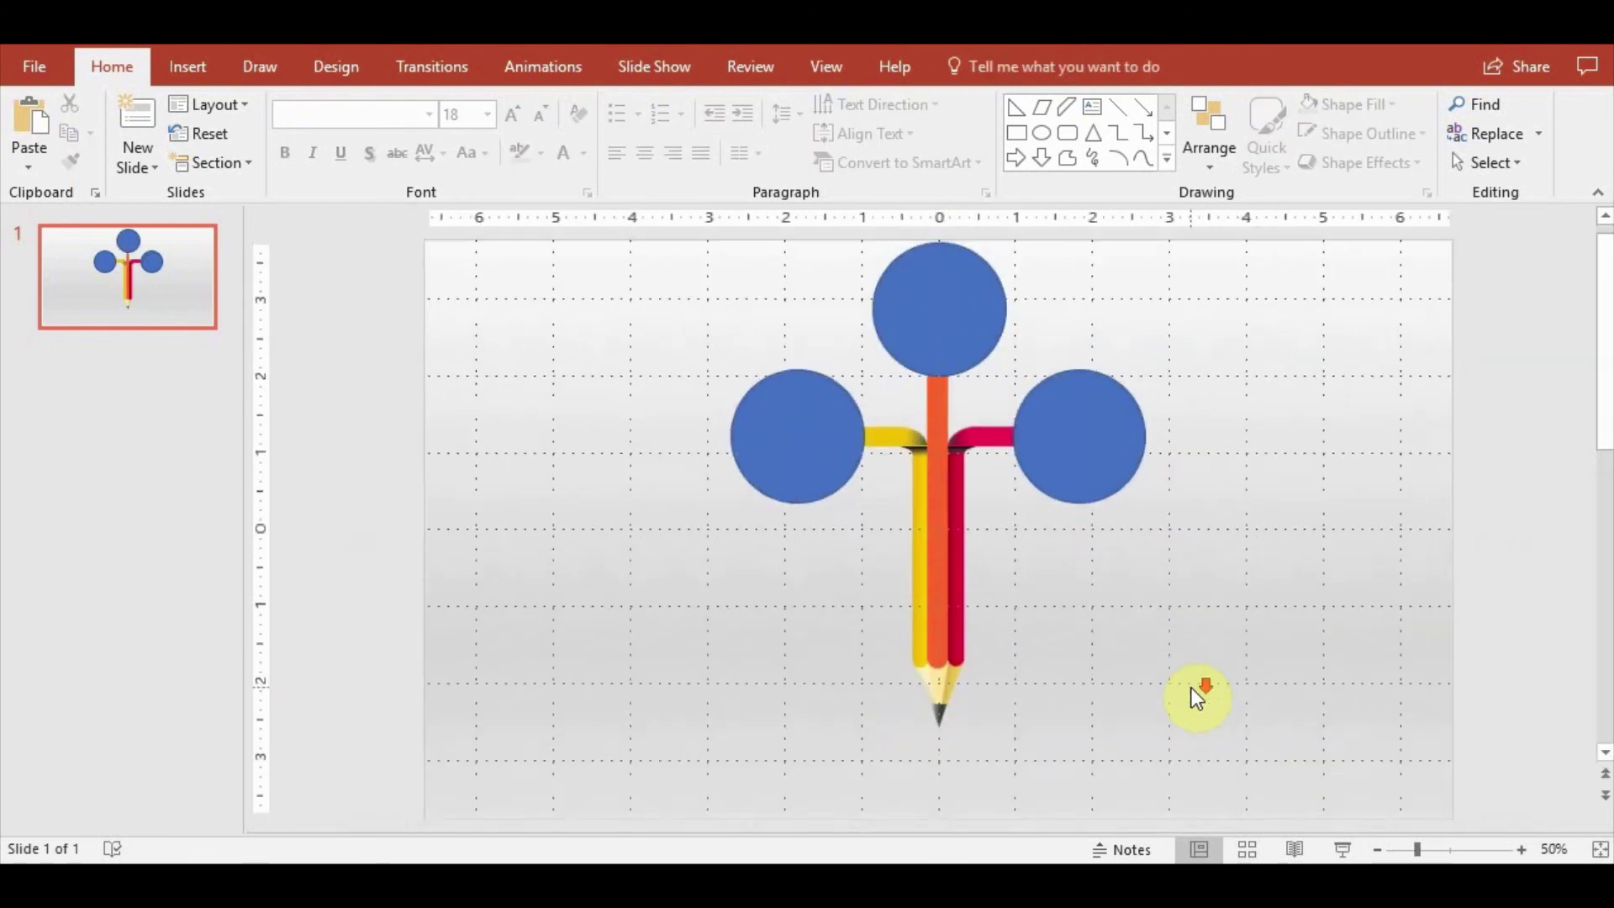
Delete the colour strip lying off the slide
scroll(1108, 729, "down", 3)
left_click(999, 724)
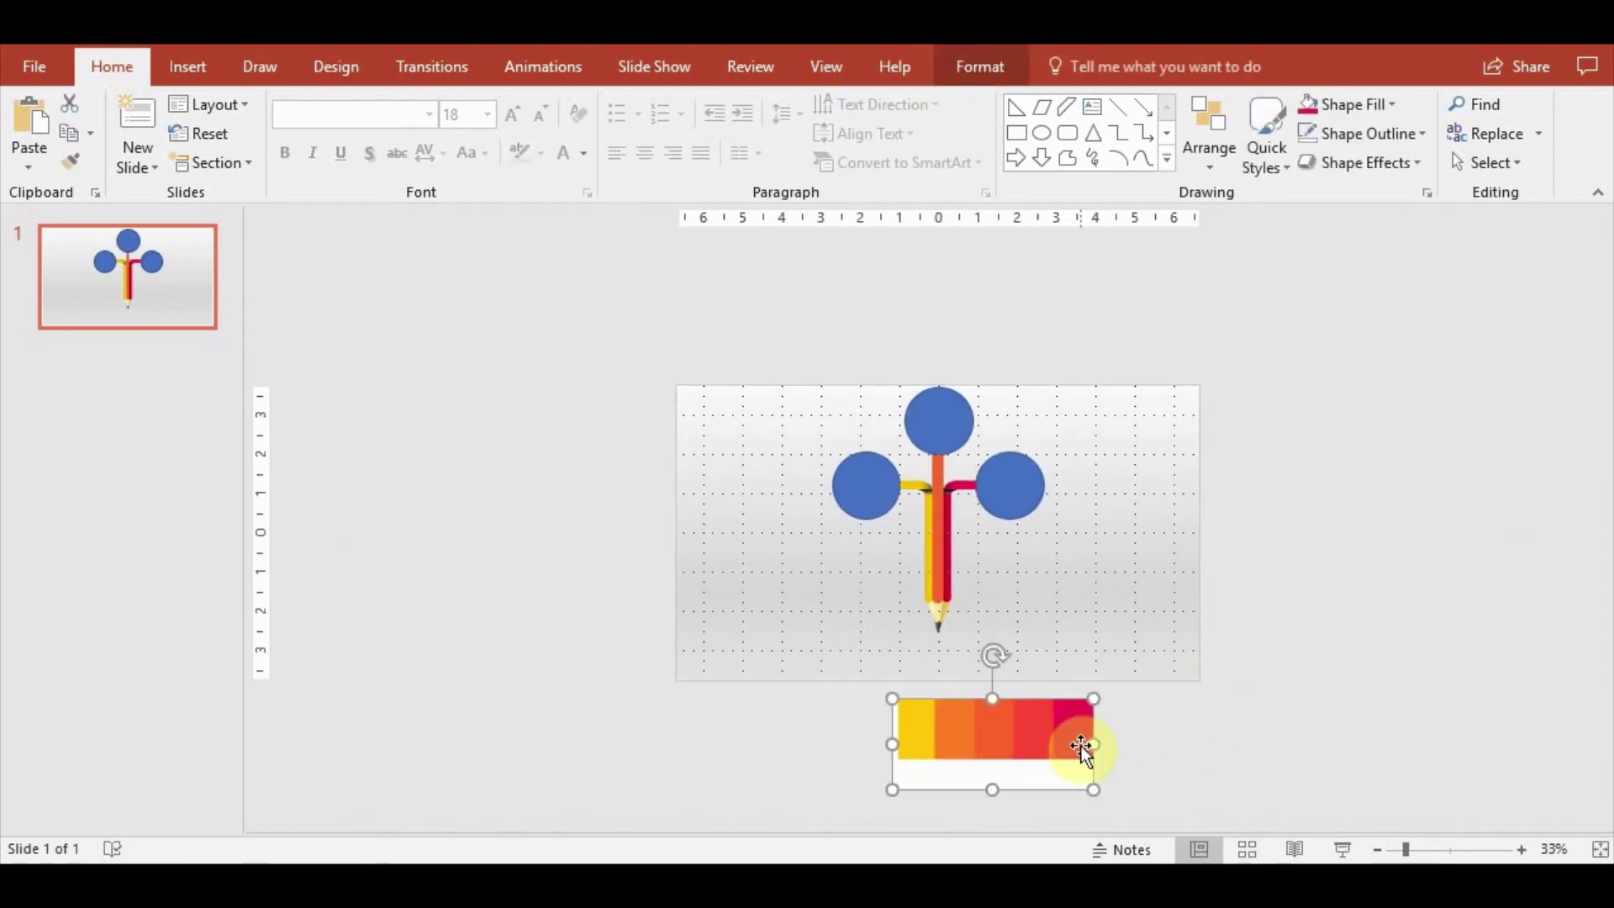
key("Delete")
Group all the slide's shapes, shrink the pencil graphic and move it lower
key("ctrl+a")
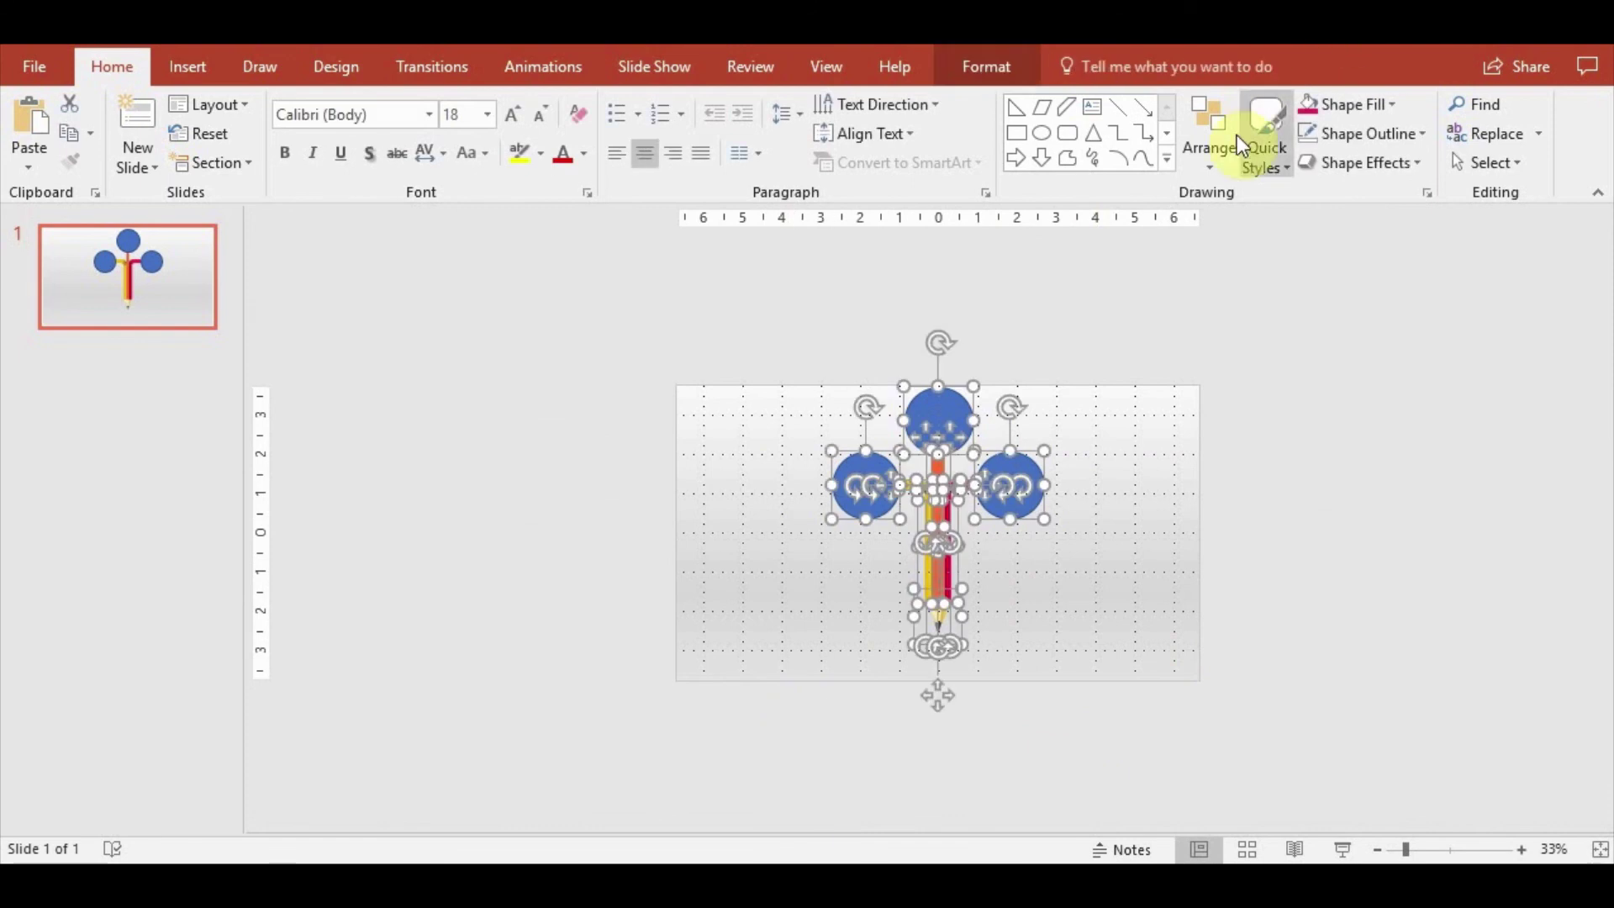
left_click(1210, 139)
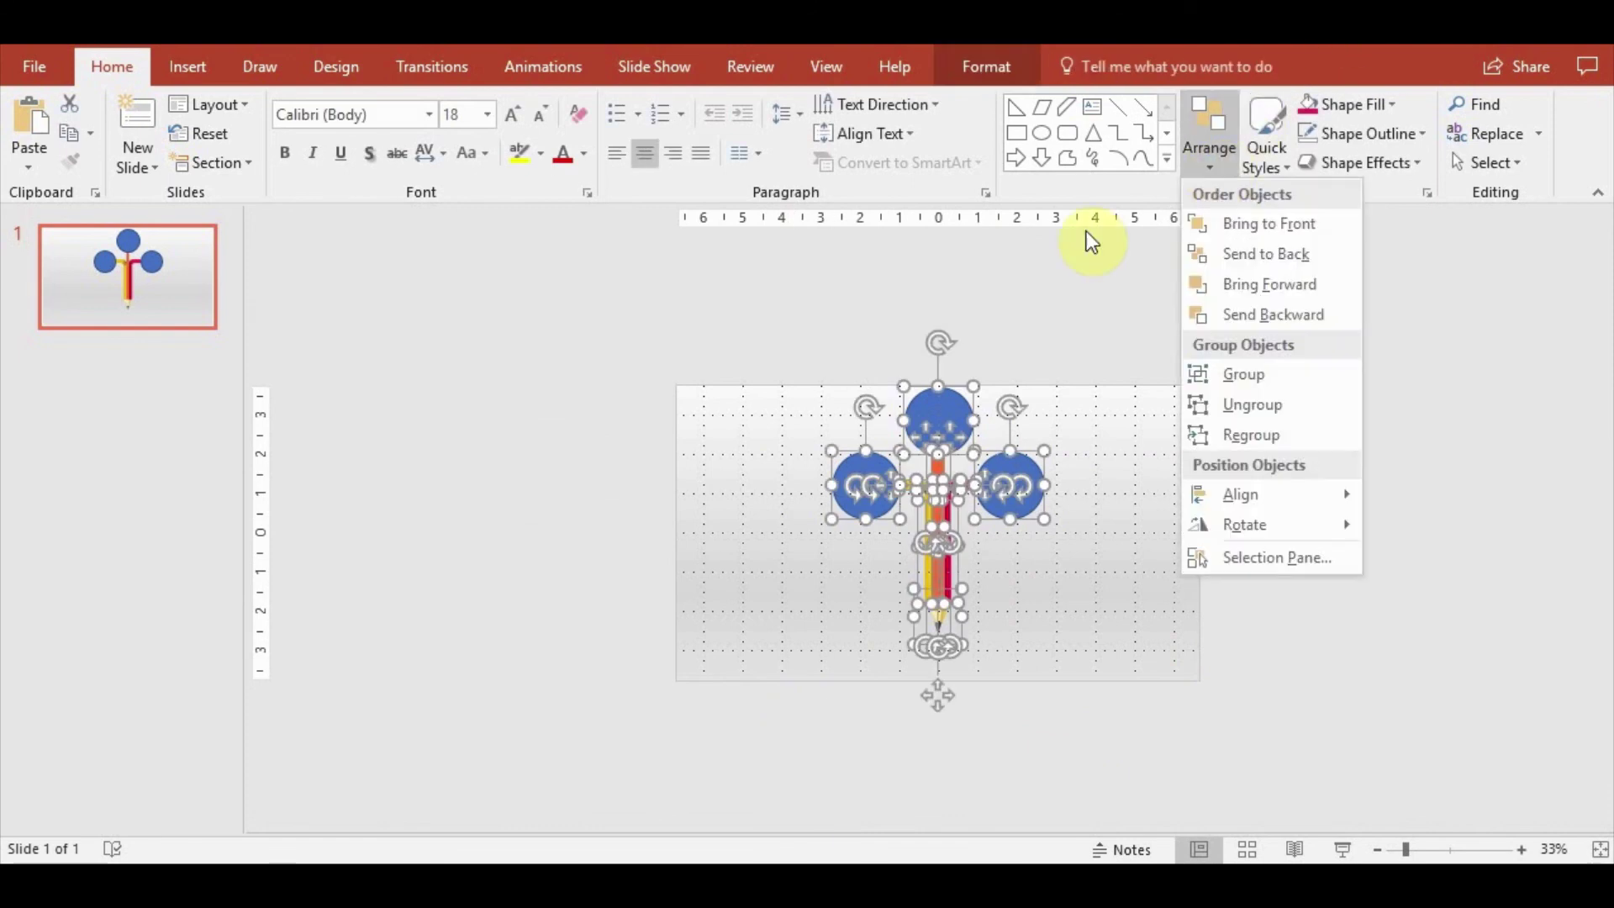
left_click(1247, 374)
left_click_drag(1057, 645, 1009, 591)
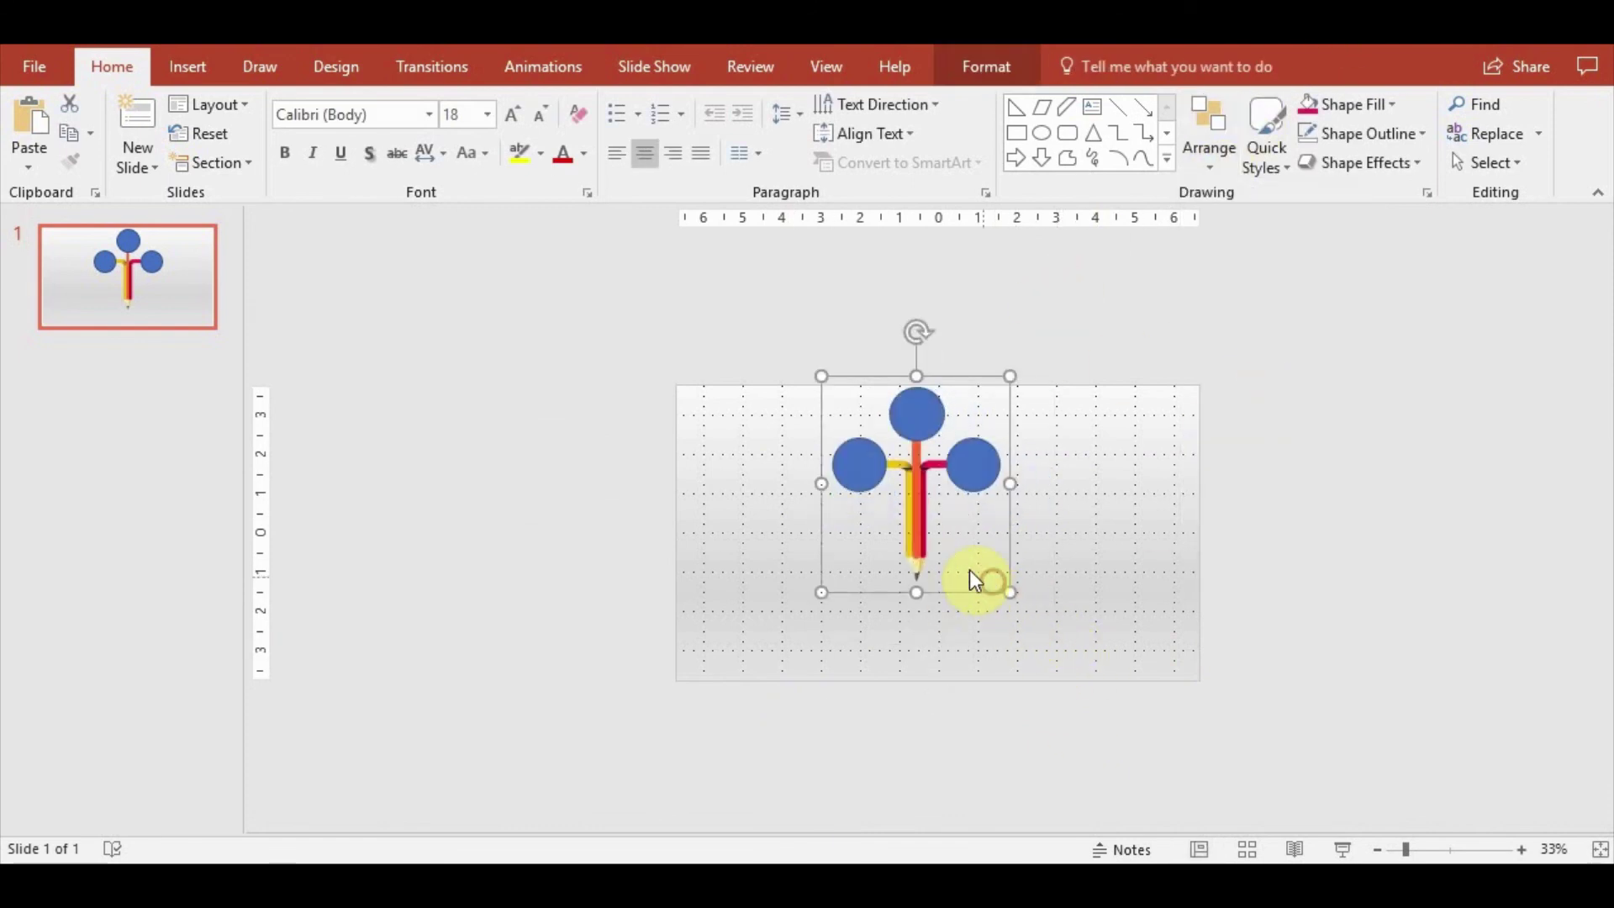
left_click_drag(919, 520, 939, 567)
Ungroup the pencil graphic back into separate shapes
scroll(1127, 642, "up", 3)
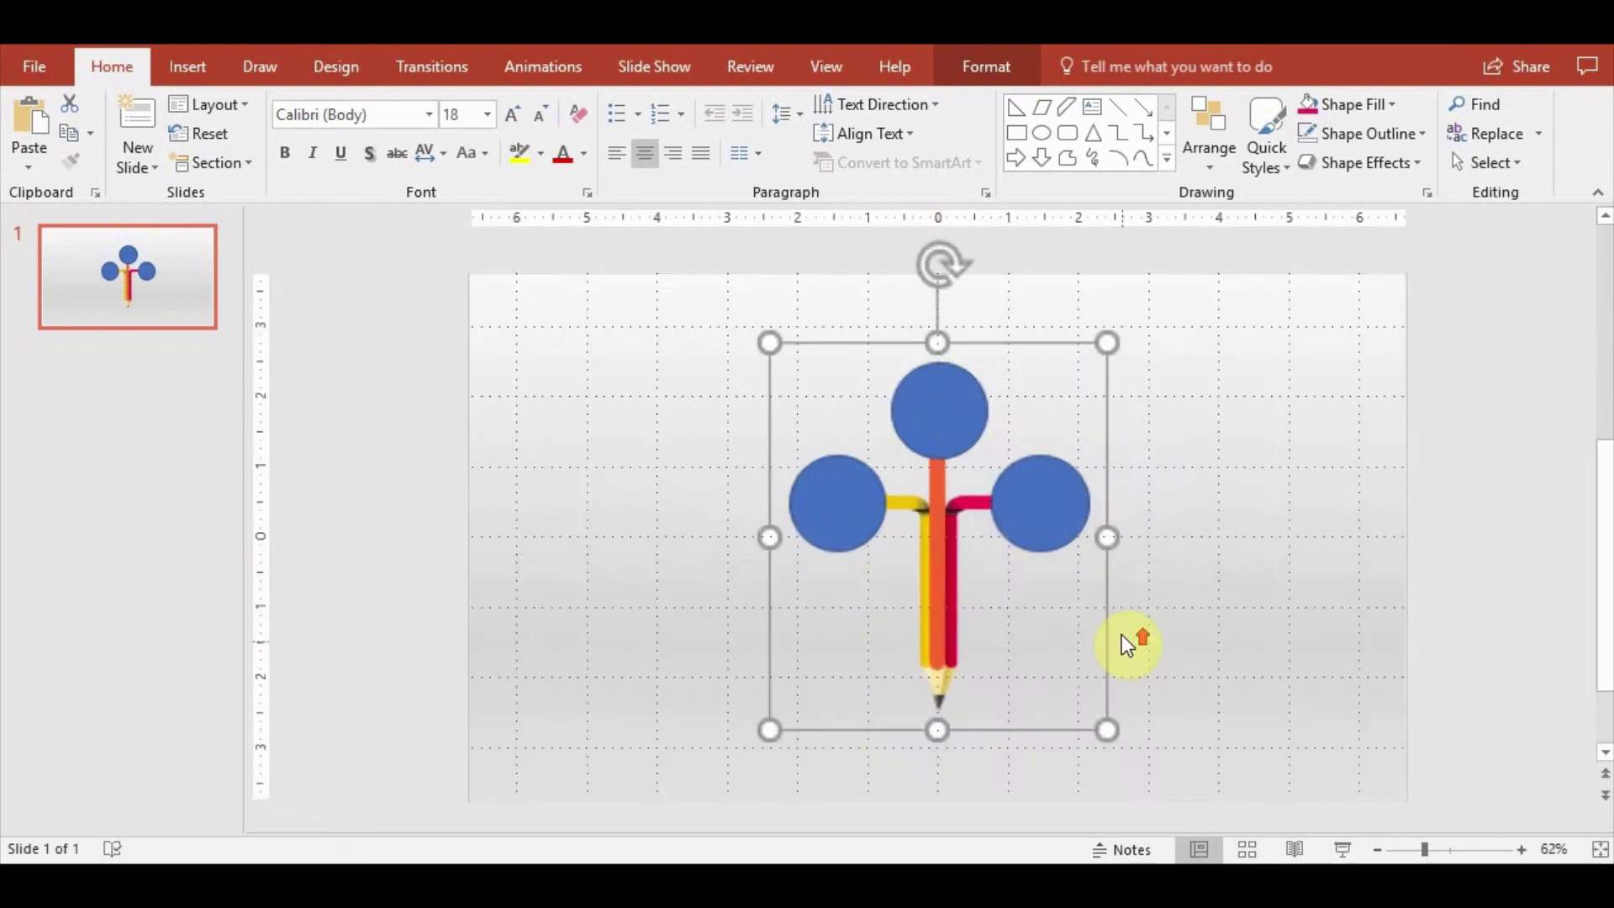
scroll(1148, 515, "up", 2)
left_click(1212, 133)
left_click(1273, 412)
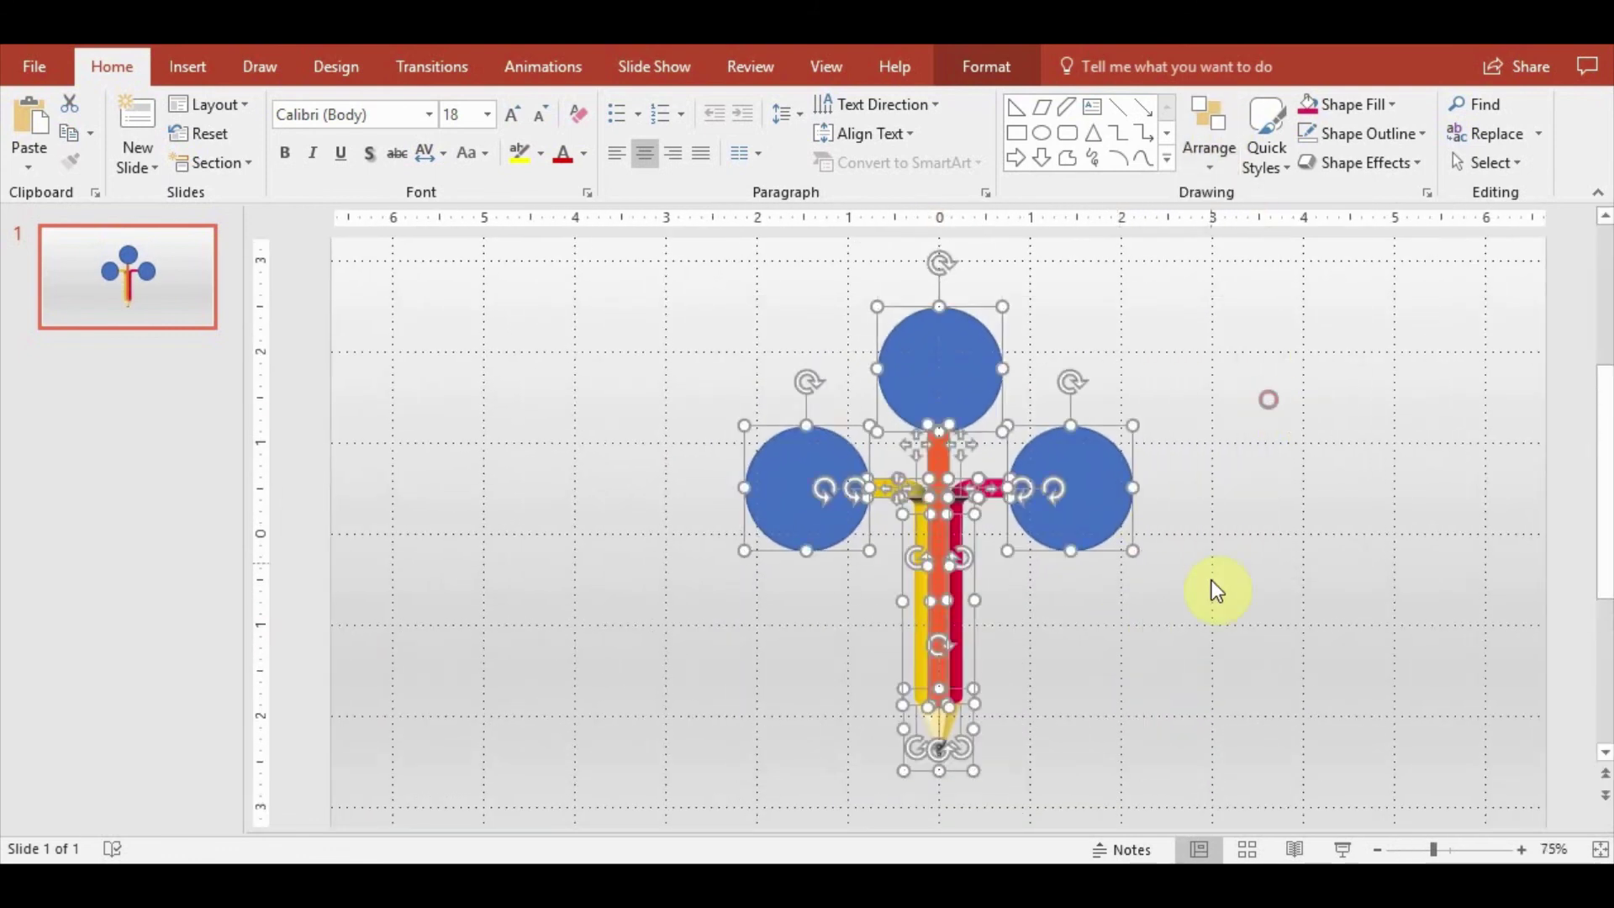
left_click(1212, 580)
Remove the outline from the right, top and left circles
scroll(1218, 598, "up", 1)
left_click(1099, 602)
left_click(921, 385, "shift")
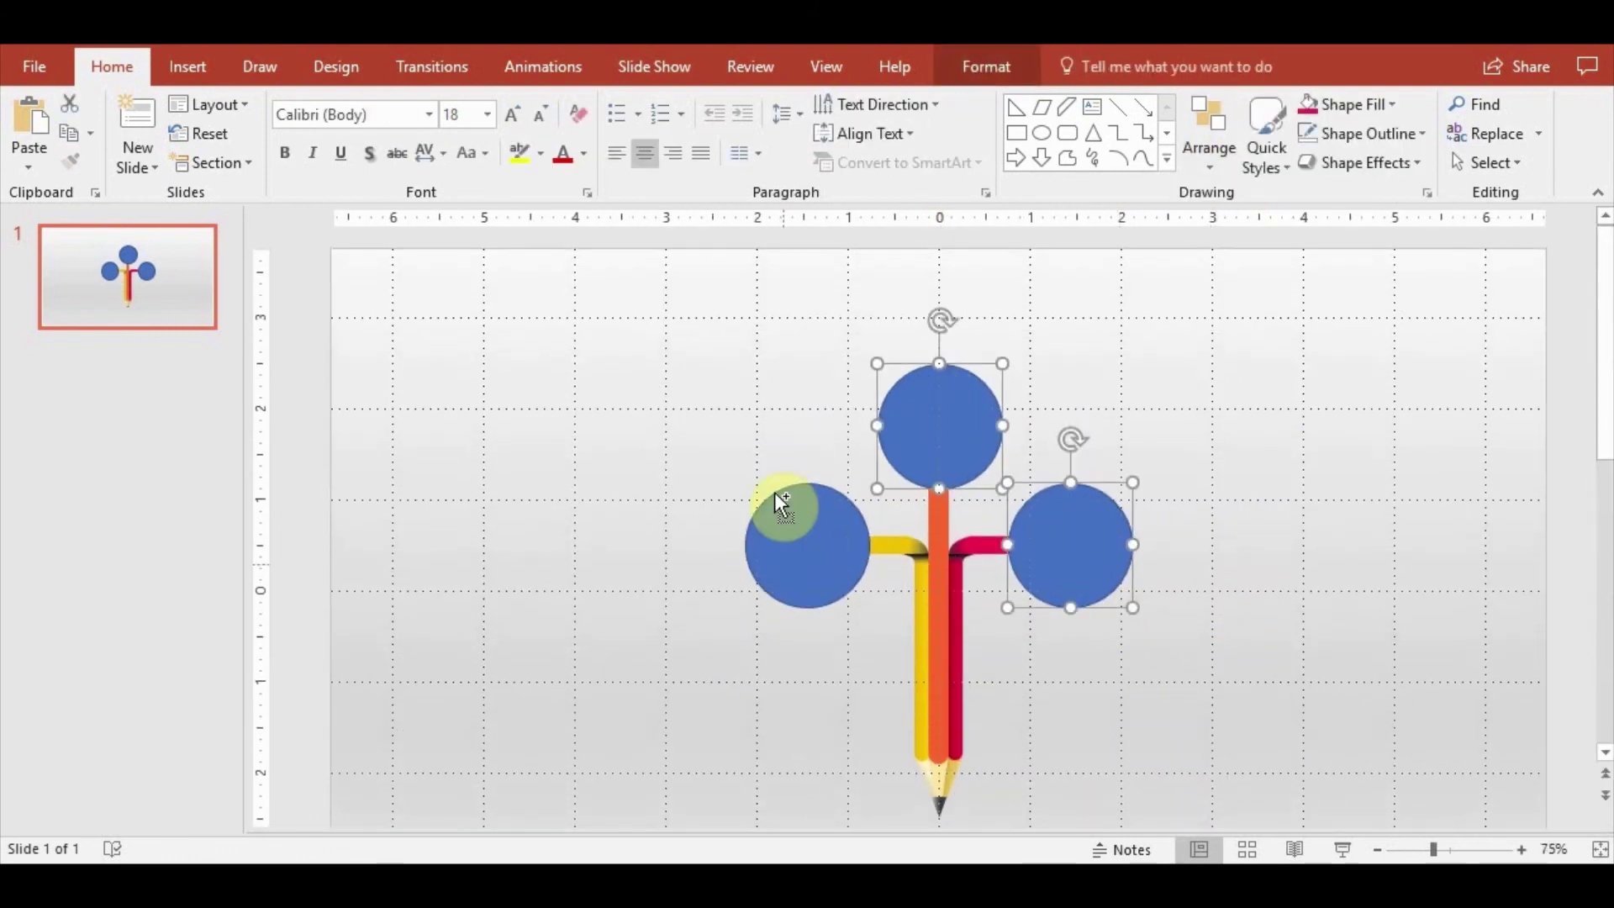
left_click(804, 524, "shift")
left_click(988, 70)
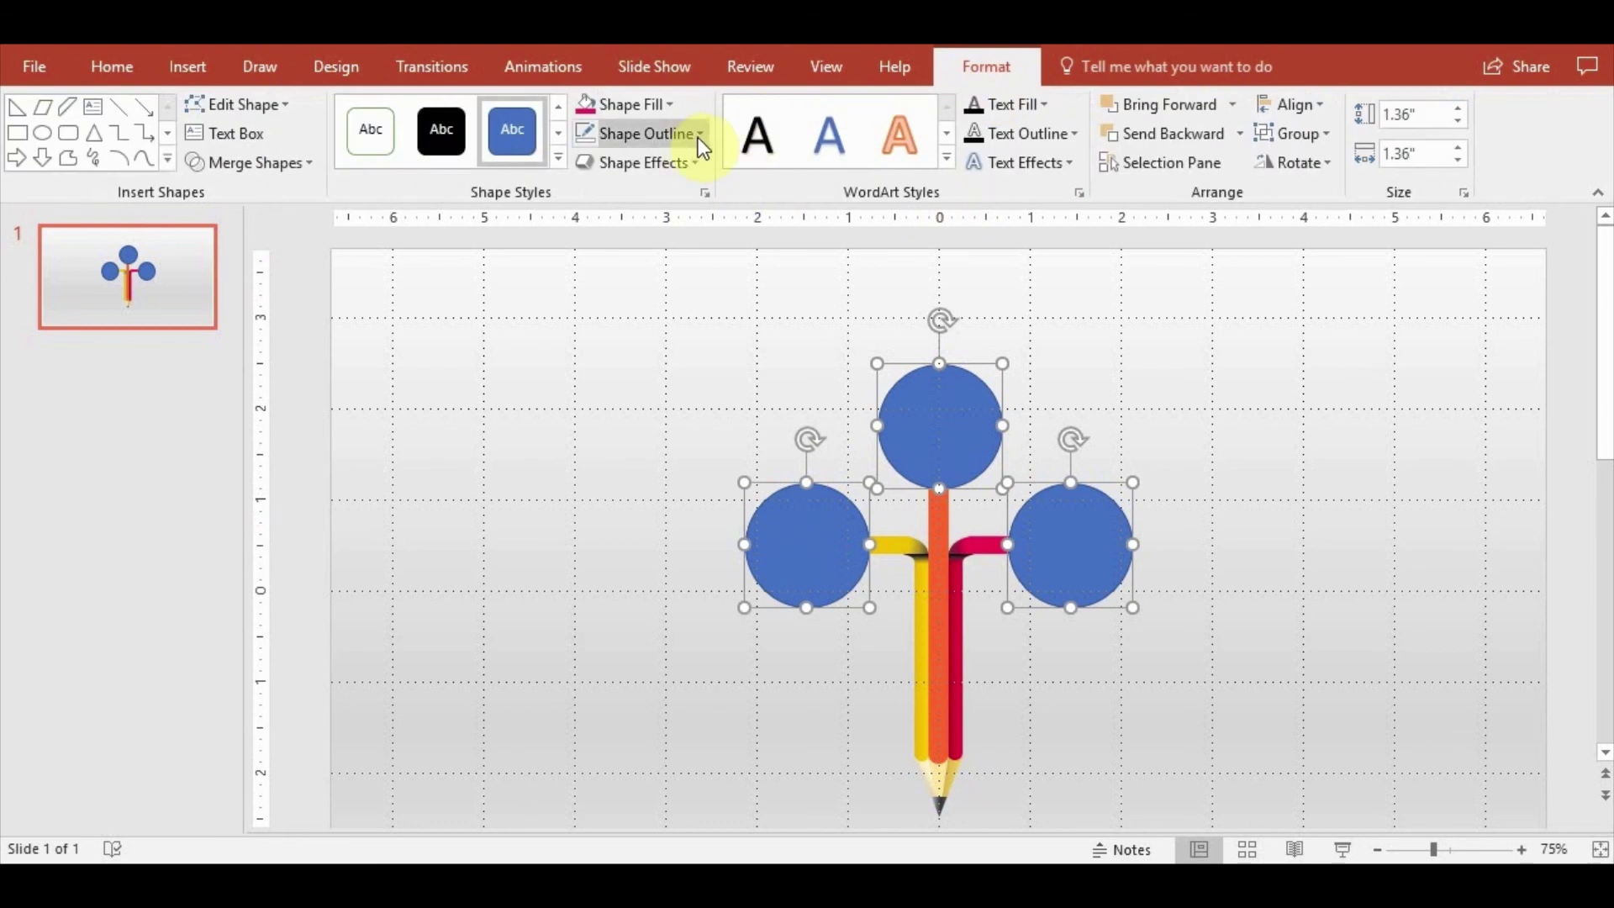
left_click(699, 132)
left_click(688, 407)
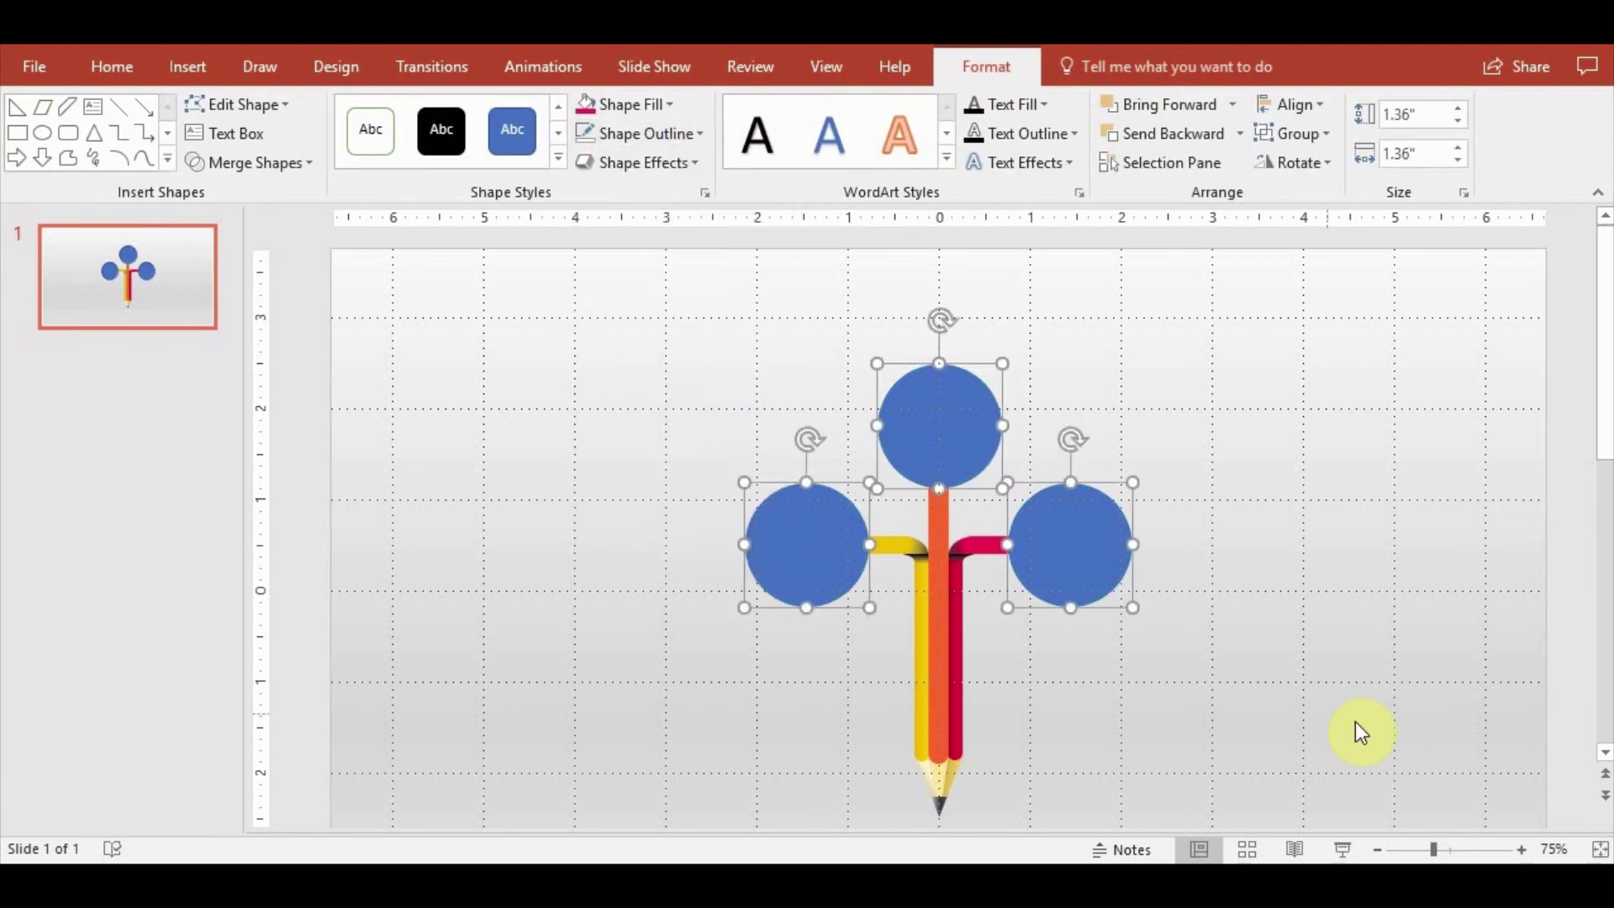
left_click(1355, 722)
scroll(1017, 709, "up", 3, "ctrl")
scroll(1061, 677, "up", 3, "ctrl")
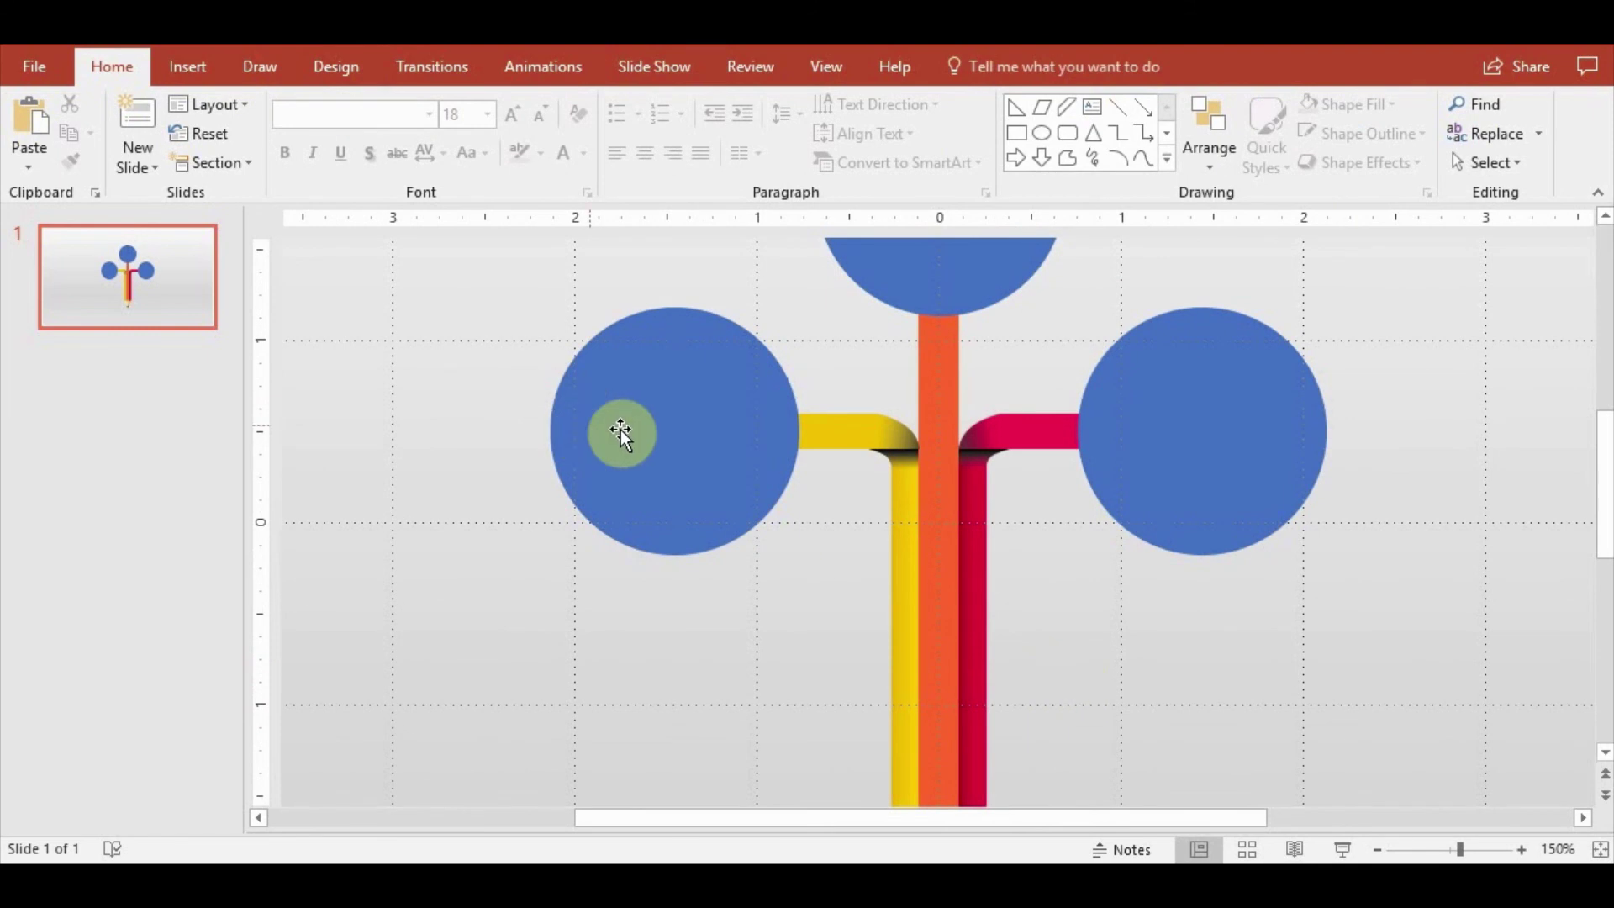
Fill the left circle with the yellow sampled from the left arm
left_click(620, 430)
left_click(986, 66)
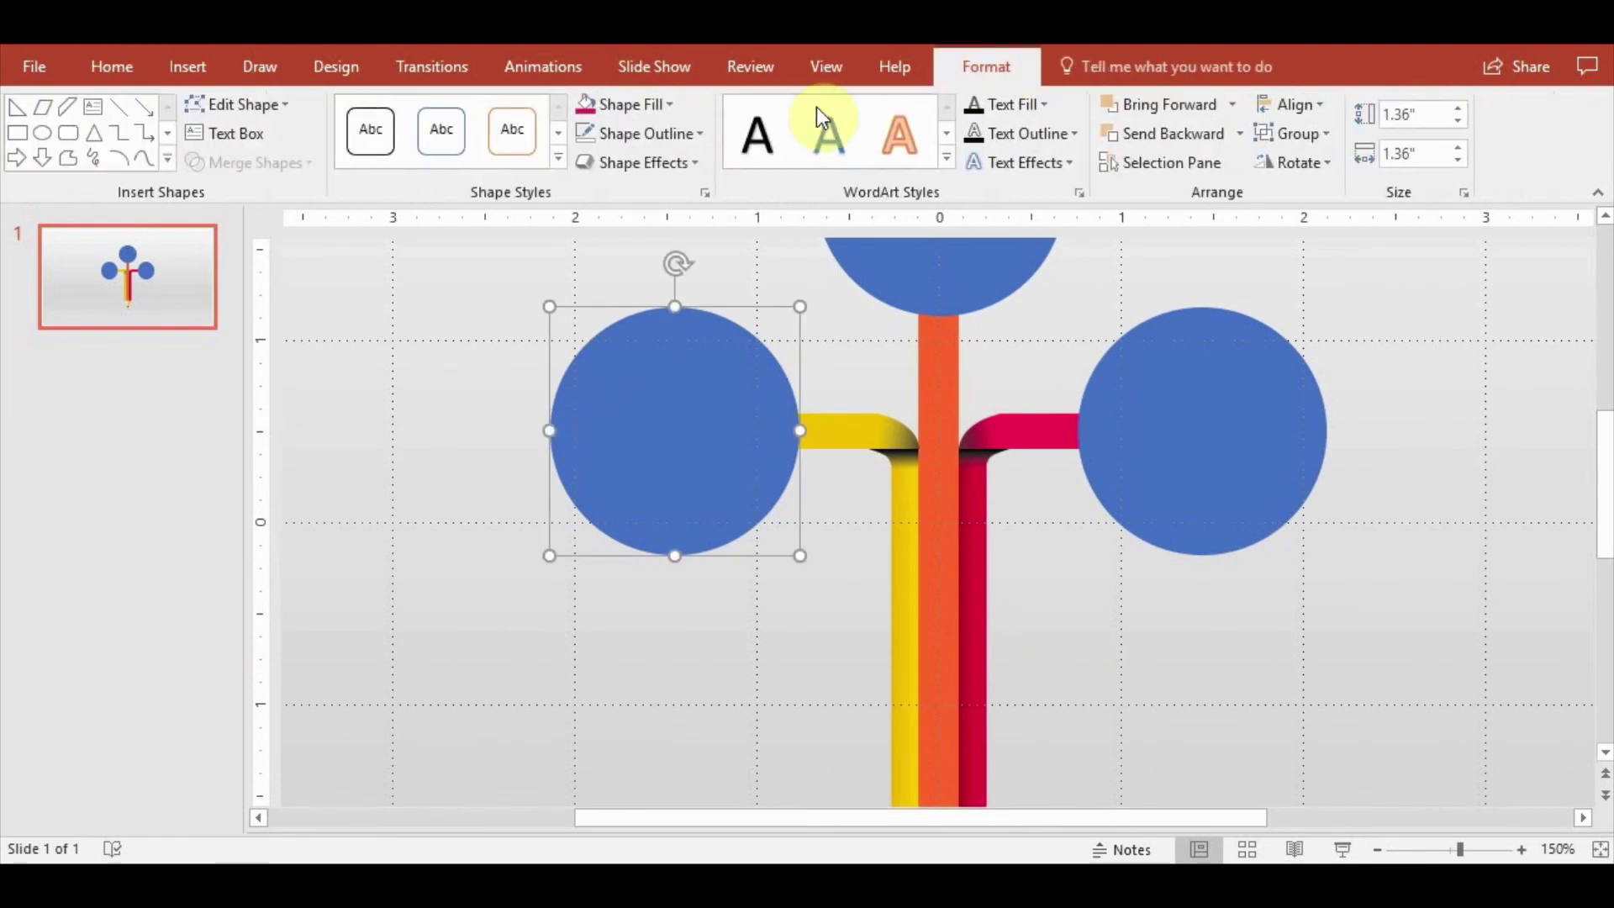
left_click(679, 112)
left_click(631, 440)
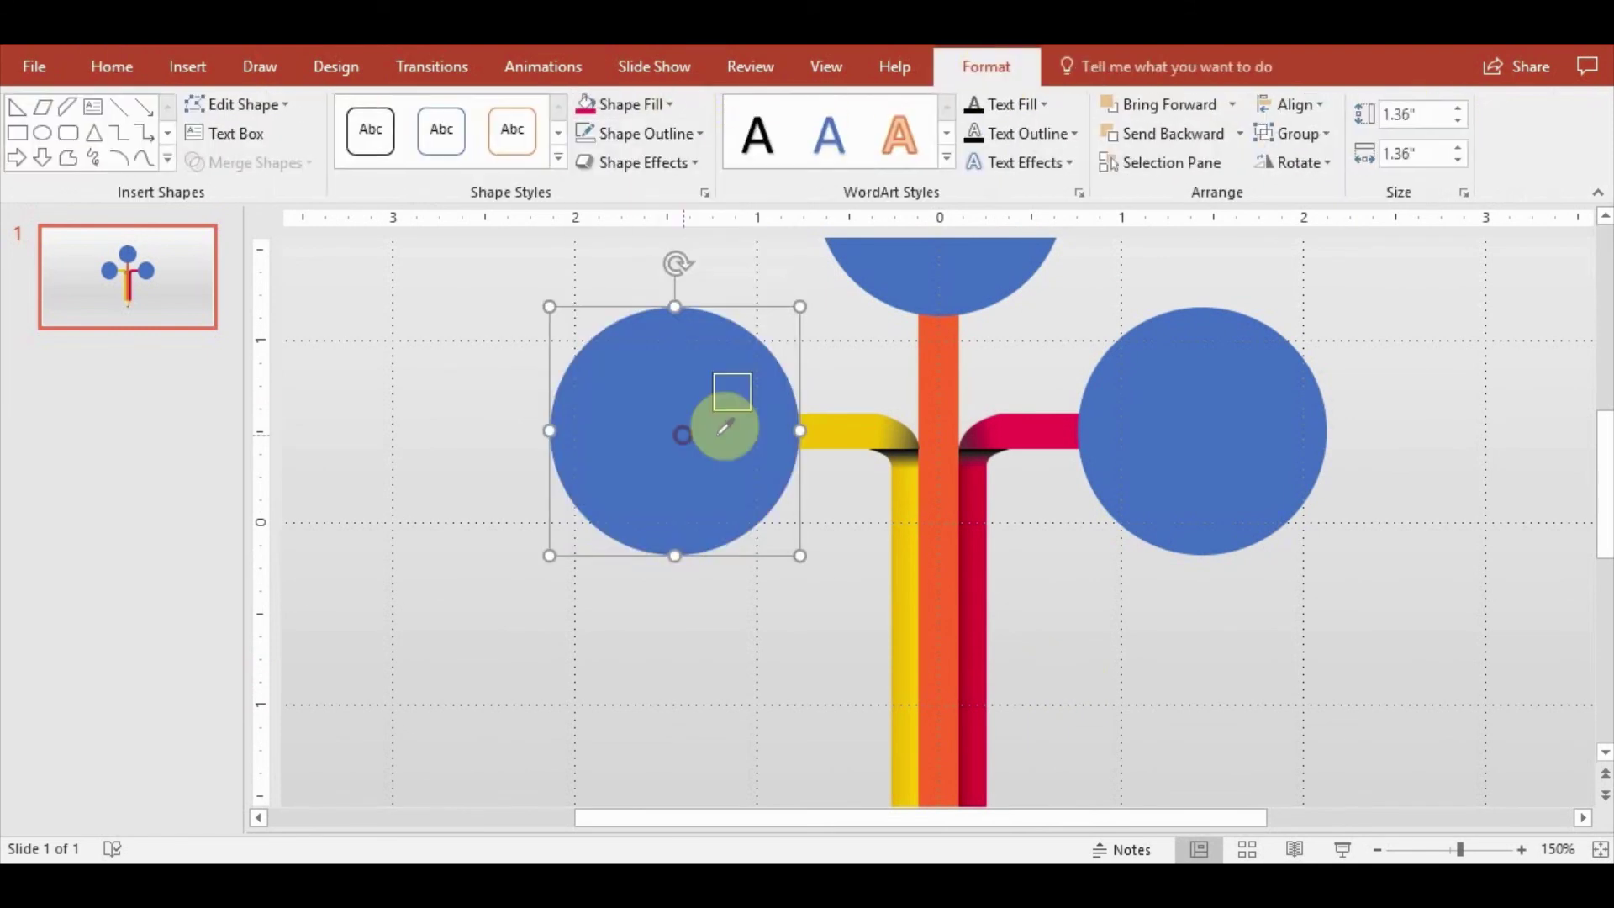
left_click(825, 433)
left_click(788, 614)
left_click(673, 386)
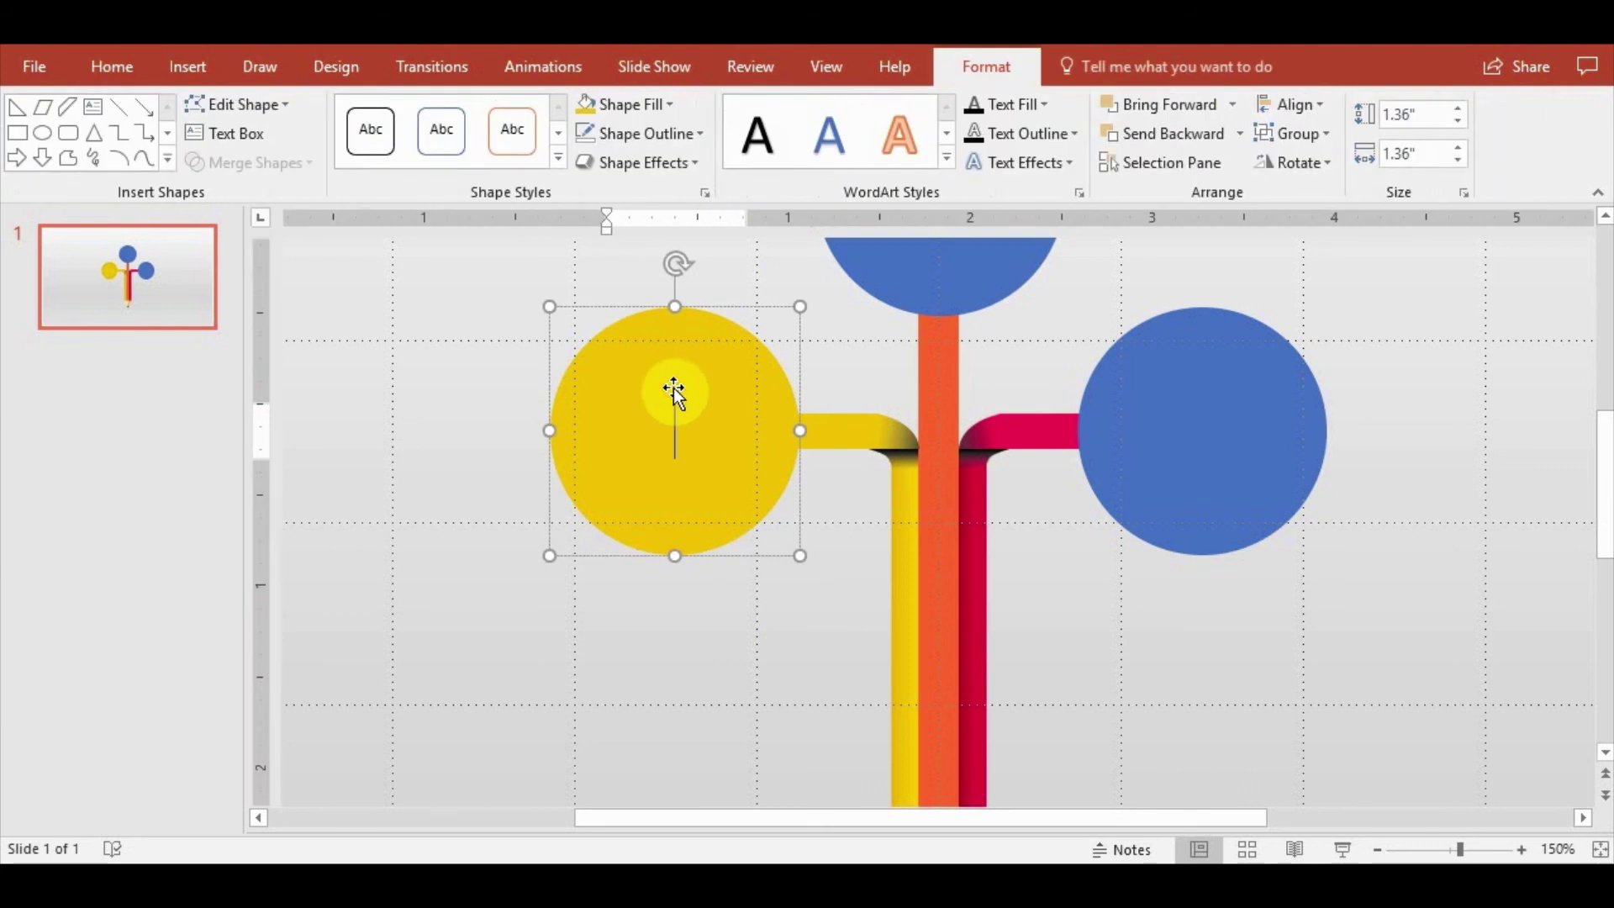
left_click(615, 305)
Duplicate the yellow circle and give the copy a lighter yellow fill
key("ctrl+d")
left_click_drag(698, 410, 382, 340)
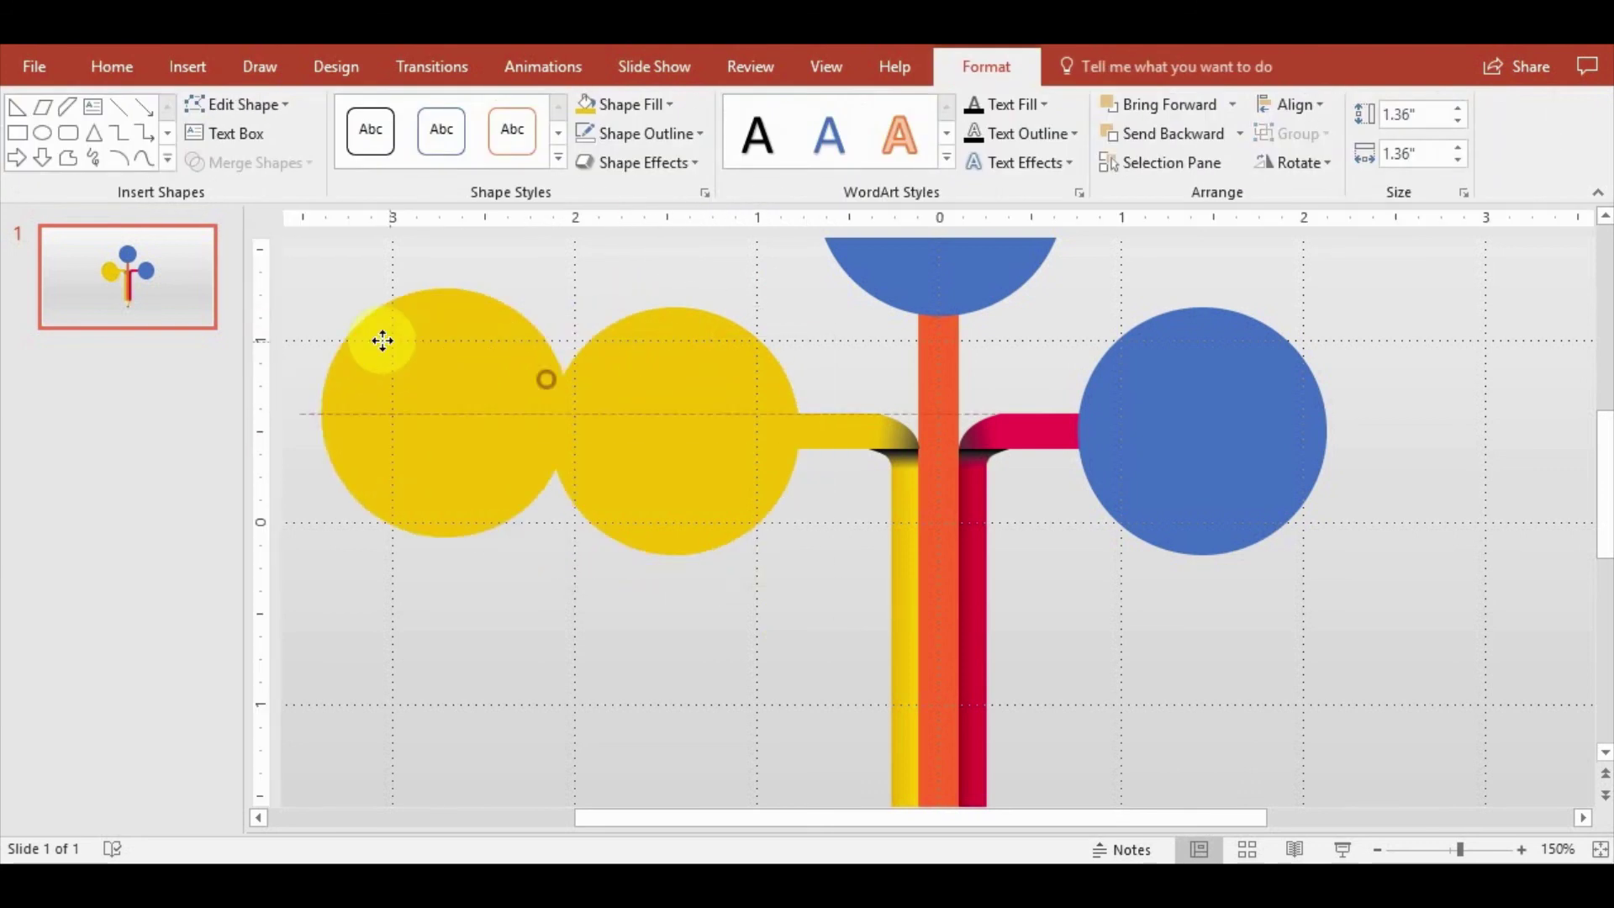
left_click(670, 109)
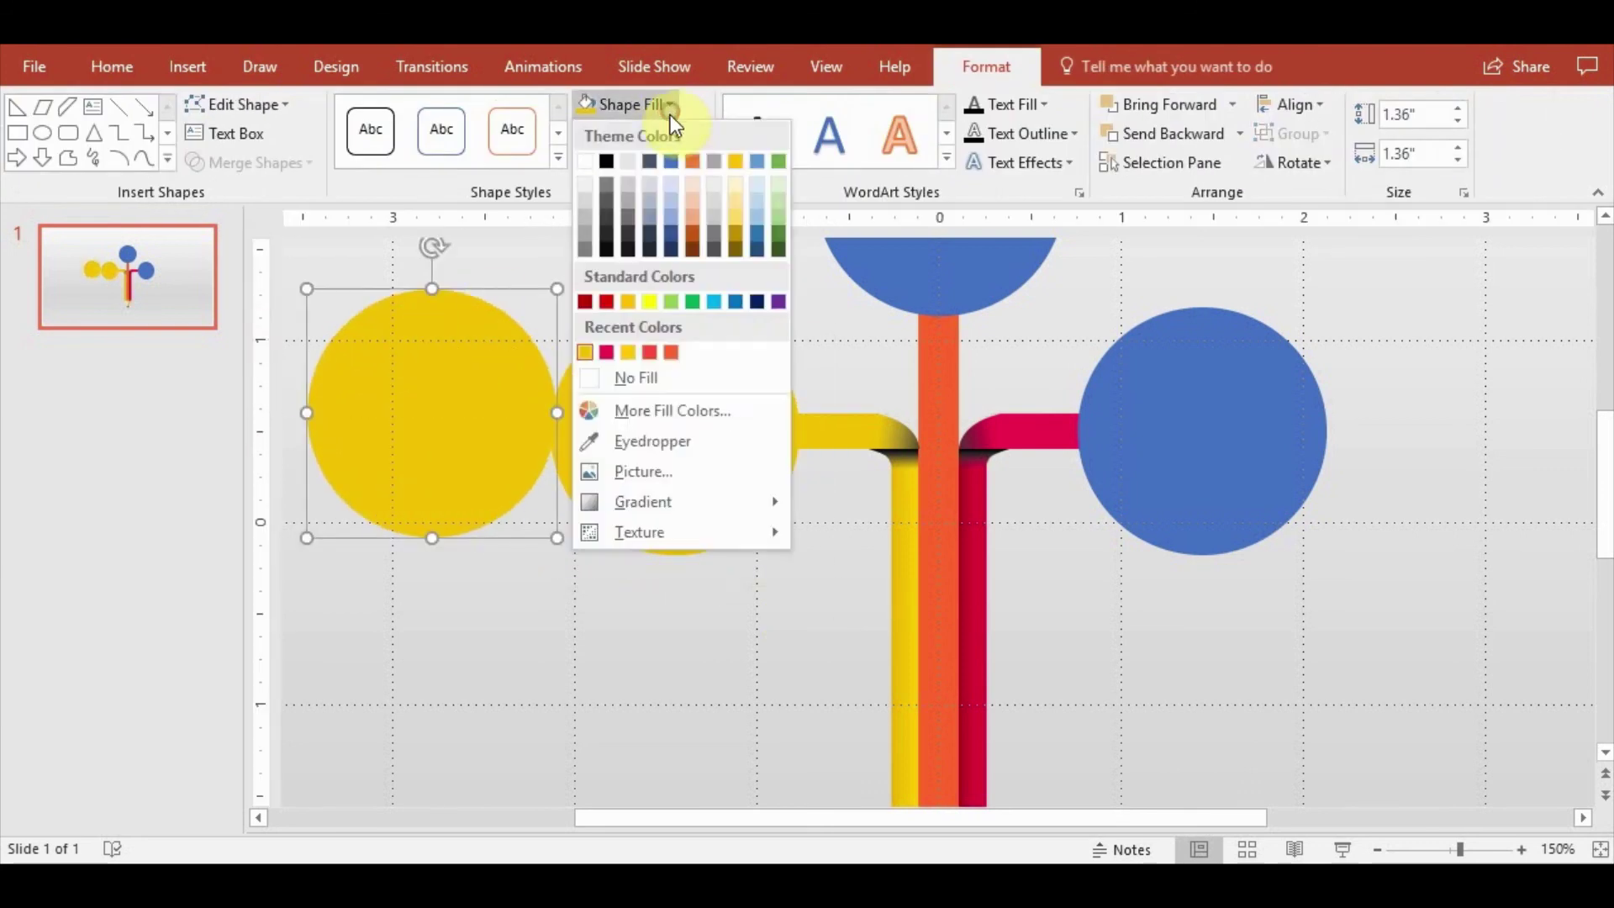
left_click(673, 412)
key("Return")
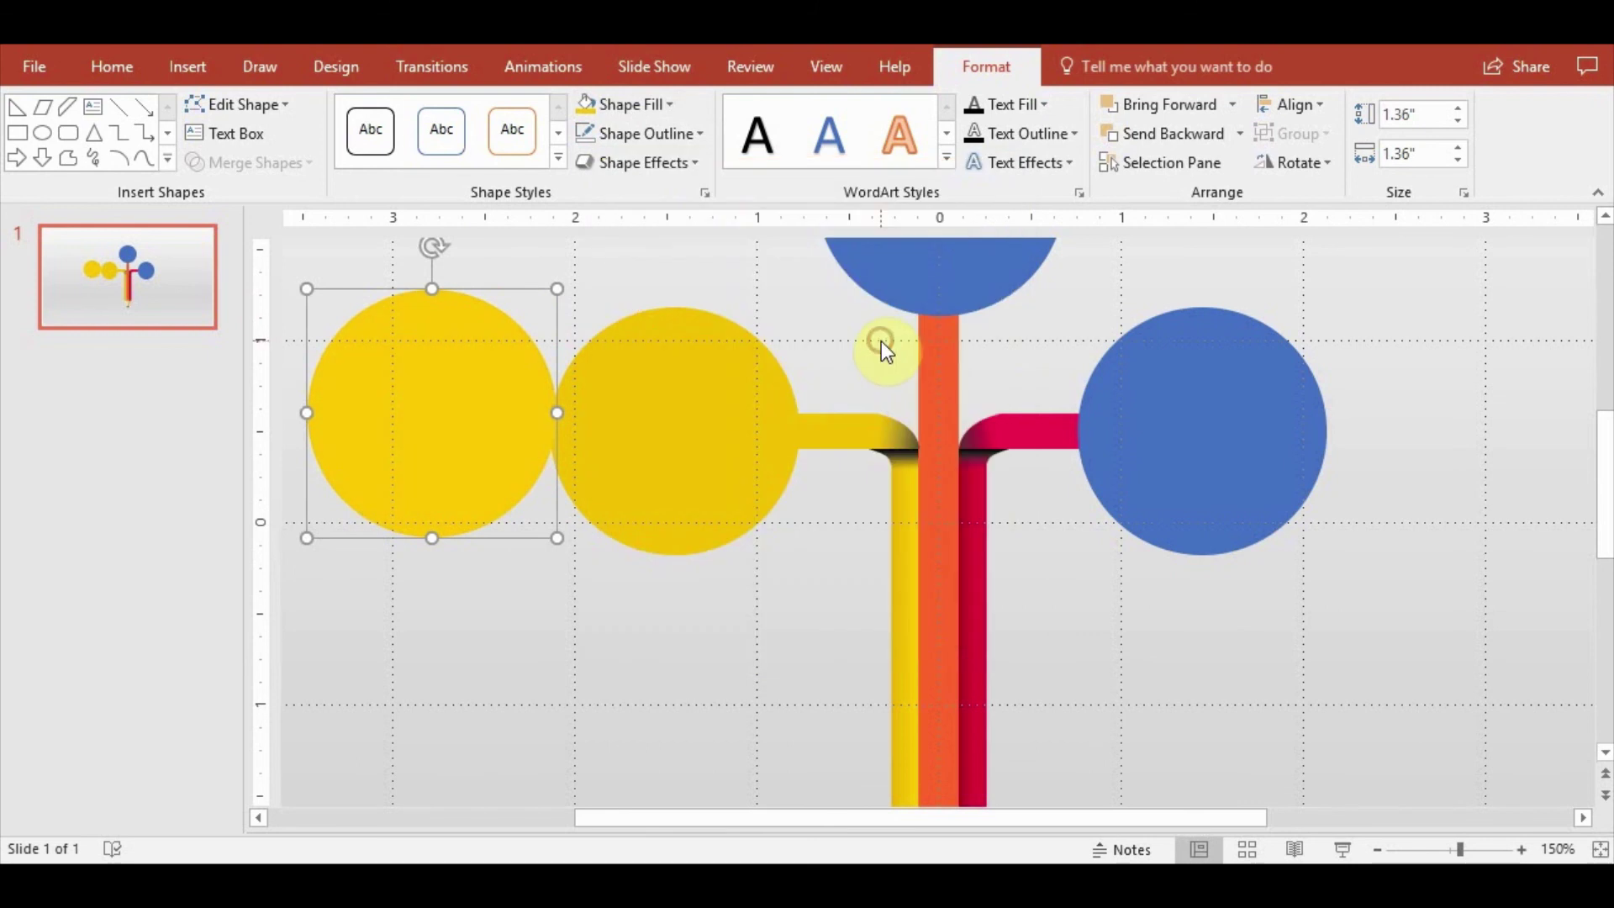
left_click(674, 111)
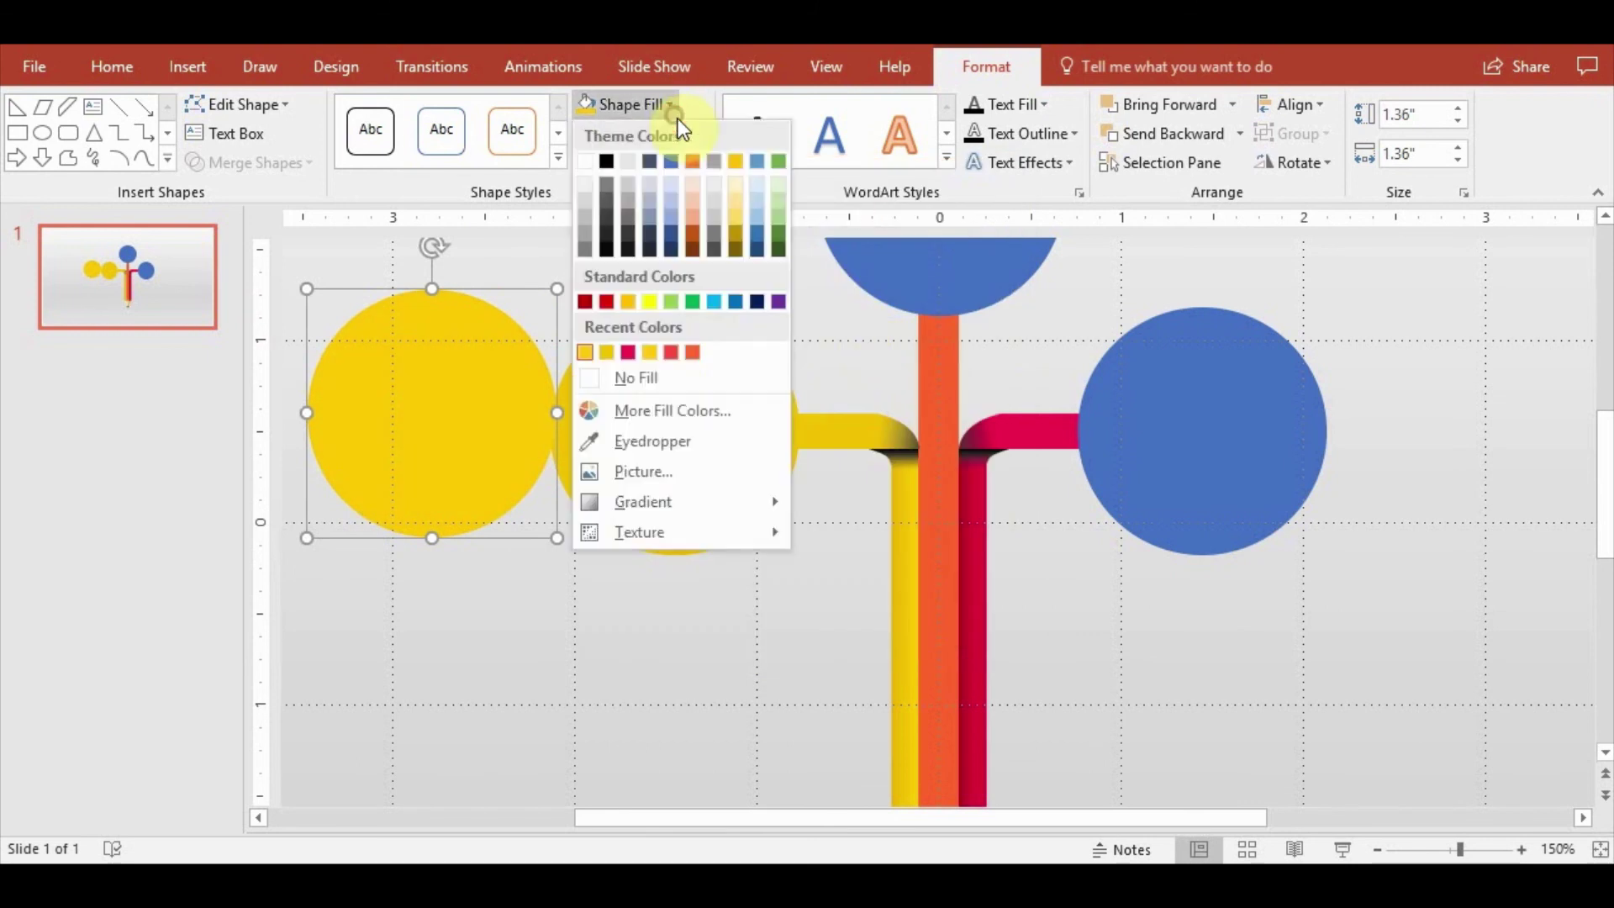
left_click(665, 413)
left_click_drag(879, 356, 881, 332)
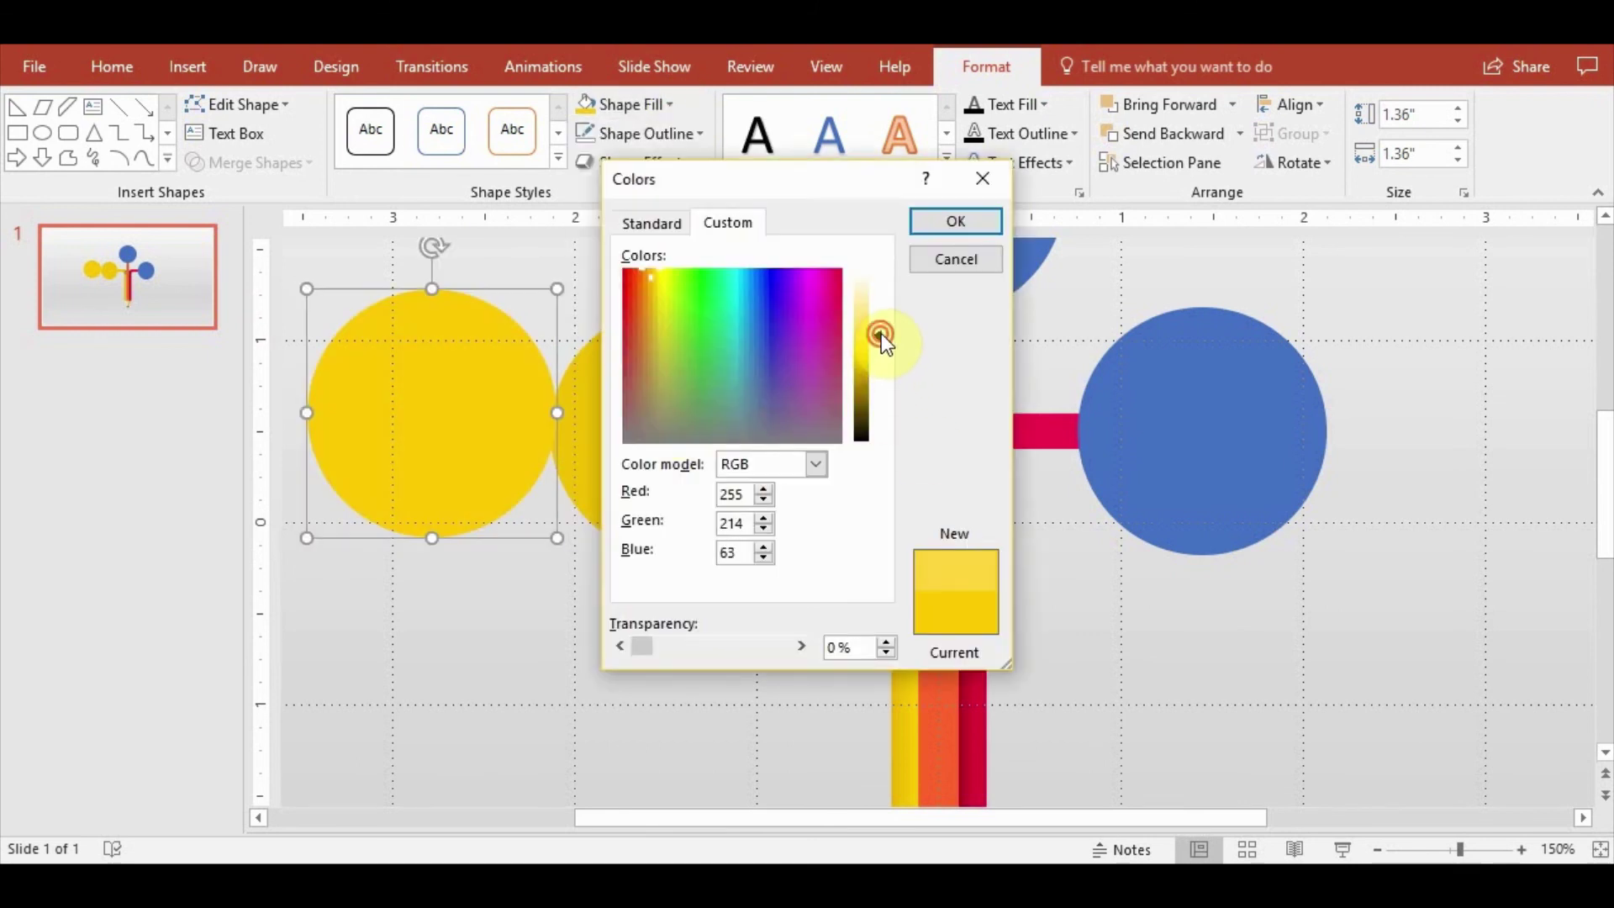
key("Return")
left_click_drag(477, 407, 722, 425)
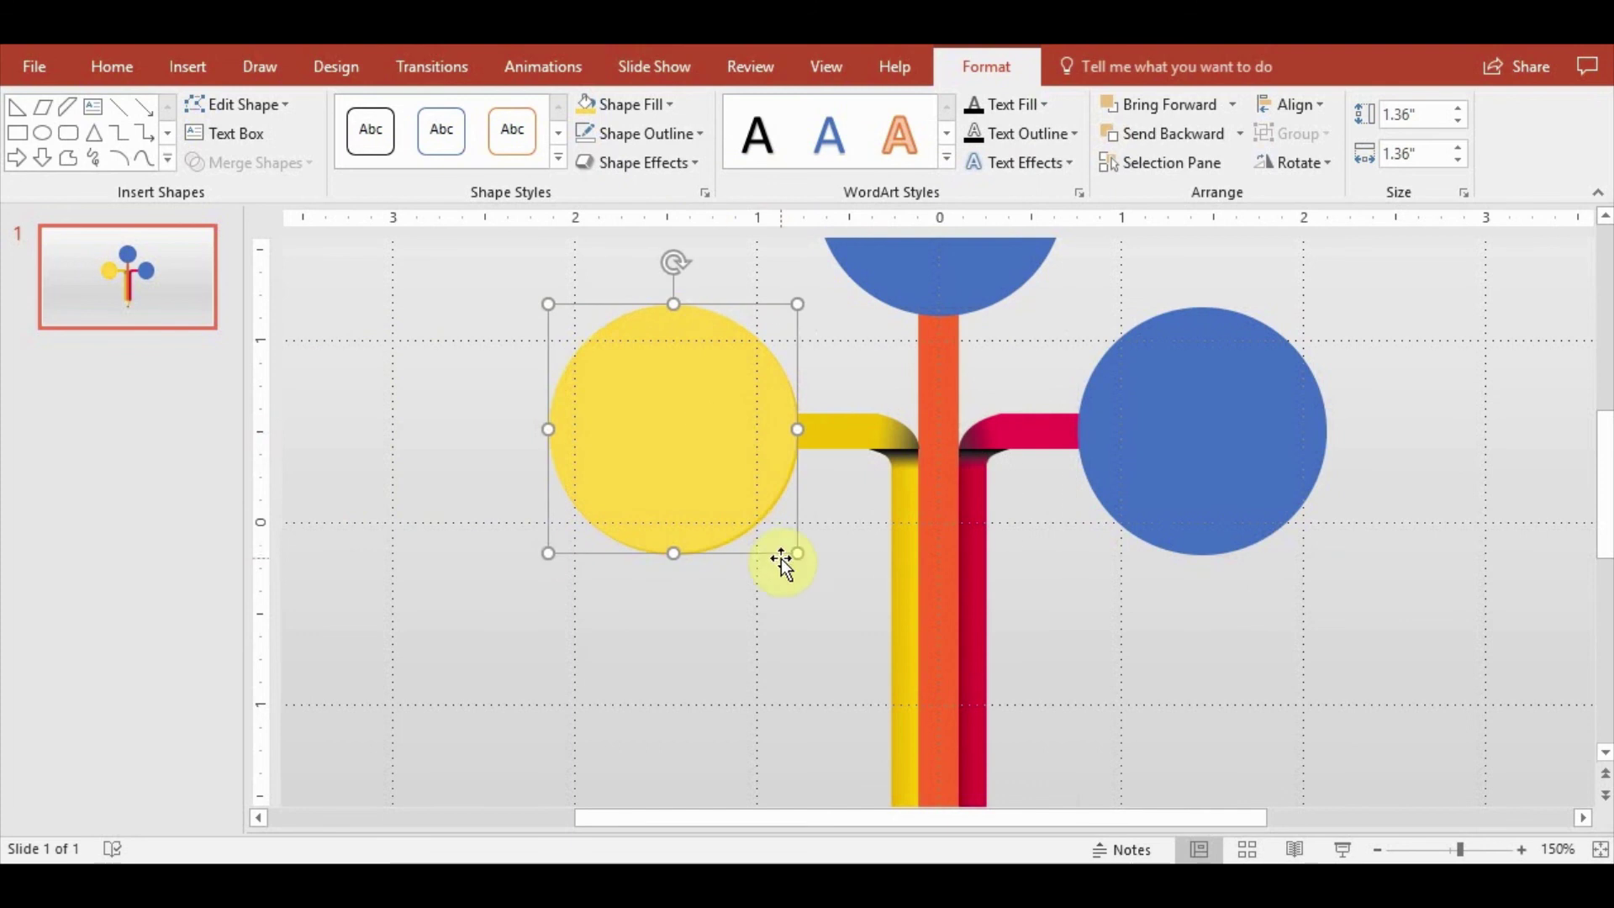
Shrink the light yellow circle, centre it on the dark one, then duplicate it
left_click(799, 556)
left_click(669, 464)
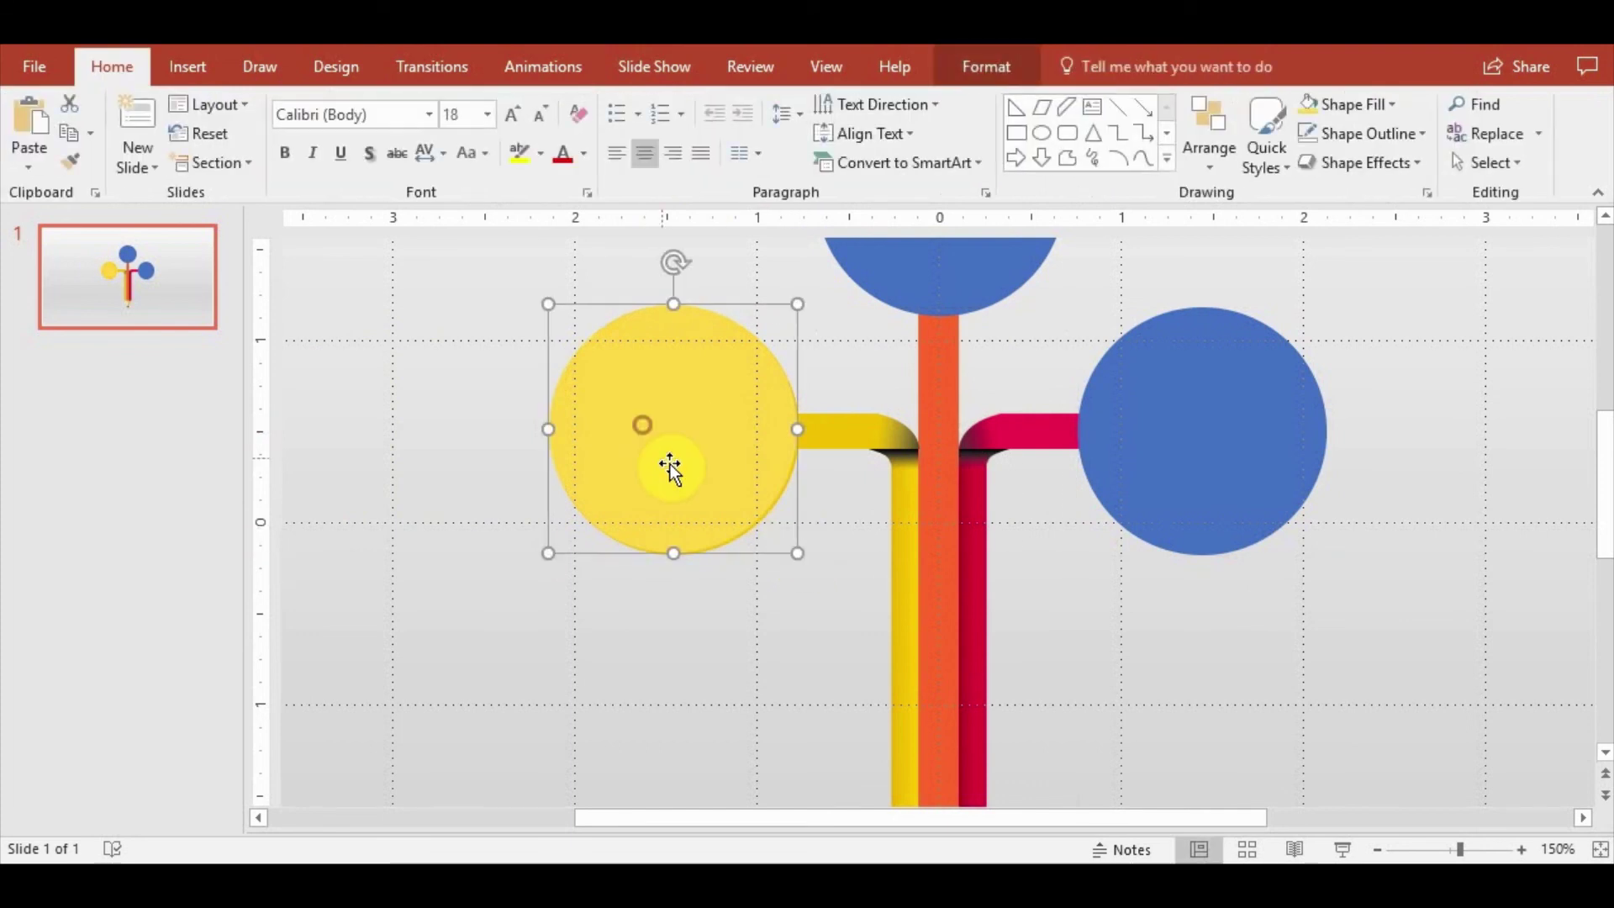
left_click(793, 548)
left_click_drag(789, 530, 768, 512)
left_click(684, 303)
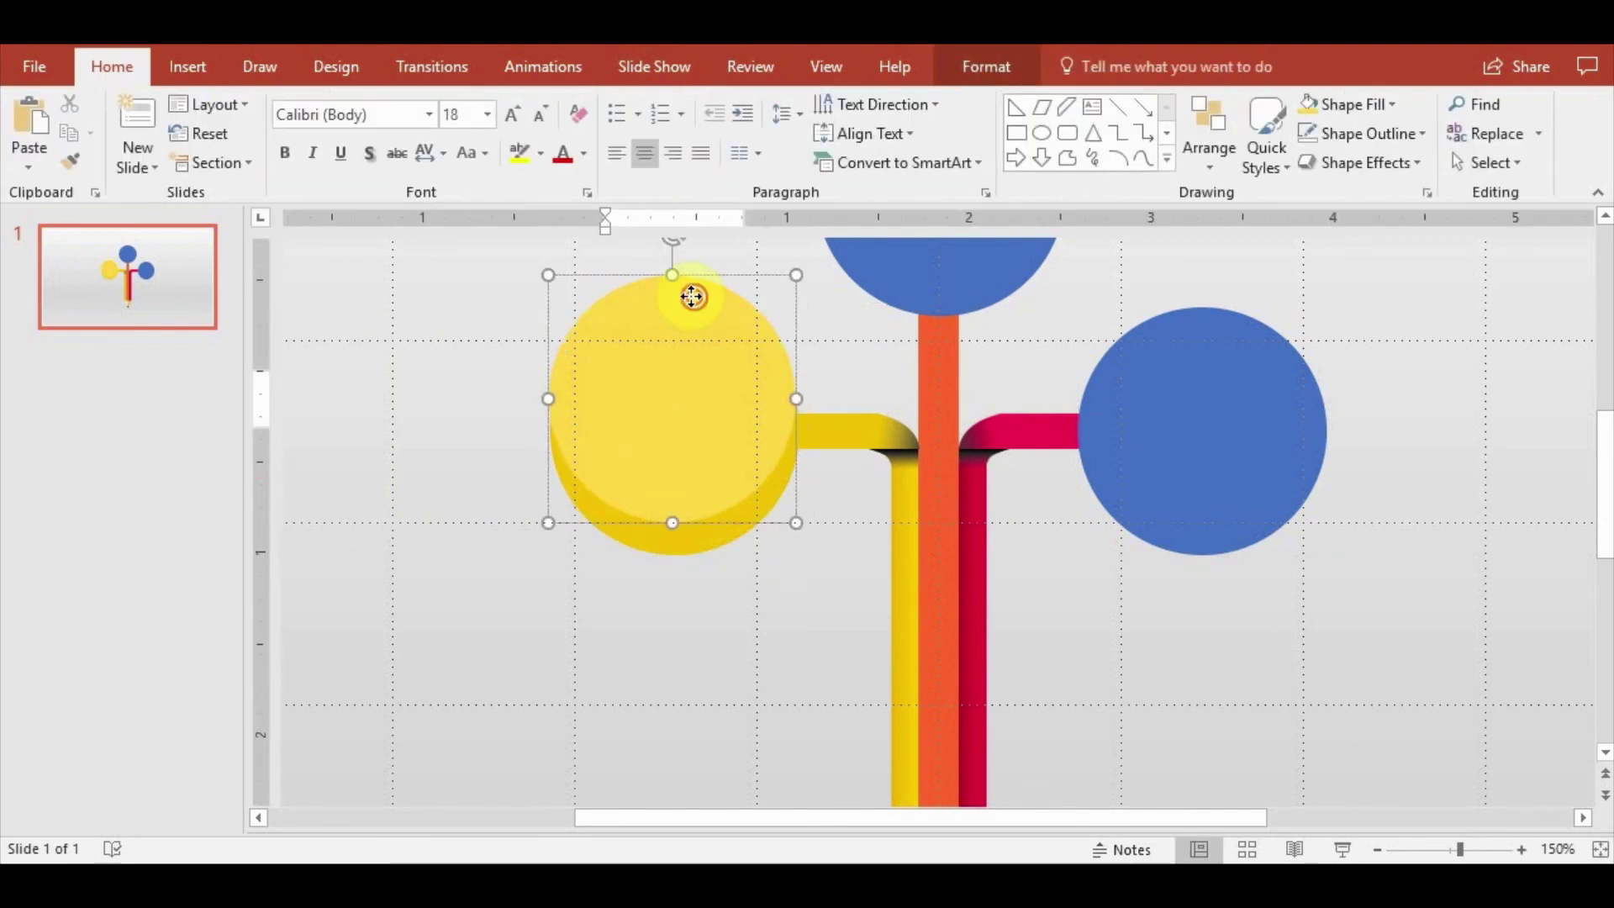
left_click(556, 288)
left_click_drag(572, 280, 405, 320)
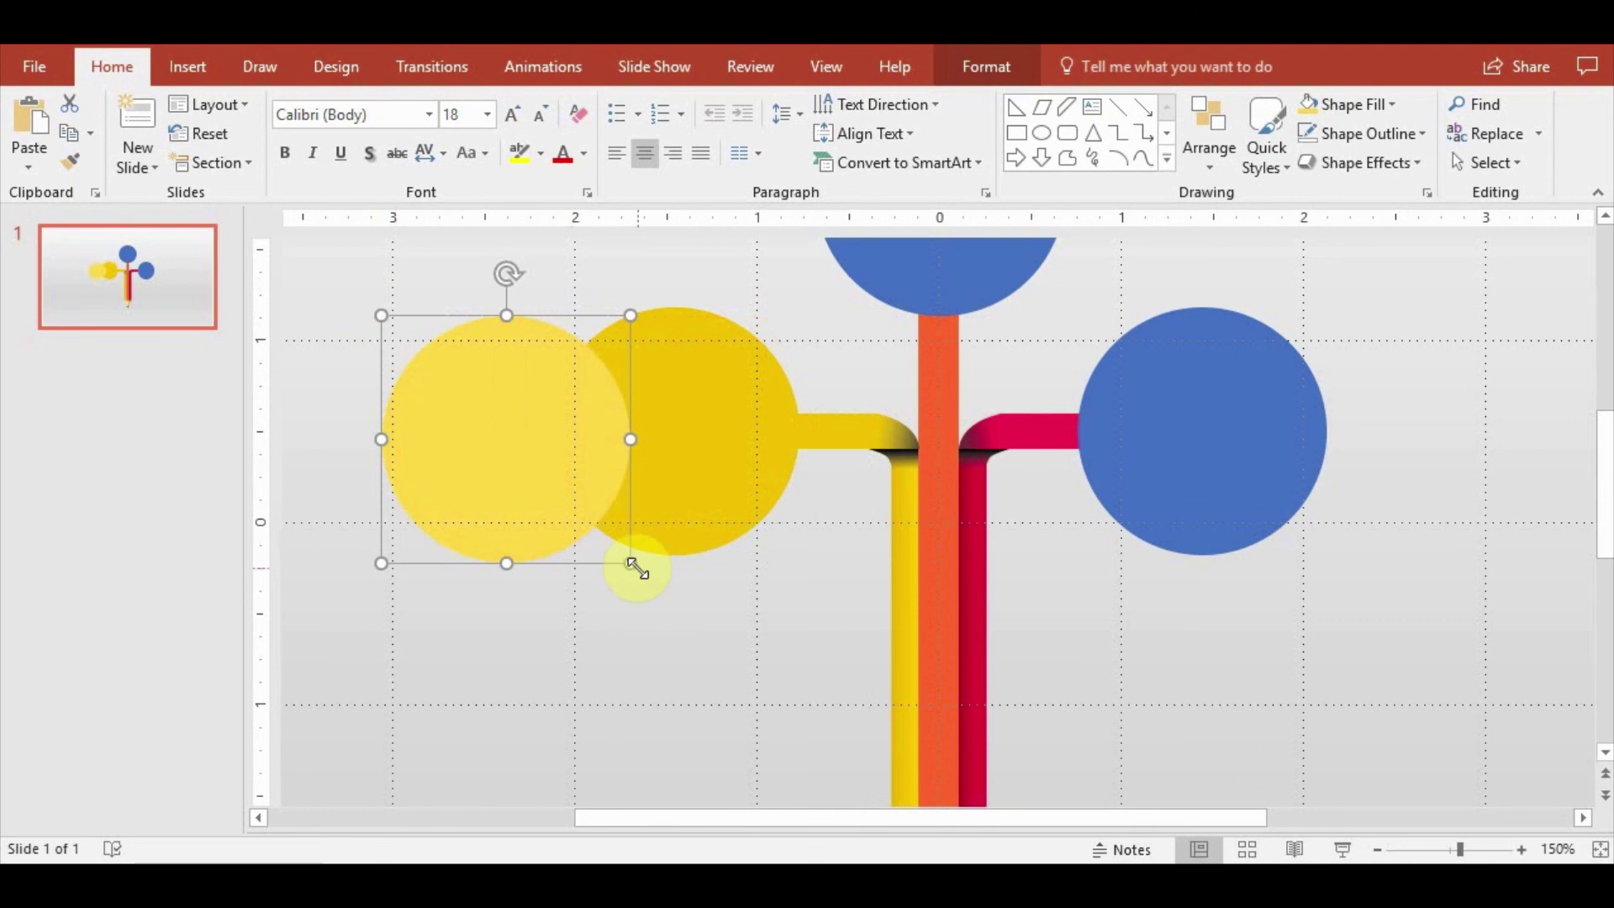
left_click_drag(637, 569, 594, 526)
left_click_drag(477, 397, 666, 411)
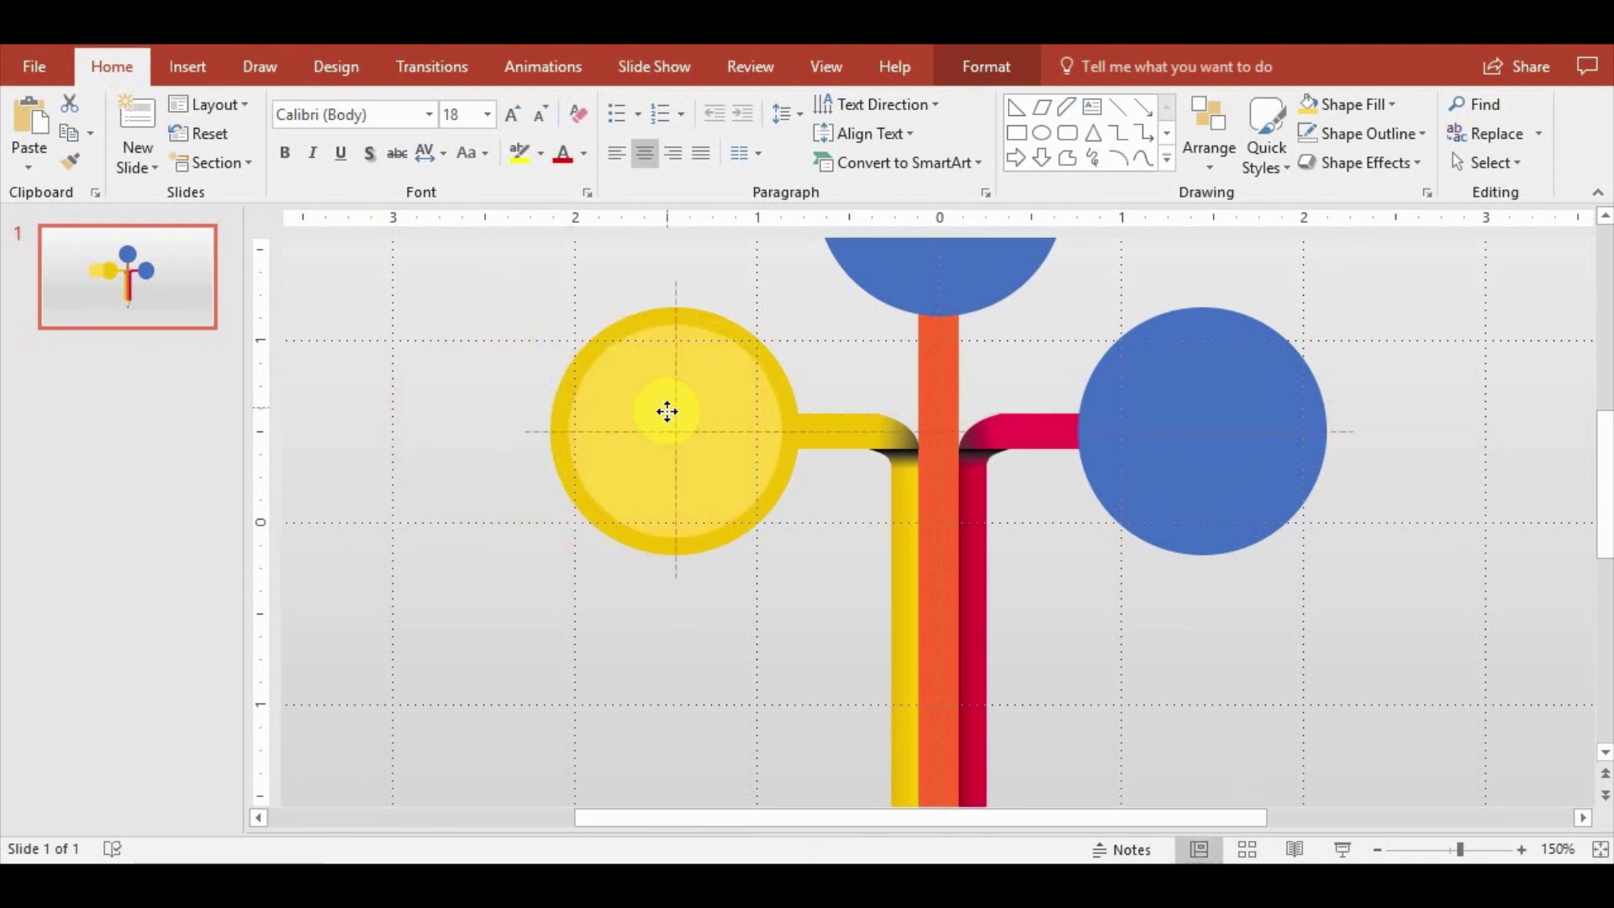
left_click(653, 247)
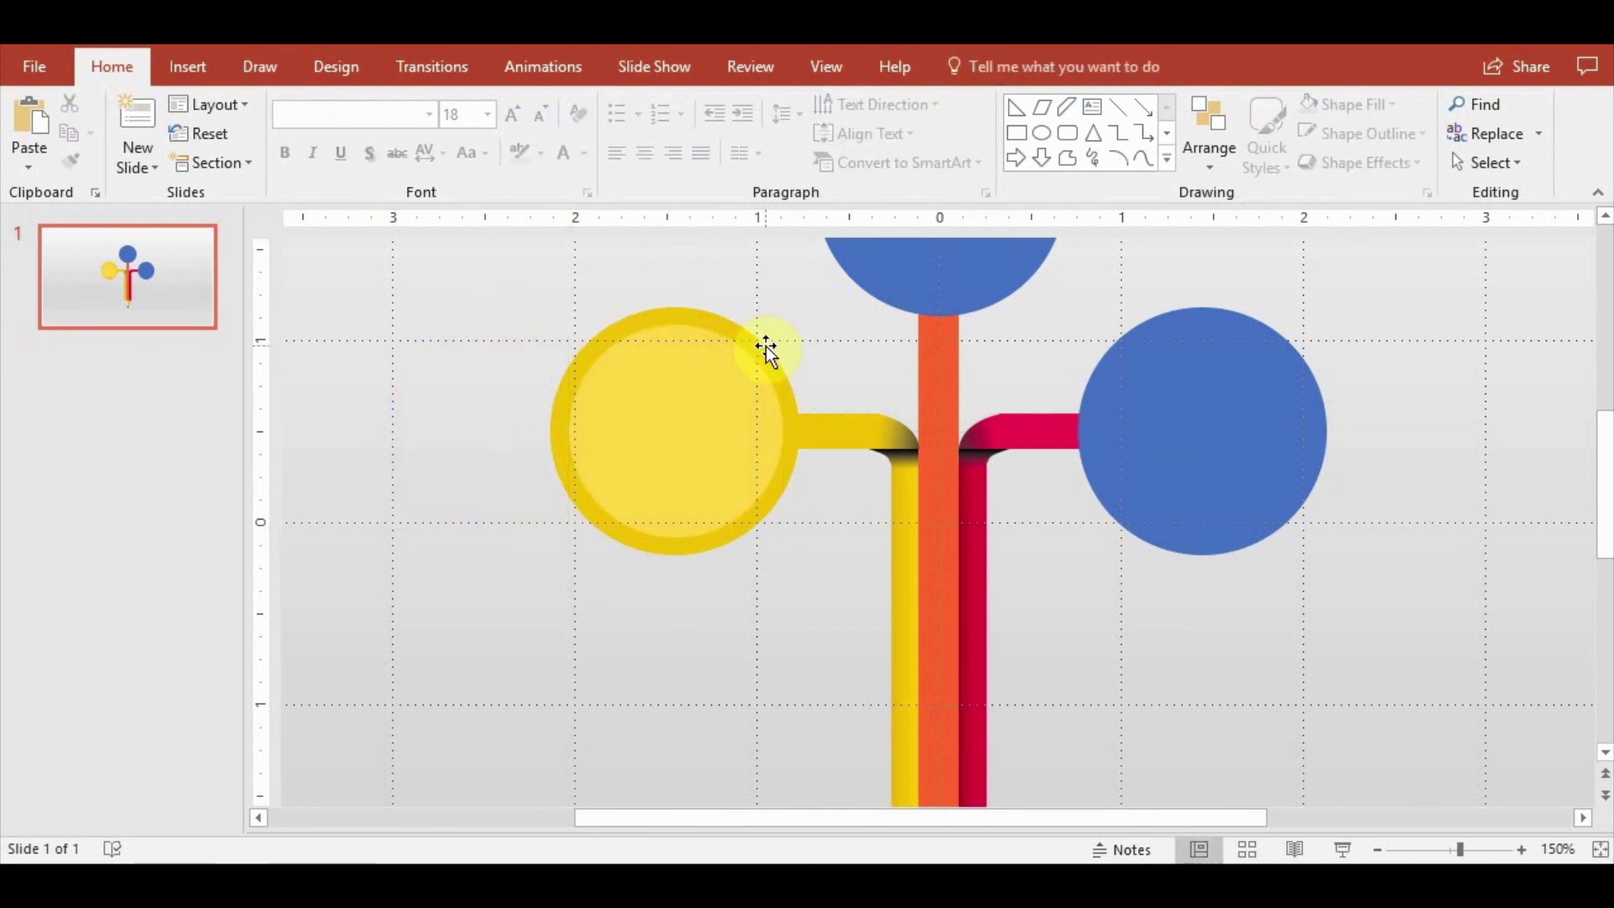
left_click(711, 411)
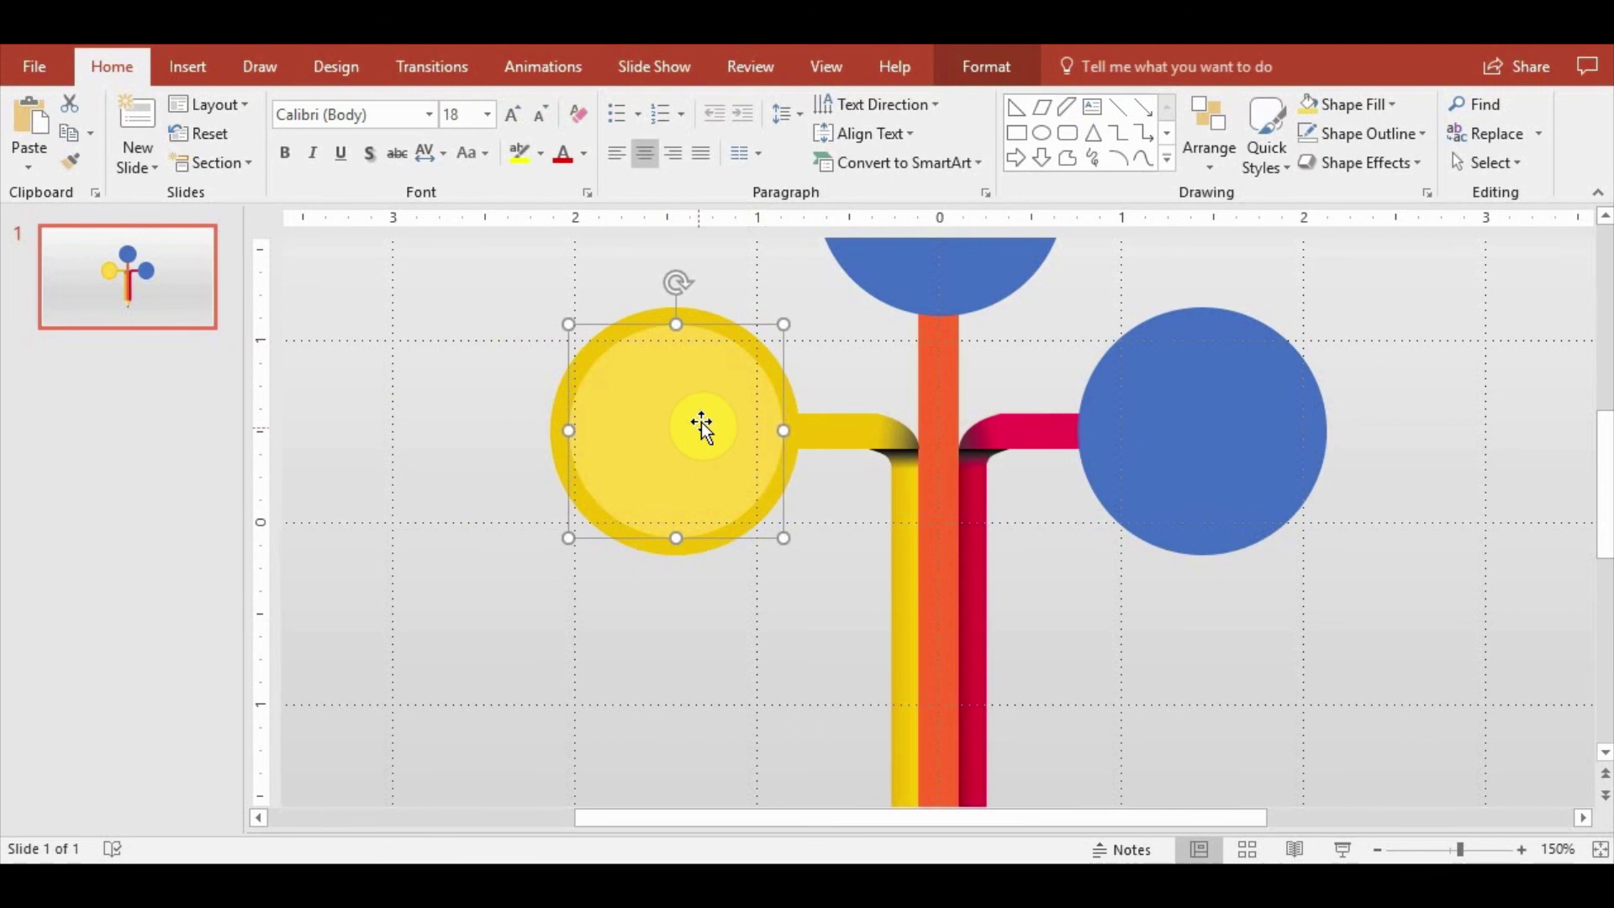
key("ctrl+d")
Give the duplicate a light fill, shrink it to about 1 inch and centre it in the ring
left_click(1000, 69)
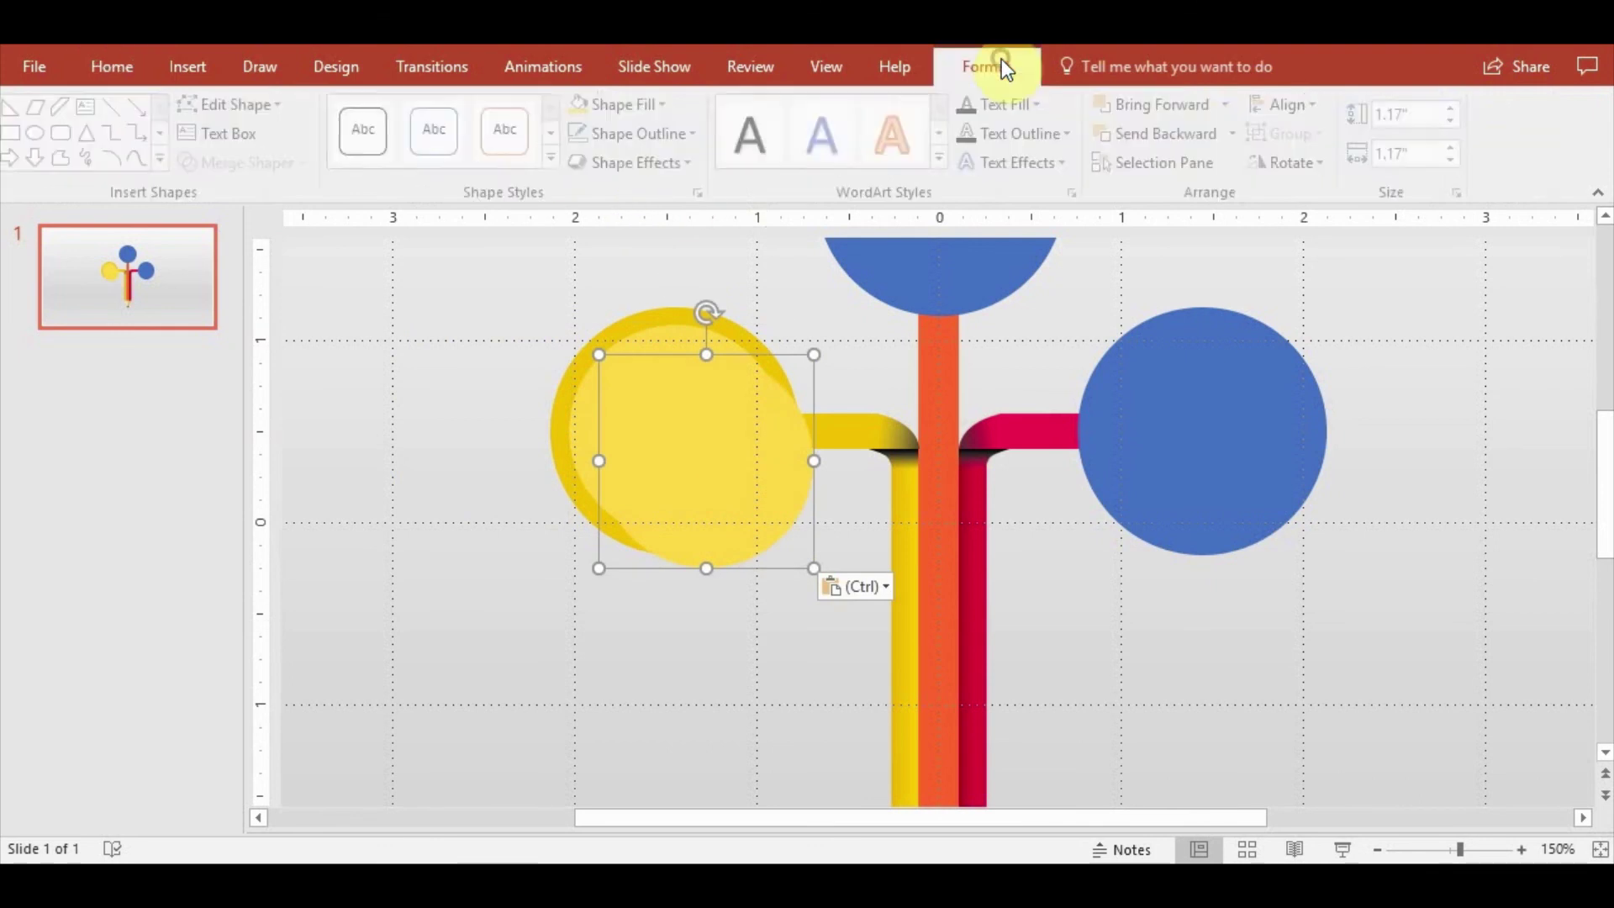
left_click(670, 104)
left_click(611, 159)
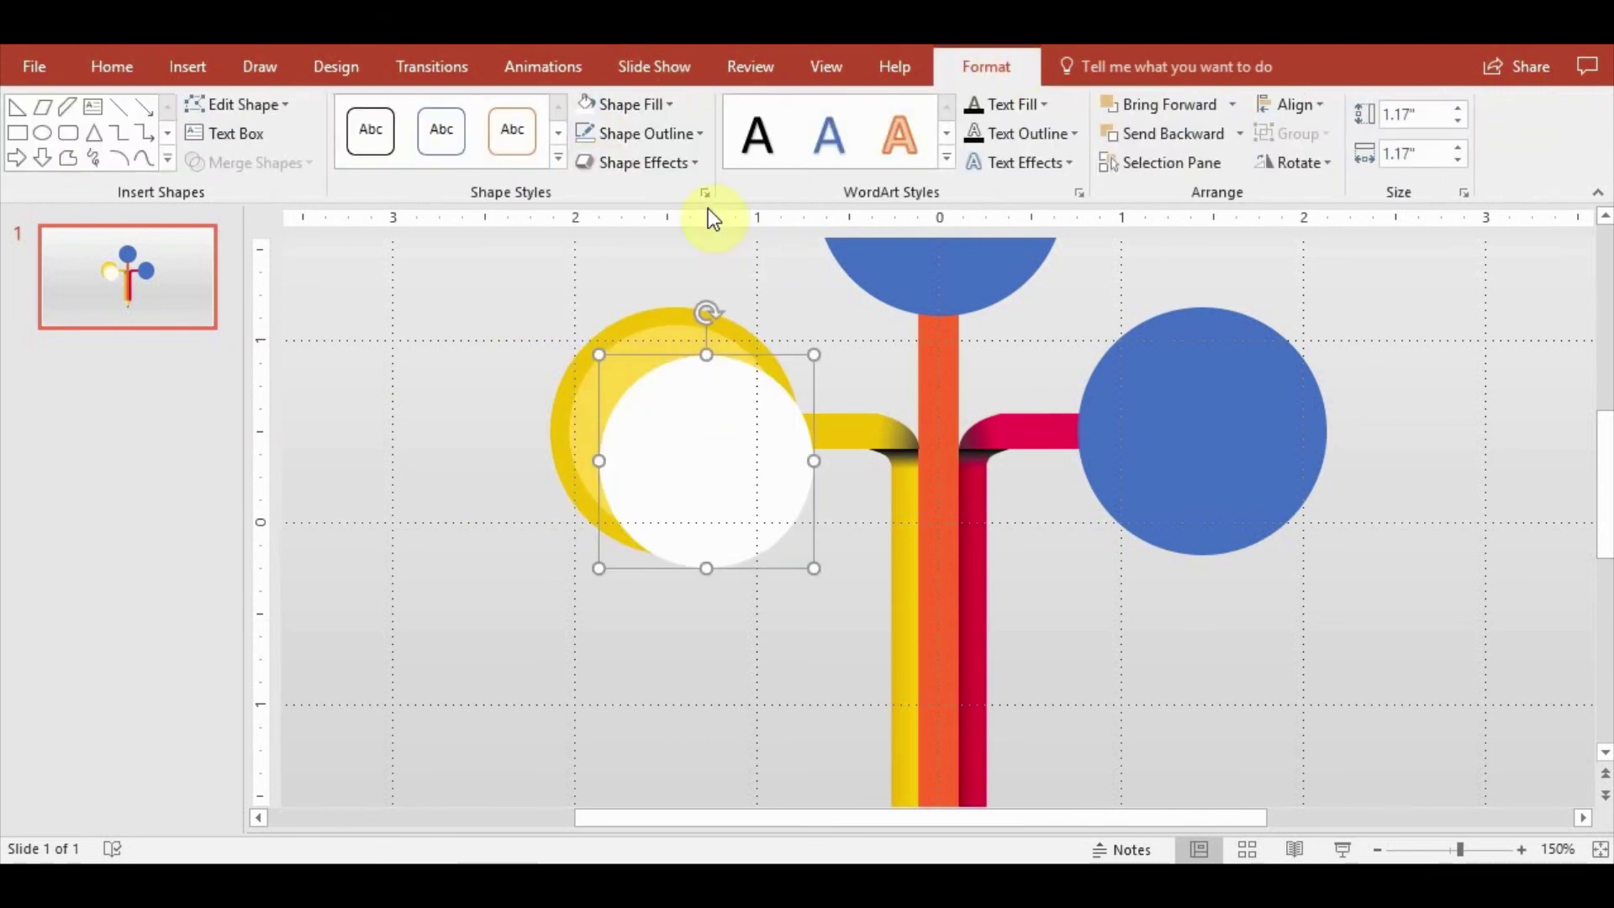
left_click(646, 104)
left_click(587, 180)
left_click_drag(721, 438, 702, 428)
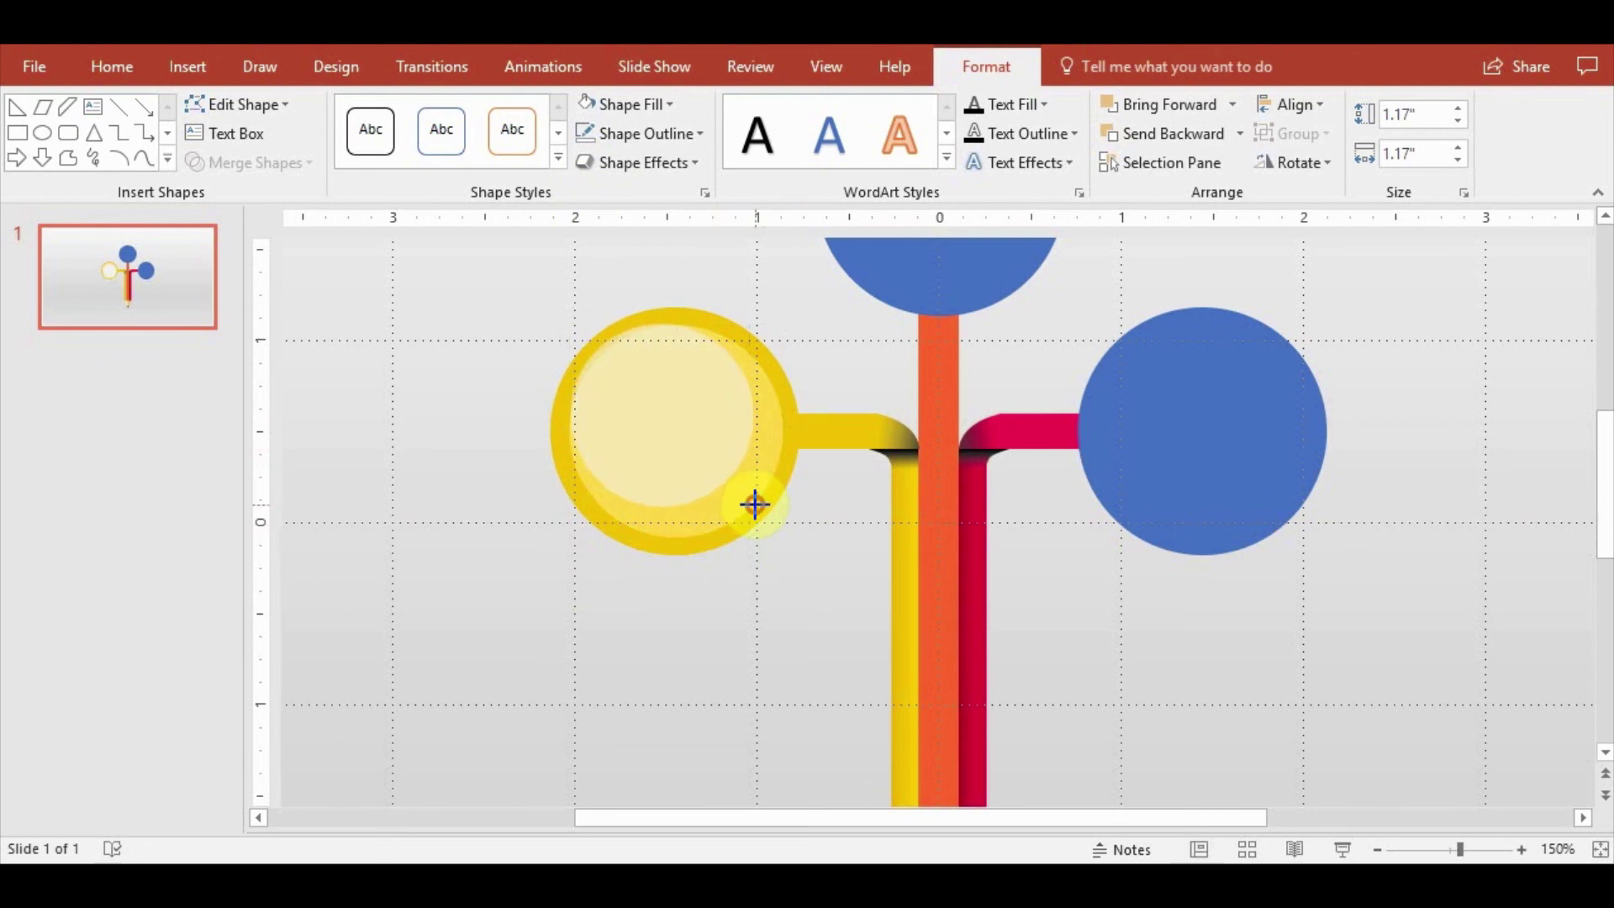
left_click_drag(793, 546, 753, 505)
left_click_drag(688, 446, 675, 437)
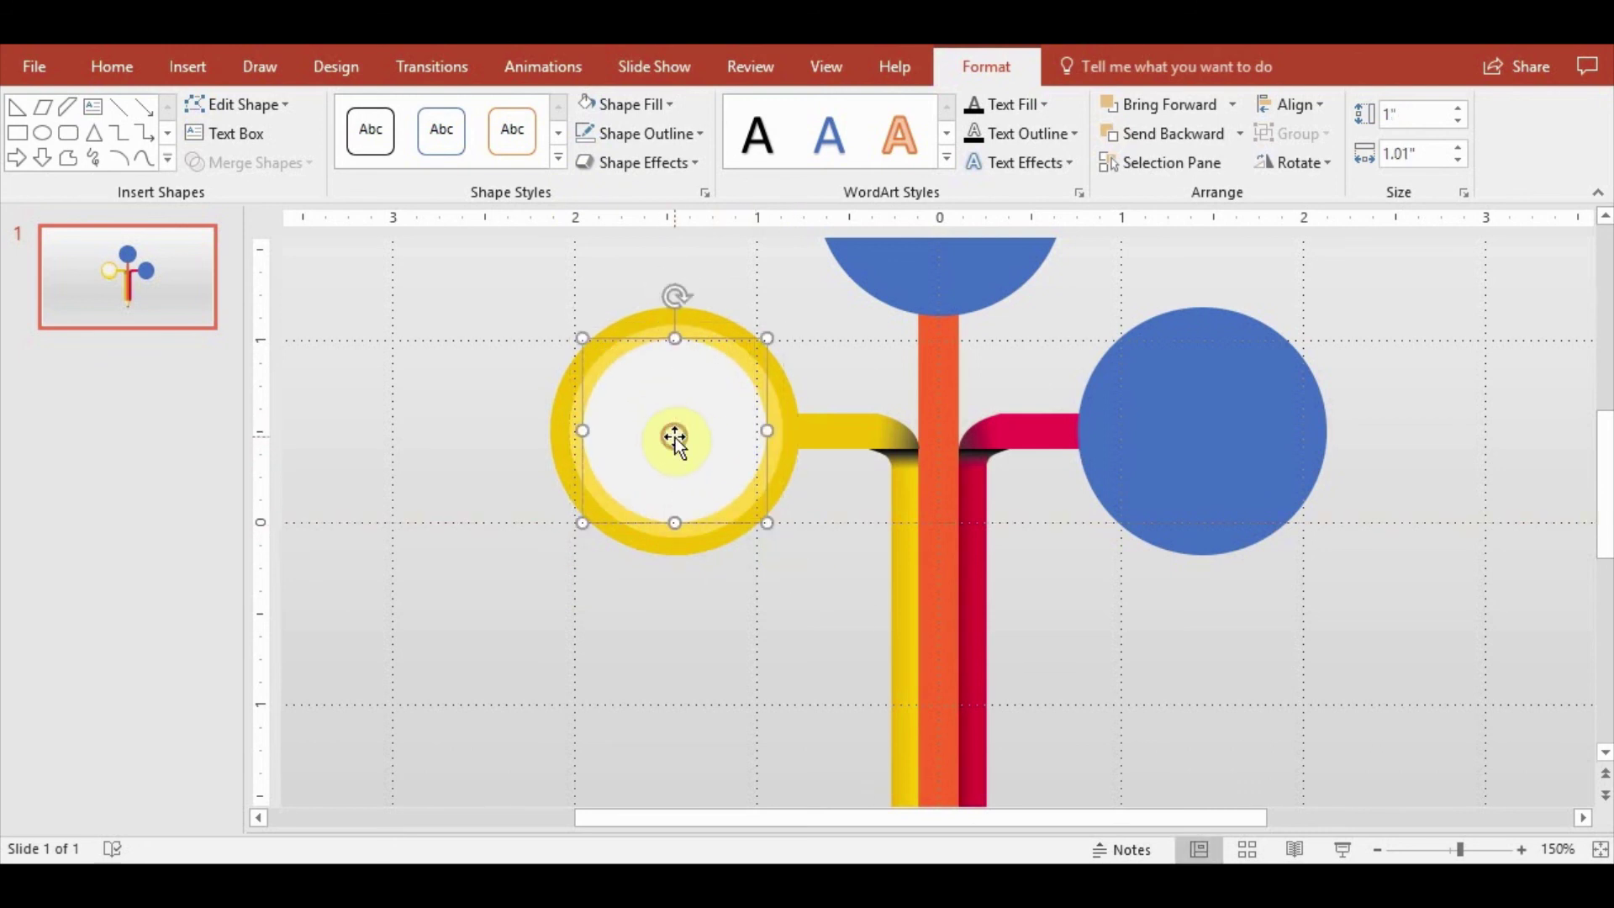
Make the inner circle pure white and add an outer shadow
left_click(670, 105)
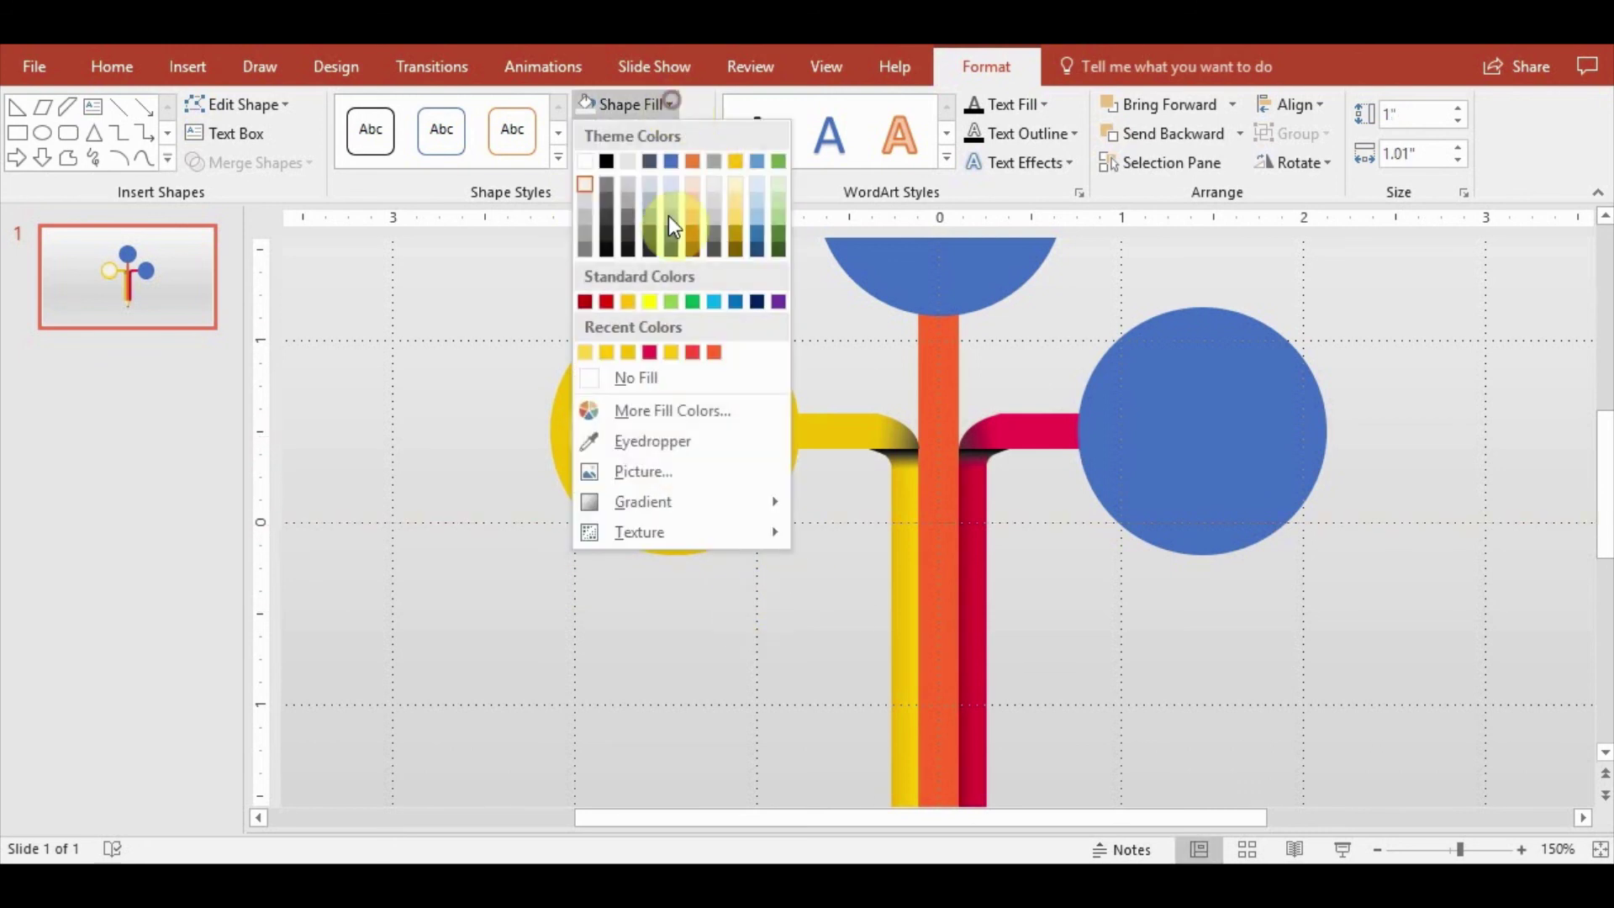
left_click(665, 411)
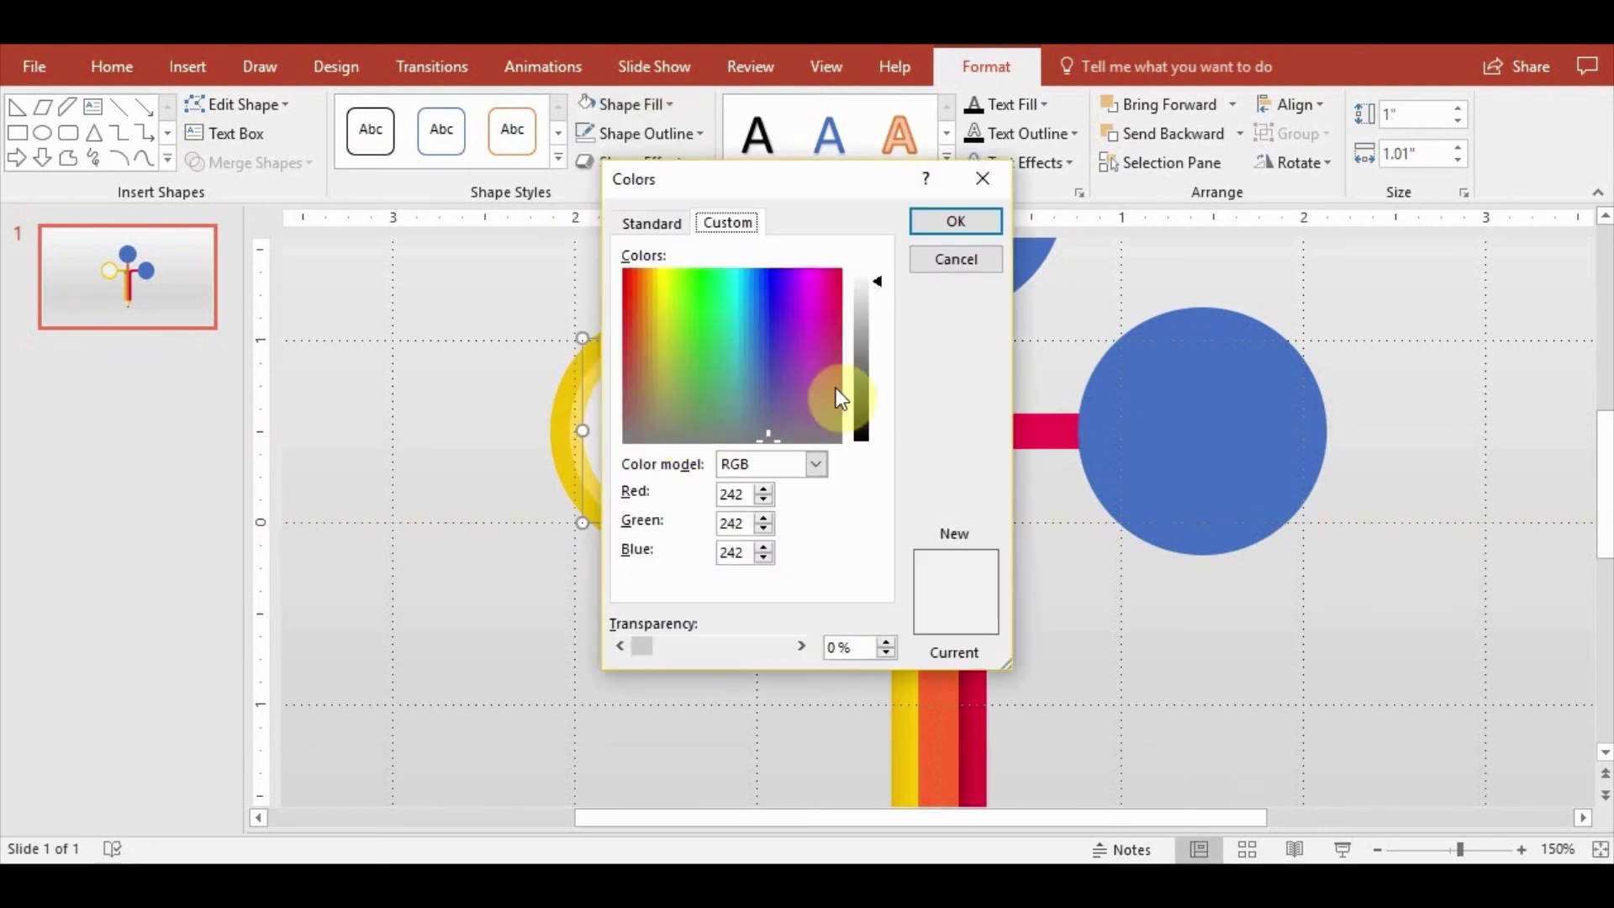
left_click(877, 280)
left_click_drag(879, 279, 883, 275)
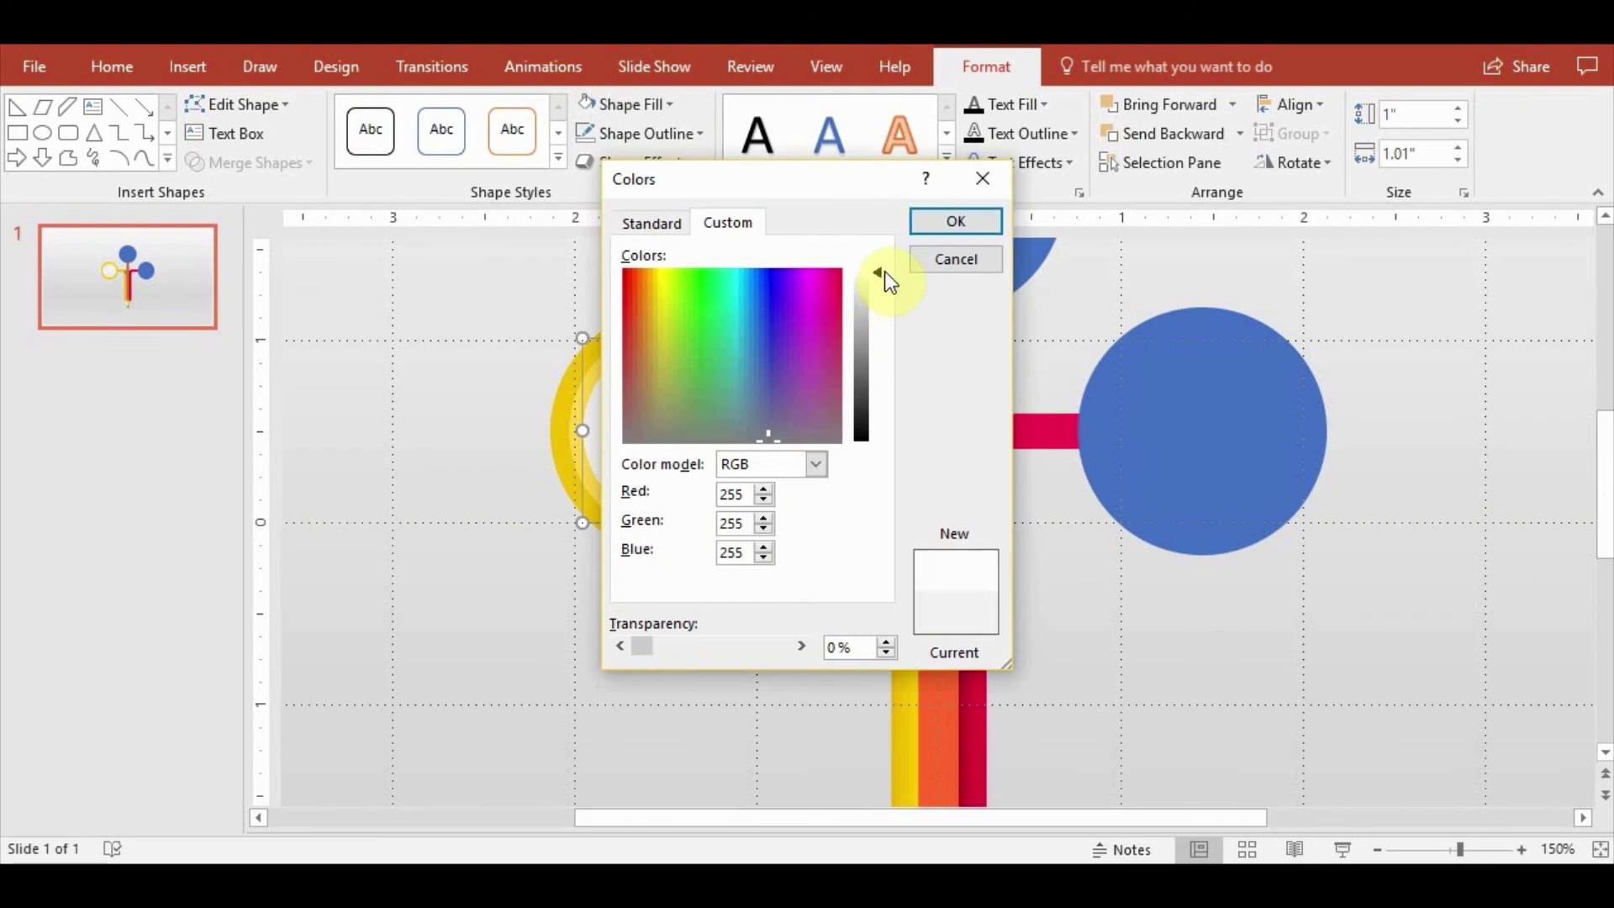
left_click(976, 227)
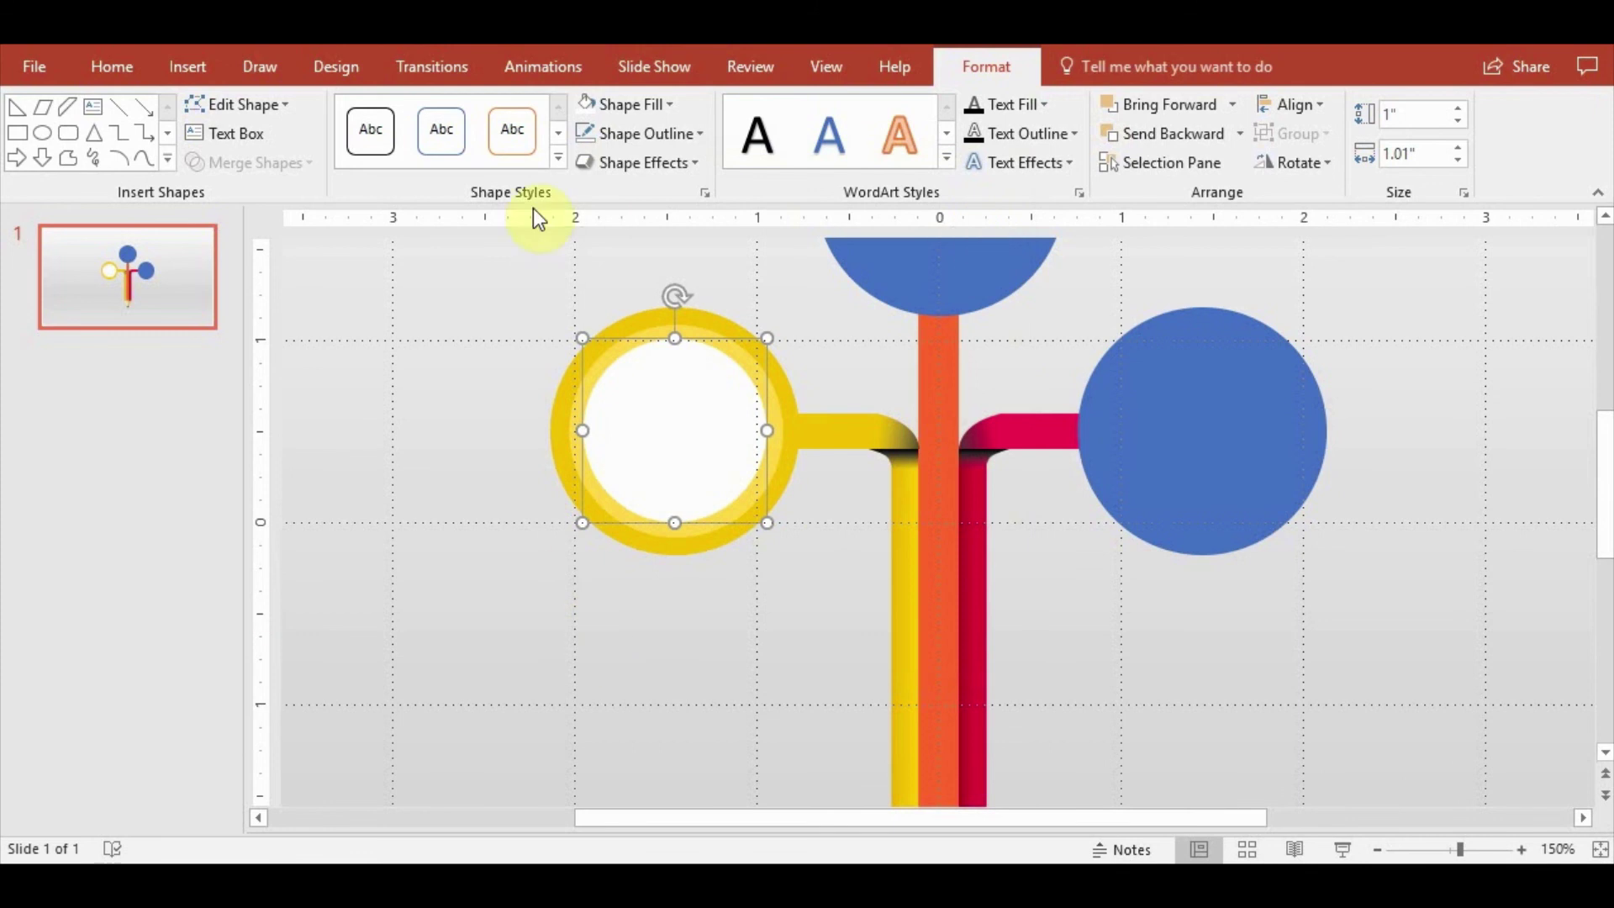
left_click(698, 164)
mouse_move(658, 269)
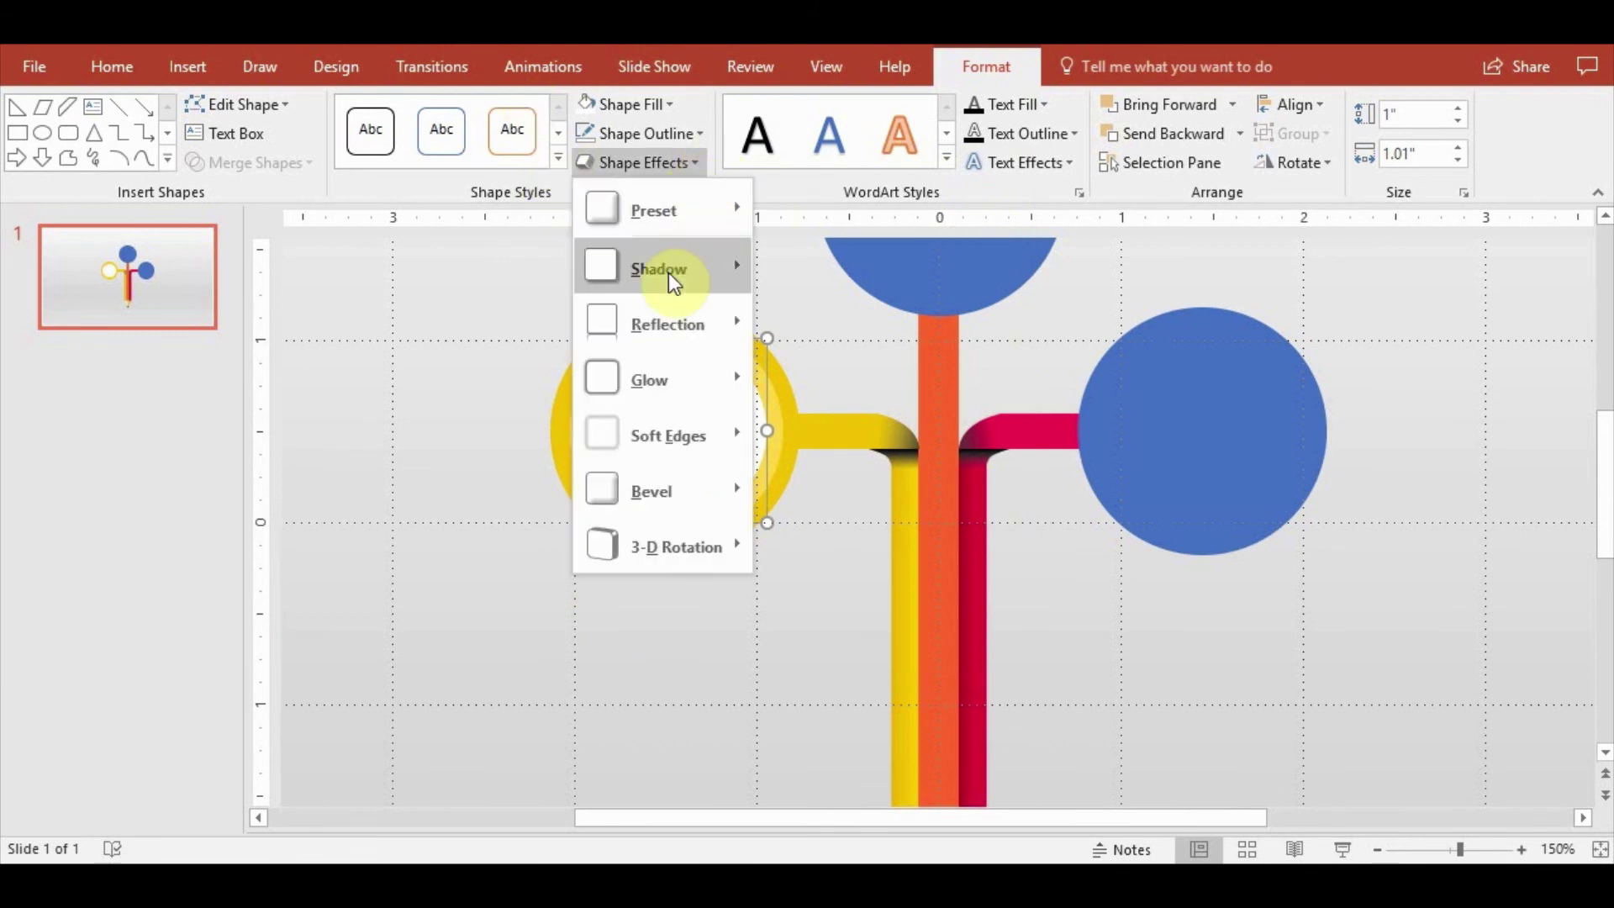
left_click(808, 393)
left_click(624, 674)
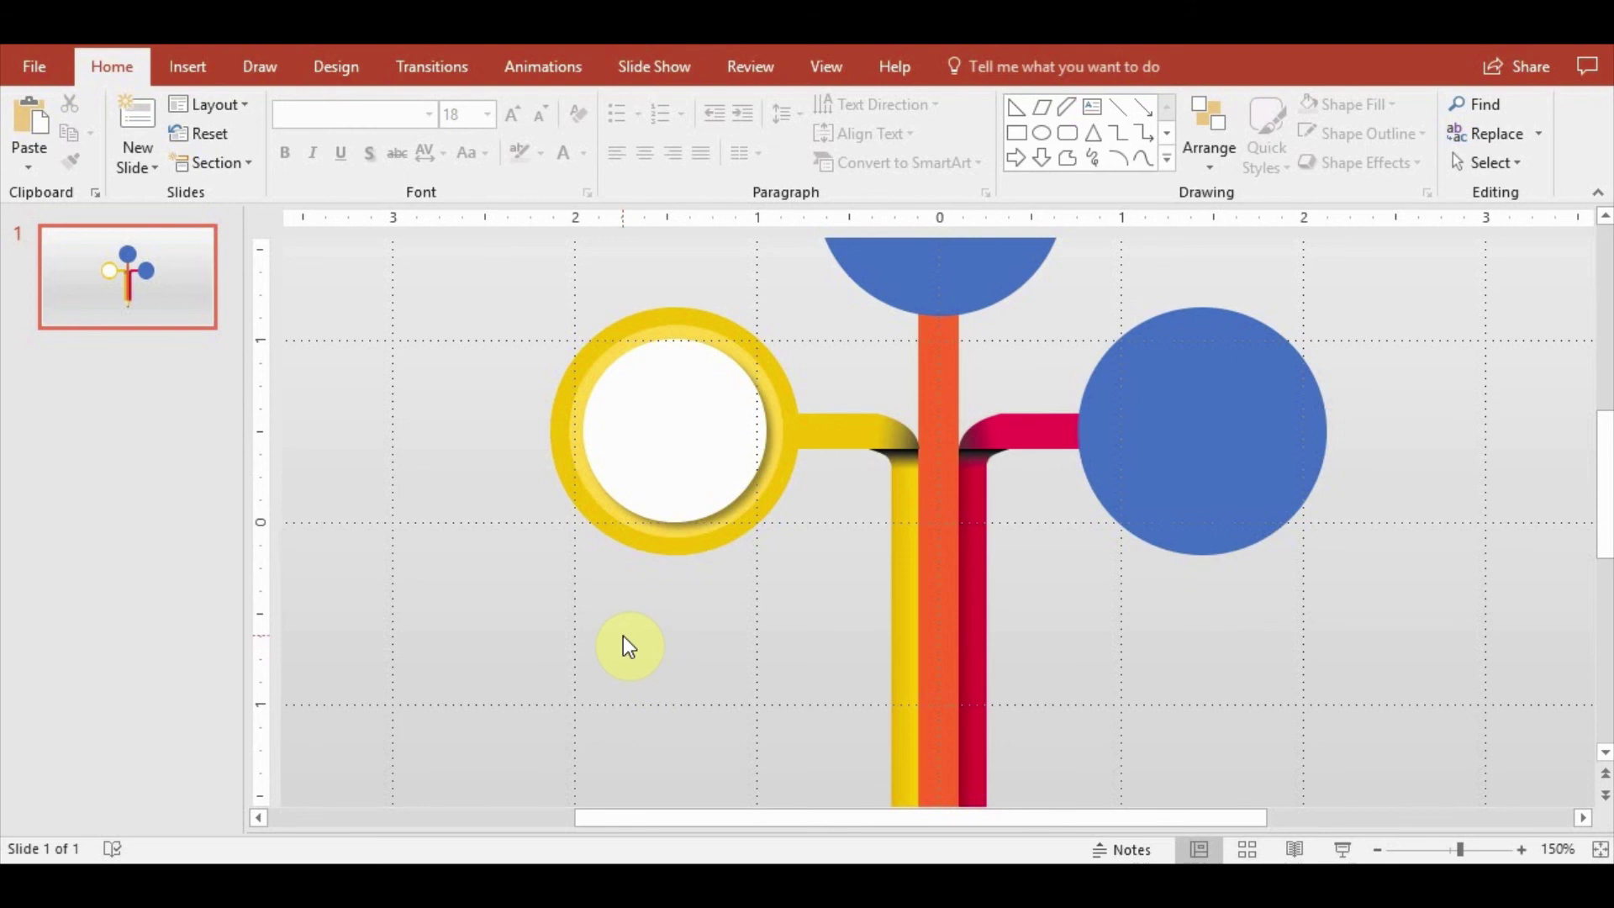
left_click(209, 68)
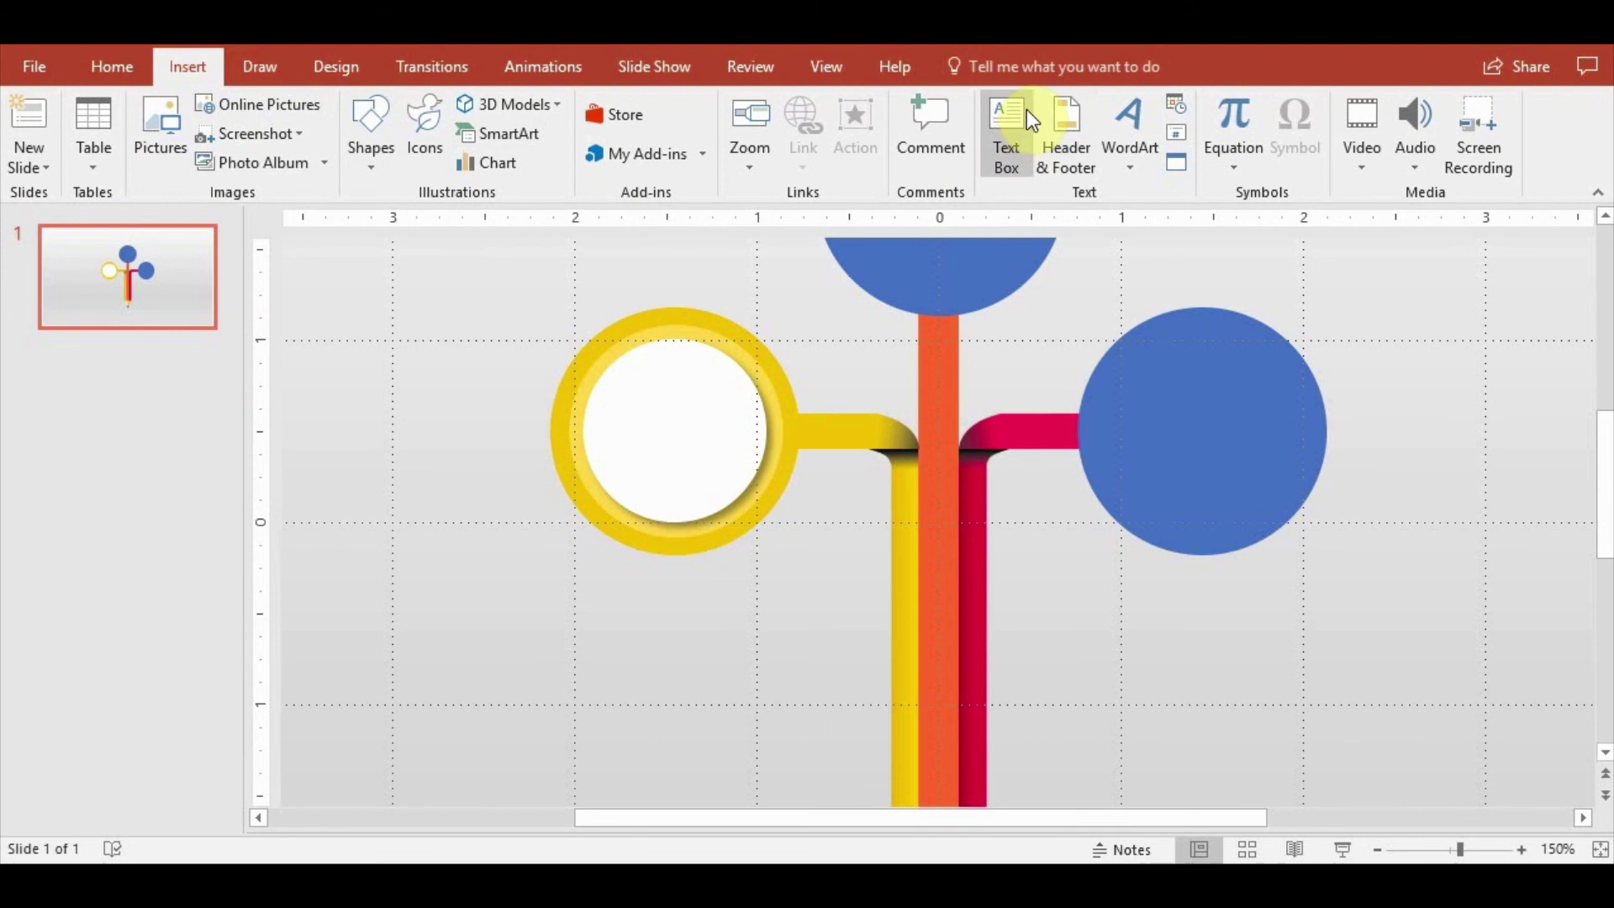
Add a text box reading '01' in Lato Black beside the ring
left_click(1007, 126)
left_click(415, 325)
type("01")
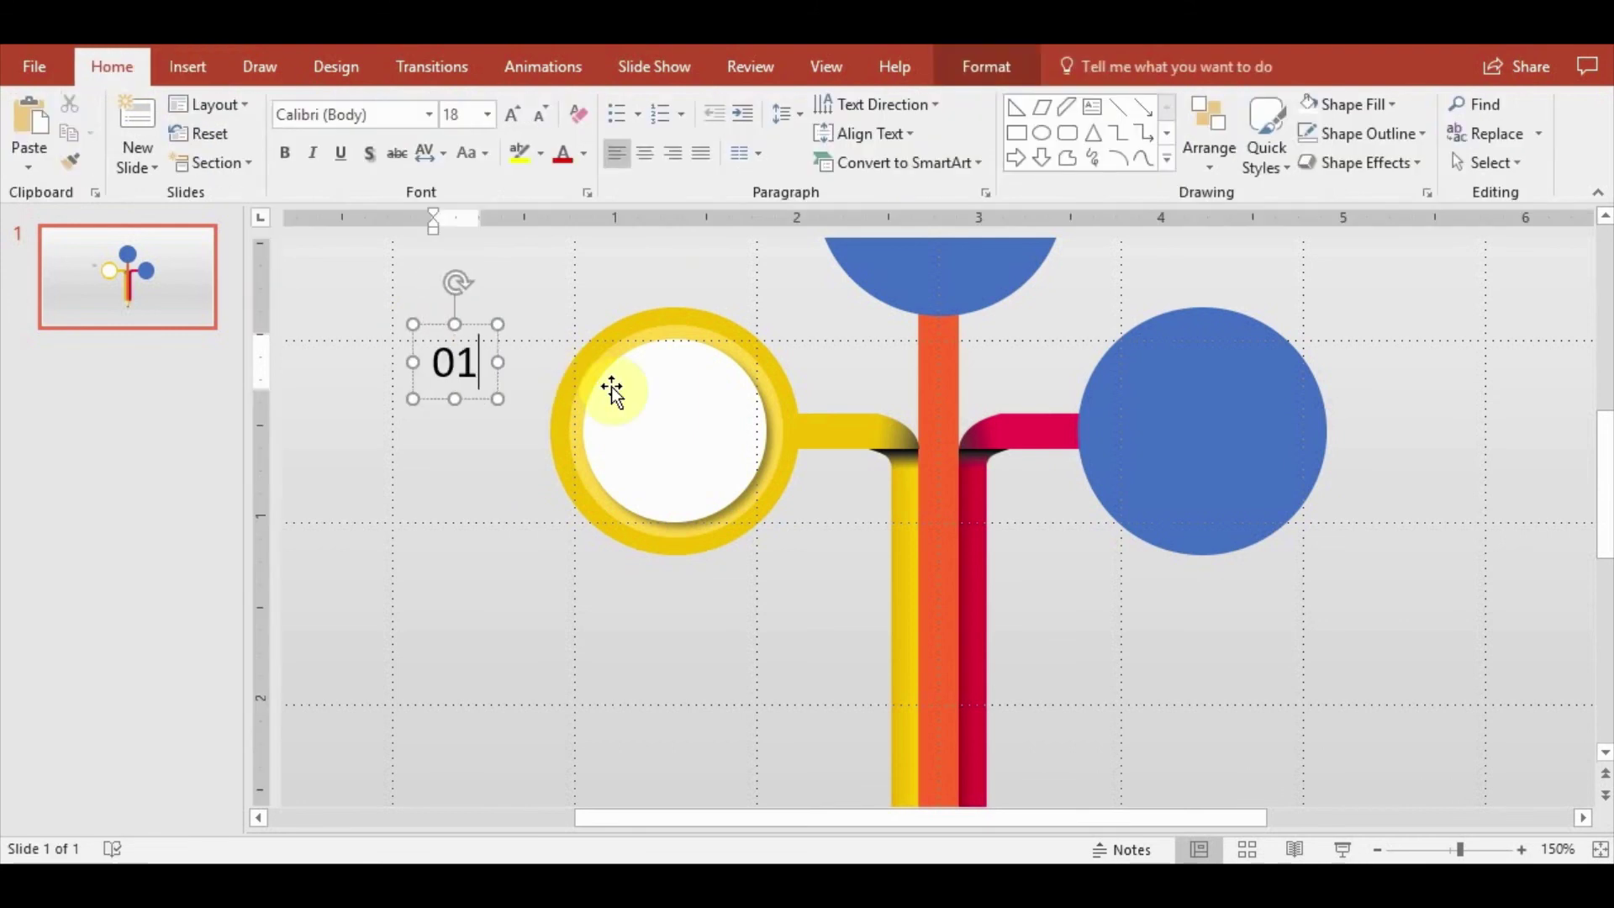
left_click(476, 326)
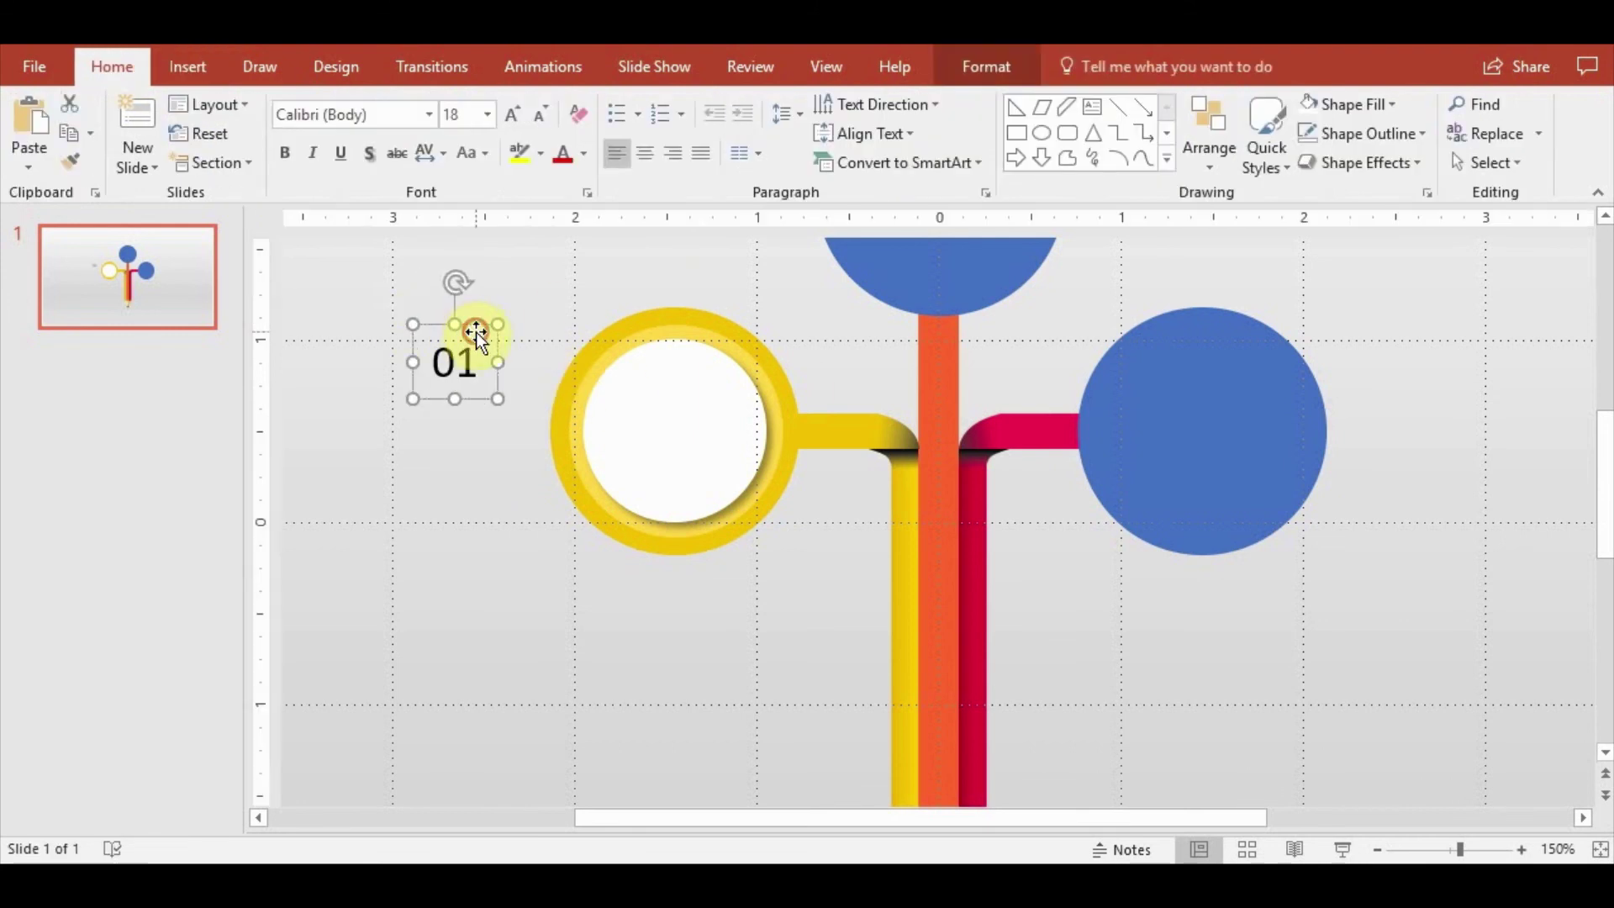
left_click(431, 119)
left_click_drag(625, 170, 618, 432)
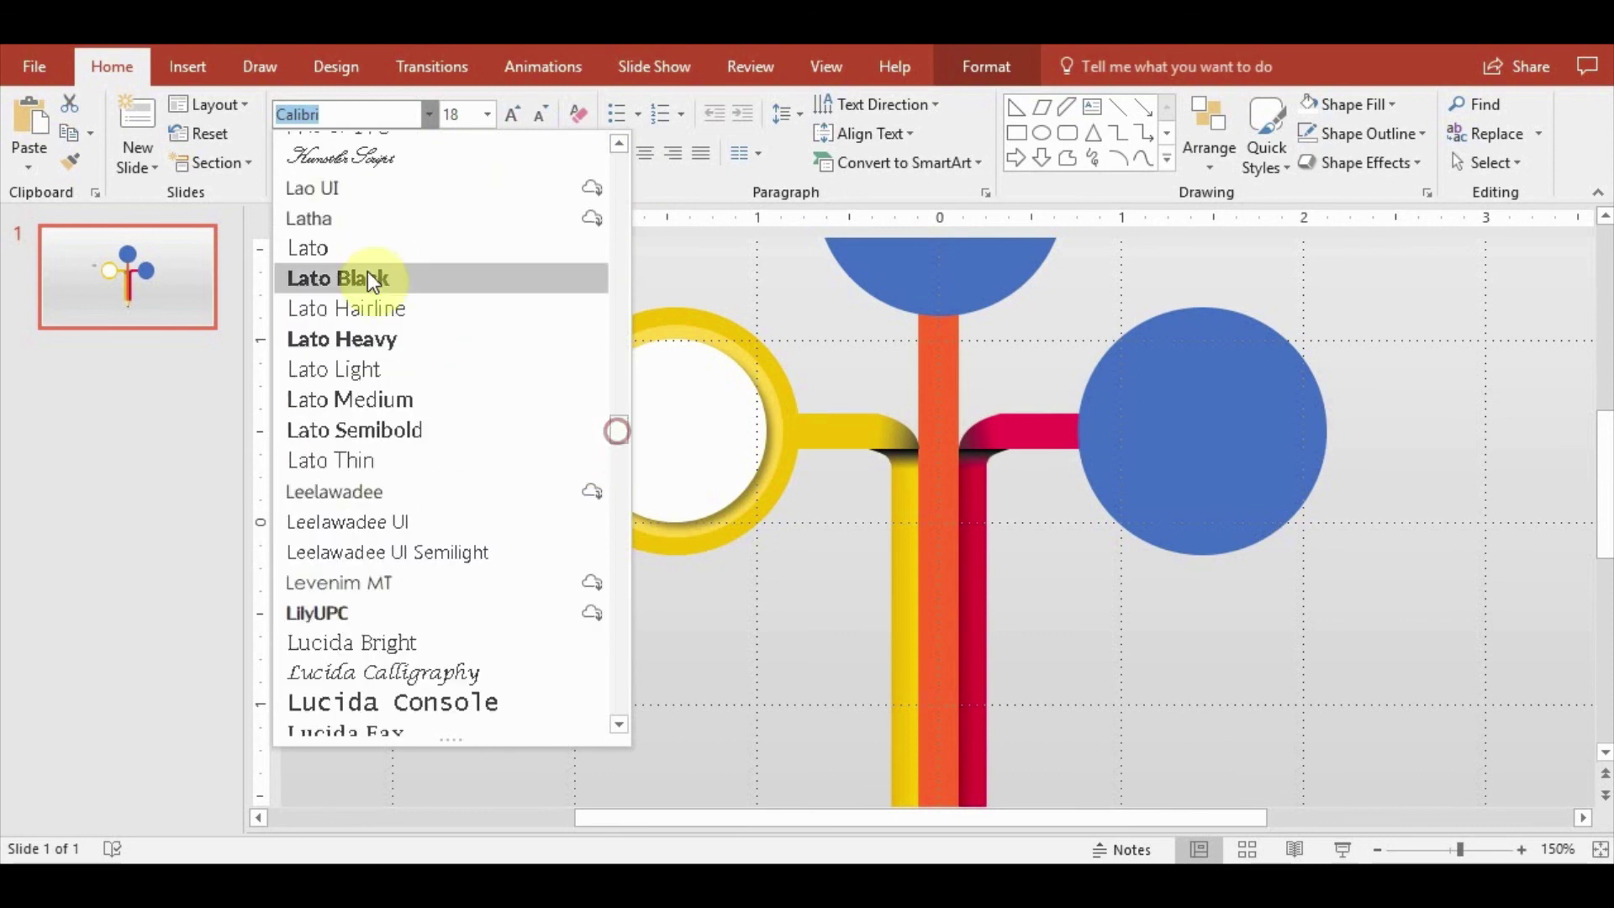
left_click(368, 278)
Colour the '01' with the ring's yellow via the eyedropper and move it into the white circle
left_click(473, 361)
left_click(473, 323)
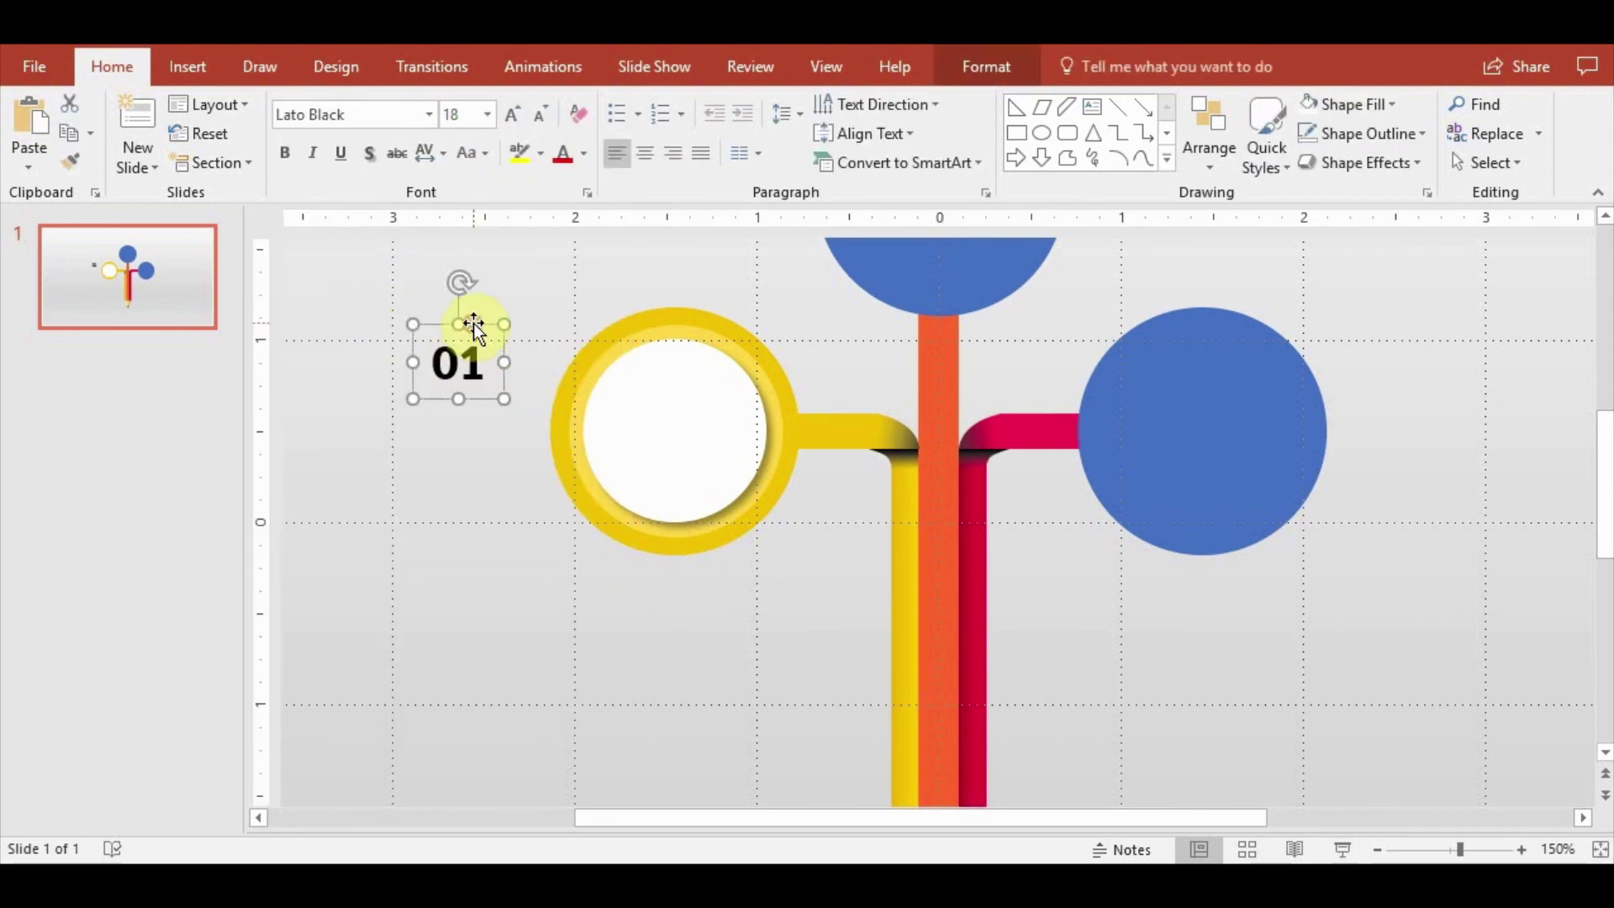
left_click(585, 154)
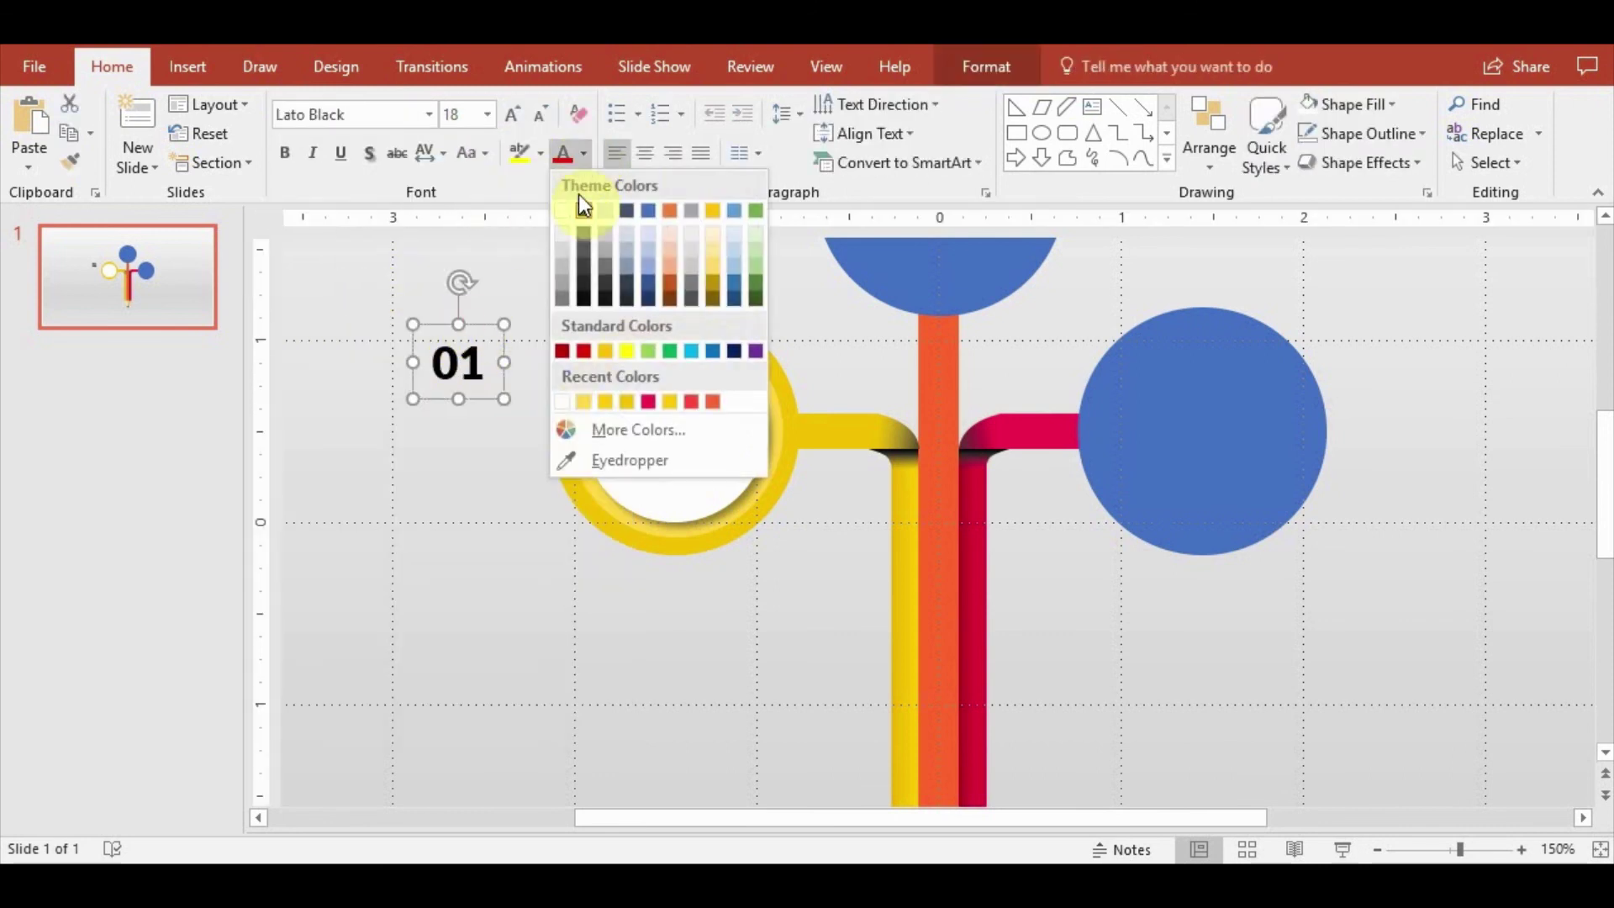
left_click(605, 457)
left_click(614, 420)
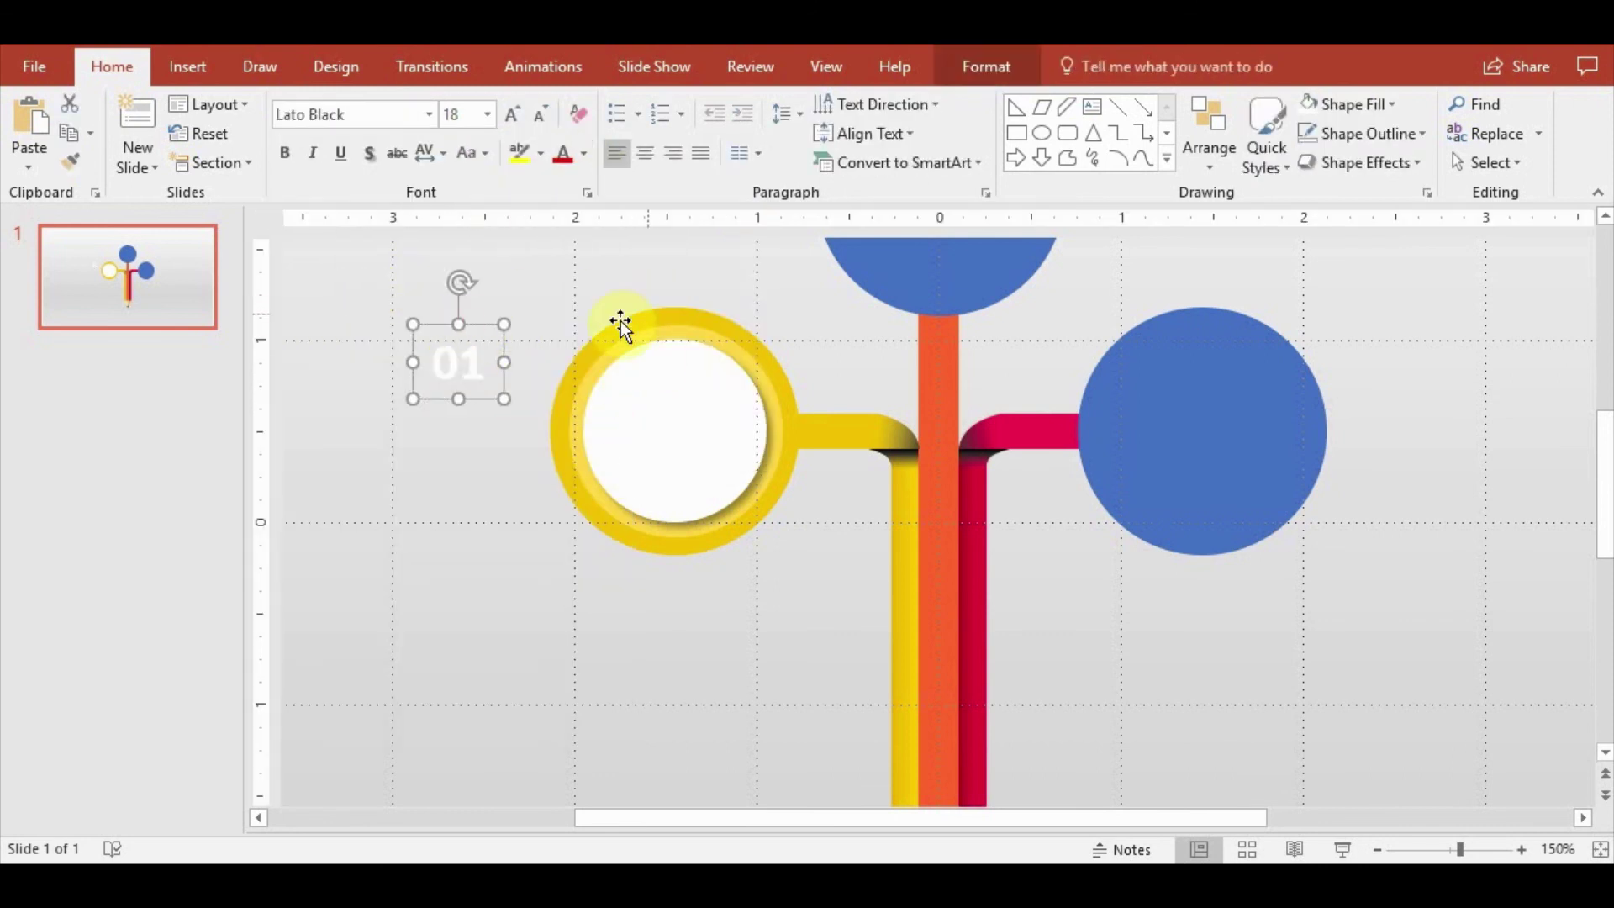
left_click(585, 156)
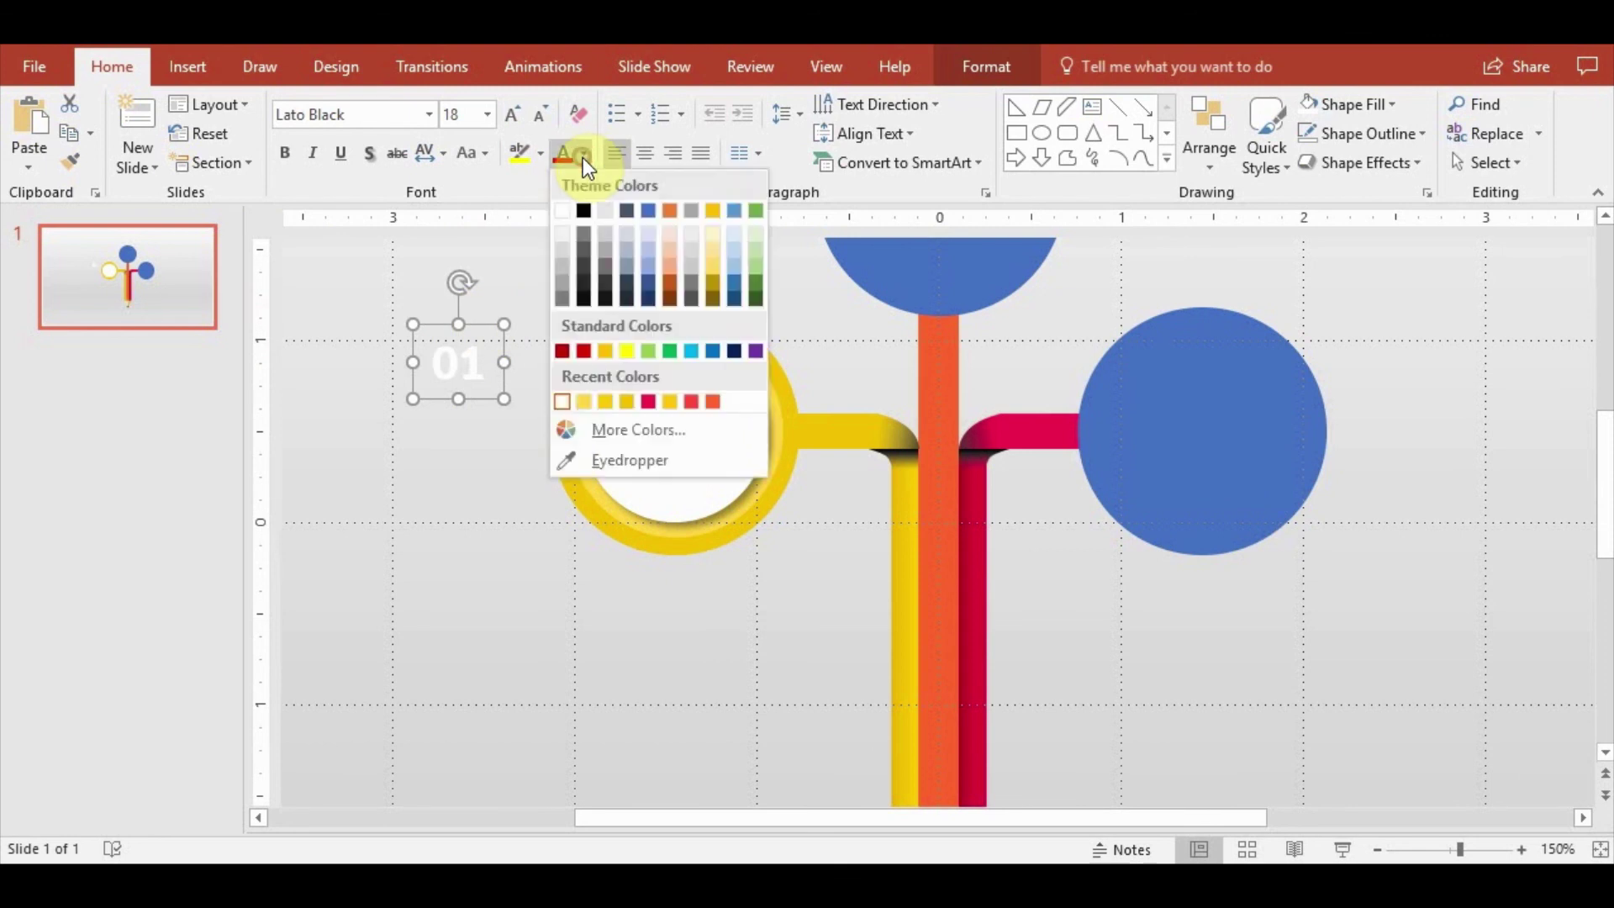
left_click(611, 461)
left_click(660, 318)
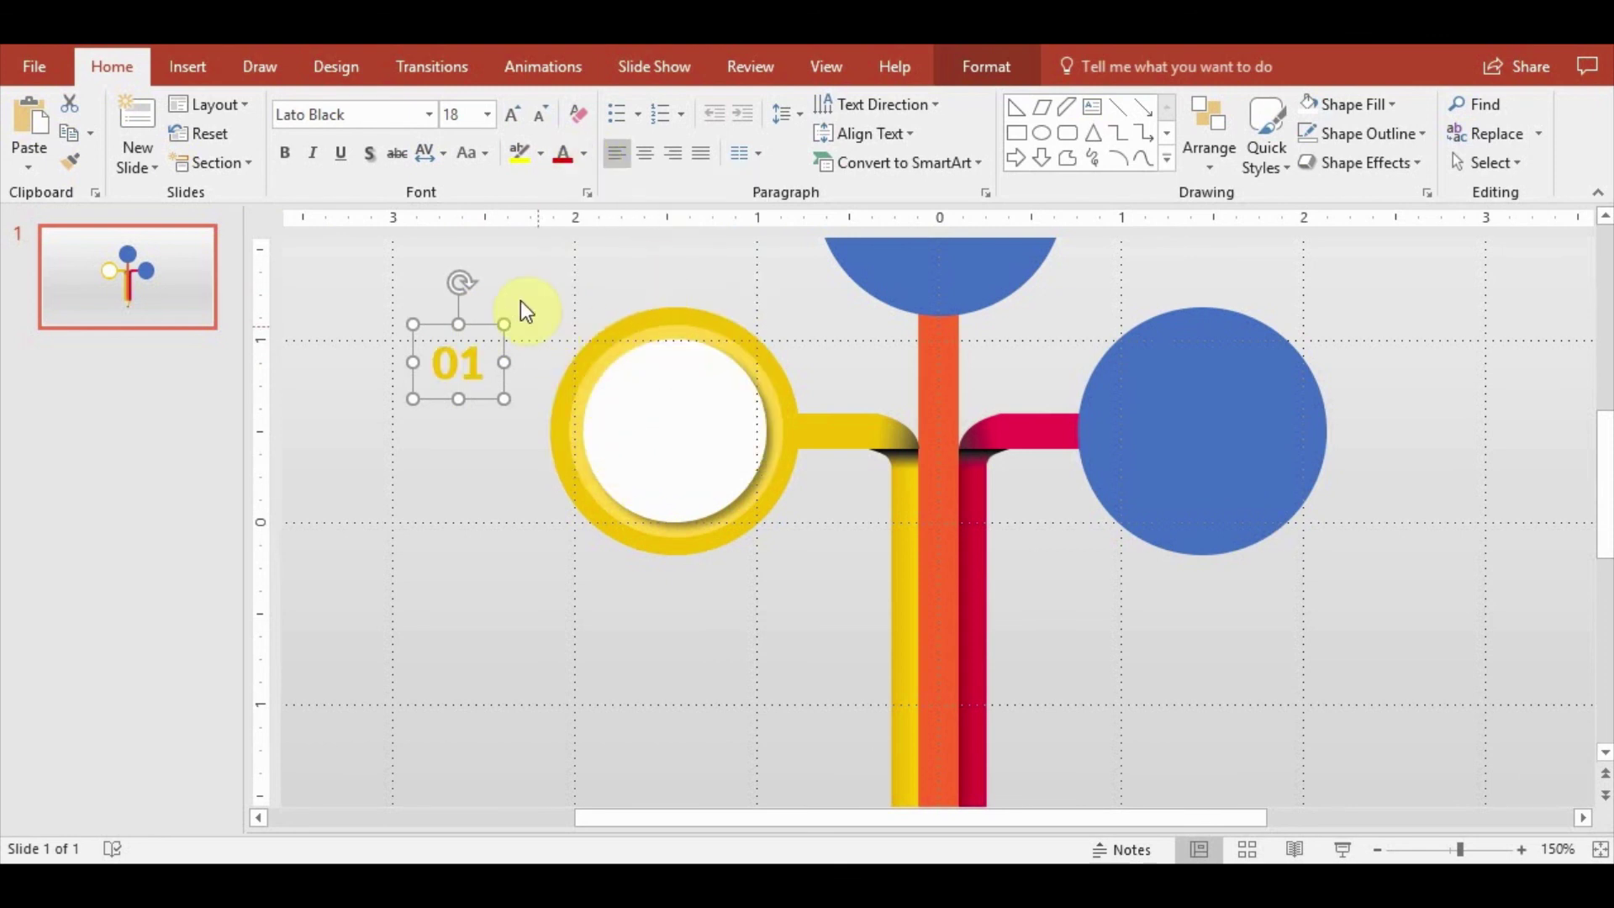
mouse_move(481, 327)
left_mouse_down()
mouse_move(699, 337)
mouse_move(693, 350)
left_mouse_up()
Nudge the '01' label upward toward the top edge of the white circle
left_click(359, 408)
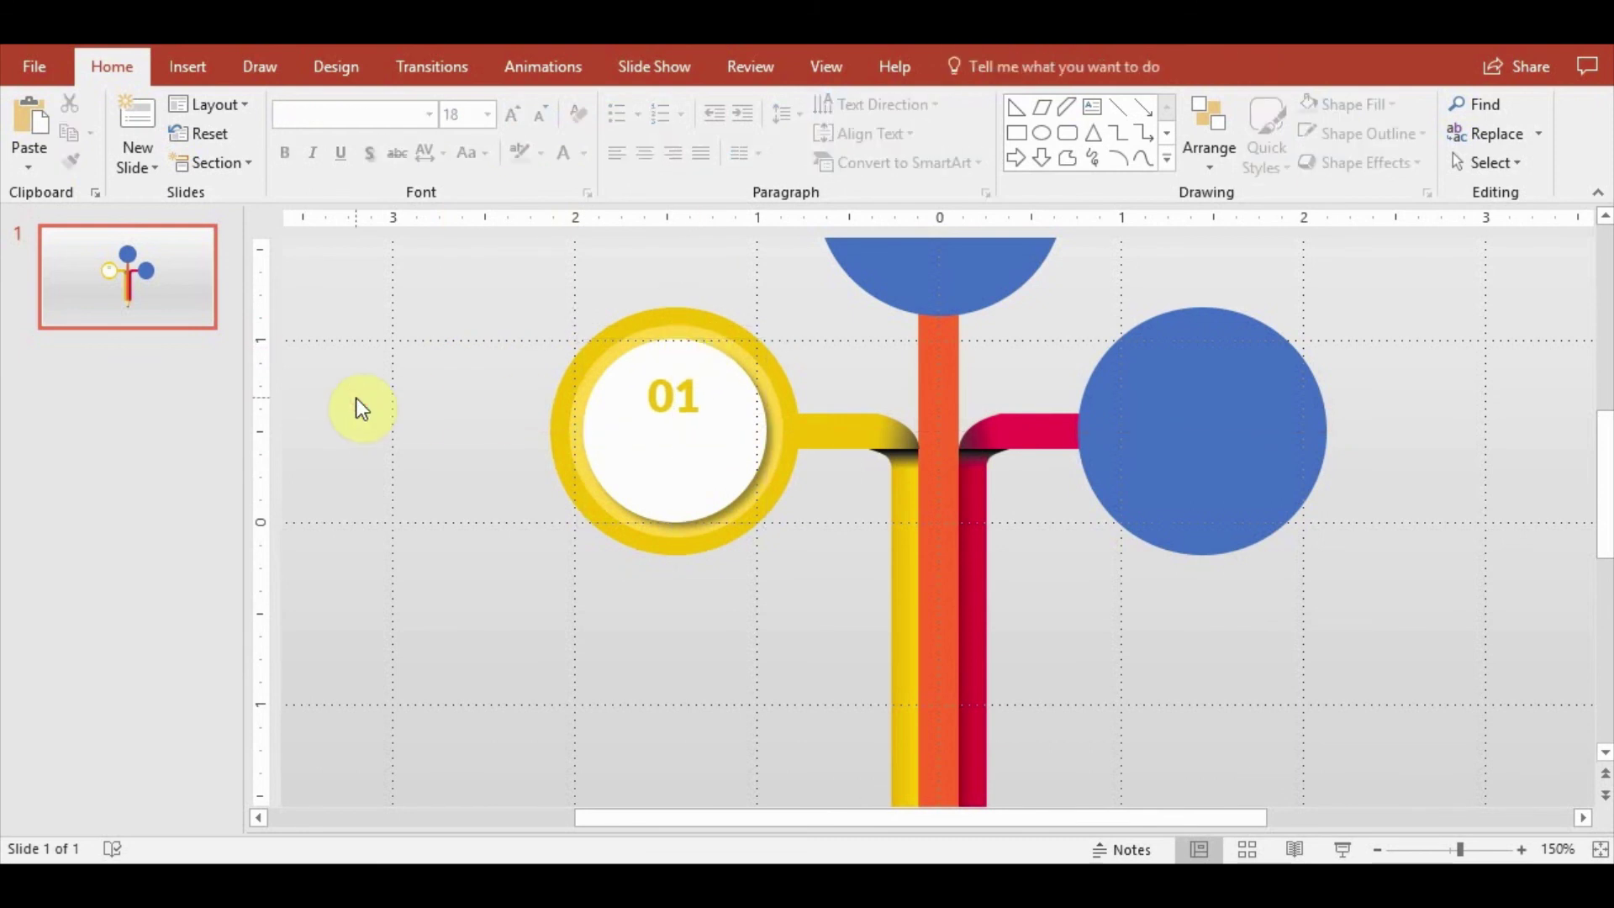
left_click(679, 401)
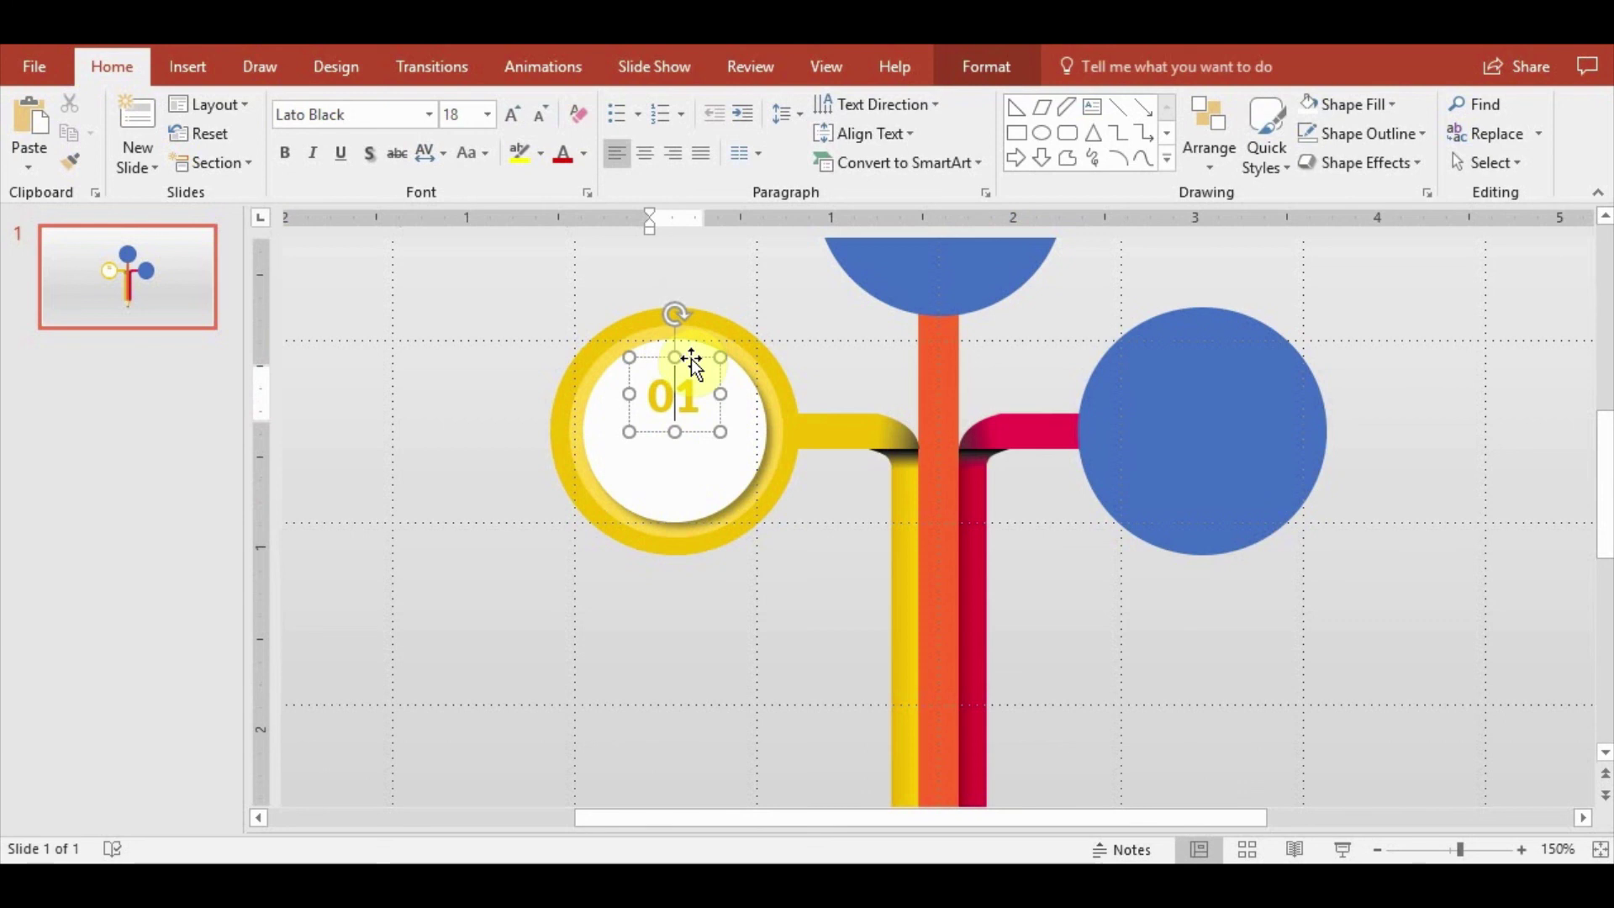
left_click(684, 357)
left_click(501, 481)
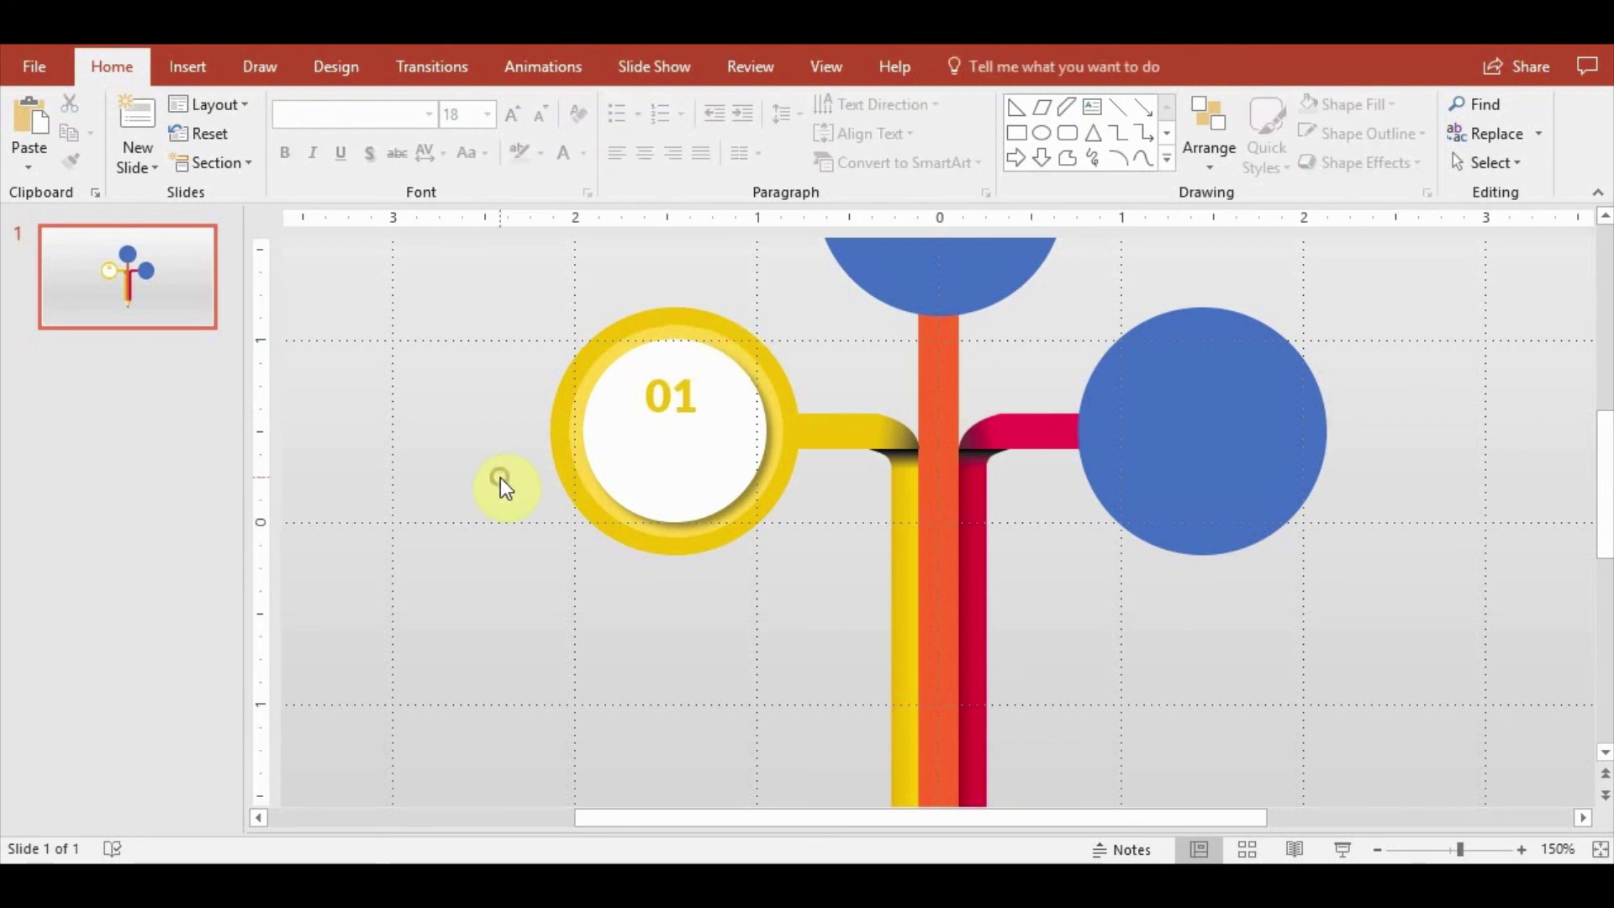
left_click(639, 395)
left_click(683, 354)
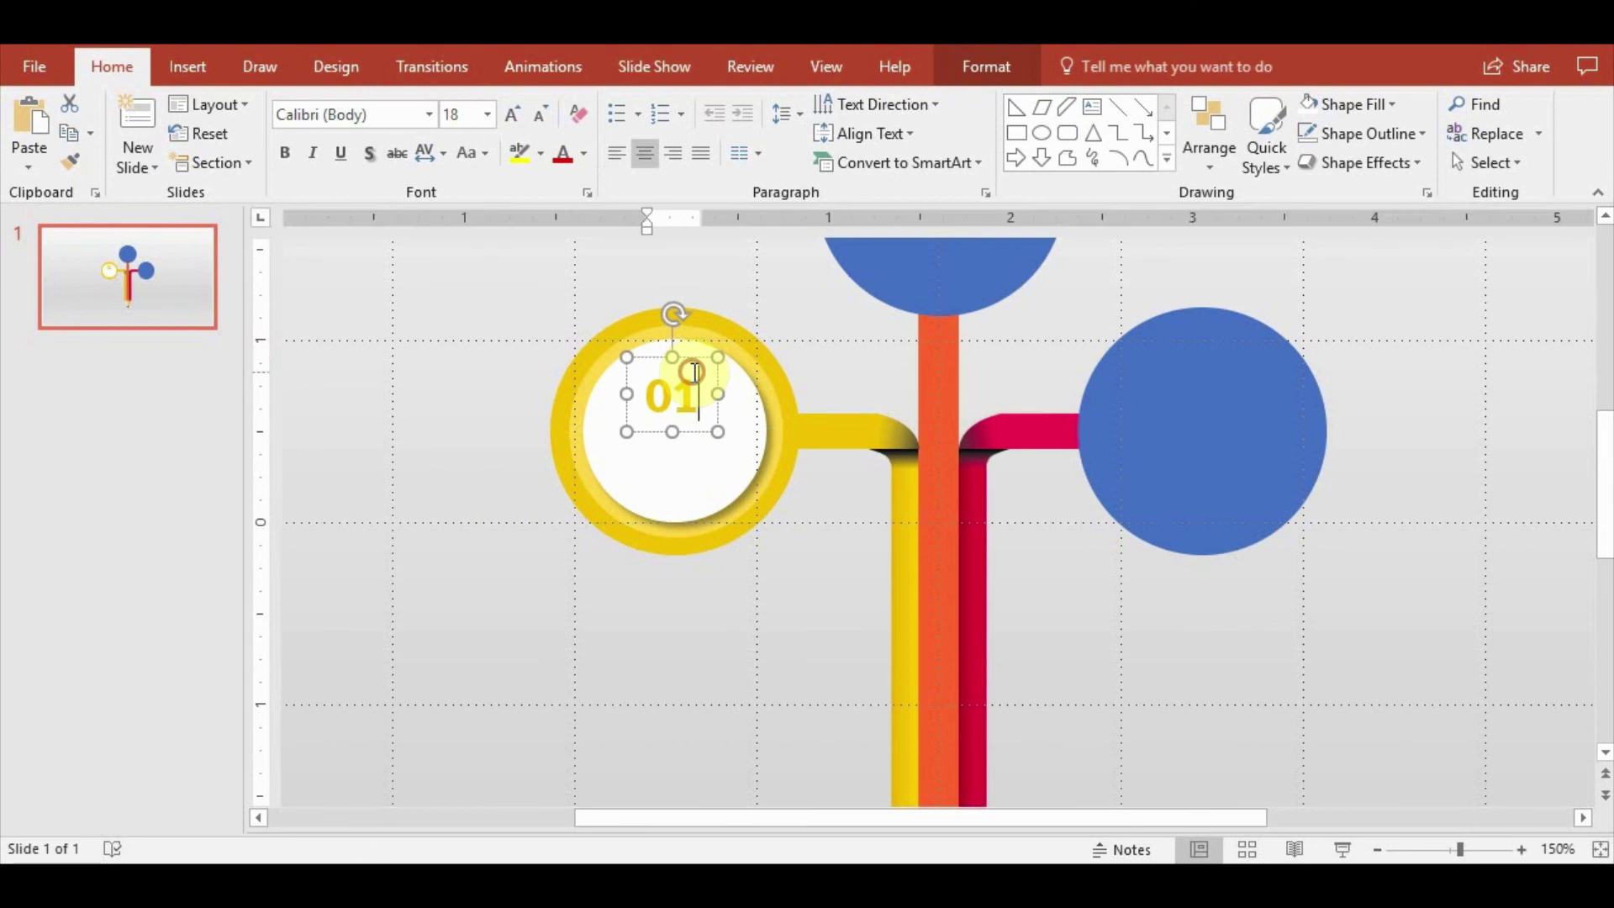
left_click(688, 355)
left_click(689, 391)
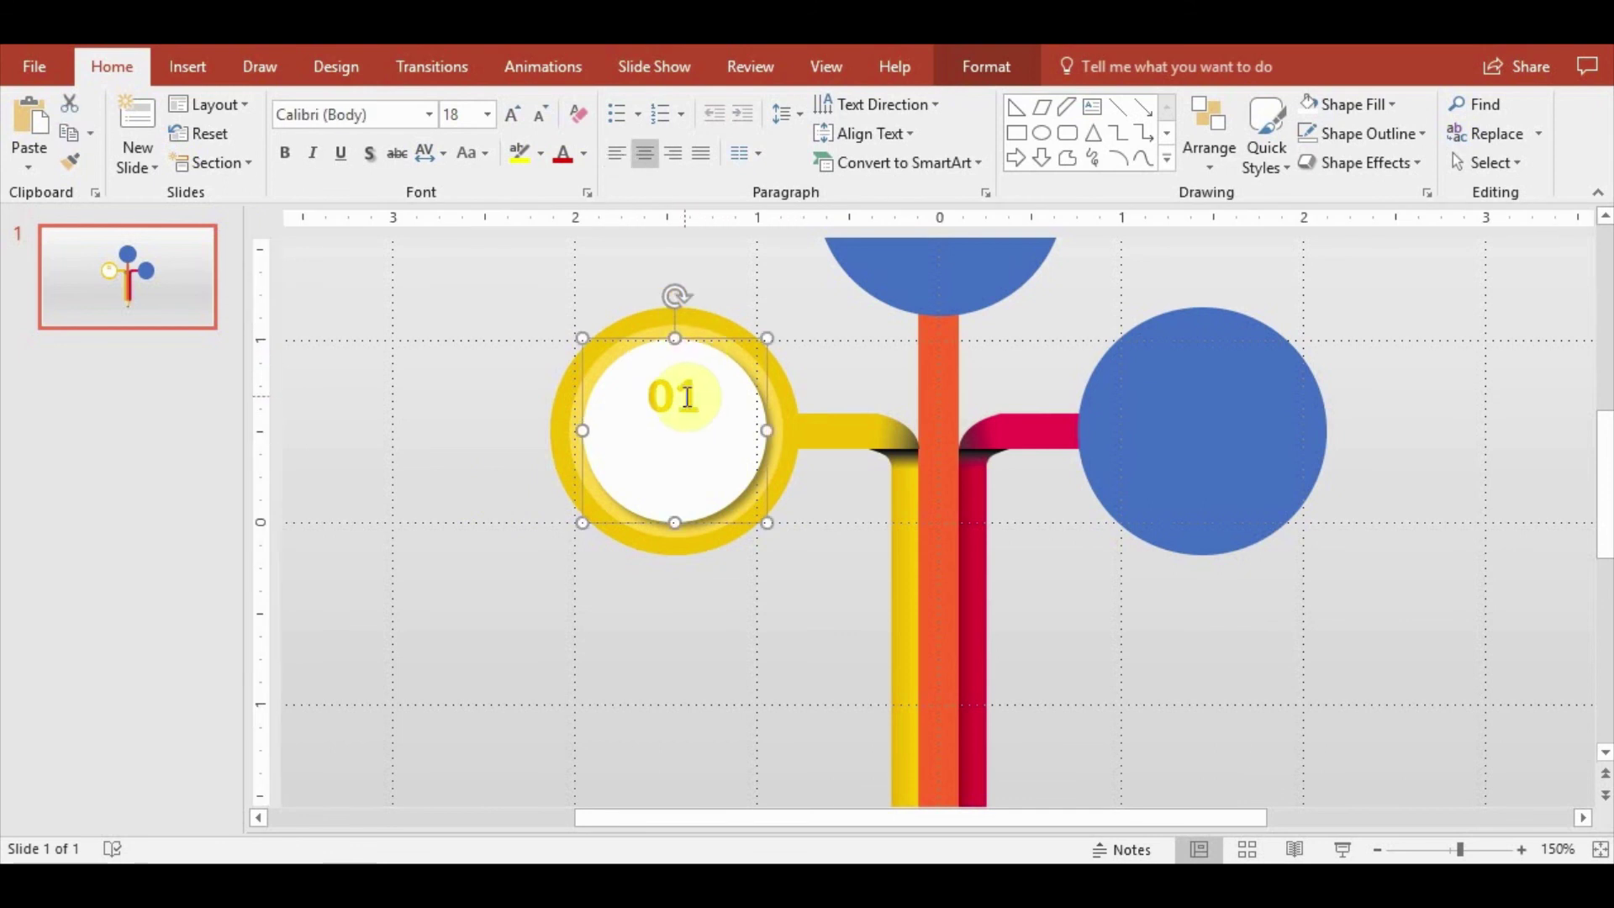
left_click(686, 404)
left_click_drag(695, 433, 694, 416)
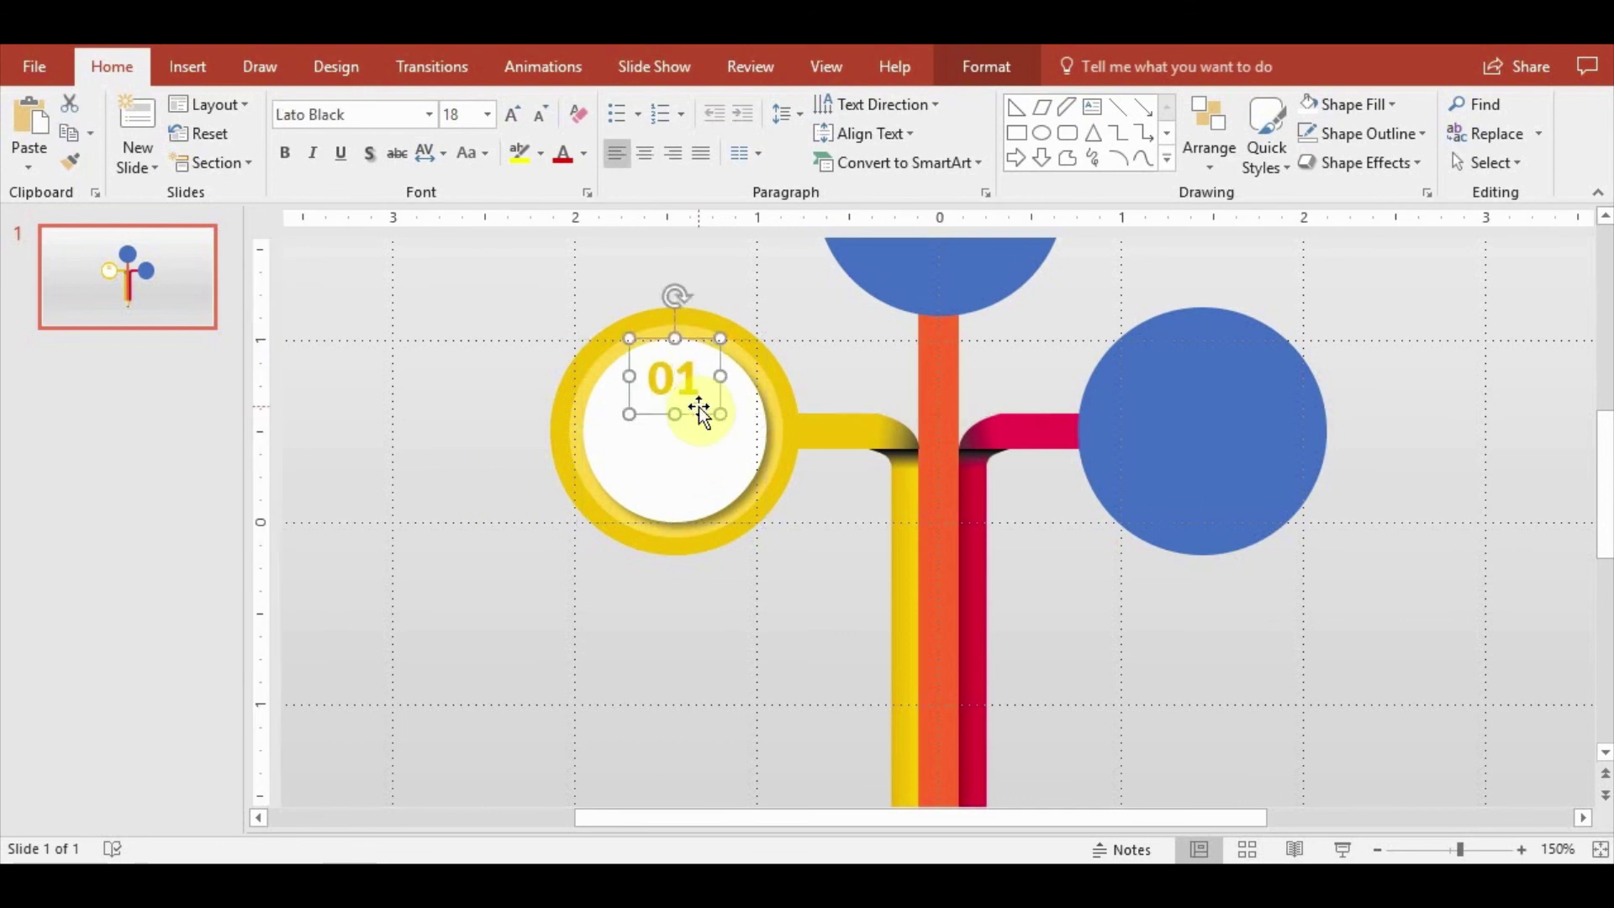
left_click(477, 485)
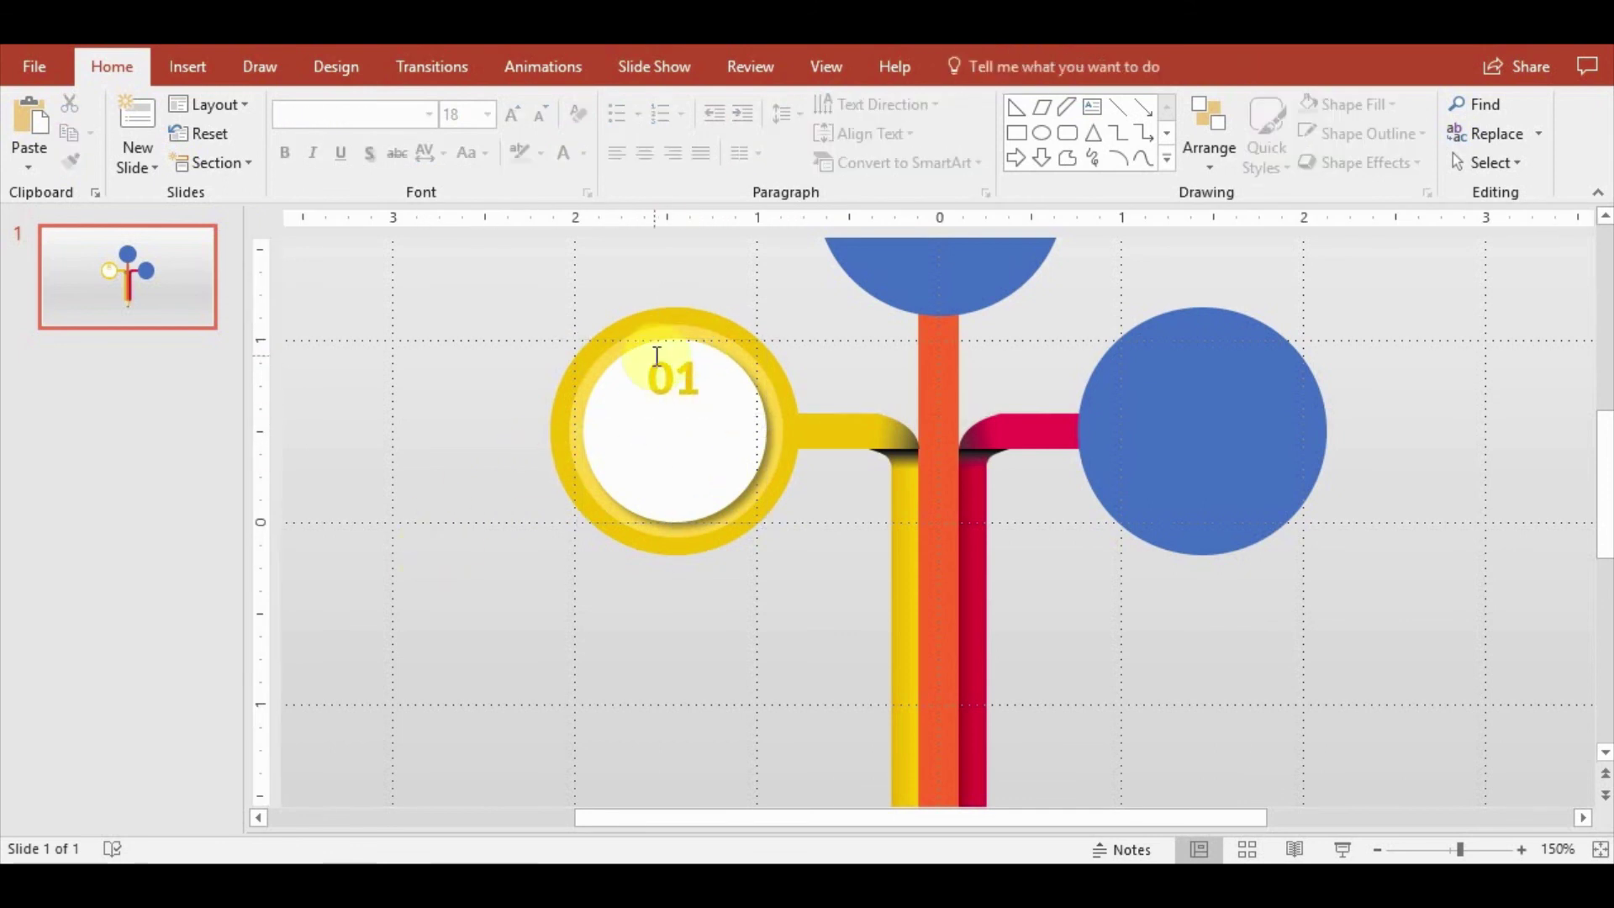
Add a text box with the heading 'Lorem Ipsum' and the pasted placeholder paragraph, narrowed to a column
left_click(188, 66)
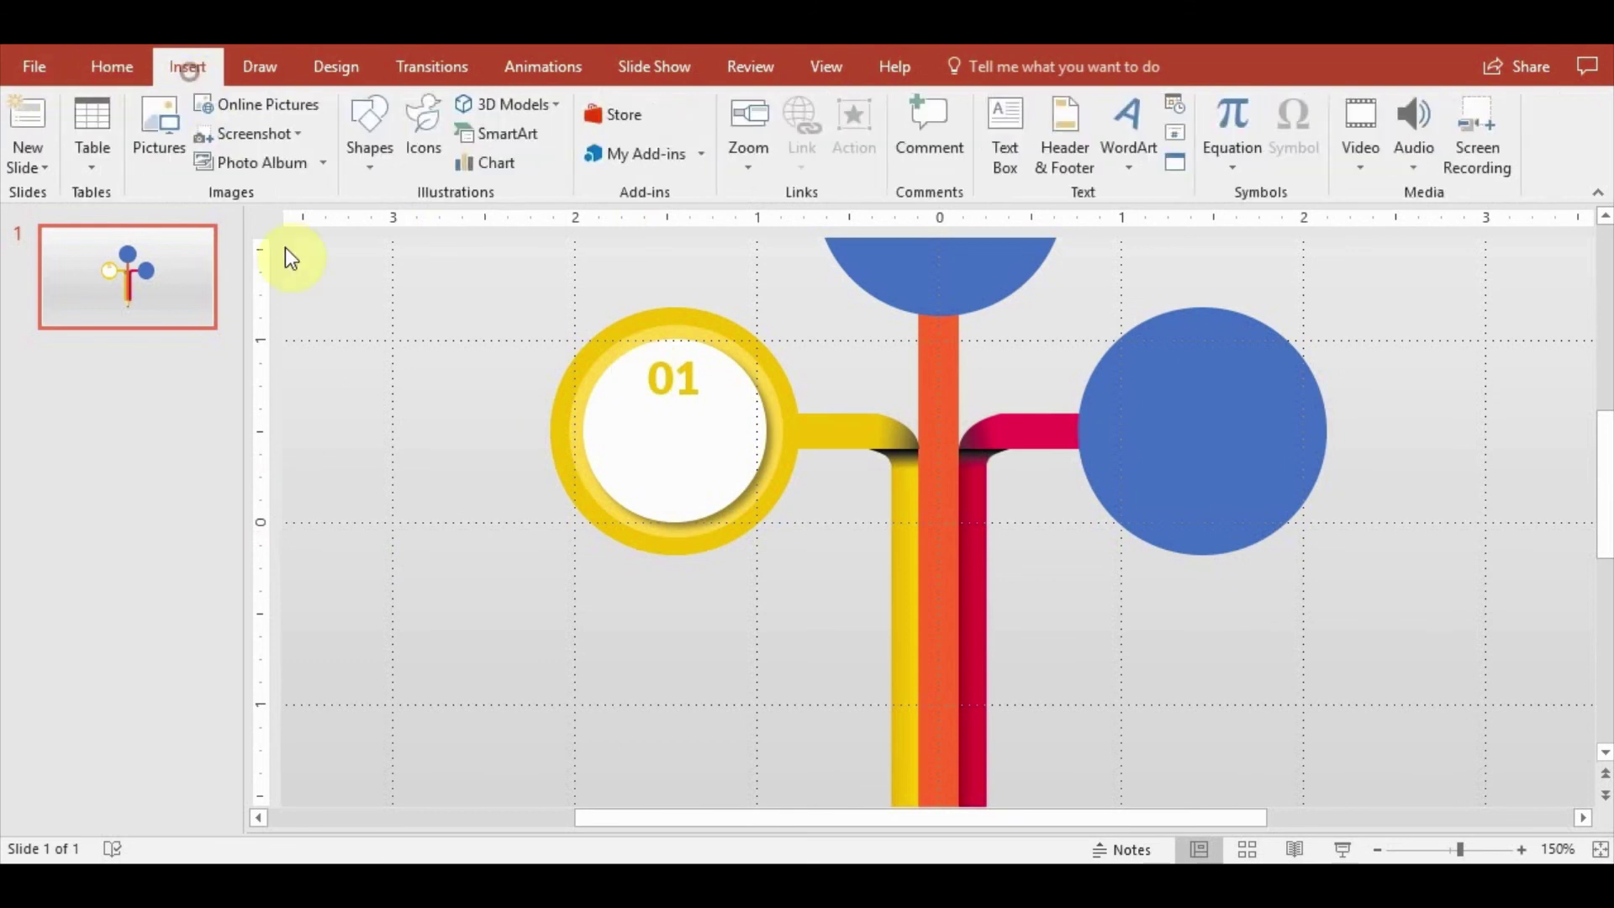
left_click(1006, 134)
left_click_drag(395, 337, 450, 401)
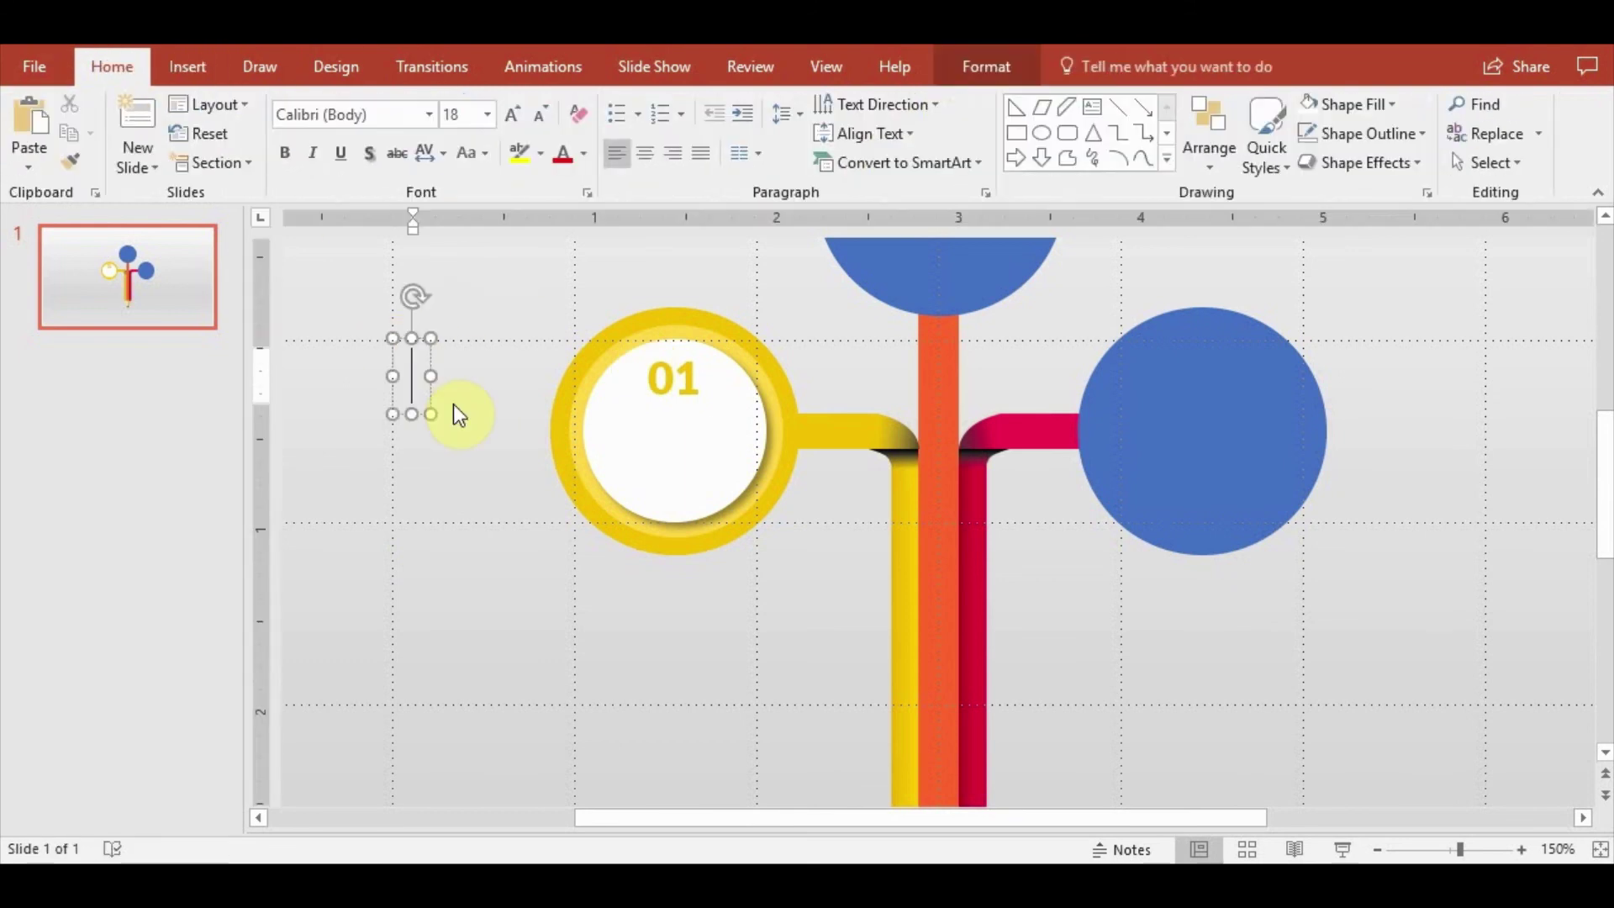
type("Lorem Ipsum")
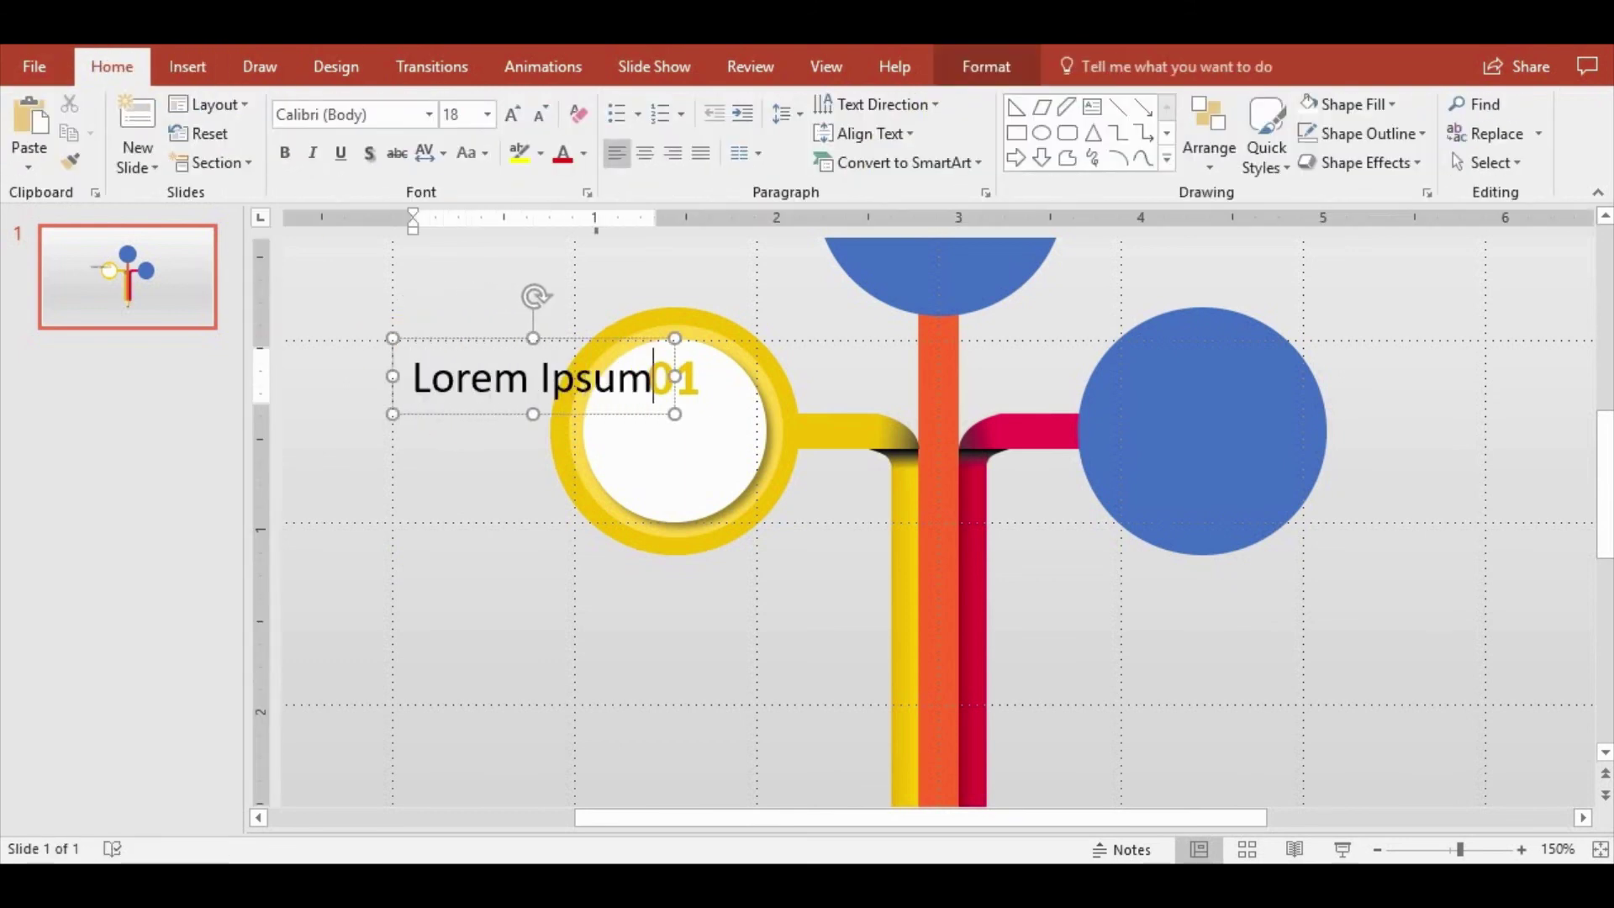
key("Return")
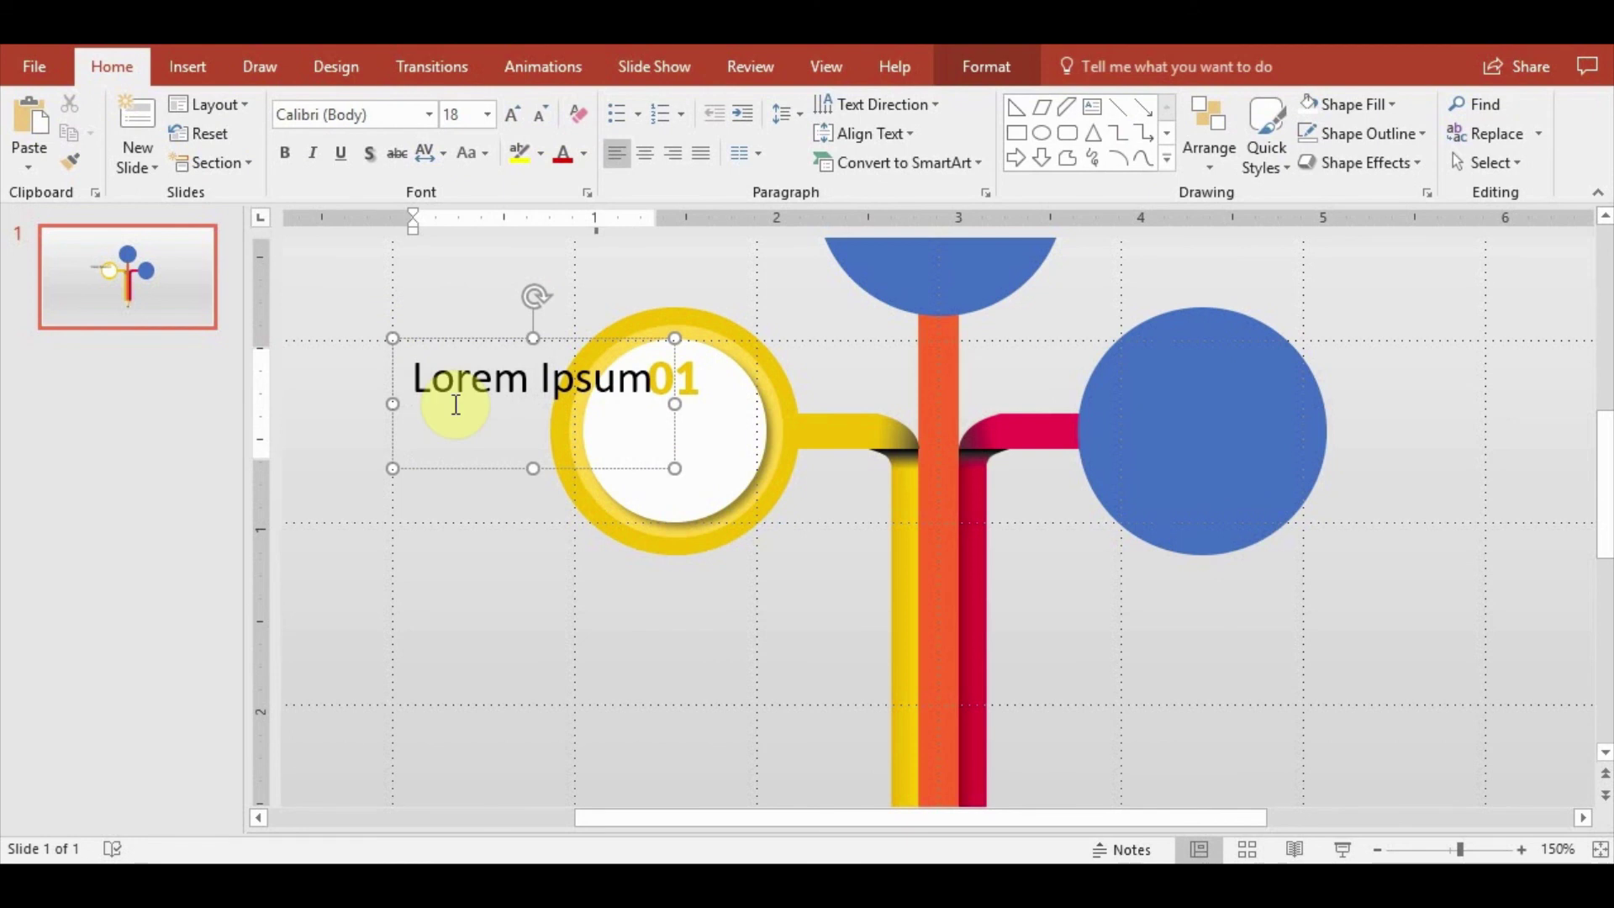
scroll(455, 404, "down", 3)
scroll(450, 396, "down", 7)
key("ctrl+v")
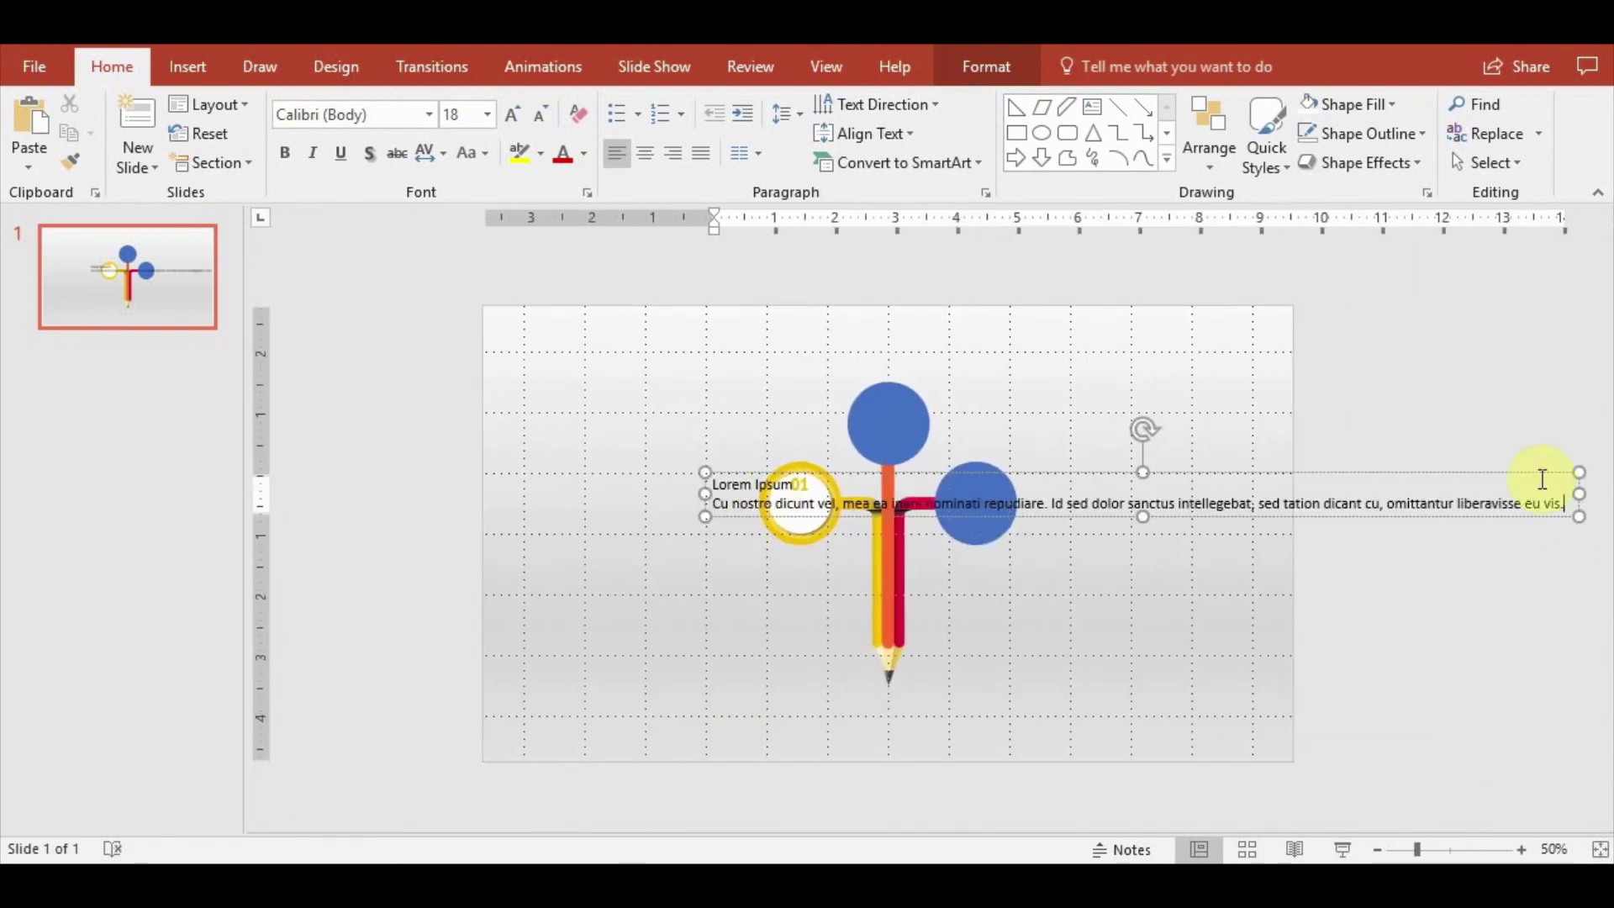
left_click_drag(1578, 490, 881, 494)
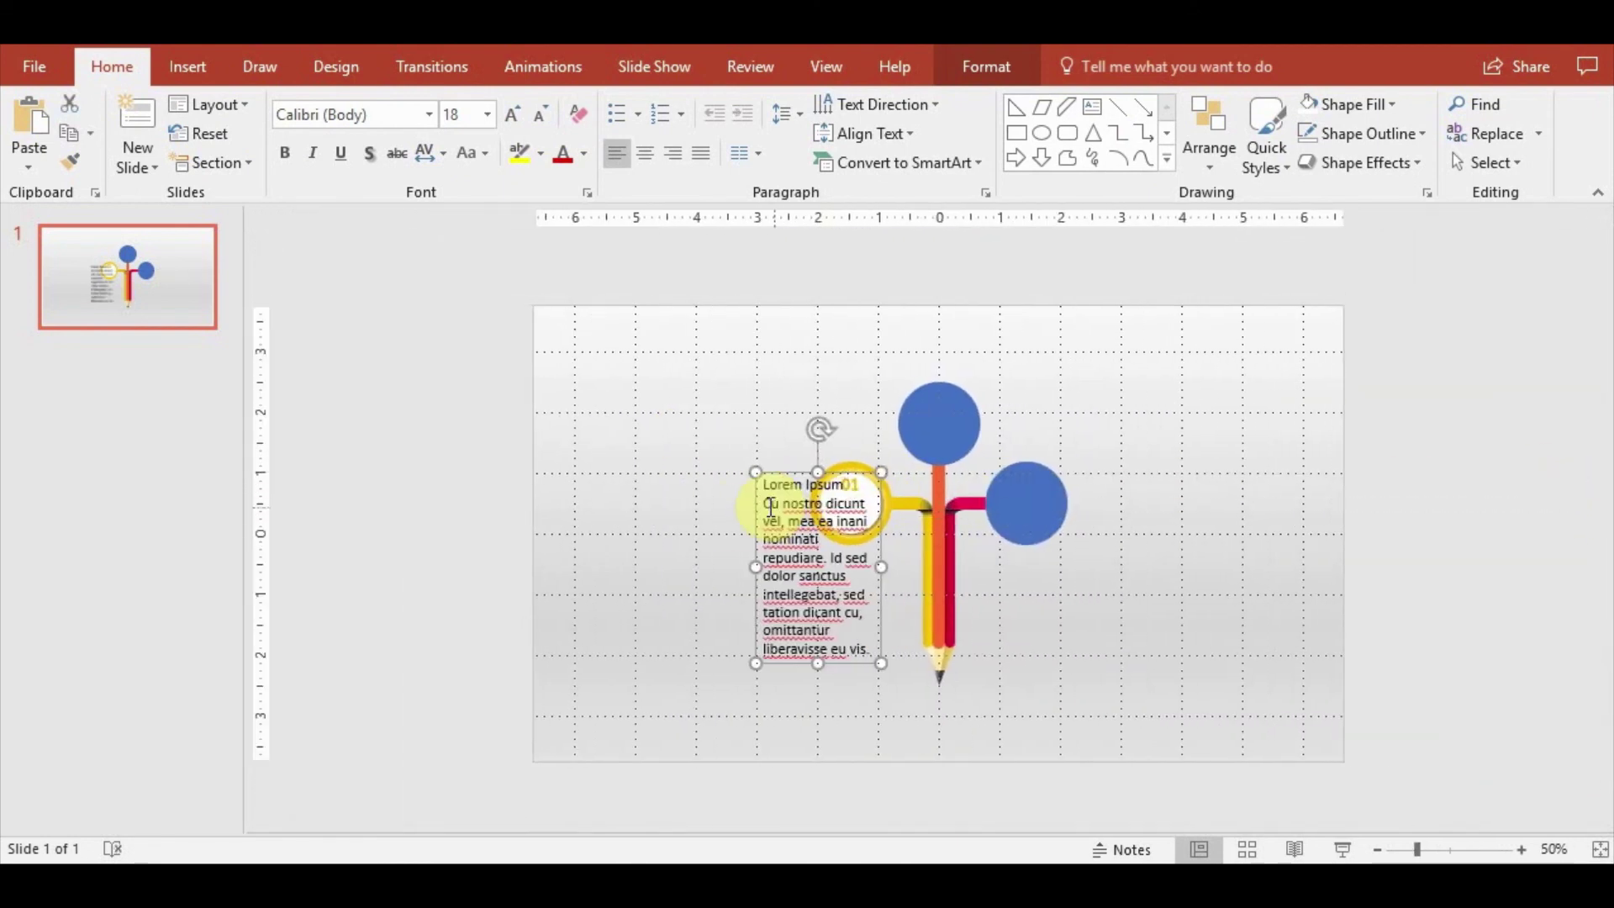
Format the body paragraph as 10-pt Lato Light, justified
mouse_move(764, 505)
left_mouse_down()
mouse_move(838, 649)
mouse_move(879, 668)
left_mouse_up()
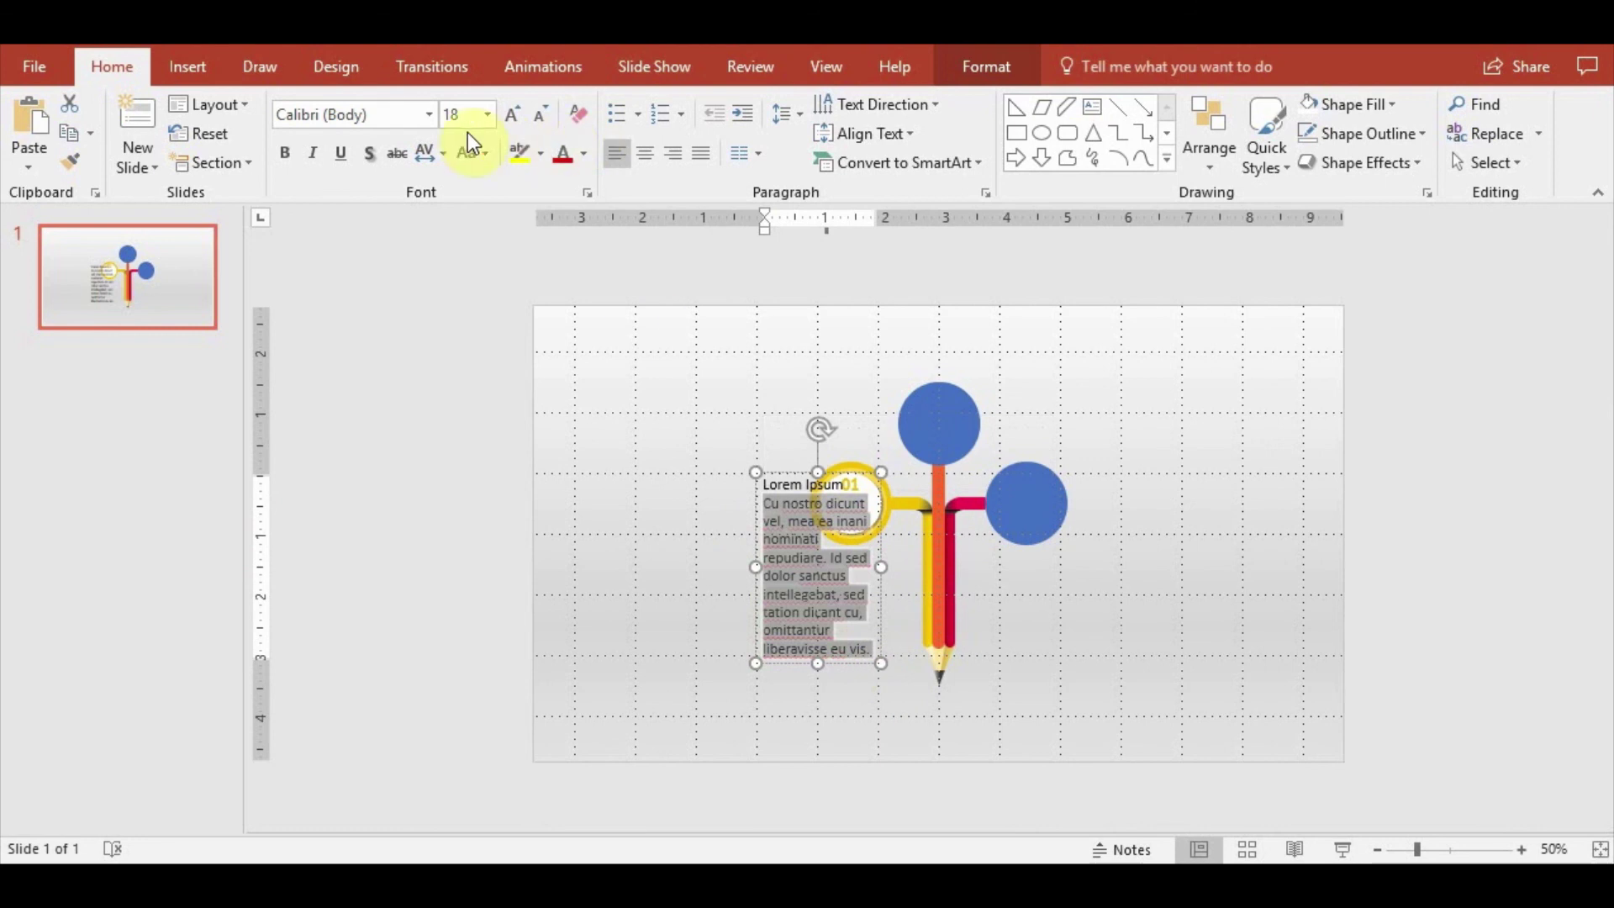
left_click(429, 114)
scroll(452, 513, "down", 10)
scroll(451, 511, "down", 5)
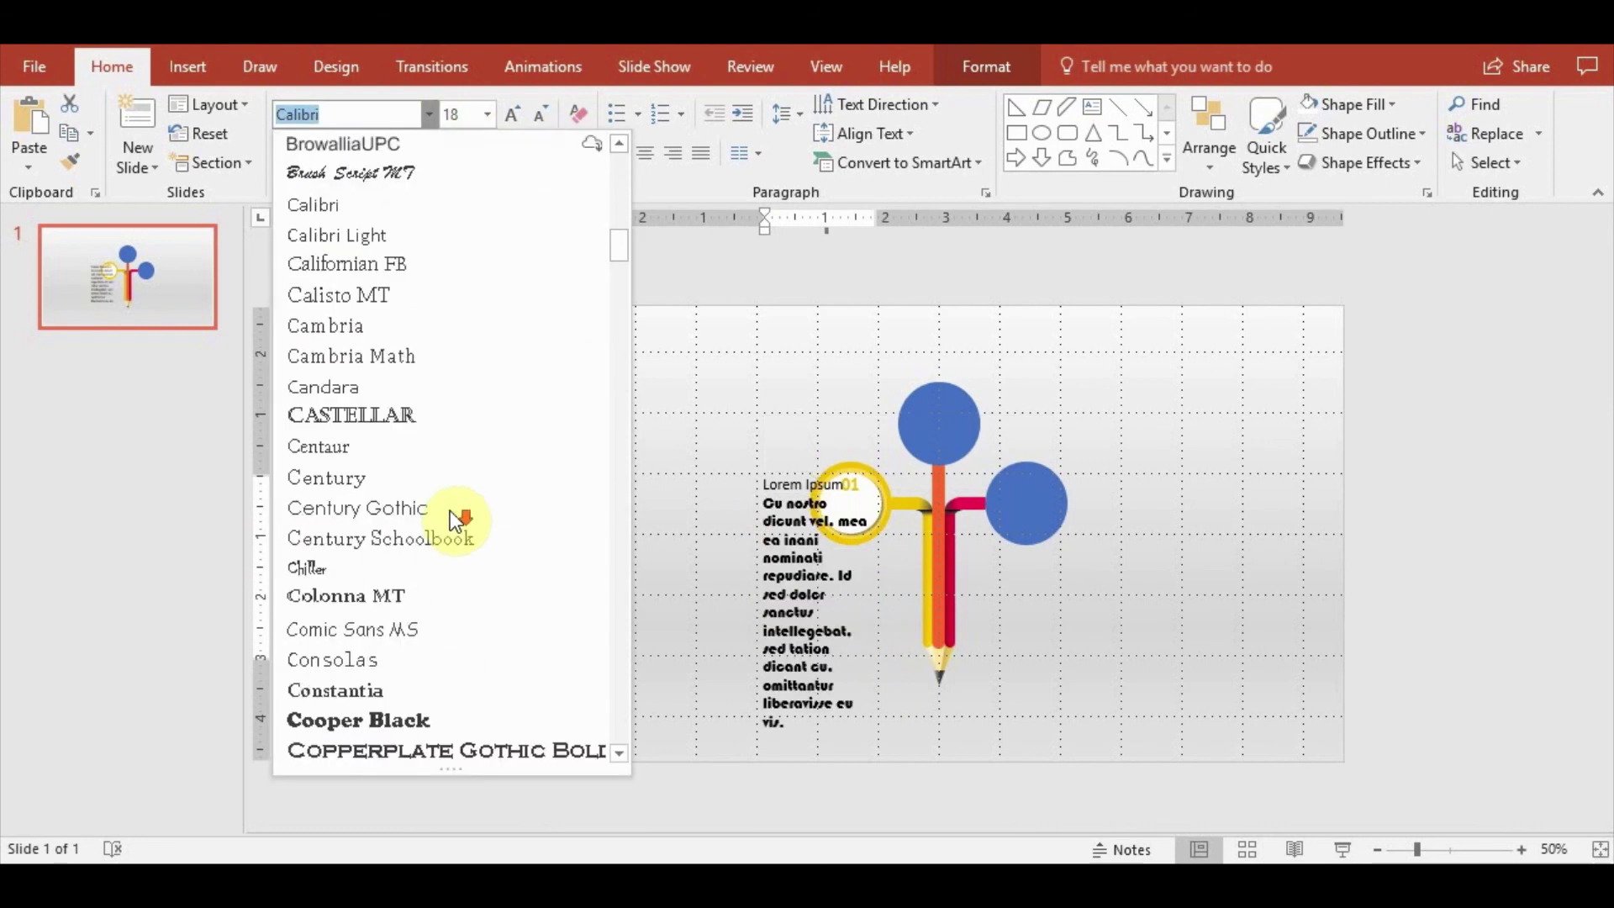
scroll(445, 504, "down", 7)
scroll(437, 492, "down", 7)
scroll(437, 494, "down", 7)
scroll(438, 494, "down", 7)
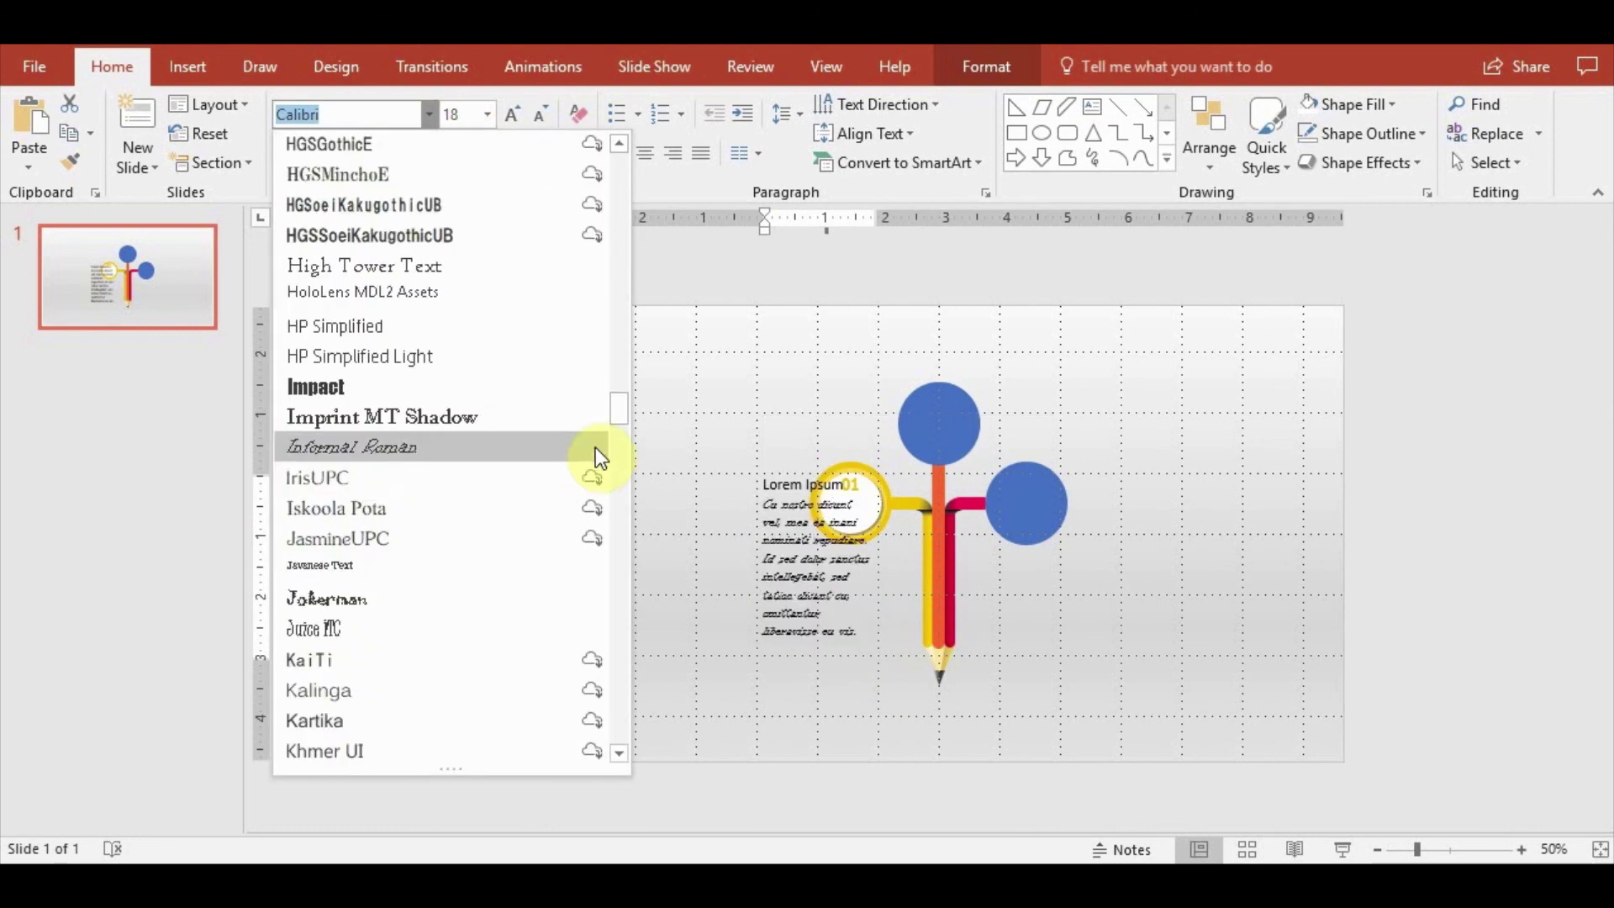
left_click_drag(622, 402, 623, 440)
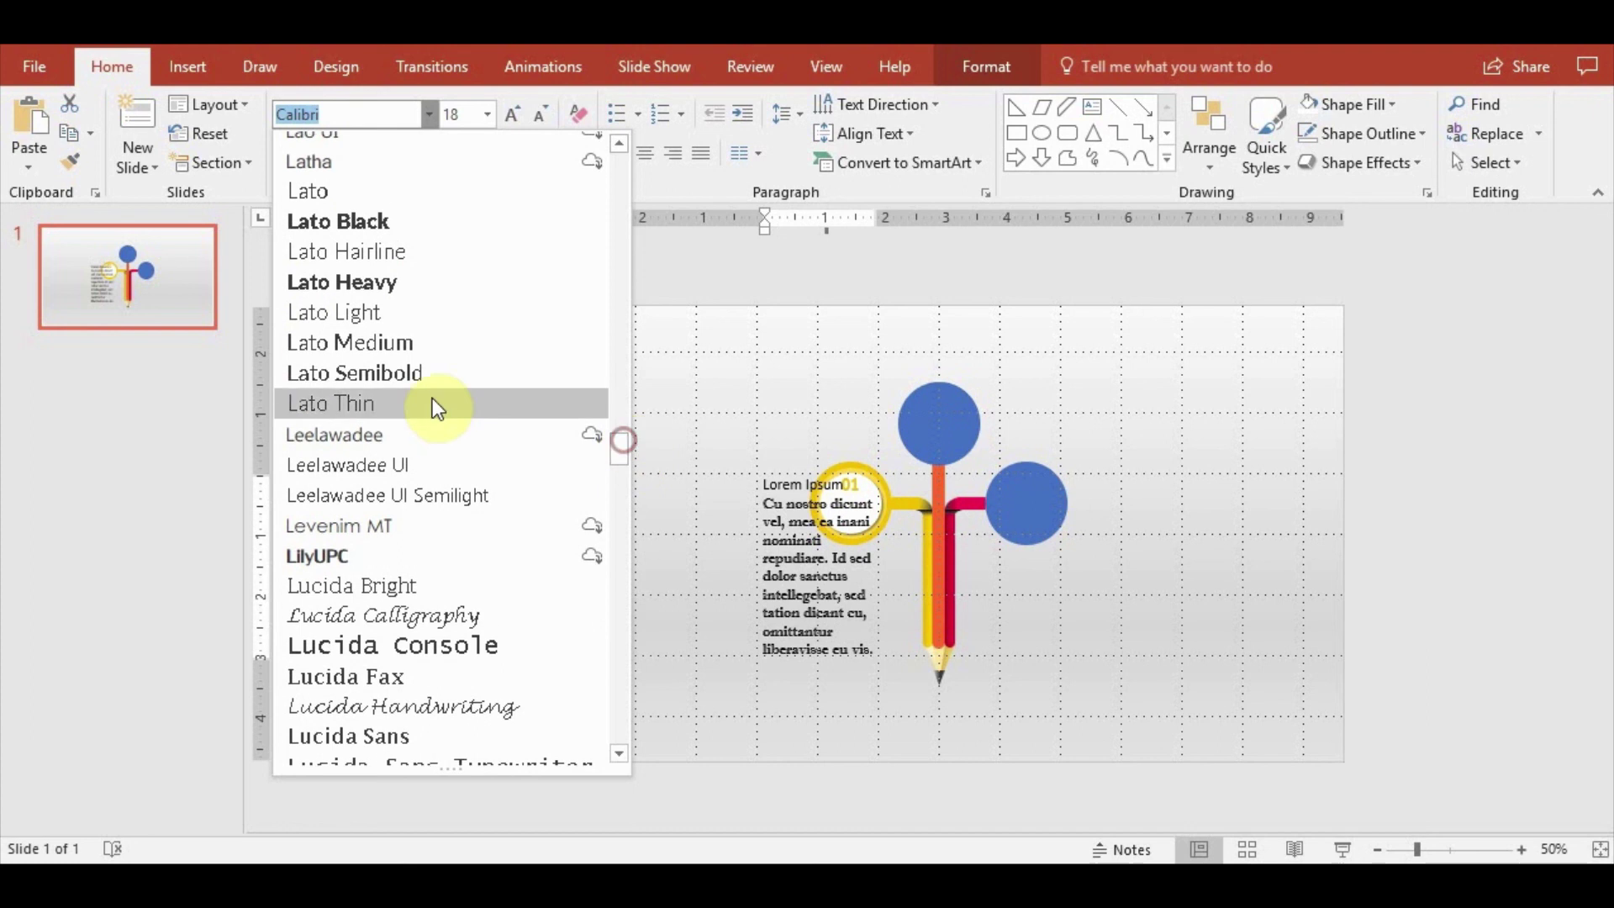
left_click(369, 317)
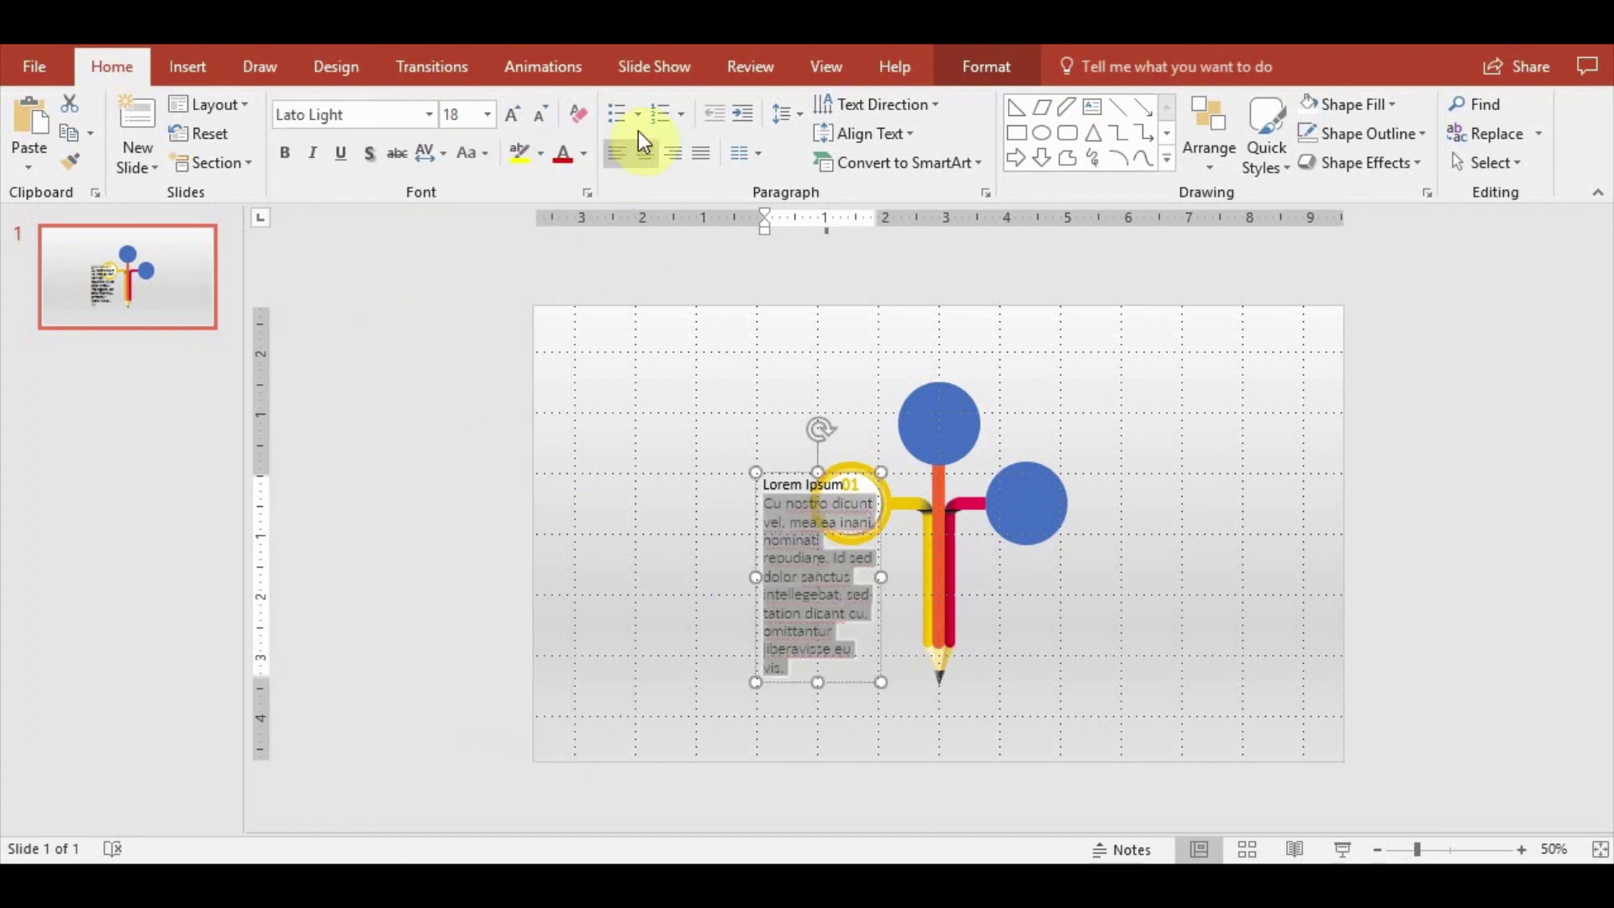
left_click(542, 115)
left_click(542, 115)
left_click(543, 114)
left_click(542, 115)
left_click(542, 115)
left_click(646, 153)
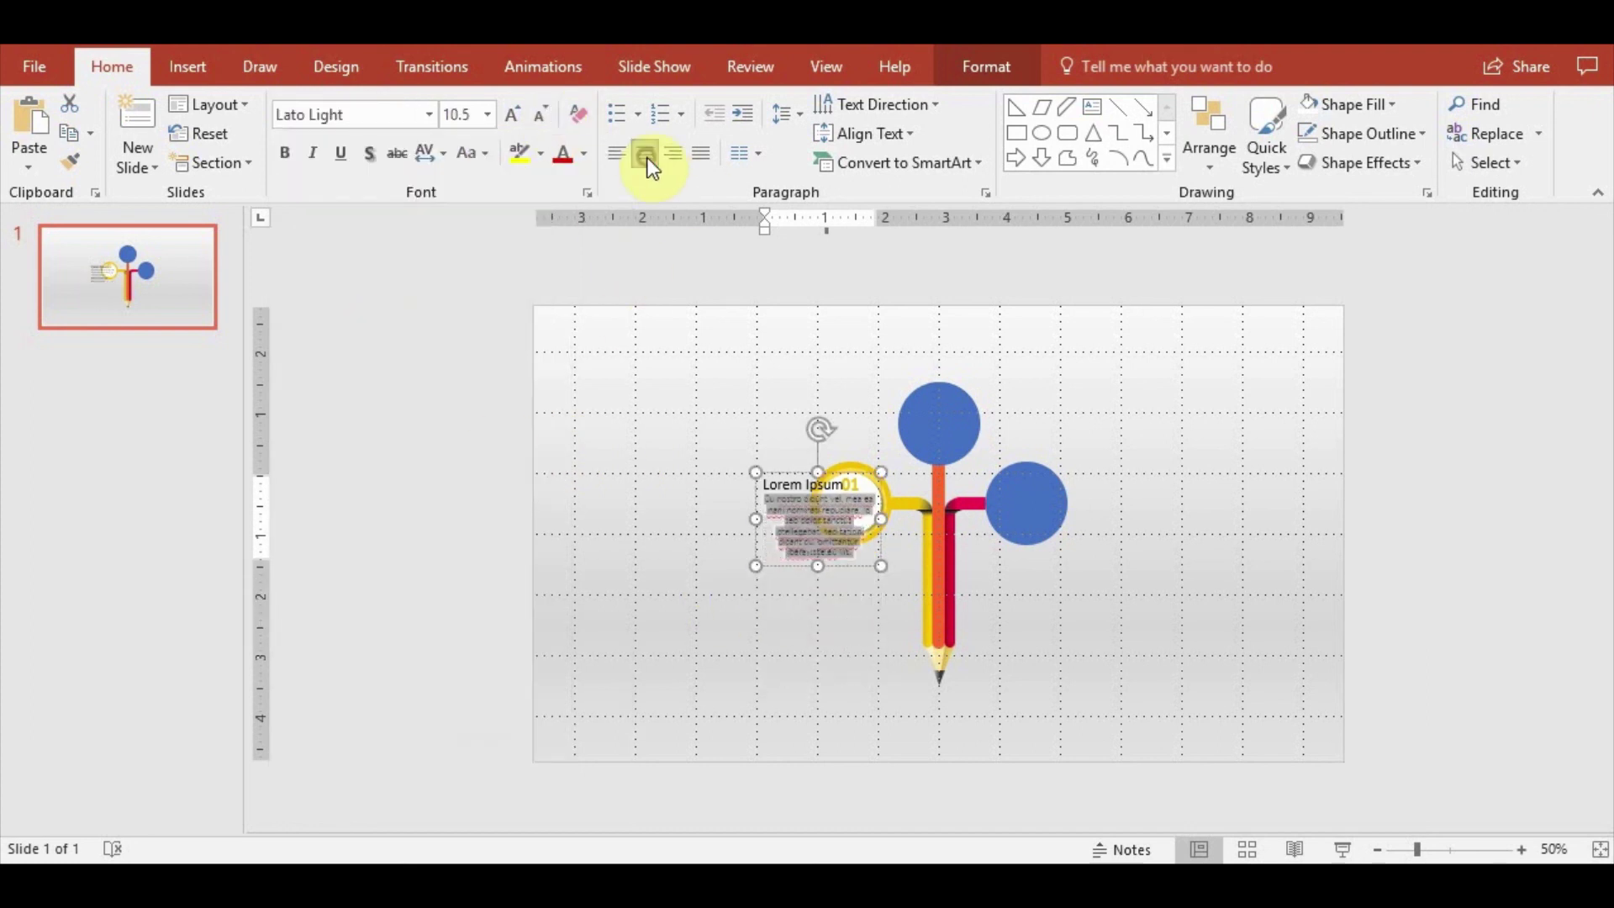
left_click(697, 153)
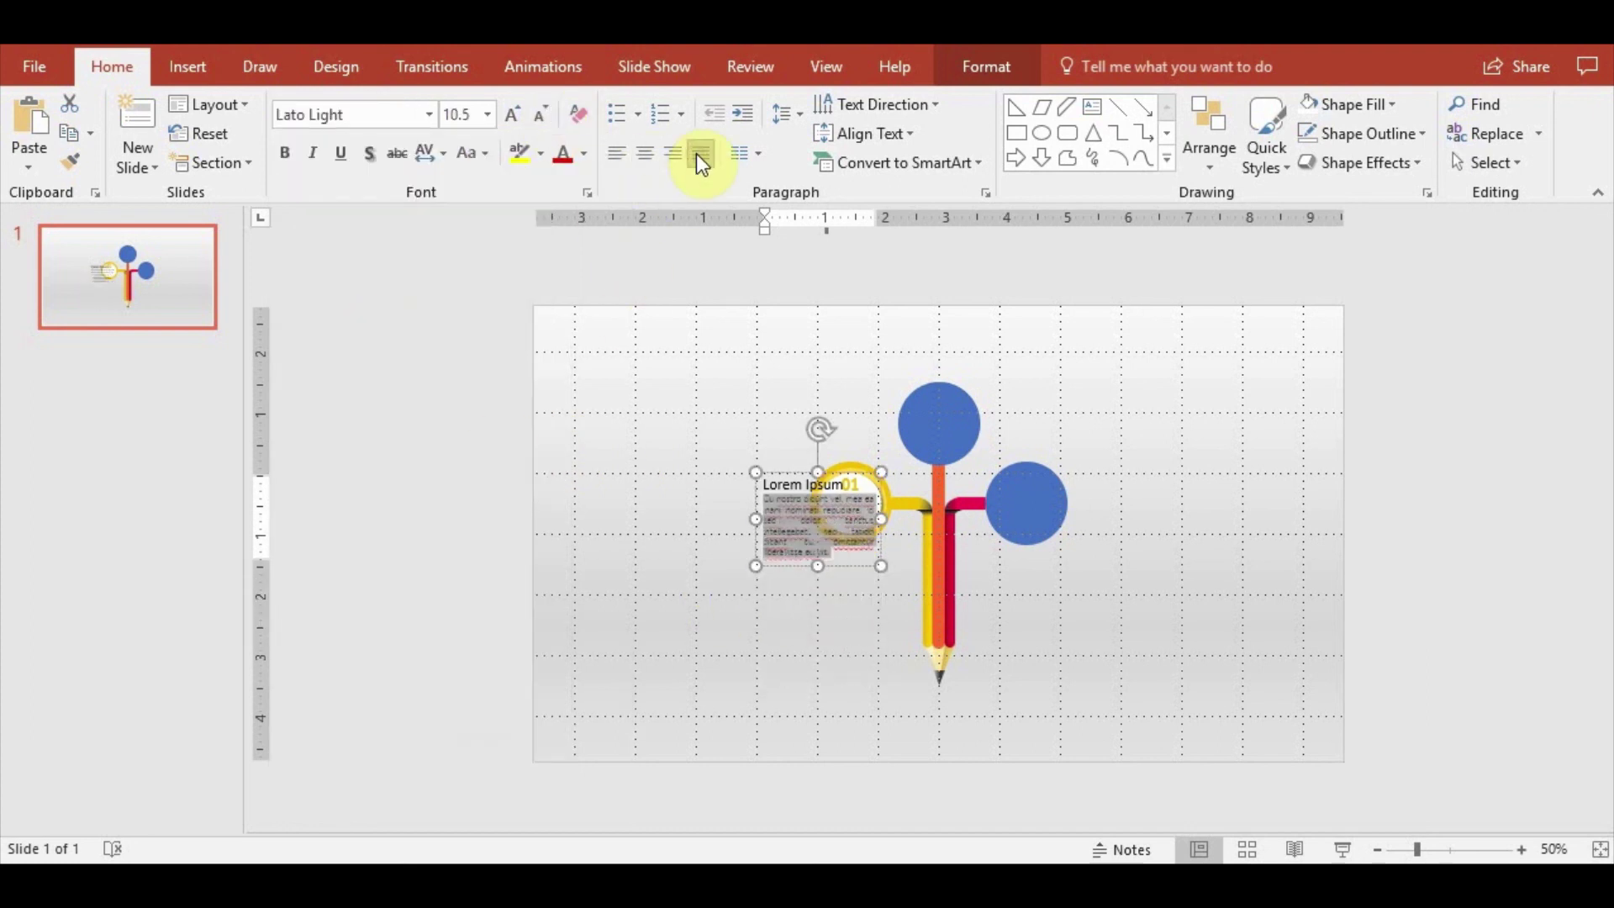
left_click(542, 115)
scroll(859, 518, "up", 2)
scroll(859, 517, "up", 4)
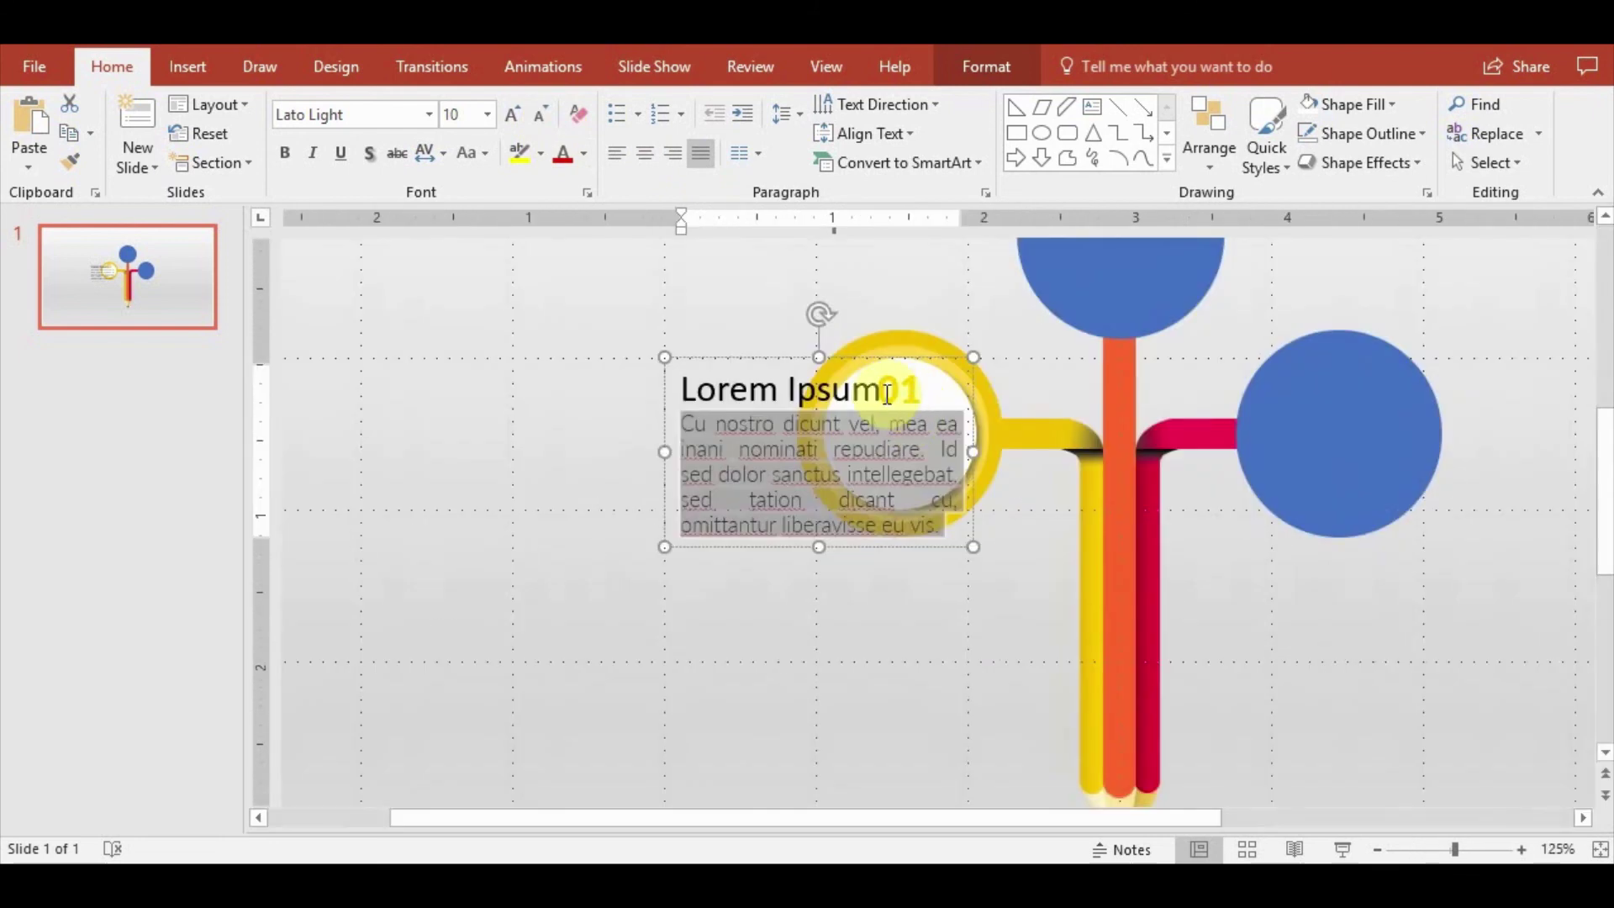
Make the 'Lorem Ipsum' heading centred, bold and slightly smaller
left_click_drag(889, 388, 717, 381)
left_click(645, 153)
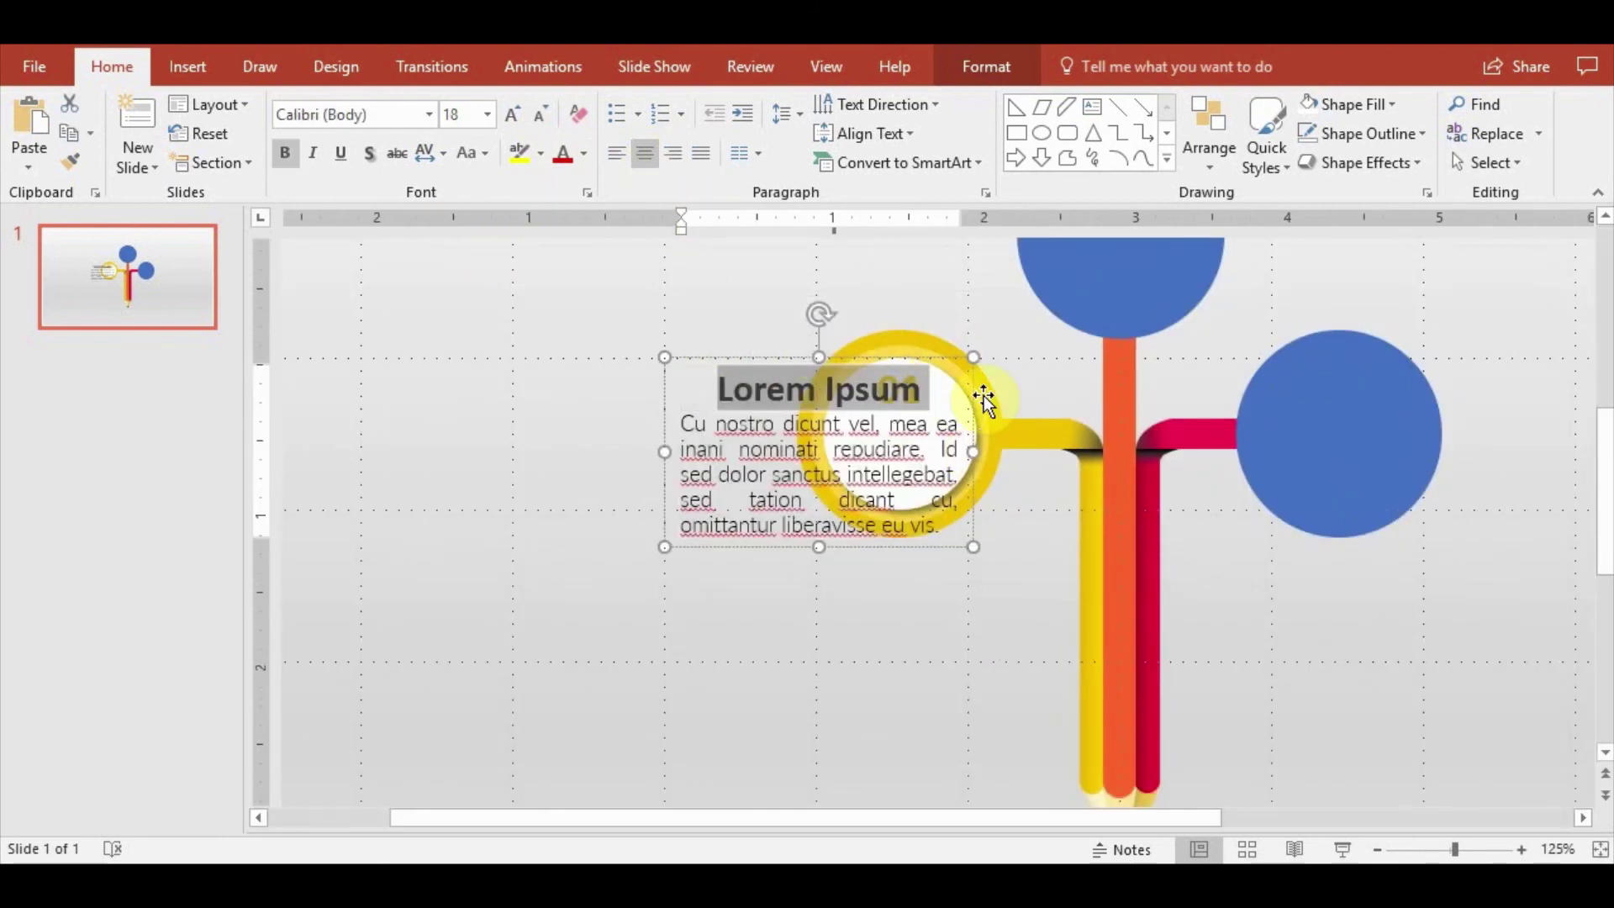
key("ctrl+b")
left_click(538, 113)
left_click(538, 113)
left_click(538, 113)
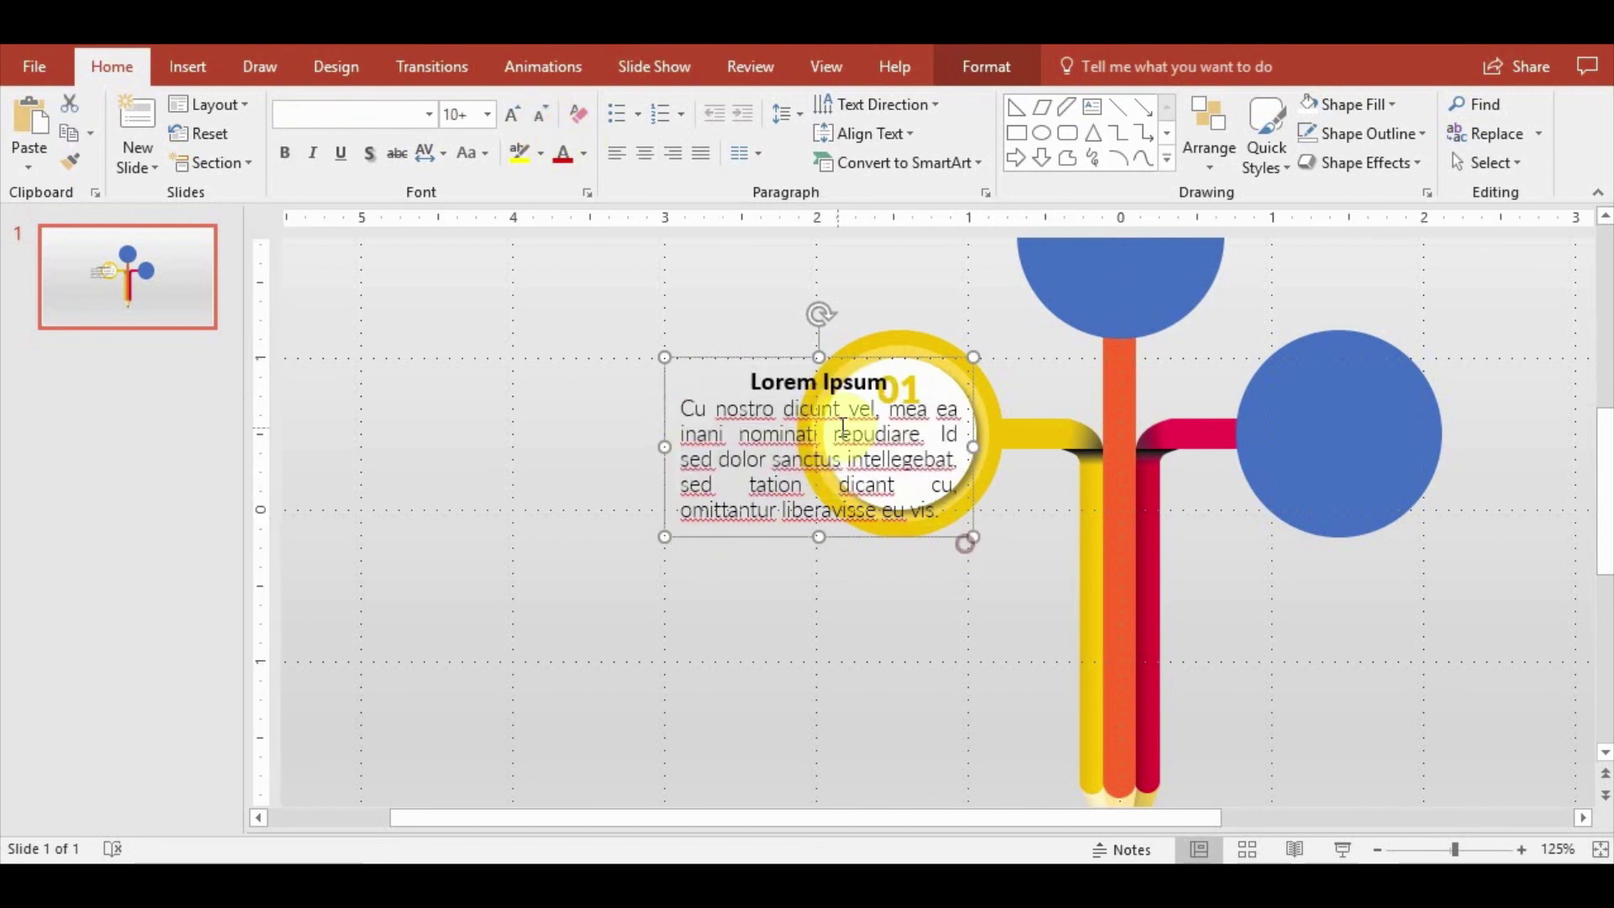
Shrink the body text to about size 6 and narrow the box to fit left of the circle
left_click_drag(946, 512, 598, 386)
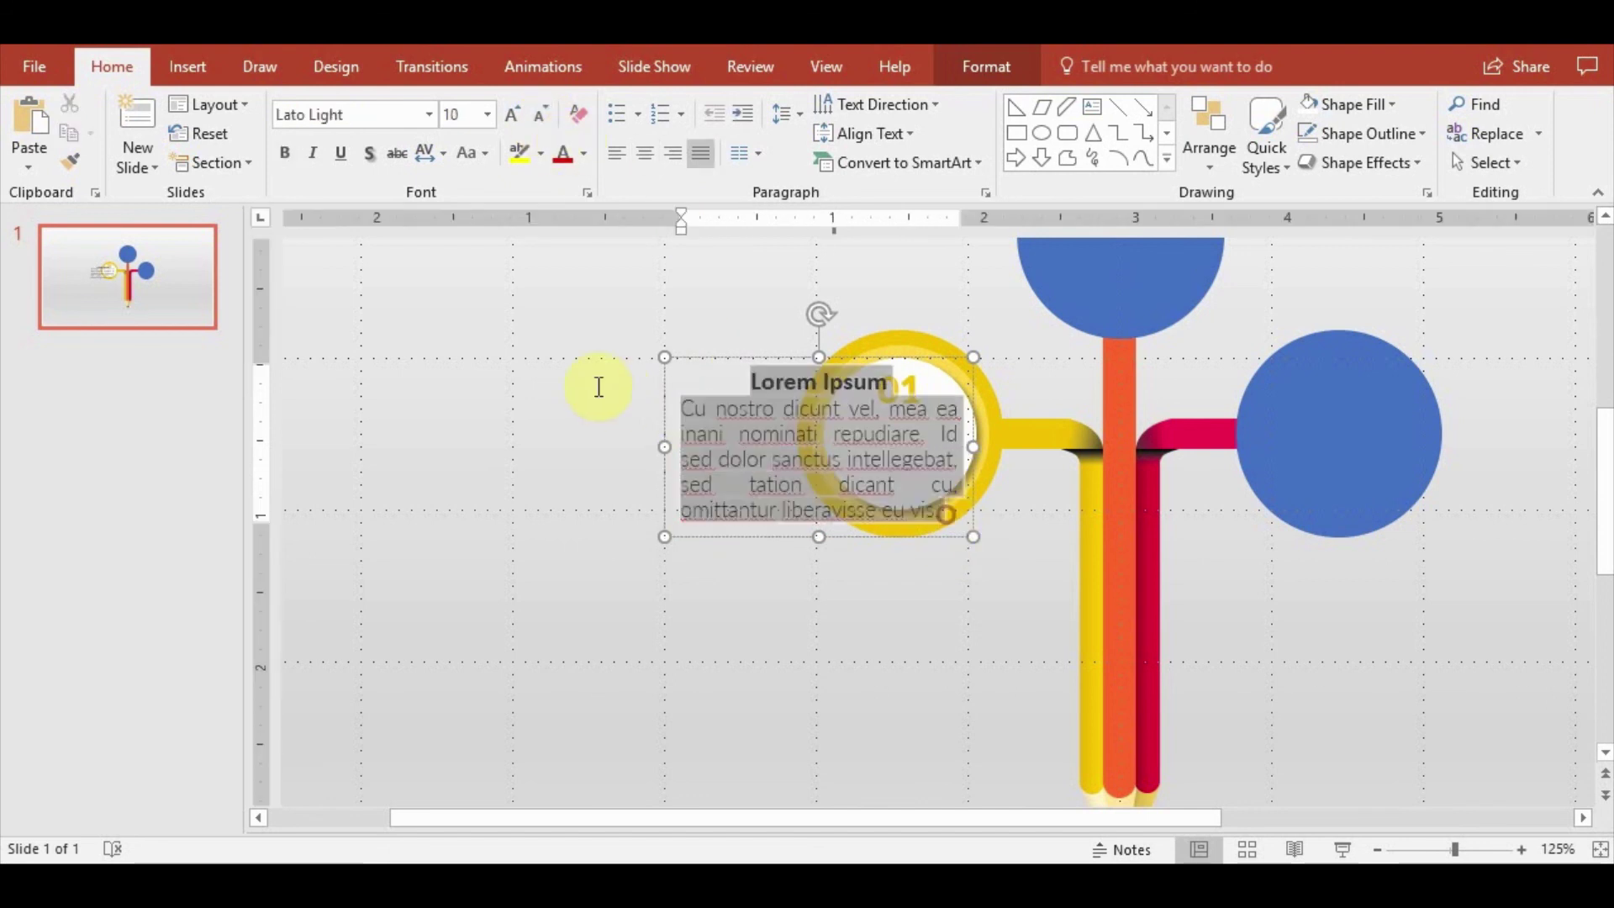
left_click(540, 111)
left_click(540, 111)
left_click(539, 111)
left_click(540, 111)
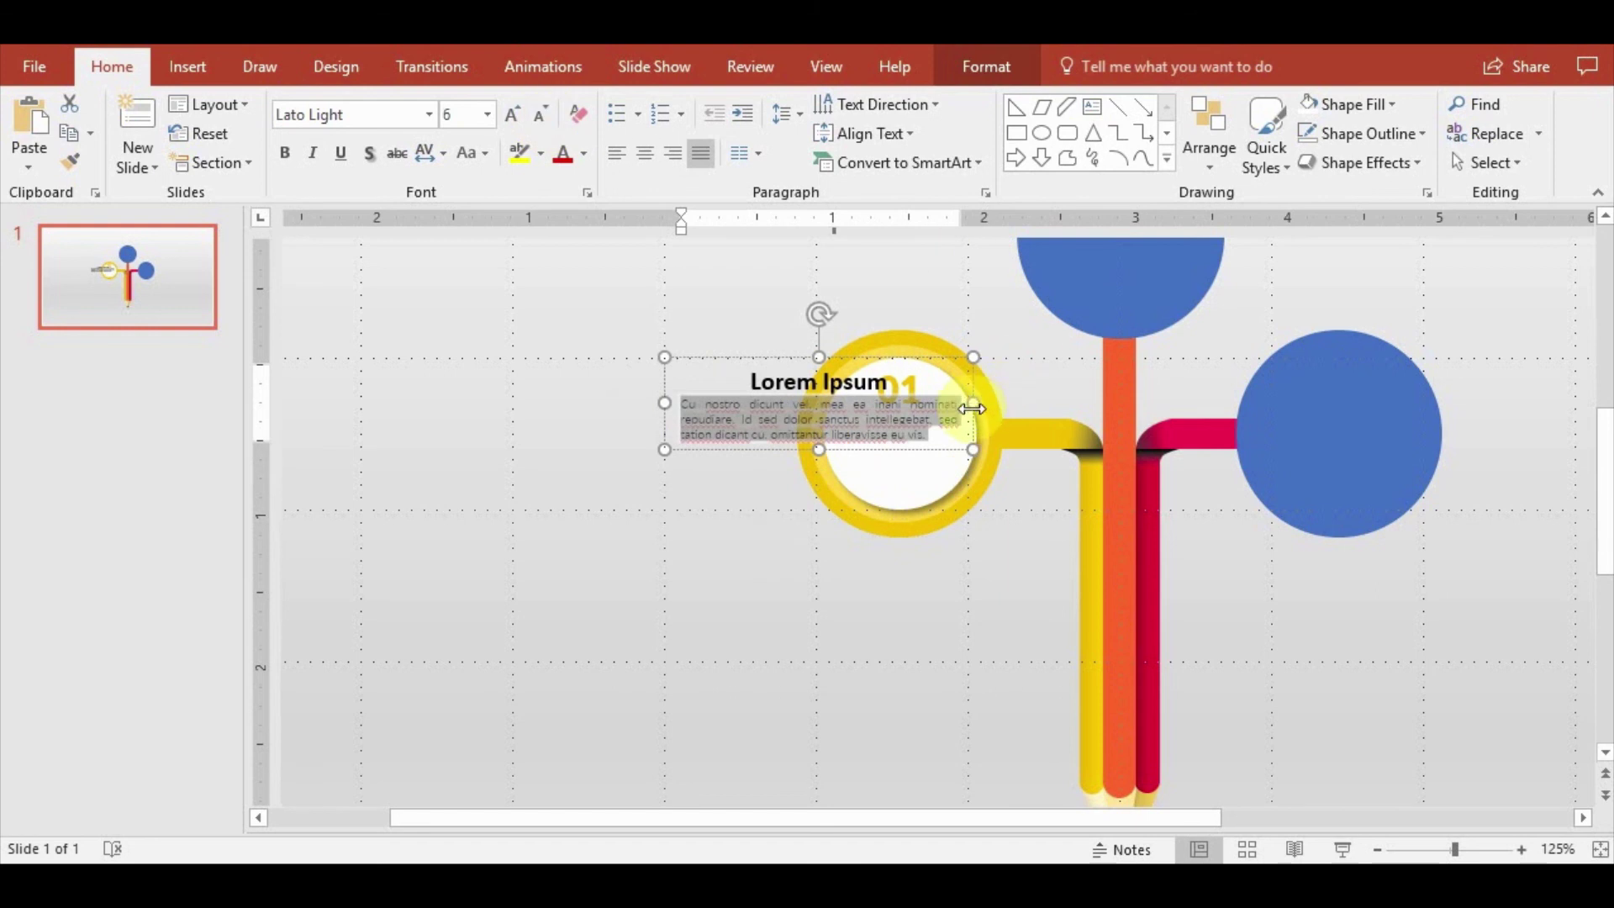
left_click_drag(973, 403, 841, 390)
left_click(749, 496)
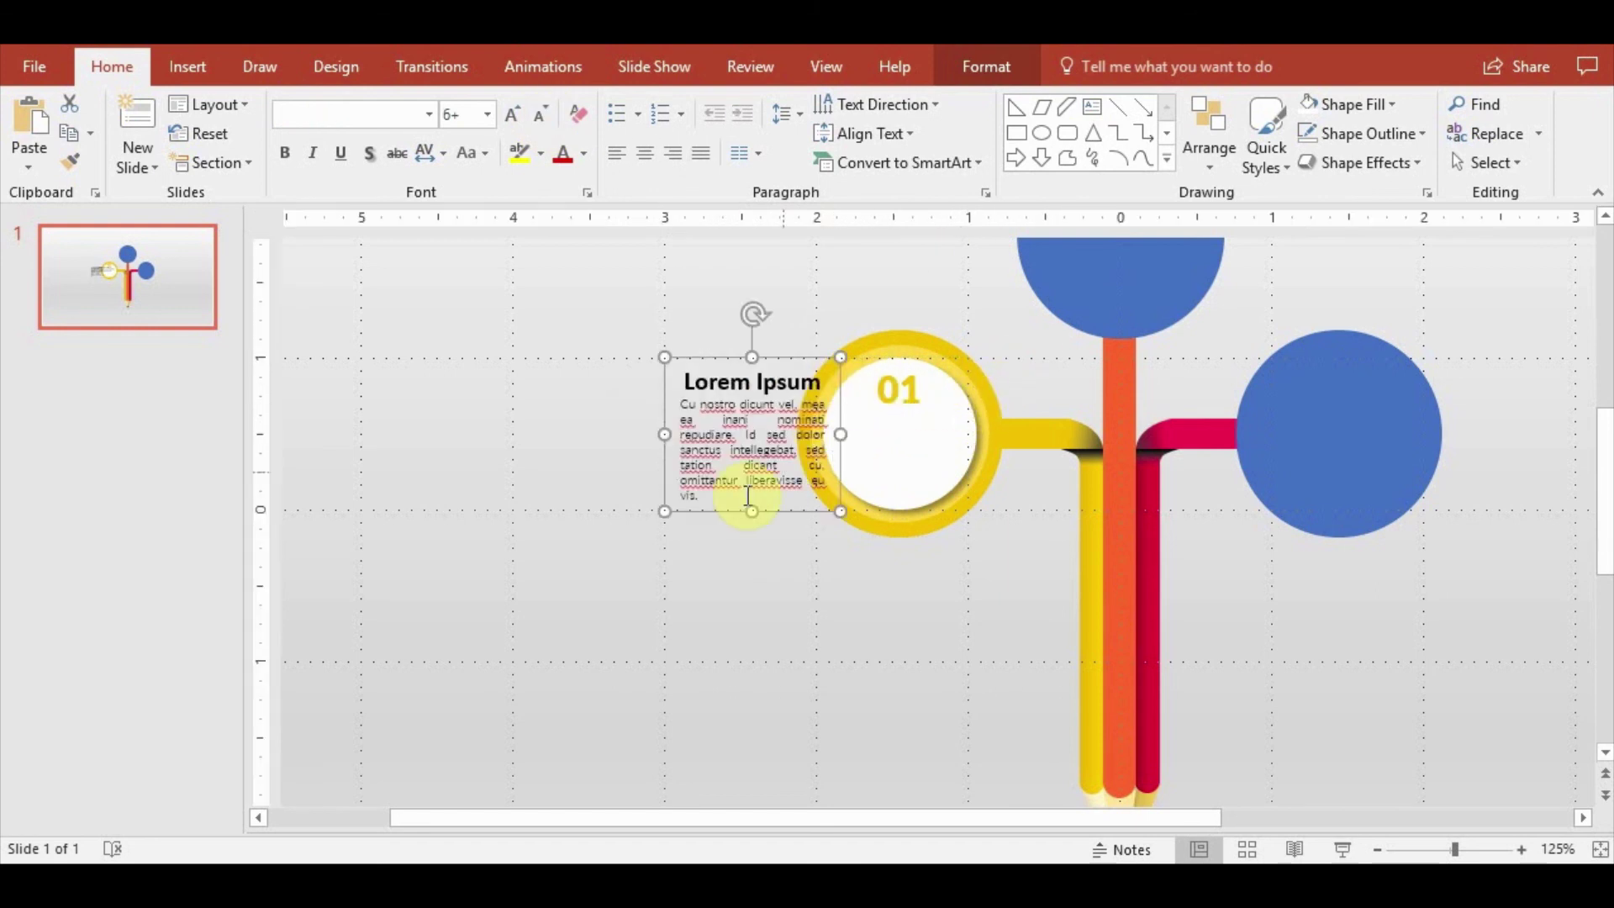
left_click_drag(745, 496, 677, 405)
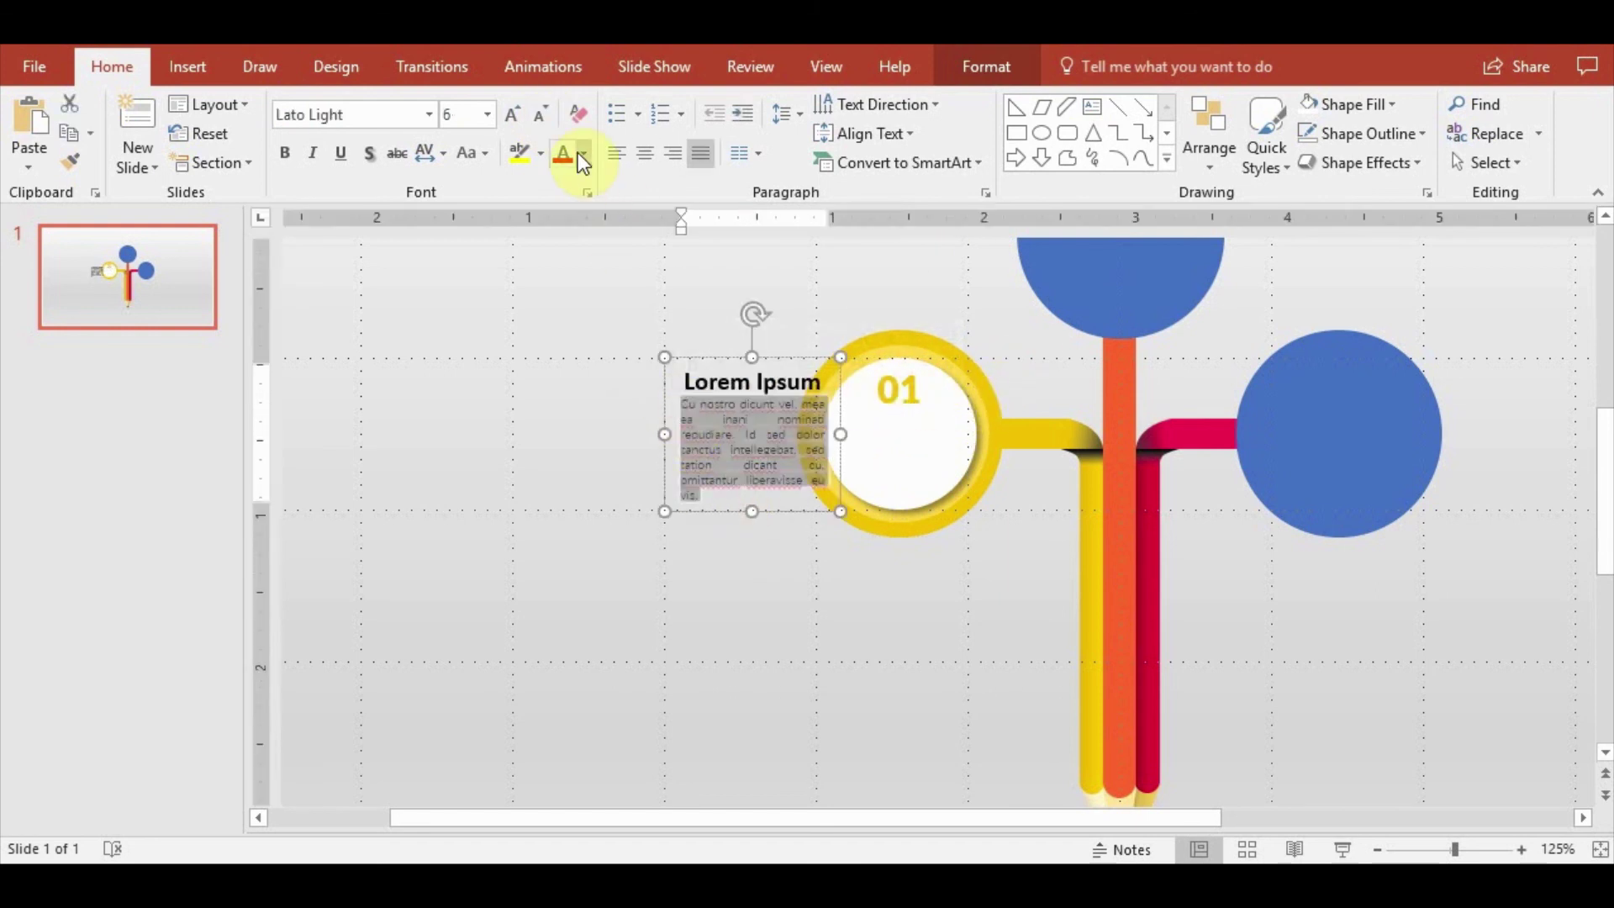
left_click(548, 118)
left_click(551, 119)
Move the Lorem Ipsum block into the yellow circle and shrink its heading to about size 8
left_click(788, 359)
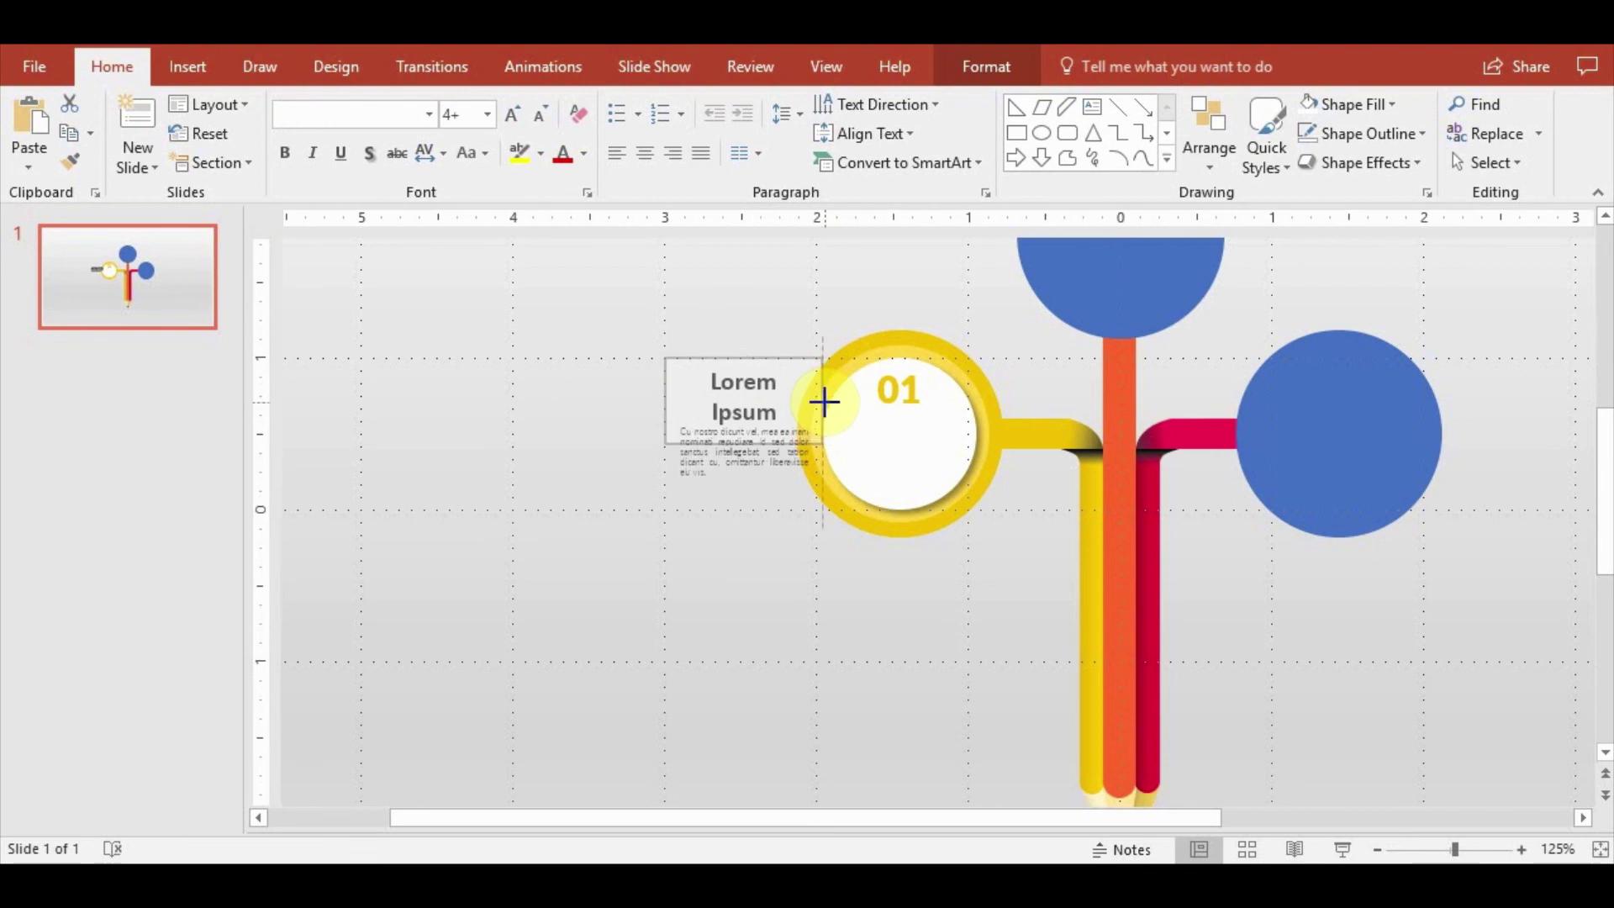
left_click_drag(785, 362, 932, 392)
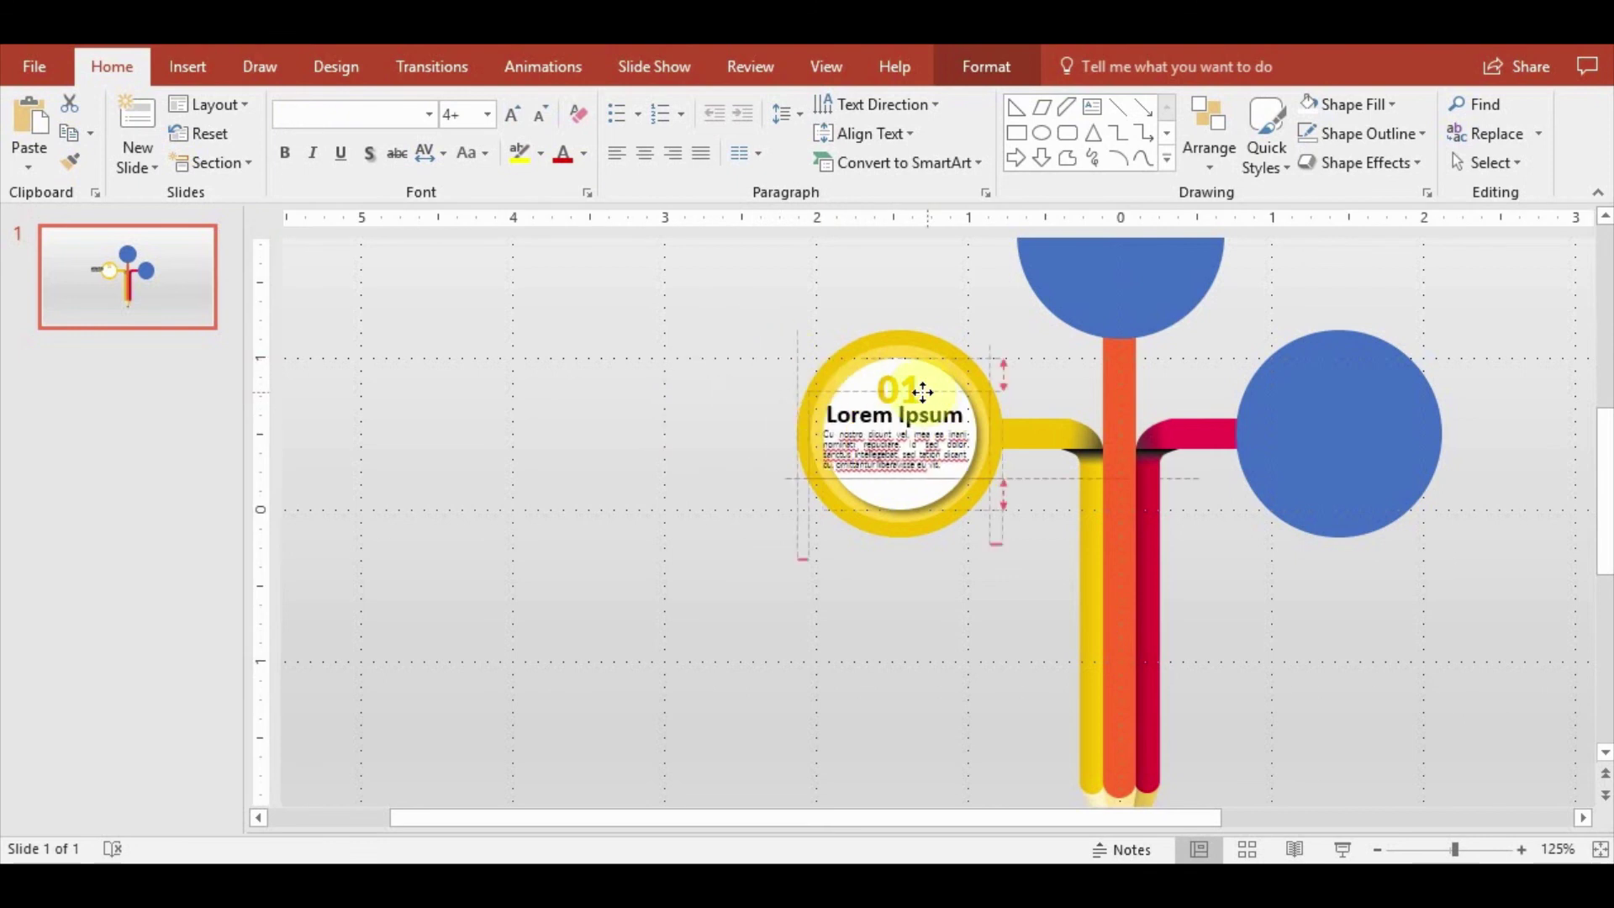
left_click(932, 391)
left_click_drag(832, 414, 971, 414)
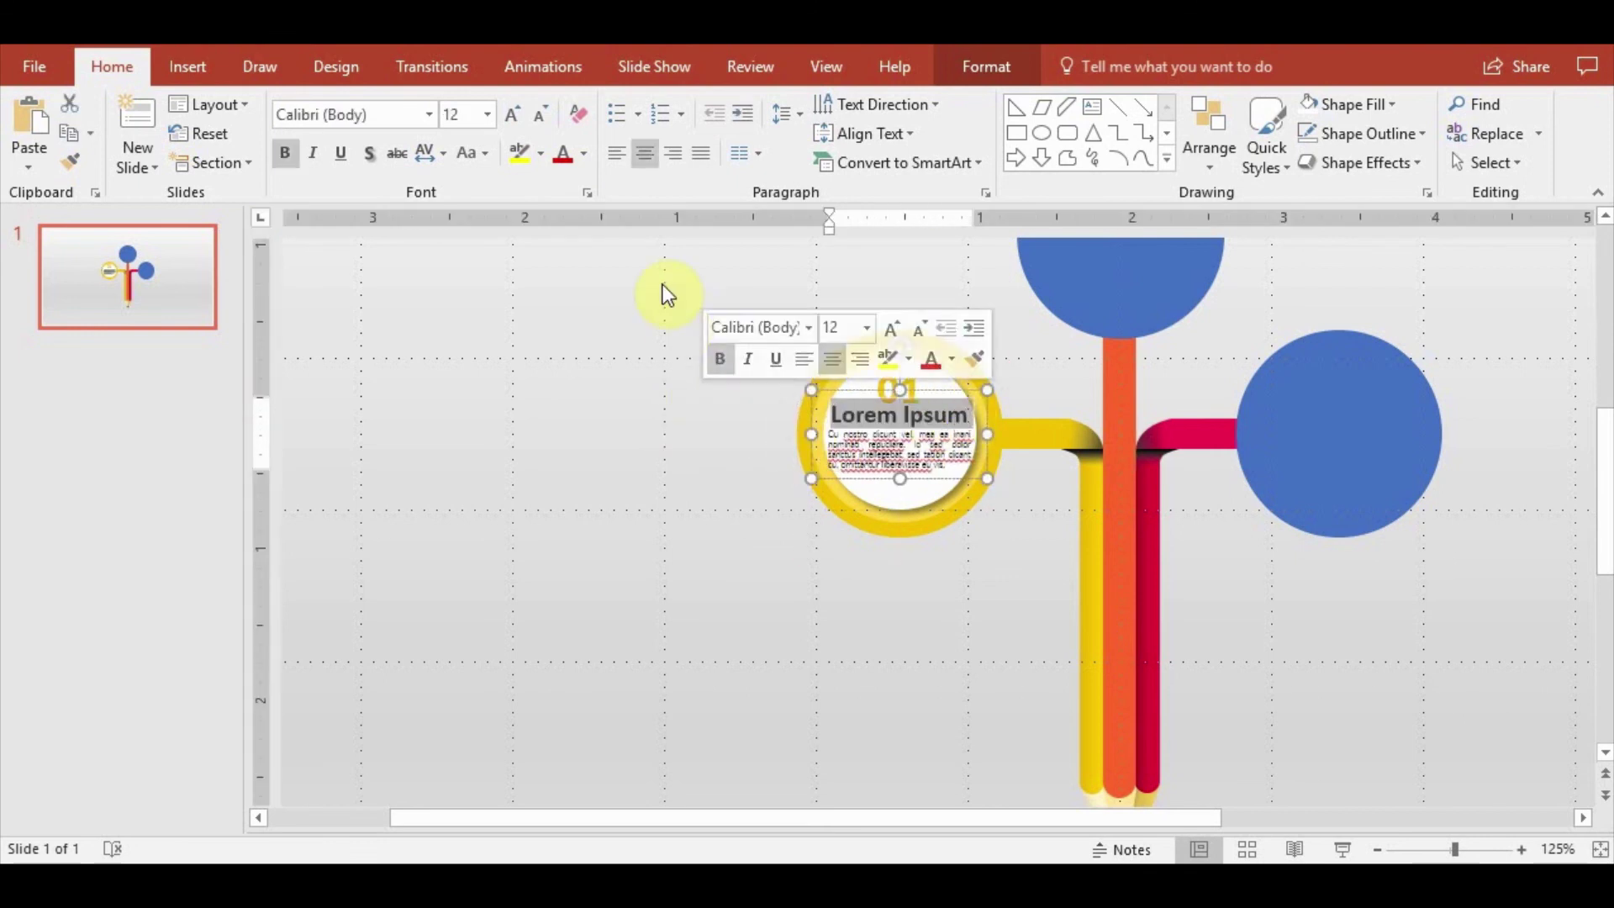
left_click(551, 118)
left_click(552, 117)
left_click(552, 117)
left_click(551, 118)
left_click(552, 118)
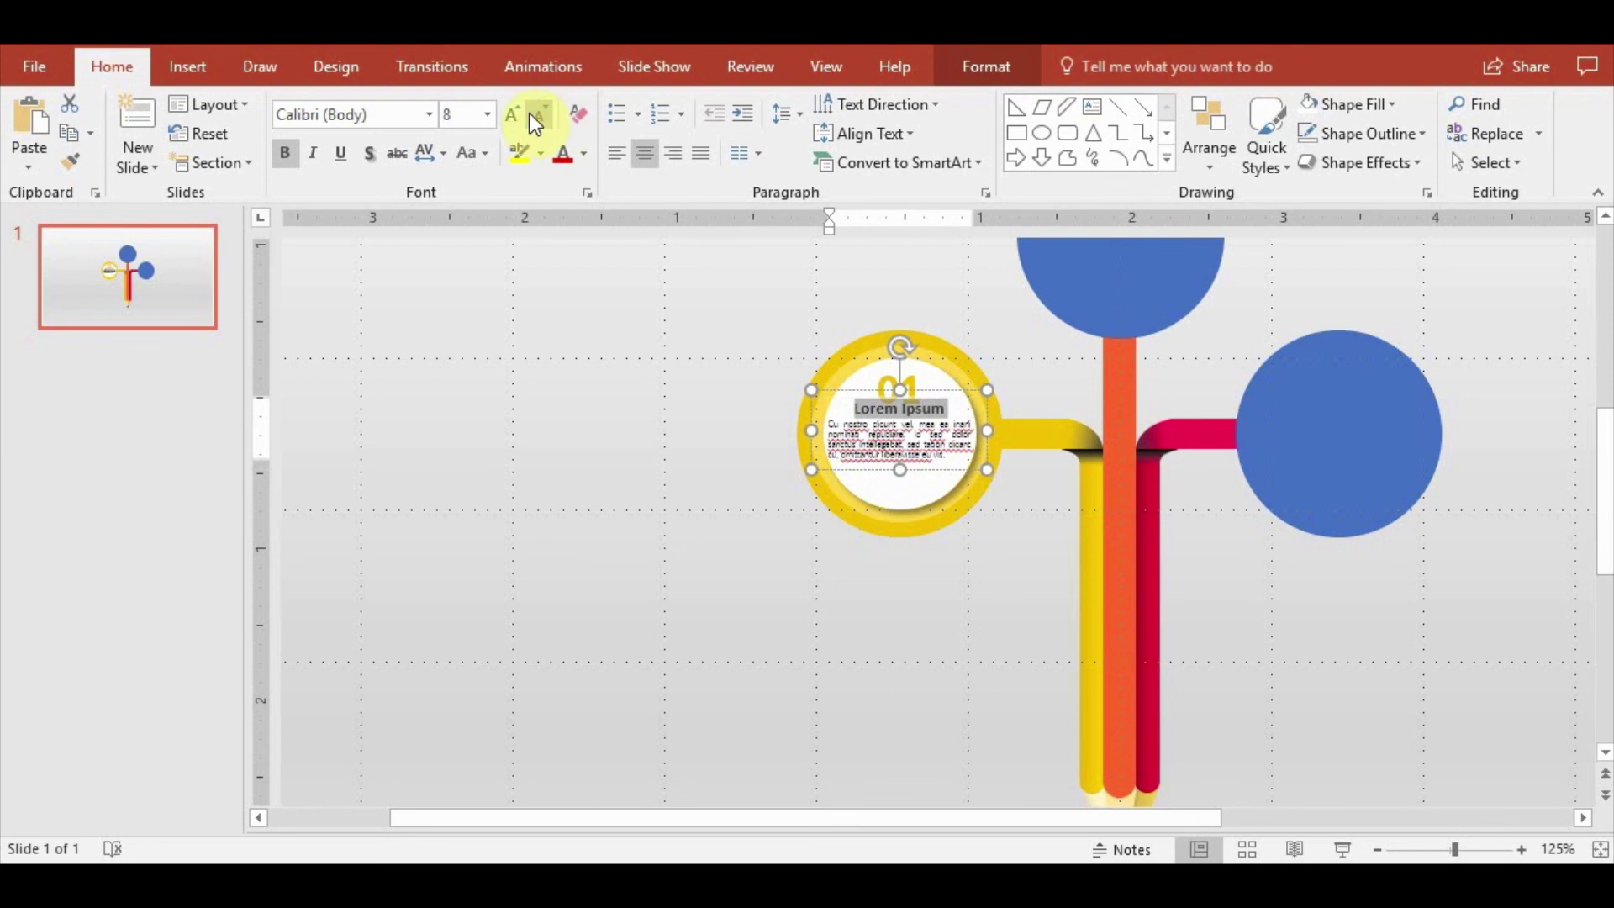
left_click(518, 118)
Narrow the text box to fit the white centre and settle it just beneath the 01
mouse_move(828, 425)
left_mouse_down()
mouse_move(945, 462)
mouse_move(891, 453)
left_mouse_up()
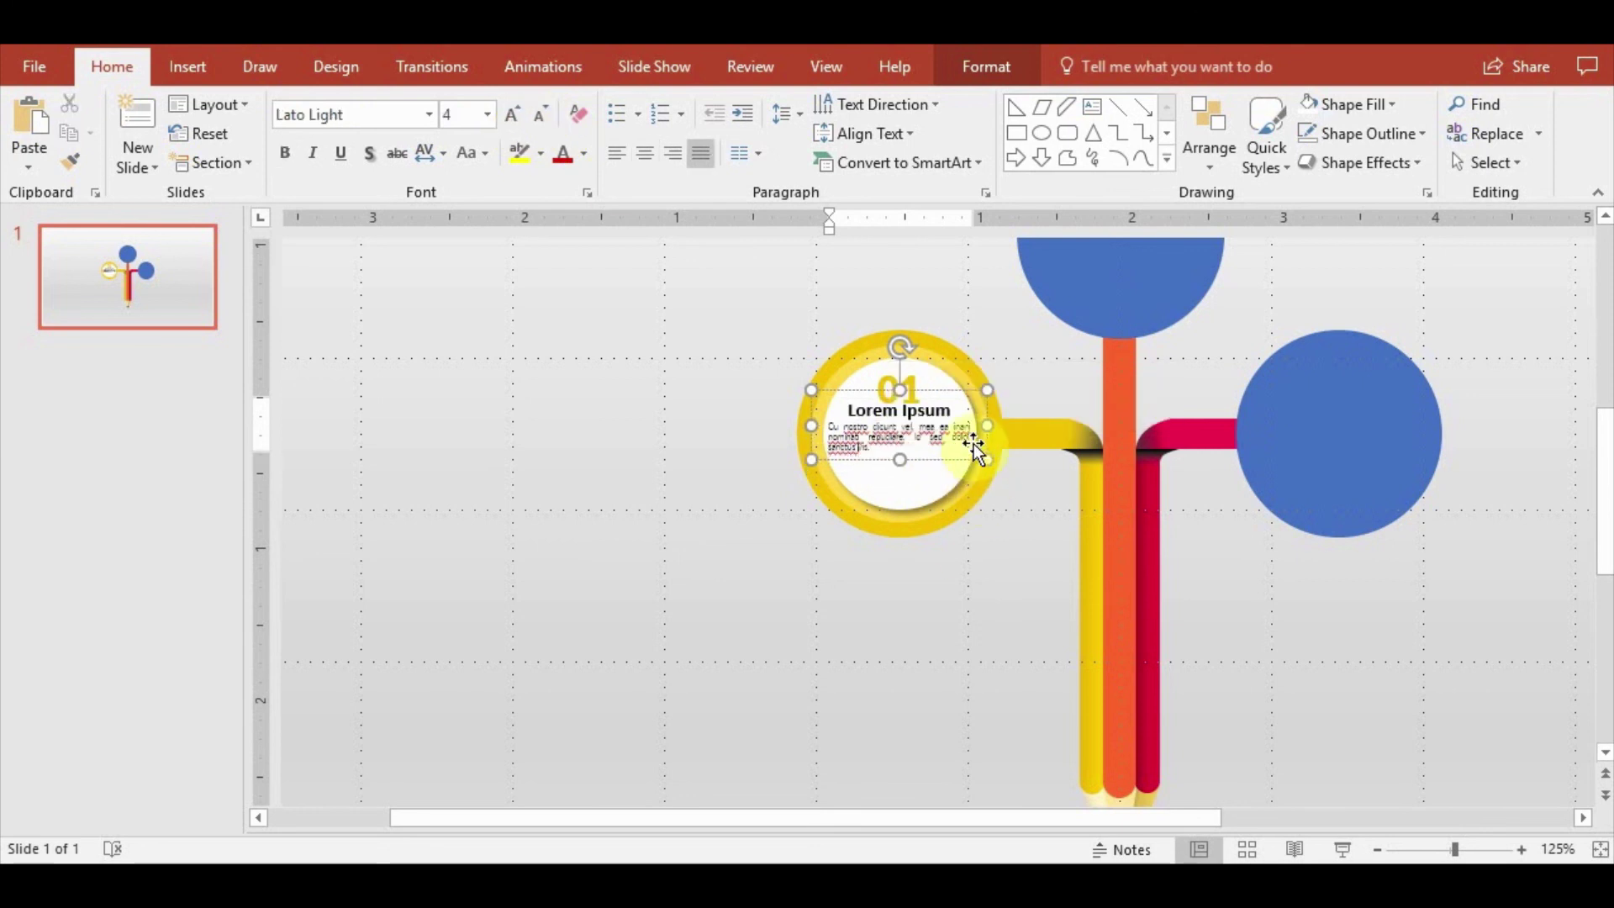
mouse_move(988, 430)
left_mouse_down()
mouse_move(953, 425)
mouse_move(935, 474)
left_mouse_up()
left_click(747, 481)
left_click(924, 481)
left_click(643, 539)
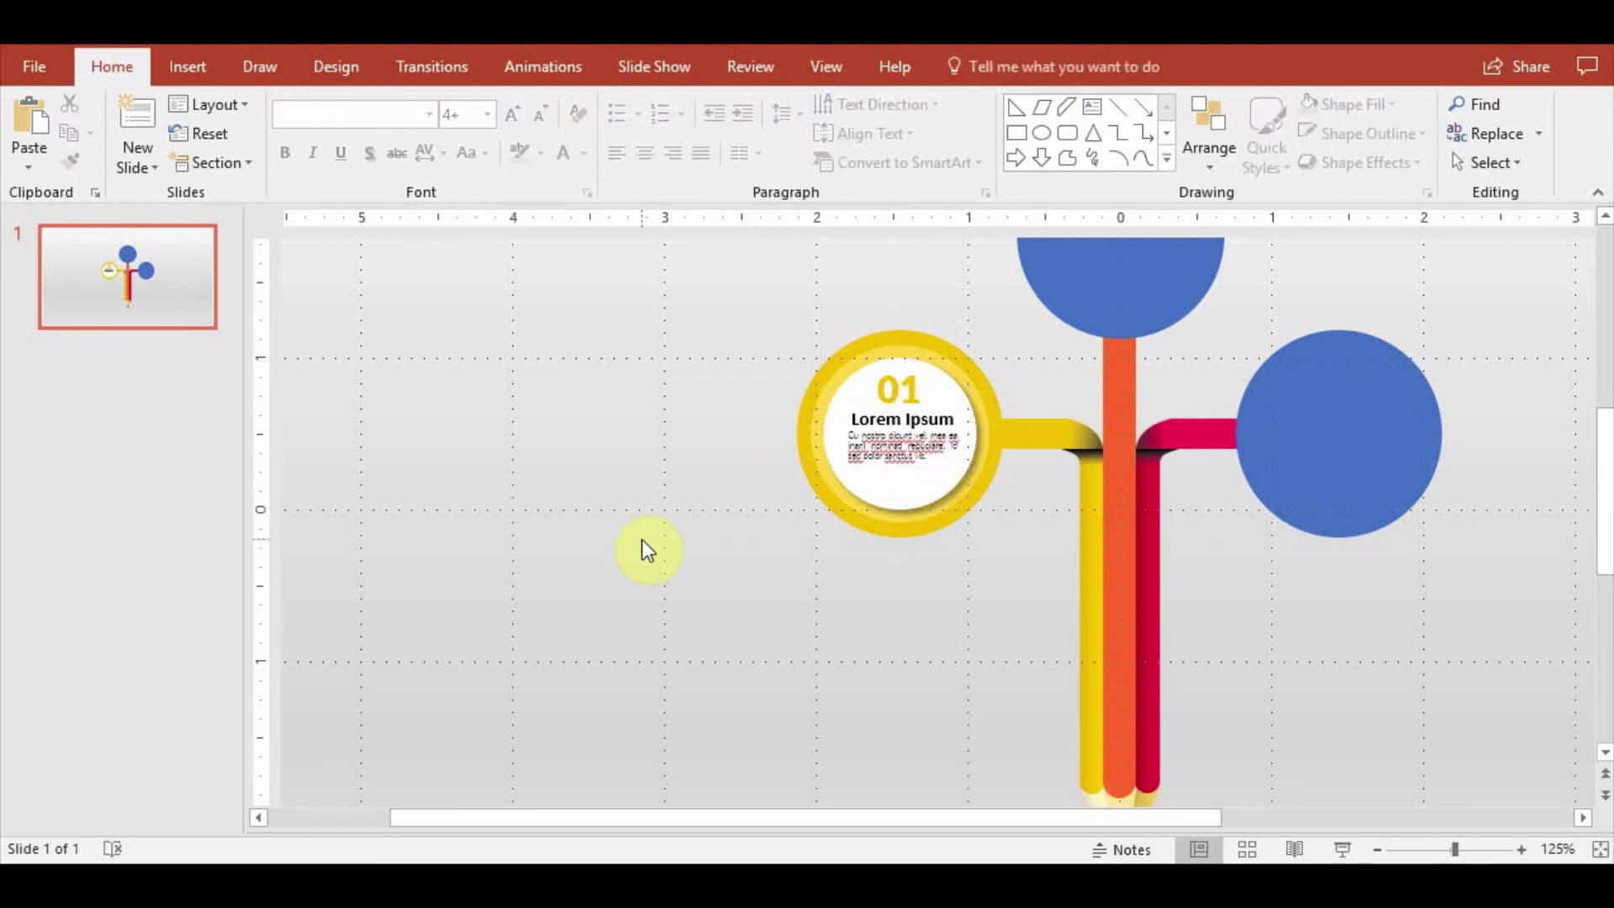
scroll(706, 526, "down", 5)
scroll(715, 516, "up", 5)
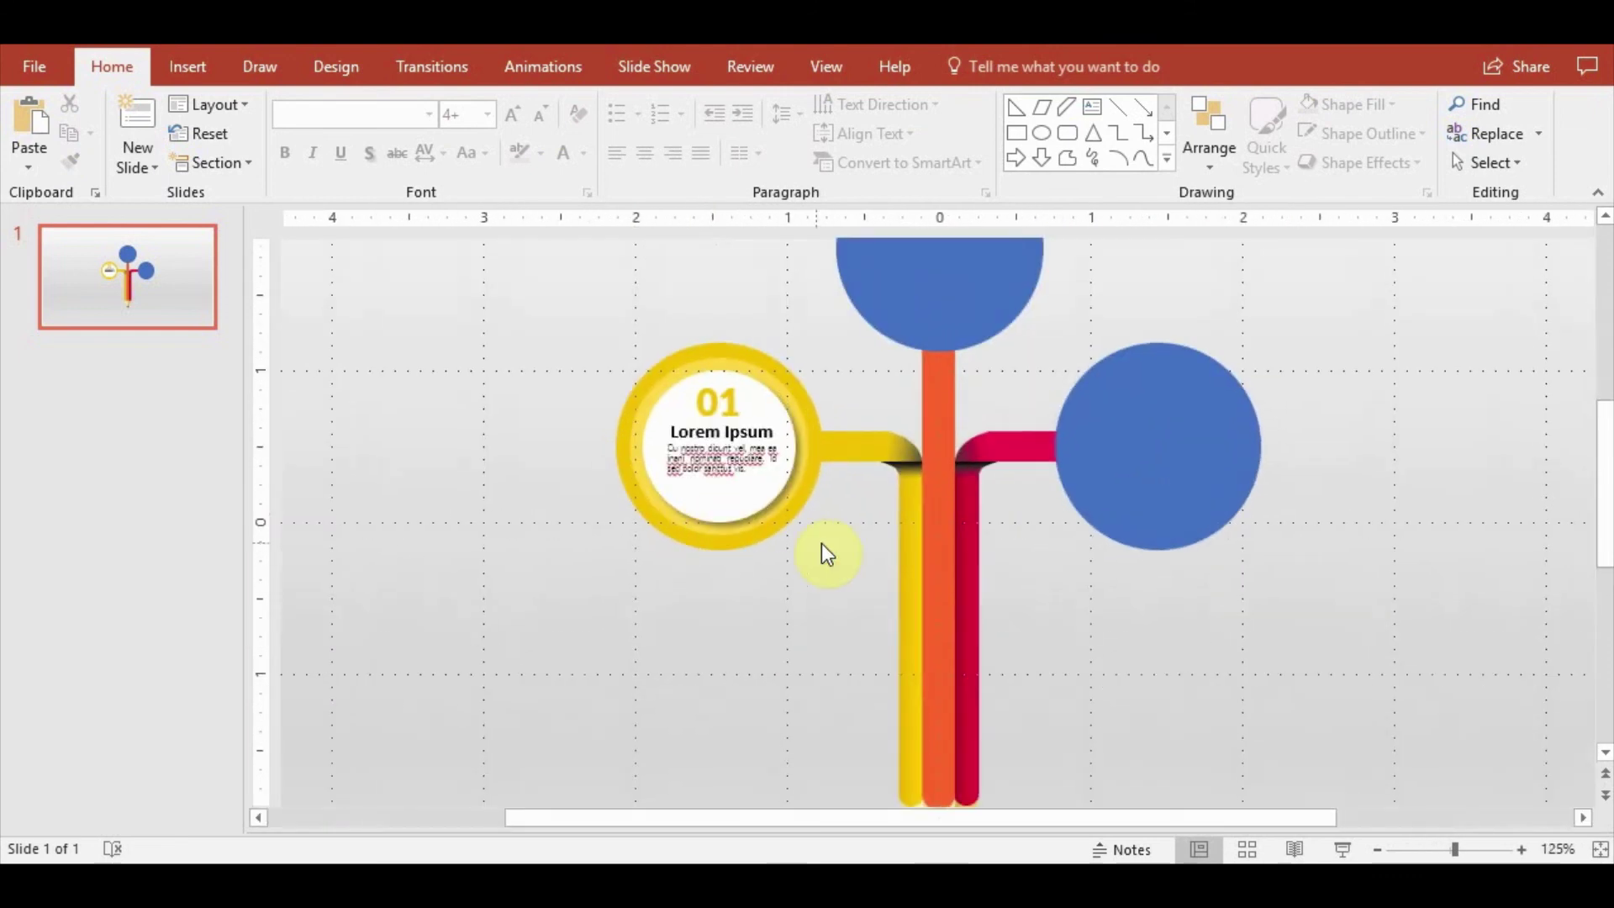
Colour the whole Lorem Ipsum text box dark grey
left_click(699, 442)
left_click(674, 417)
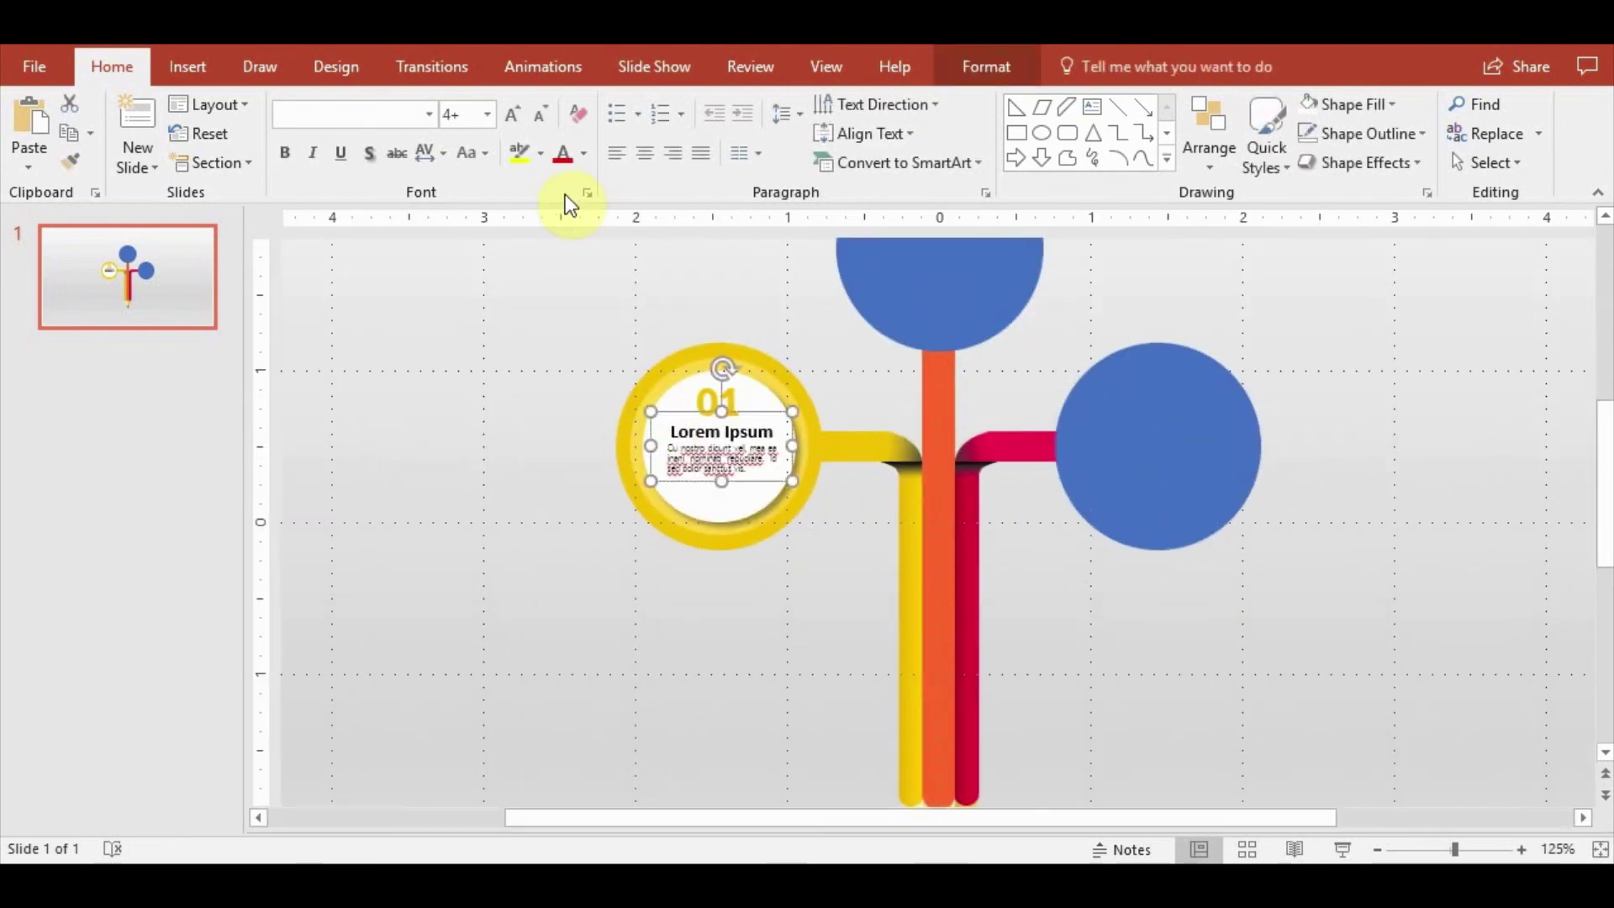
left_click(588, 153)
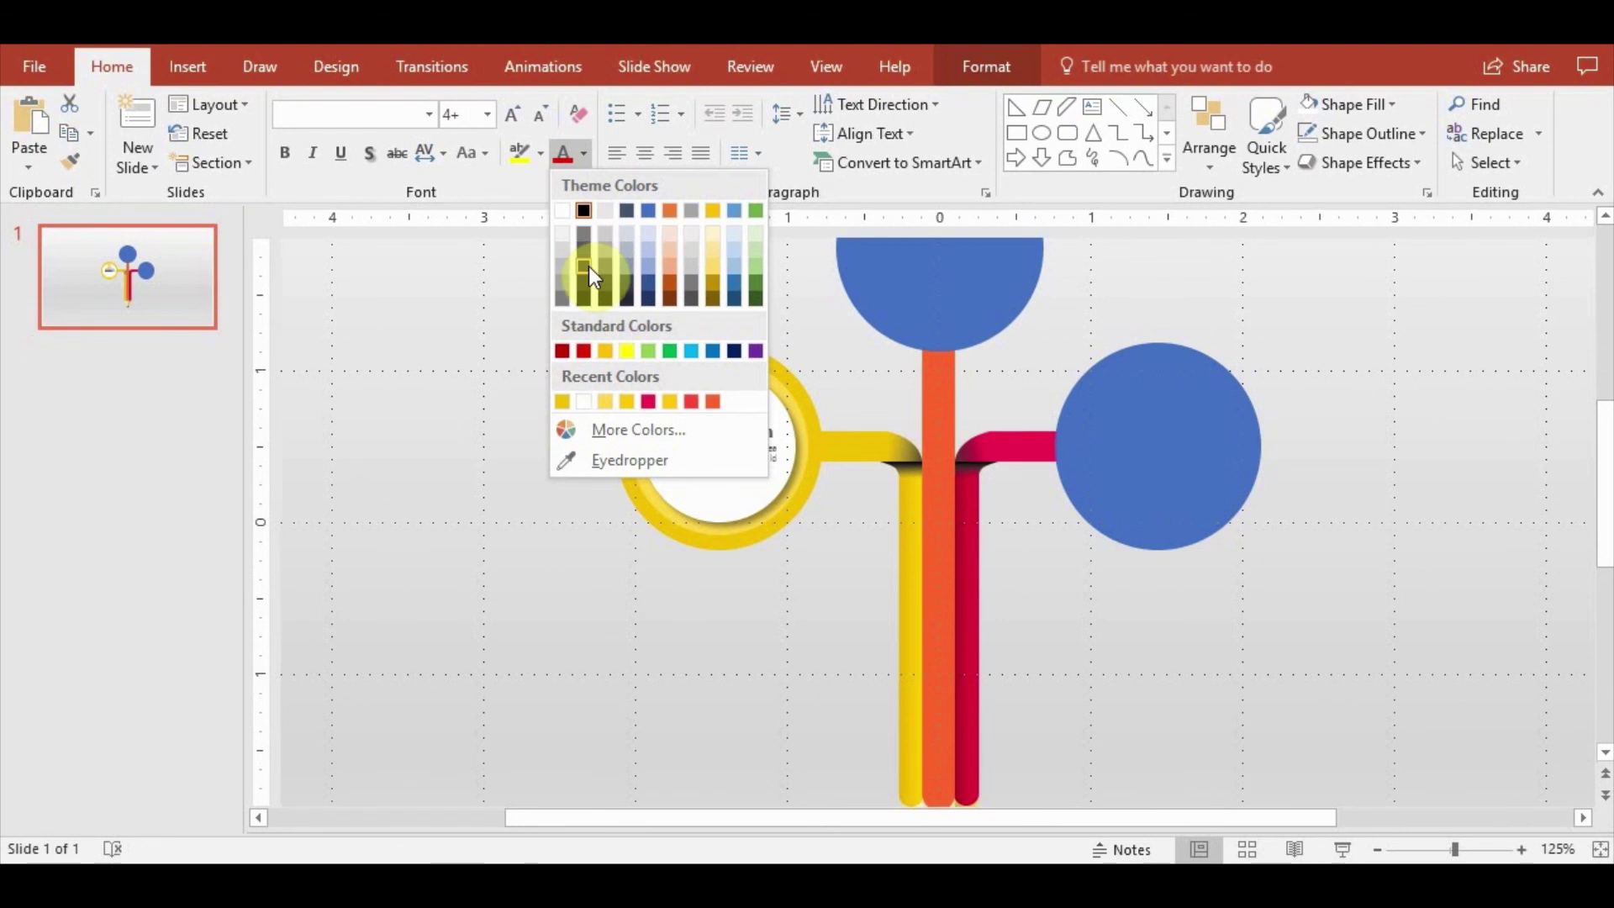
left_click(585, 256)
left_click(515, 371)
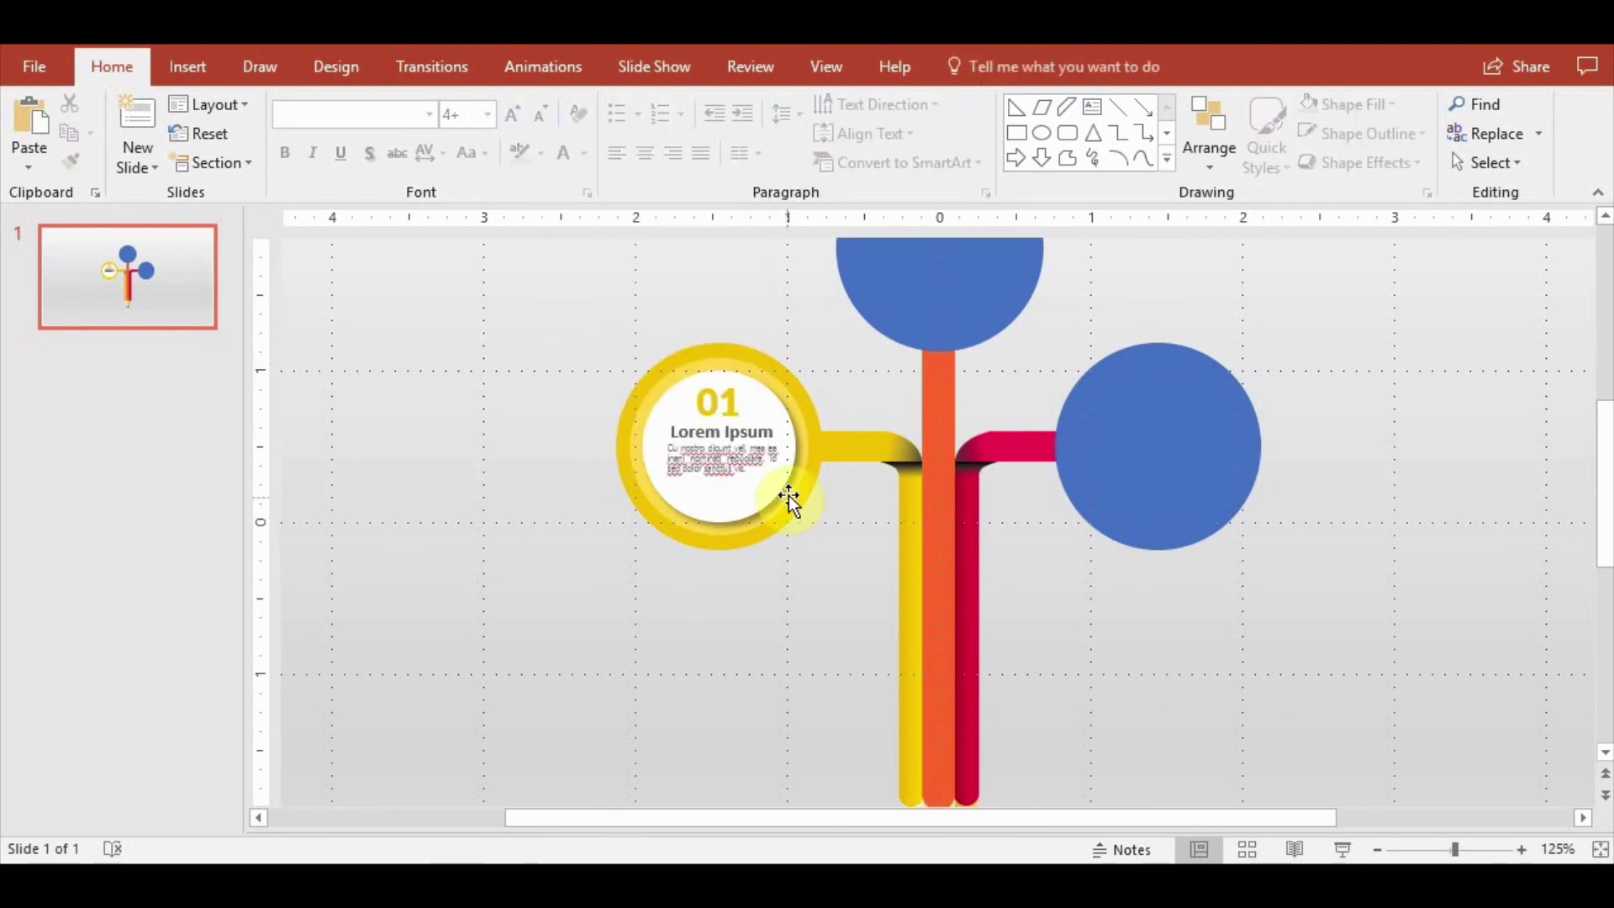
Preview the slide in Reading View, then return to normal editing
scroll(647, 593, "down", 3)
scroll(646, 591, "down", 3)
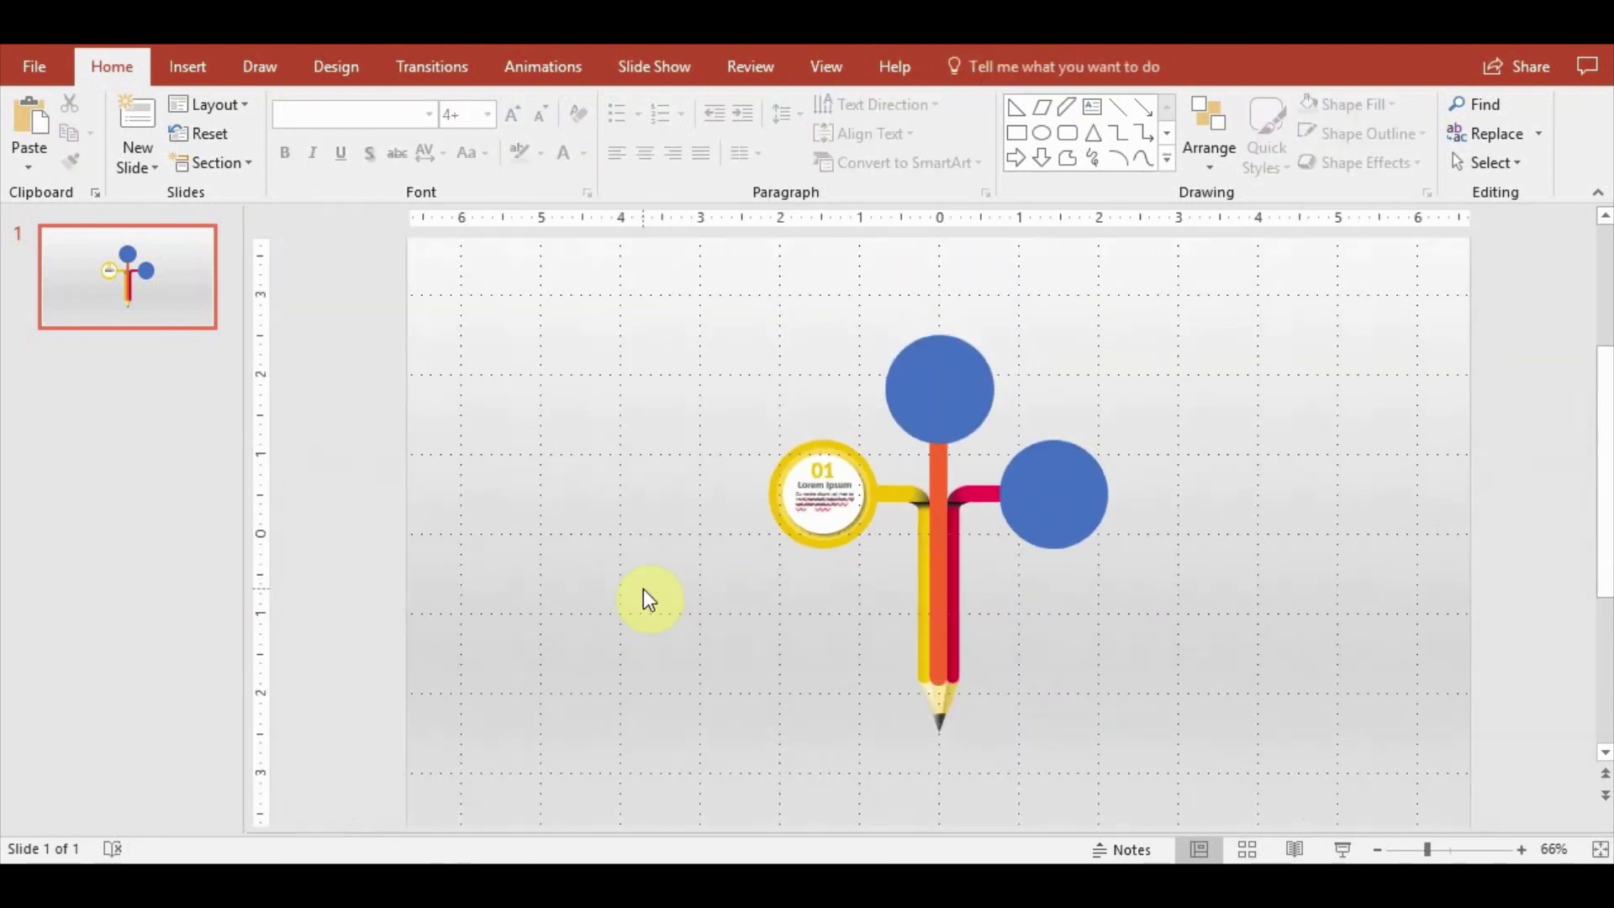
scroll(646, 591, "up", 1)
scroll(667, 613, "down", 4)
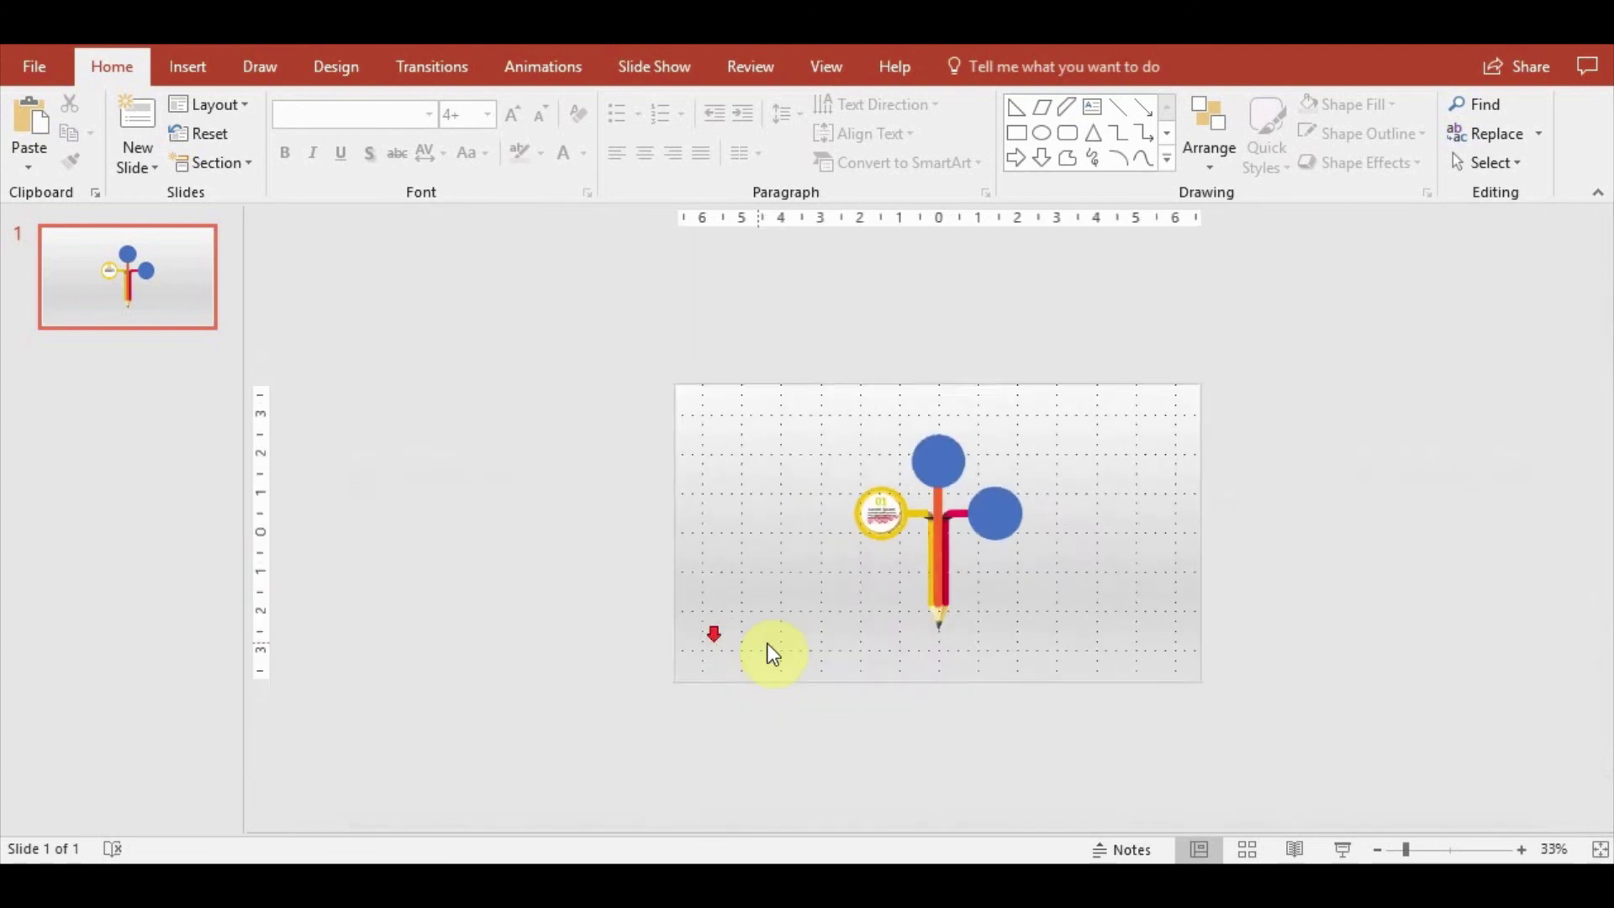
scroll(767, 649, "up", 2)
scroll(790, 647, "up", 2)
scroll(790, 652, "up", 1)
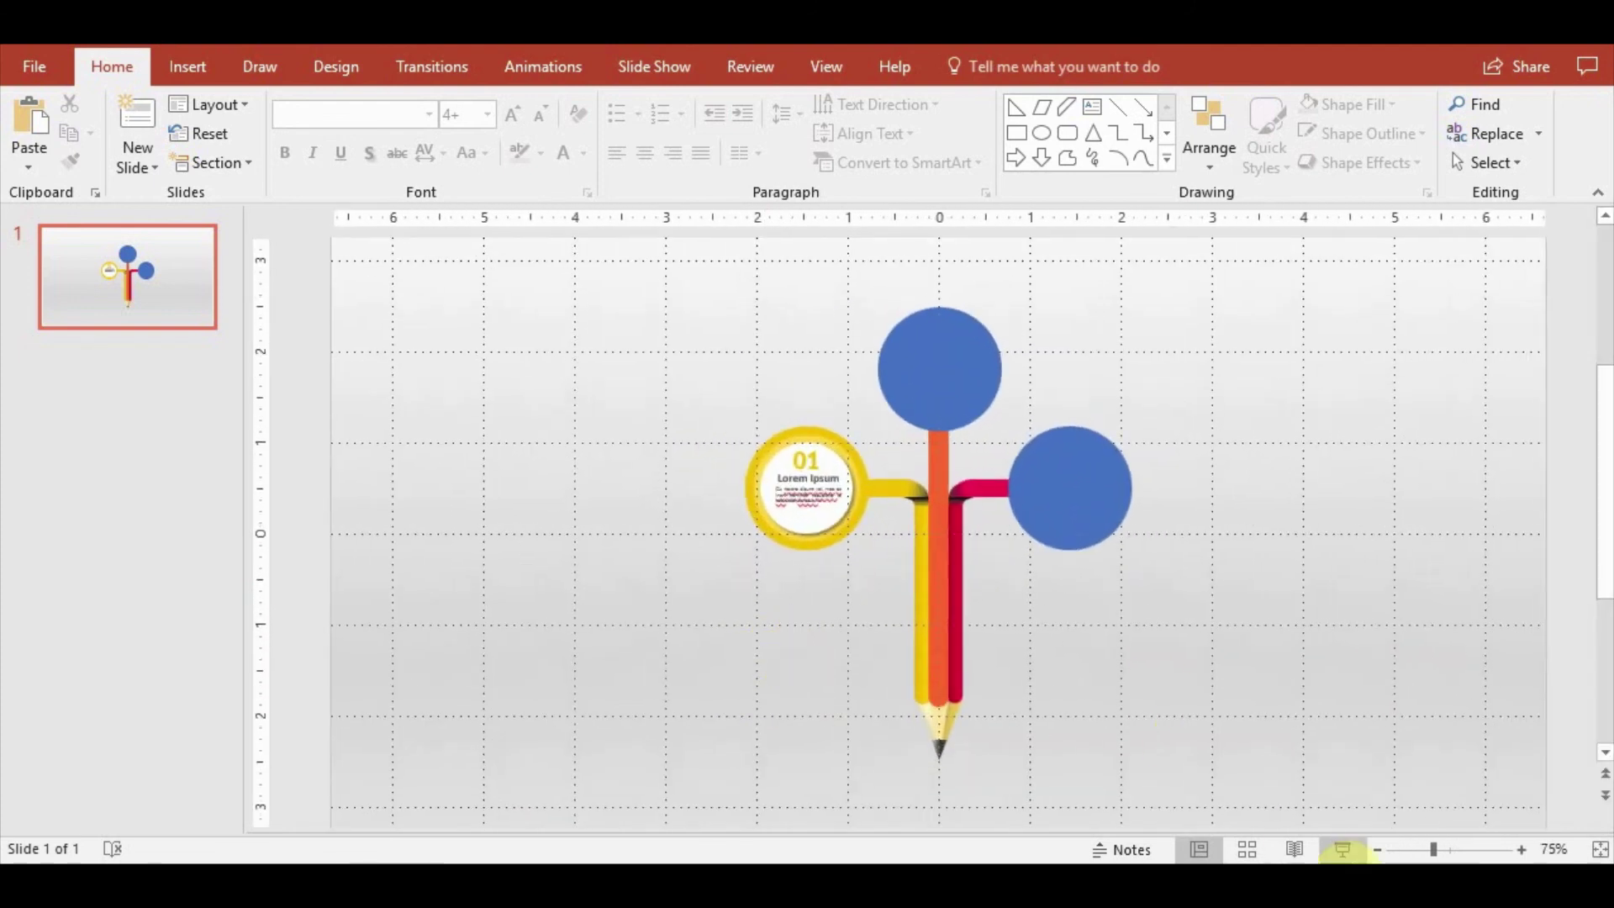
left_click(1294, 850)
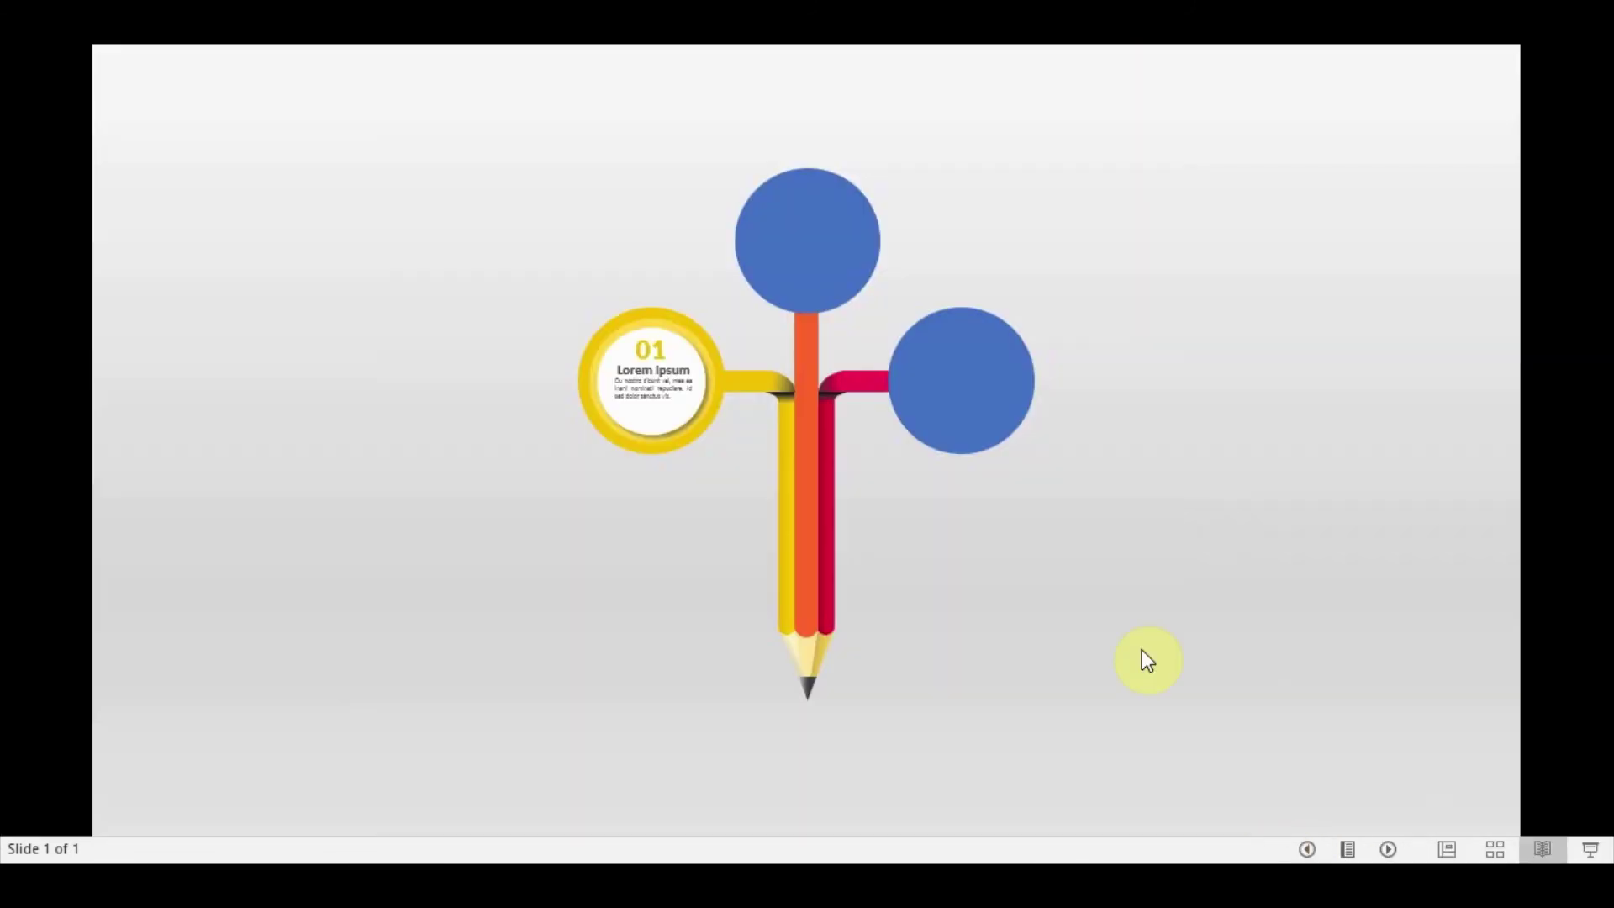
key("Escape")
scroll(659, 400, "up", 5)
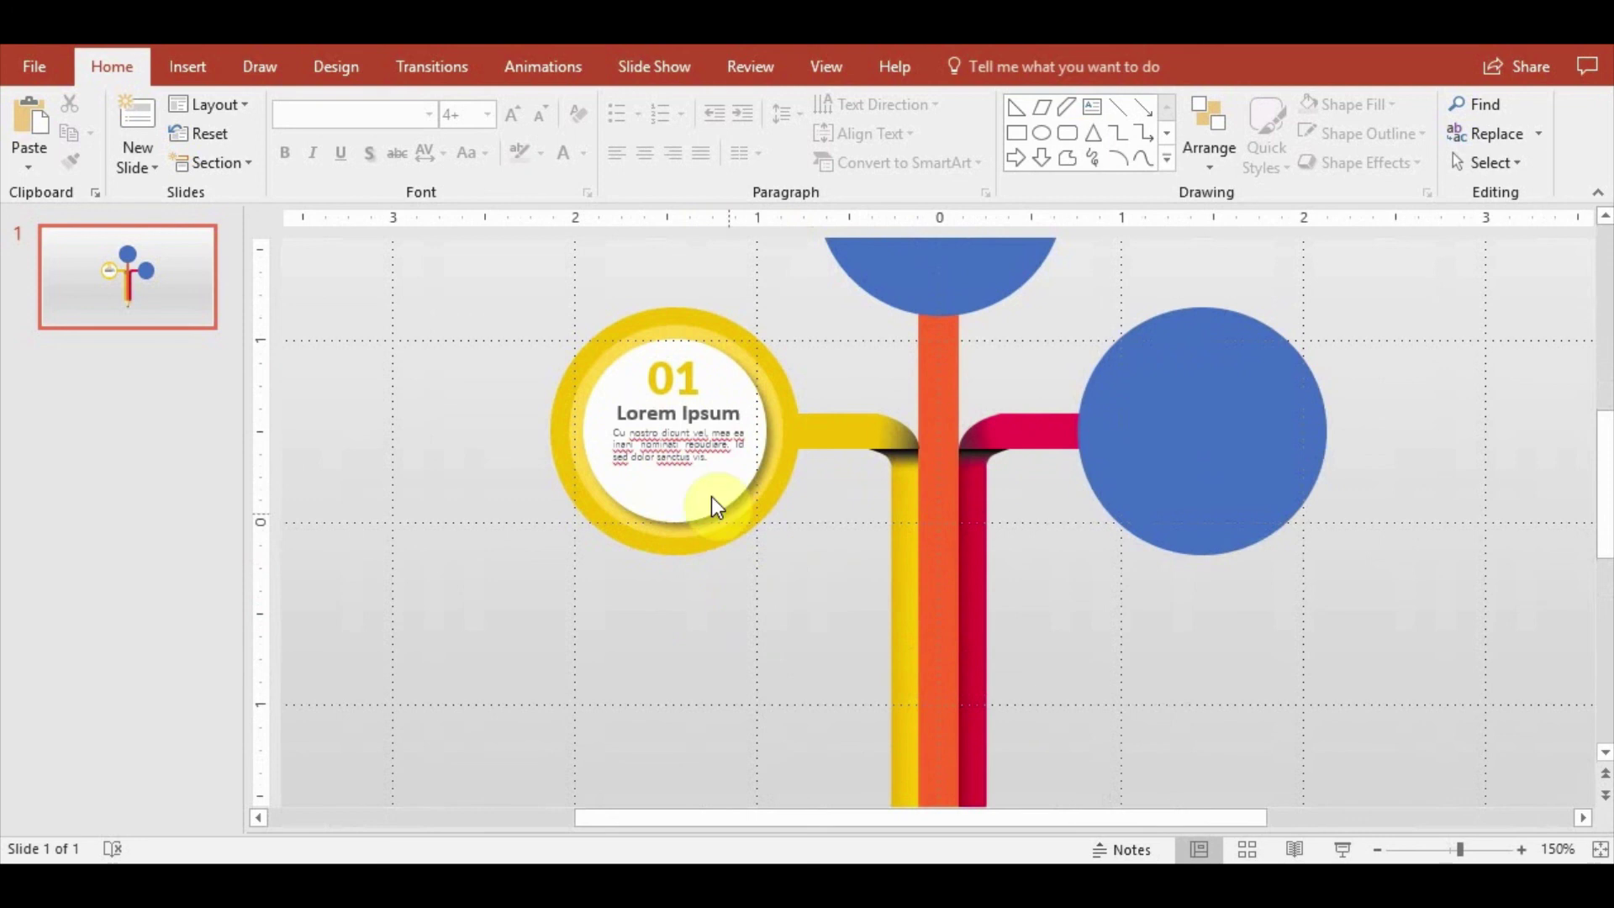
Group the 01 circle's shapes and paste copies over the top and right blue circles
left_click_drag(481, 290, 919, 693)
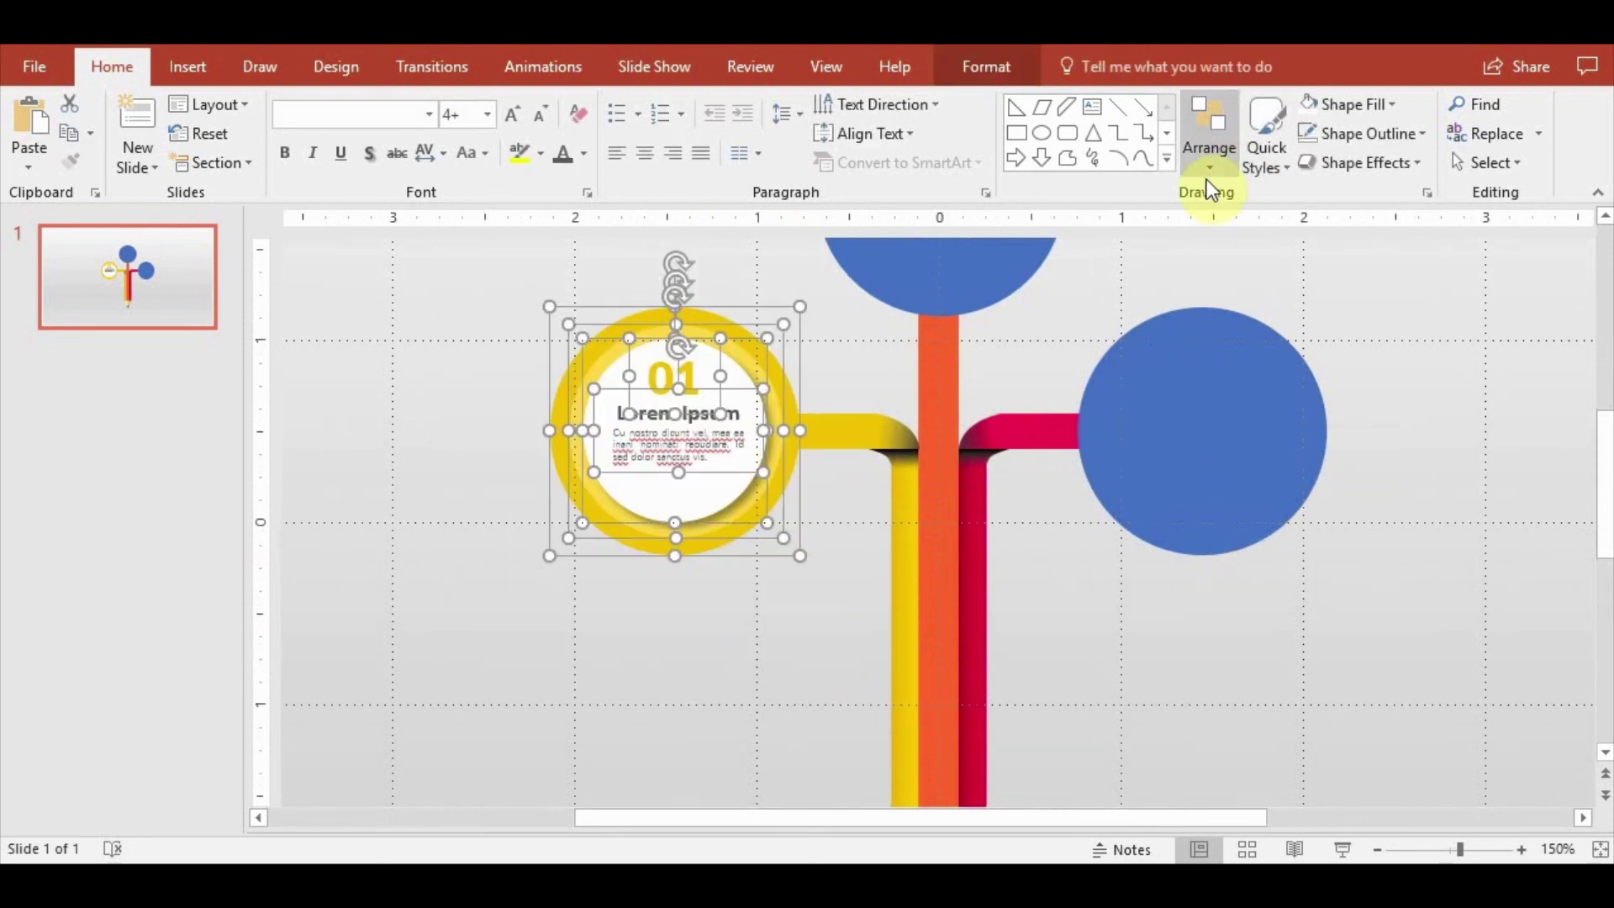
left_click(1207, 179)
left_click(1278, 372)
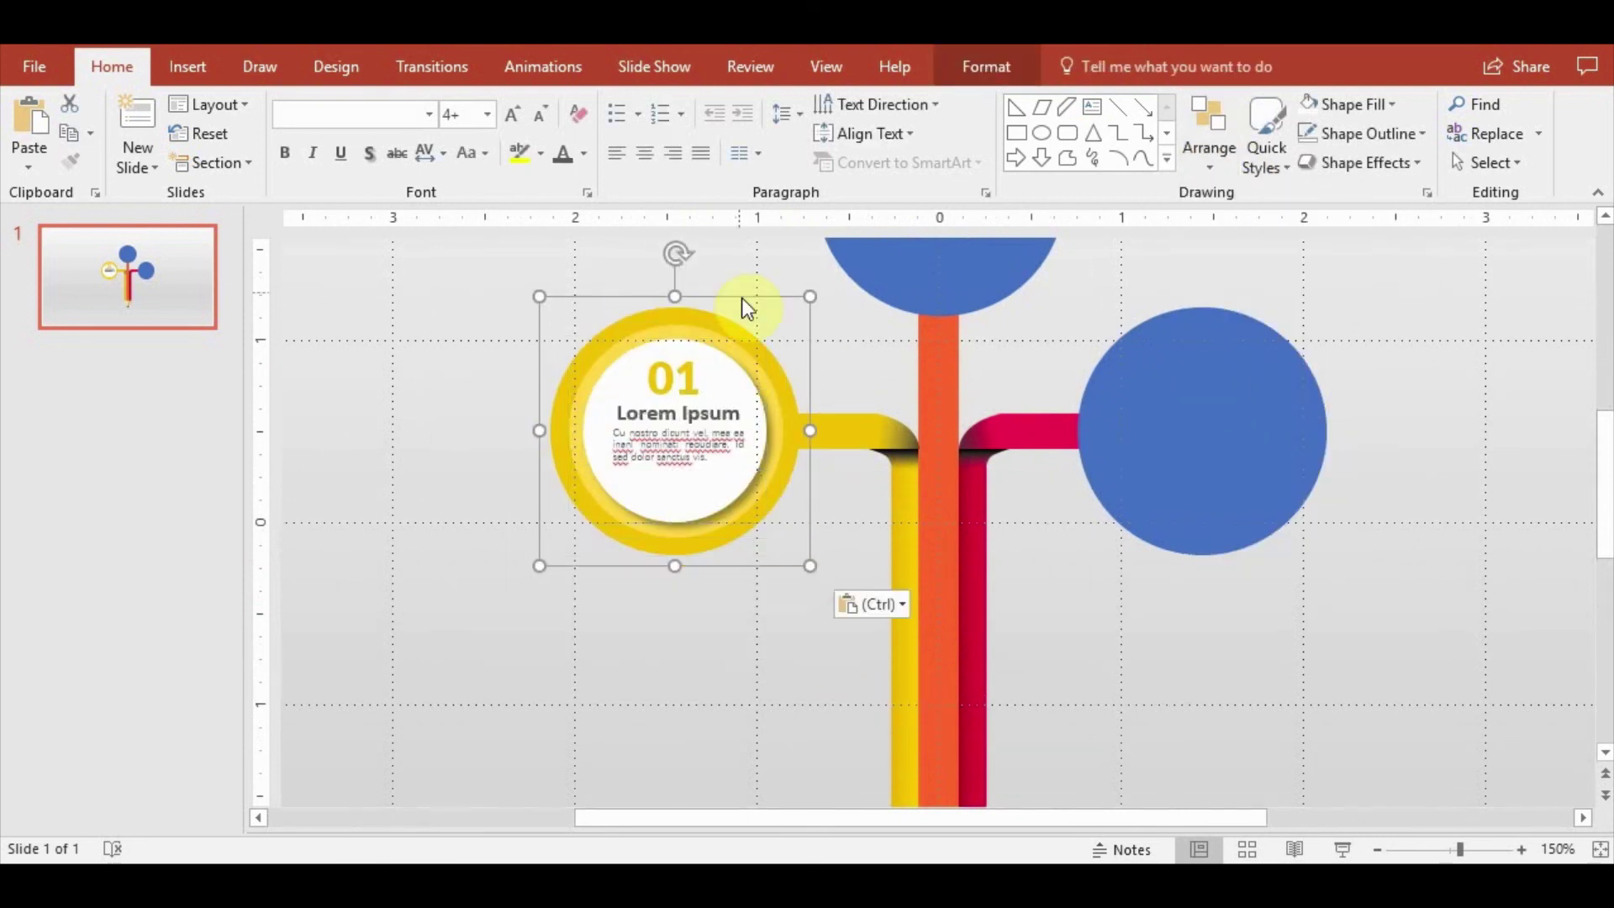
scroll(746, 307, "up", 3)
left_click_drag(770, 711, 1034, 471)
key("ctrl+v")
left_click_drag(1062, 335, 1278, 541)
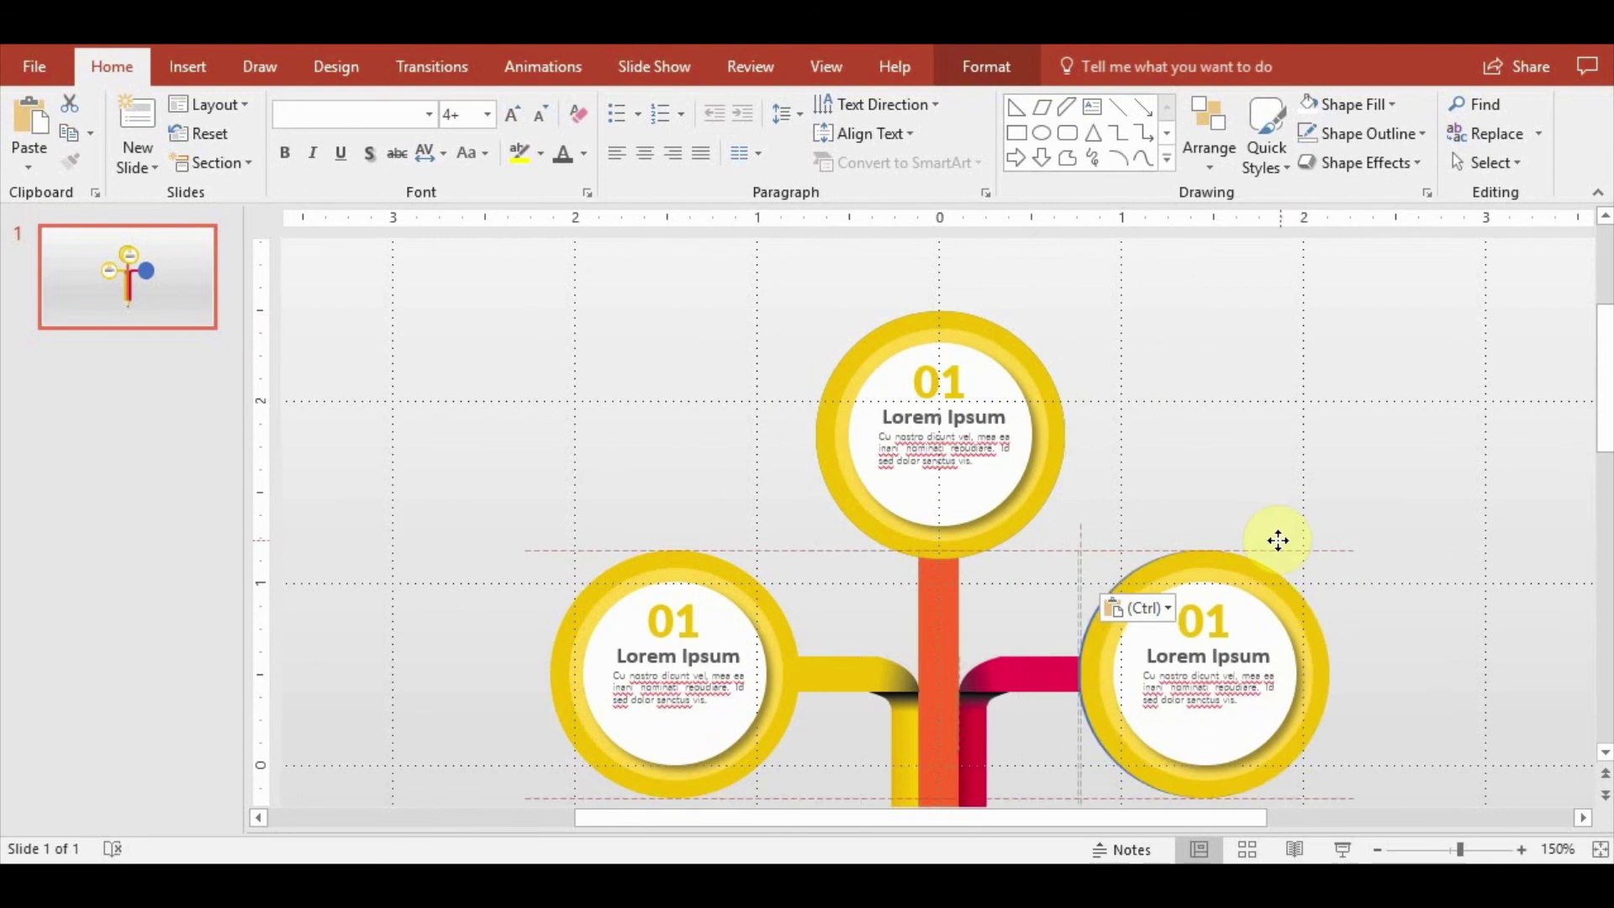
Recolour the top copy's ring orange and renumber it 02
left_click(965, 551)
left_click(1207, 151)
left_click(1239, 223)
left_click(1219, 572)
left_click(967, 336)
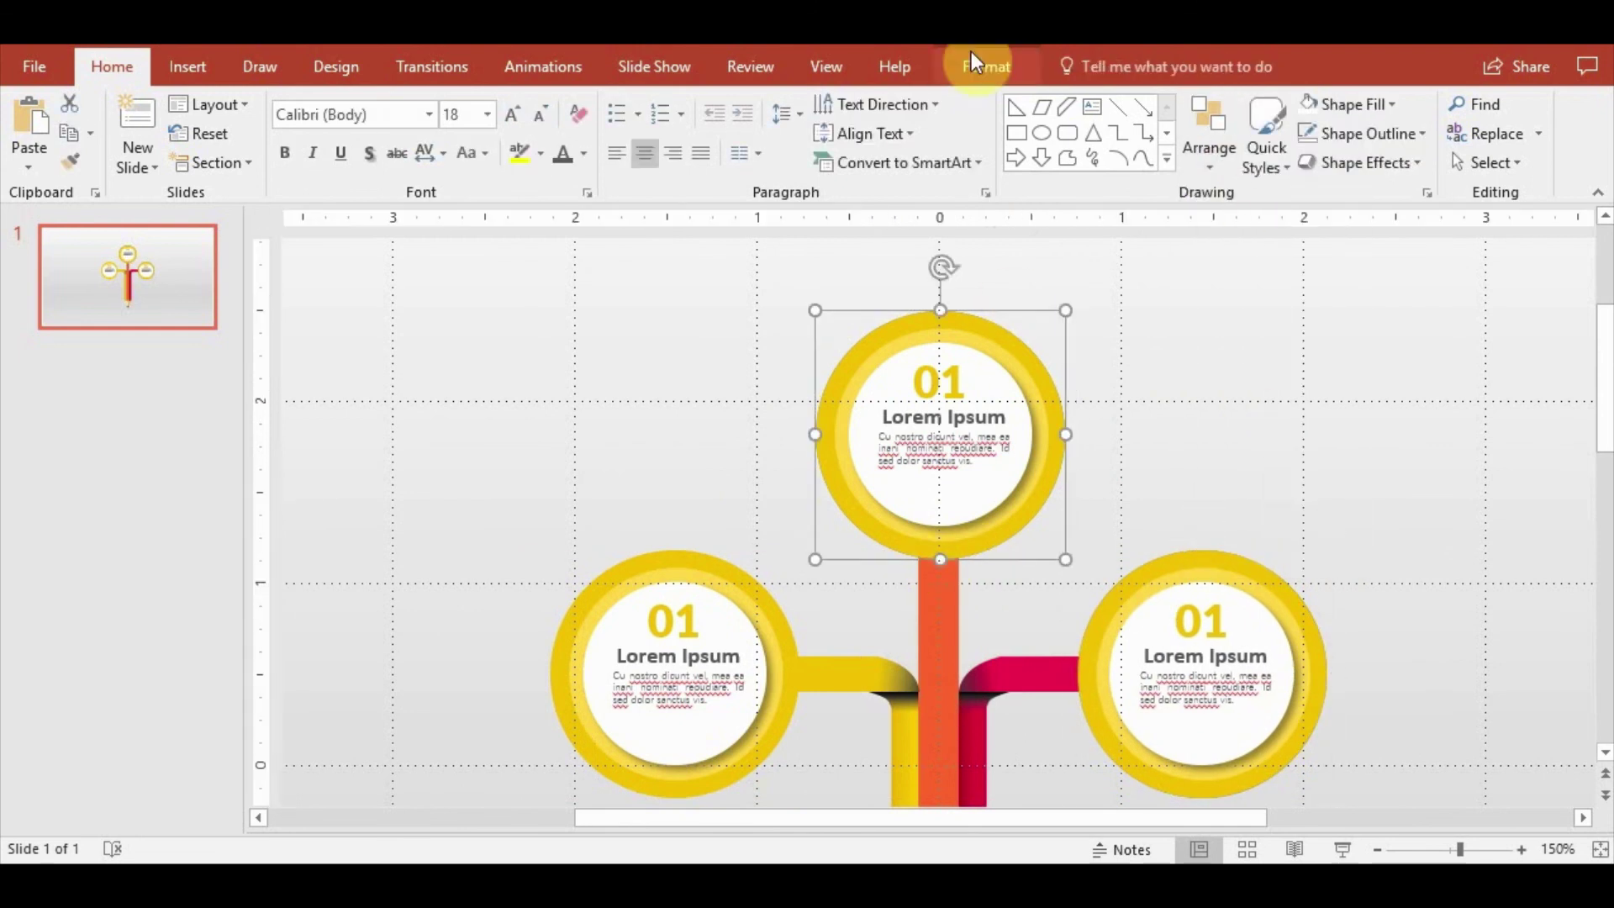
left_click(984, 67)
left_click(613, 104)
left_click(670, 103)
left_click(956, 219)
left_click(954, 378)
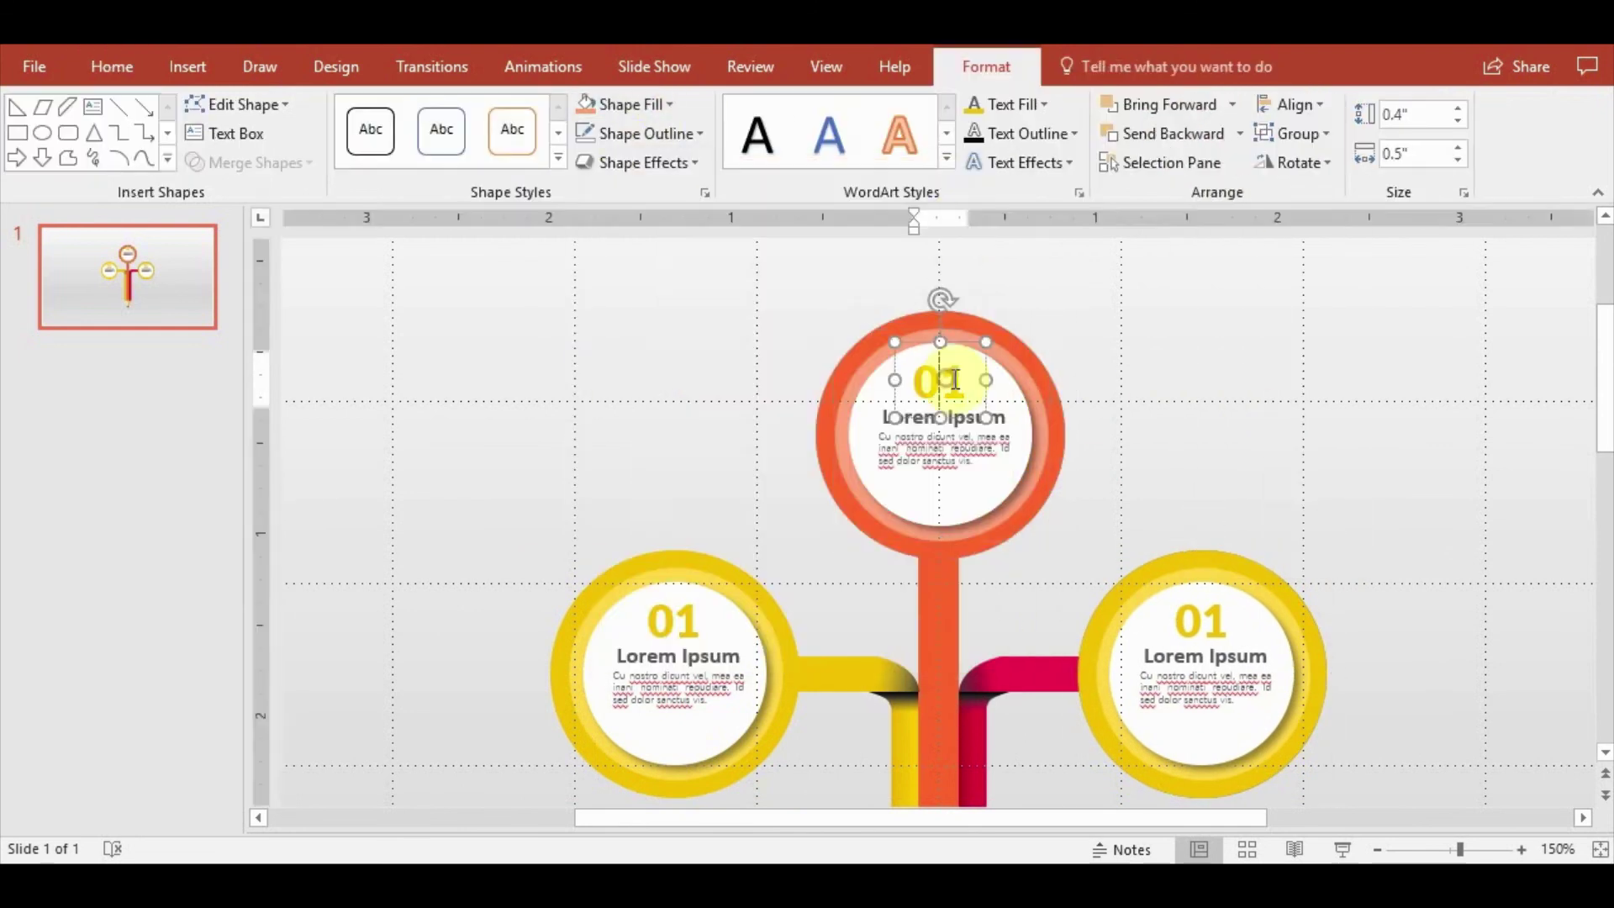
type("02")
left_click(111, 66)
Recolour the right copy crimson with a pink inner ring and renumber it 03
scroll(1236, 462, "down", 1)
left_click(1236, 521)
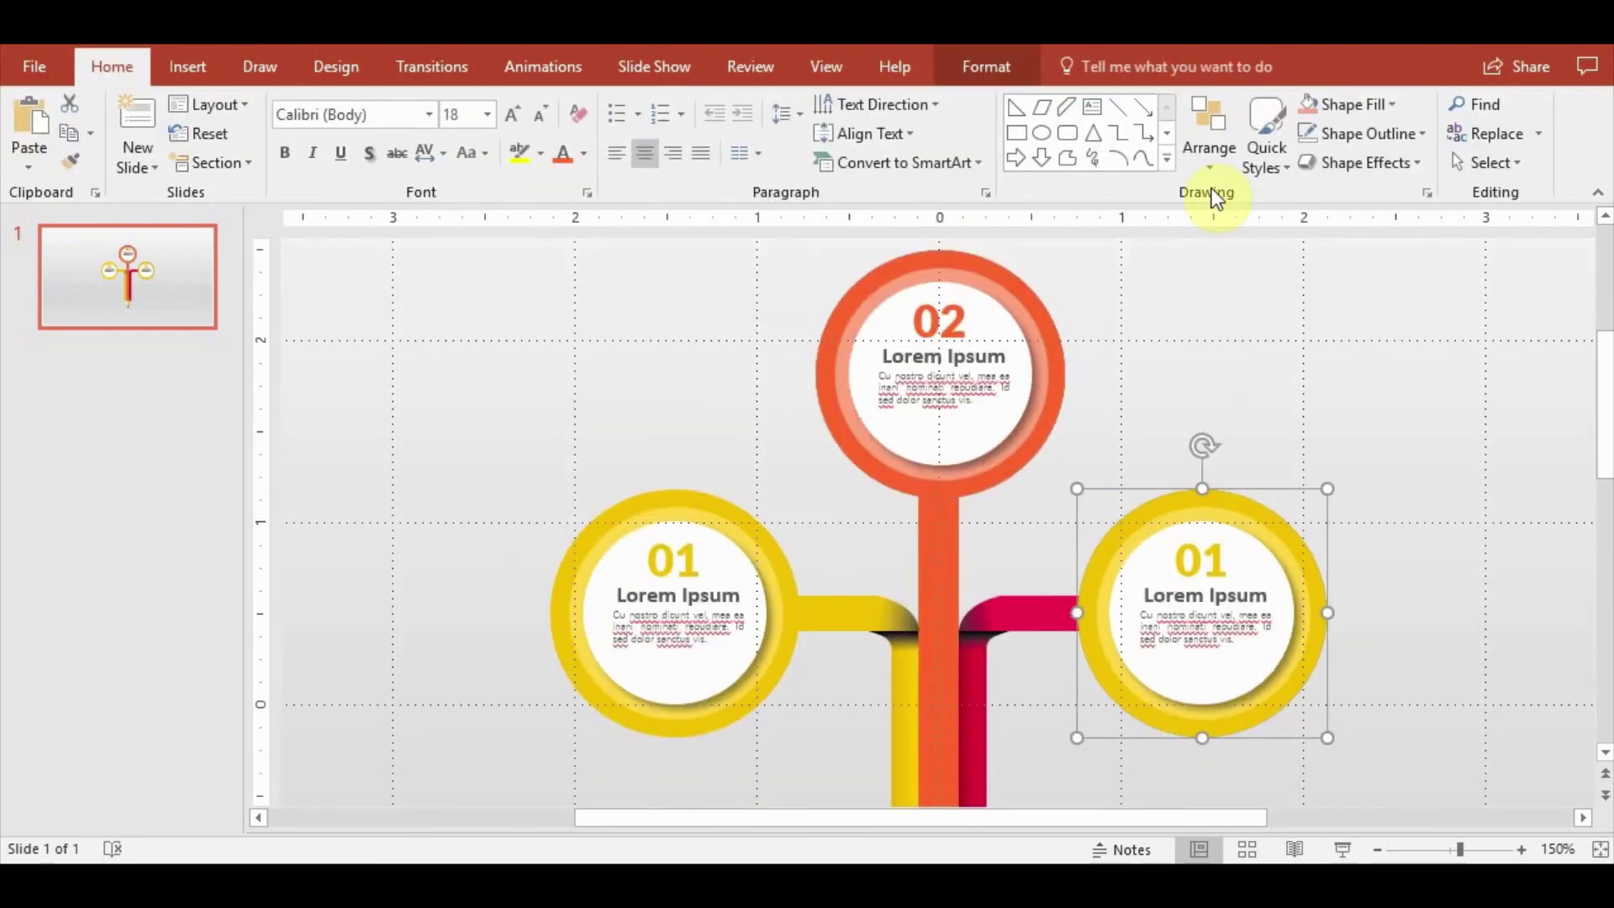
left_click(986, 67)
left_click(613, 103)
left_click(670, 103)
left_click(648, 336)
left_click(876, 296)
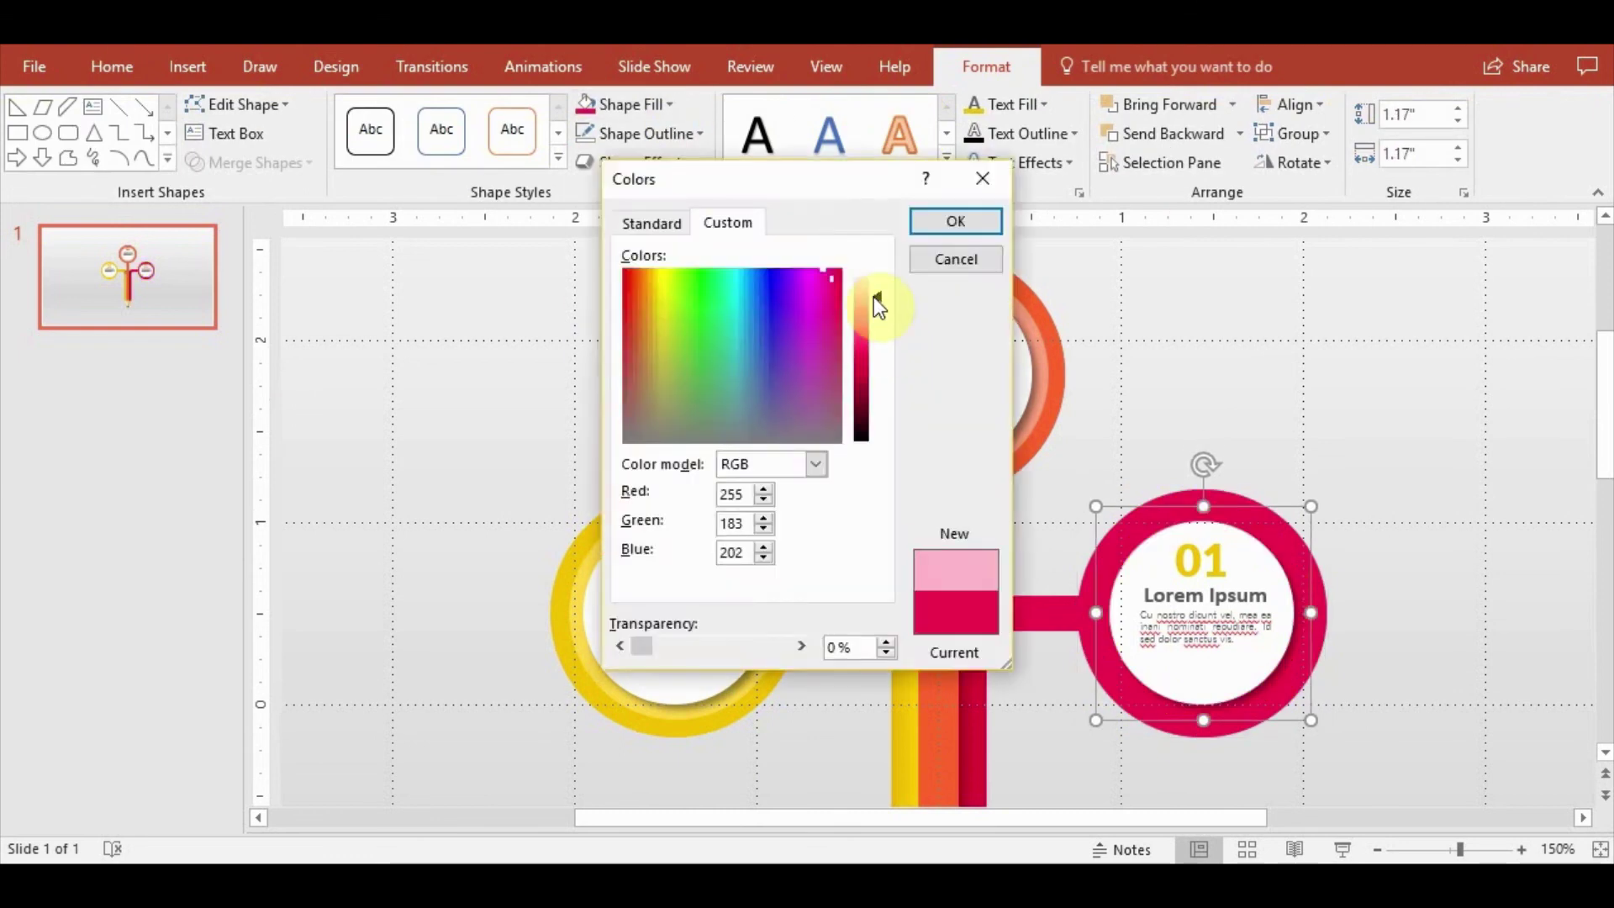
left_click(955, 221)
double_click(1200, 561)
type("03")
left_click(112, 66)
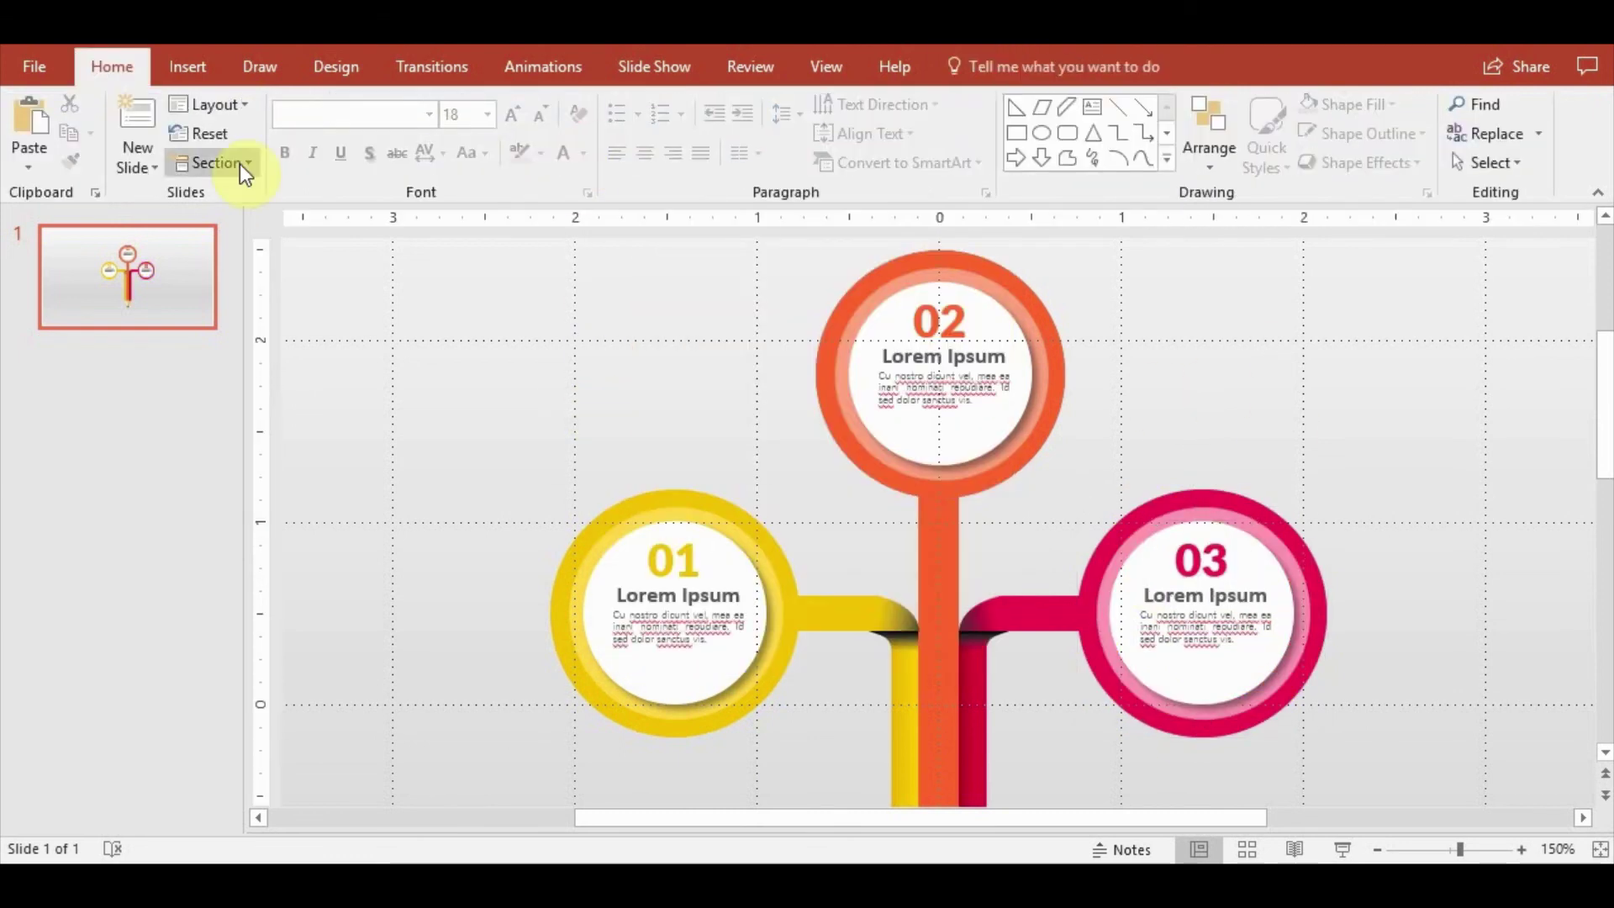
left_click(186, 66)
left_click(521, 139)
Insert the phone, cloud-download and target icons from the Icons gallery
scroll(577, 420, "down", 5)
left_click(570, 380)
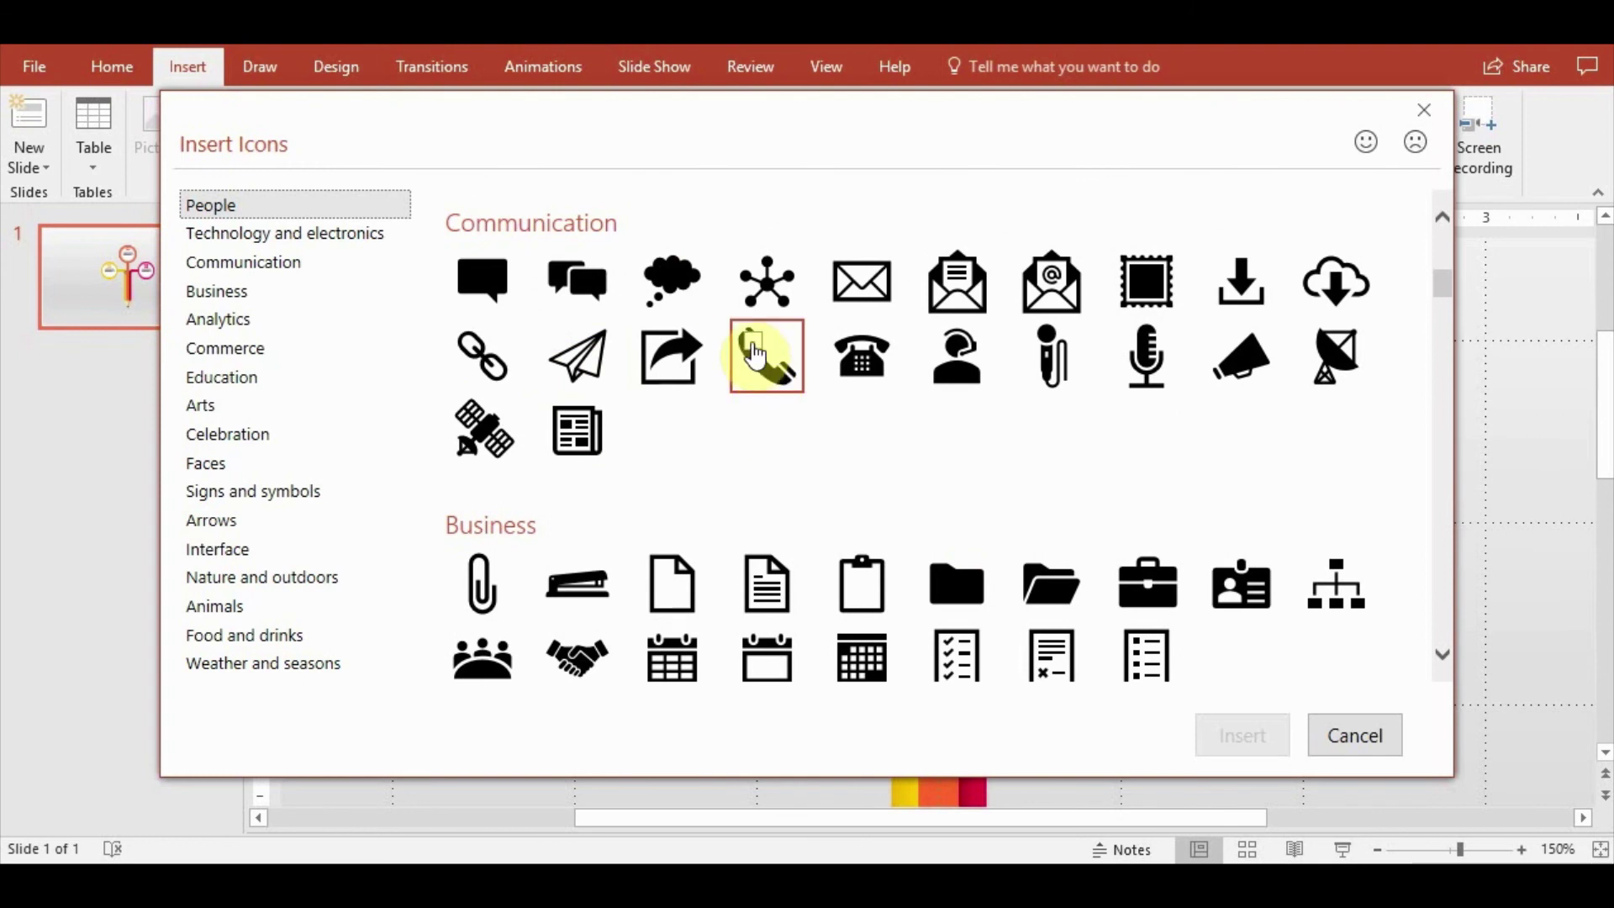
left_click(765, 353)
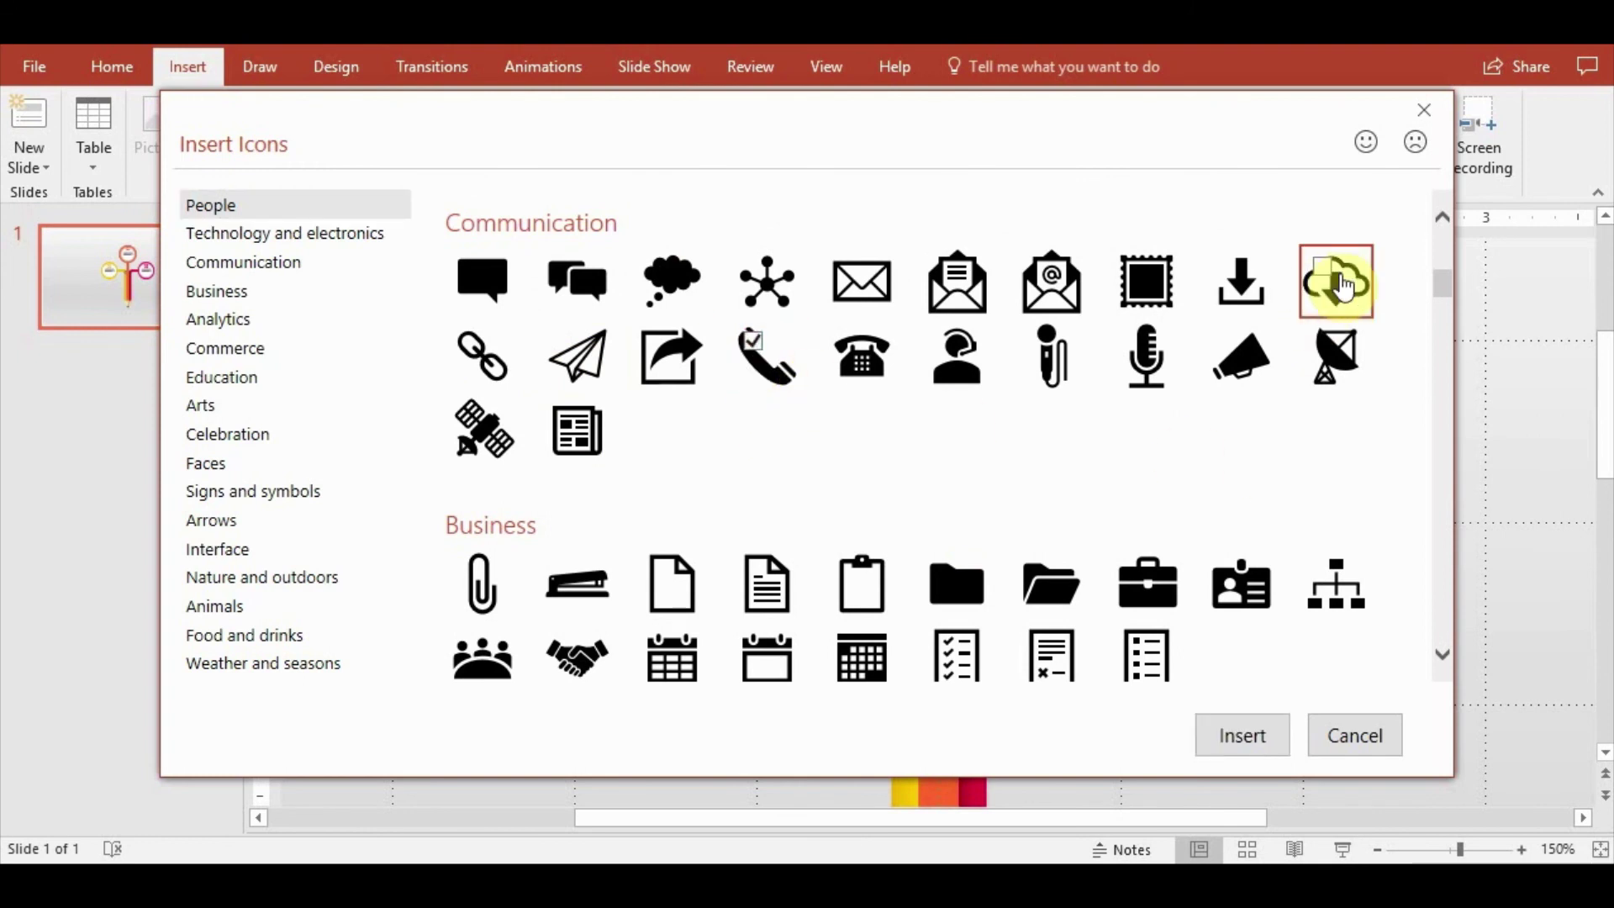
left_click(1323, 284)
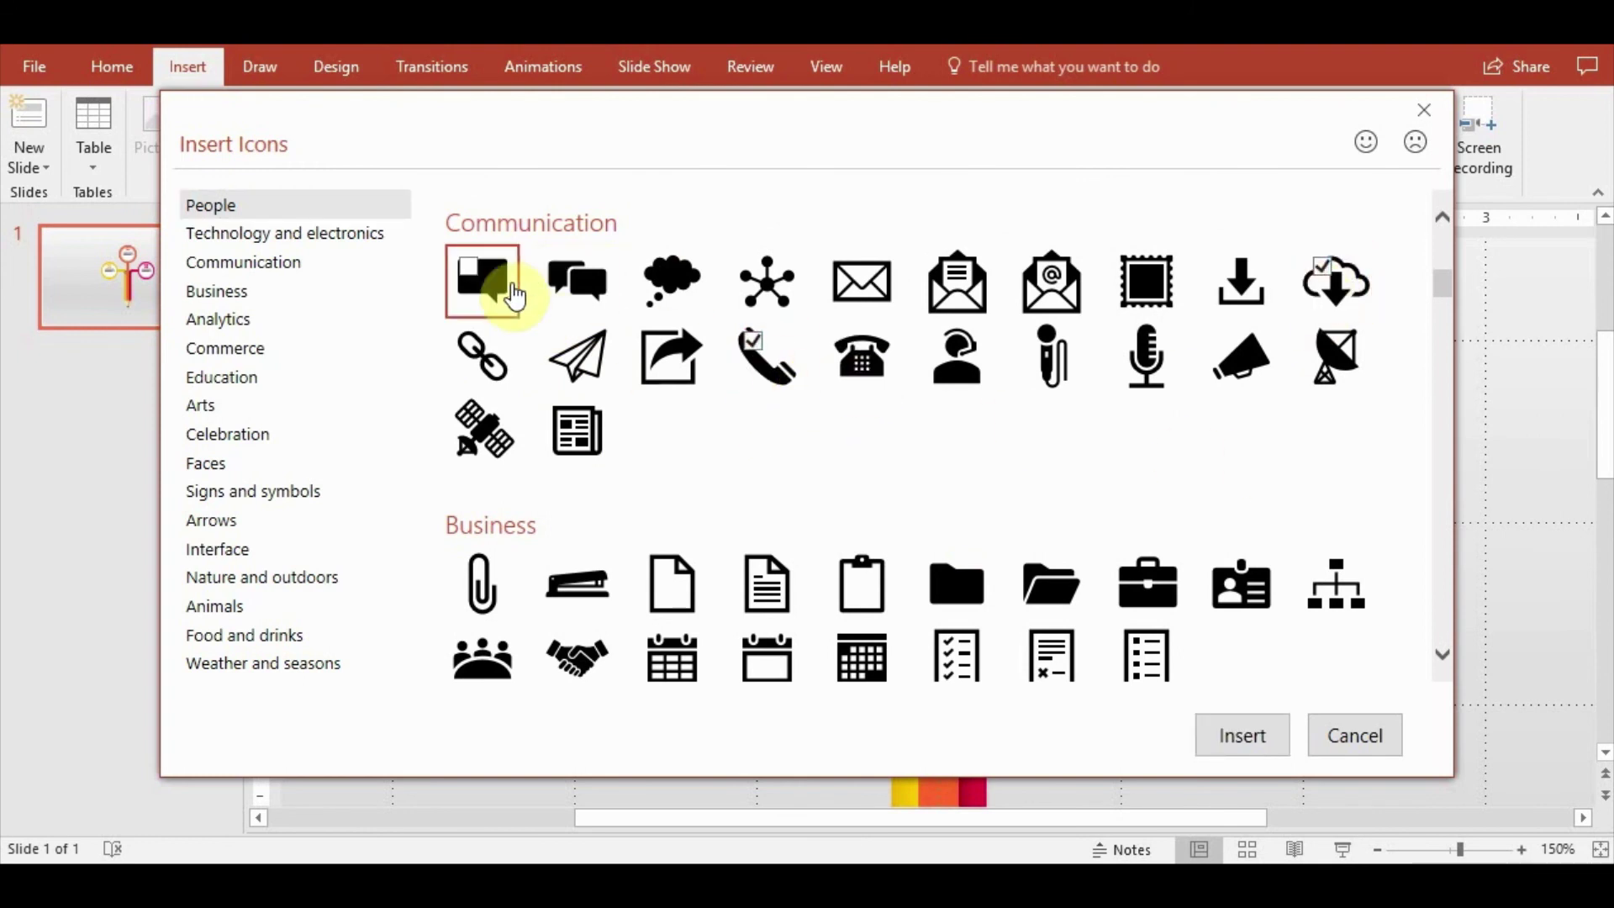
scroll(815, 506, "down", 3)
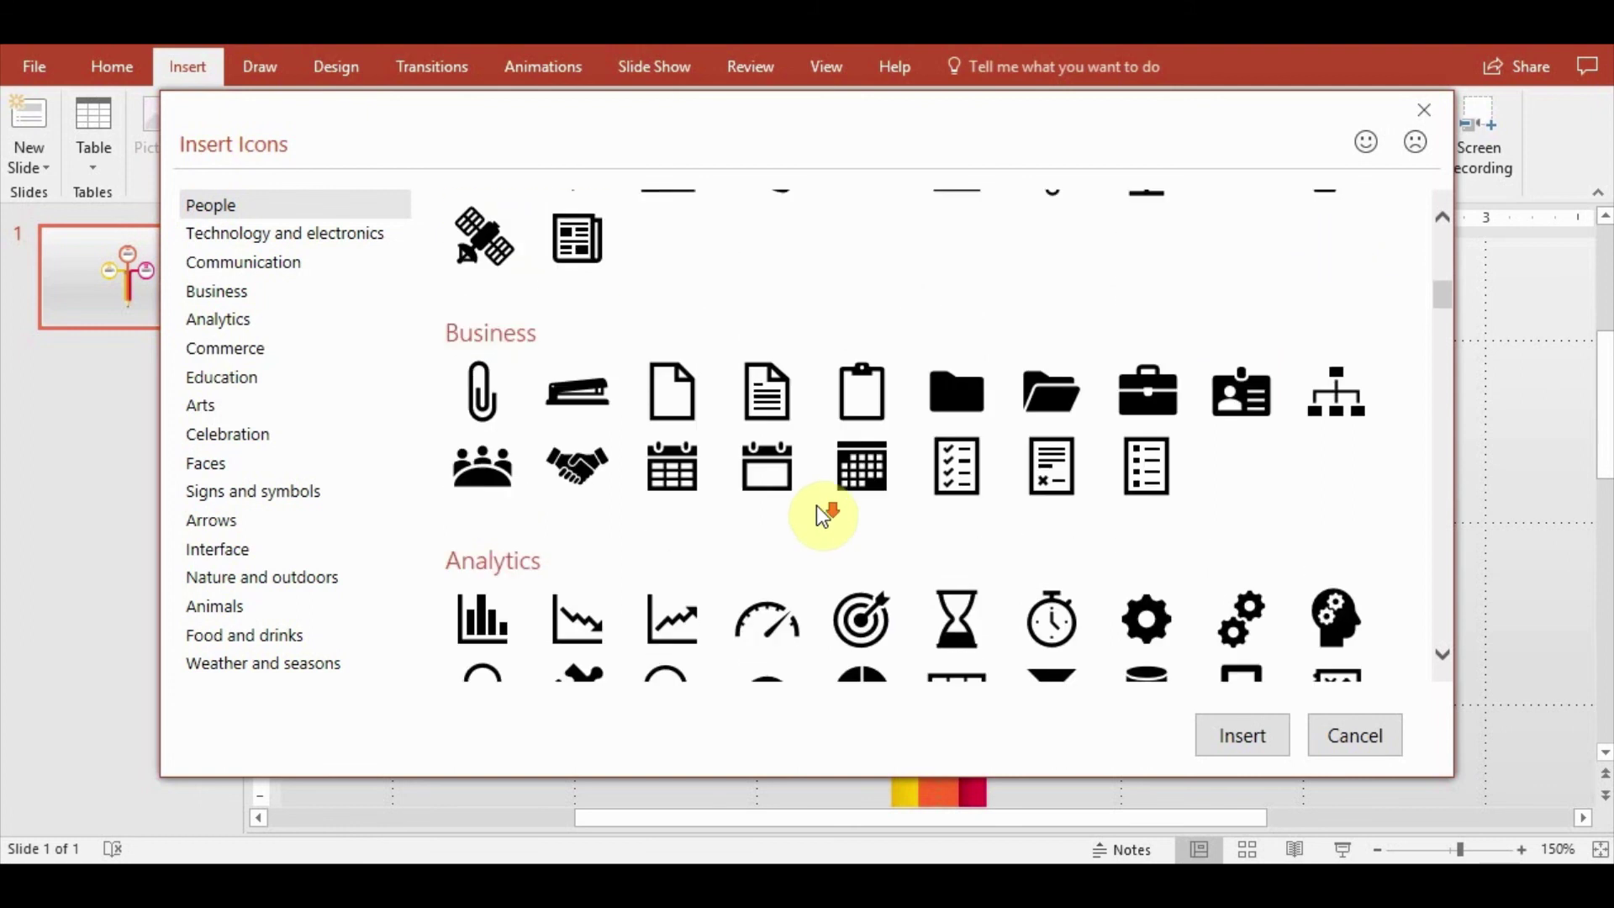
left_click(852, 582)
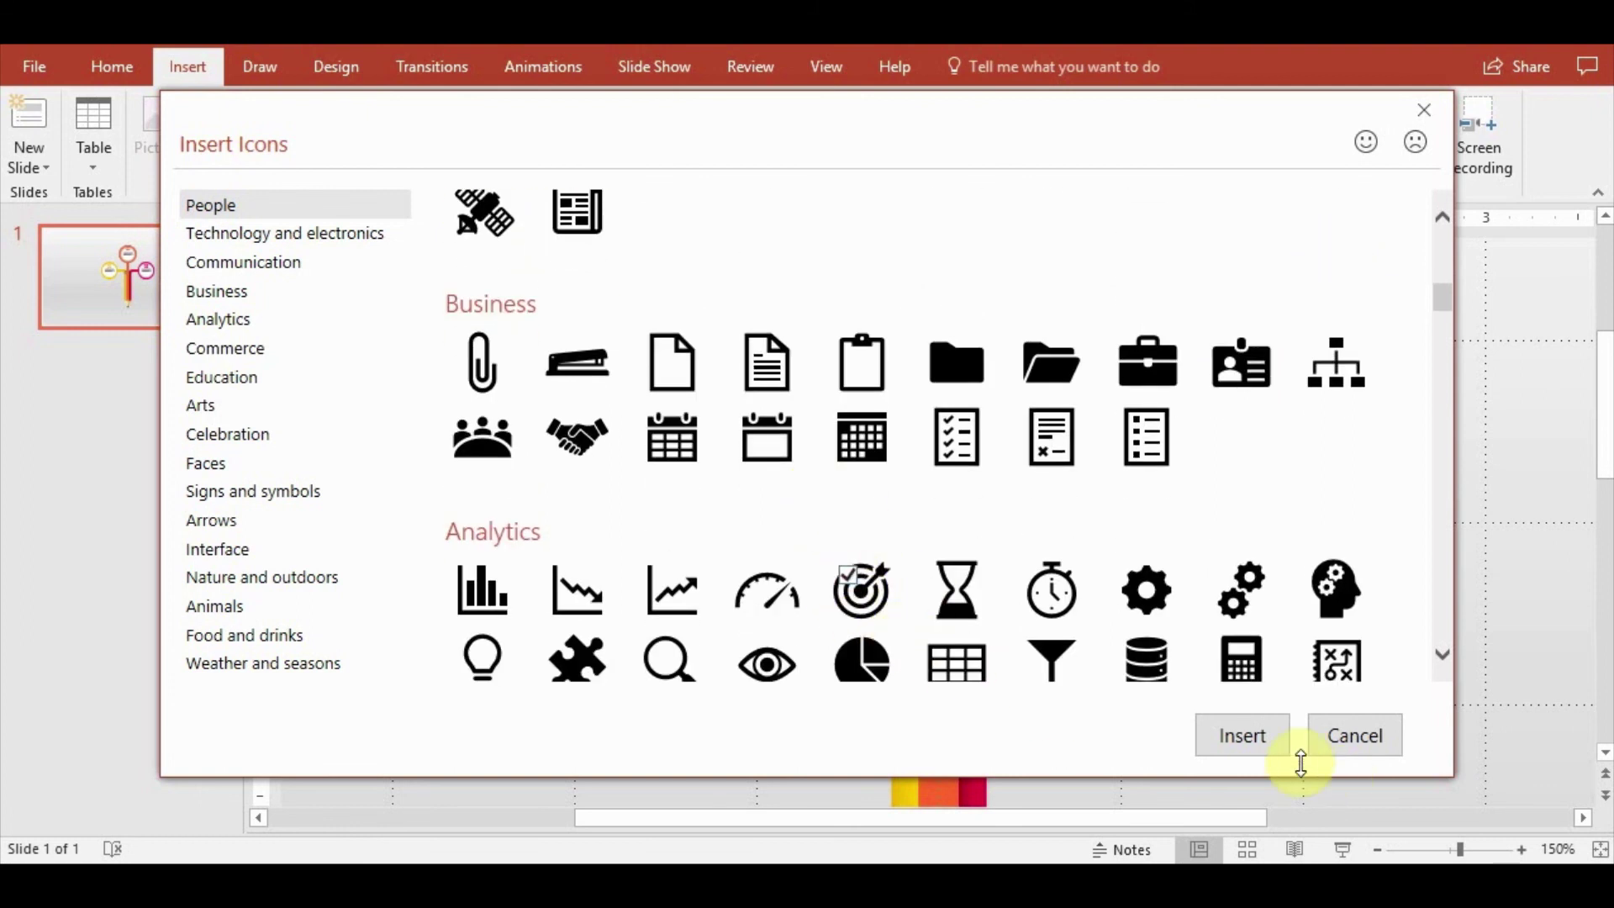
left_click(1257, 746)
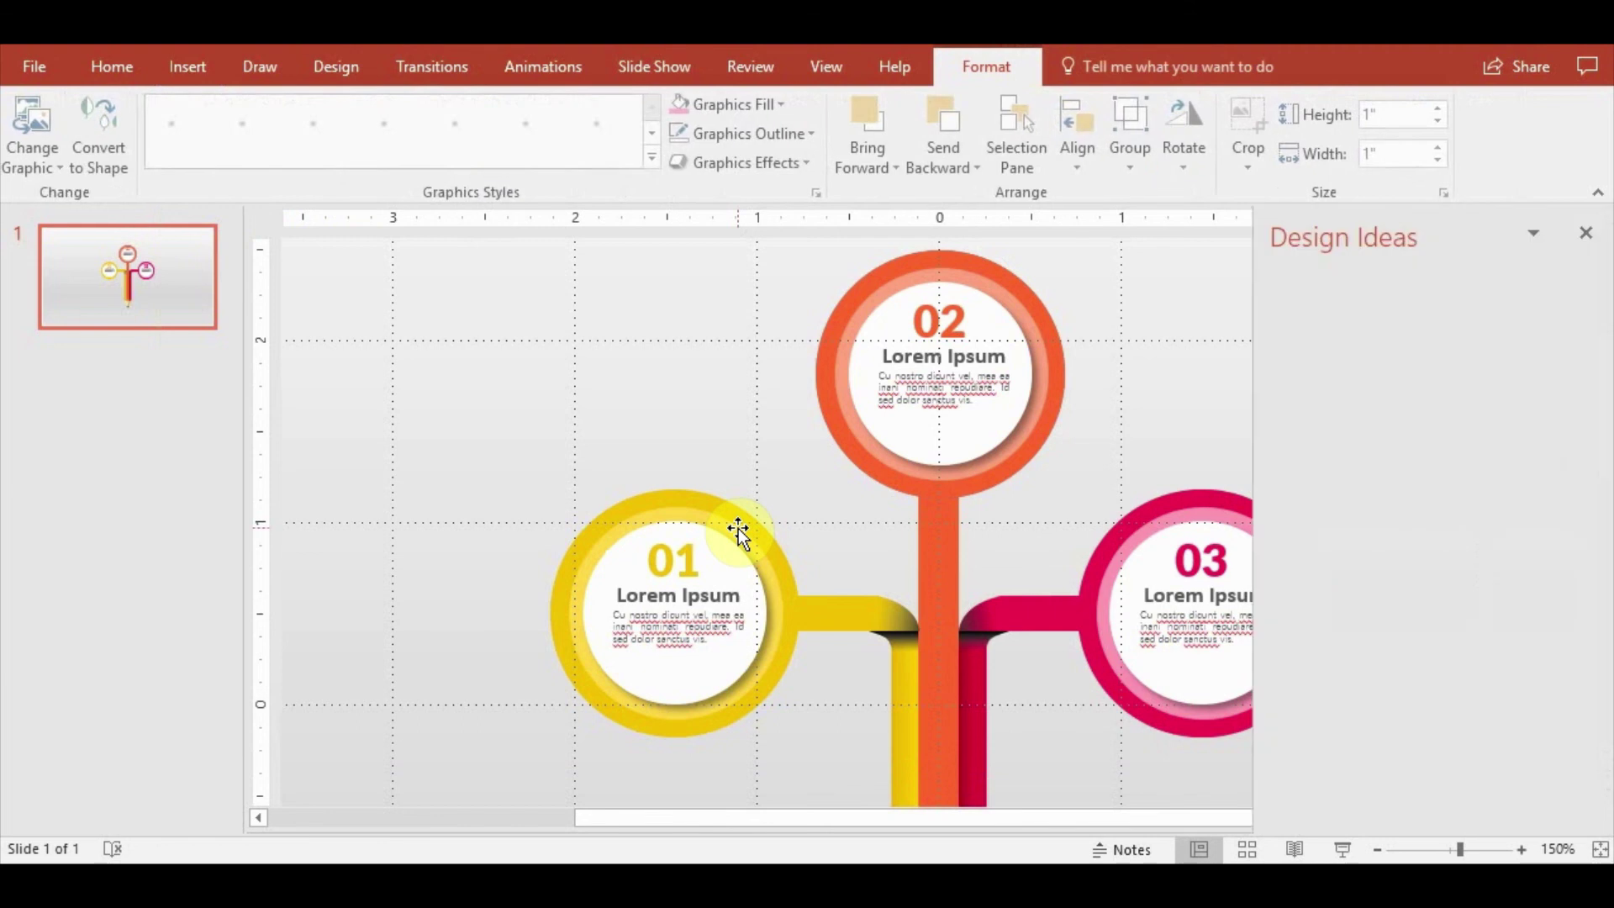
Move the icons to the upper left, separate the target, and size all three to 0.26 inch
left_click_drag(881, 737, 471, 367)
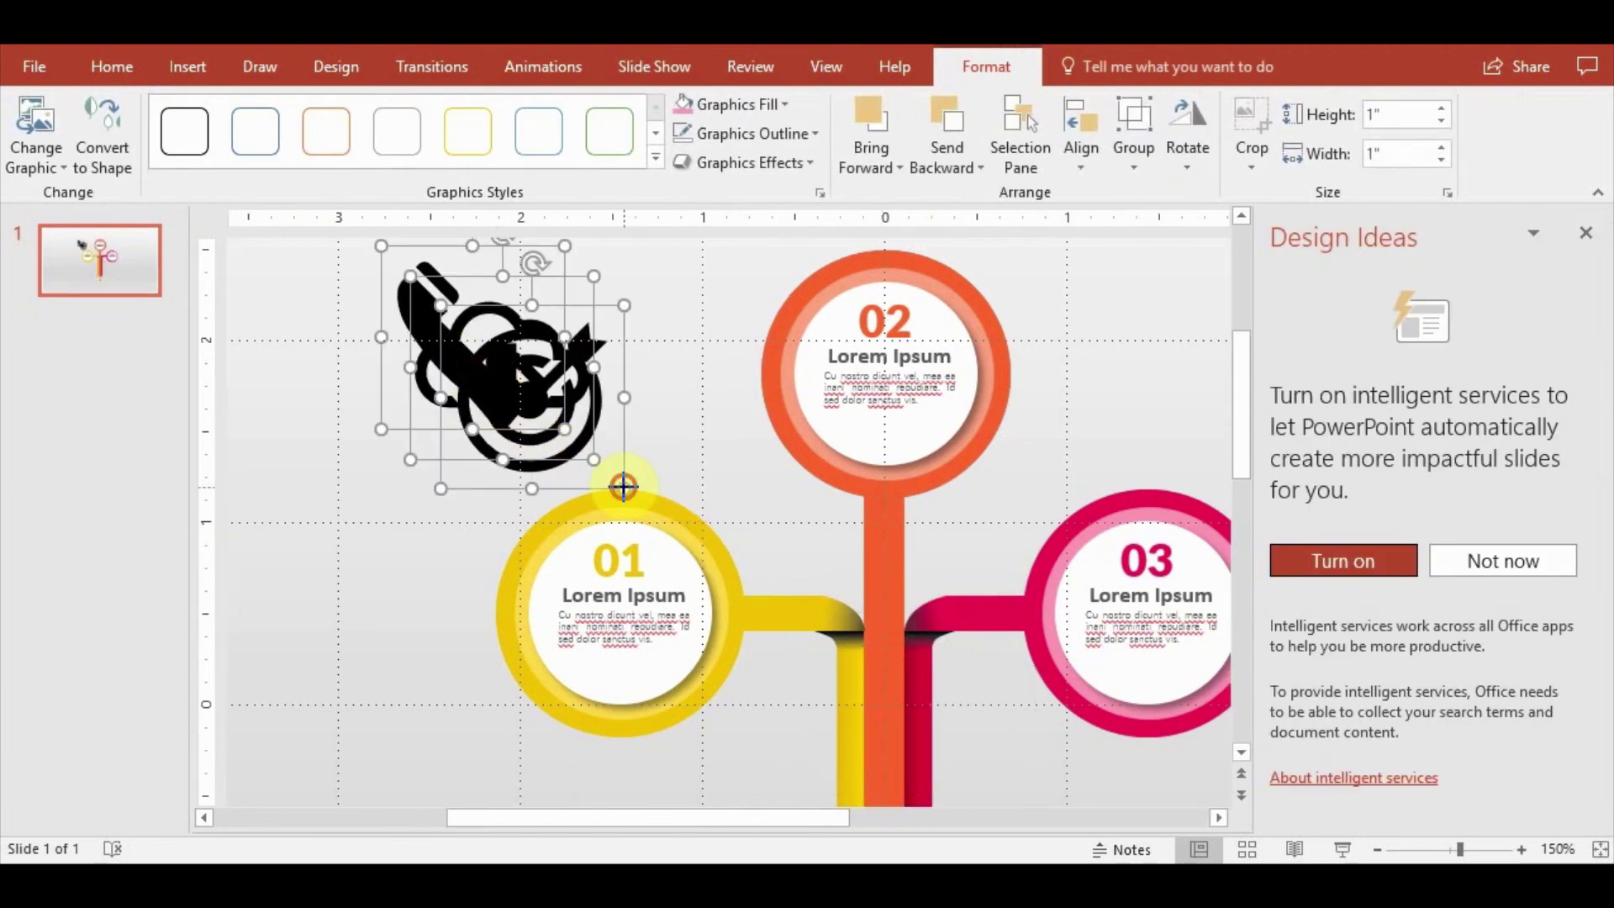
left_click_drag(623, 486, 459, 334)
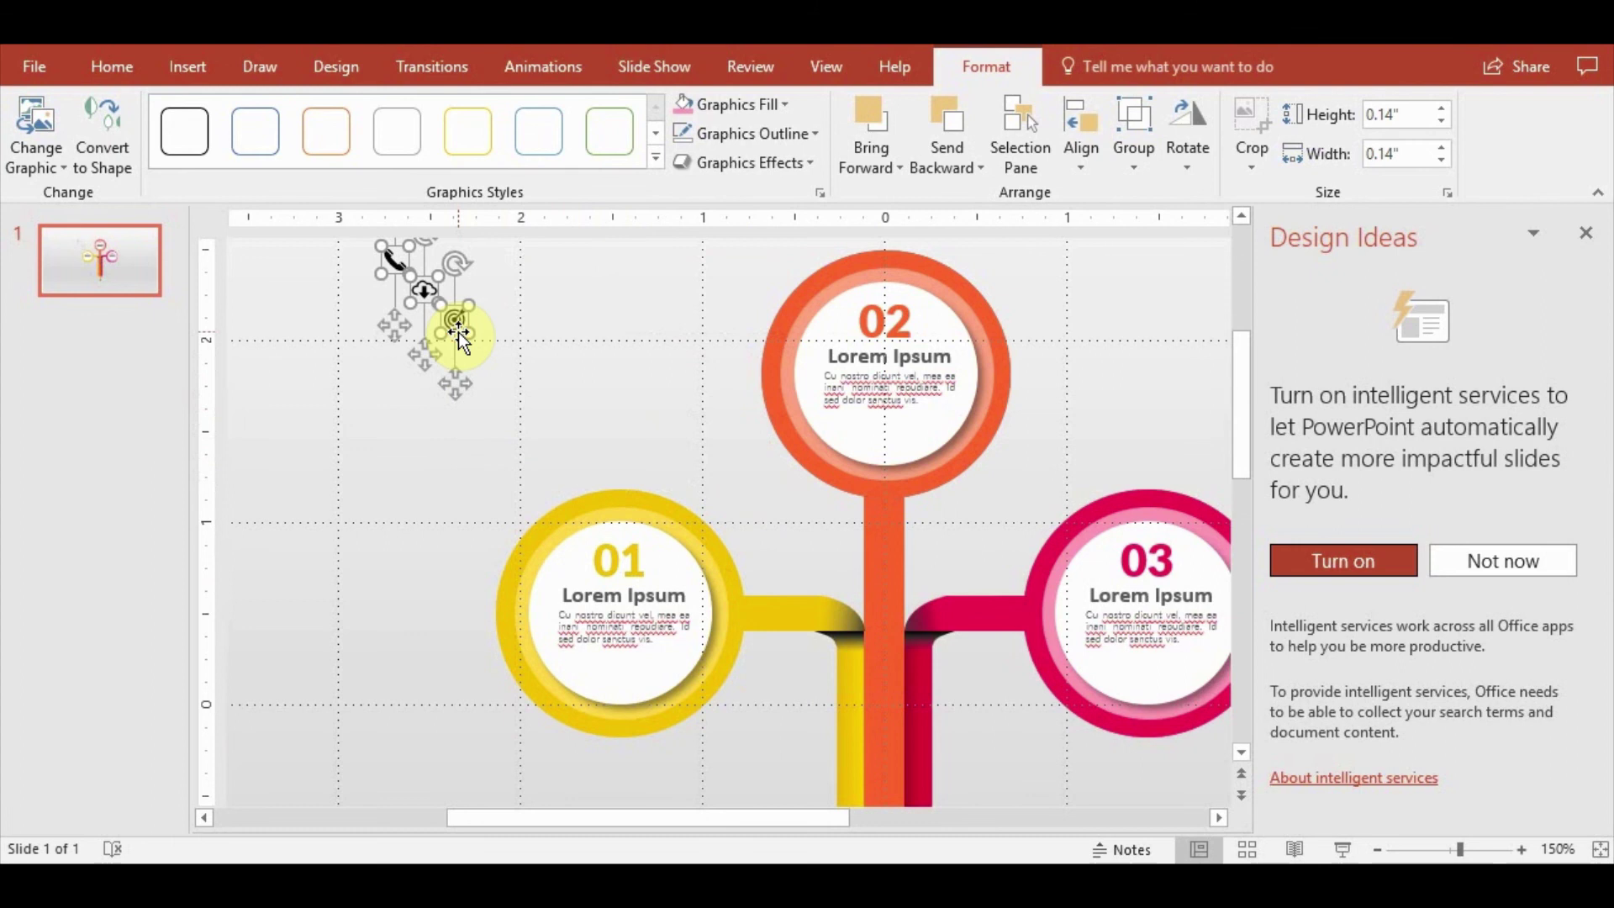
mouse_move(459, 322)
left_mouse_down()
mouse_move(515, 372)
mouse_move(603, 642)
mouse_move(590, 391)
mouse_move(454, 388)
left_mouse_up()
left_click(498, 365)
left_click(415, 282)
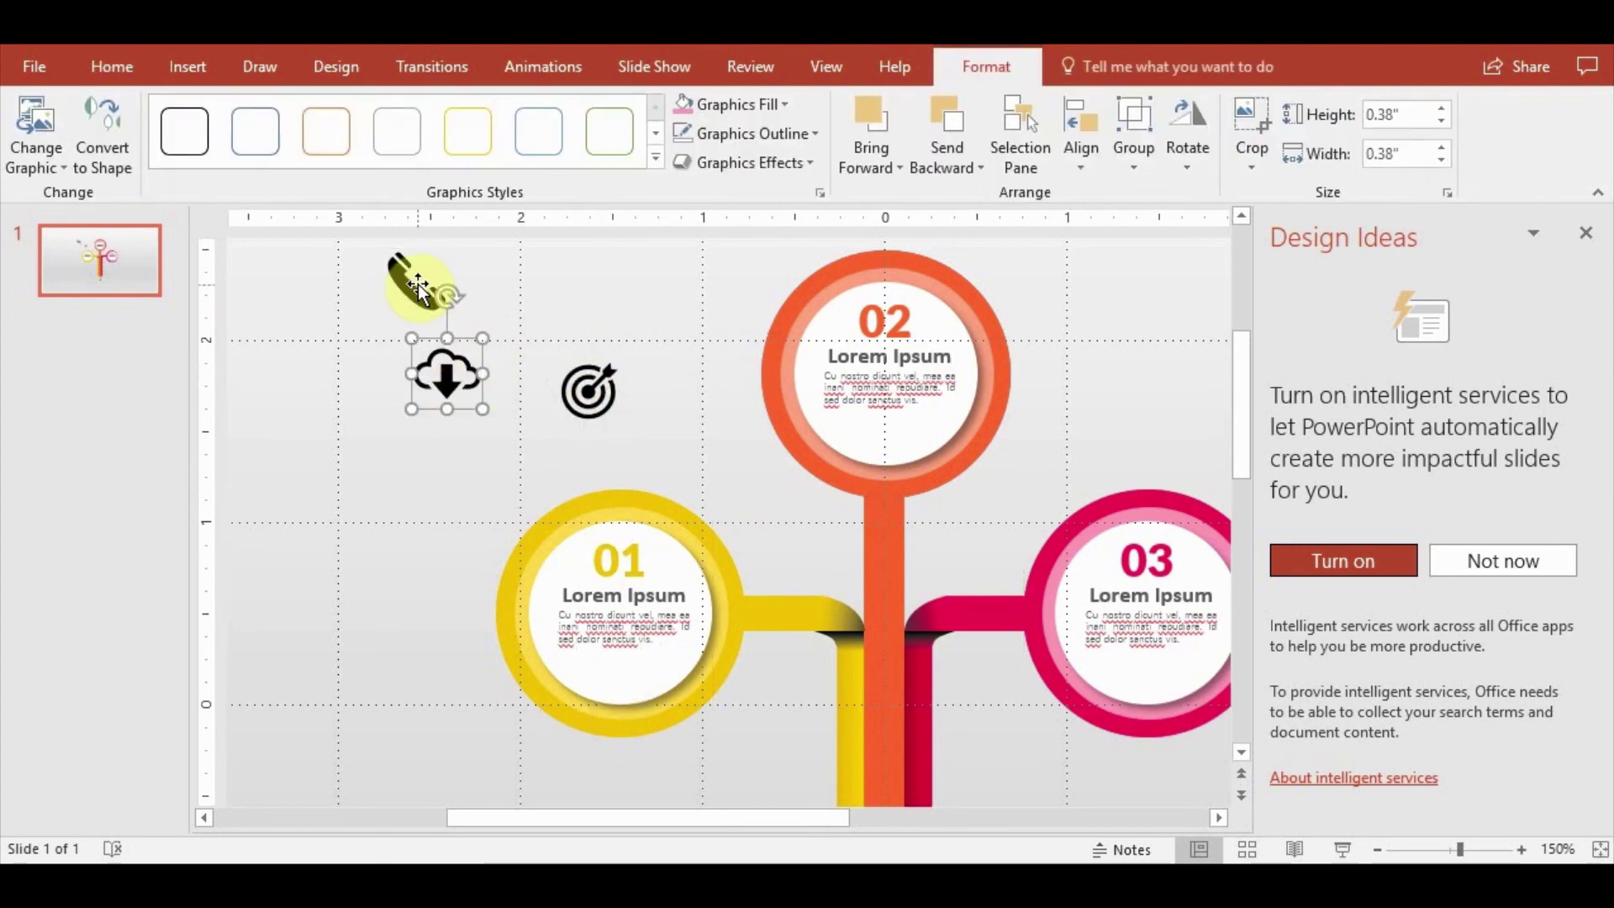
left_click(572, 391, "shift")
left_click(448, 382, "shift")
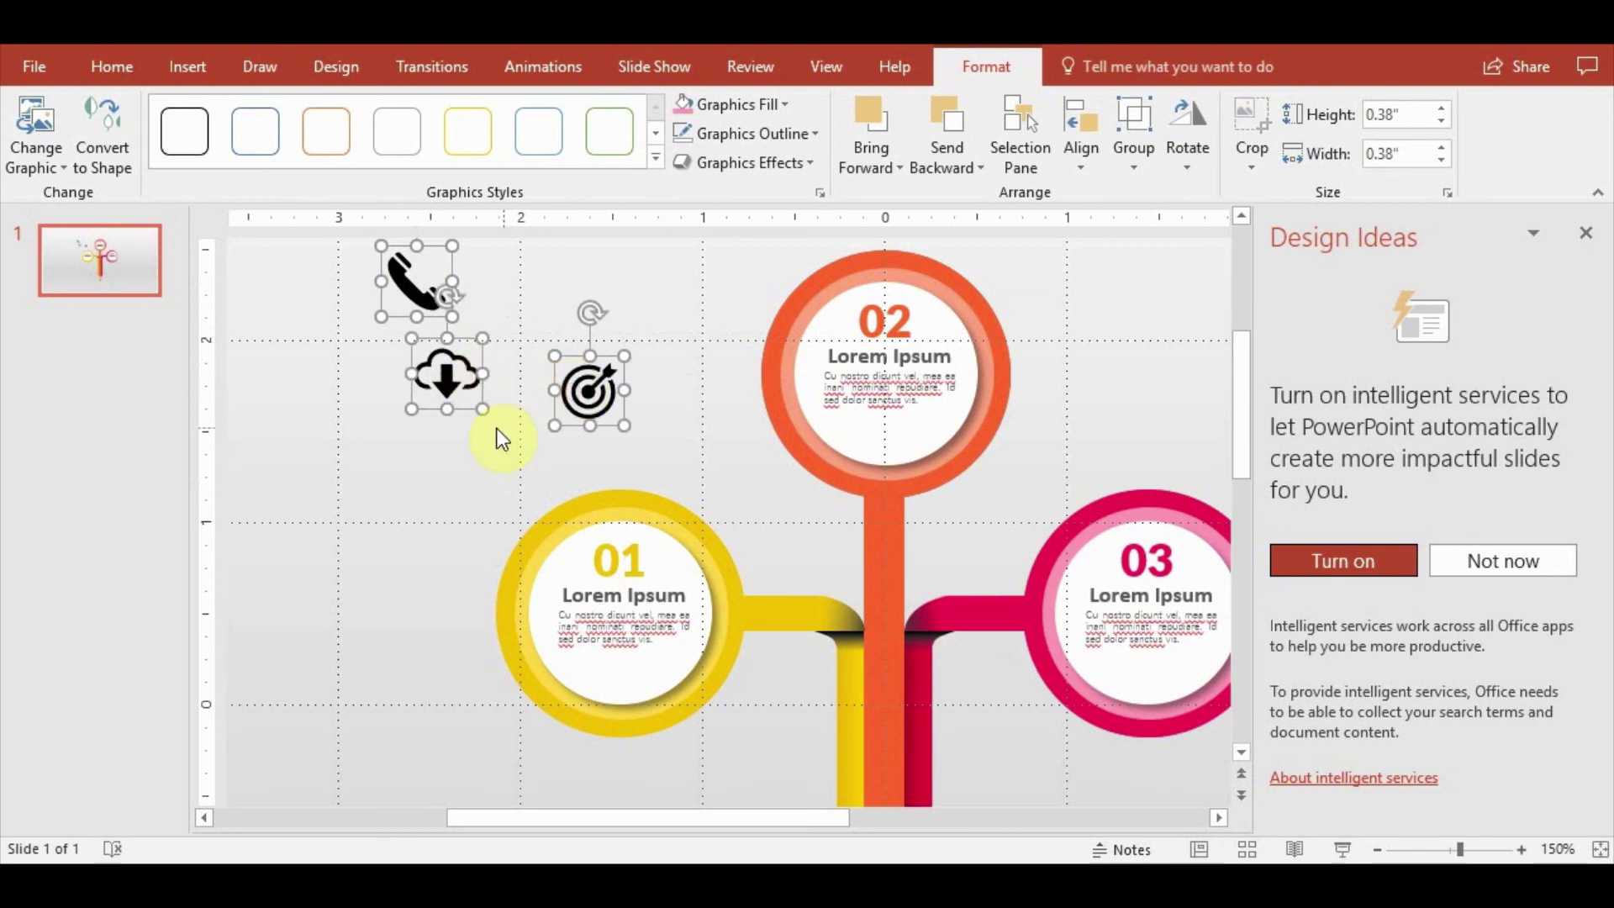
key("shift+Left")
key("shift+Left")
key("shift+Left")
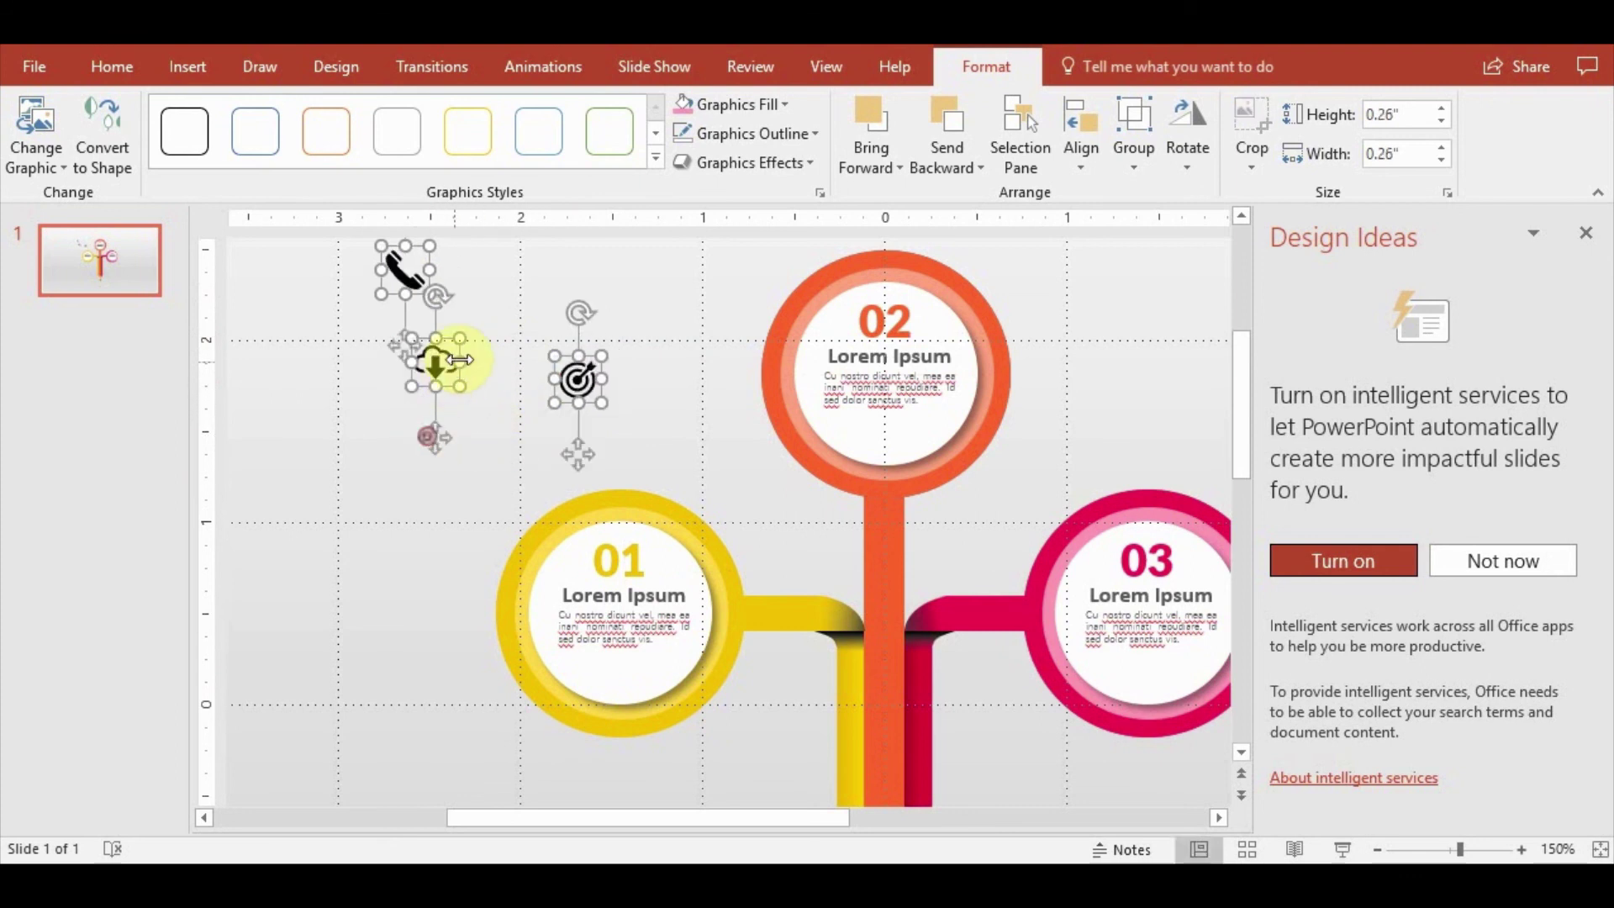
left_click(494, 443)
Place the target icon in circle 01 and eyedrop the yellow ring colour onto it
mouse_move(578, 375)
left_mouse_down()
mouse_move(602, 632)
mouse_move(631, 668)
left_mouse_up()
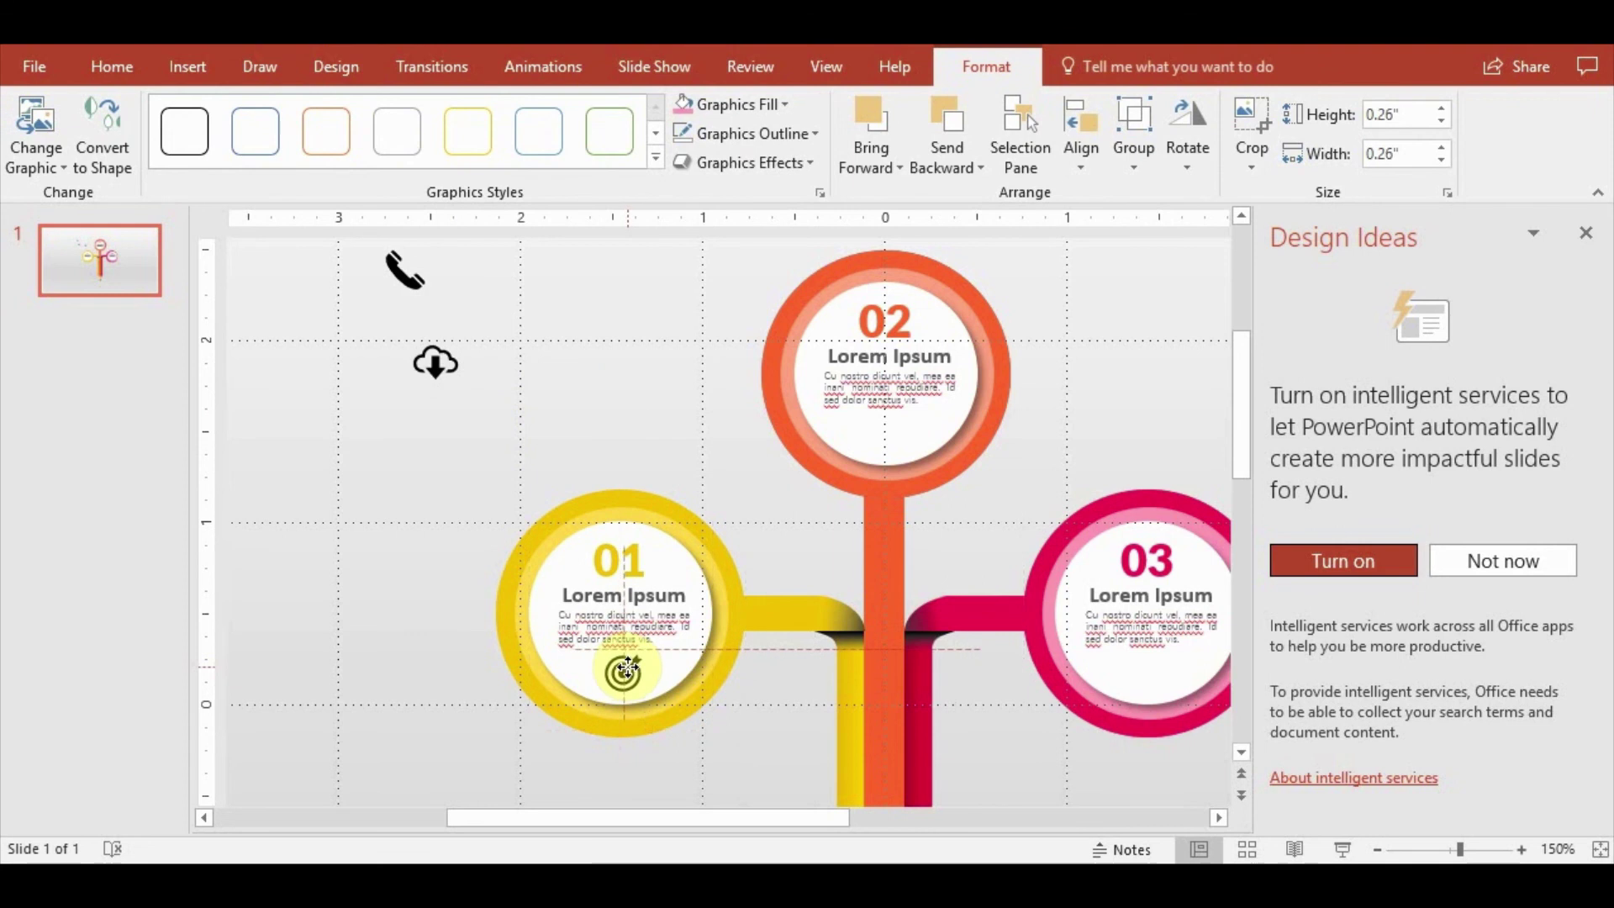
left_click(784, 104)
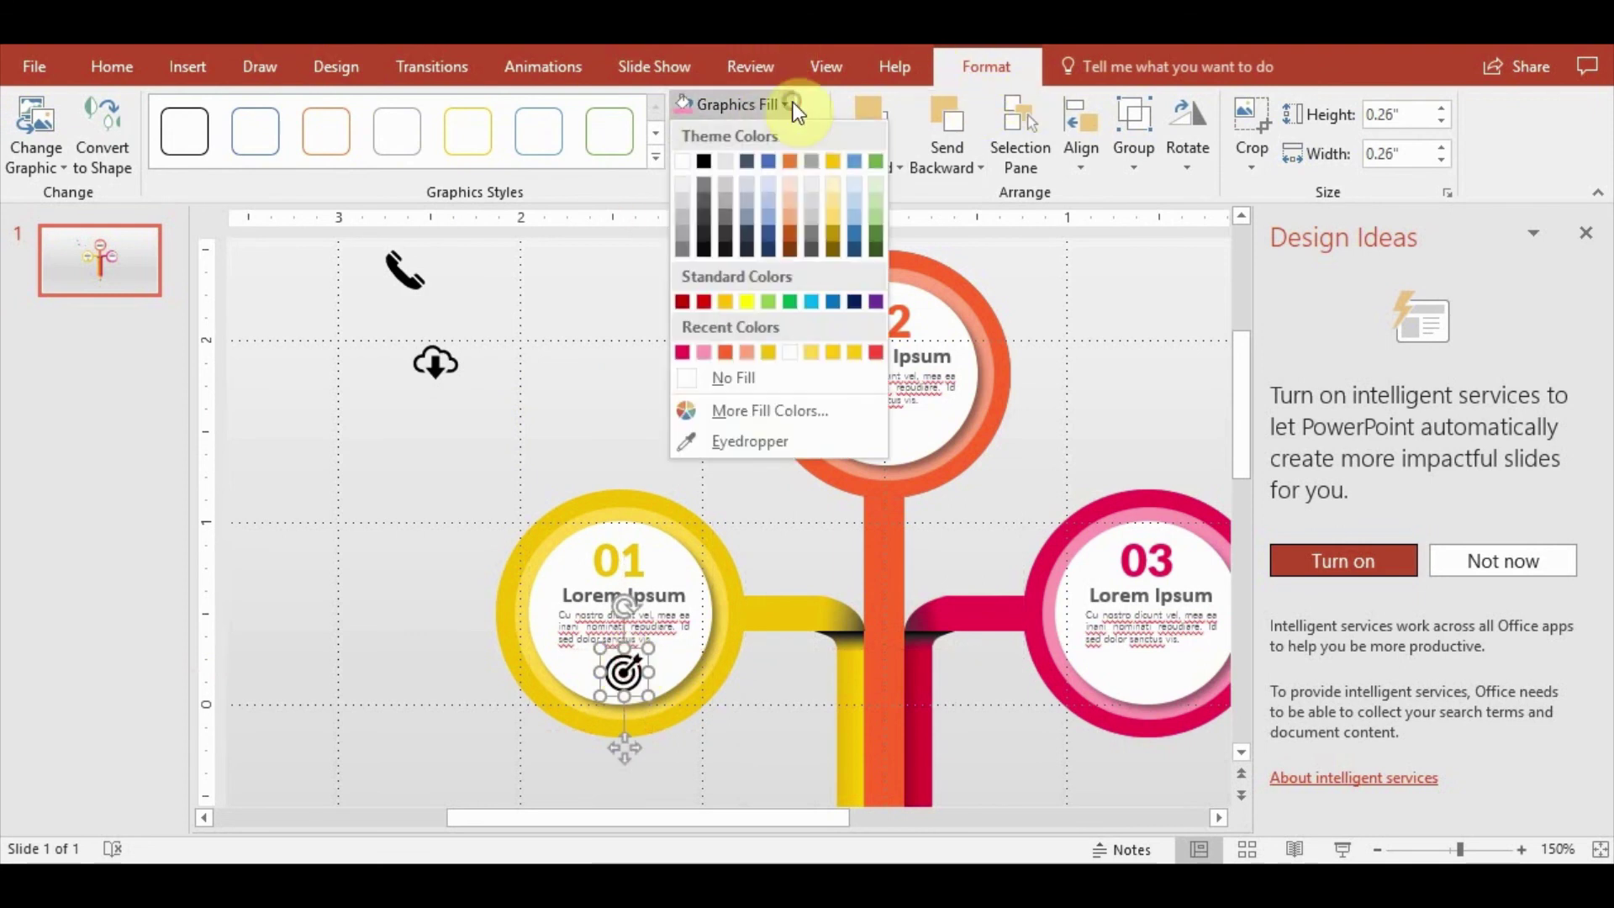
left_click(765, 440)
left_click(682, 518)
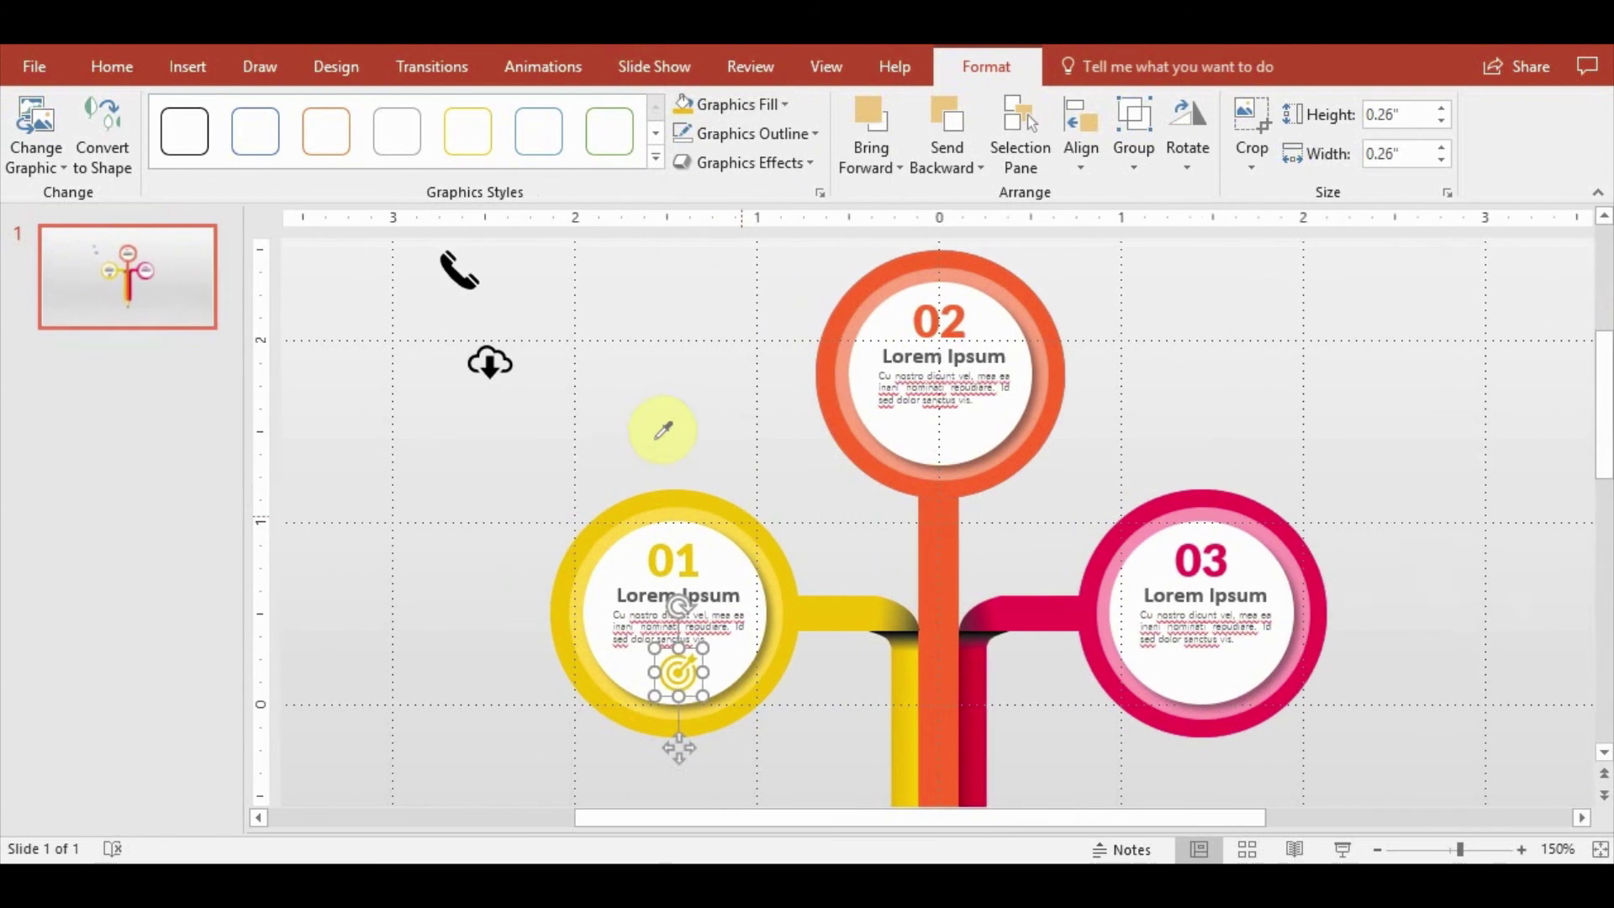
left_click(656, 435)
left_click(654, 685)
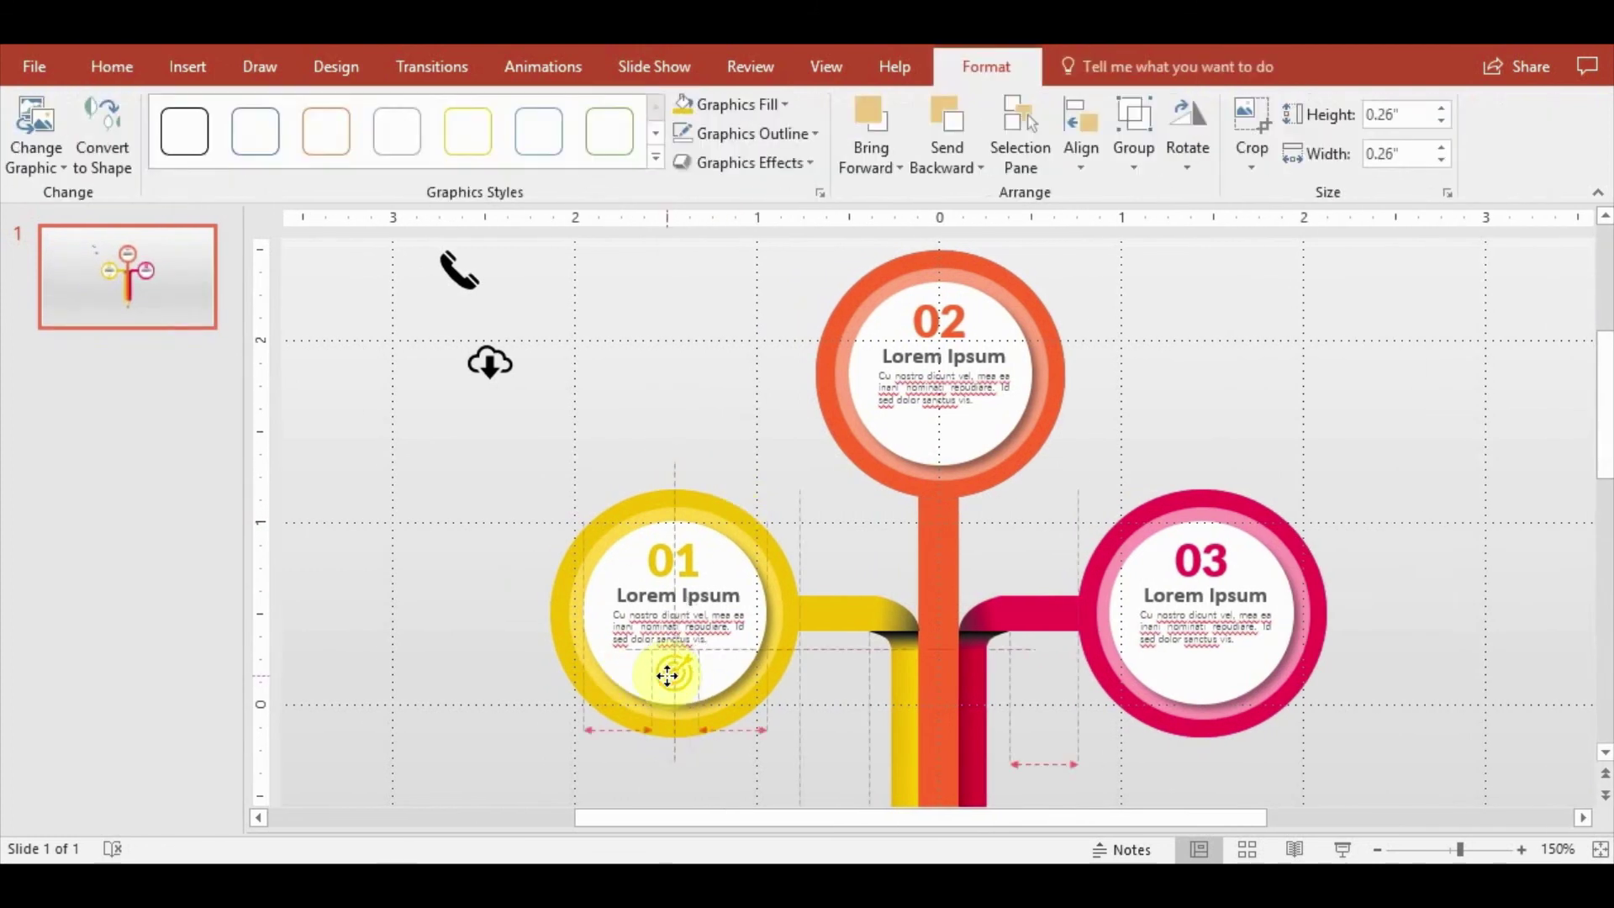
left_click(720, 396)
Move the cloud icon into circle 02 and colour it with the orange stem colour
left_click_drag(557, 363, 928, 438)
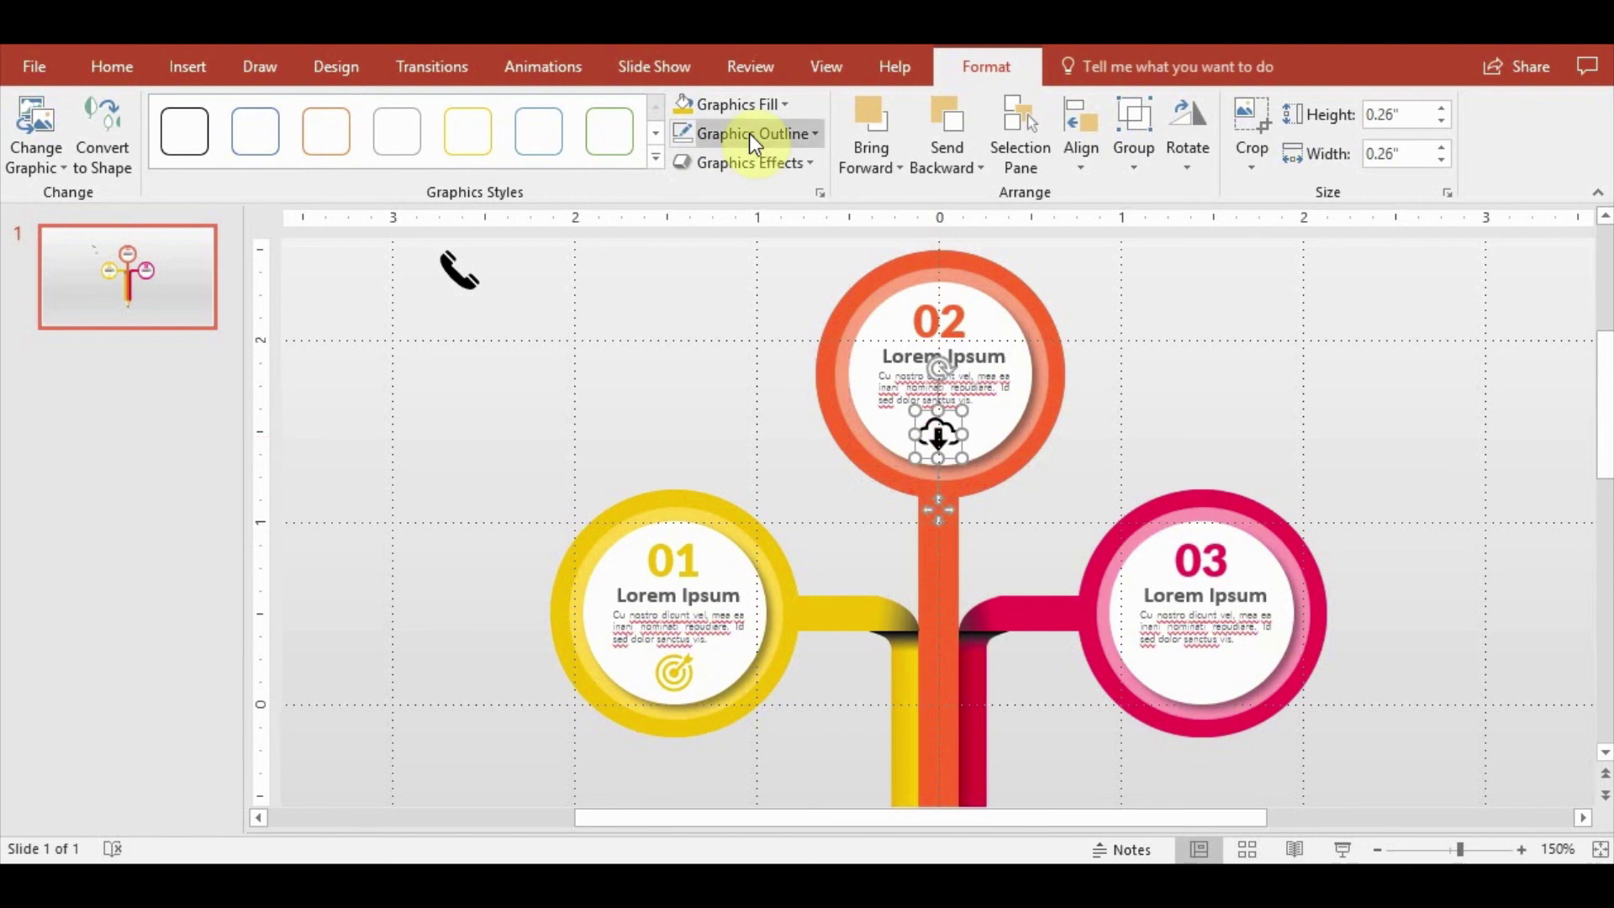
left_click(784, 105)
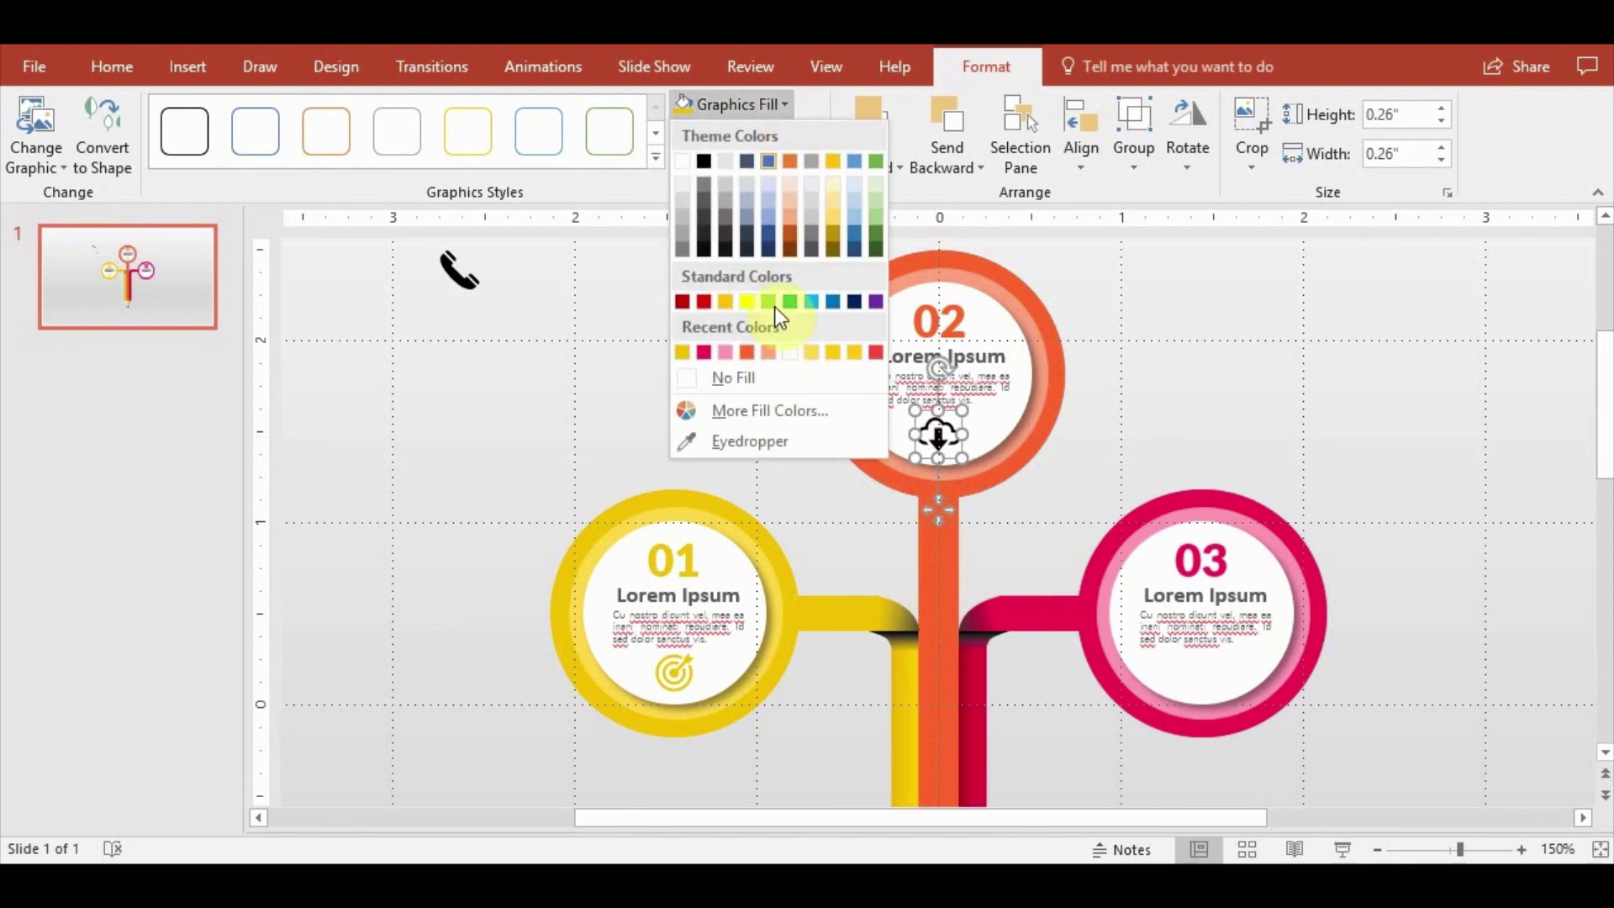
left_click(766, 435)
left_click(939, 555)
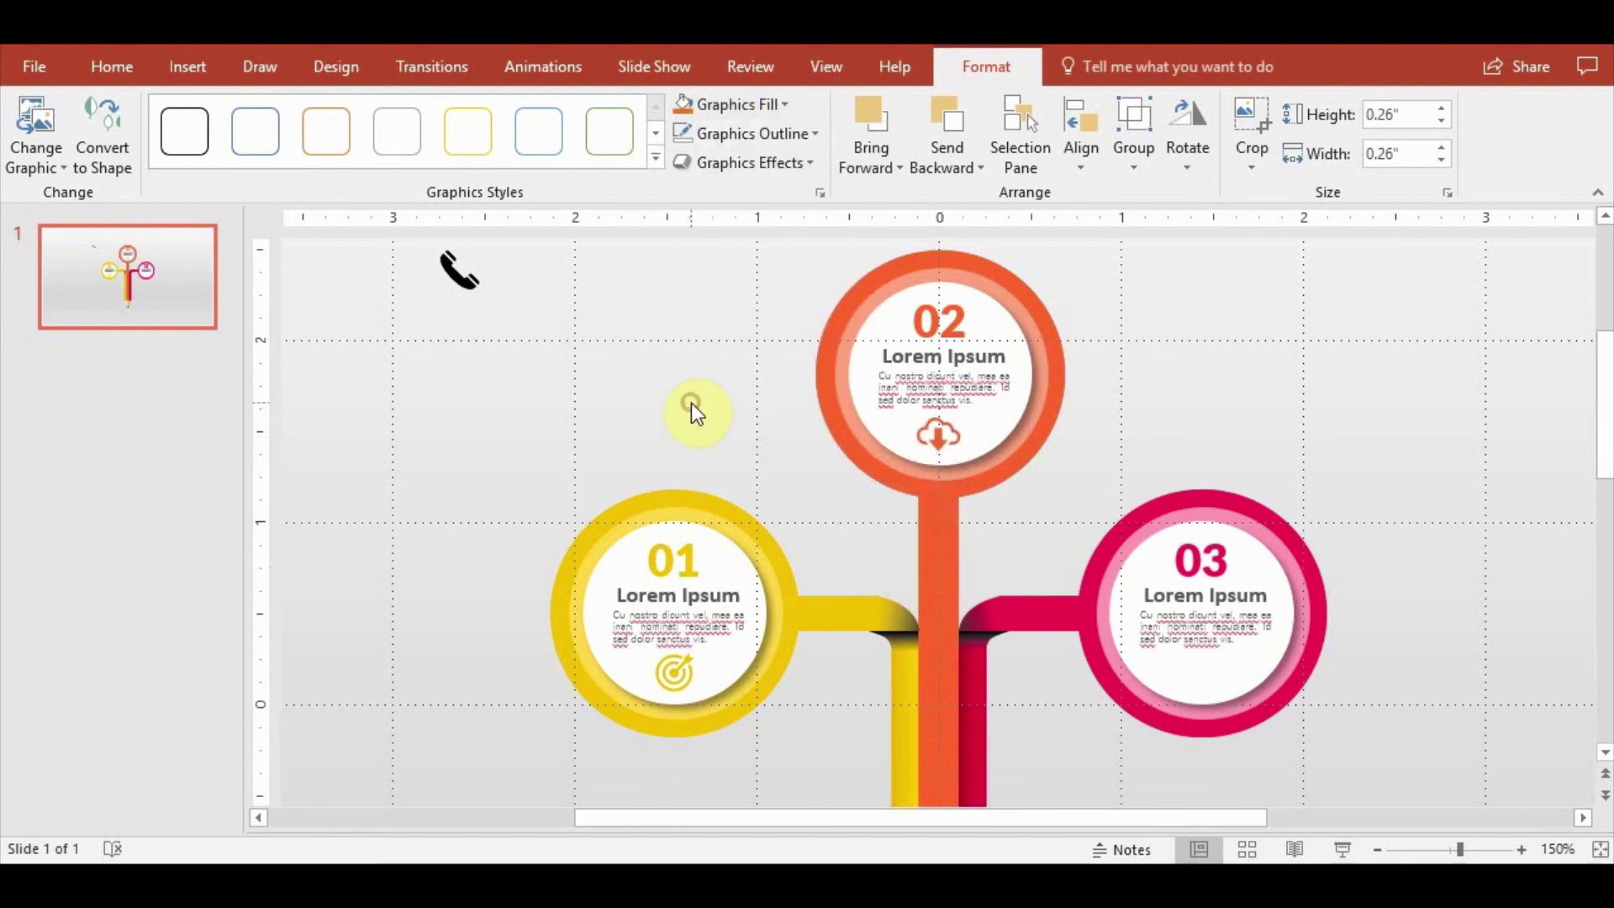
left_click(682, 416)
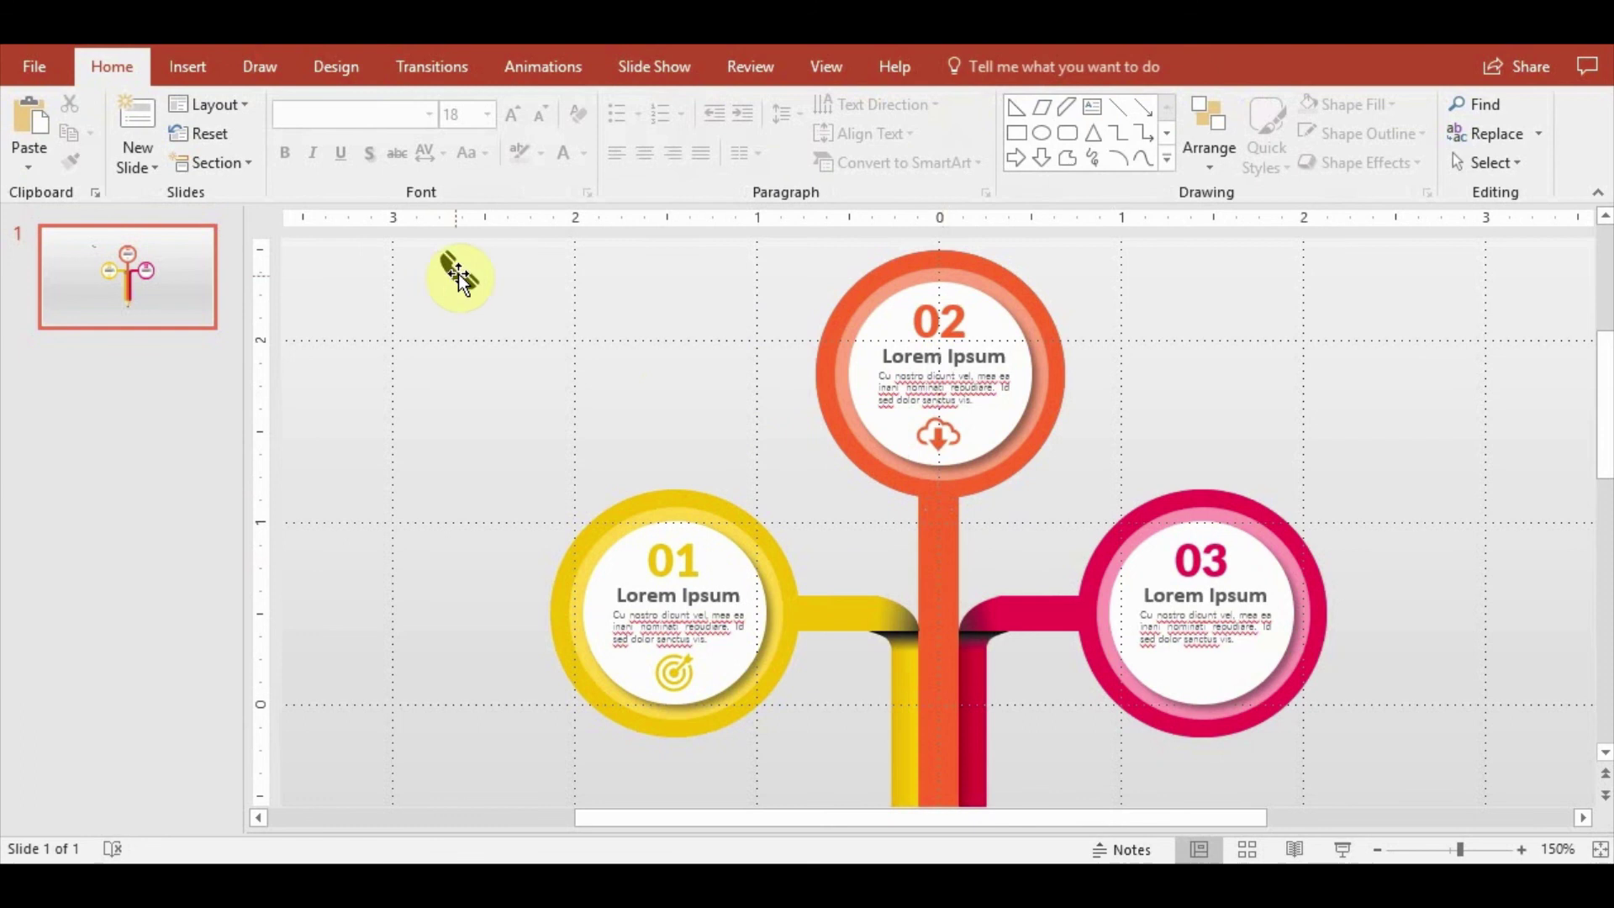
Move the phone icon into circle 03 and colour it with the pink stem colour
left_click_drag(454, 270, 1191, 675)
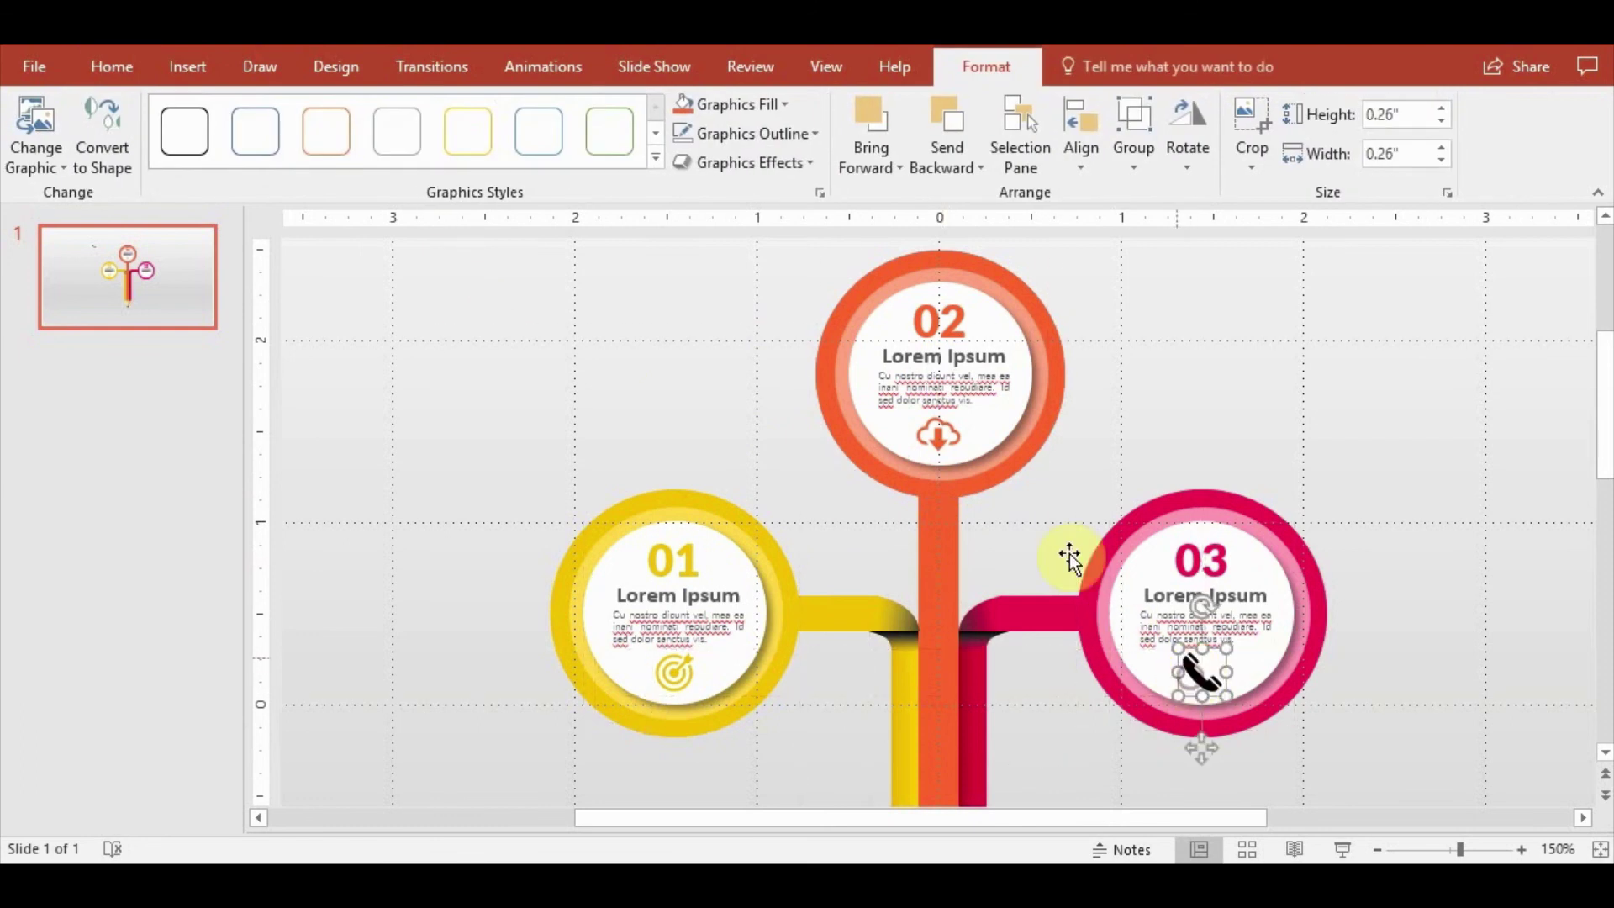
left_click(785, 104)
left_click(754, 441)
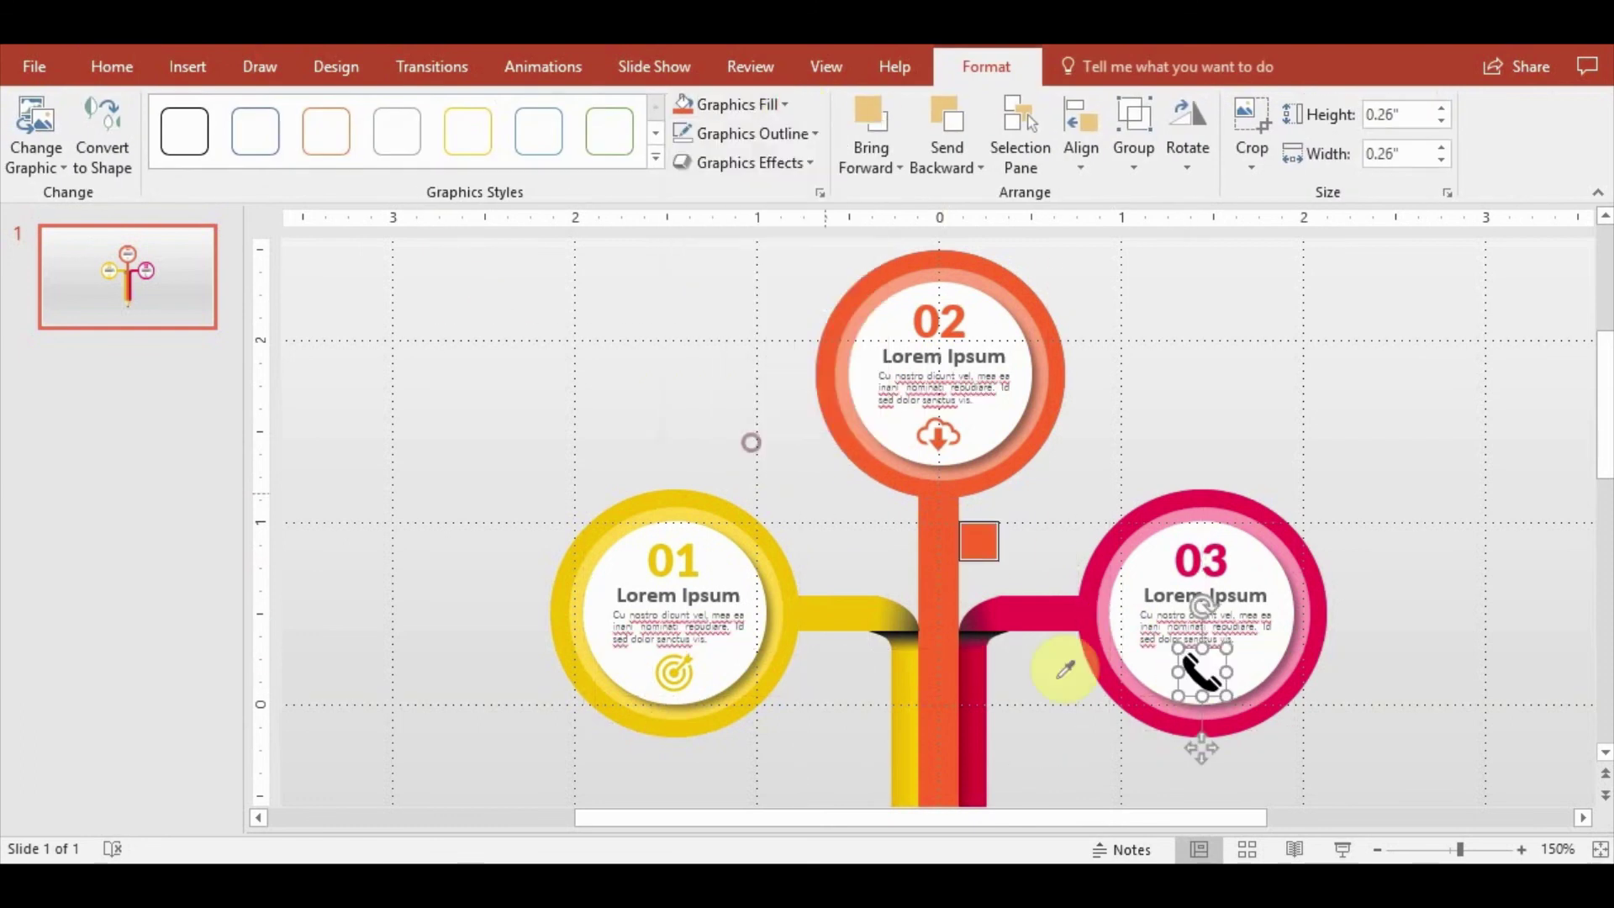
left_click(1049, 620)
left_click(1060, 547)
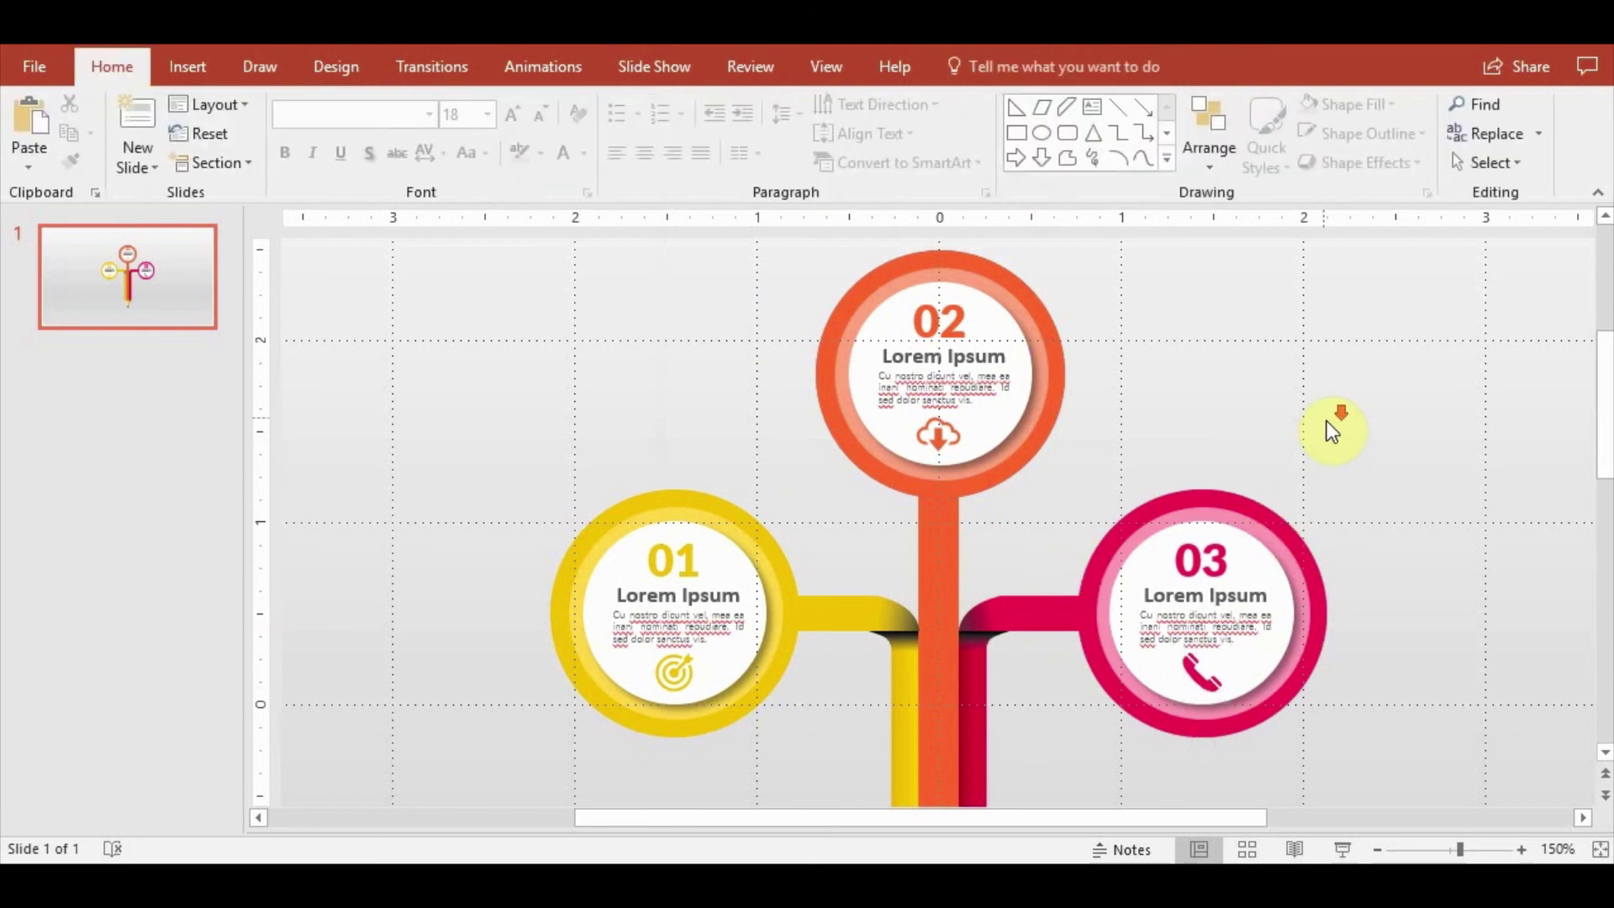
Draw a flat oval just below the pencil tip
scroll(1280, 435, "down", 5, "ctrl")
scroll(1174, 487, "down", 2, "ctrl")
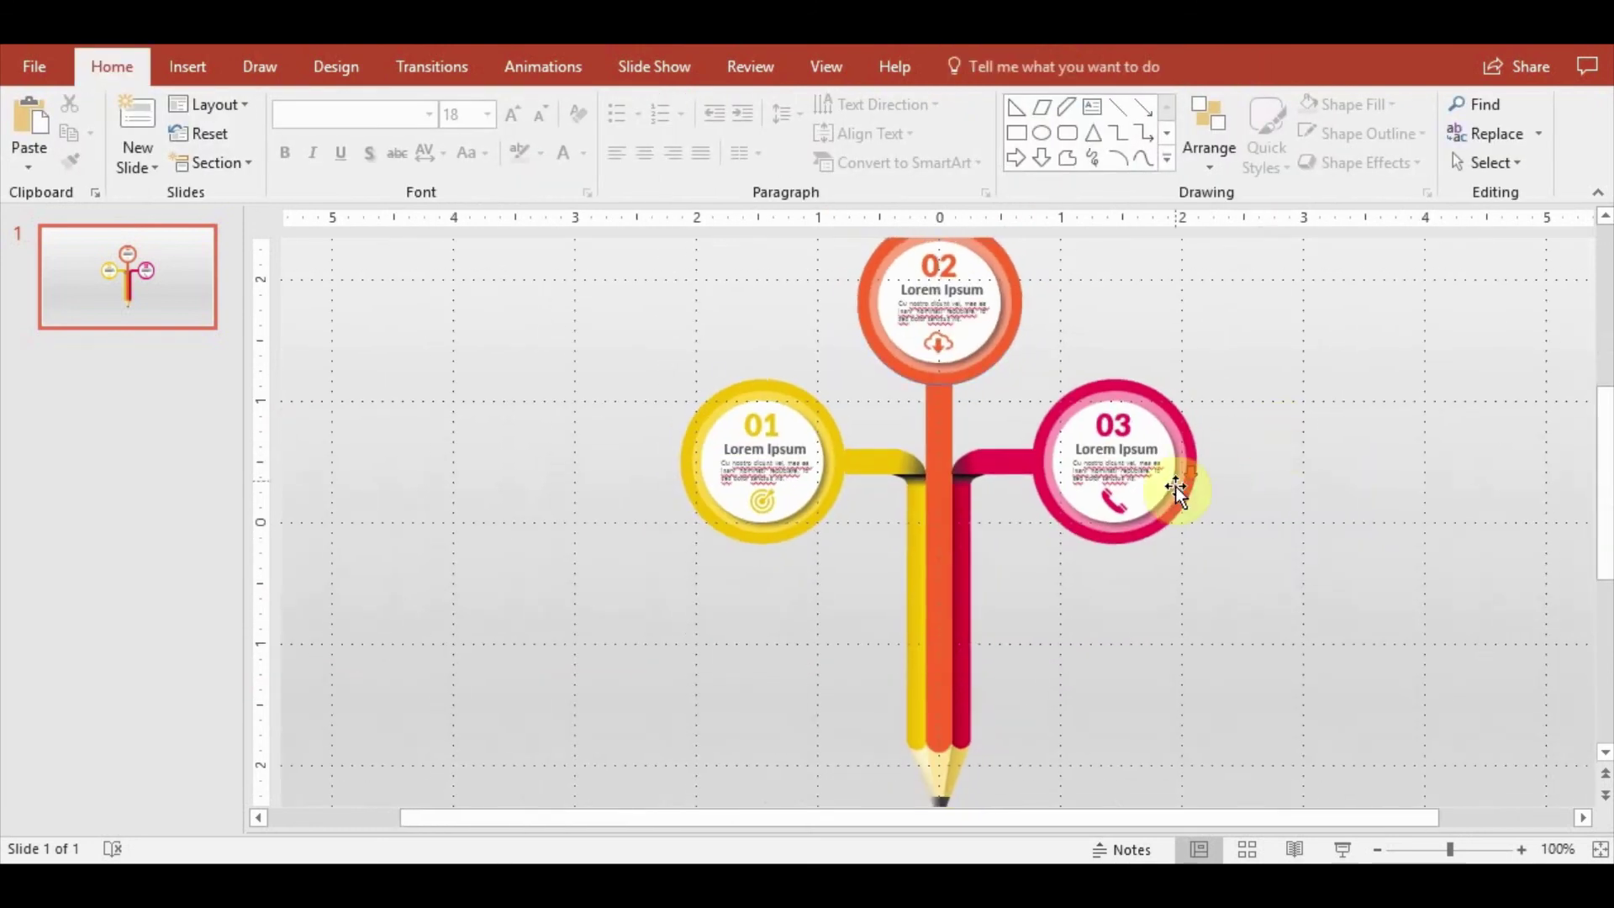
scroll(1174, 496, "down", 3)
scroll(1102, 623, "down", 2)
scroll(1210, 486, "up", 2, "ctrl")
scroll(1210, 486, "down", 4, "ctrl")
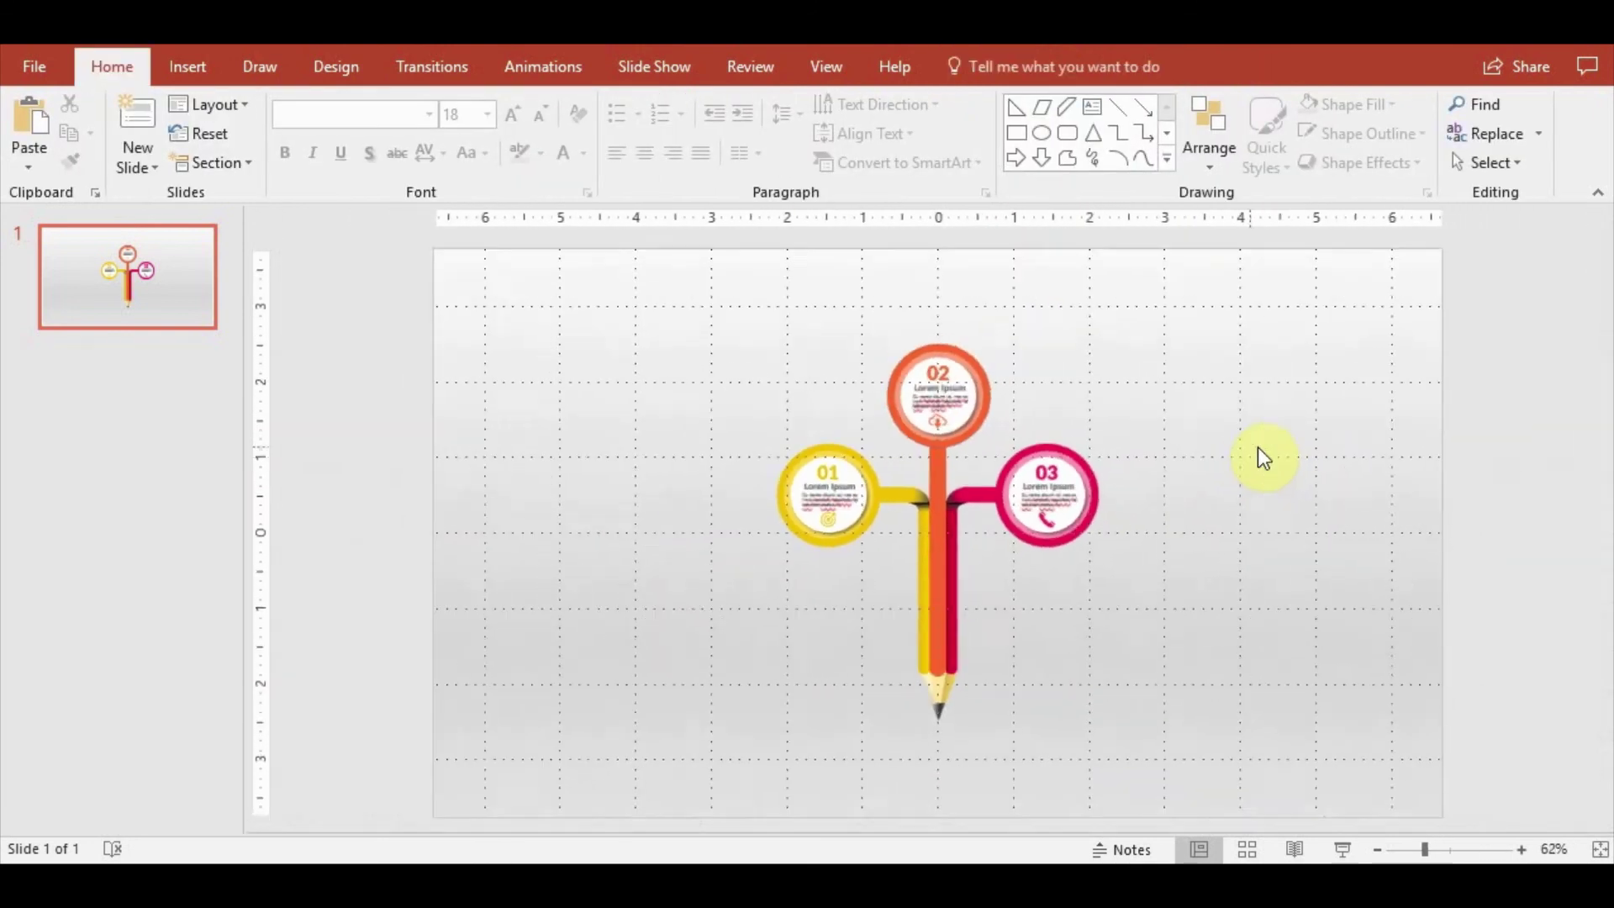
left_click(187, 67)
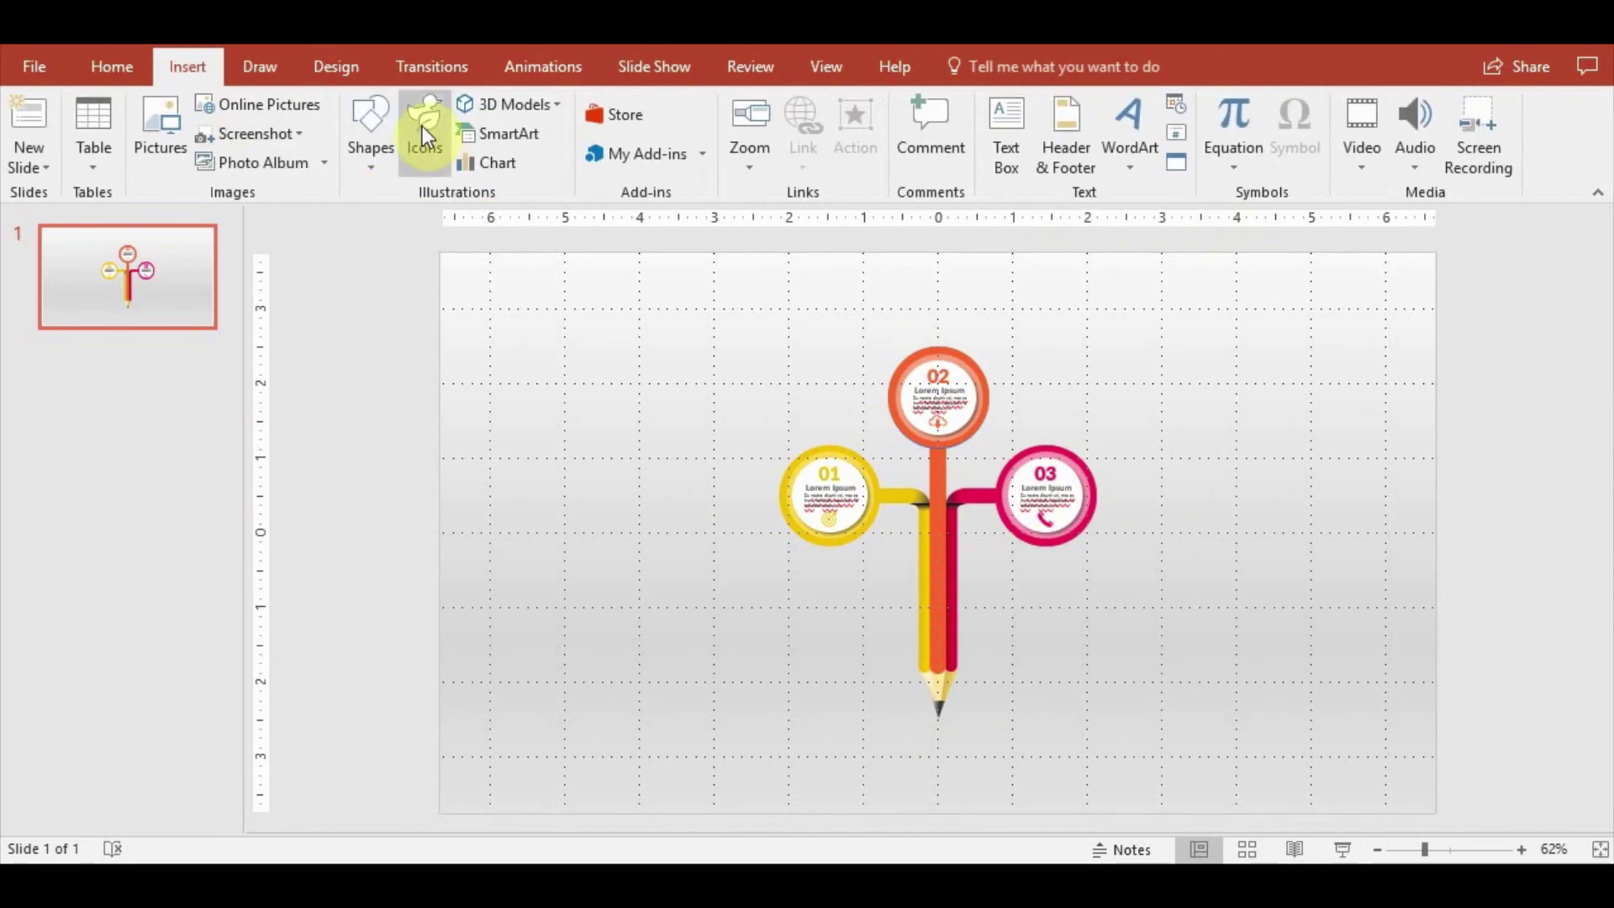
left_click(370, 150)
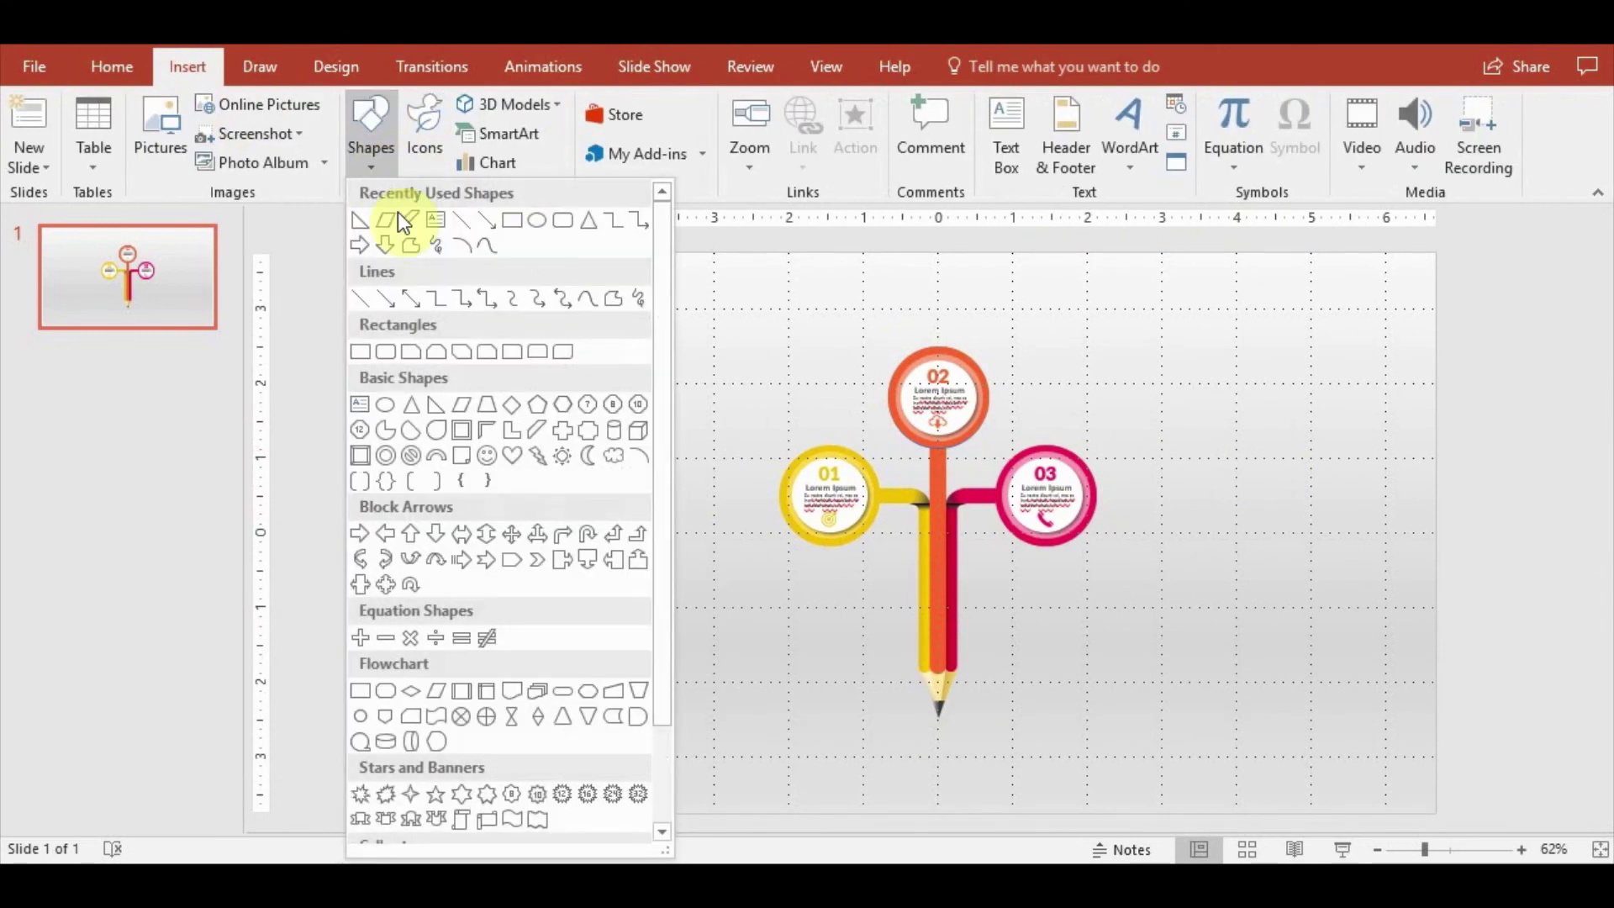
left_click(539, 222)
left_click_drag(865, 719, 1037, 741)
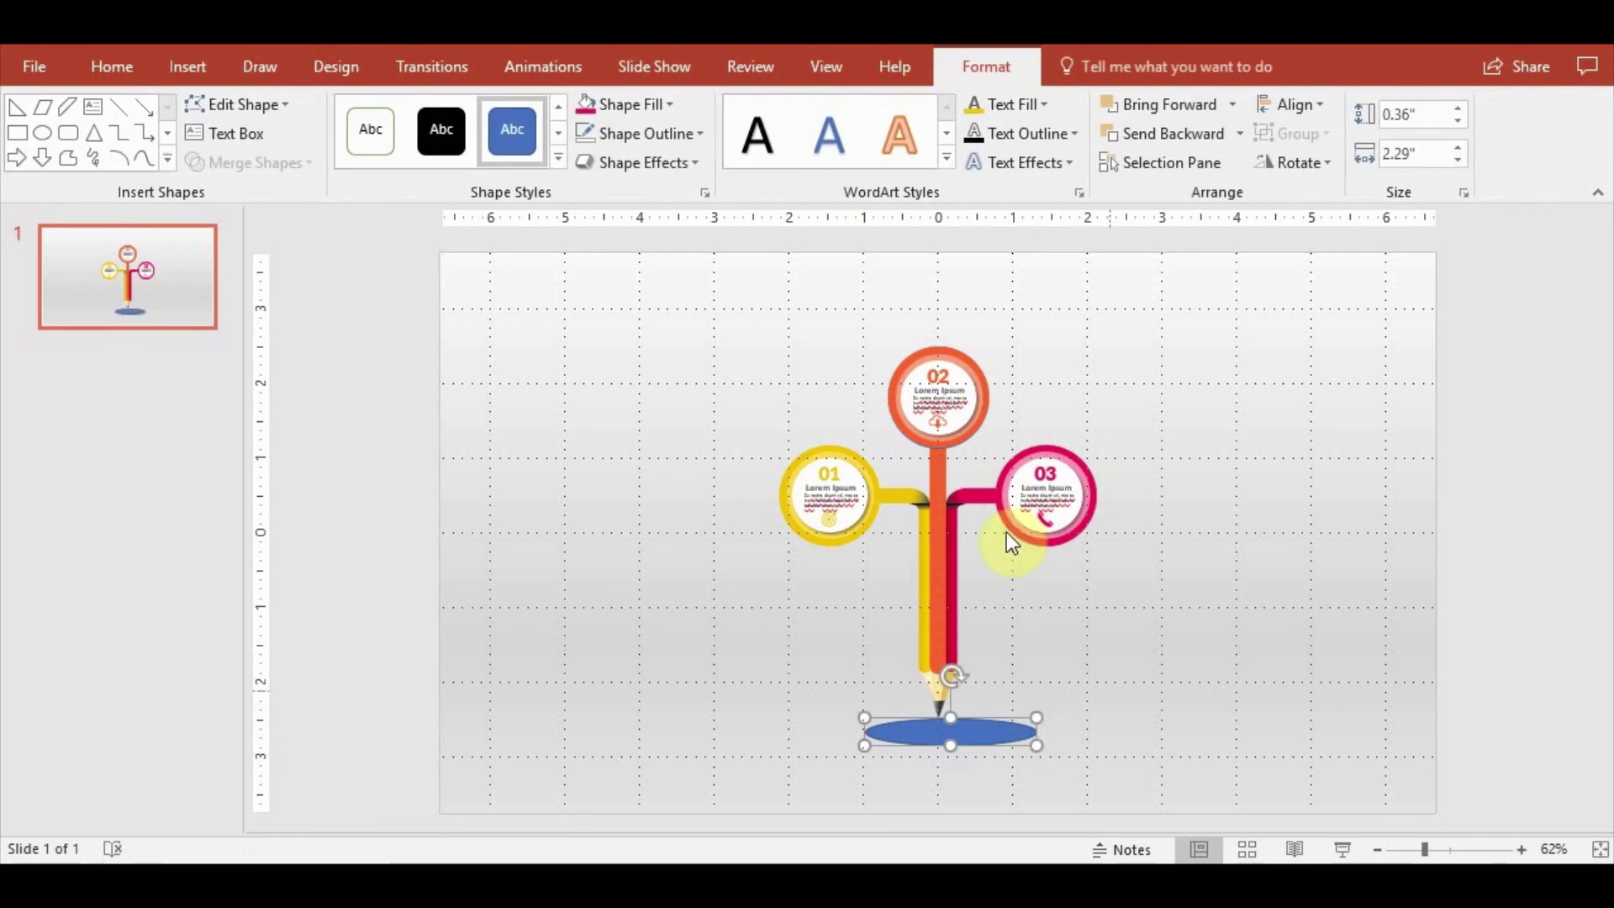
Give the oval no outline, soft edges and a black fill
left_click(695, 136)
mouse_move(681, 501)
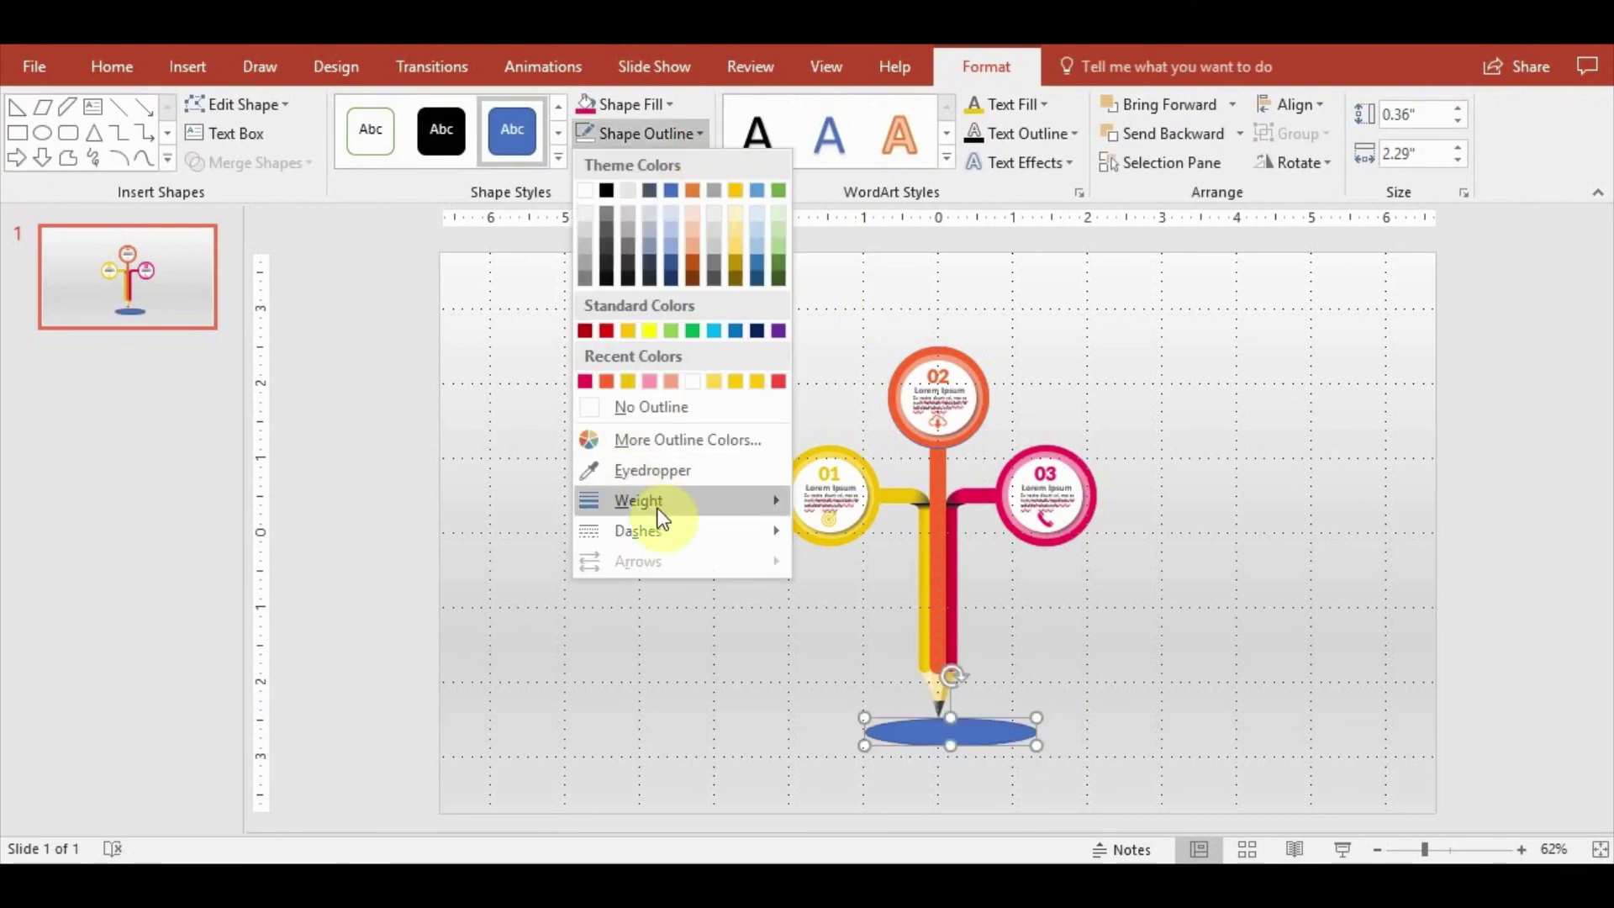
left_click(687, 410)
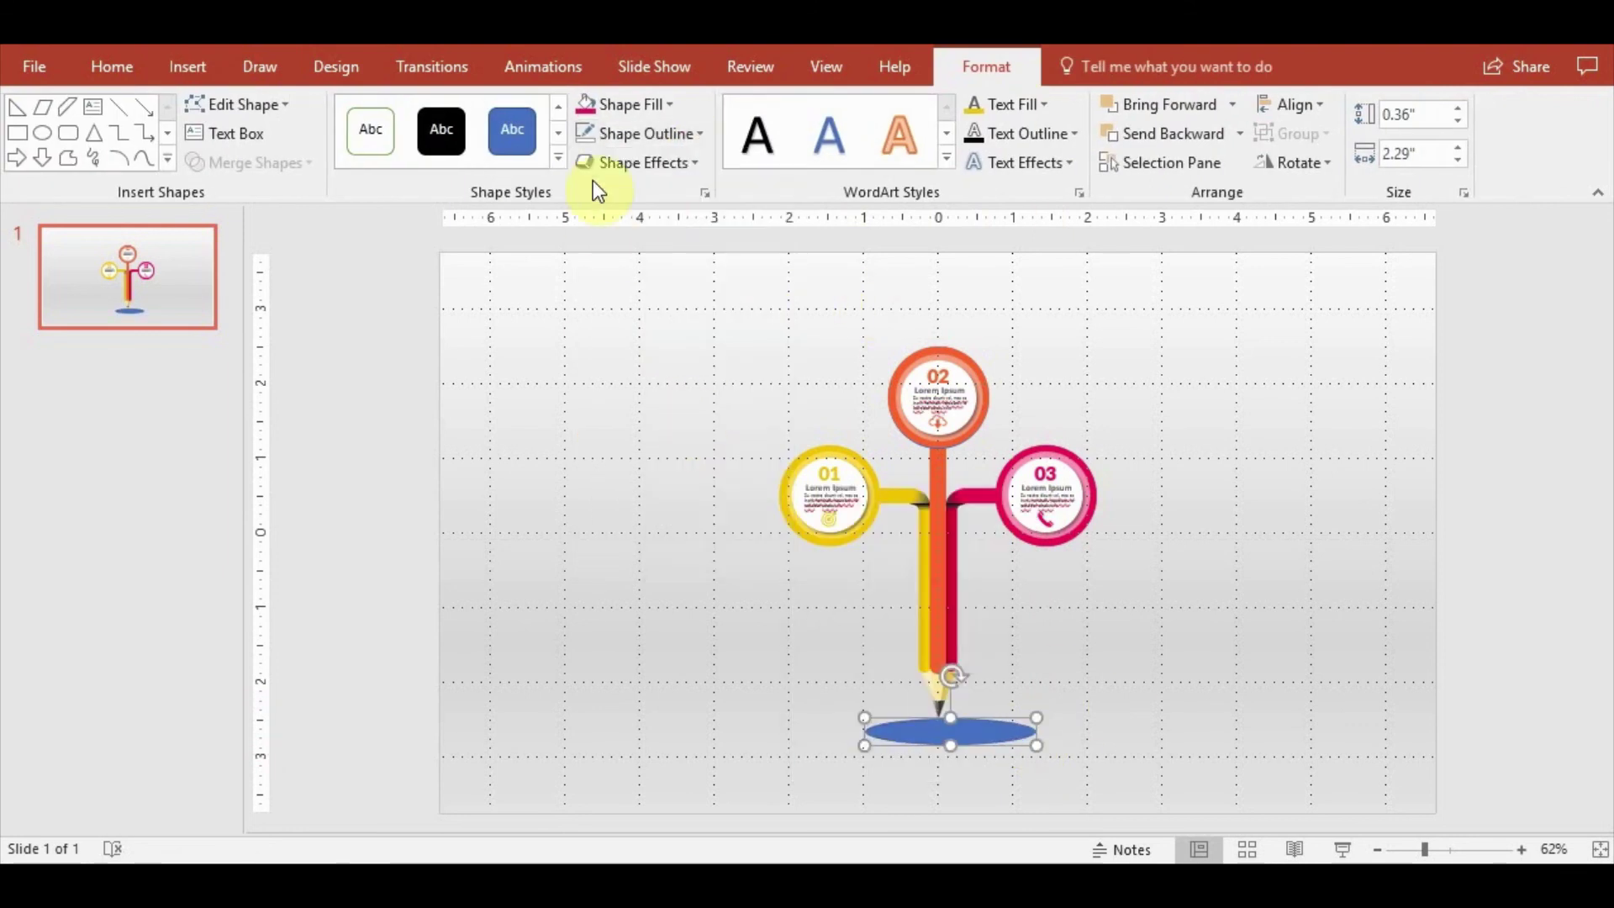
left_click(696, 163)
mouse_move(668, 435)
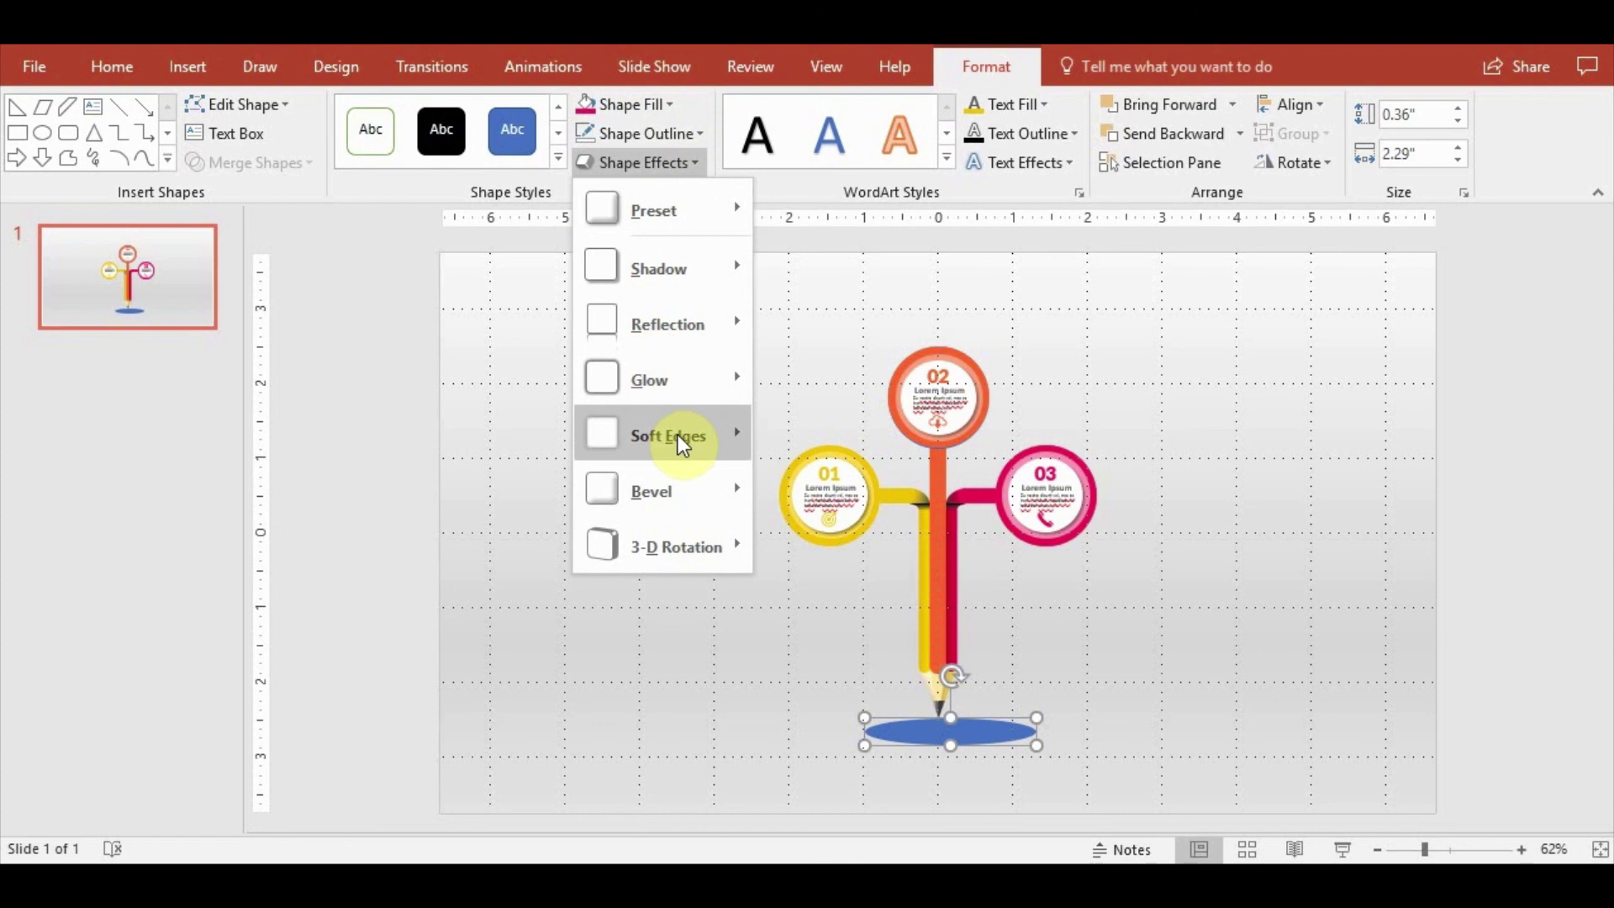
left_click(836, 610)
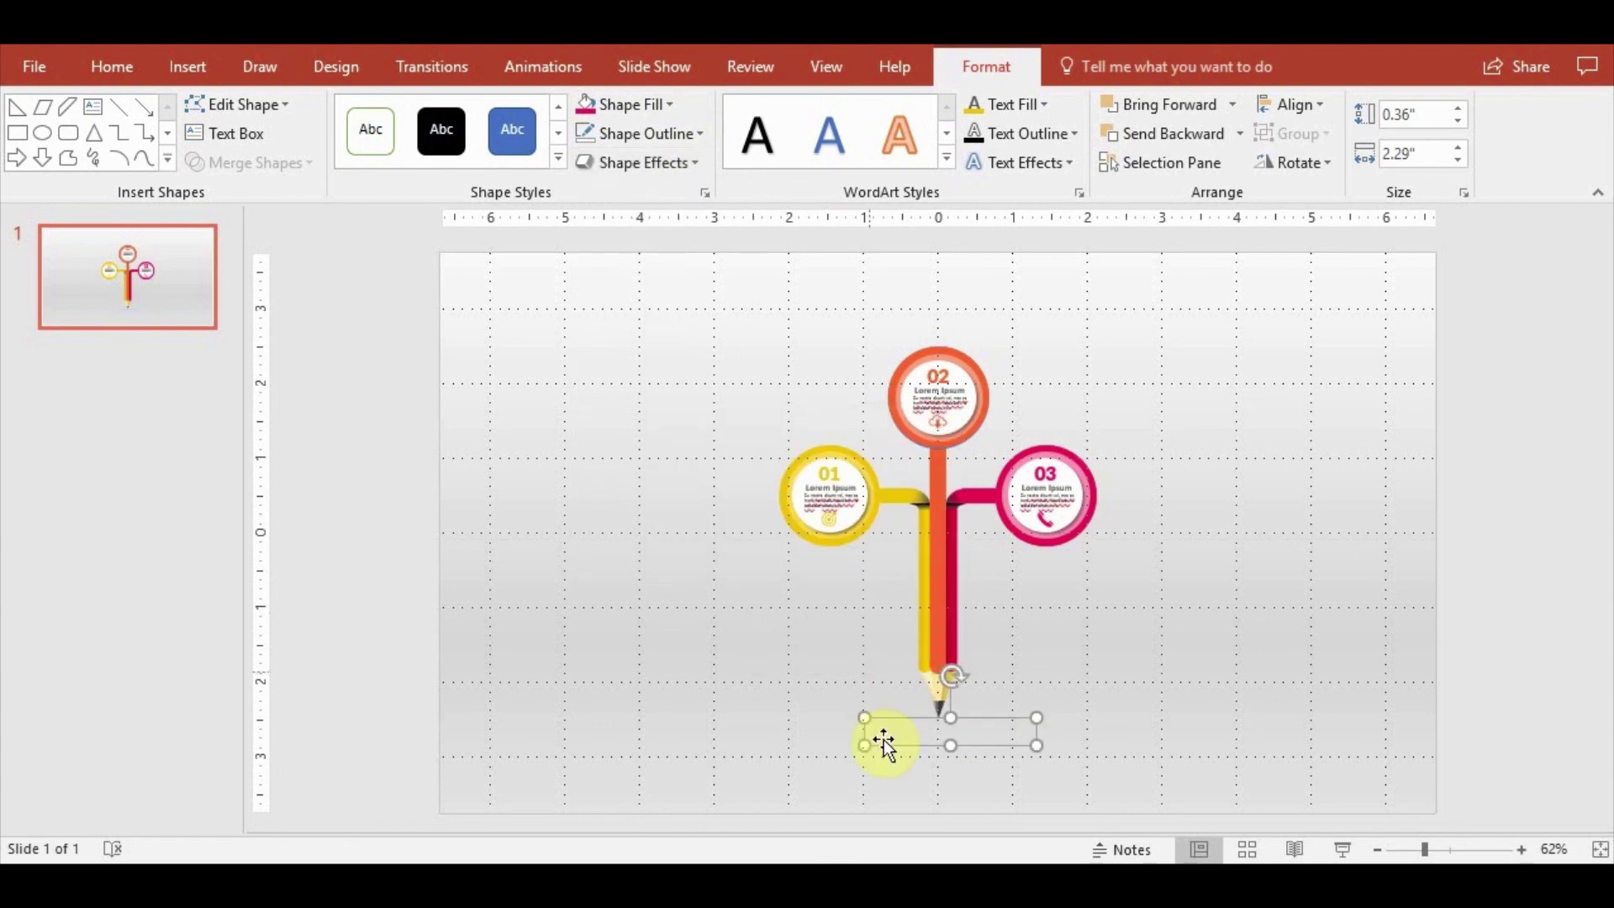
left_click_drag(859, 746, 826, 750)
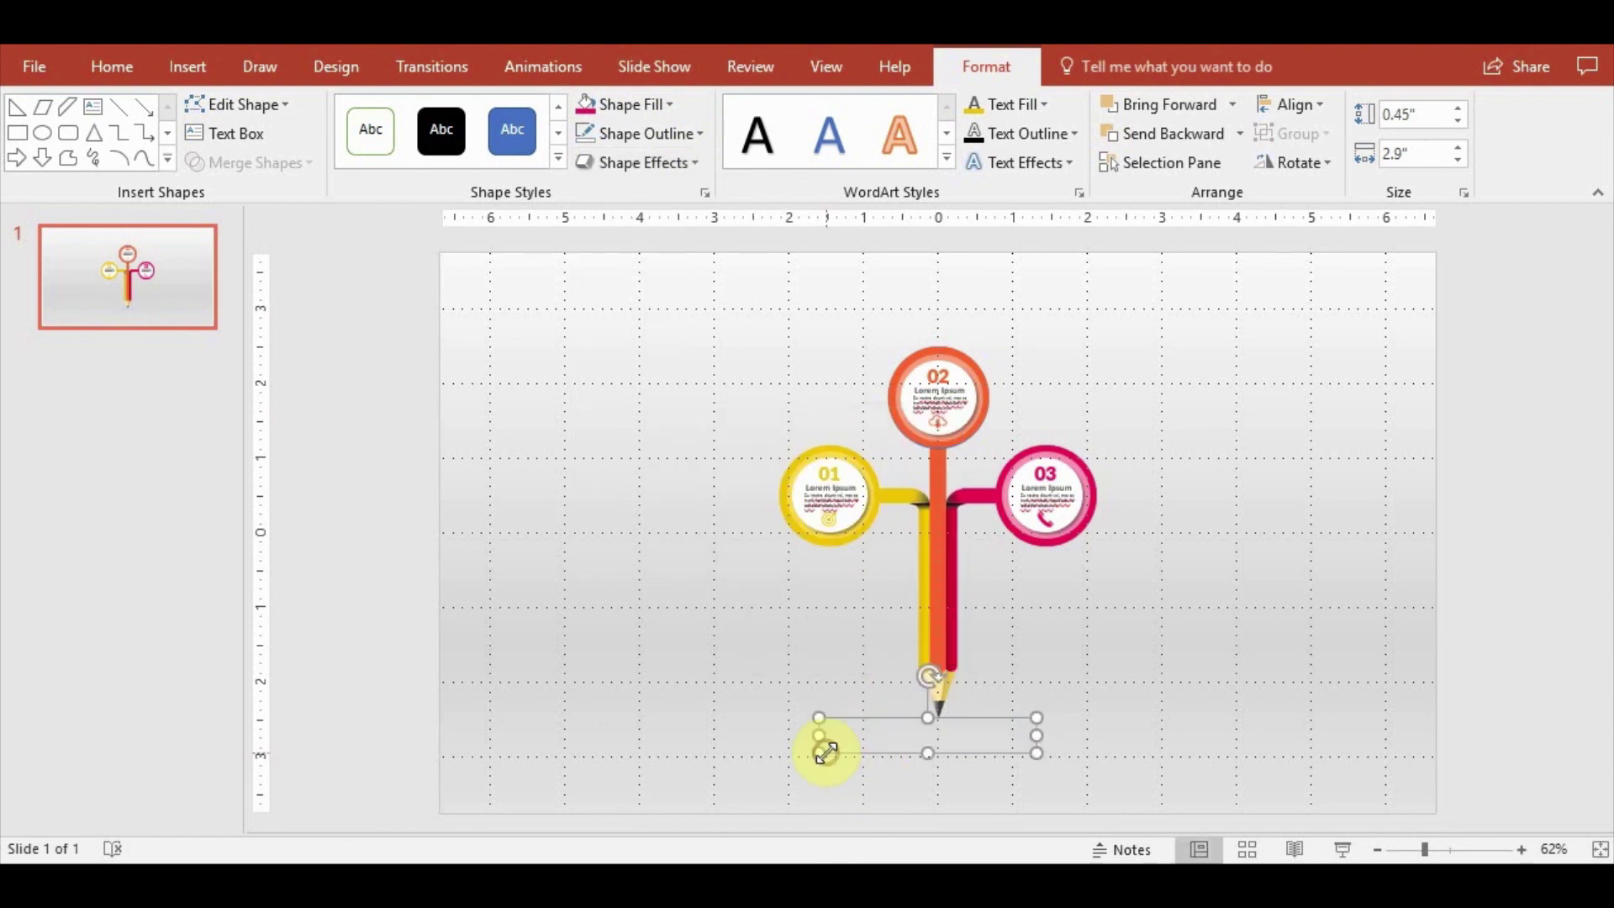
left_click(669, 104)
left_click(616, 160)
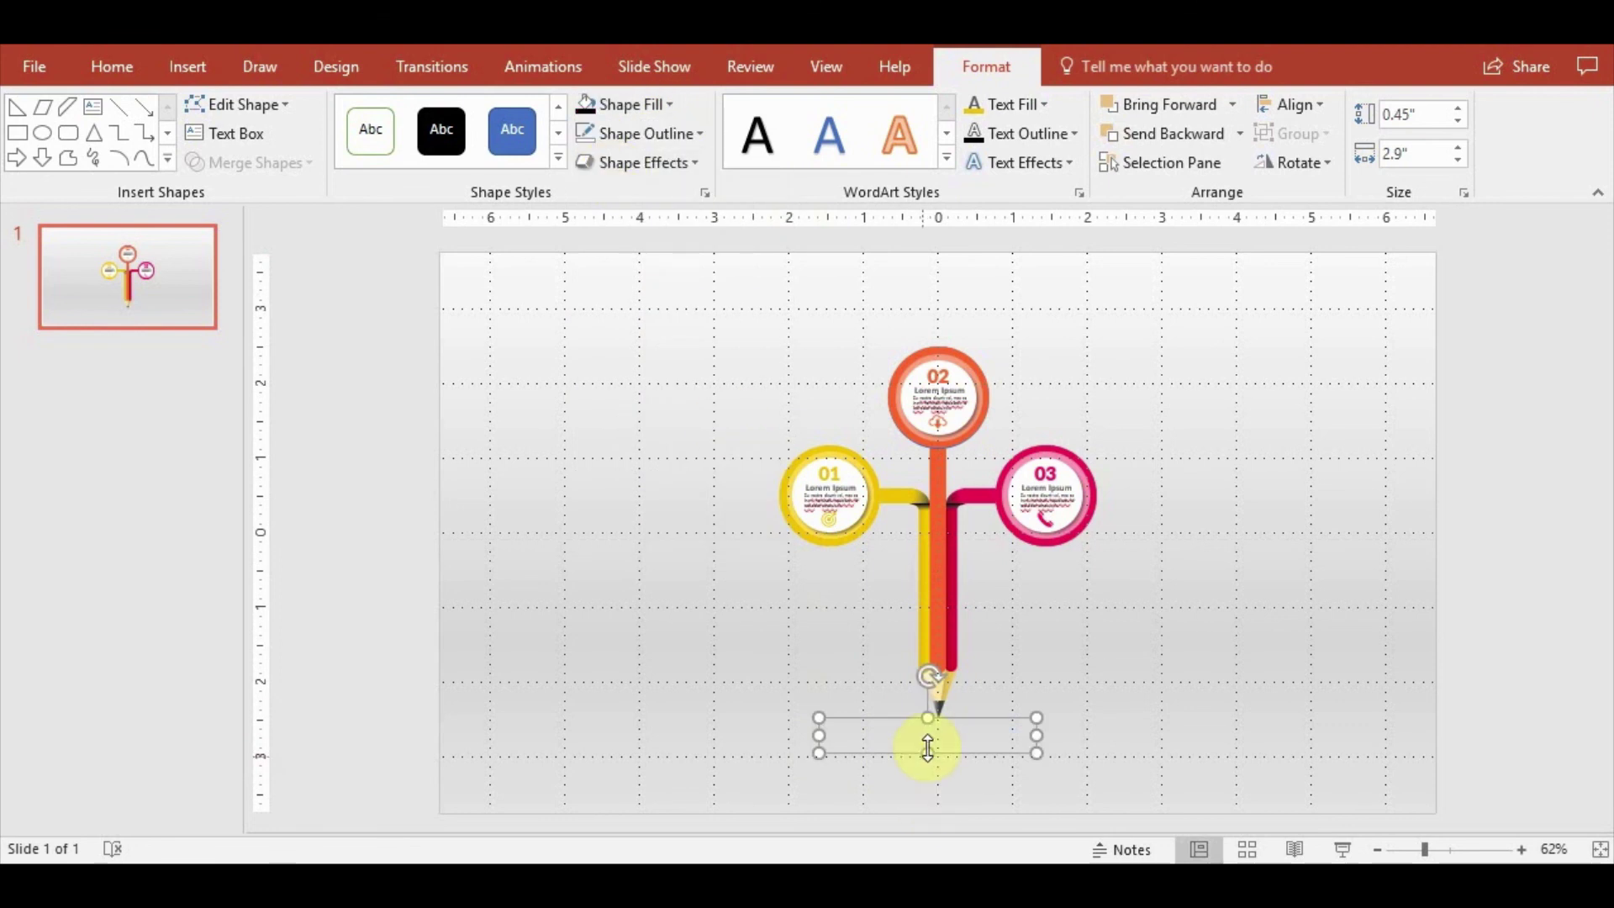
Resize the shadow oval and position it under the pencil tip
left_click_drag(928, 753, 929, 802)
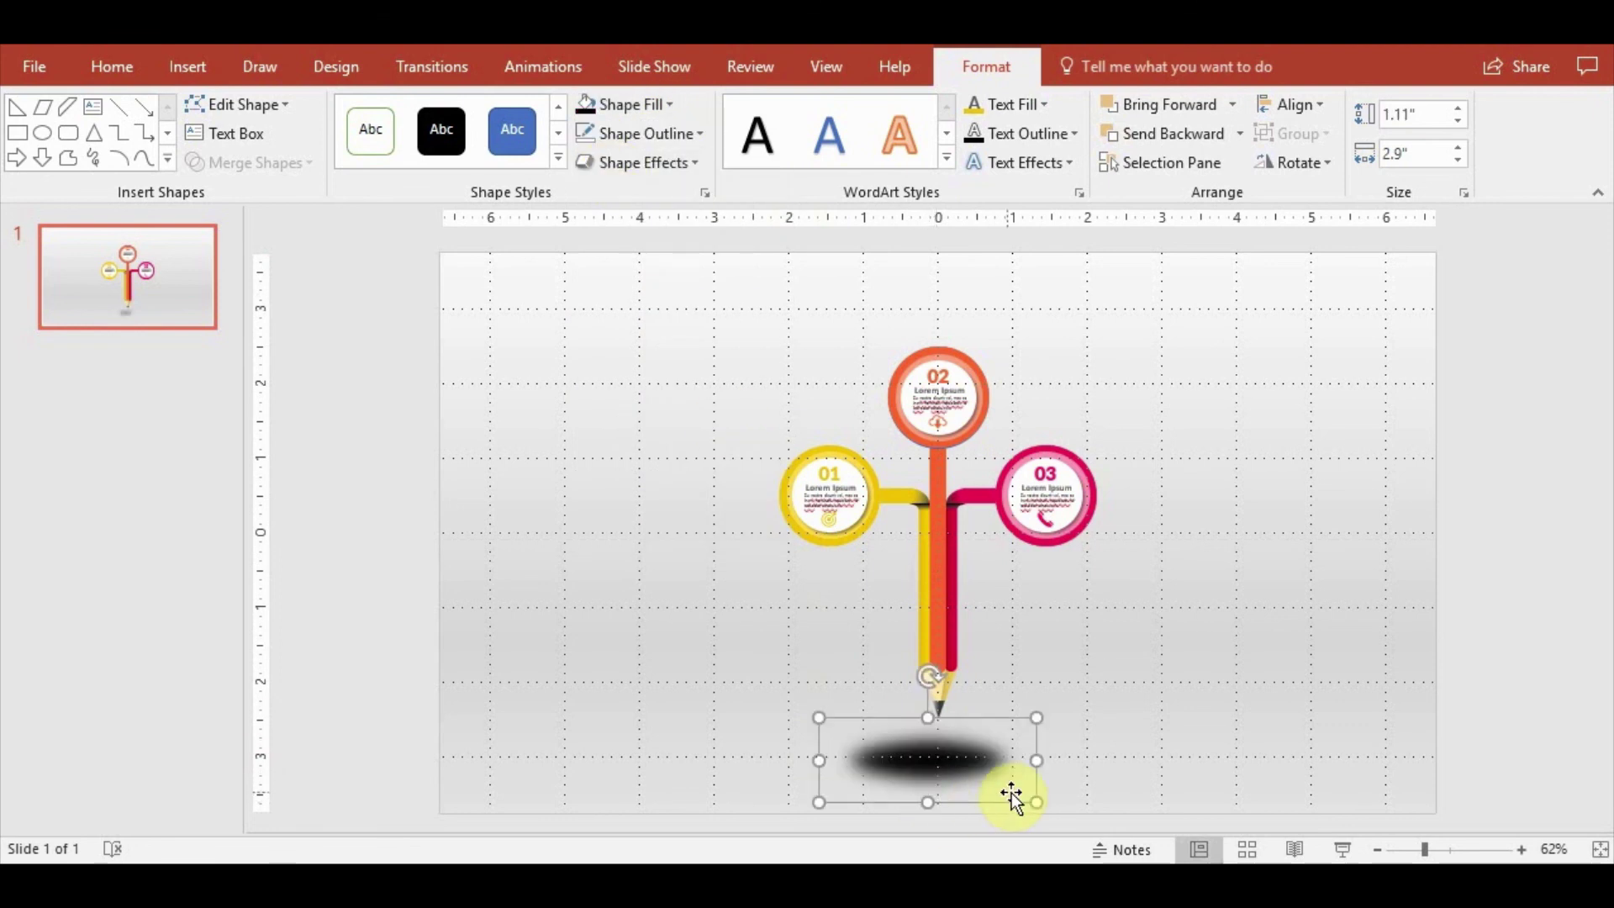
mouse_move(1042, 765)
left_mouse_down()
mouse_move(1163, 764)
mouse_move(973, 745)
left_mouse_up()
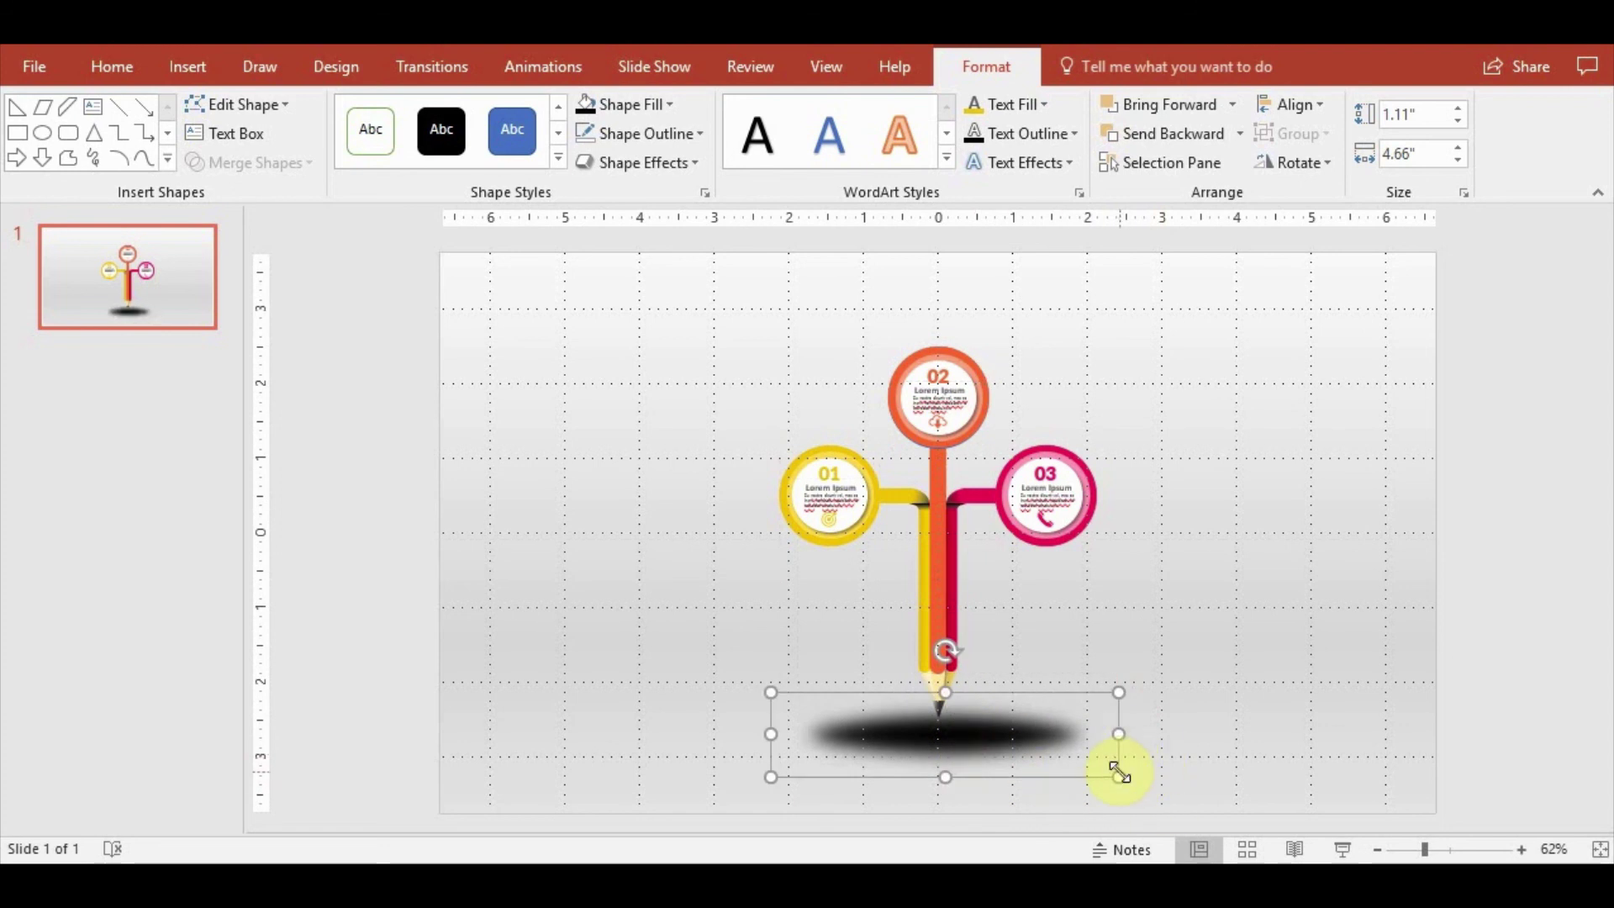
left_click_drag(1119, 775, 1012, 746)
mouse_move(894, 720)
left_mouse_down()
mouse_move(983, 722)
mouse_move(937, 712)
mouse_move(938, 766)
left_mouse_up()
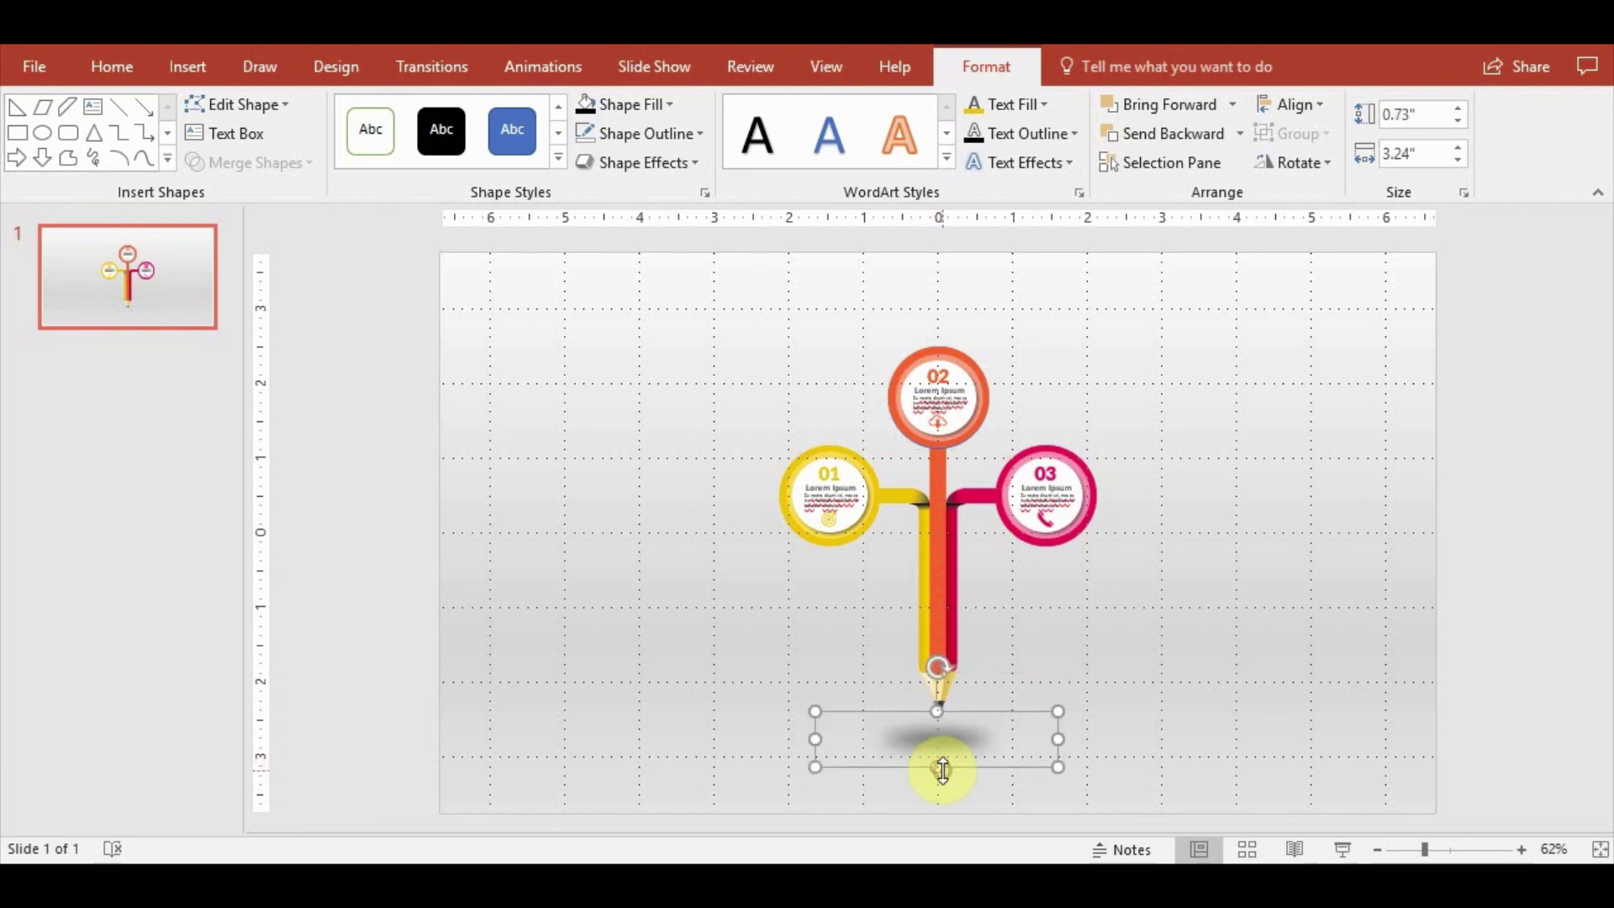
left_click_drag(1064, 743, 1090, 742)
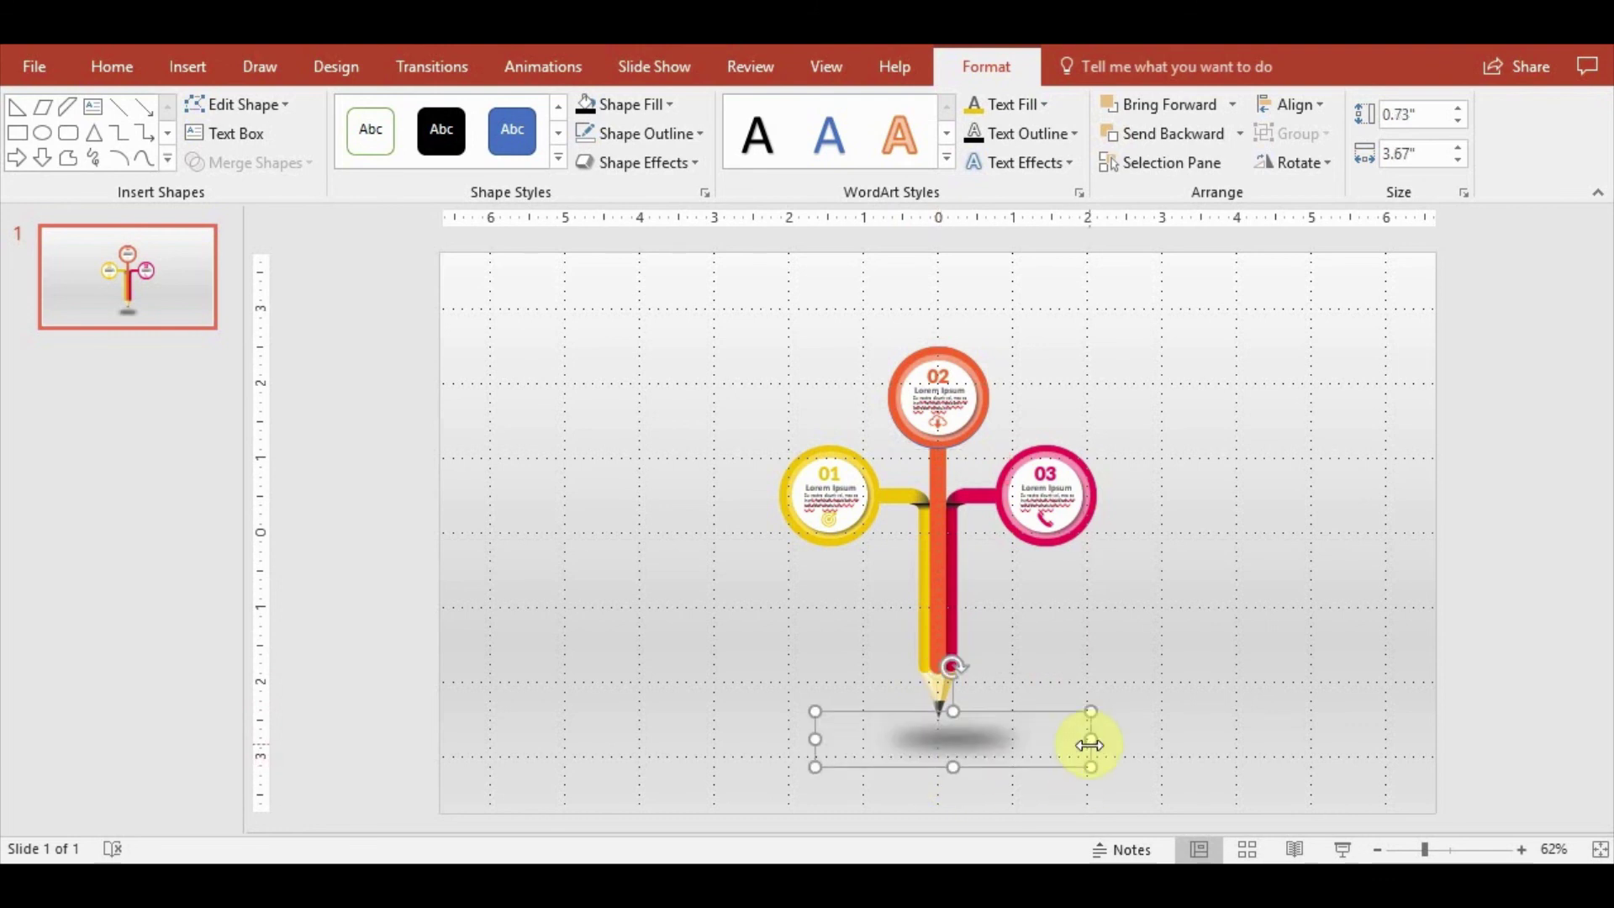
Change the shadow's fill colour and set its Soft Edges size to 23 pt
left_click(657, 108)
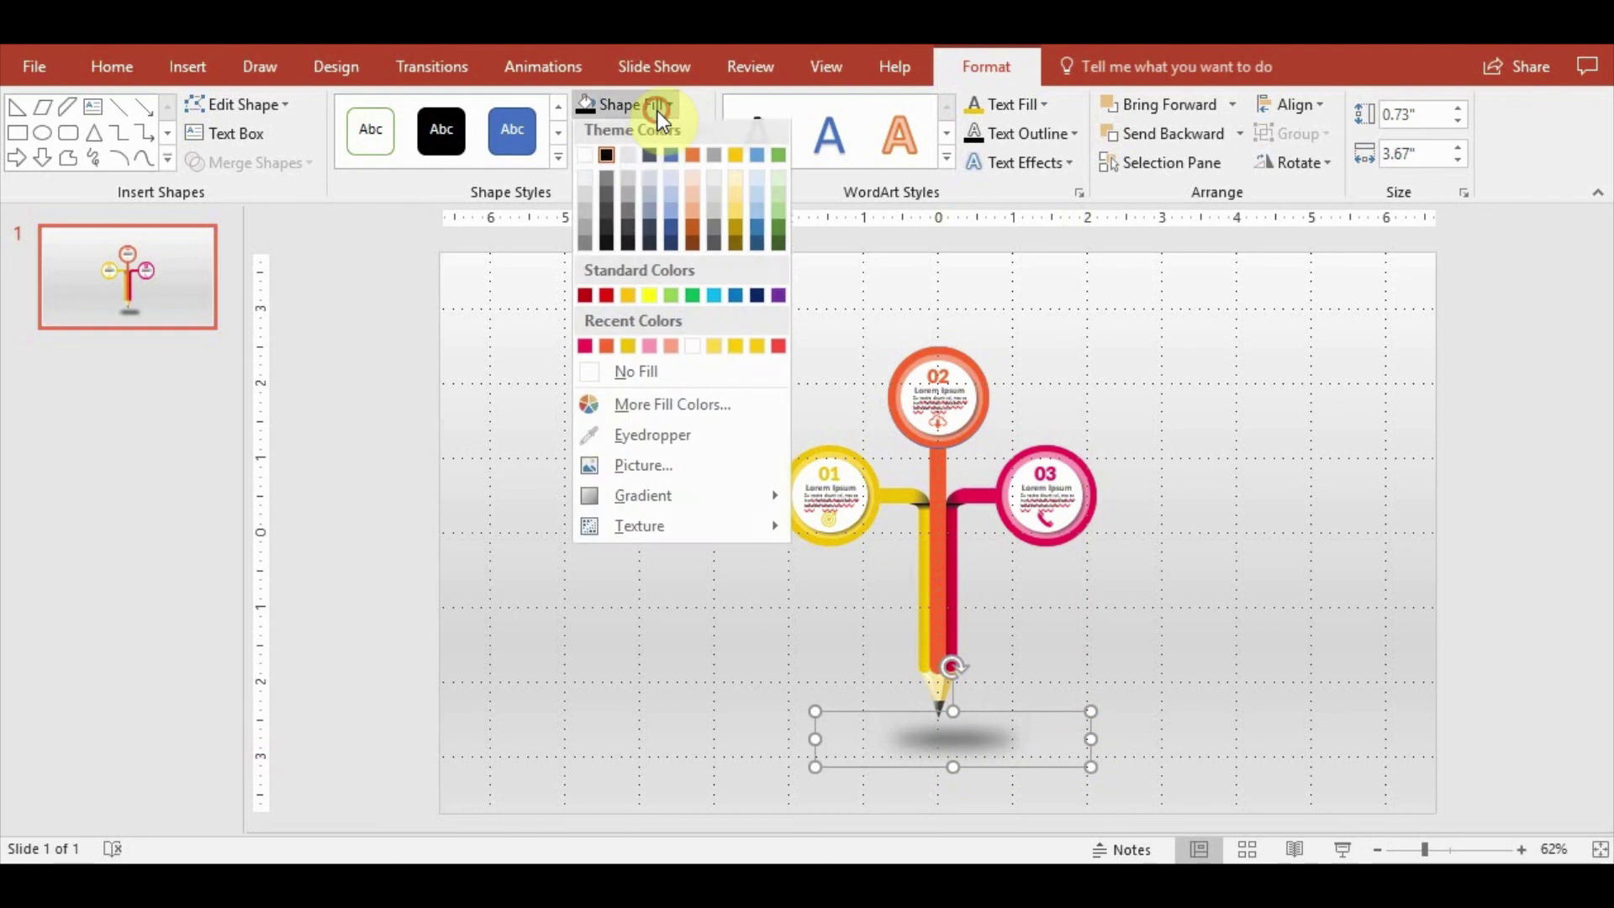
left_click(606, 250)
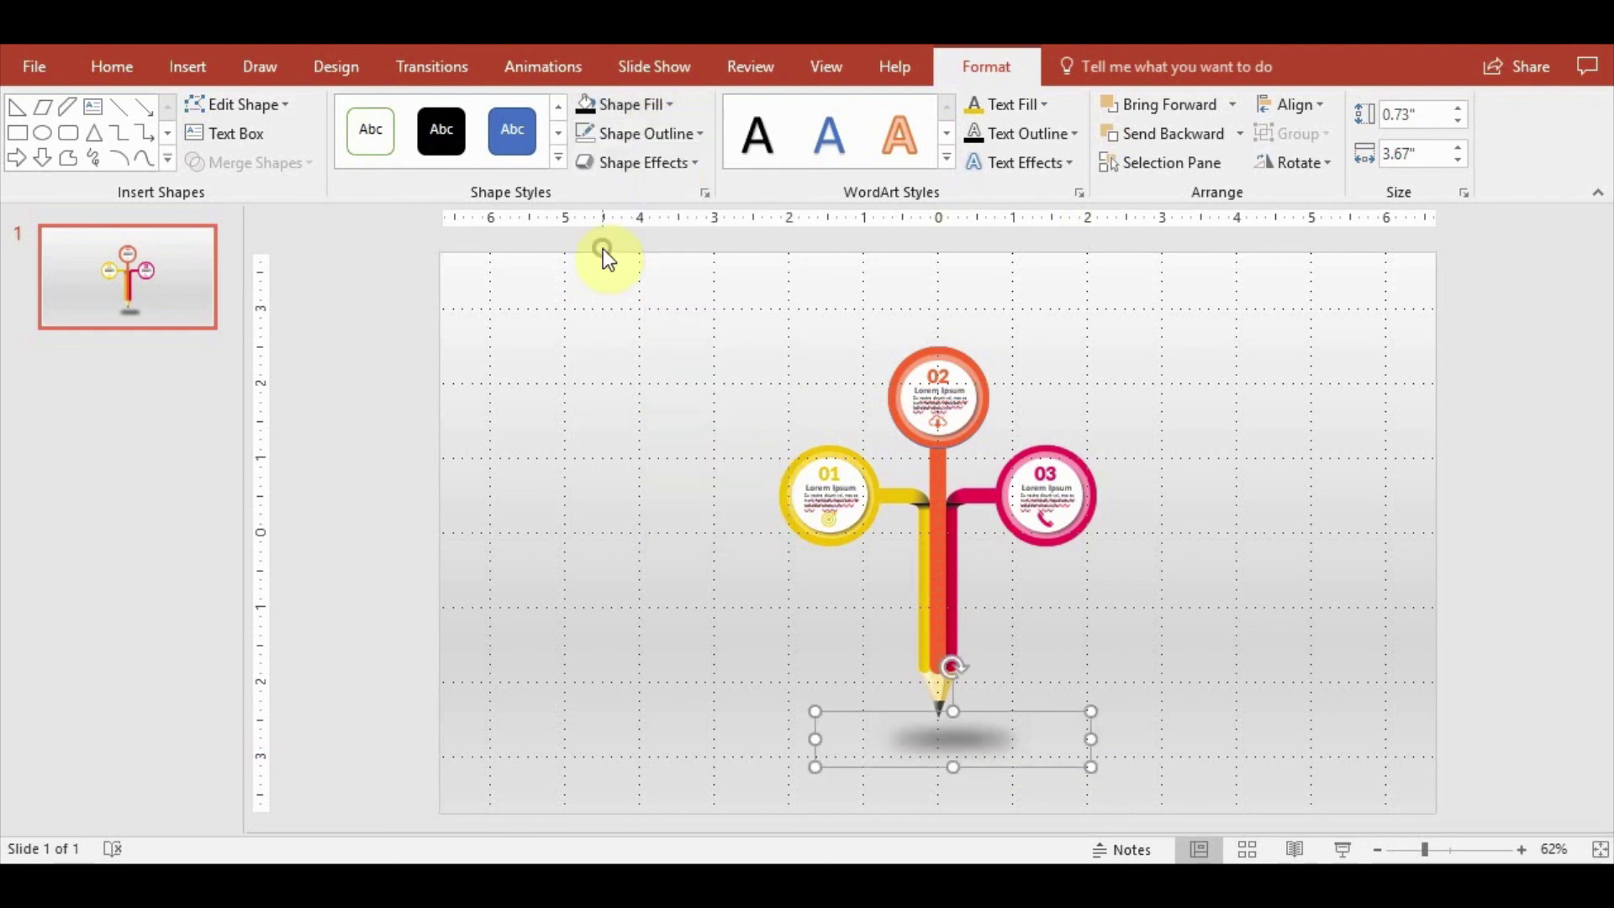
left_click(706, 194)
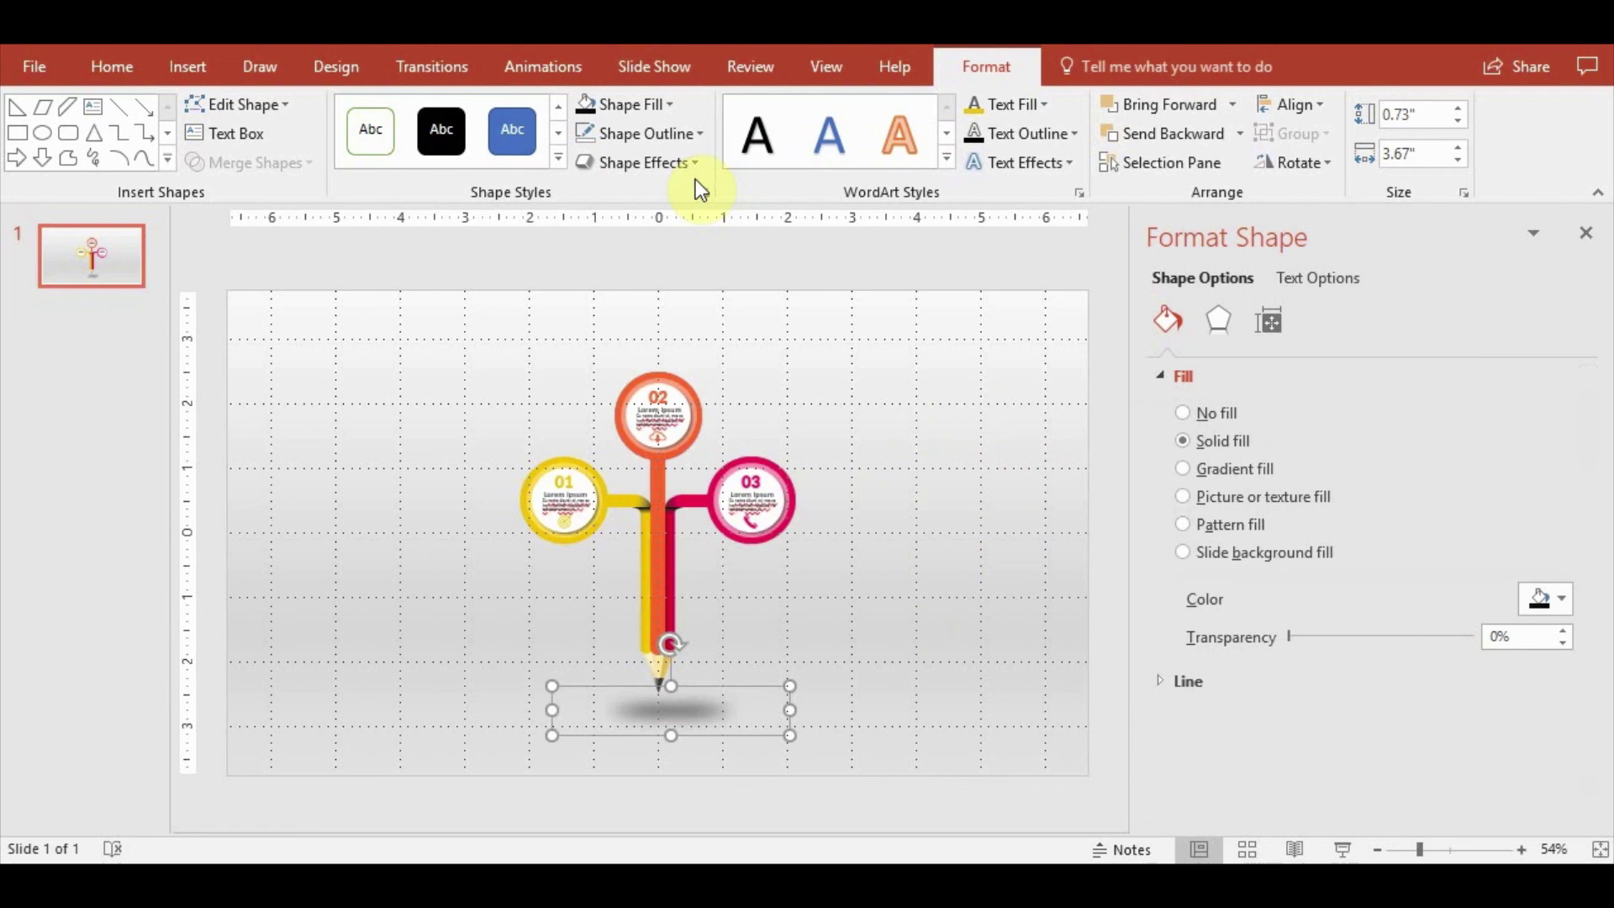
left_click(1221, 319)
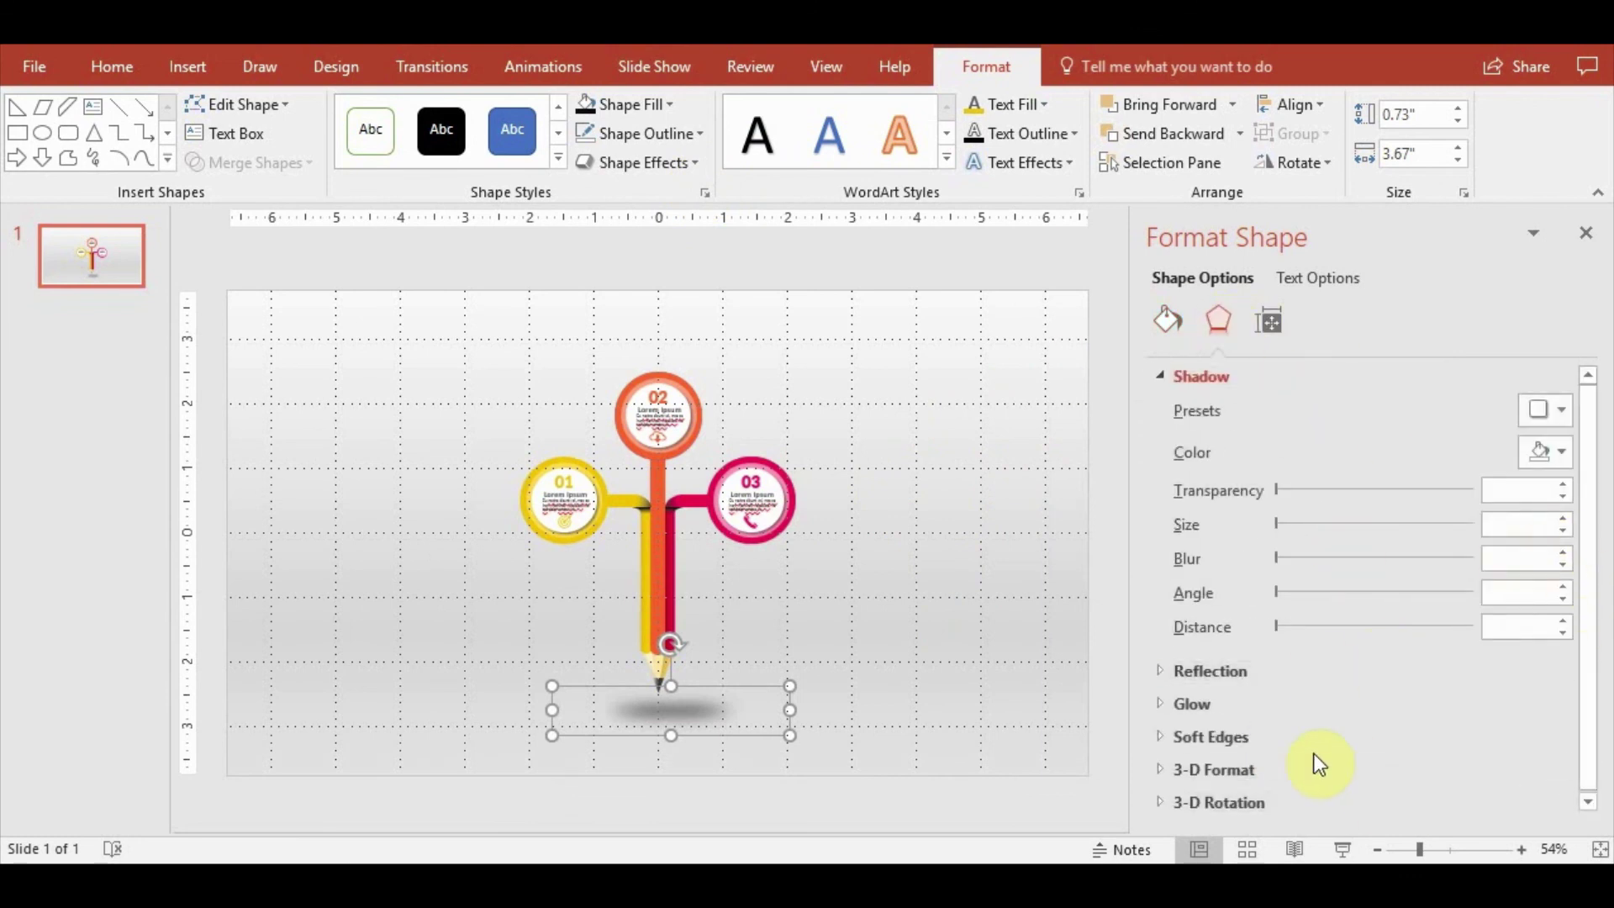
left_click(1165, 738)
left_click_drag(1249, 723, 1273, 721)
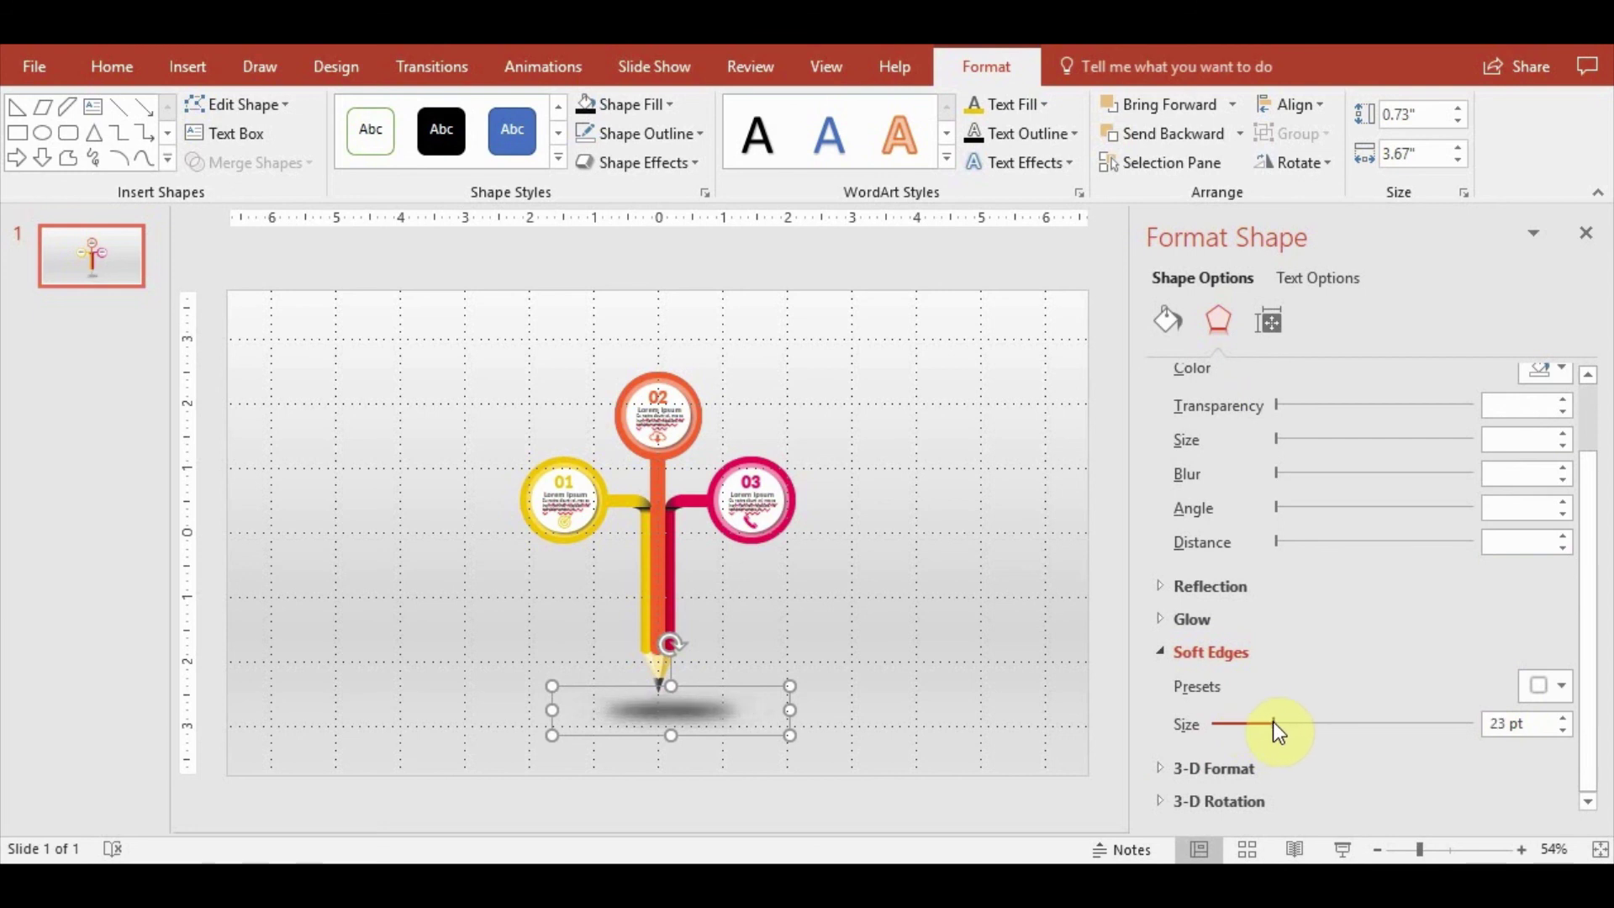
Nudge the shadow oval directly beneath the pencil tip
left_click_drag(642, 711, 670, 711)
left_click(823, 755)
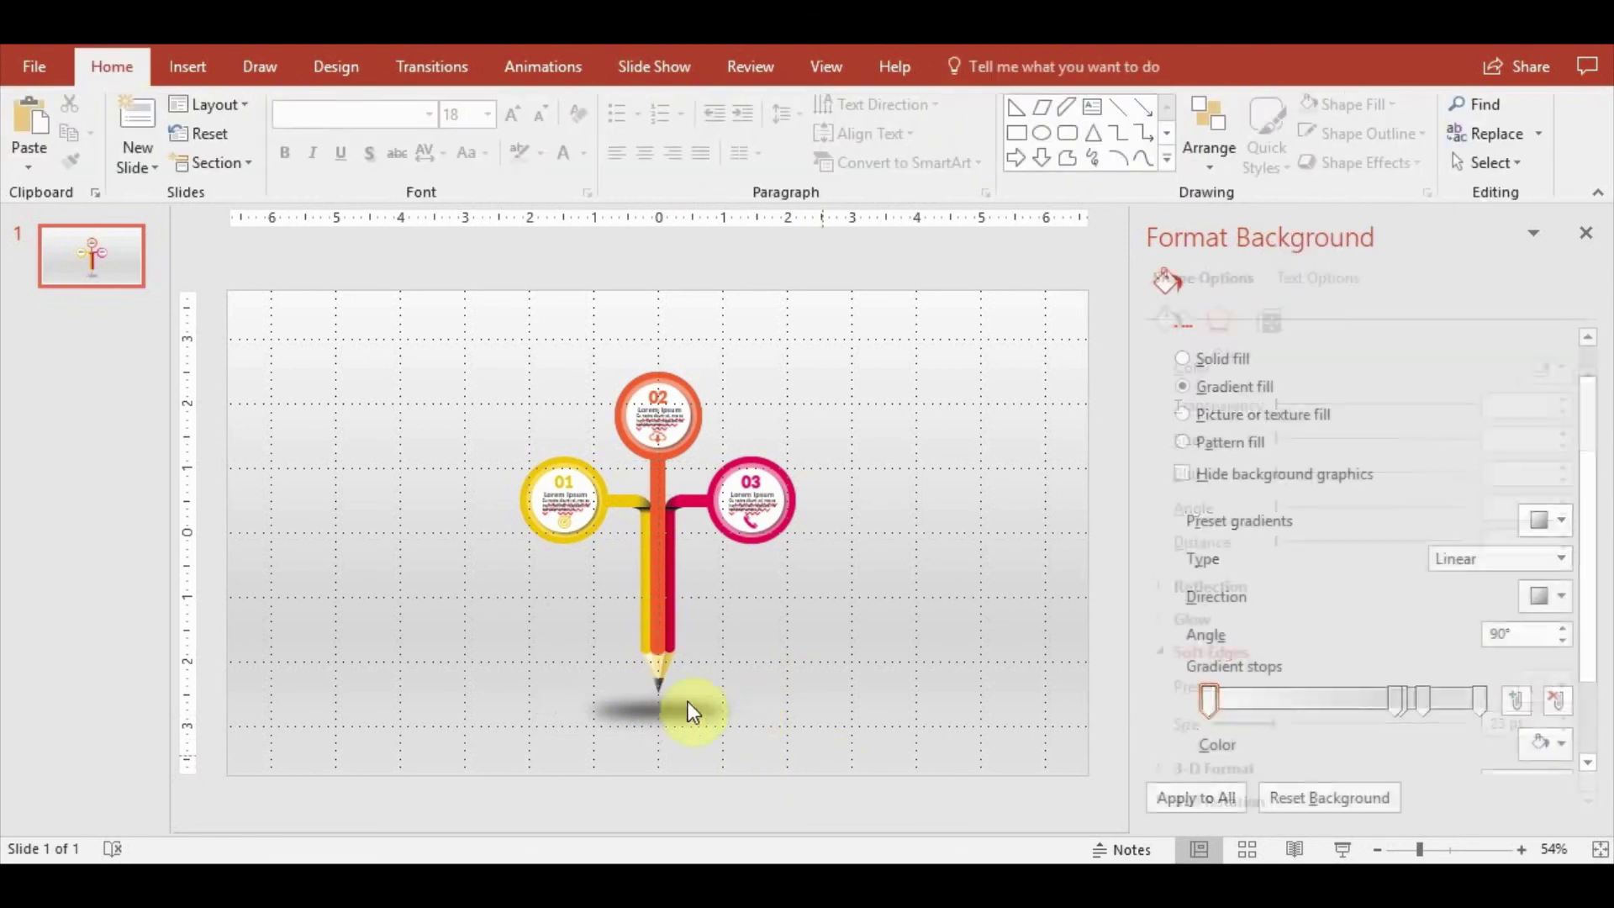
left_click(676, 706)
left_click_drag(675, 700, 666, 698)
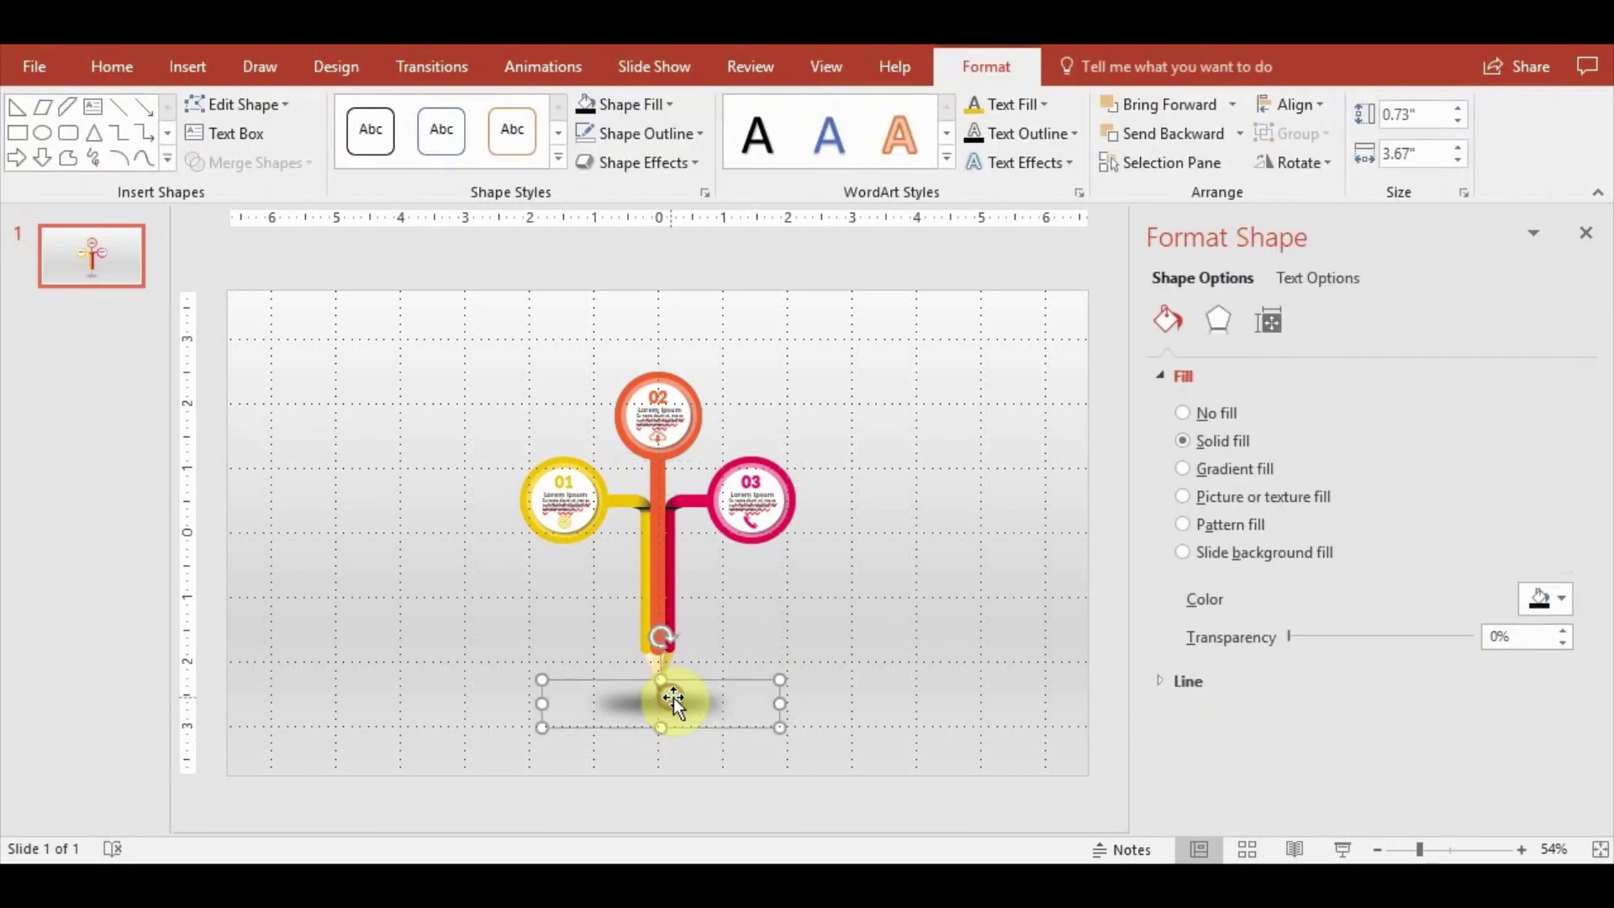
left_click(790, 723)
Move the pencil's shadow ellipse up toward the tip and flatten its height
left_click(668, 706)
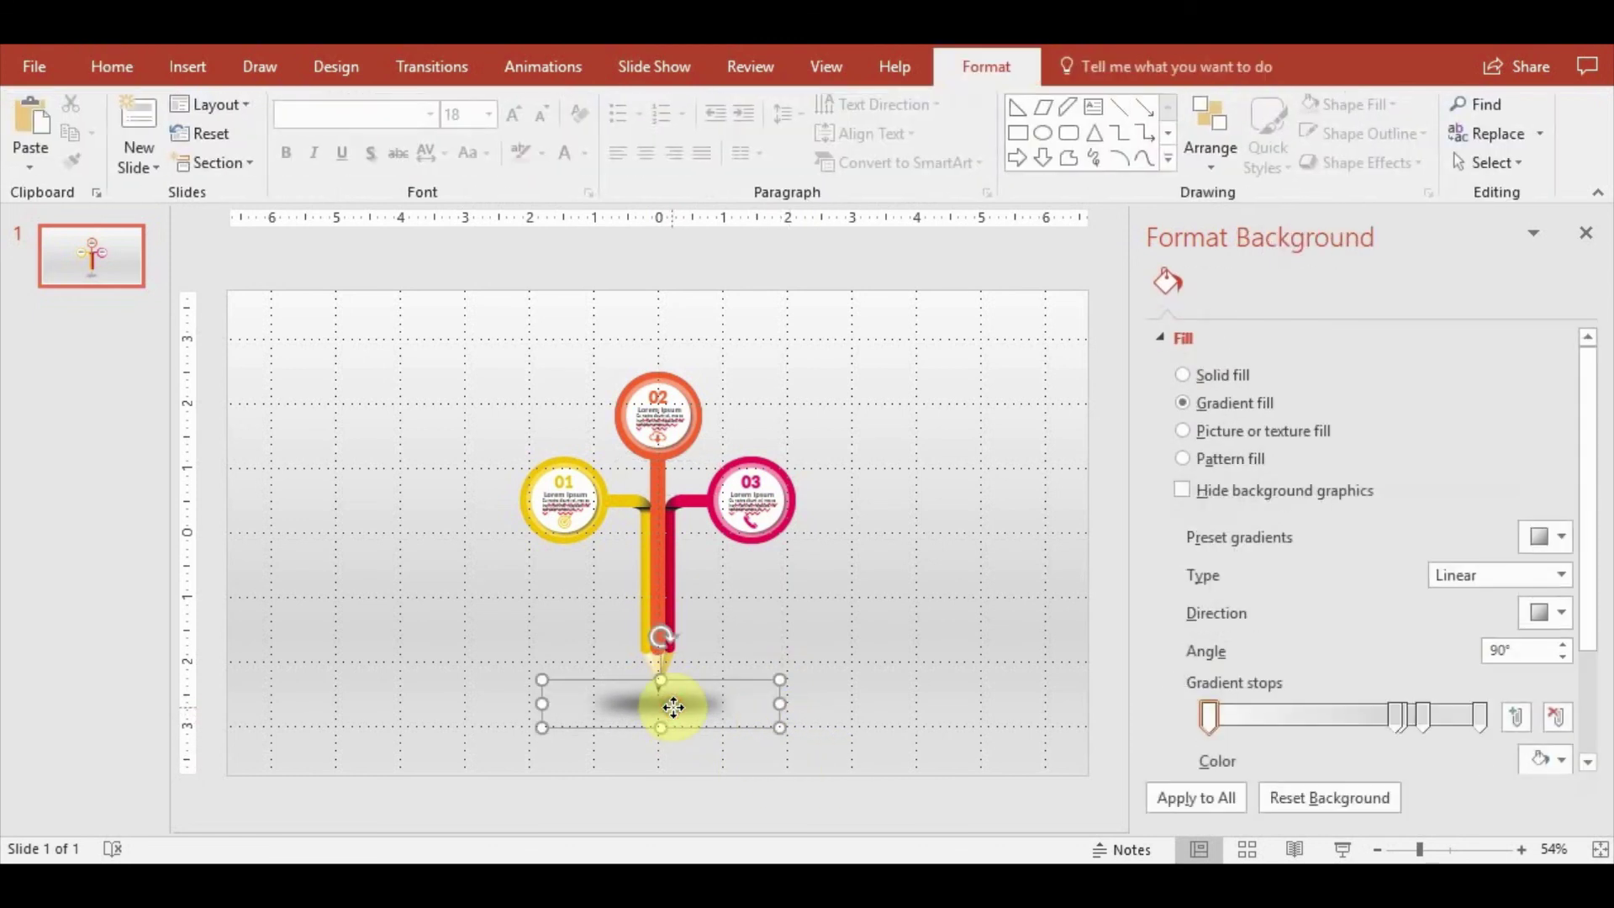
scroll(741, 703, "up", 2)
scroll(733, 682, "up", 5)
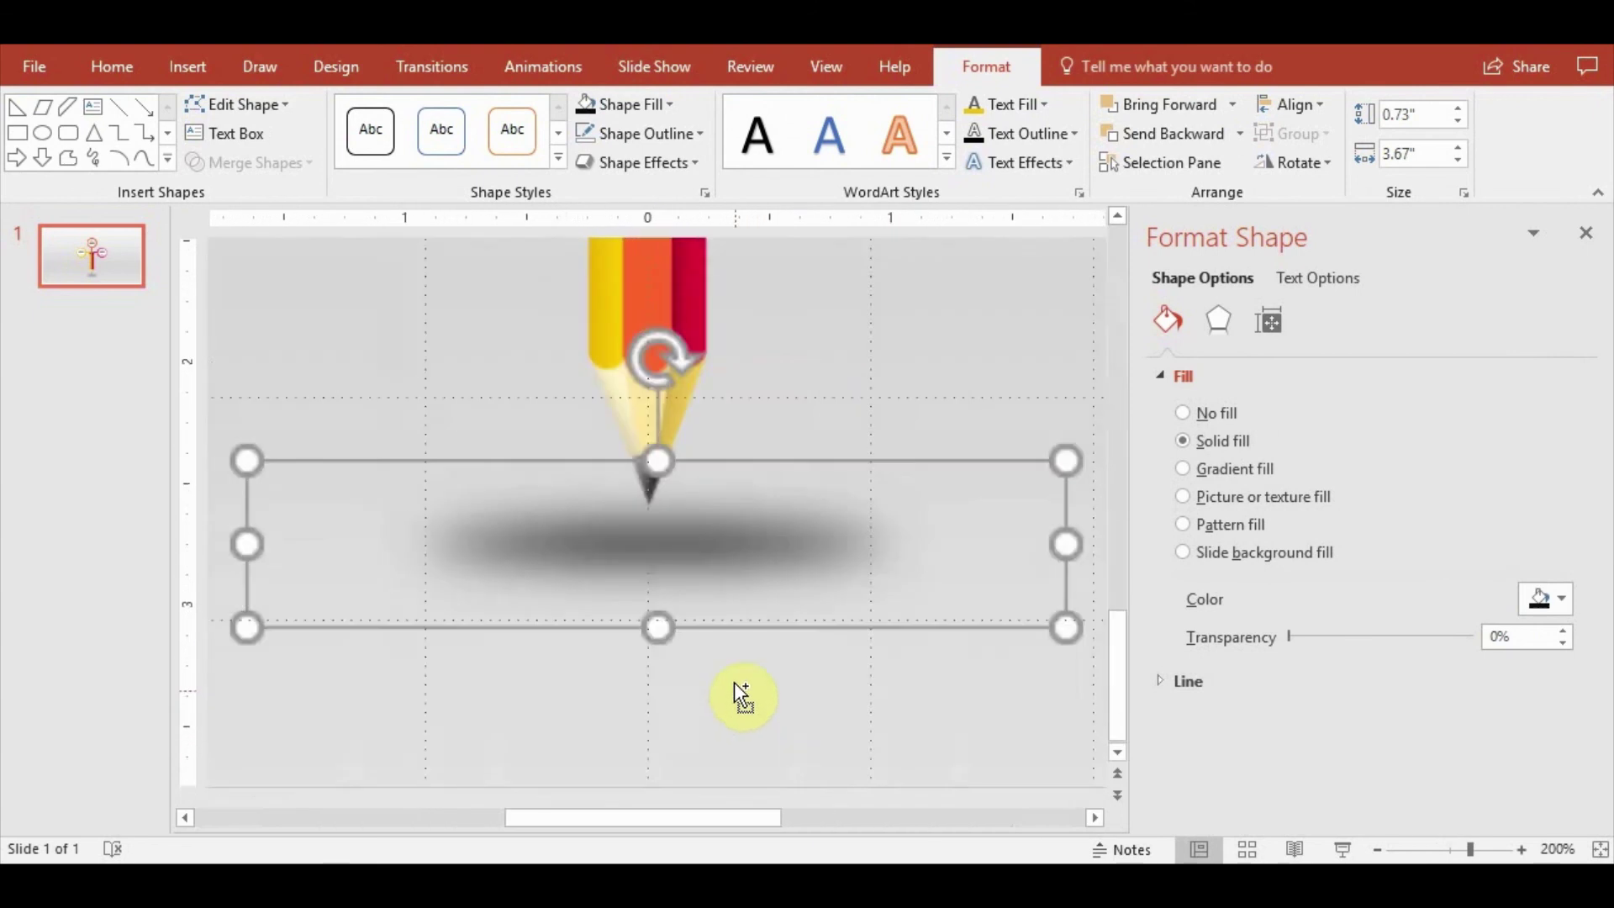
scroll(718, 568, "up", 2)
left_click_drag(683, 523, 717, 409)
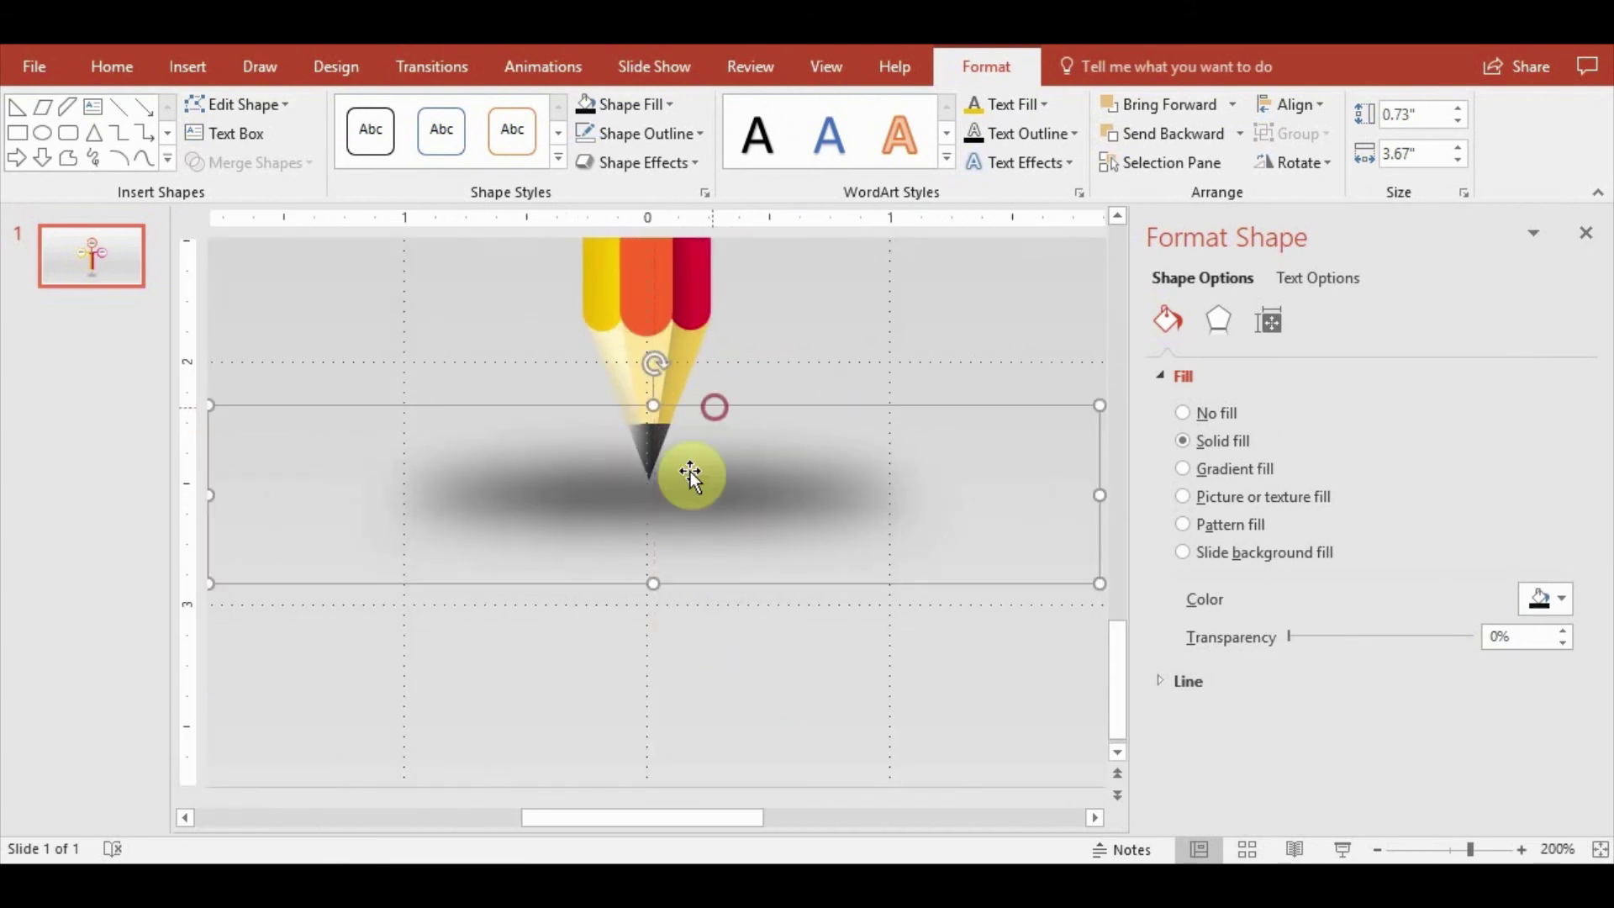
mouse_move(654, 578)
left_mouse_down()
mouse_move(653, 524)
mouse_move(664, 579)
left_mouse_up()
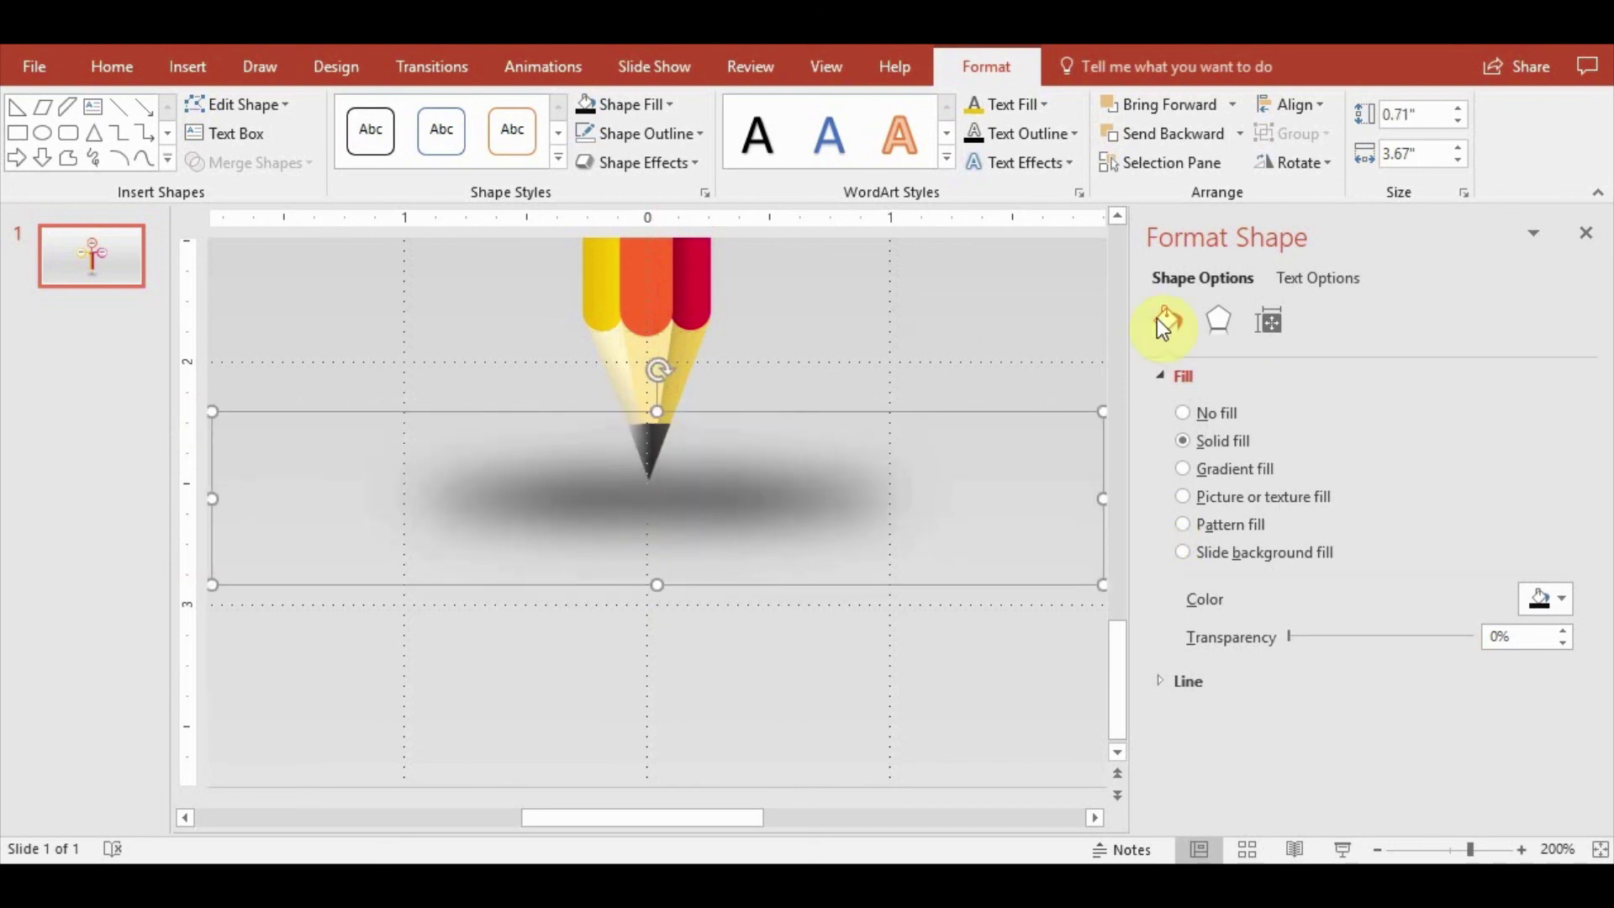
Set the shadow's Soft Edges to the 10 pt preset
left_click(1222, 321)
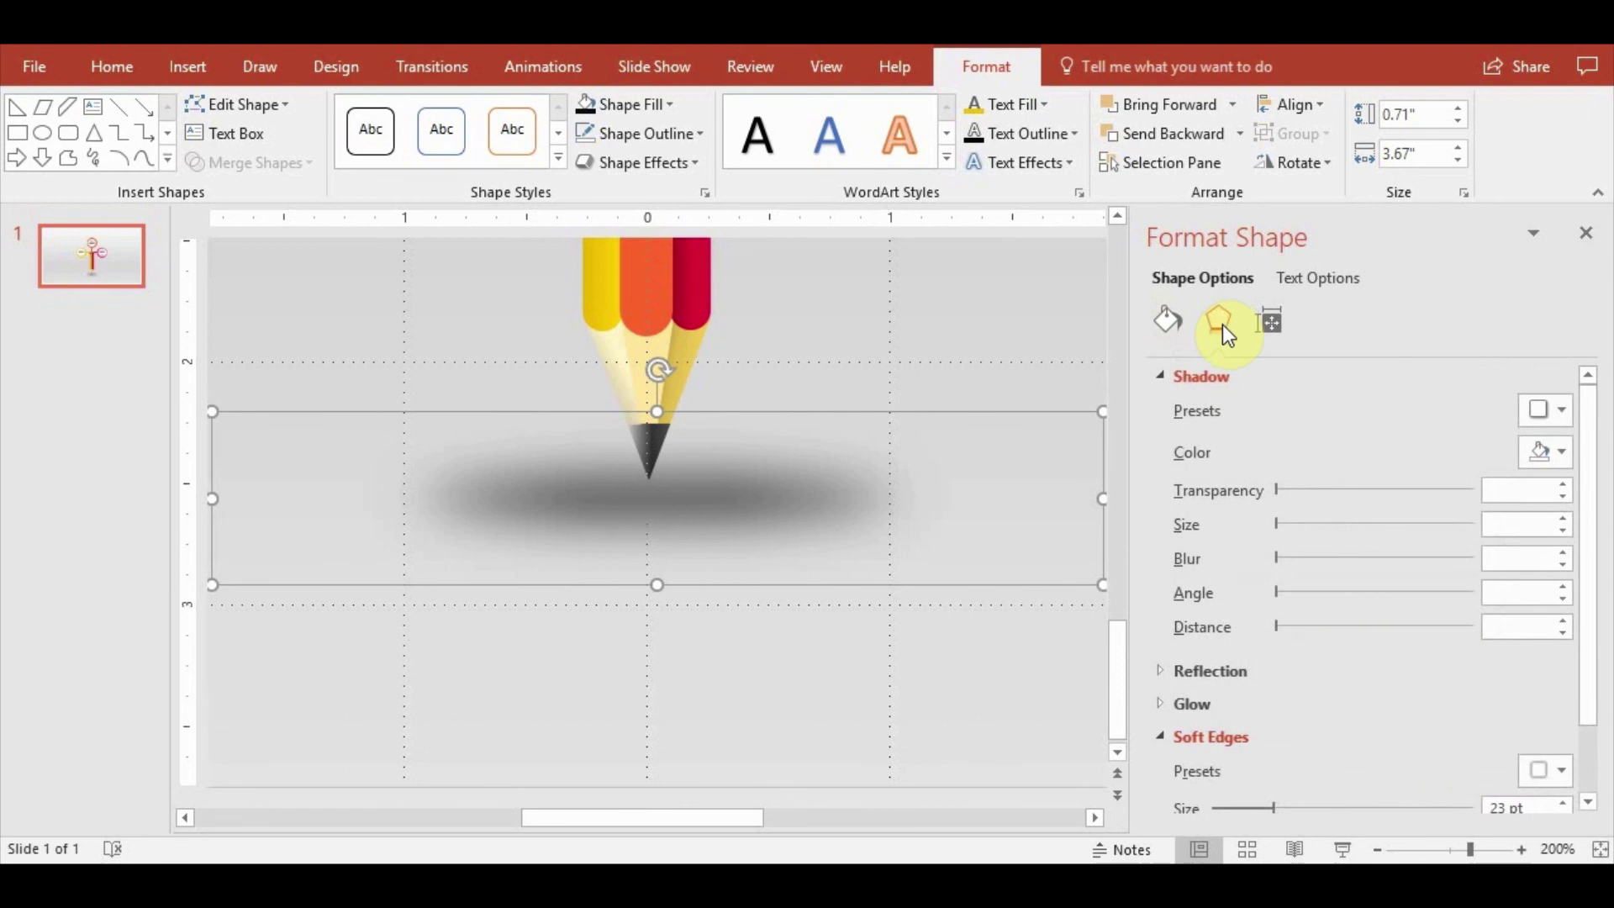
scroll(1412, 740, "down", 2)
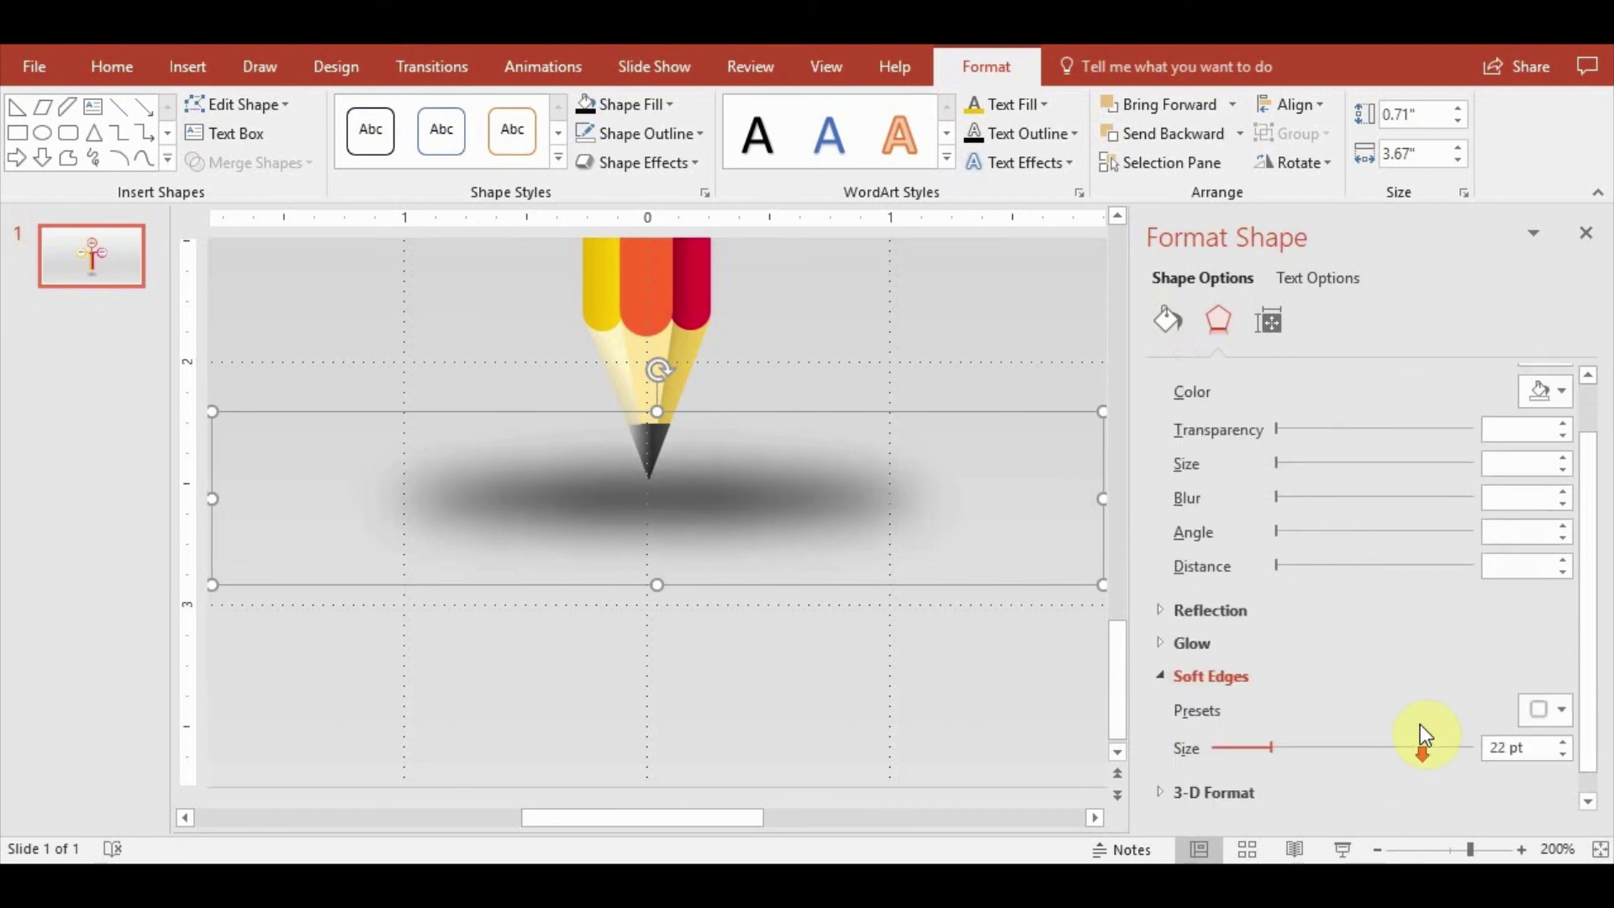
left_click(1539, 715)
left_click(1522, 619)
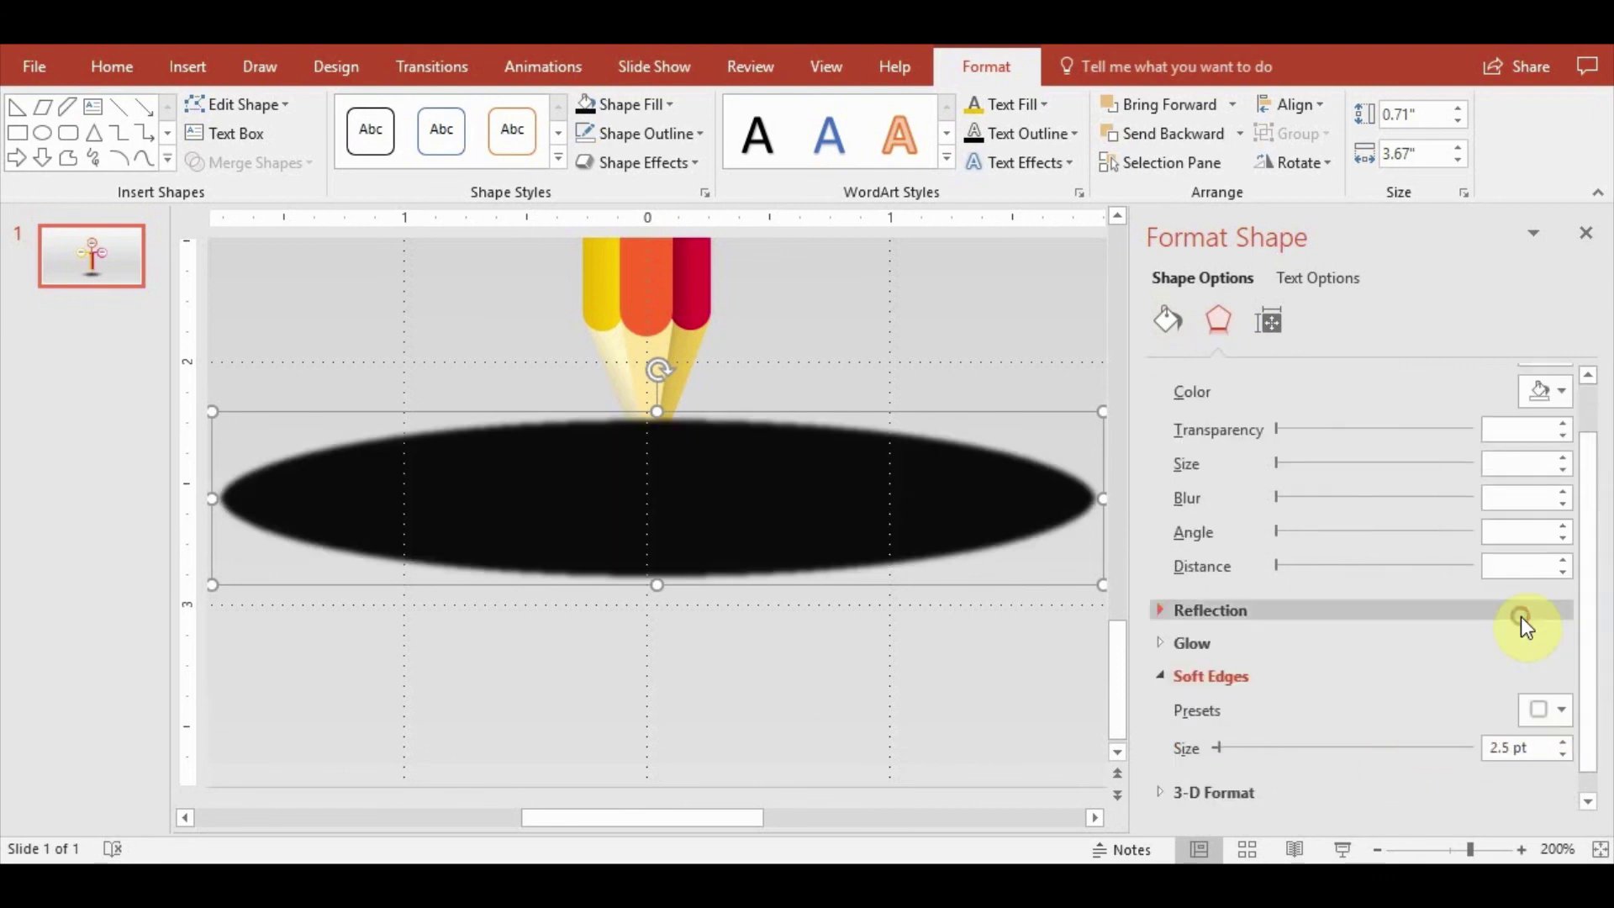
left_click(1562, 709)
left_click(1577, 630)
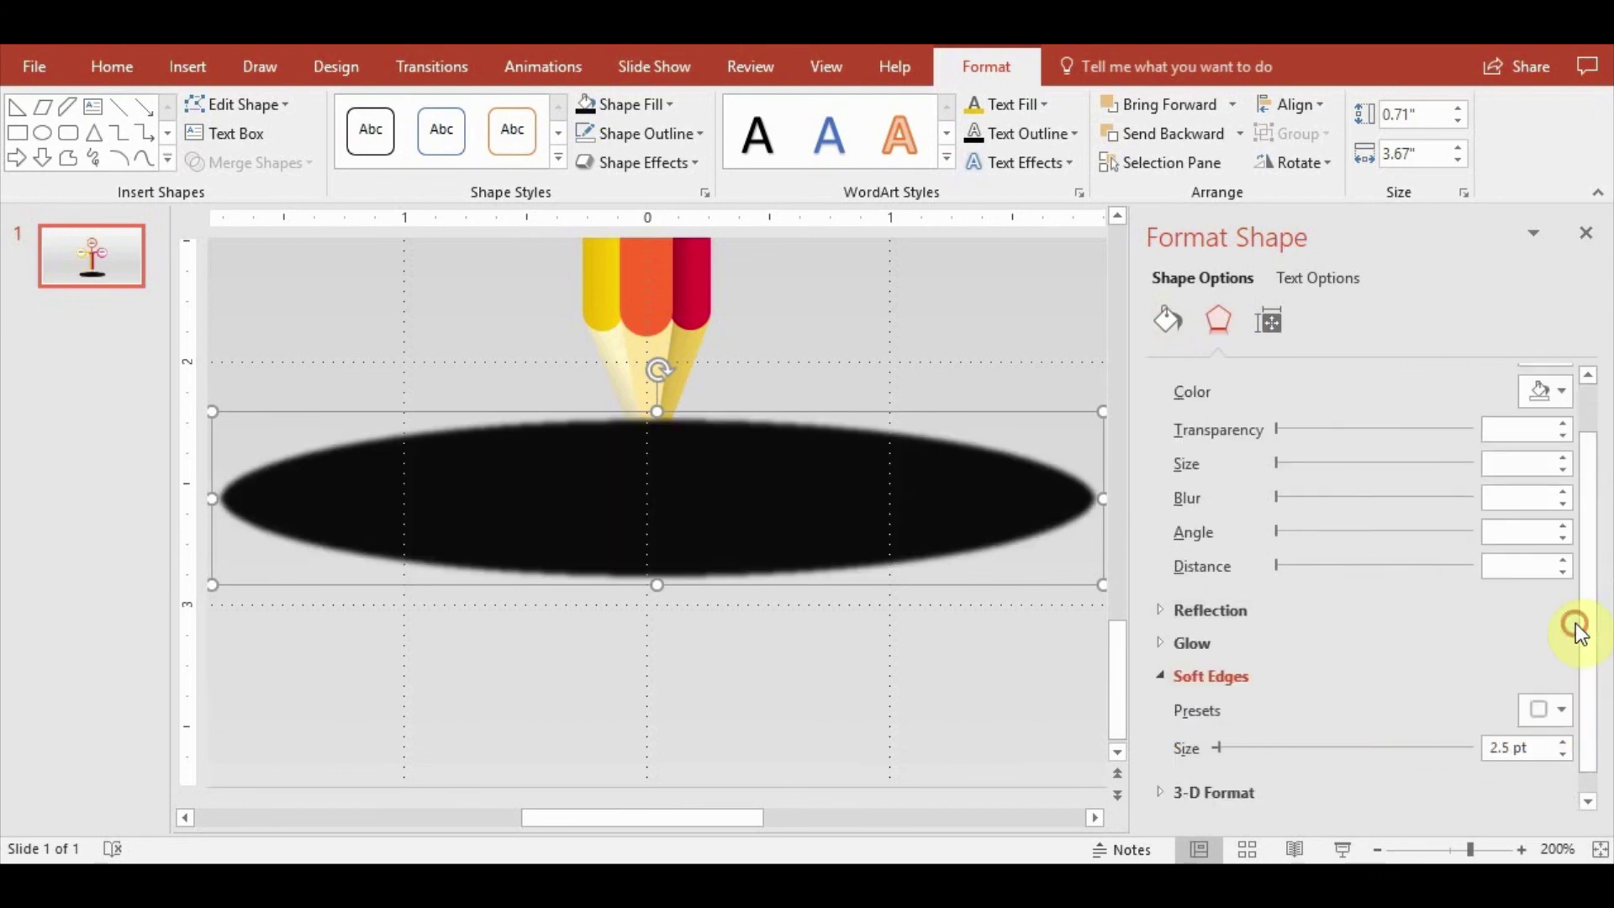
left_click(1562, 709)
left_click(1452, 662)
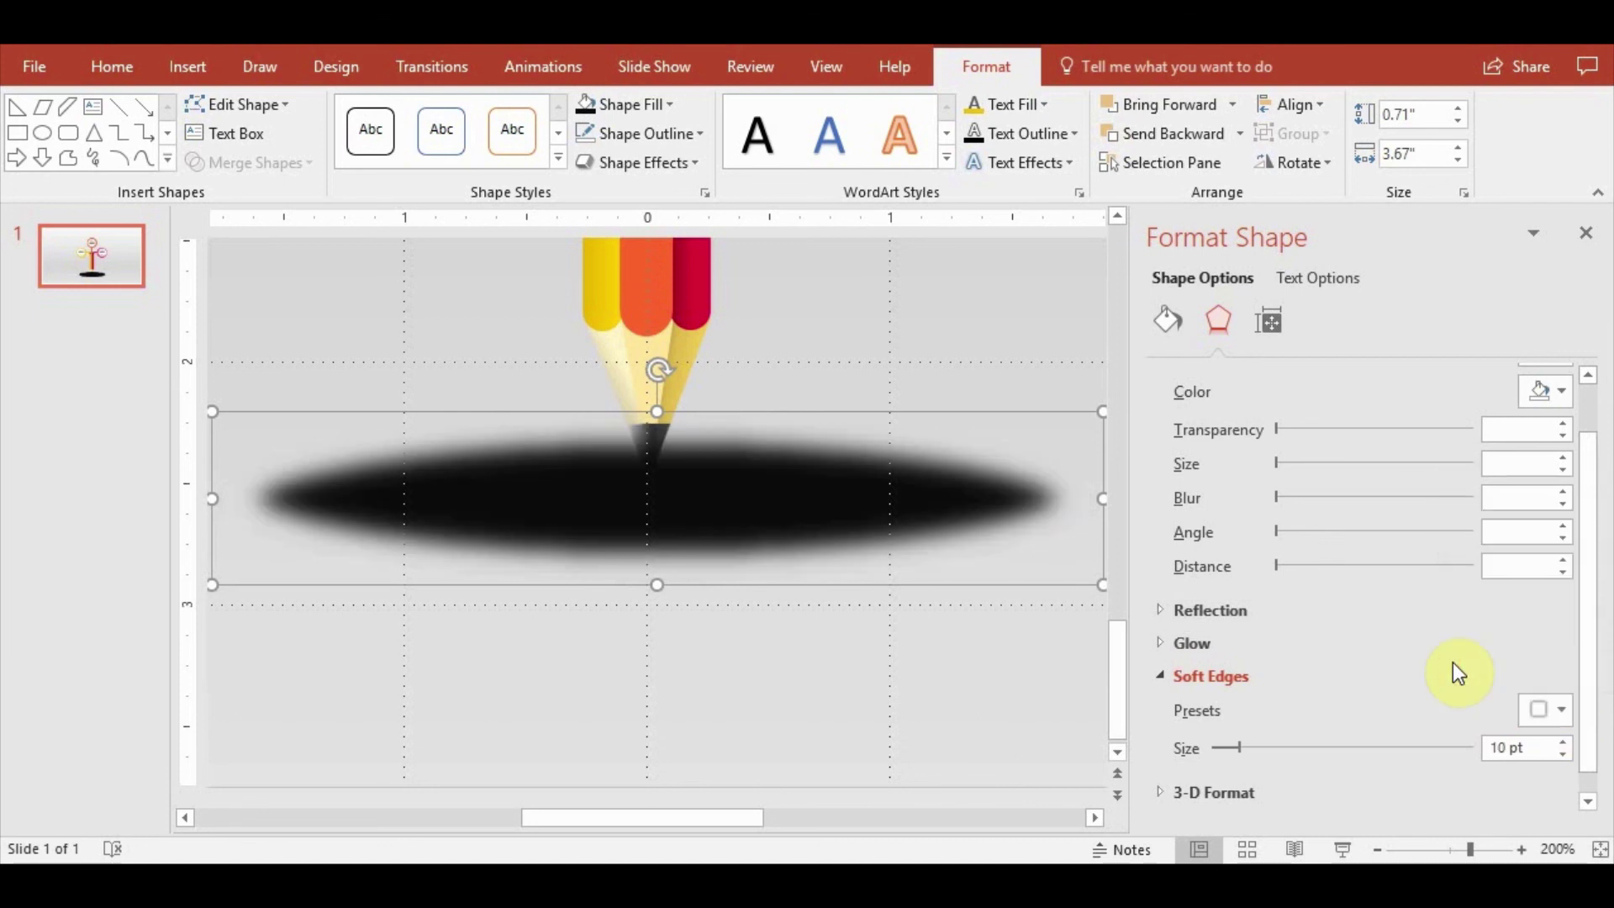
Resize and reposition the shadow into a thin, wide oval about 2.51 by 0.29 inches under the pencil tip
left_click_drag(1101, 584, 893, 487)
mouse_move(749, 461)
left_mouse_down()
mouse_move(782, 500)
mouse_move(829, 497)
left_mouse_up()
left_click_drag(992, 532, 1046, 585)
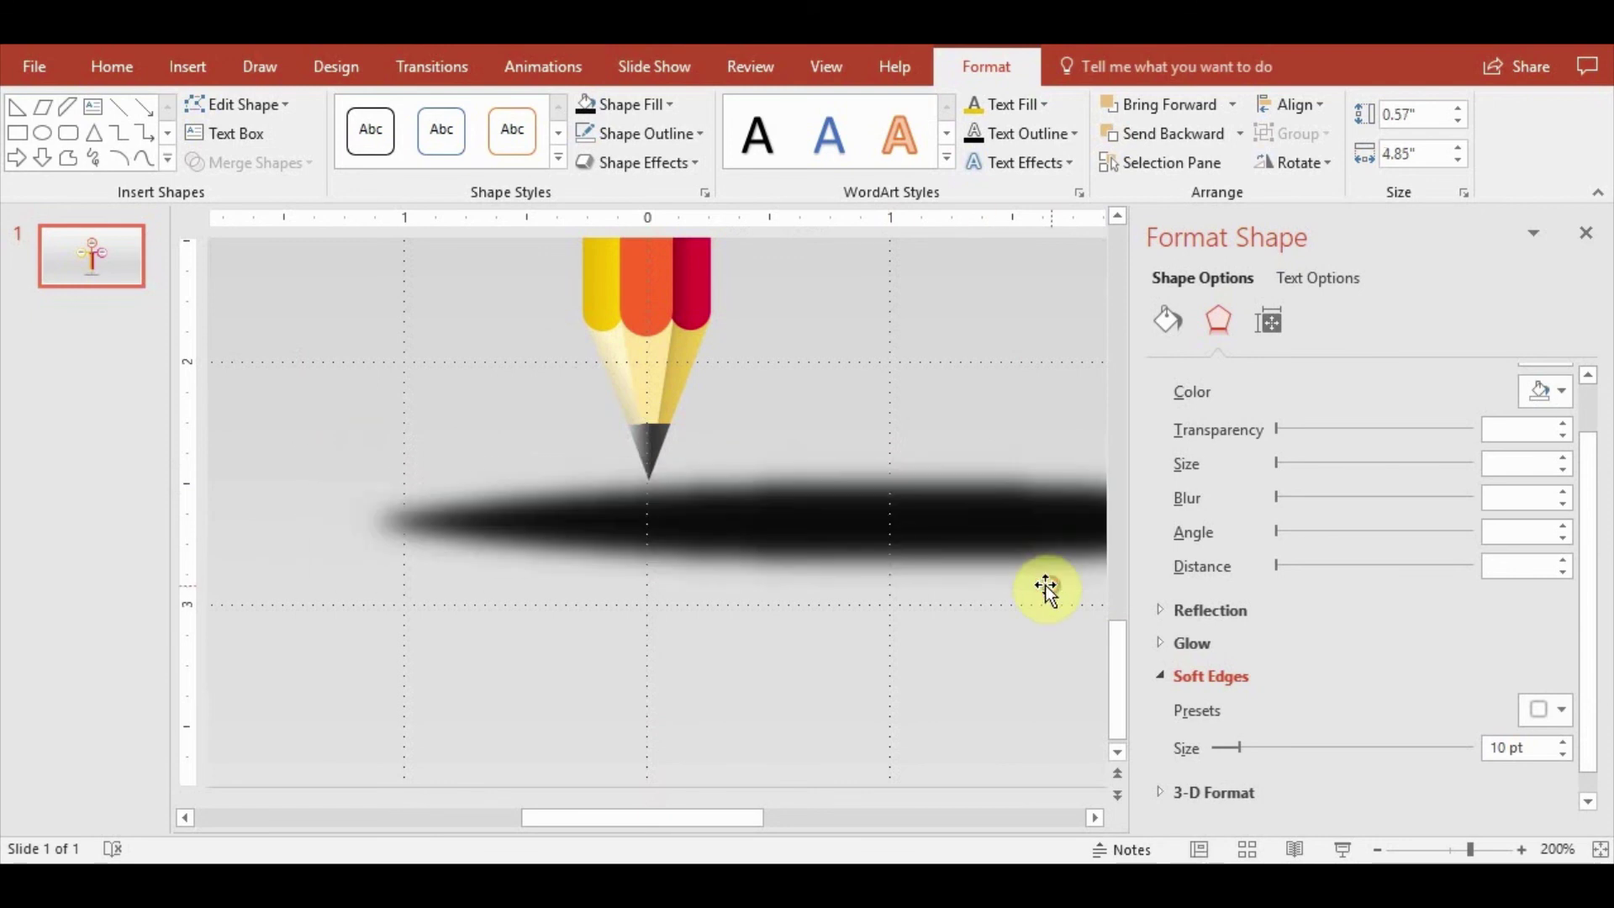
left_click(1045, 585)
left_click(876, 559)
scroll(895, 565, "down", 3)
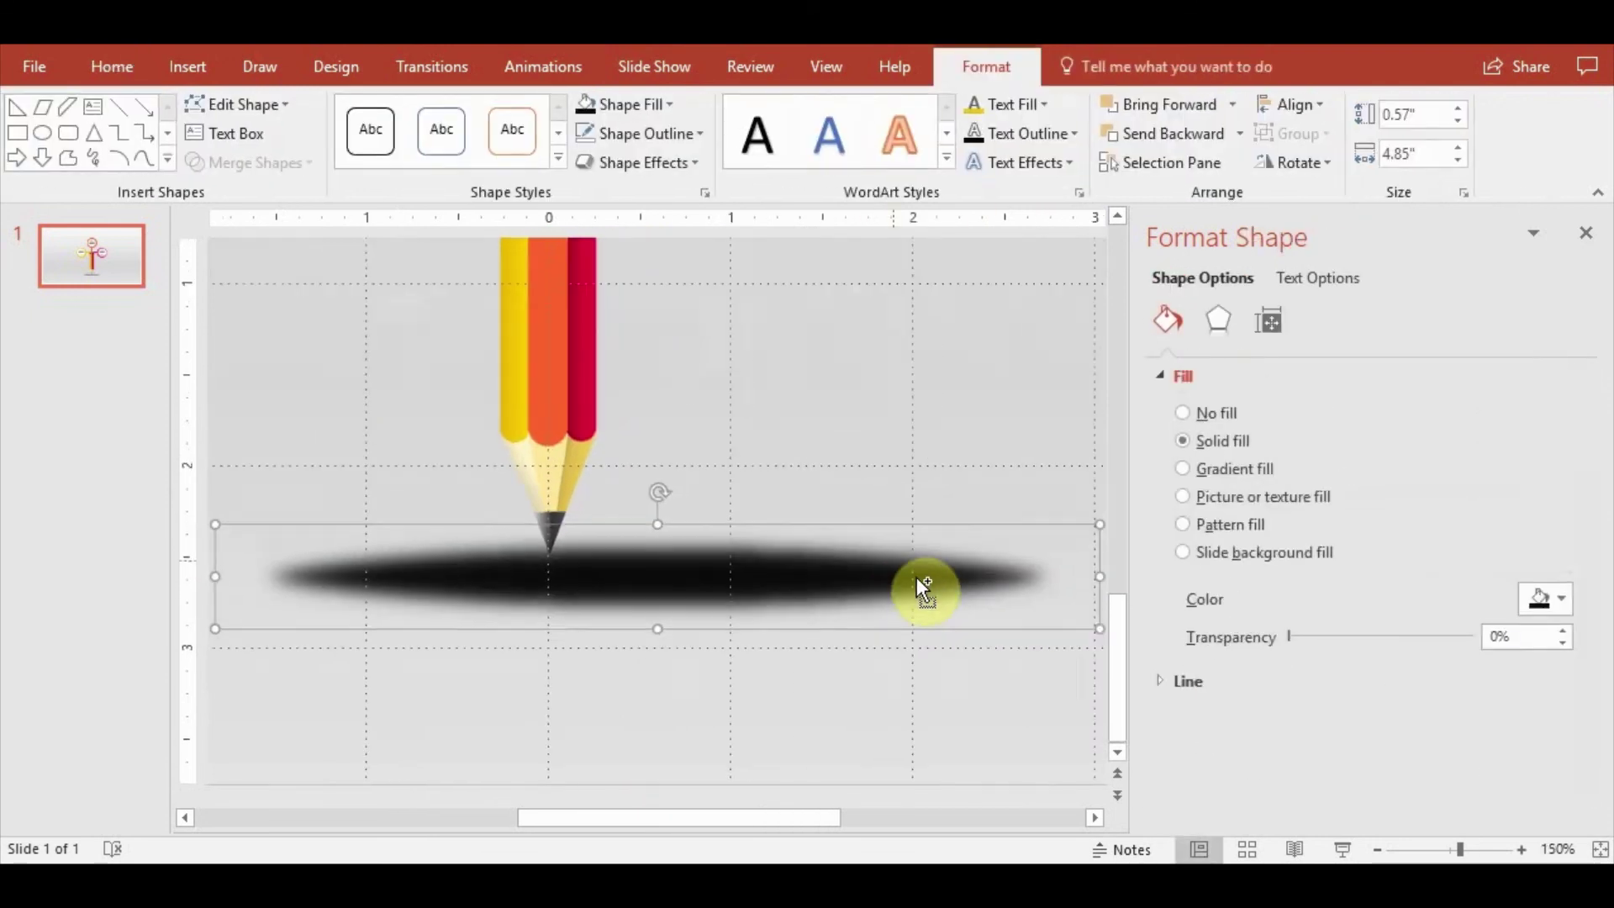
scroll(916, 576, "down", 5)
scroll(884, 648, "down", 4)
Shrink the shadow oval, place it just under the pencil tip, and widen it
left_click_drag(854, 733, 667, 681)
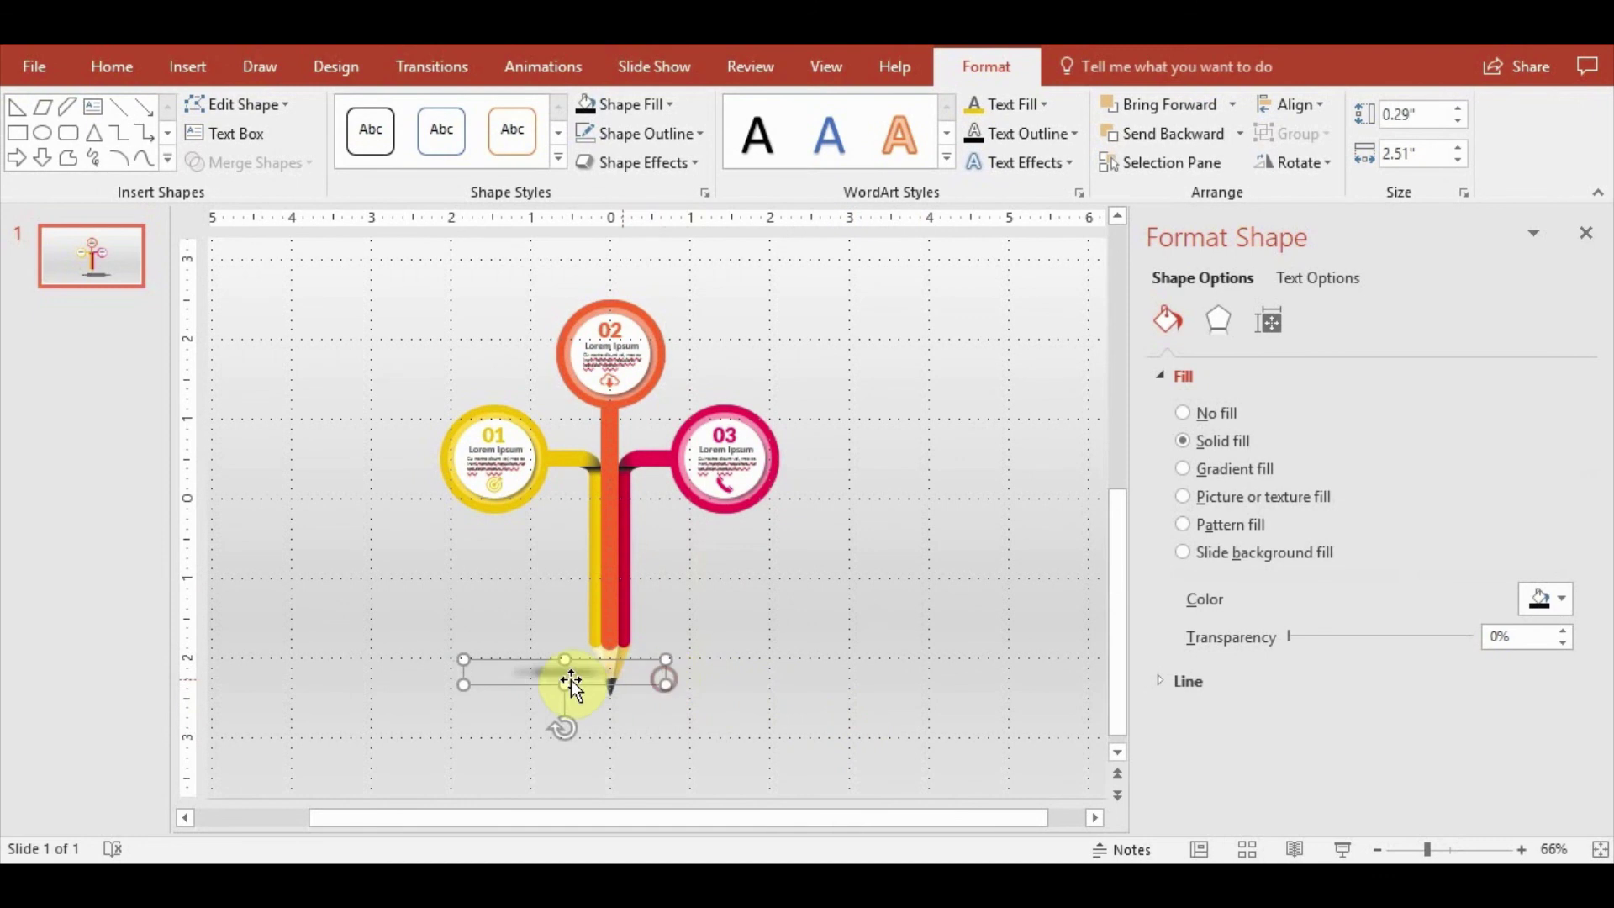
left_click_drag(566, 678, 604, 706)
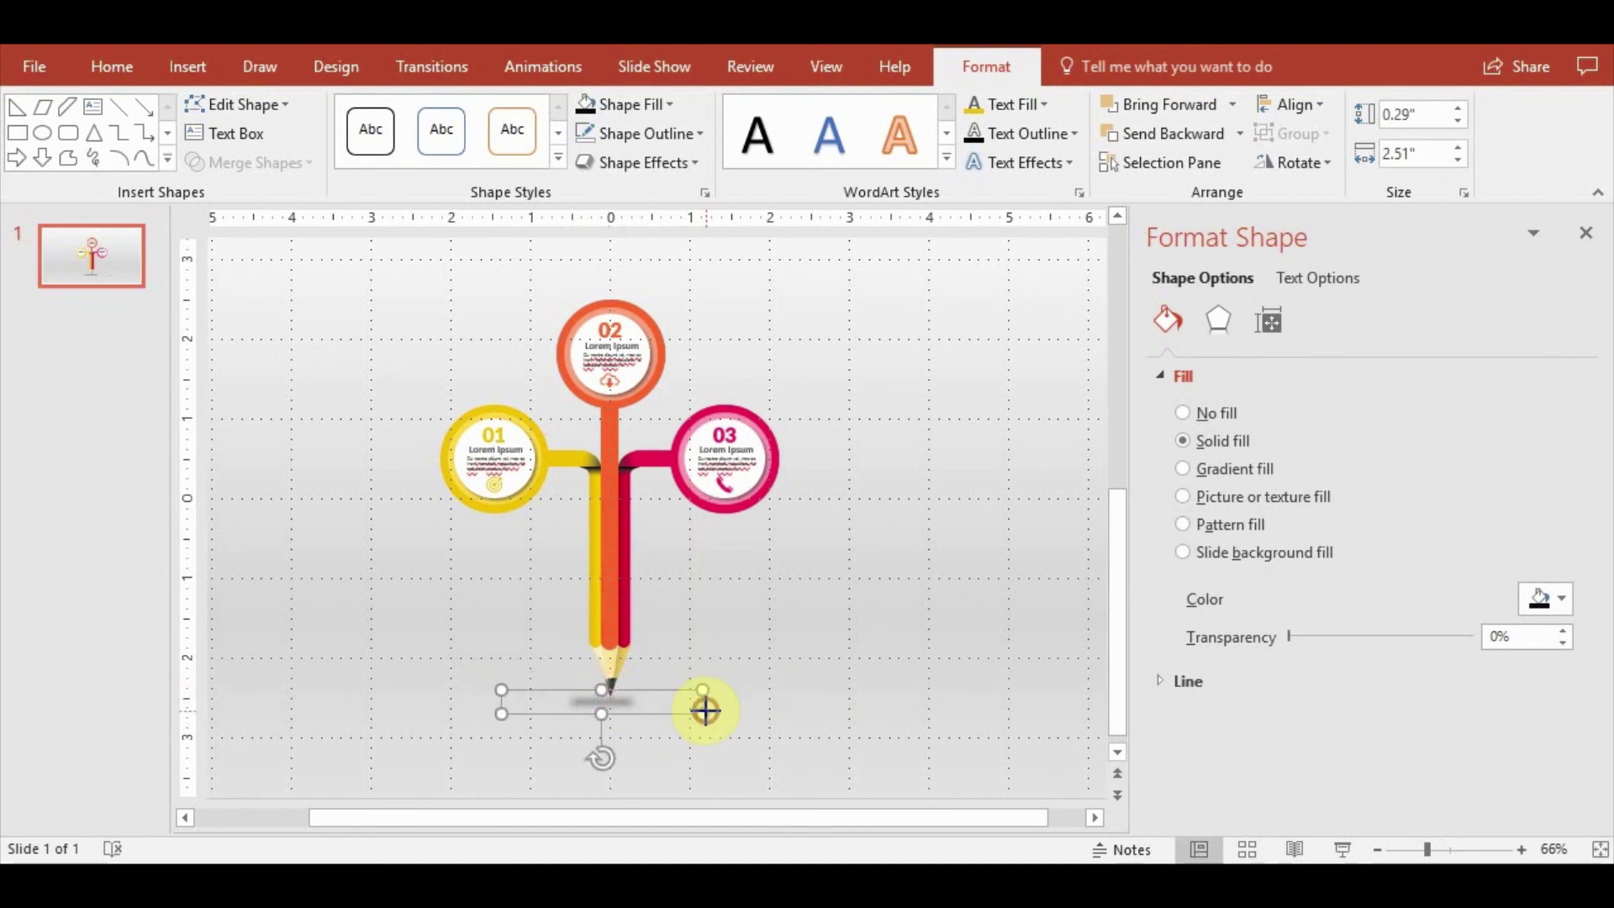
mouse_move(704, 714)
left_mouse_down()
mouse_move(731, 728)
mouse_move(667, 703)
left_mouse_up()
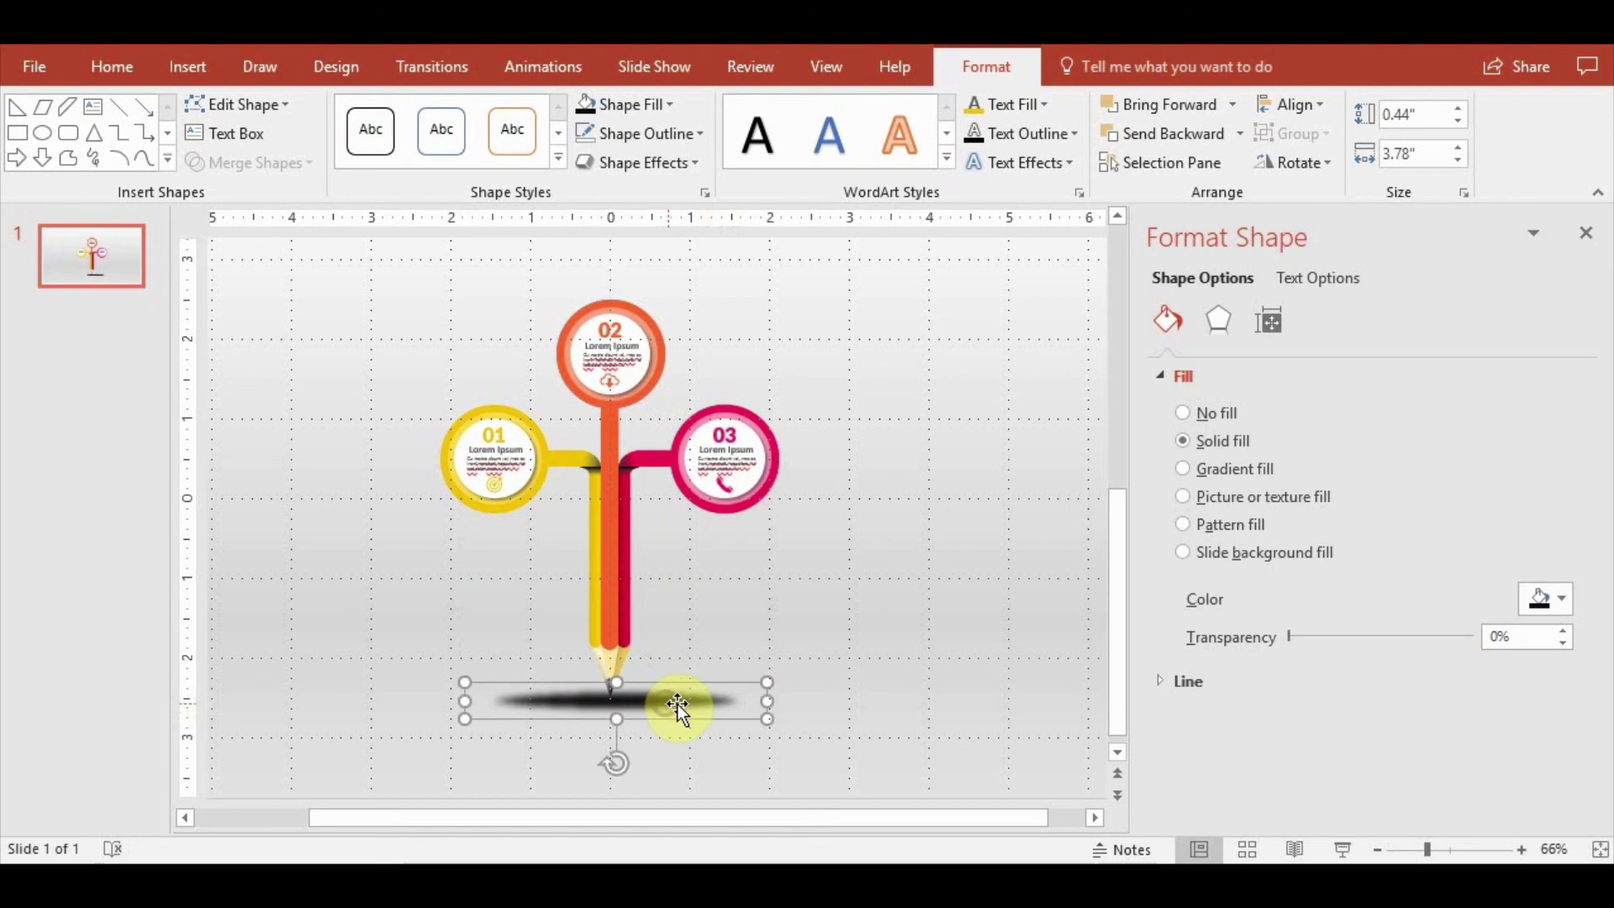
Give the shadow a light grey Shape Fill for a softer look
left_click(669, 106)
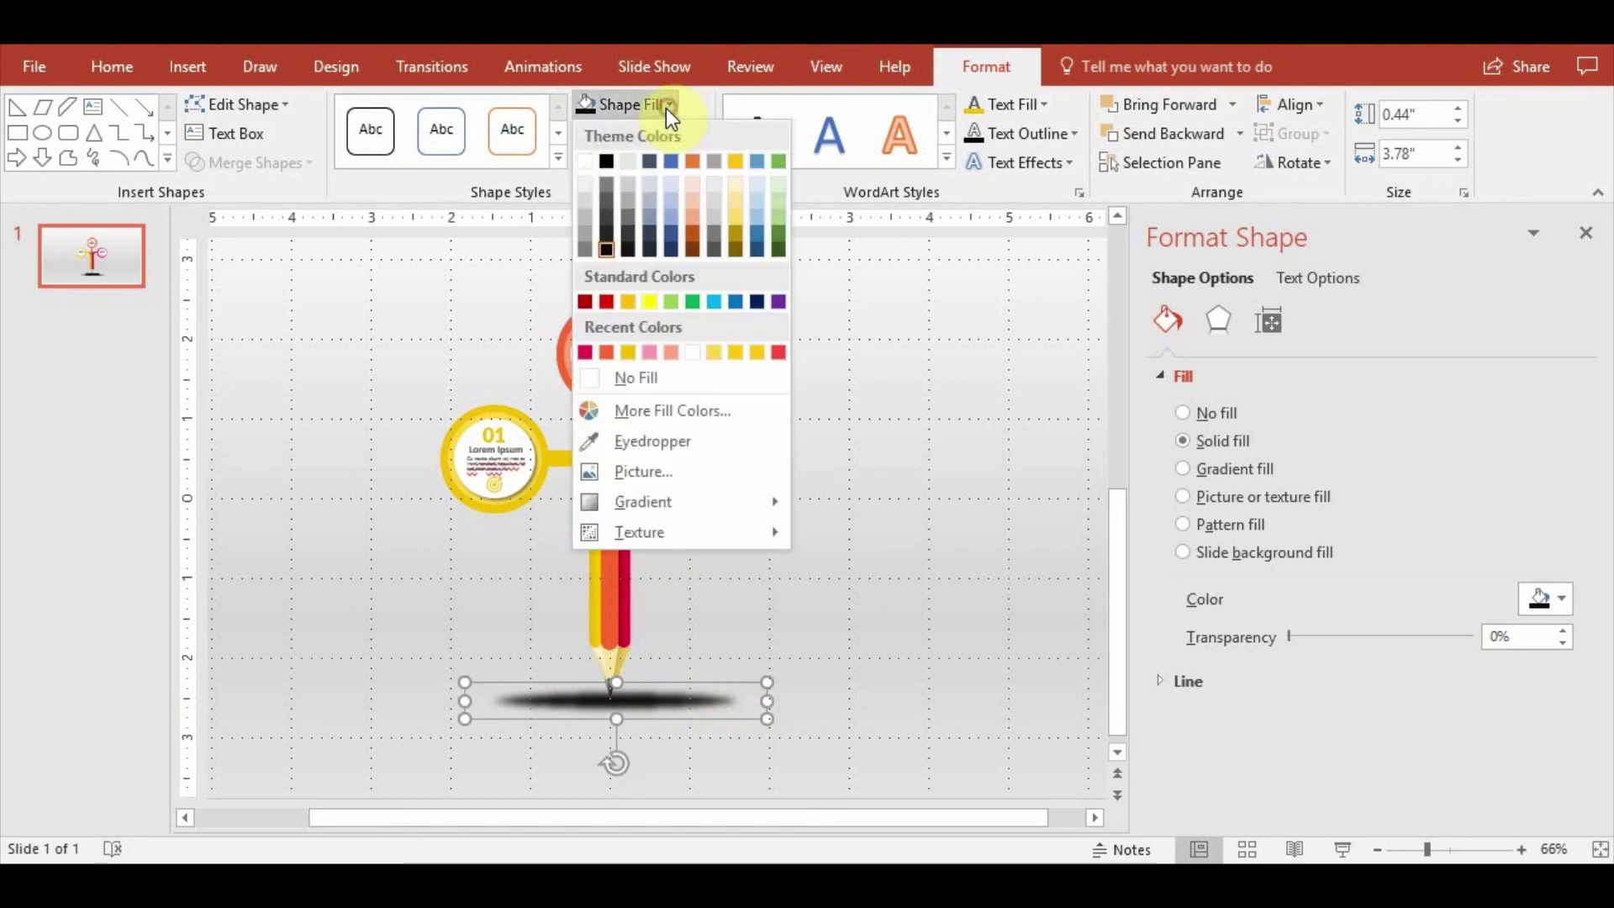
left_click(587, 227)
left_click(892, 654)
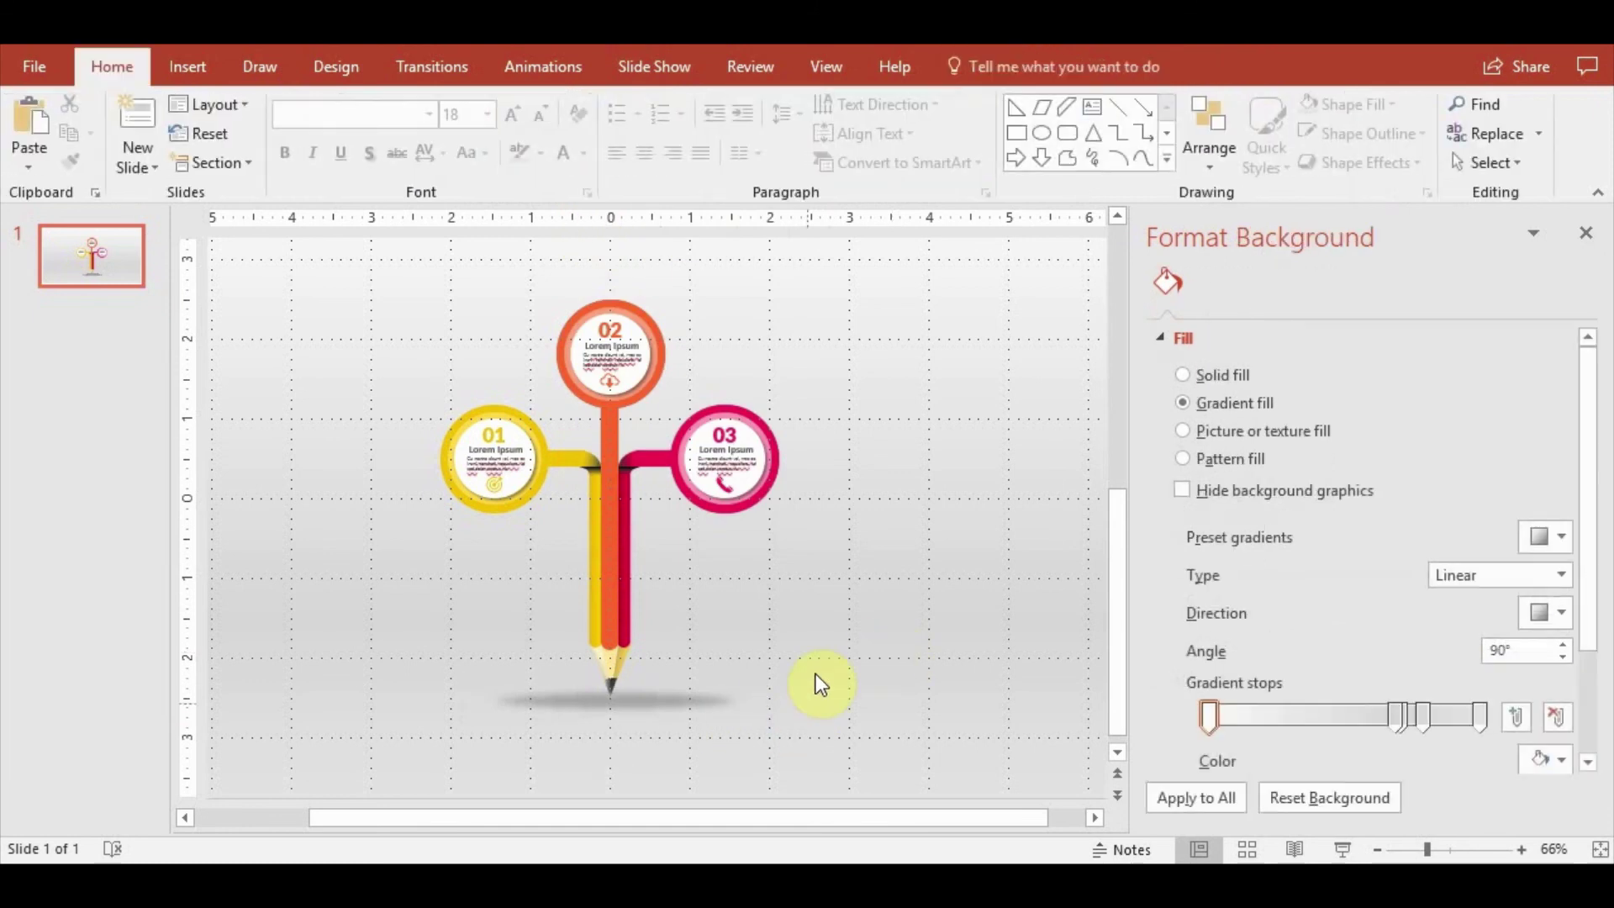
left_click(657, 709)
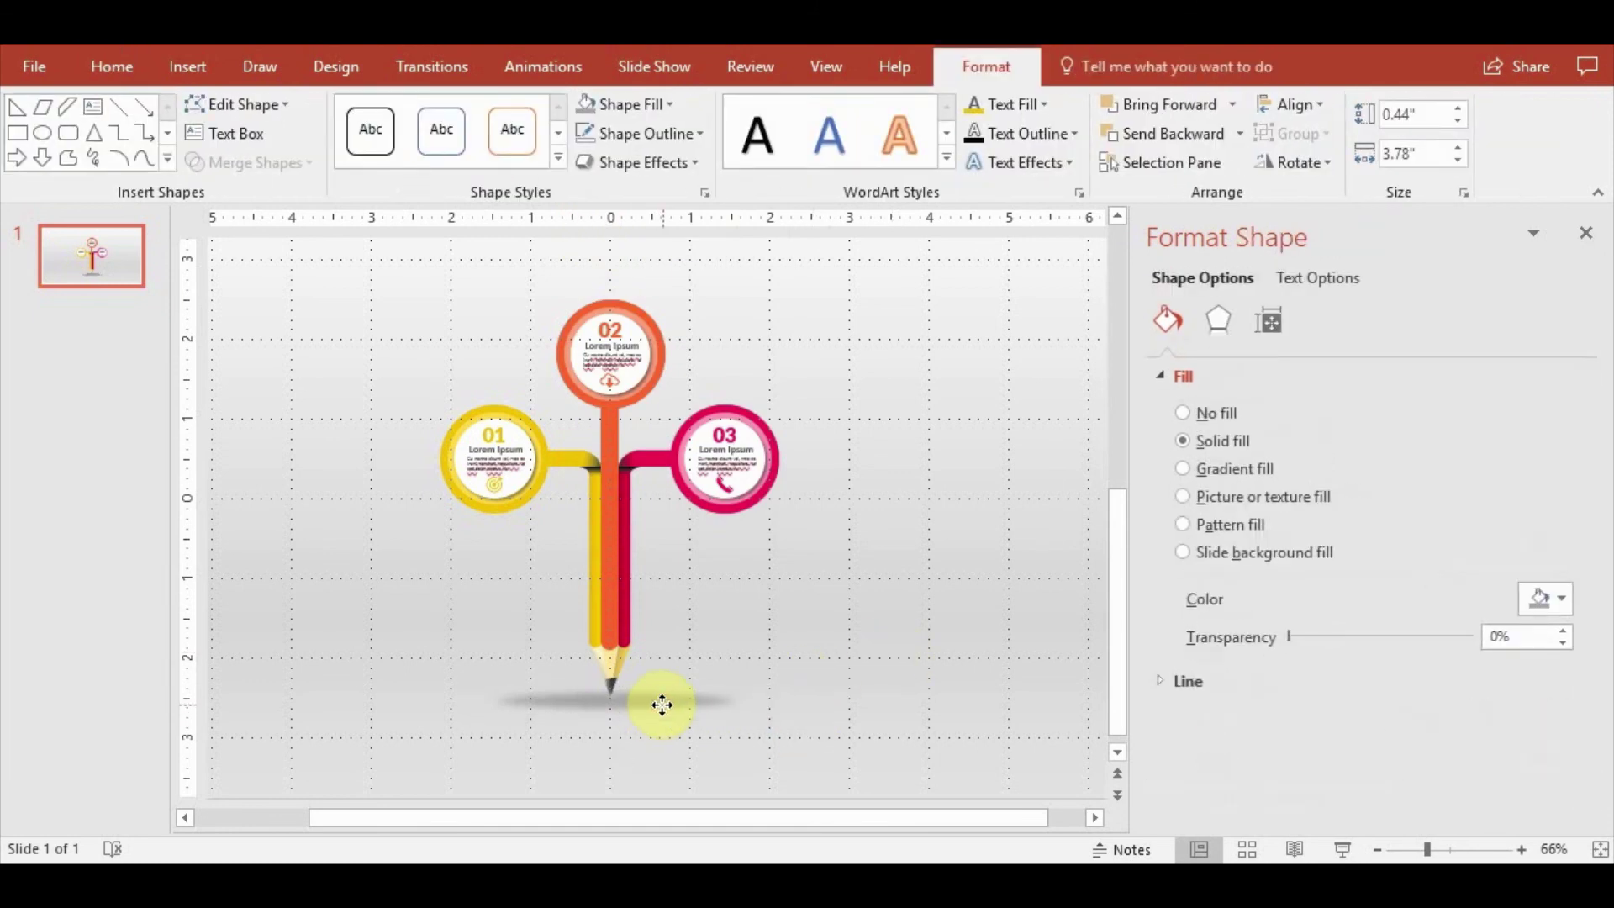
left_click(783, 674)
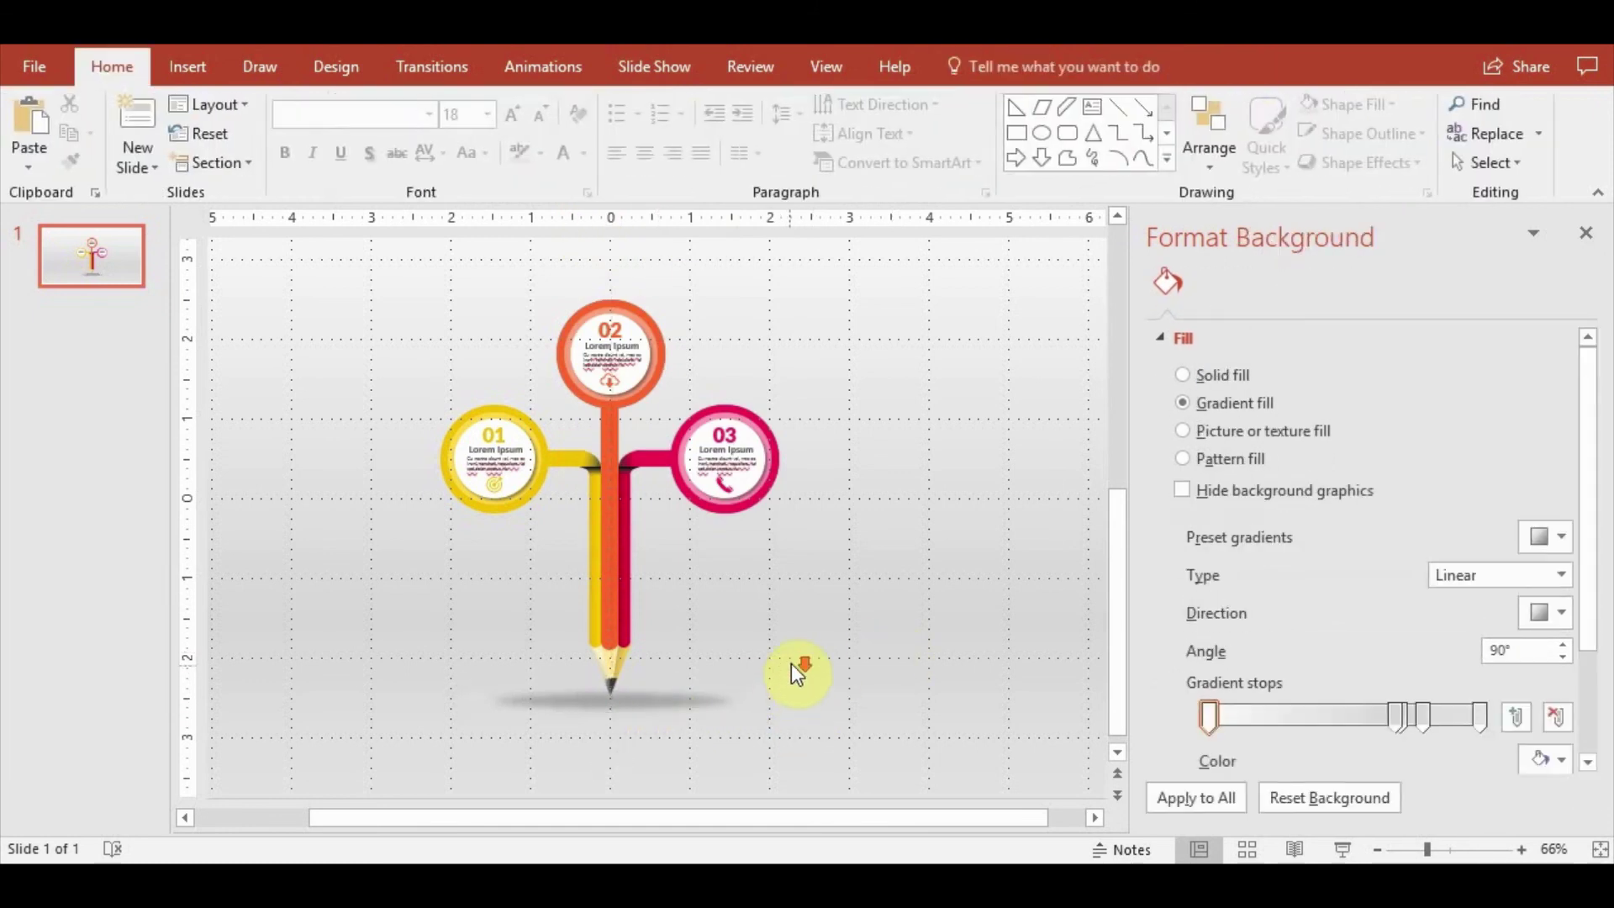
scroll(790, 663, "down", 2)
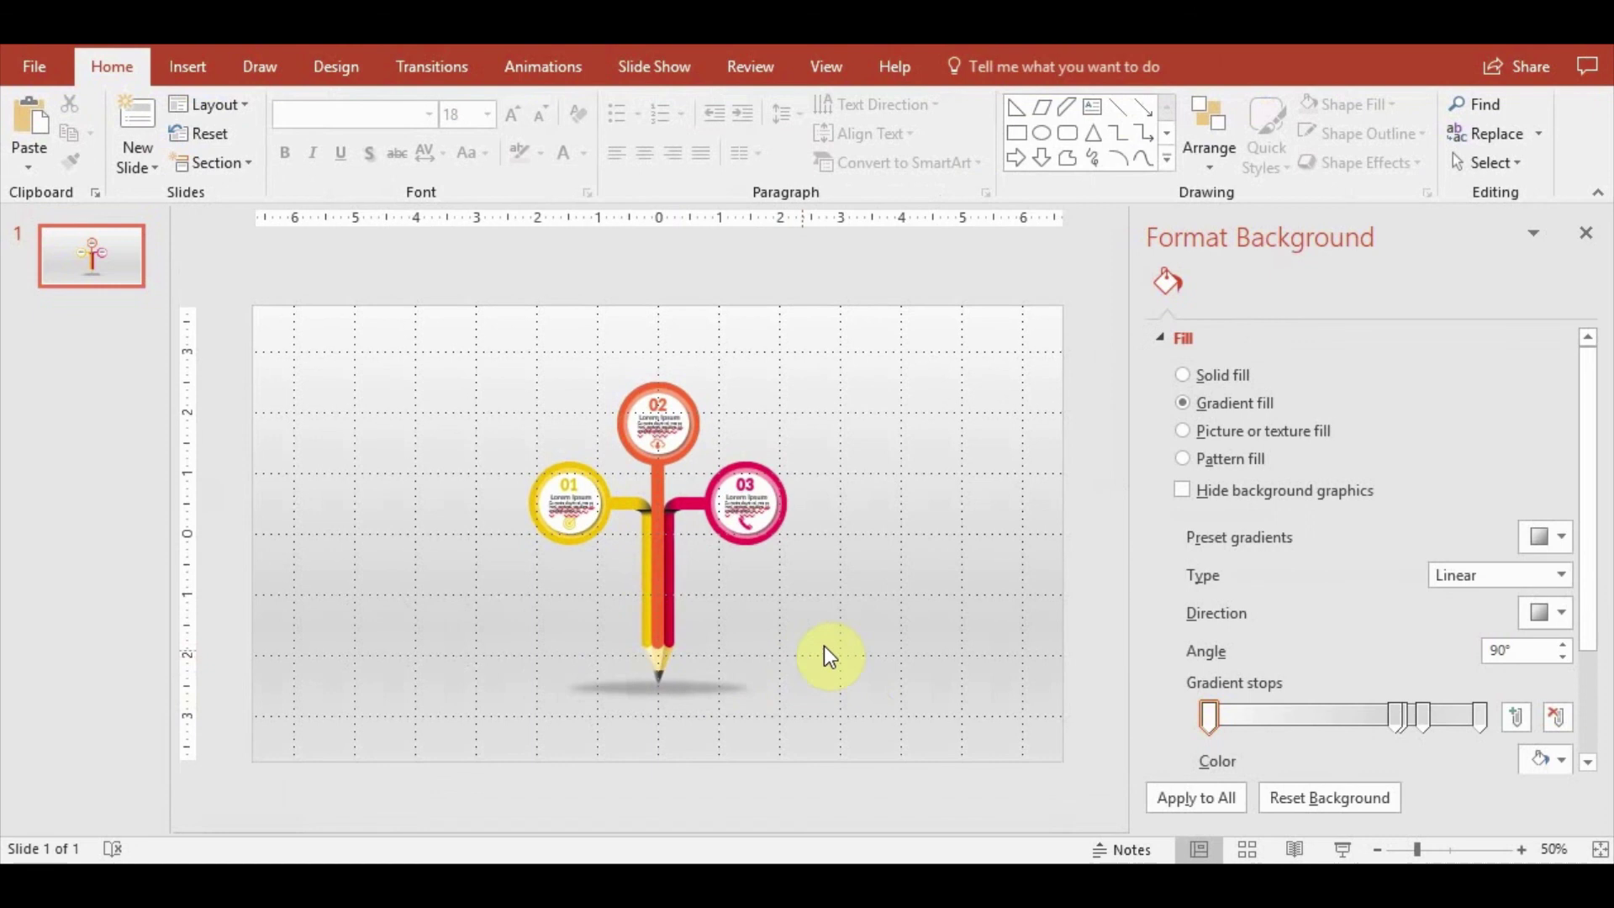
Delete two middle stops from the 90° linear background gradient and drag the remaining stops, leaving three
left_click(345, 73)
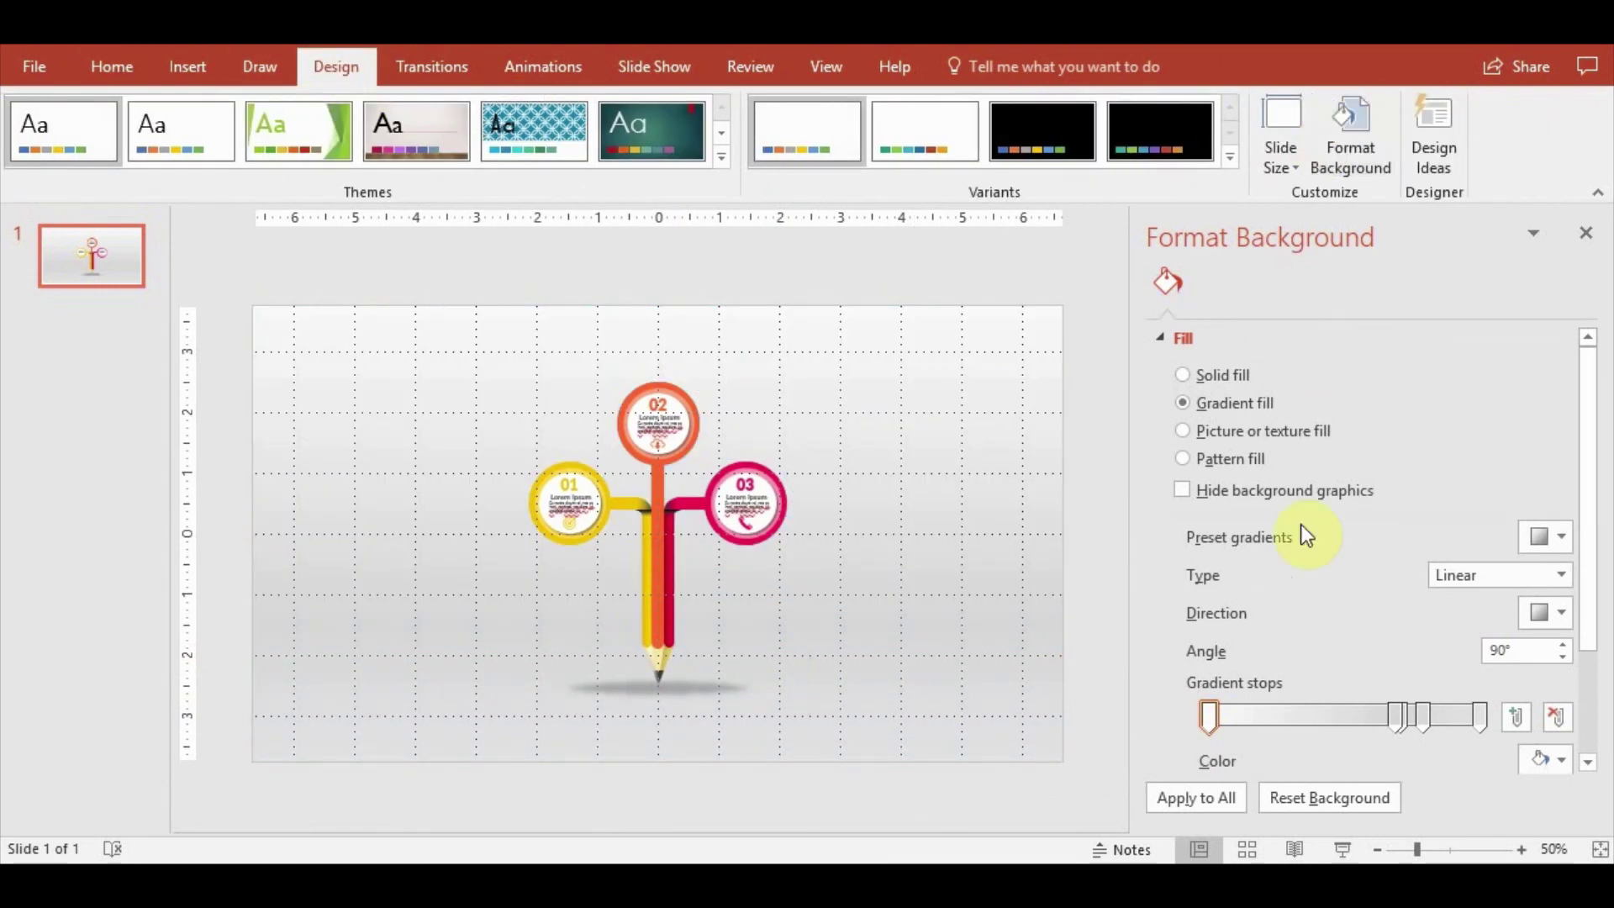
left_click(1400, 721)
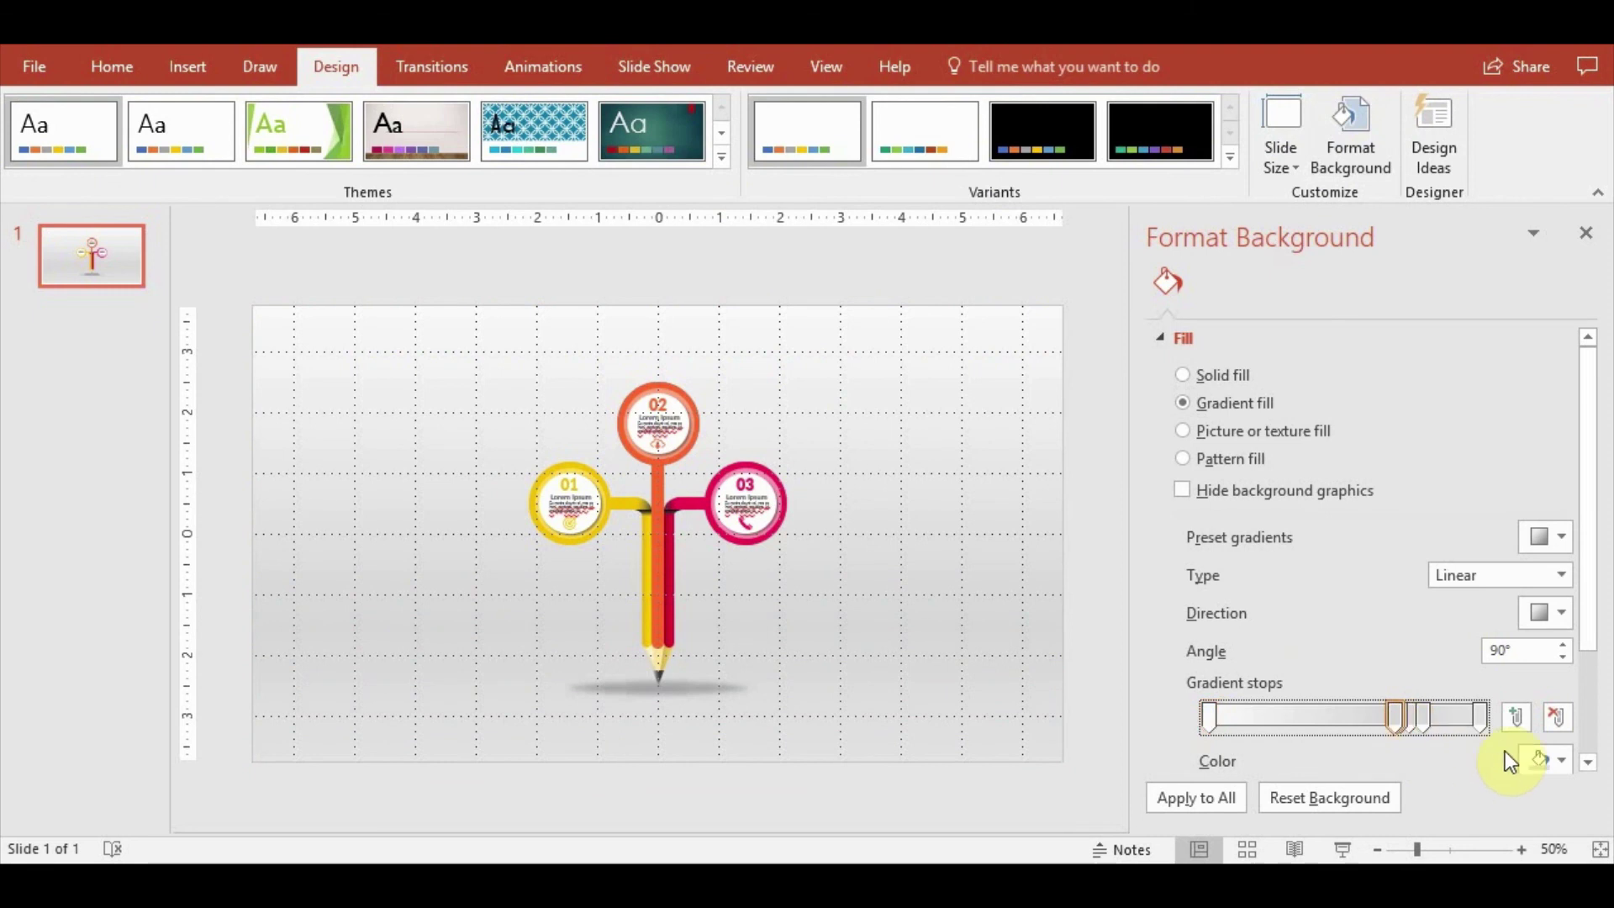
left_click(1564, 721)
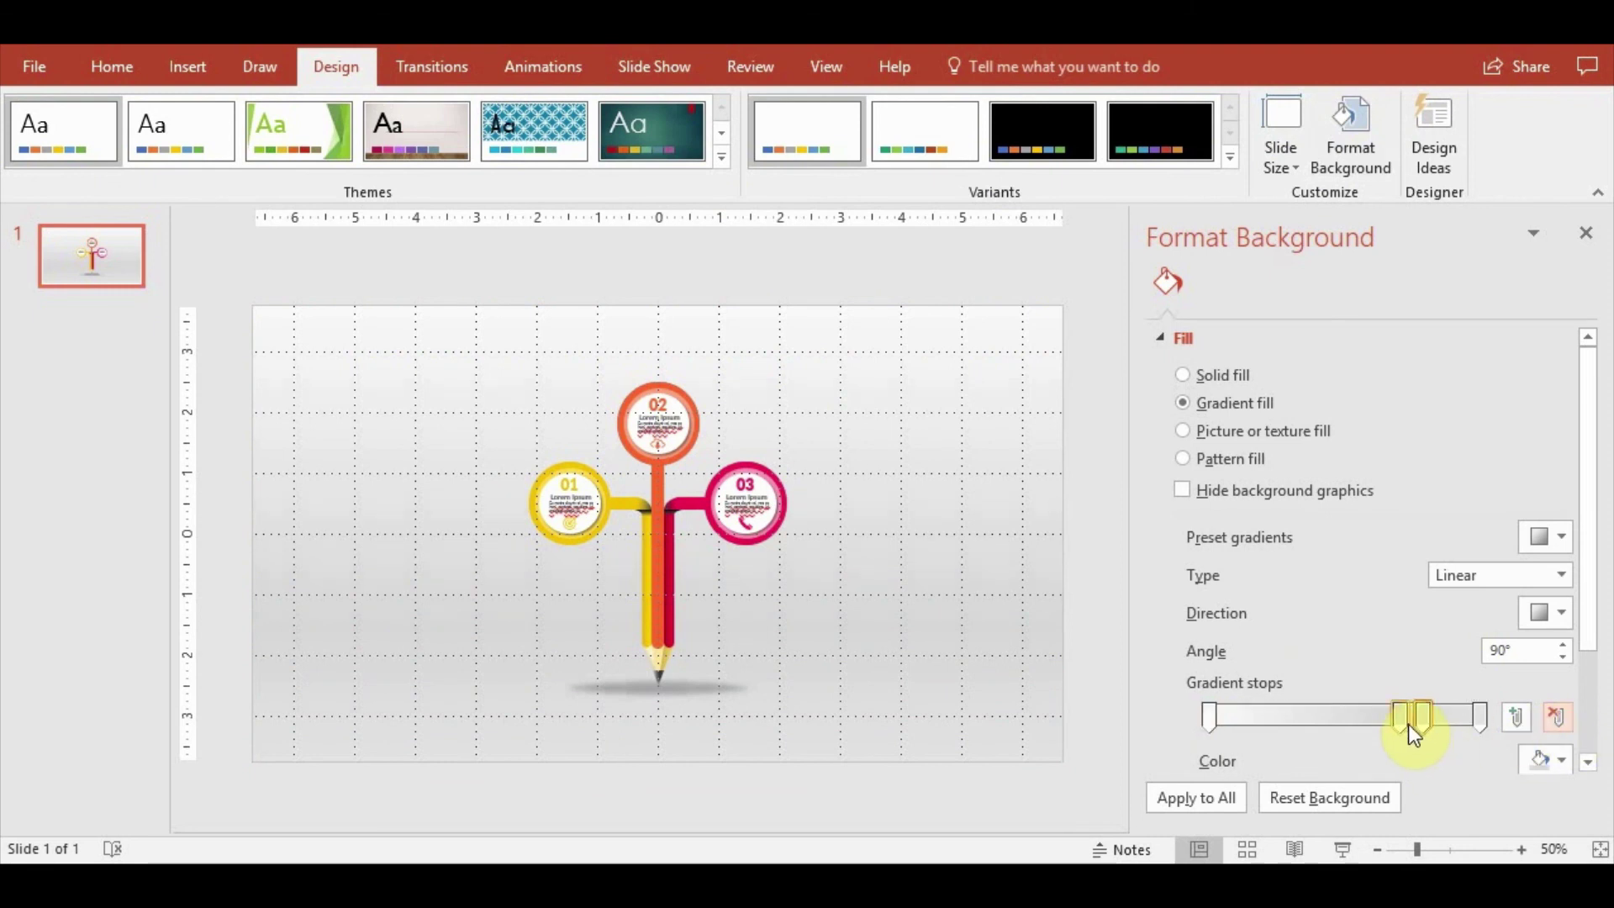
left_click(1557, 719)
left_click_drag(1409, 717, 1375, 713)
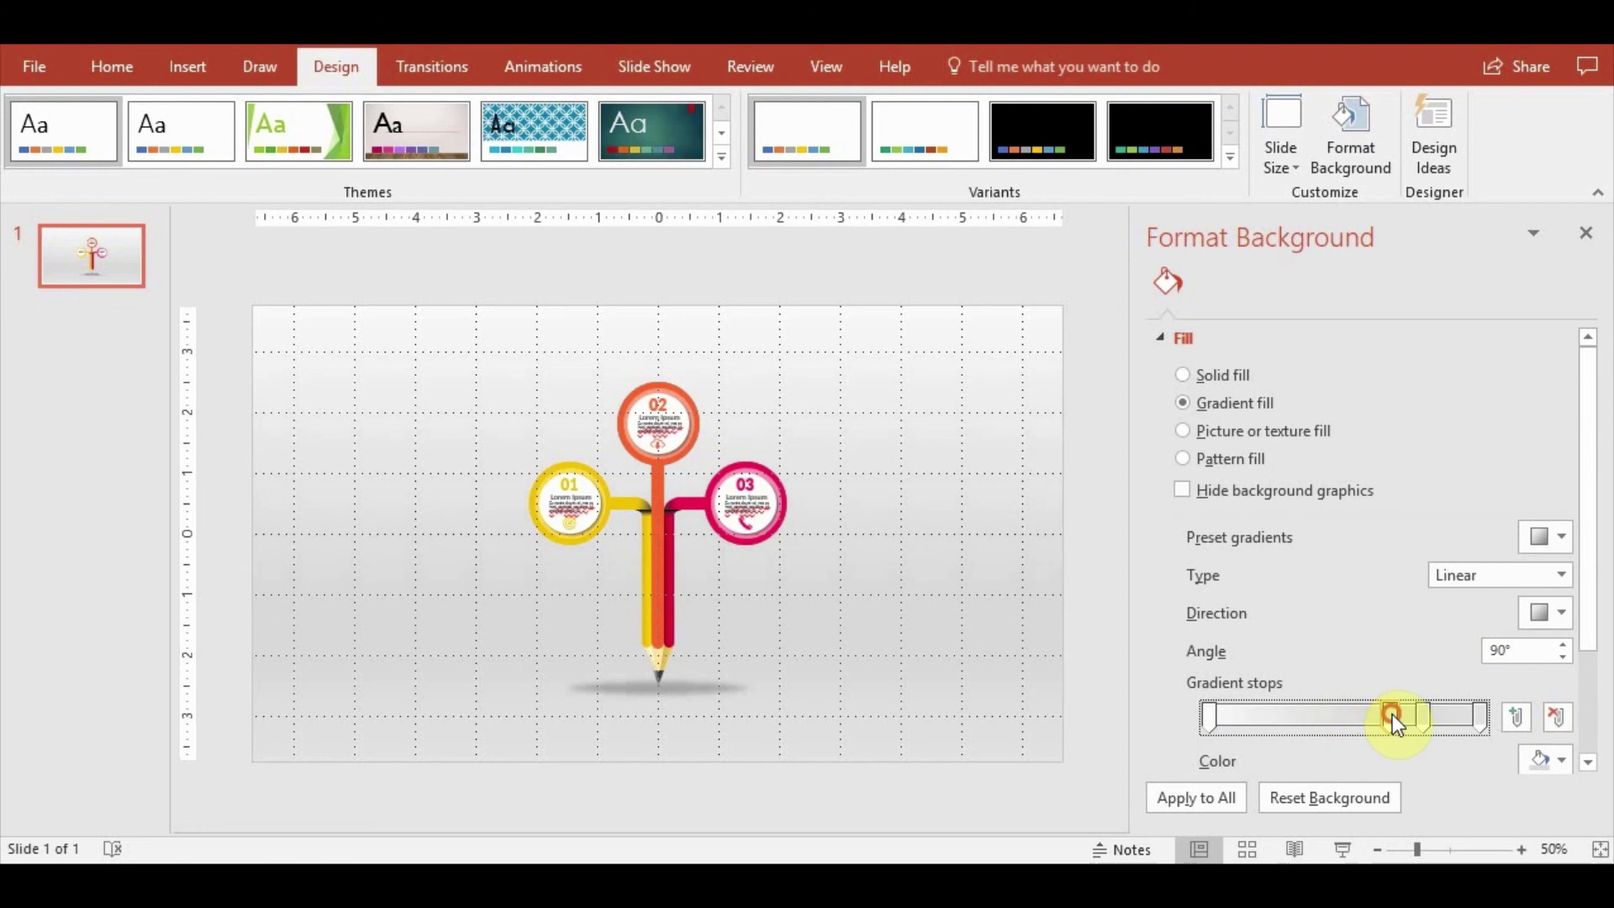
left_click_drag(1470, 713, 1497, 713)
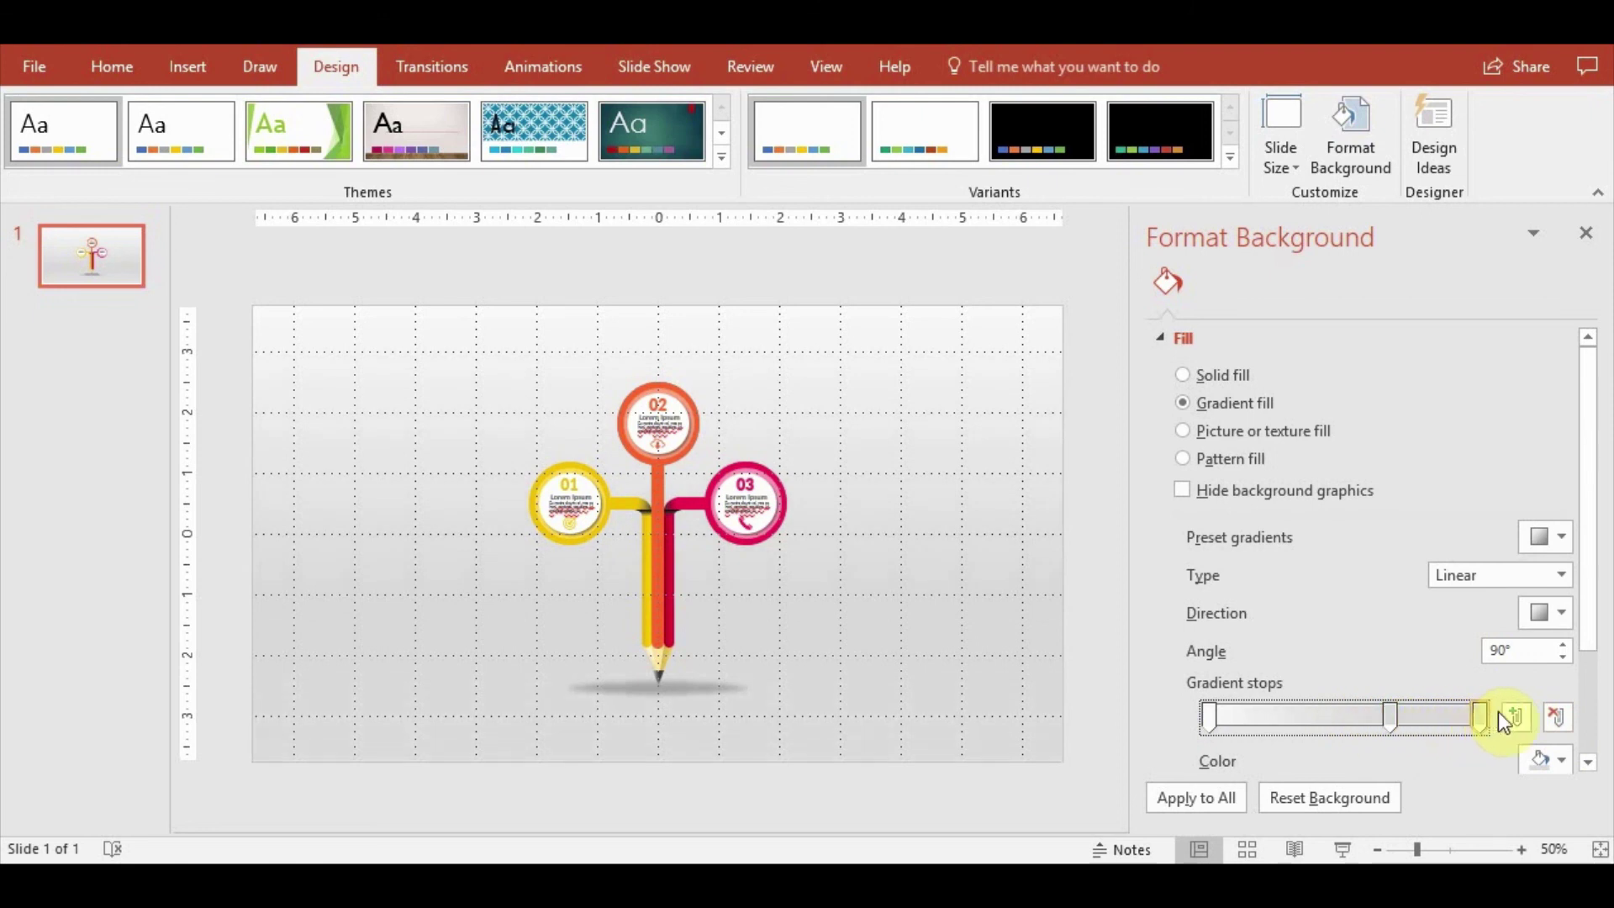
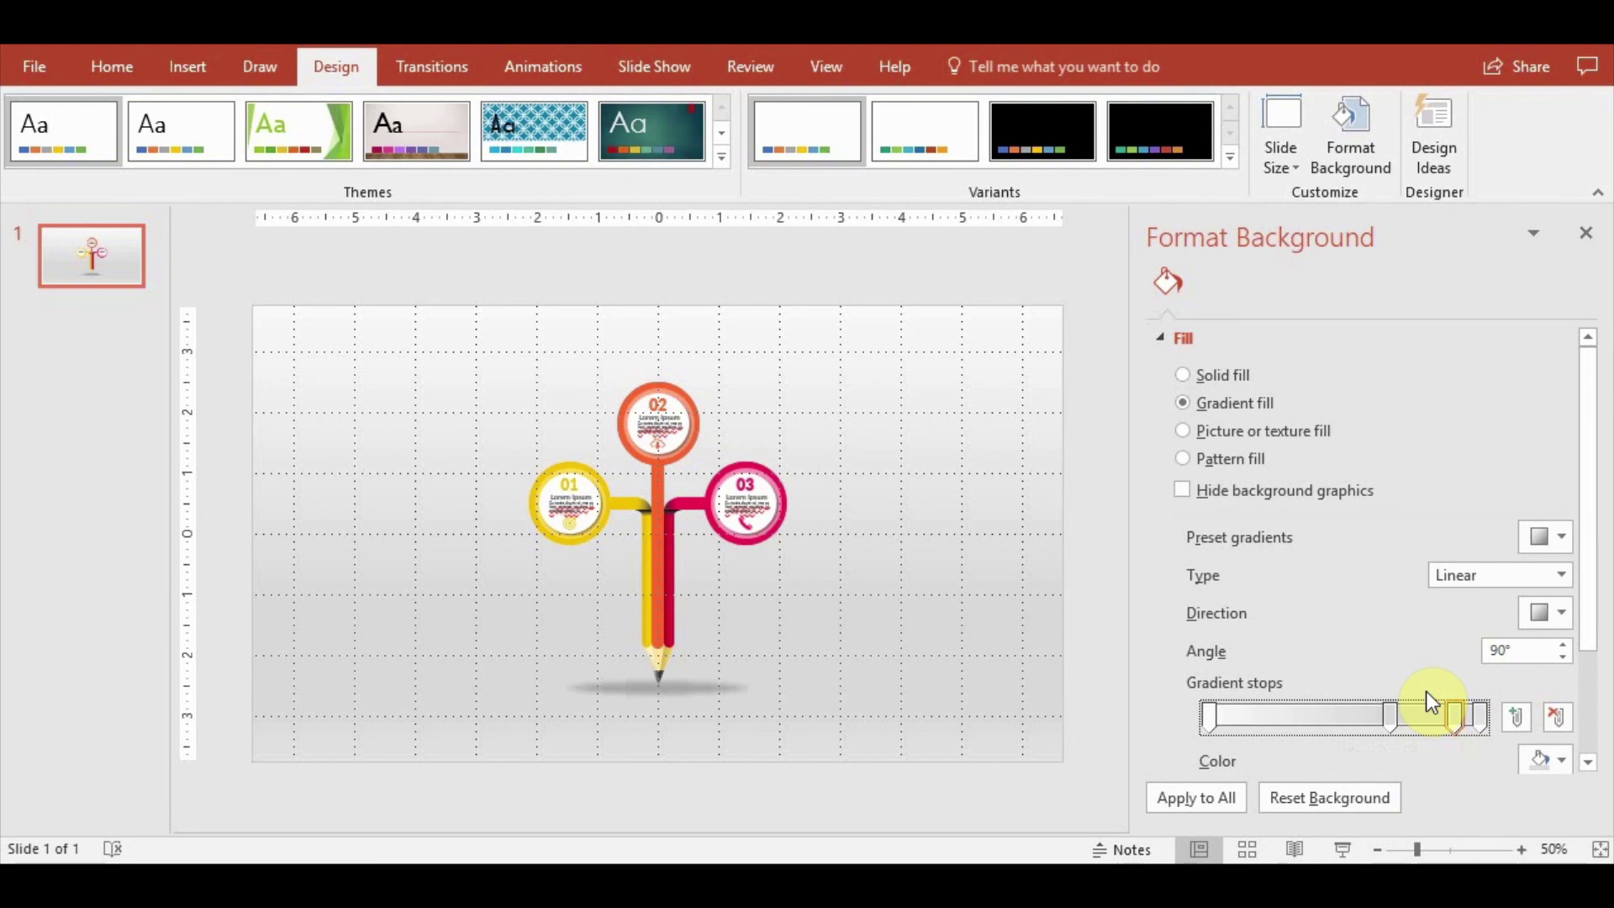
Turn off gridlines and rulers, then preview the pencil infographic full screen and exit
left_click(752, 67)
left_click(810, 69)
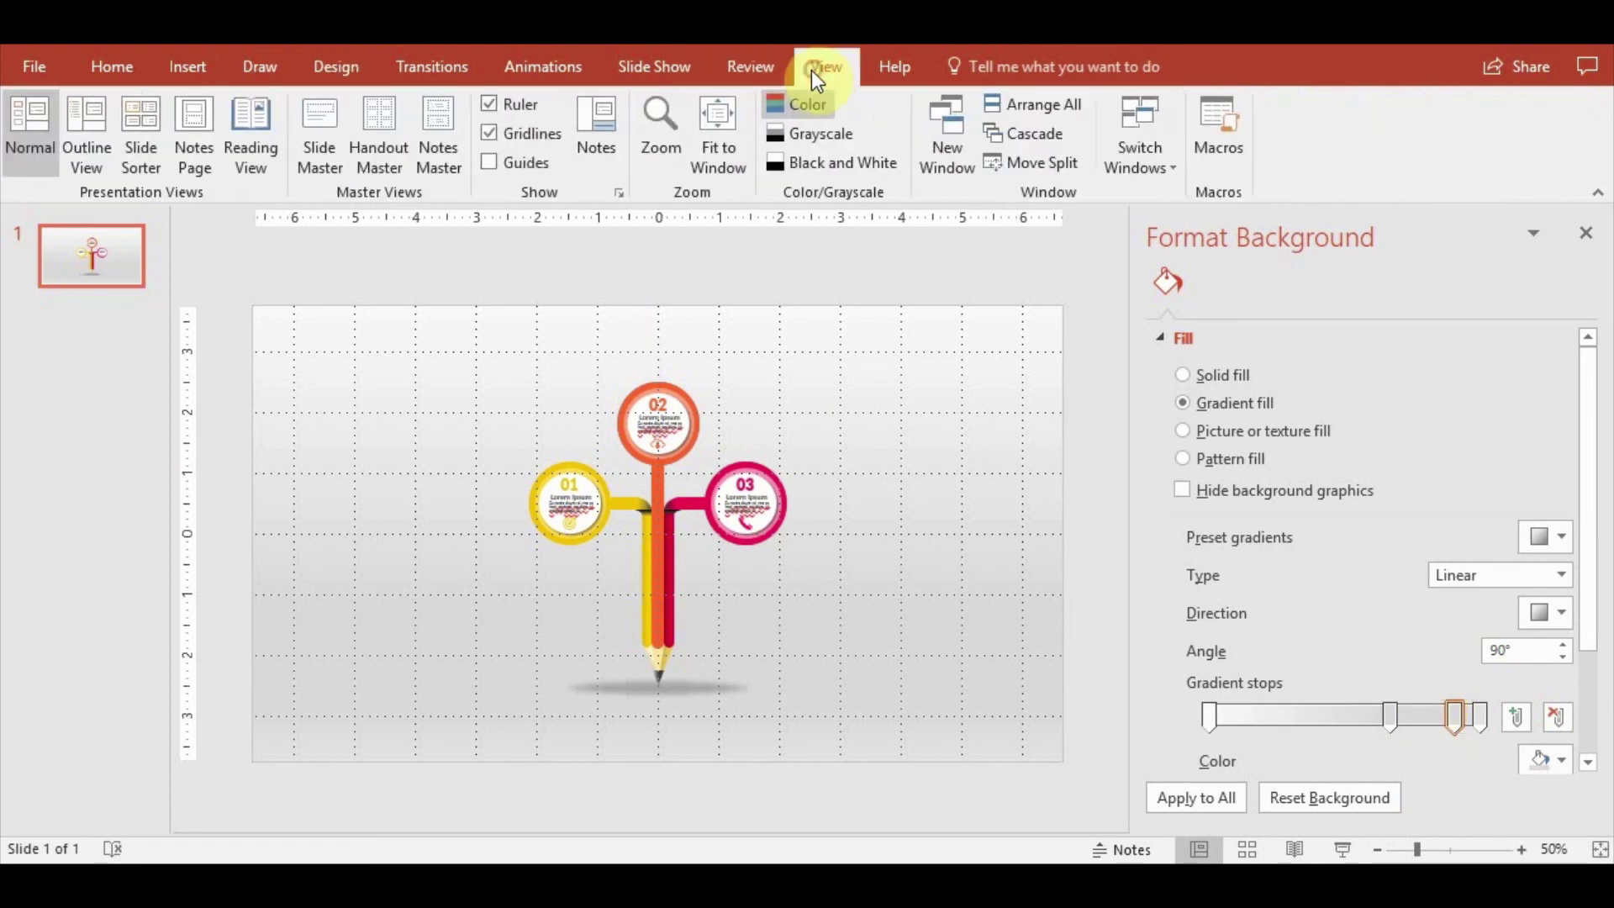
left_click(499, 131)
left_click(496, 110)
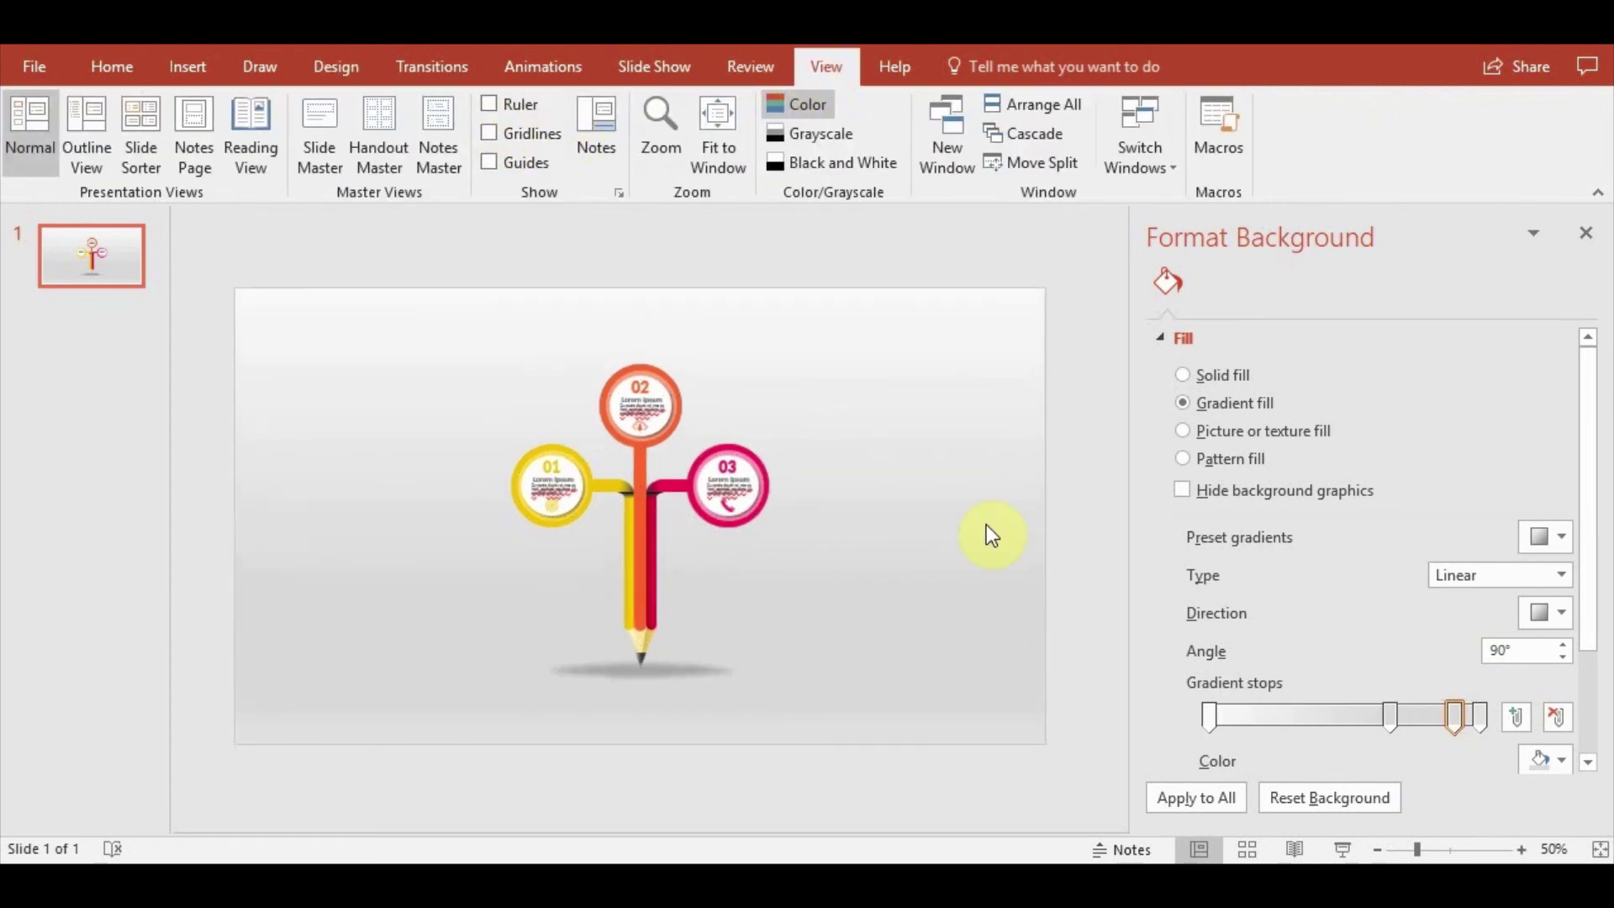
left_click(1355, 851)
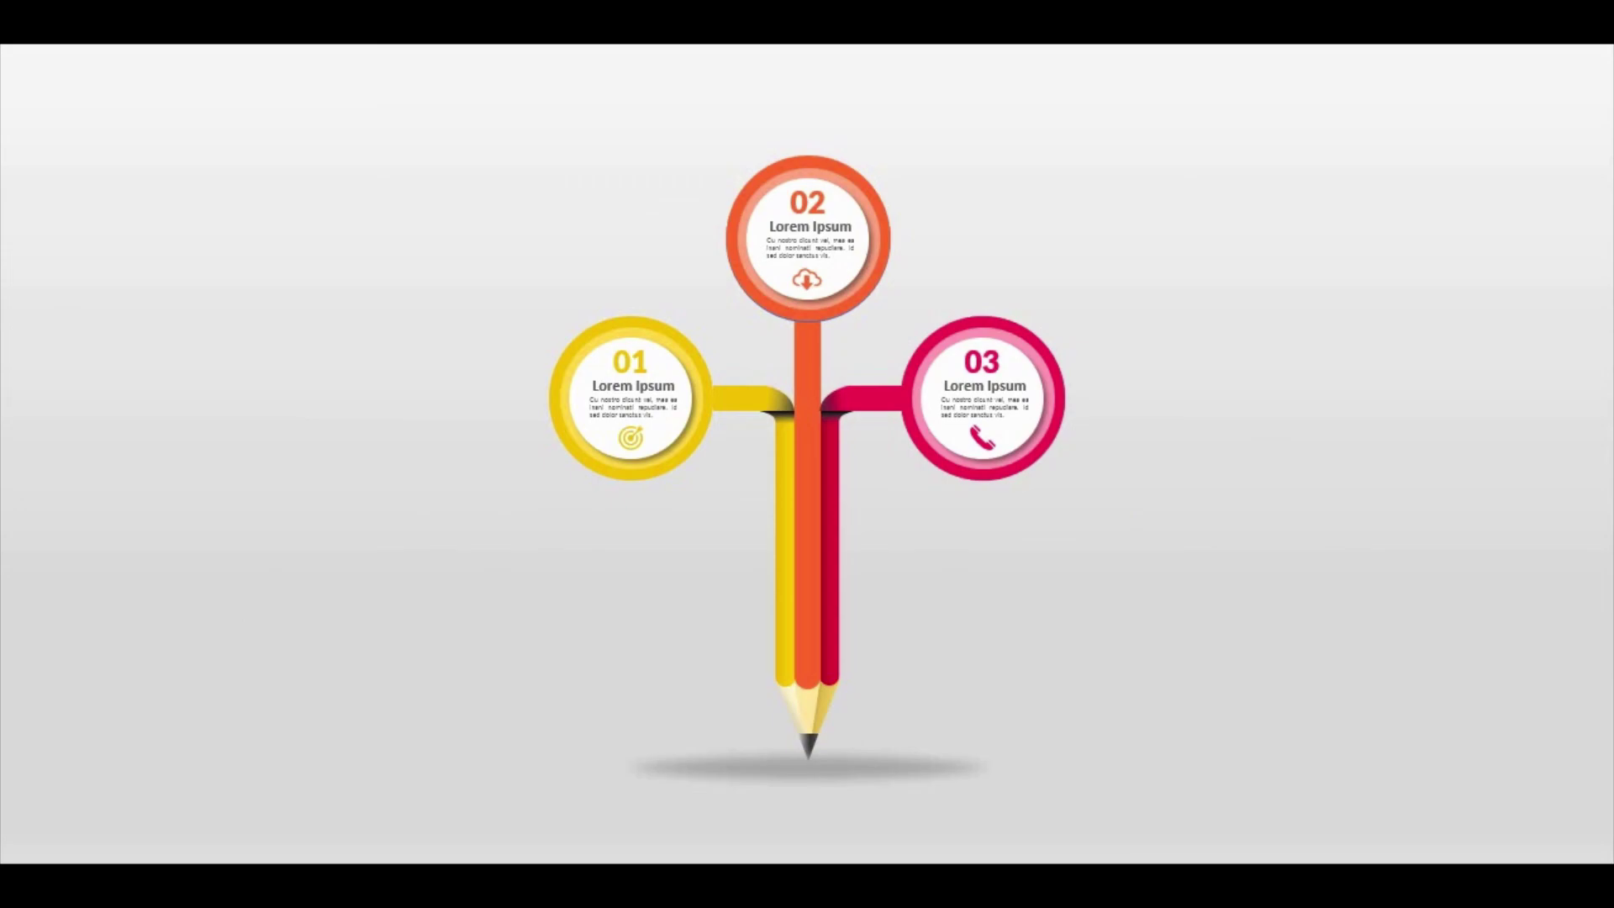
key("Escape")
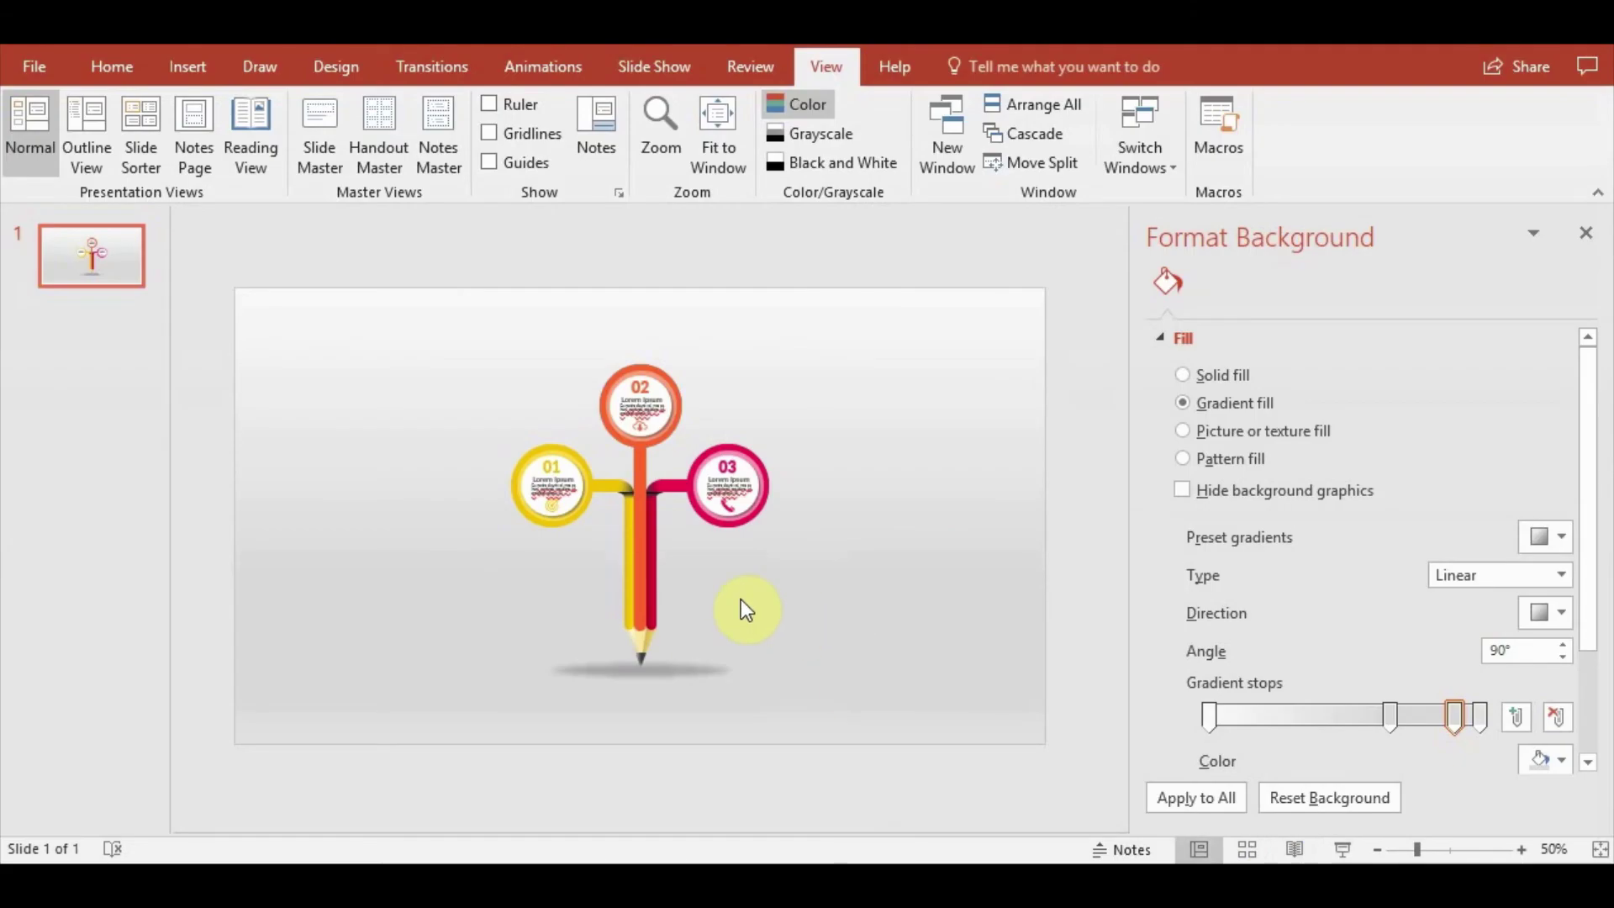
Zoom in and undo the accidental change to the orange 02 ring
scroll(741, 601, "up", 2)
scroll(744, 603, "up", 3)
scroll(744, 532, "up", 2)
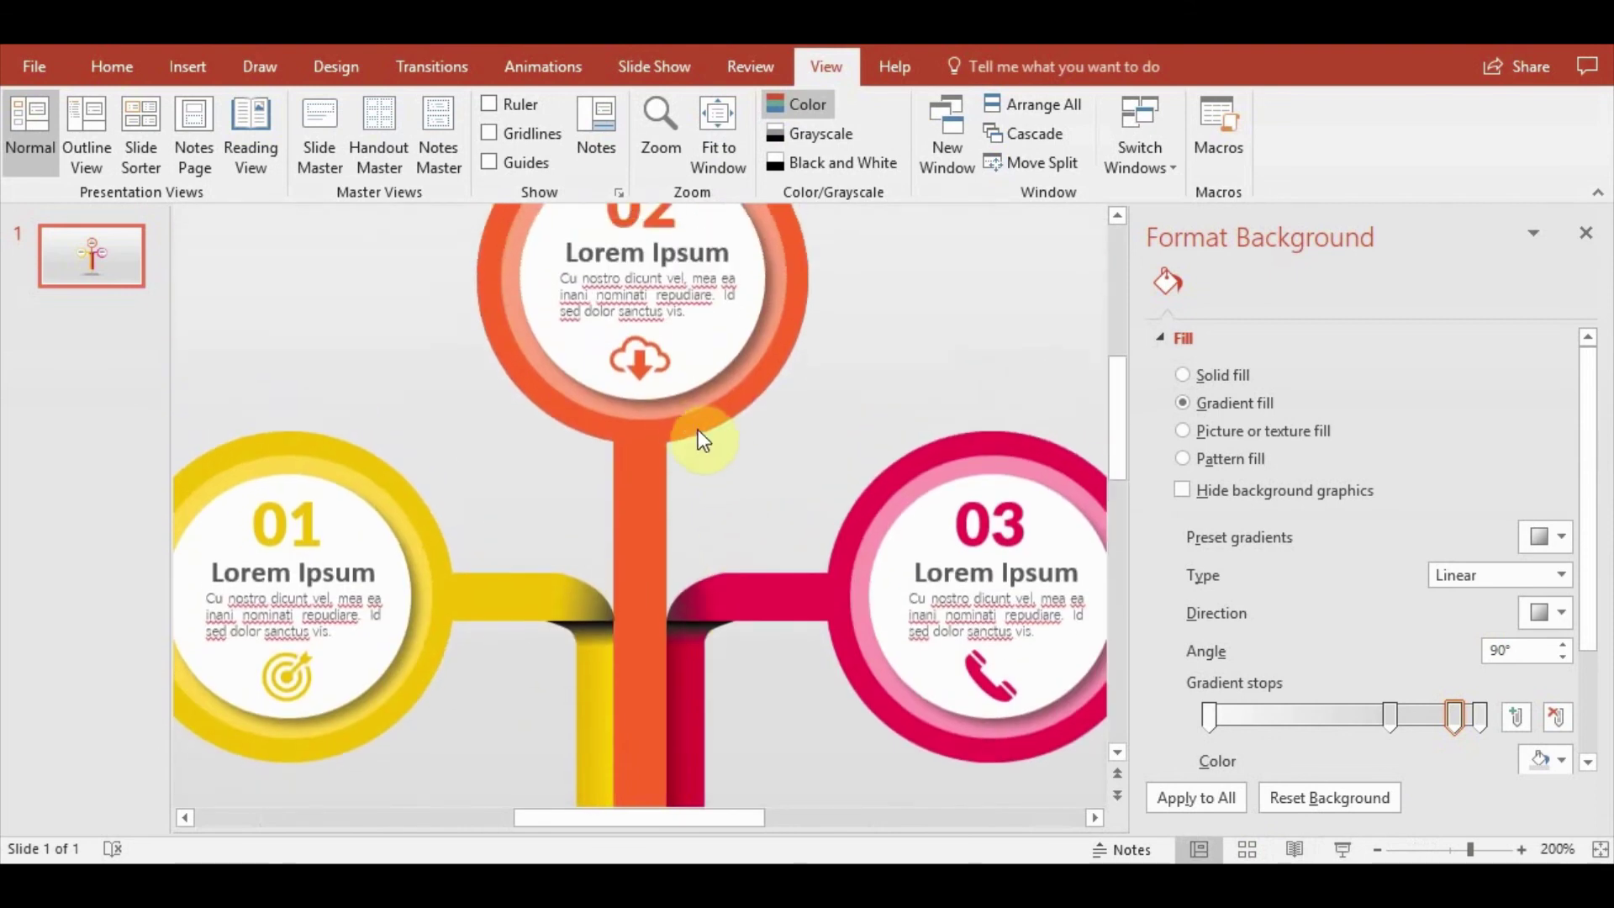
left_click(694, 433)
left_click(682, 420)
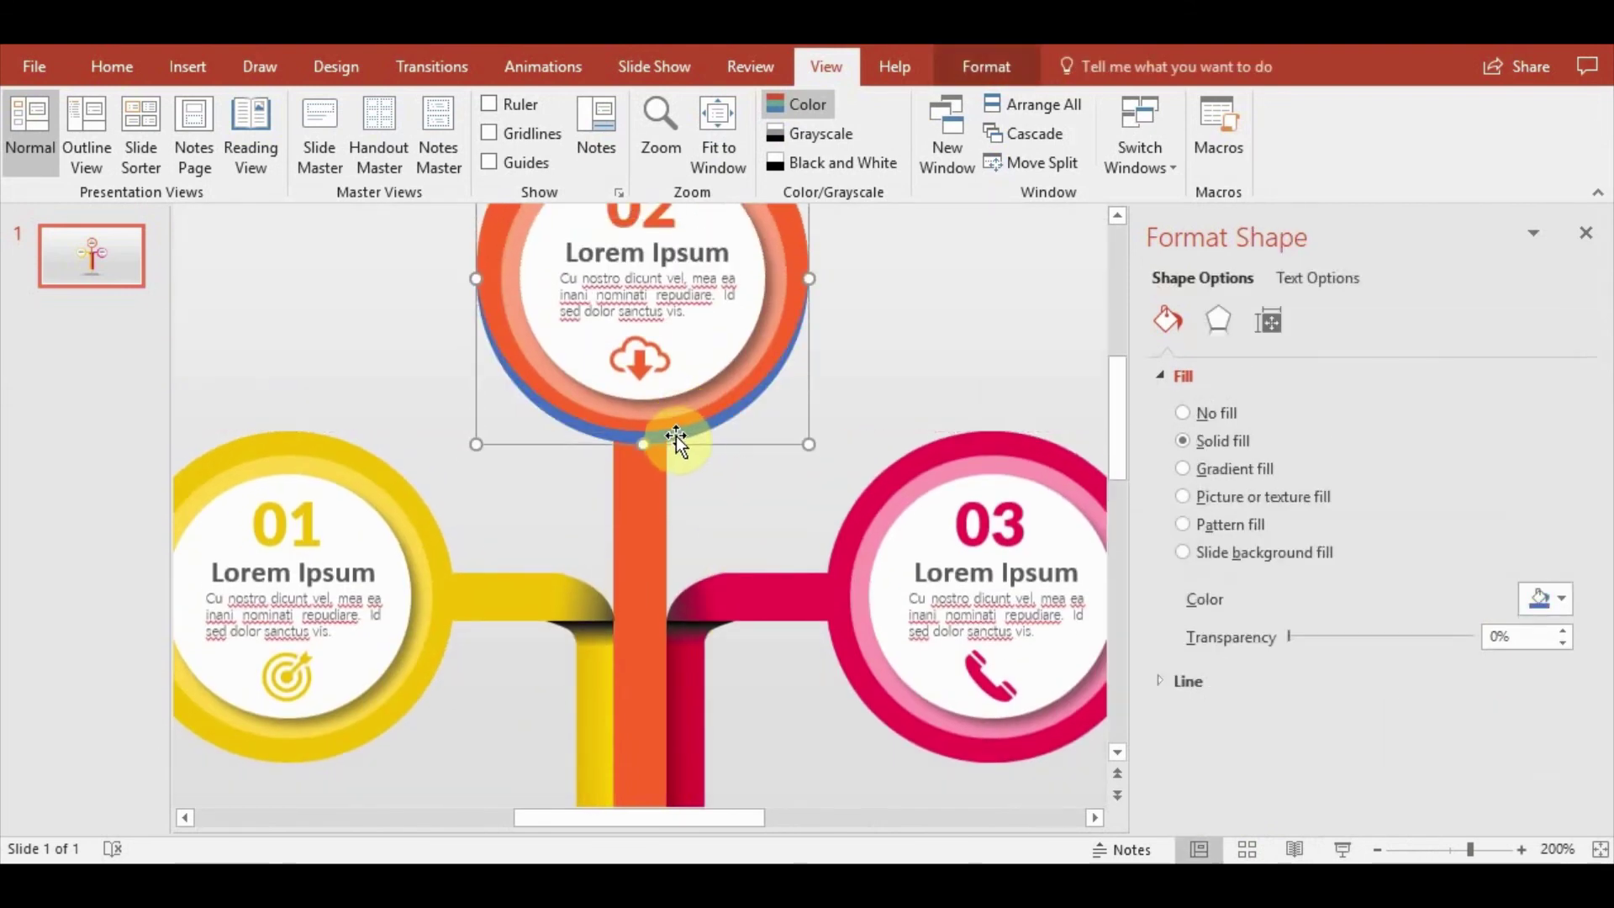
key("ctrl+z")
left_click(693, 415)
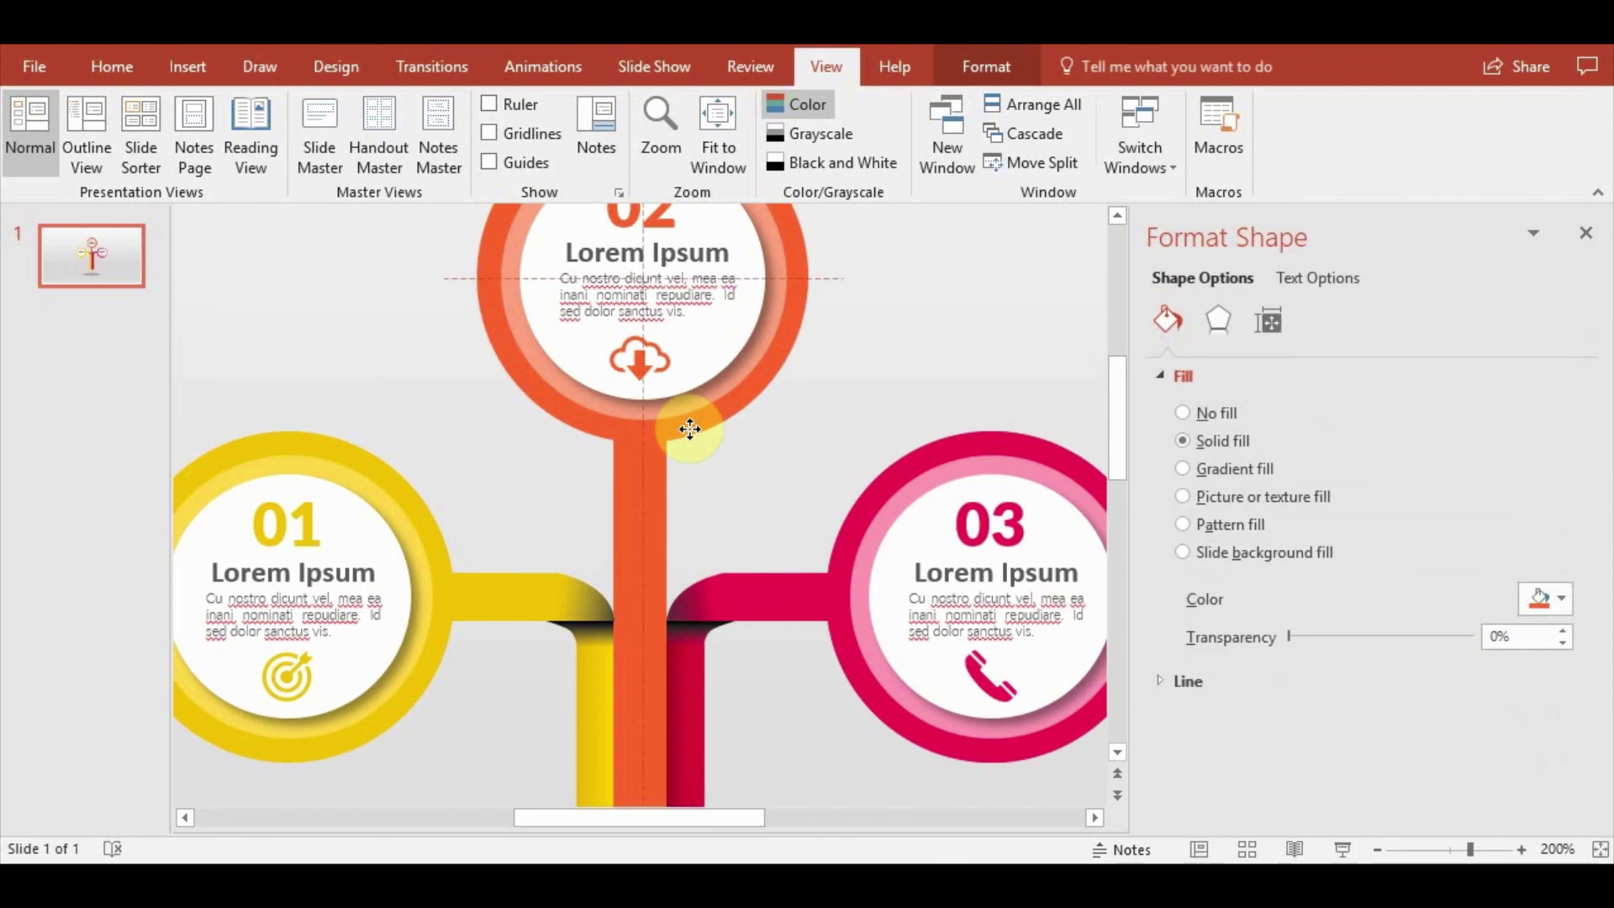
left_click(790, 489)
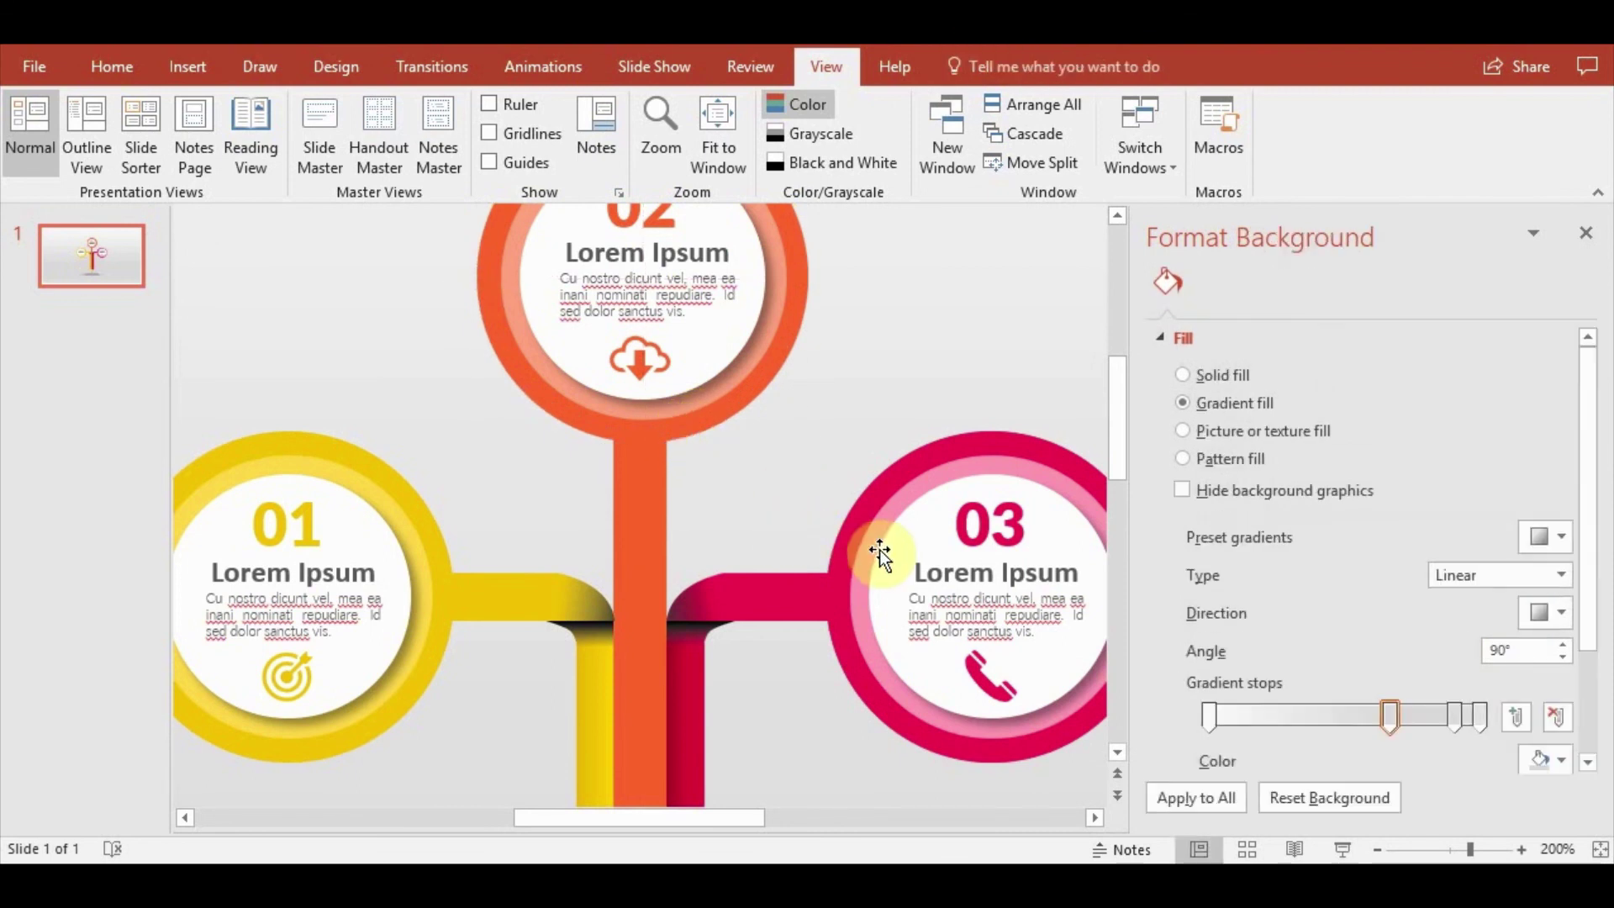
Shift the pink 03 ring slightly left onto its stem, then start the slide show
left_click(843, 545)
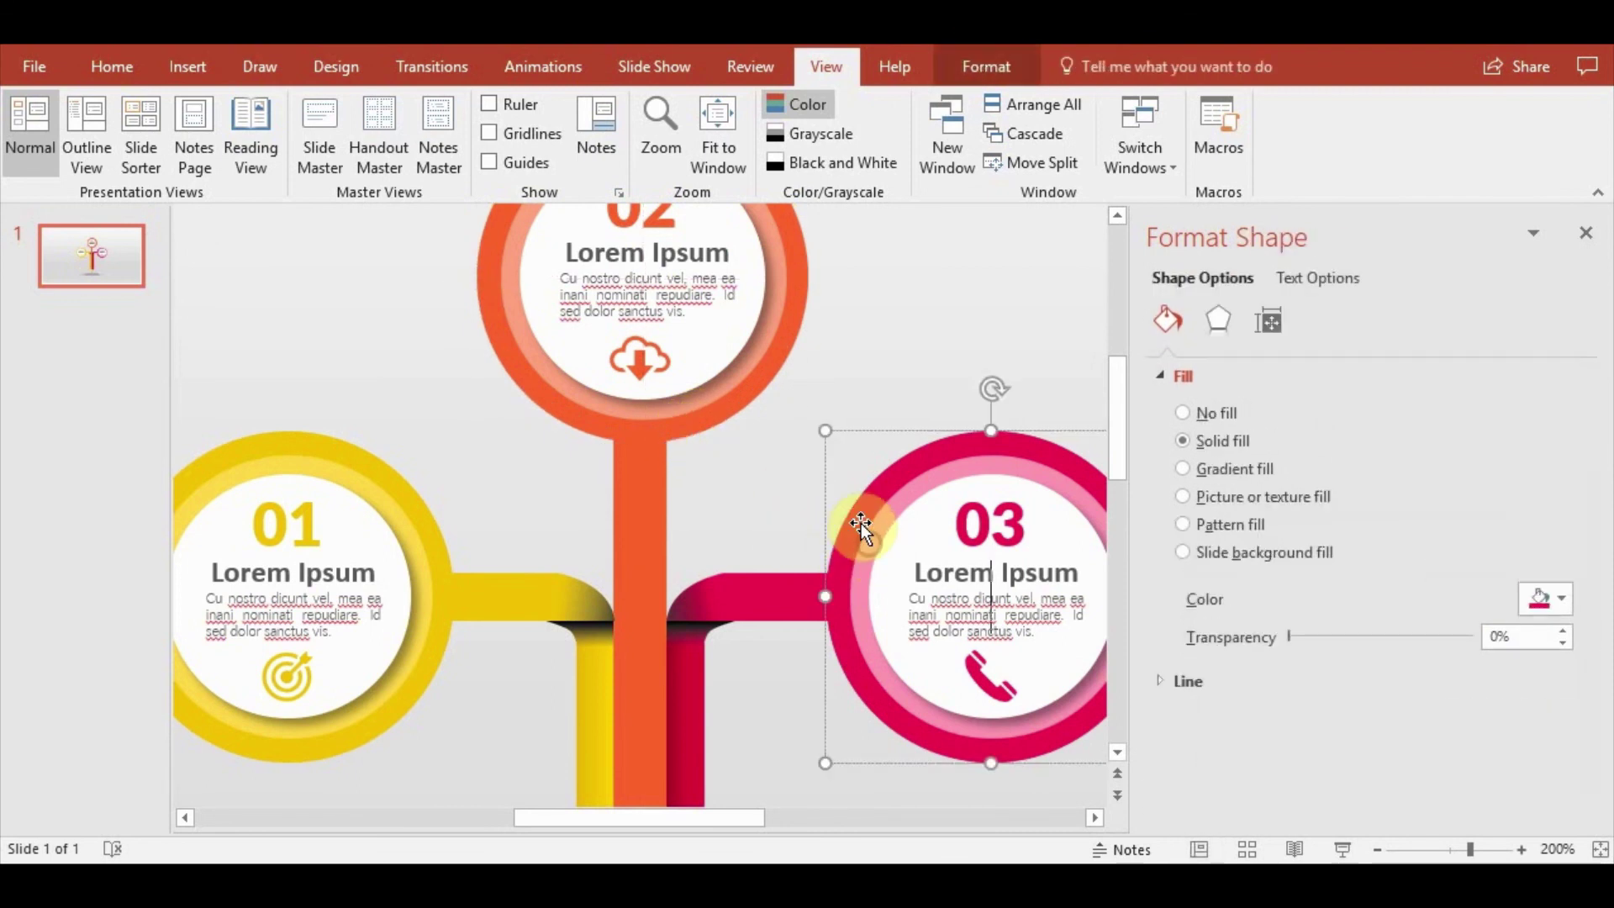
key("Right")
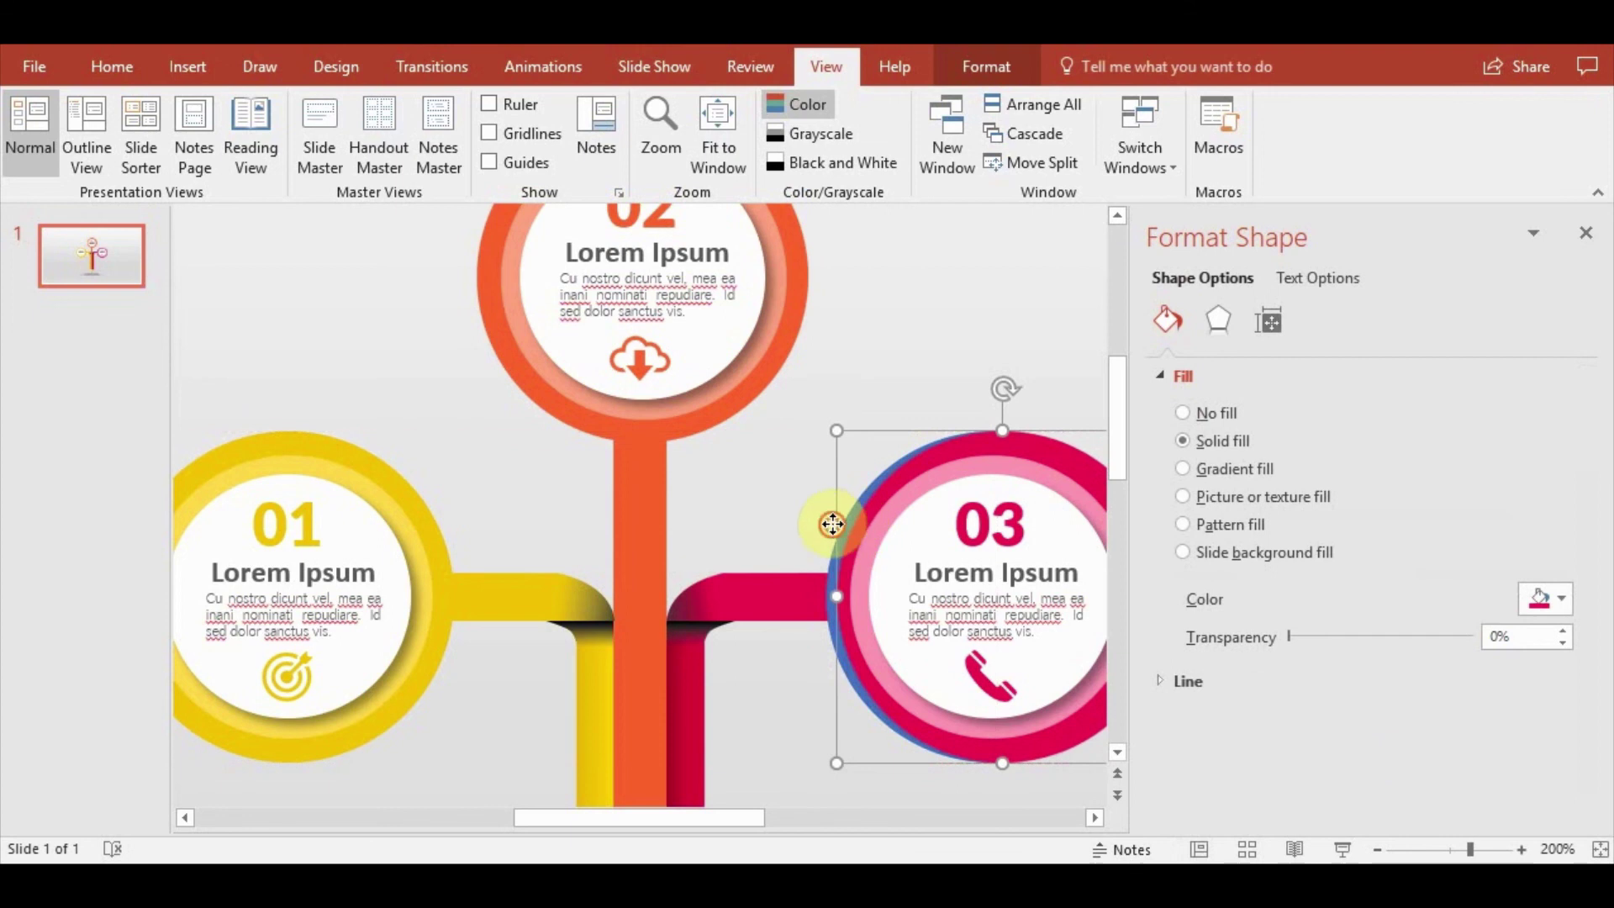
left_click(823, 553)
left_click(830, 568)
key("Right")
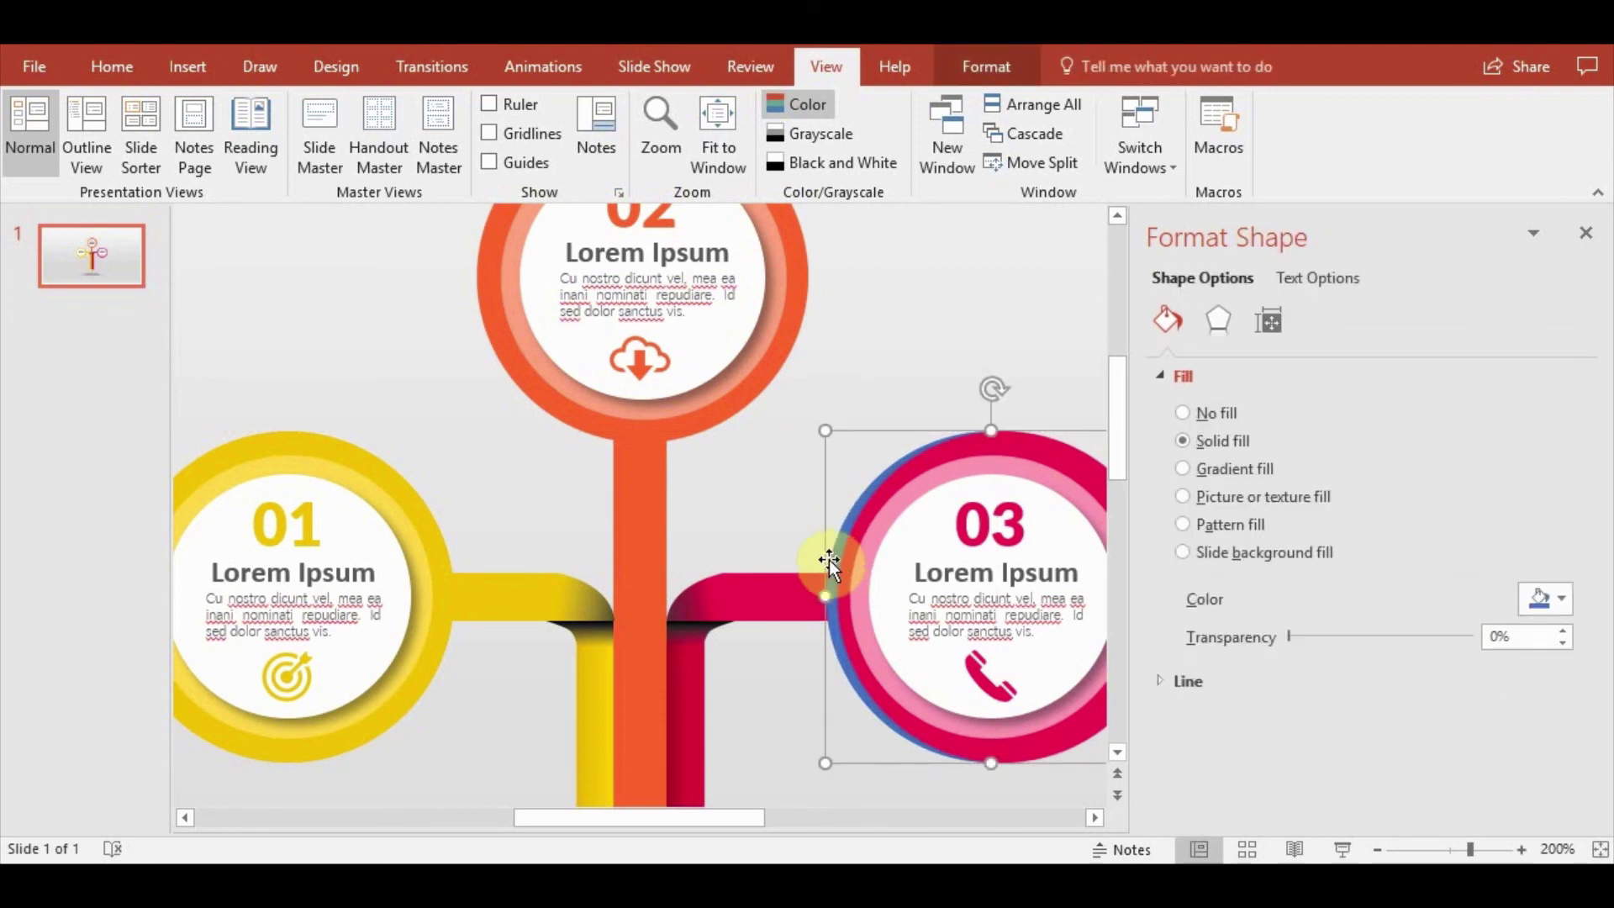
left_click(834, 555)
left_click_drag(841, 552, 834, 550)
left_click(791, 755)
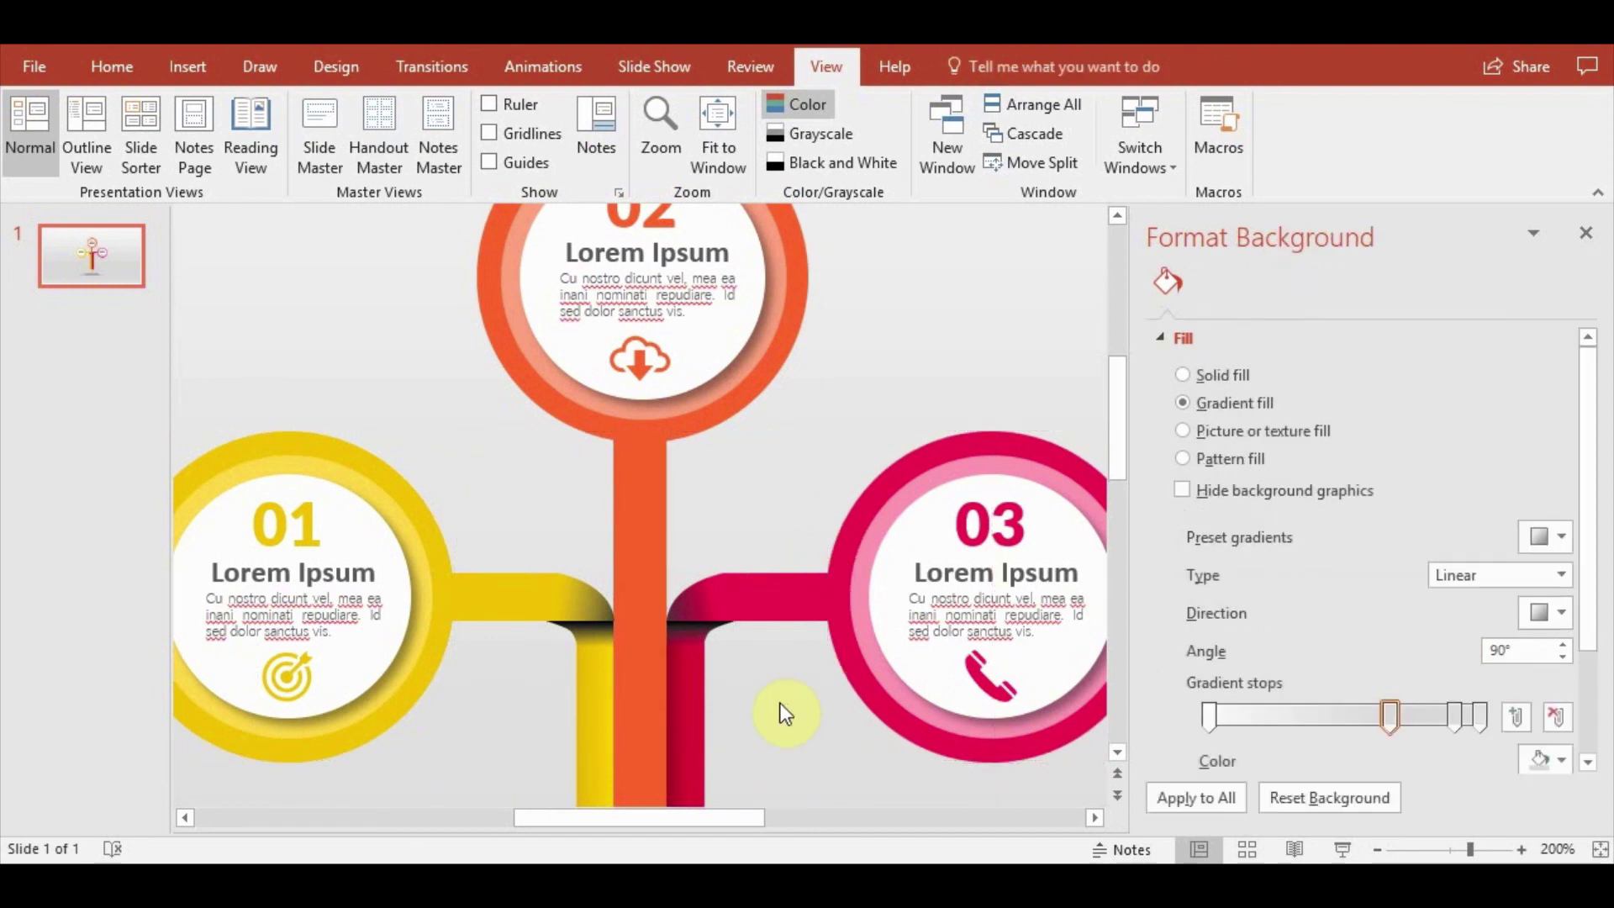
left_click(1342, 849)
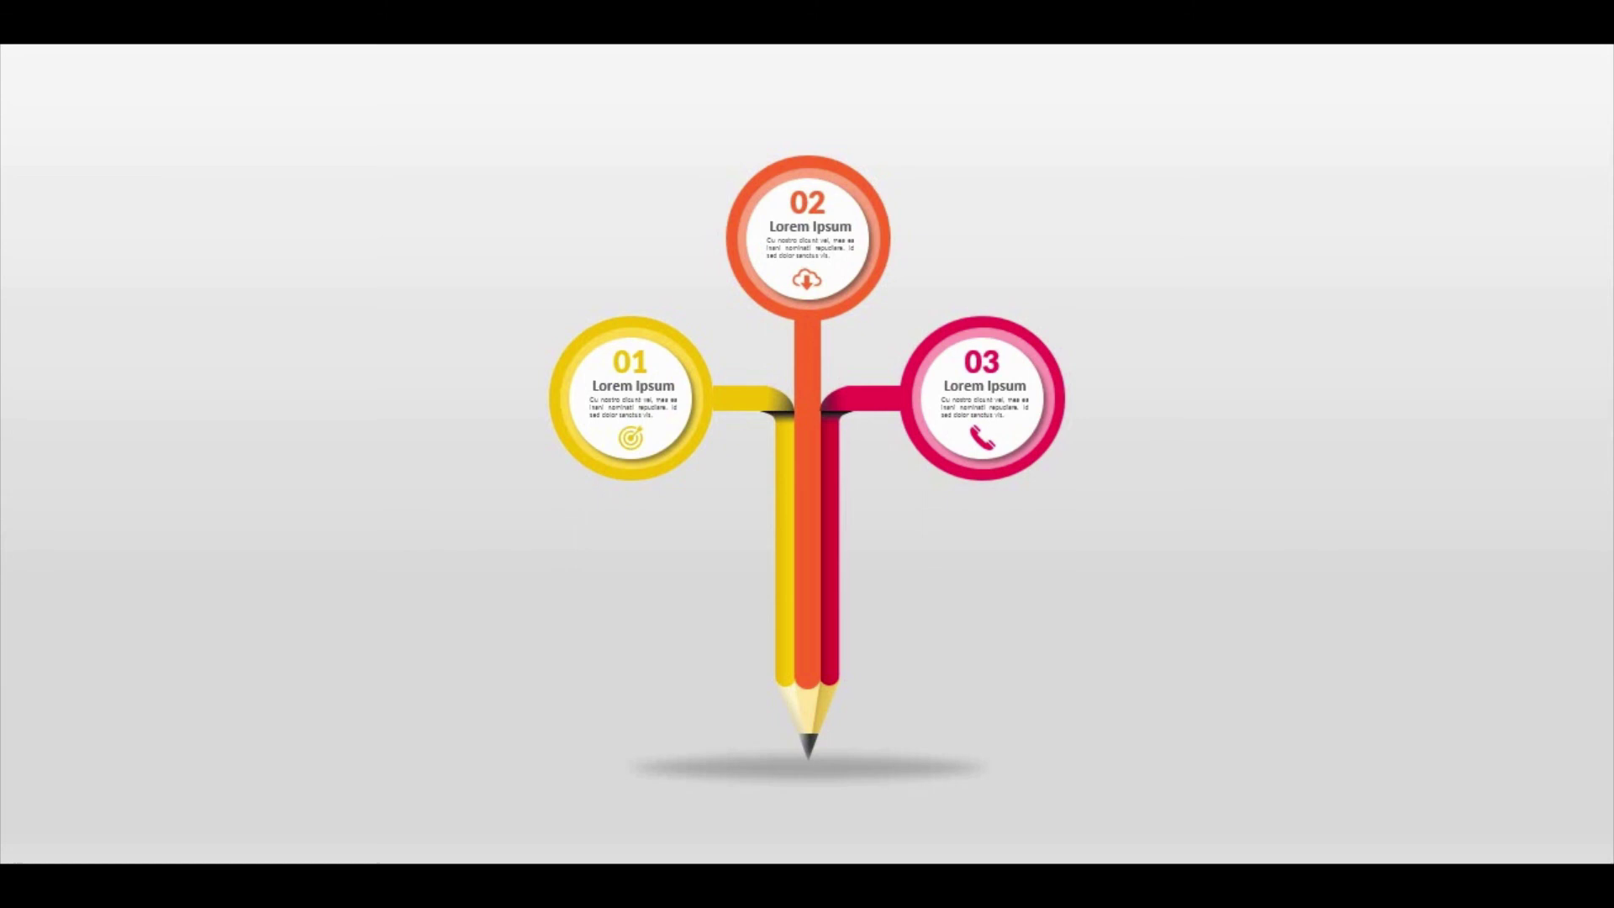